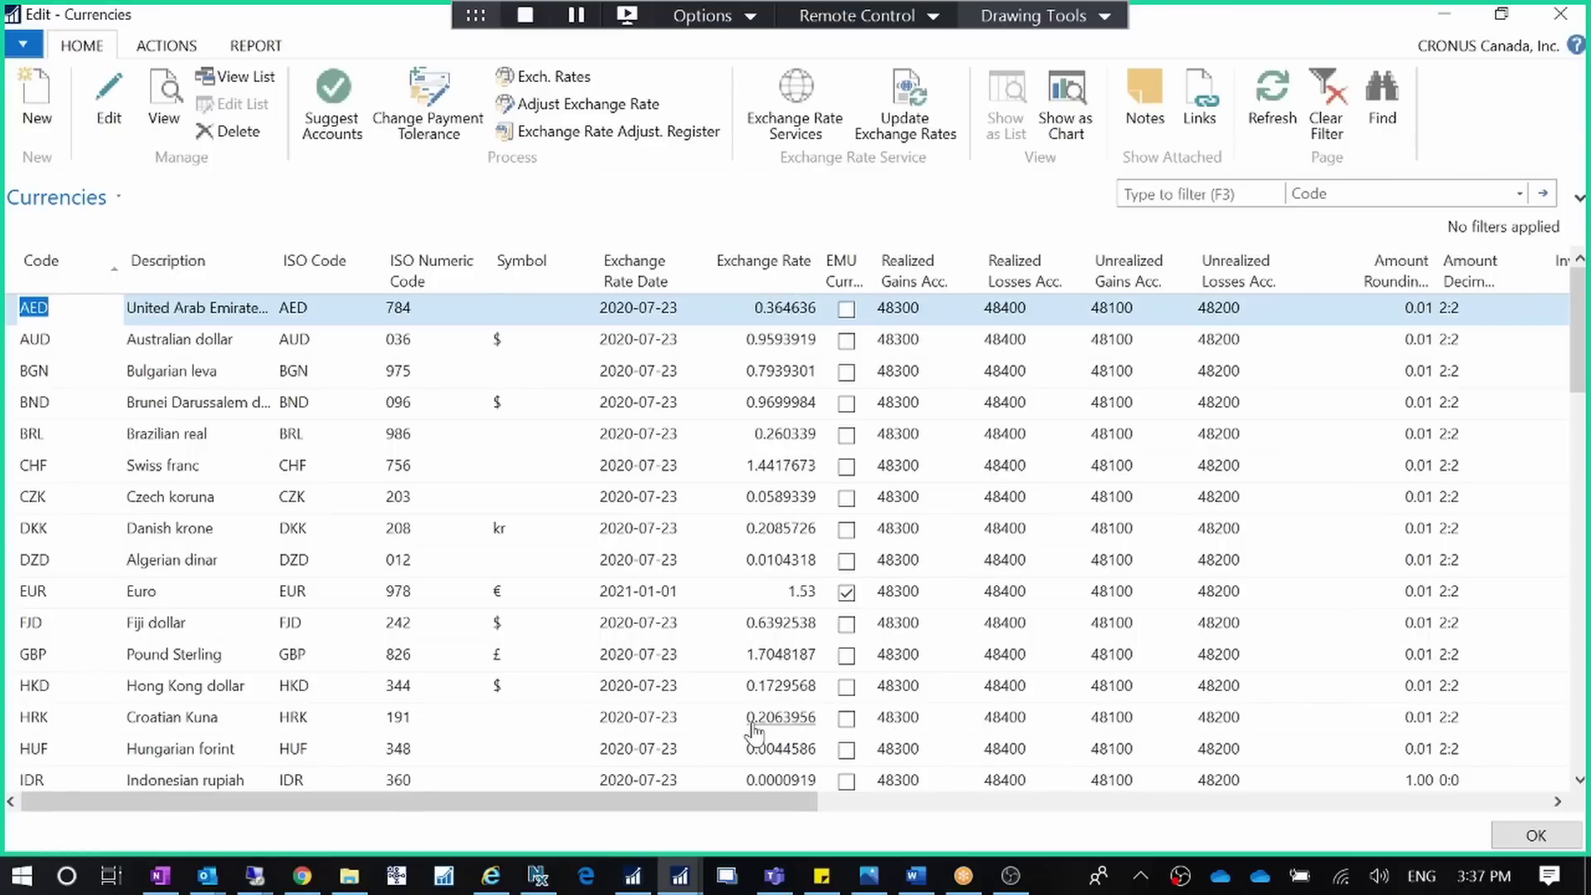
# Open the exchange rate services list and display the FLOATRATE service card to examine its URL and field mapping
pyautogui.click(791, 135)
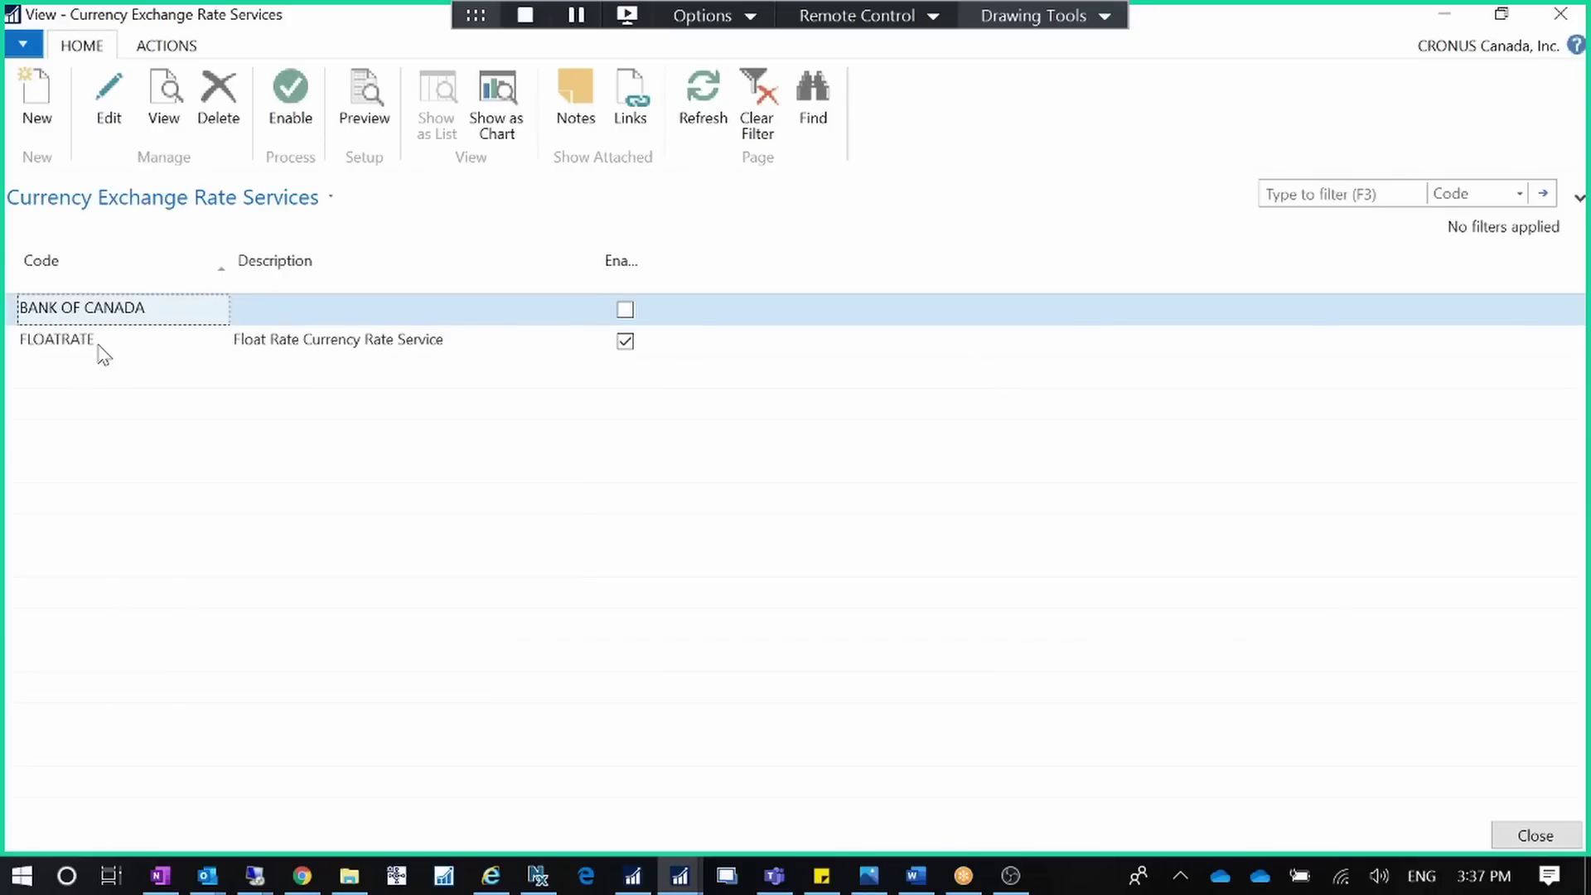
pyautogui.click(215, 353)
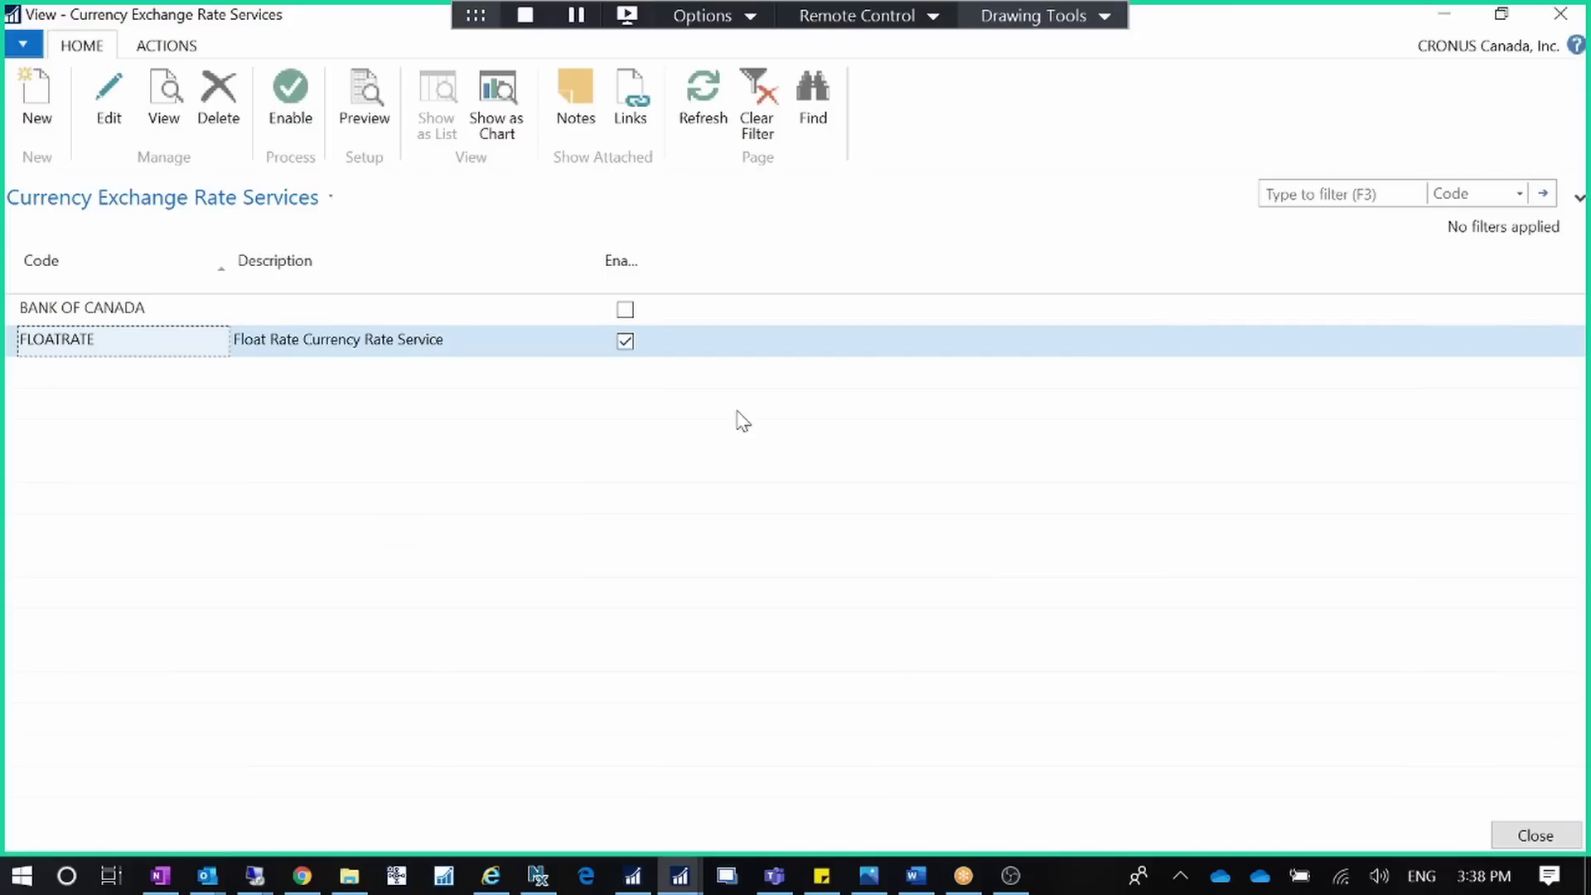
pyautogui.click(109, 121)
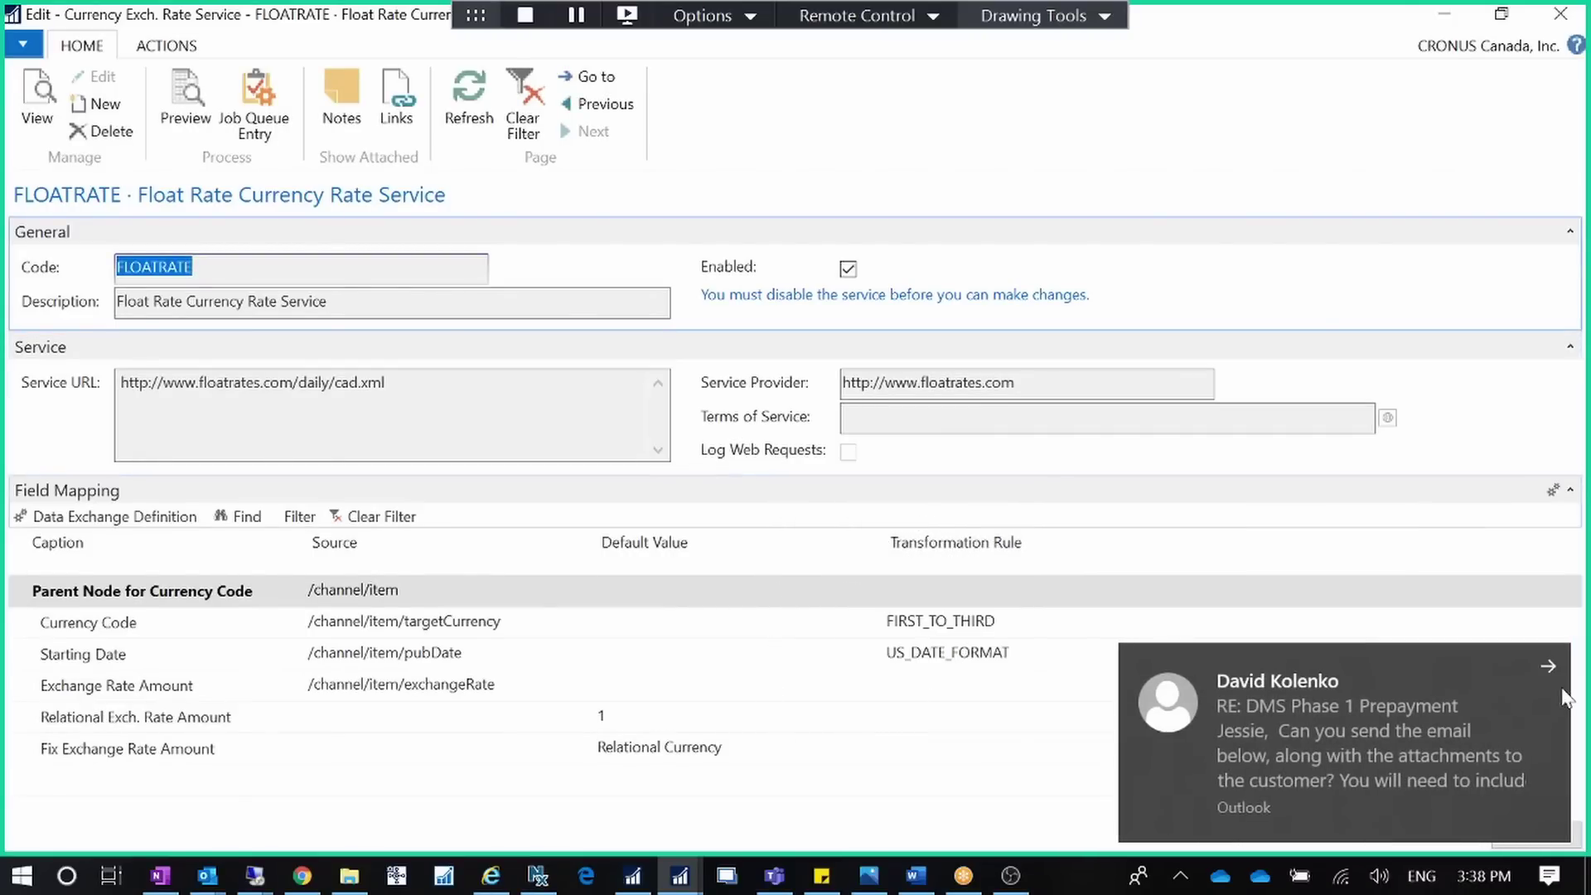
pyautogui.click(1548, 664)
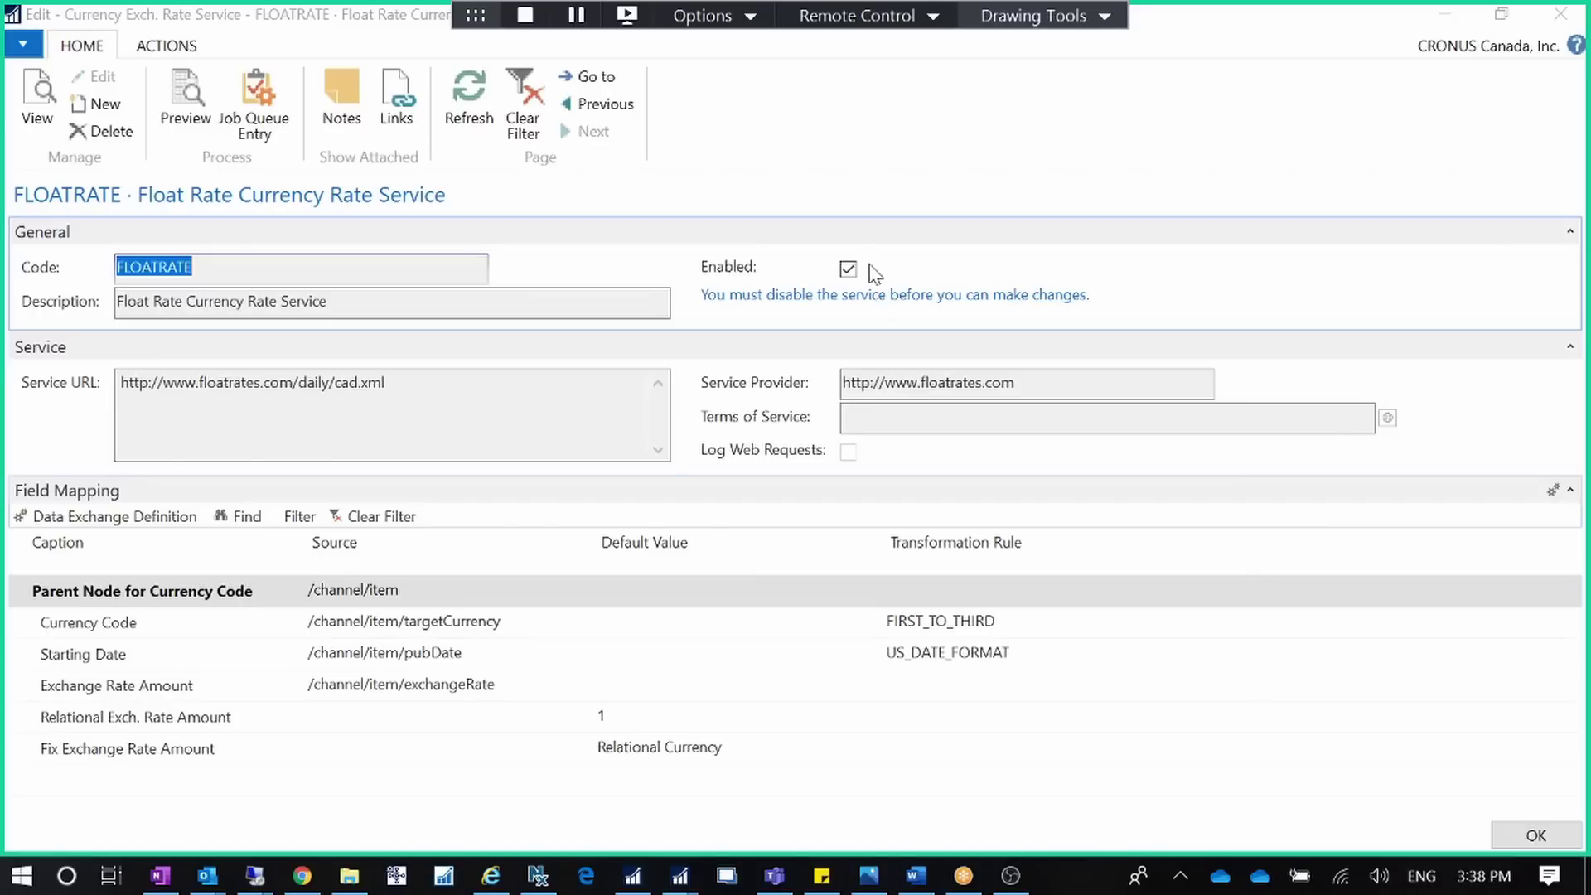
# Examine the FLOATRATE service's job queue entry for its recurrence, starting time and status, and return to the services list
pyautogui.click(255, 132)
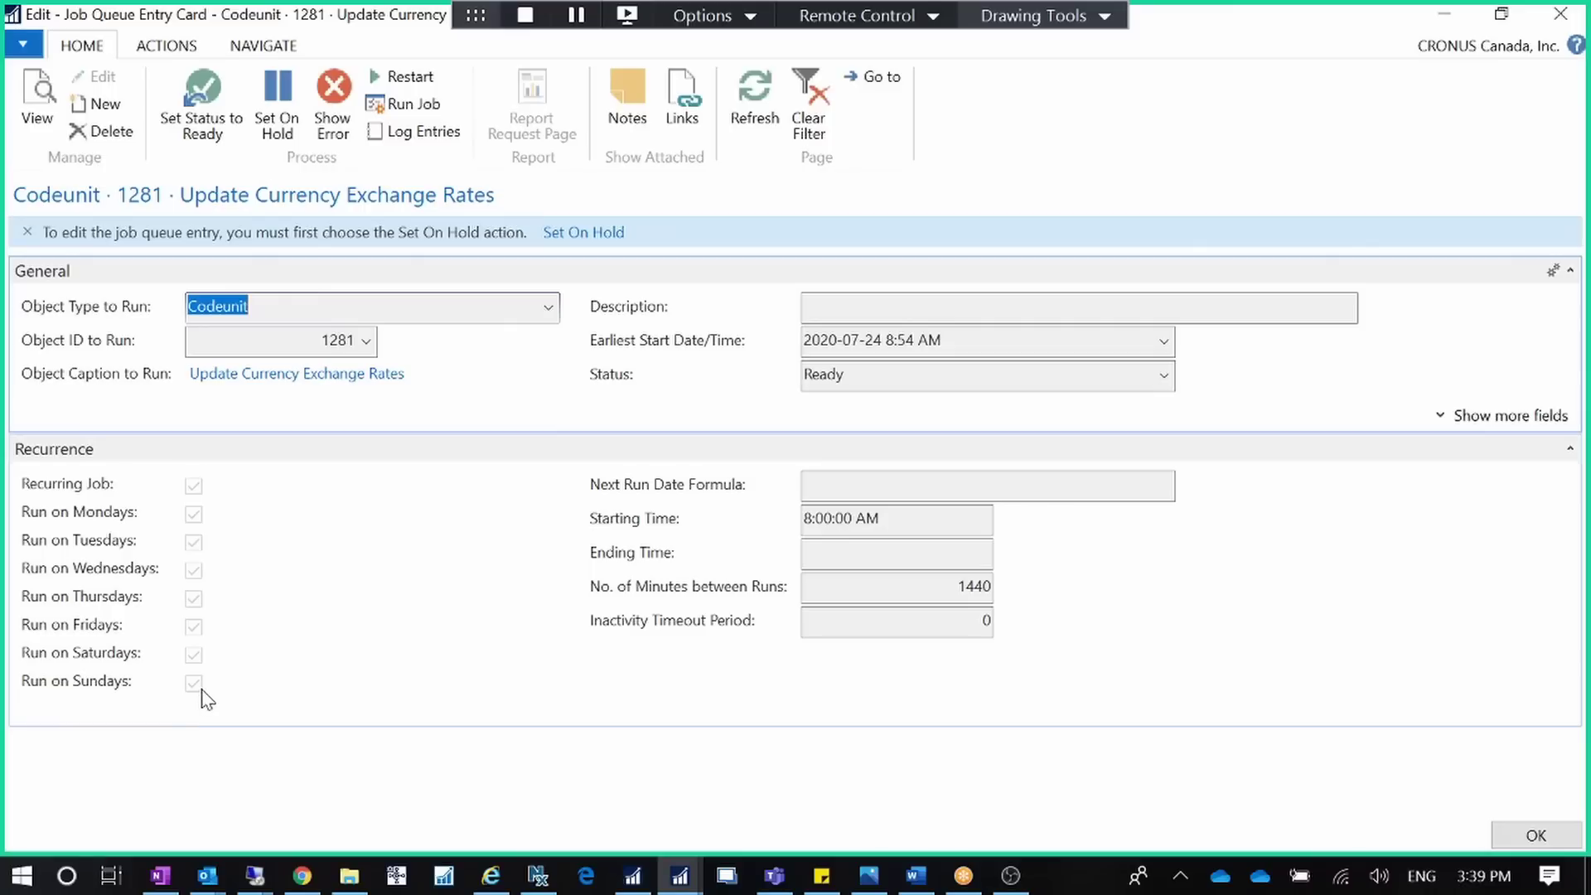
pyautogui.click(895, 523)
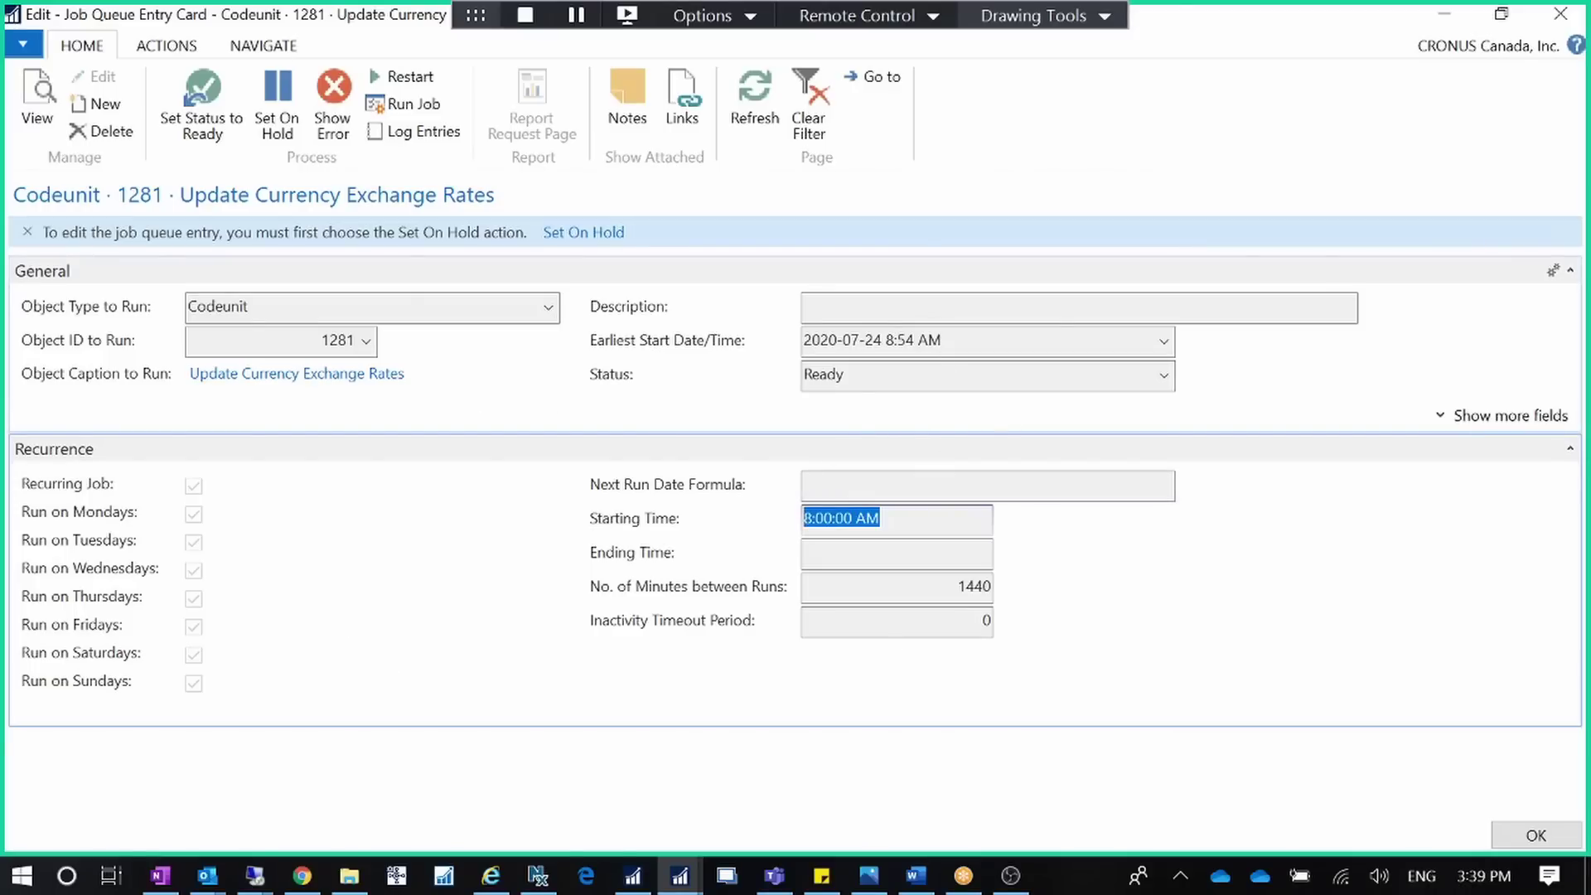
pyautogui.click(944, 373)
pyautogui.moveTo(945, 373); pyautogui.dragTo(738, 378)
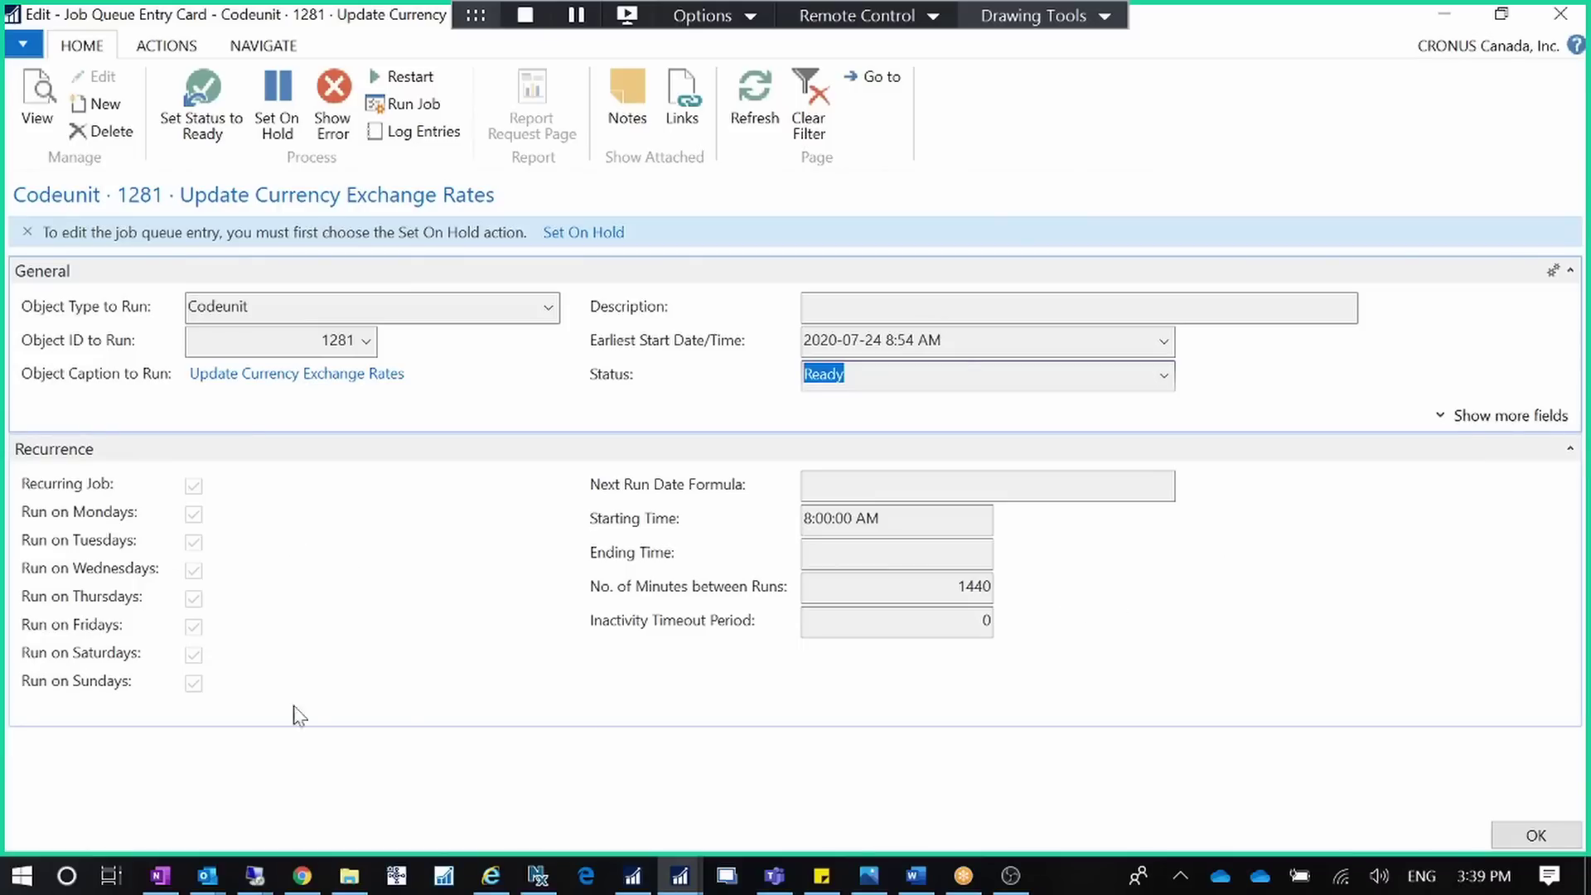
pyautogui.click(1535, 834)
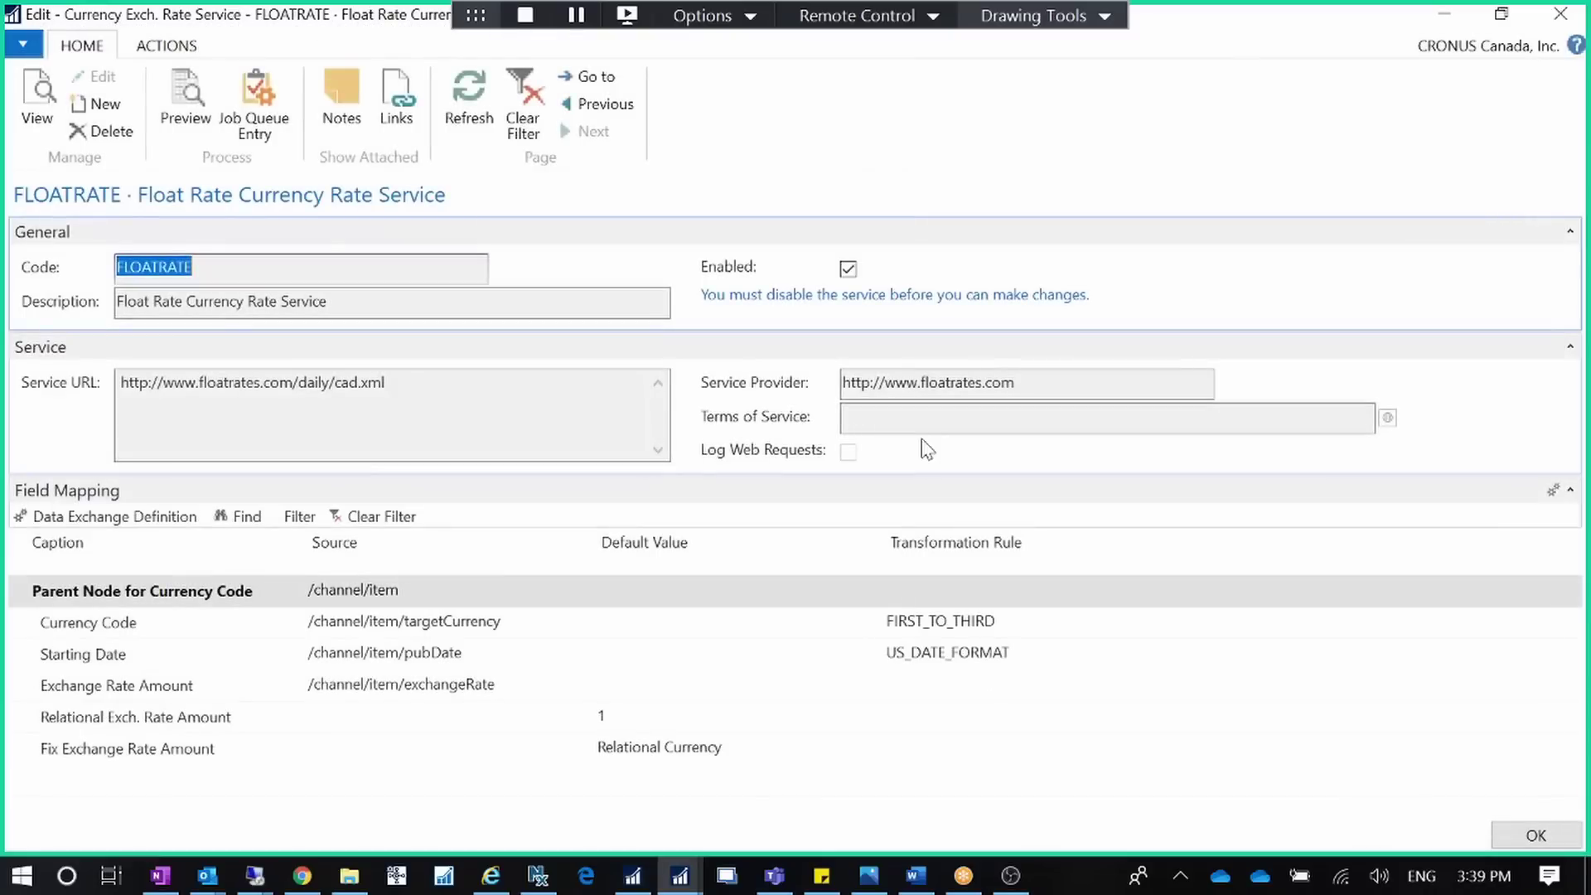
pyautogui.click(1510, 828)
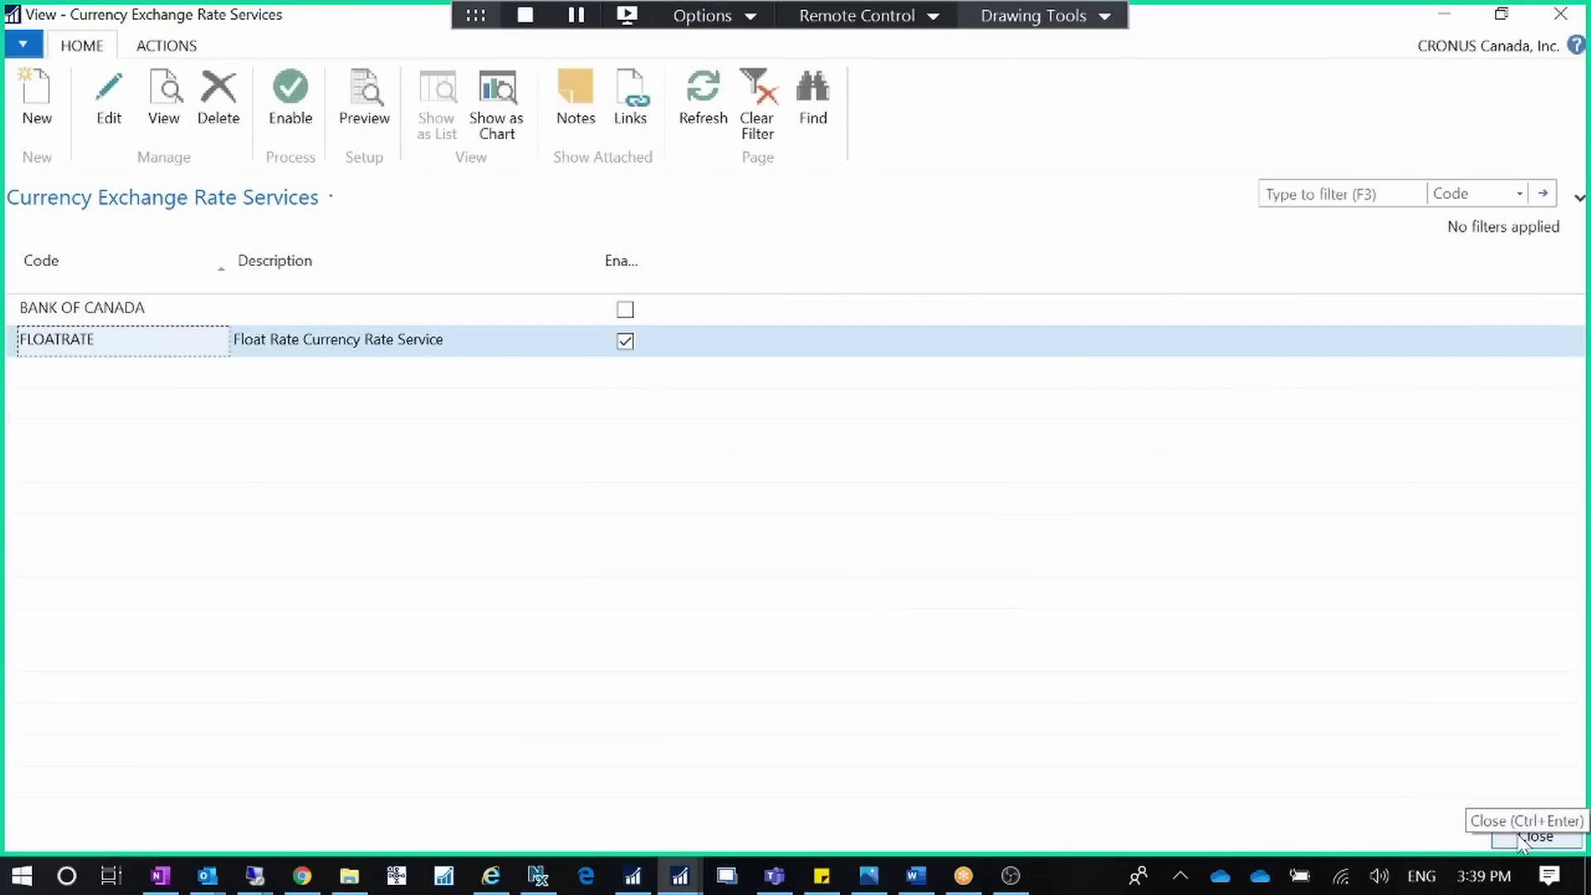
# Preview the exchange rates supplied by the FLOATRATE service from the first currency onward, and return to the currencies list
pyautogui.click(368, 103)
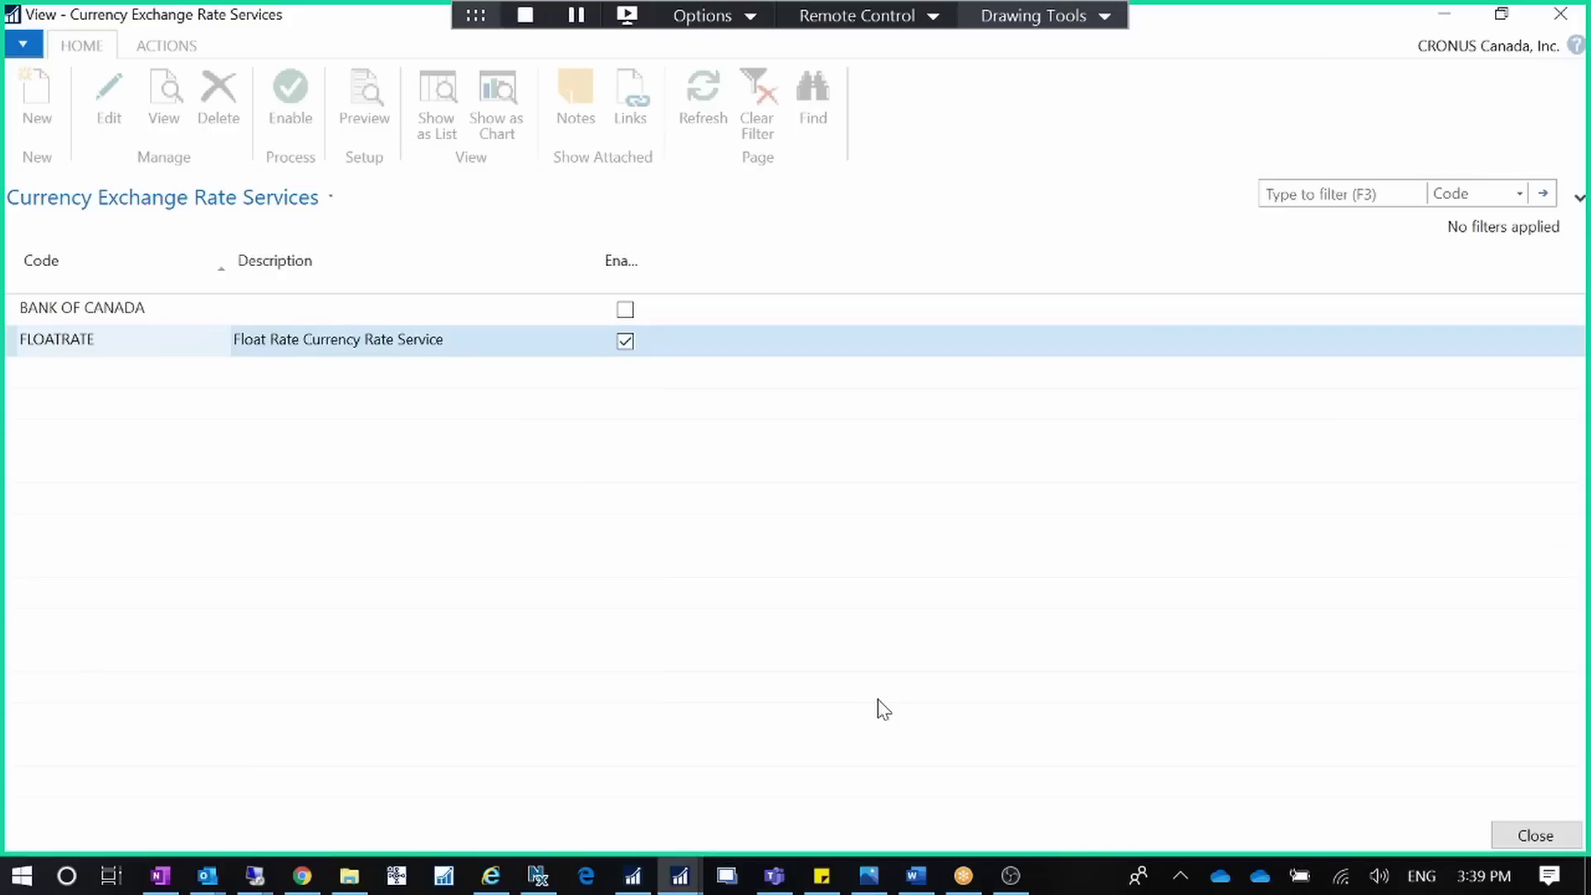
pyautogui.click(683, 875)
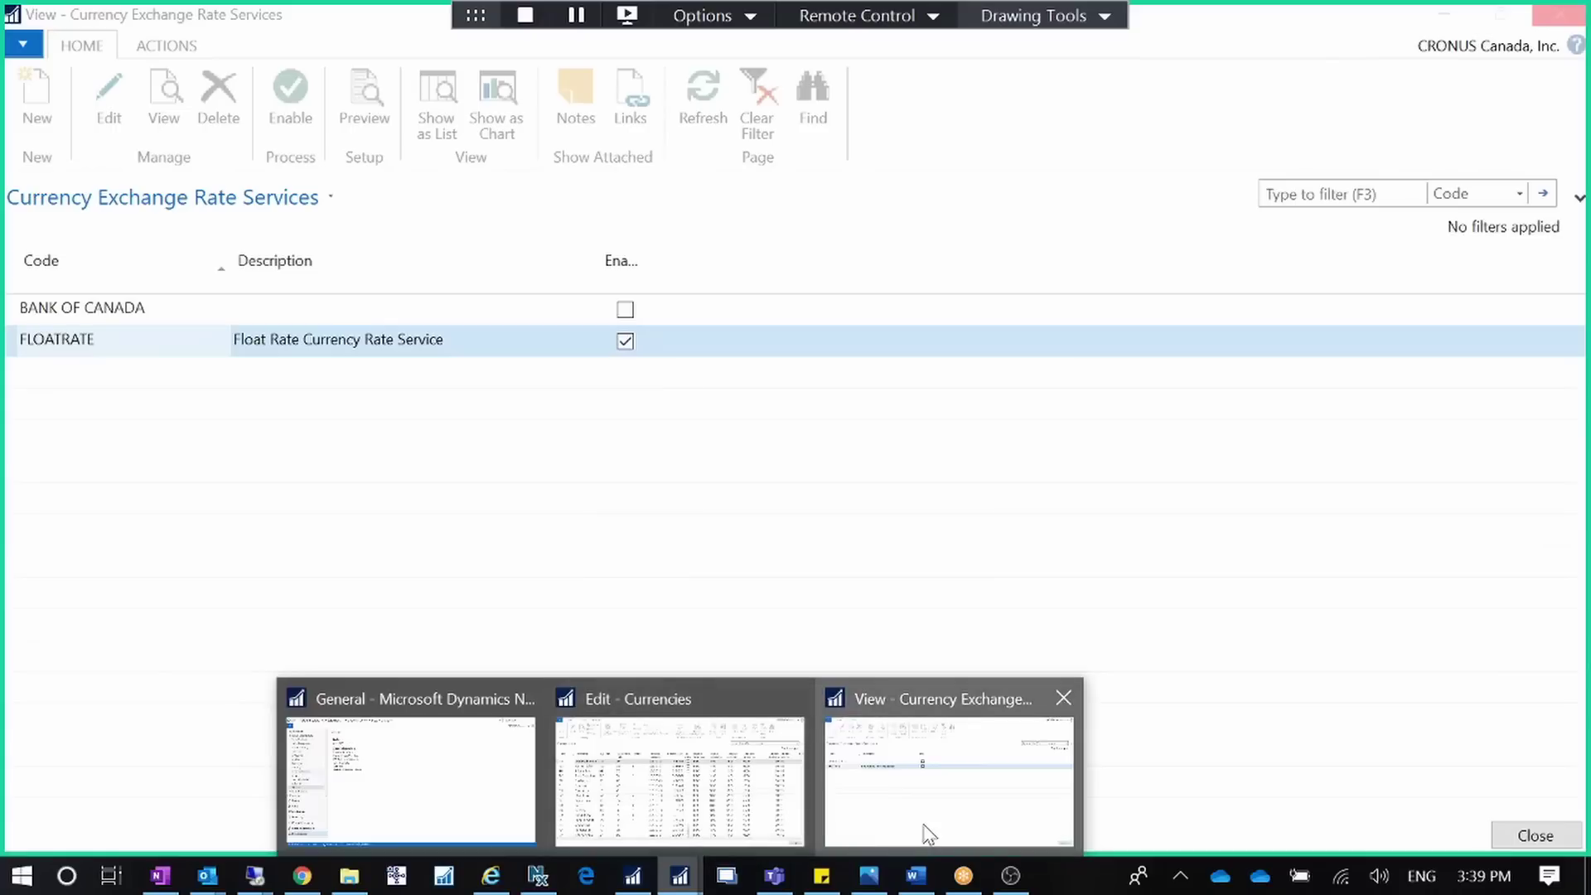
pyautogui.click(918, 825)
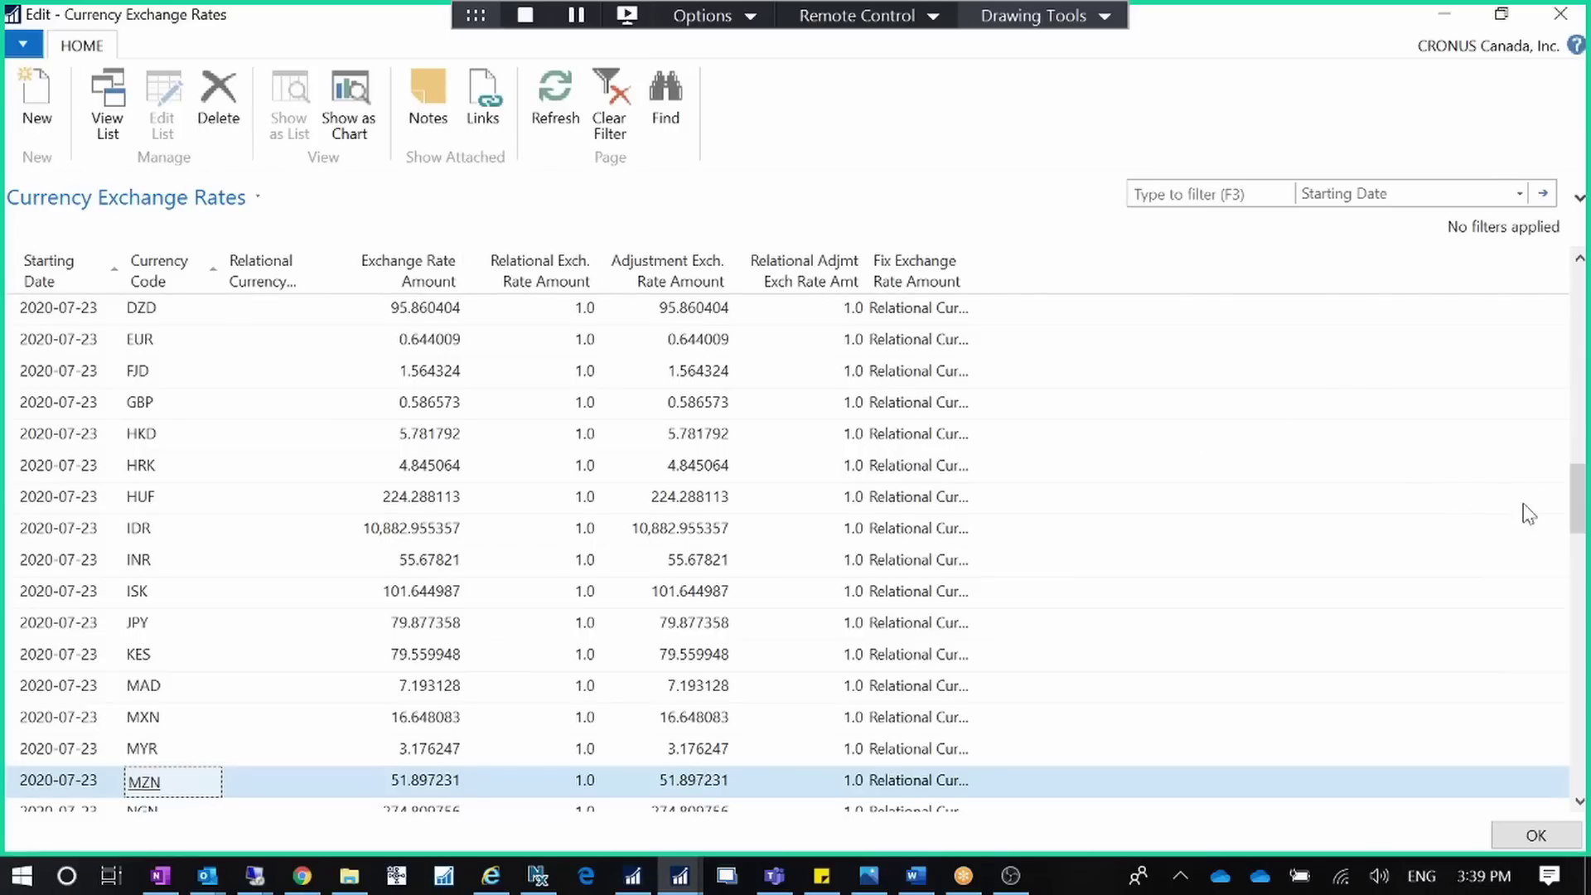
pyautogui.moveTo(1579, 497); pyautogui.dragTo(1568, 292)
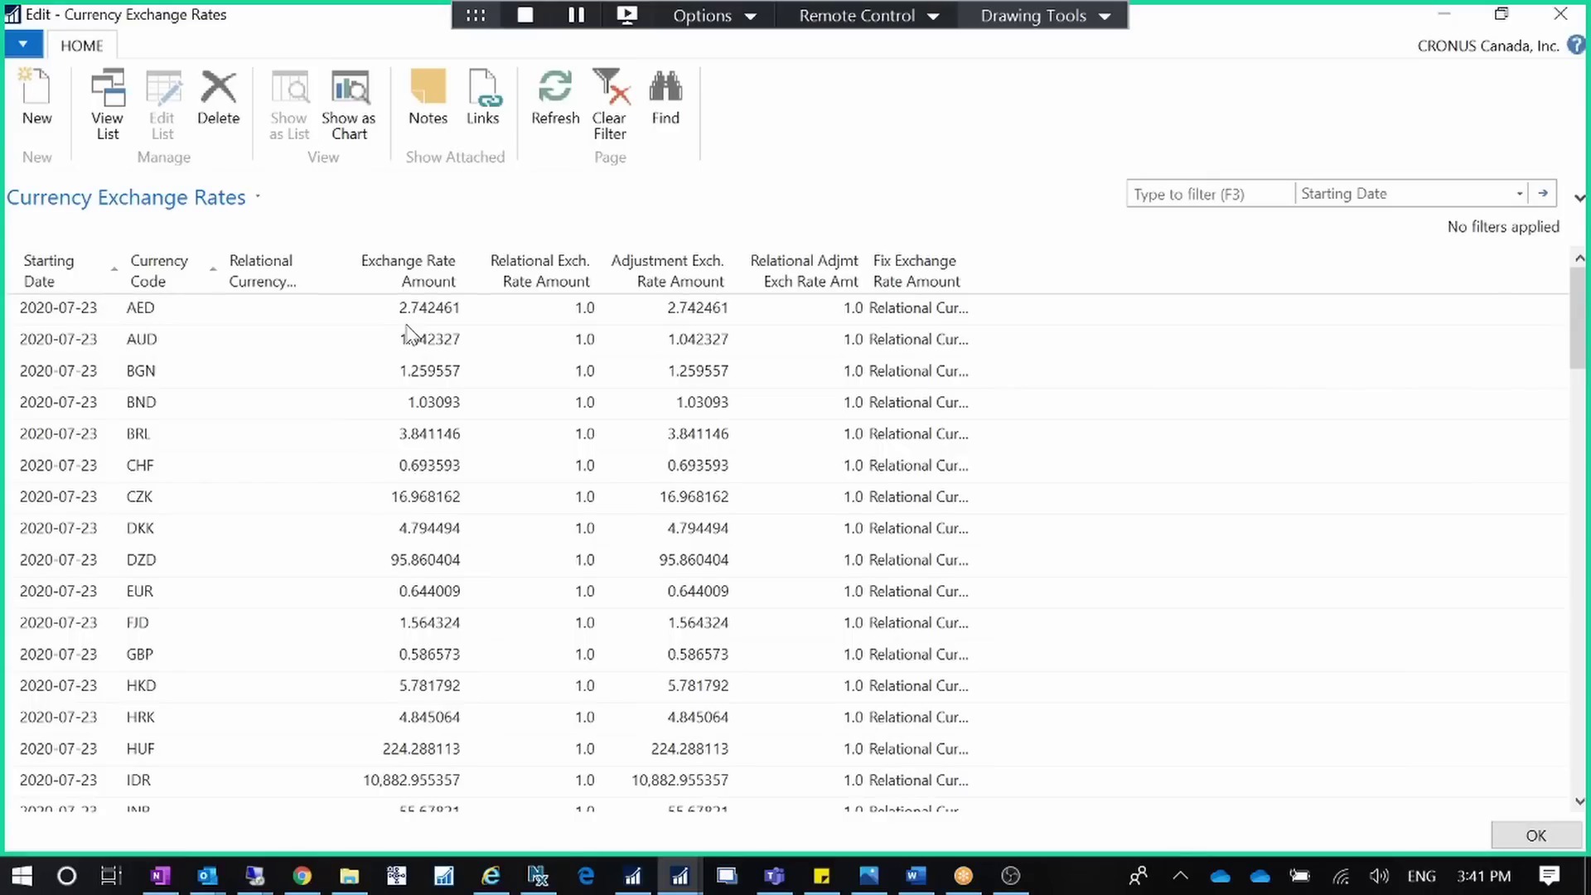
pyautogui.click(1512, 833)
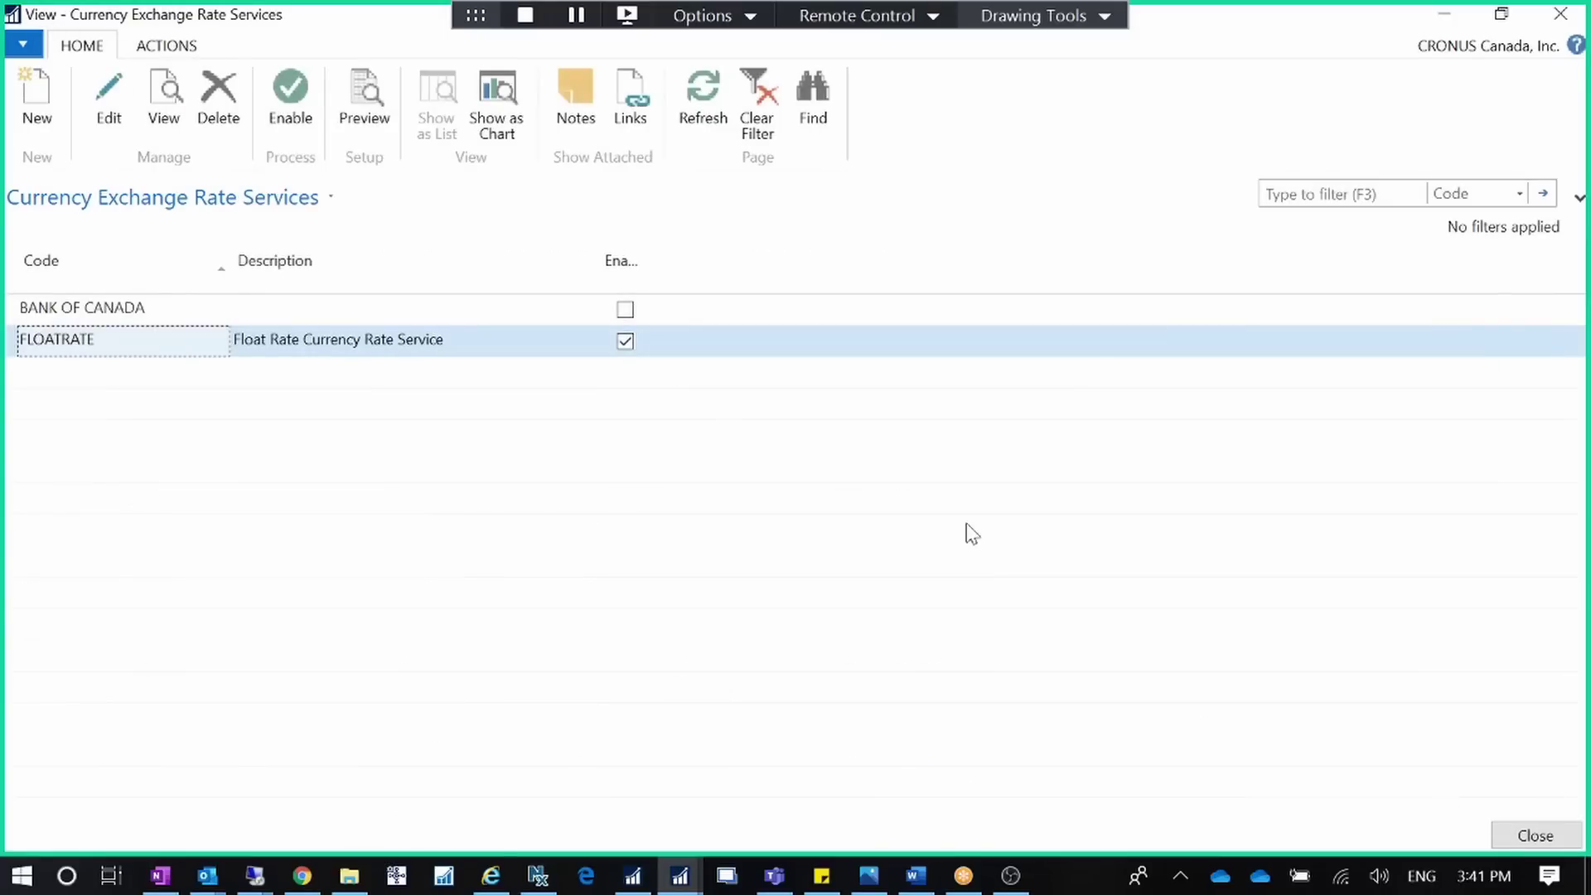
pyautogui.click(1548, 835)
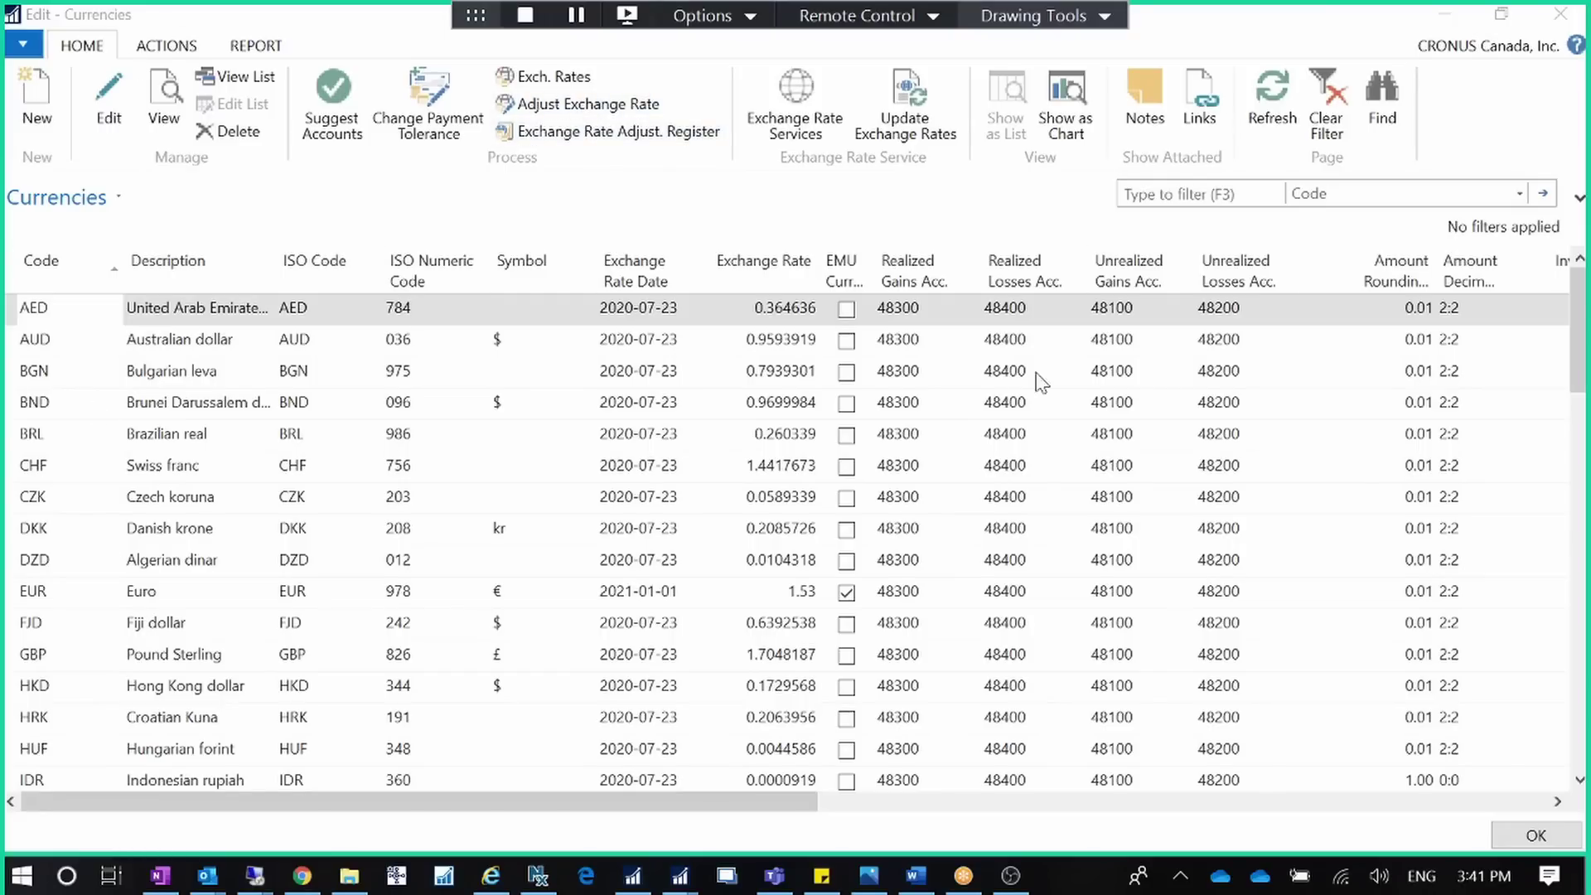
# View the Adjust Exchange Rate options and close them without running the adjustment
pyautogui.click(584, 105)
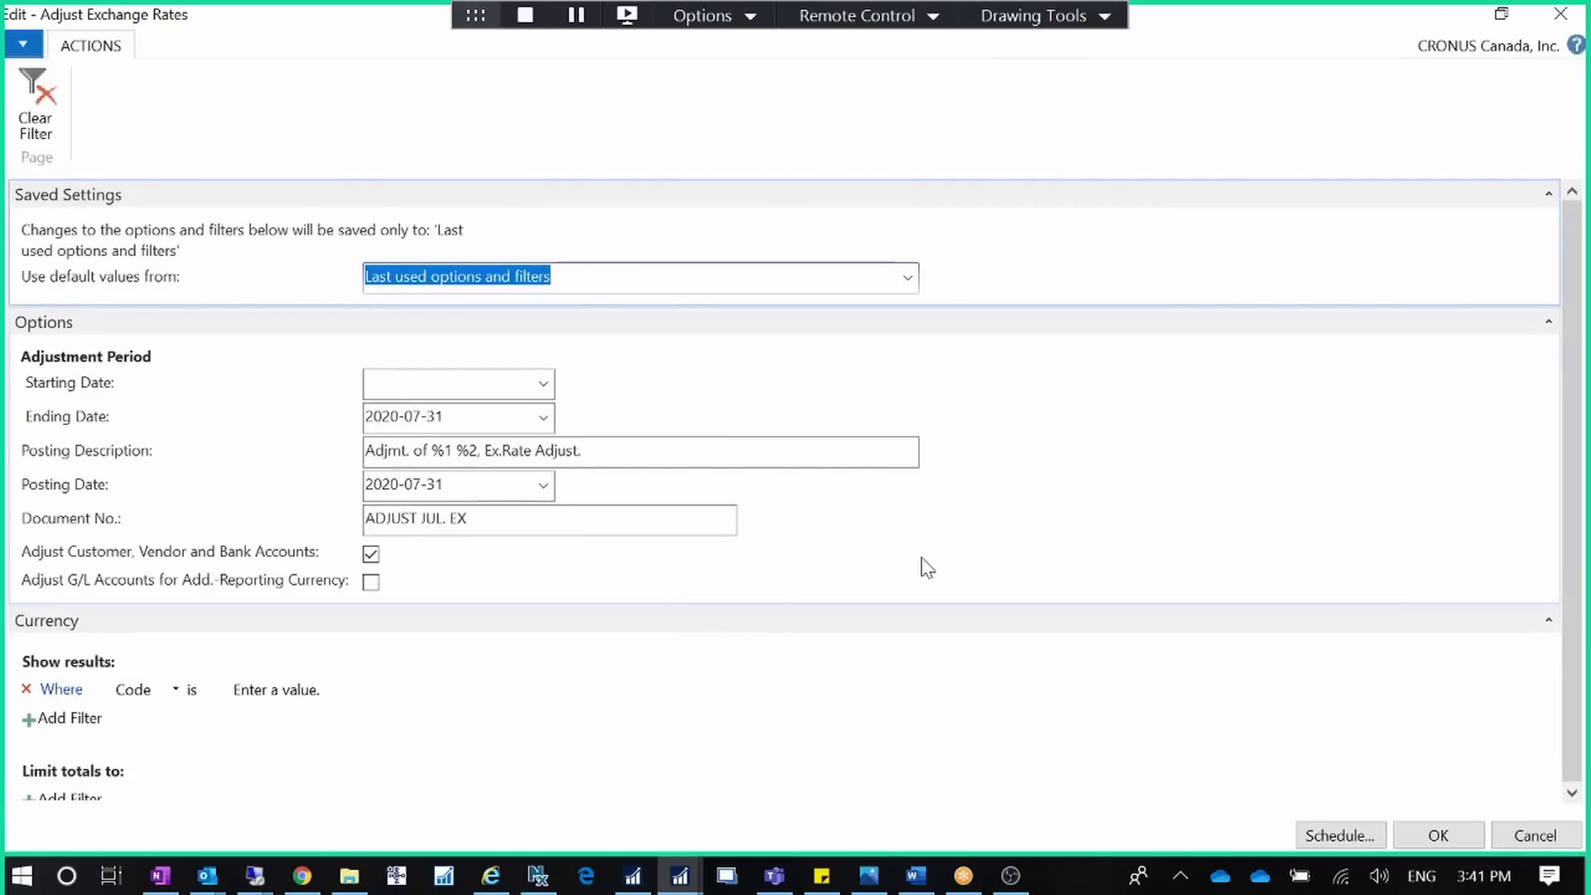
pyautogui.moveTo(24, 559)
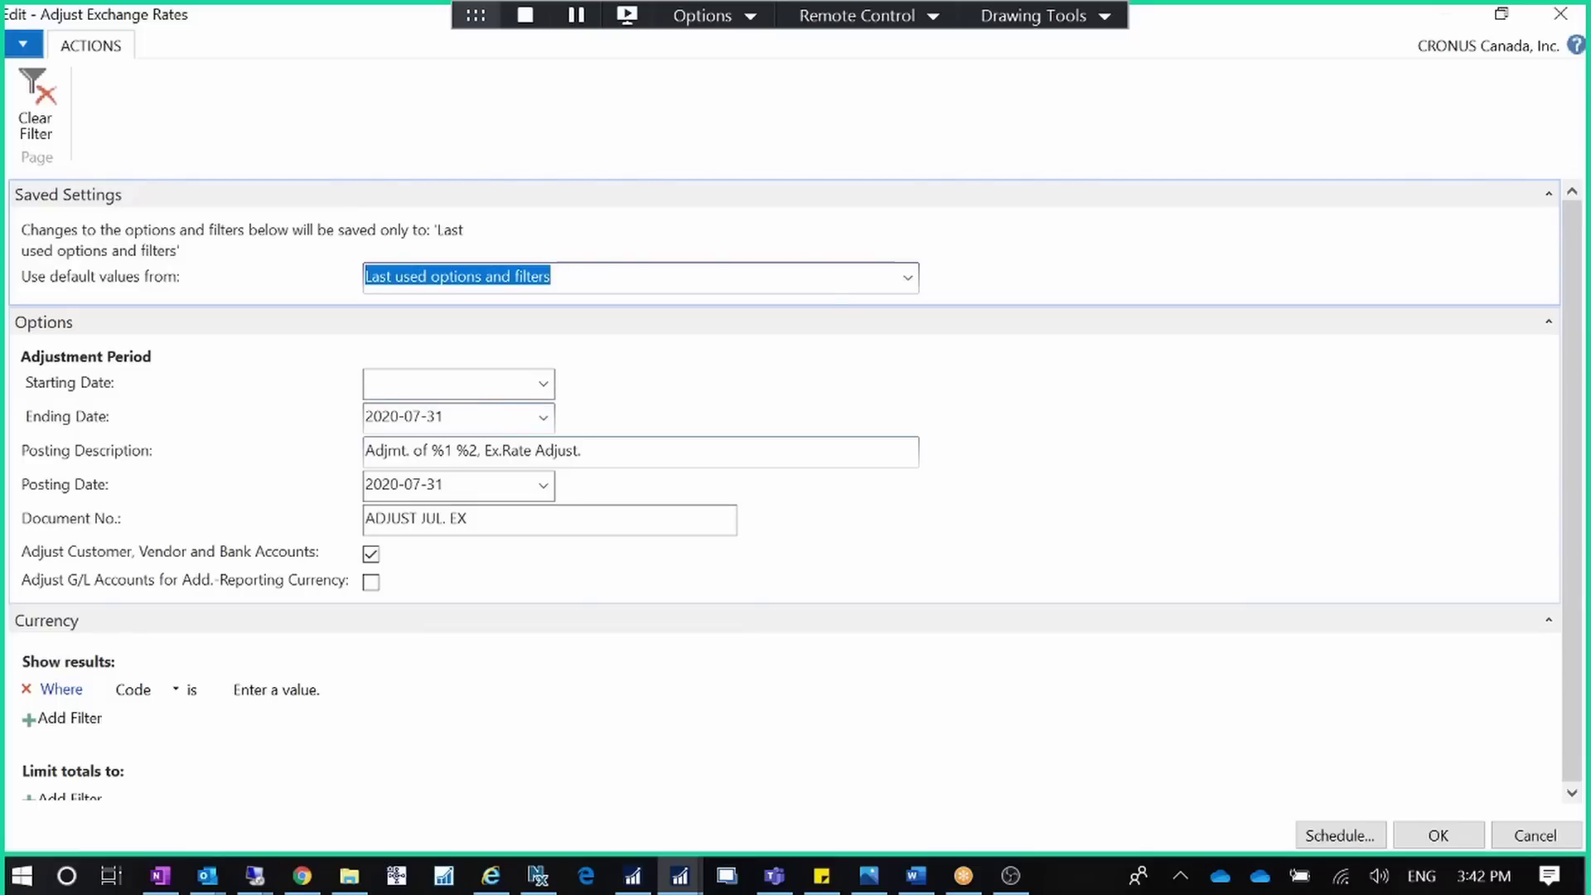
pyautogui.click(1561, 15)
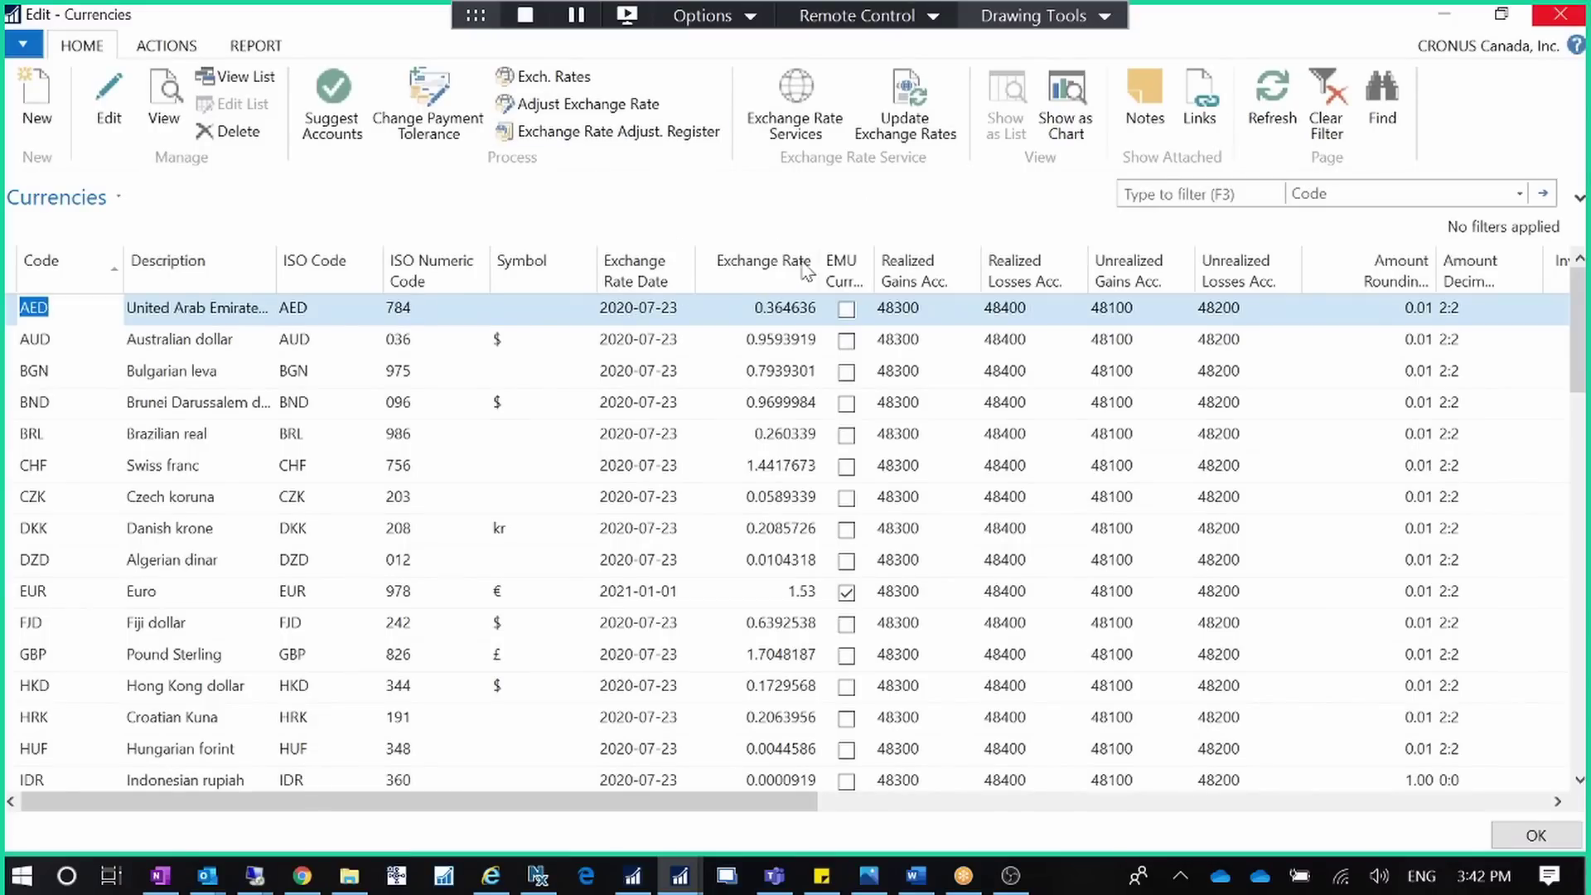
# Examine the AED exchange rates by date, including the relational currency, relational amount and adjustment amount of the 2020-07-16 entry
pyautogui.click(543, 76)
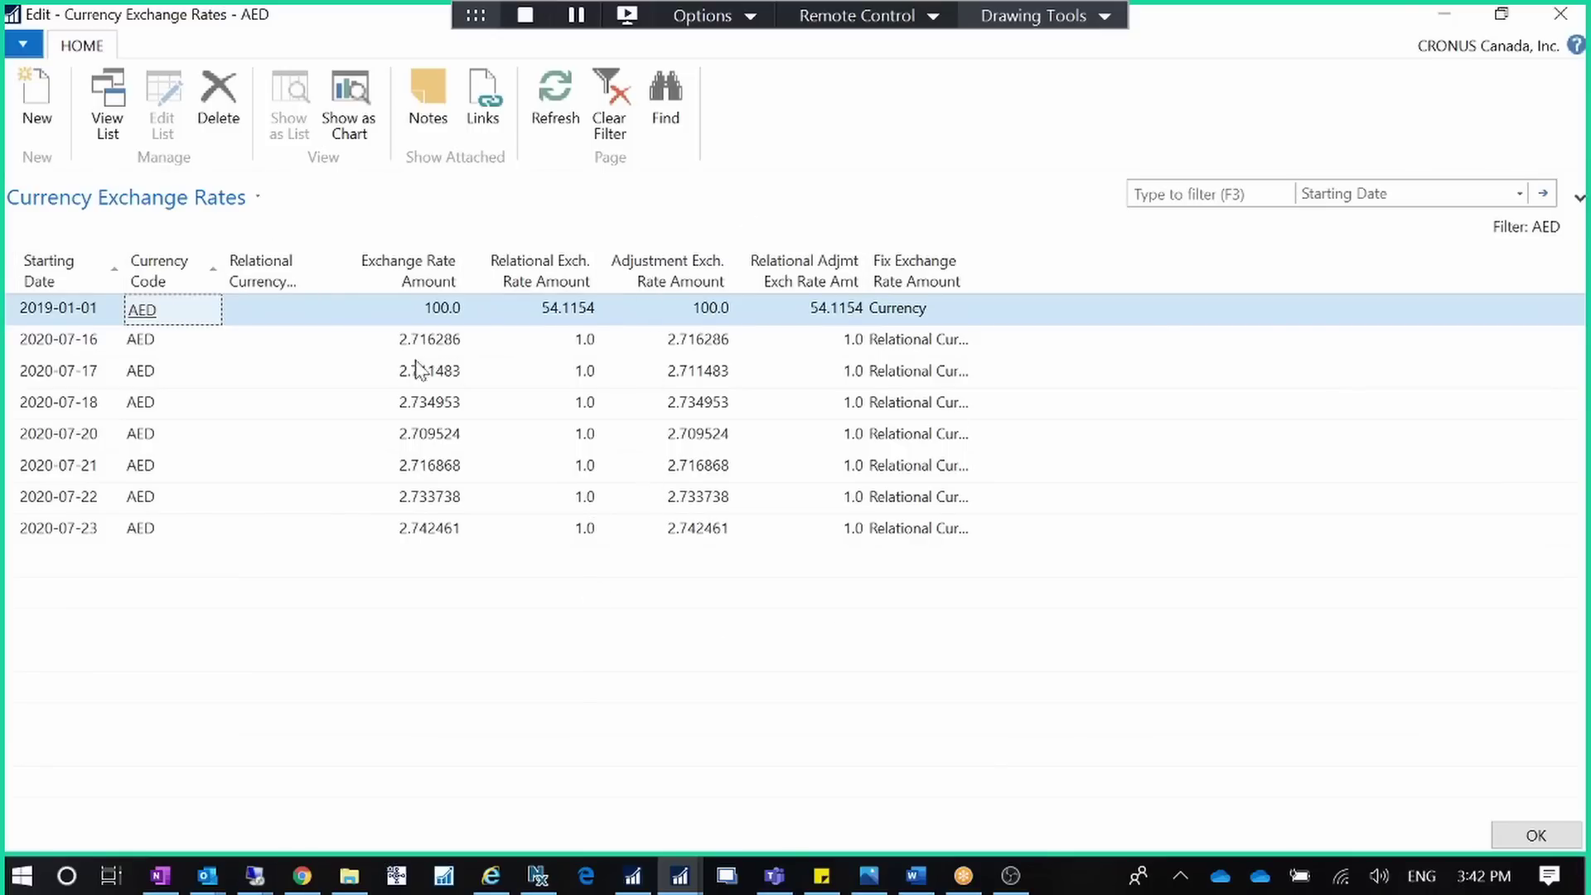
pyautogui.click(314, 336)
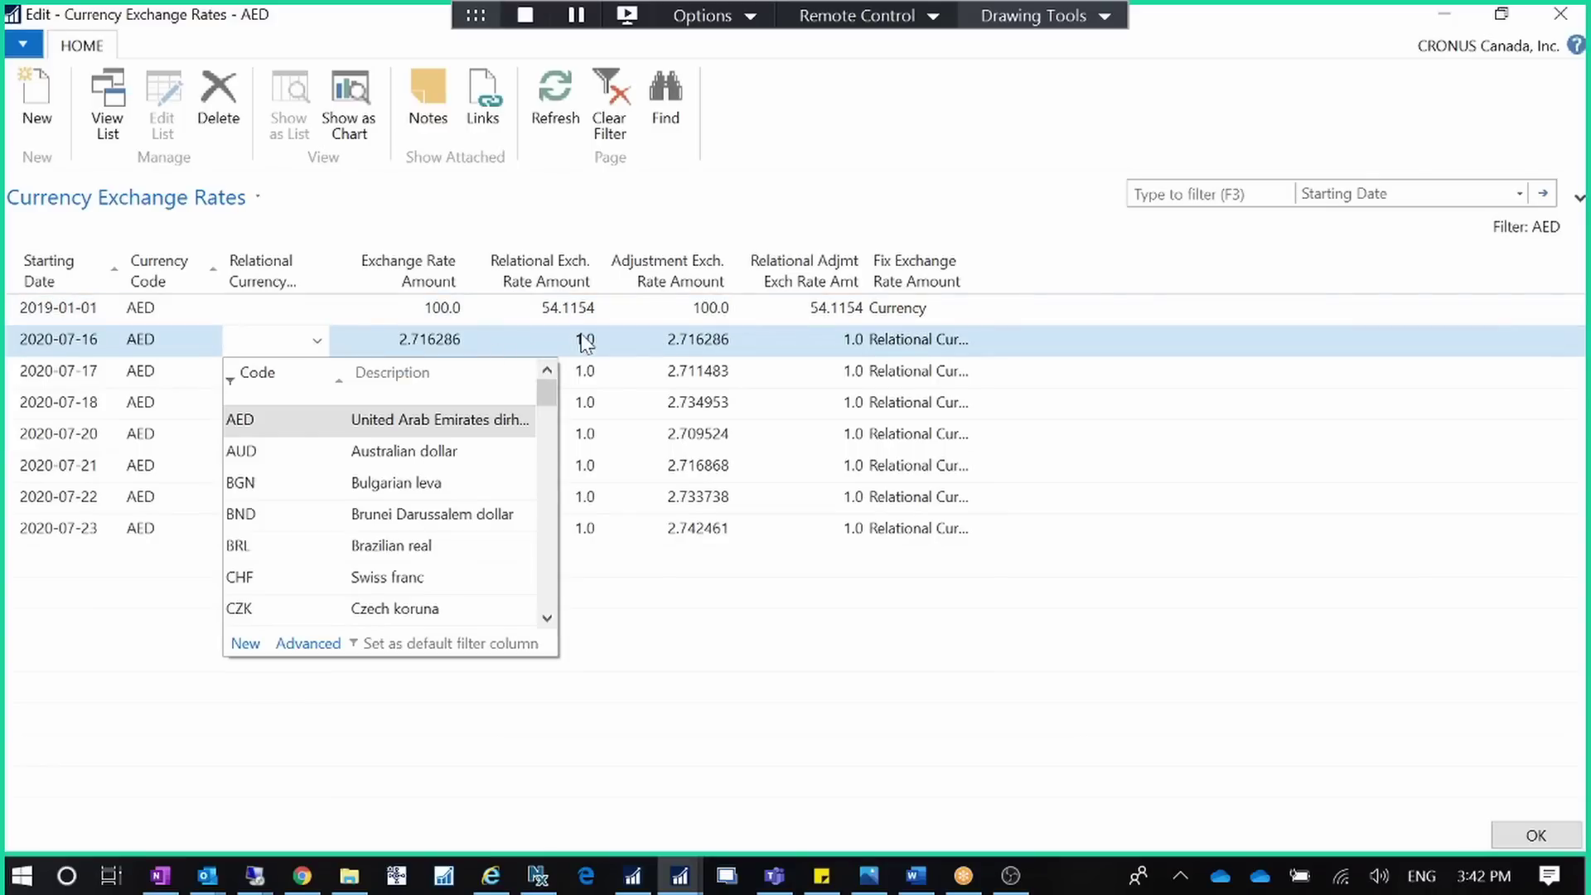
pyautogui.click(581, 333)
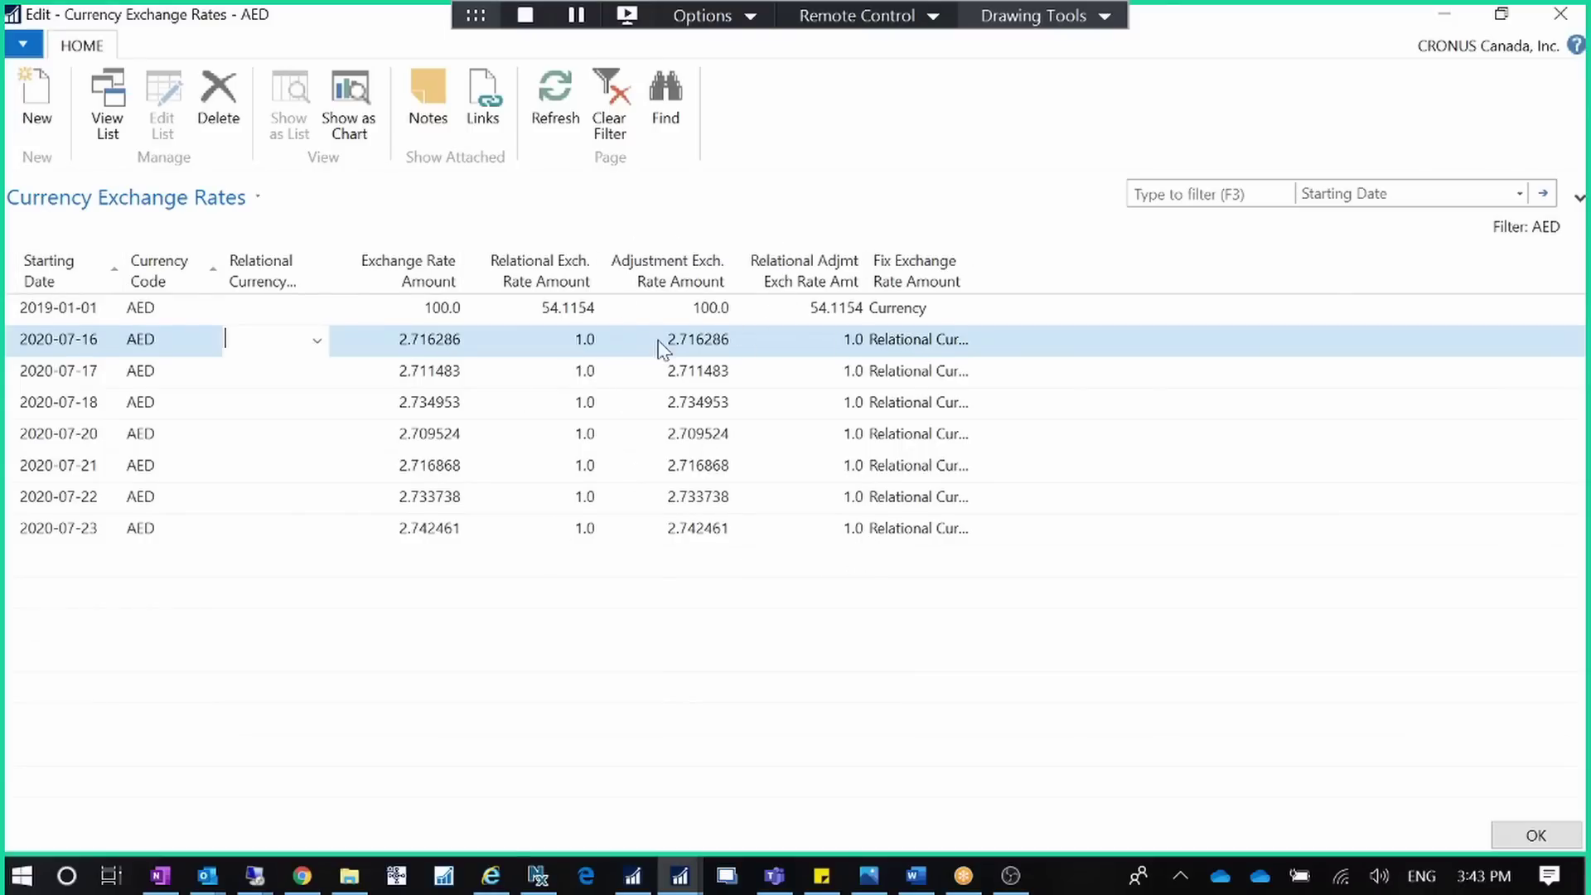
pyautogui.click(731, 340)
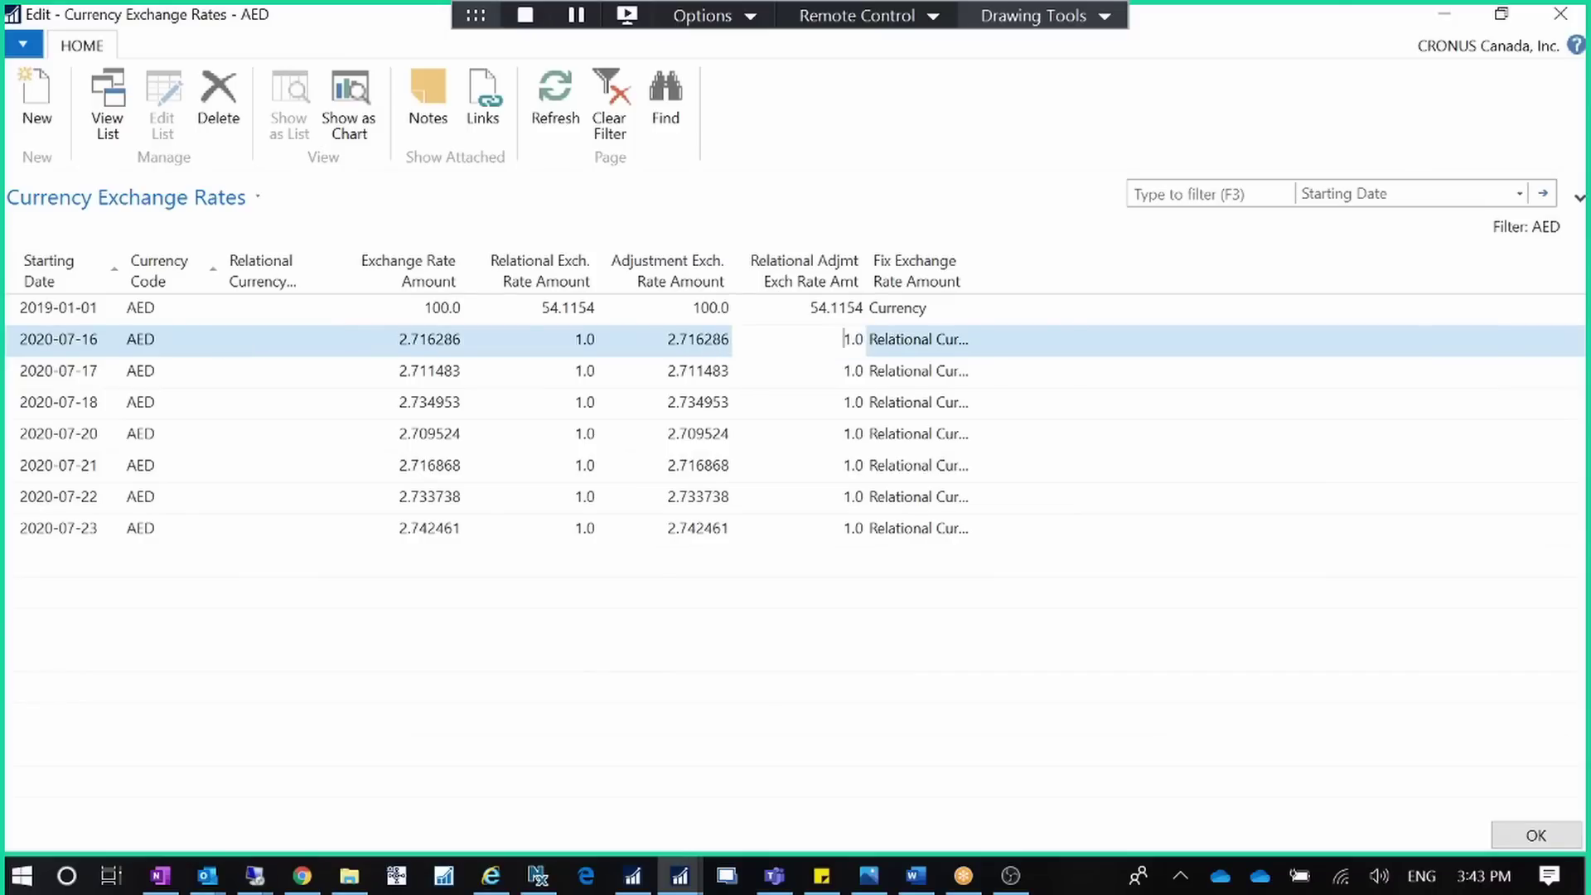
pyautogui.click(674, 340)
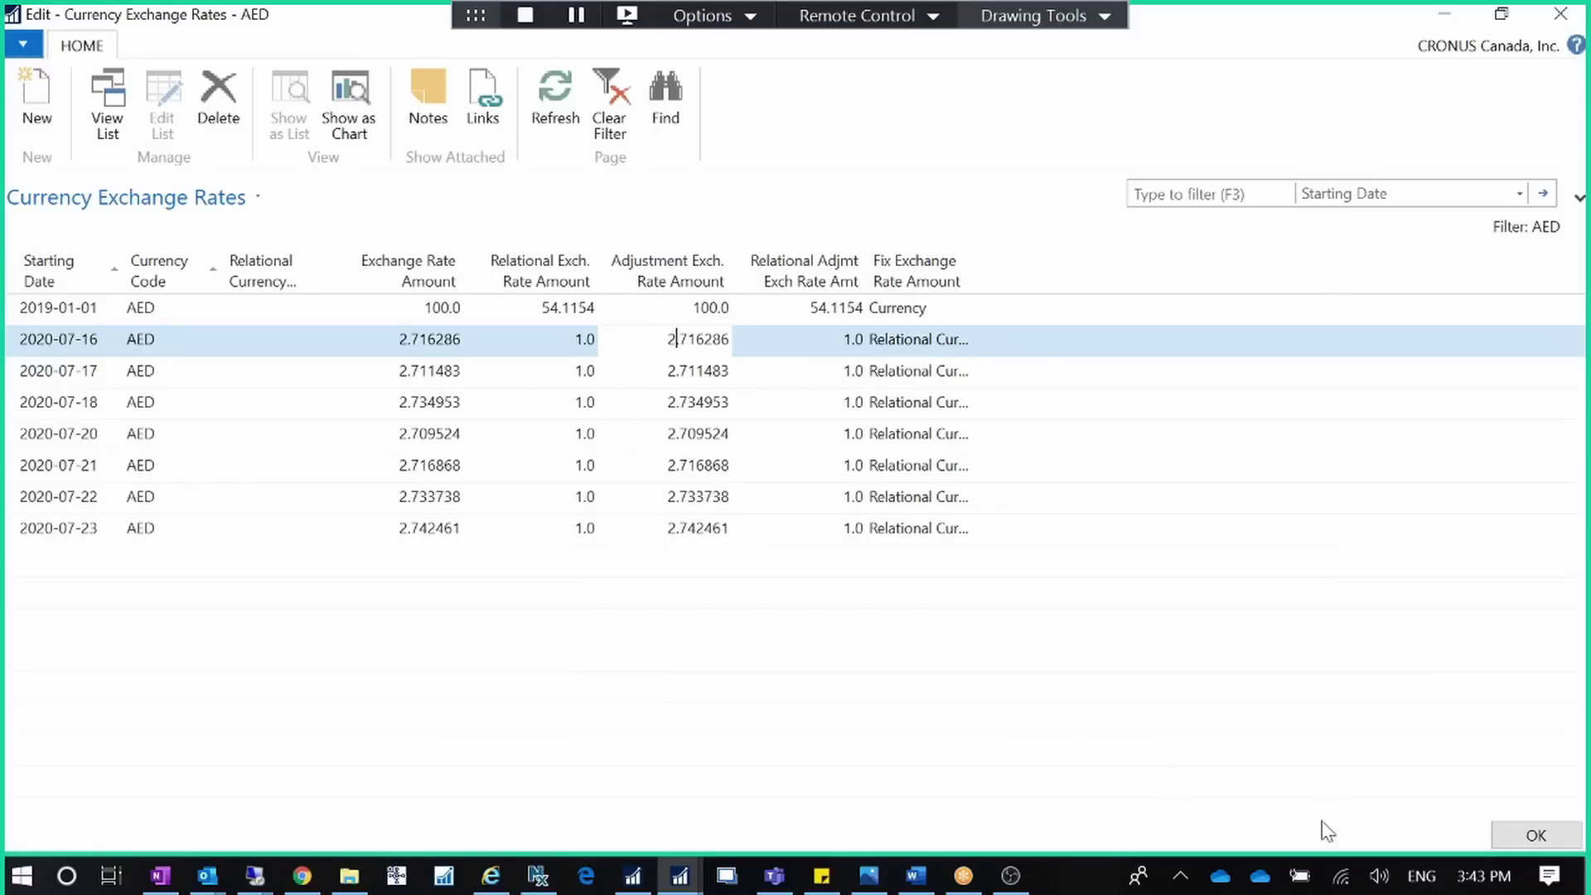
pyautogui.click(1534, 835)
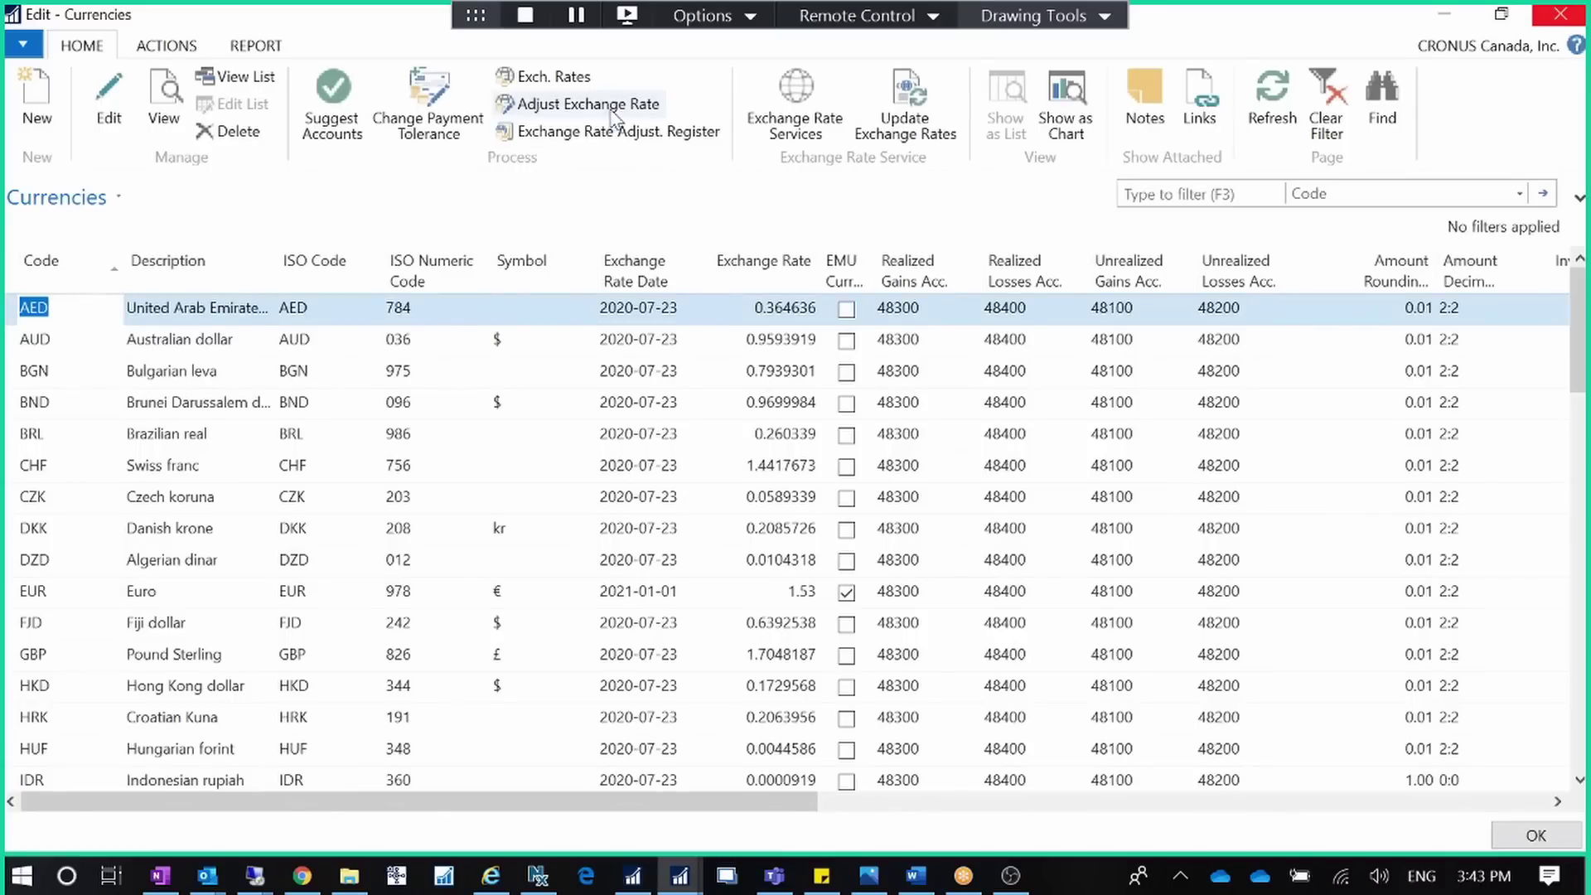
# Review the exchange rate adjustment's starting date, ending date, posting description and posting date, and close without running it
pyautogui.click(584, 104)
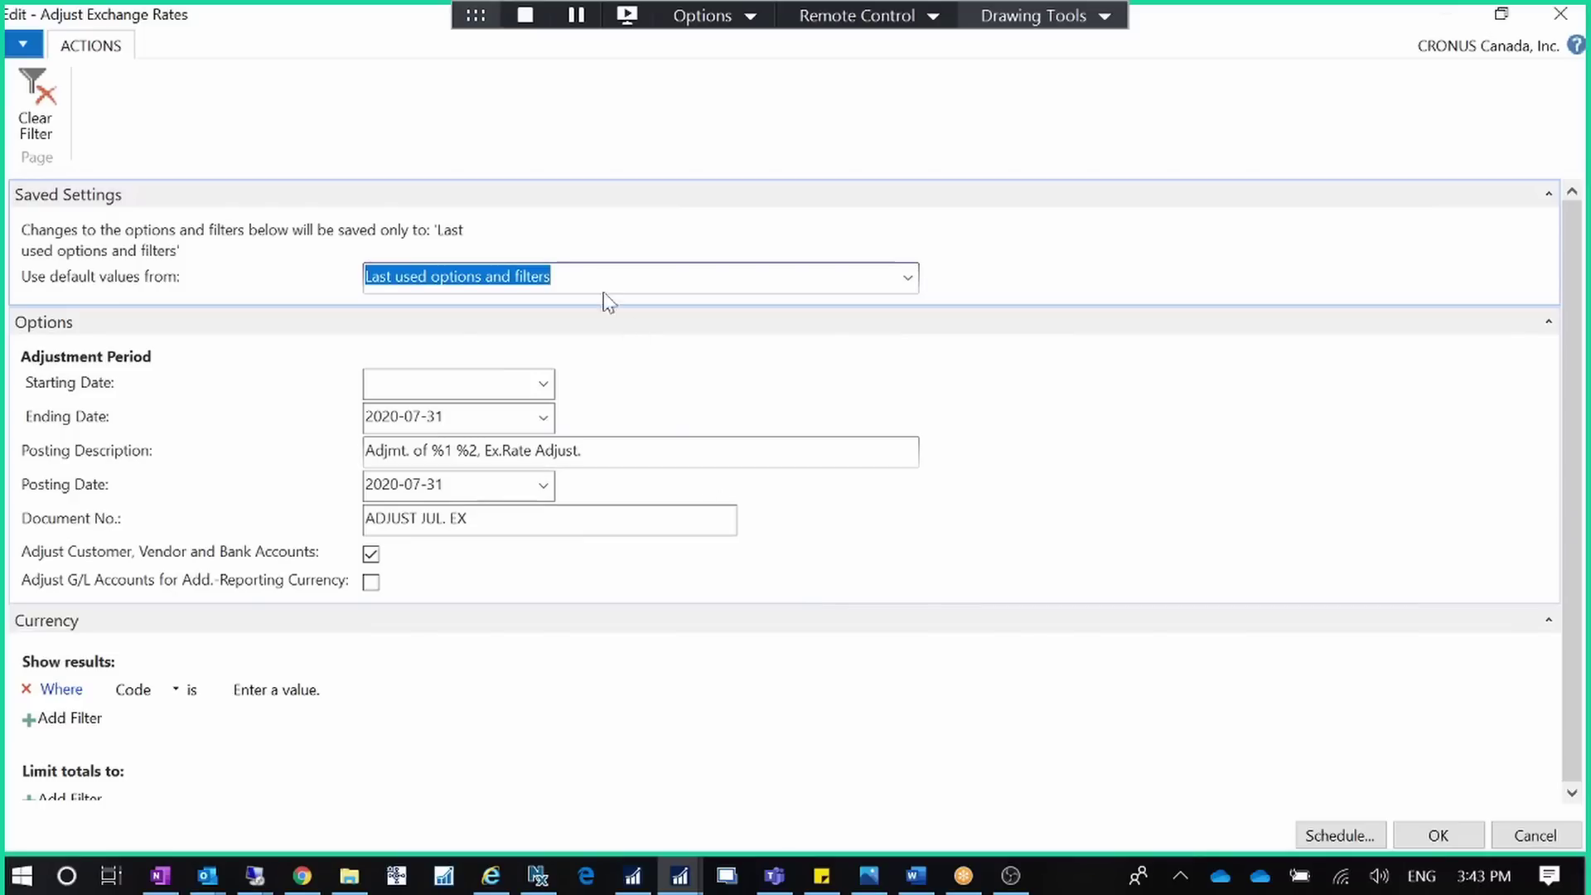
pyautogui.click(431, 384)
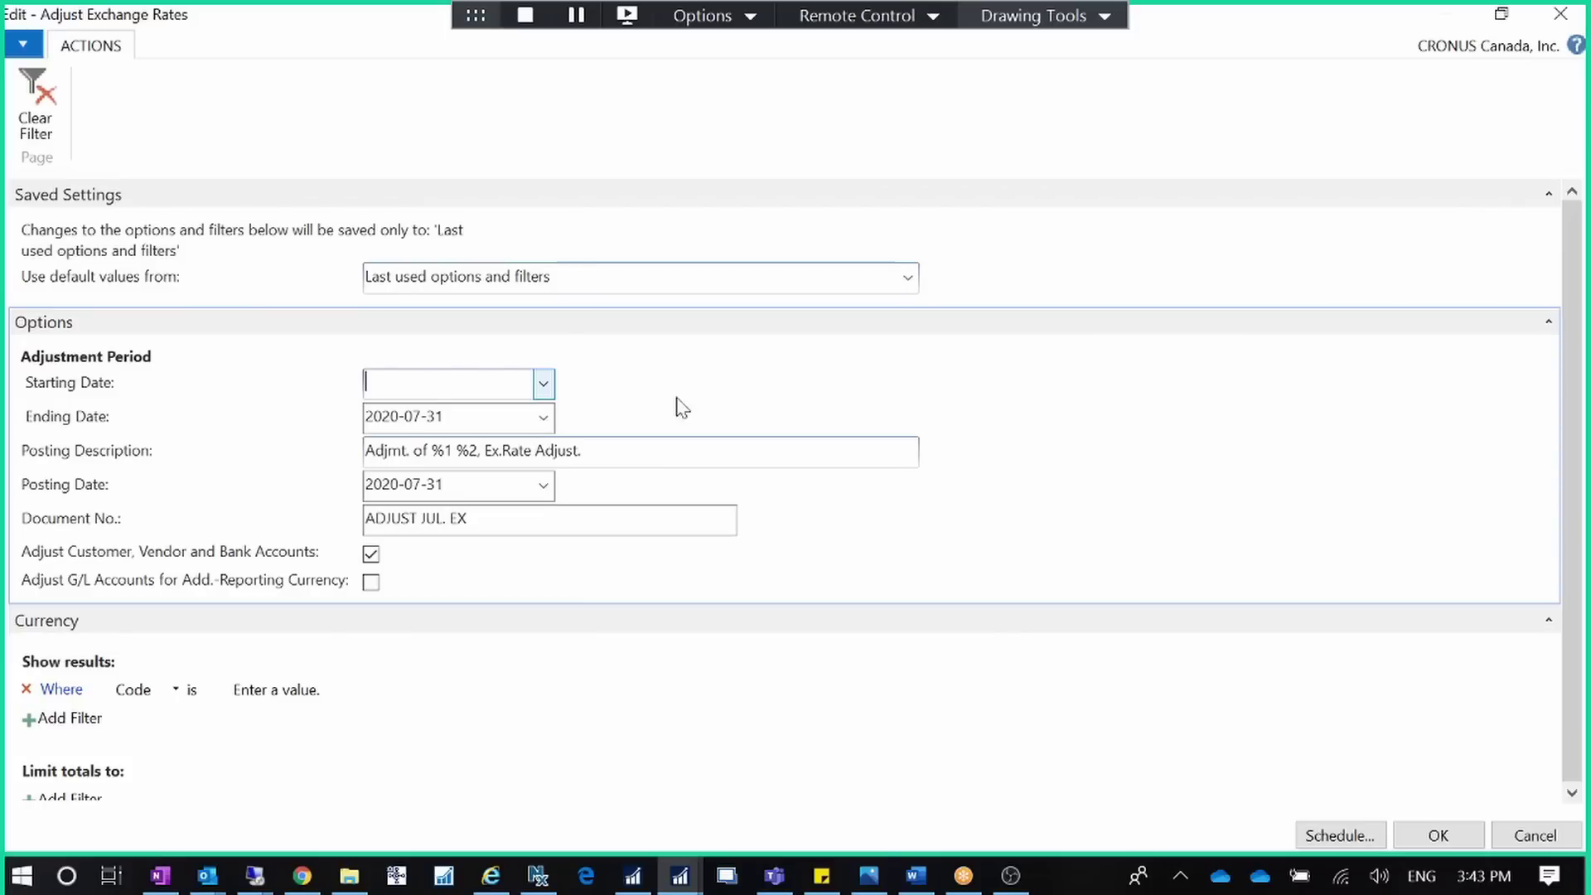
pyautogui.press('Tab')
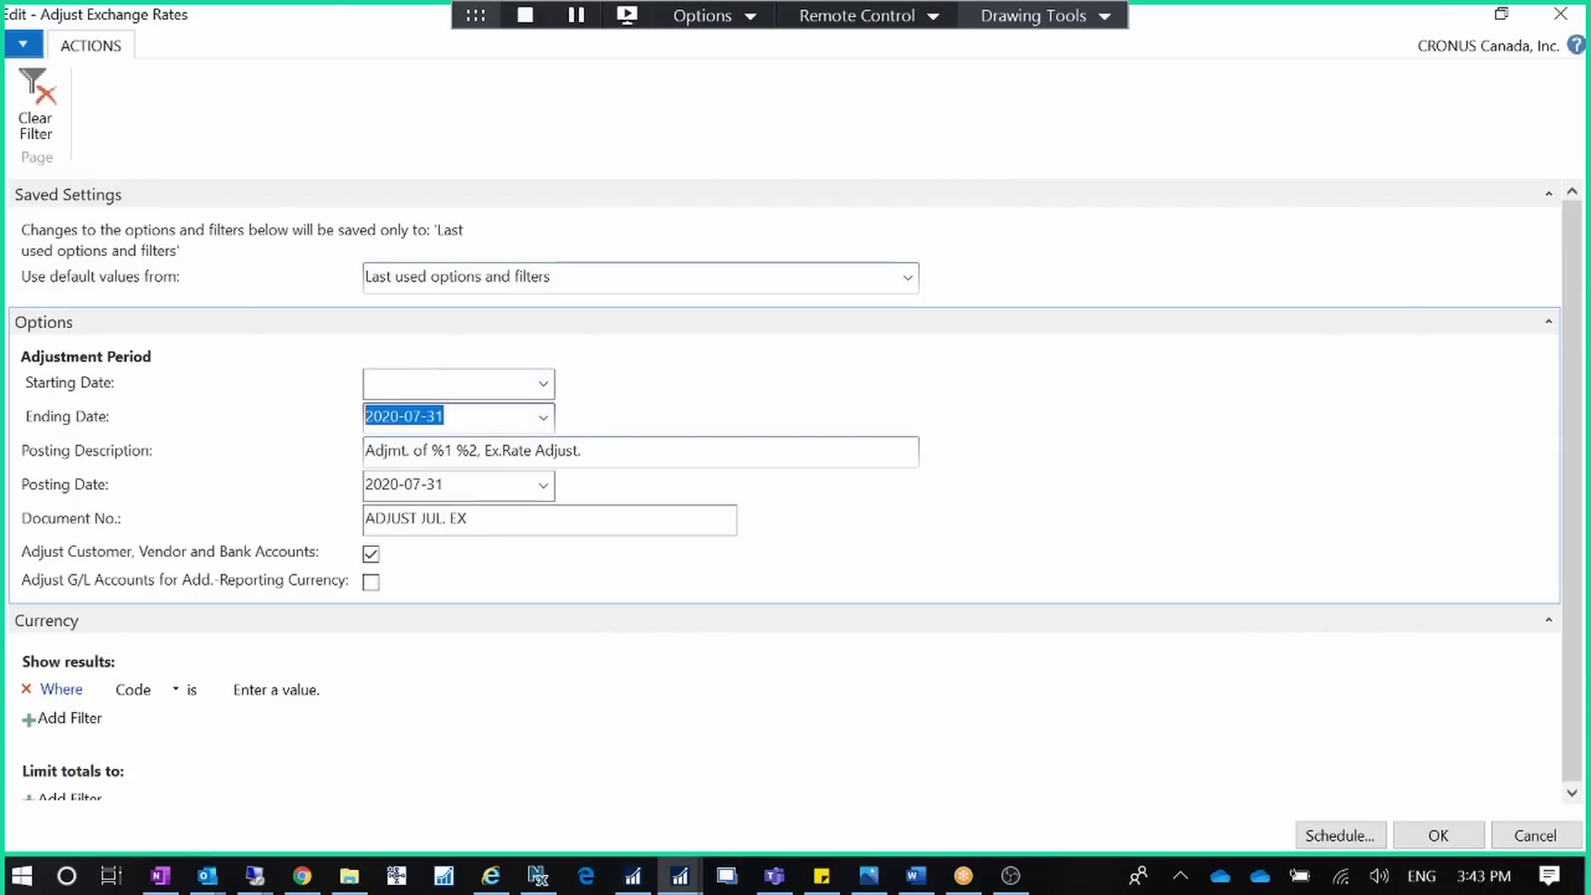
pyautogui.click(1475, 888)
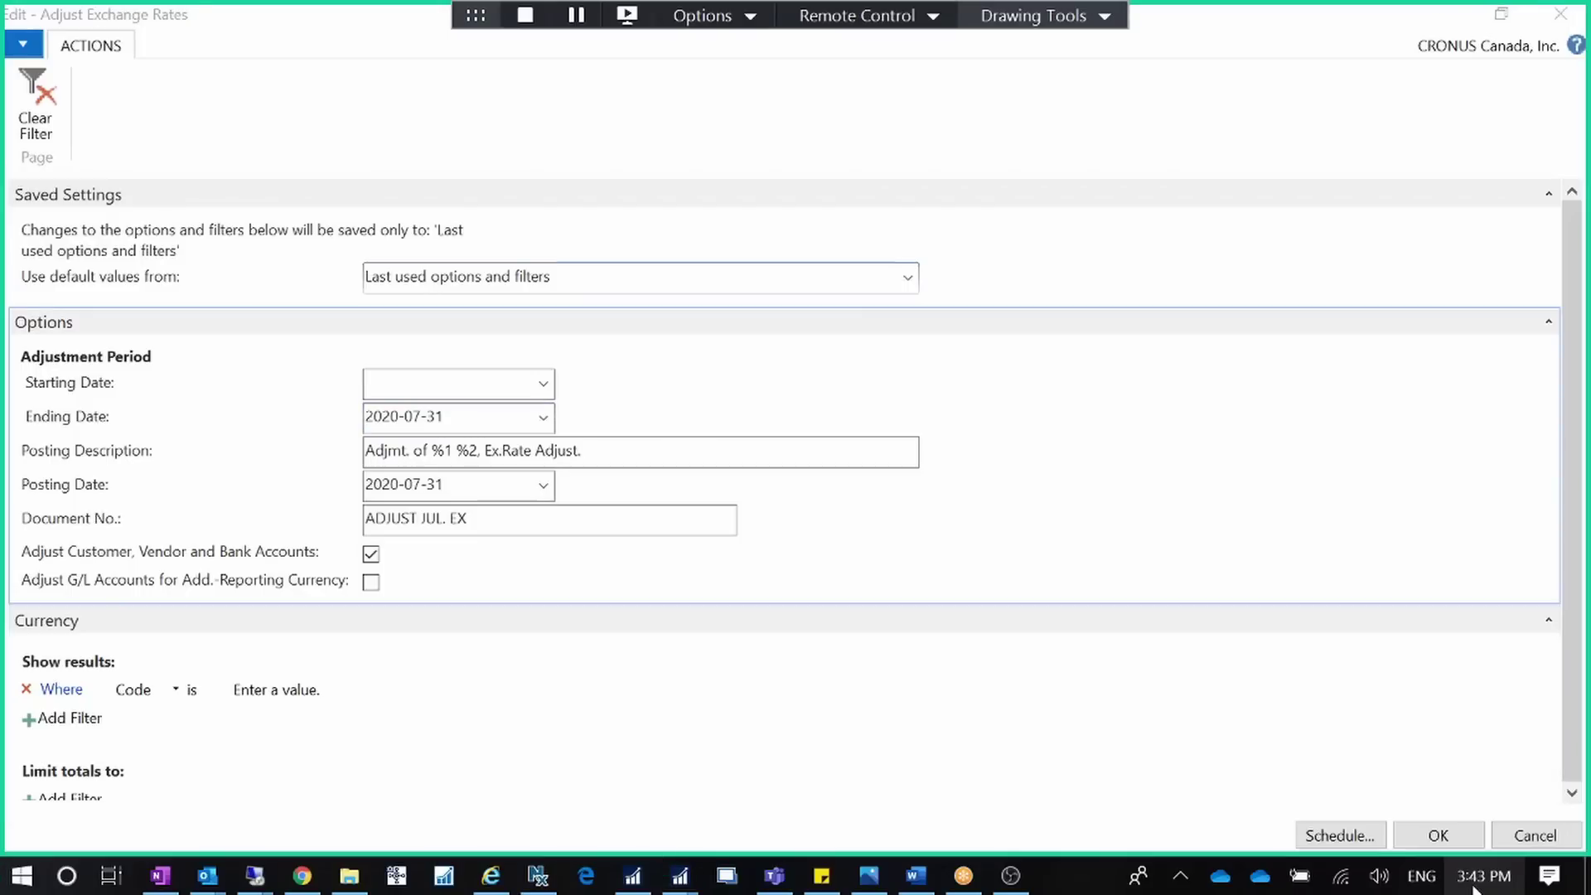
pyautogui.click(651, 732)
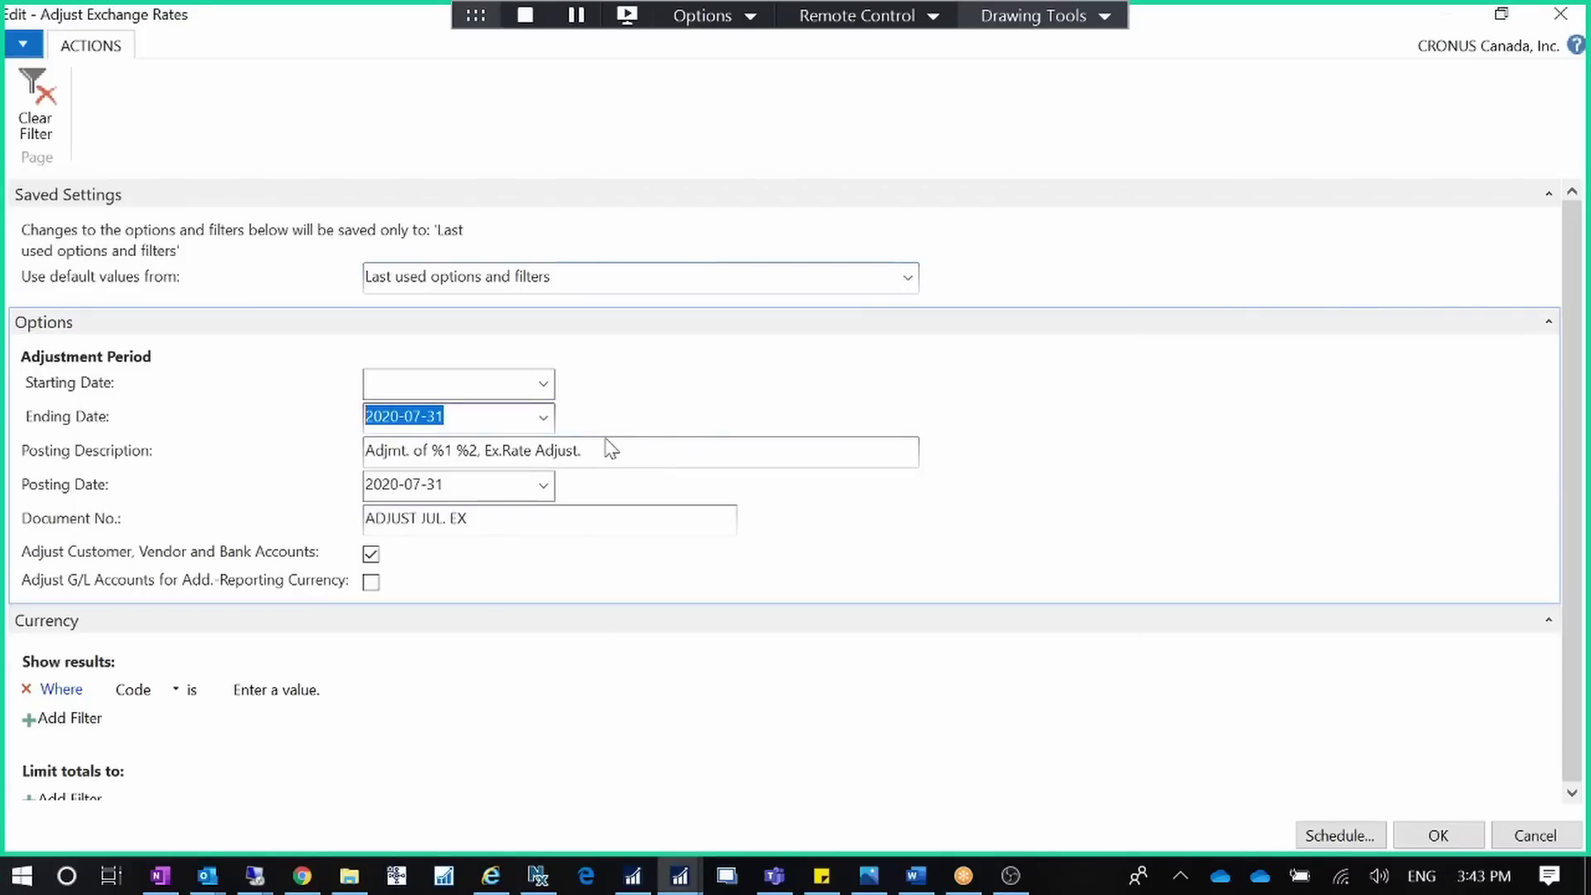
pyautogui.press('Tab')
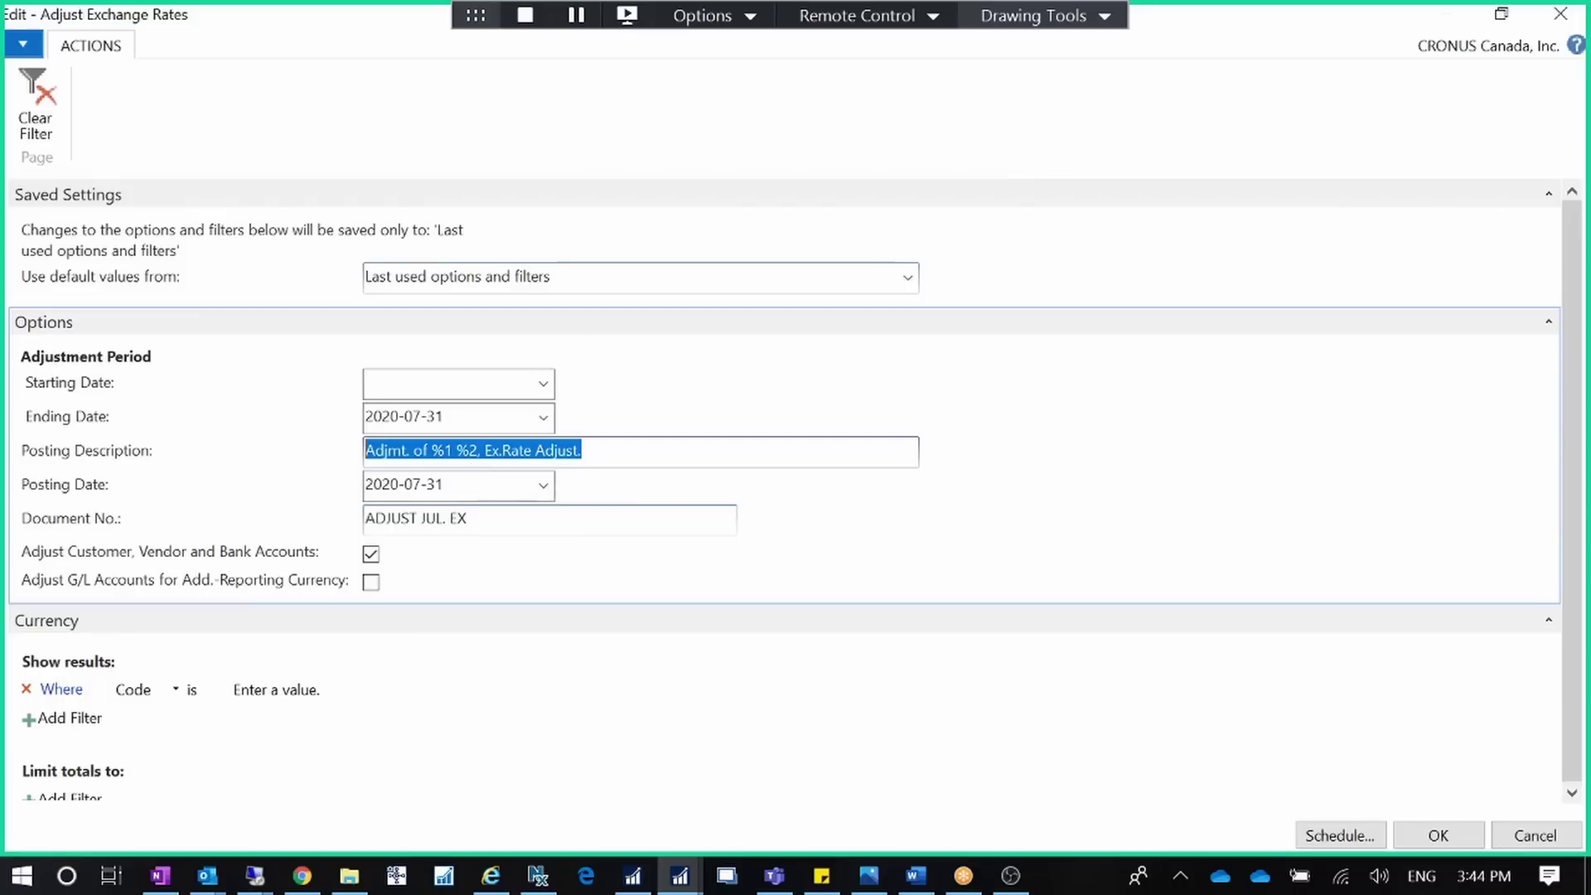
pyautogui.press('Tab')
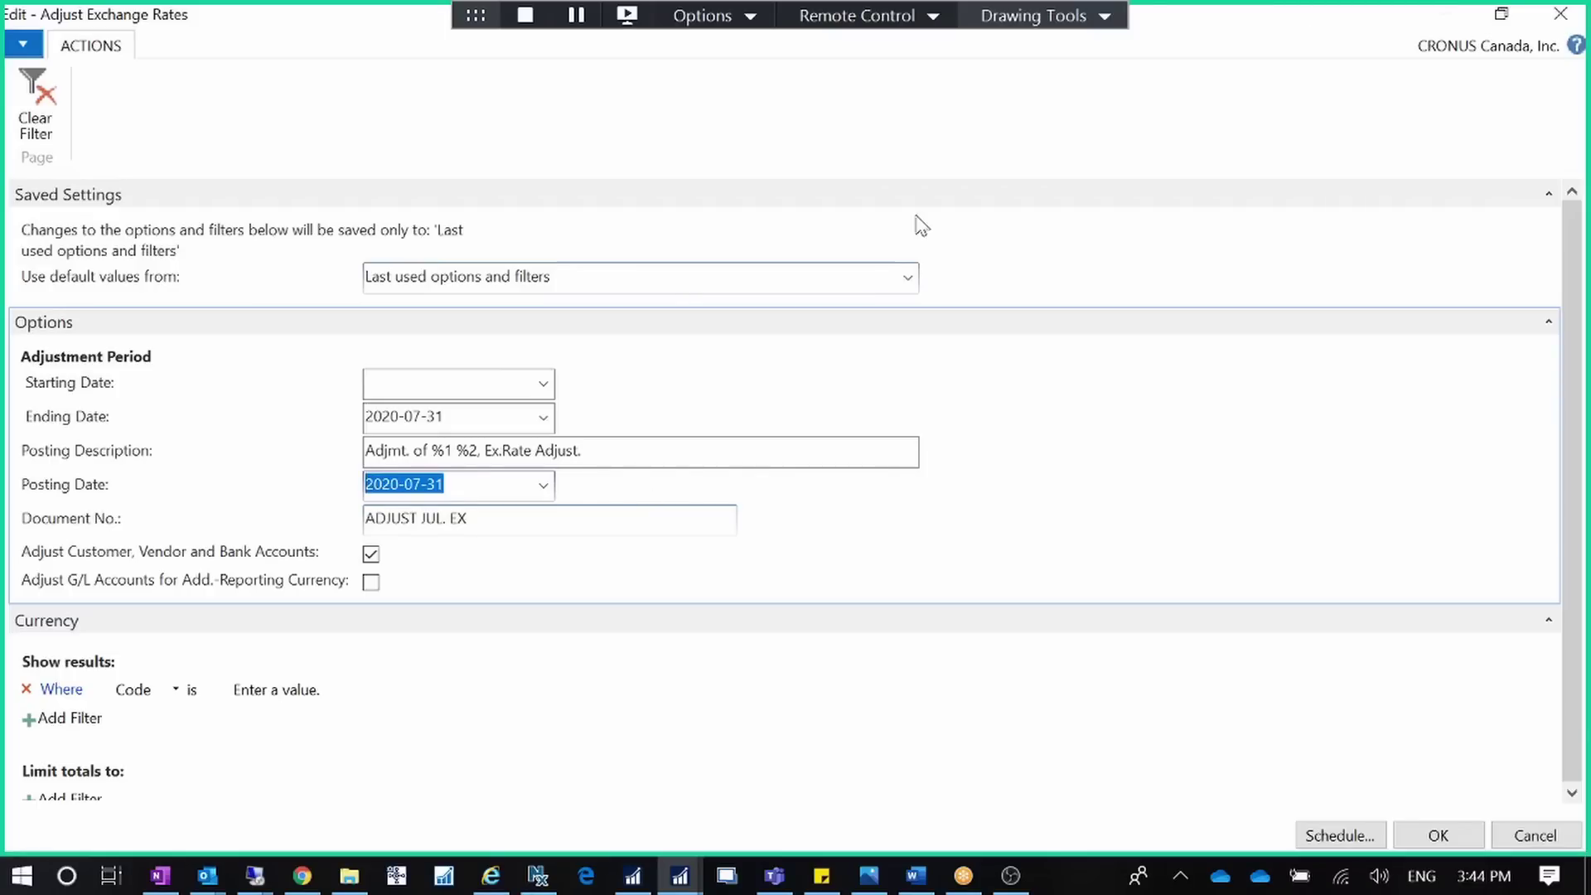
pyautogui.click(1560, 14)
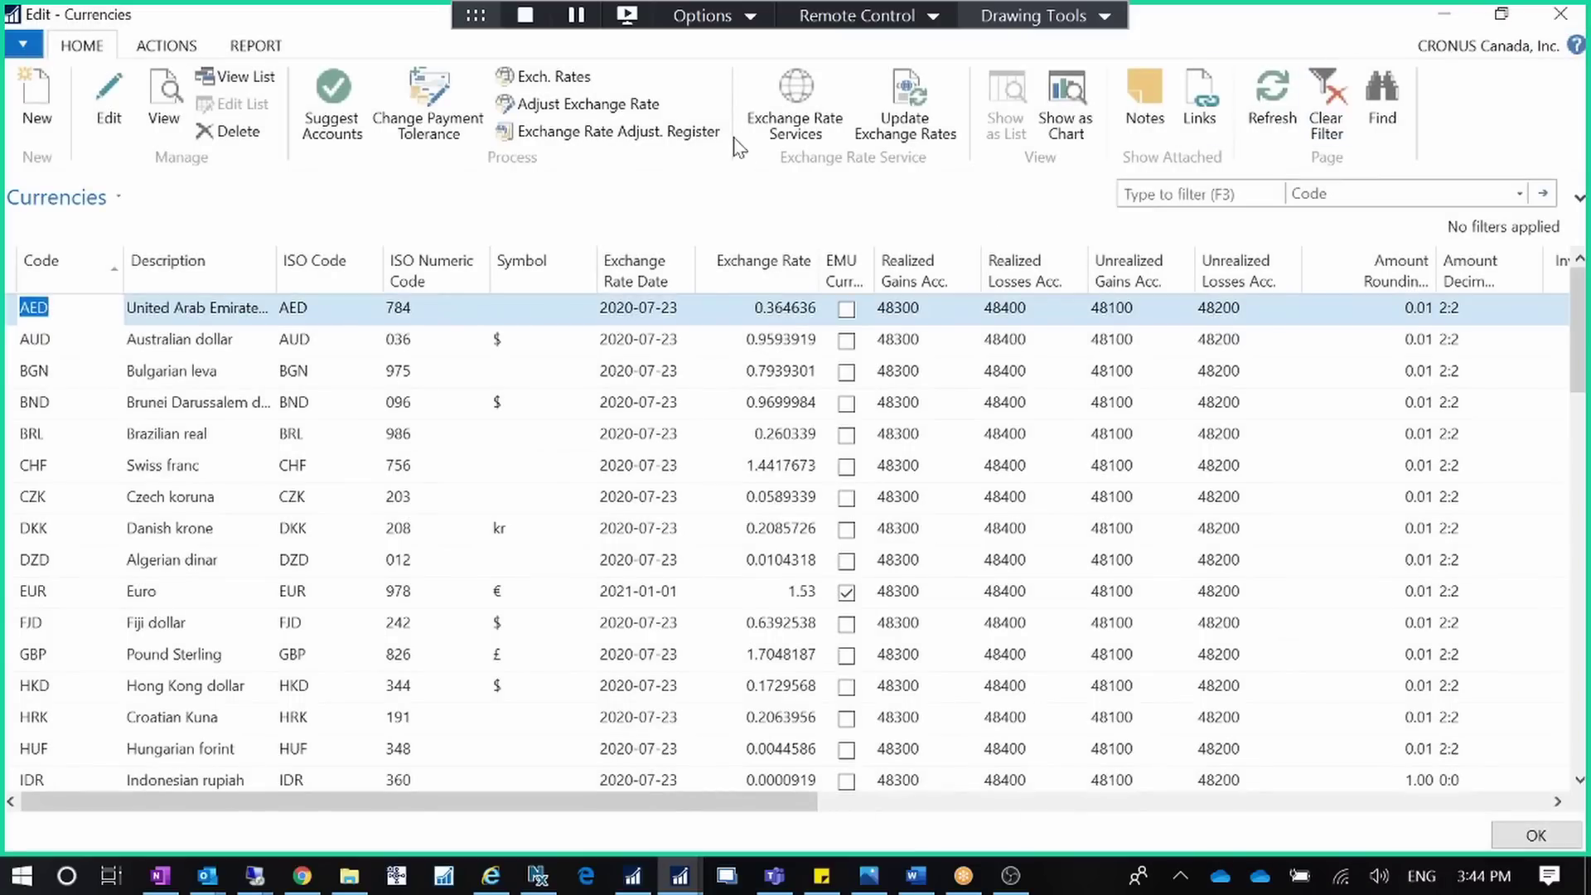
# Check the Exchange Rate Adjustment Registers for AED and return to the currencies list
pyautogui.click(692, 138)
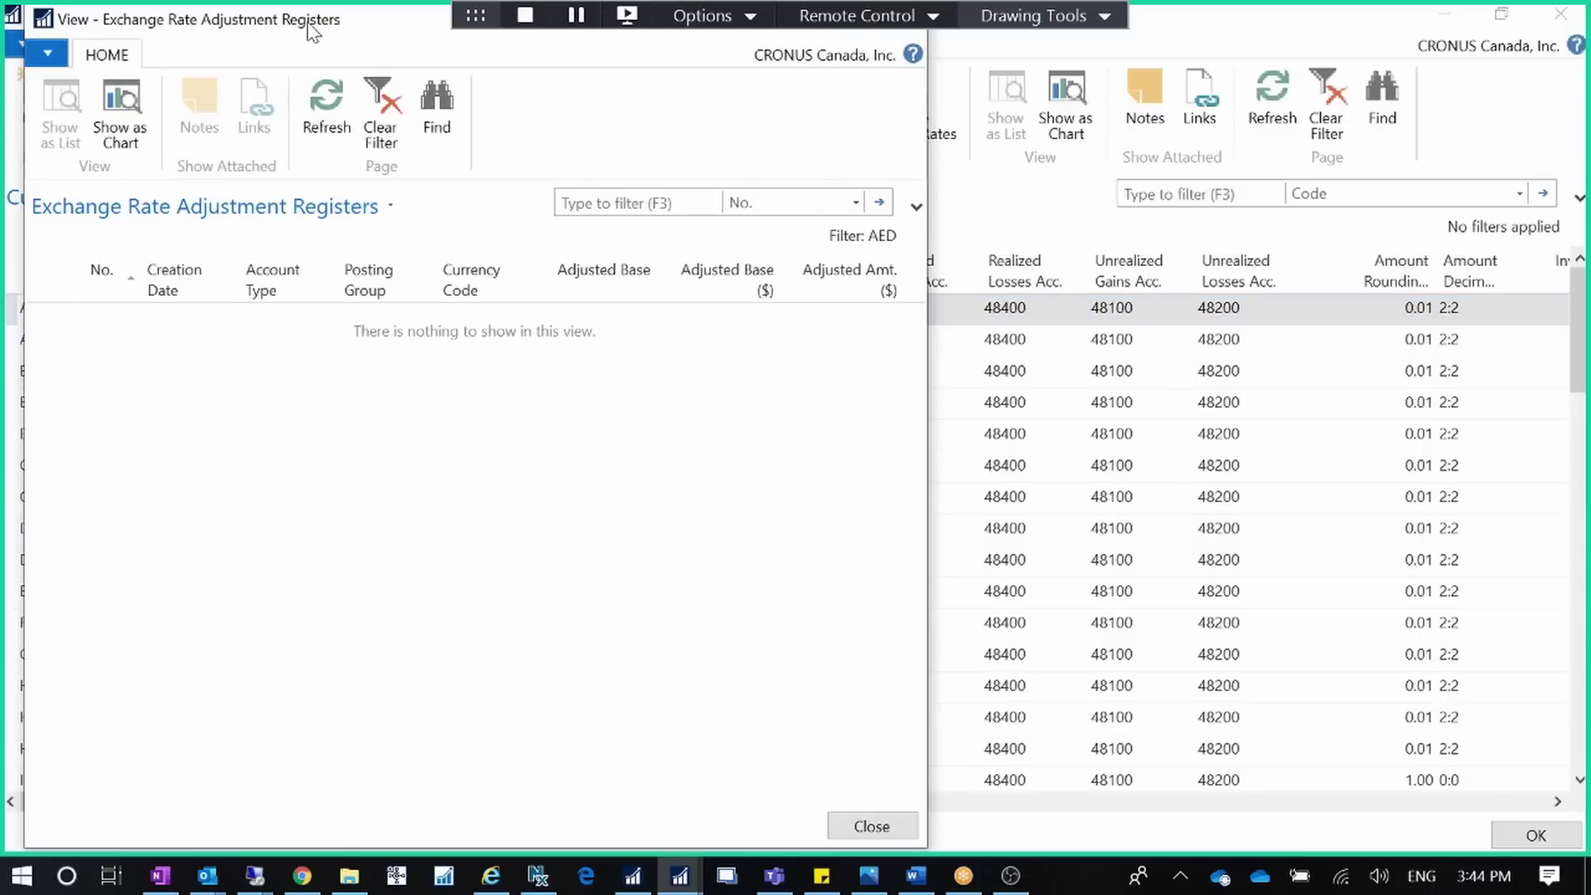
pyautogui.moveTo(309, 28); pyautogui.dragTo(447, 170)
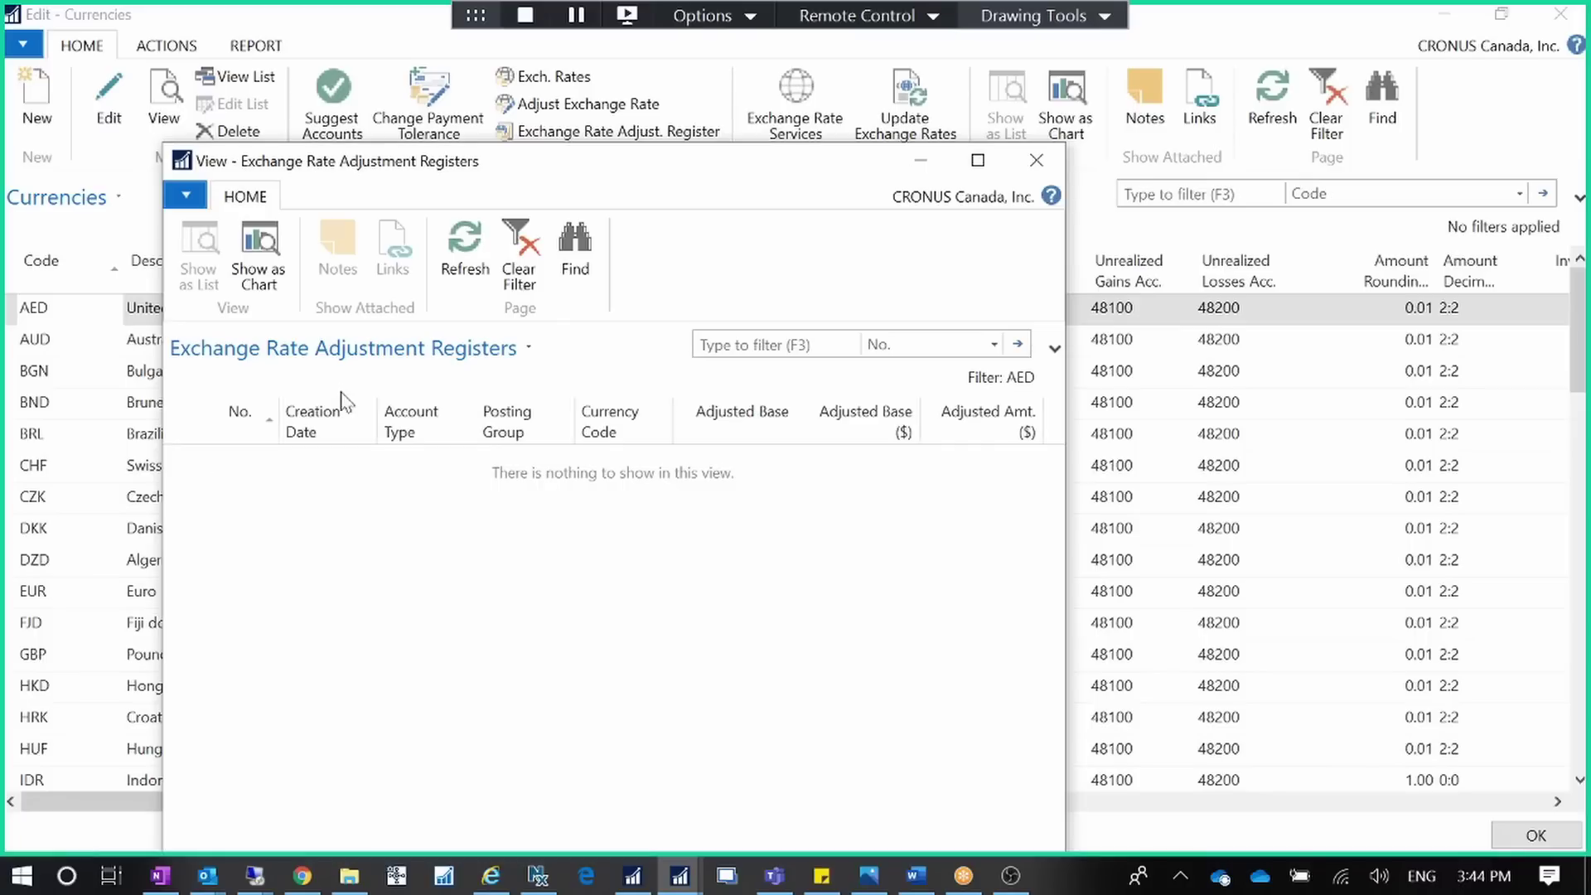
pyautogui.click(1035, 160)
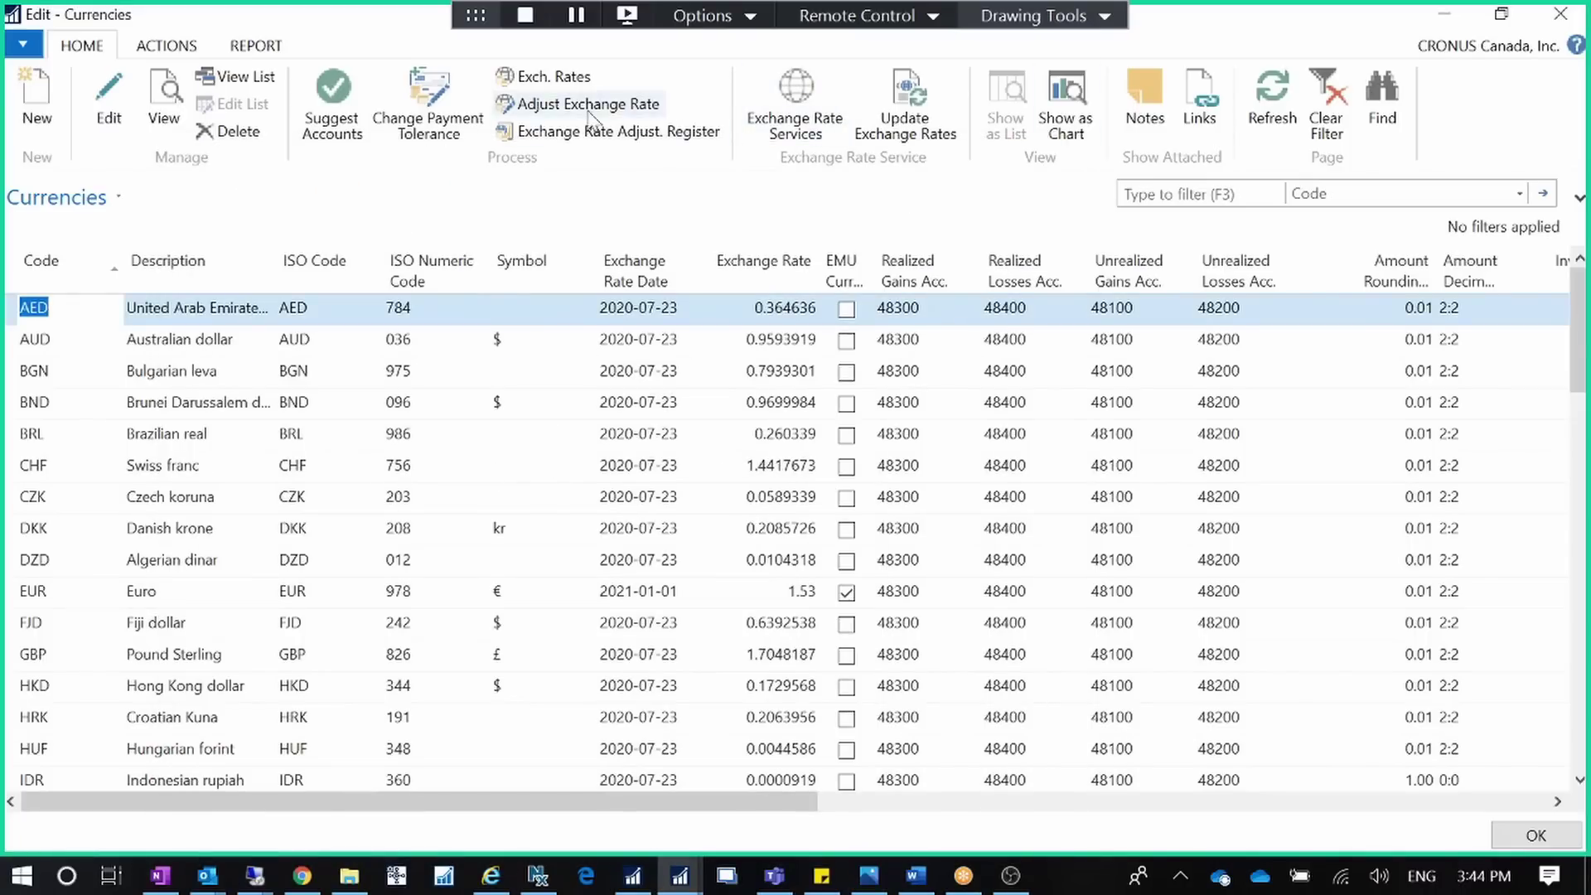
# Review the posting date and document number of the exchange rate adjustment, and close without running it
pyautogui.click(638, 105)
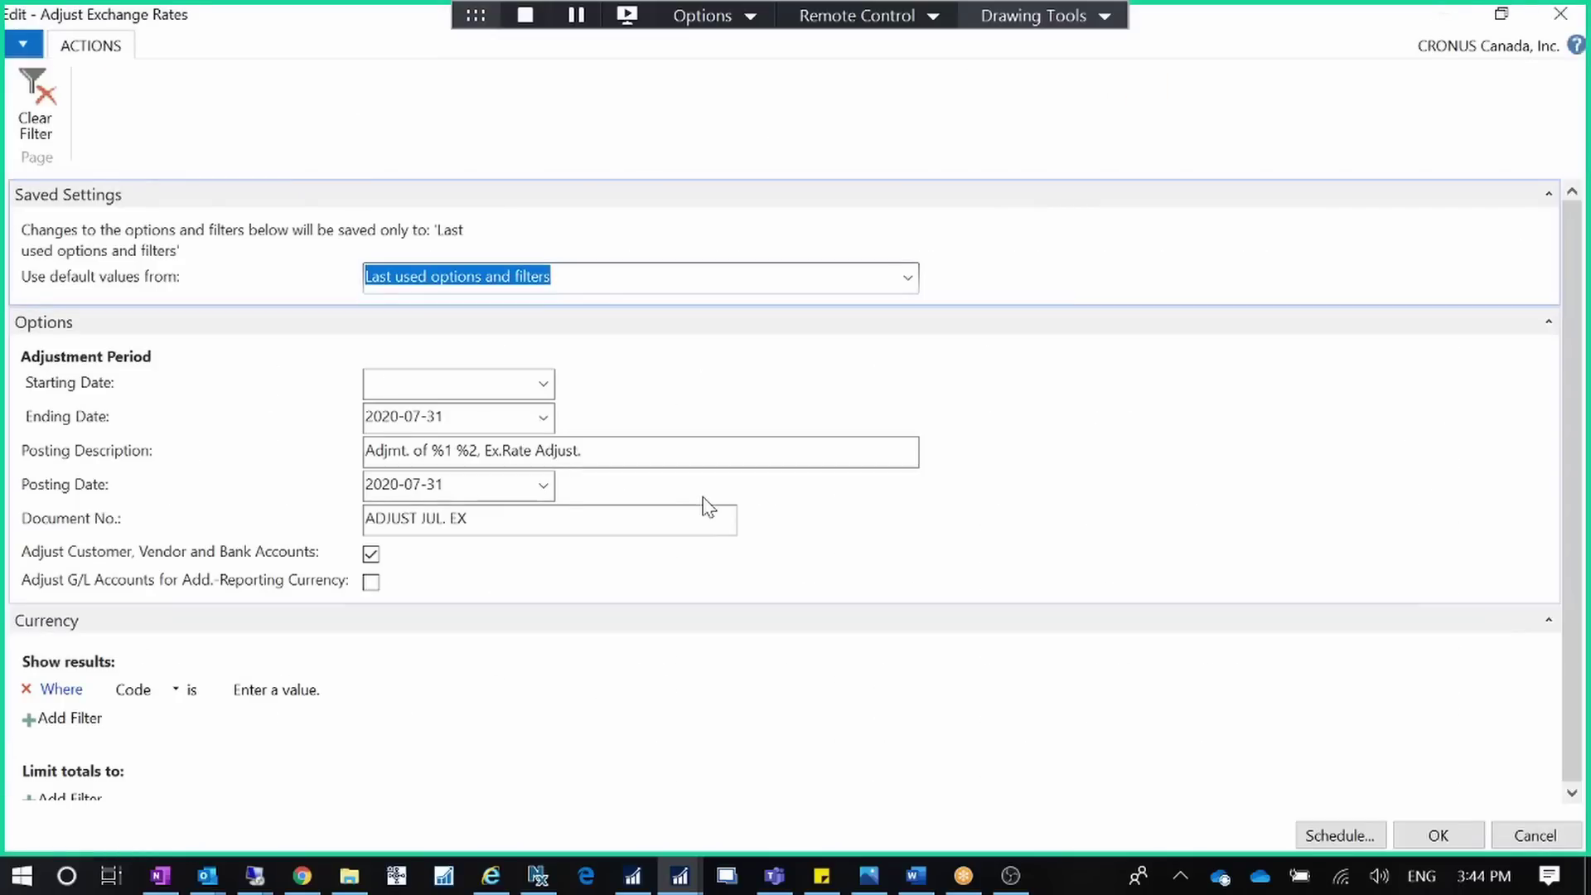
pyautogui.click(404, 495)
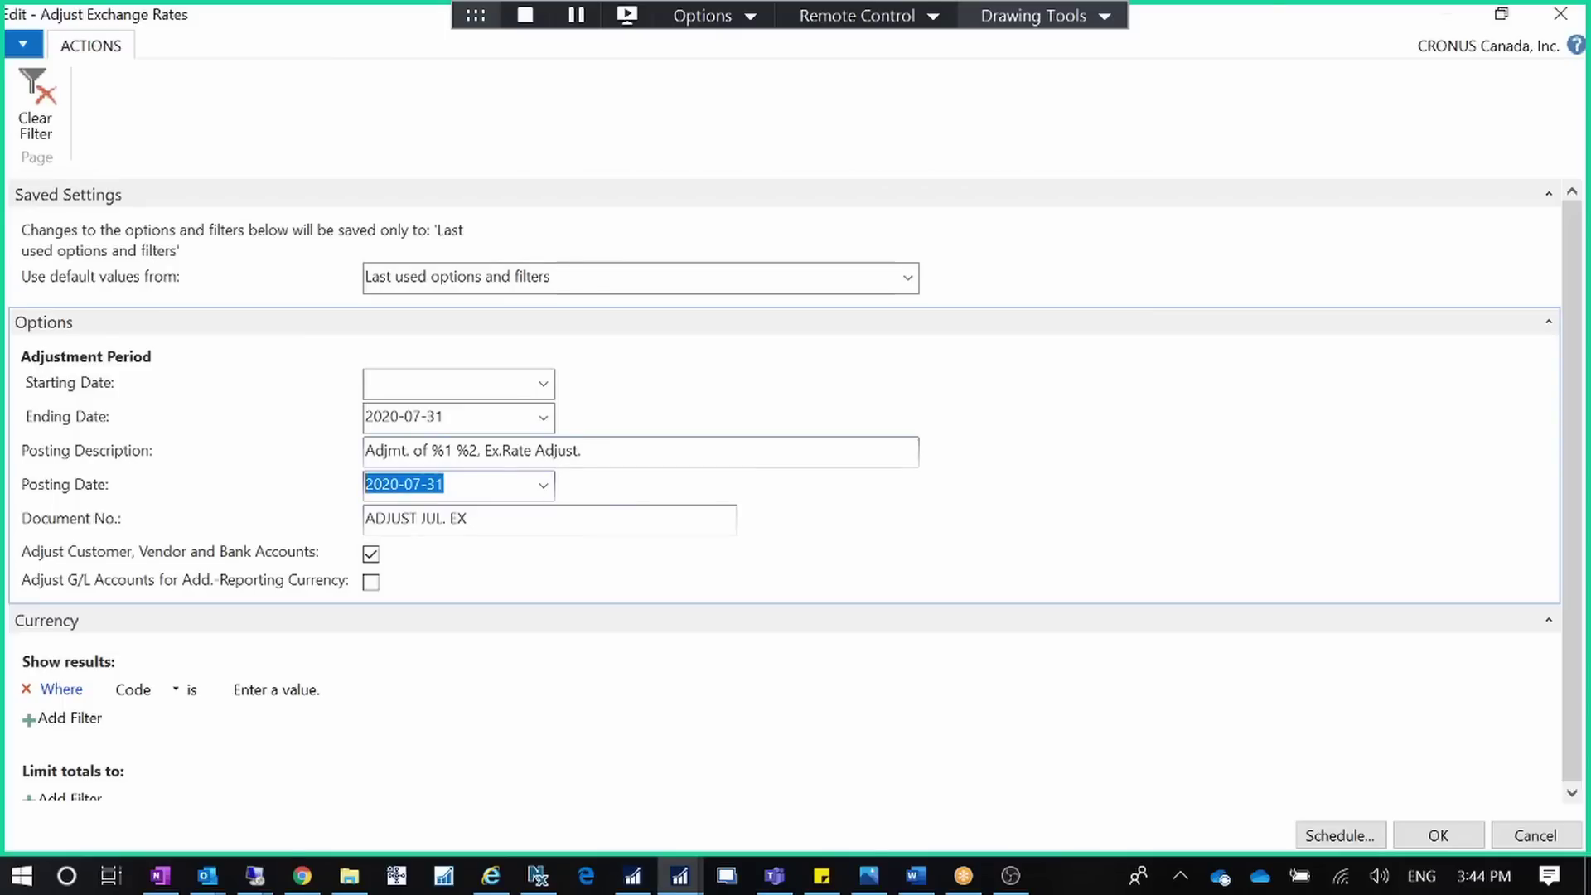
pyautogui.click(512, 516)
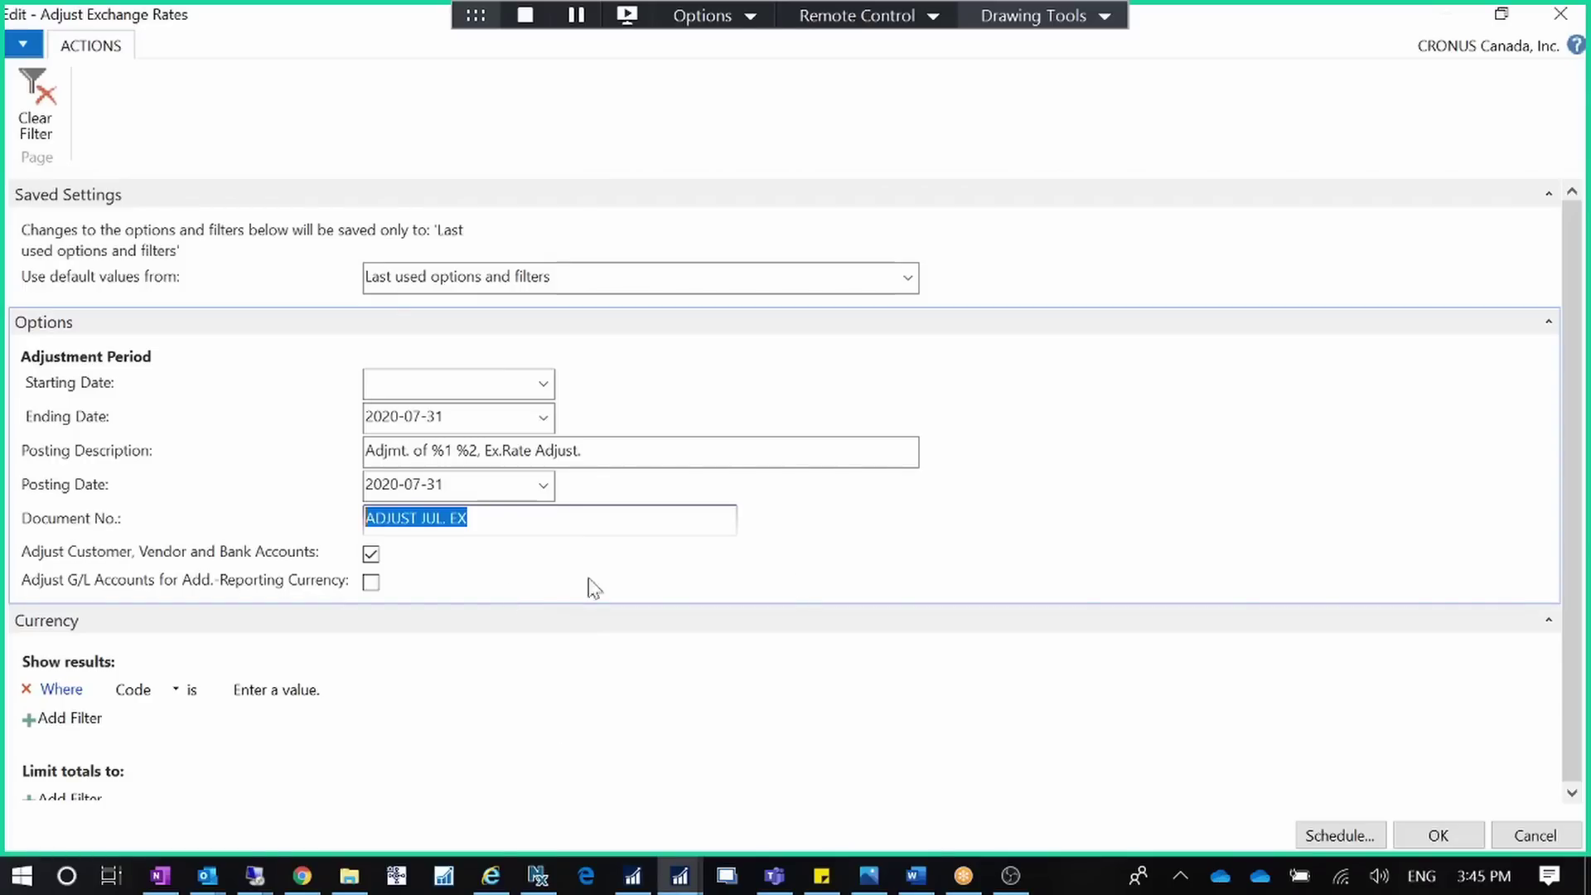
pyautogui.click(1534, 835)
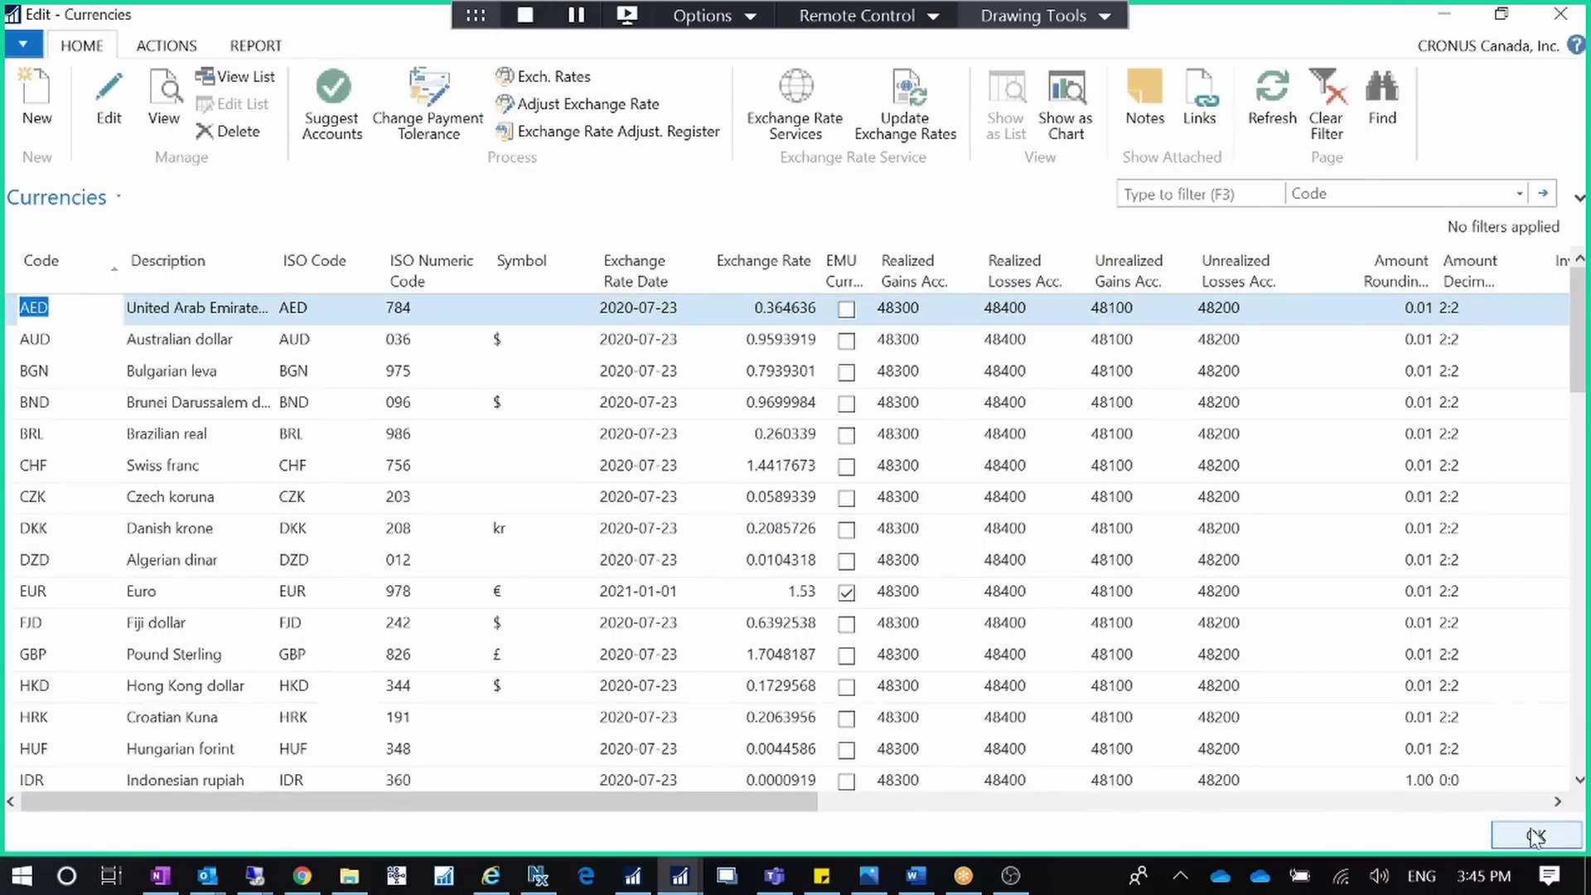
# Check the Additional Reporting Currency in the Reporting section of the General Ledger Setup, and close the setup
pyautogui.click(1446, 15)
pyautogui.hotkey('ctrl', 'F3')
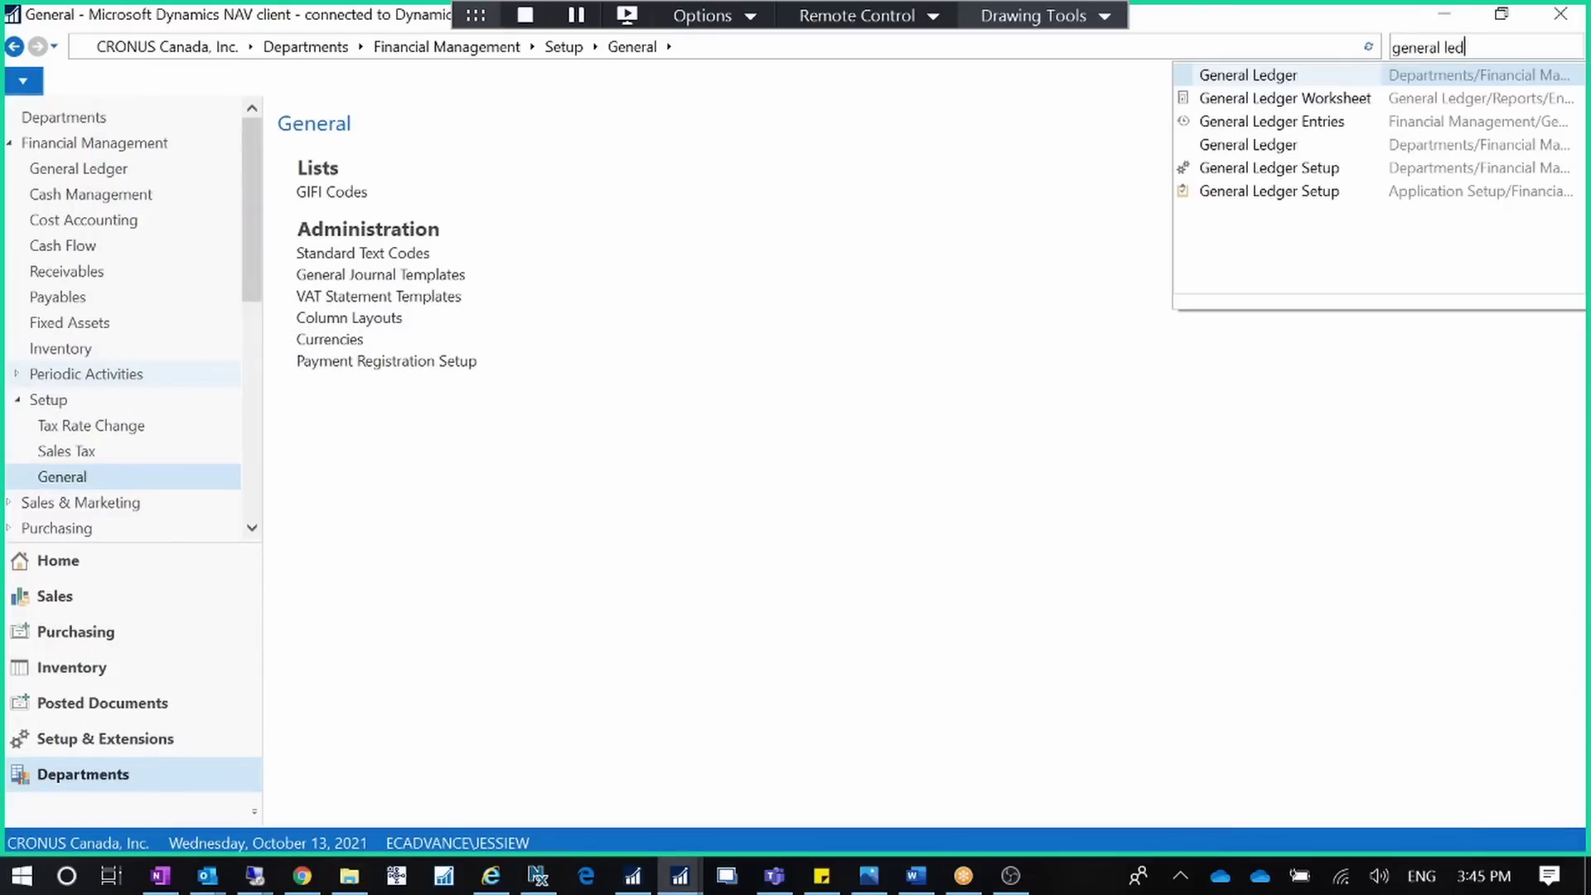
pyautogui.click(1314, 170)
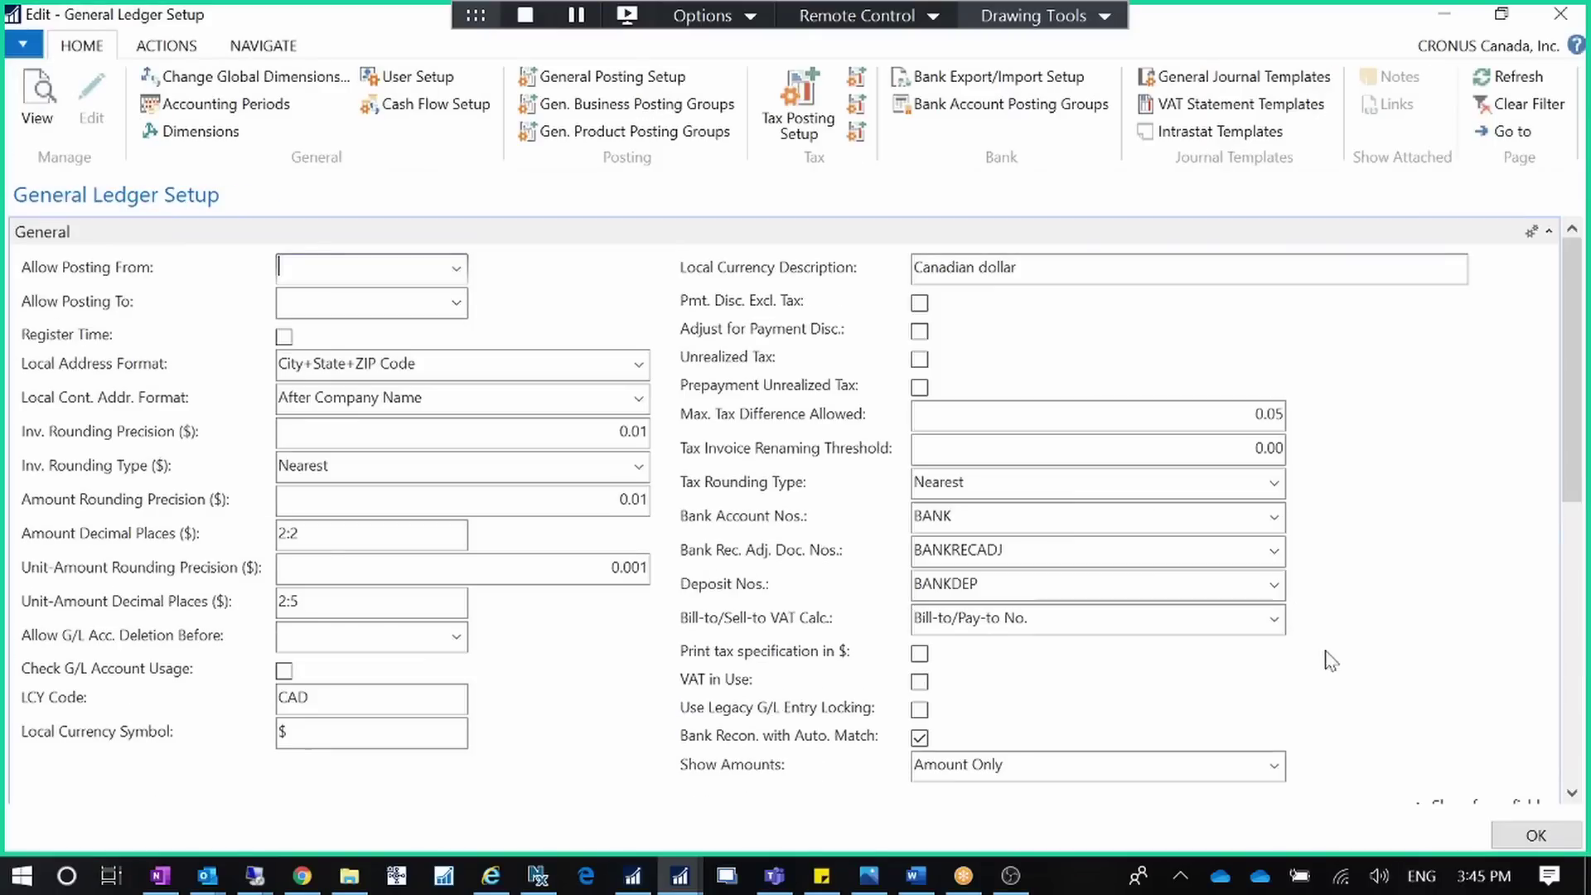
pyautogui.click(1548, 232)
pyautogui.moveTo(1572, 312); pyautogui.dragTo(1572, 345)
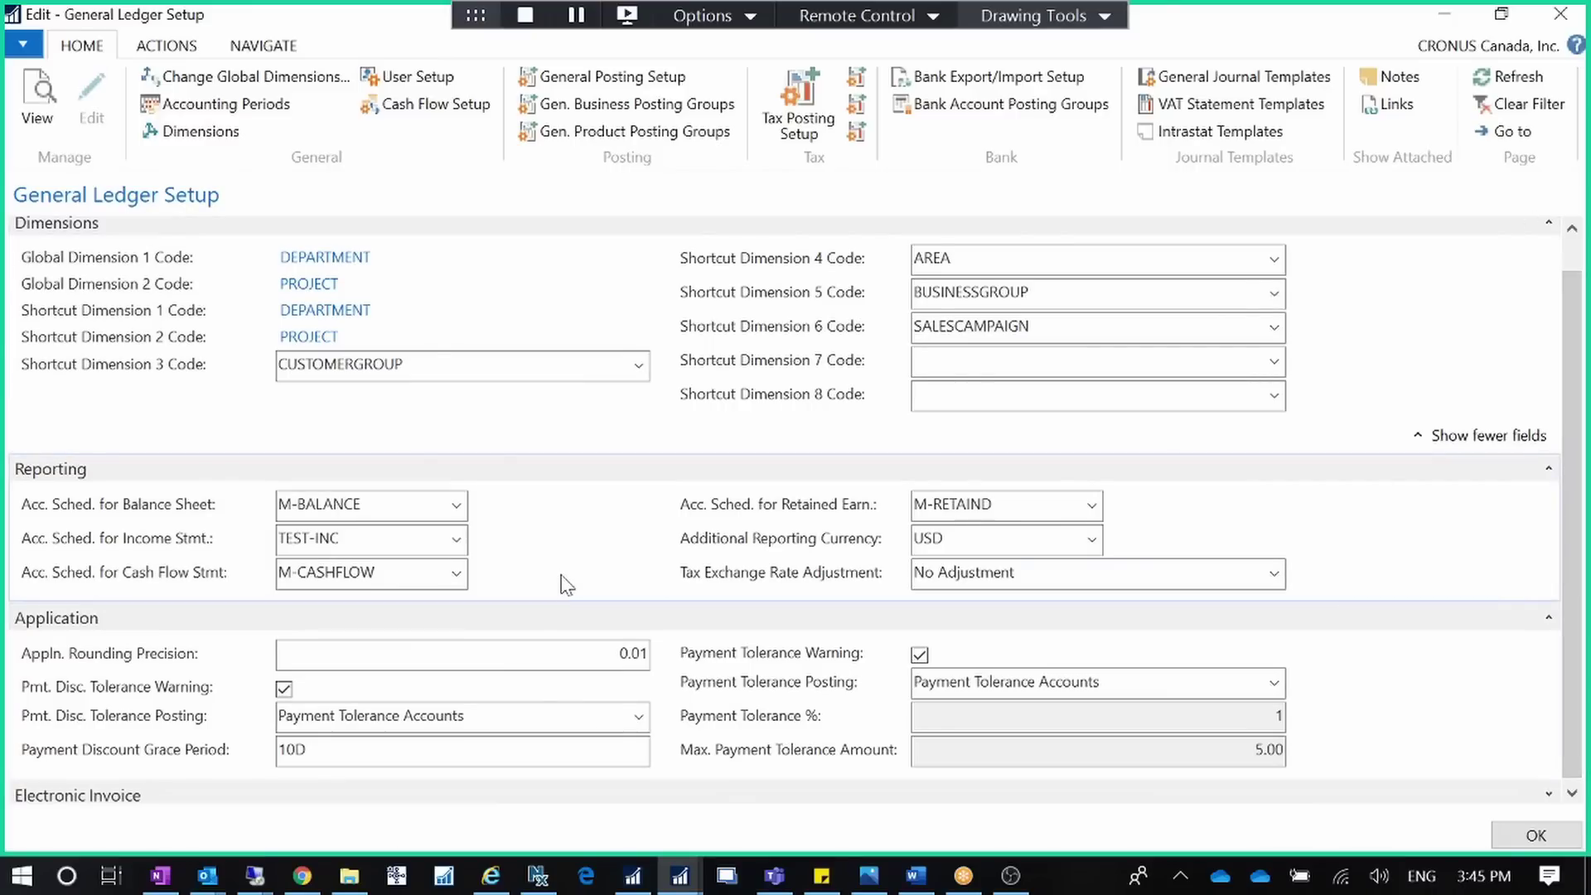
pyautogui.click(967, 536)
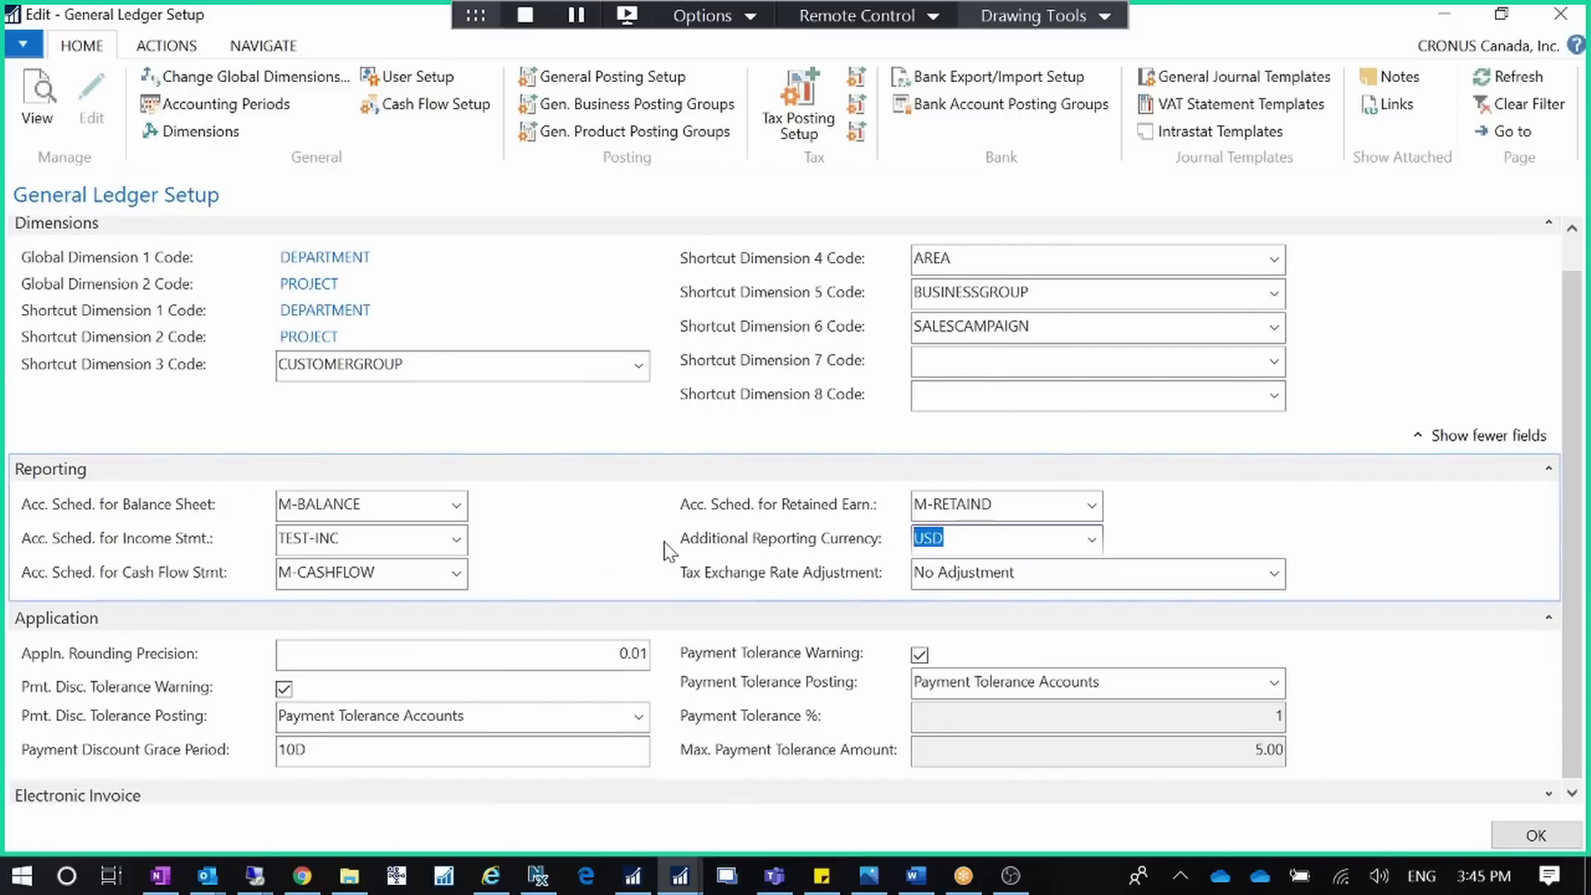
pyautogui.moveTo(871, 549)
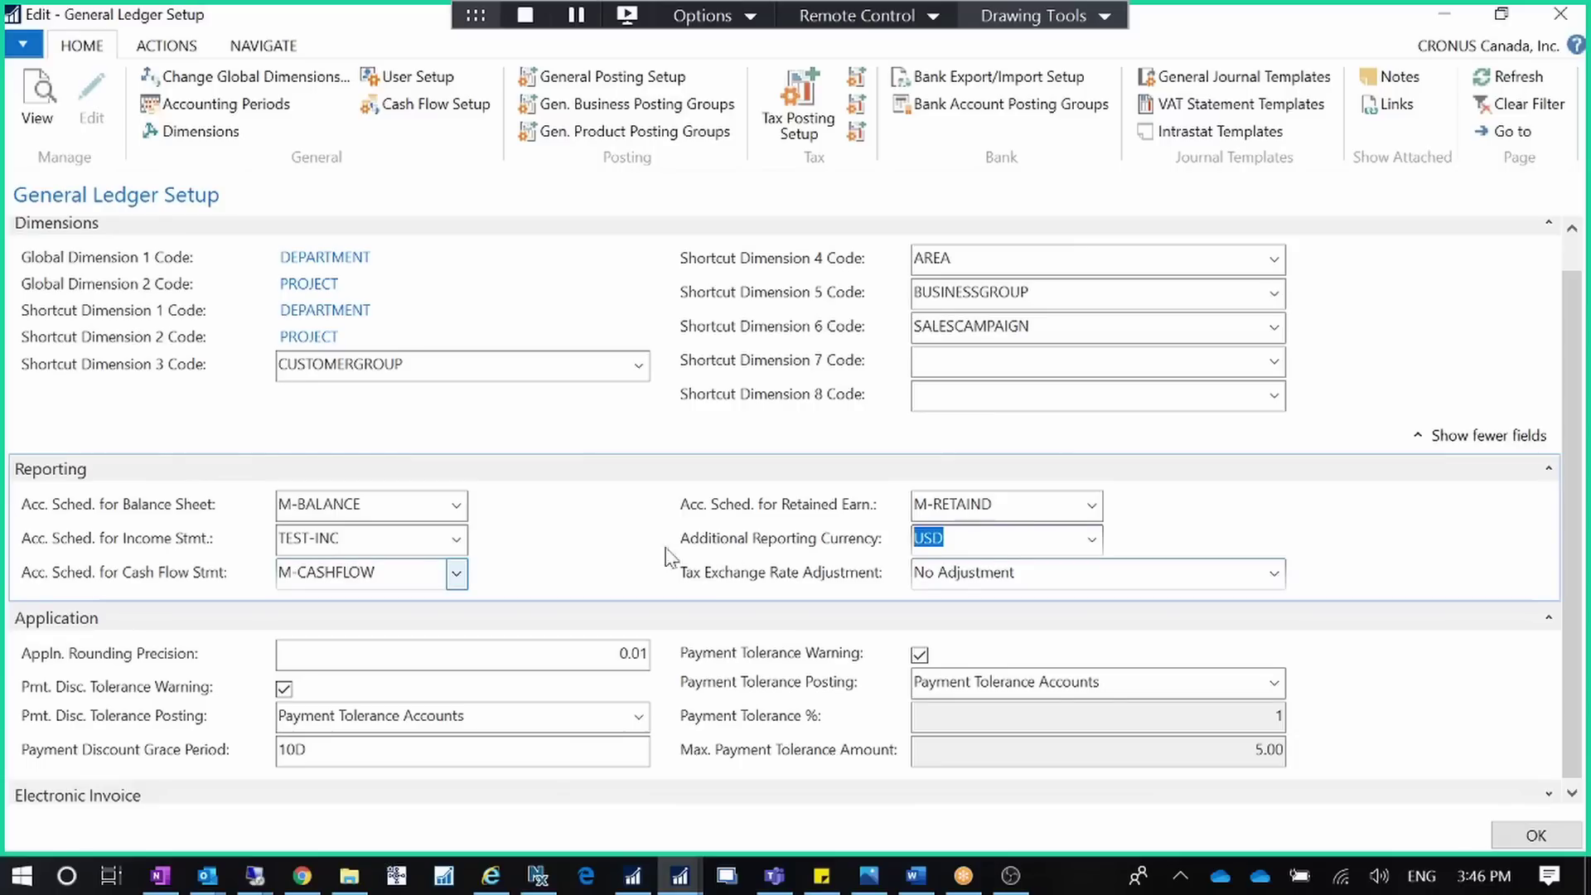
pyautogui.click(1533, 835)
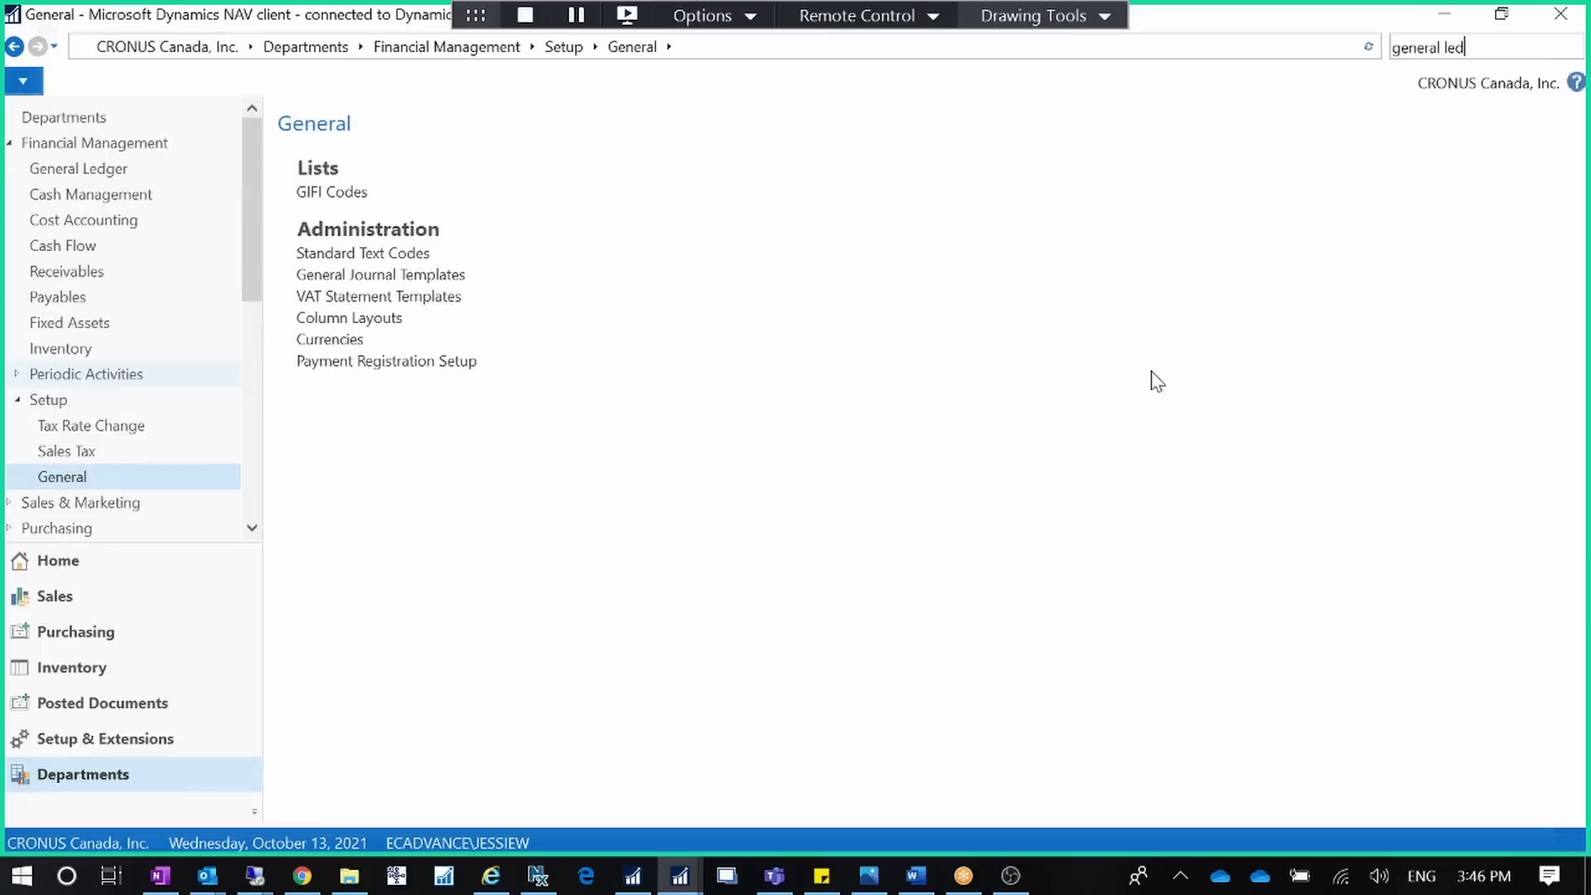
# Search for "chart of" and open the Chart of Accounts
pyautogui.hotkey('ctrl', 'a')
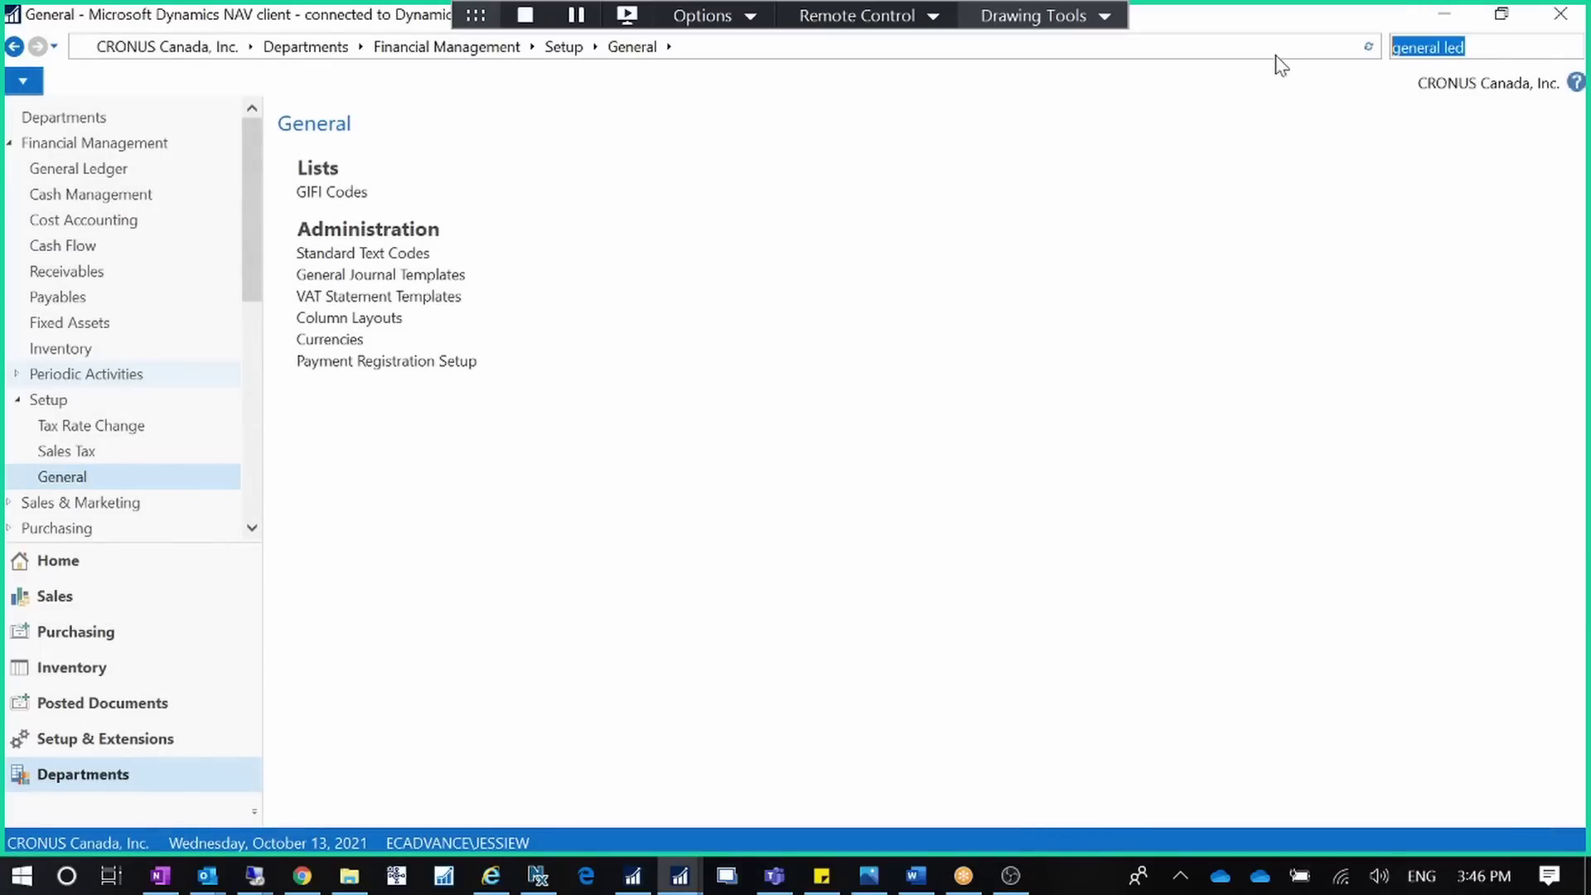
pyautogui.write('chart of')
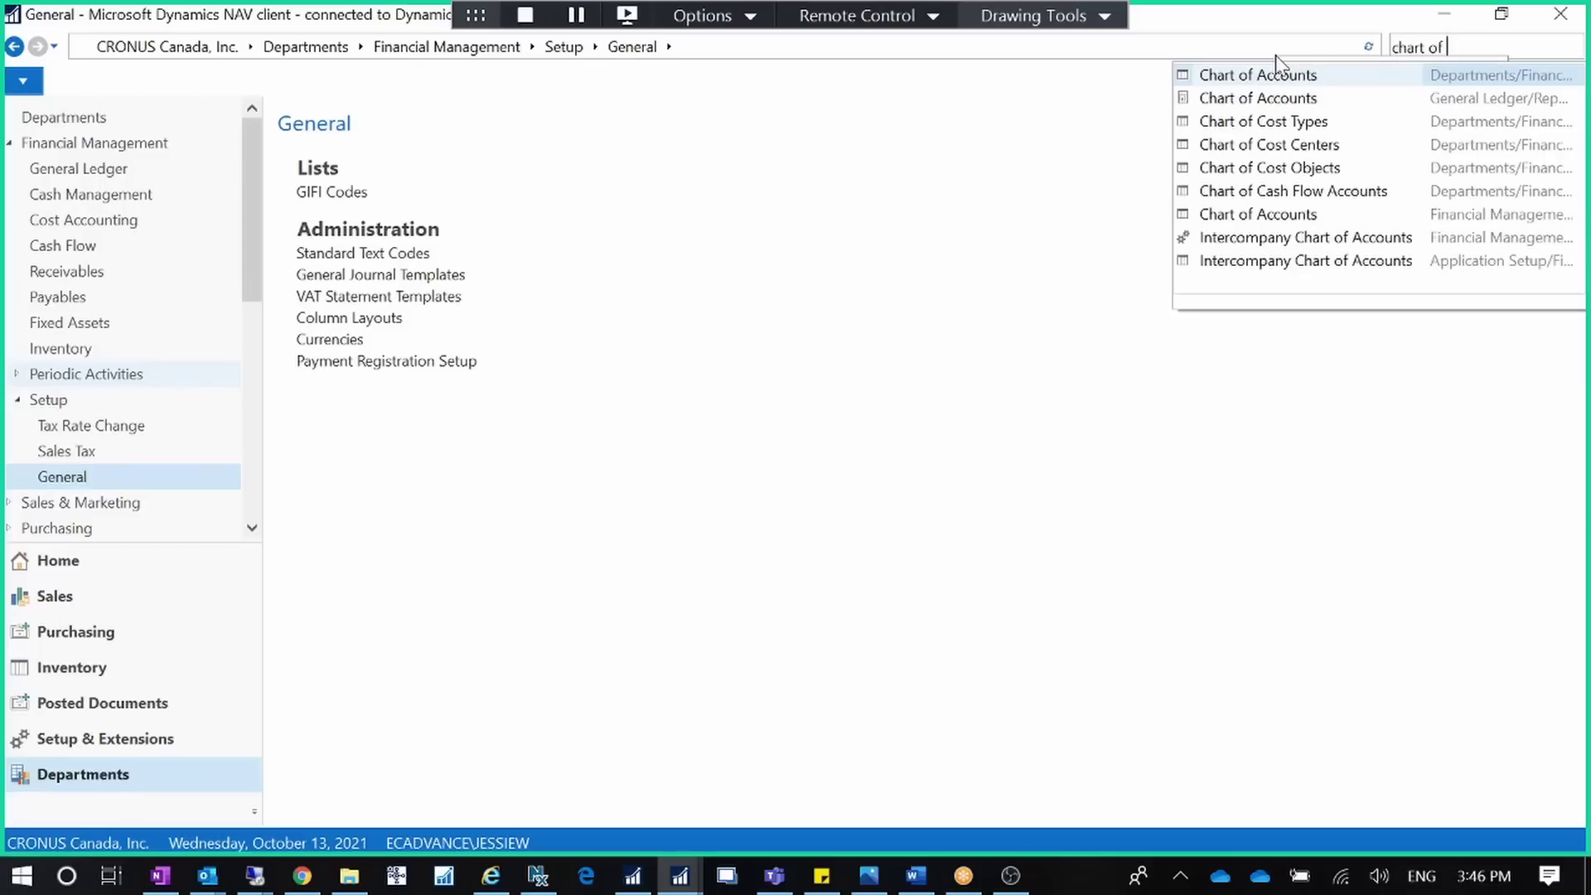
pyautogui.click(1307, 76)
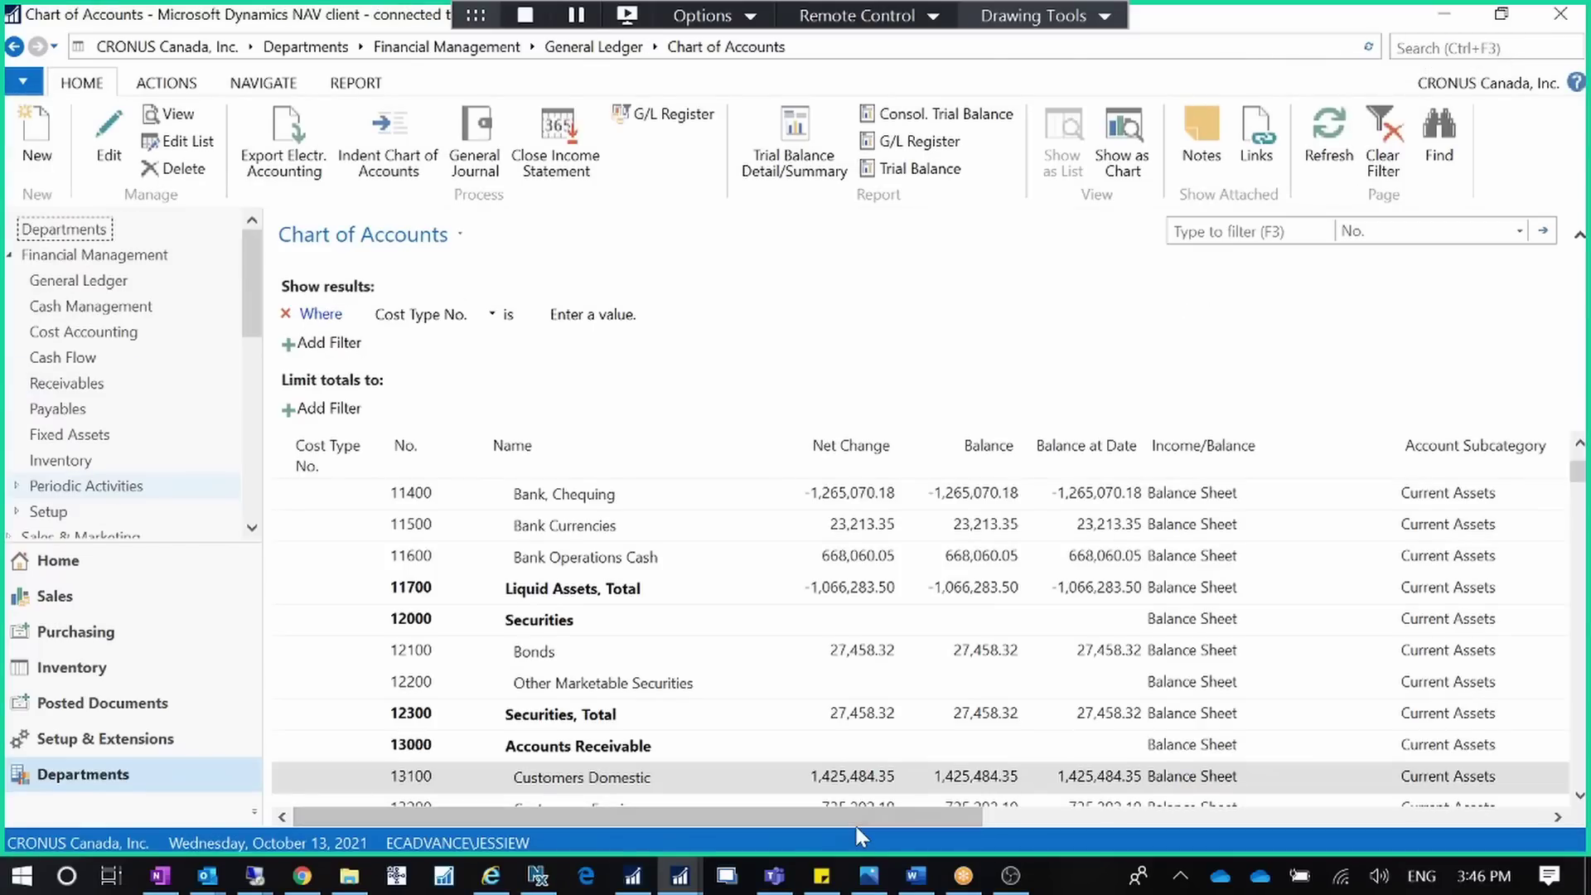
# Add the Additional-Currency Balance, Additional-Currency Net Change and Add.-Currency Balance at Date columns to the Chart of Accounts list
pyautogui.moveTo(841, 820); pyautogui.dragTo(1434, 845)
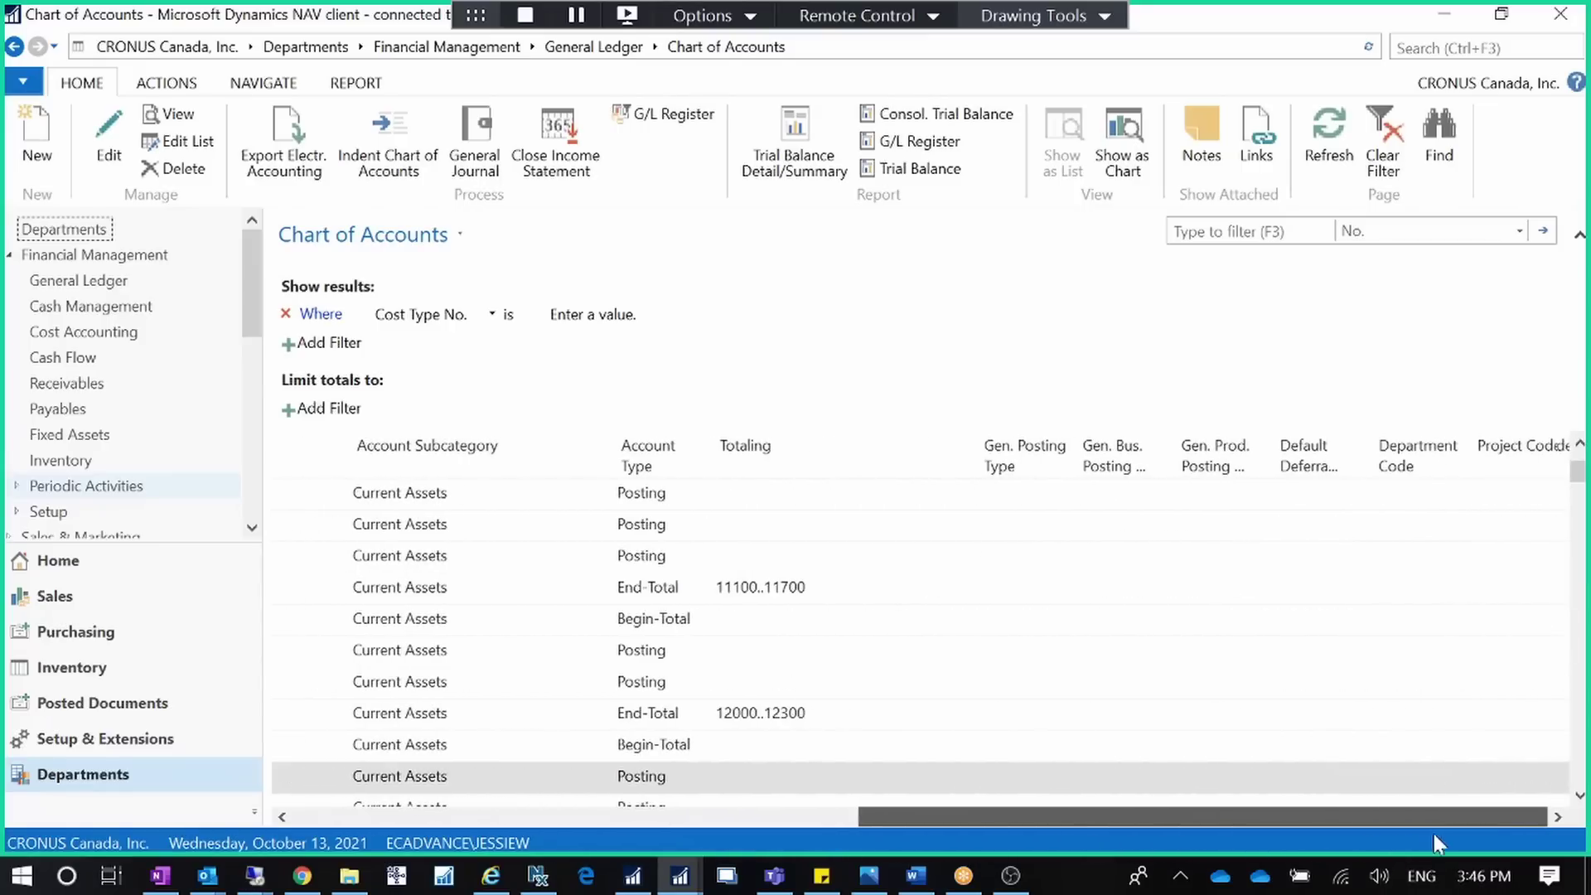
pyautogui.rightClick(952, 448)
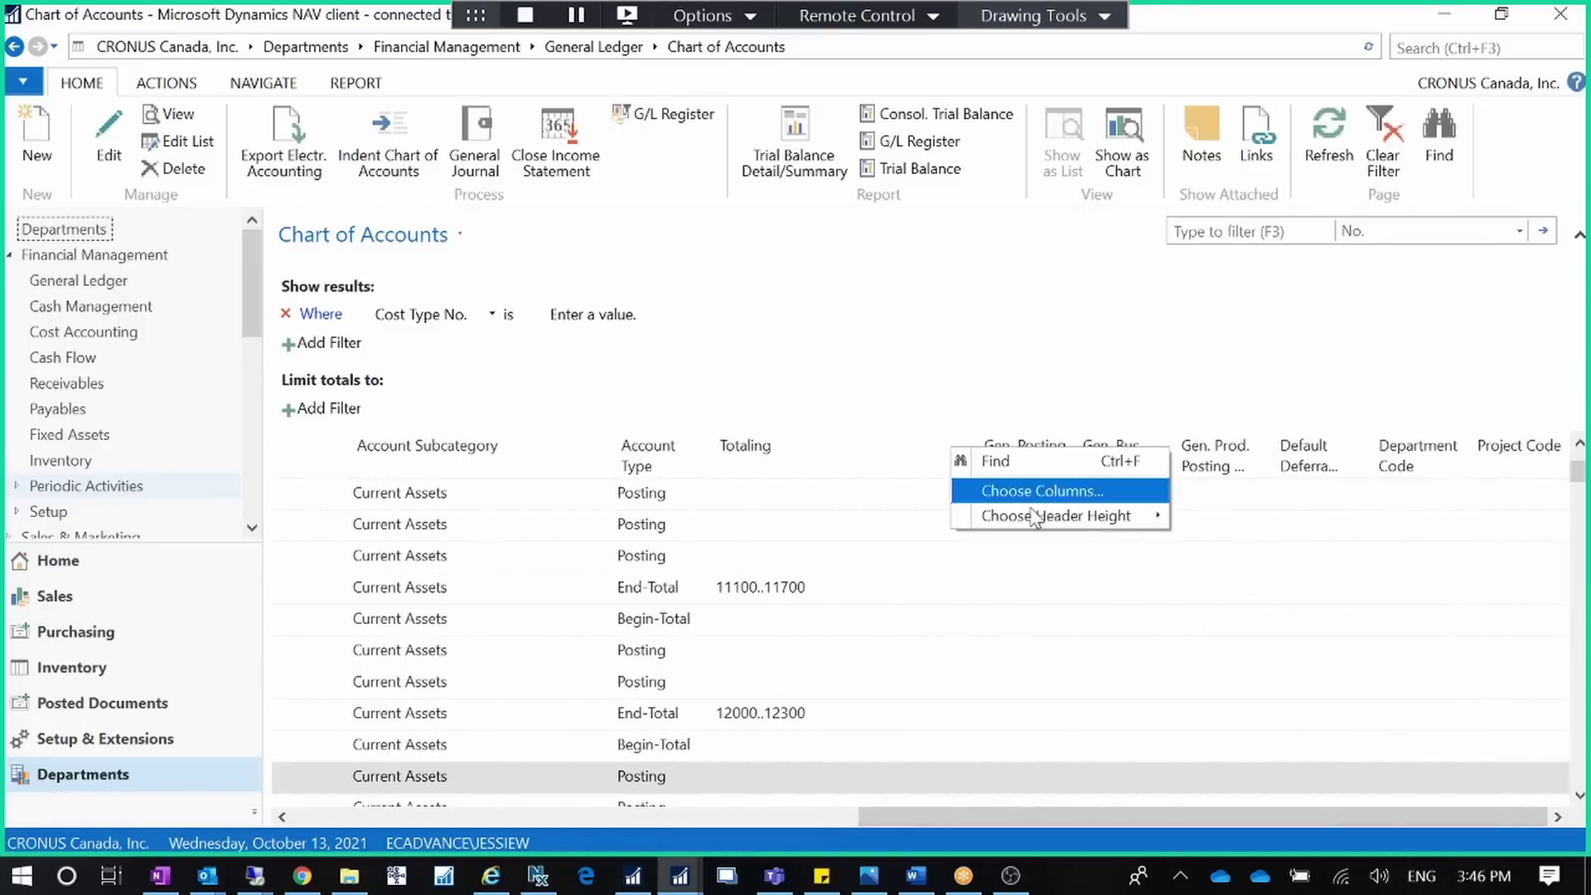
pyautogui.click(1019, 497)
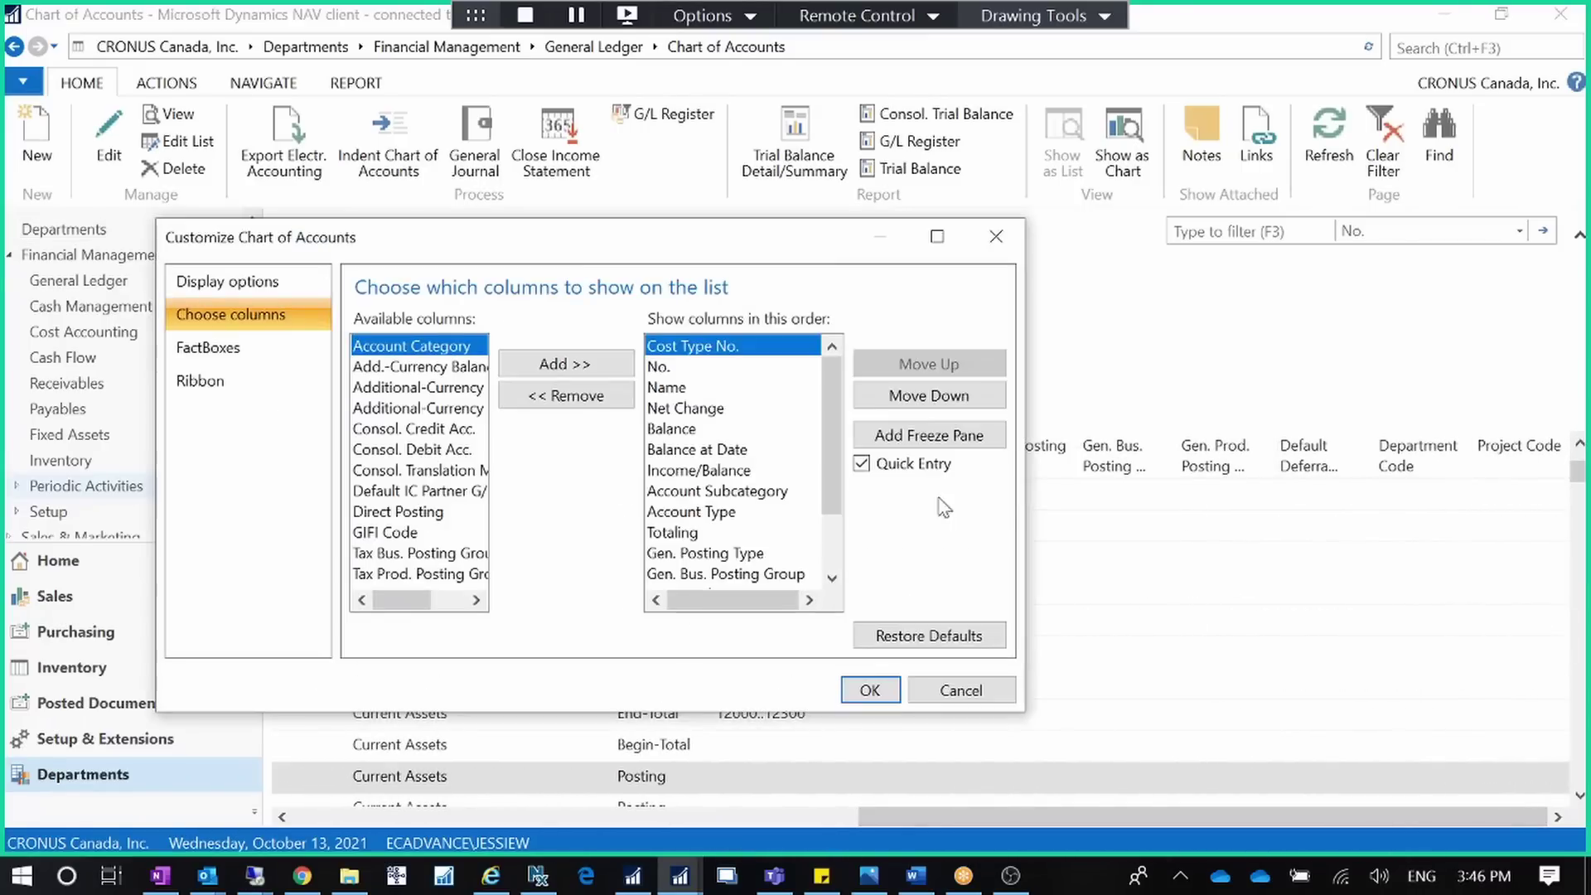
pyautogui.click(369, 387)
pyautogui.click(563, 365)
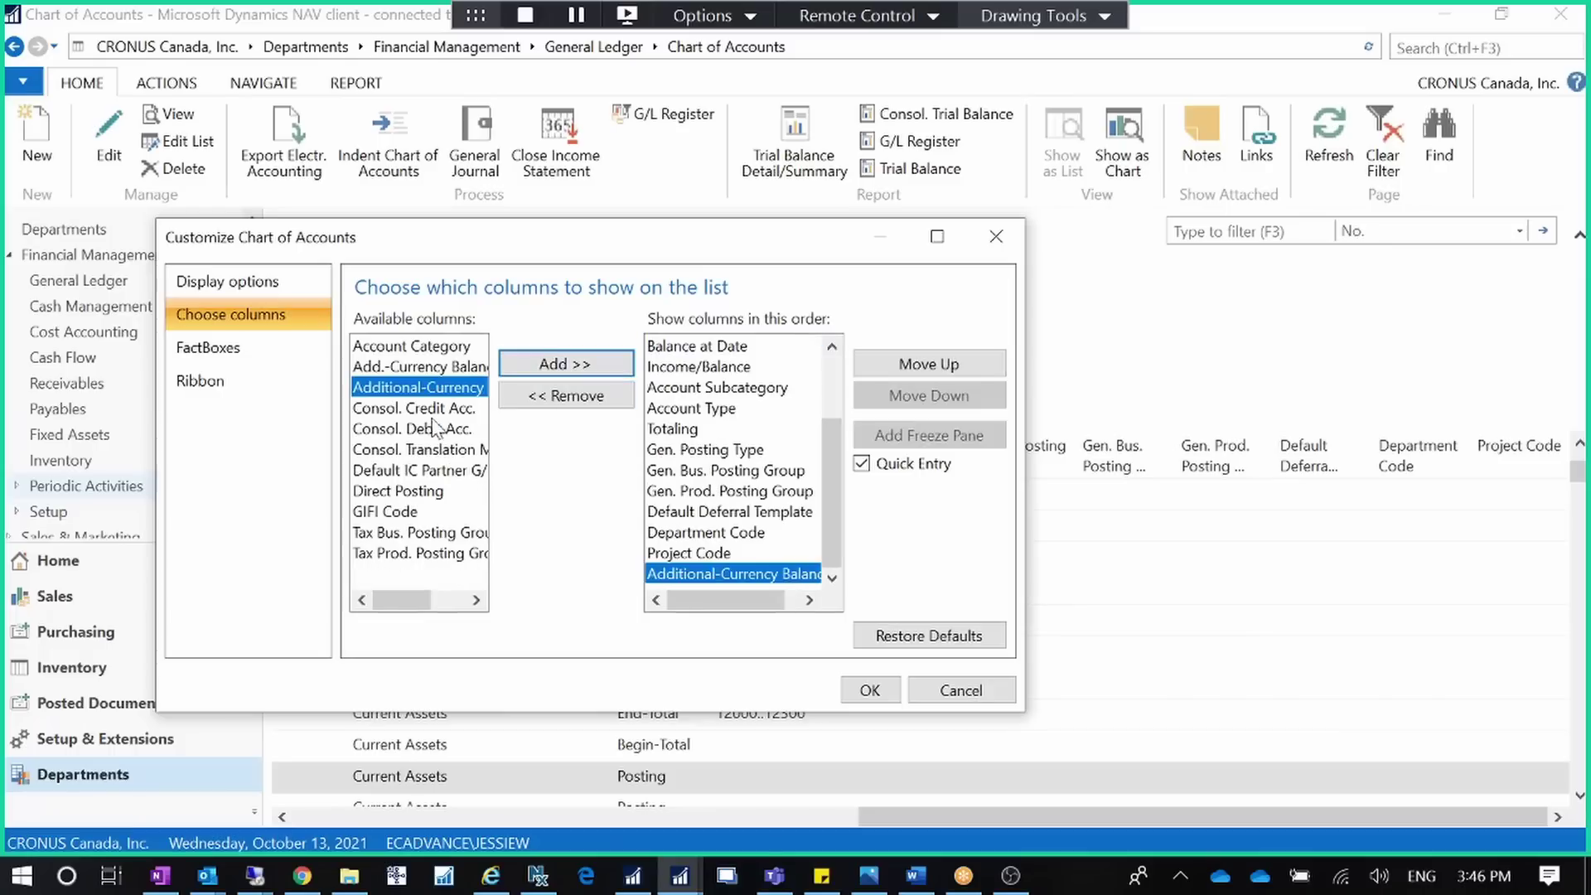
pyautogui.click(564, 364)
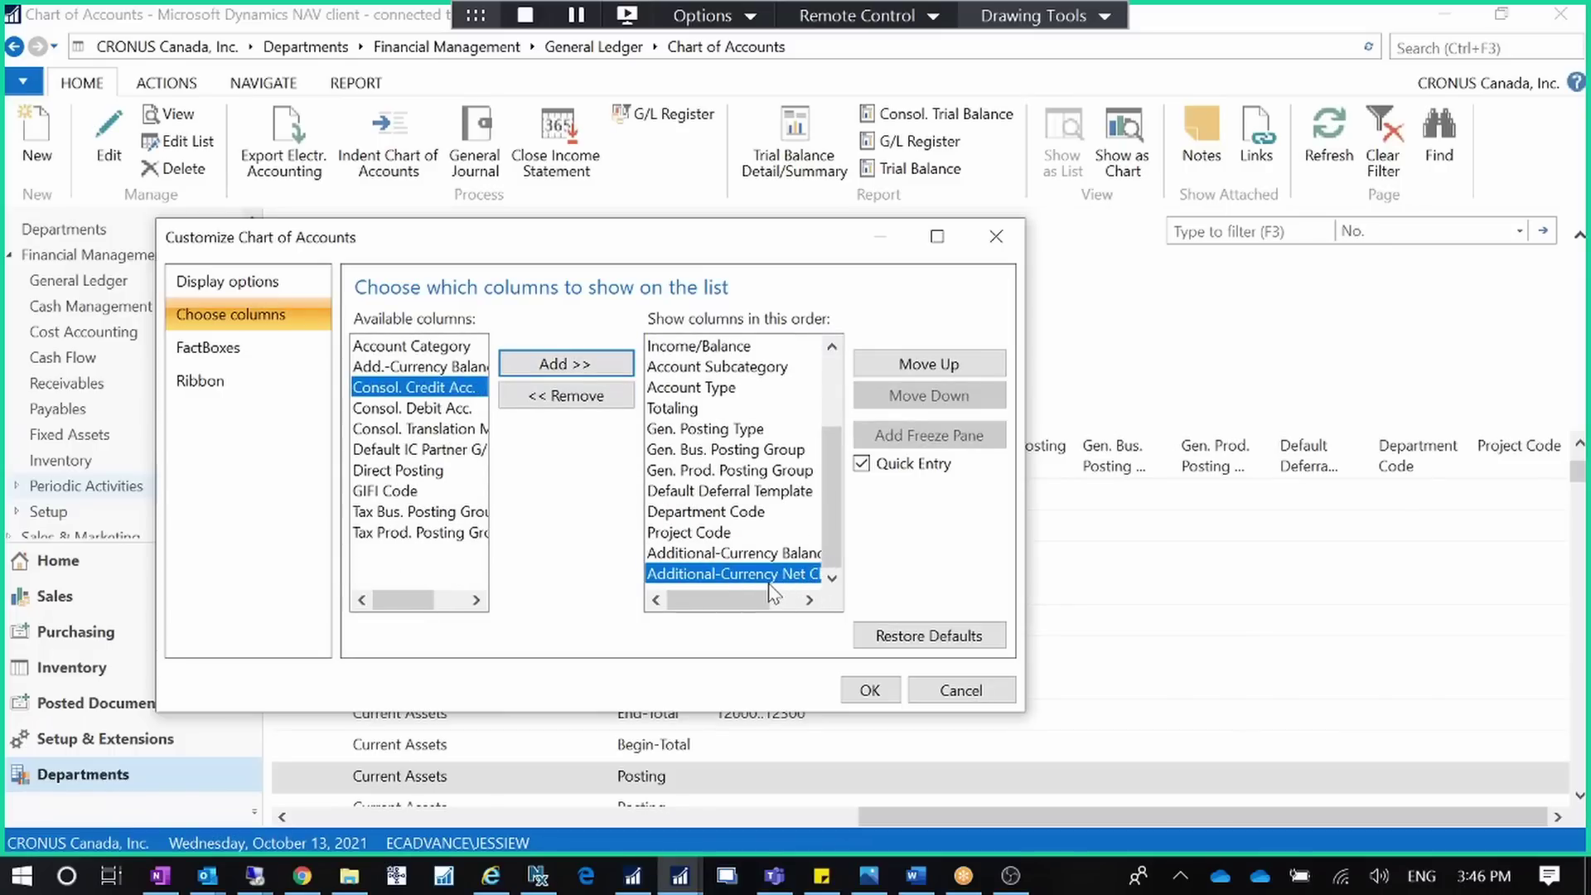
pyautogui.click(764, 551)
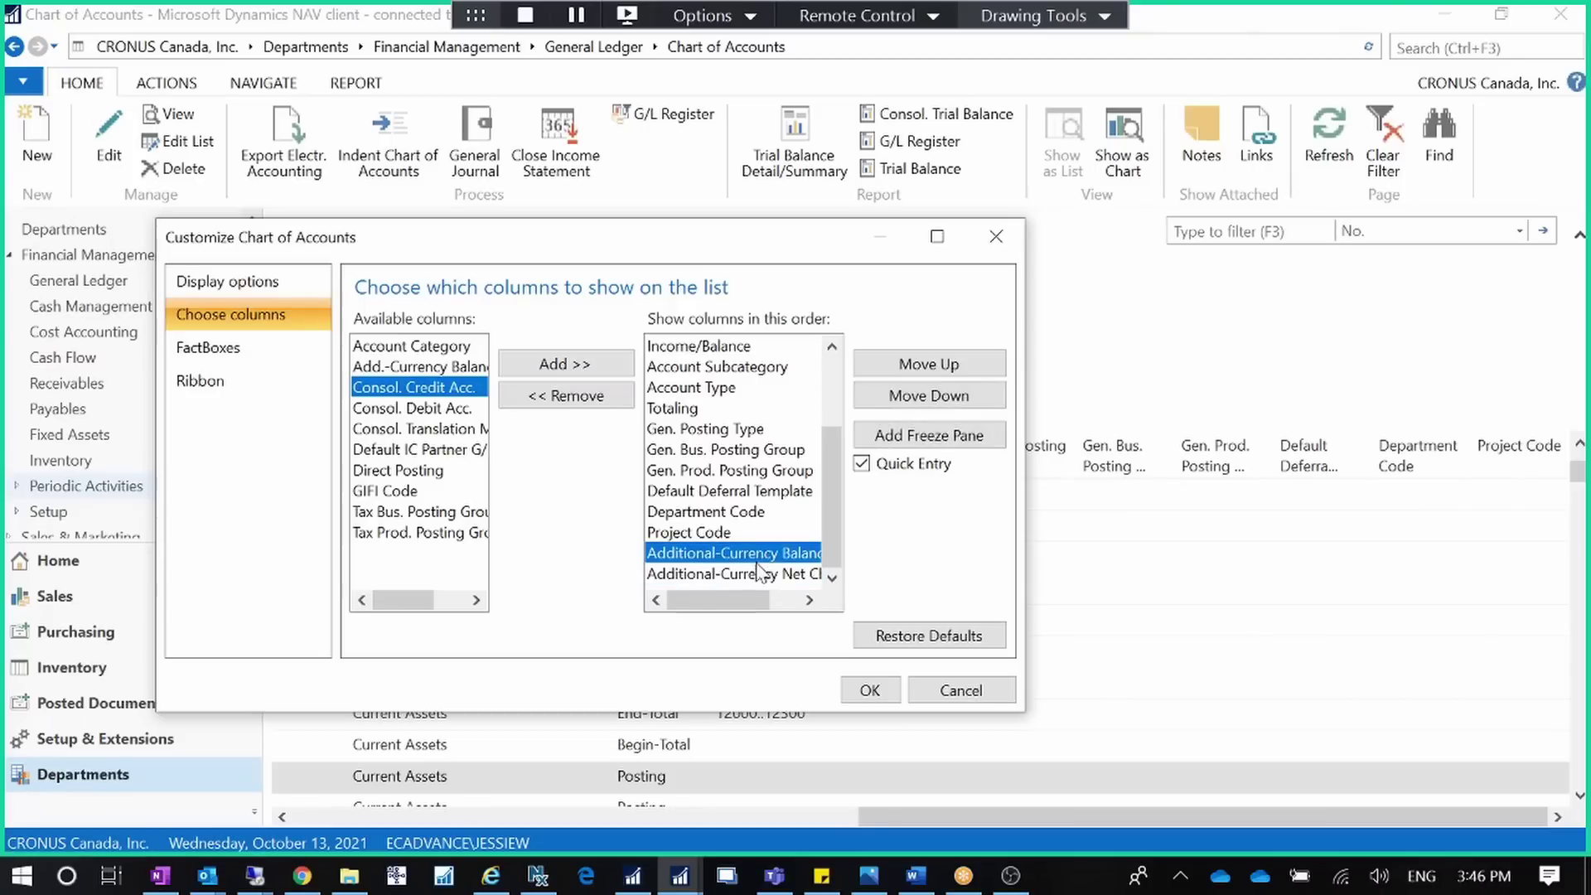
pyautogui.click(756, 575)
pyautogui.click(422, 366)
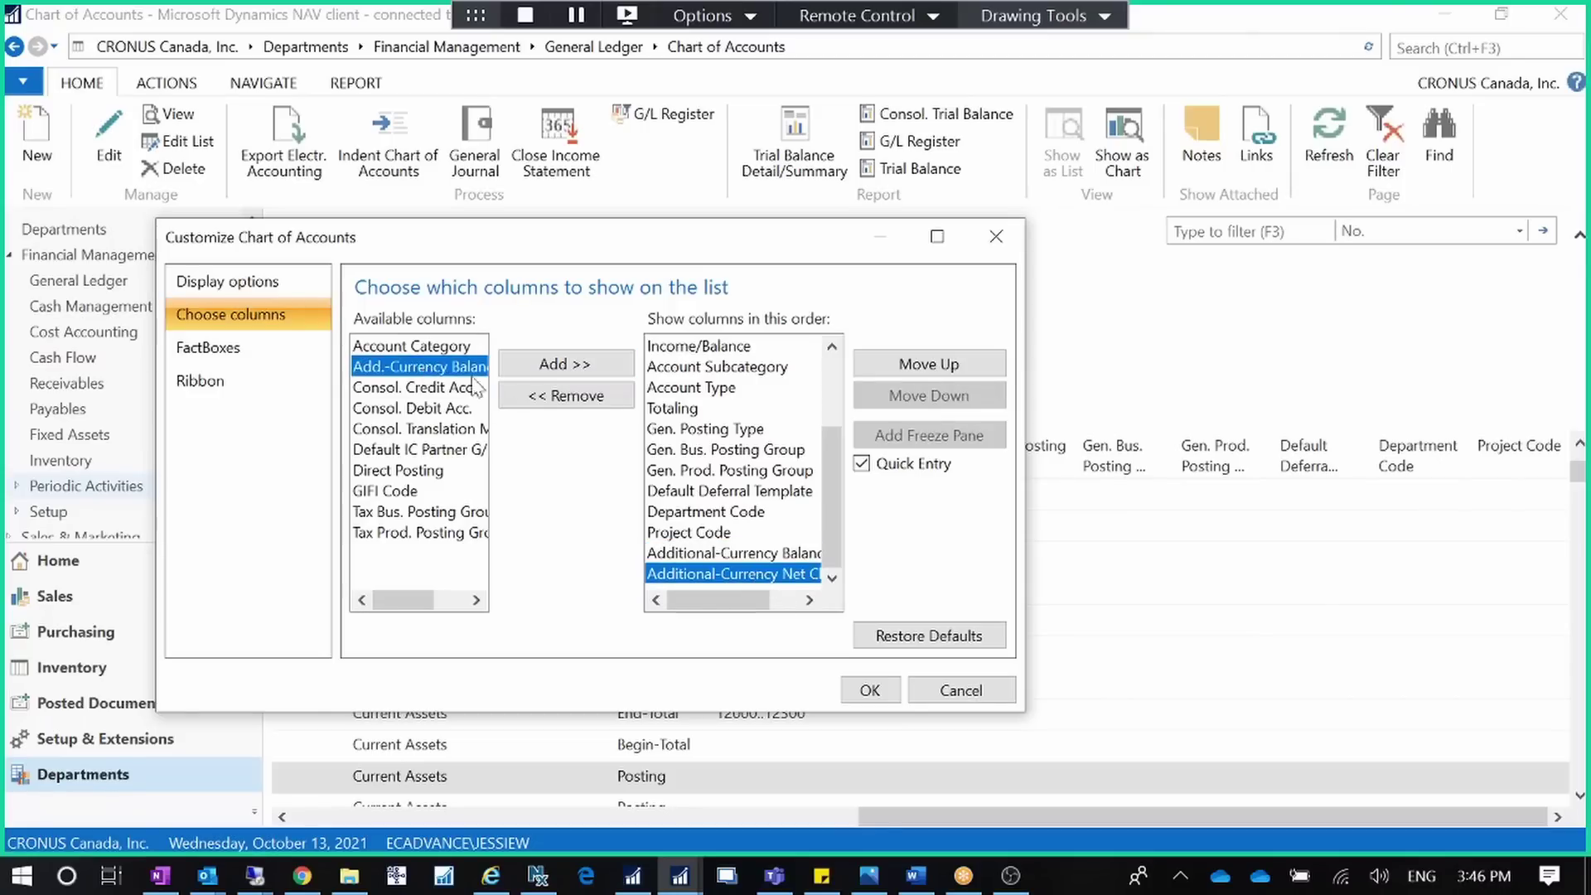
pyautogui.click(560, 368)
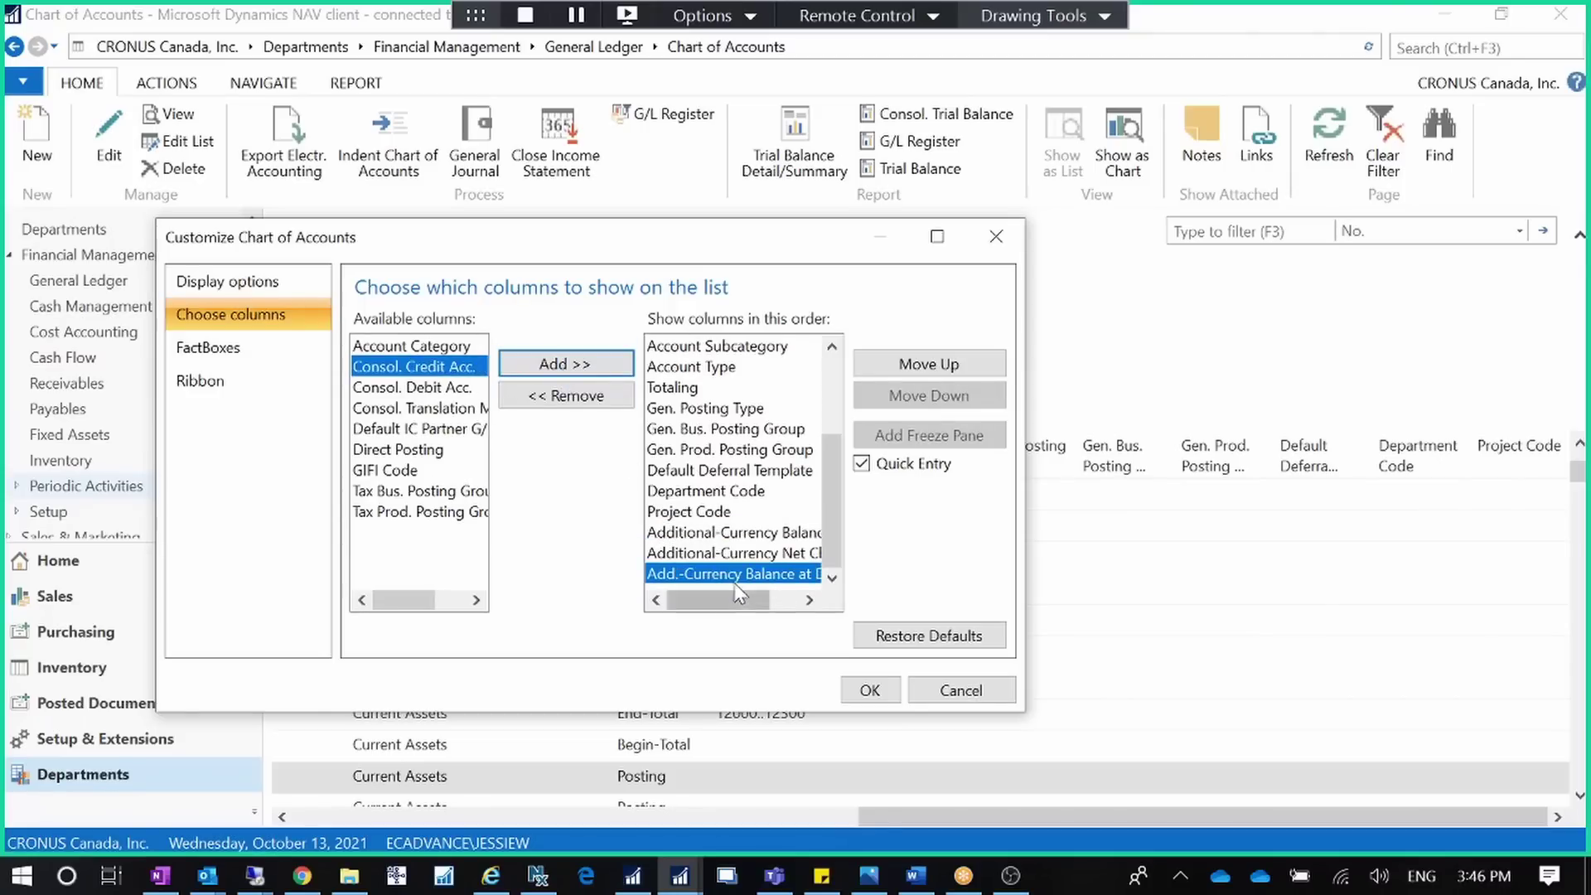
pyautogui.click(867, 693)
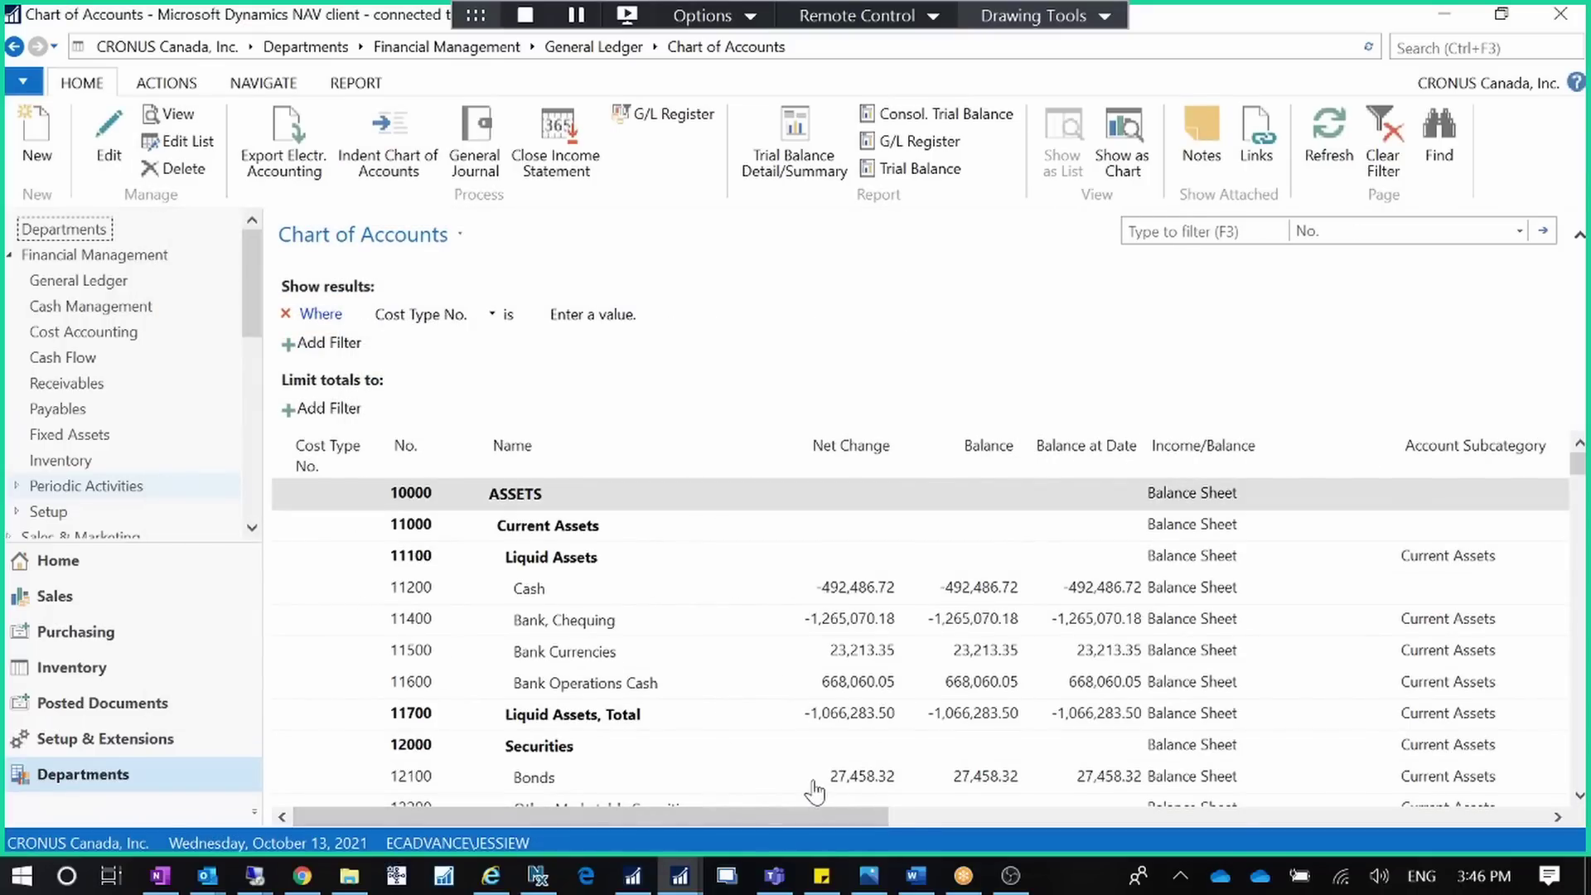
# Compare the additional-currency balance and net change columns with the local-currency amounts of the accounts
pyautogui.moveTo(804, 814); pyautogui.dragTo(1505, 805)
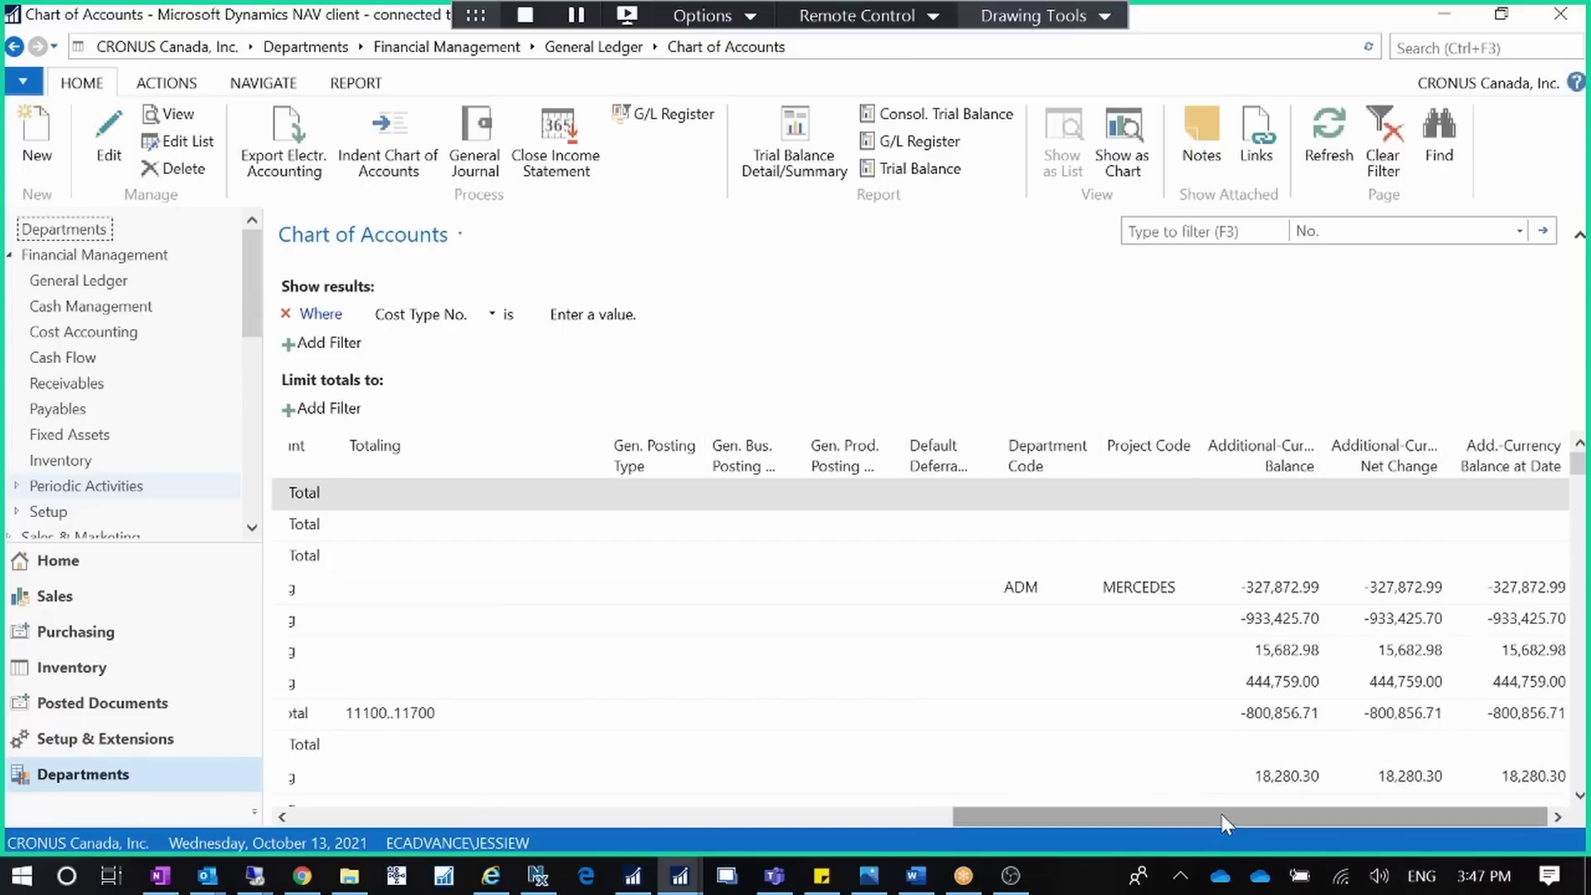
pyautogui.moveTo(1221, 814); pyautogui.dragTo(744, 812)
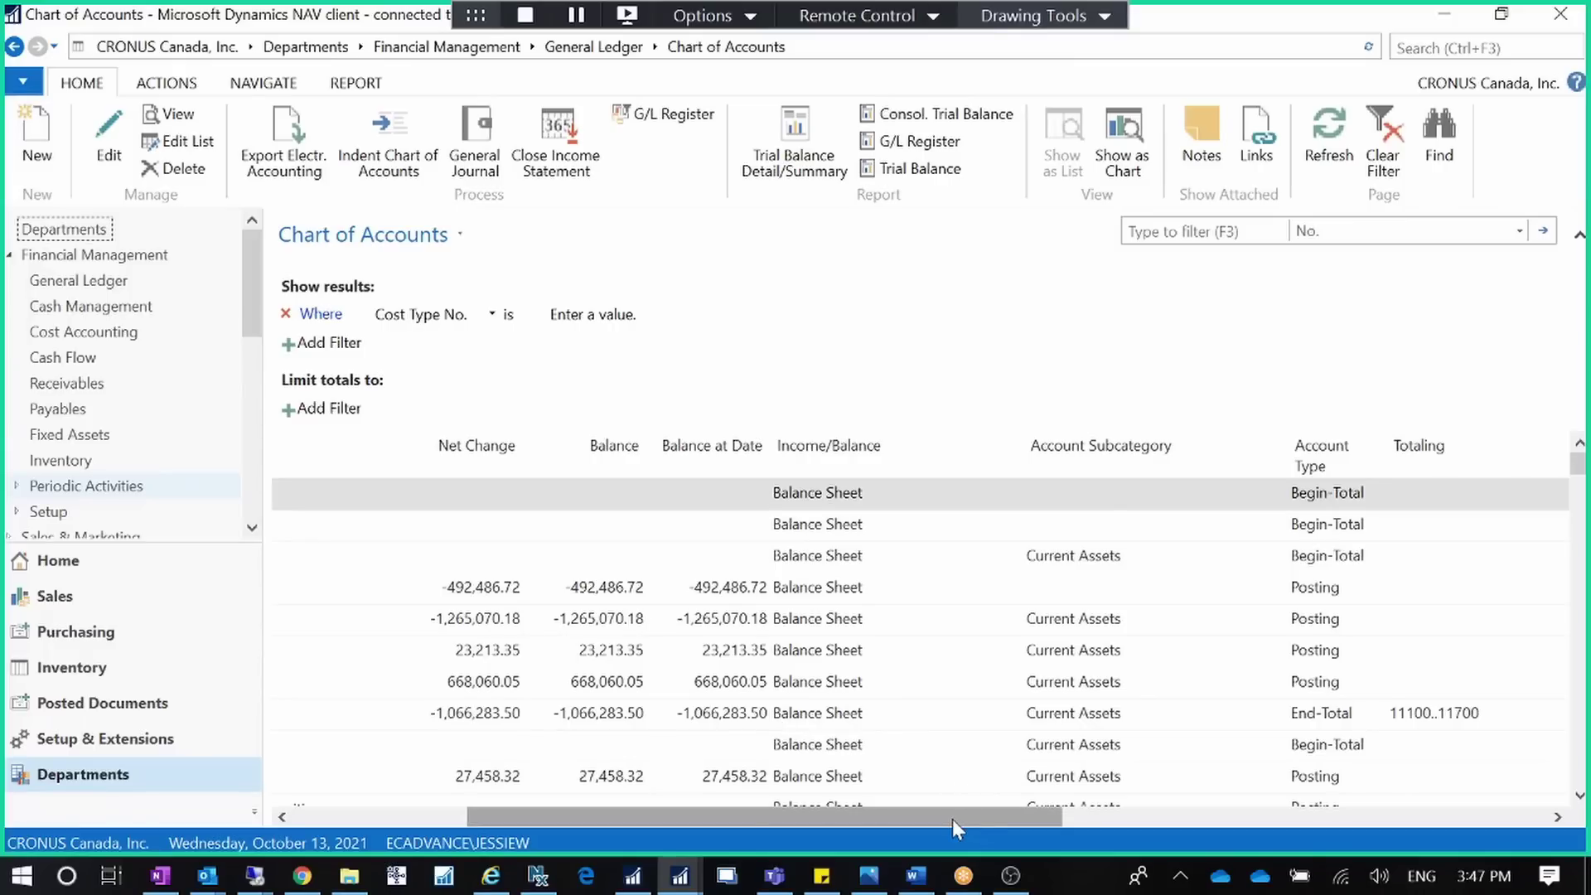
pyautogui.moveTo(952, 818); pyautogui.dragTo(1488, 819)
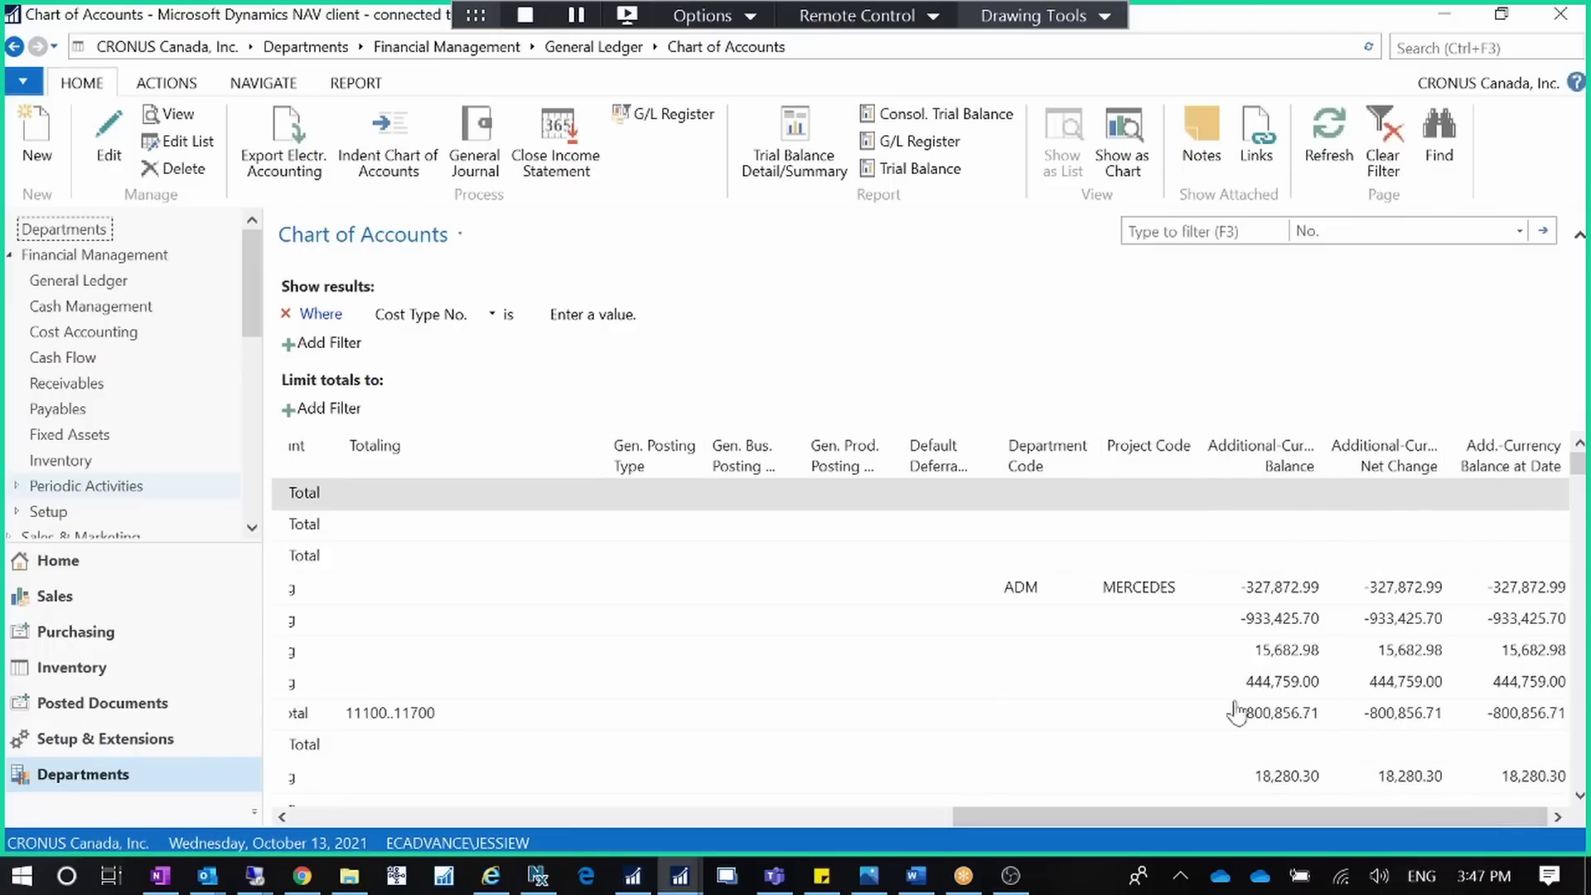
# Return to the Currencies list, review the Adjust Exchange Rates options for accounts, and close without running the adjustment
pyautogui.click(681, 871)
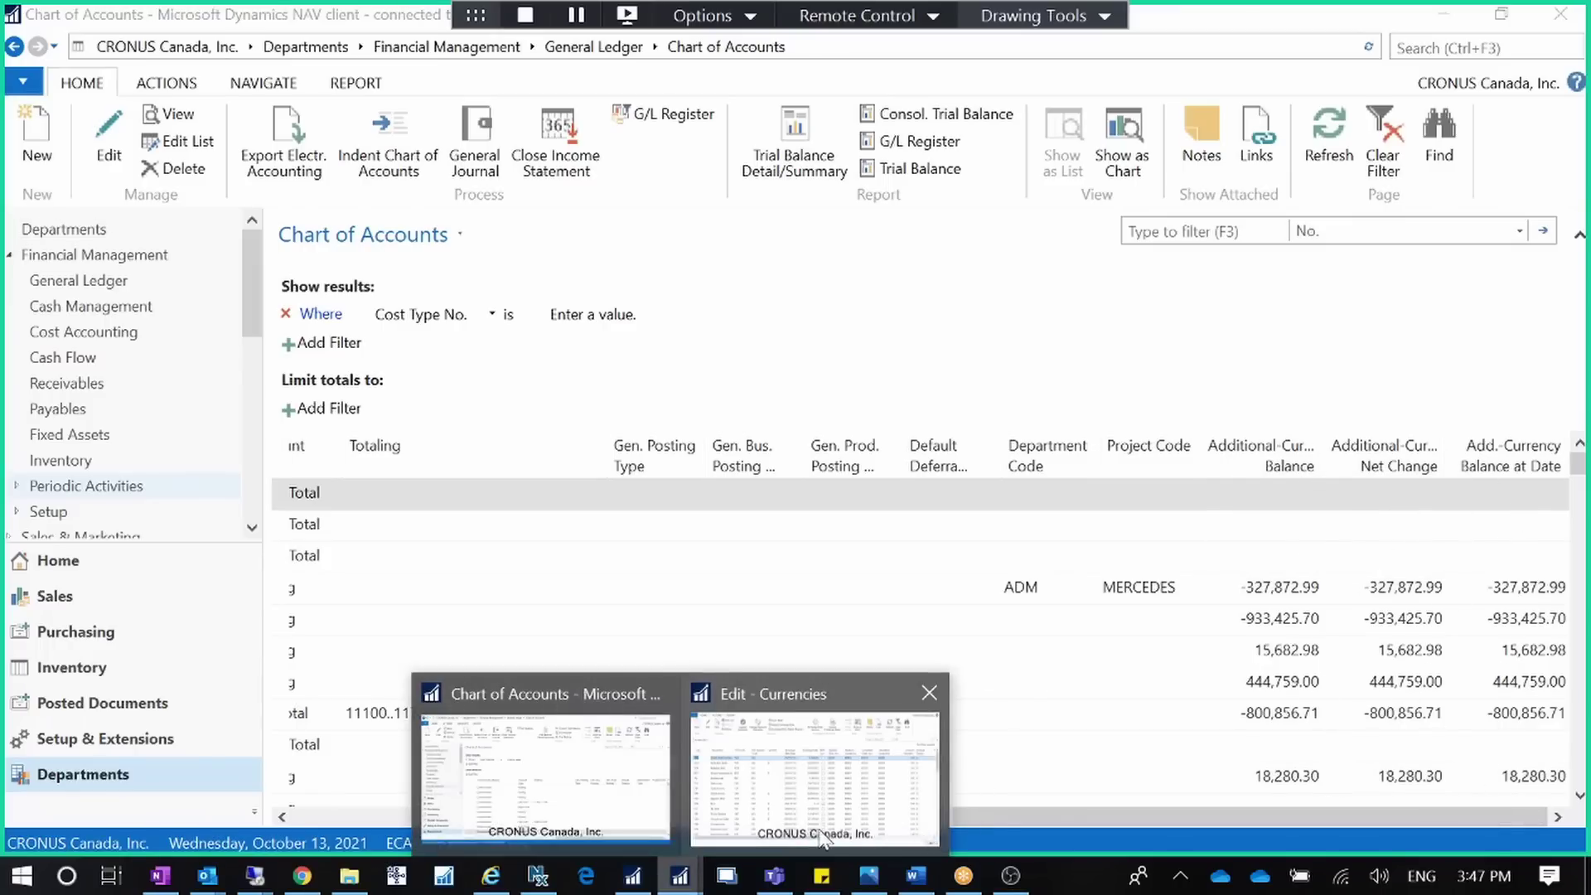
pyautogui.moveTo(820, 835)
pyautogui.click(767, 825)
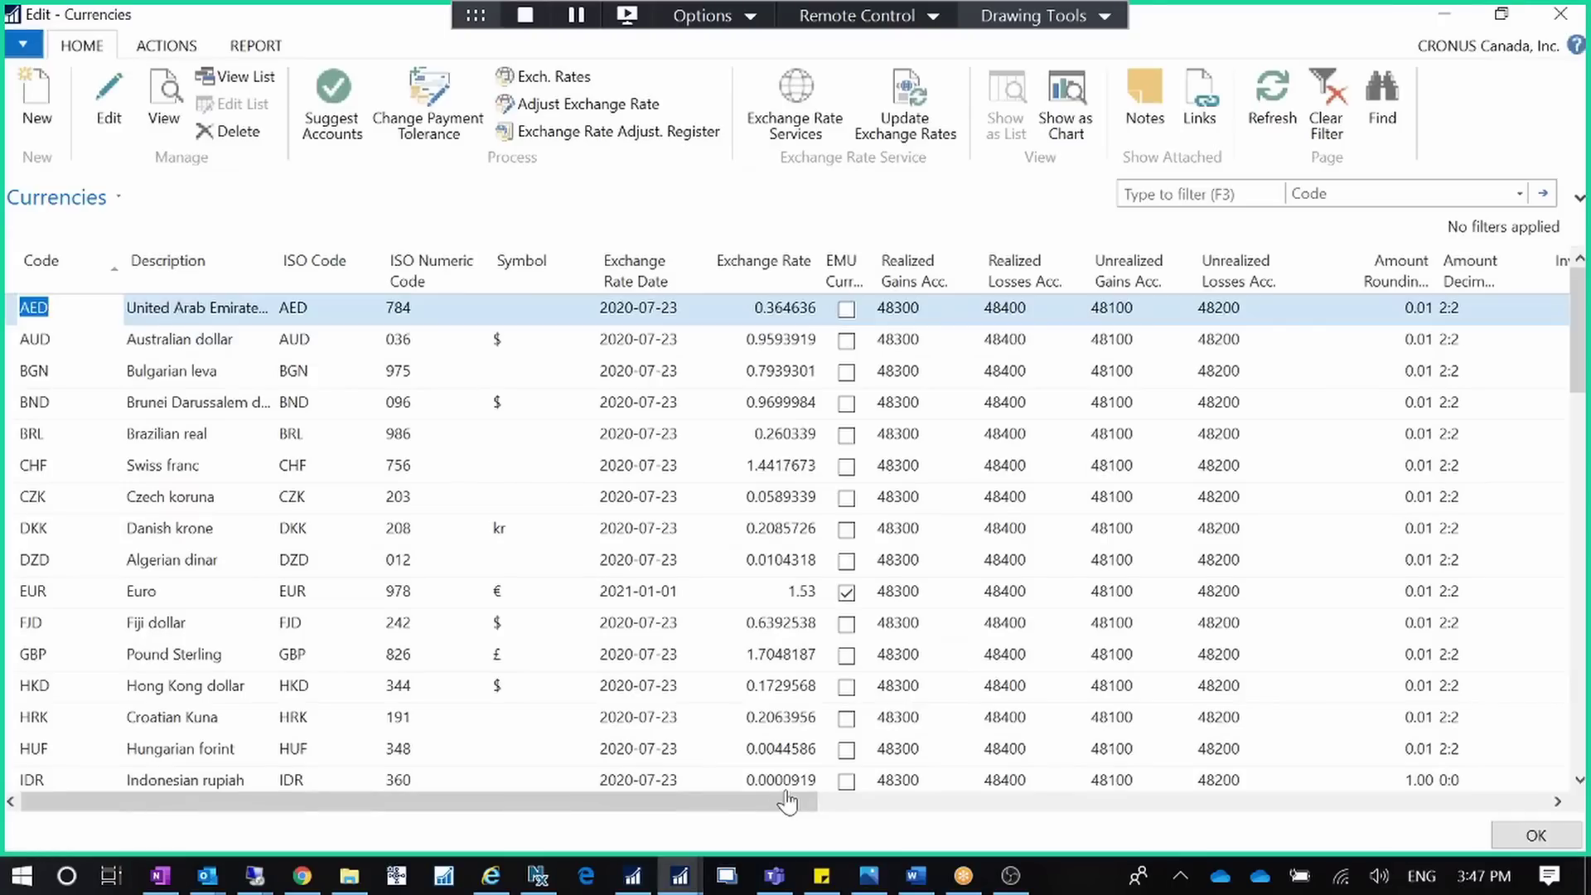
pyautogui.click(601, 105)
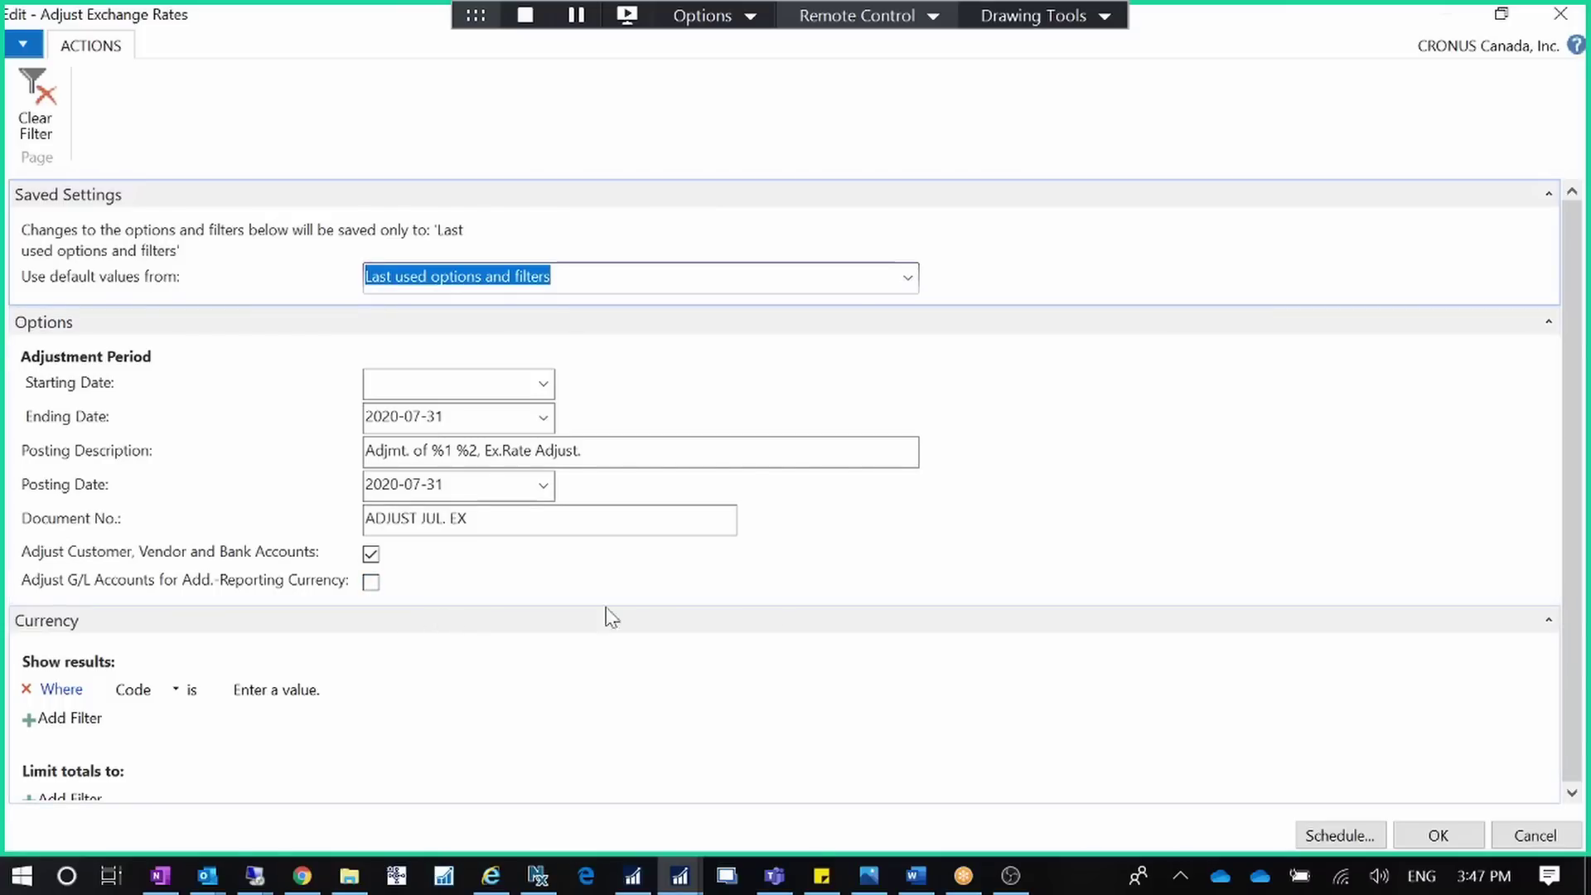
pyautogui.click(1542, 830)
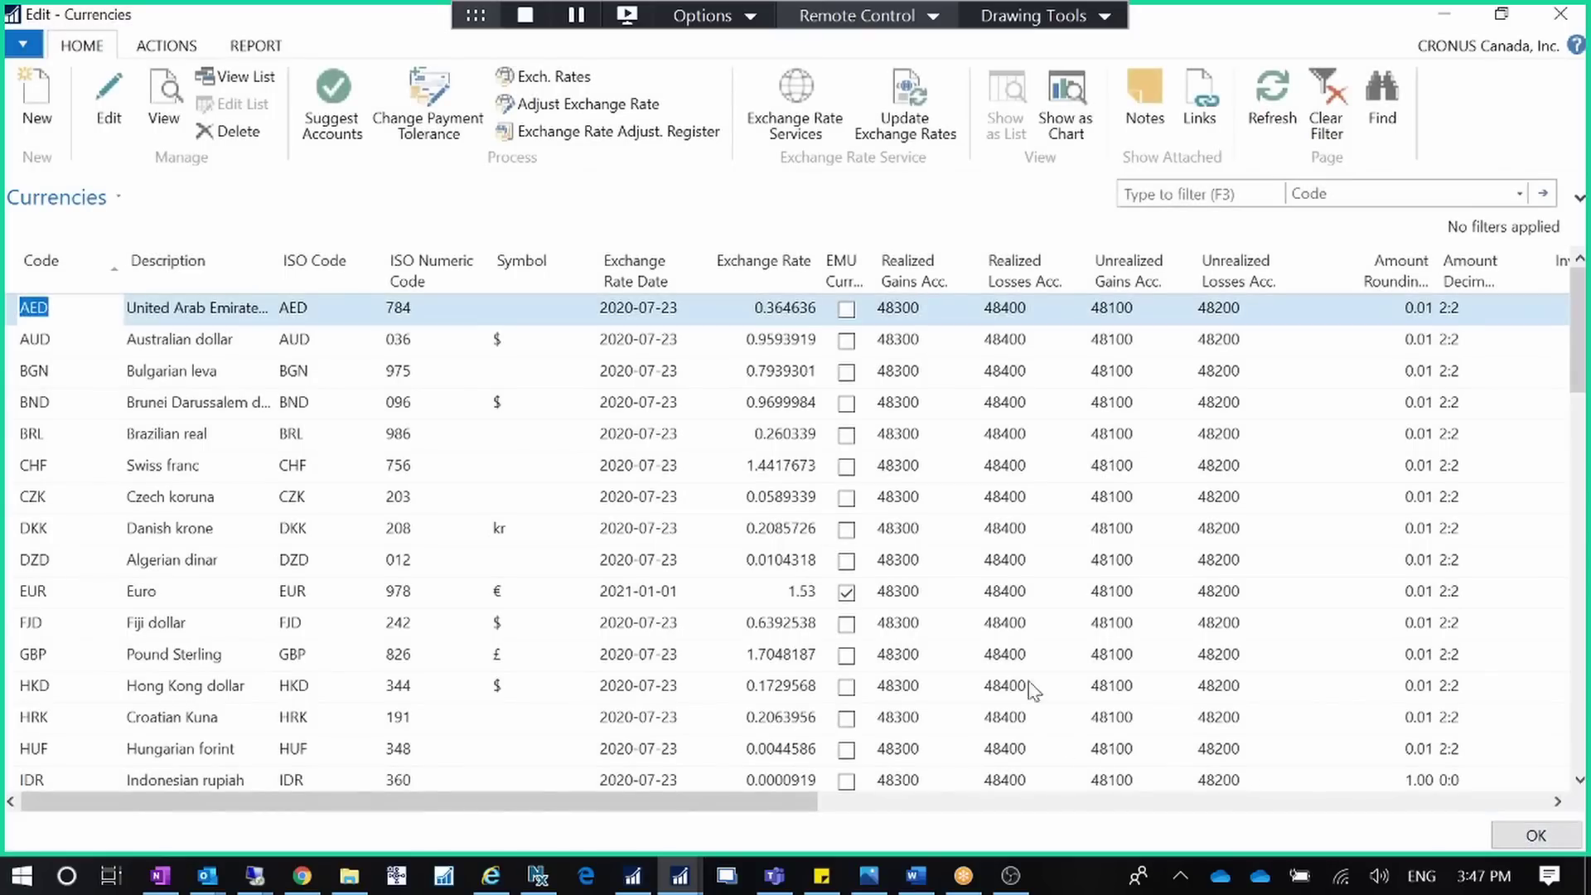
# Reopen the Chart of Accounts by searching for "chart of a" and open the card of account 13100 Customers Domestic
pyautogui.click(1456, 23)
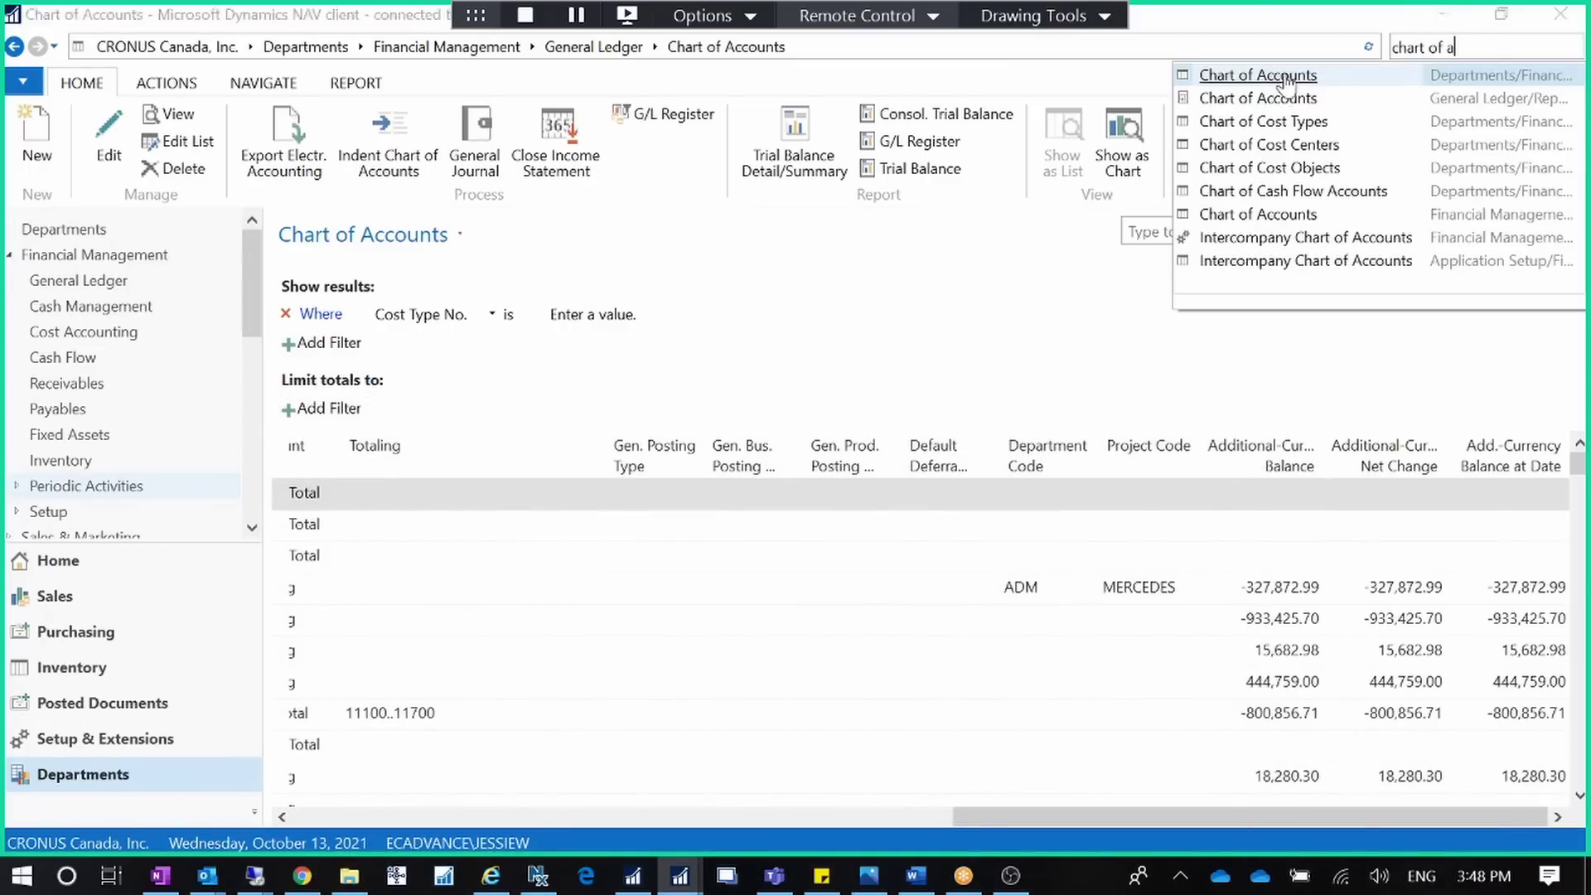
pyautogui.click(1289, 77)
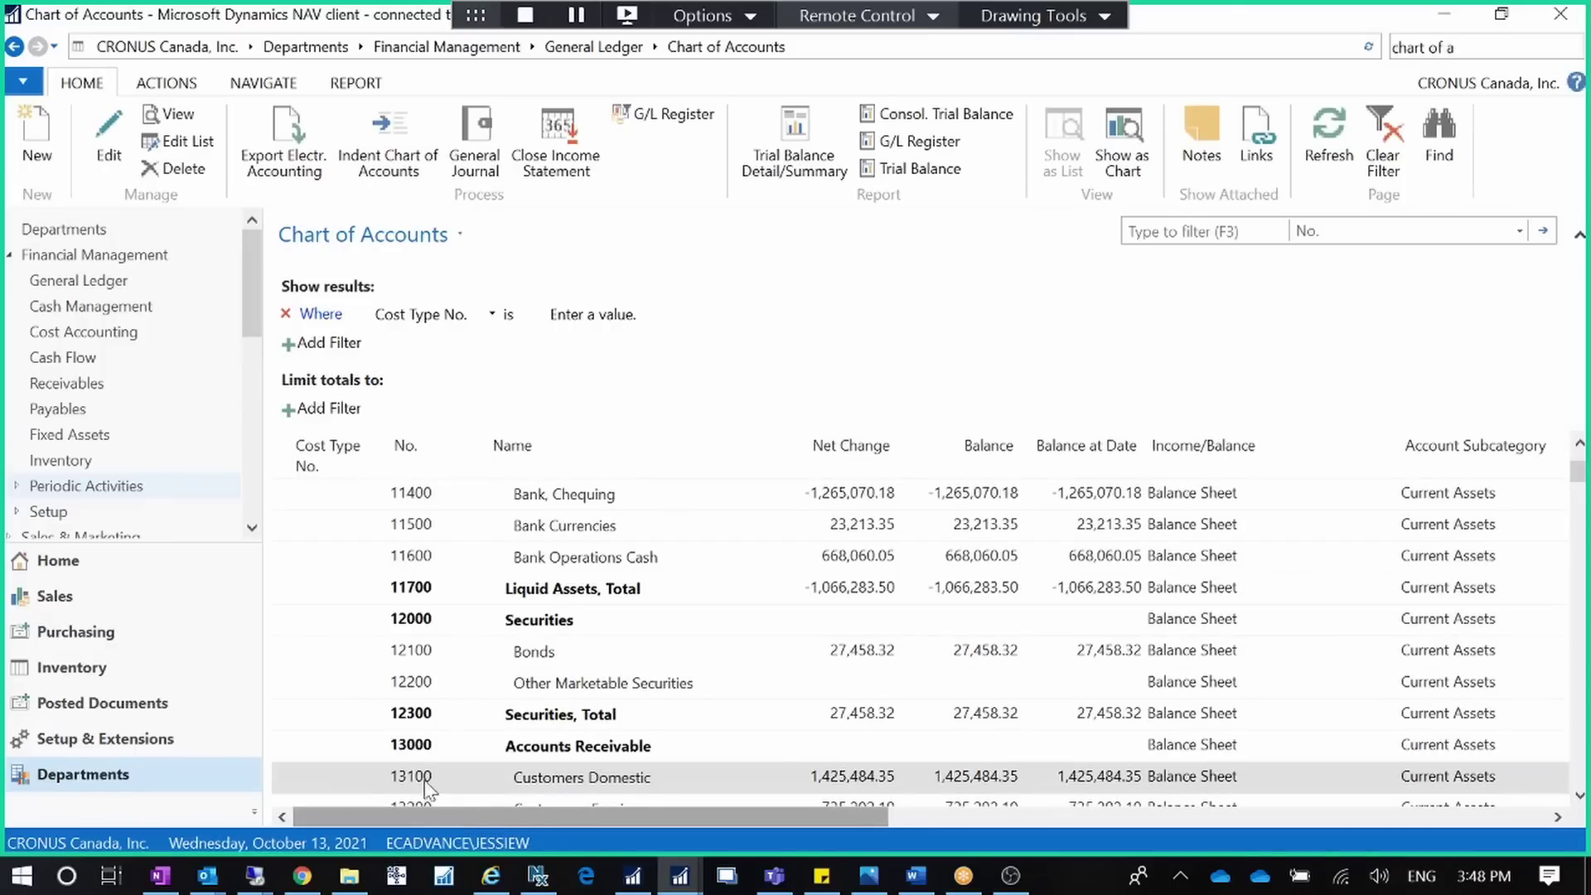
pyautogui.click(399, 781)
pyautogui.doubleClick(399, 781)
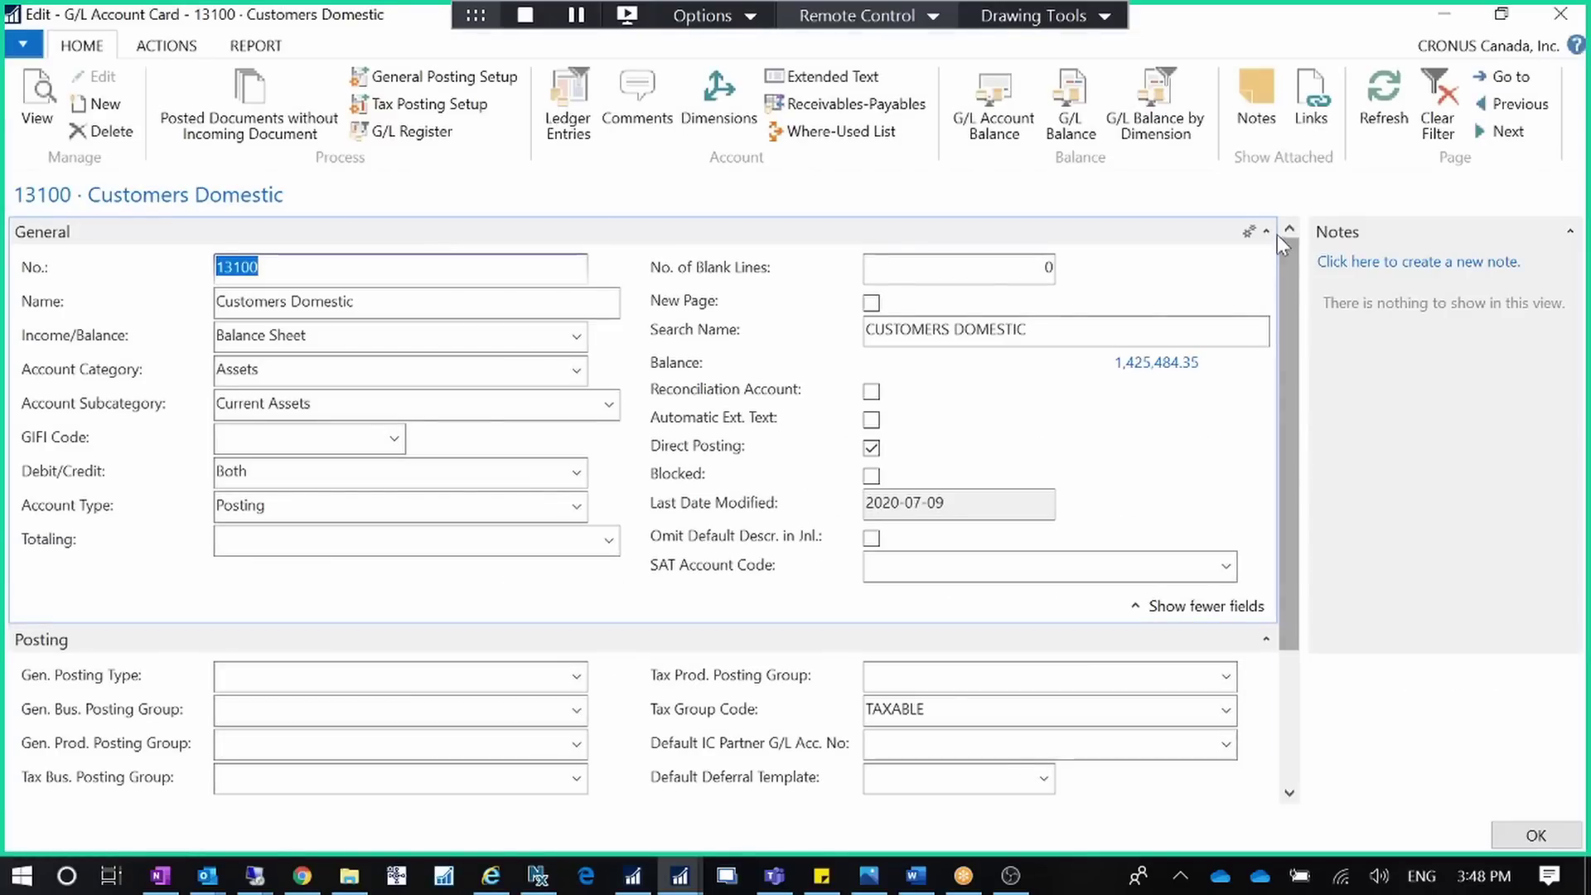
# Review the Exchange Rate Adjustment options in the Reporting section of the Customers Domestic account card, and close the card without changing the setting
pyautogui.click(1266, 231)
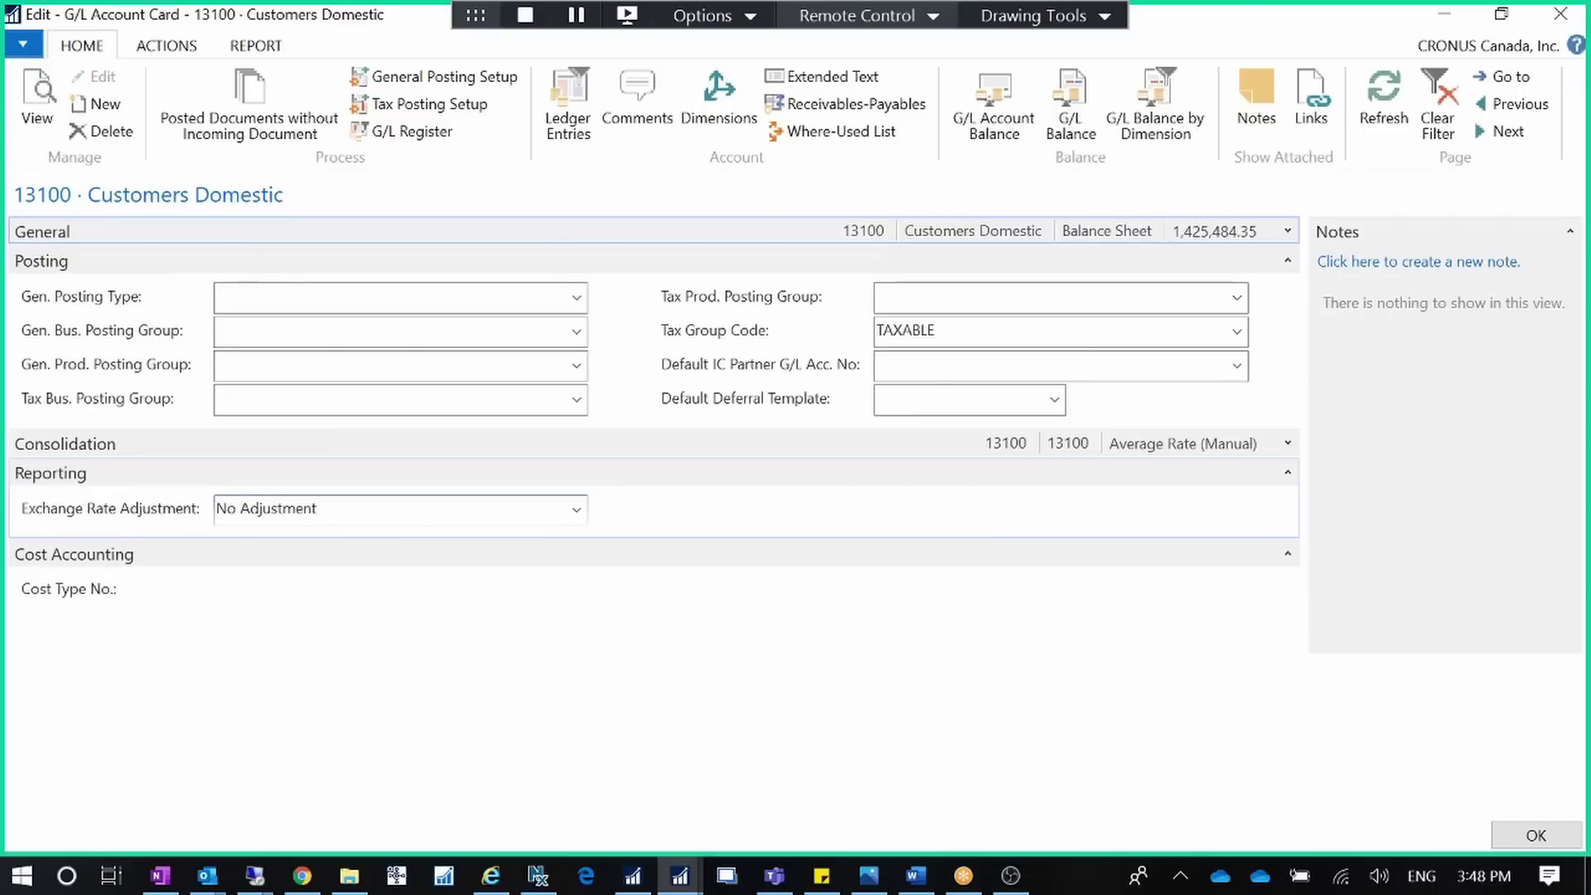
pyautogui.click(441, 510)
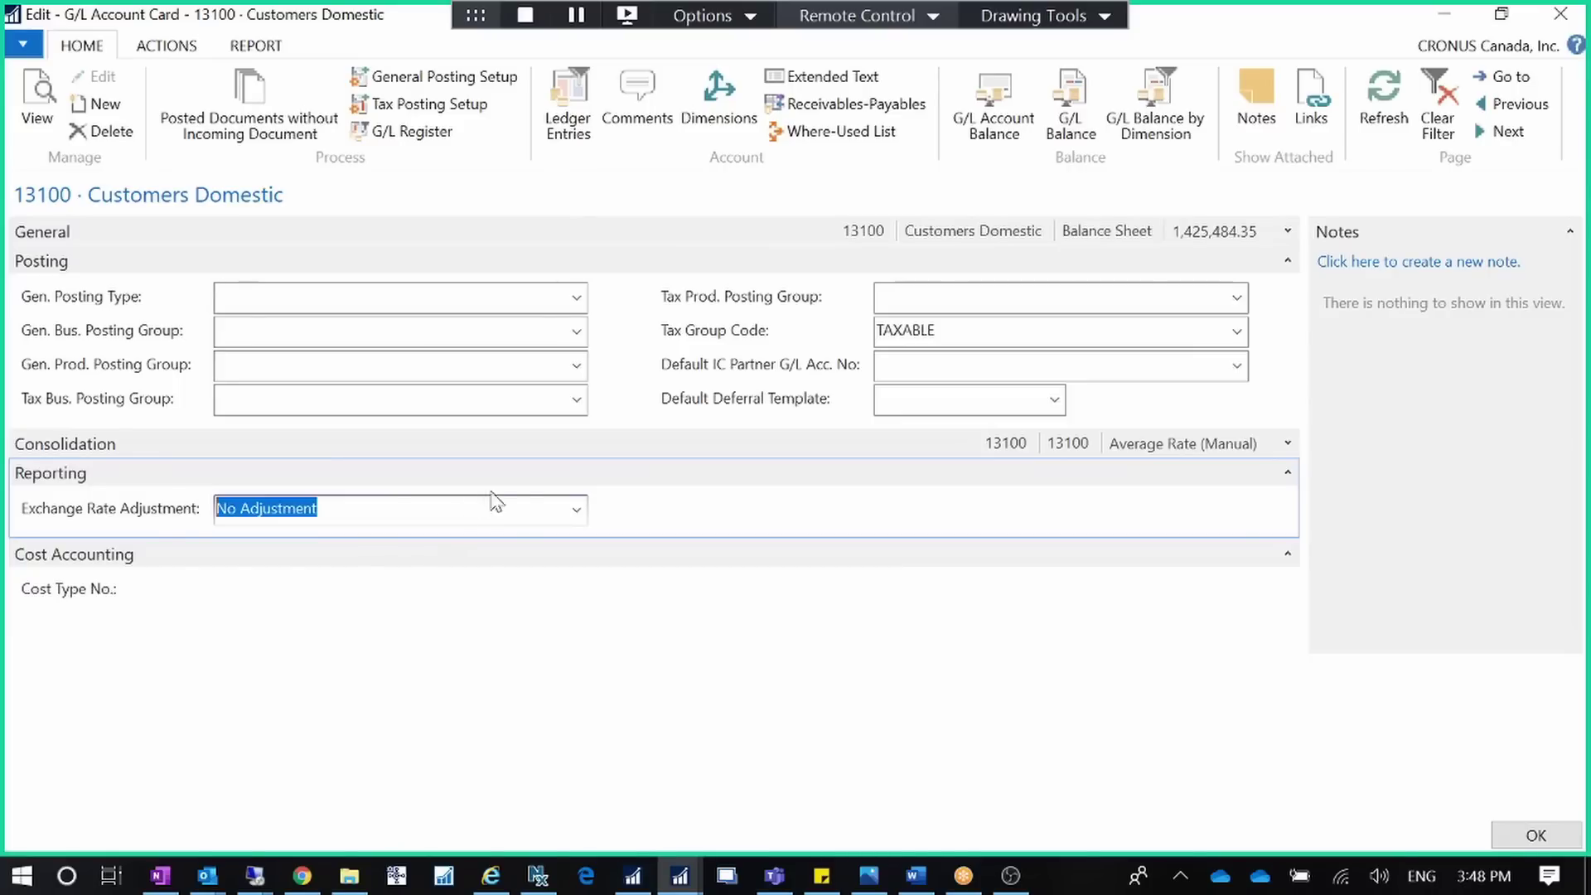
pyautogui.click(577, 509)
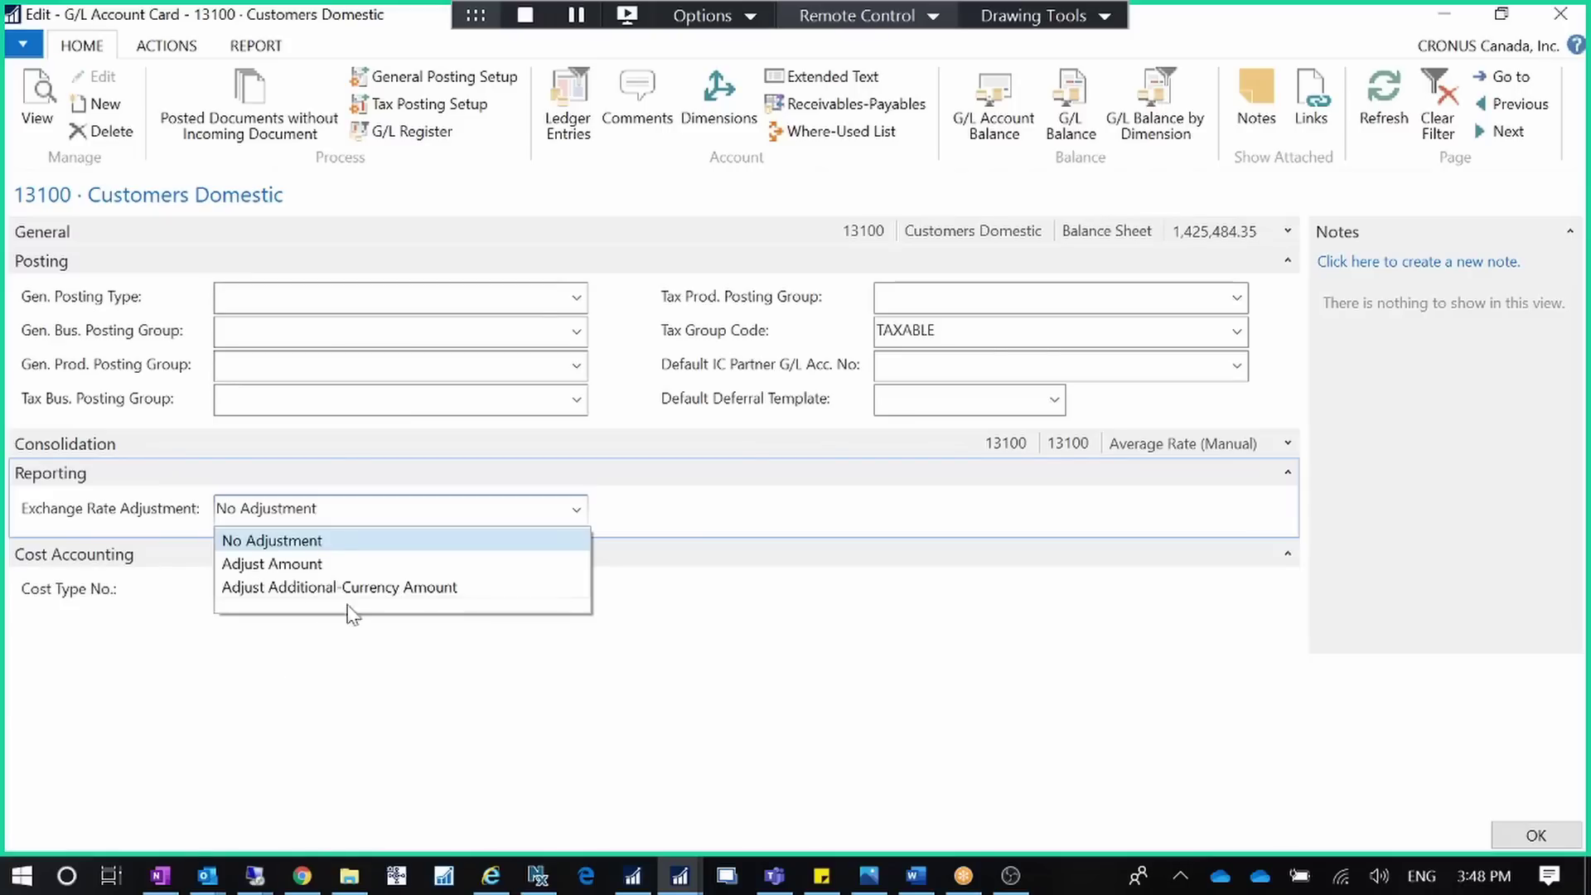
pyautogui.click(512, 694)
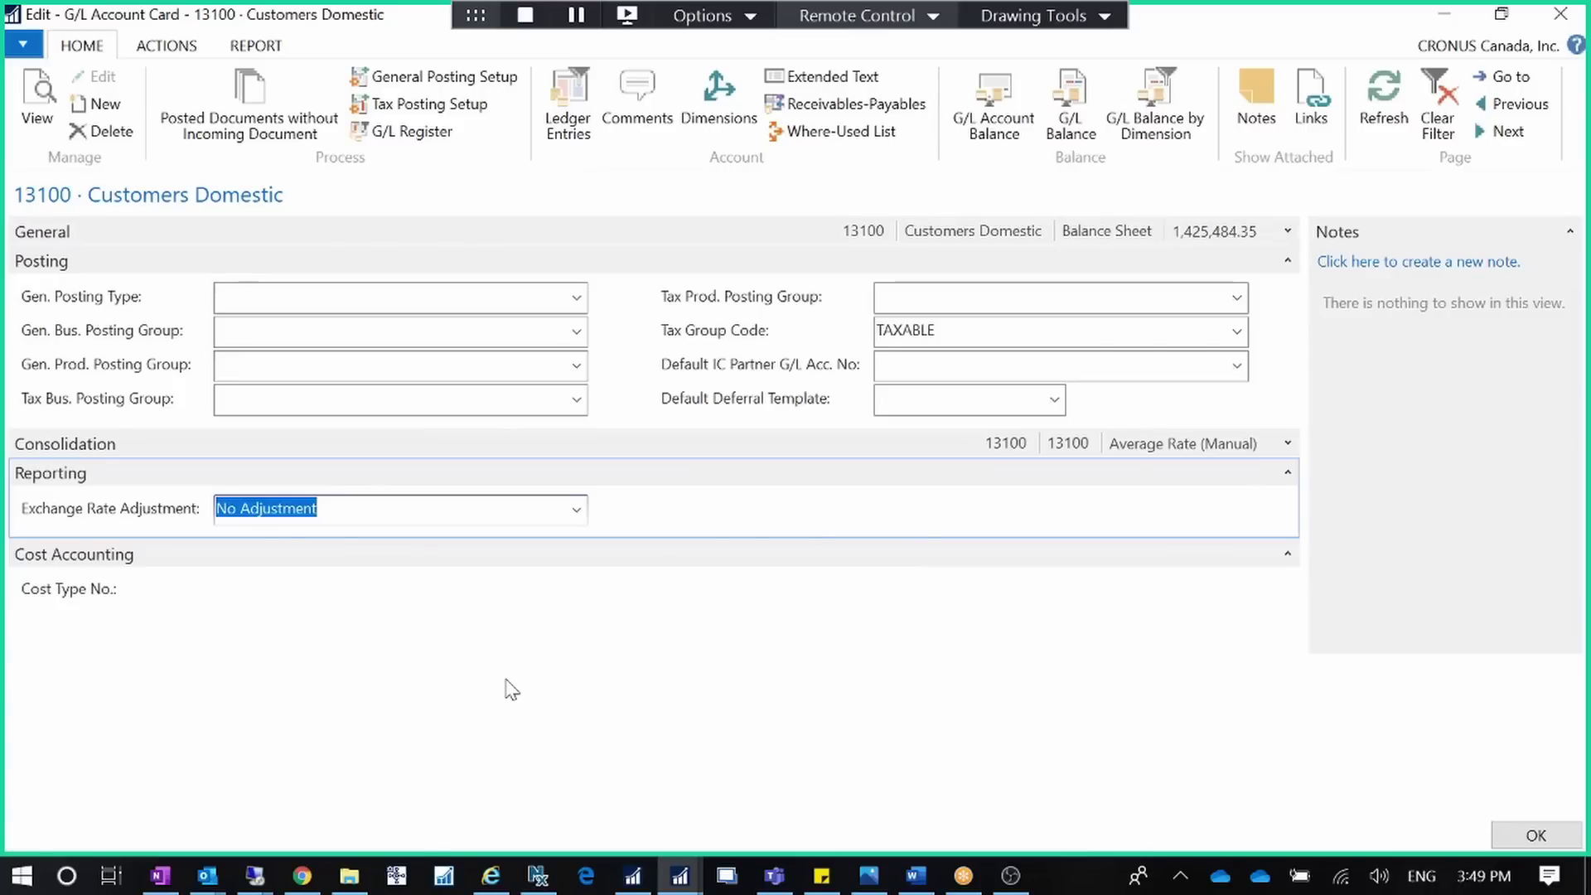
pyautogui.click(573, 513)
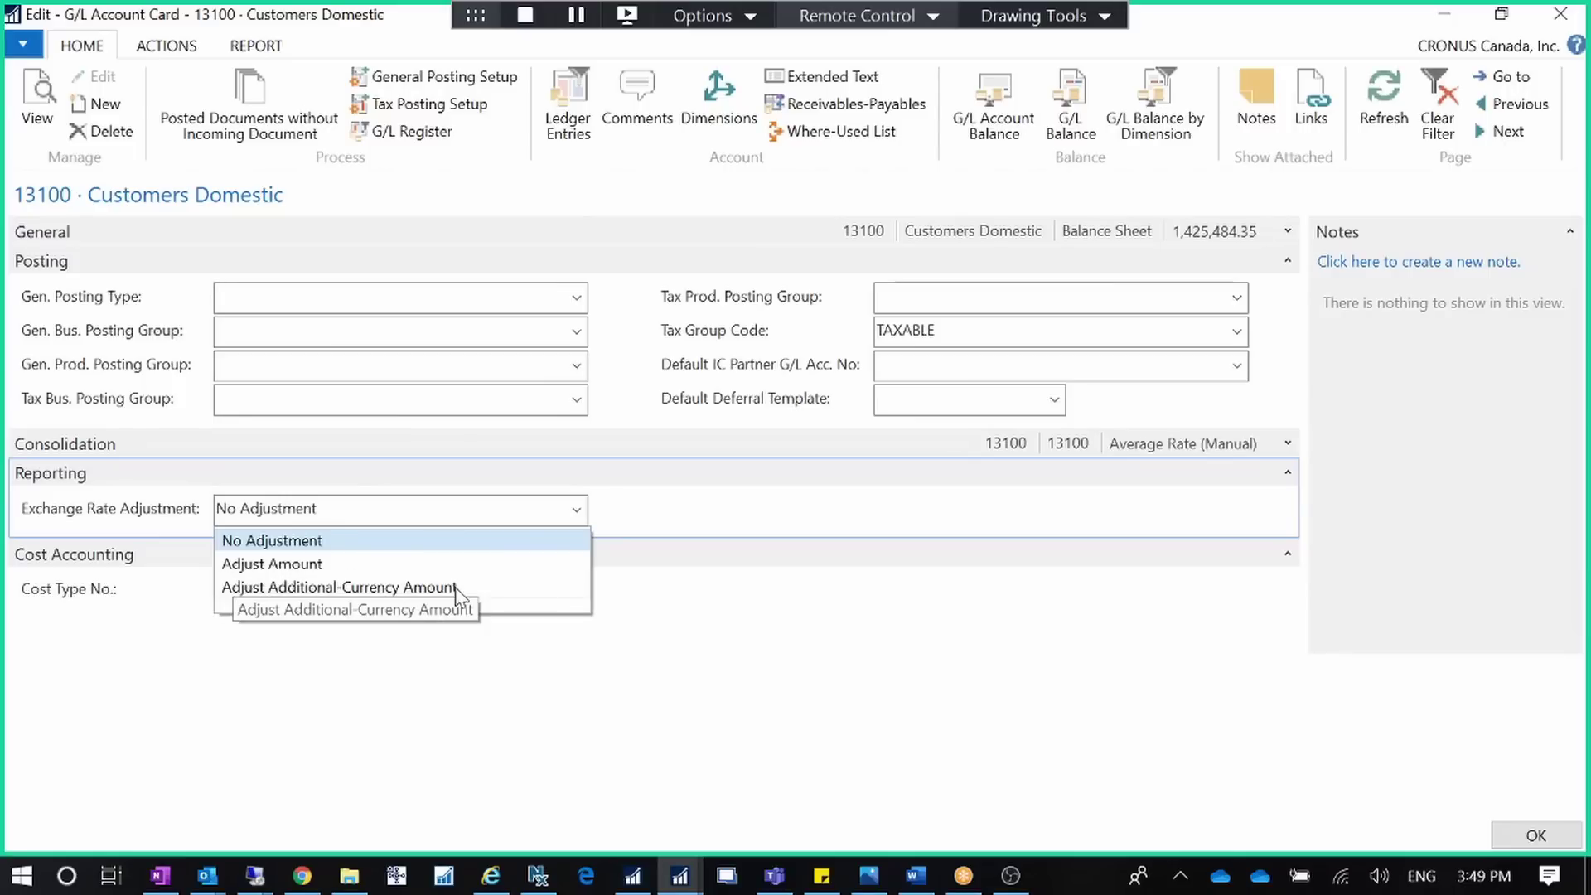
pyautogui.click(769, 610)
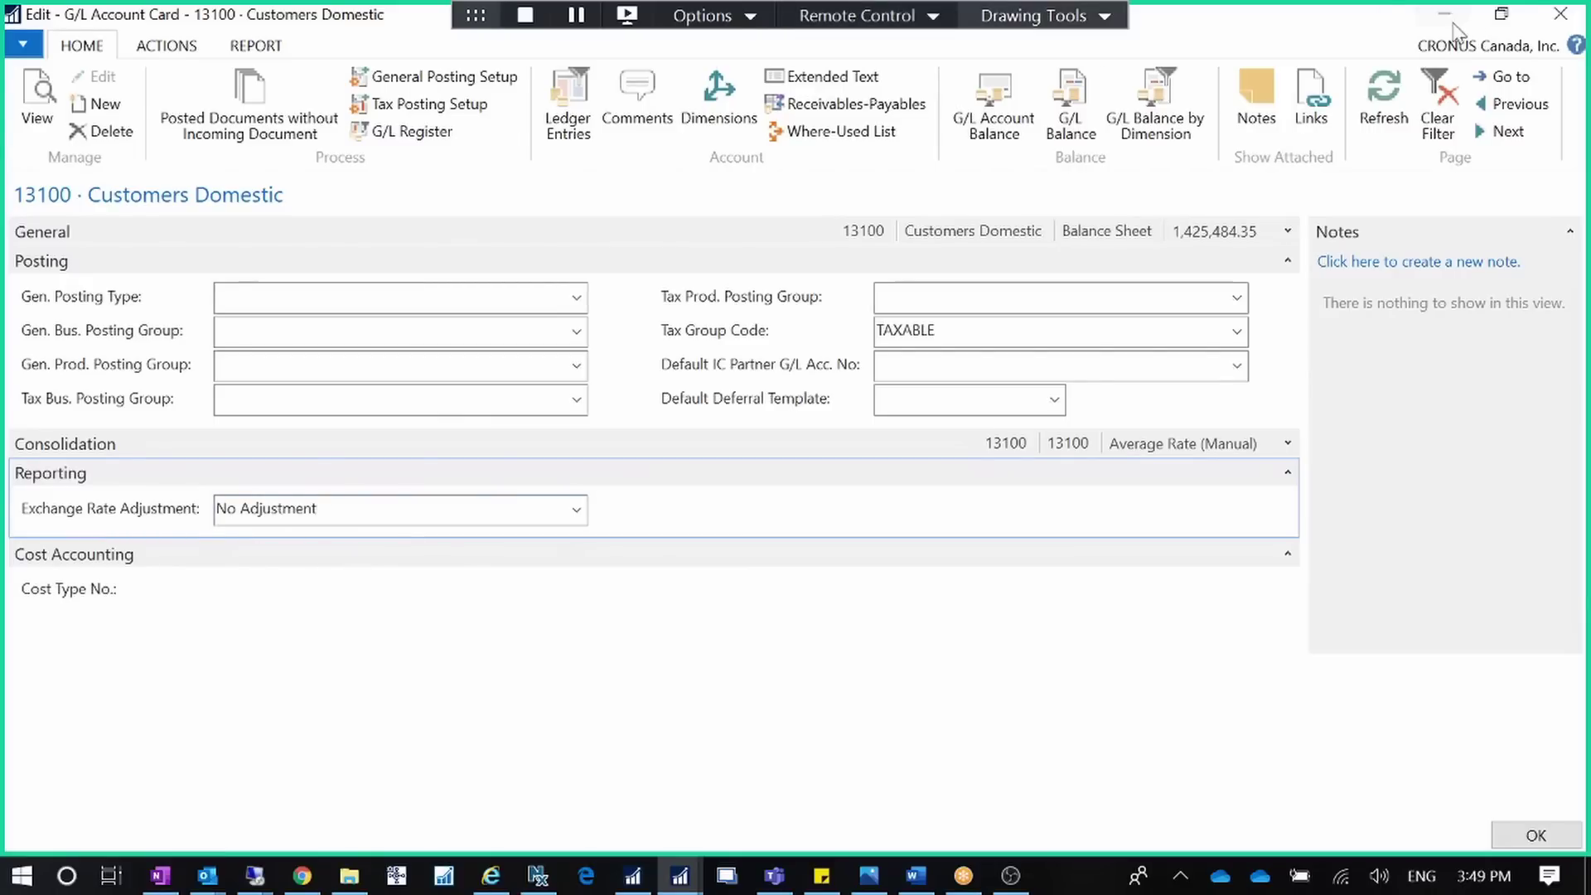
pyautogui.press('Escape')
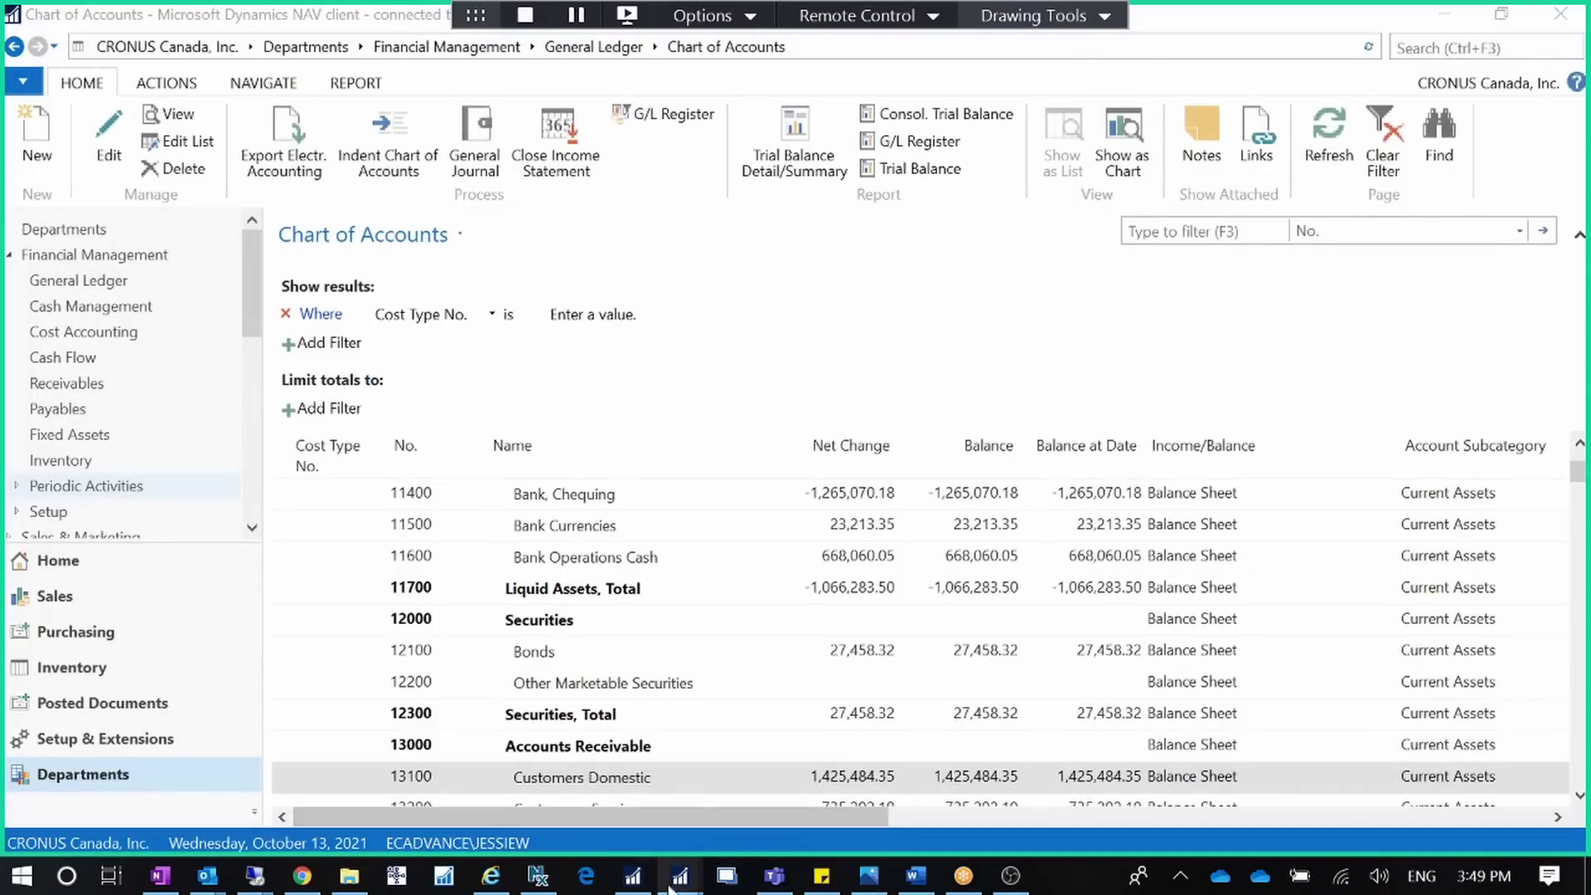
# Return to the Currencies list, review the Adjust Exchange Rates option for G/L accounts in the additional reporting currency, and cancel without running it
pyautogui.moveTo(680, 876)
pyautogui.click(819, 838)
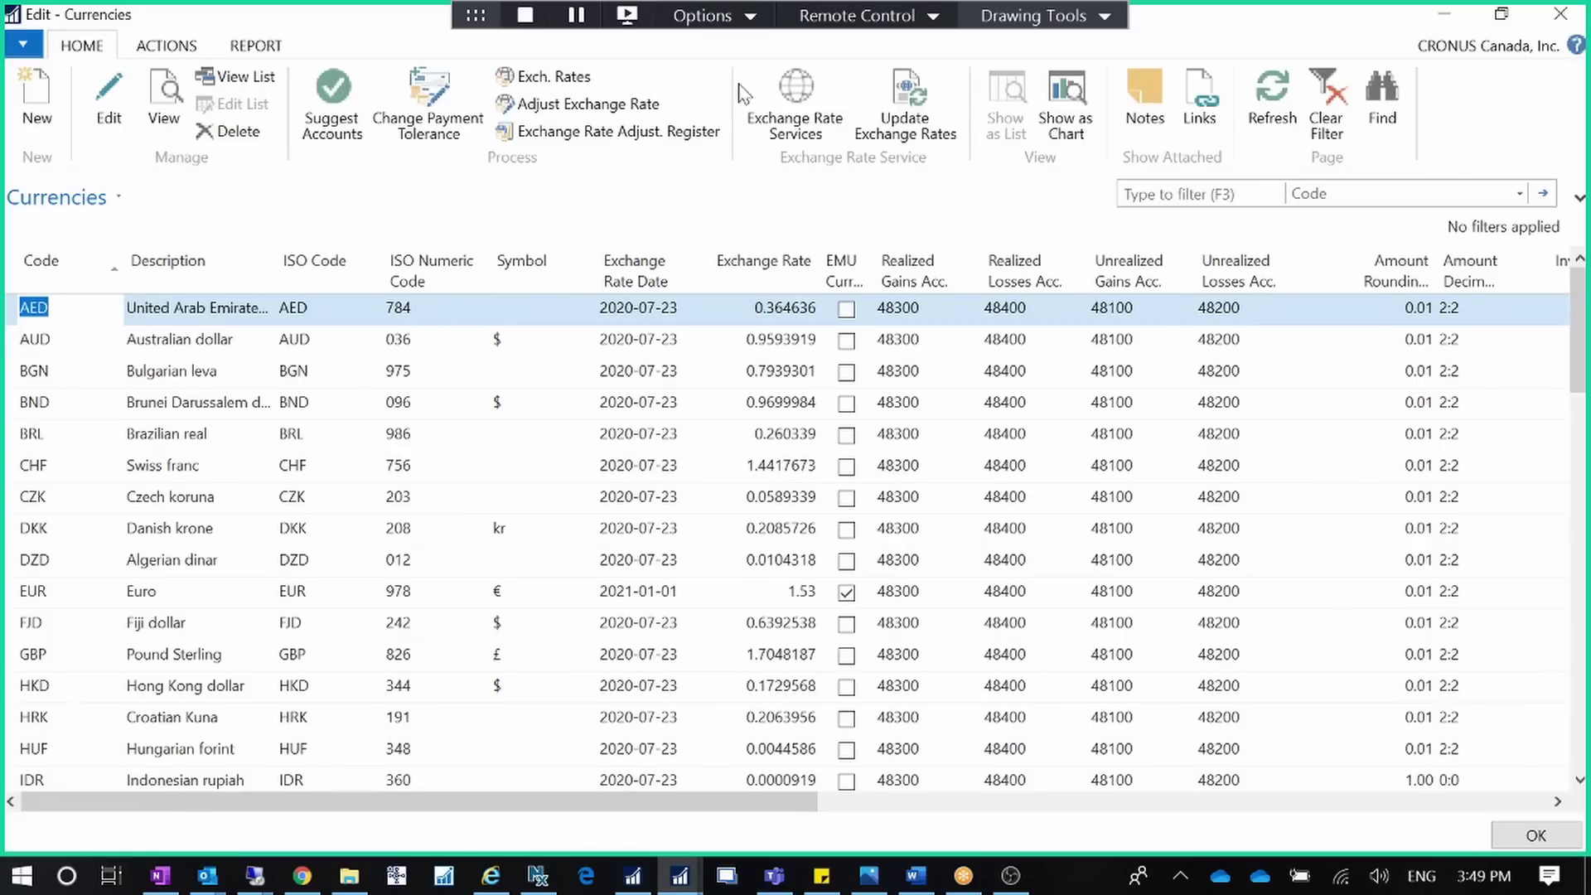
pyautogui.click(585, 104)
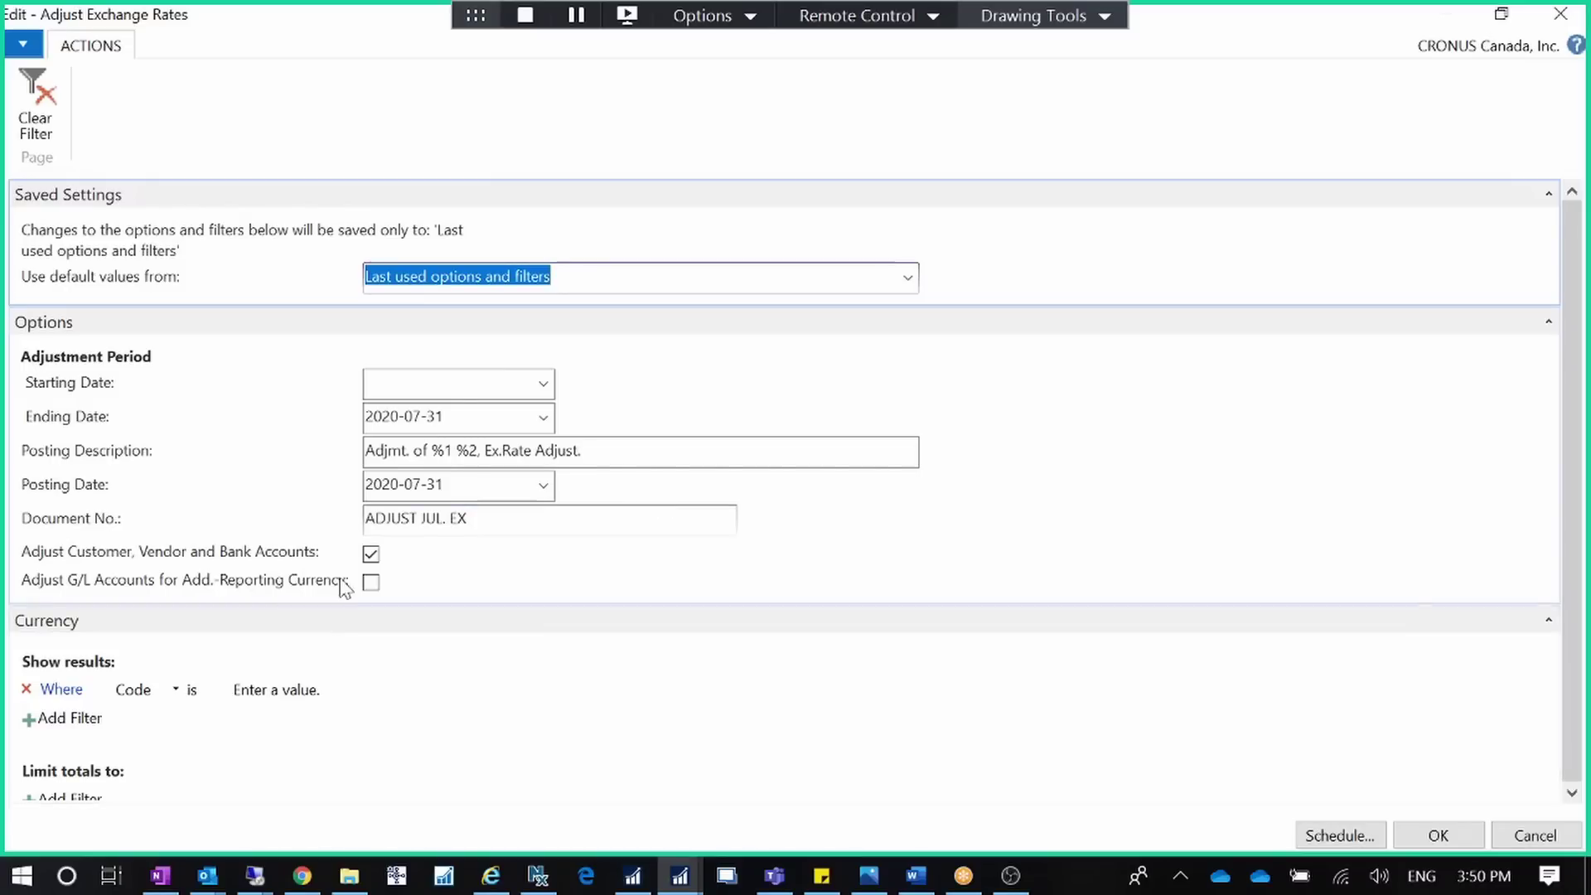
pyautogui.click(367, 584)
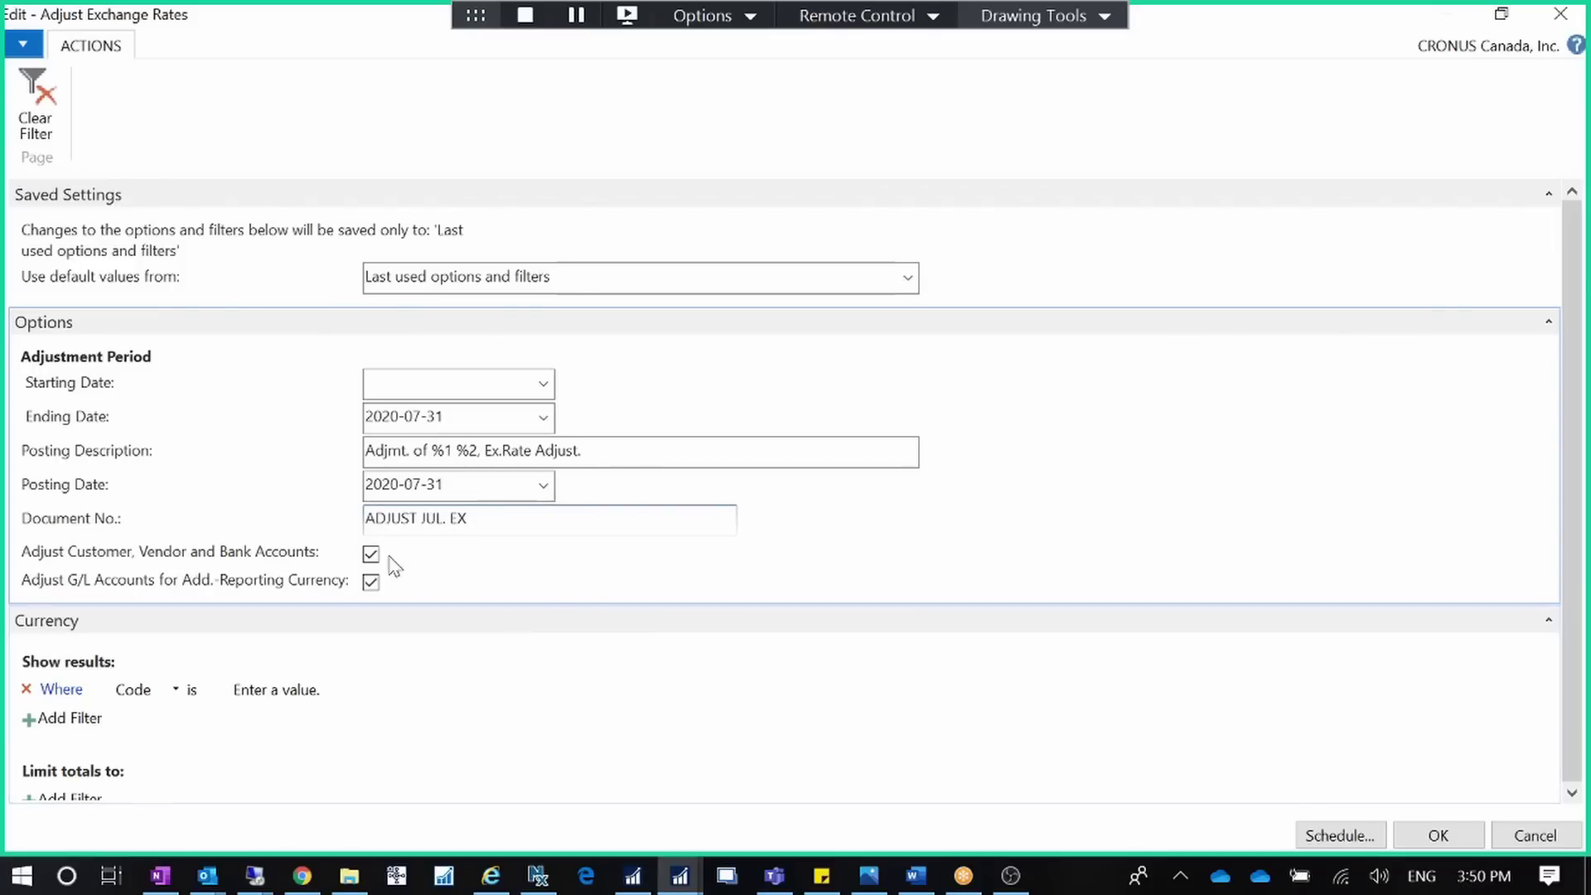
pyautogui.click(375, 584)
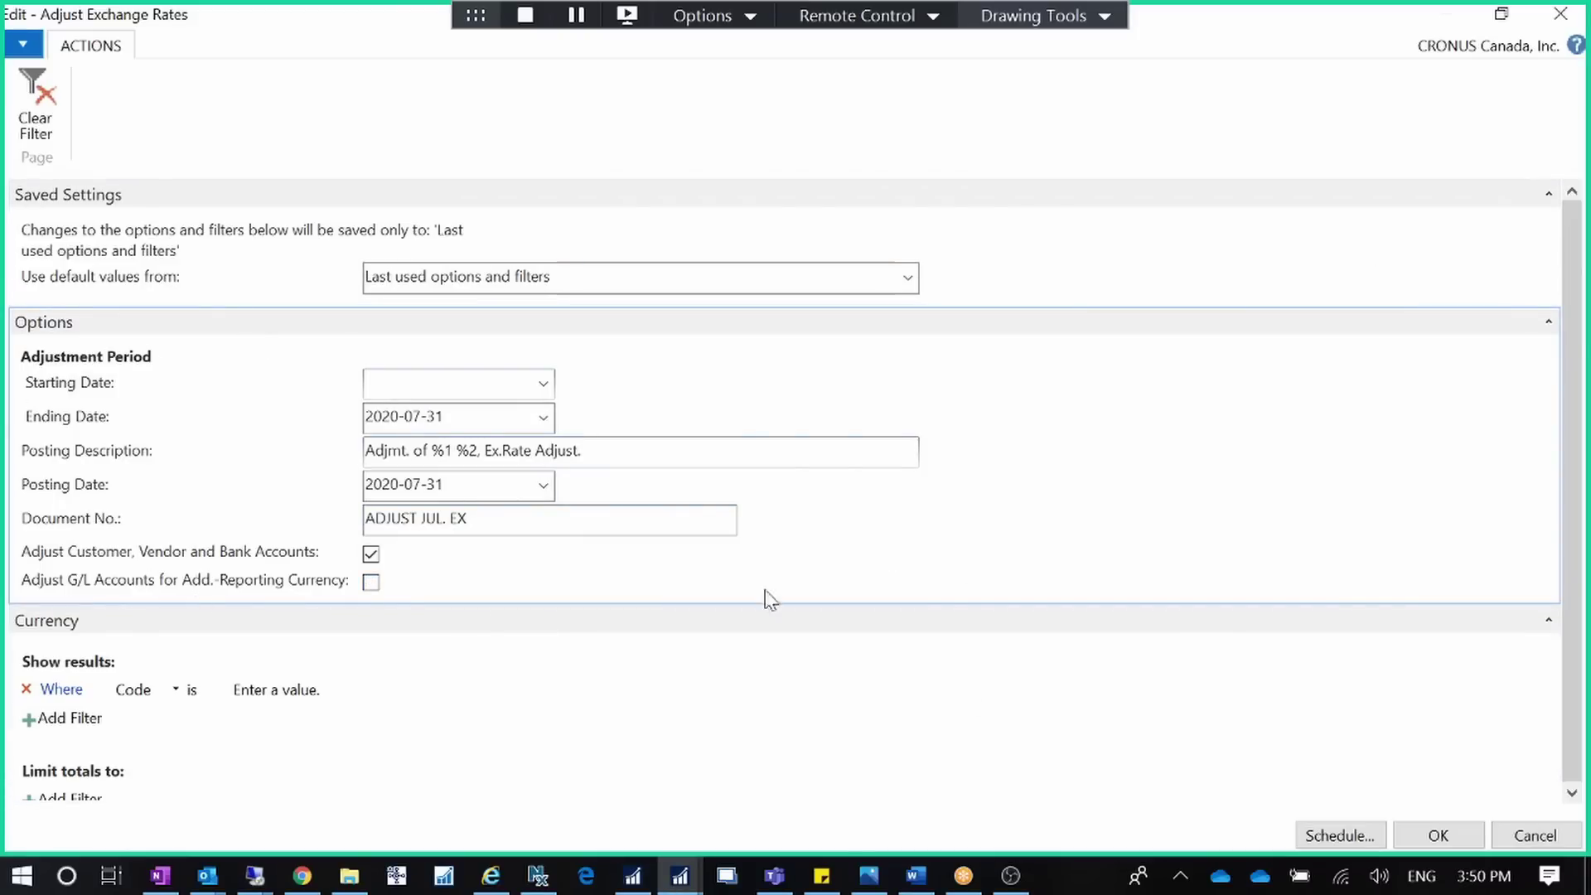
pyautogui.click(1534, 835)
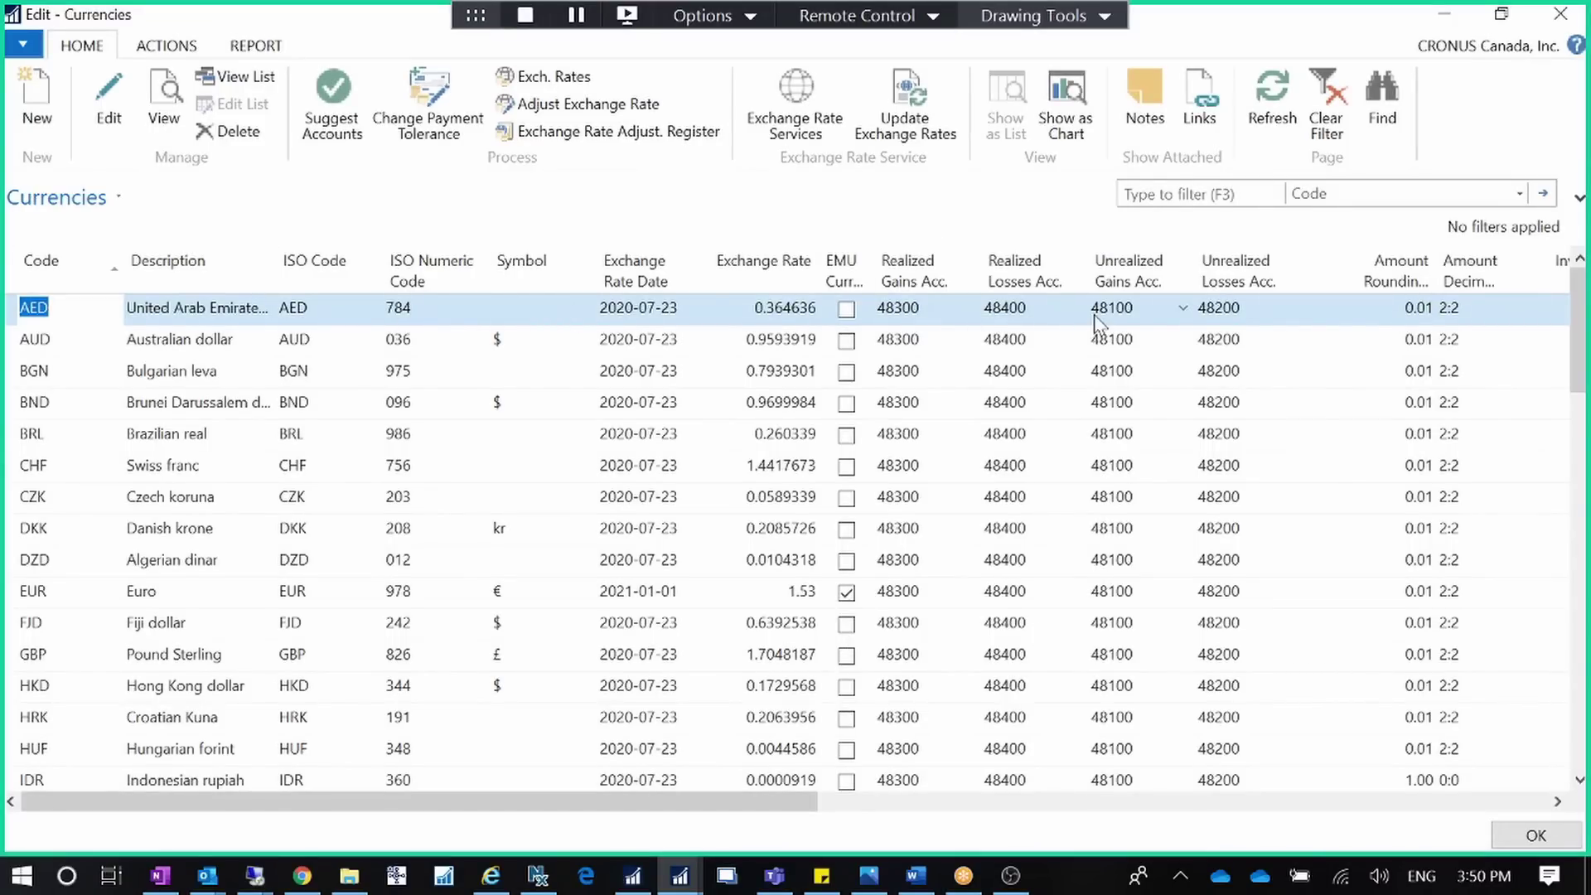
# Open the AED currency card and review its unrealized and realized gains account fields
pyautogui.click(109, 98)
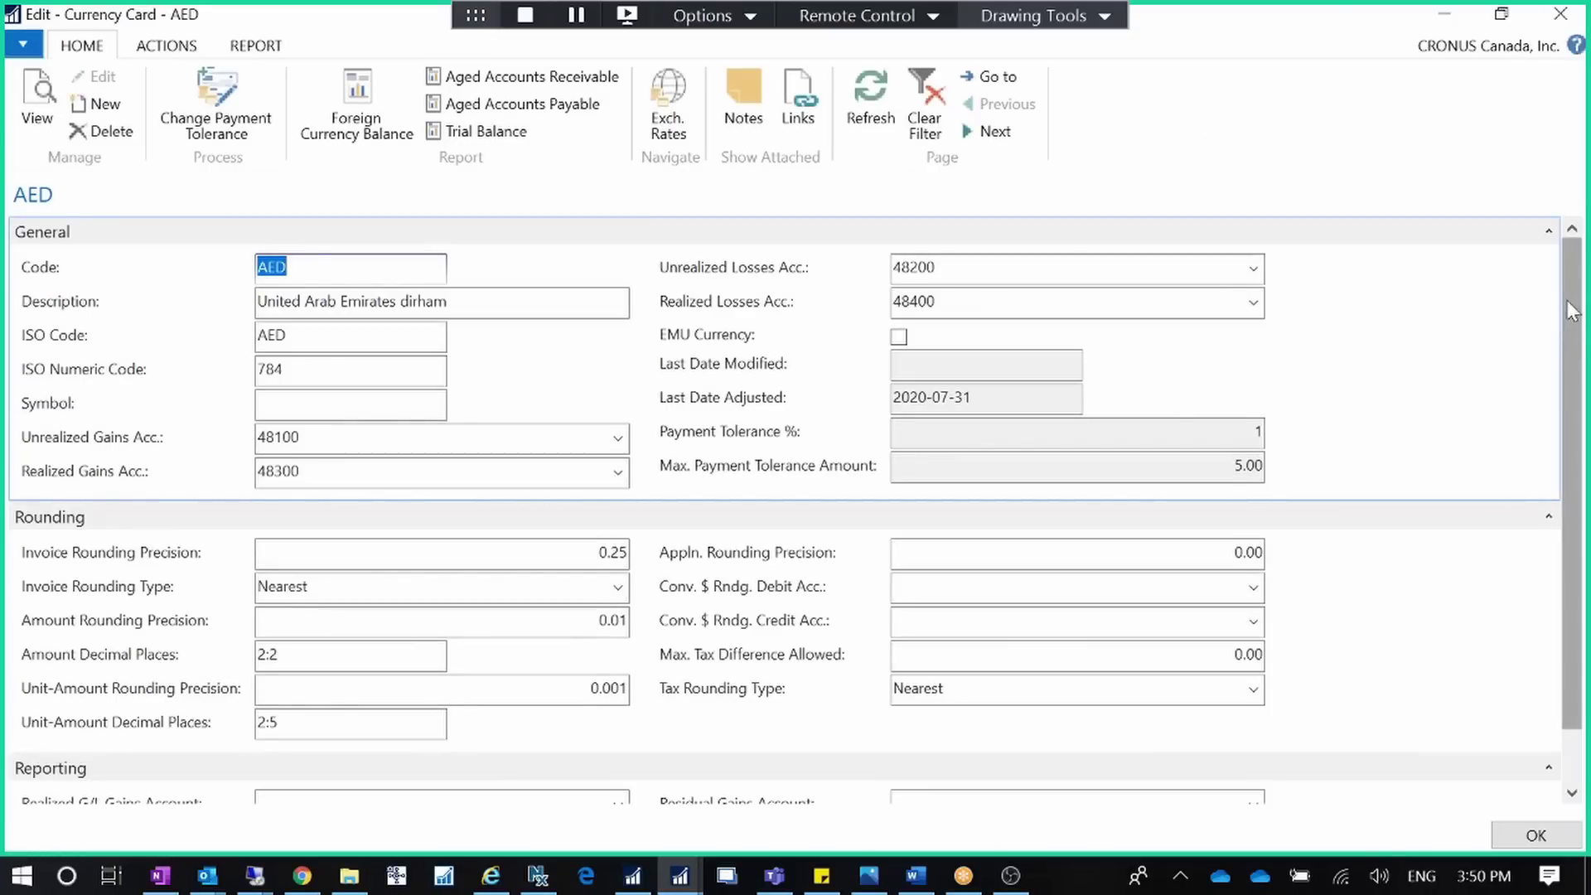
pyautogui.moveTo(1572, 311)
pyautogui.mouseDown()
pyautogui.moveTo(1582, 423)
pyautogui.moveTo(1566, 319)
pyautogui.mouseUp()
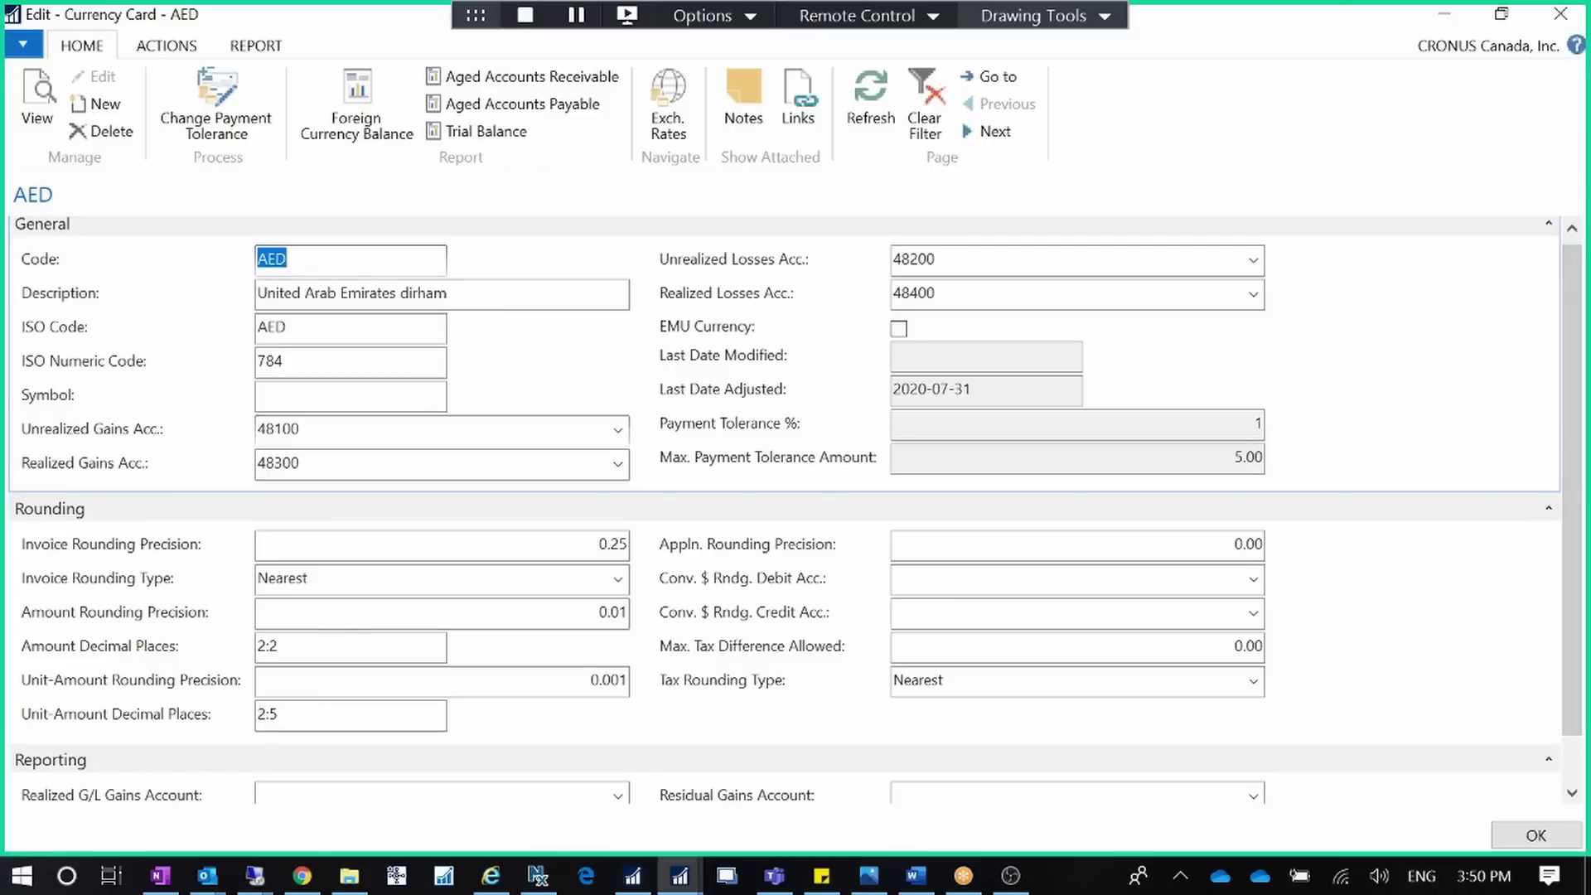
pyautogui.click(431, 430)
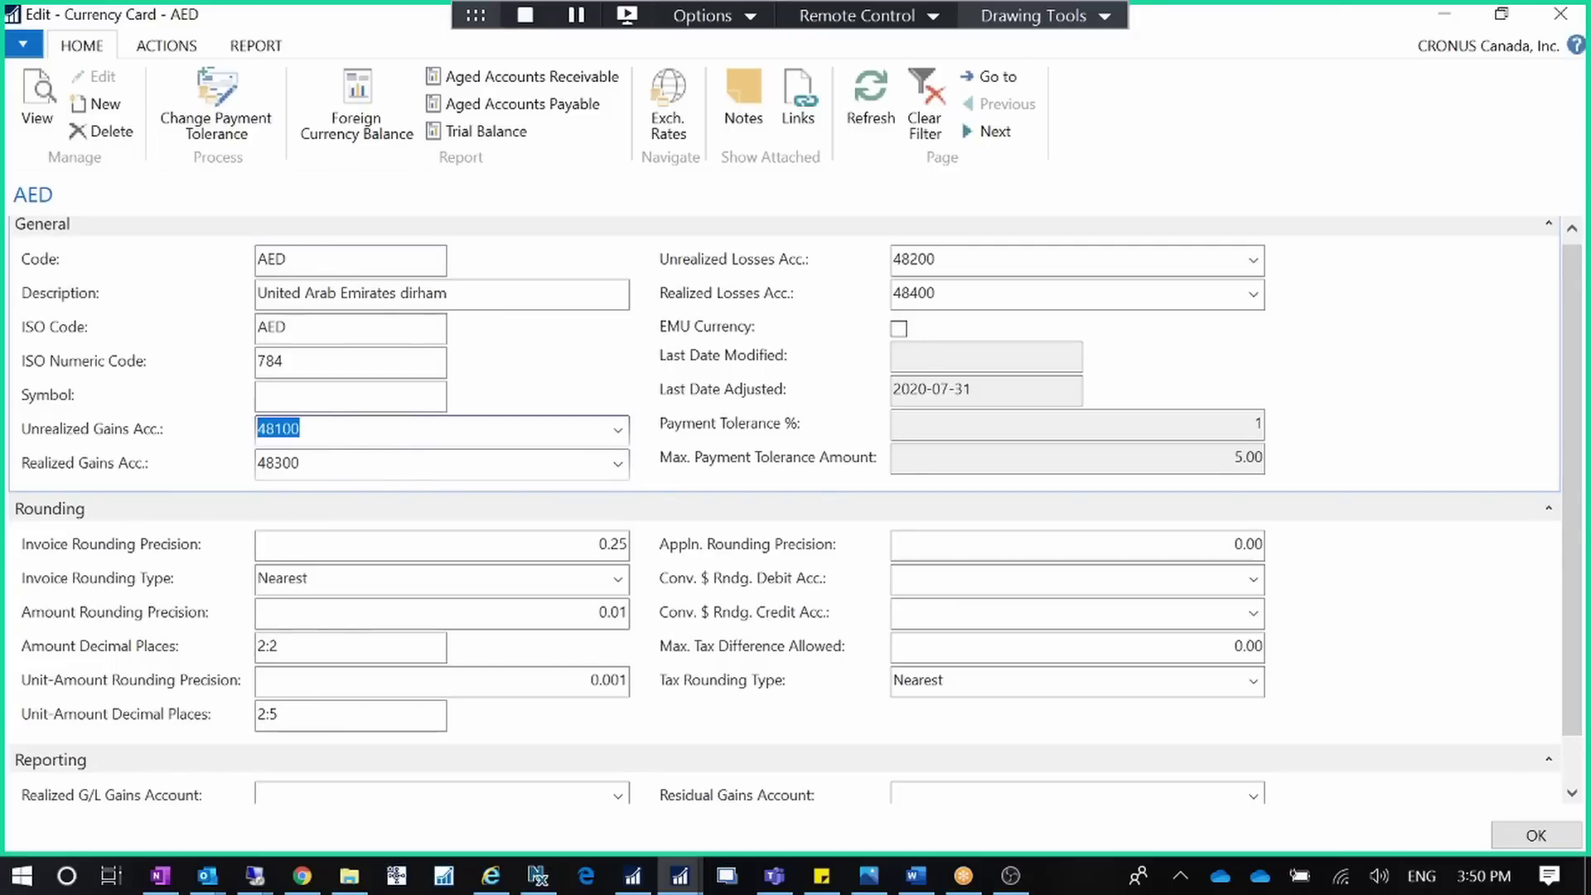
pyautogui.click(326, 457)
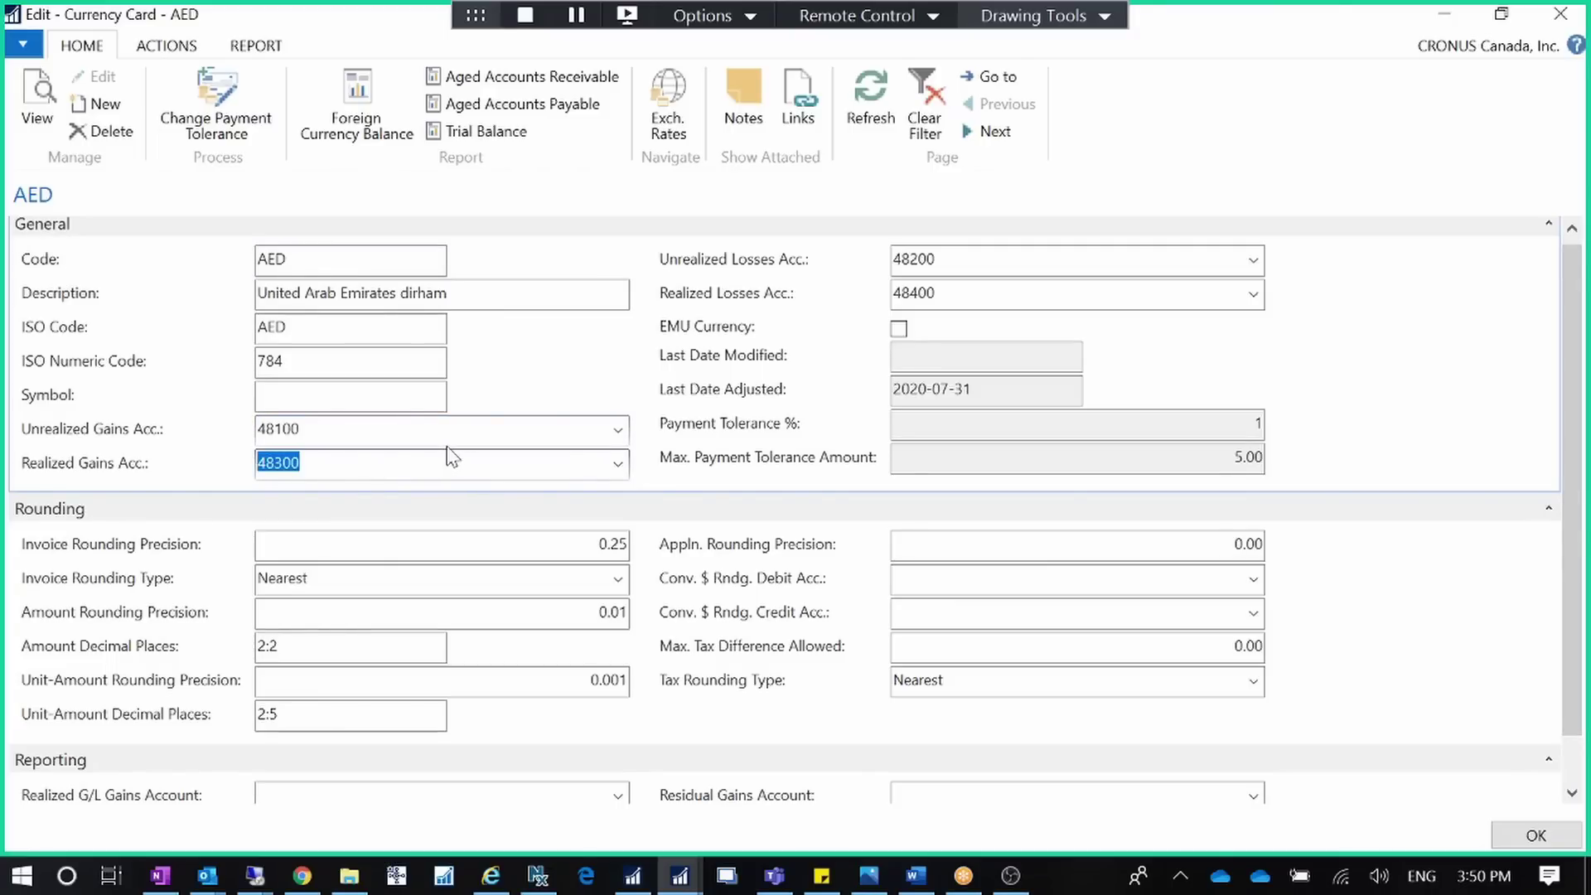
pyautogui.scroll(-1, 457, 460)
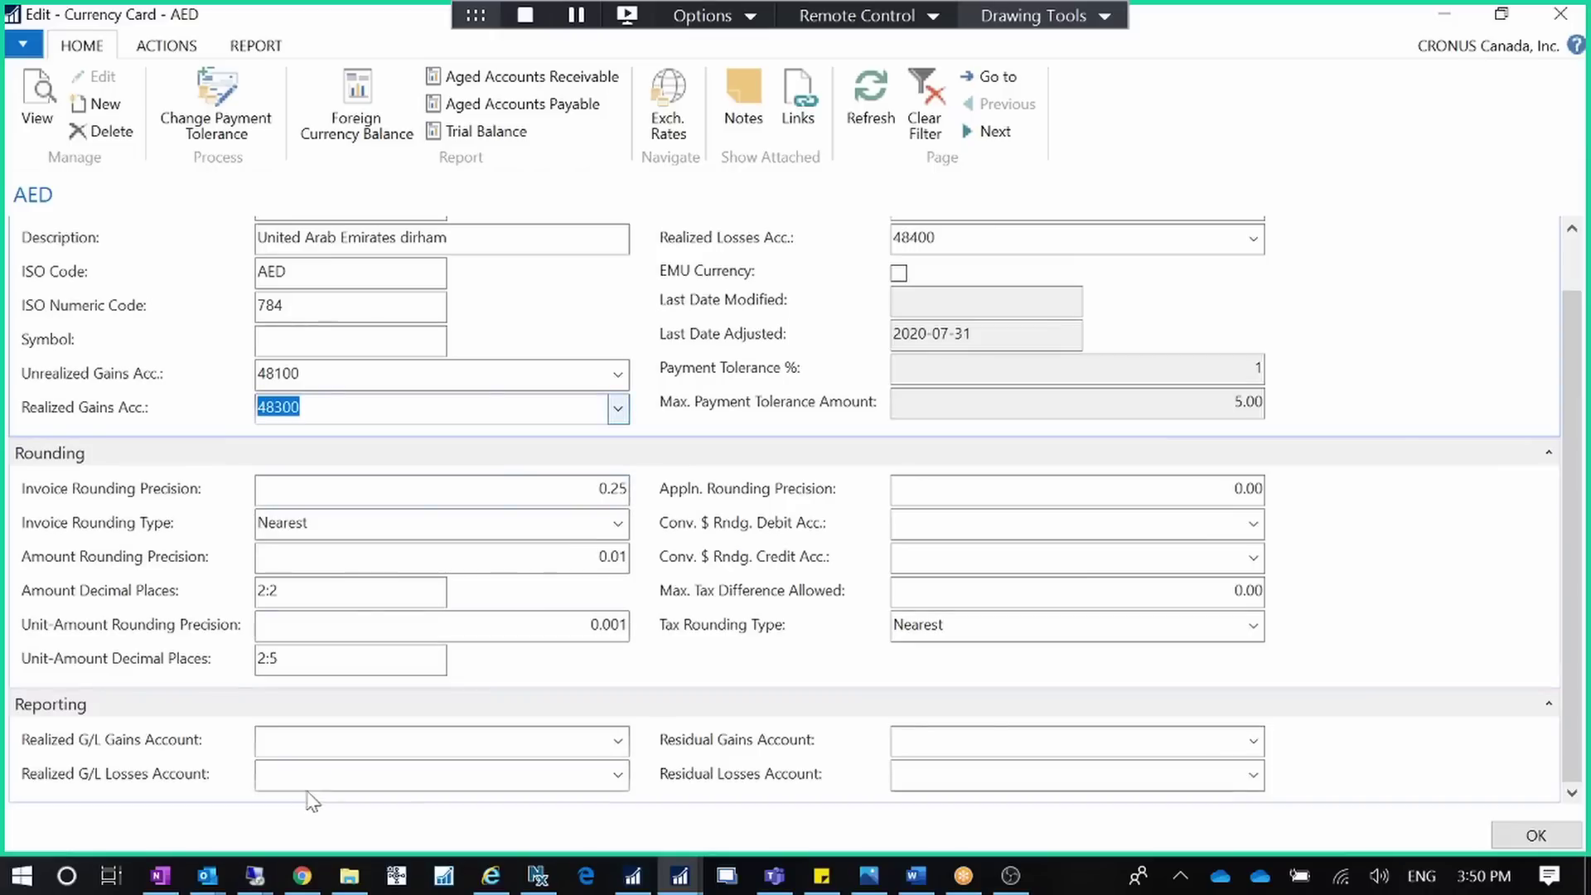
# Examine the realized G/L and residual gains and losses account fields under Reporting on the AED card, and close the card
pyautogui.click(332, 740)
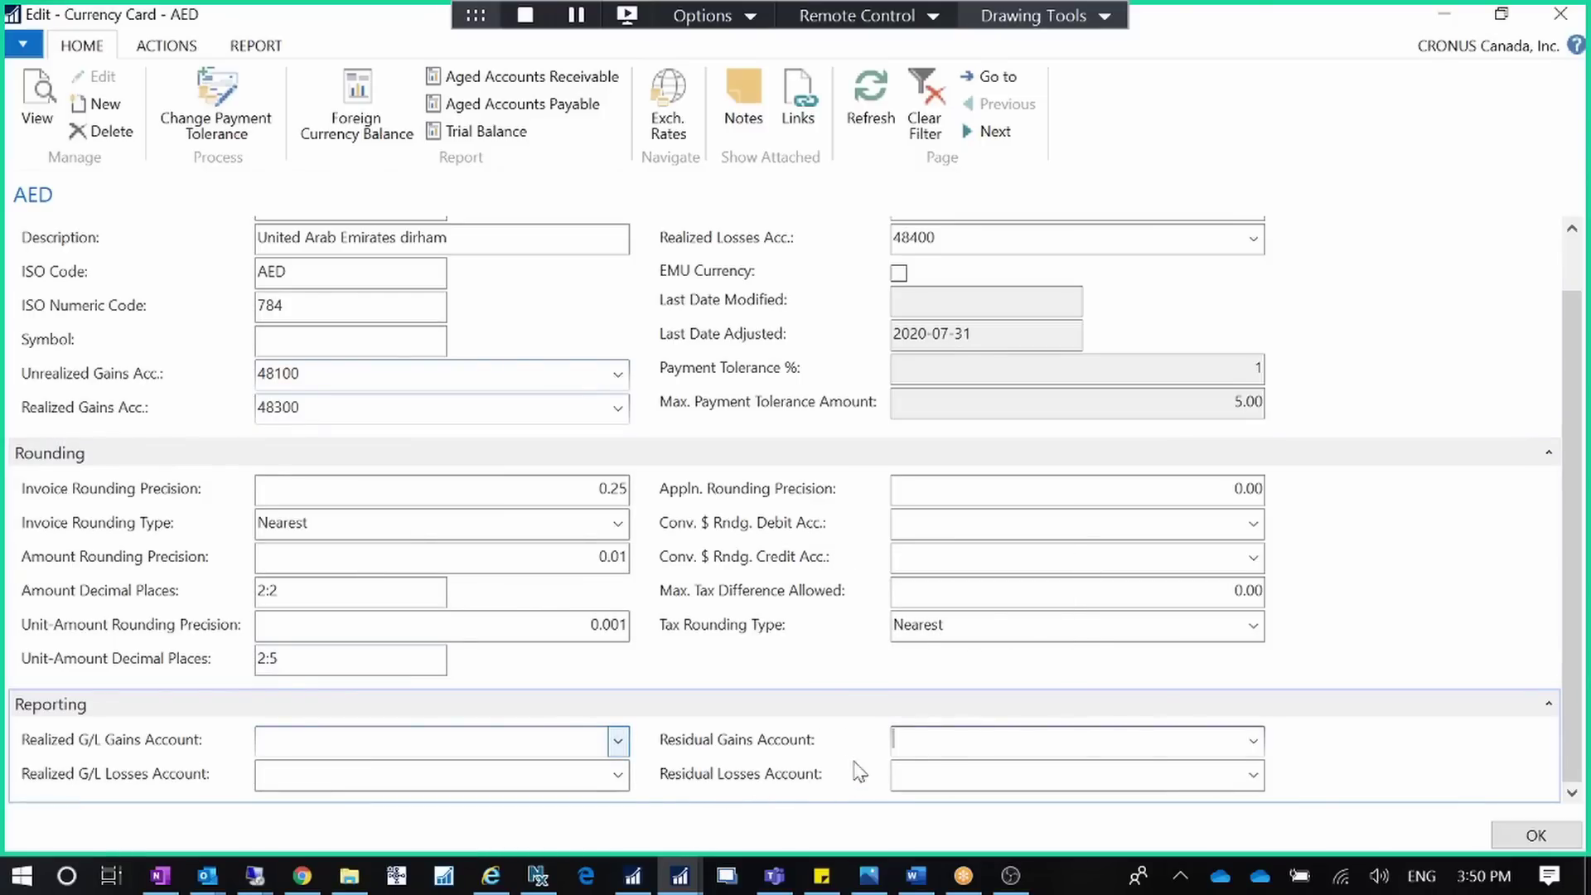
pyautogui.click(932, 777)
pyautogui.click(921, 741)
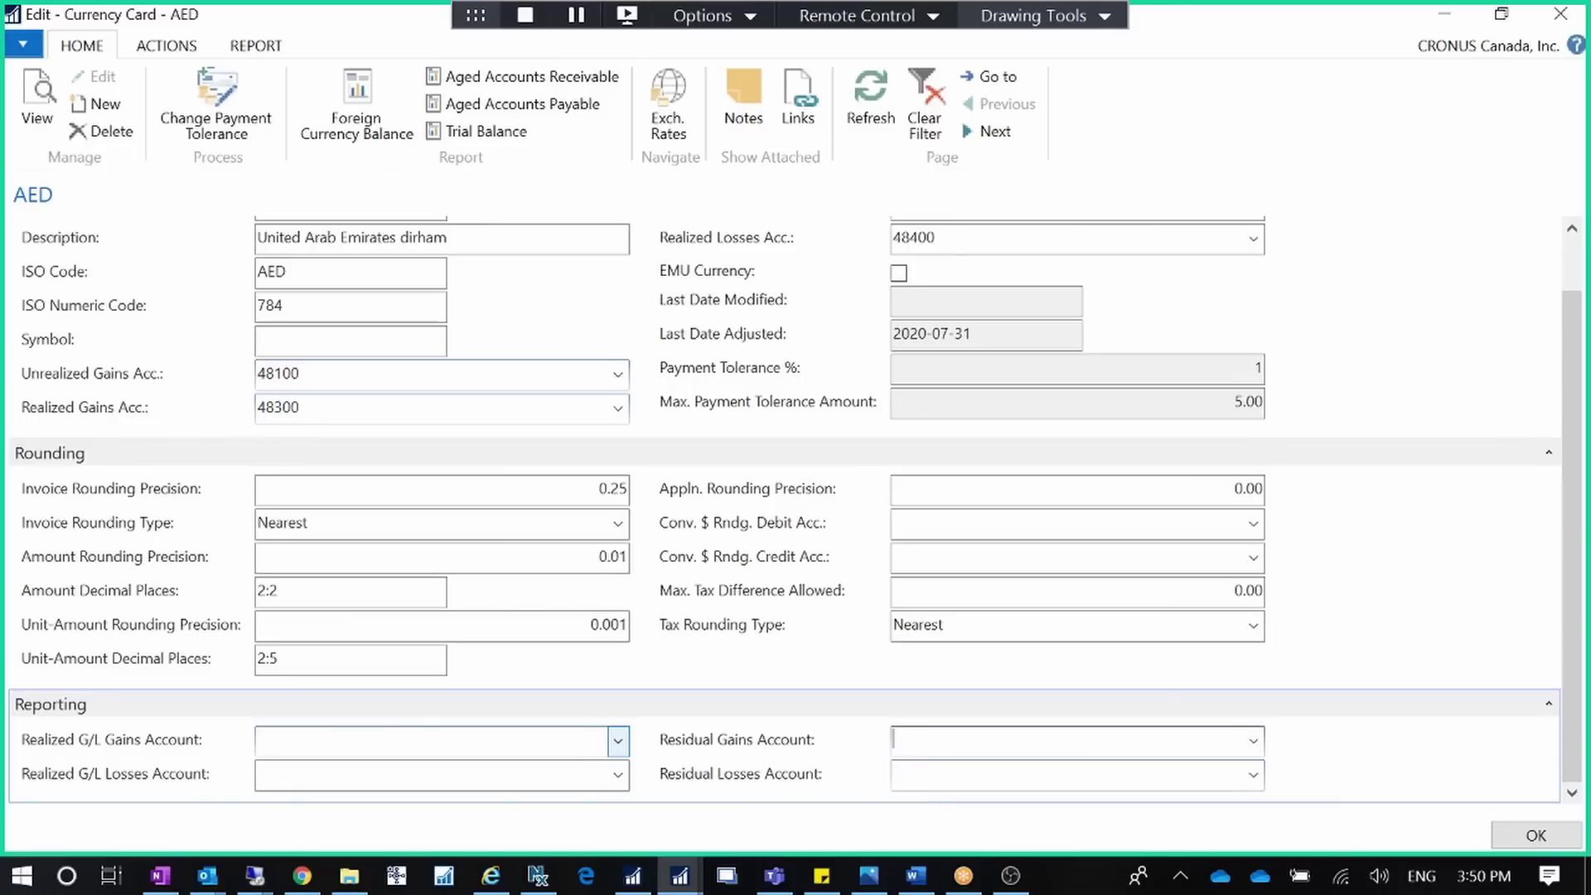
pyautogui.click(921, 774)
pyautogui.click(921, 741)
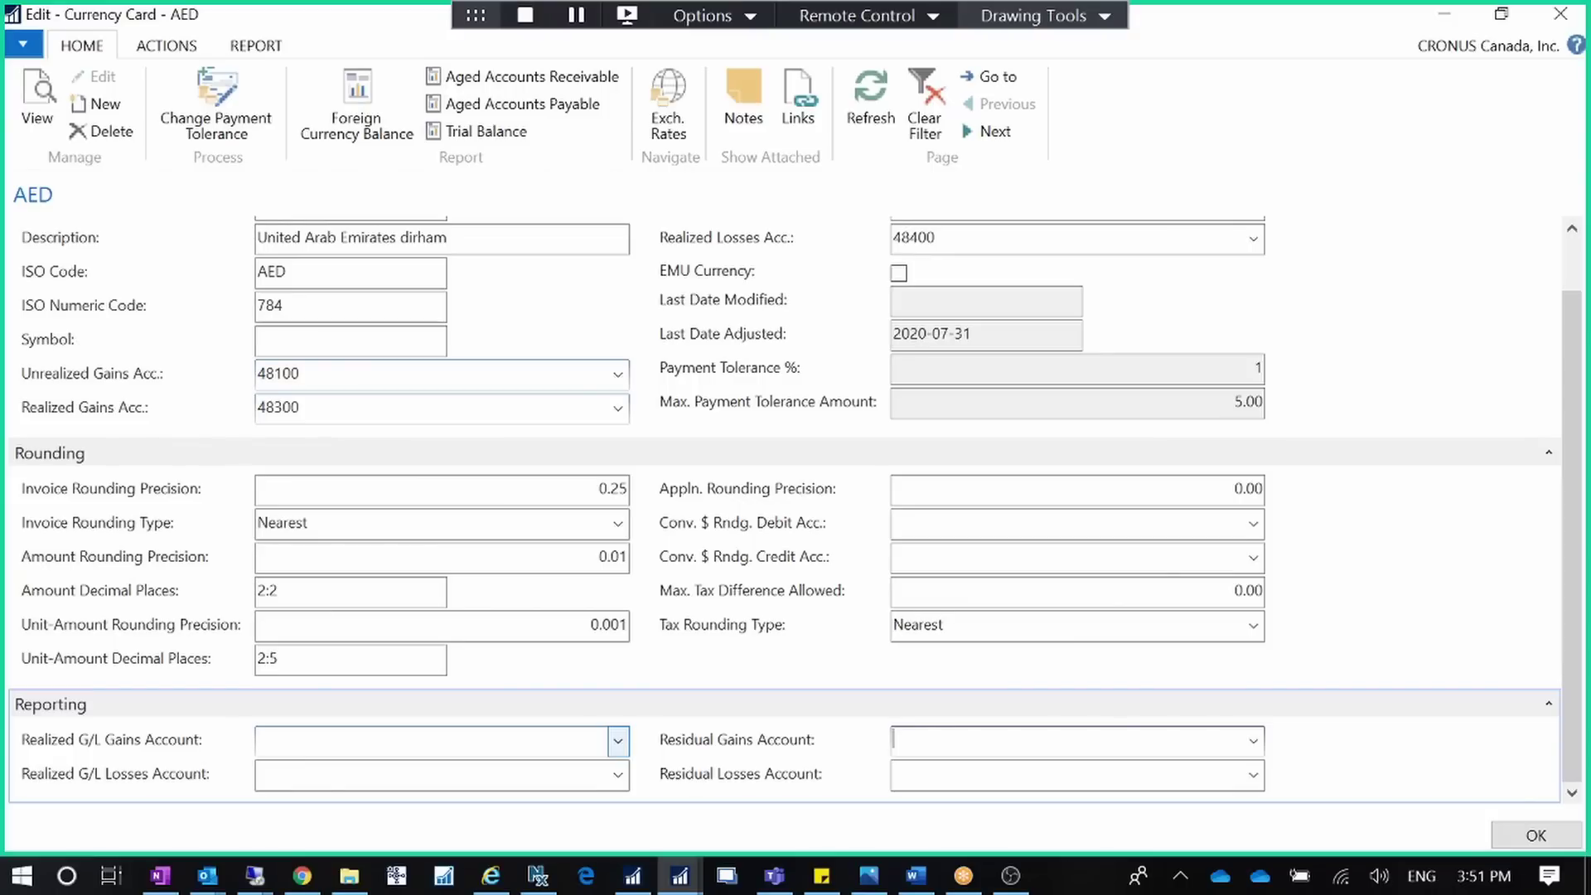
pyautogui.moveTo(675, 746)
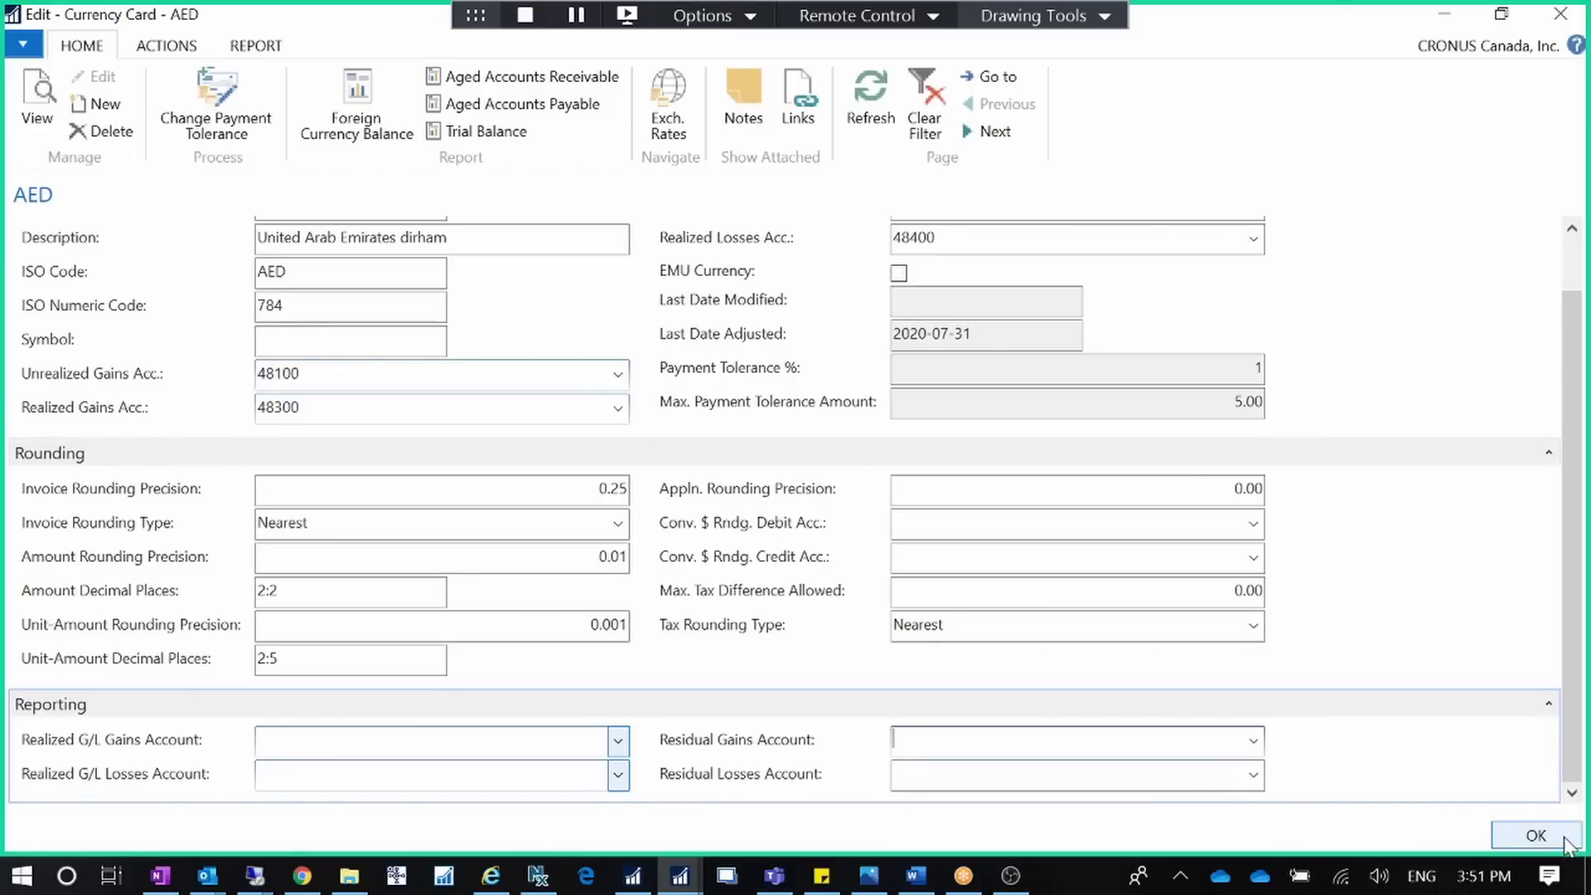
pyautogui.click(1535, 834)
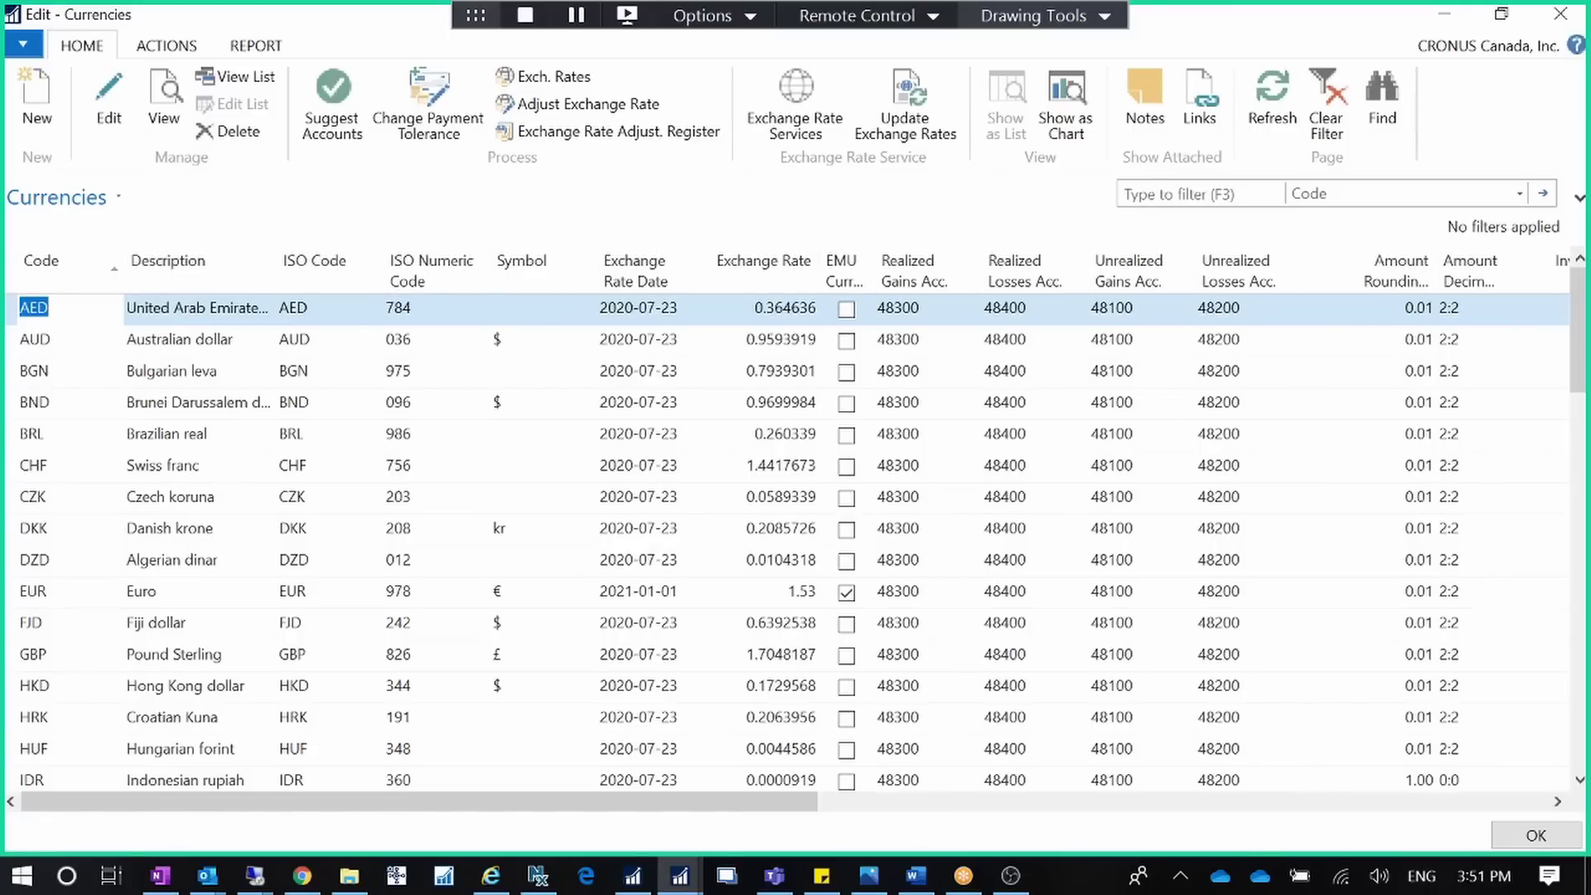
# Close the Currencies list and return to the Chart of Accounts
pyautogui.hotkey('alt', 'Tab')
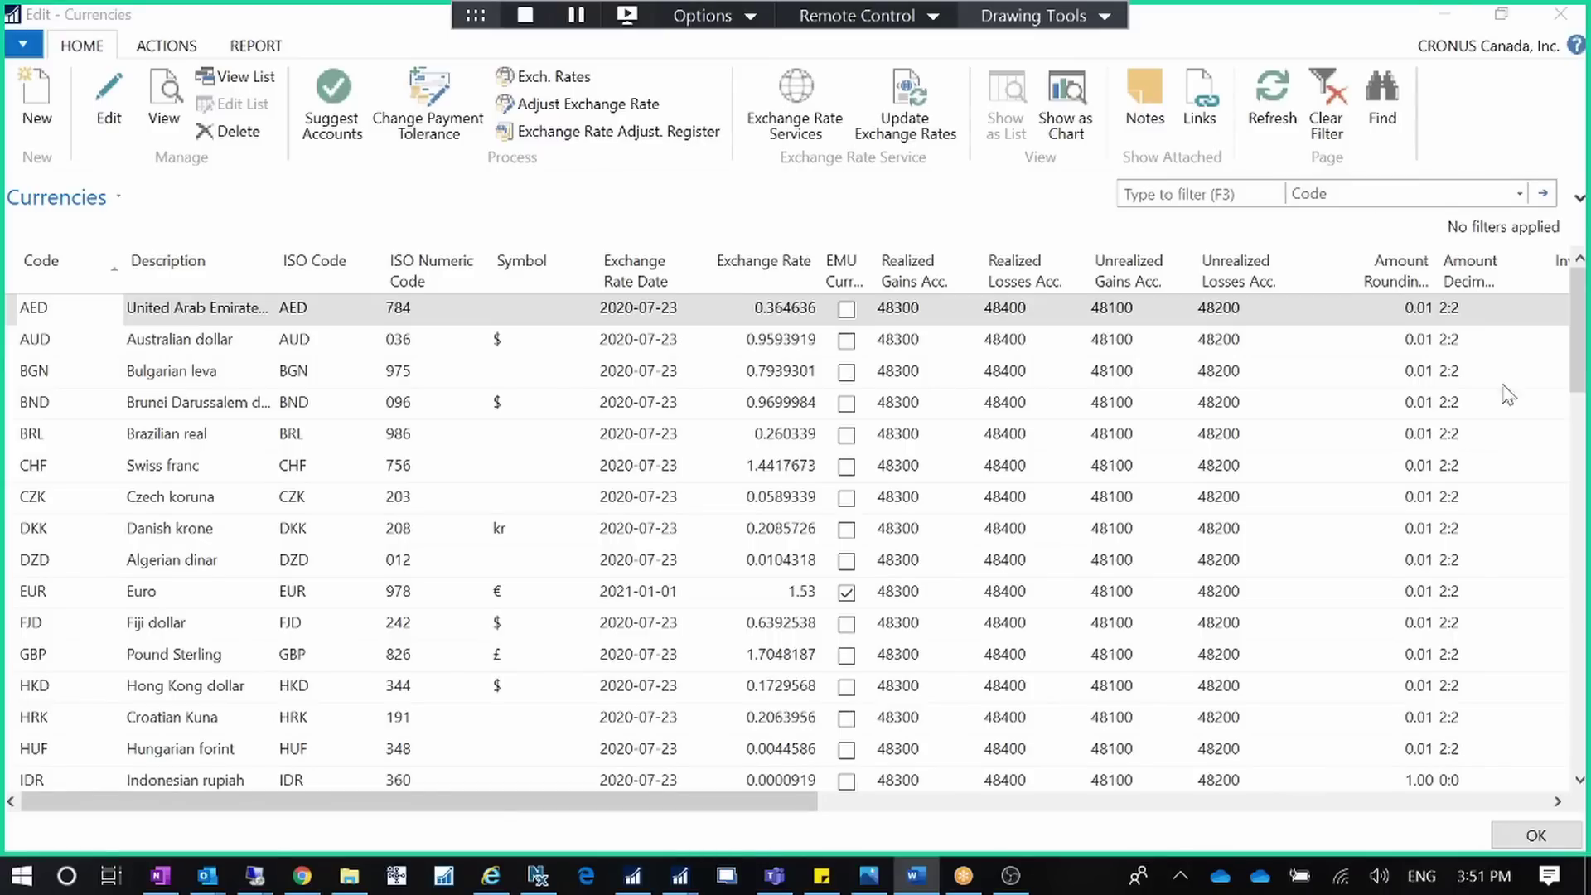
pyautogui.click(1556, 25)
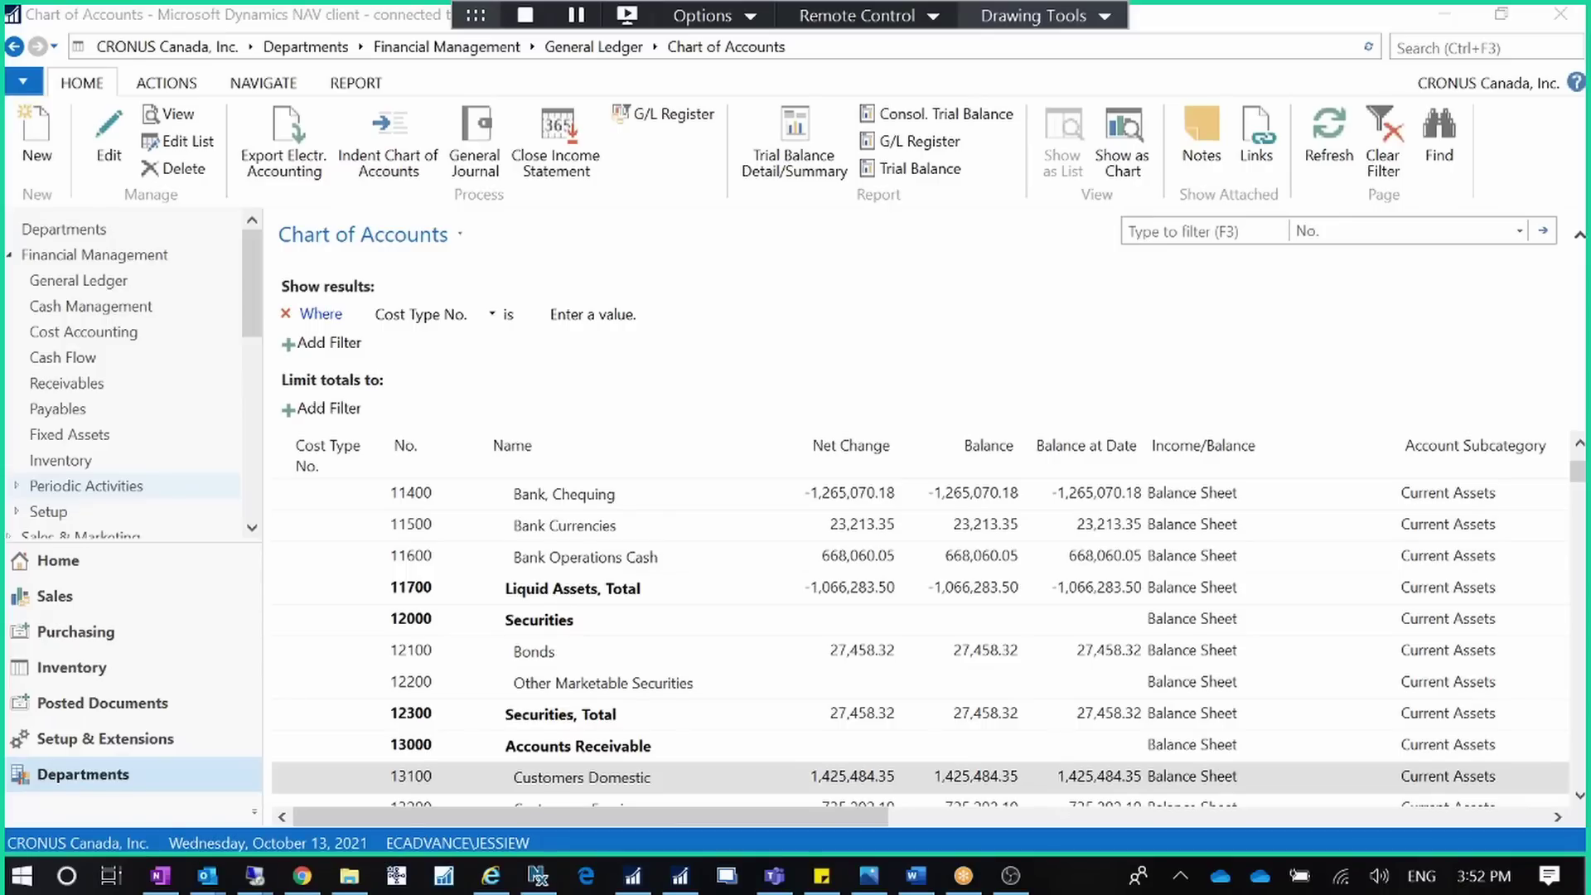
pyautogui.press('F5')
pyautogui.click(1416, 48)
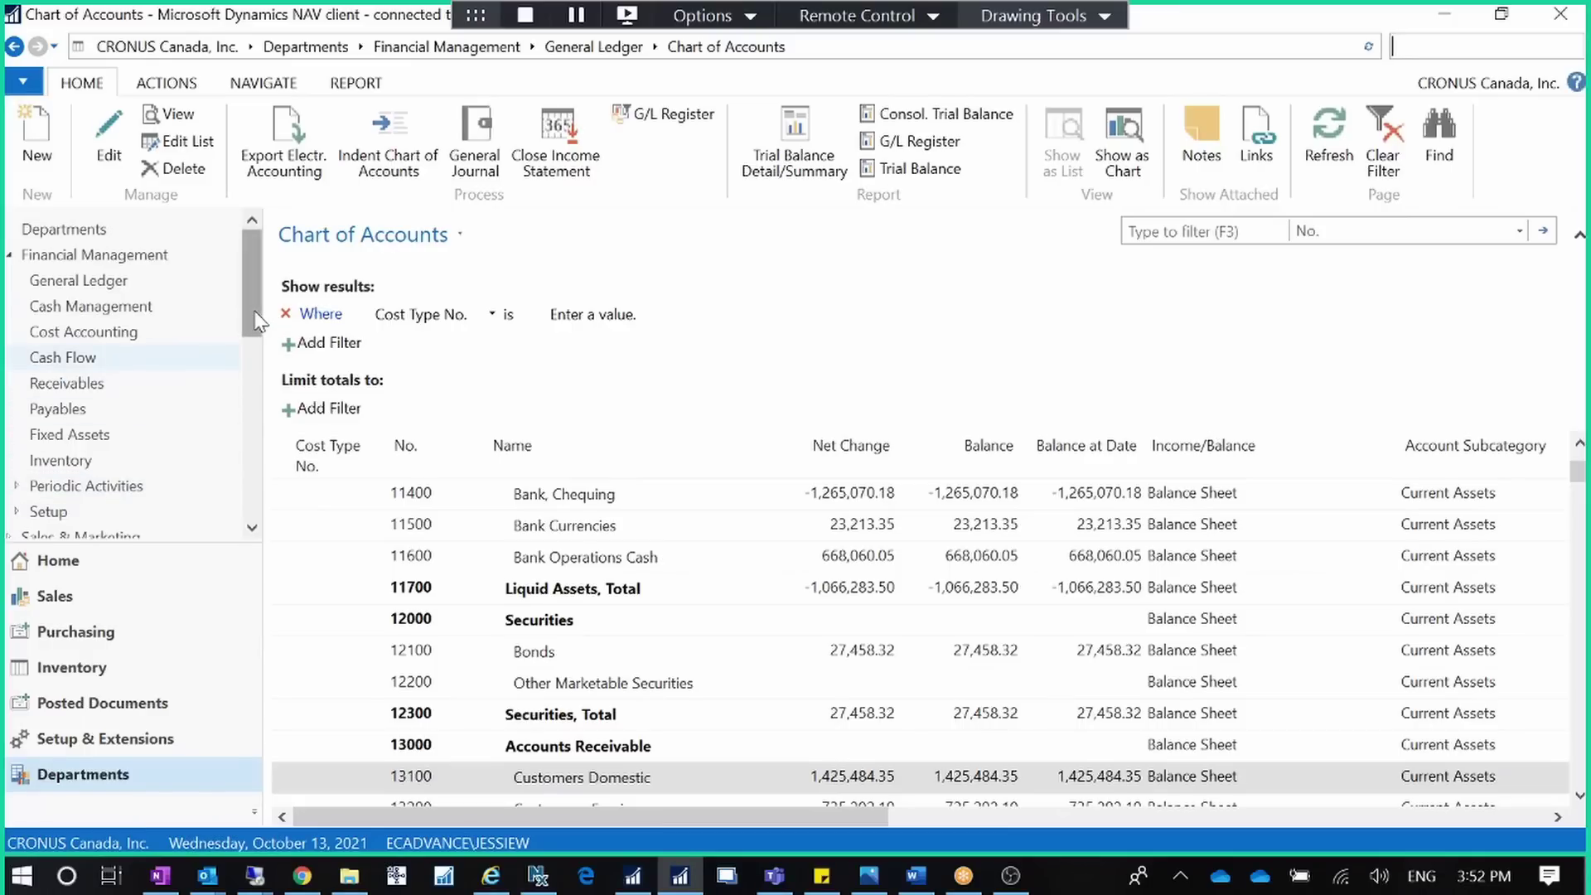
# Open the Customers list from Home and open the customer card of The Cannon Group PLC
pyautogui.click(100, 560)
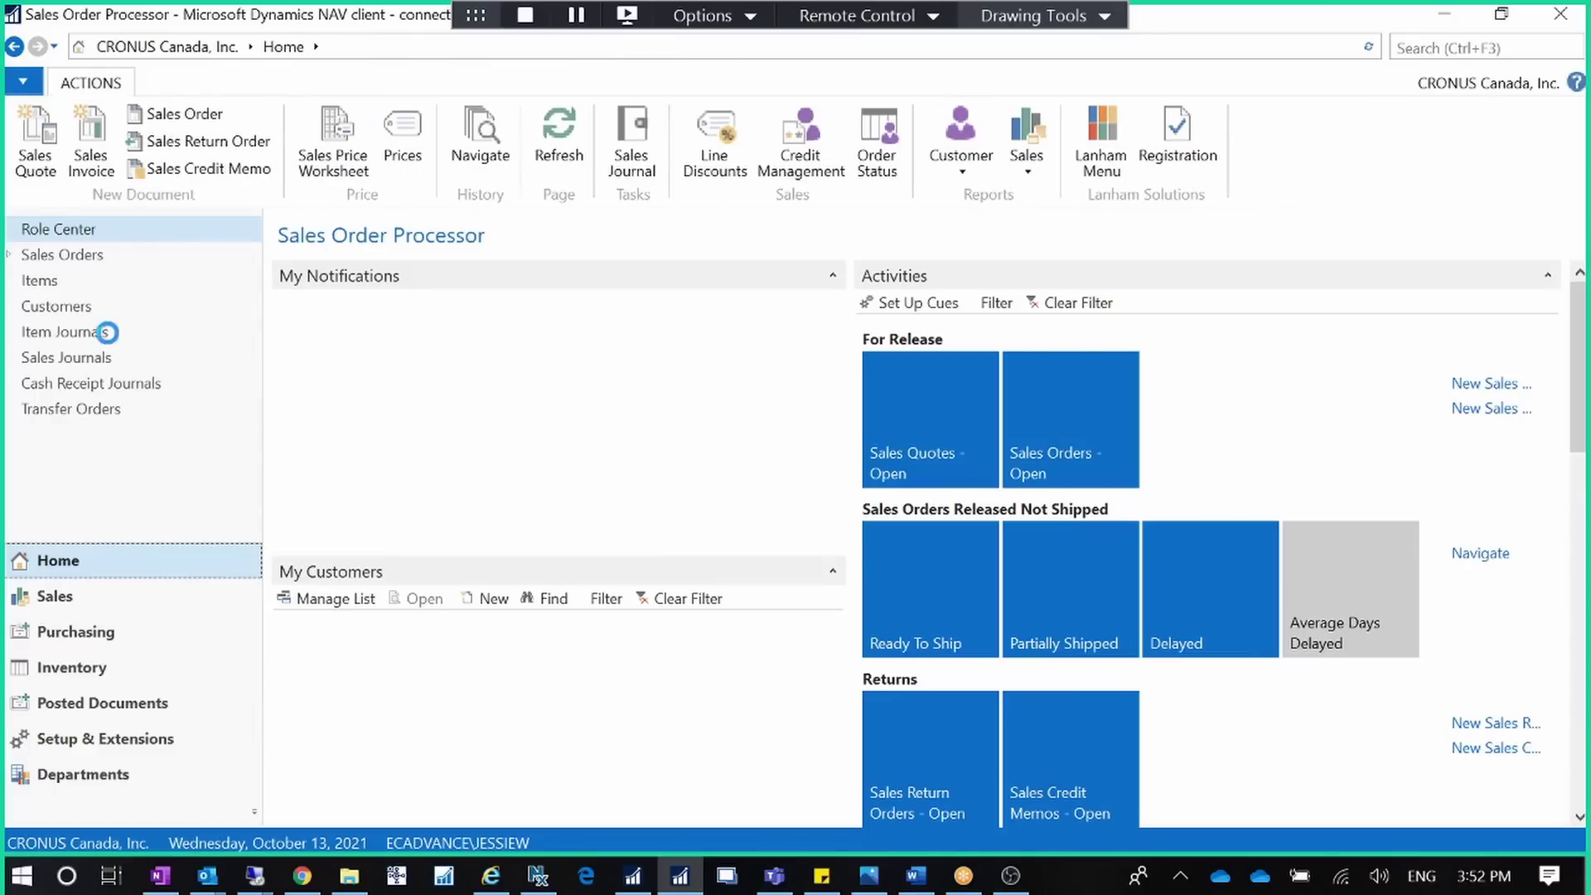
pyautogui.click(252, 313)
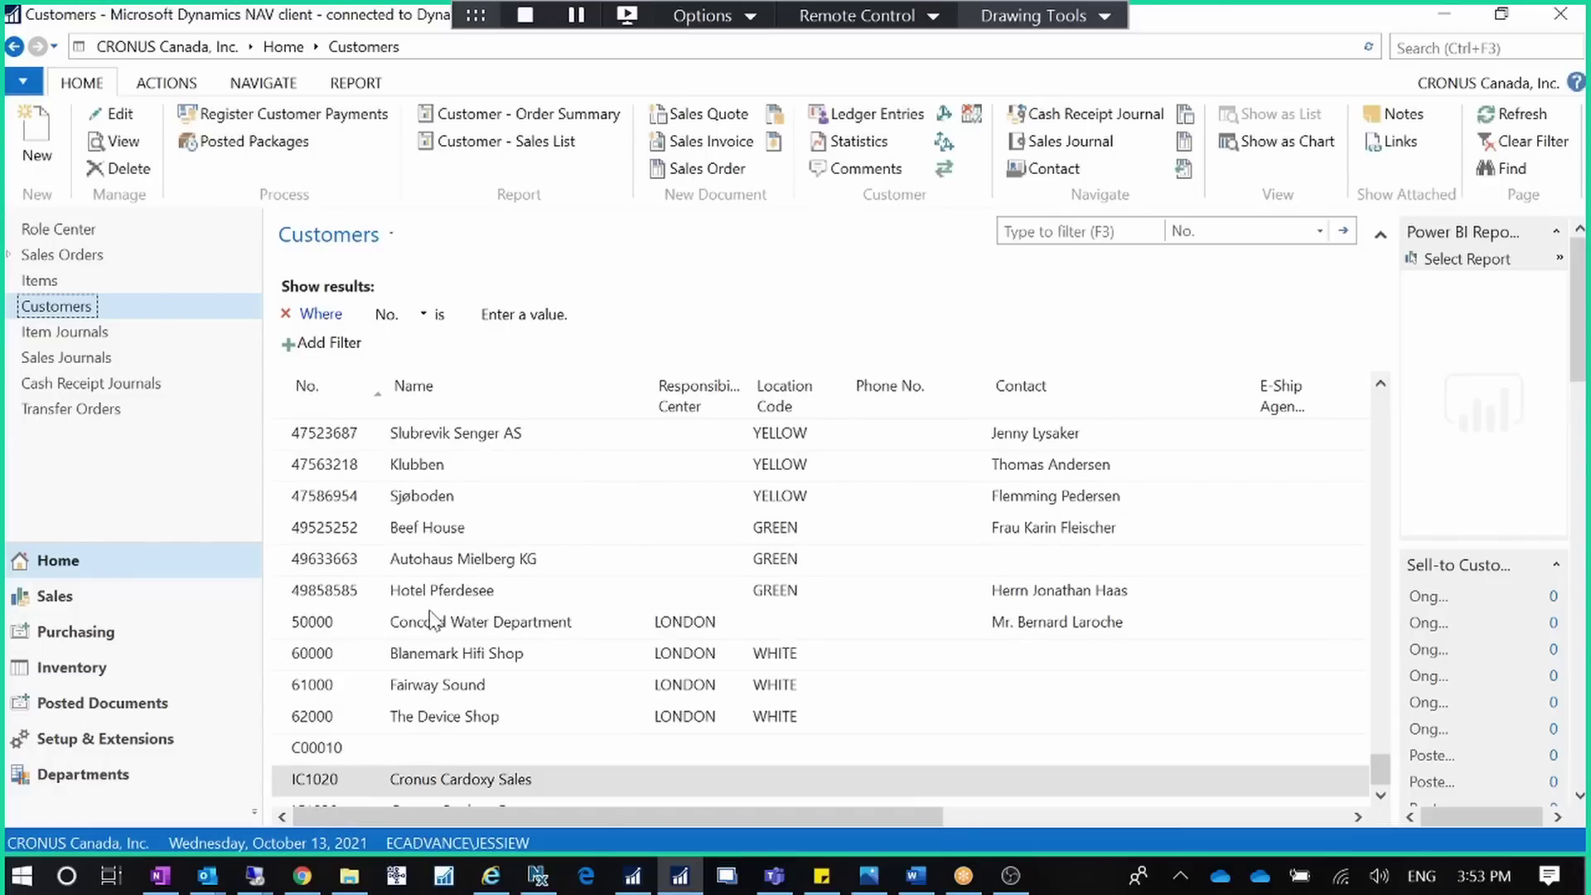
pyautogui.scroll(5, 458, 635)
pyautogui.scroll(5, 459, 636)
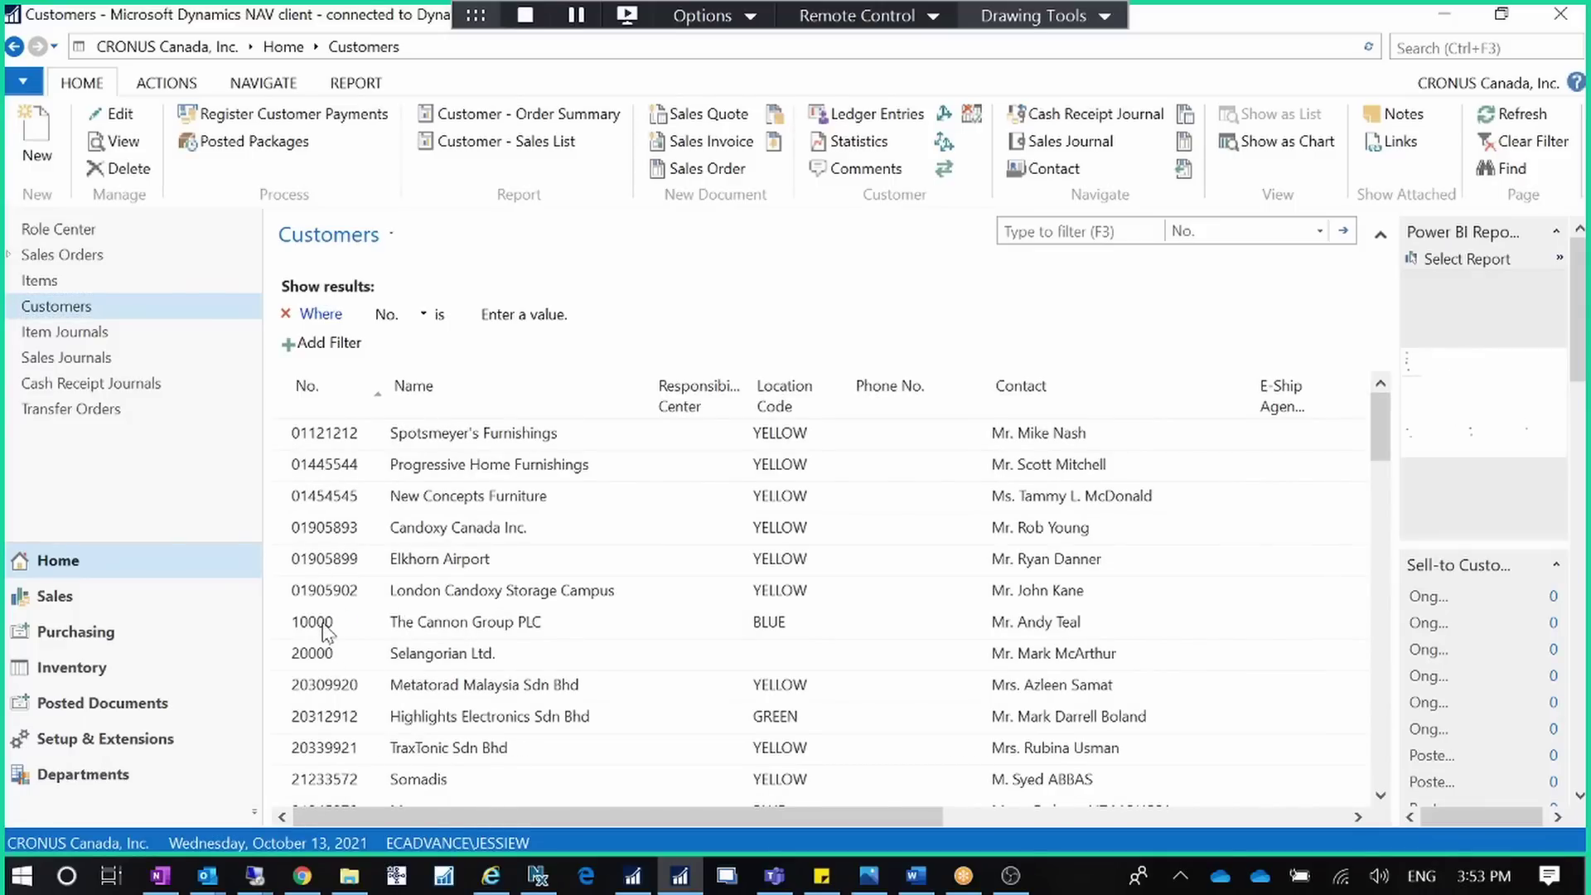
pyautogui.doubleClick(325, 631)
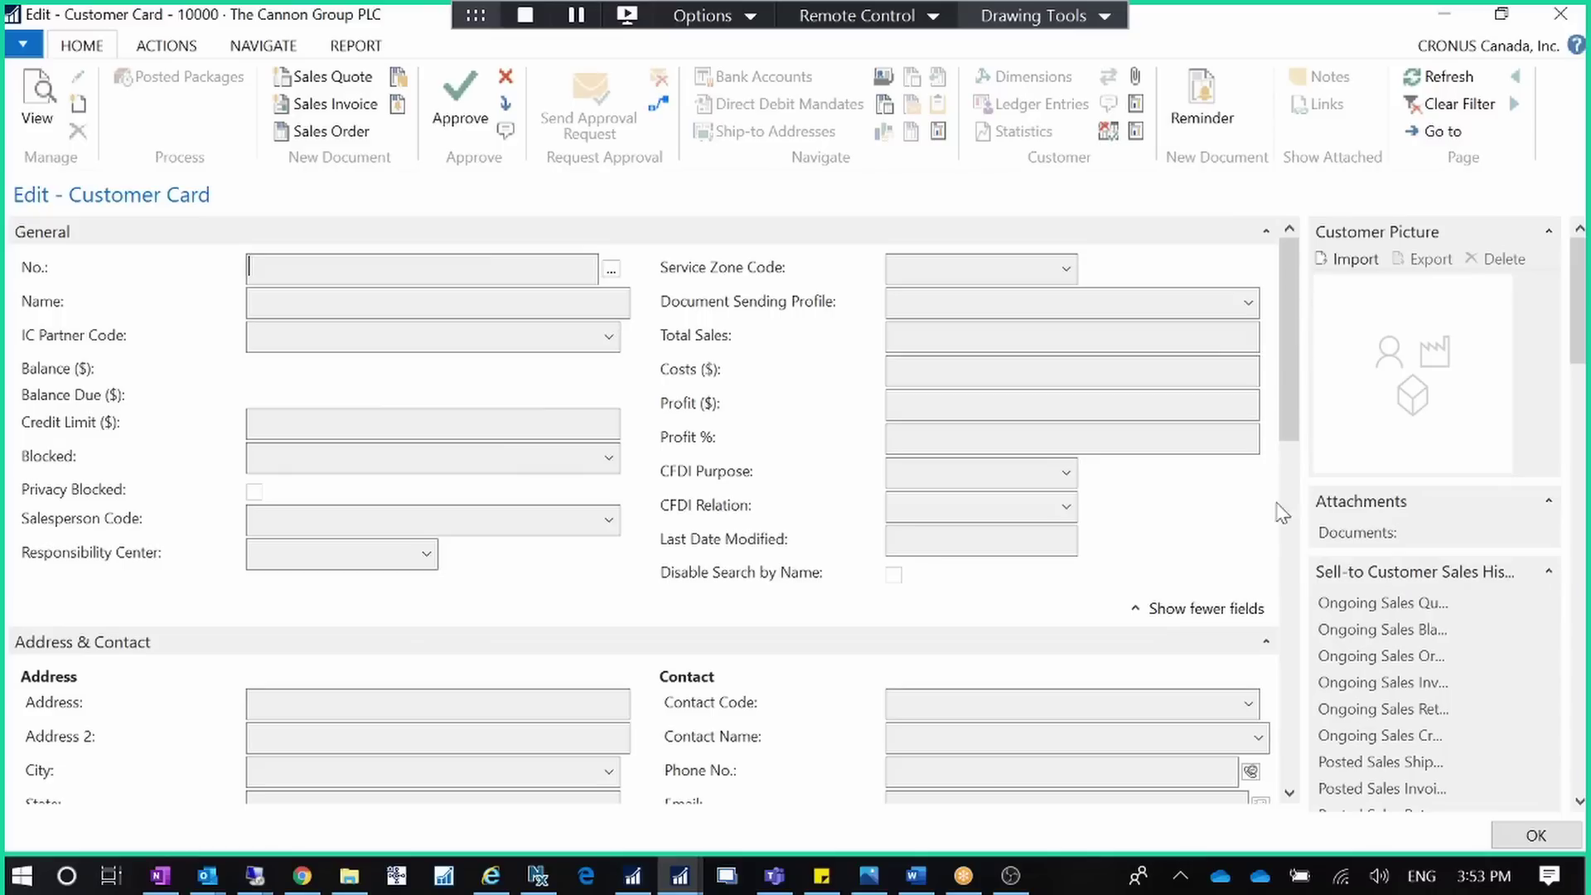
# Check the Currency Code field in the customer card's Invoicing section and close the card
pyautogui.moveTo(1281, 637); pyautogui.dragTo(1280, 650)
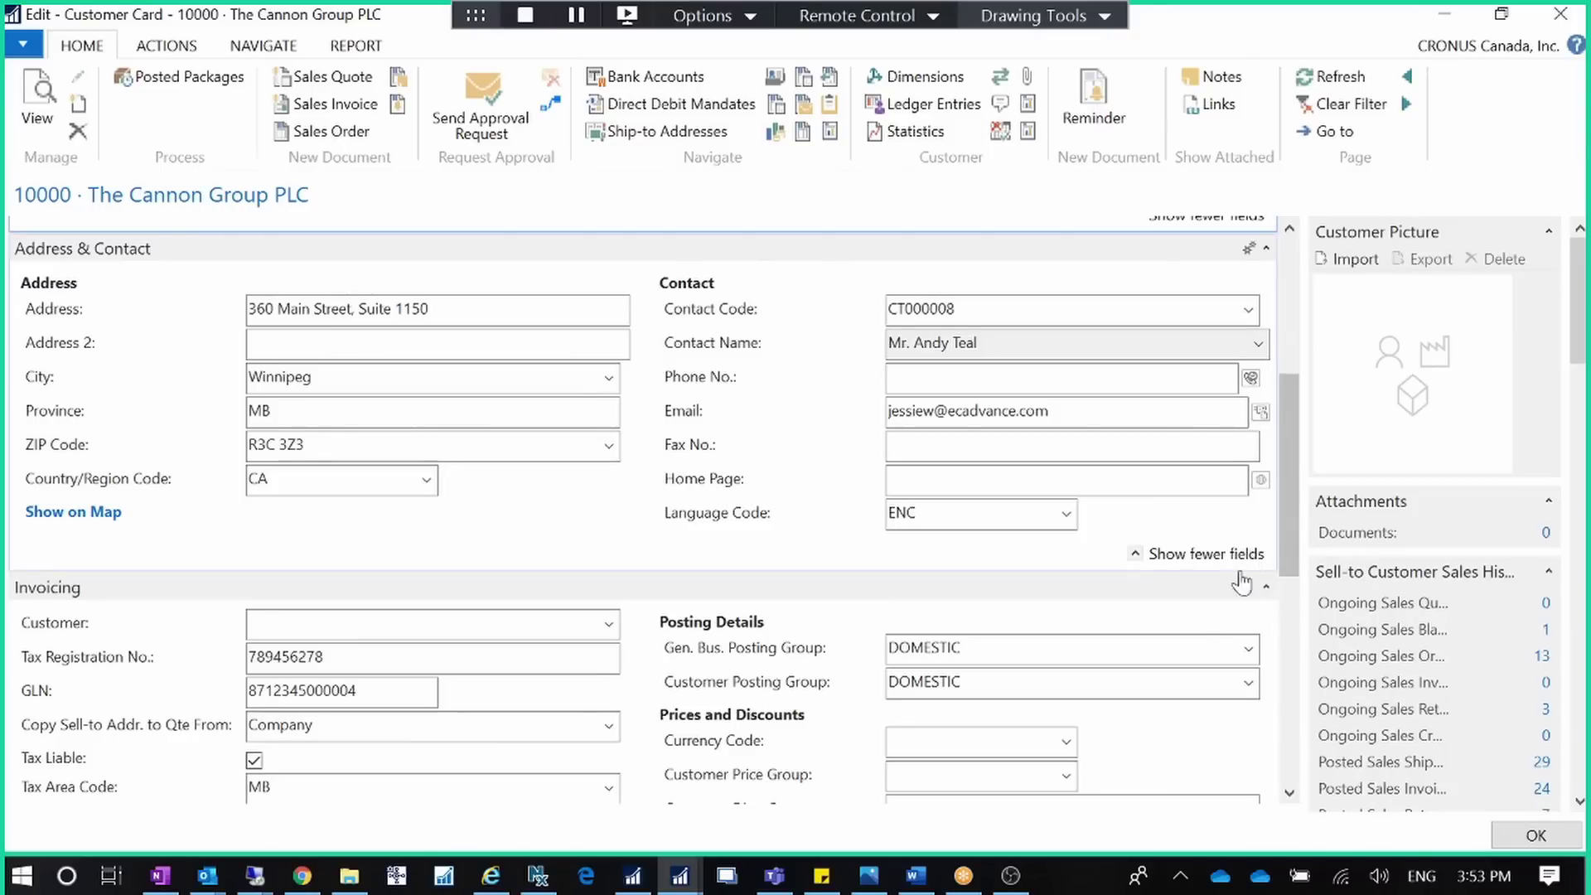
pyautogui.scroll(-2, 1193, 624)
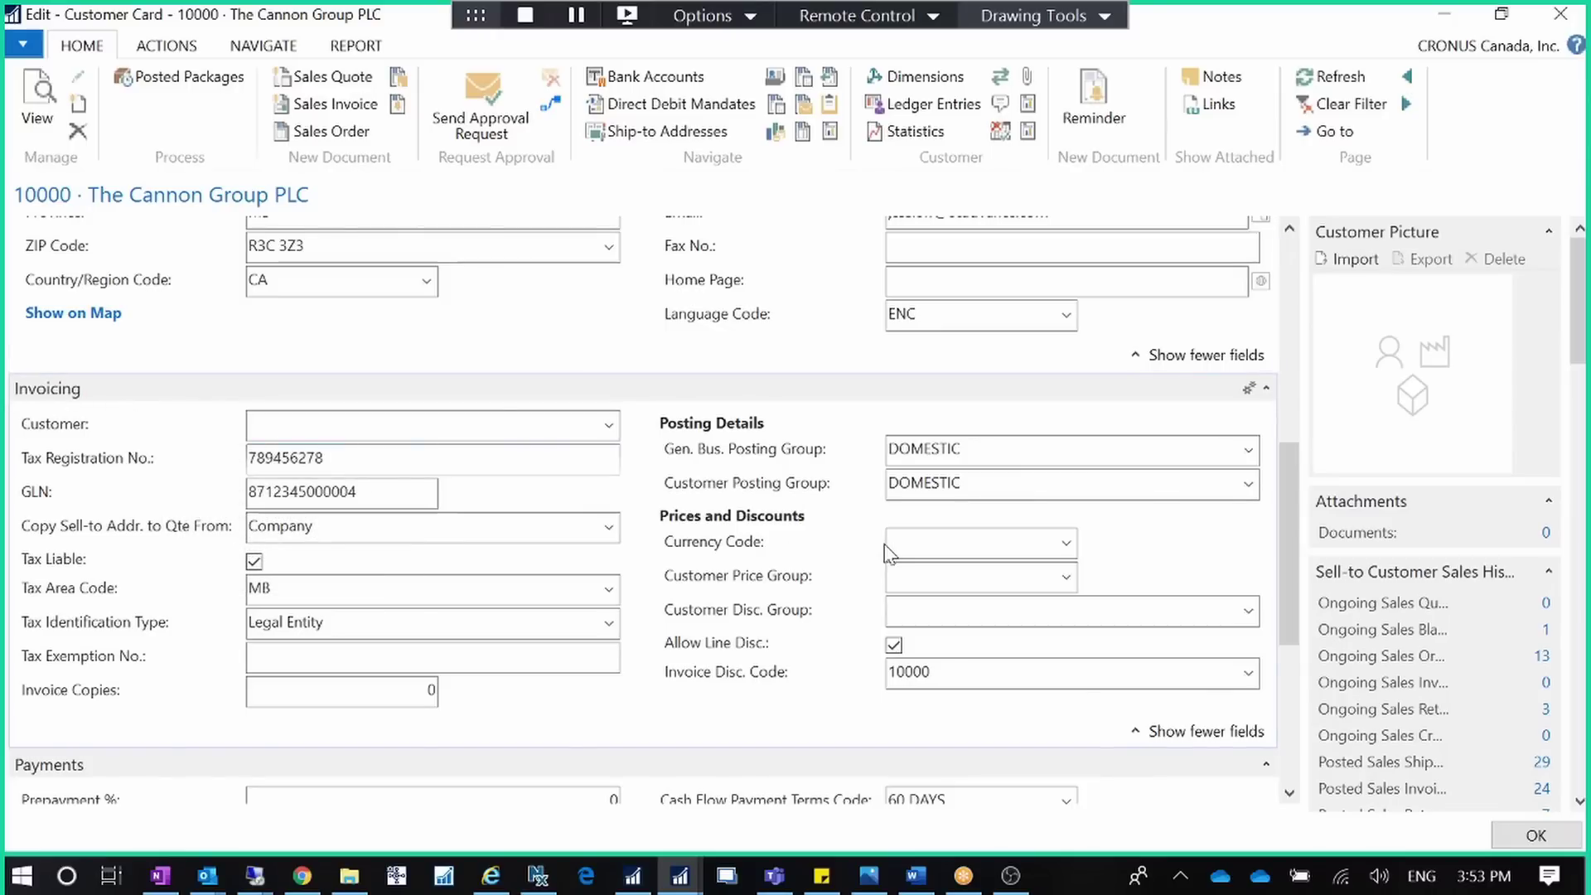
pyautogui.click(953, 543)
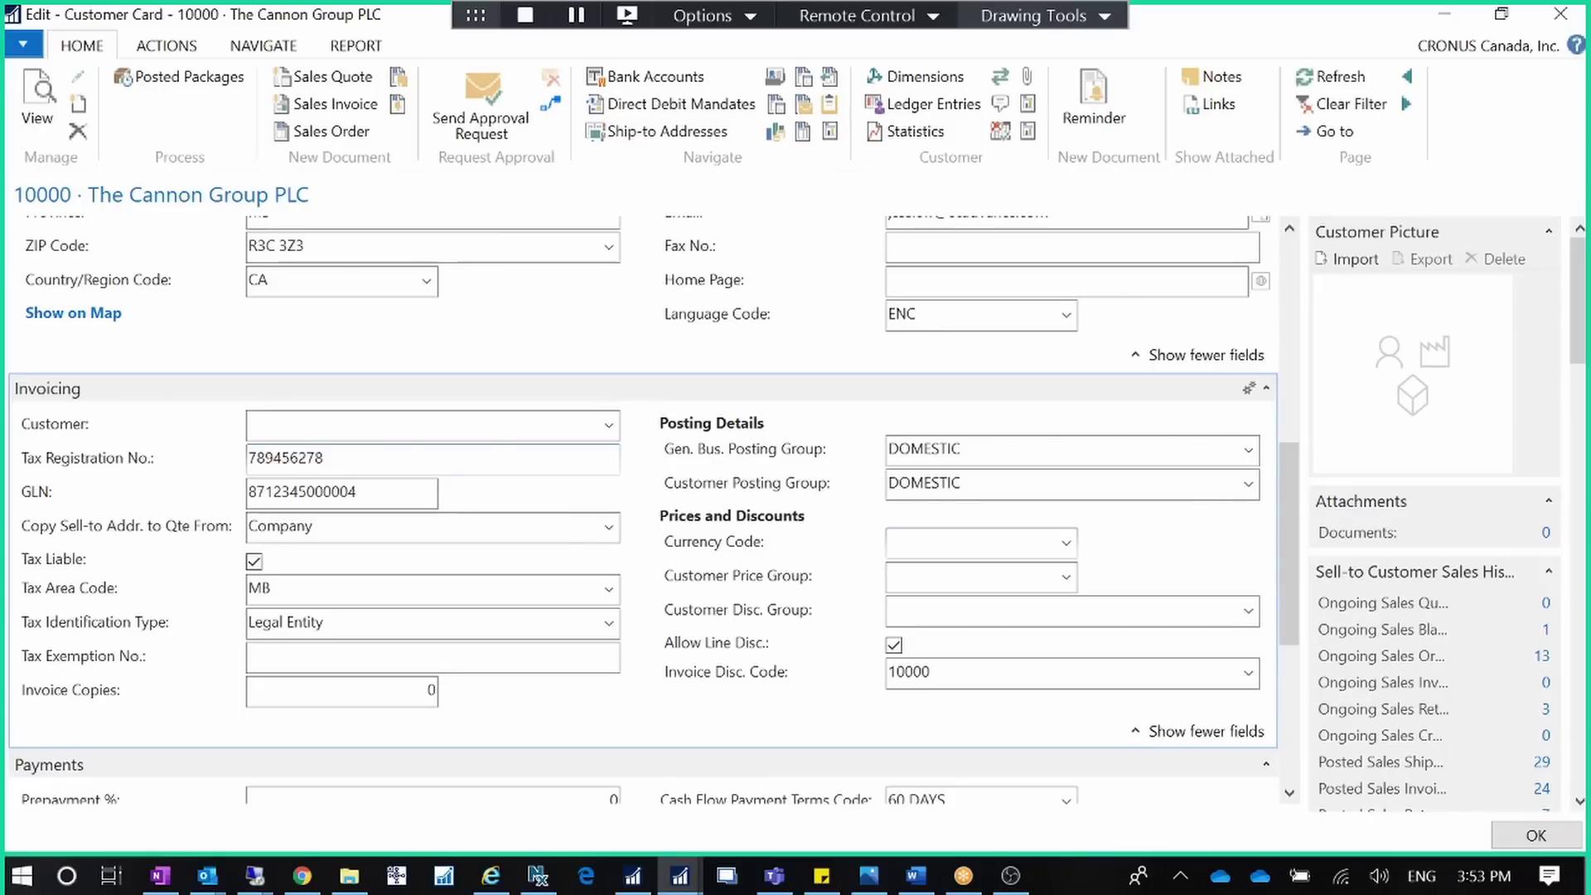
pyautogui.click(1525, 835)
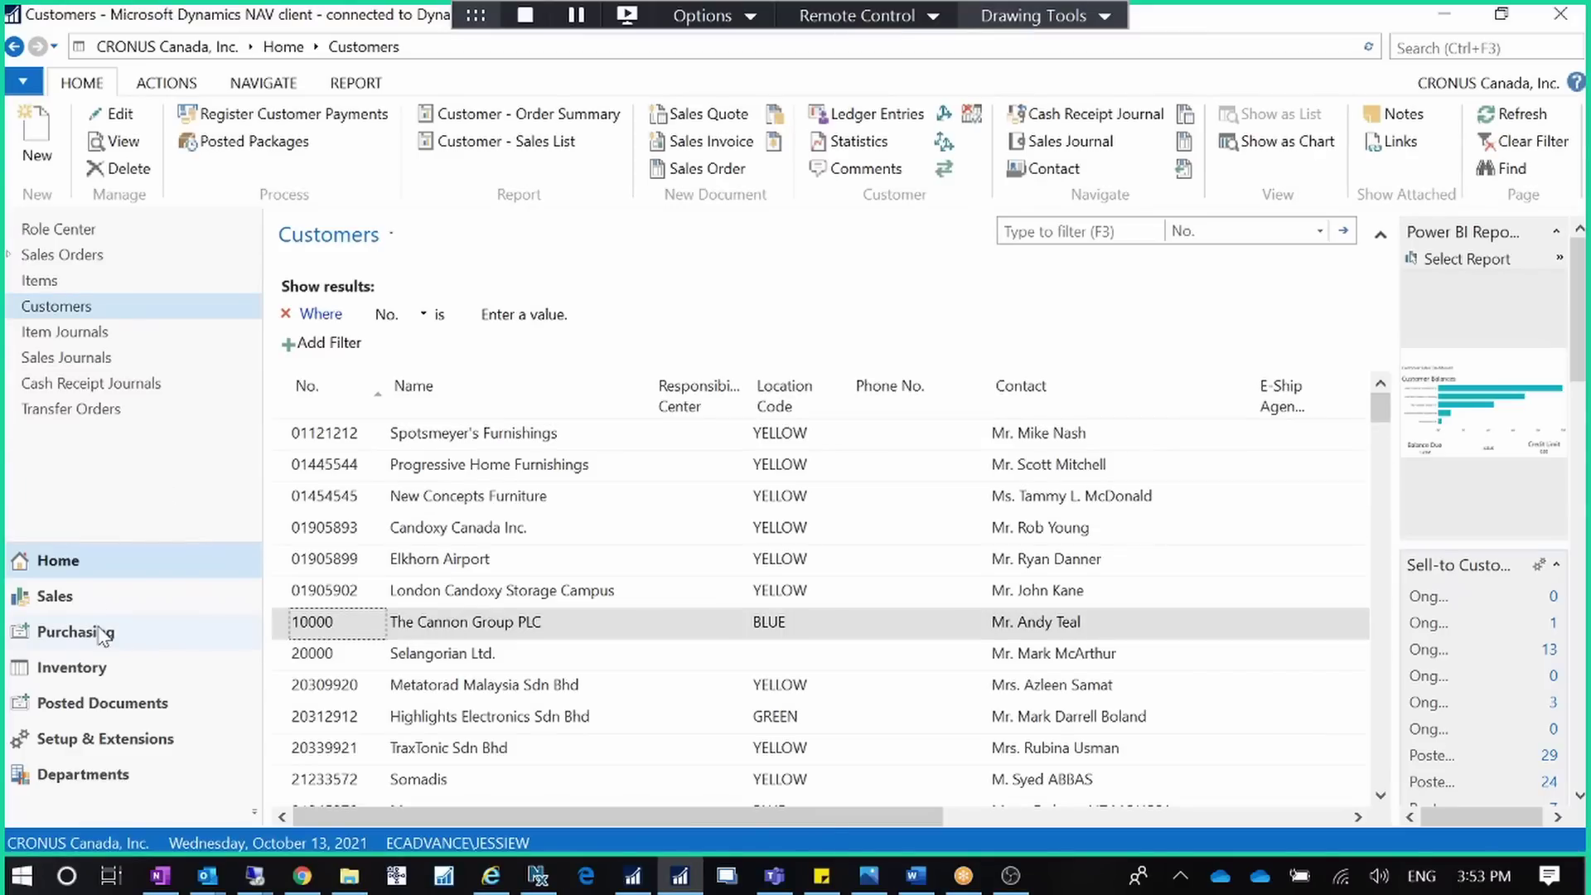
# Open the Vendors list under Purchasing and open the vendor card of Service Electronics Ltd
pyautogui.click(101, 635)
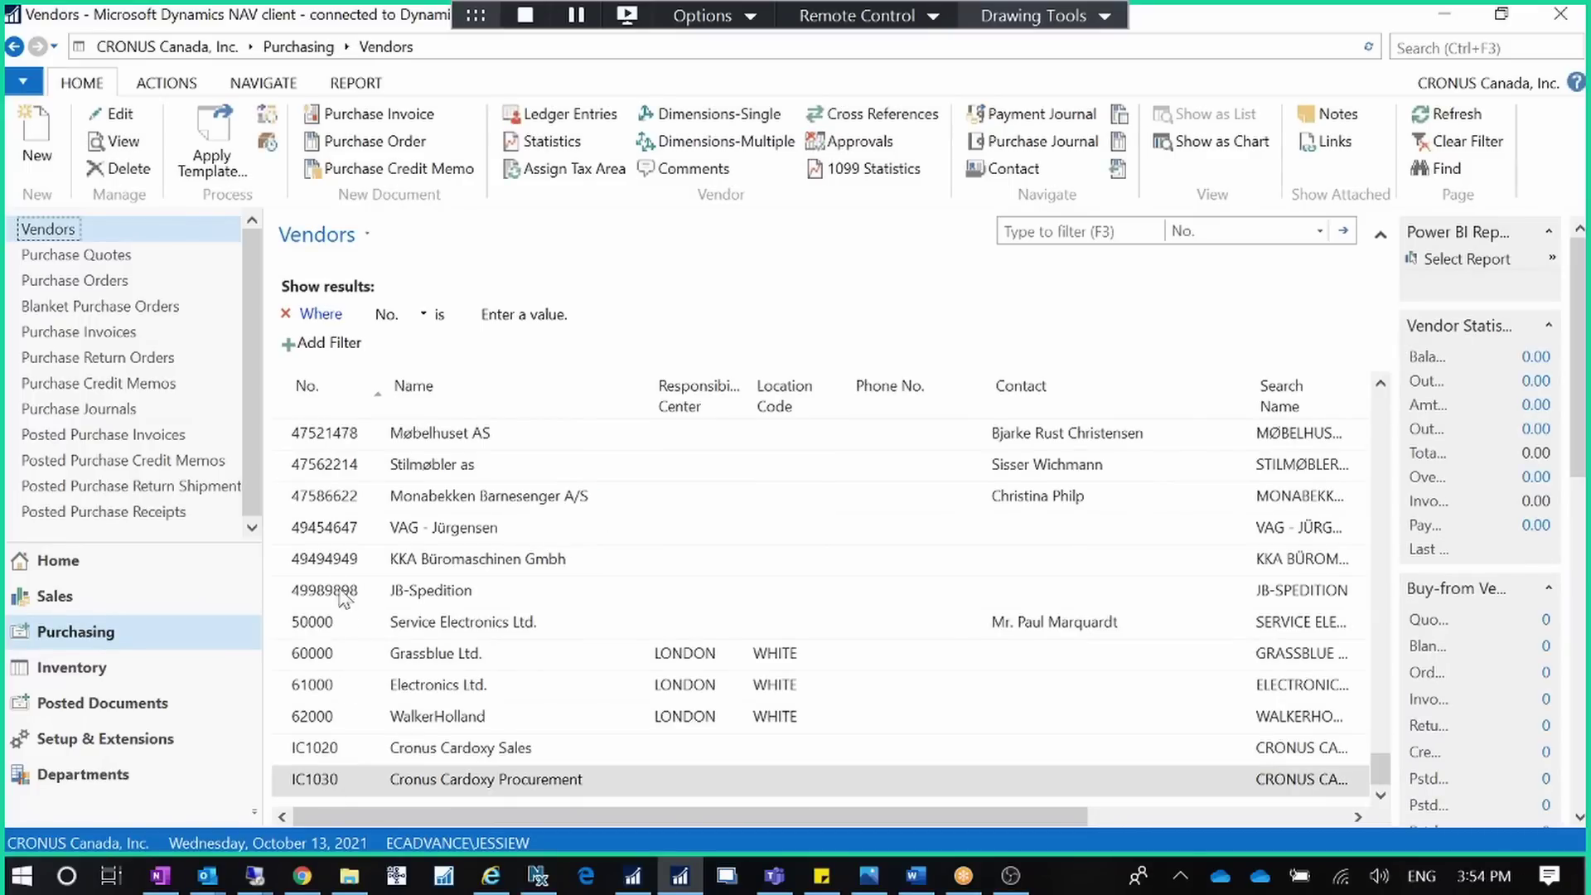
pyautogui.click(332, 623)
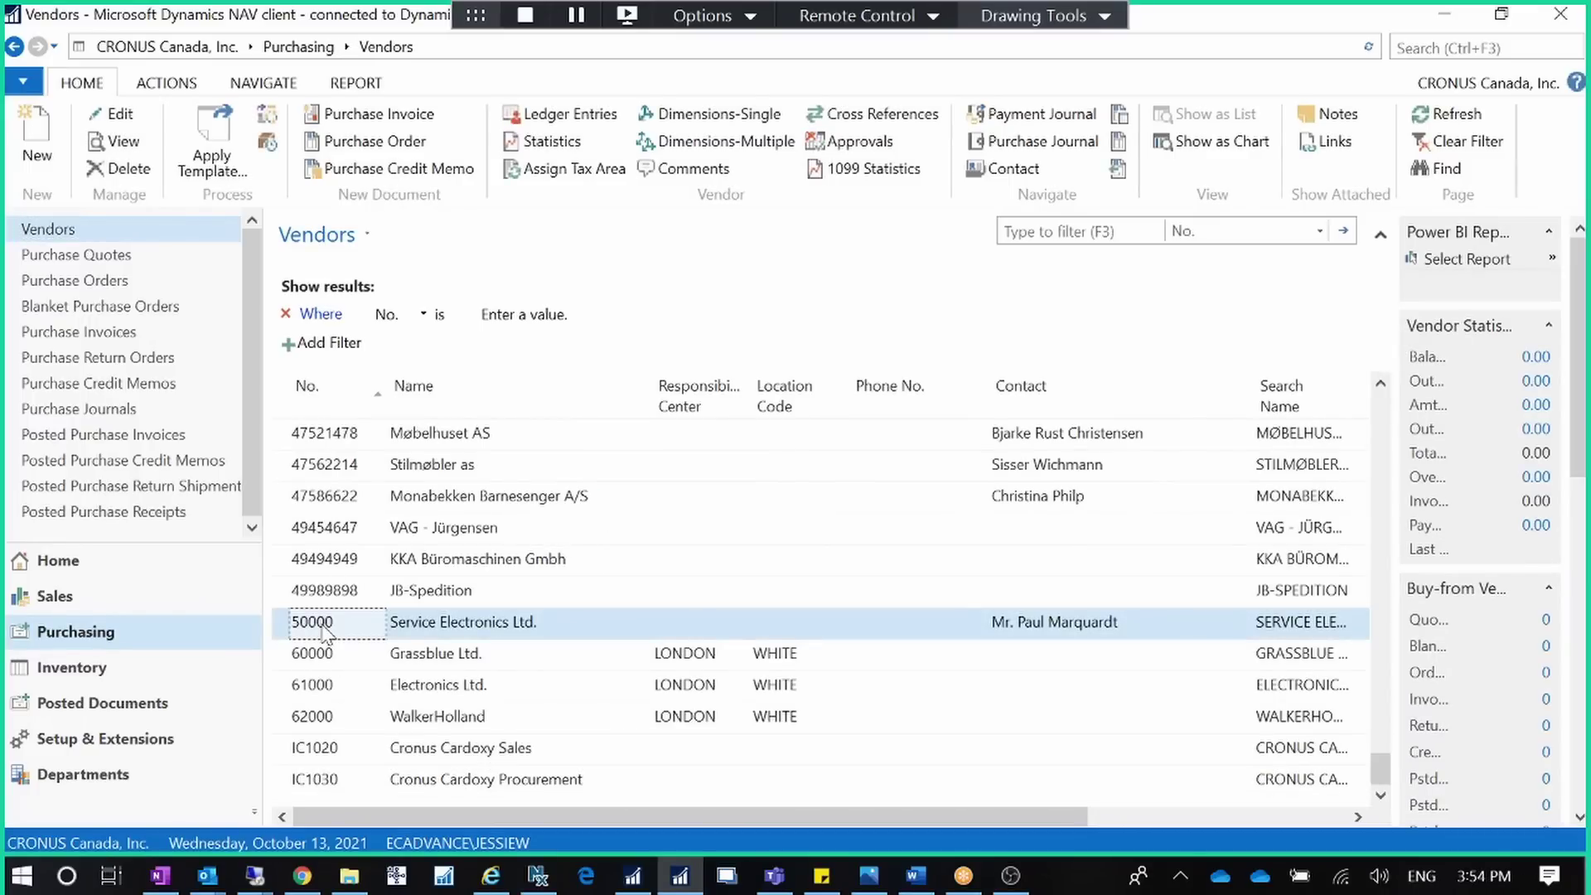
pyautogui.doubleClick(325, 629)
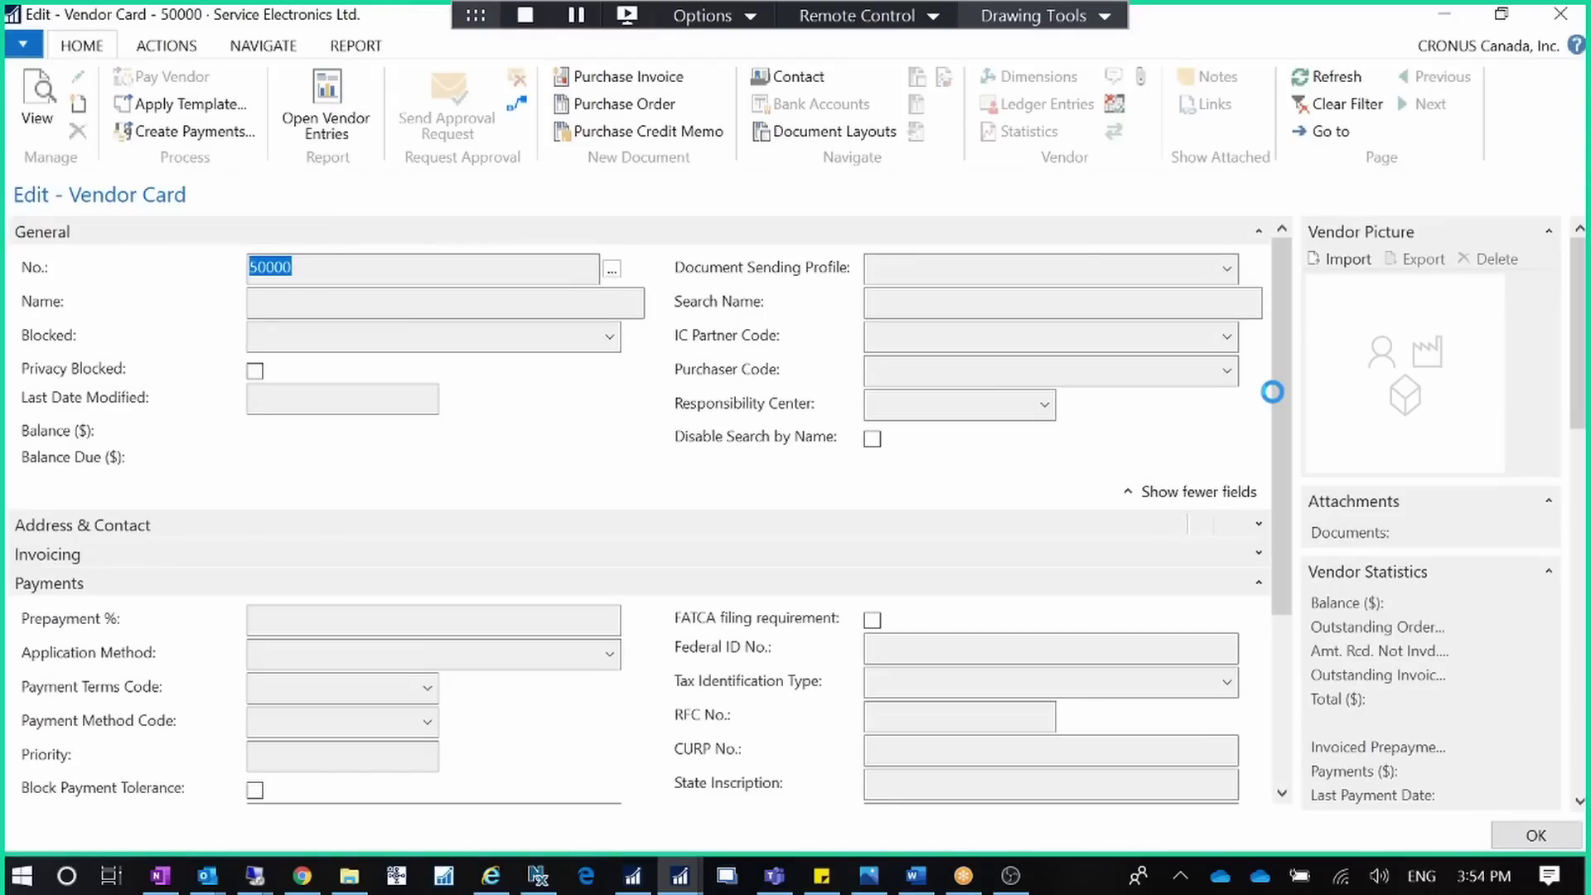
# Check the Currency Code field in the vendor card's Invoicing section and close the card
pyautogui.click(1258, 554)
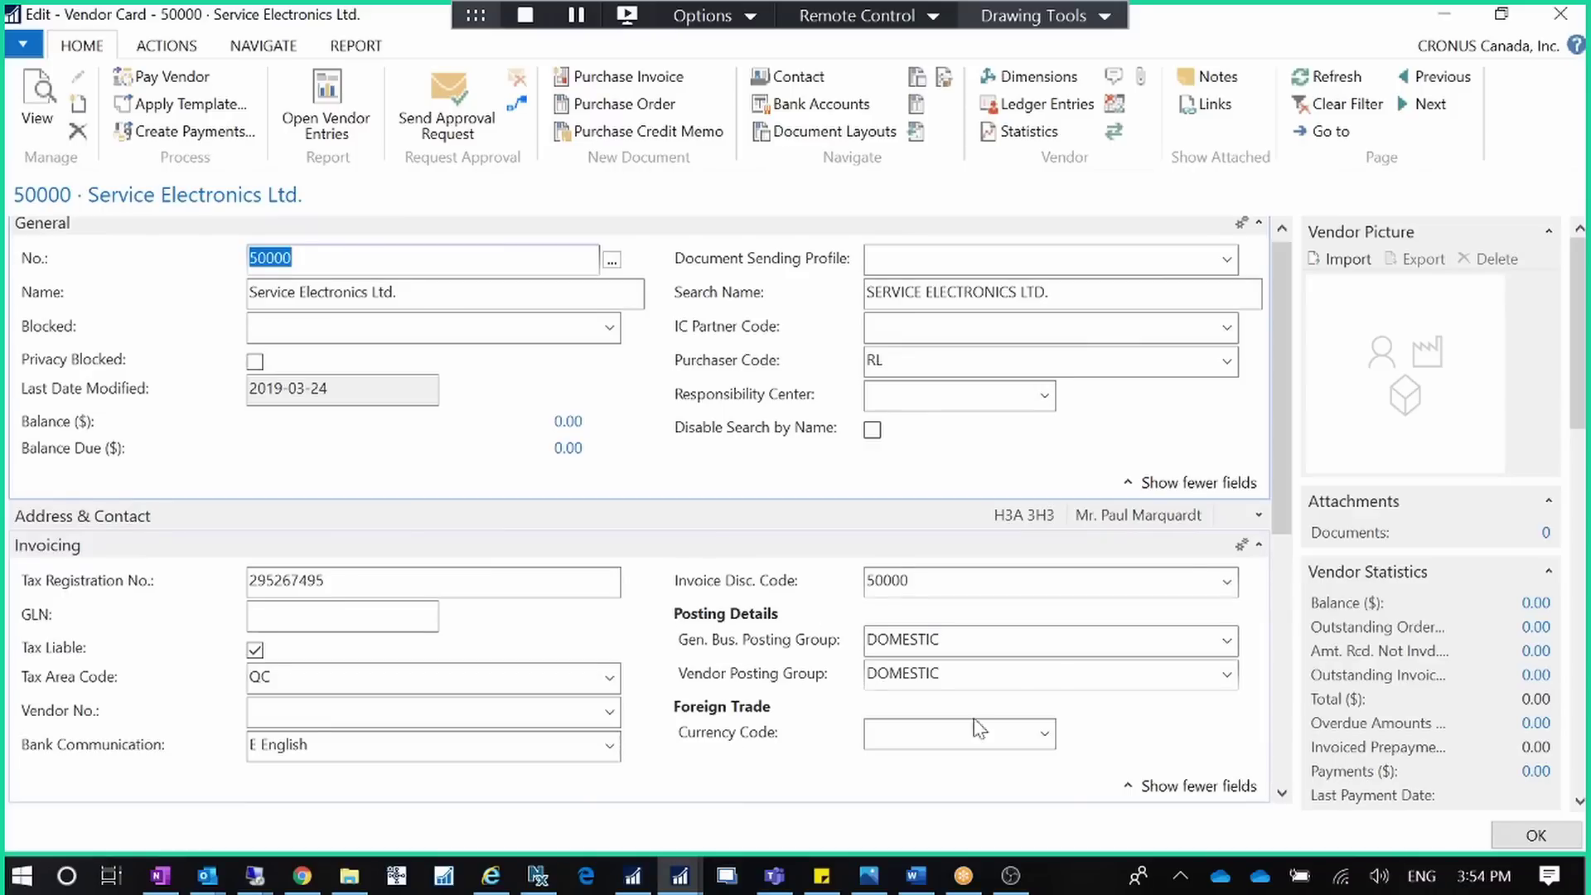
pyautogui.click(911, 739)
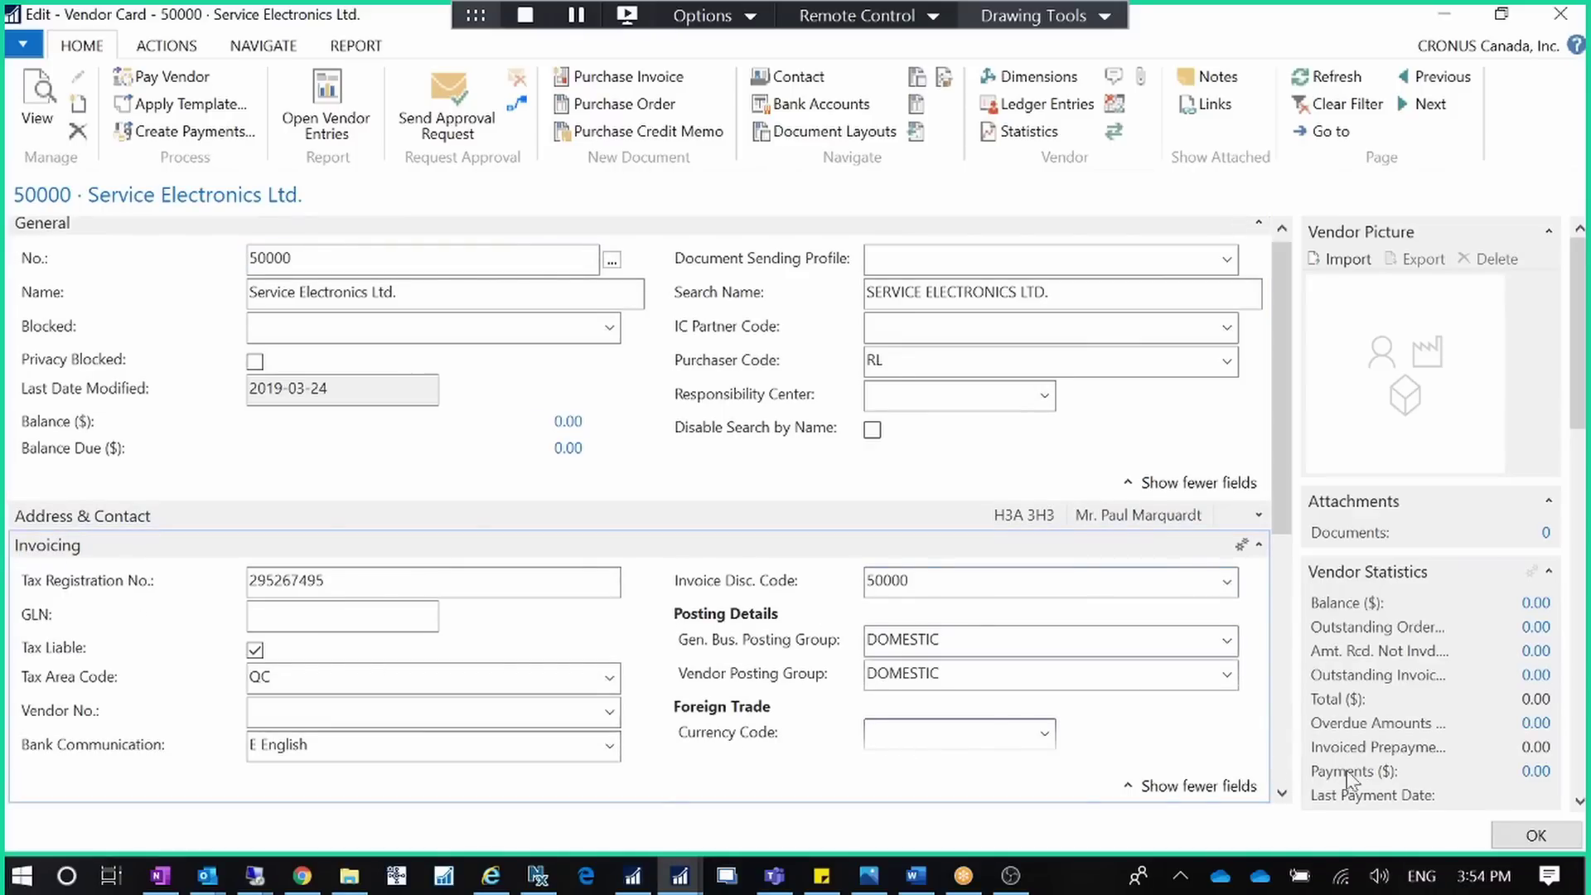
pyautogui.click(1537, 835)
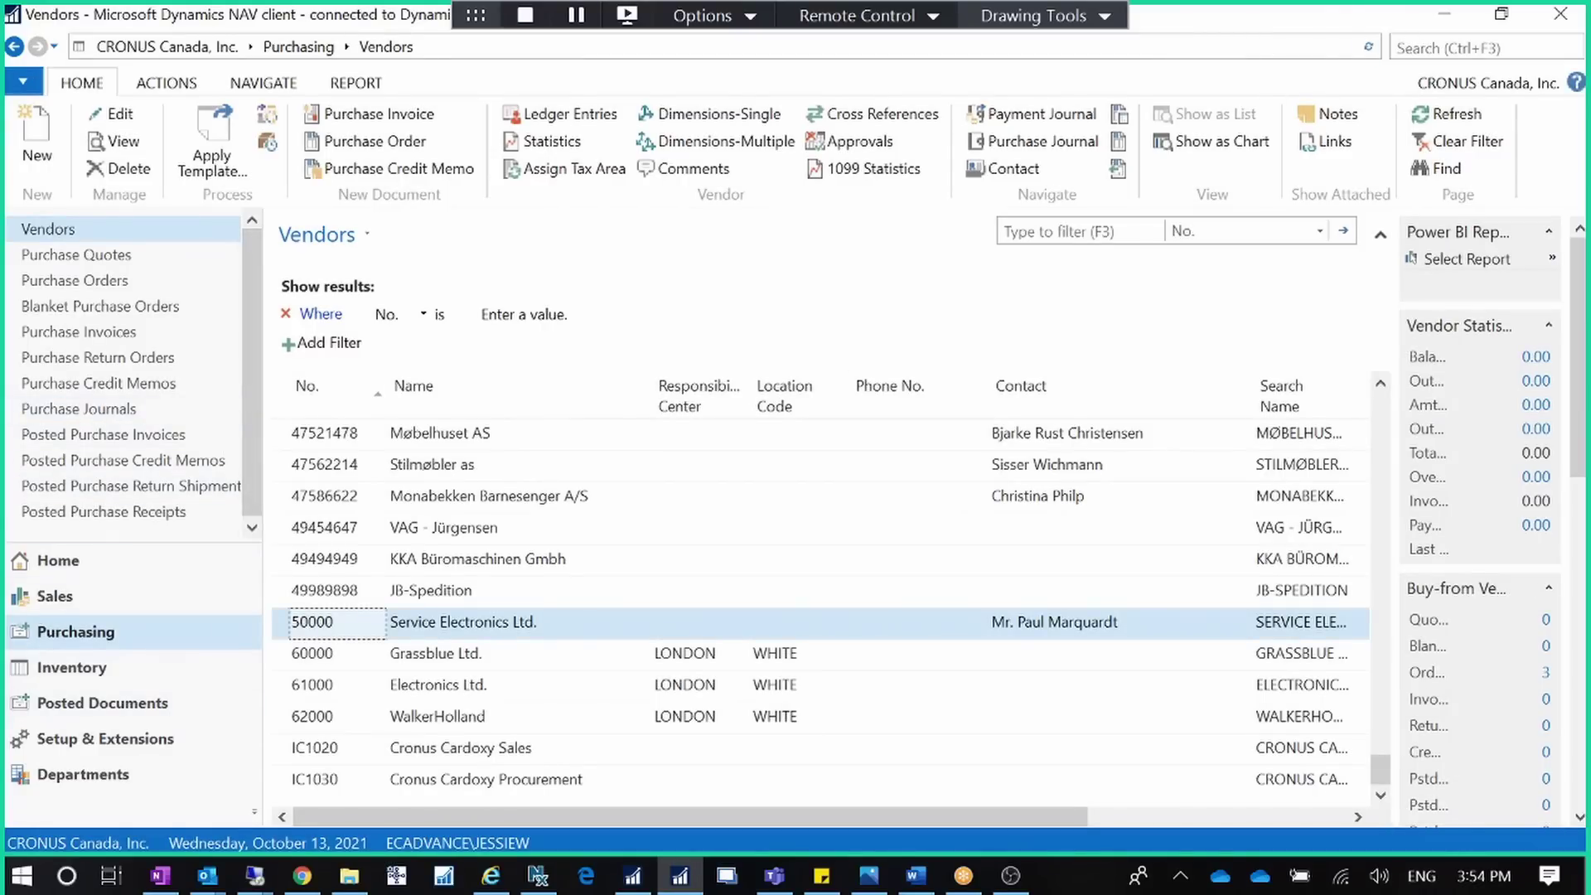
# Search for bank accounts, open the Bank Accounts list and open the Giro Bank account card
pyautogui.click(1413, 47)
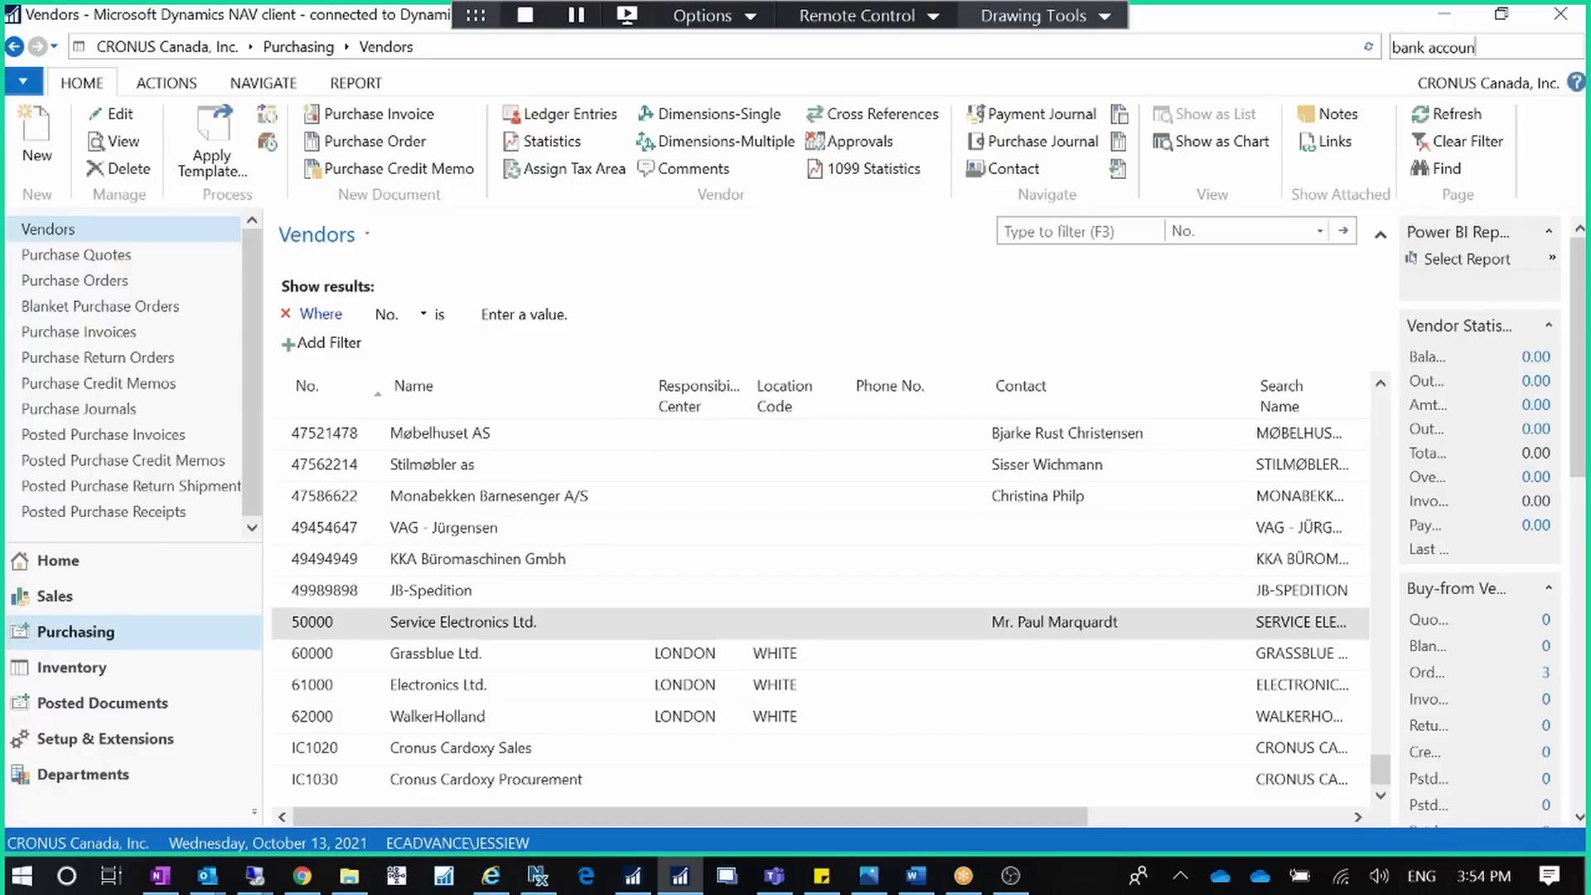
pyautogui.press('Down')
pyautogui.press('Return')
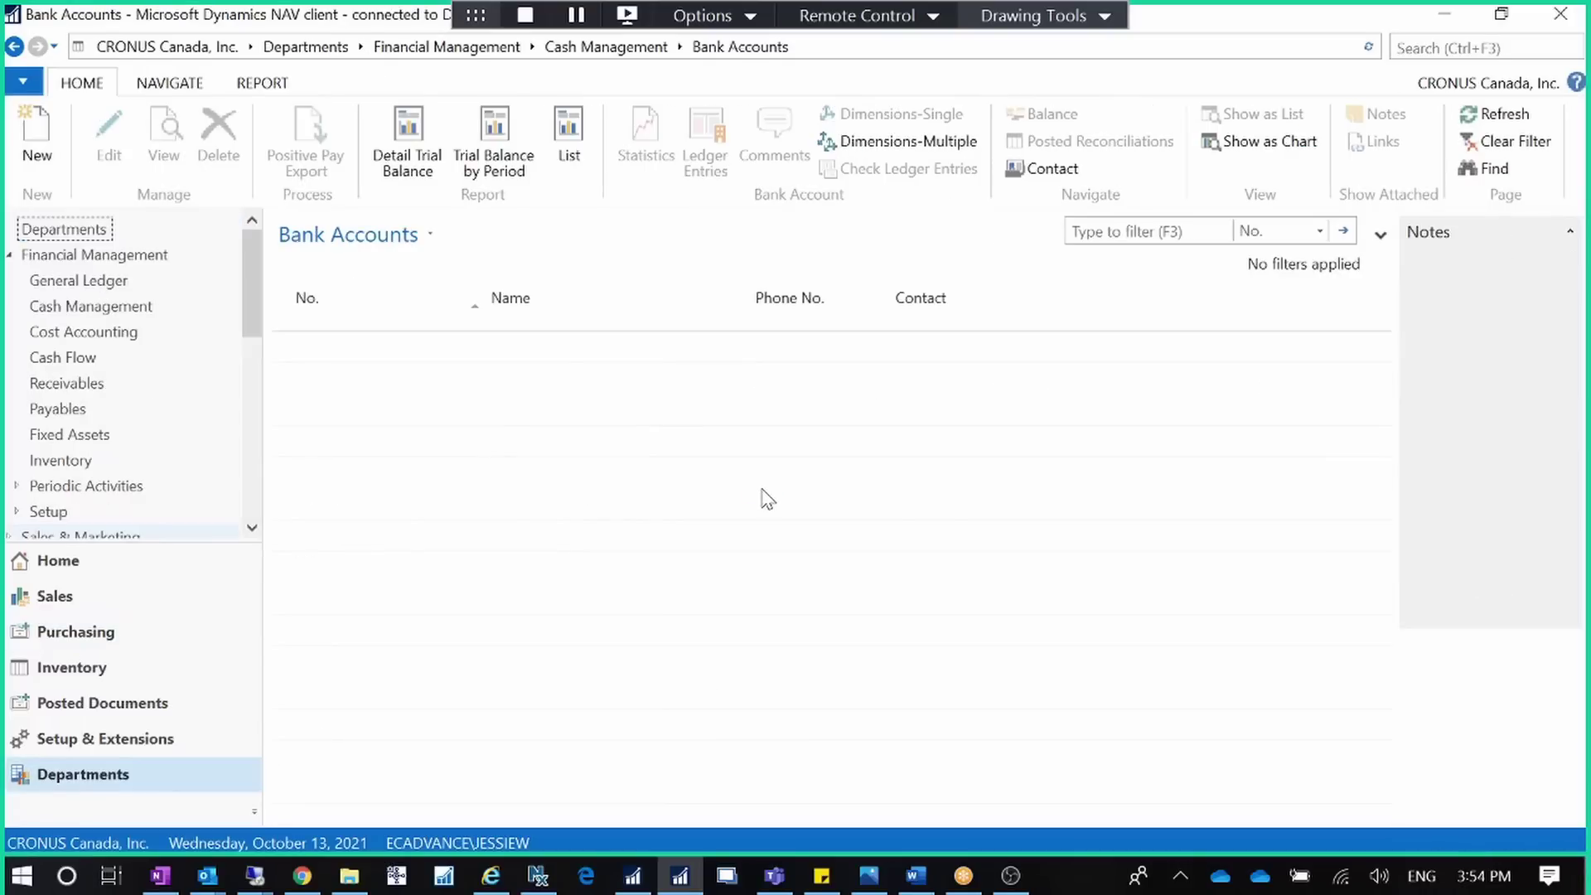
pyautogui.click(330, 357)
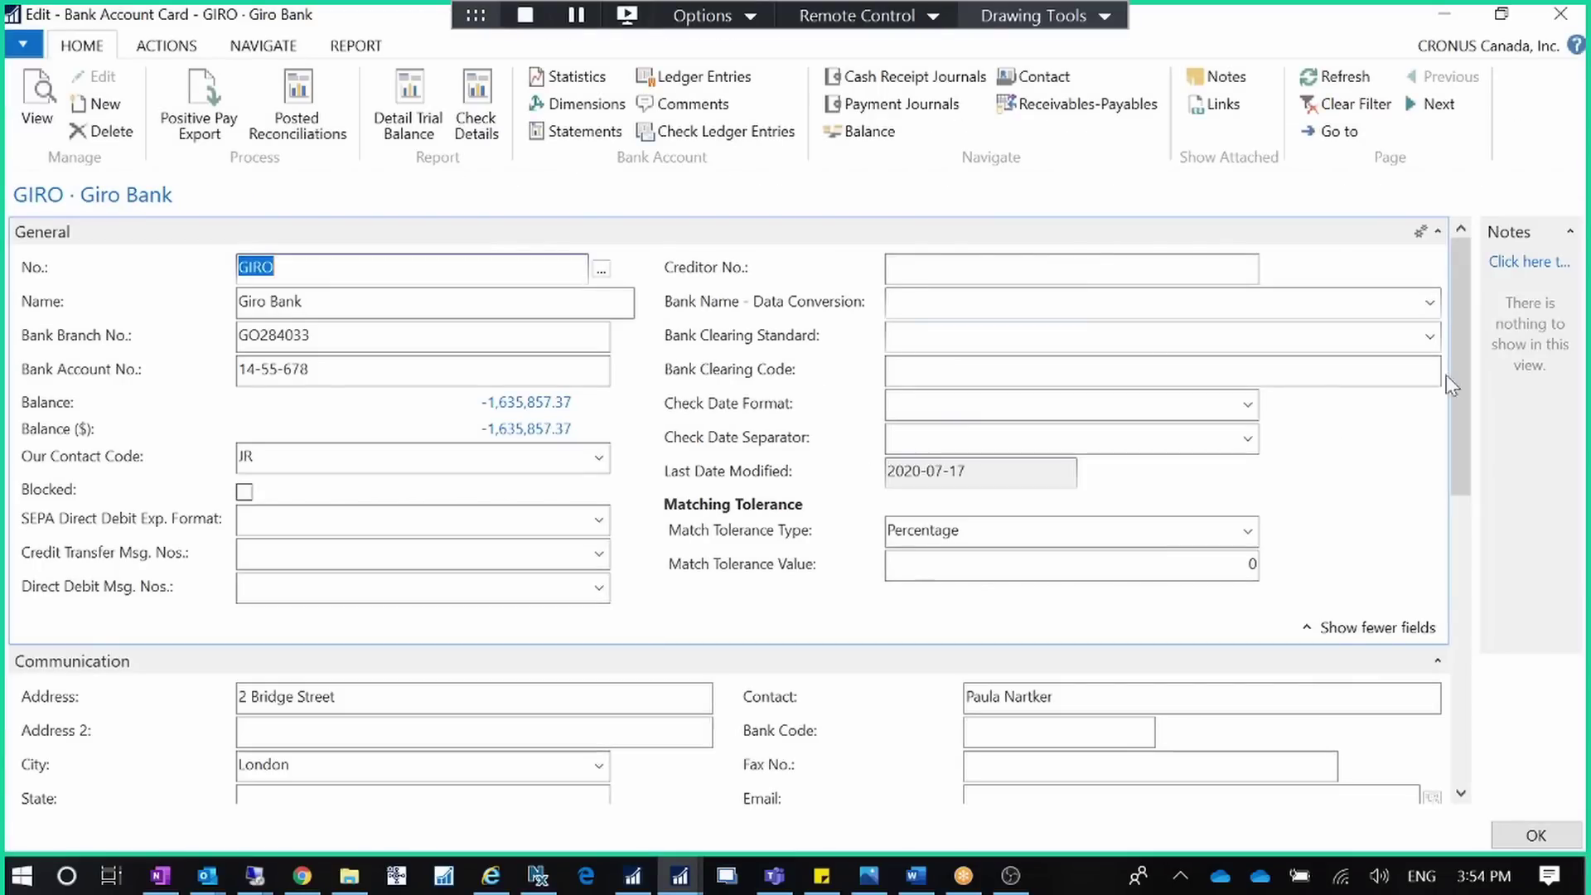
# Check the Currency Code field in the Giro Bank card's Posting section and close the card
pyautogui.moveTo(1461, 380); pyautogui.dragTo(1450, 583)
pyautogui.click(269, 549)
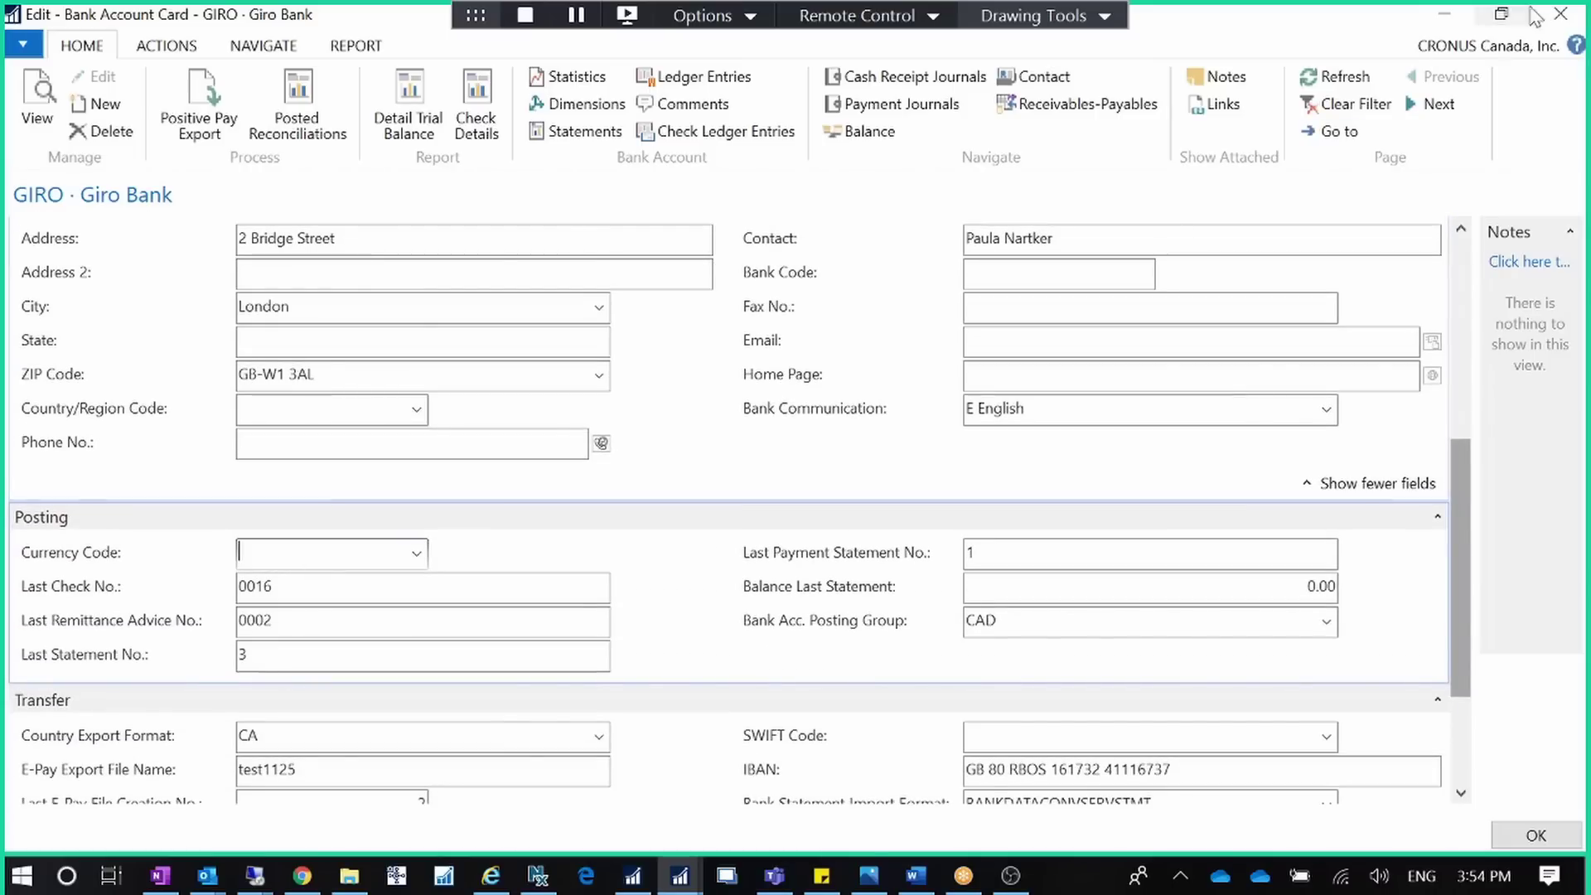
pyautogui.click(1560, 14)
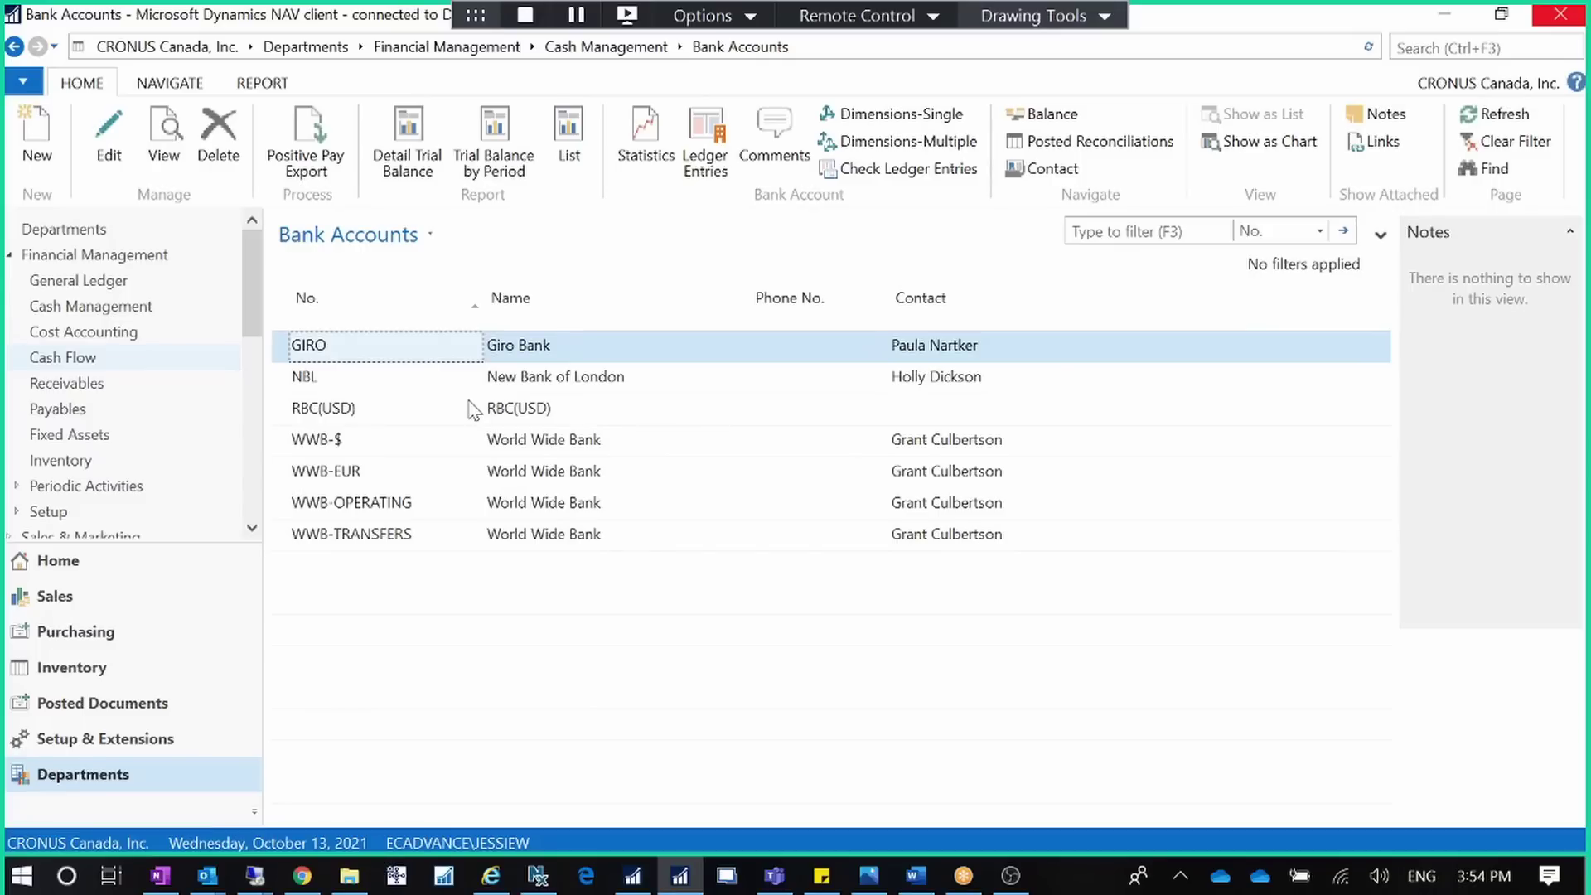
# Open the Sales Orders list and open the January 20, 2021 unreleased Blanemark Hifi Shop order
pyautogui.click(114, 609)
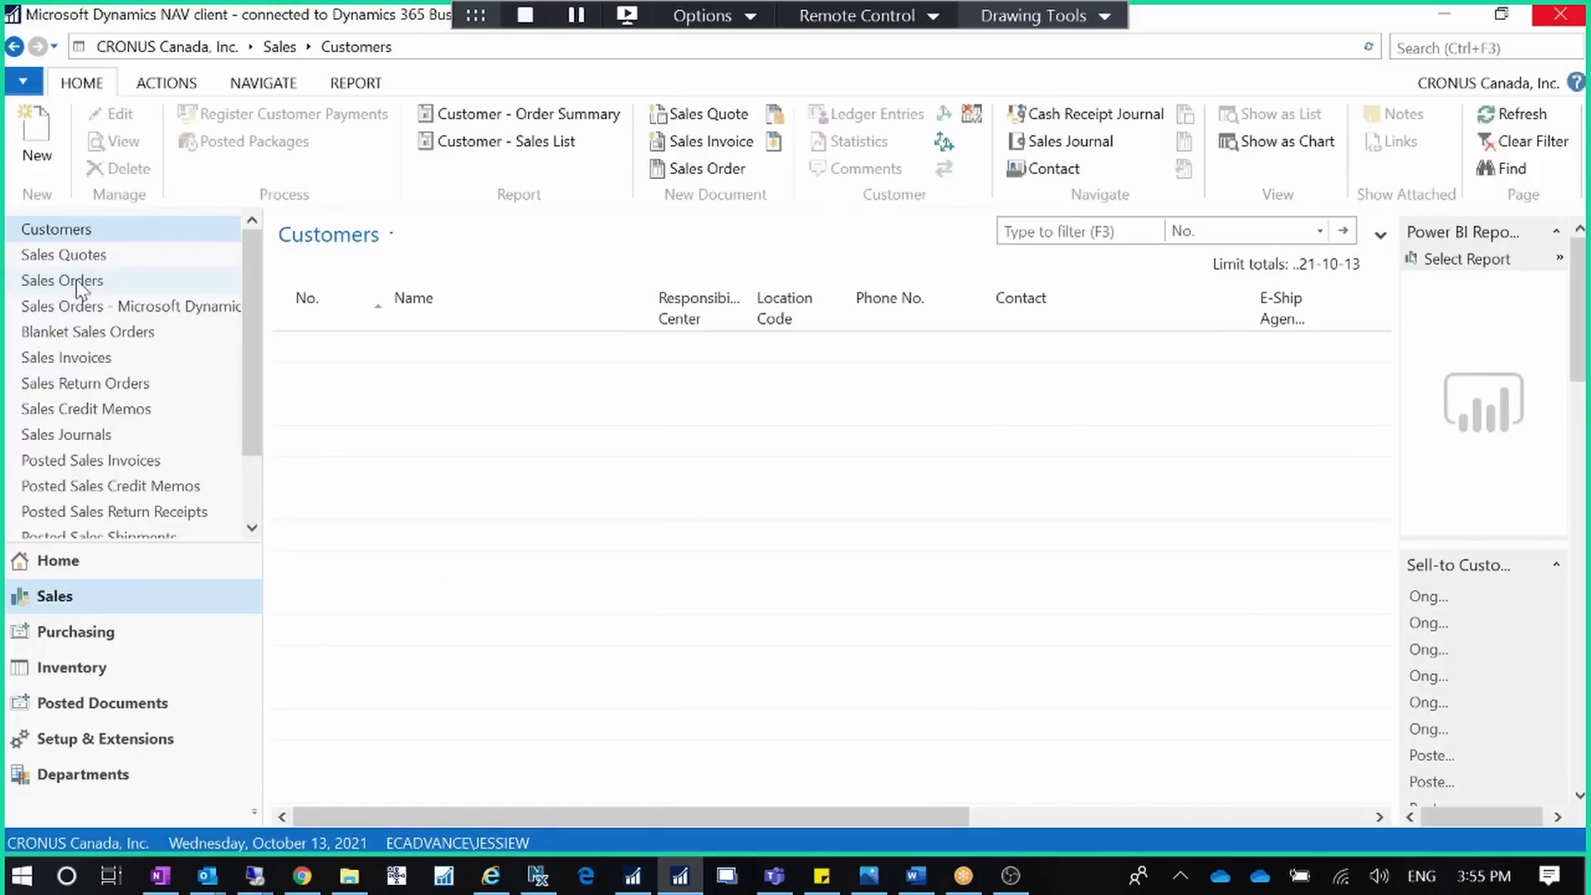
pyautogui.click(80, 282)
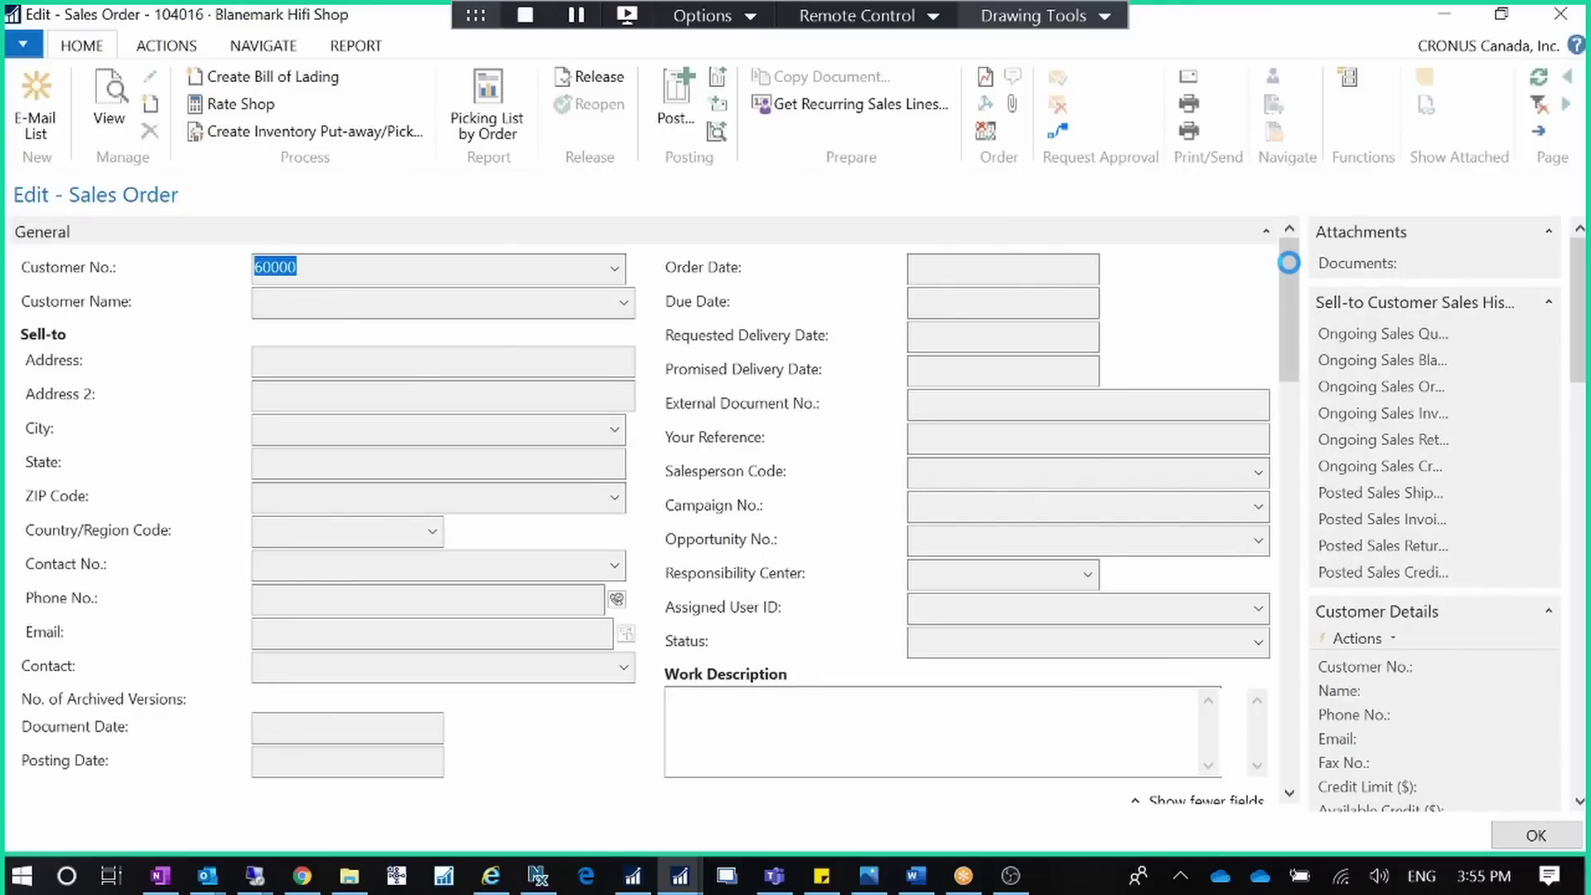
# Review the Currency Code and its exchange rate window in the order's Invoice Details, and exit without releasing the order
pyautogui.moveTo(1288, 262); pyautogui.dragTo(1311, 484)
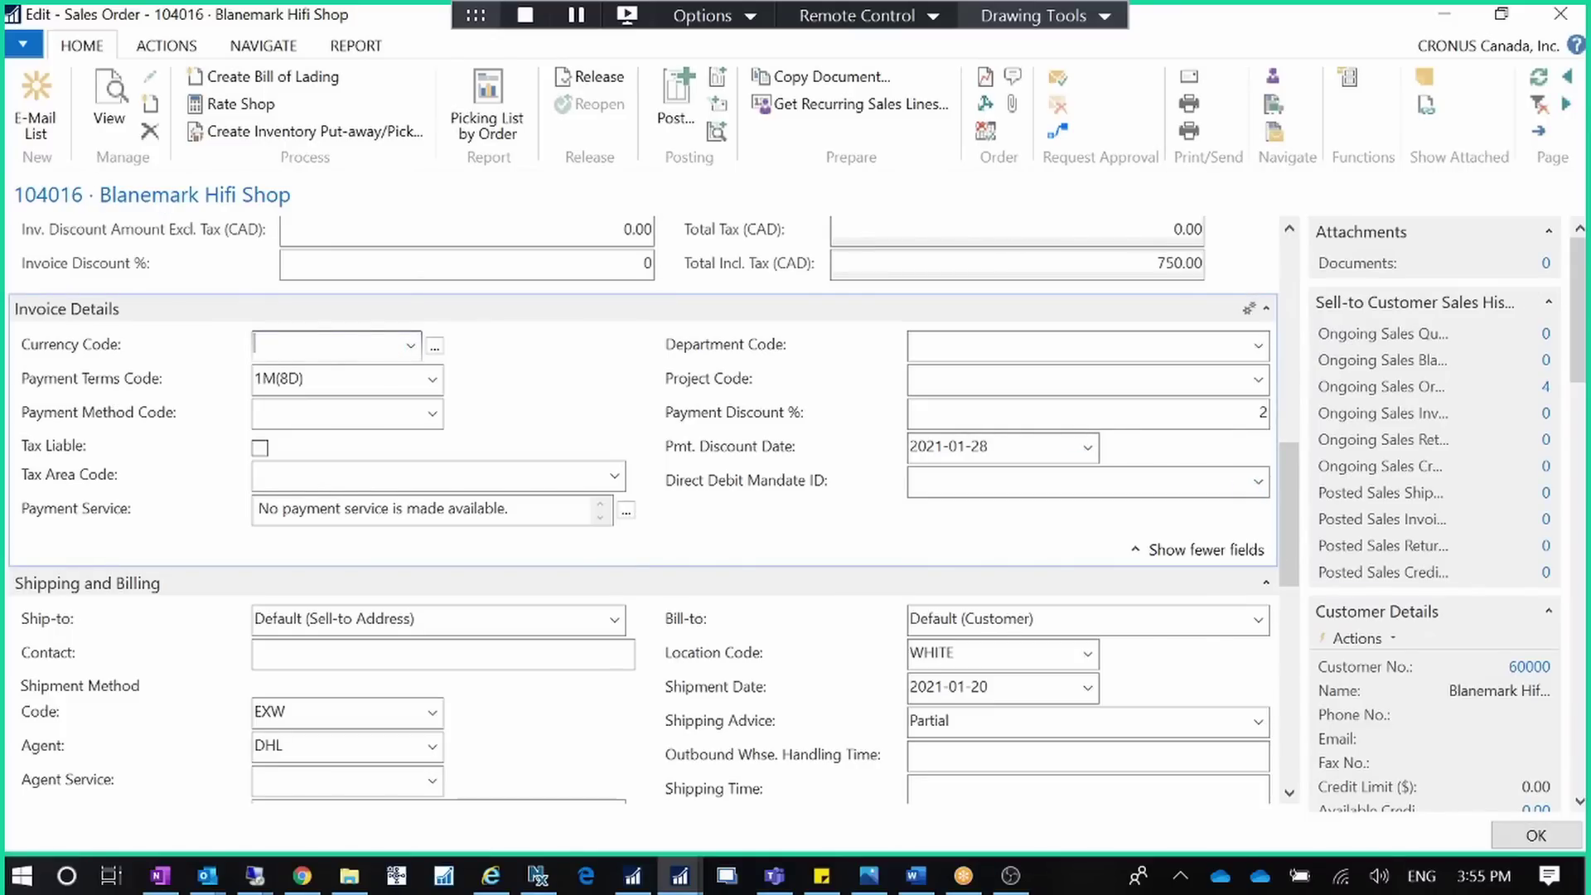
pyautogui.click(435, 347)
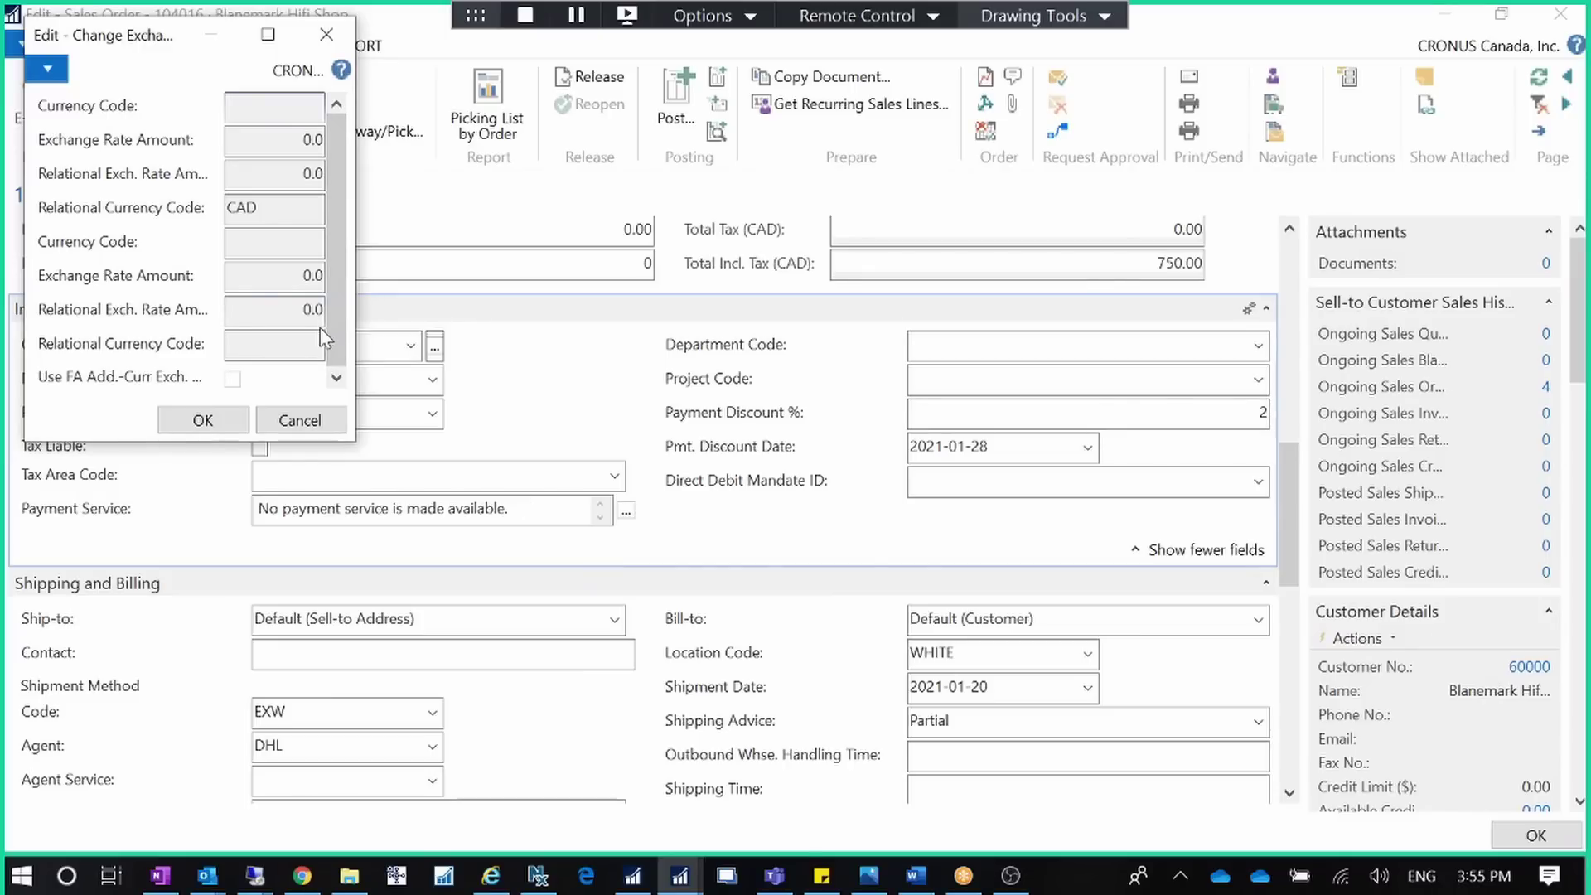
pyautogui.click(326, 34)
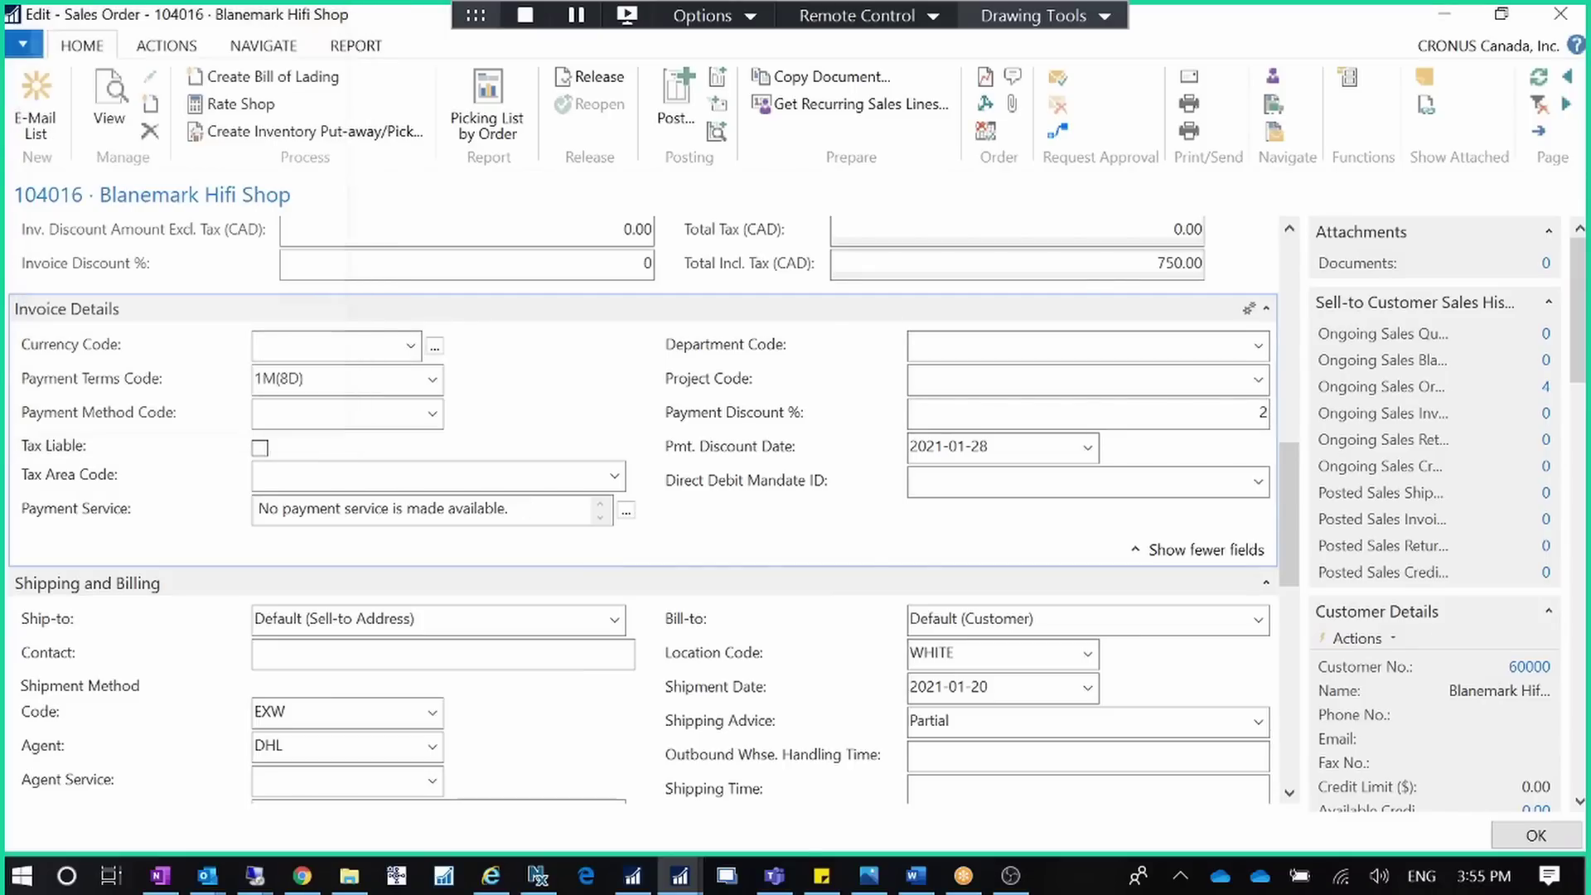
pyautogui.click(274, 344)
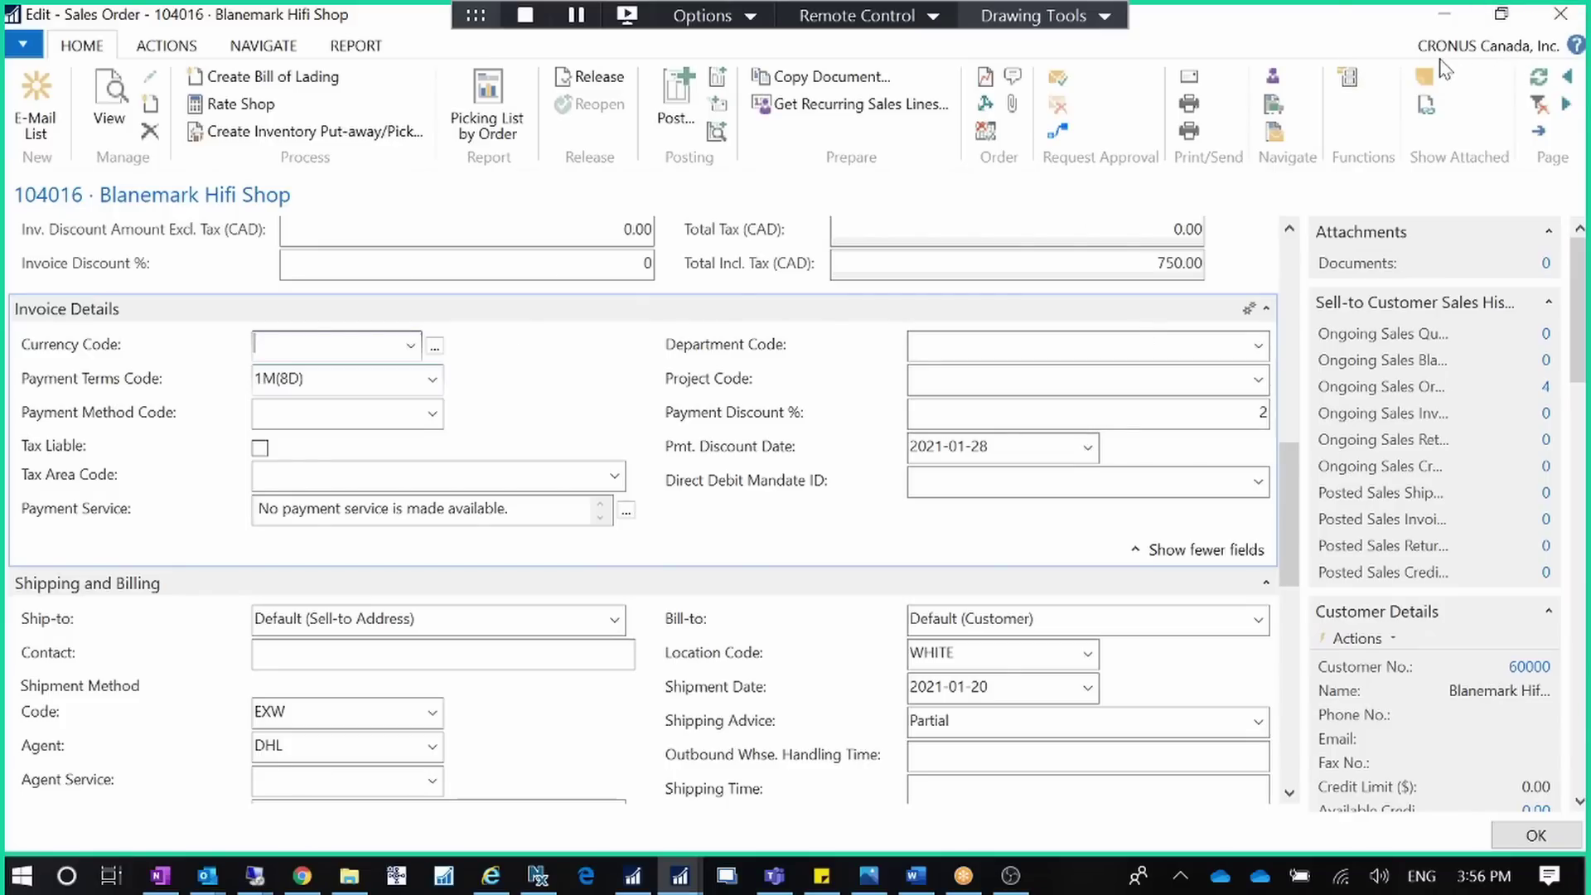
pyautogui.click(1553, 16)
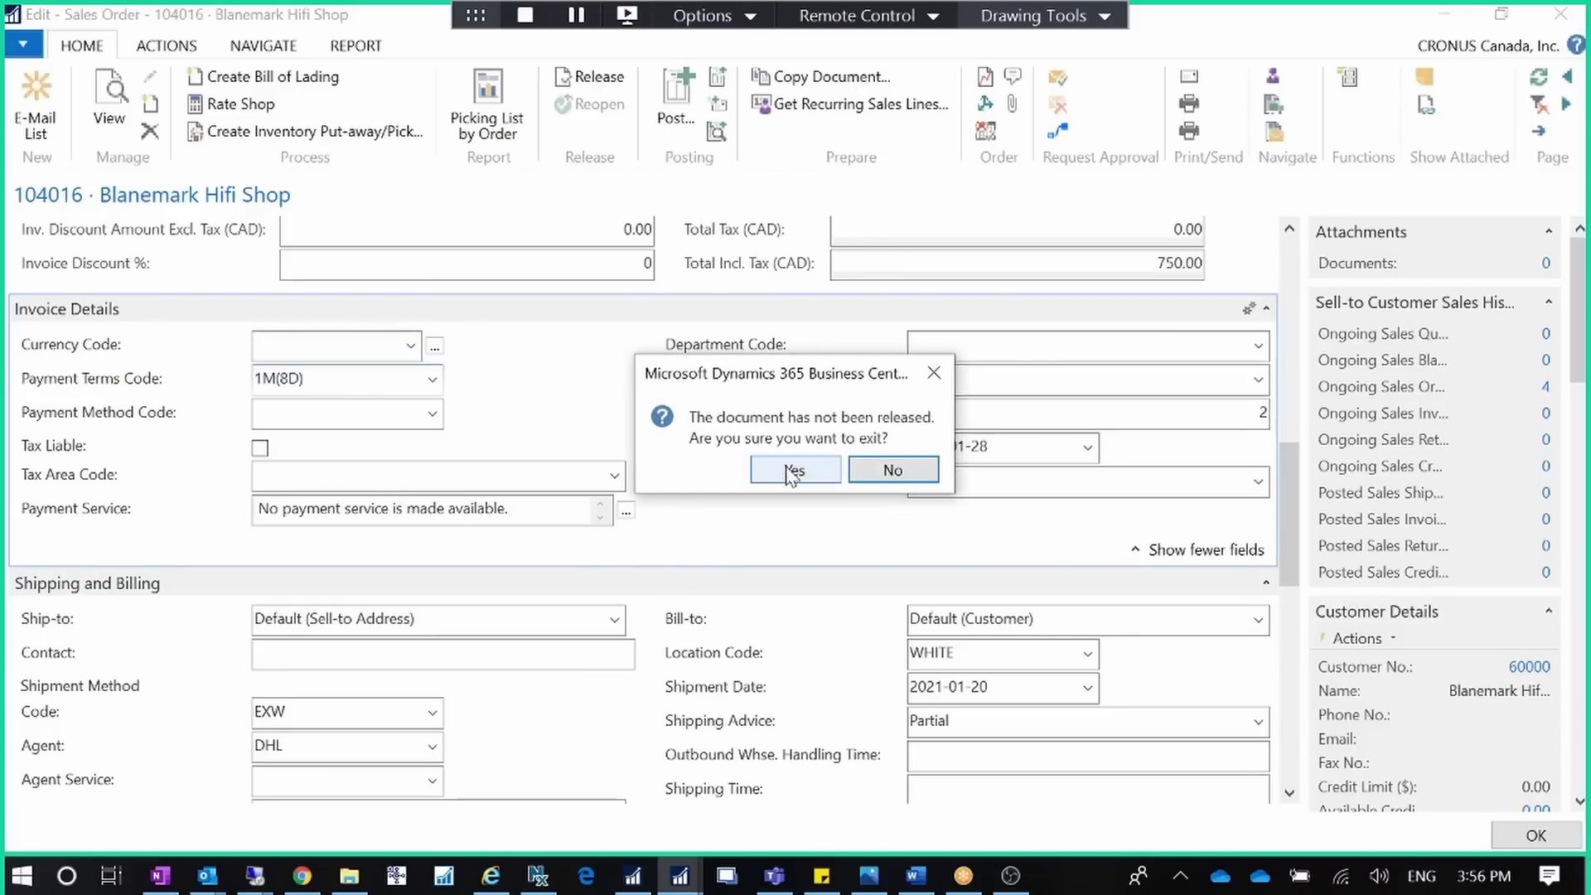
pyautogui.click(791, 470)
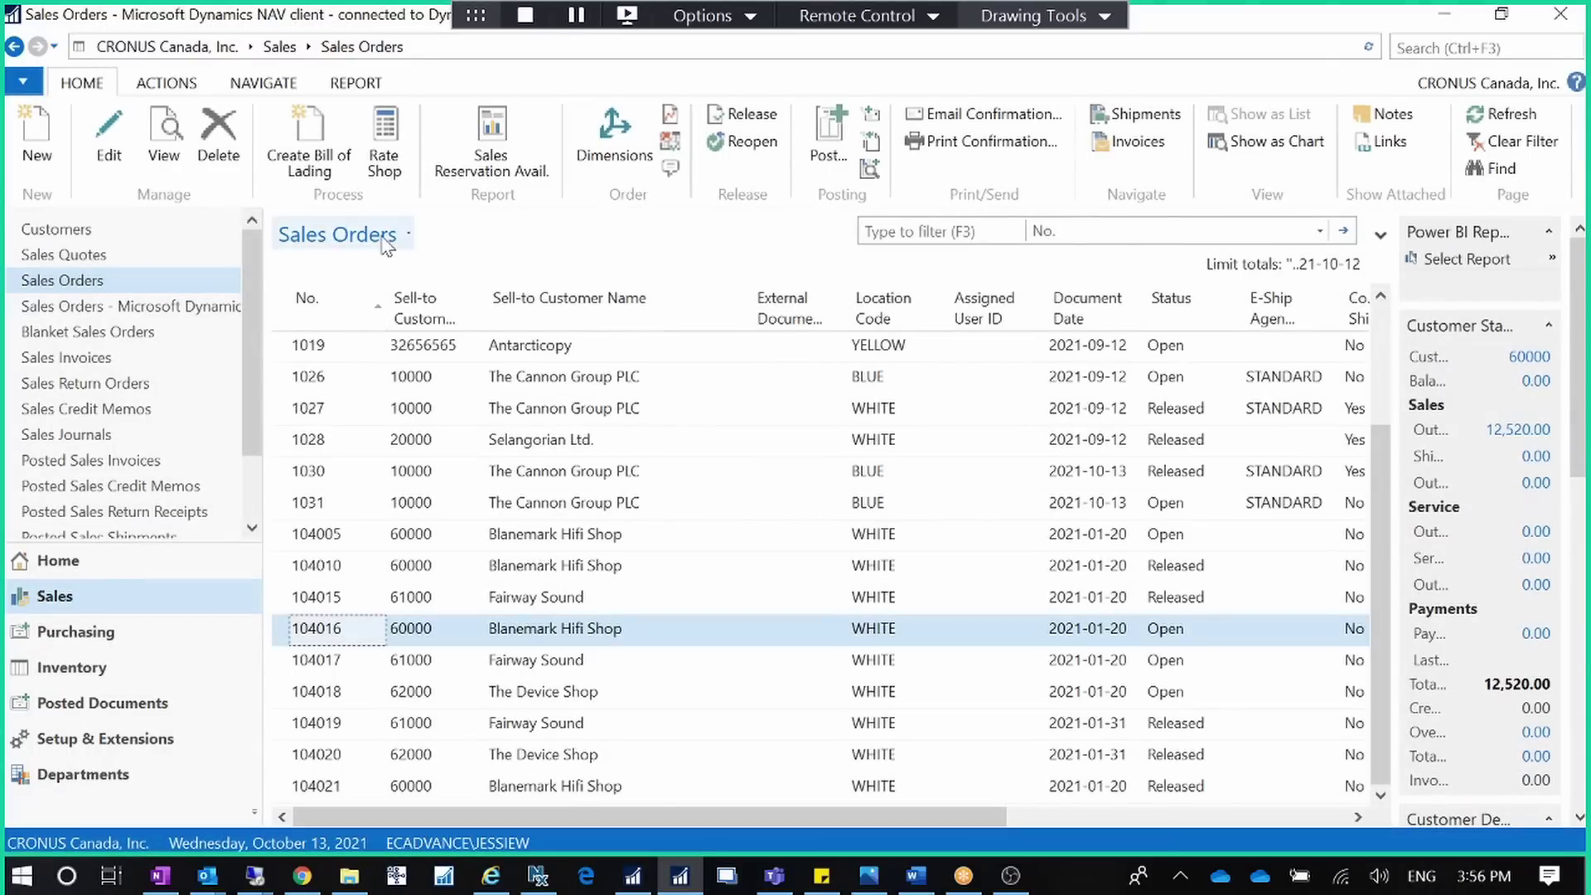
# Filter the Sales Orders list to orders whose Currency Code is USD
pyautogui.click(386, 242)
pyautogui.click(389, 288)
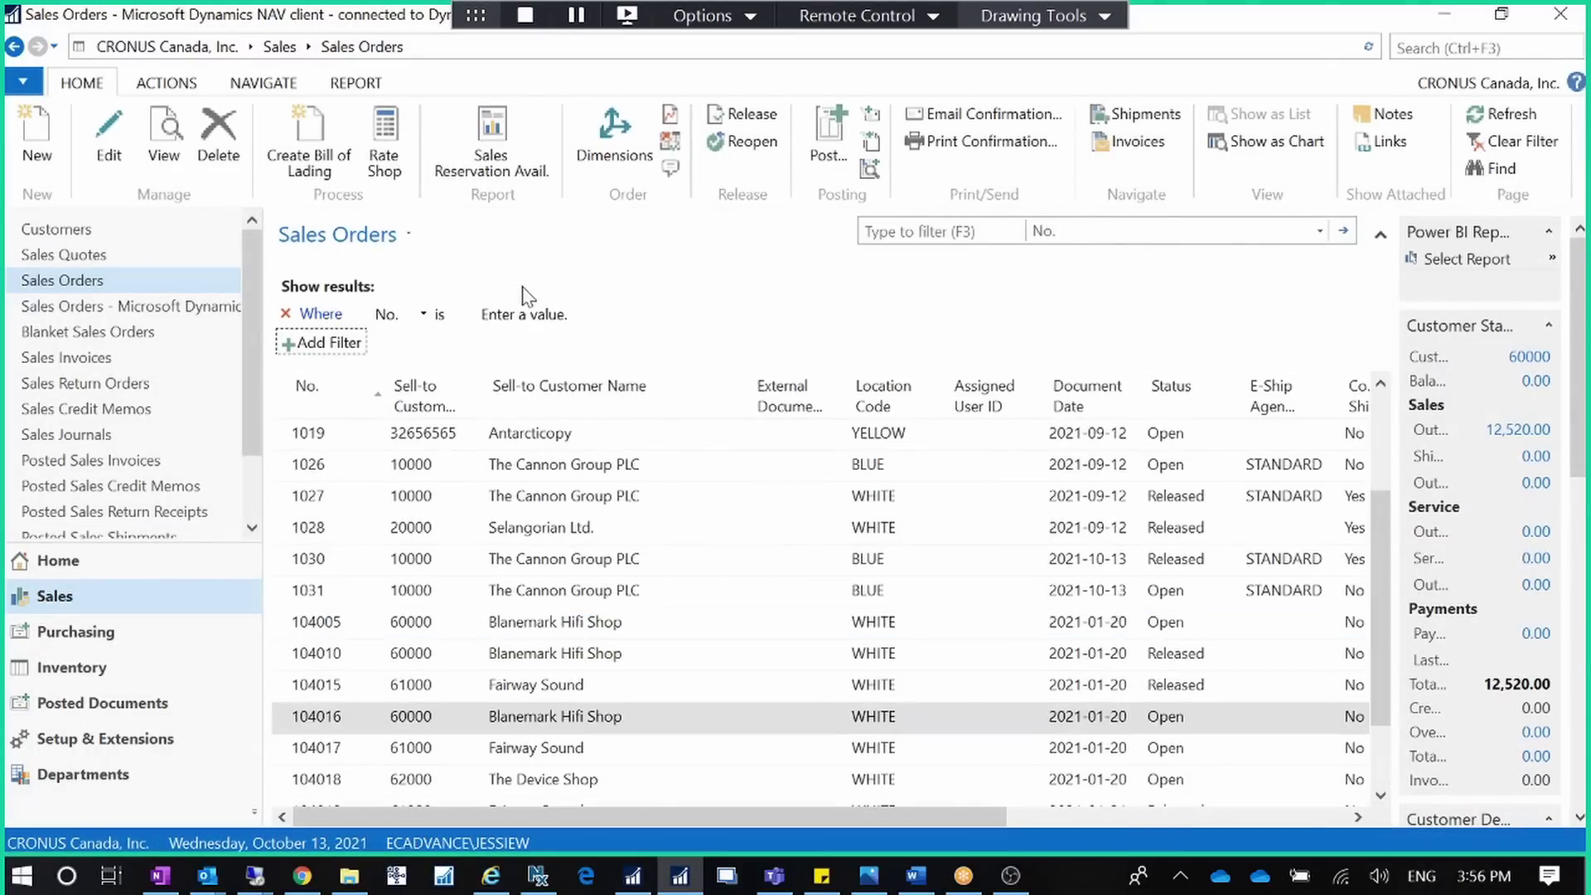
pyautogui.click(419, 322)
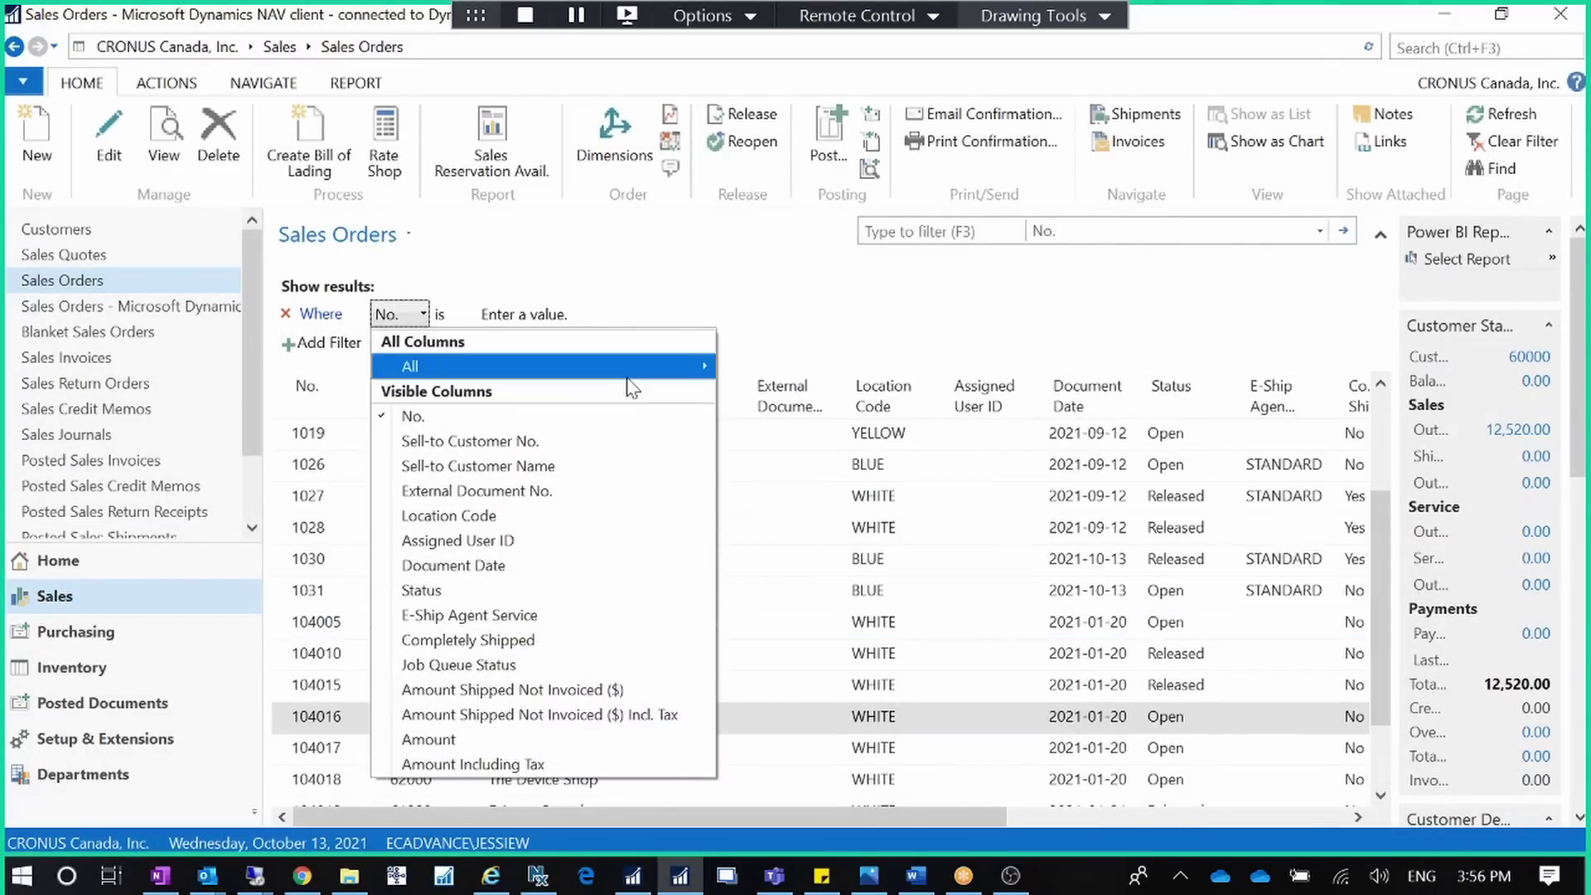
pyautogui.moveTo(629, 382)
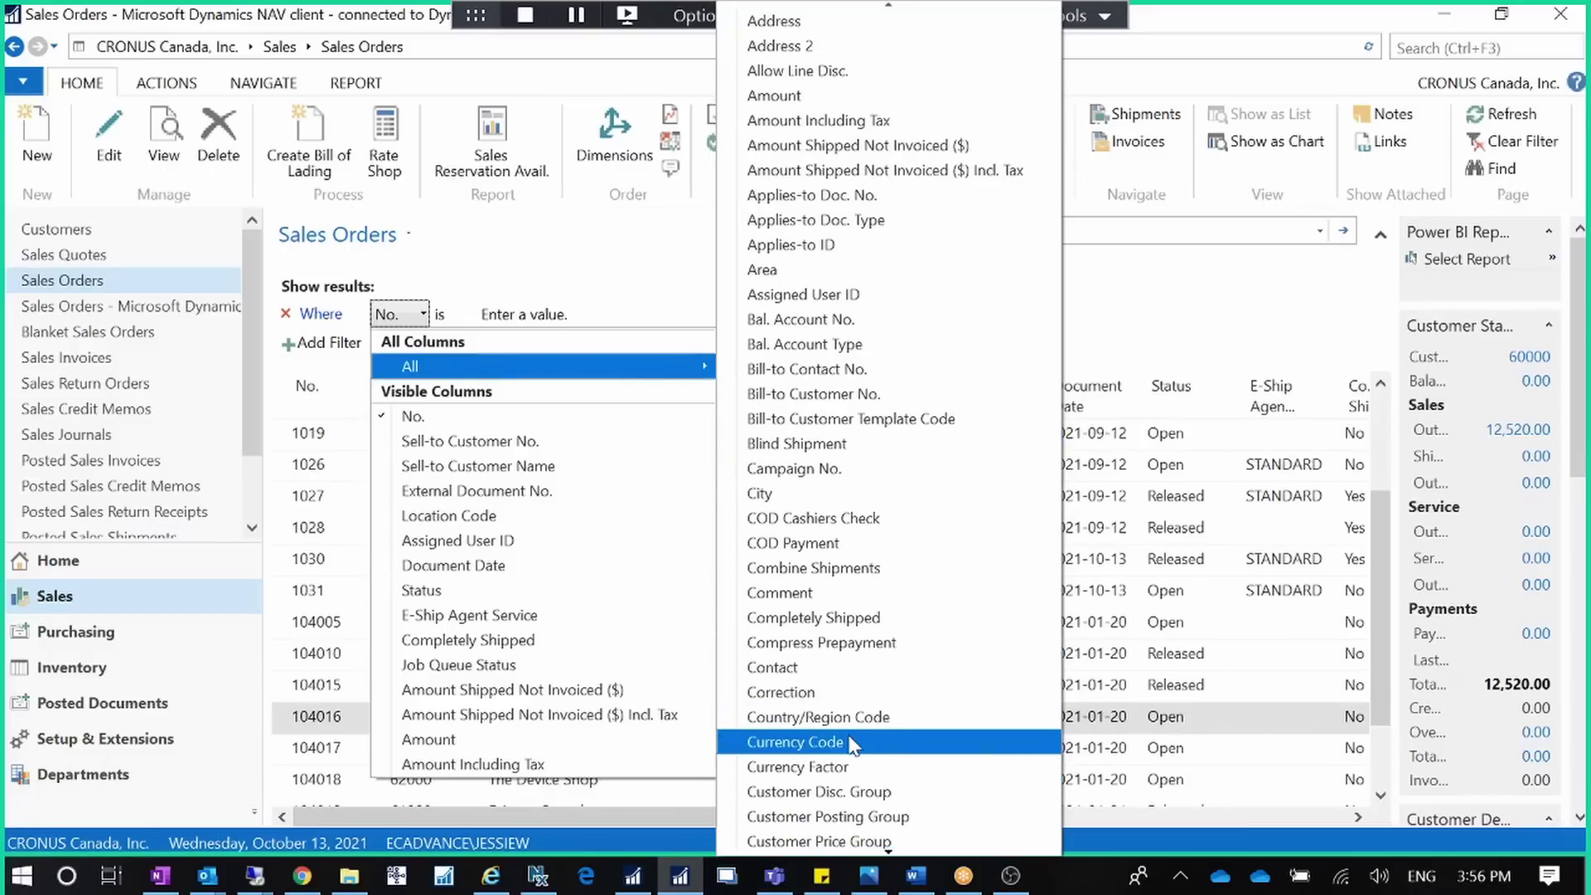
pyautogui.click(855, 743)
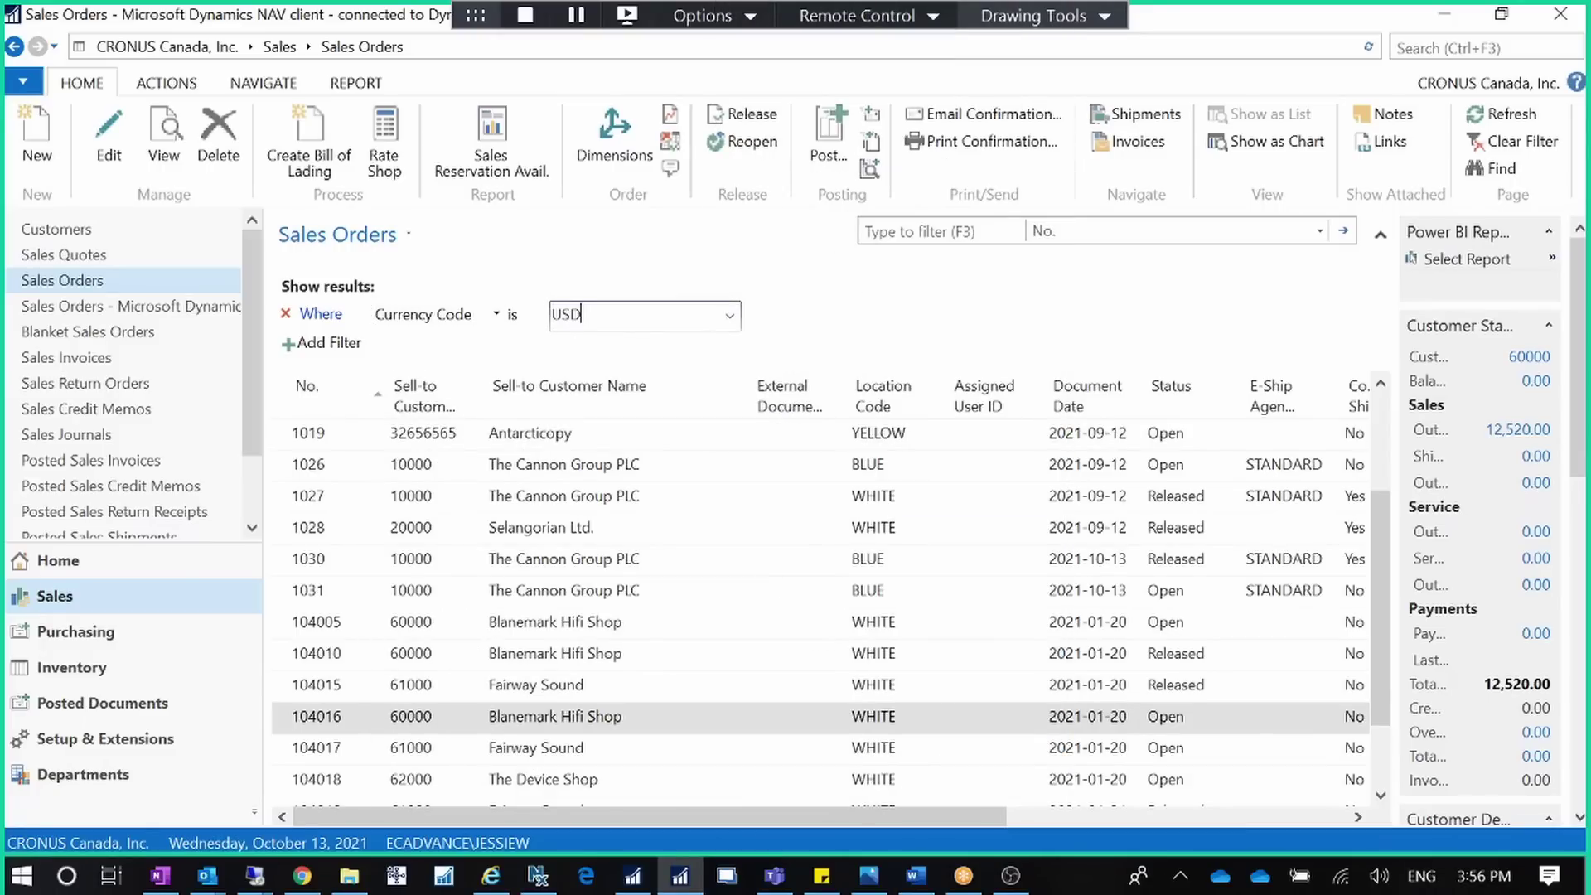
pyautogui.write('USD')
pyautogui.press('Return')
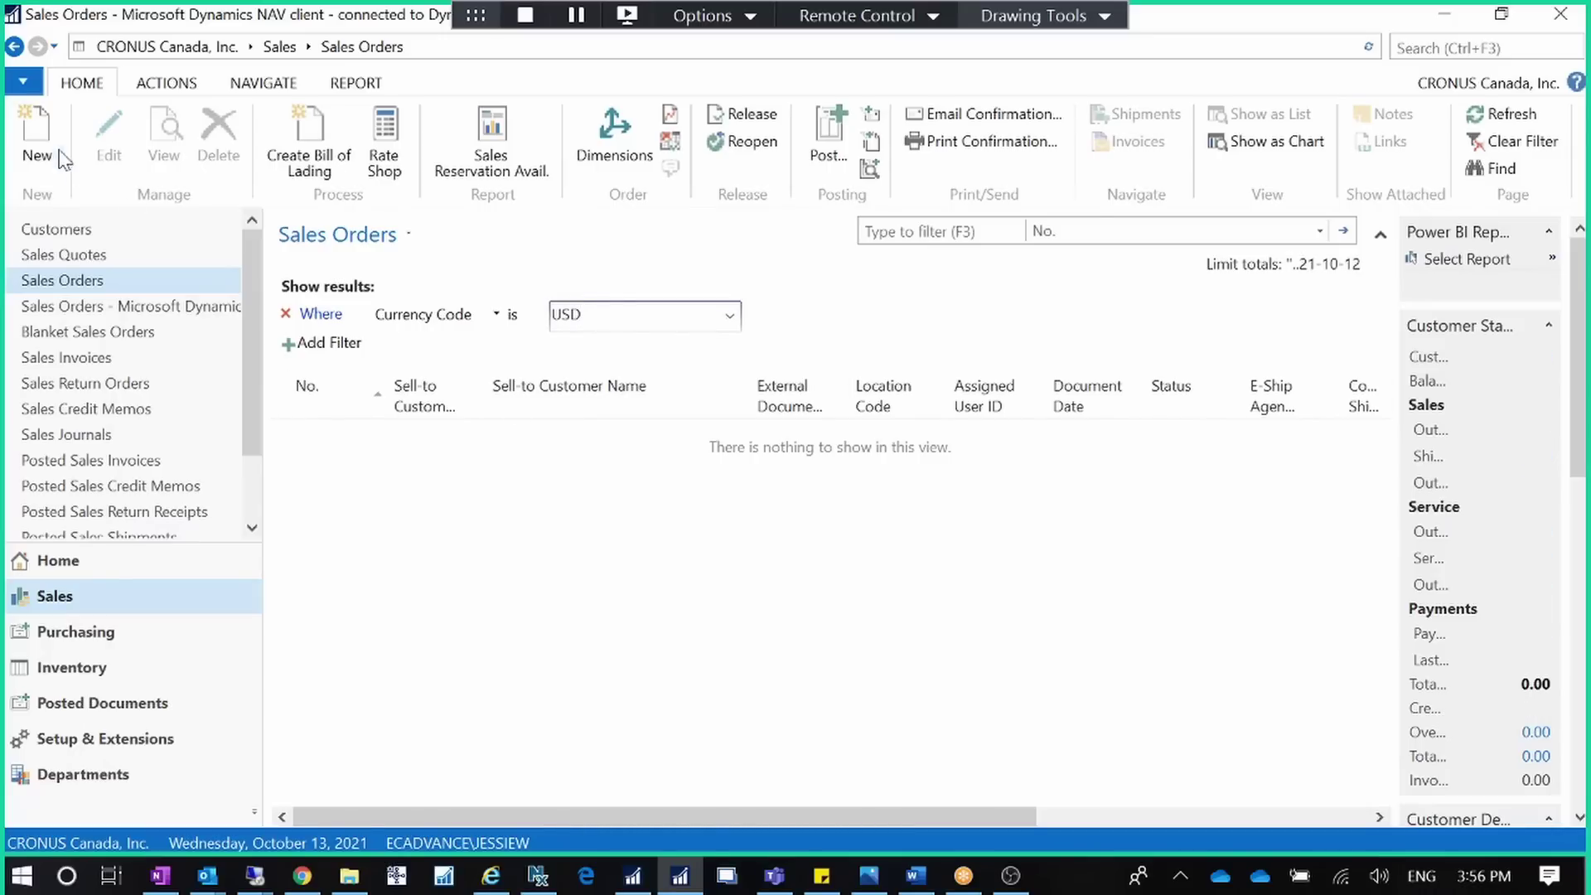
# Create a new sales order and open the full customer selection list for its Customer No. field
pyautogui.click(37, 137)
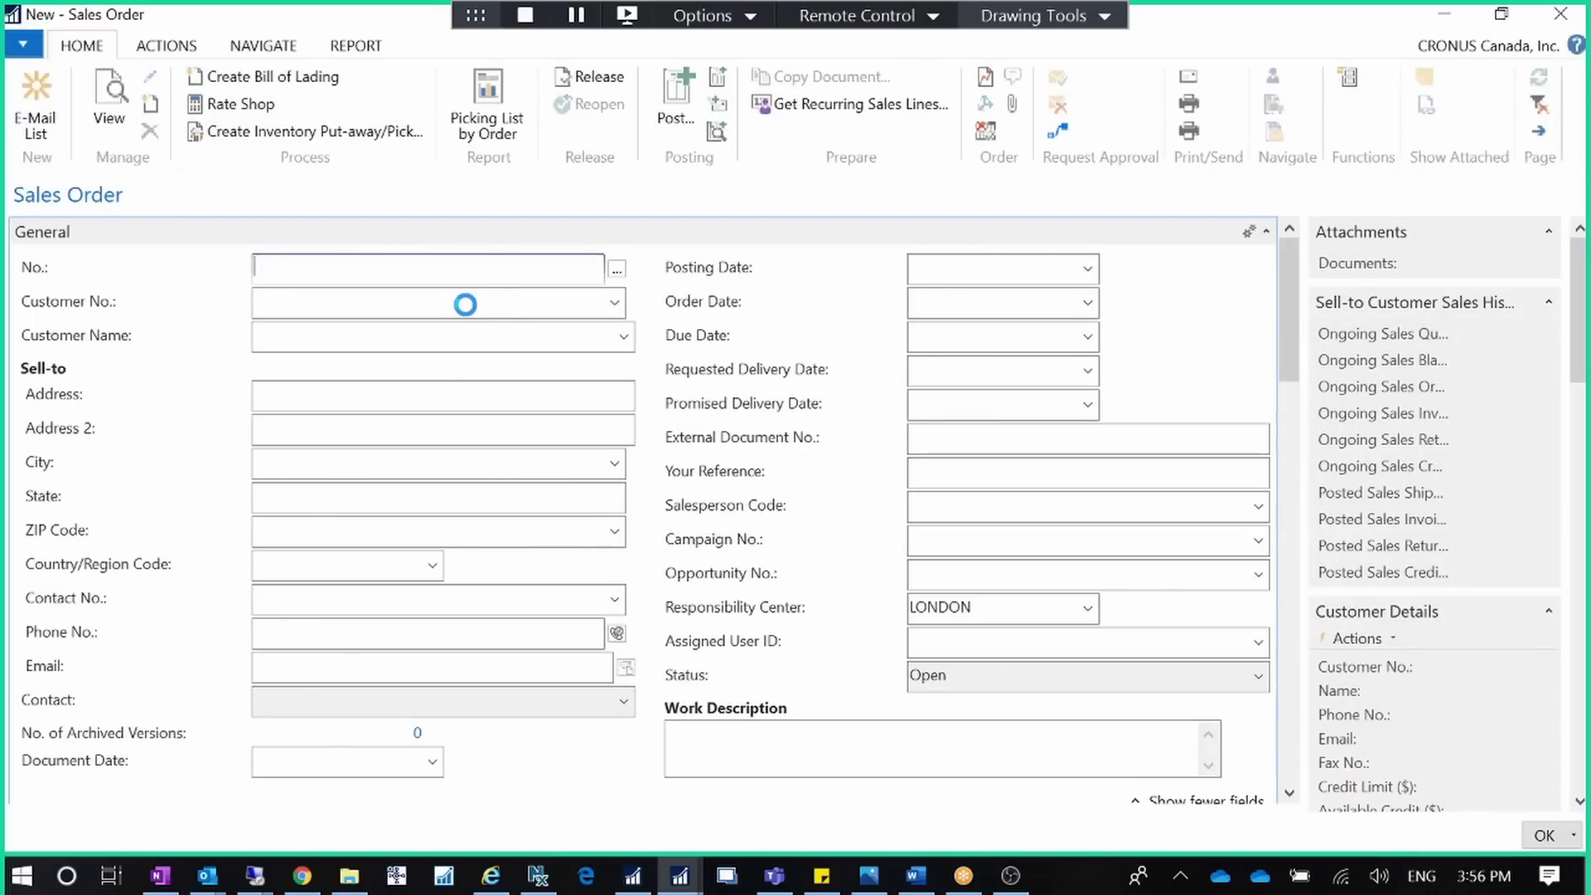
pyautogui.click(437, 303)
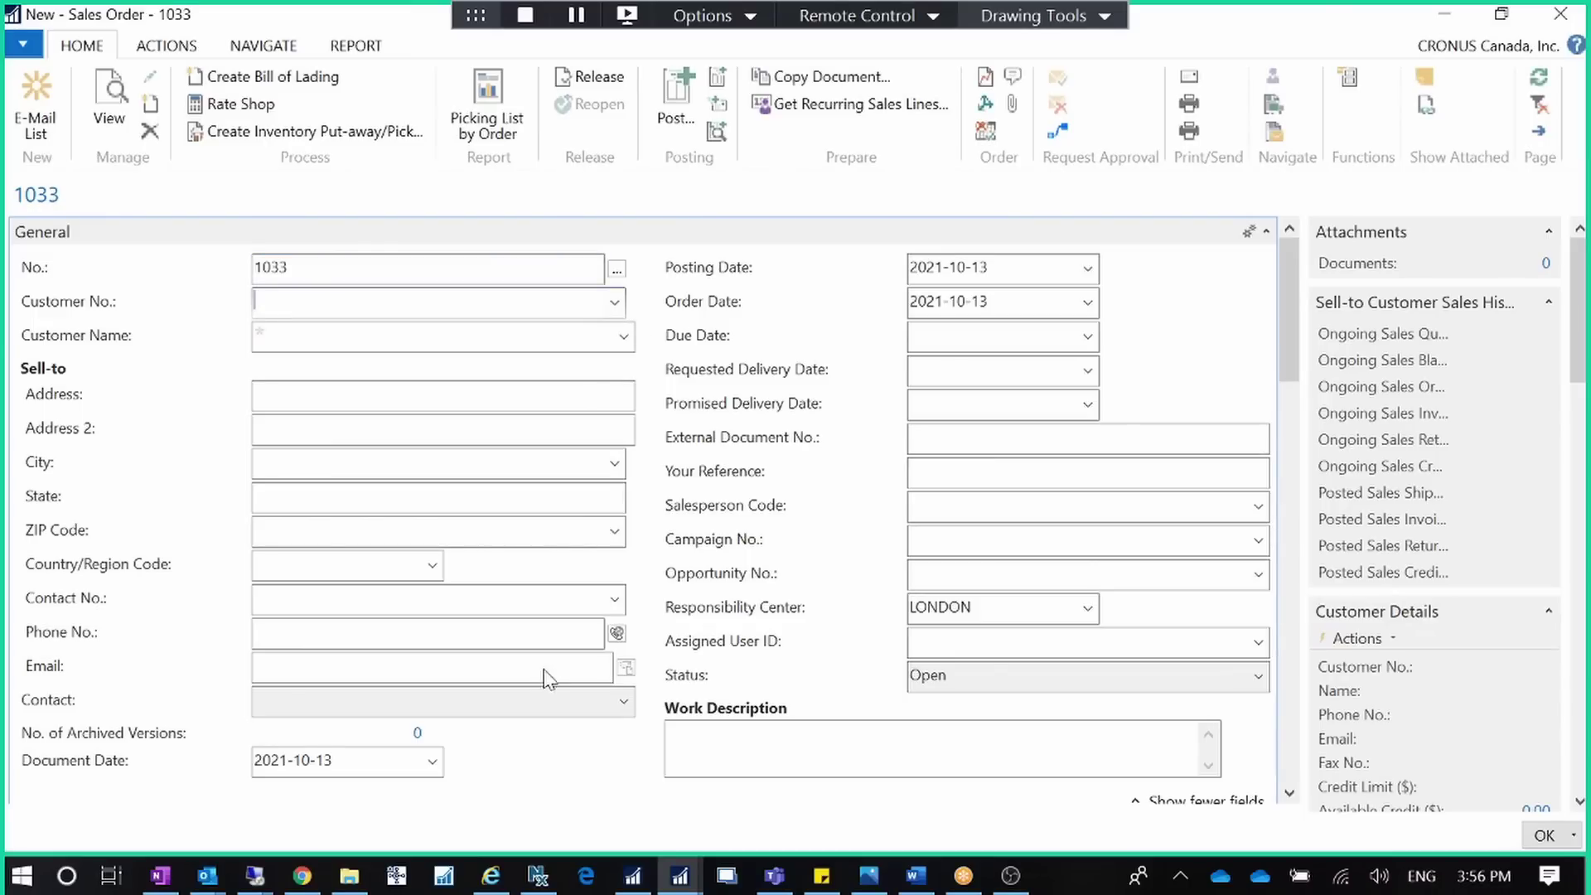
pyautogui.click(614, 301)
pyautogui.click(347, 610)
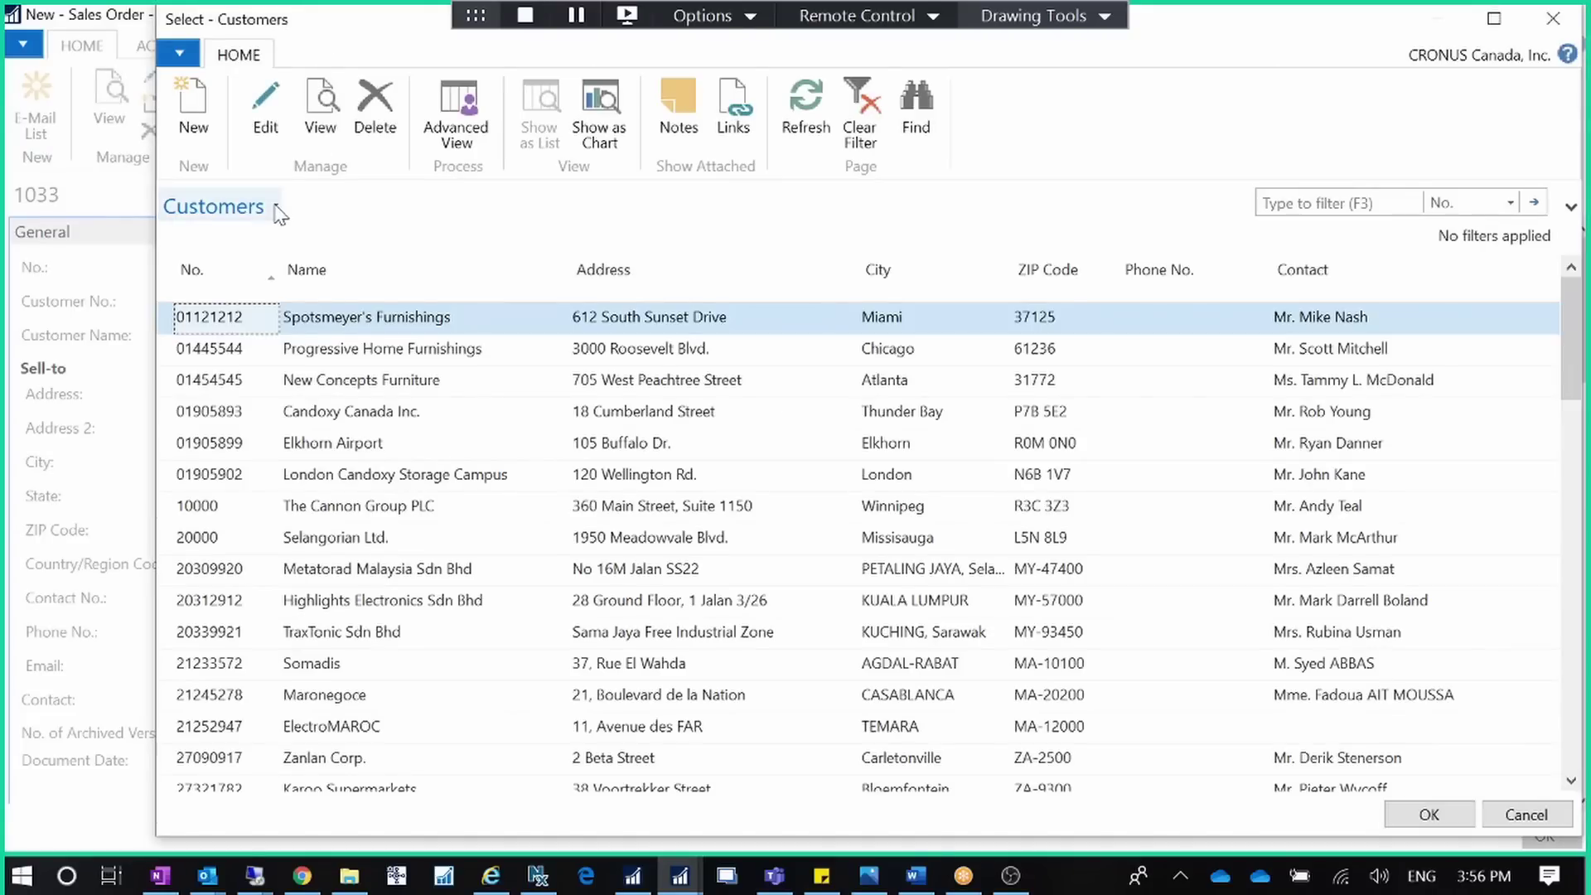
# Filter the customer selection list to customers whose Currency Code is USD
pyautogui.click(276, 207)
pyautogui.click(291, 261)
pyautogui.click(290, 286)
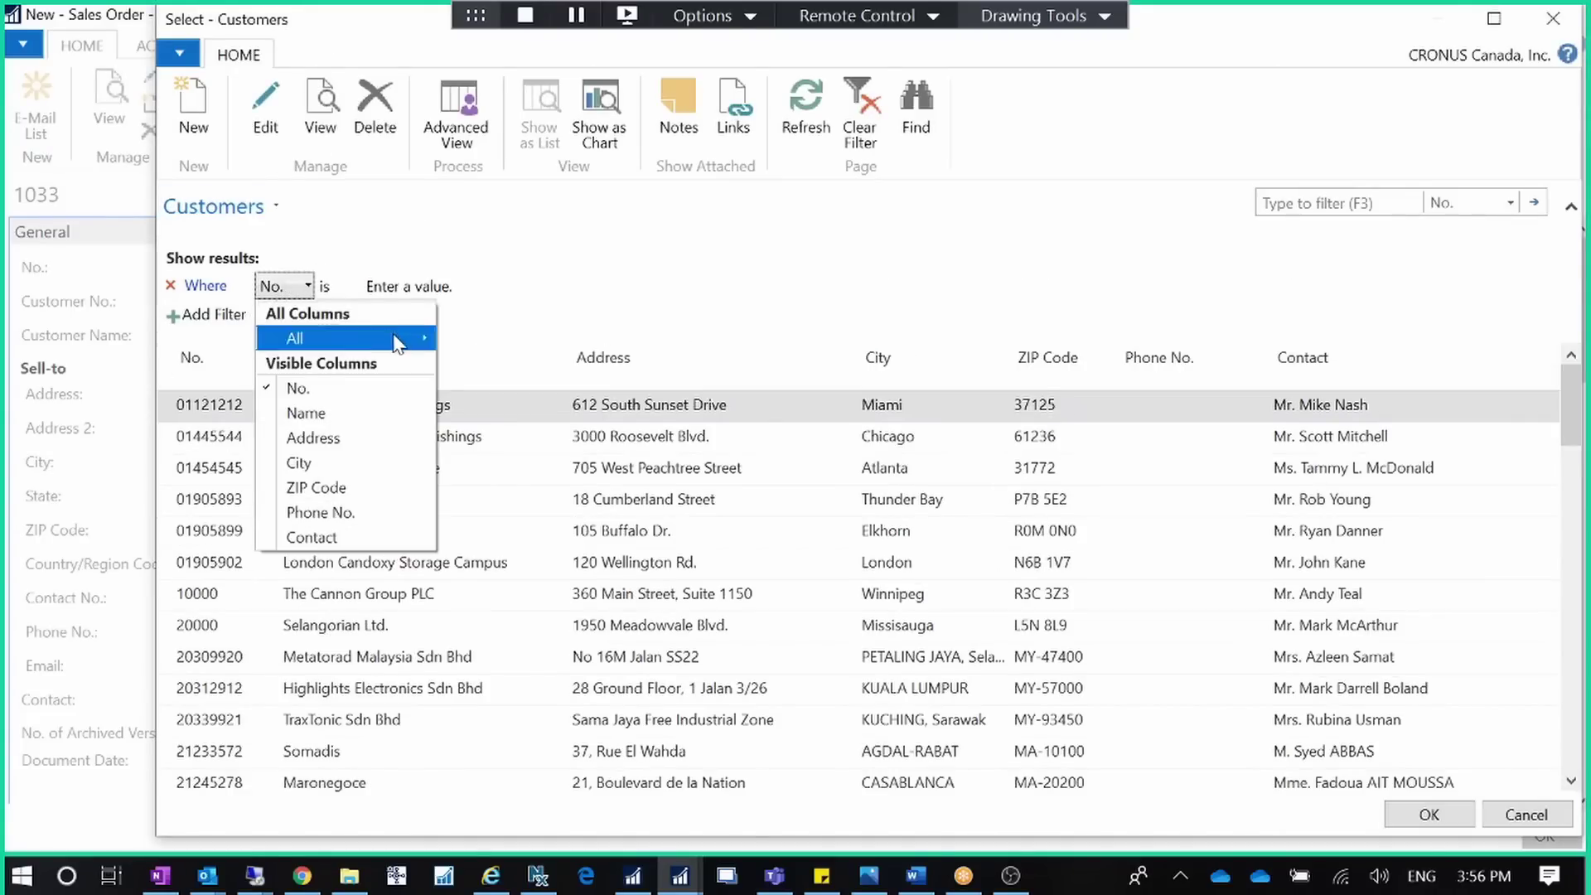
pyautogui.moveTo(408, 337)
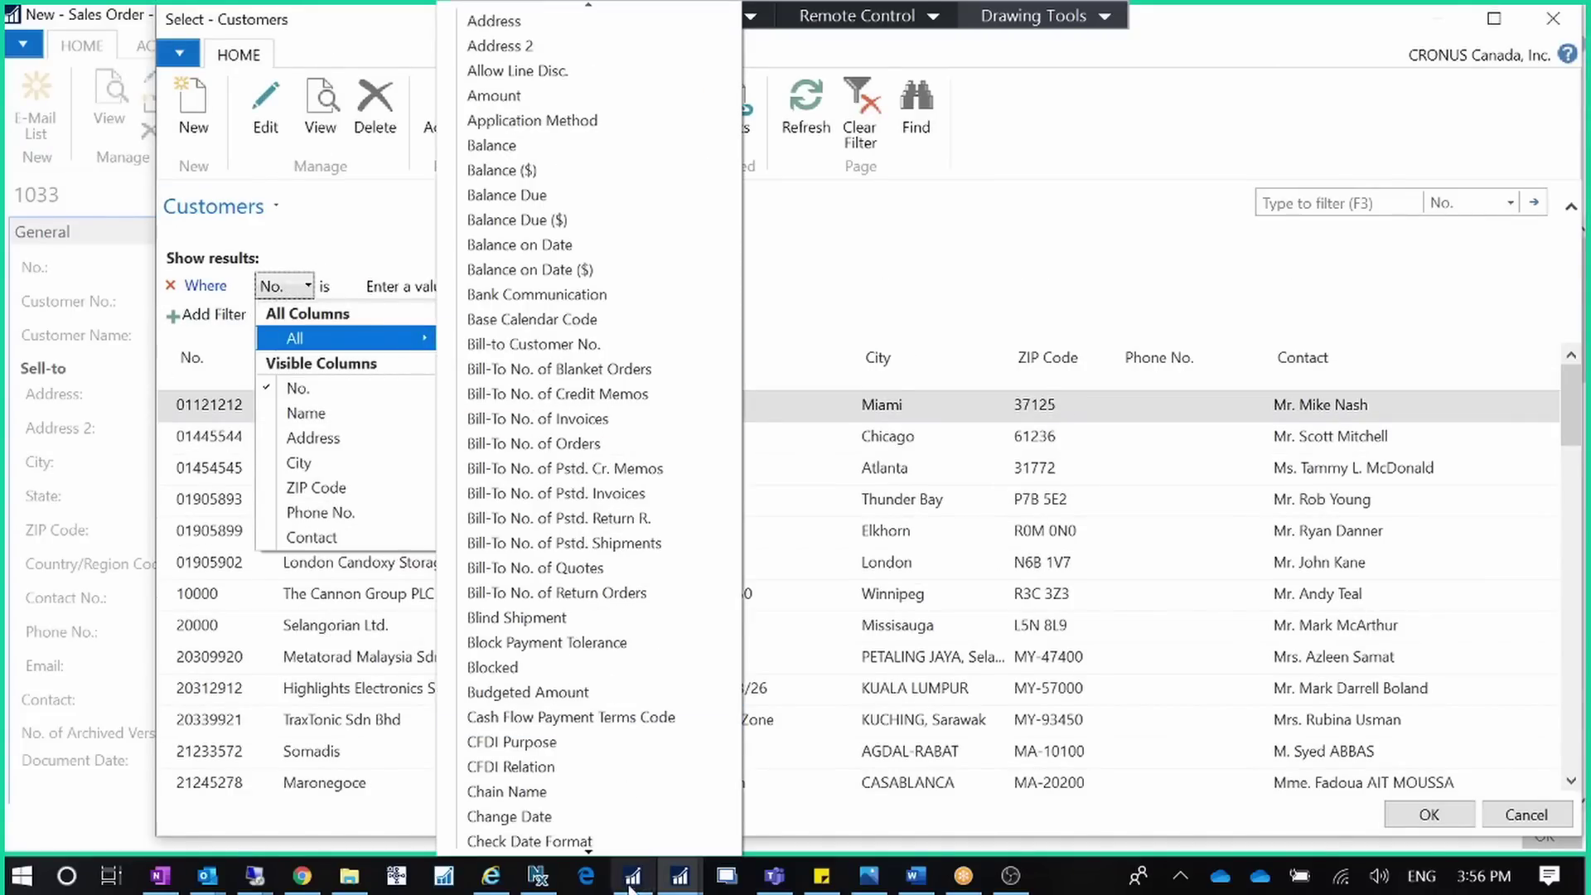
pyautogui.scroll(-4, 566, 623)
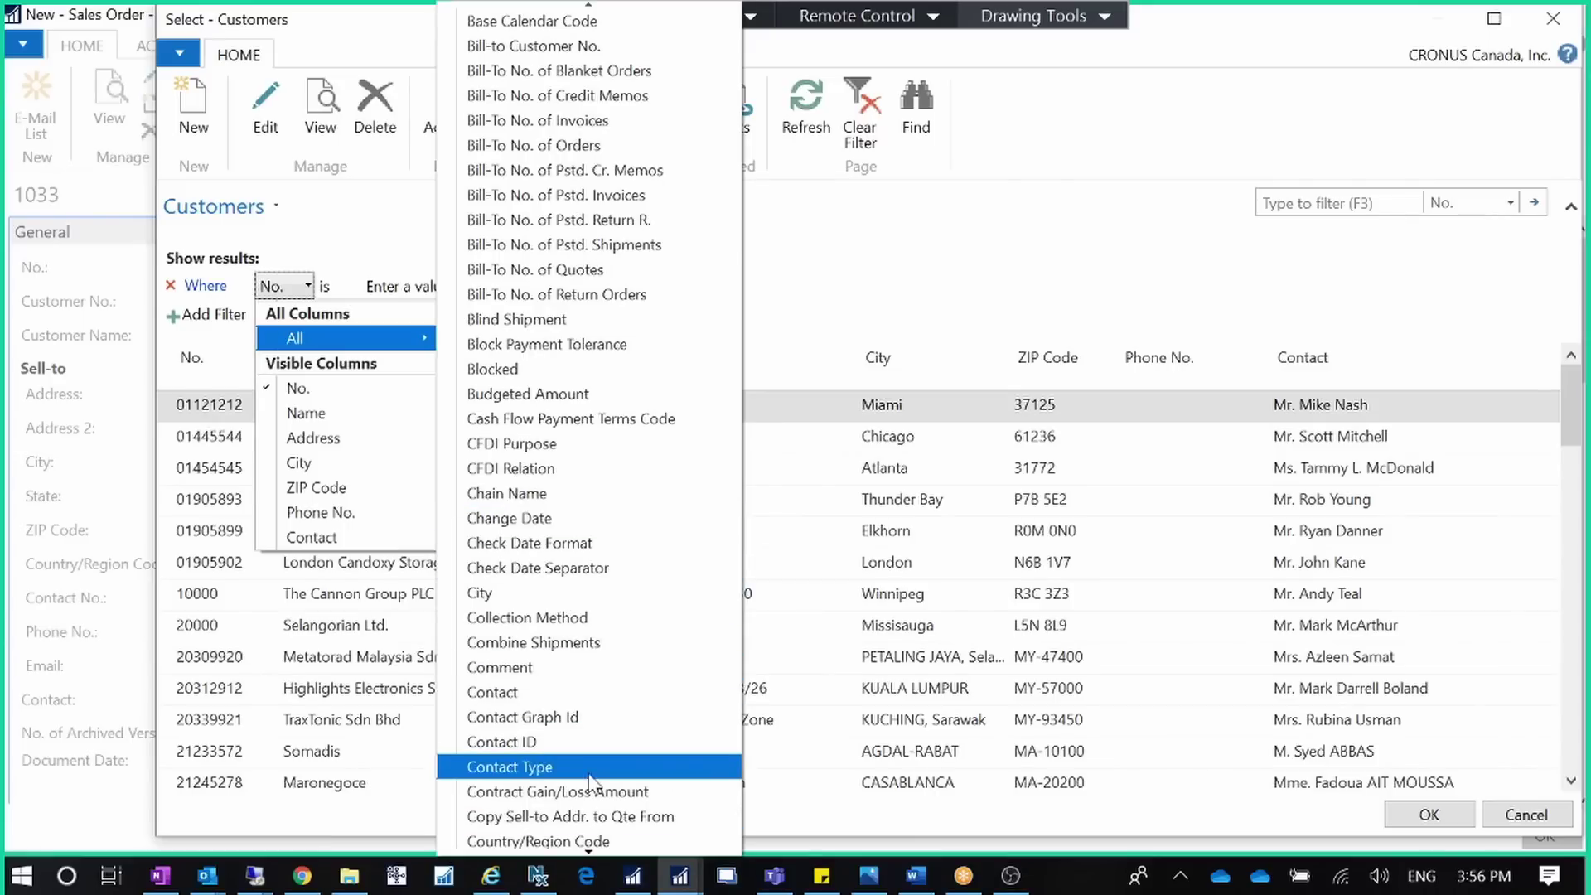
pyautogui.scroll(-4, 588, 737)
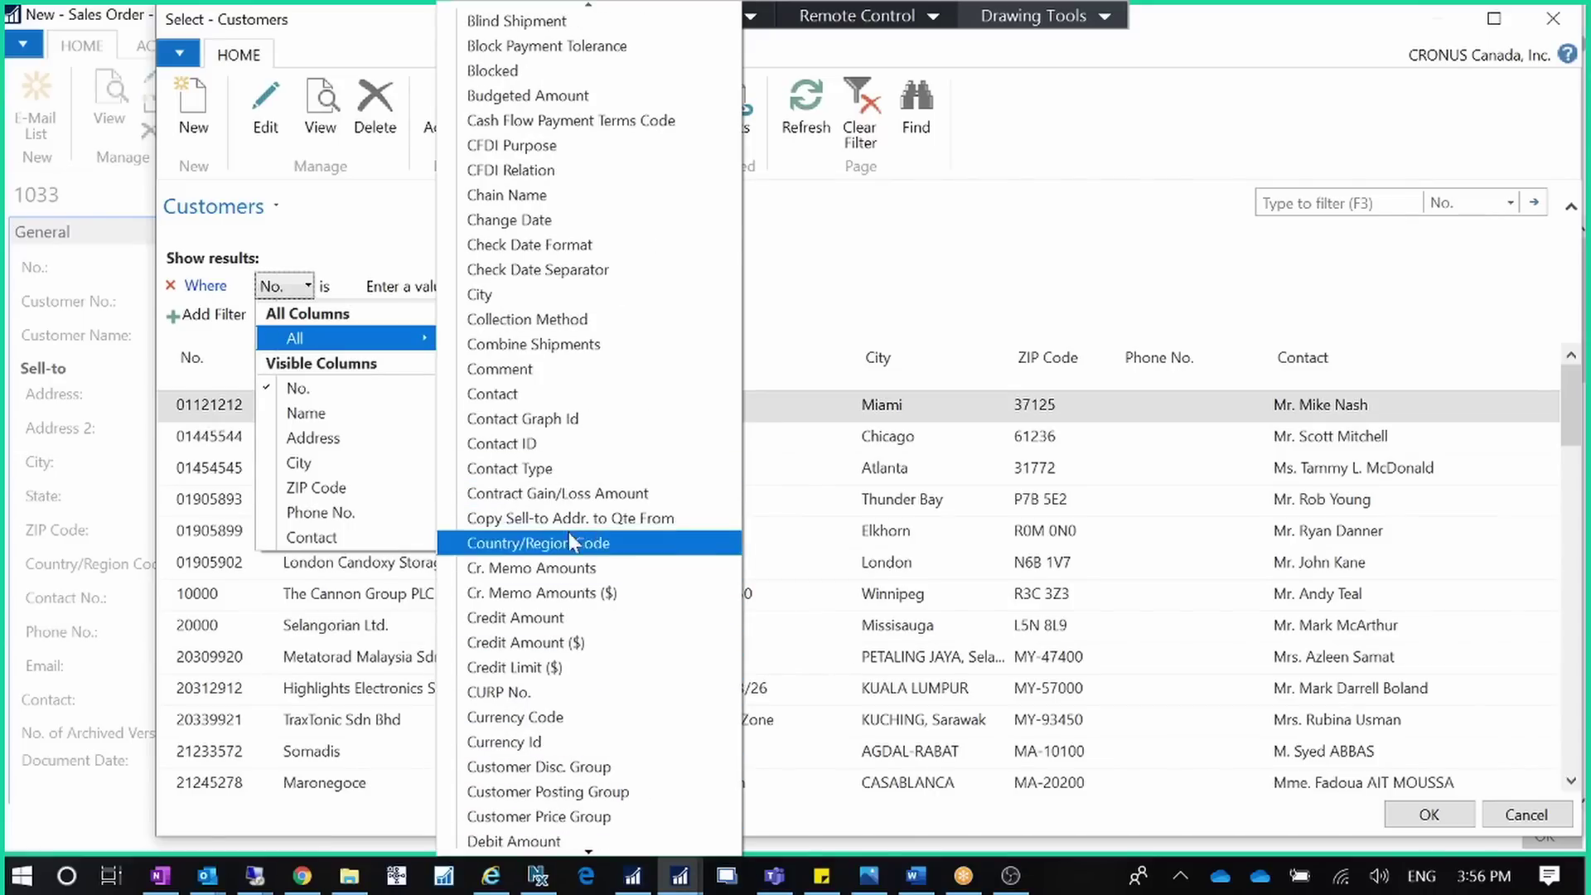
pyautogui.click(564, 716)
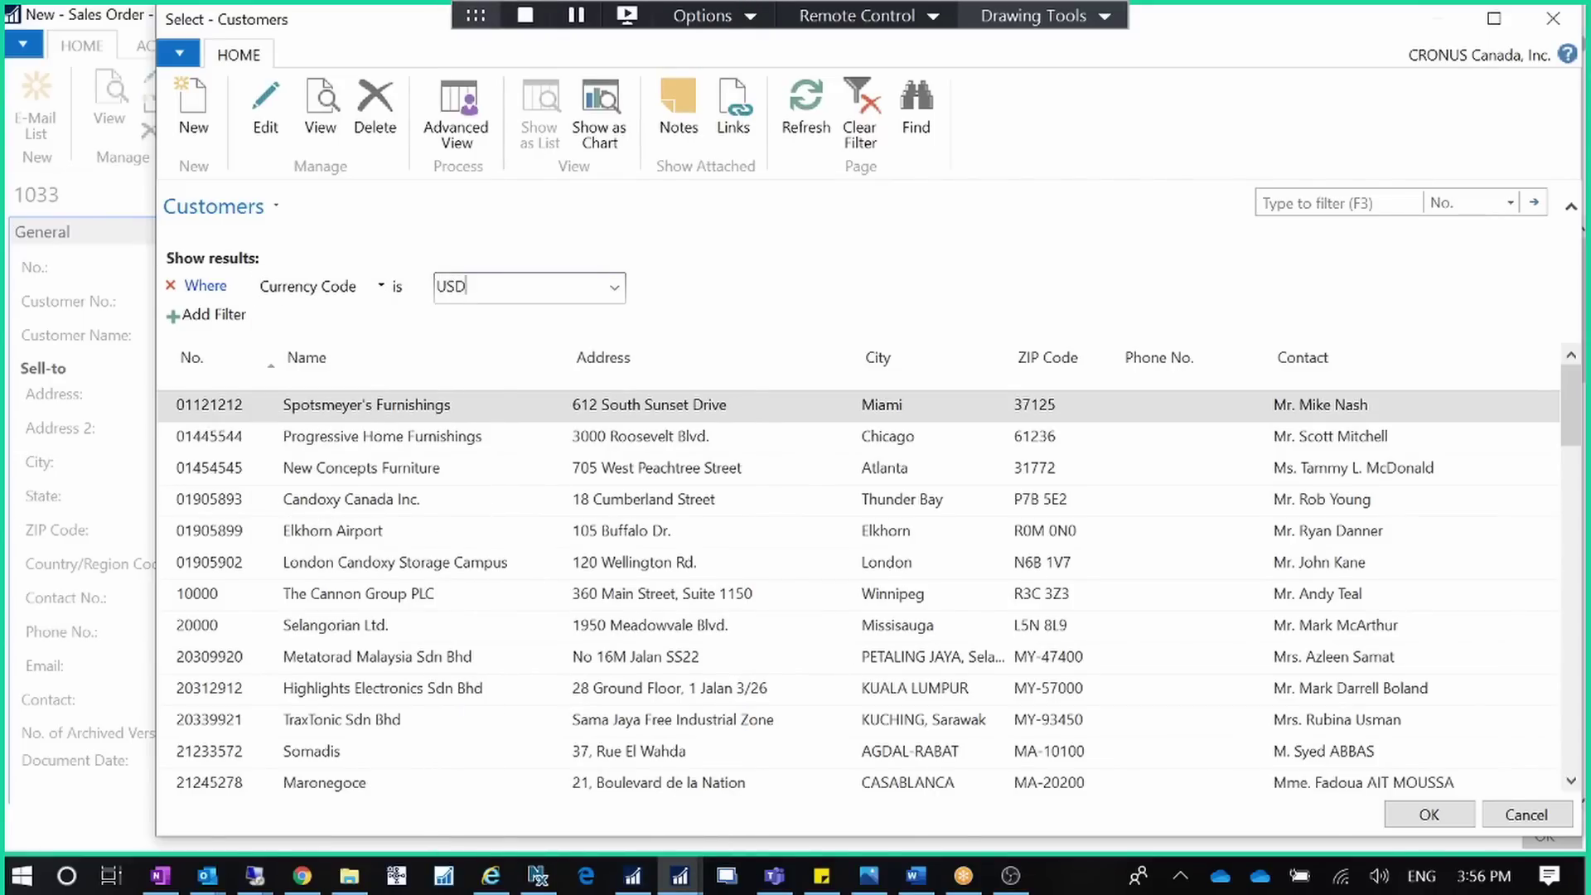
pyautogui.press('Return')
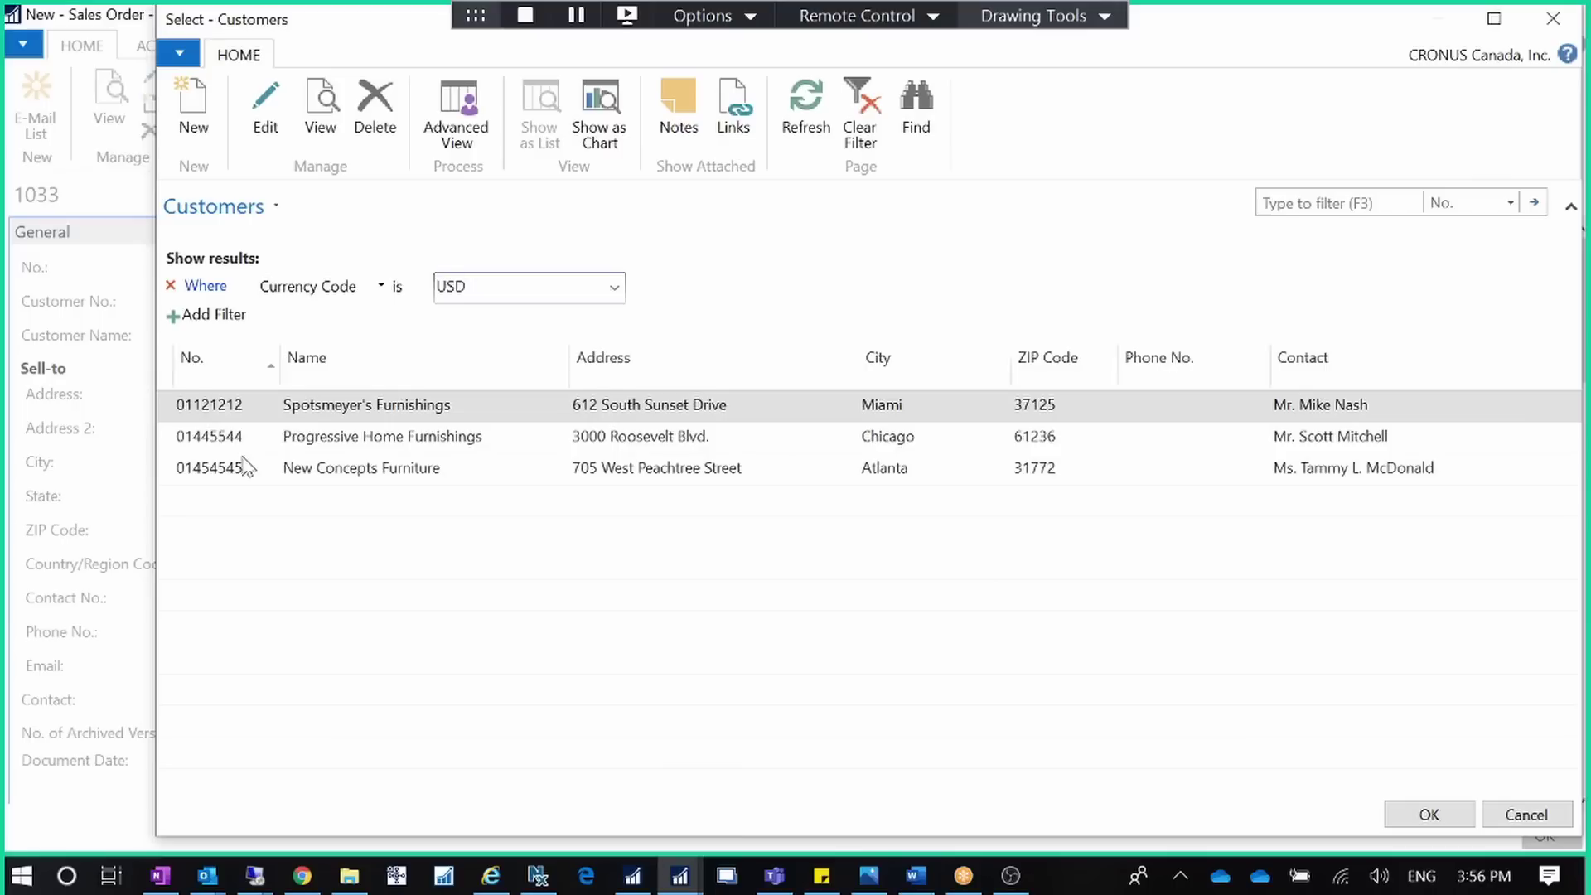
# Assign Spotsmeyer's Furnishings as the new order's customer and check the Currency Code under Invoice Details
pyautogui.click(233, 404)
pyautogui.click(1429, 814)
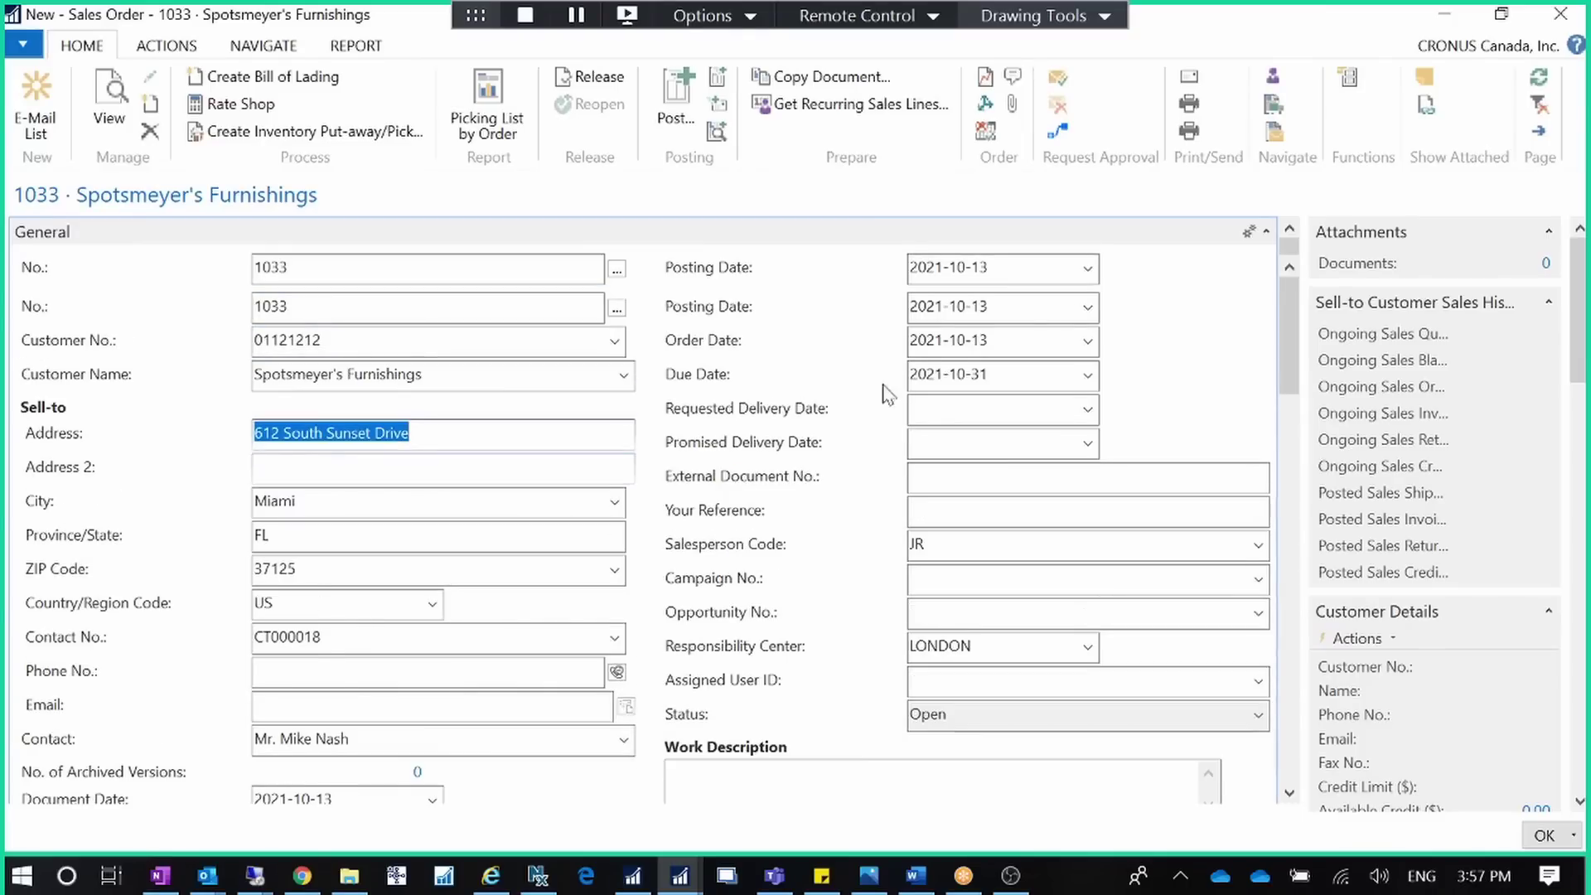
pyautogui.moveTo(1295, 286); pyautogui.dragTo(1286, 436)
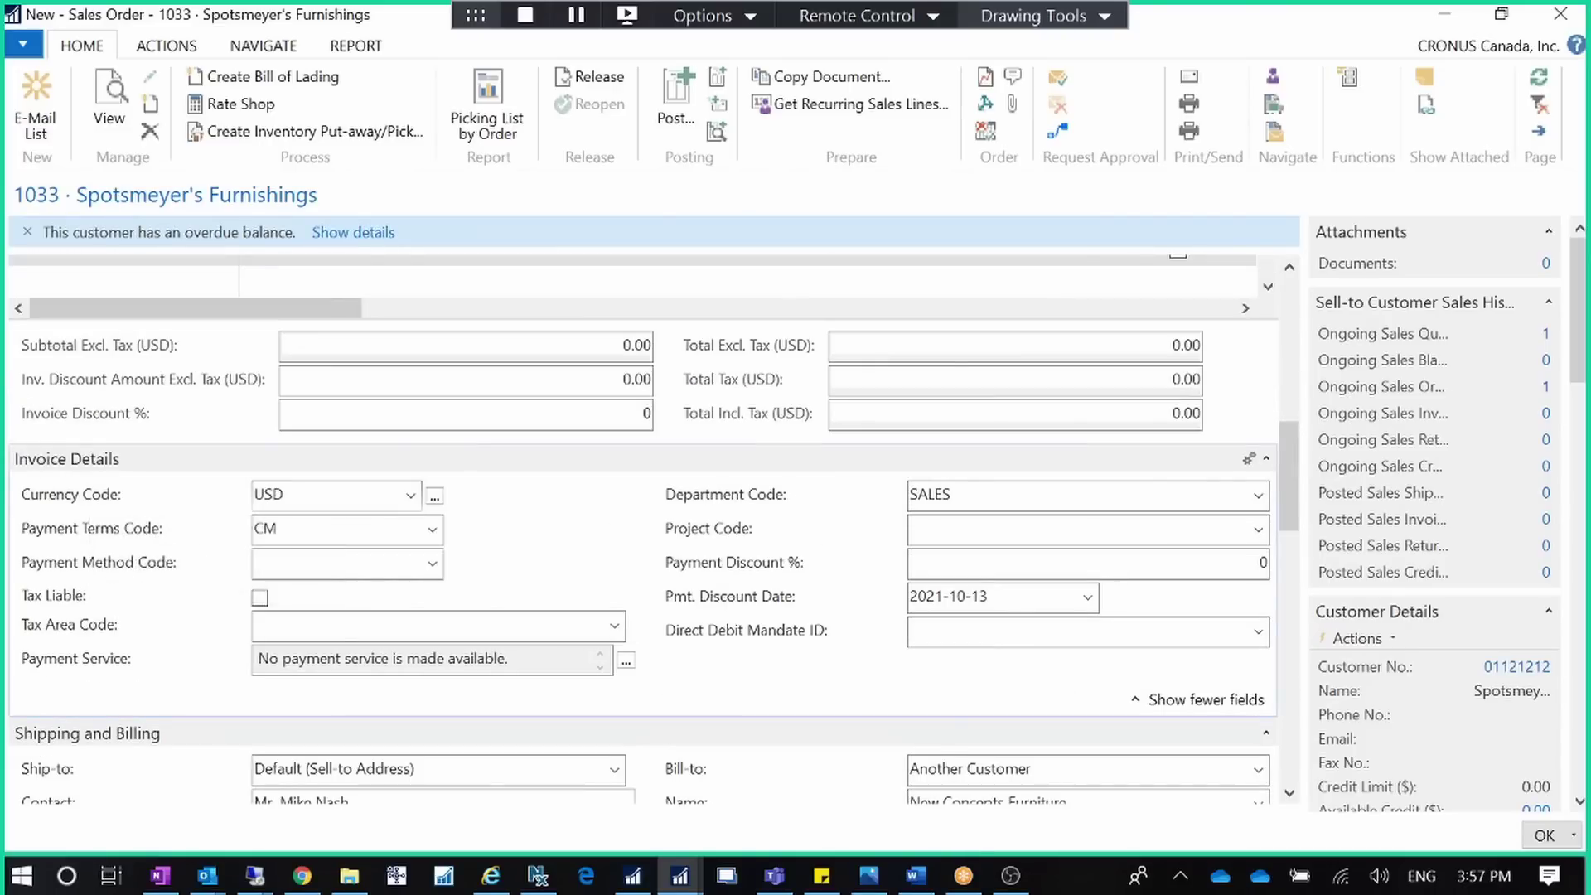
# Set the new sales order's USD Exchange Rate Amount to 0.75 through the Currency Code's exchange rate window
pyautogui.click(274, 494)
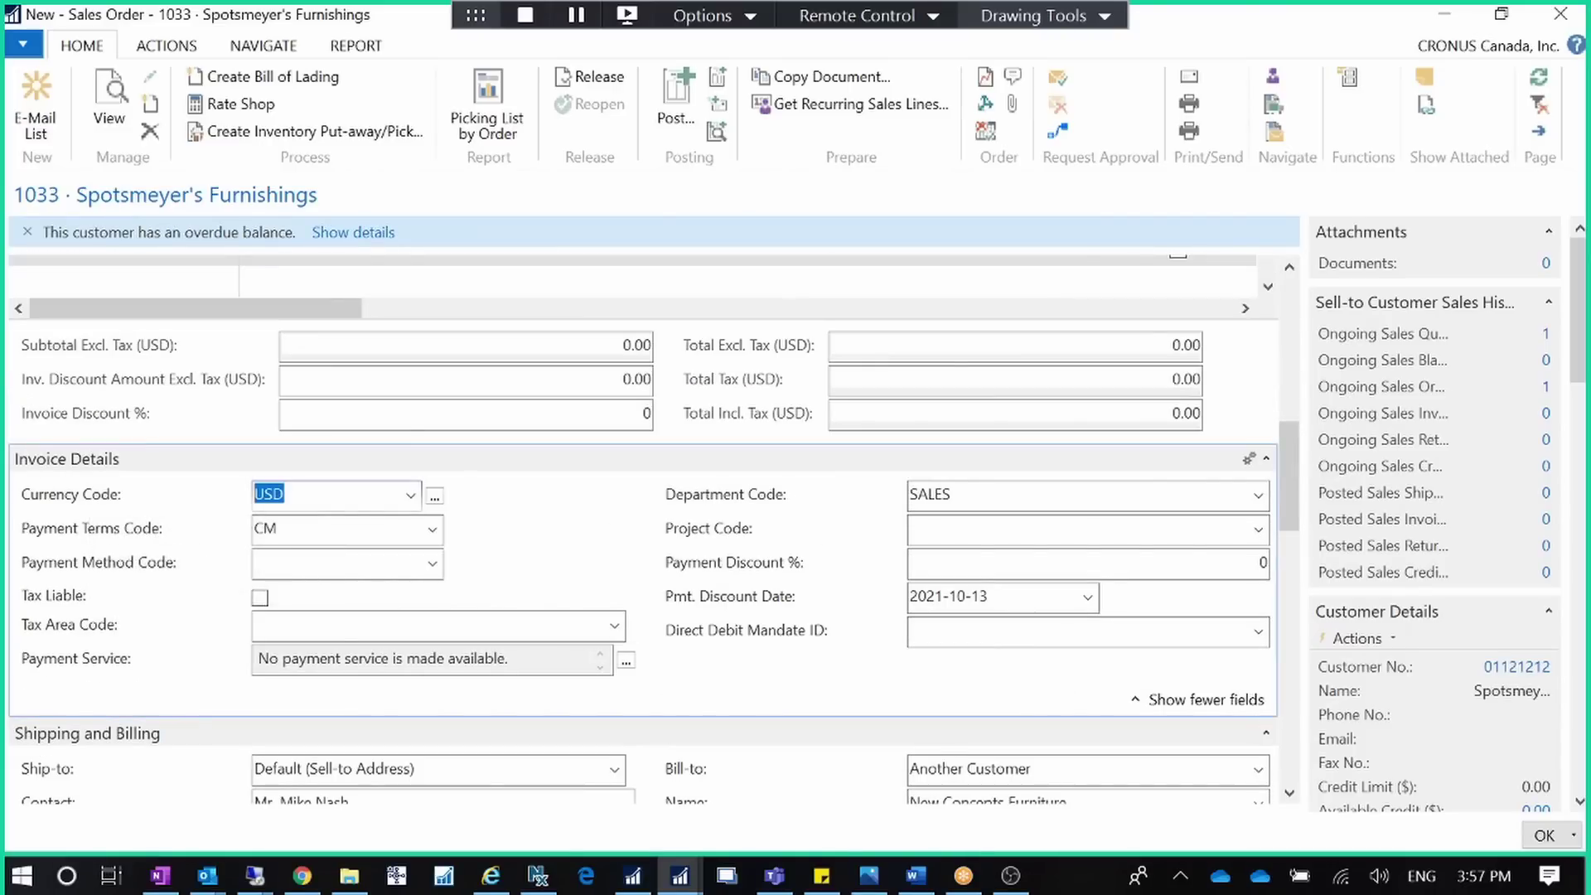
pyautogui.click(435, 497)
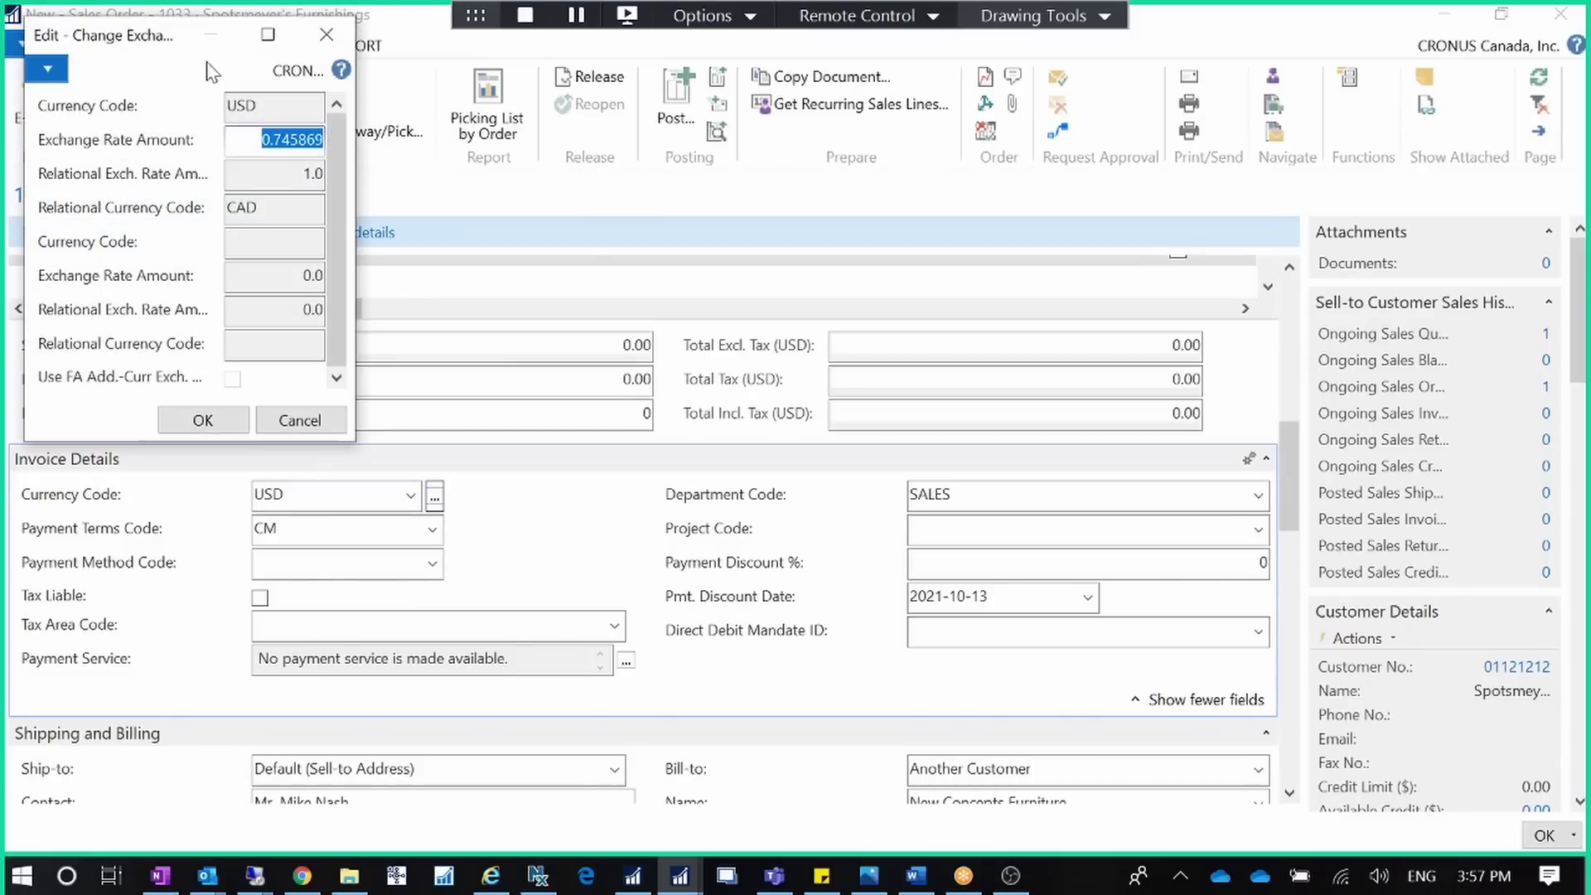
pyautogui.moveTo(168, 51); pyautogui.dragTo(698, 165)
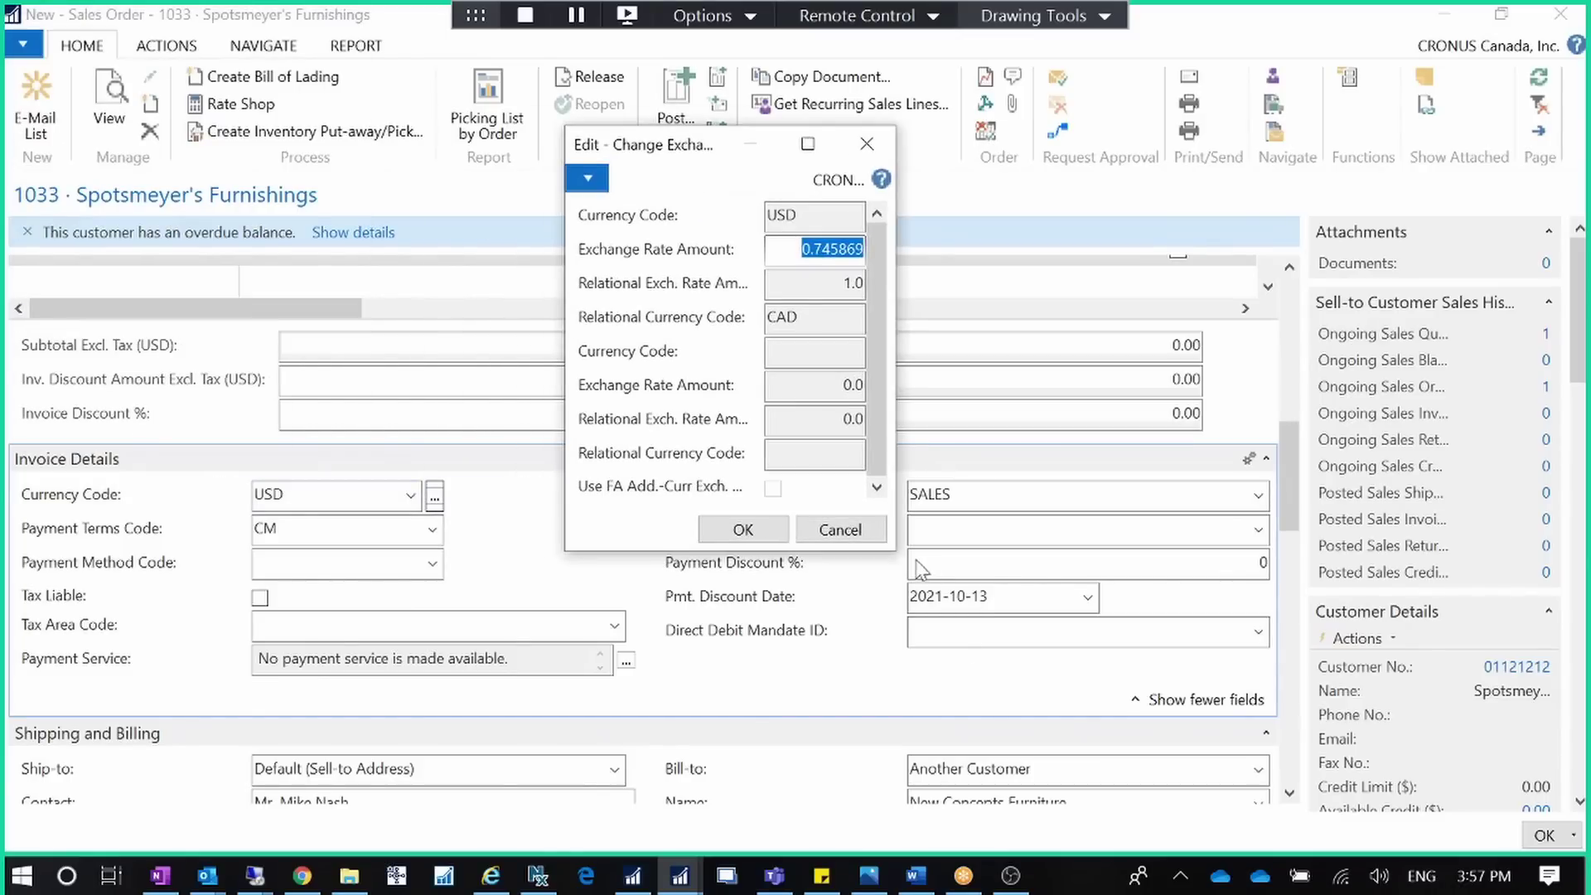
pyautogui.moveTo(893, 548); pyautogui.dragTo(1214, 677)
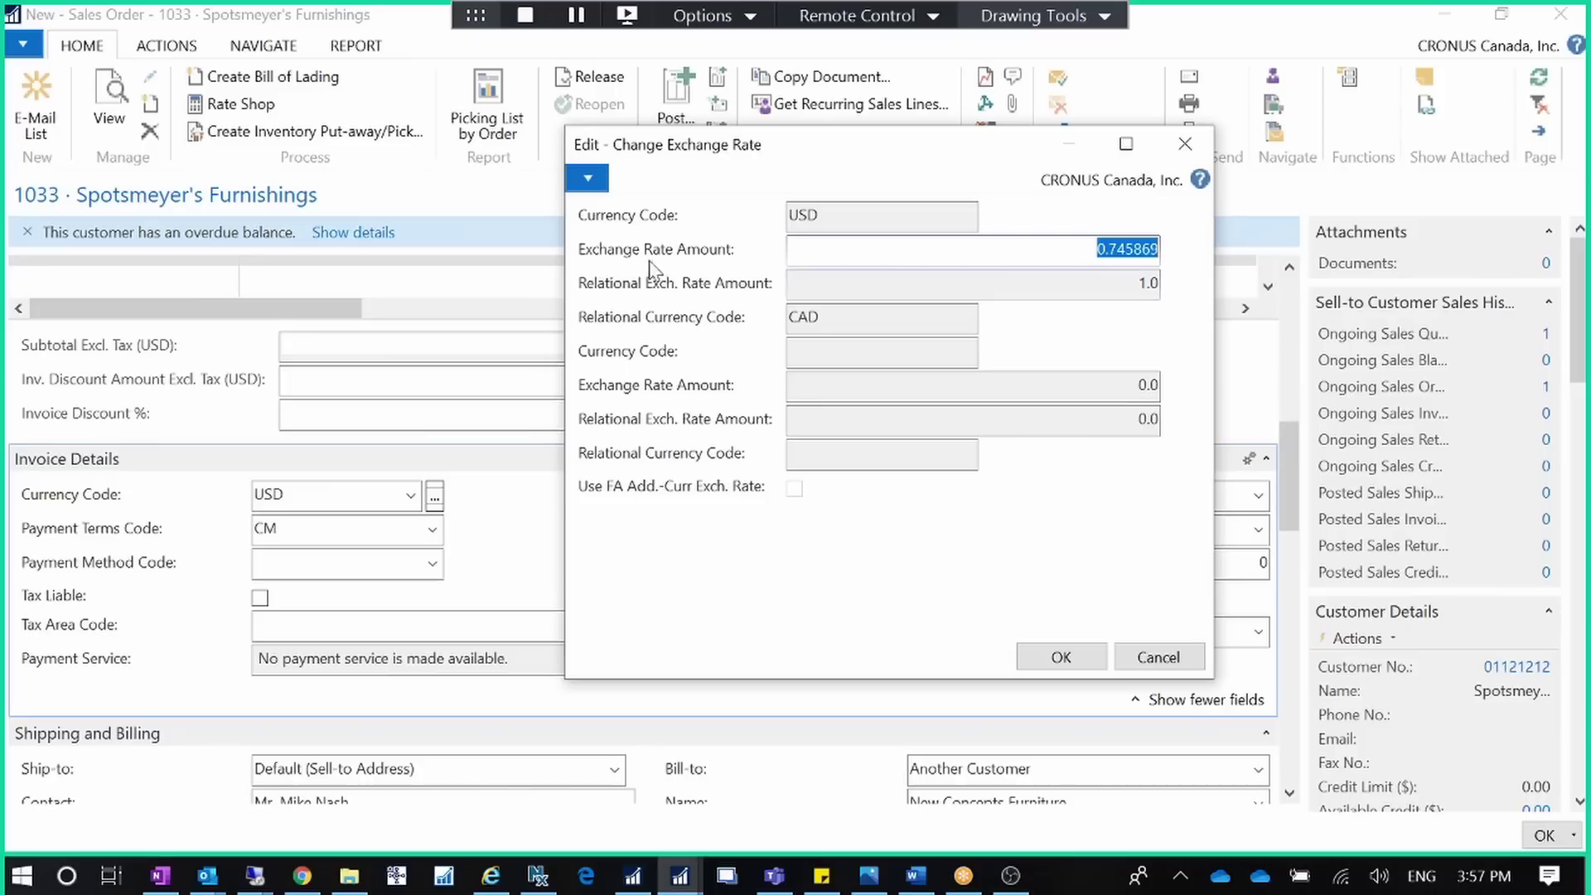
pyautogui.click(1095, 249)
pyautogui.moveTo(1095, 248); pyautogui.dragTo(1199, 257)
pyautogui.click(1108, 248)
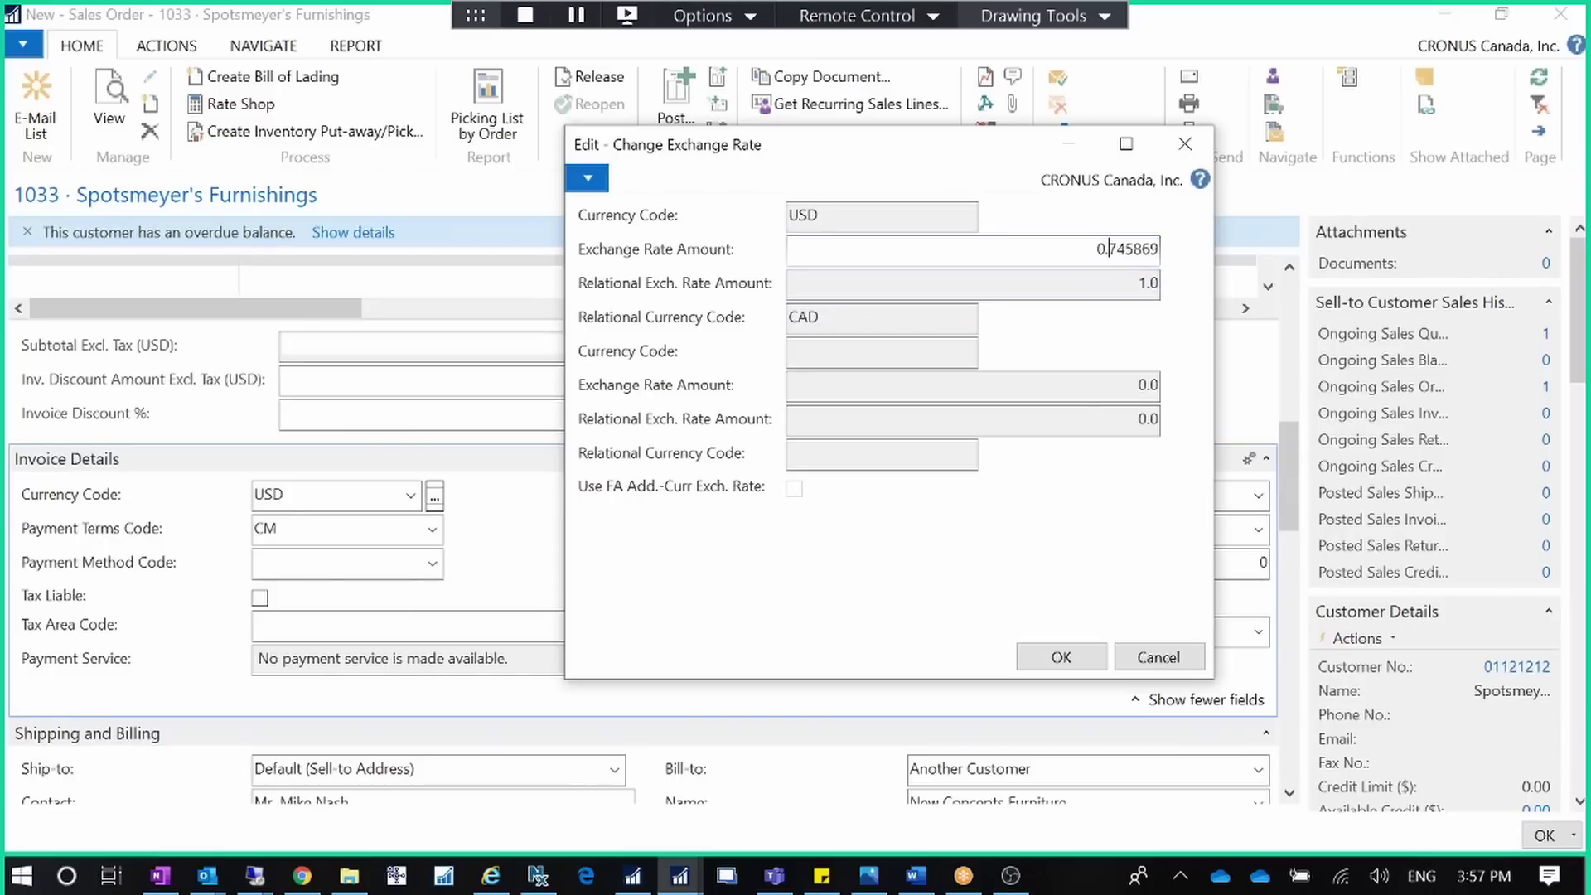
pyautogui.moveTo(1108, 249); pyautogui.dragTo(1182, 257)
pyautogui.write('75')
pyautogui.press('Tab')
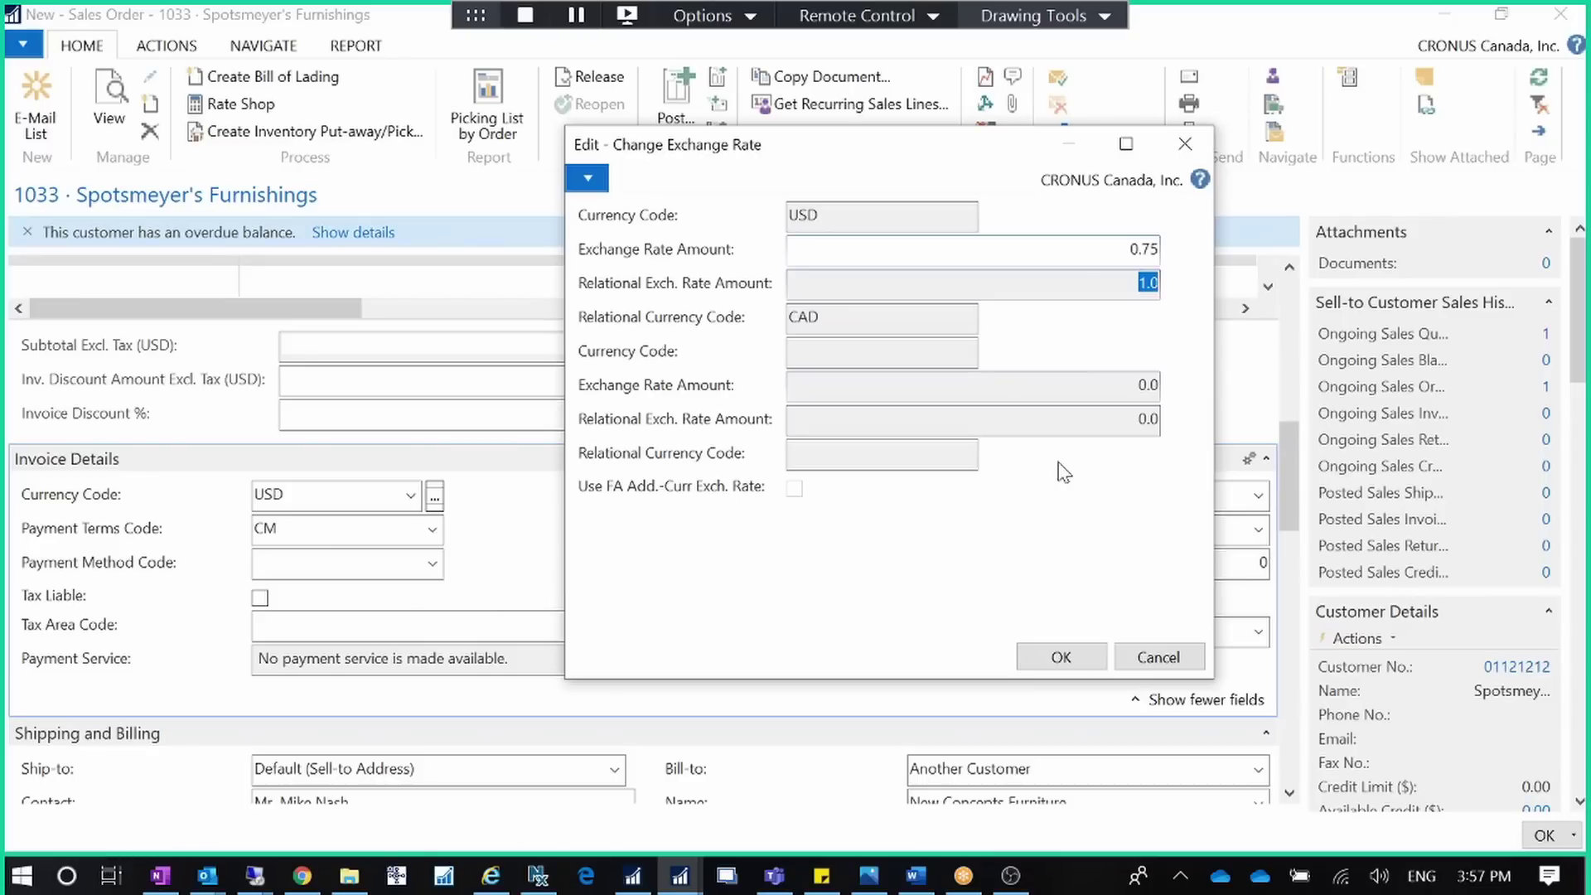
pyautogui.click(1060, 657)
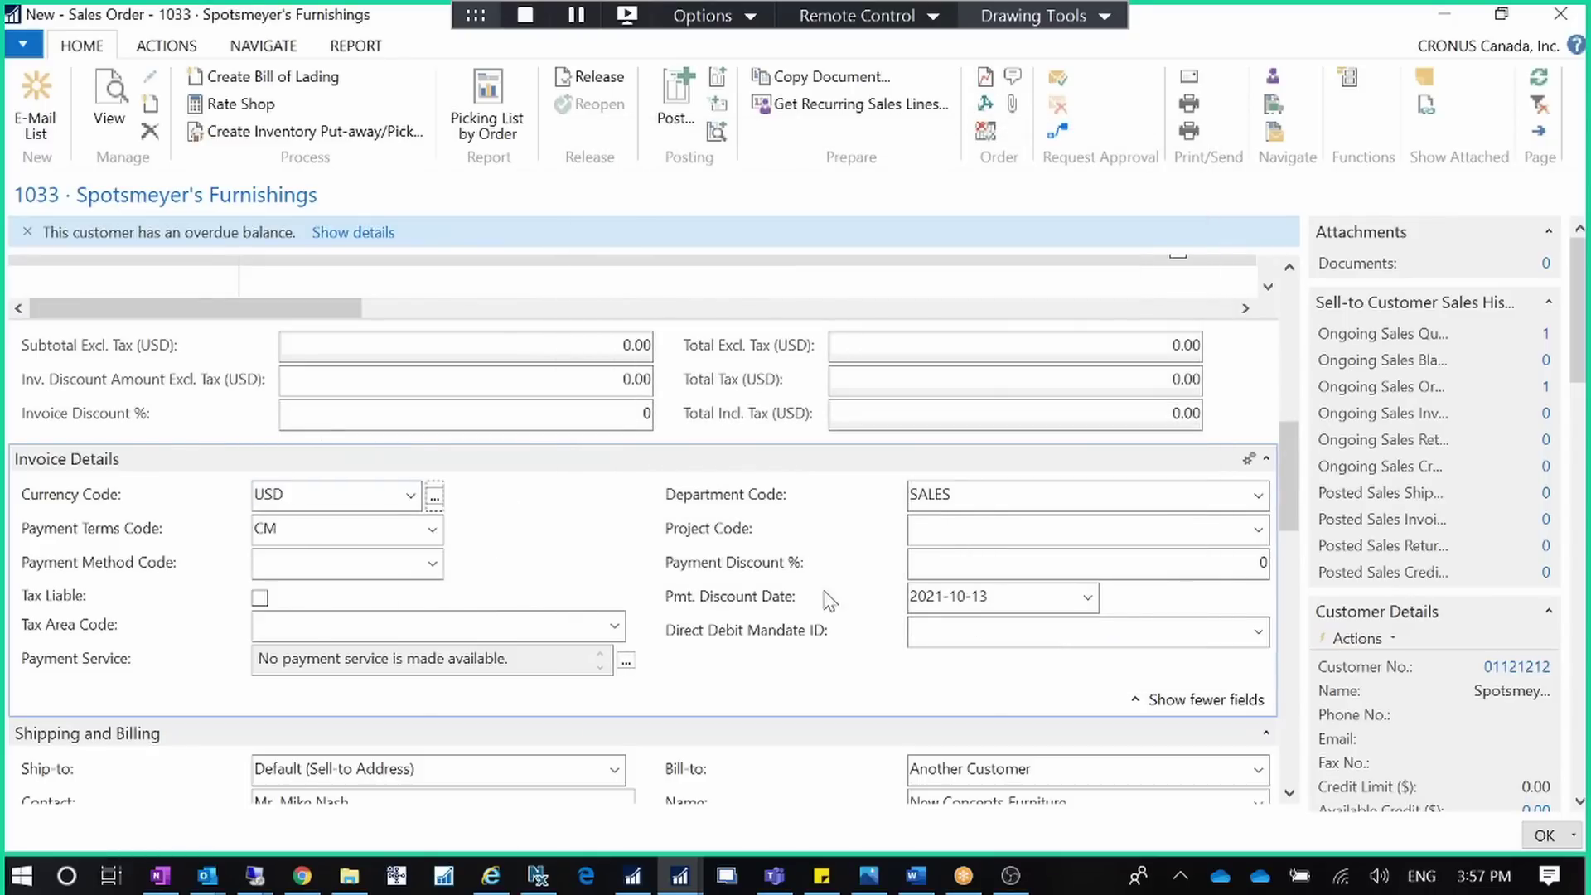
# Add an Item line for item 1000 (Bicycle) to the sales order's Lines
pyautogui.scroll(3, 787, 572)
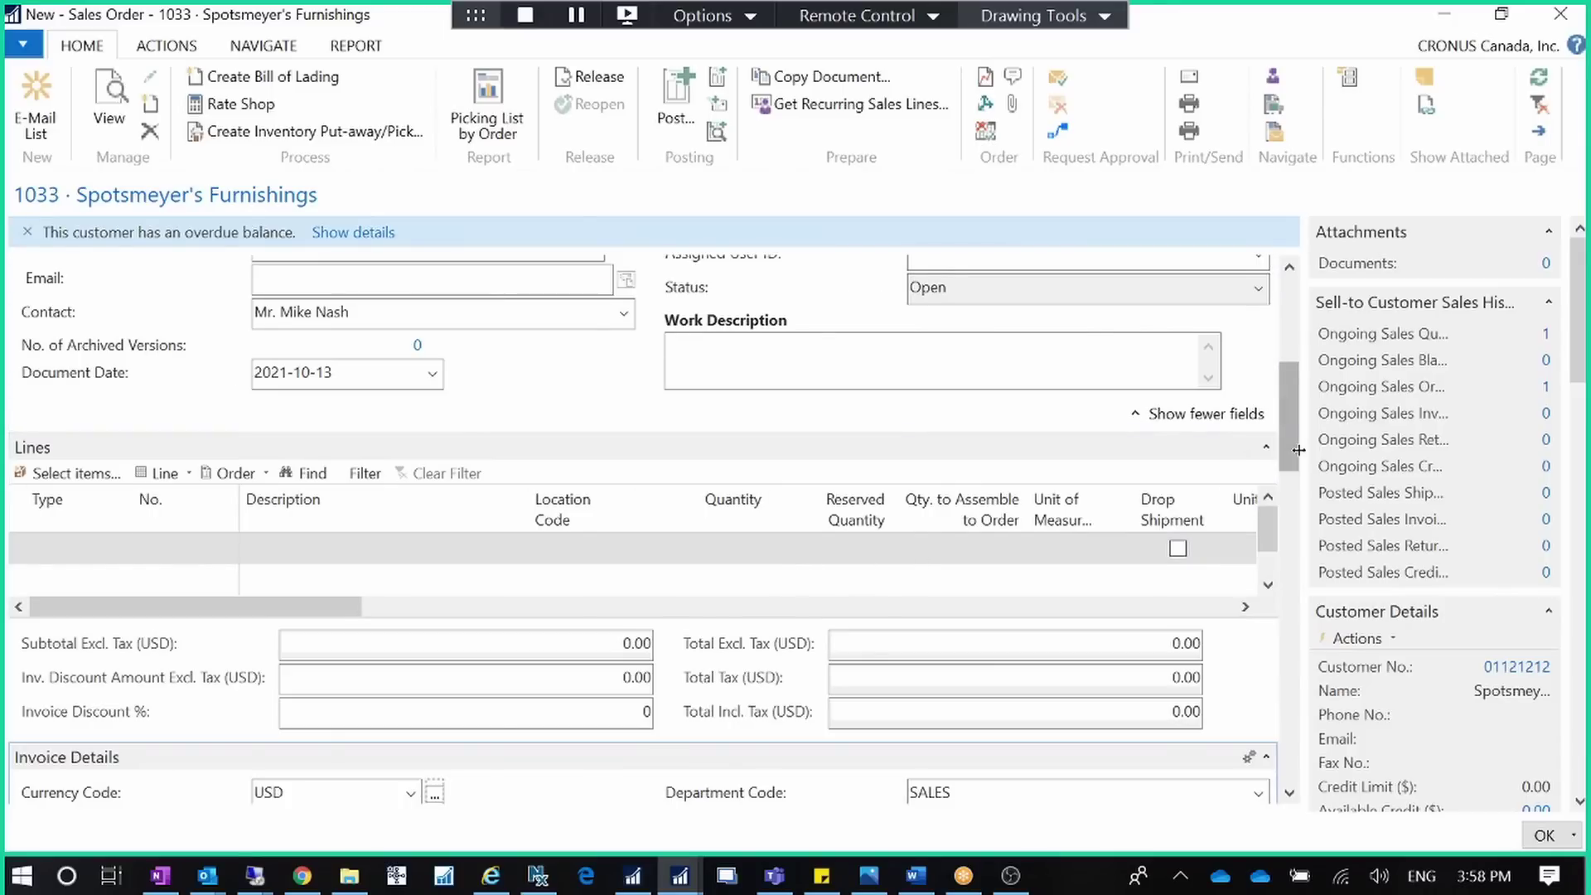
pyautogui.moveTo(1301, 458)
pyautogui.mouseDown()
pyautogui.moveTo(1283, 352)
pyautogui.moveTo(1289, 466)
pyautogui.mouseUp()
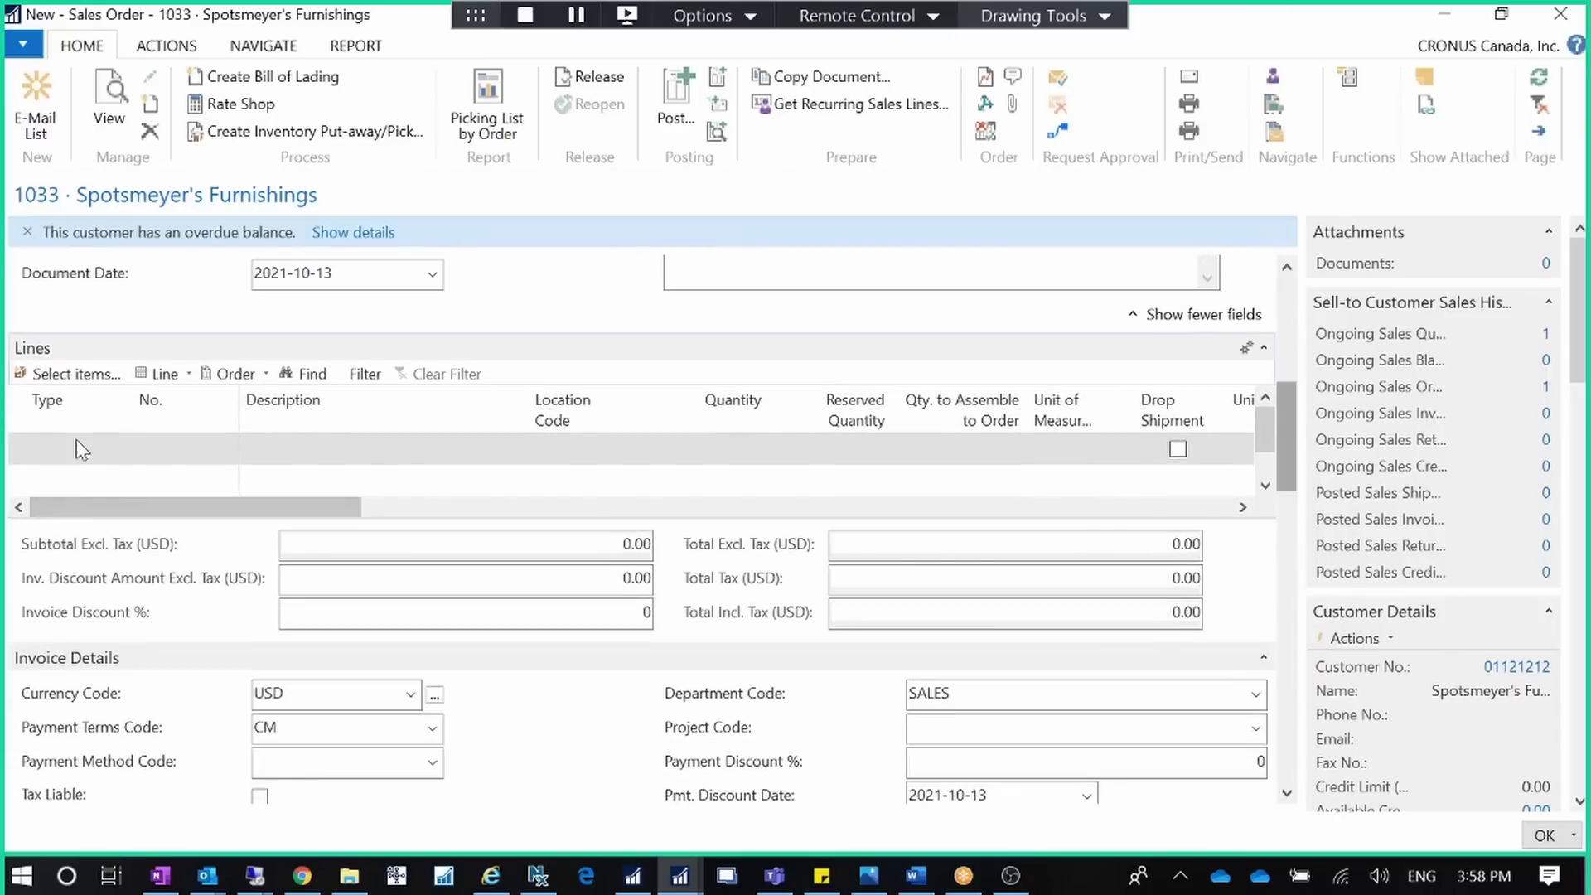
pyautogui.click(136, 454)
pyautogui.write('item')
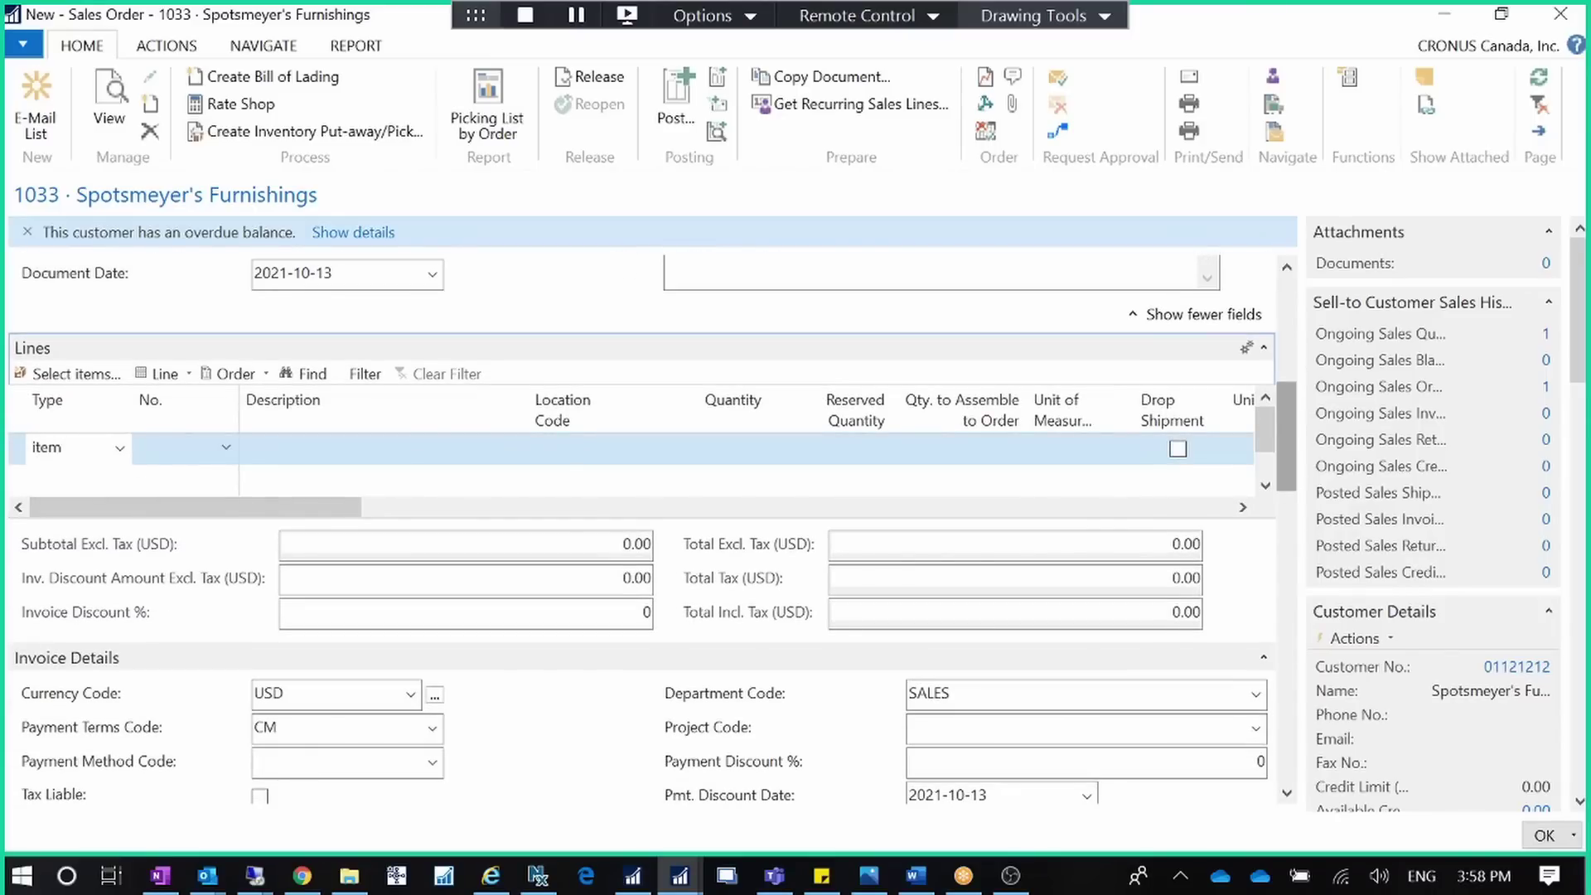
pyautogui.press('Tab')
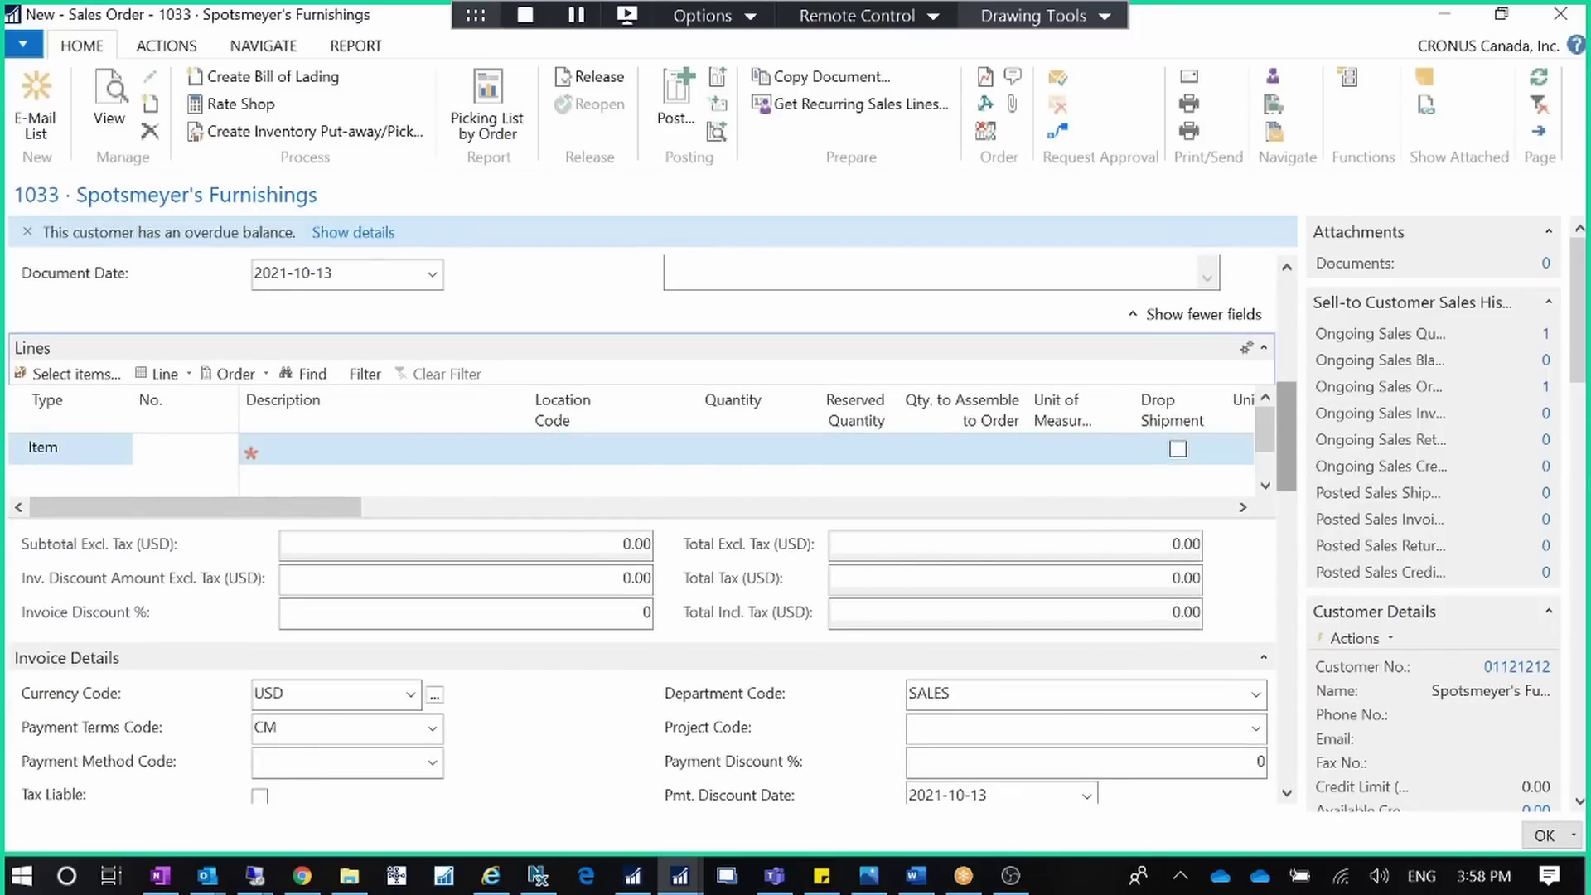
pyautogui.write('1000')
pyautogui.press('Tab')
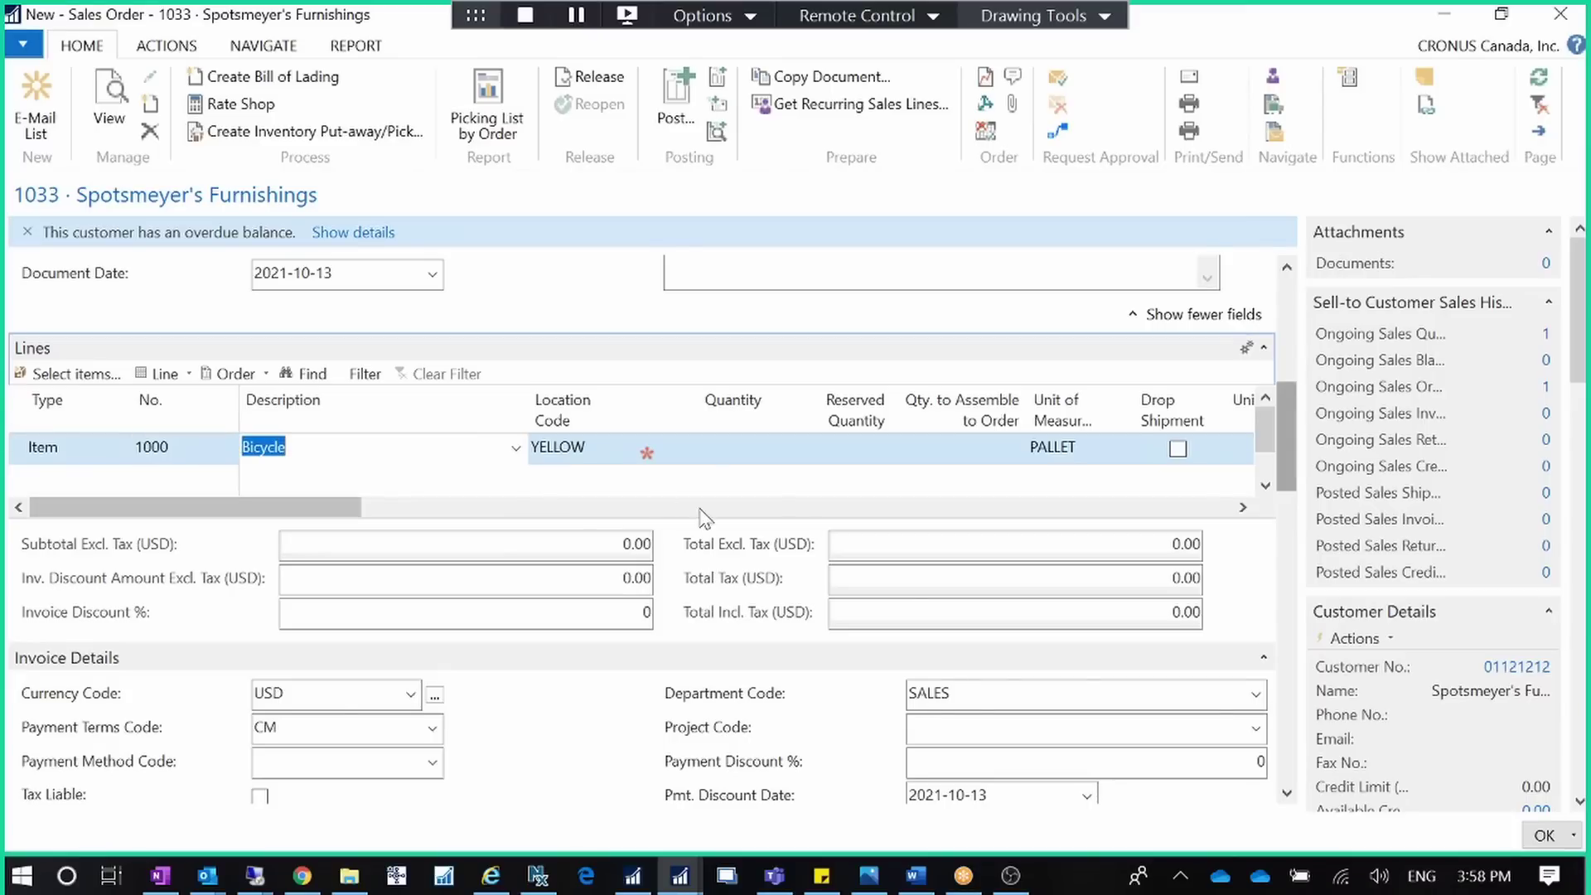
# Set the Bicycle line's Location Code to BLUE and its Quantity to 1
pyautogui.click(608, 451)
pyautogui.click(622, 448)
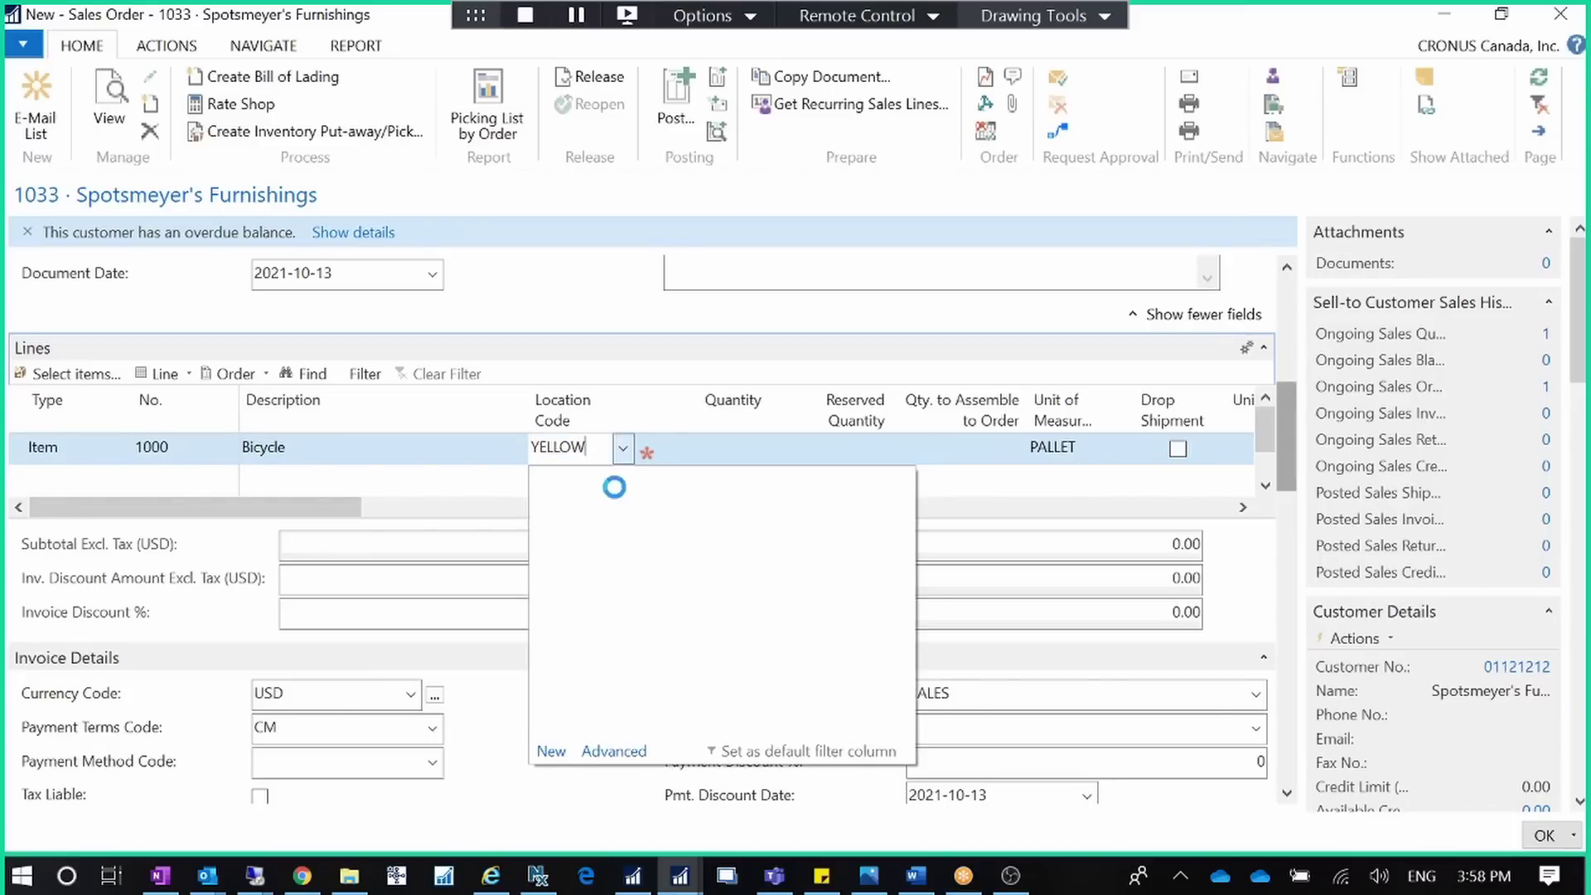
pyautogui.click(578, 535)
pyautogui.press('Tab')
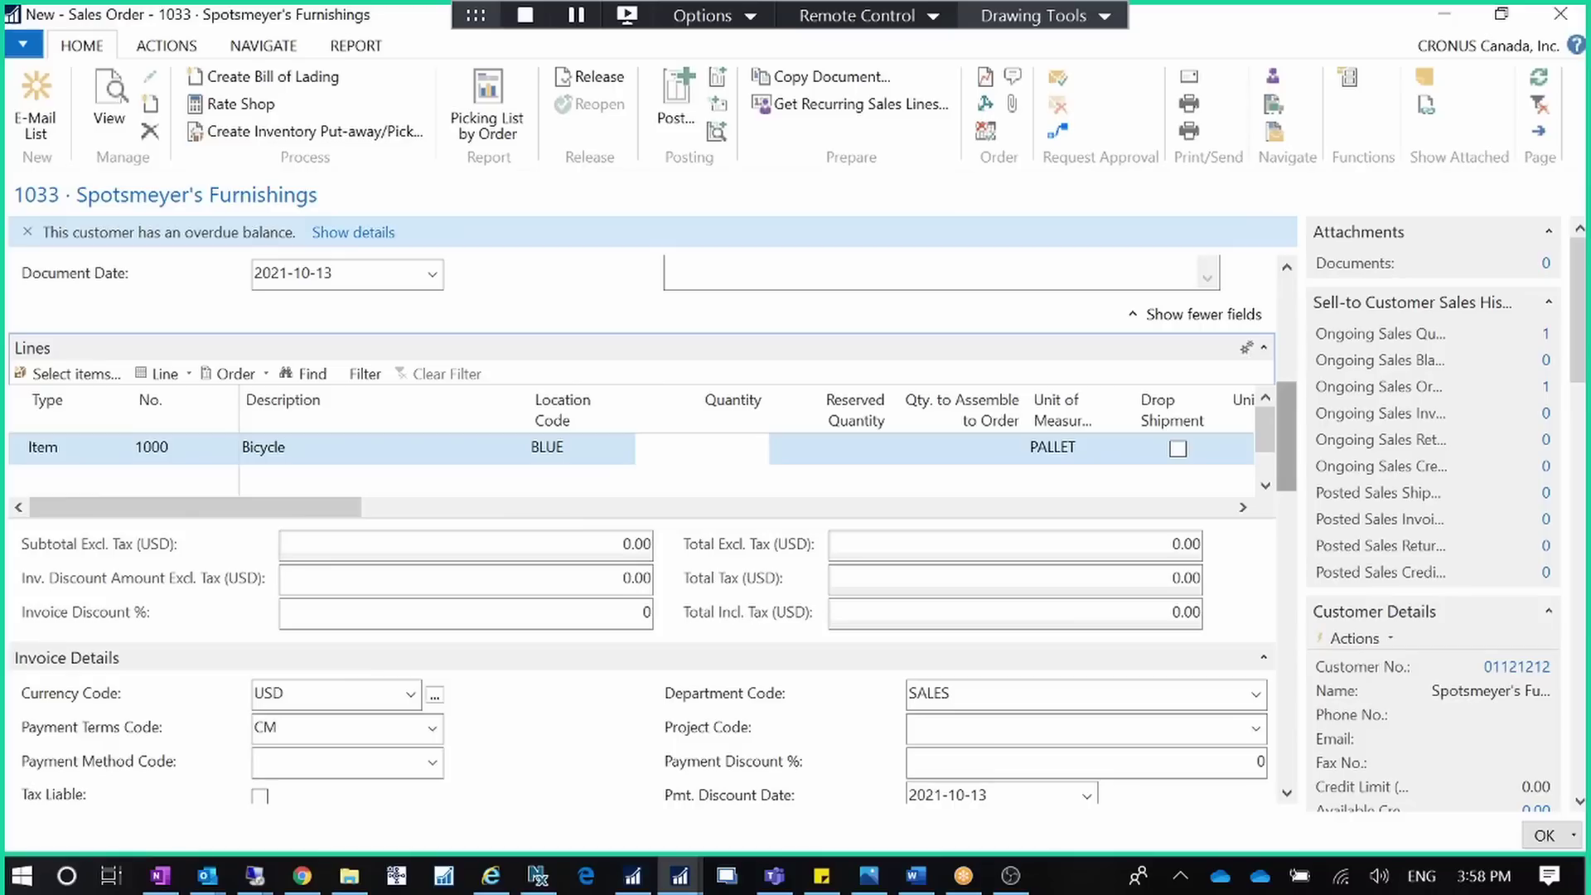
pyautogui.write('1')
pyautogui.press('Tab')
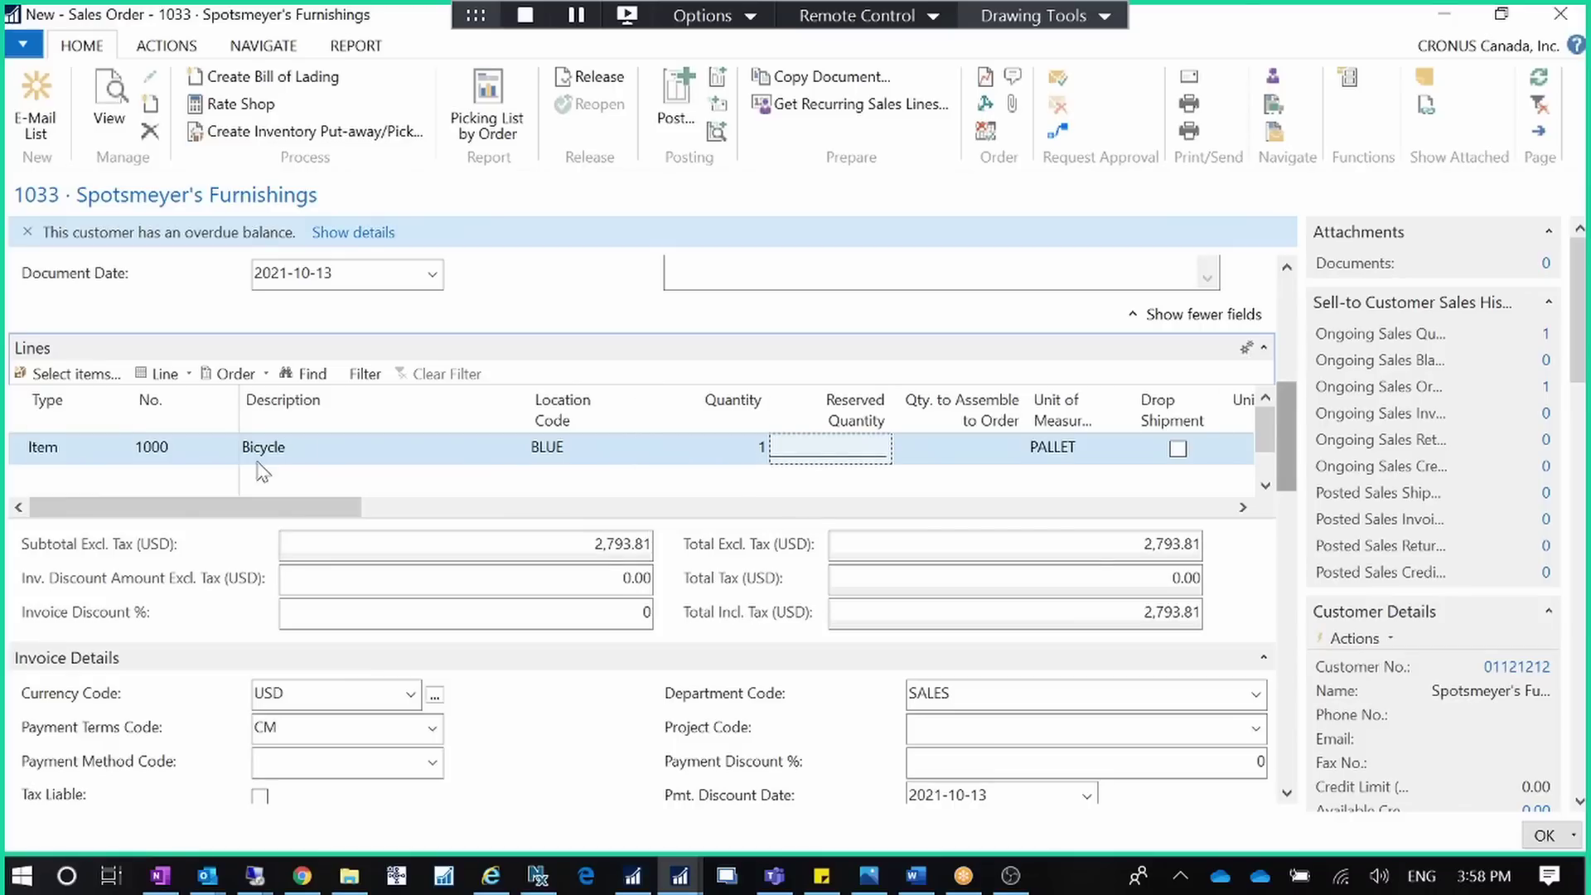
pyautogui.moveTo(264, 507)
pyautogui.mouseDown()
pyautogui.moveTo(623, 508)
pyautogui.moveTo(265, 517)
pyautogui.mouseUp()
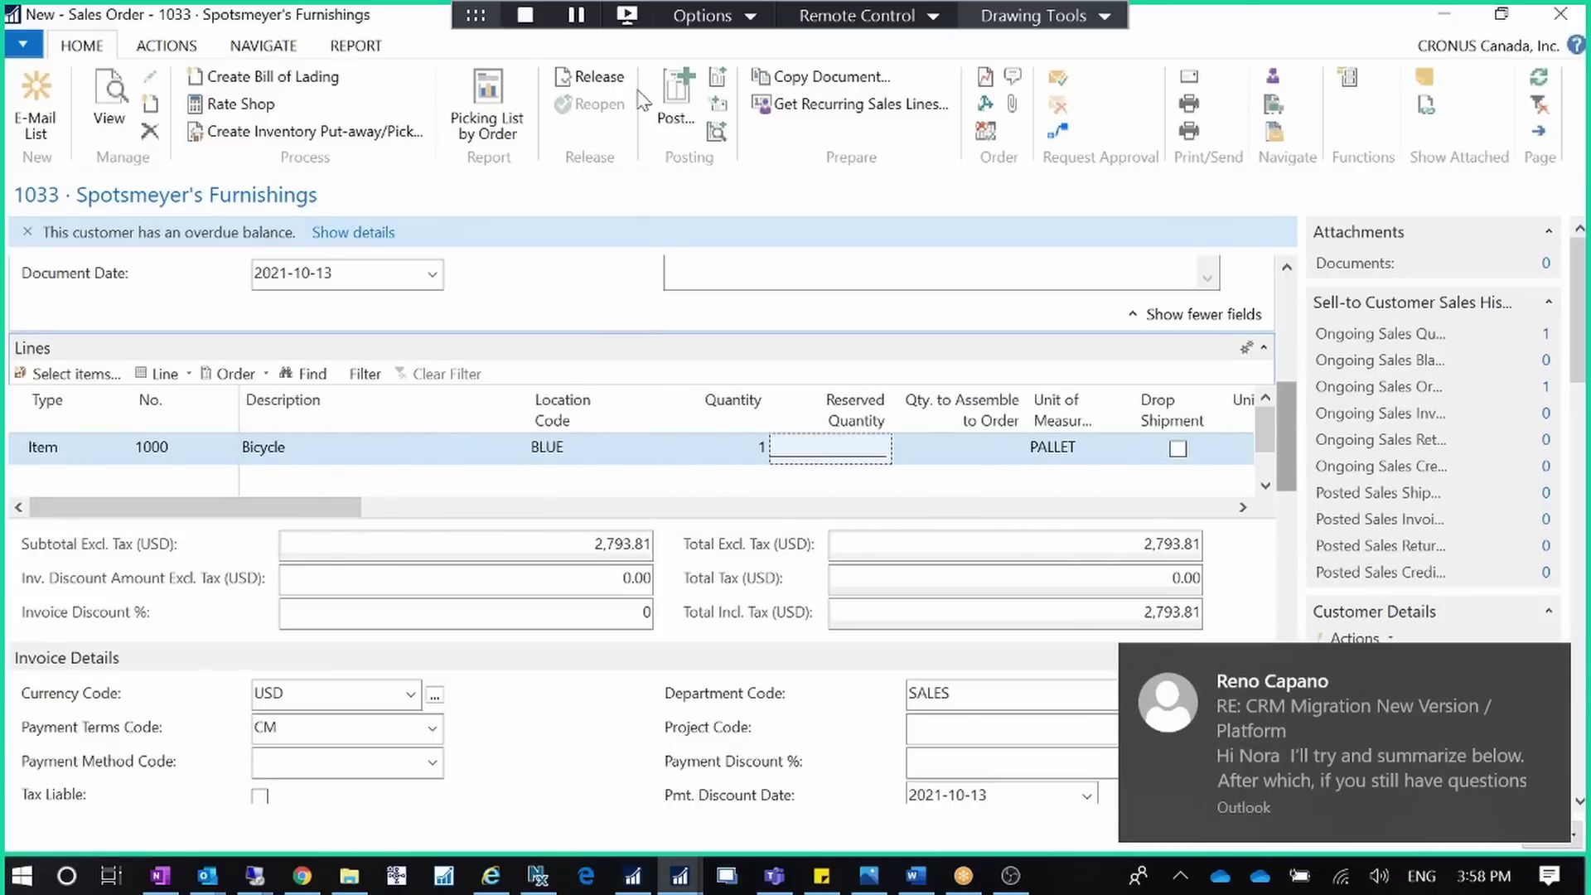
# Post the Spotsmeyer's Furnishings order with Ship and Invoice, and exit the sales order page without releasing the displayed document
pyautogui.click(676, 106)
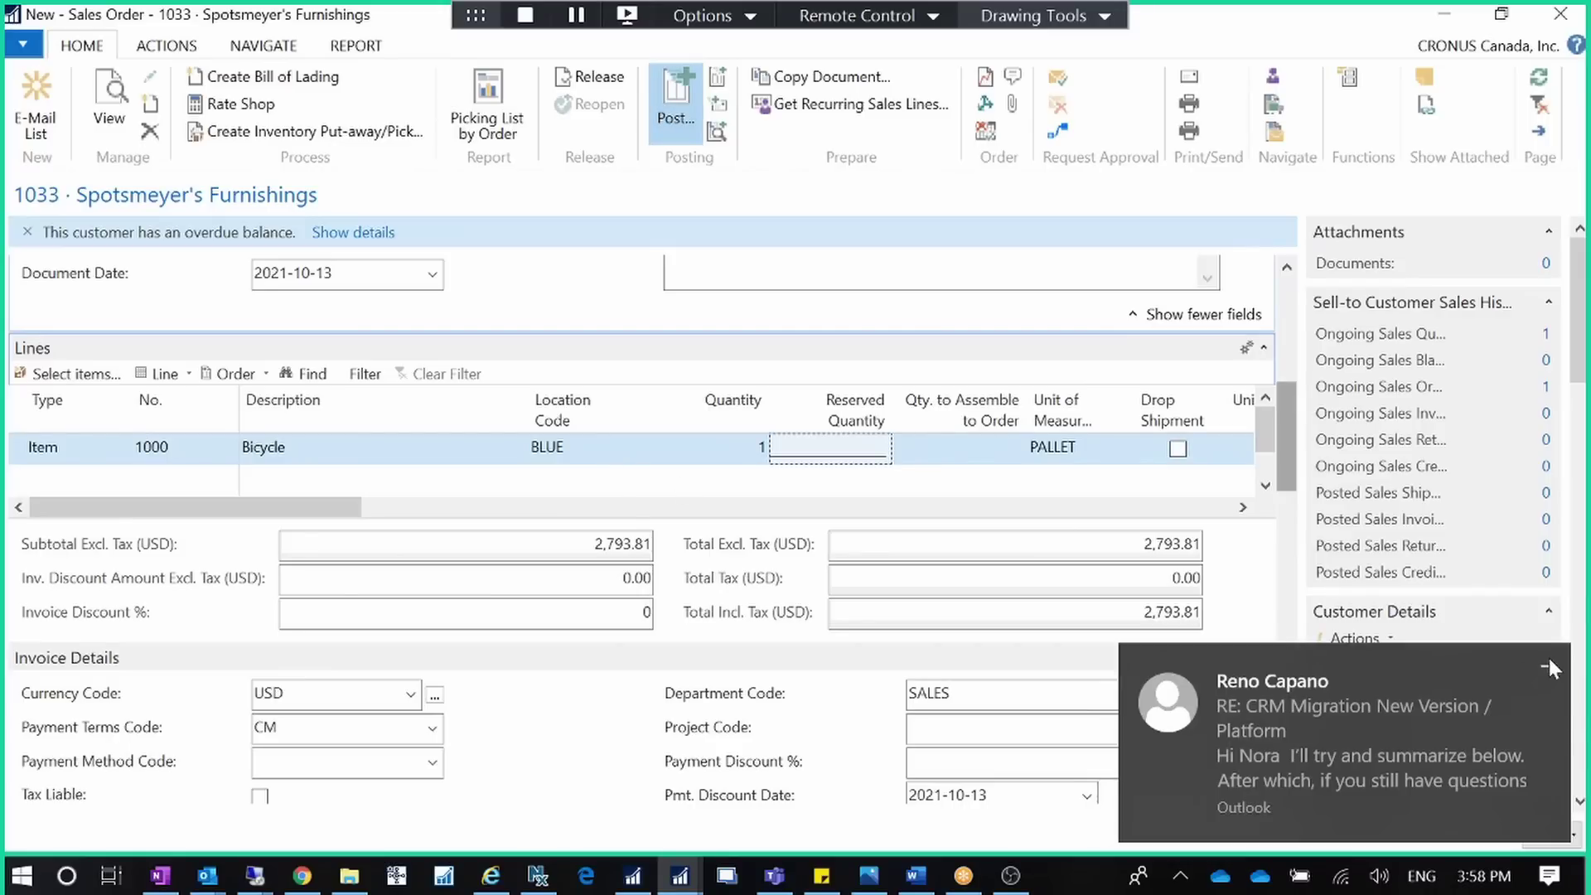
pyautogui.click(1548, 659)
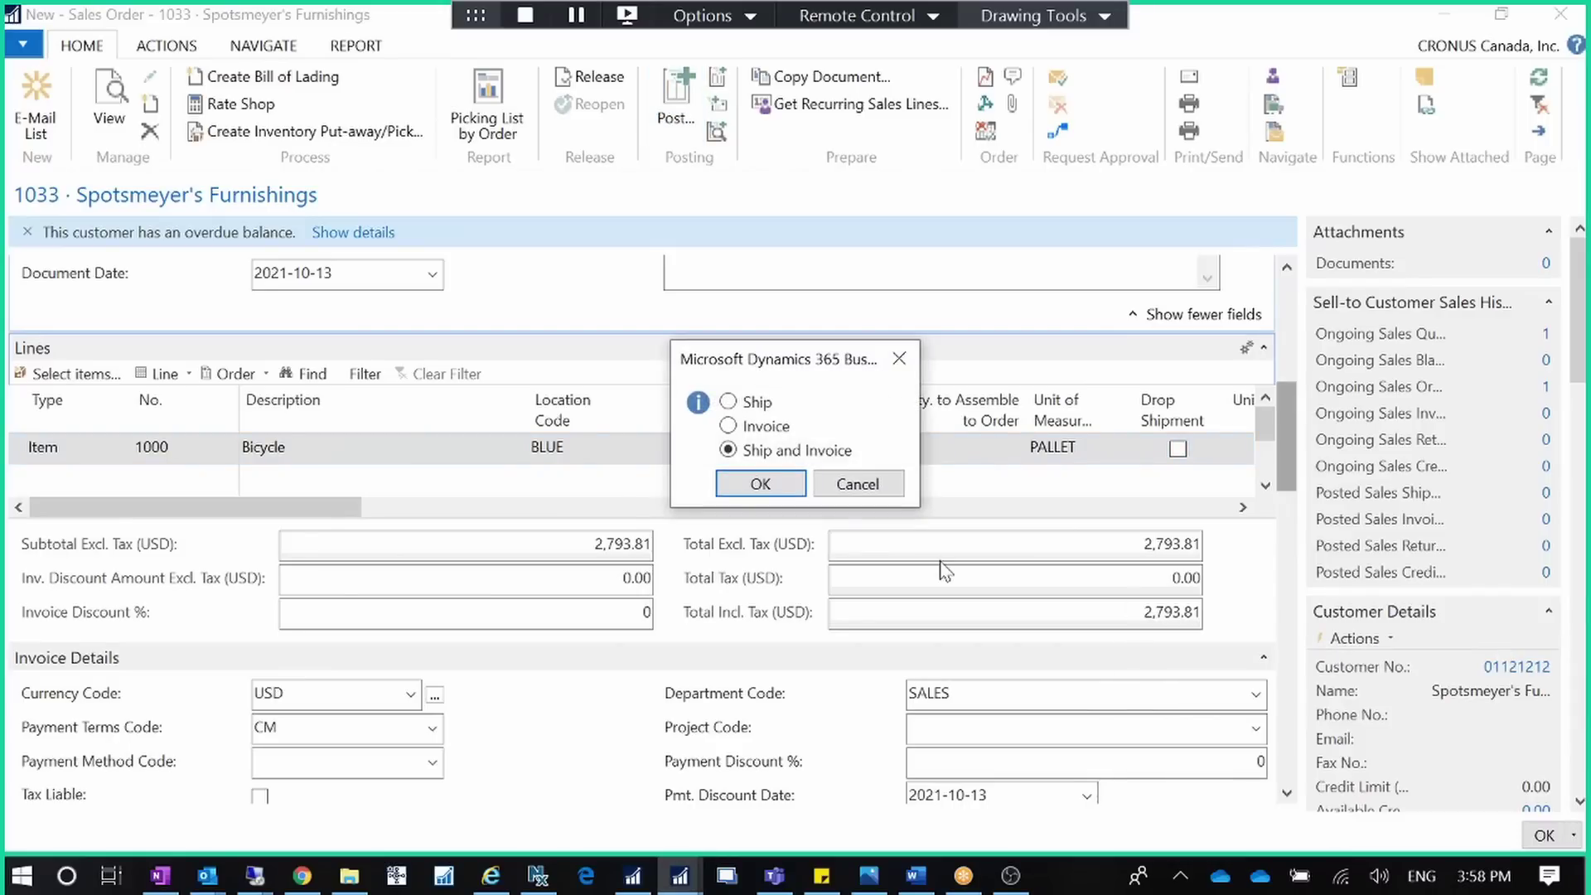
pyautogui.click(757, 485)
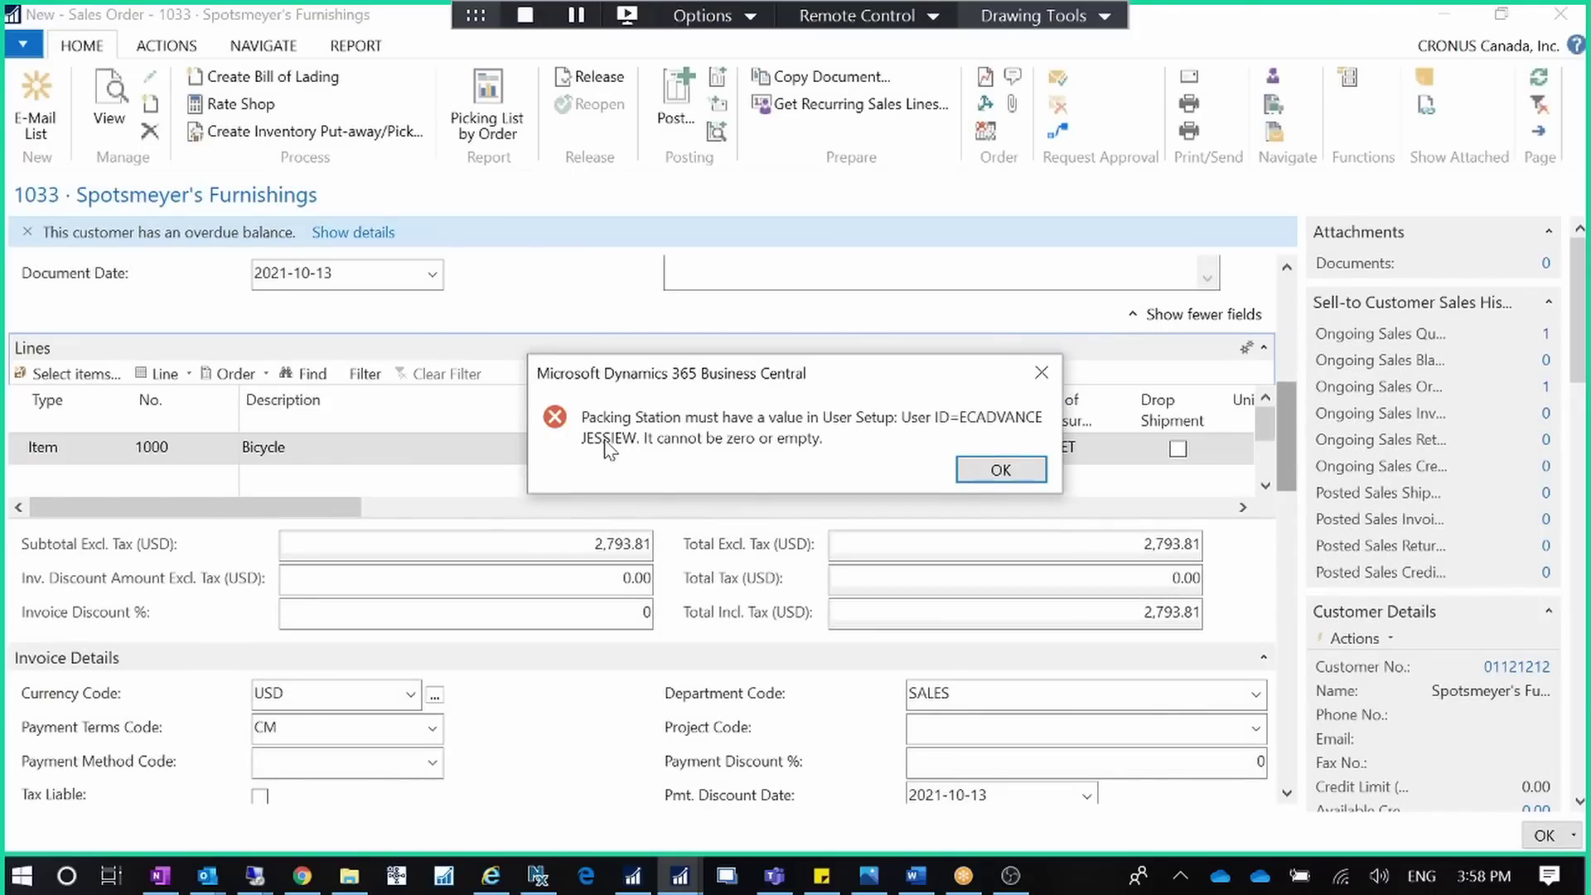
pyautogui.click(1005, 469)
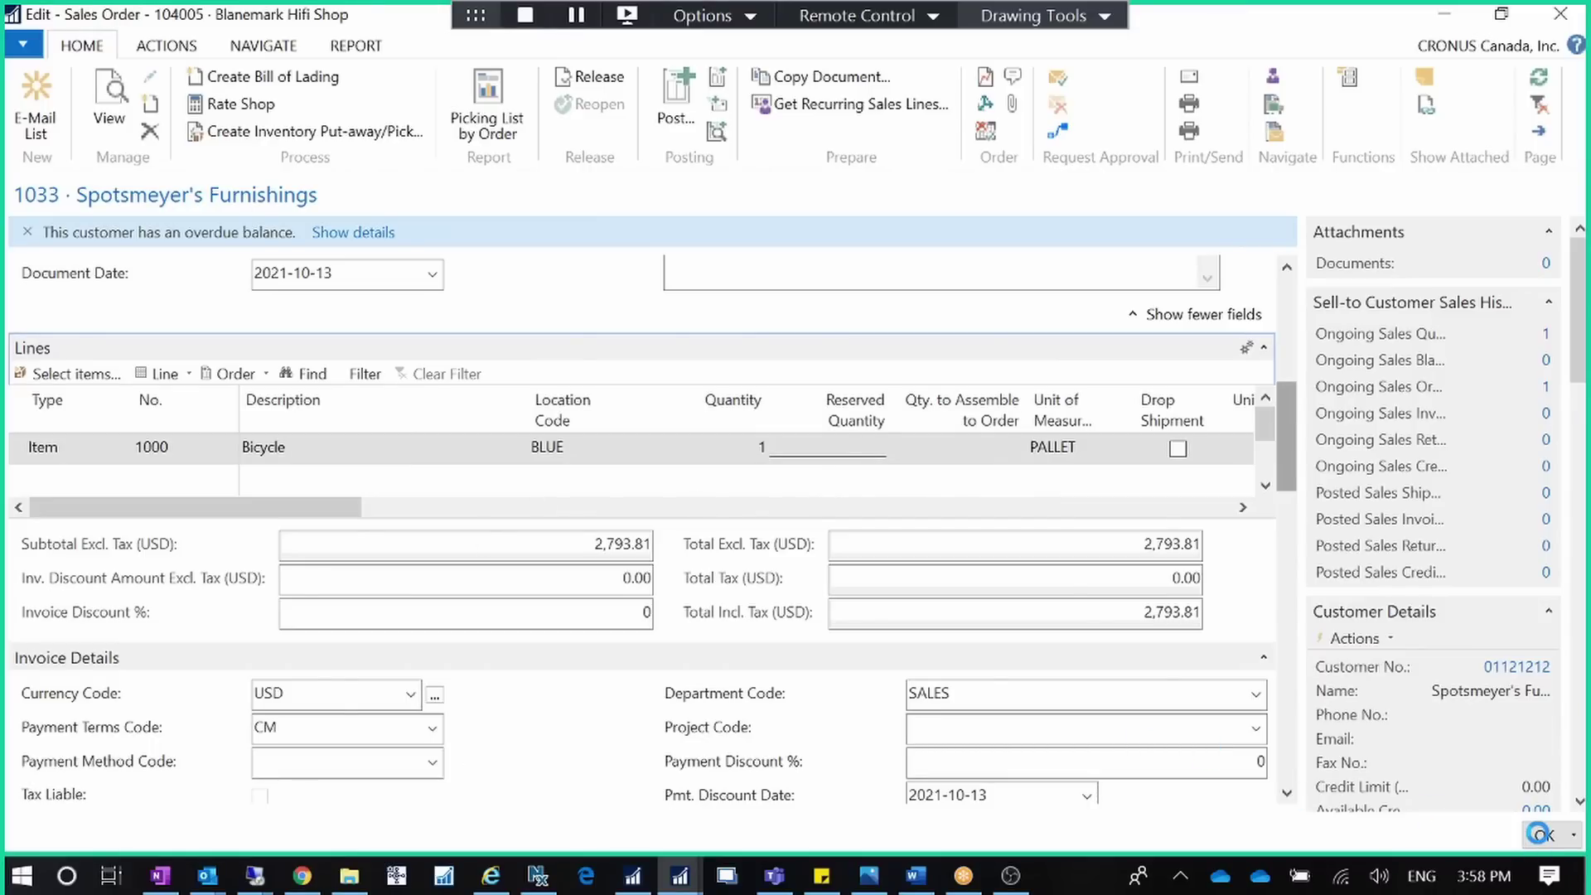
pyautogui.click(1537, 834)
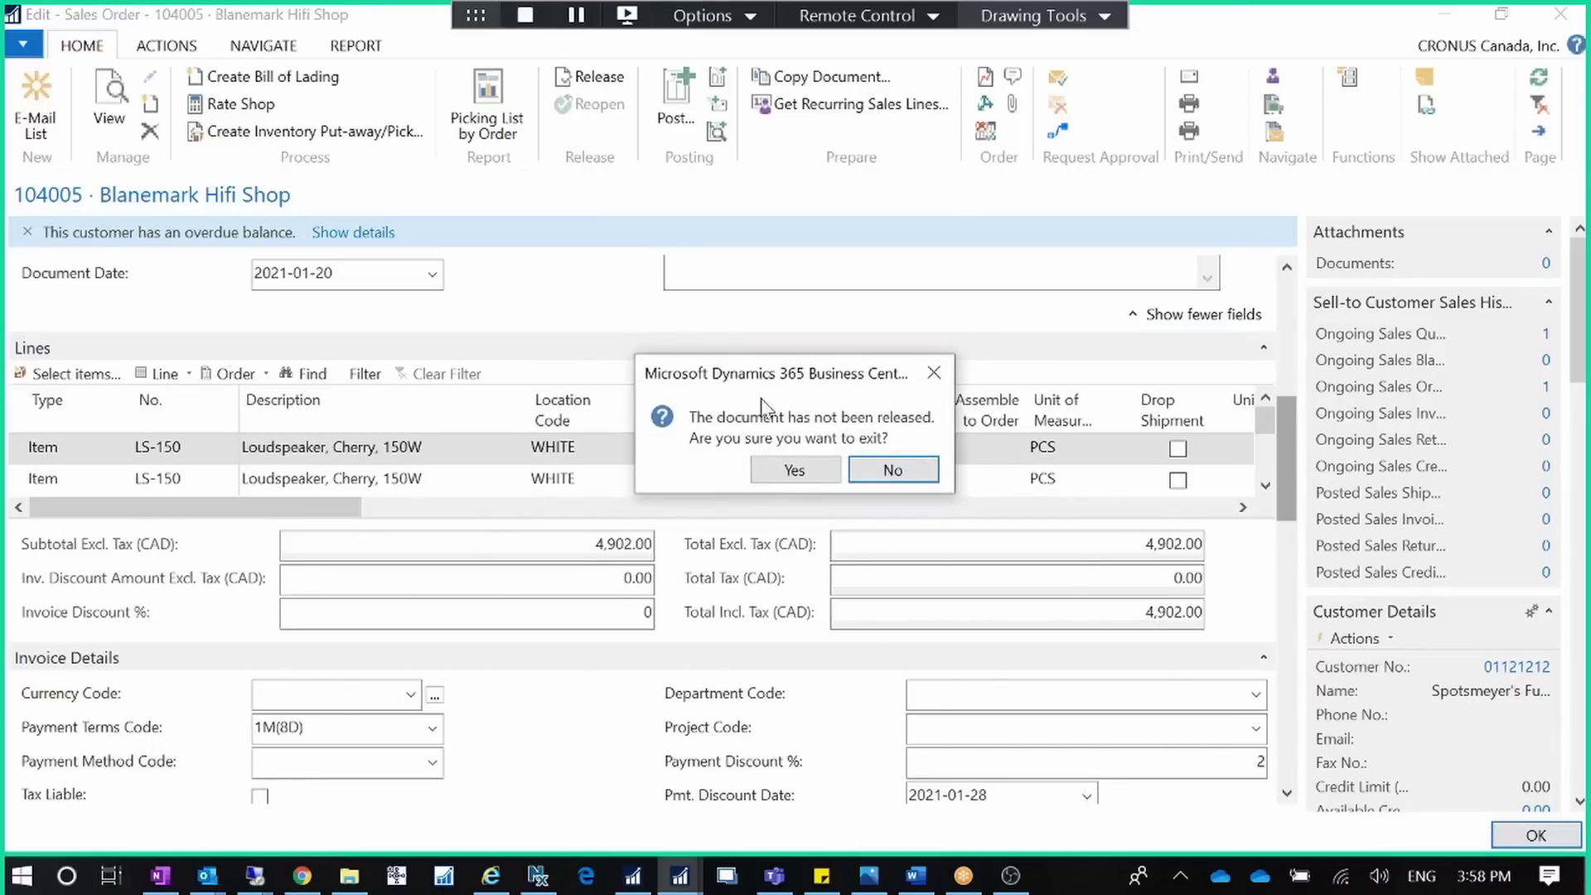
pyautogui.click(789, 479)
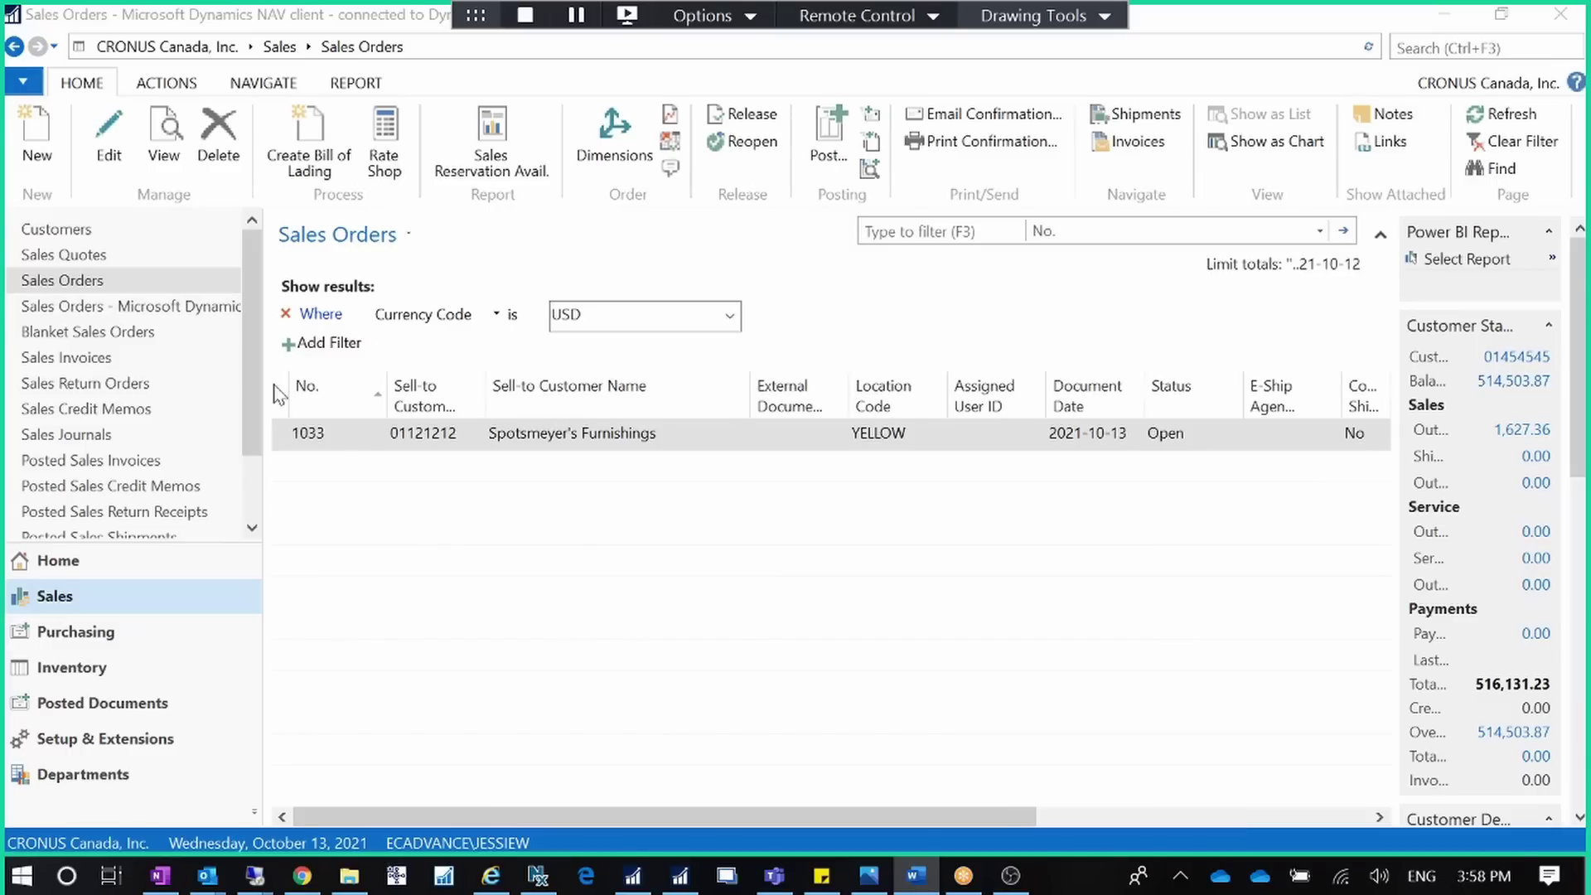
# Sort the Posted Sales Invoices list by No. in descending order and copy the newest Spotsmeyer's Furnishings invoice number
pyautogui.moveTo(259, 394); pyautogui.dragTo(251, 461)
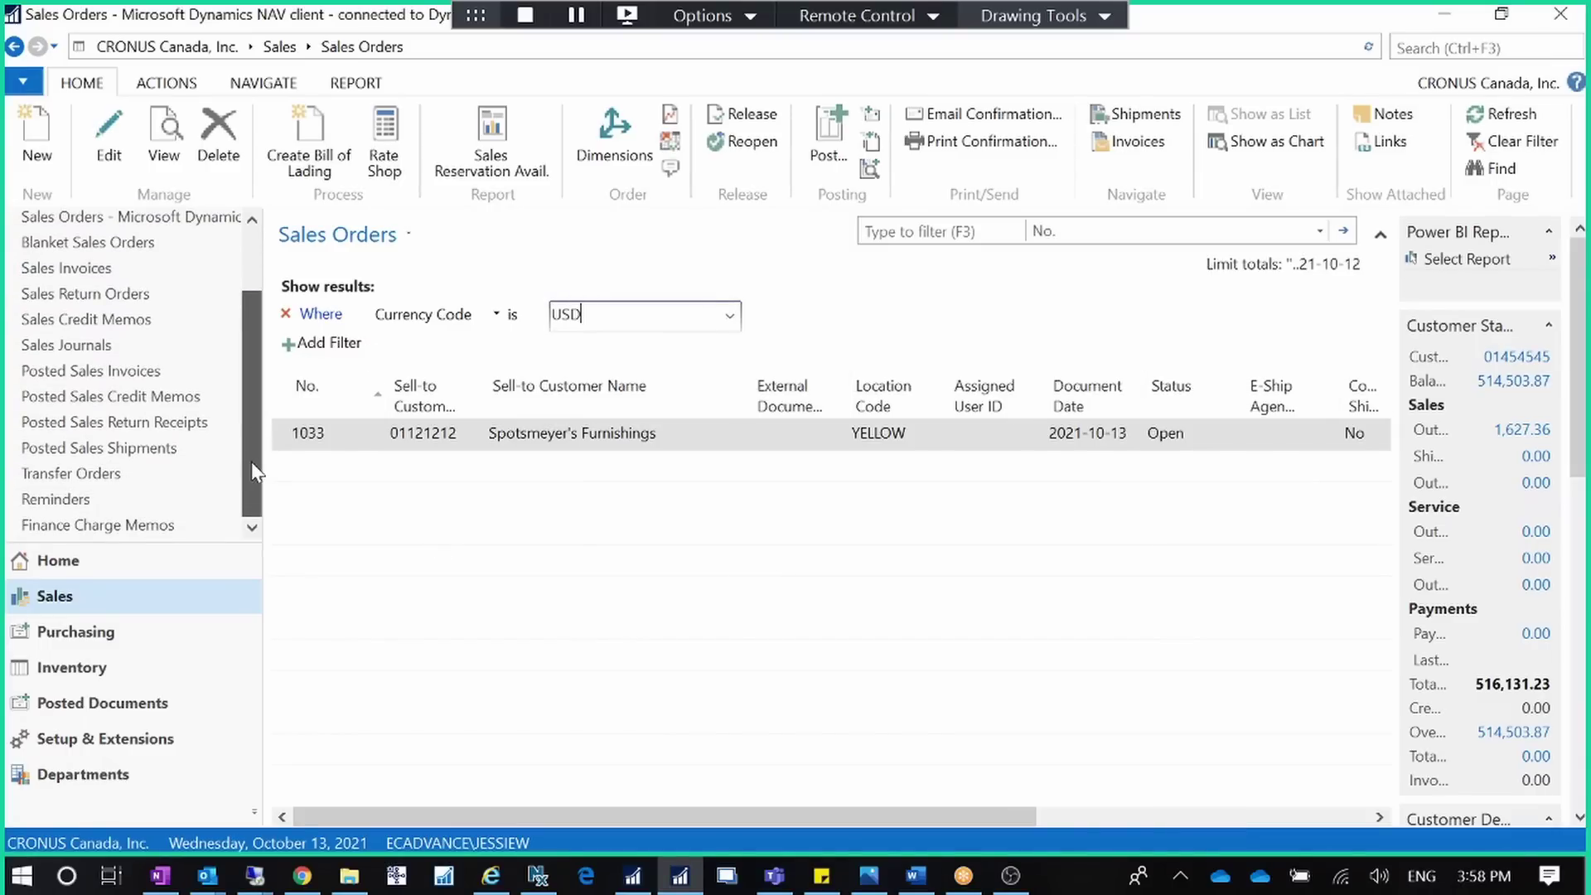
pyautogui.click(161, 706)
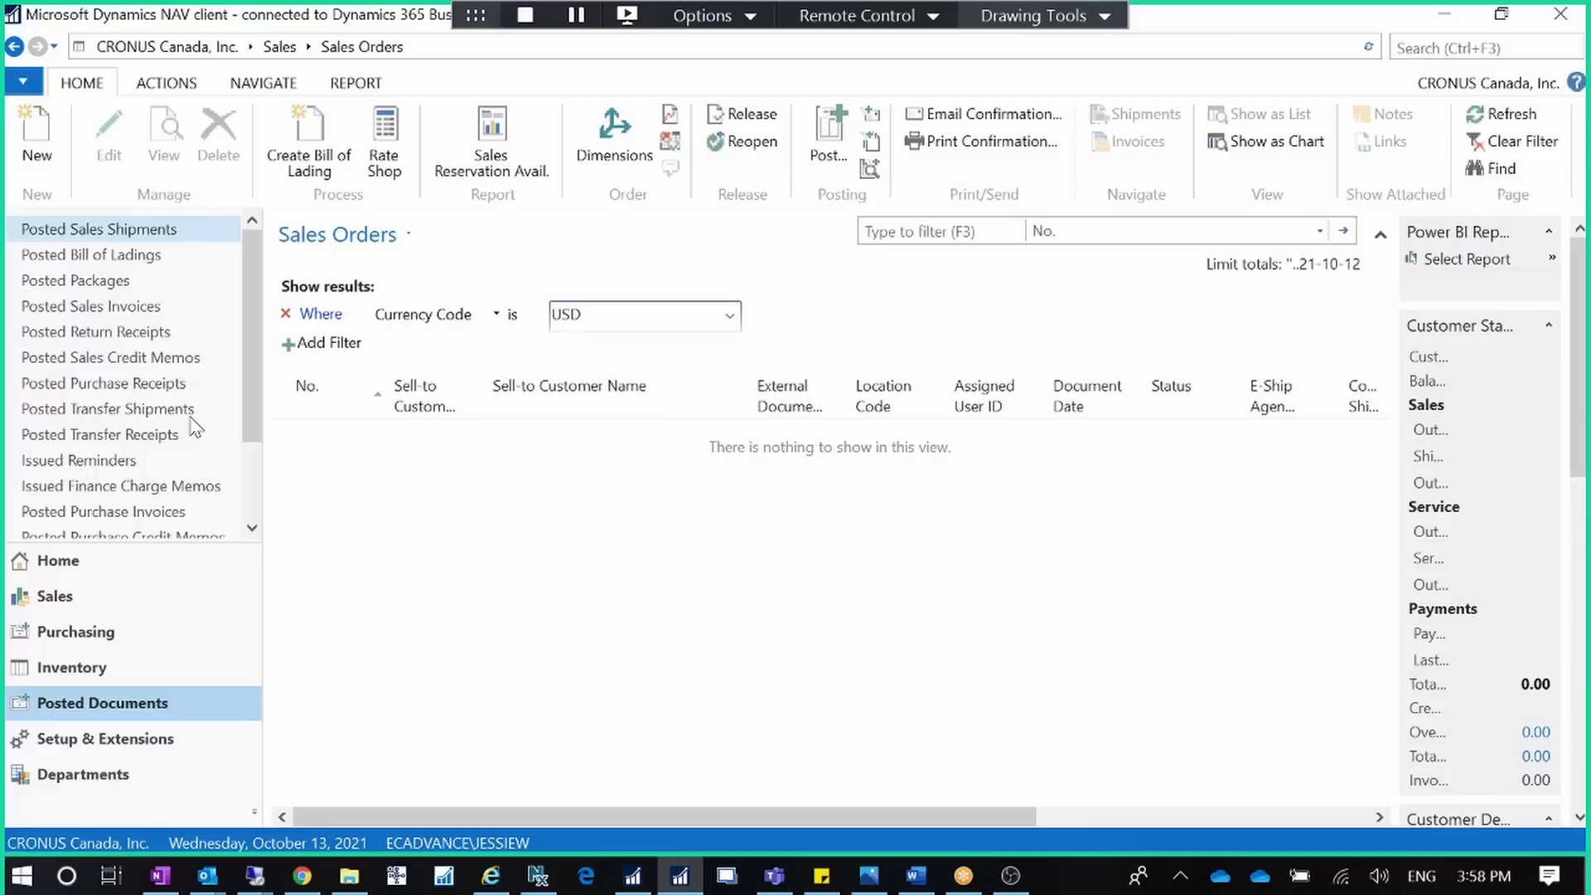
pyautogui.click(148, 306)
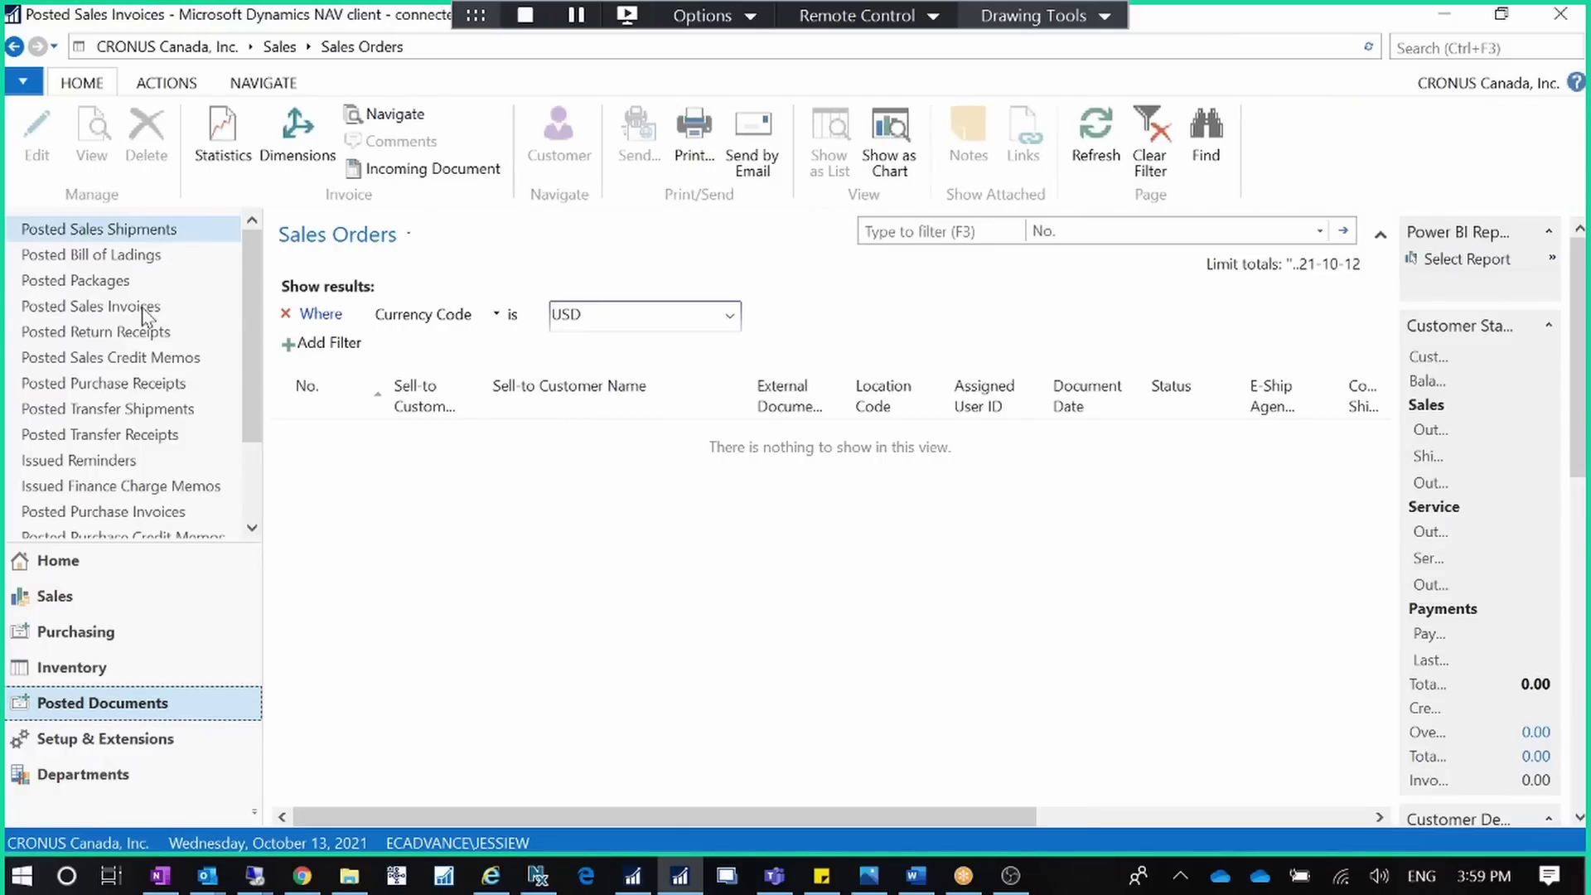
pyautogui.click(346, 309)
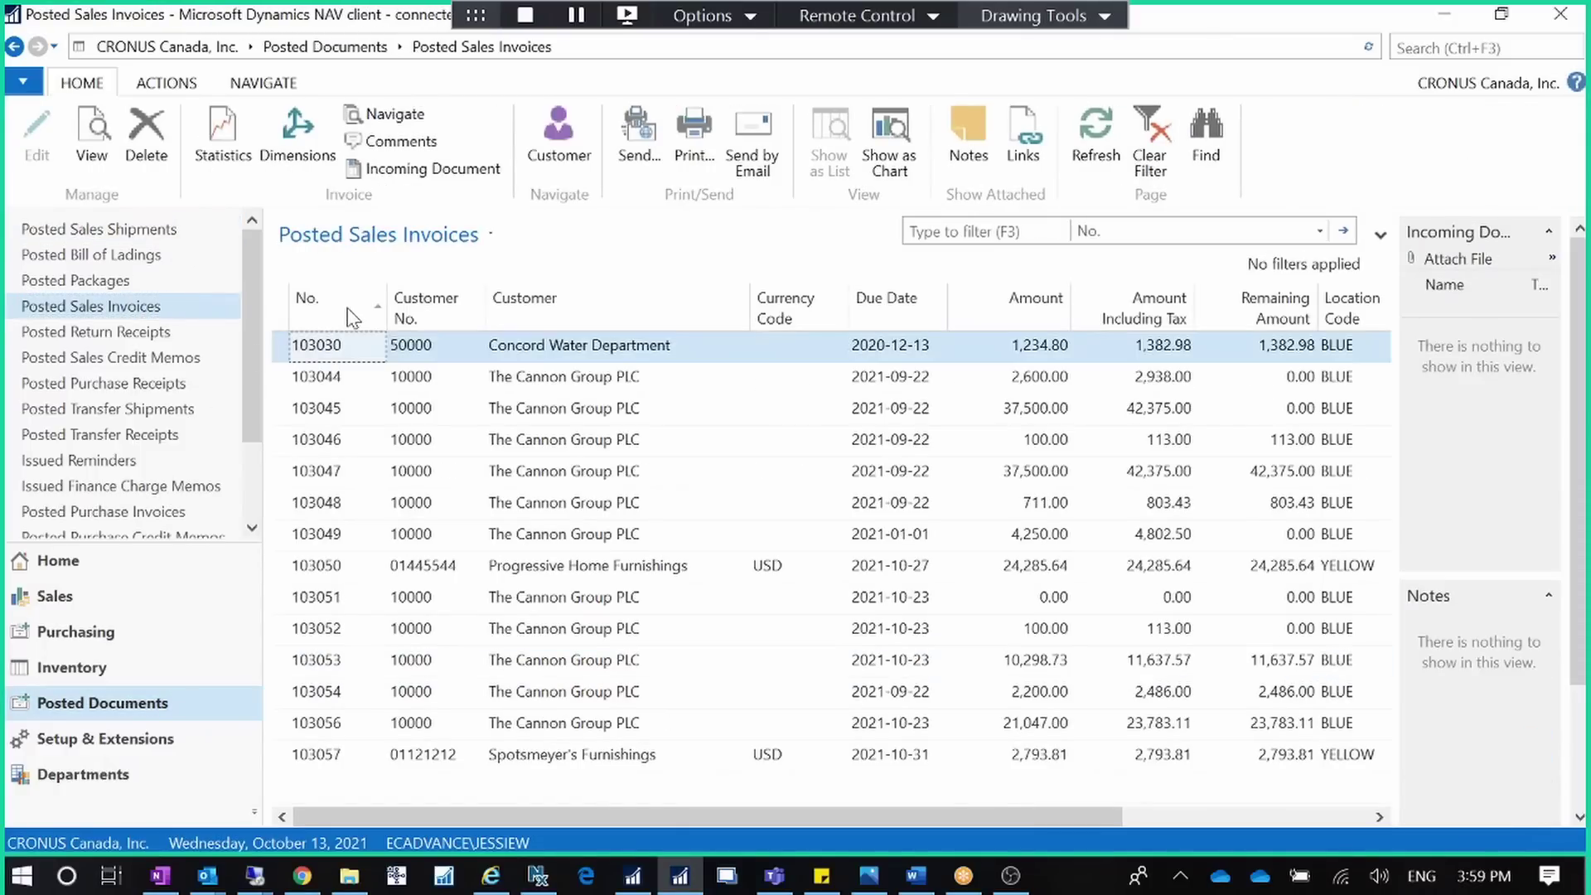
pyautogui.click(346, 307)
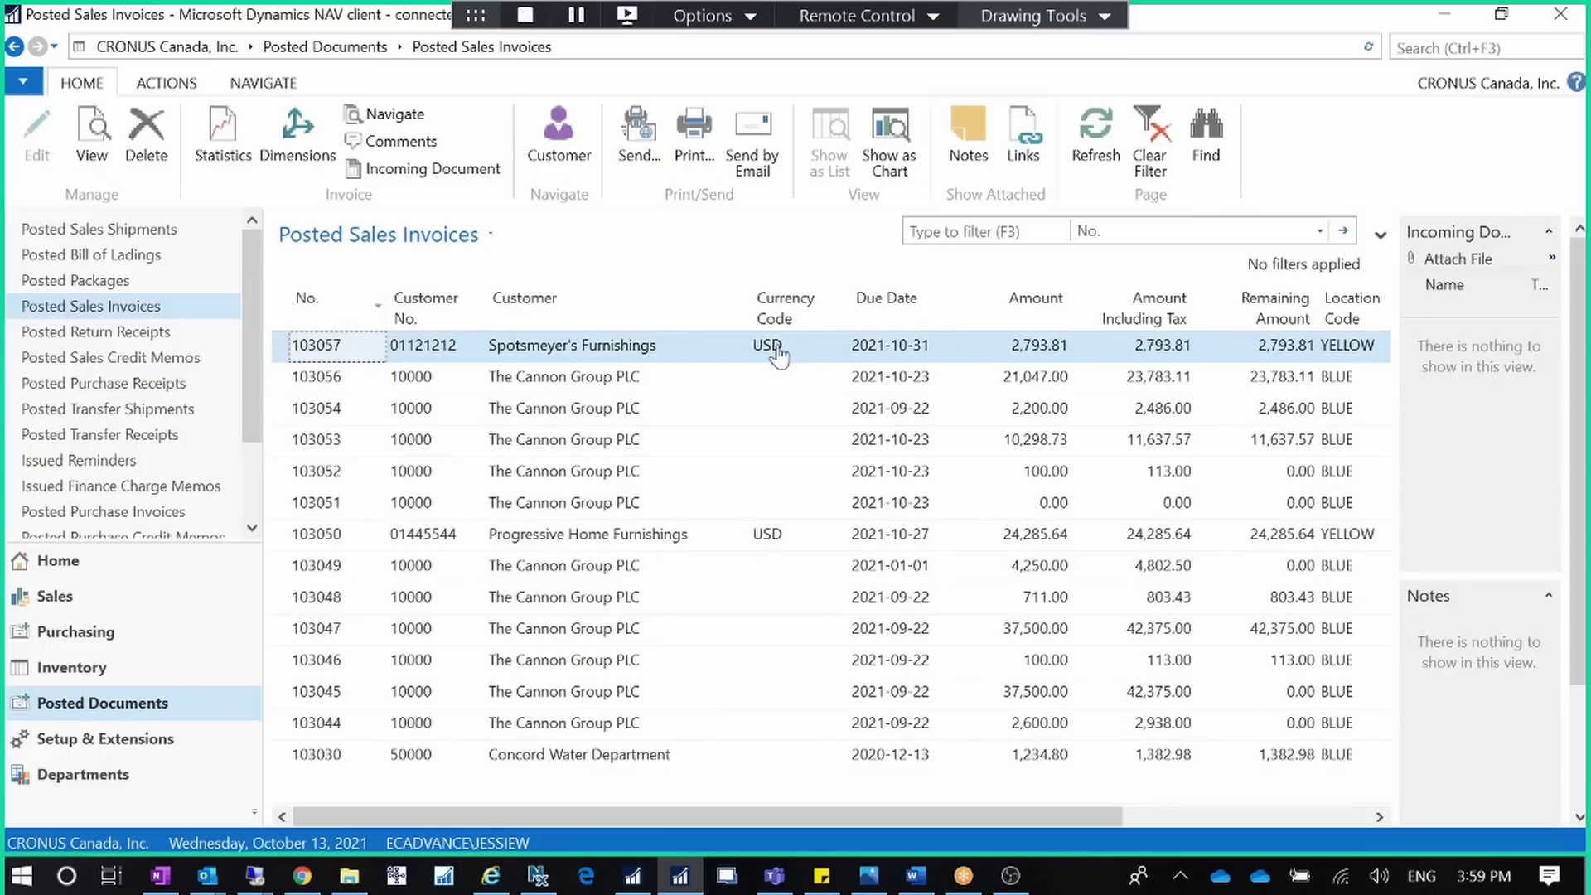
pyautogui.rightClick(330, 352)
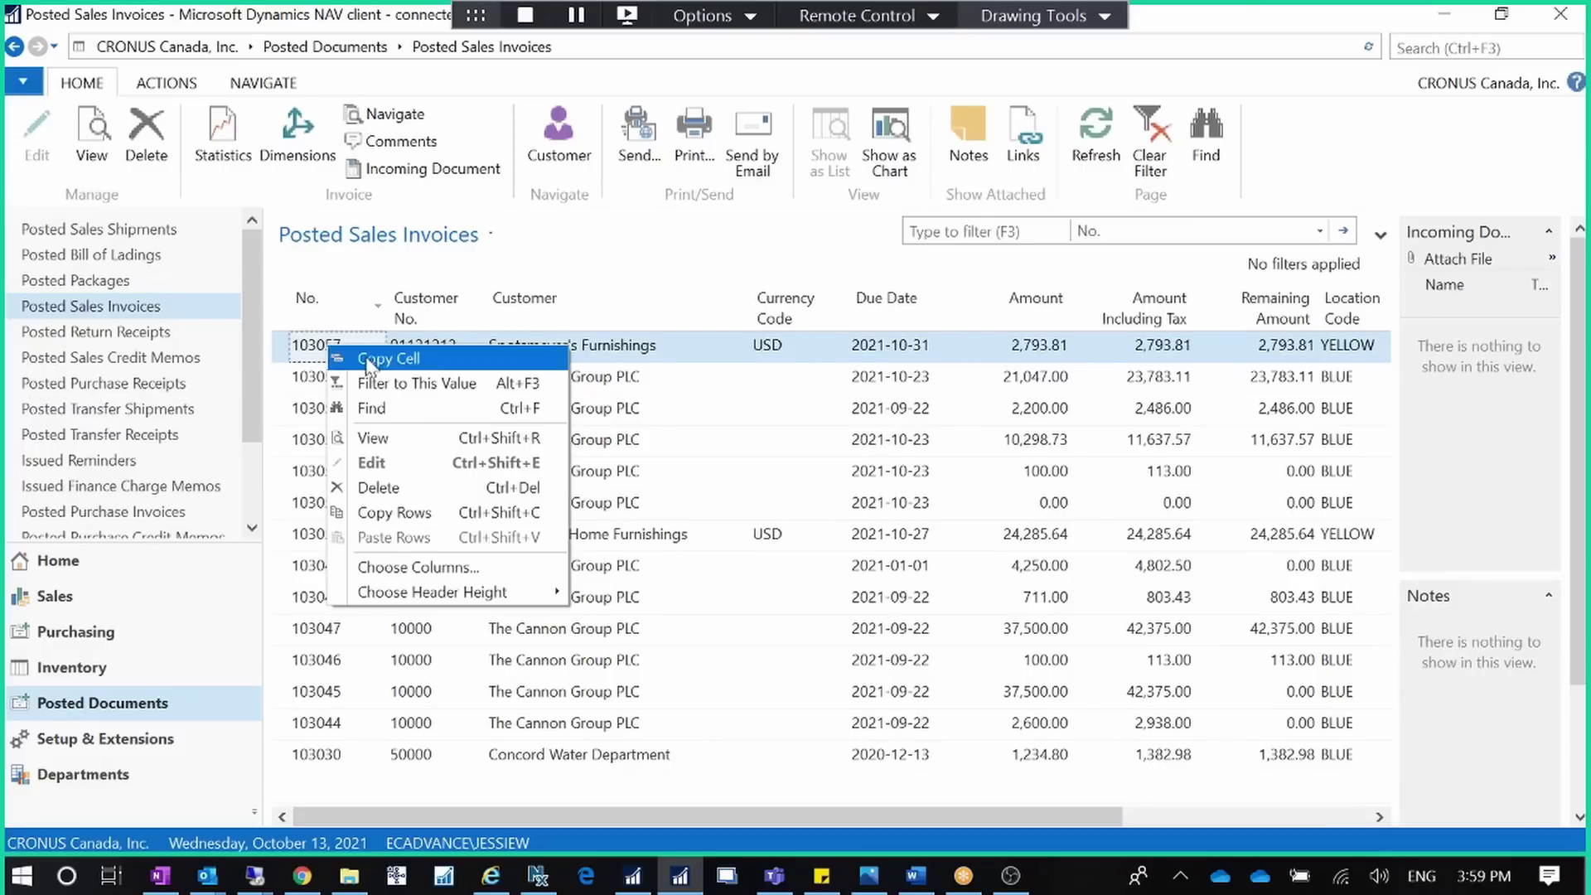
pyautogui.click(346, 358)
# Find Cash Receipt Journals, open the GENERAL batch for editing, and minimize the journal window
pyautogui.click(1491, 47)
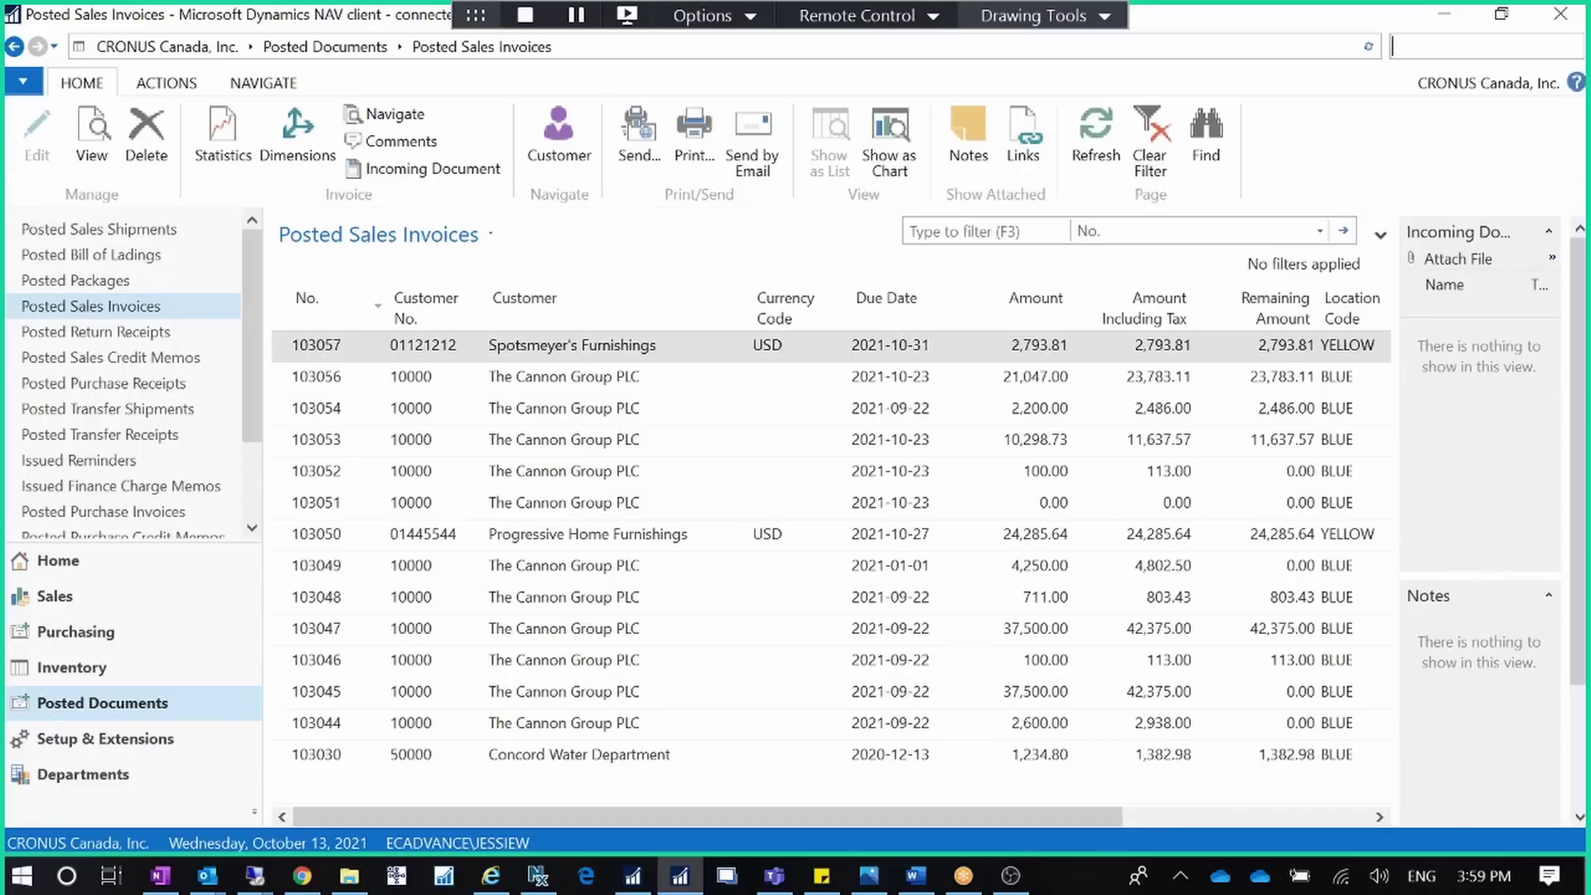
pyautogui.write('c')
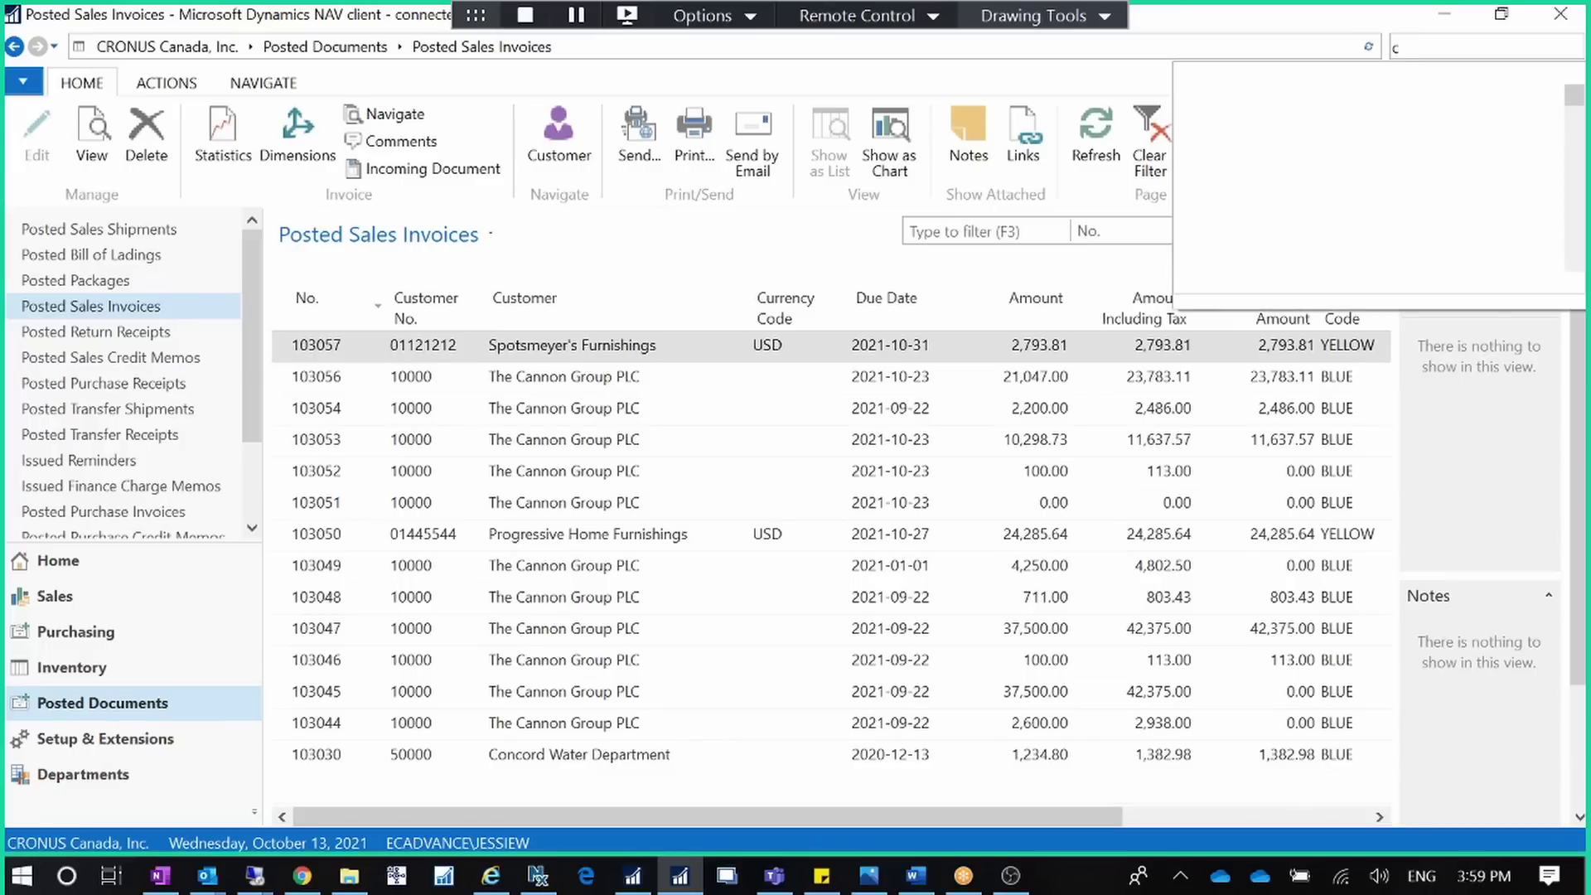
pyautogui.write('ash recei')
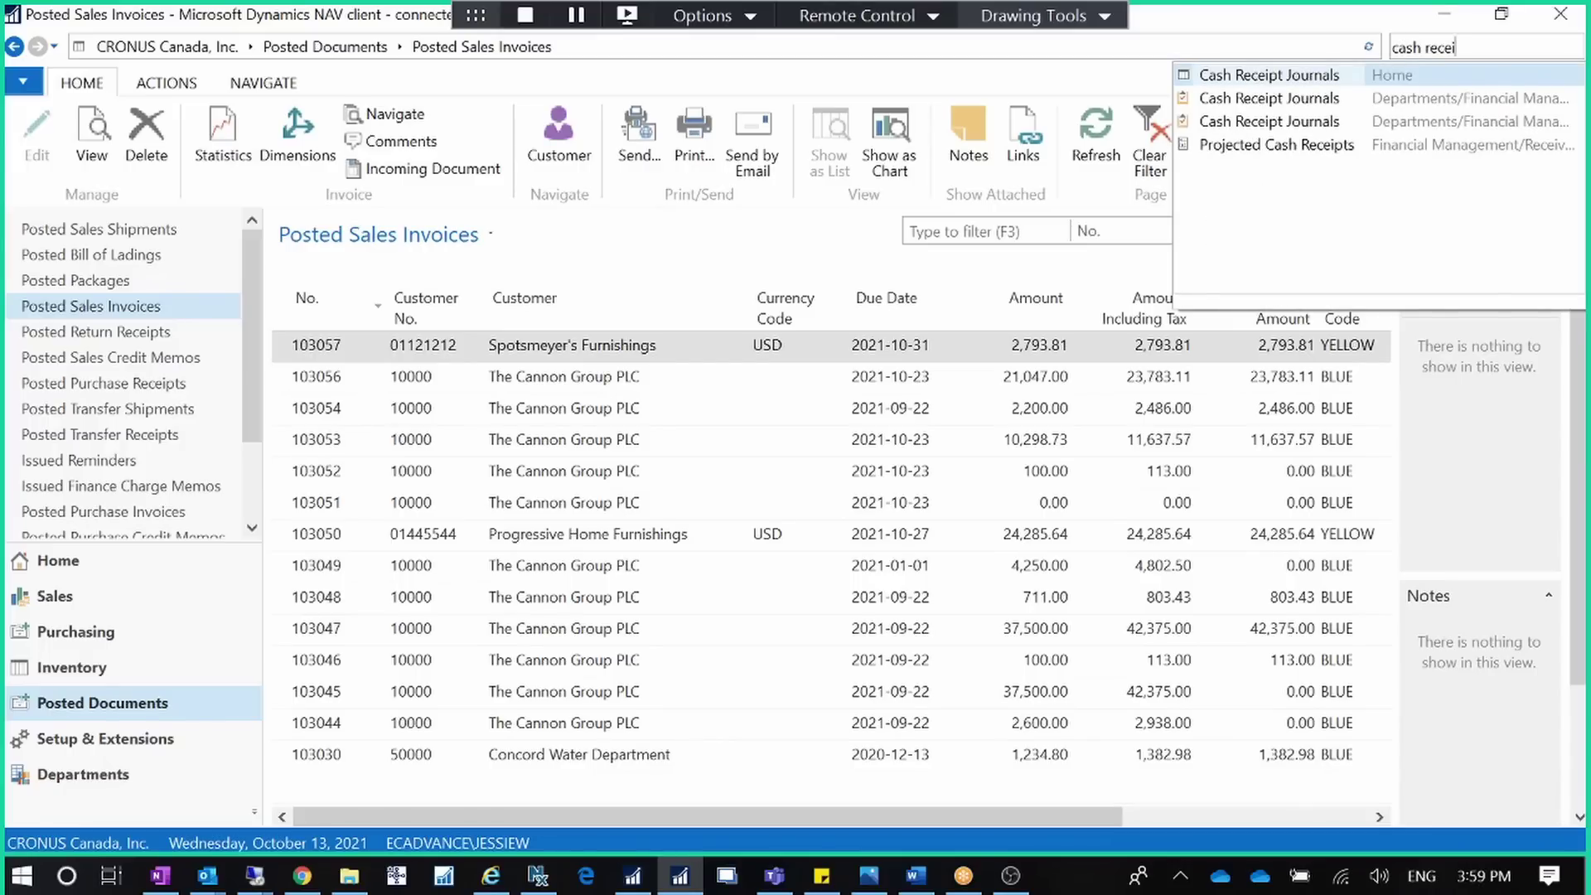
pyautogui.click(1328, 79)
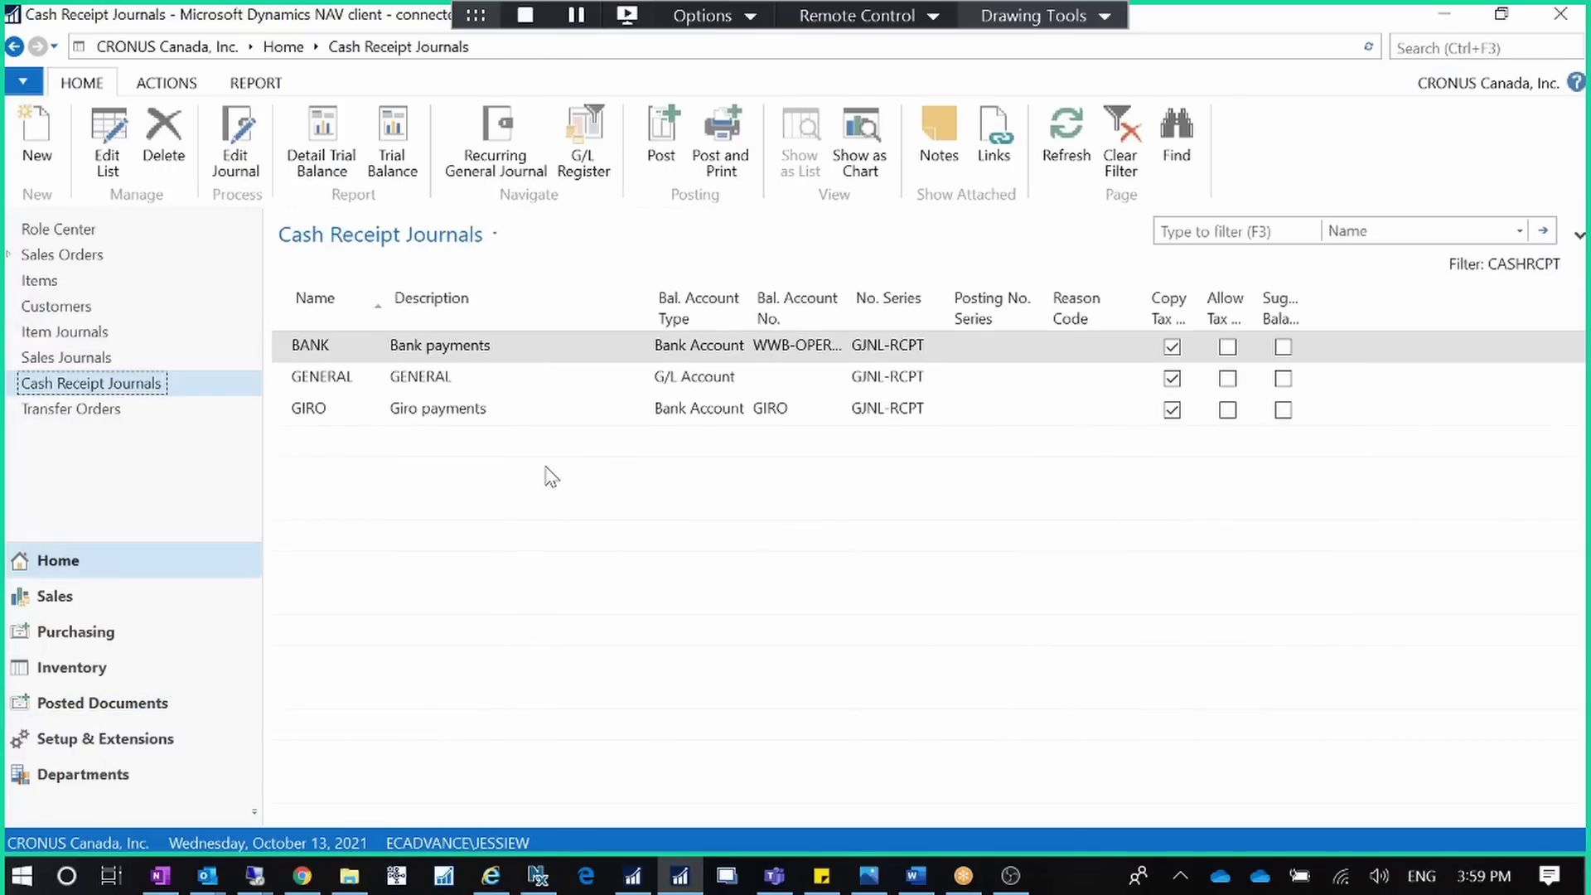
pyautogui.click(341, 381)
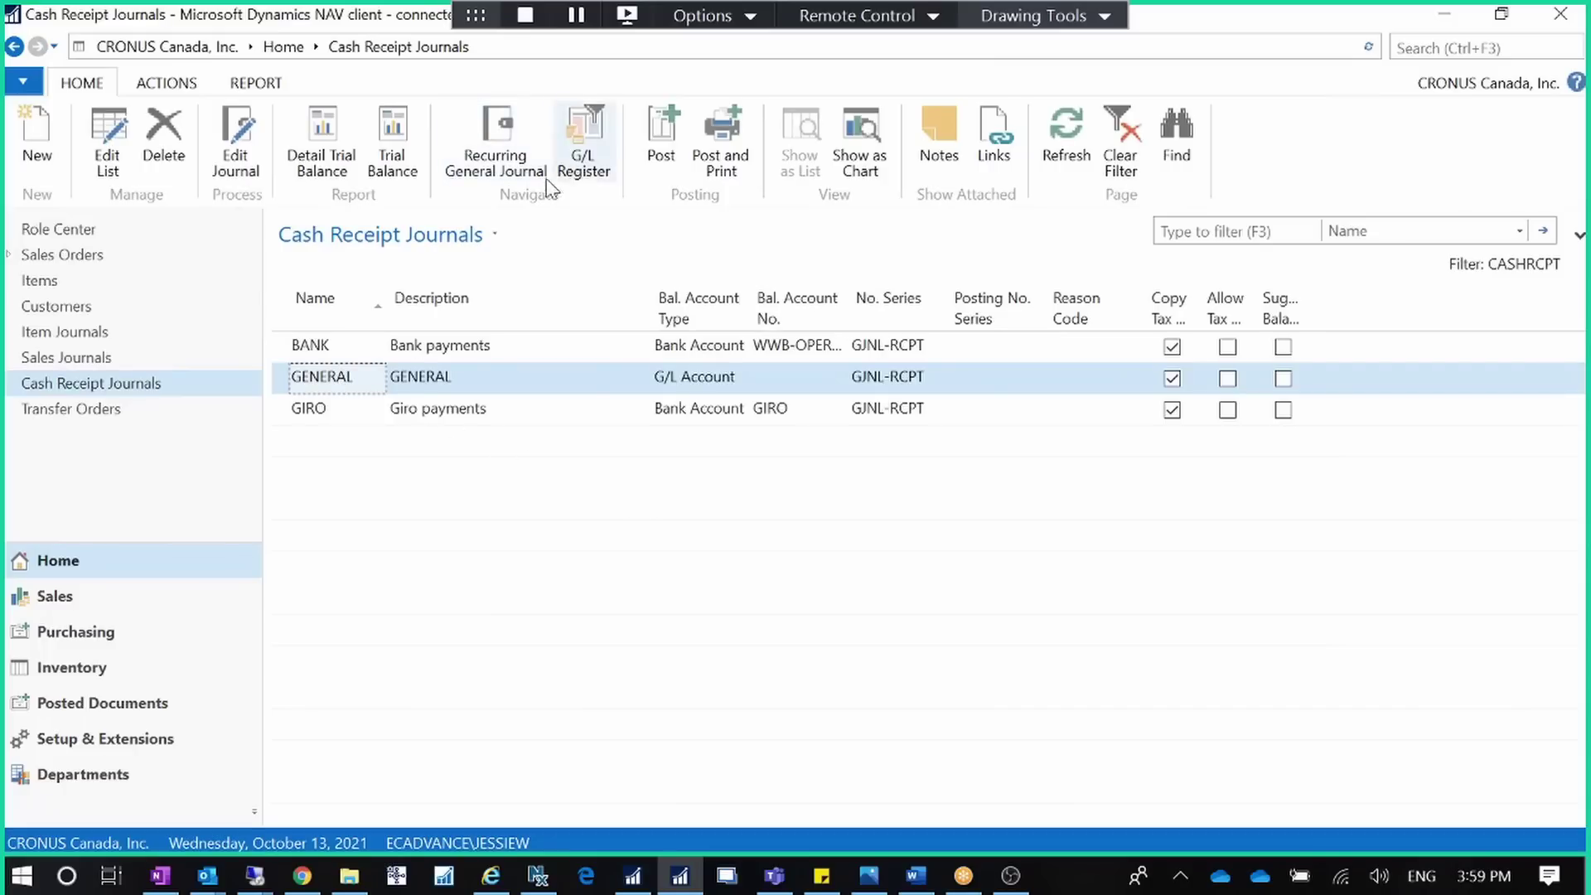
pyautogui.click(240, 146)
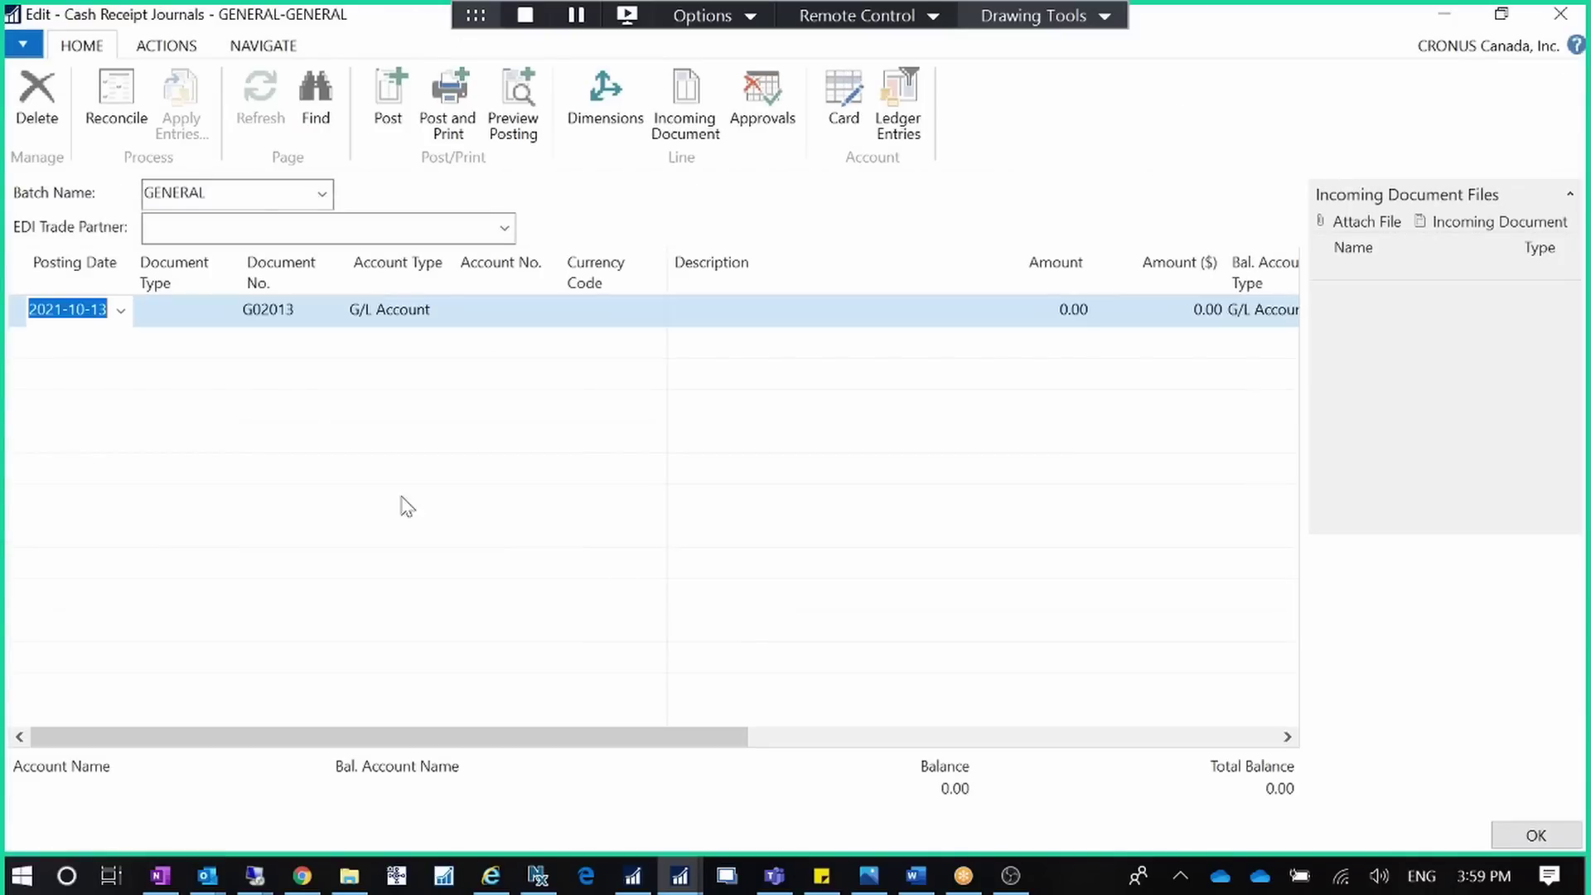
pyautogui.click(1446, 21)
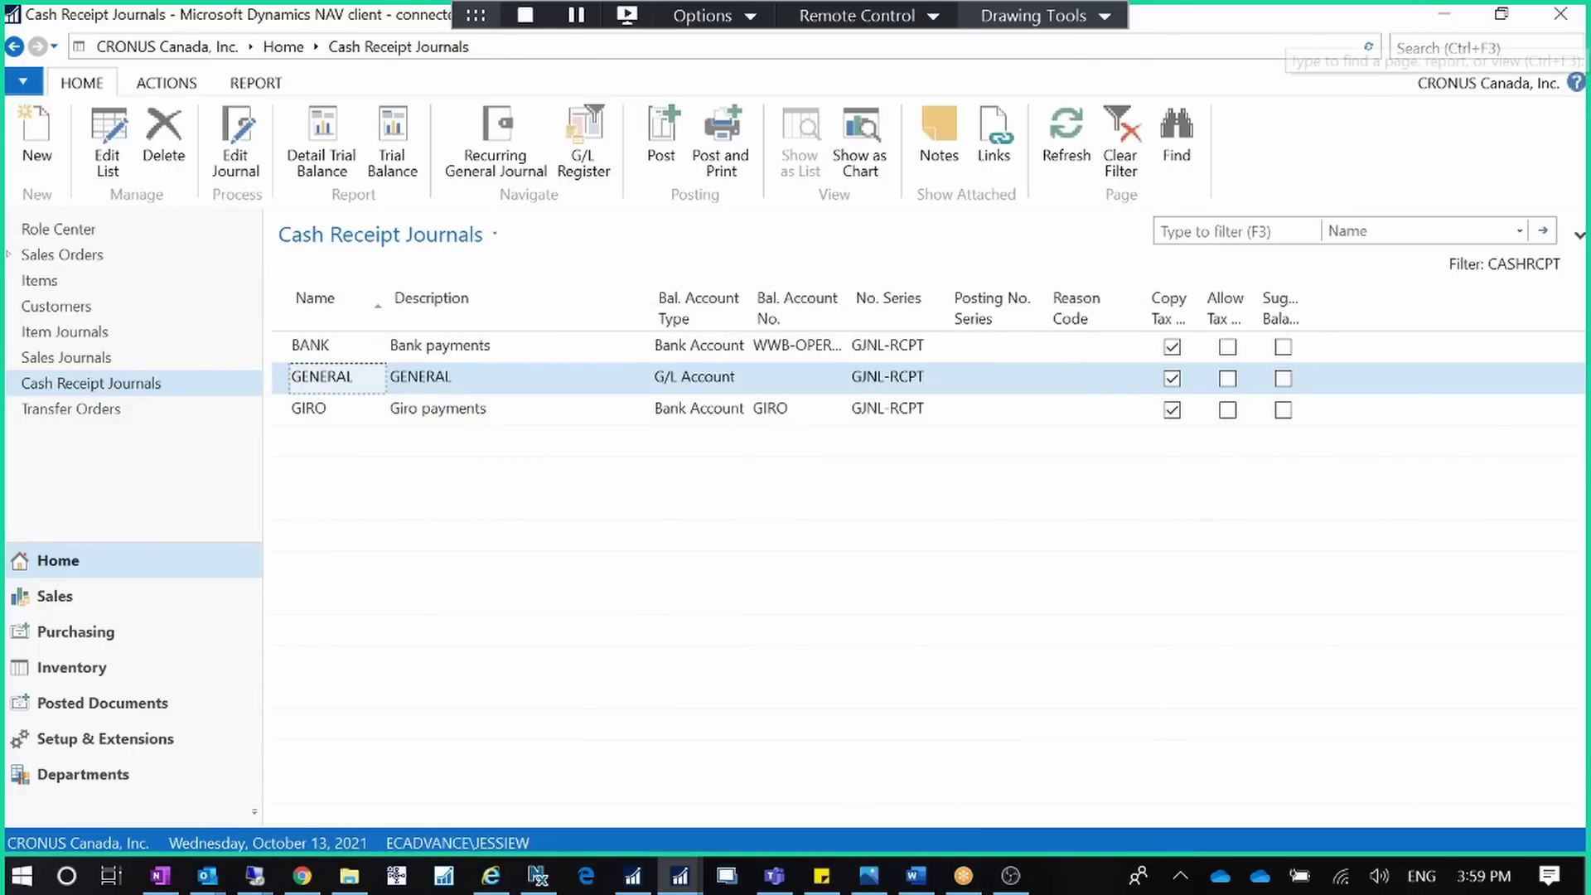
# Find and open Sales & Receivables Setup, and examine the available options for Appln. between Currencies
pyautogui.click(1448, 47)
pyautogui.write('sal')
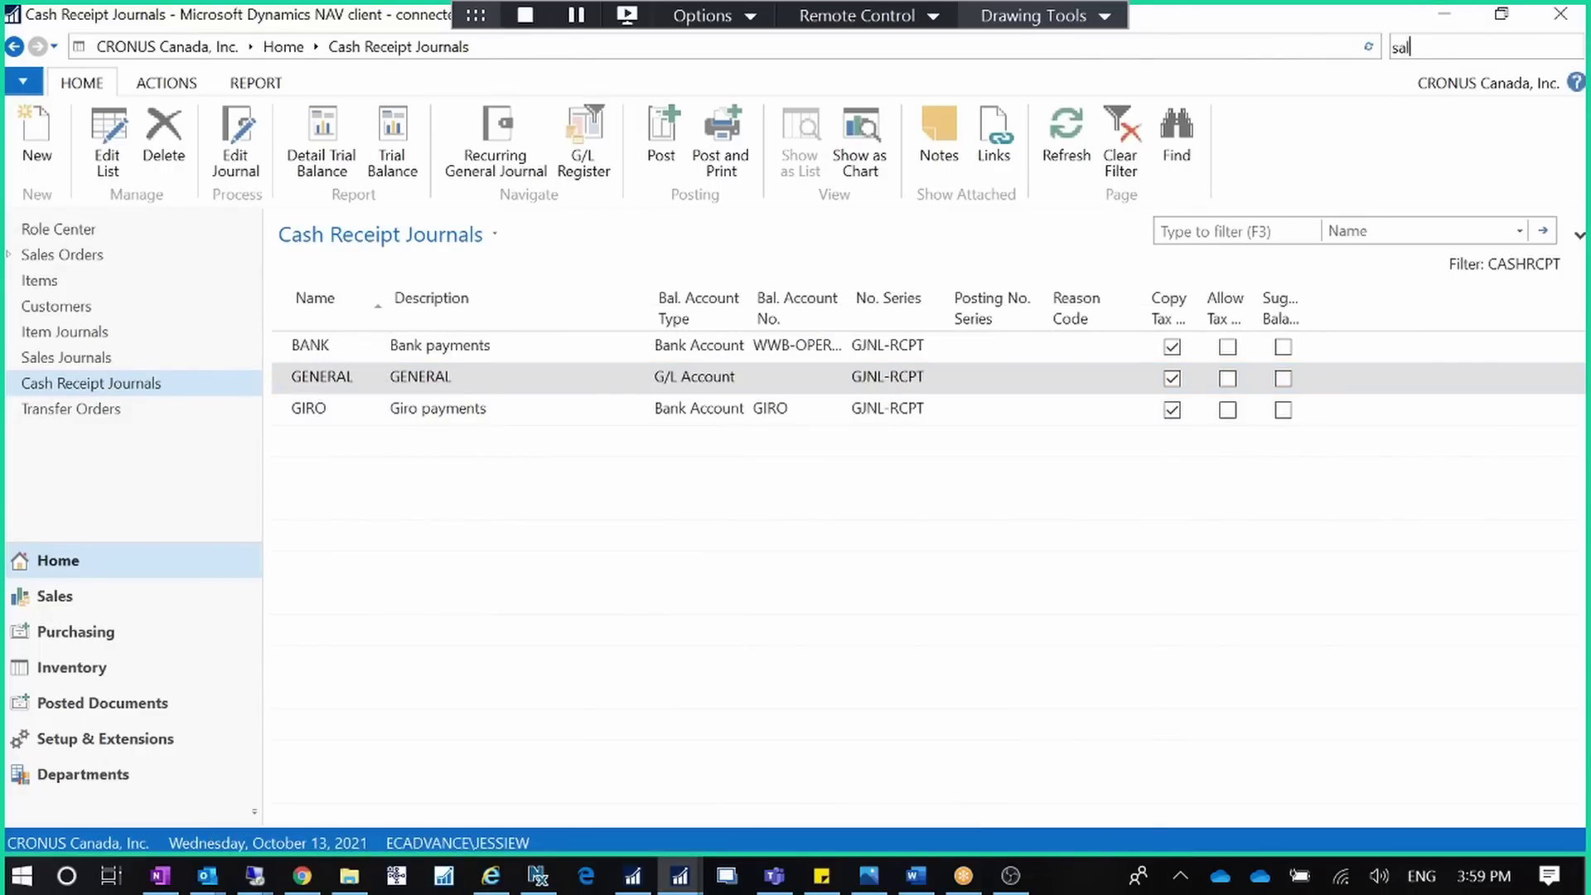
pyautogui.write('es & rec')
pyautogui.click(1330, 75)
pyautogui.click(1491, 18)
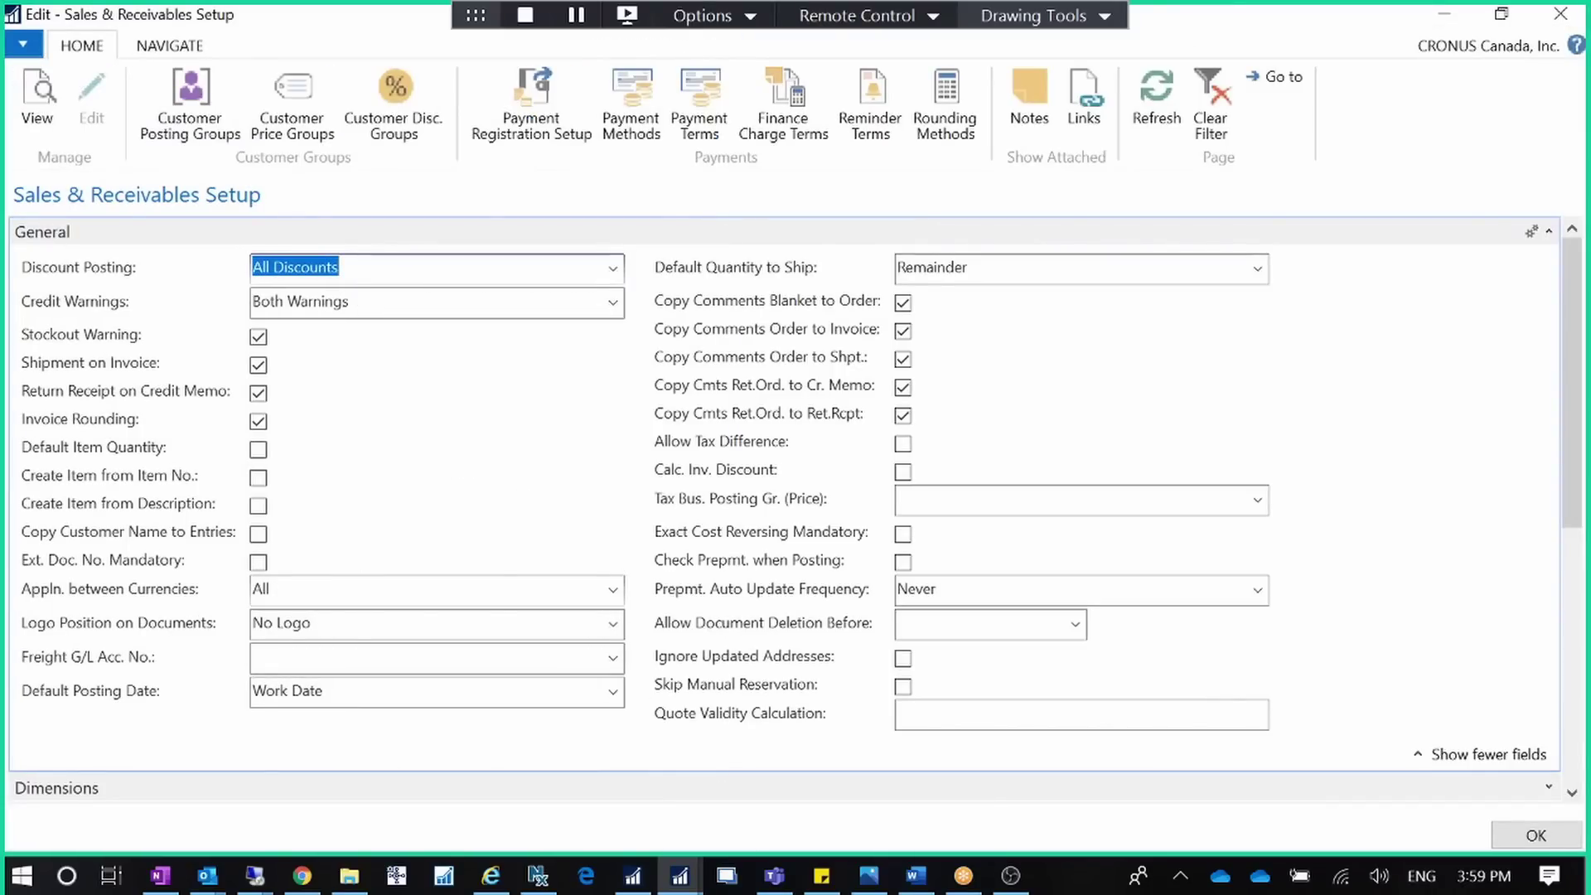
pyautogui.click(183, 591)
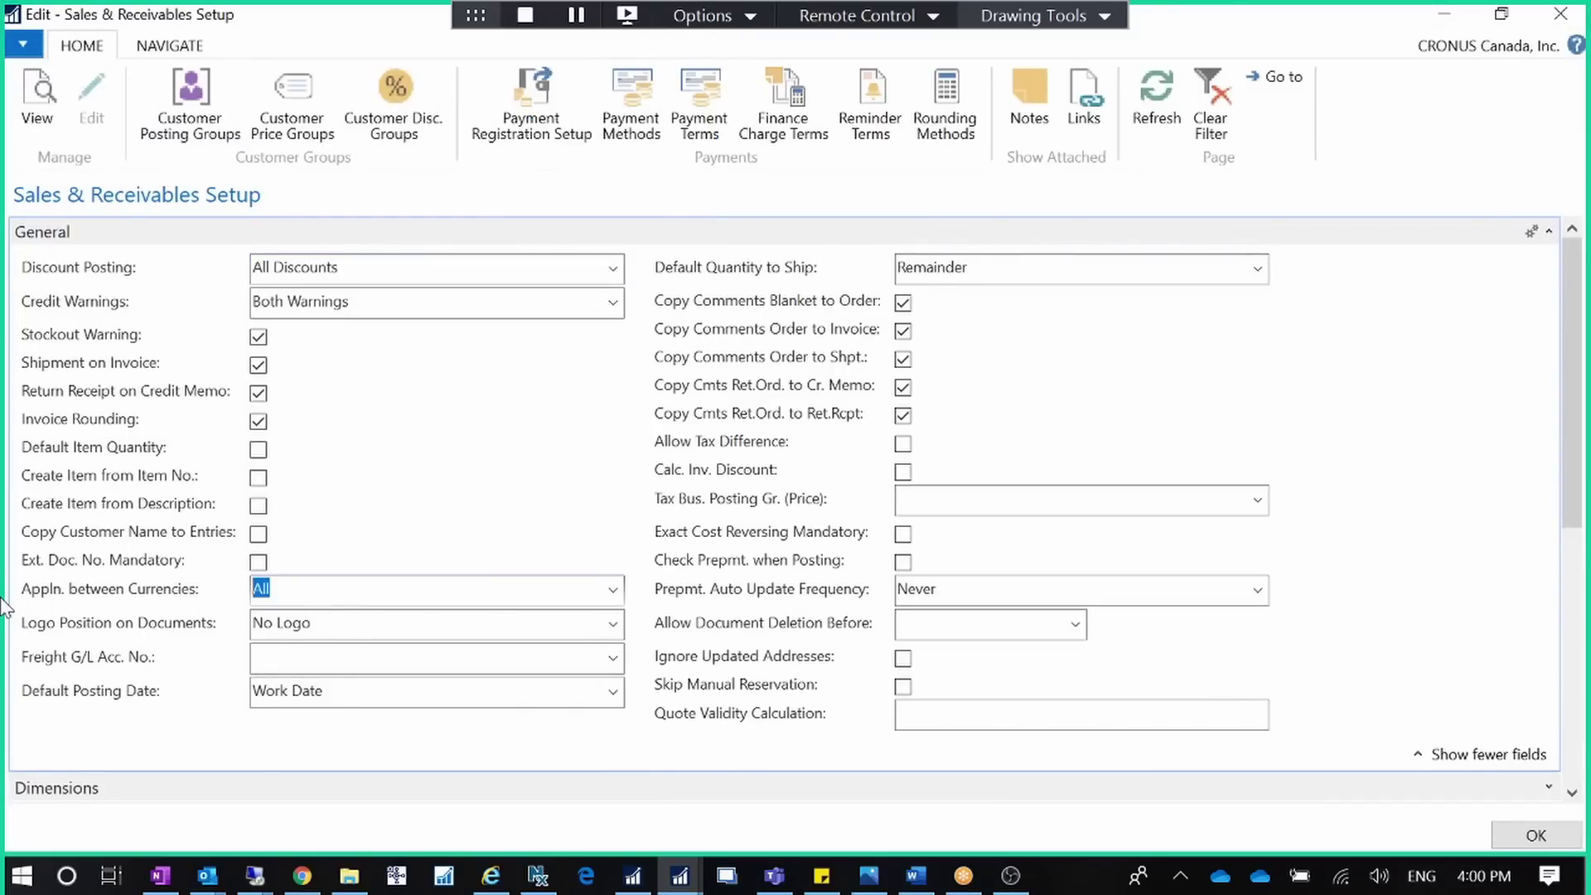
pyautogui.click(614, 590)
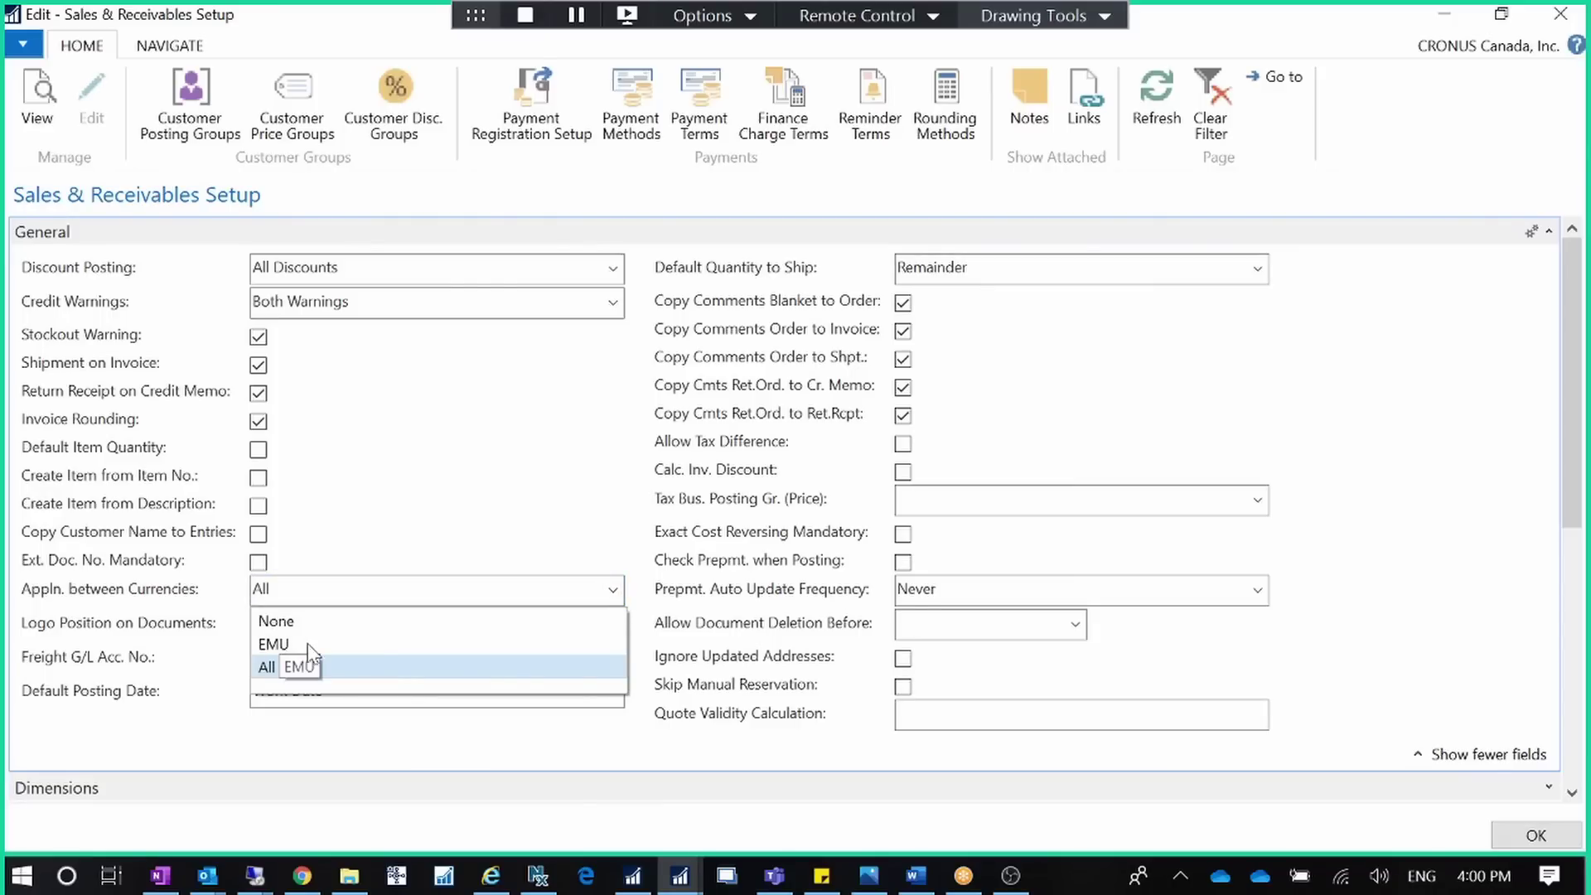
pyautogui.click(359, 558)
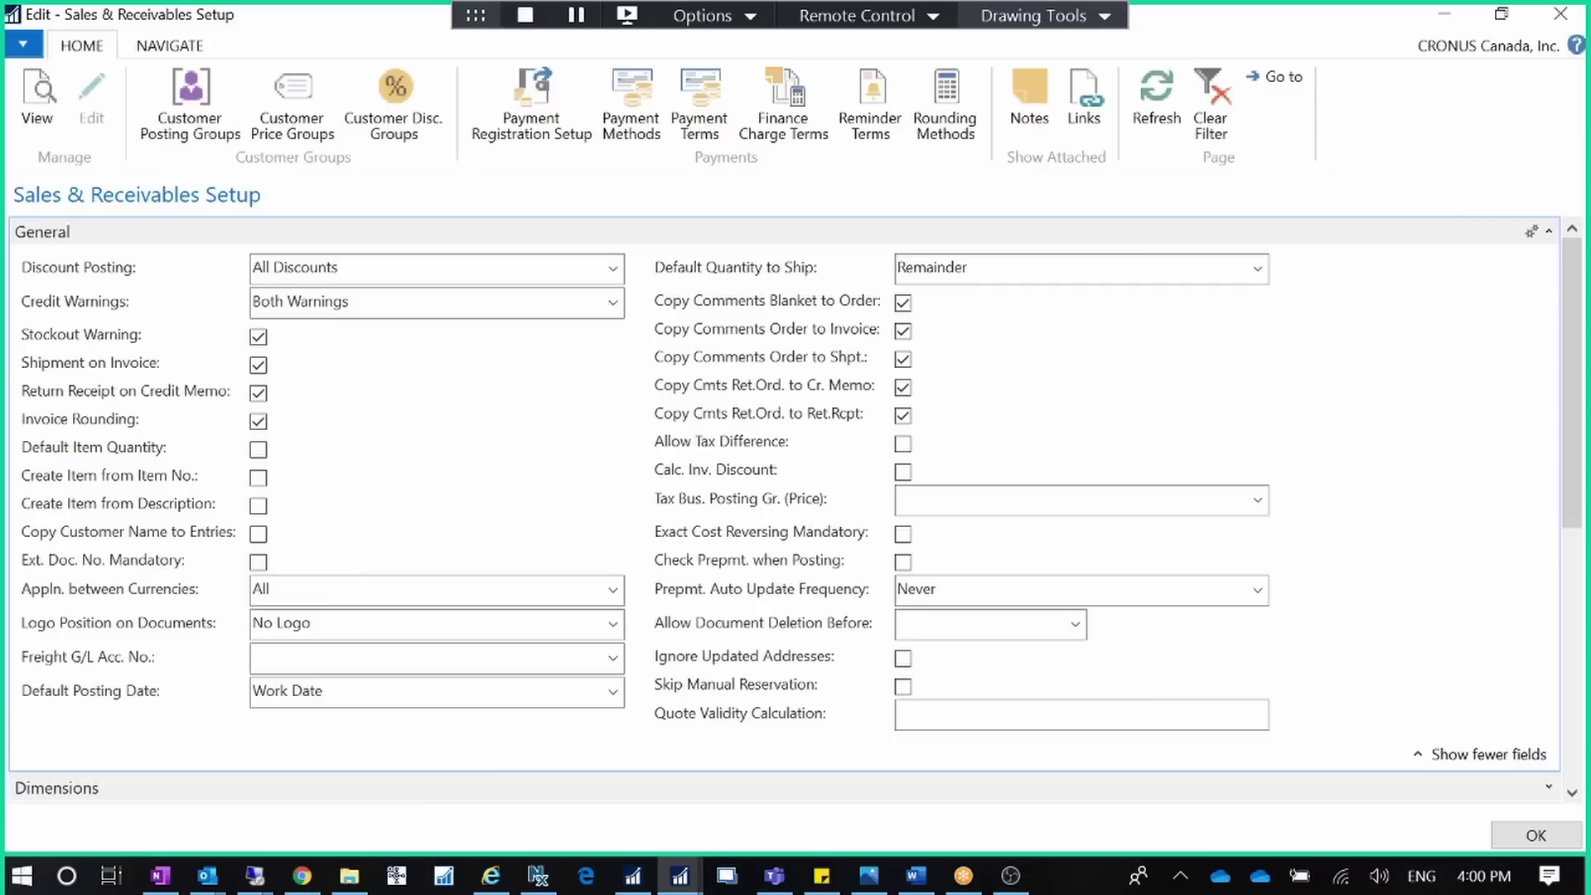
# Set Appln. between Currencies to None in the General section of Sales & Receivables Setup
pyautogui.click(286, 589)
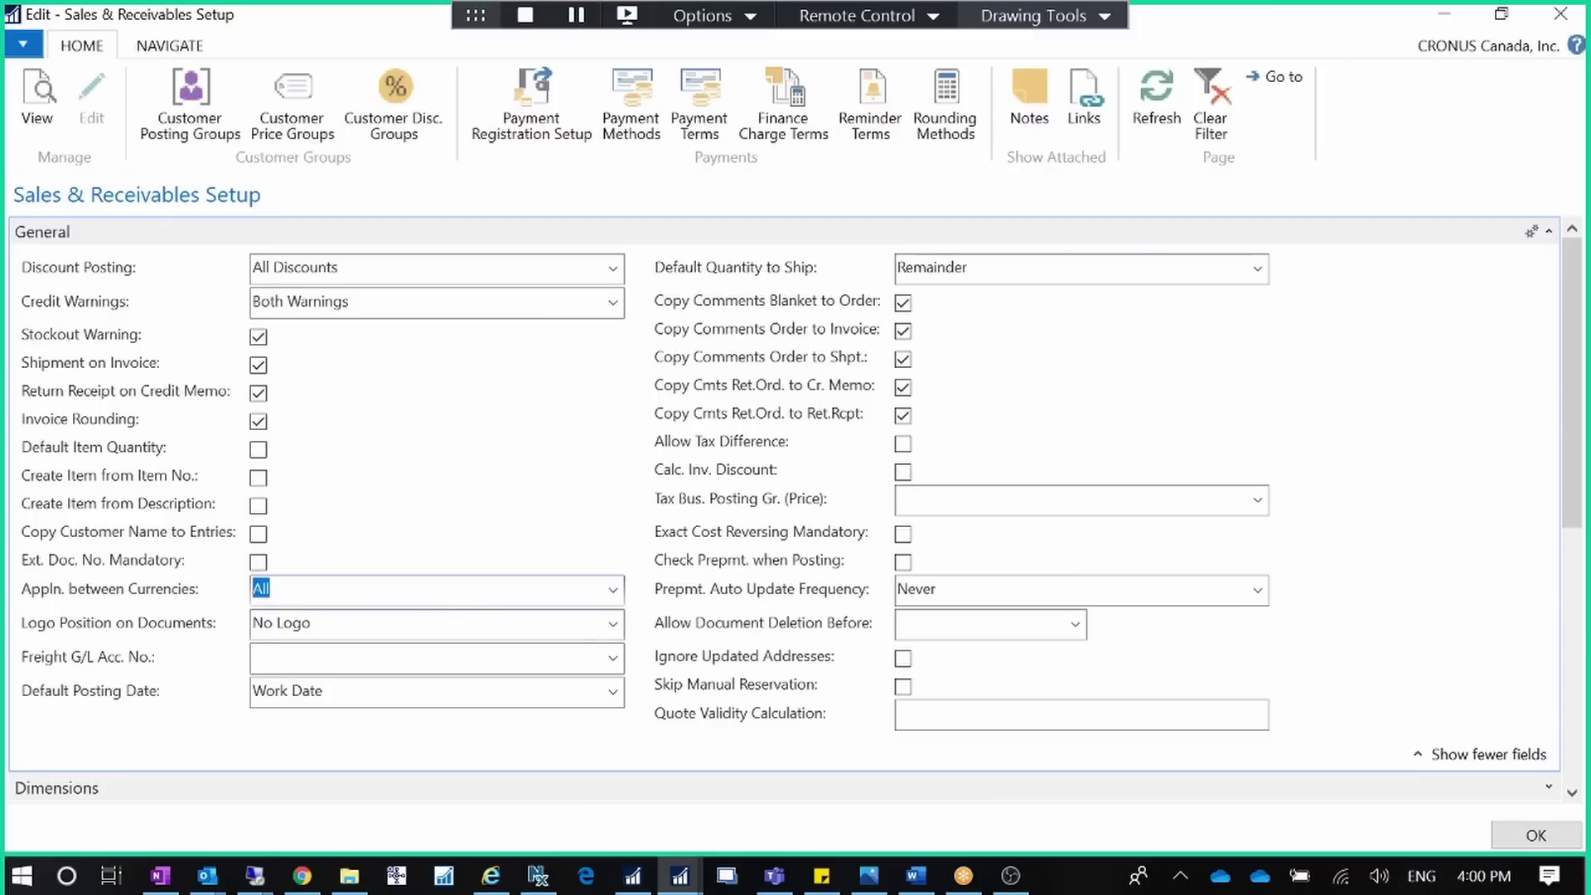
pyautogui.click(615, 590)
pyautogui.click(370, 620)
pyautogui.click(384, 591)
pyautogui.moveTo(385, 591); pyautogui.dragTo(28, 590)
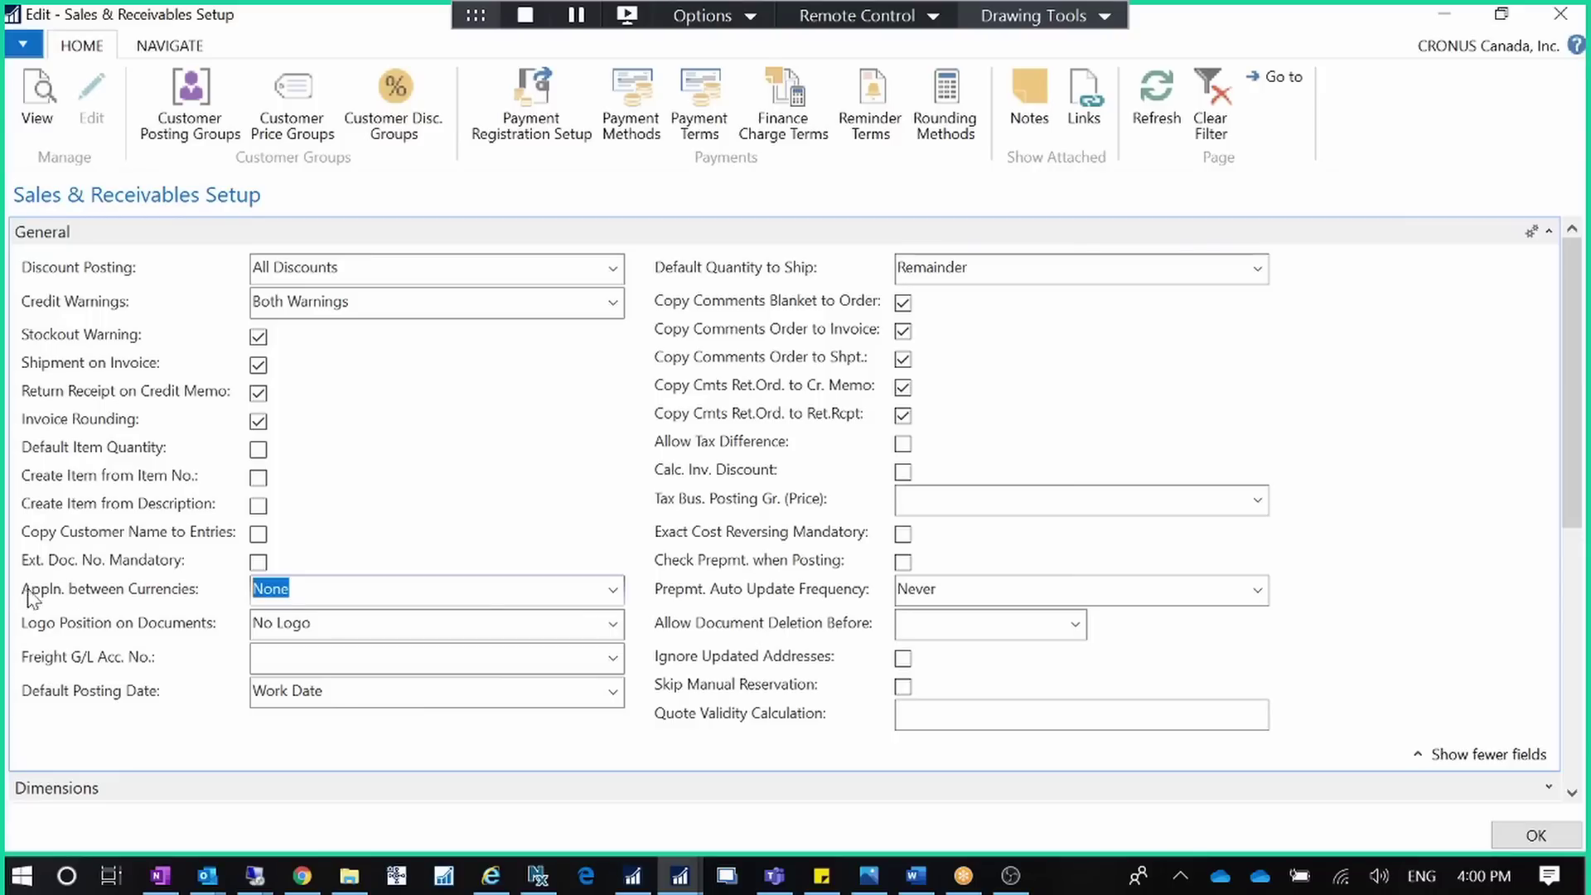
# Set Appln. between Currencies to All and close the Sales & Receivables Setup page
pyautogui.click(612, 590)
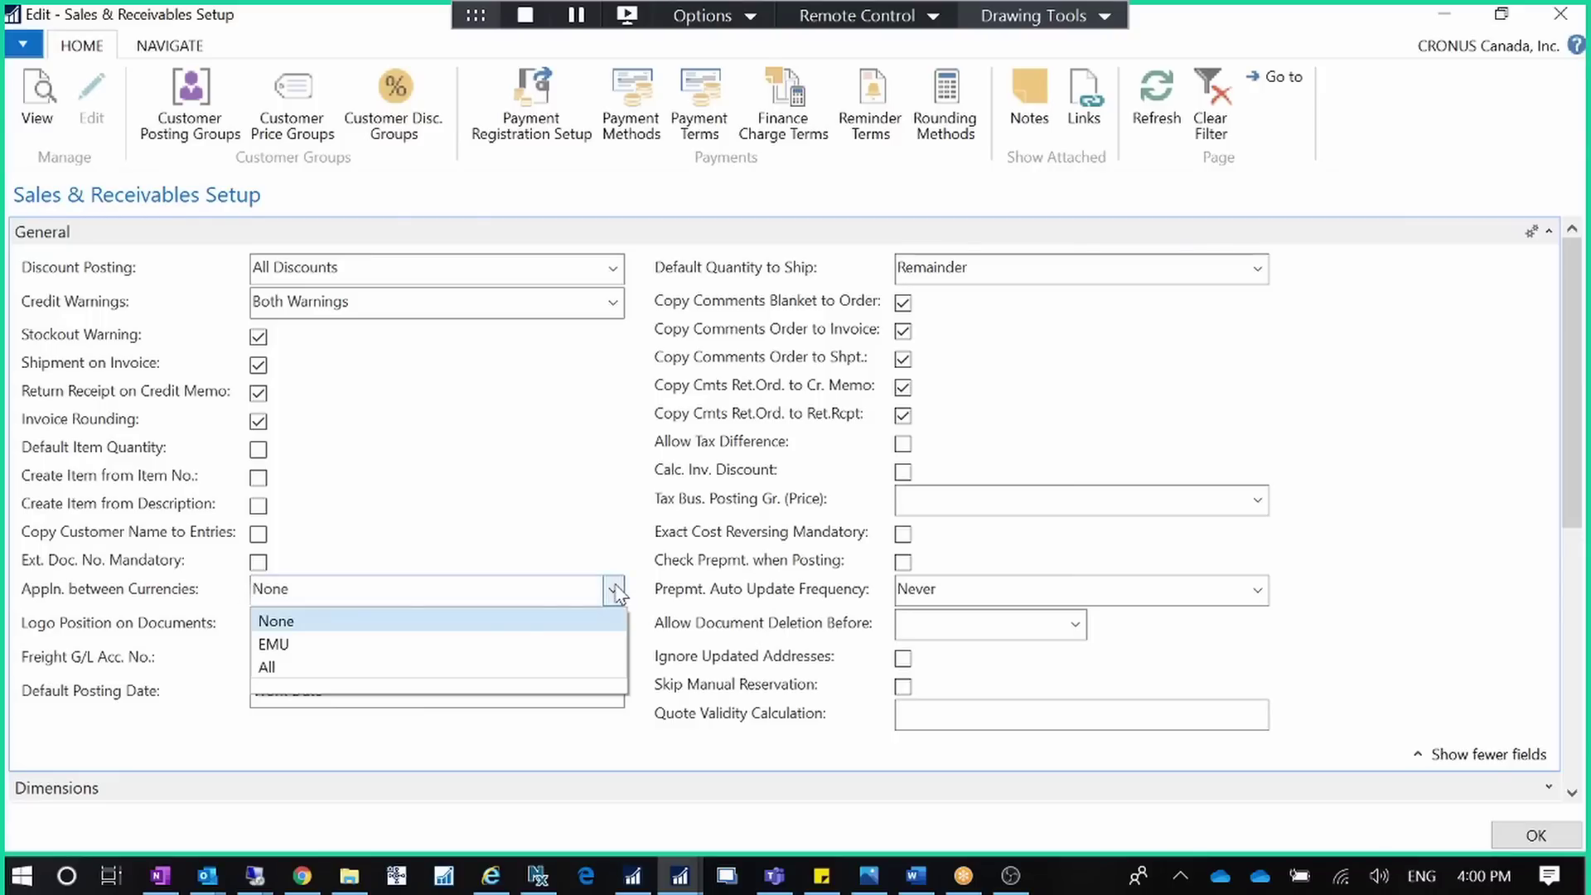
pyautogui.click(335, 667)
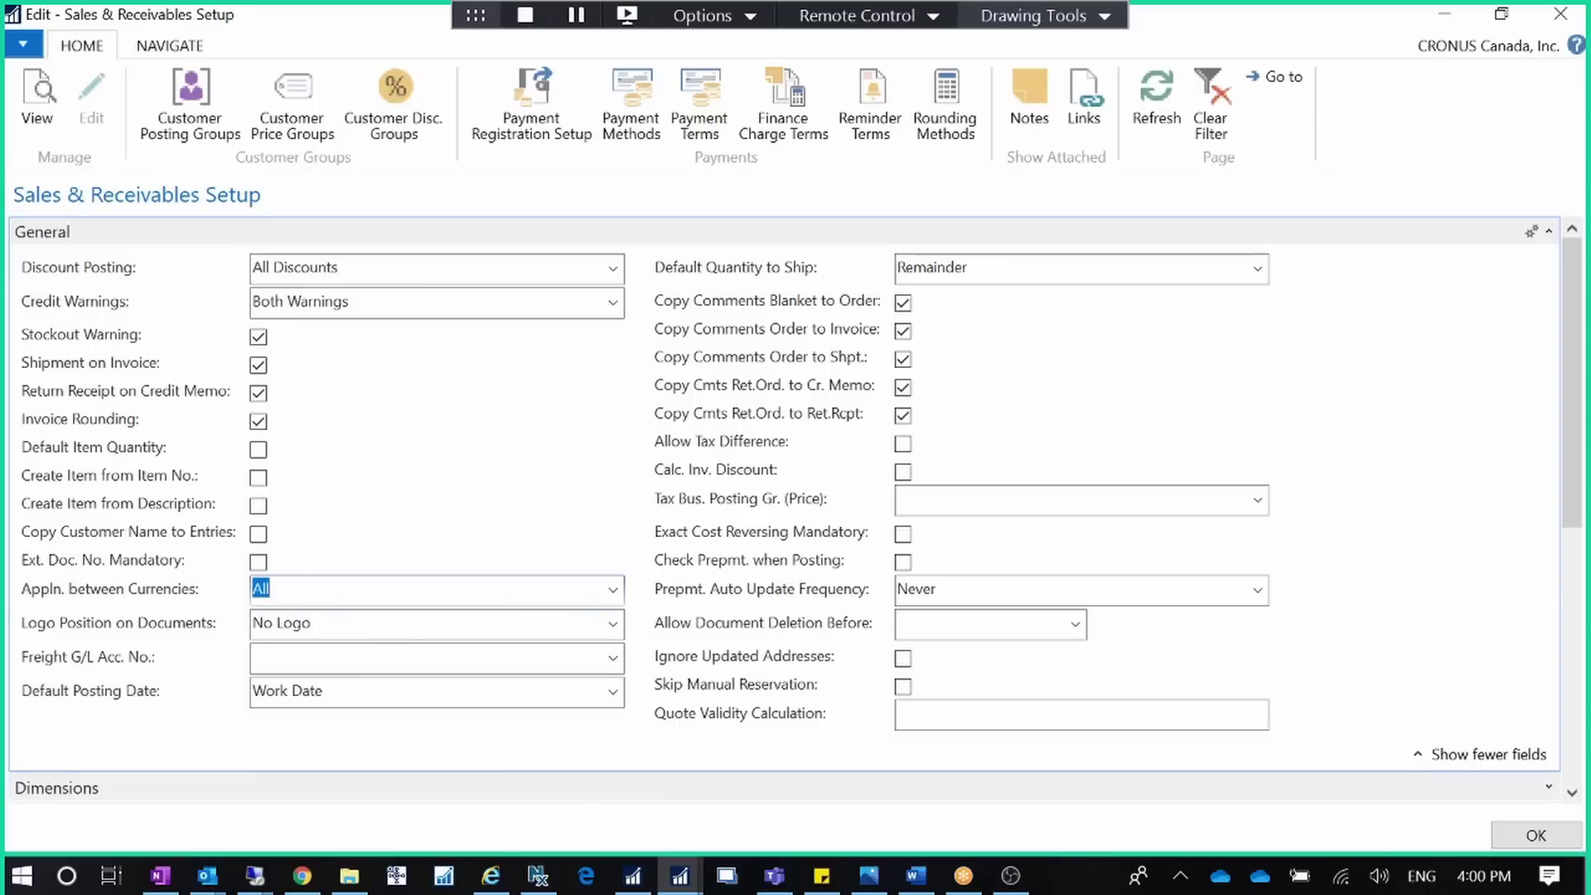
pyautogui.click(383, 621)
pyautogui.moveTo(286, 590); pyautogui.dragTo(96, 590)
pyautogui.click(1497, 827)
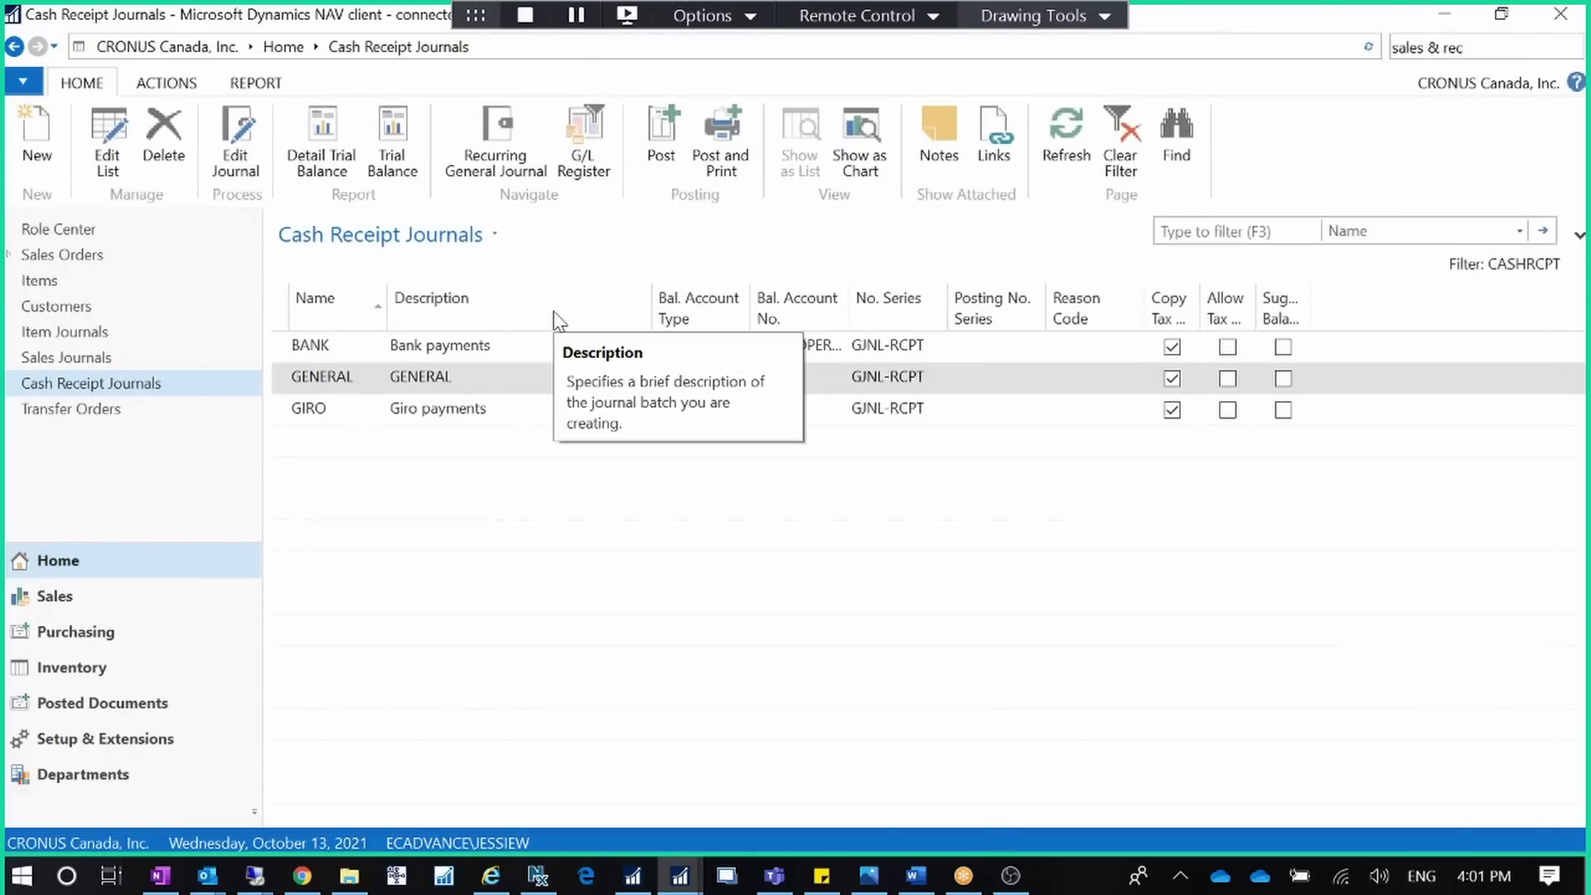
# Open the GENERAL cash receipt journal for editing and set the first line's Account Type to Customer
pyautogui.click(227, 166)
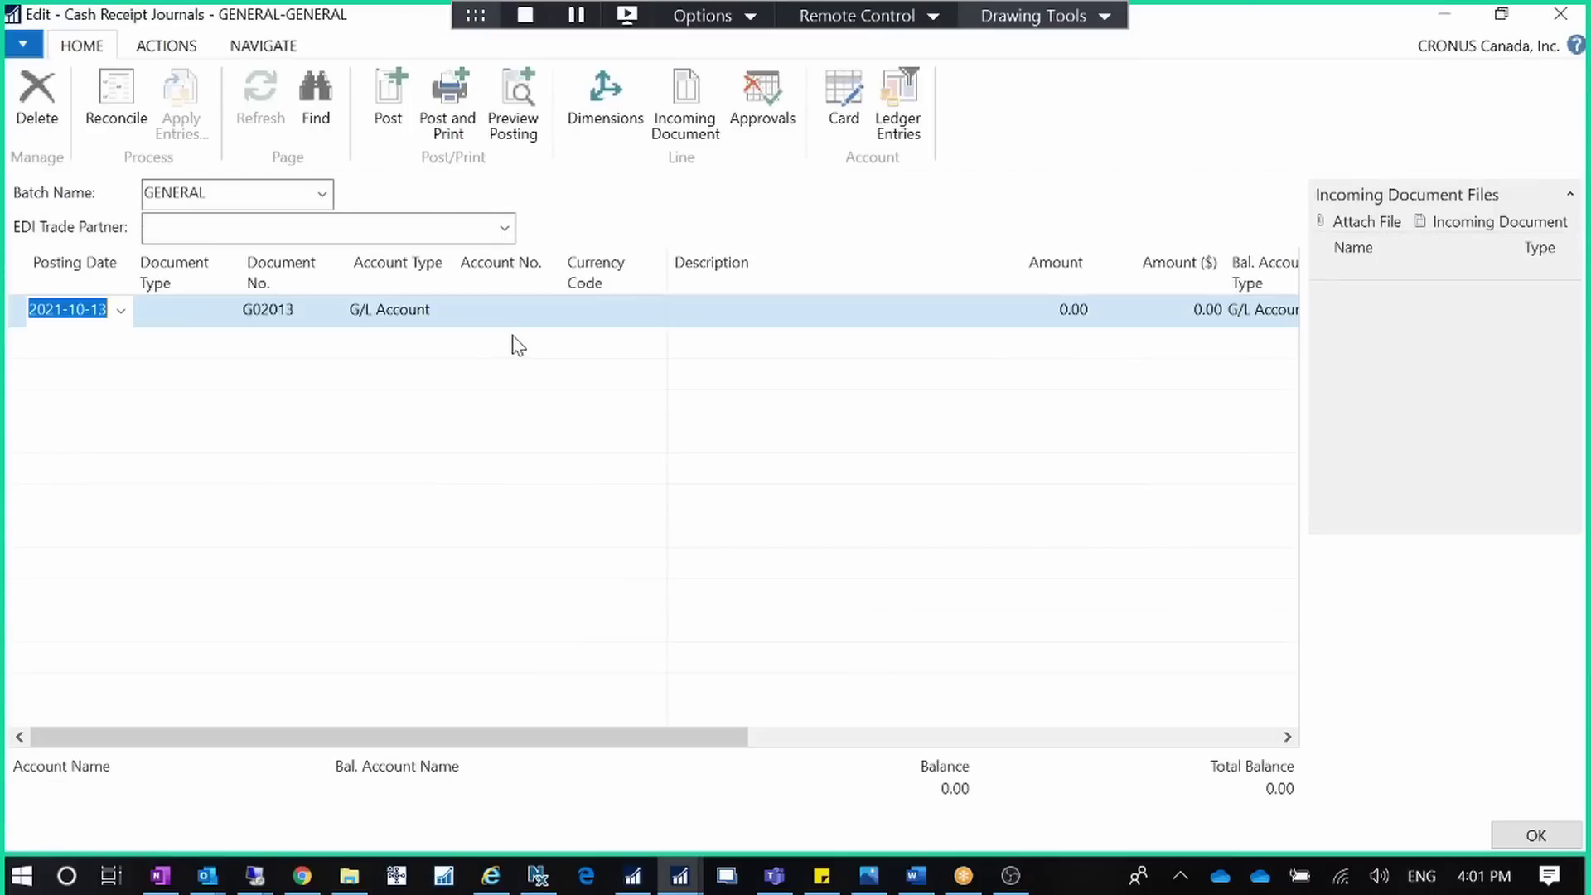
pyautogui.click(288, 313)
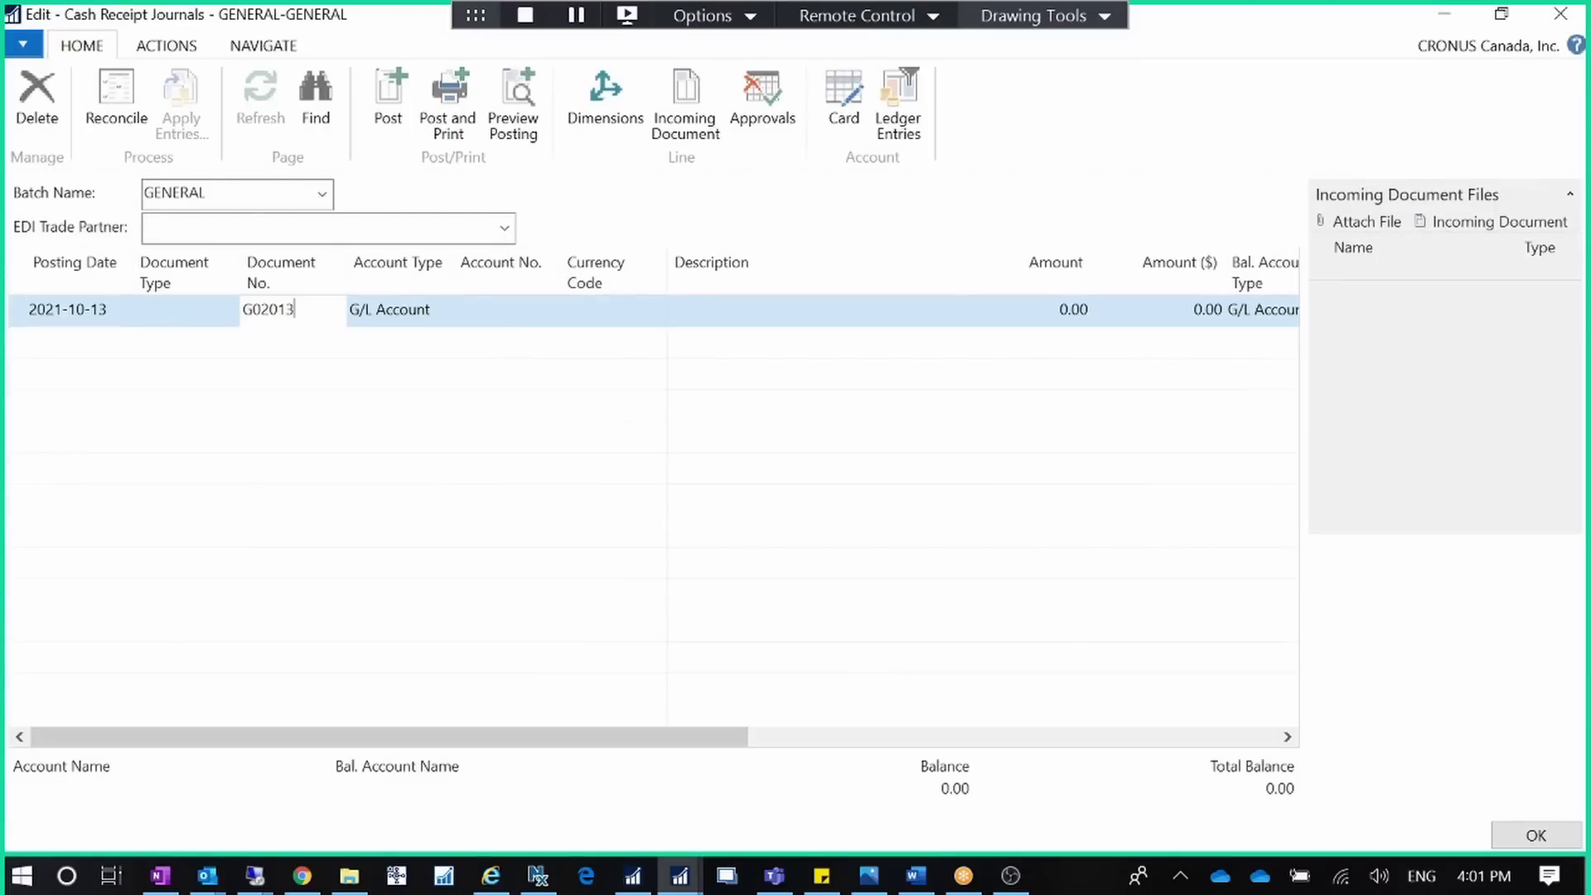
pyautogui.click(434, 323)
pyautogui.click(441, 311)
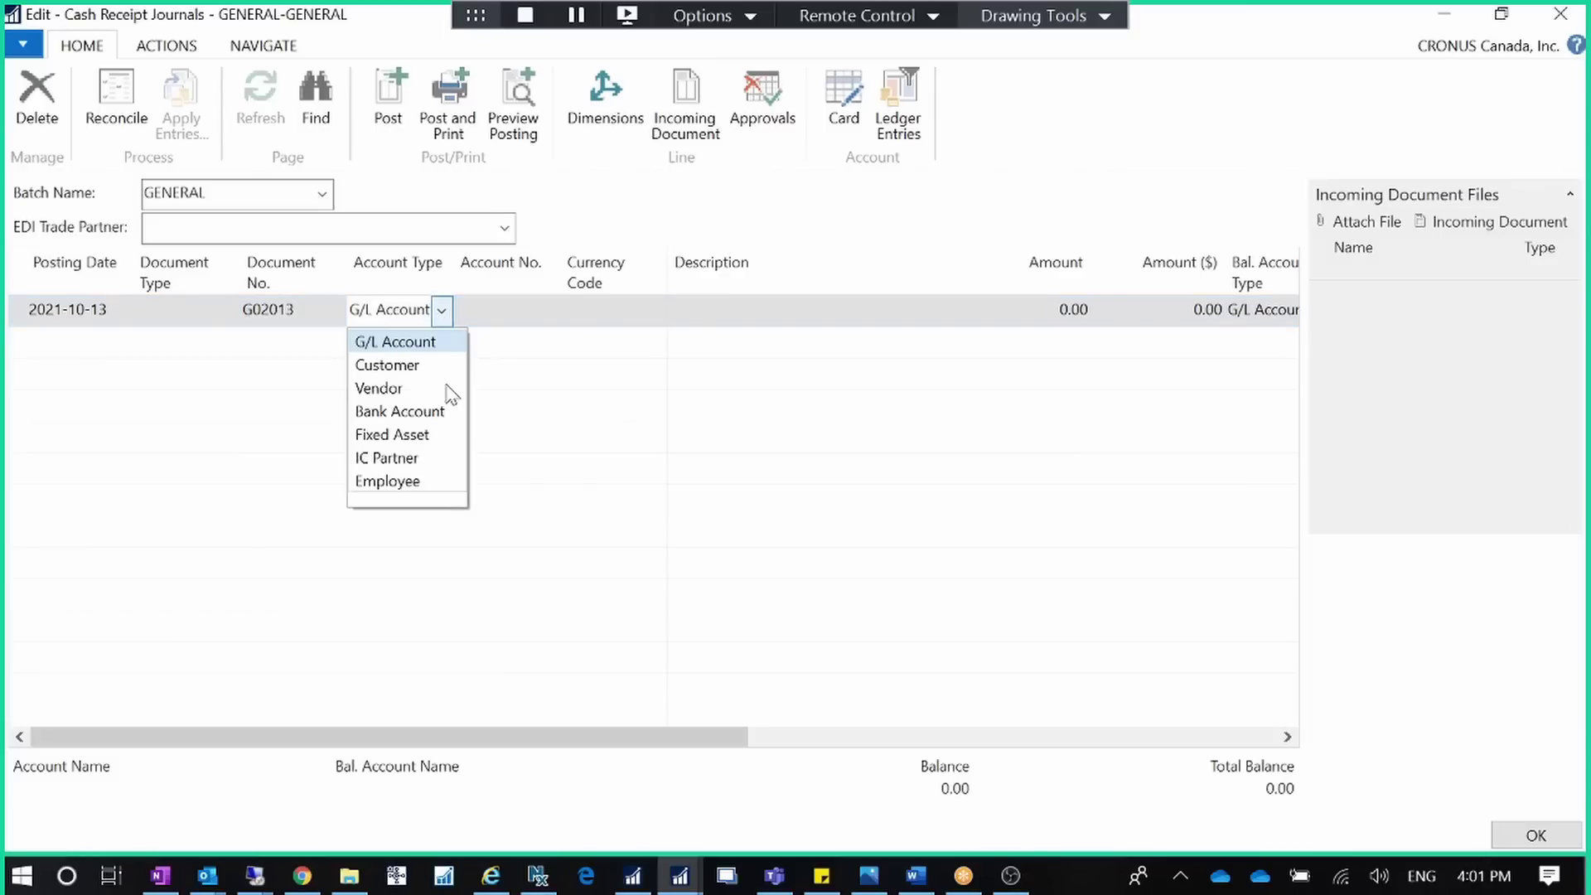
pyautogui.press('Escape')
pyautogui.write('c')
pyautogui.press('Tab')
# Select Spotsmeyer's Furnishings as the journal line's account and agree to use it despite its different bill-to customer
pyautogui.click(547, 312)
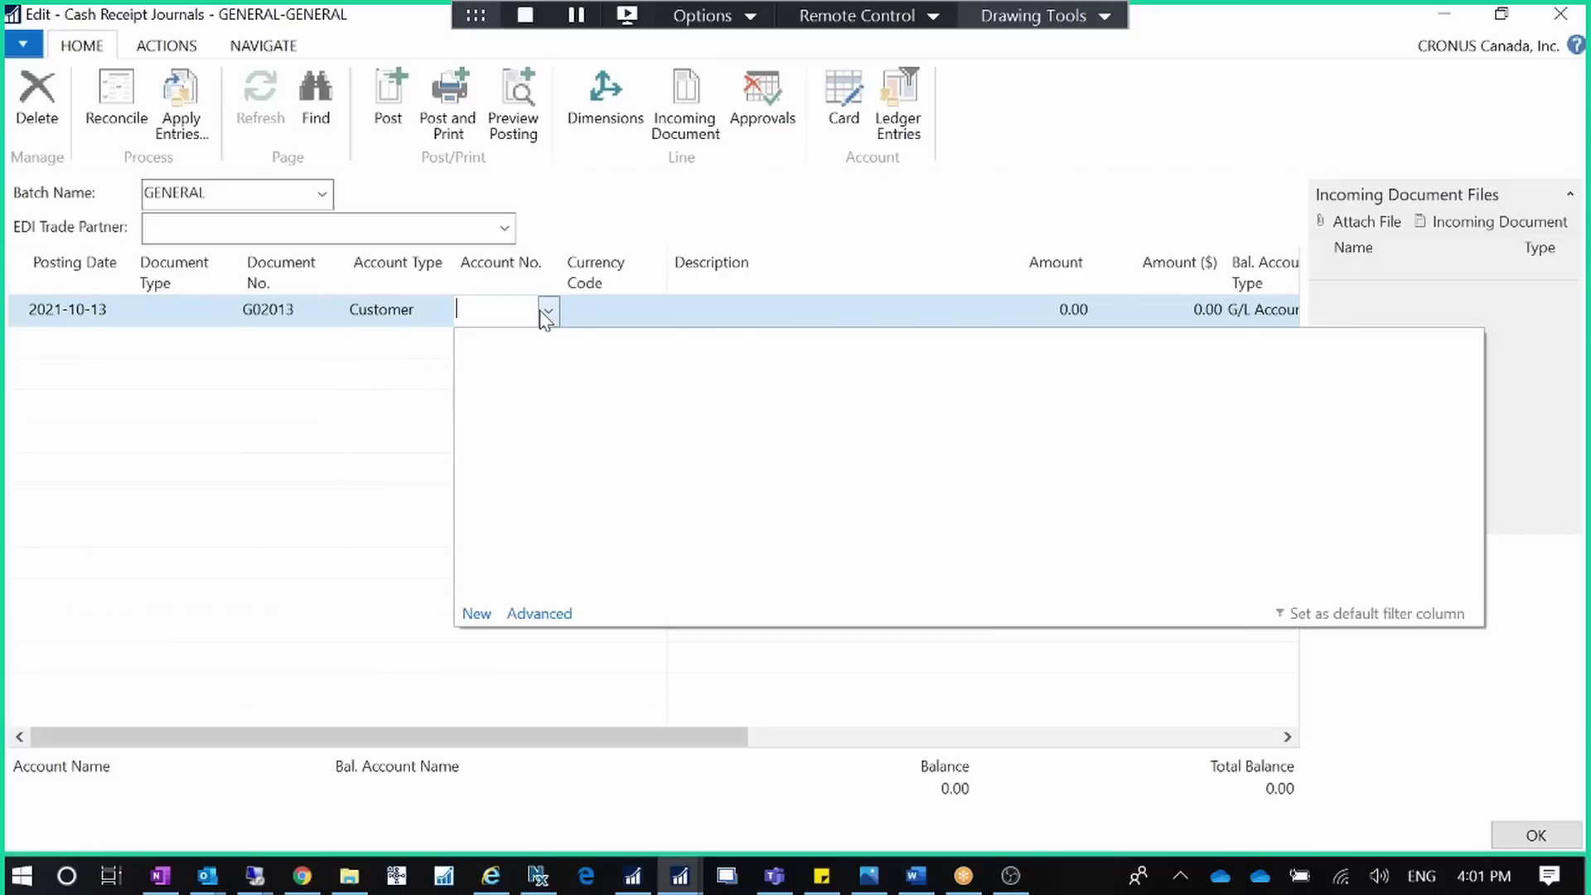
pyautogui.click(534, 391)
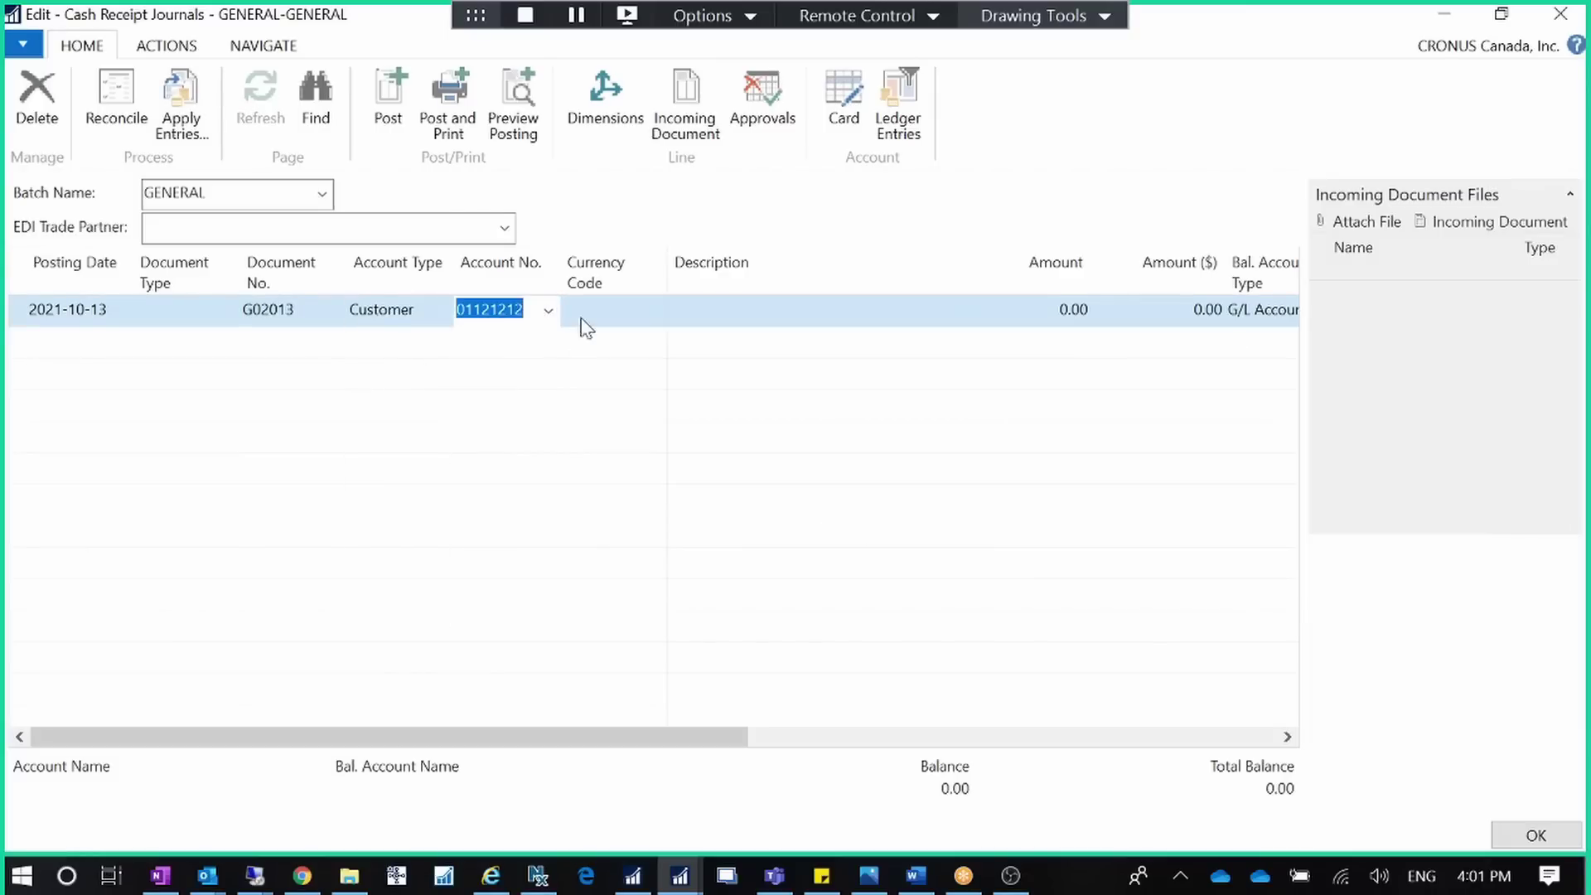
pyautogui.press('Tab')
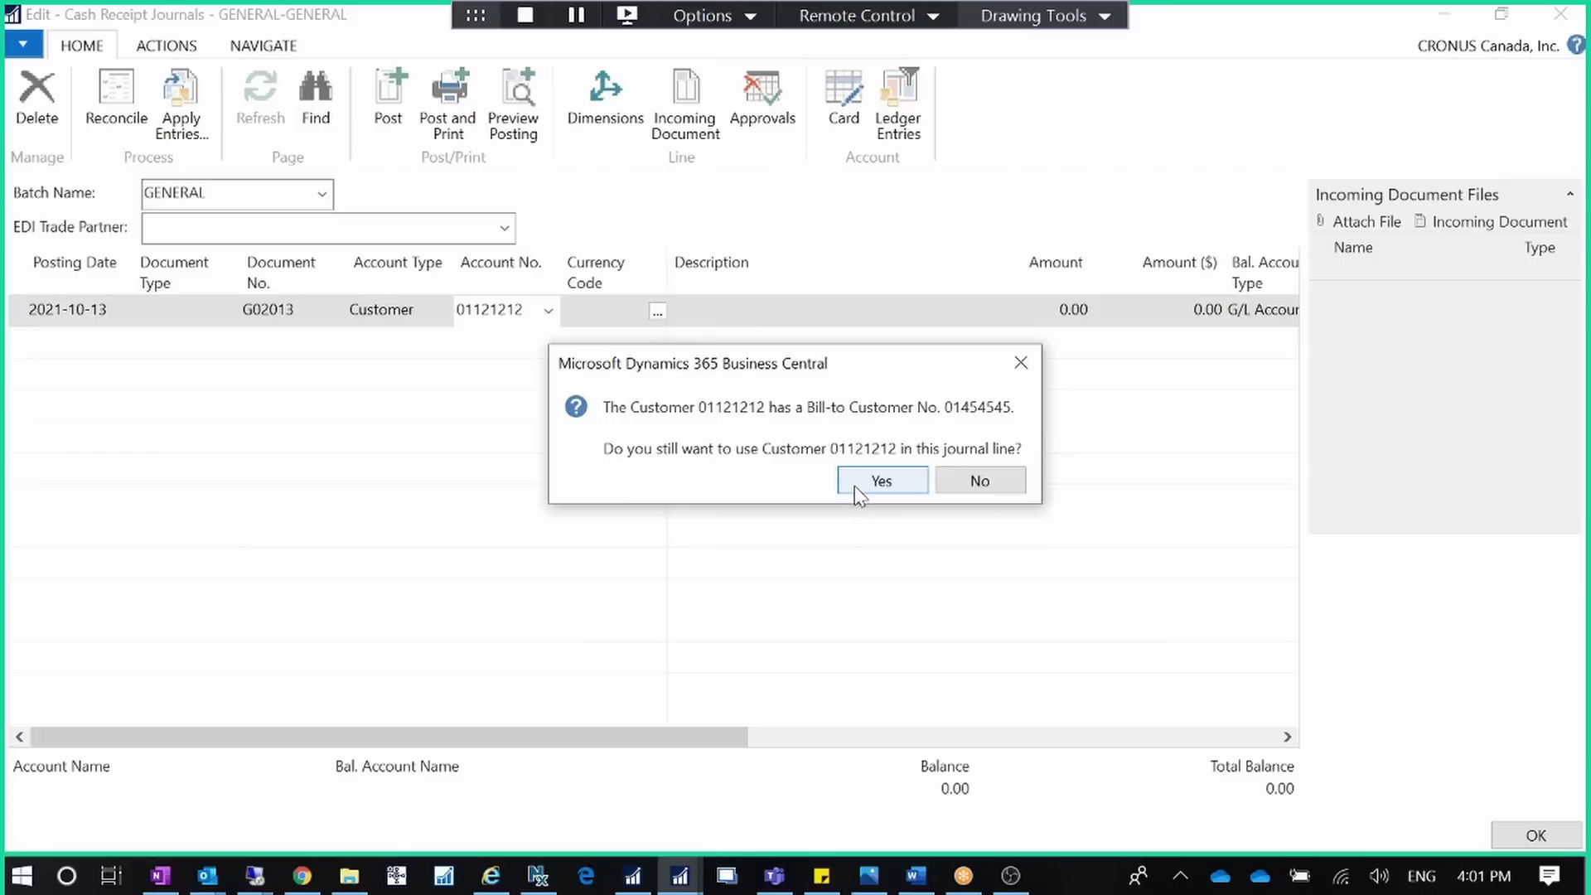
pyautogui.click(855, 485)
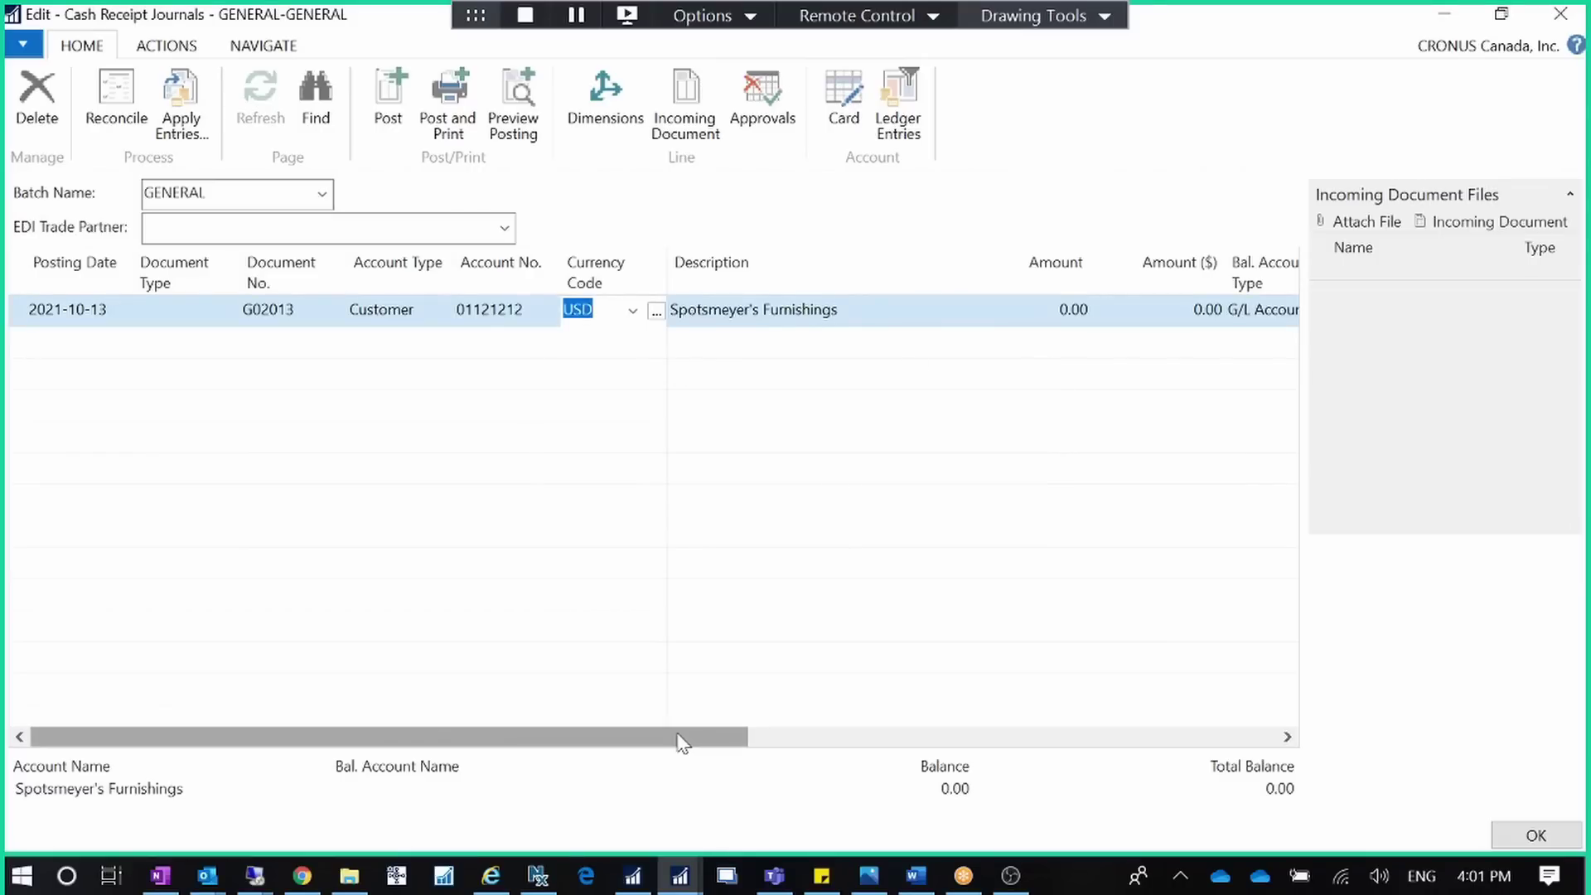
# Check the line's Currency Code and look up its Applies-to Doc. No. entries, closing the Apply Customer Entries page without a selection
pyautogui.moveTo(681, 741); pyautogui.dragTo(704, 740)
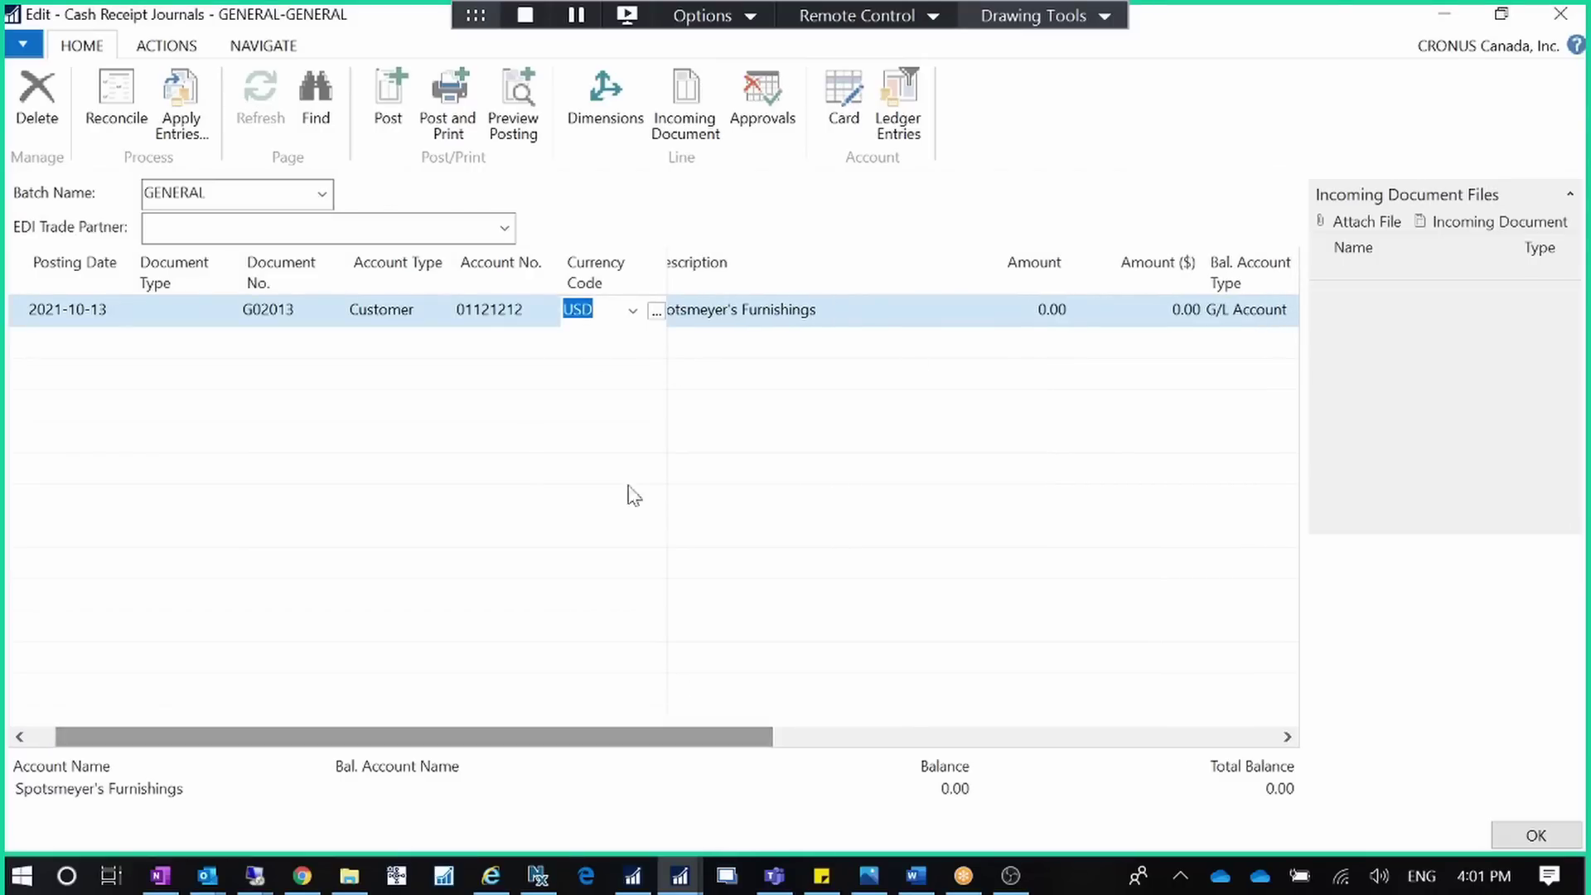
pyautogui.click(632, 311)
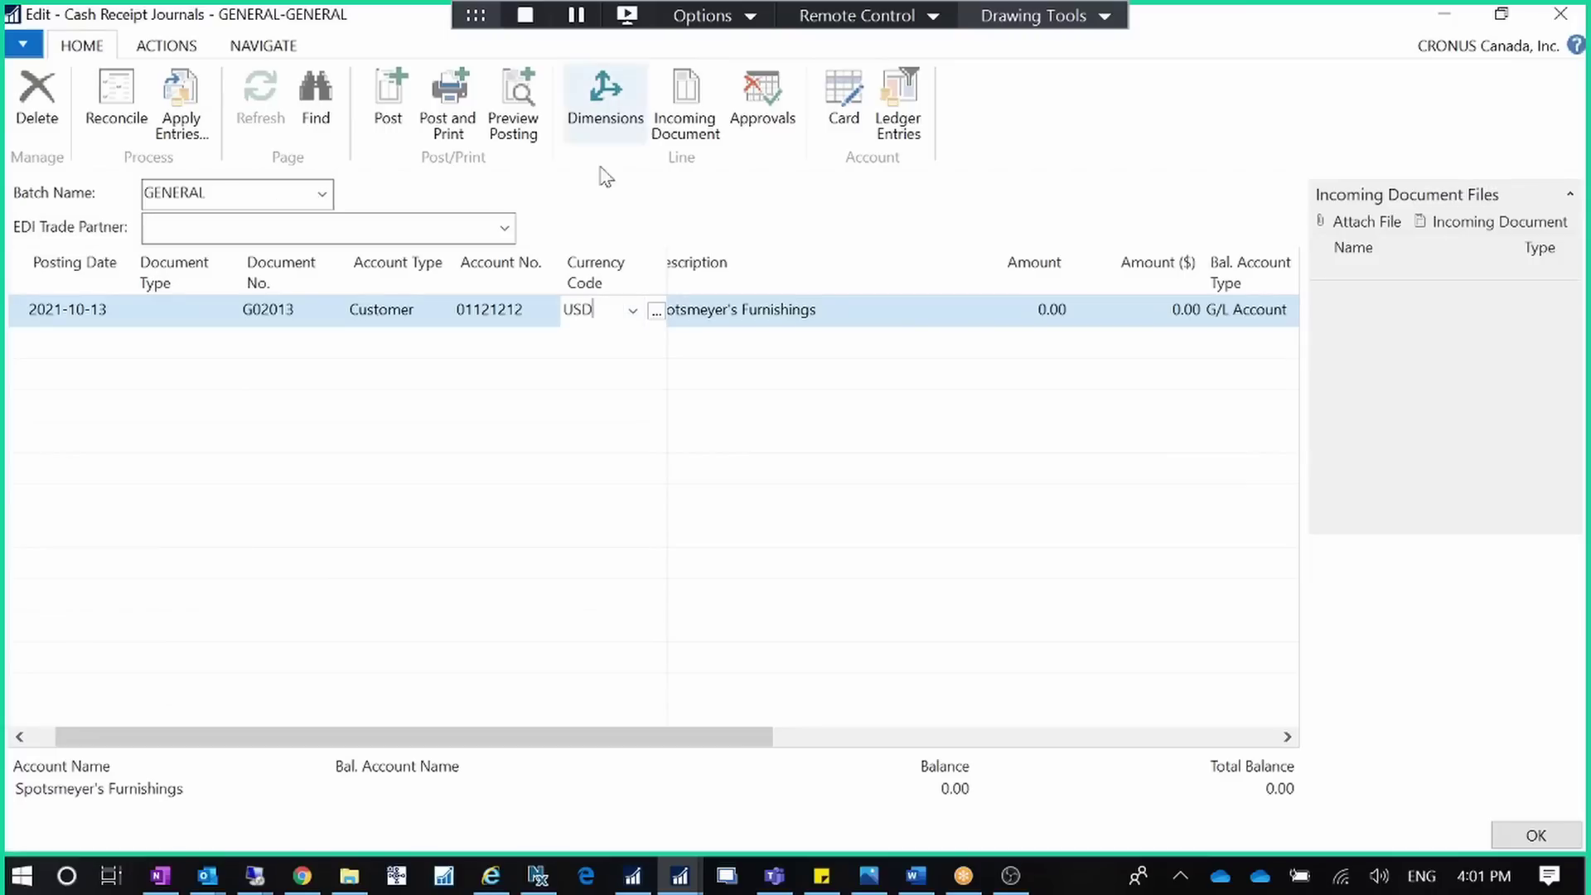
pyautogui.hotkey('ctrl', 'a')
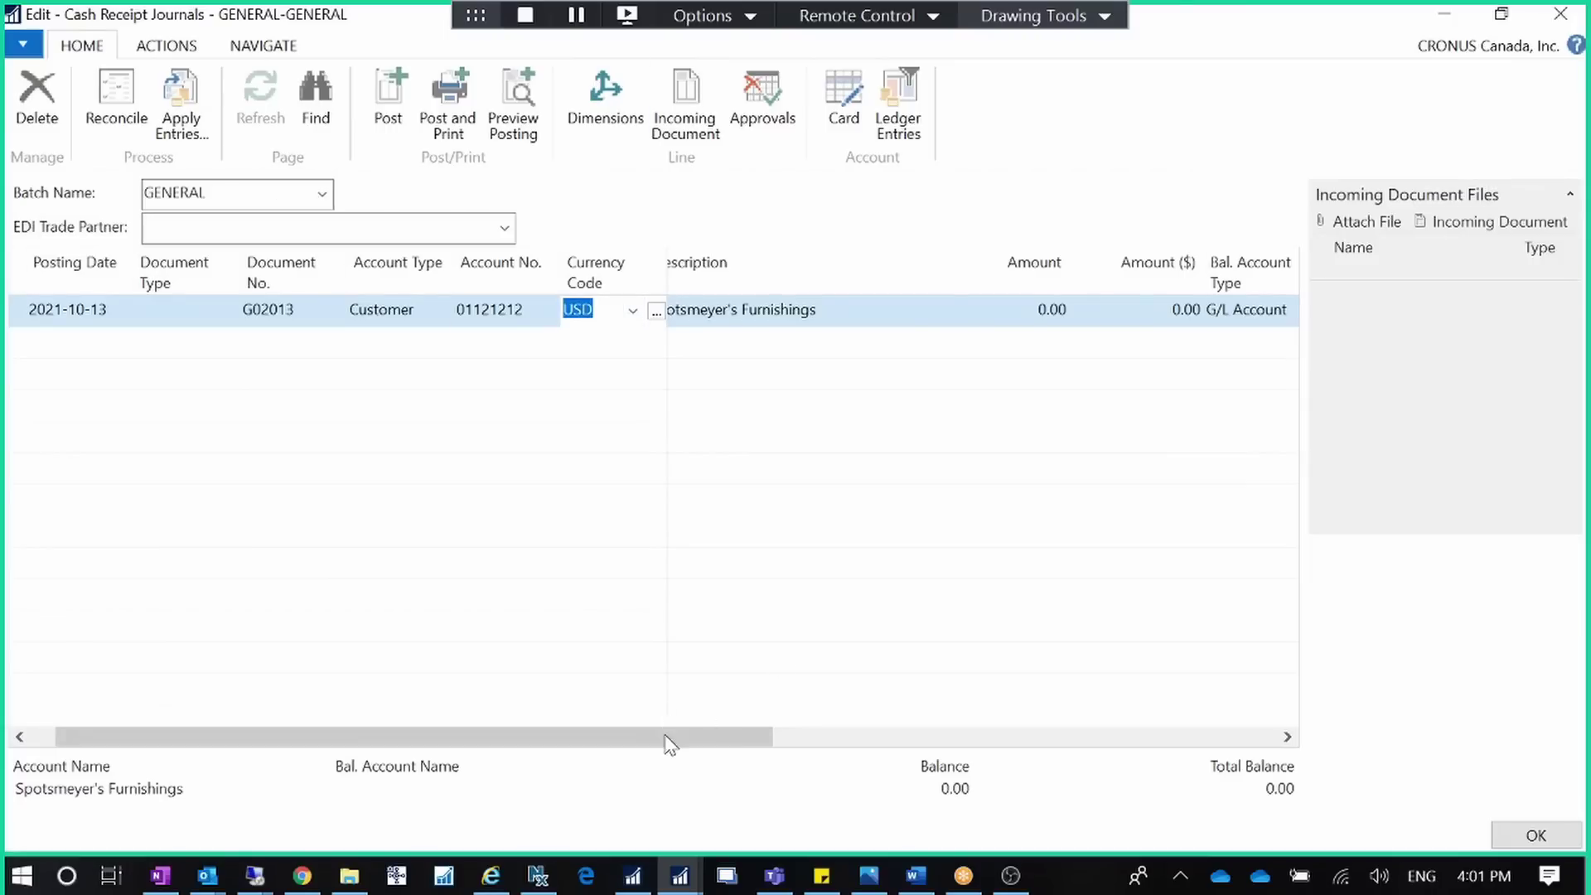
pyautogui.moveTo(670, 744); pyautogui.dragTo(1197, 713)
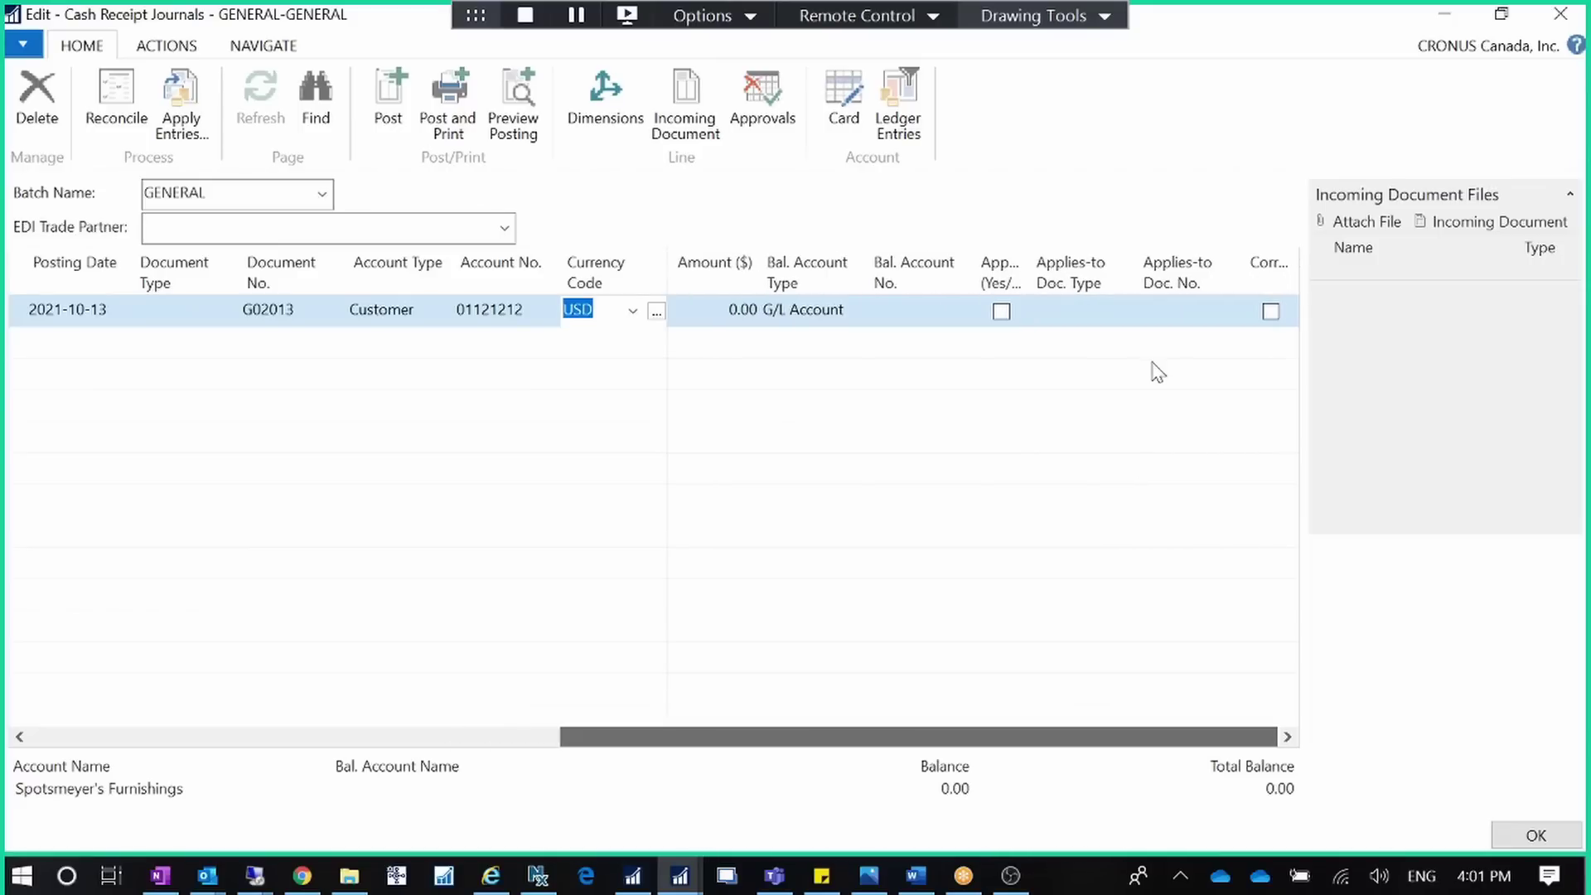
pyautogui.click(1216, 320)
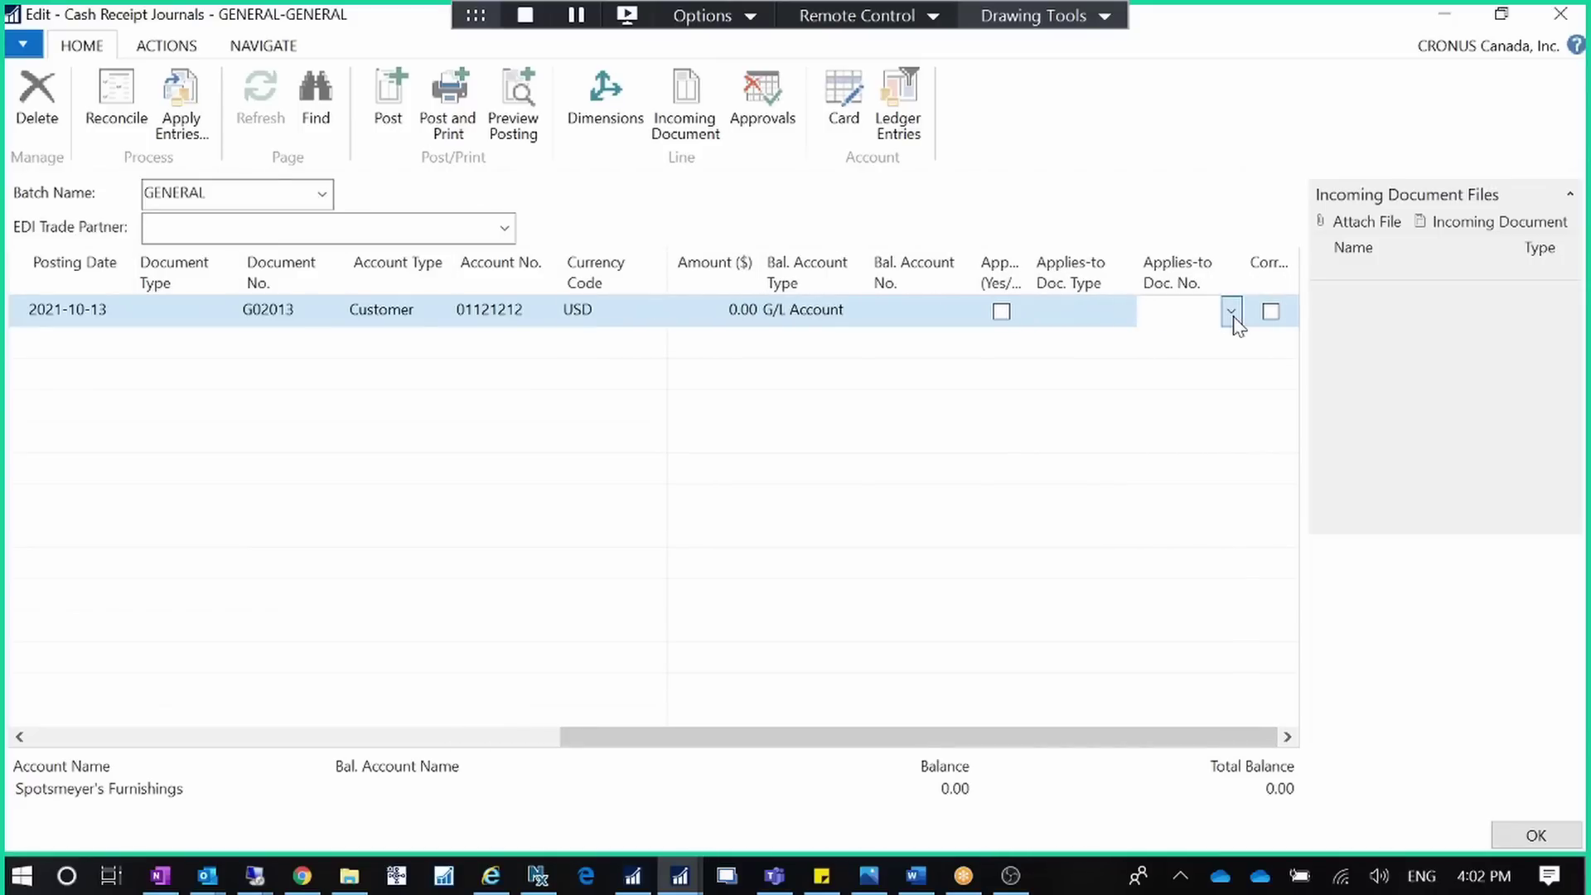
pyautogui.click(1232, 315)
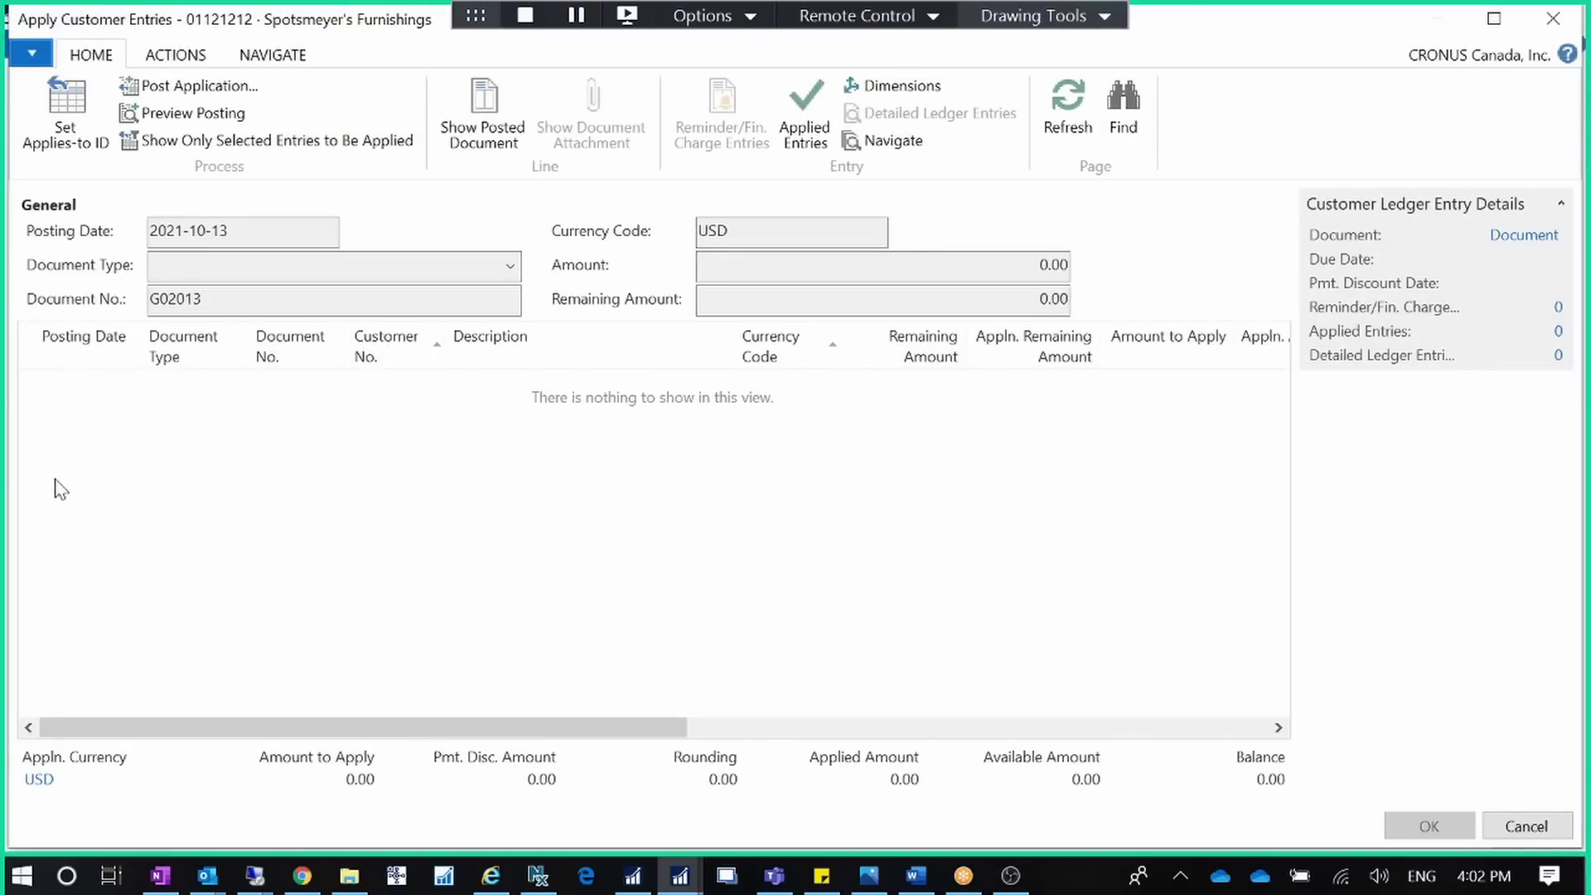
pyautogui.click(1492, 20)
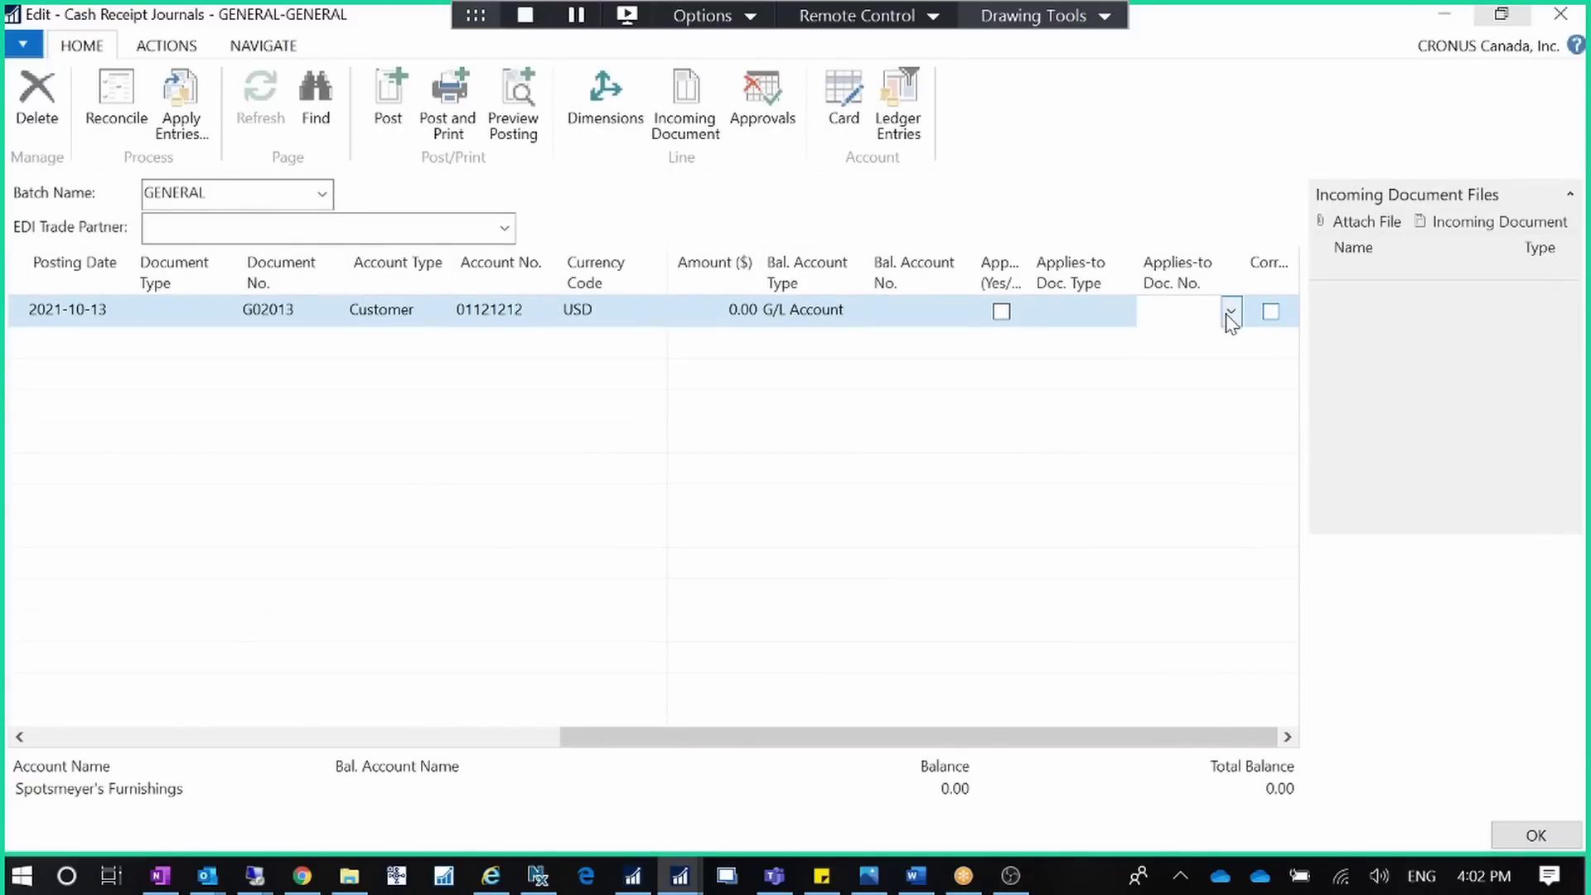
# Minimize the journal, open Posted Sales Invoices, and copy the customer number from the newest Spotsmeyer's Furnishings invoice
pyautogui.click(1451, 14)
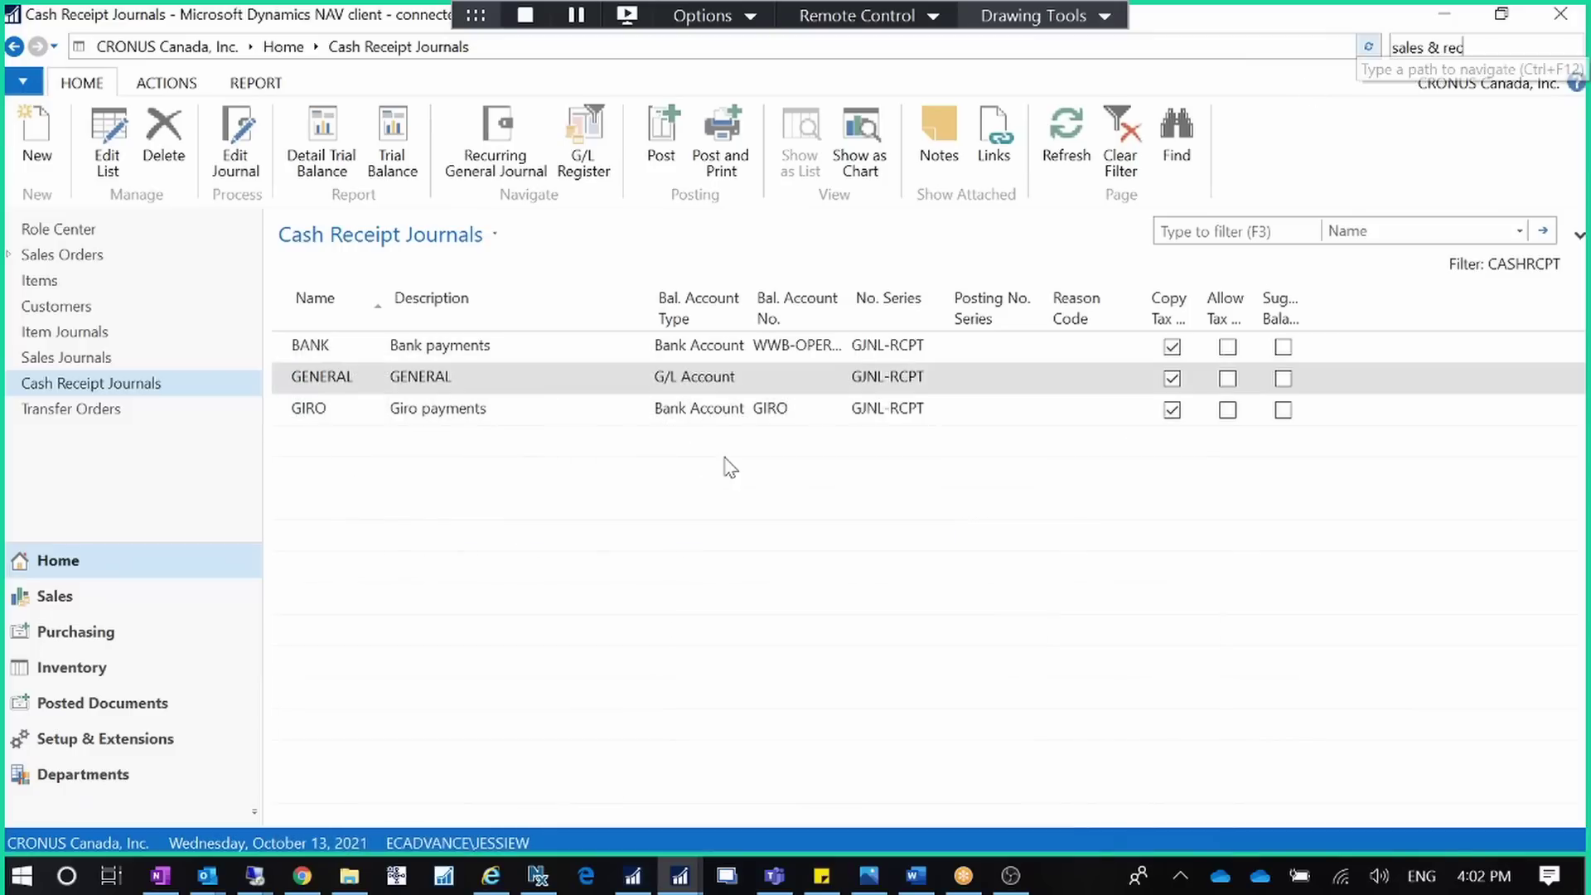
pyautogui.click(189, 702)
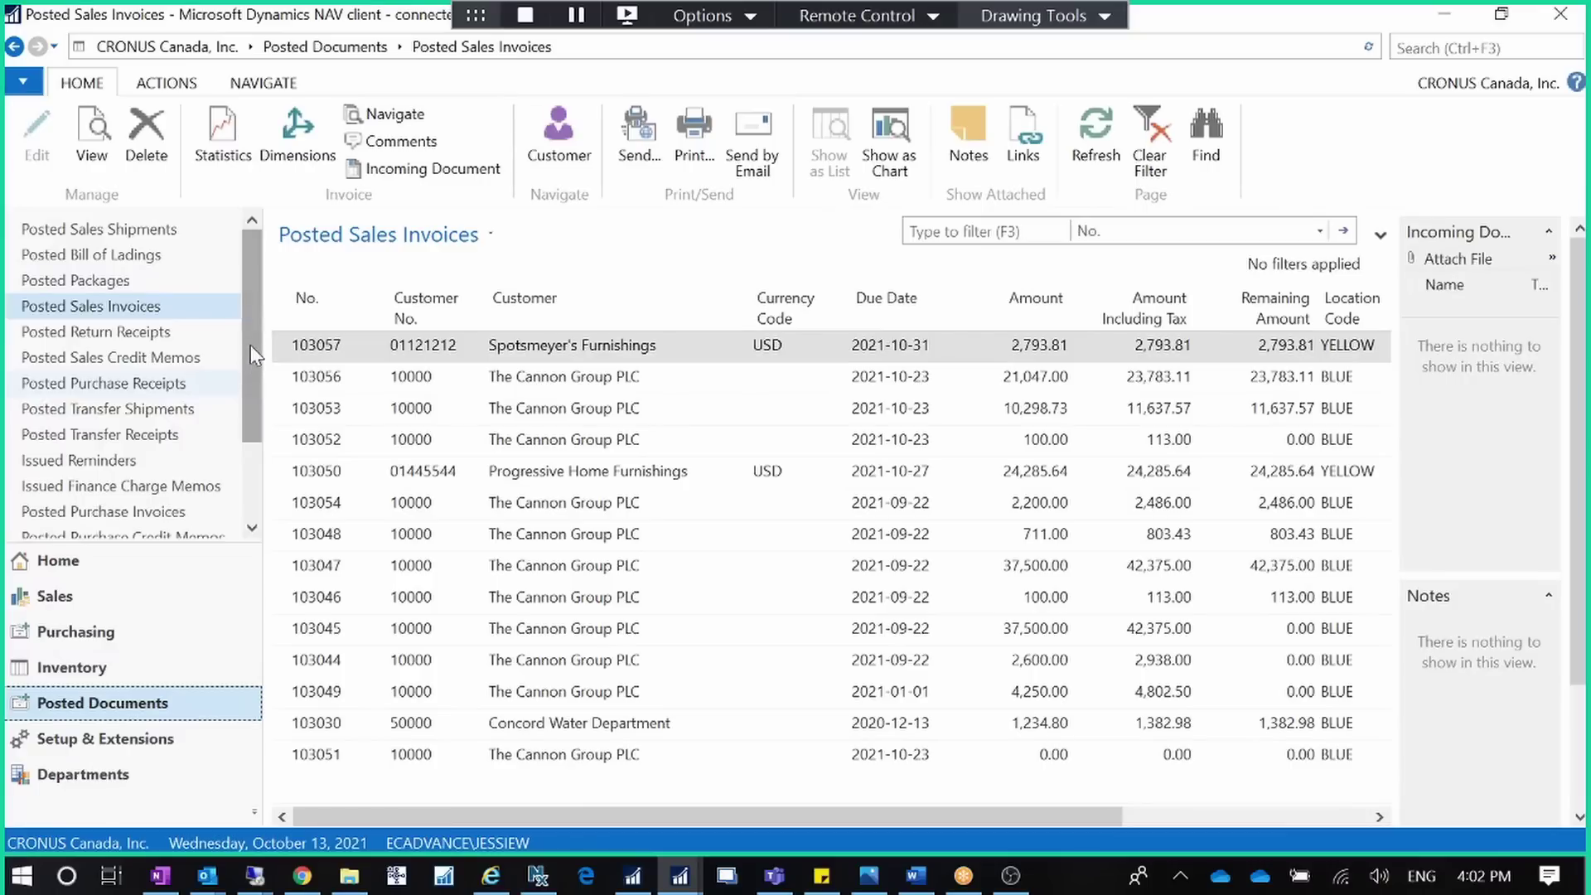
pyautogui.click(174, 312)
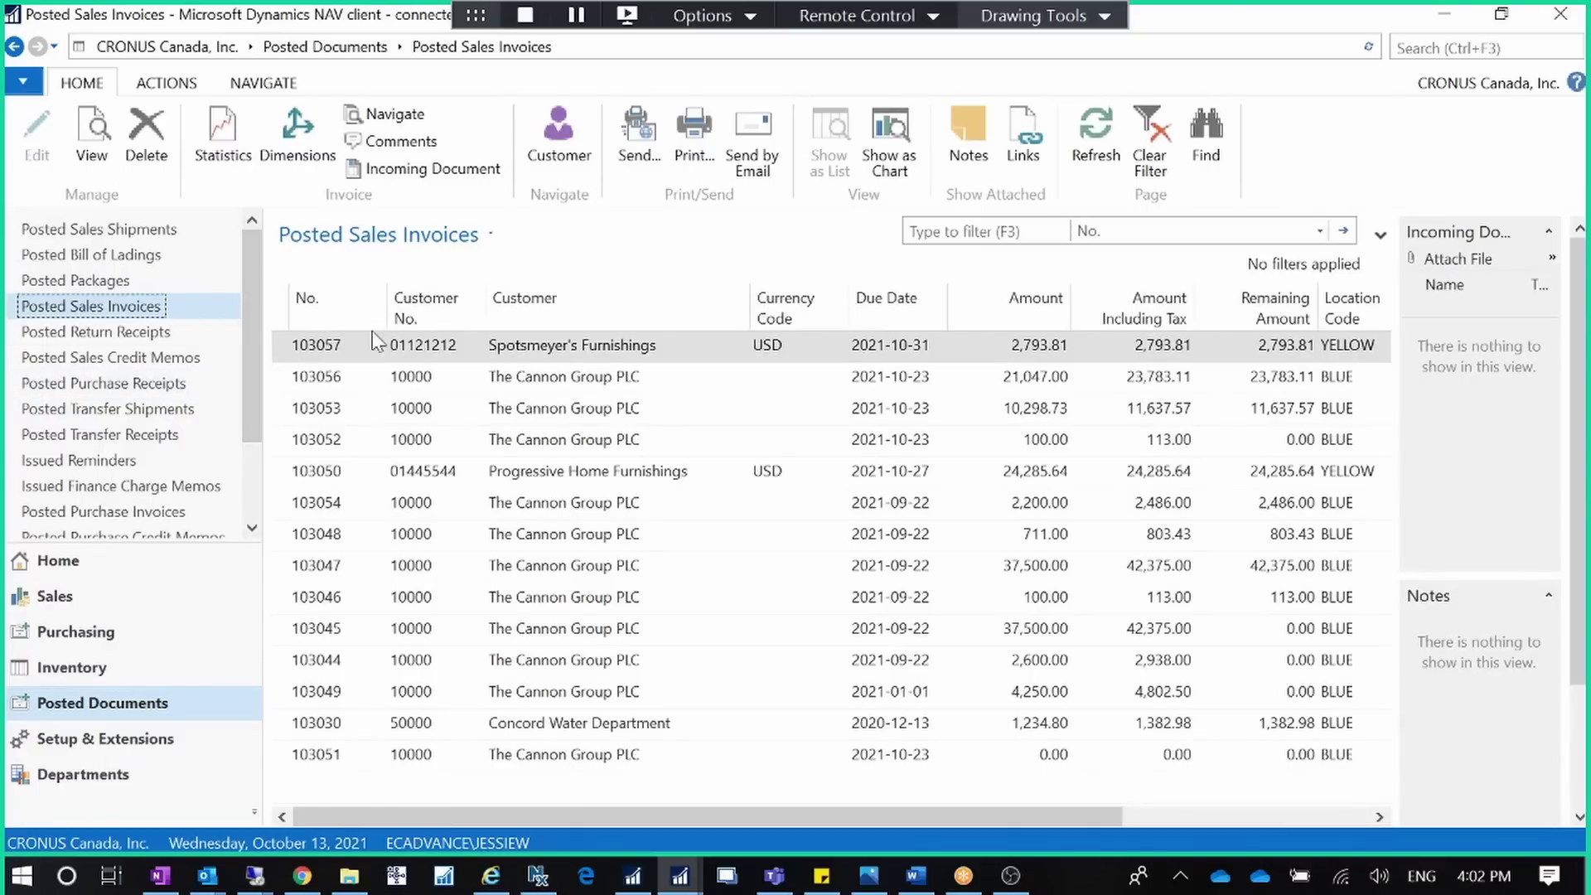
pyautogui.rightClick(424, 346)
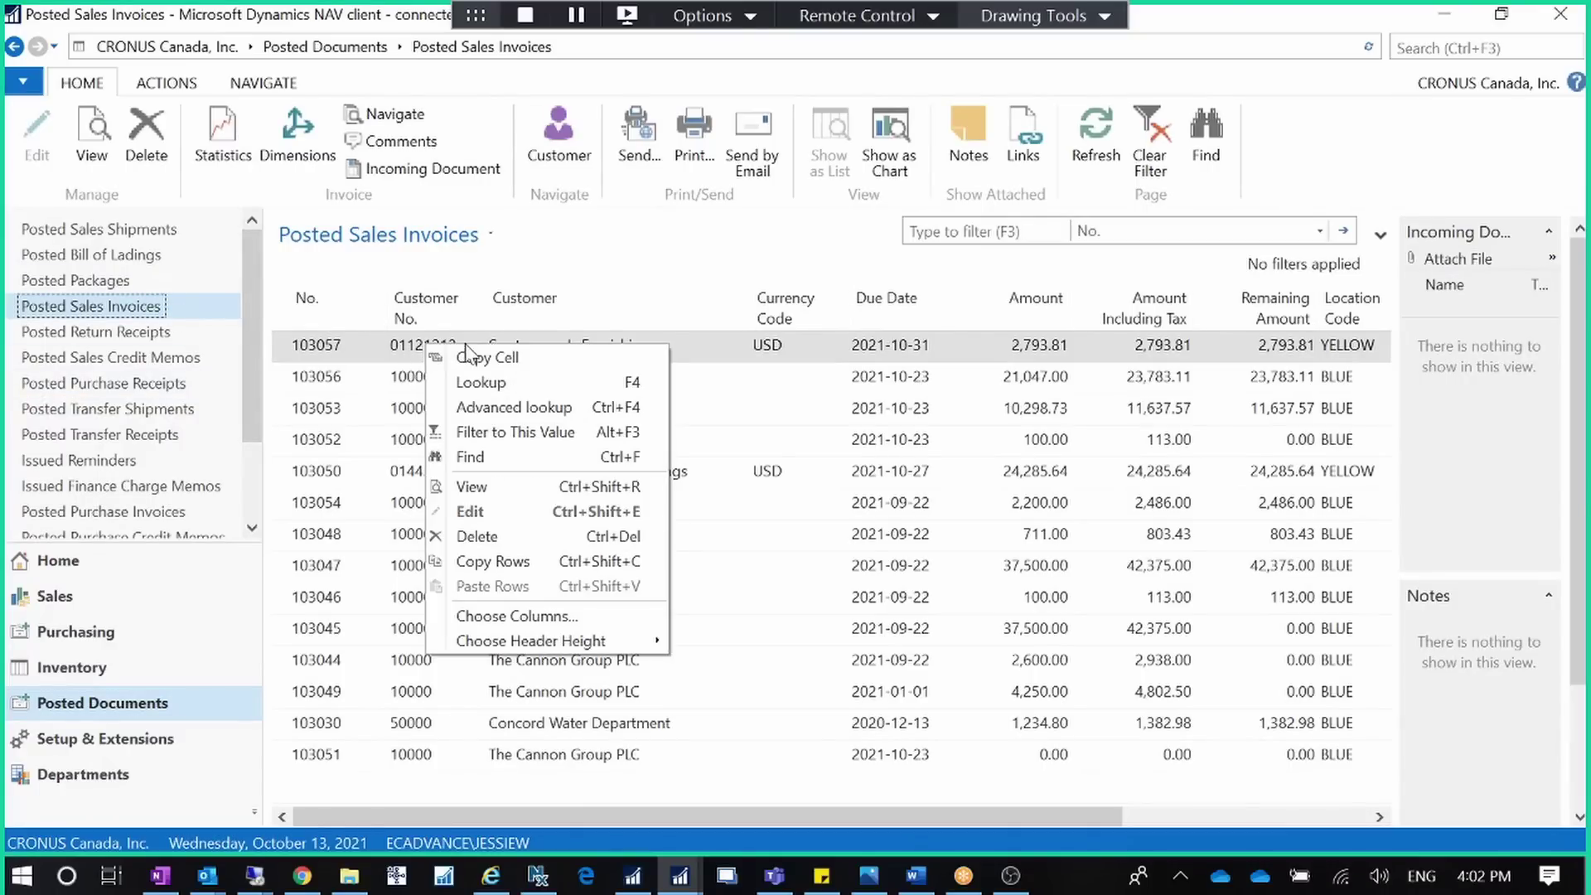
pyautogui.click(468, 358)
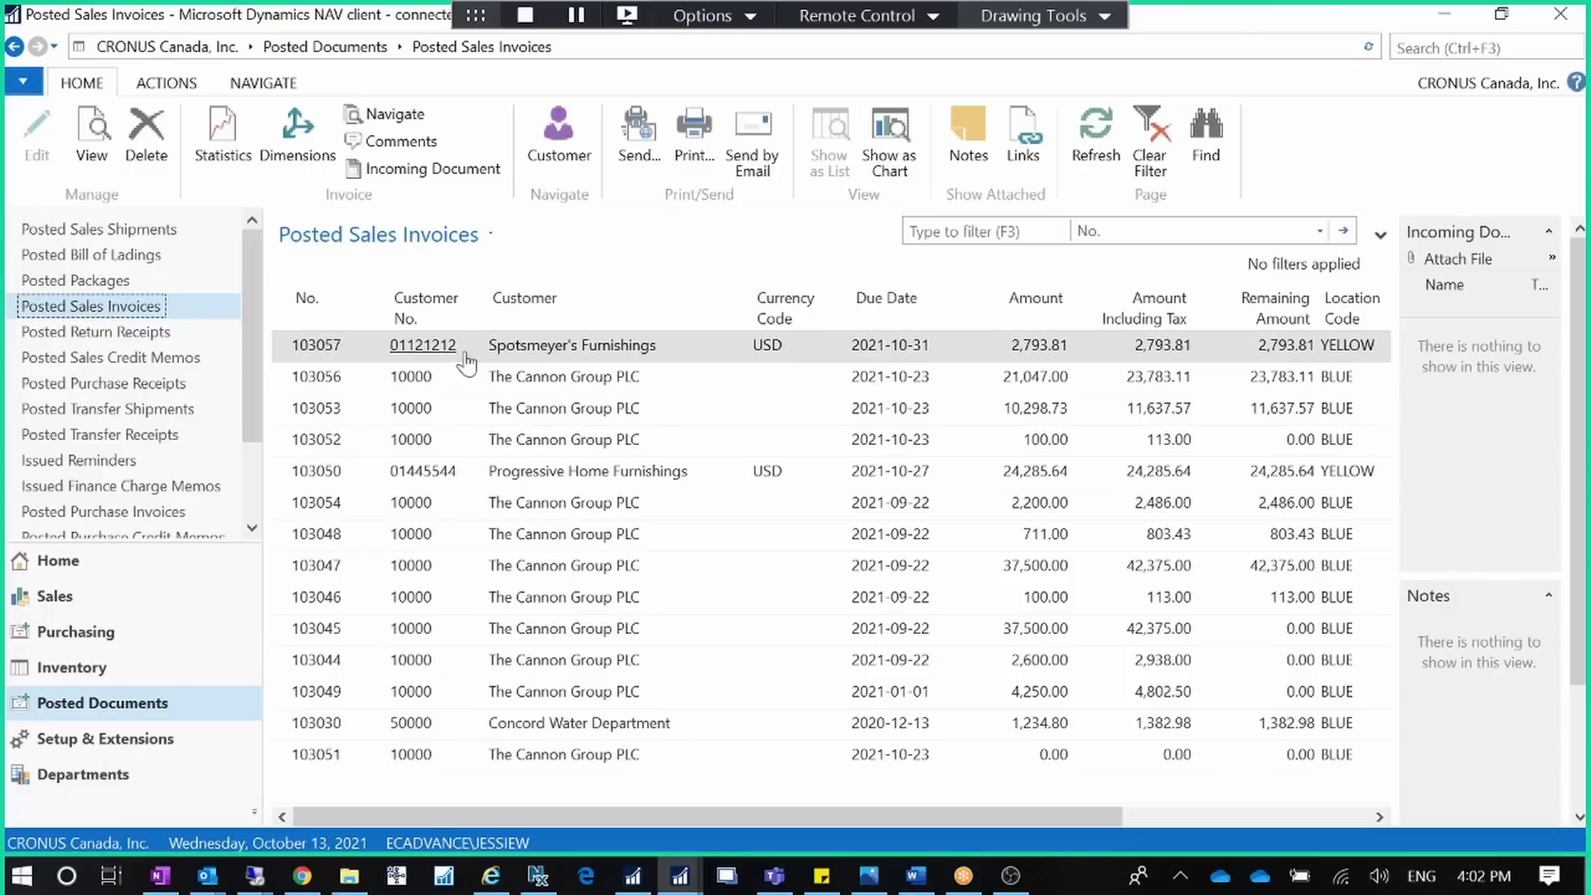
# Open the Spotsmeyer's Furnishings customer card from the invoice and examine the bill-to Customer in its Invoicing section
pyautogui.rightClick(417, 352)
pyautogui.click(476, 382)
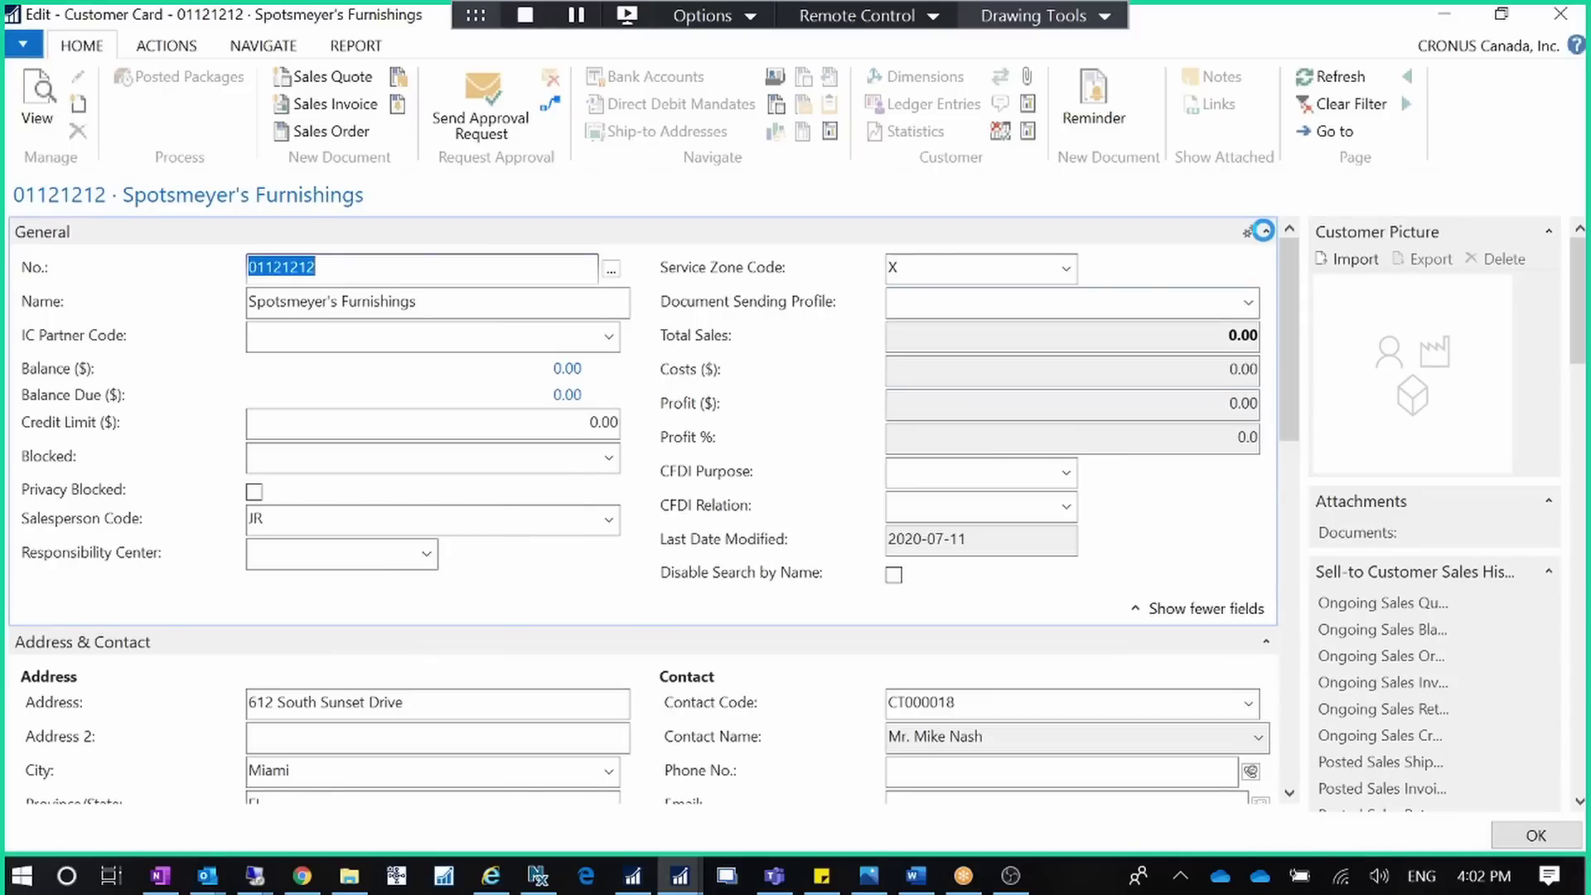
pyautogui.click(1250, 231)
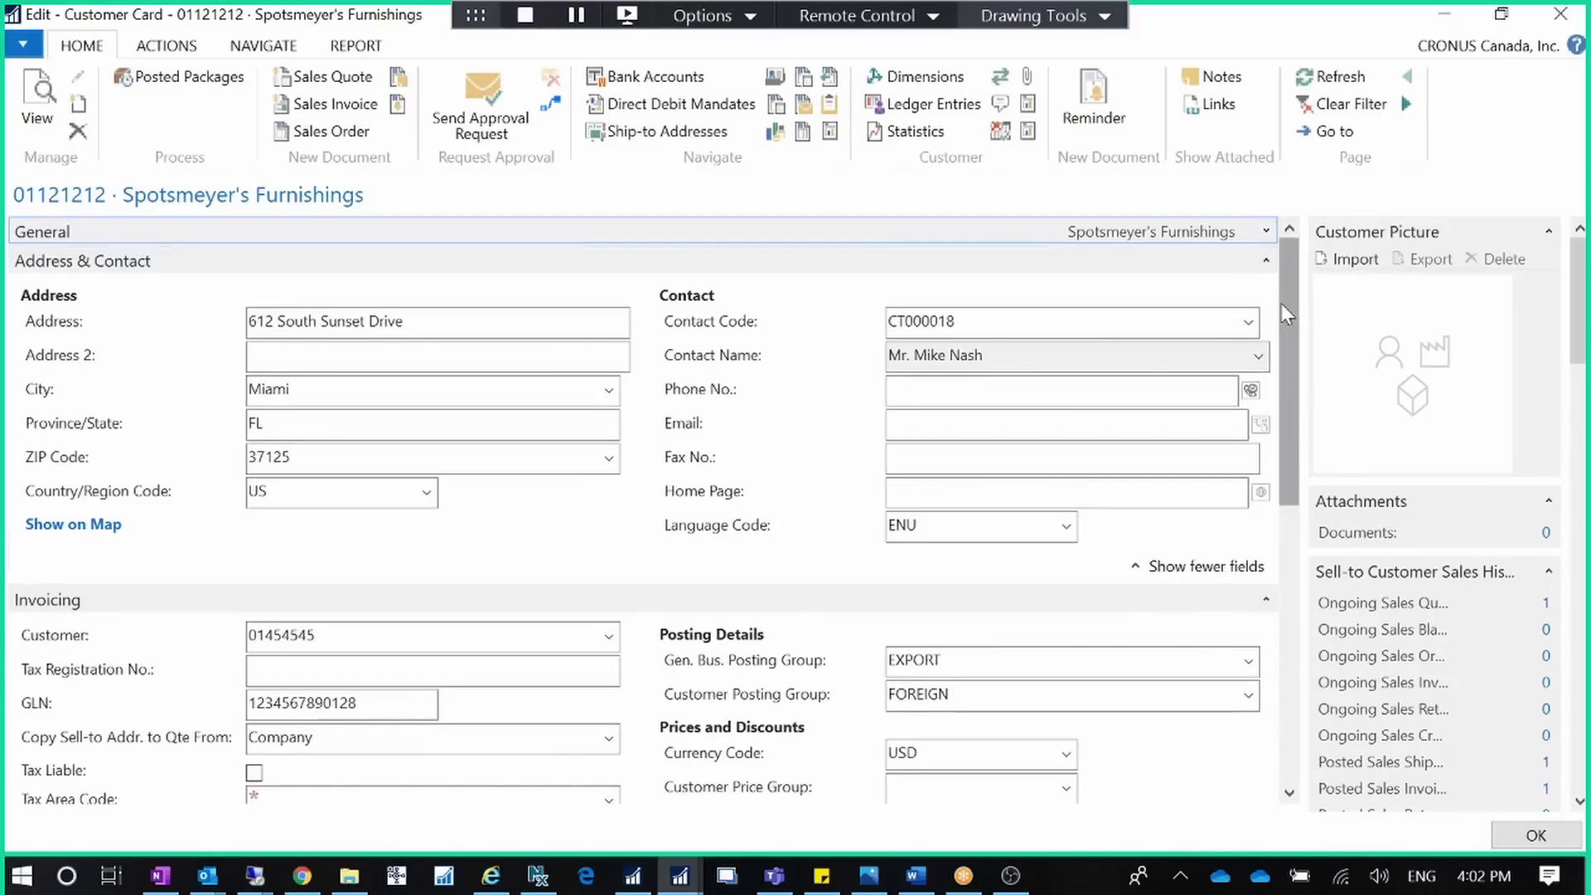
pyautogui.moveTo(1281, 303); pyautogui.dragTo(1279, 370)
pyautogui.click(98, 497)
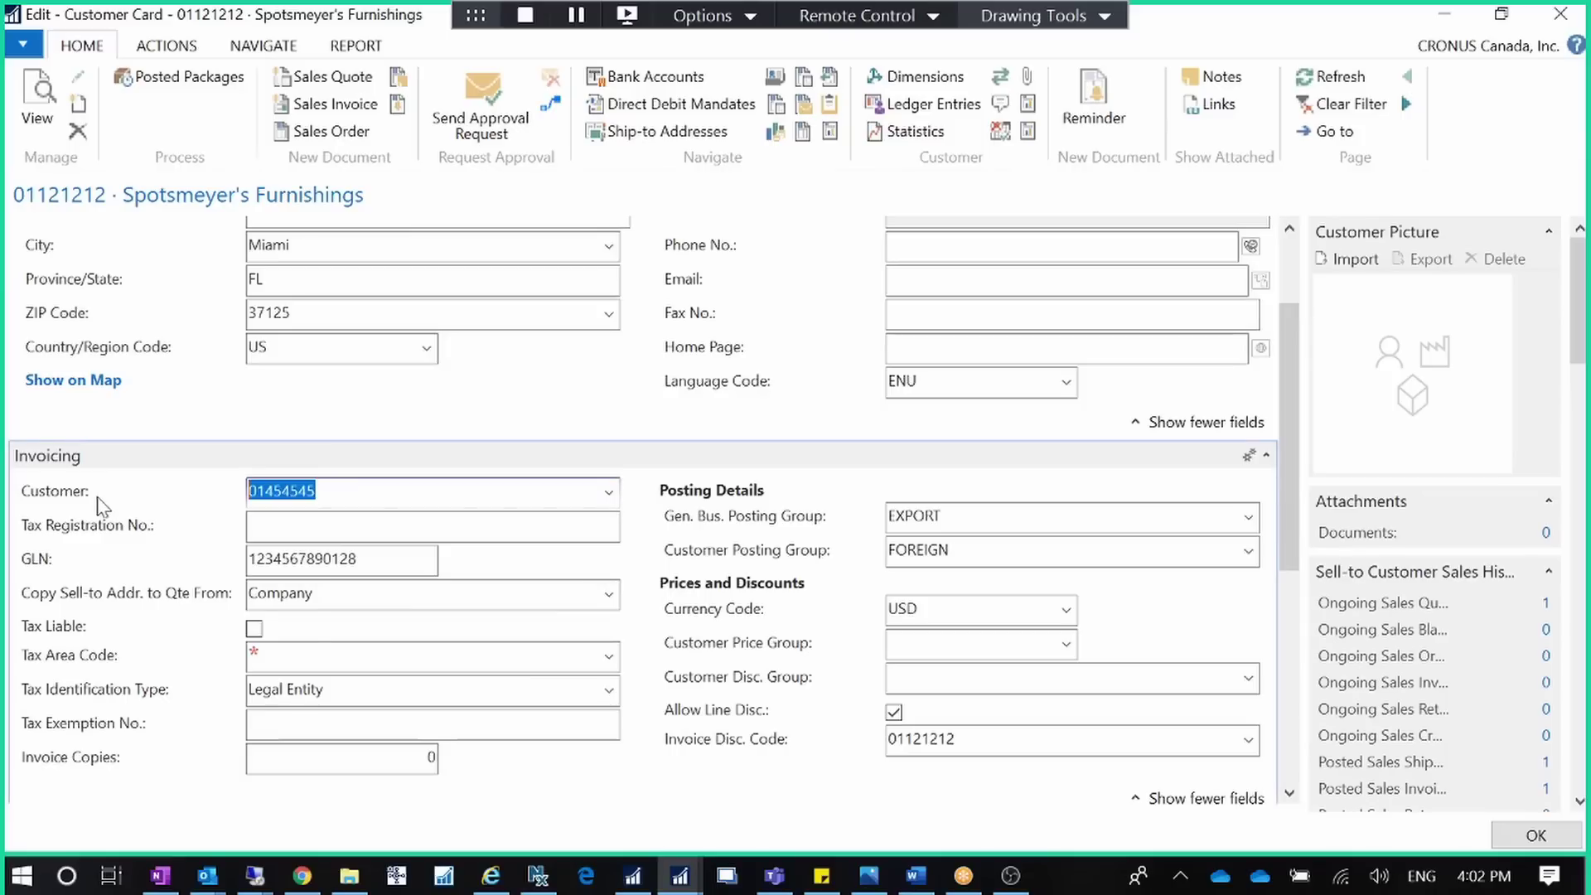
pyautogui.moveTo(58, 501)
# Look up the bill-to customer in the advanced customer list and open the New Concepts Furniture card
pyautogui.click(608, 492)
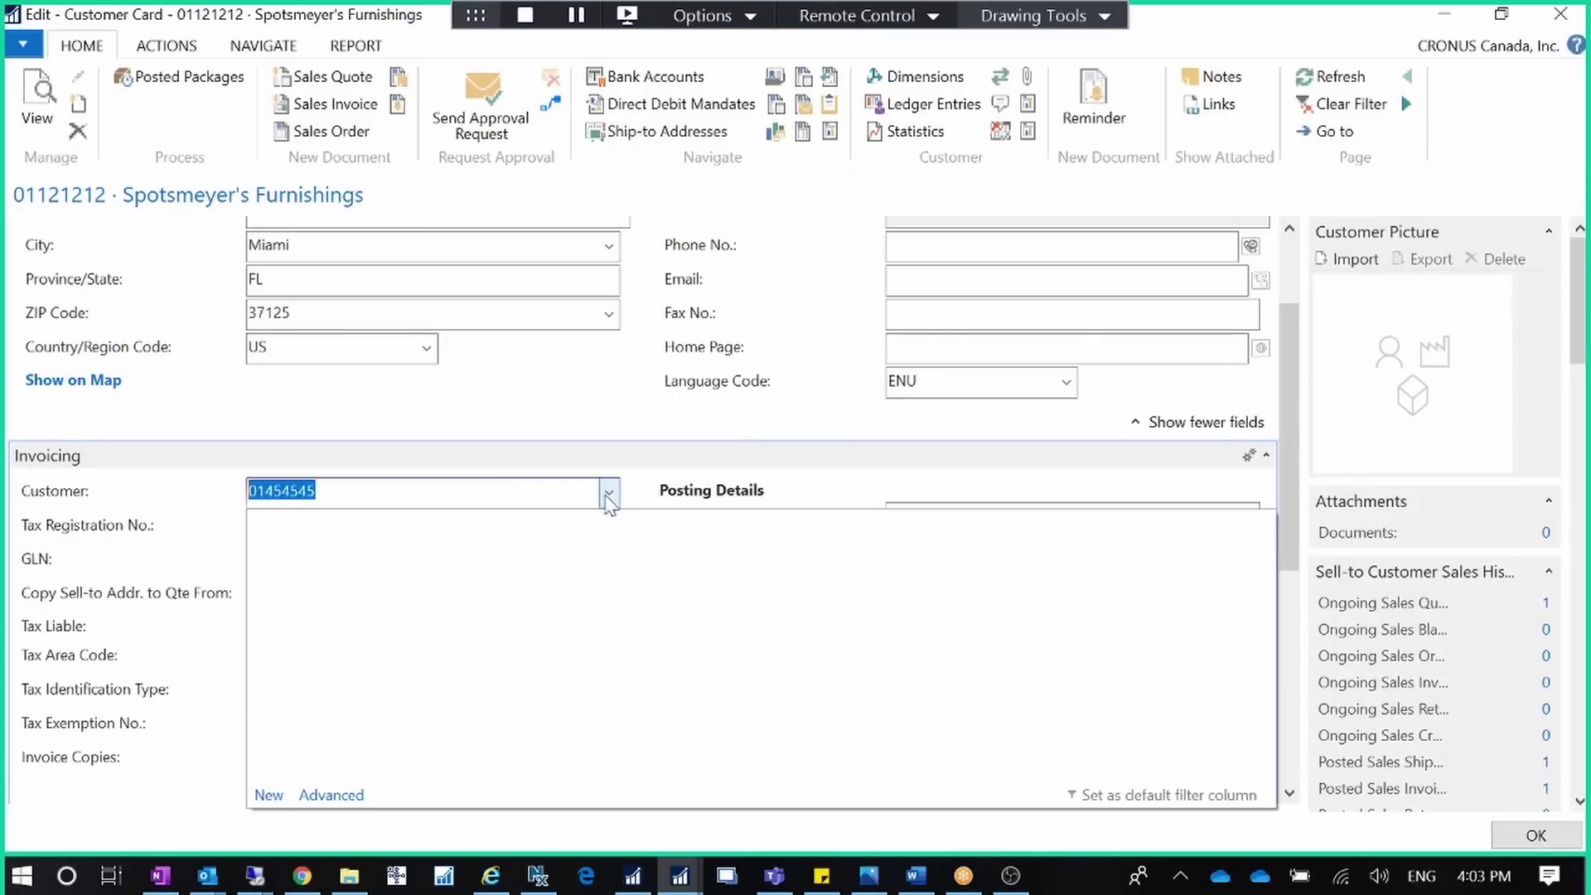
pyautogui.click(333, 797)
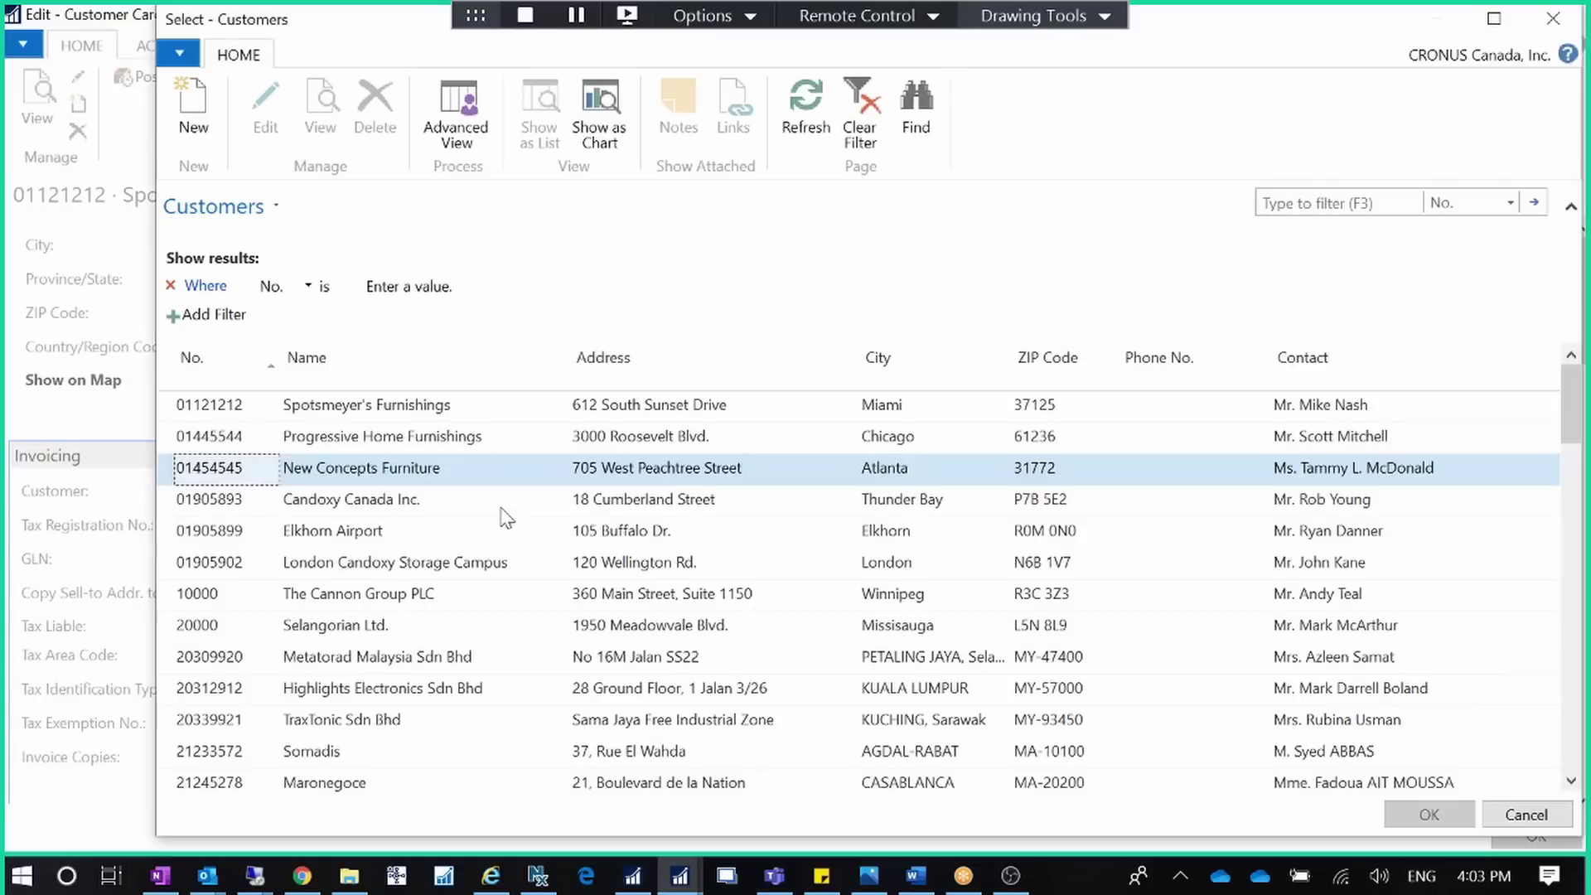
pyautogui.doubleClick(859, 492)
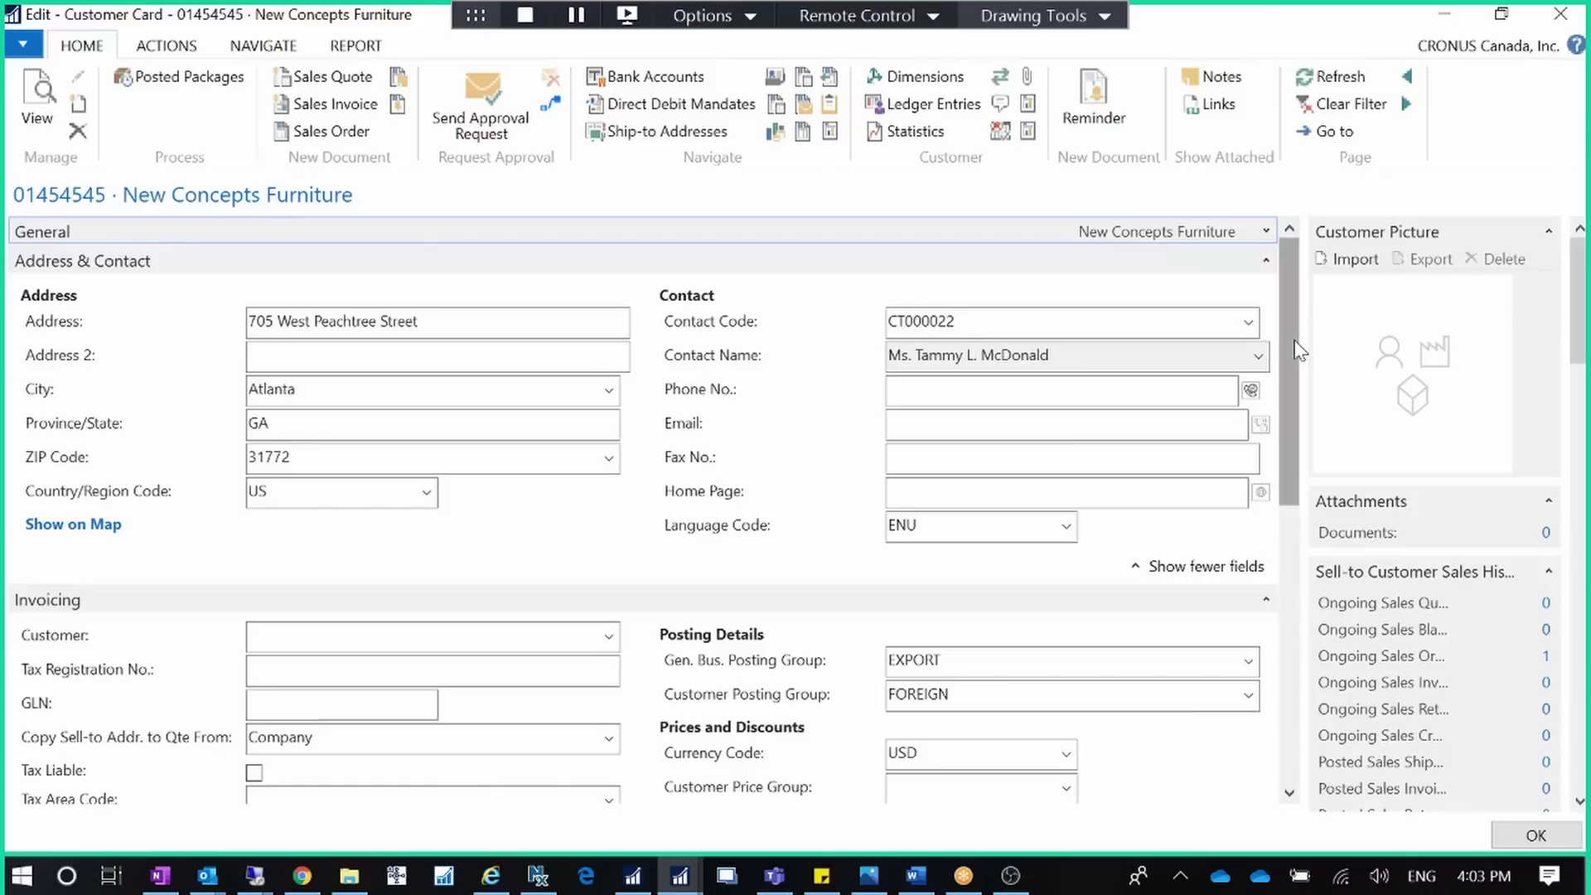
# Check the Currency Code on the New Concepts Furniture card, review its customer ledger entries, and close the entries list
pyautogui.scroll(-2, 1298, 348)
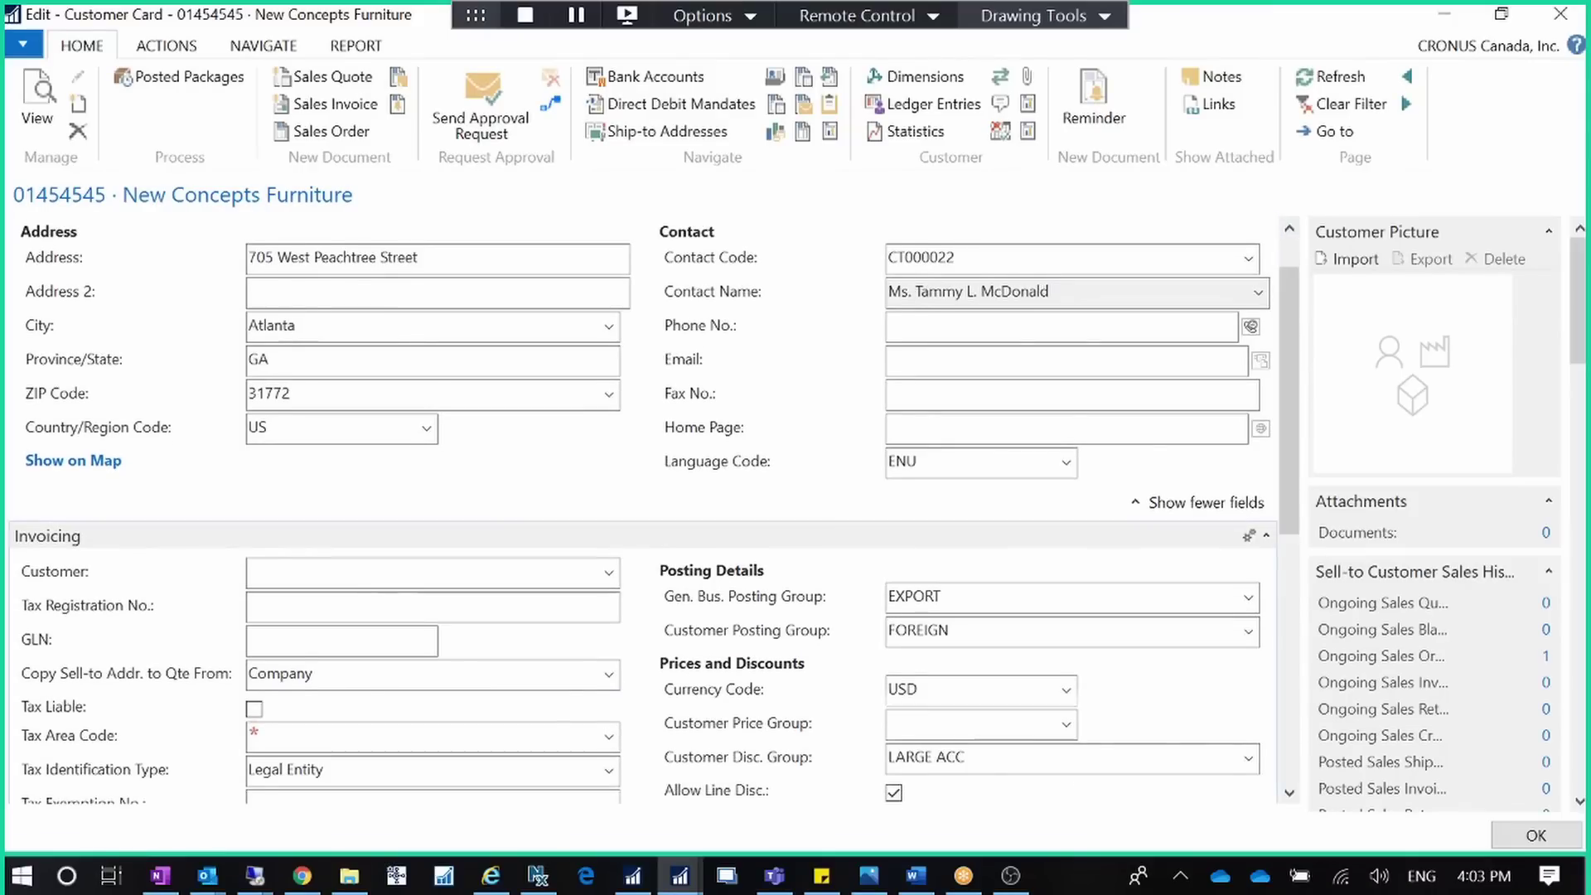
pyautogui.click(917, 688)
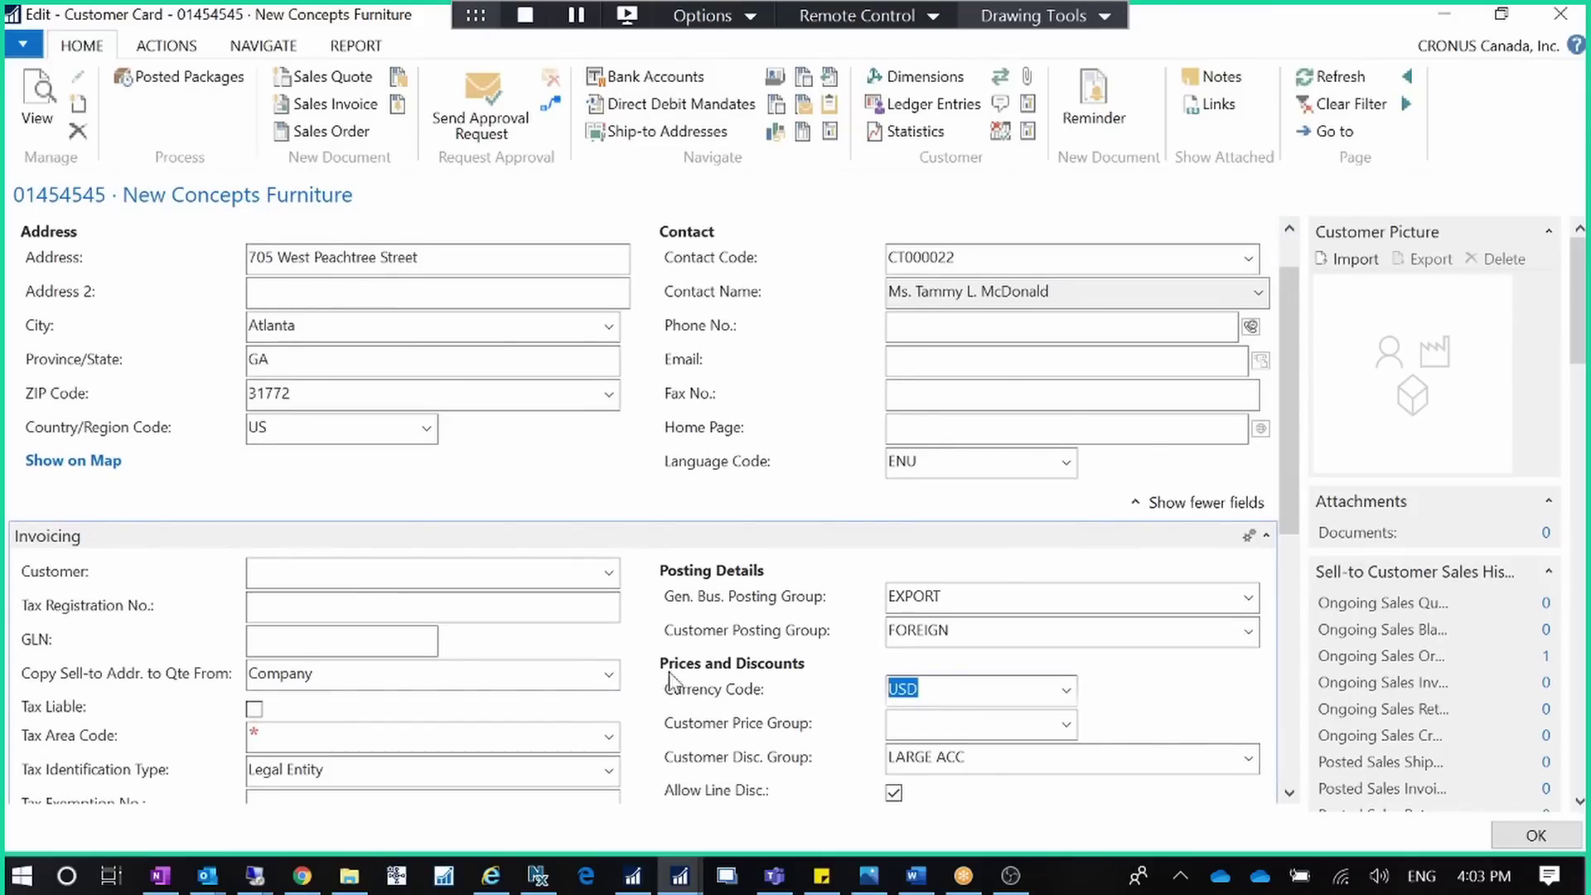
pyautogui.scroll(2, 1275, 330)
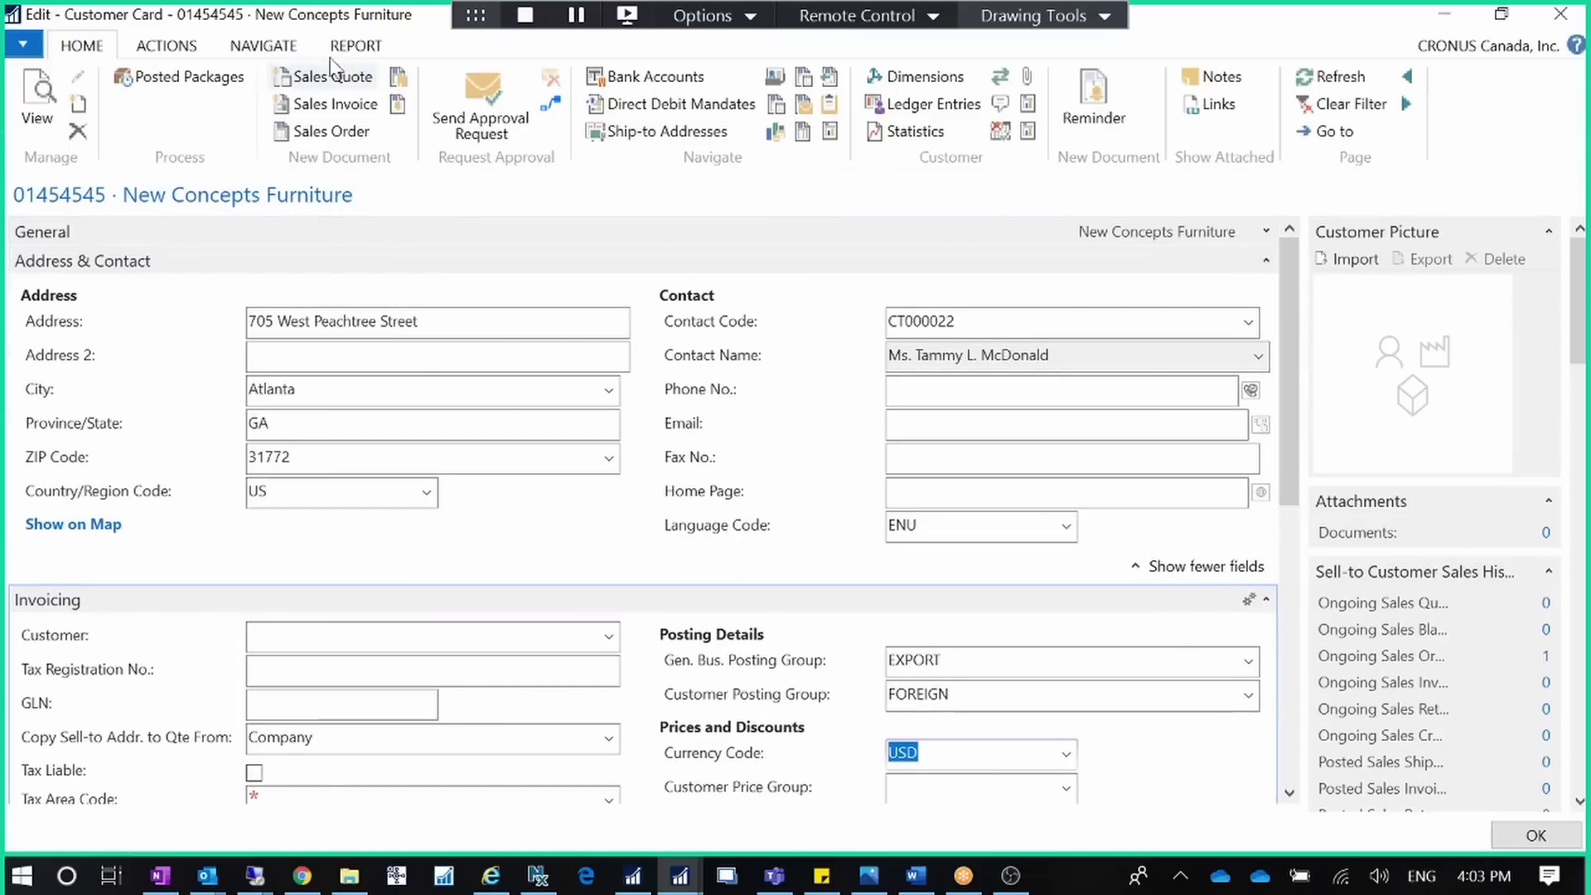
pyautogui.click(920, 105)
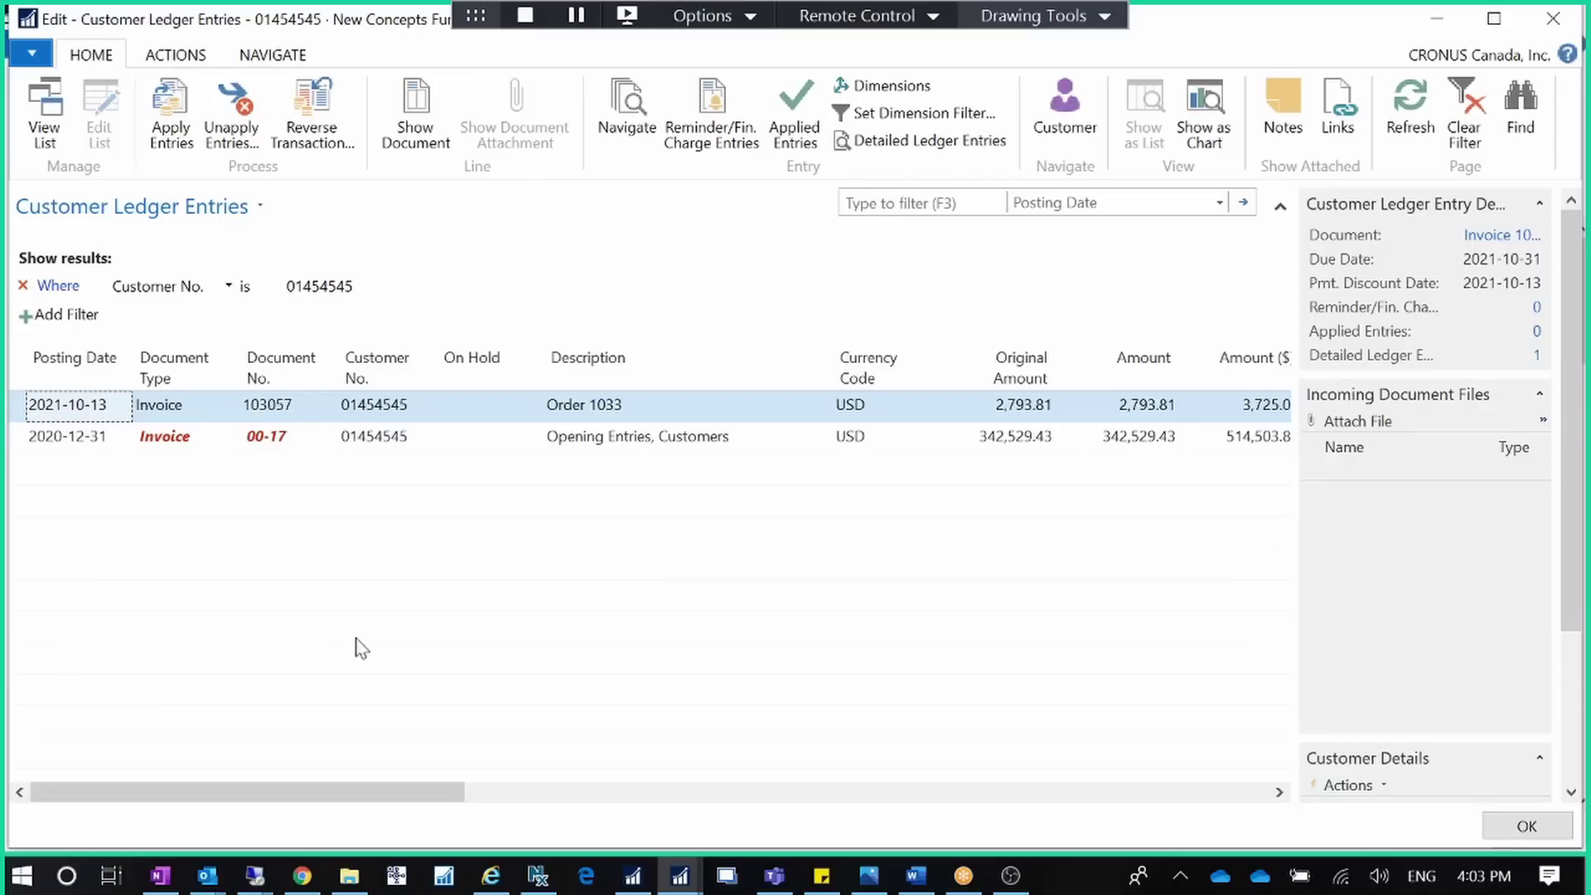
pyautogui.moveTo(446, 792); pyautogui.dragTo(50, 775)
pyautogui.click(1569, 25)
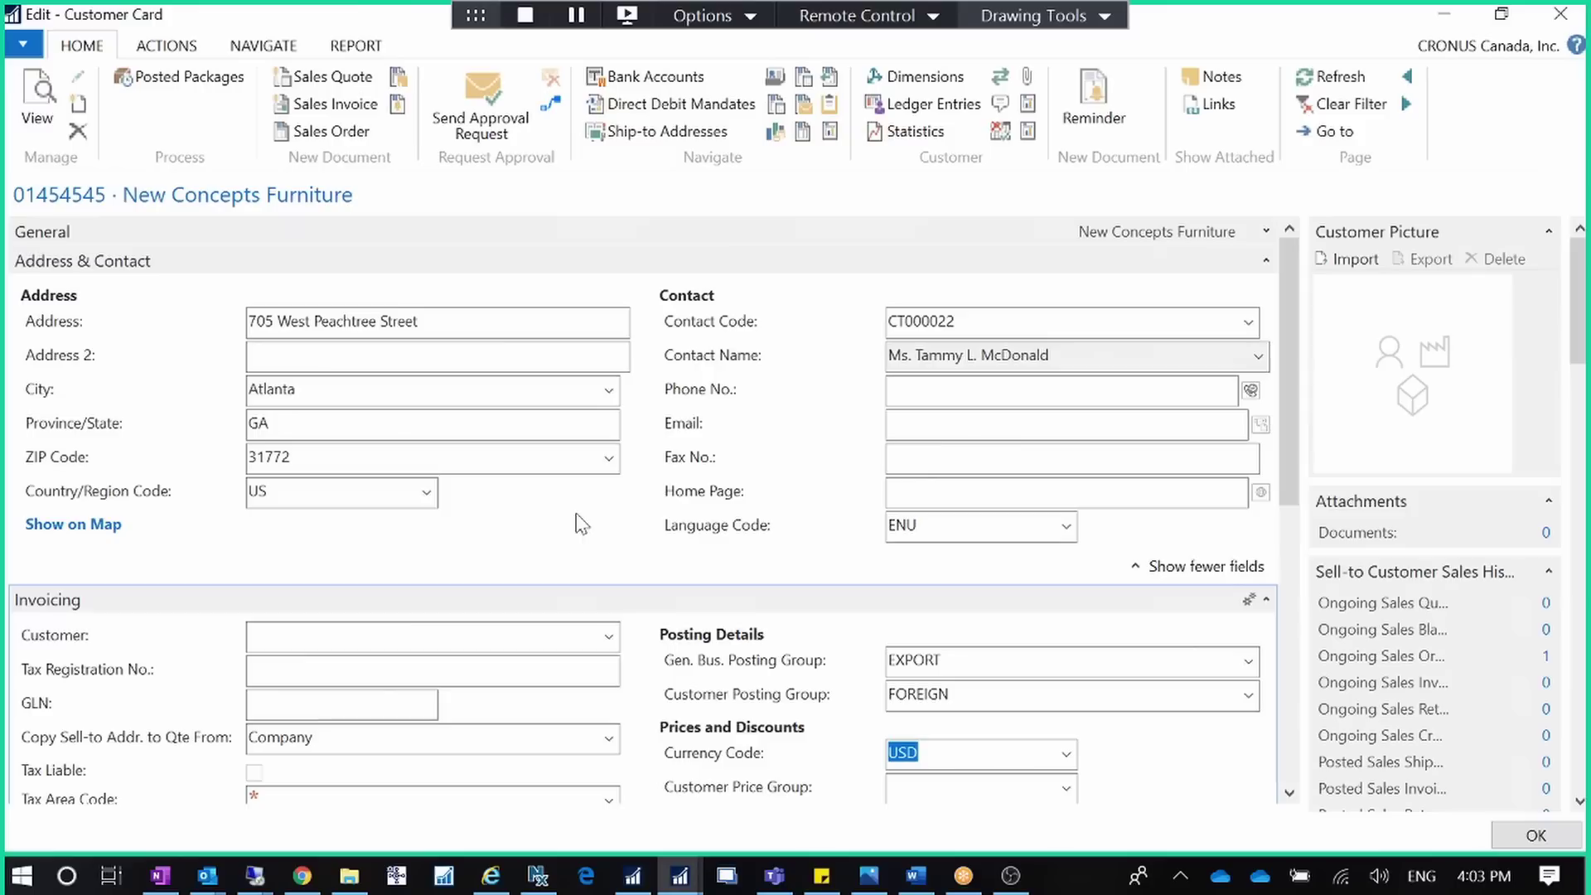
# Close the New Concepts Furniture customer card and return to the Cash Receipt Journals window
pyautogui.press('Escape')
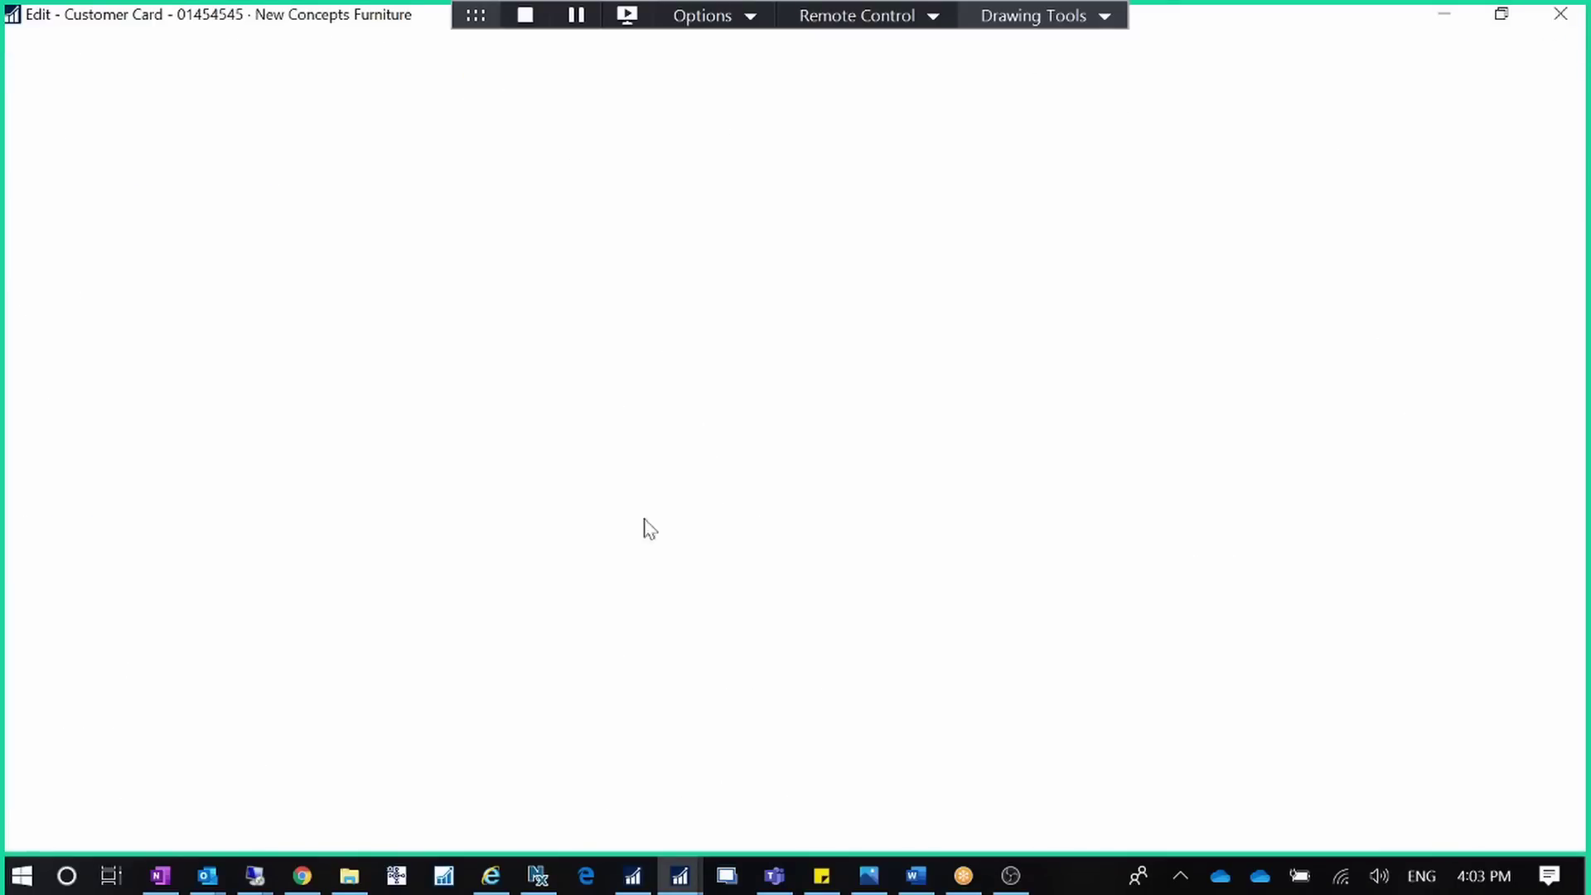
pyautogui.click(1554, 23)
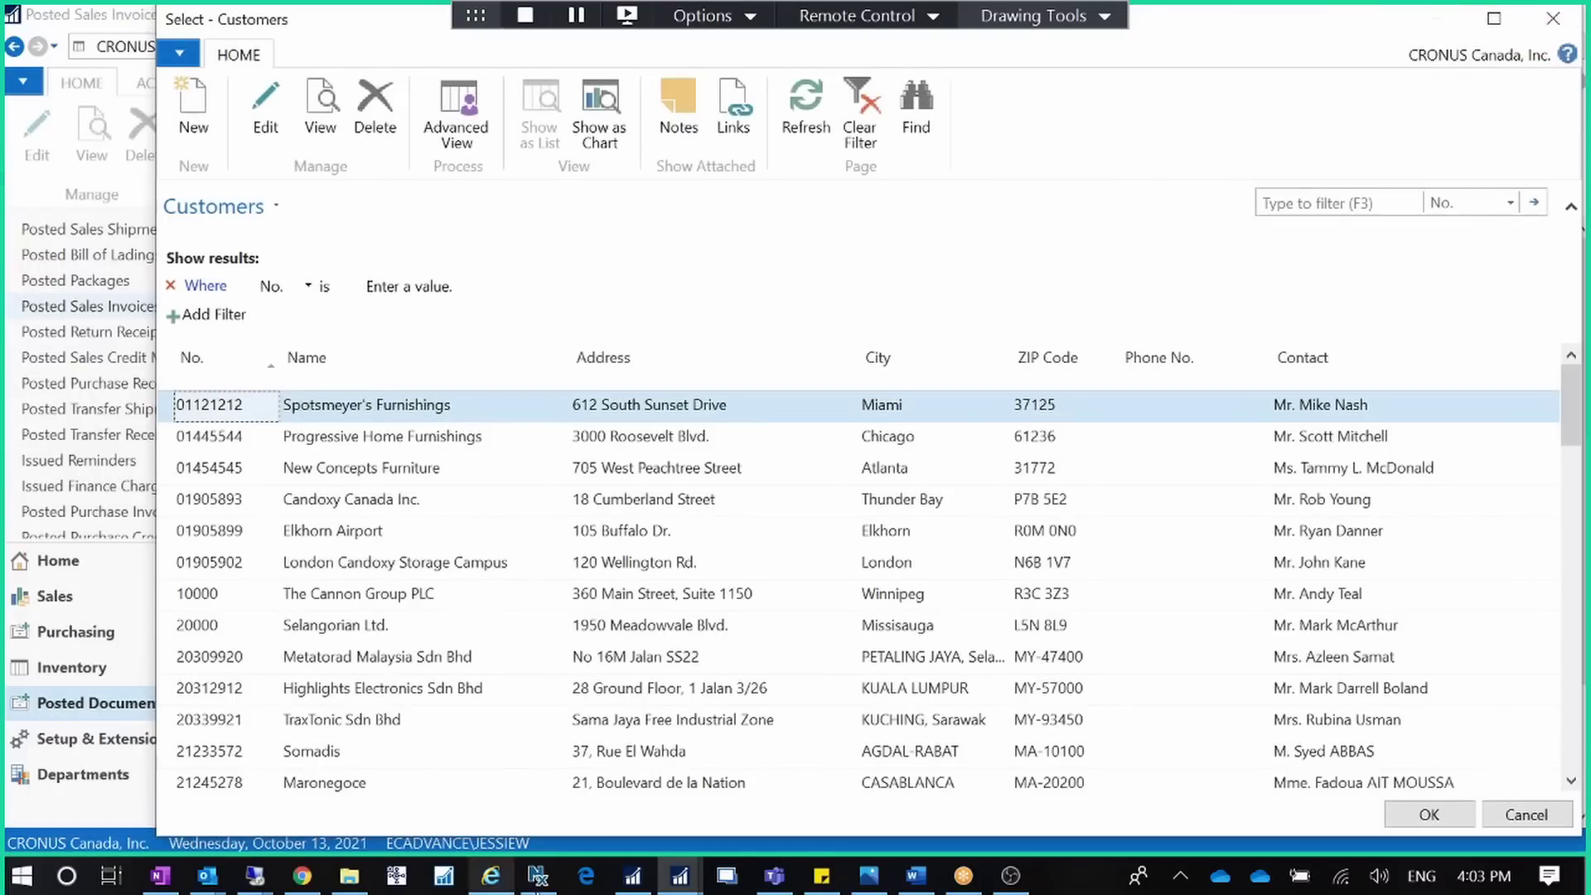
pyautogui.click(679, 876)
pyautogui.click(890, 828)
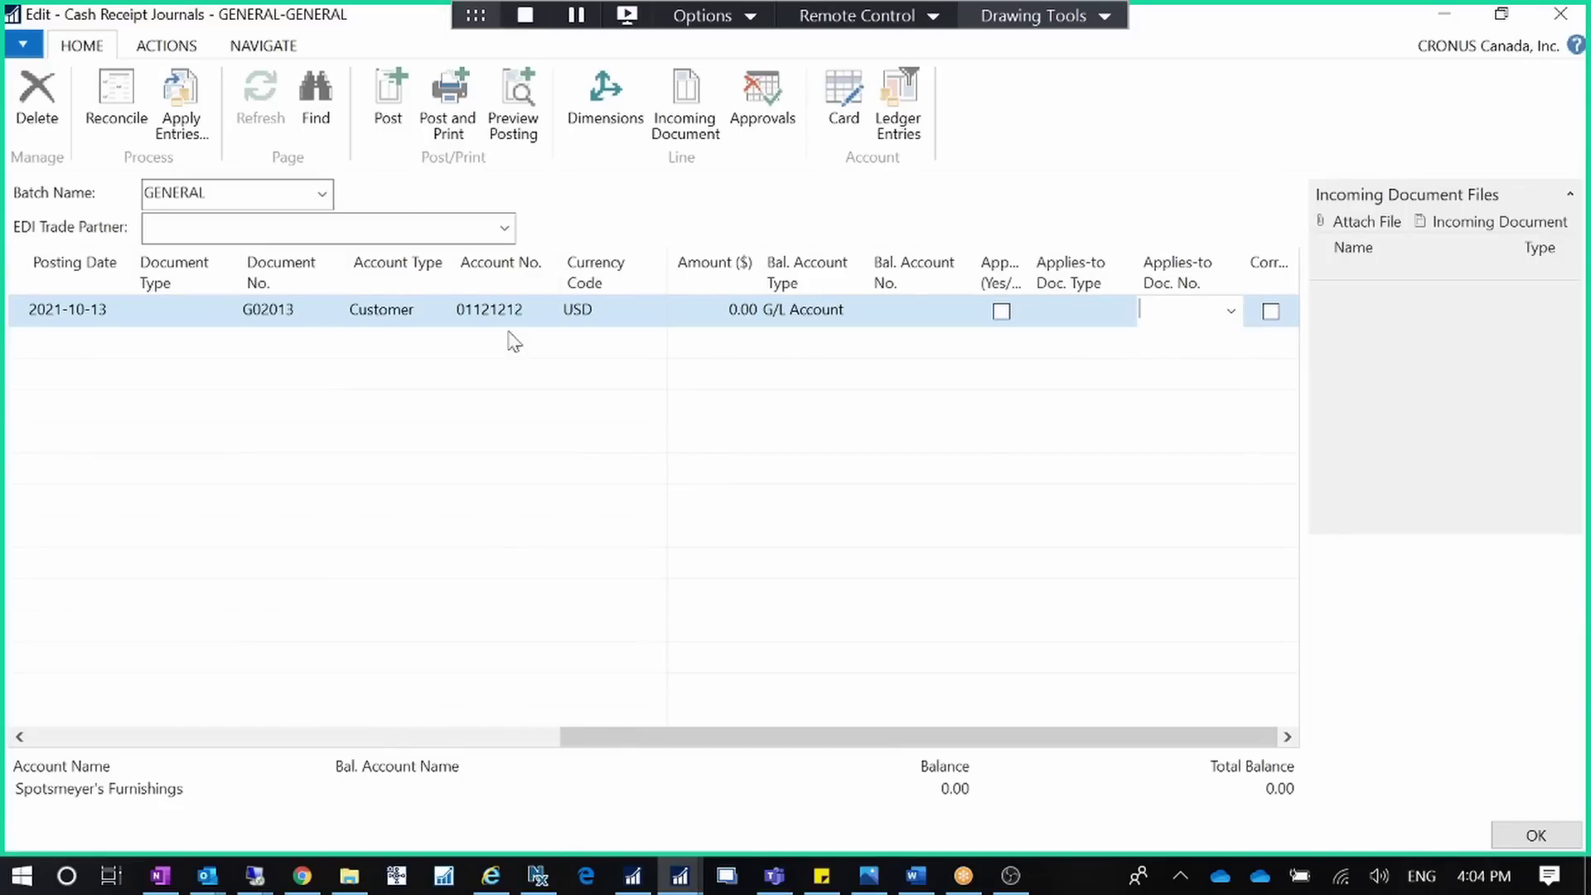
# Clear the journal line's Account No., try selecting Spotsmeyer's Furnishings again, and decline using it in place of its bill-to customer
pyautogui.moveTo(530, 313); pyautogui.dragTo(434, 313)
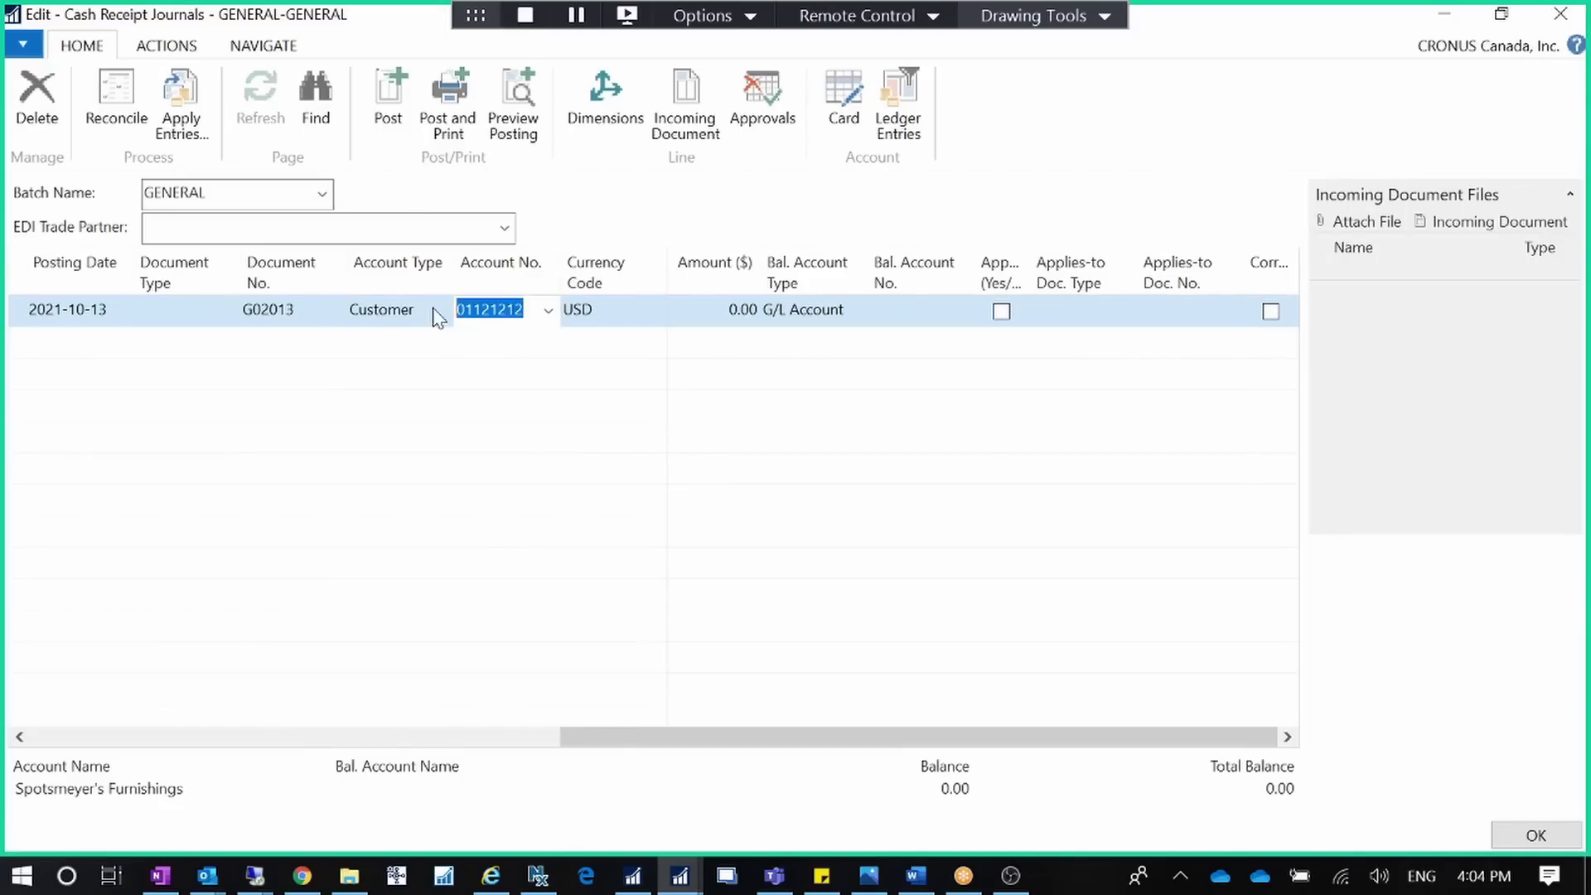
pyautogui.press('Delete')
pyautogui.press('Tab')
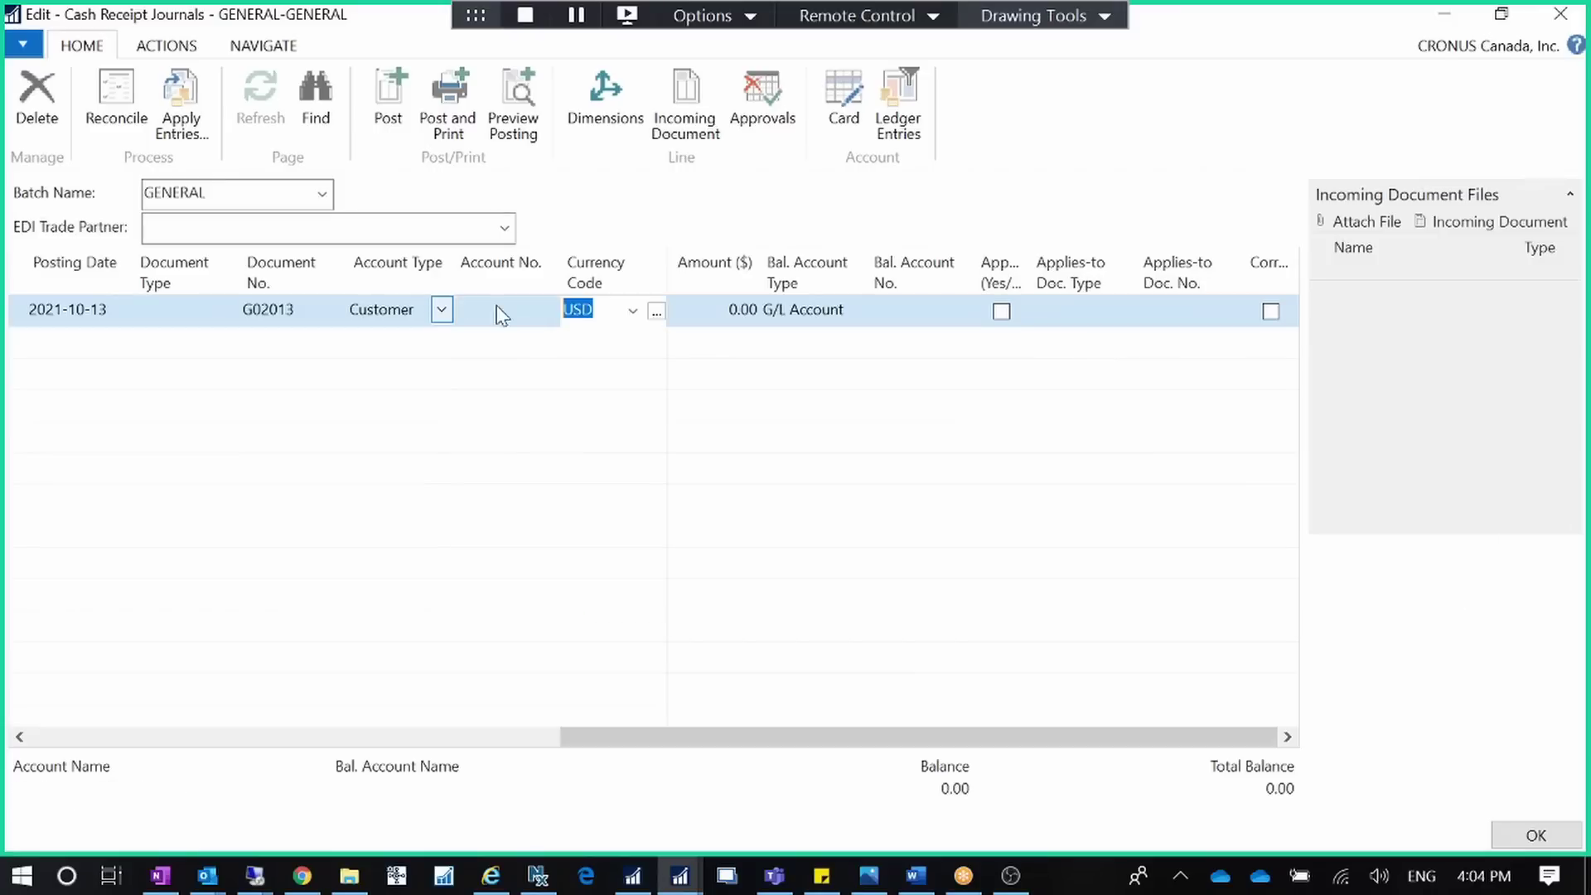
pyautogui.click(518, 319)
pyautogui.click(547, 310)
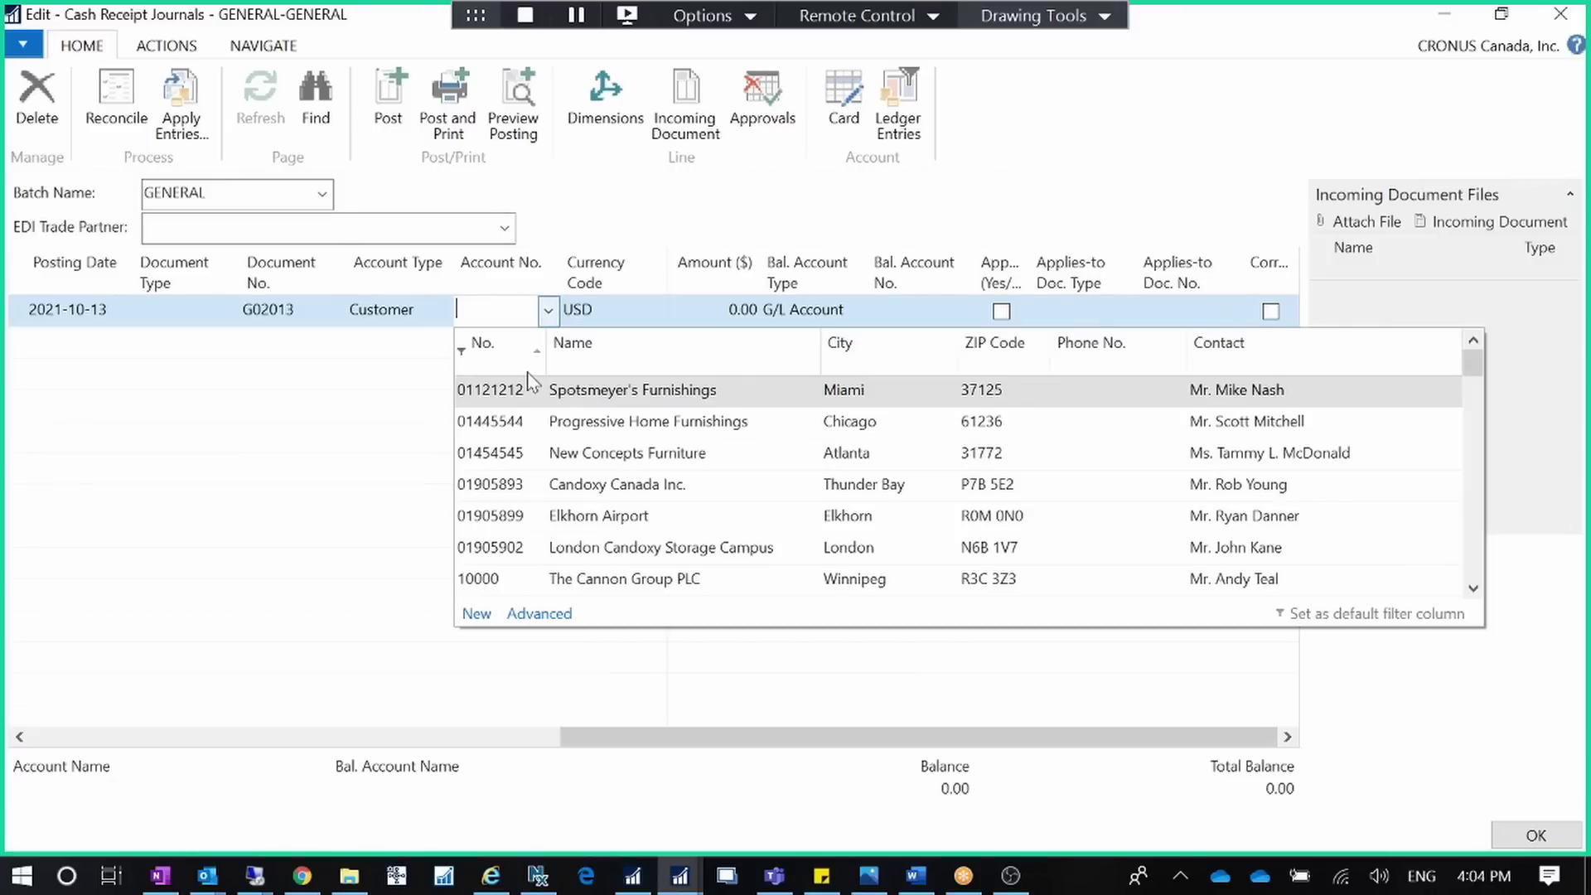
pyautogui.click(746, 398)
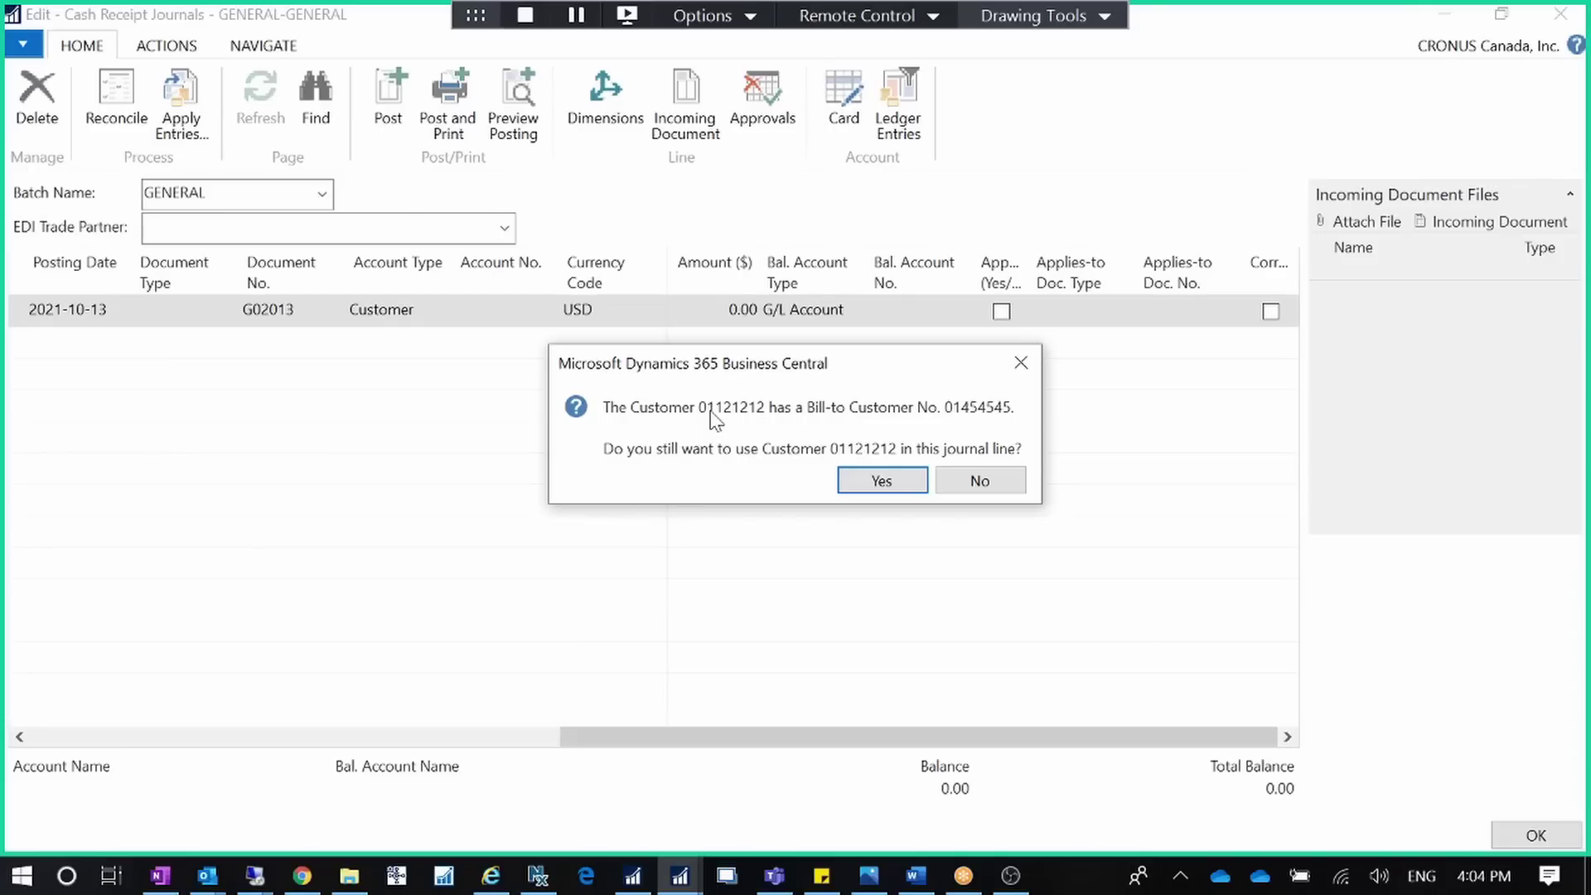
pyautogui.click(950, 489)
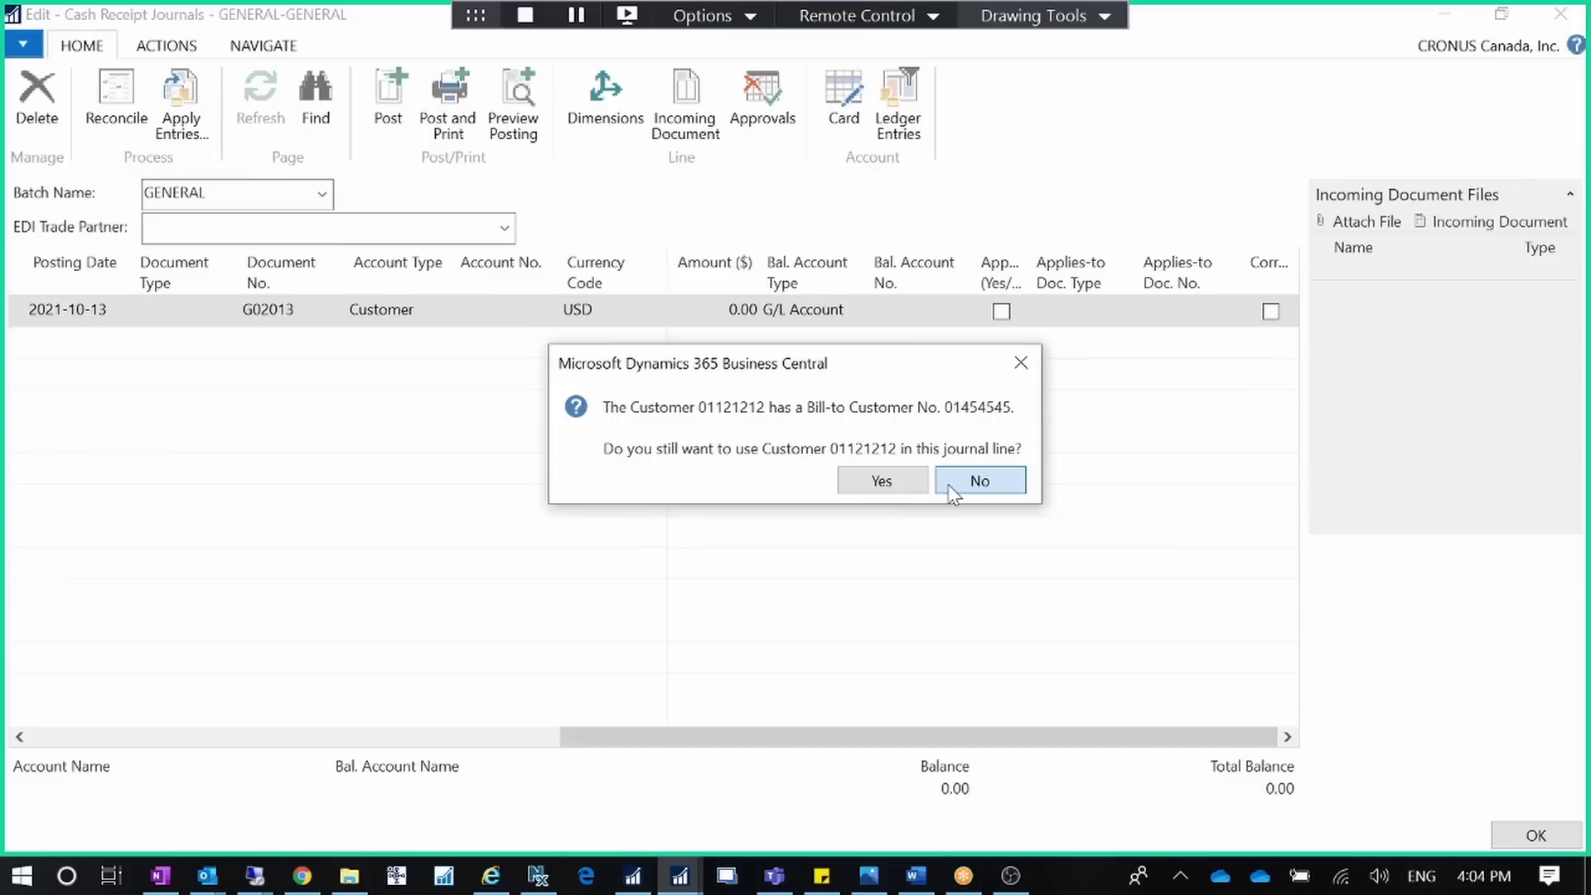
# Set the journal line's Account No. to the customer New Concepts Furniture
pyautogui.click(486, 312)
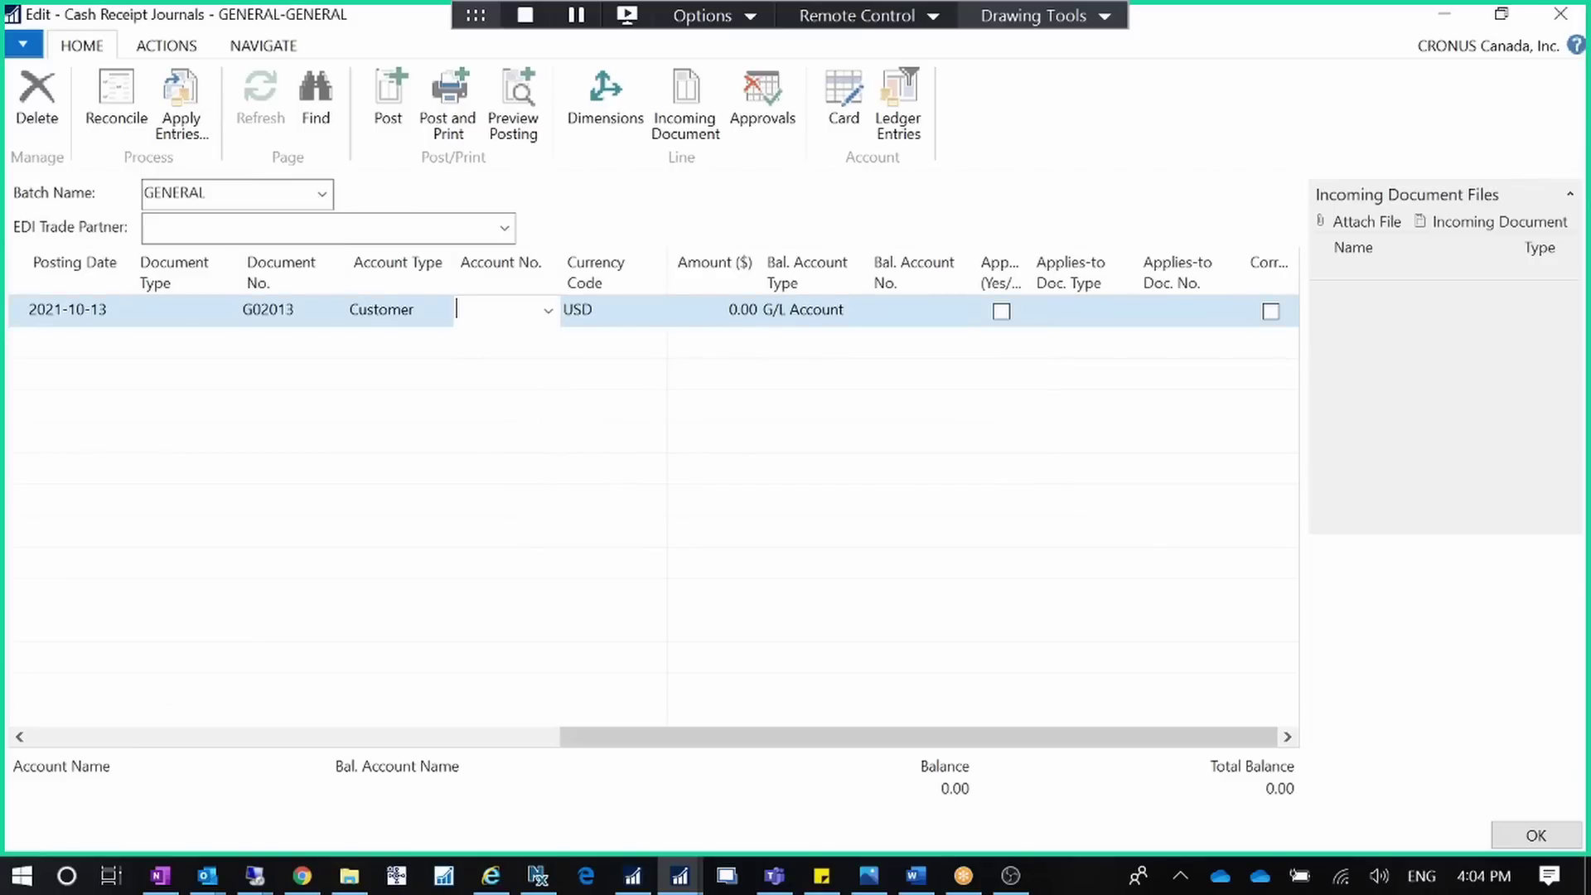
pyautogui.write('01414')
pyautogui.press('BackSpace')
pyautogui.press('BackSpace')
pyautogui.press('BackSpace')
pyautogui.press('BackSpace')
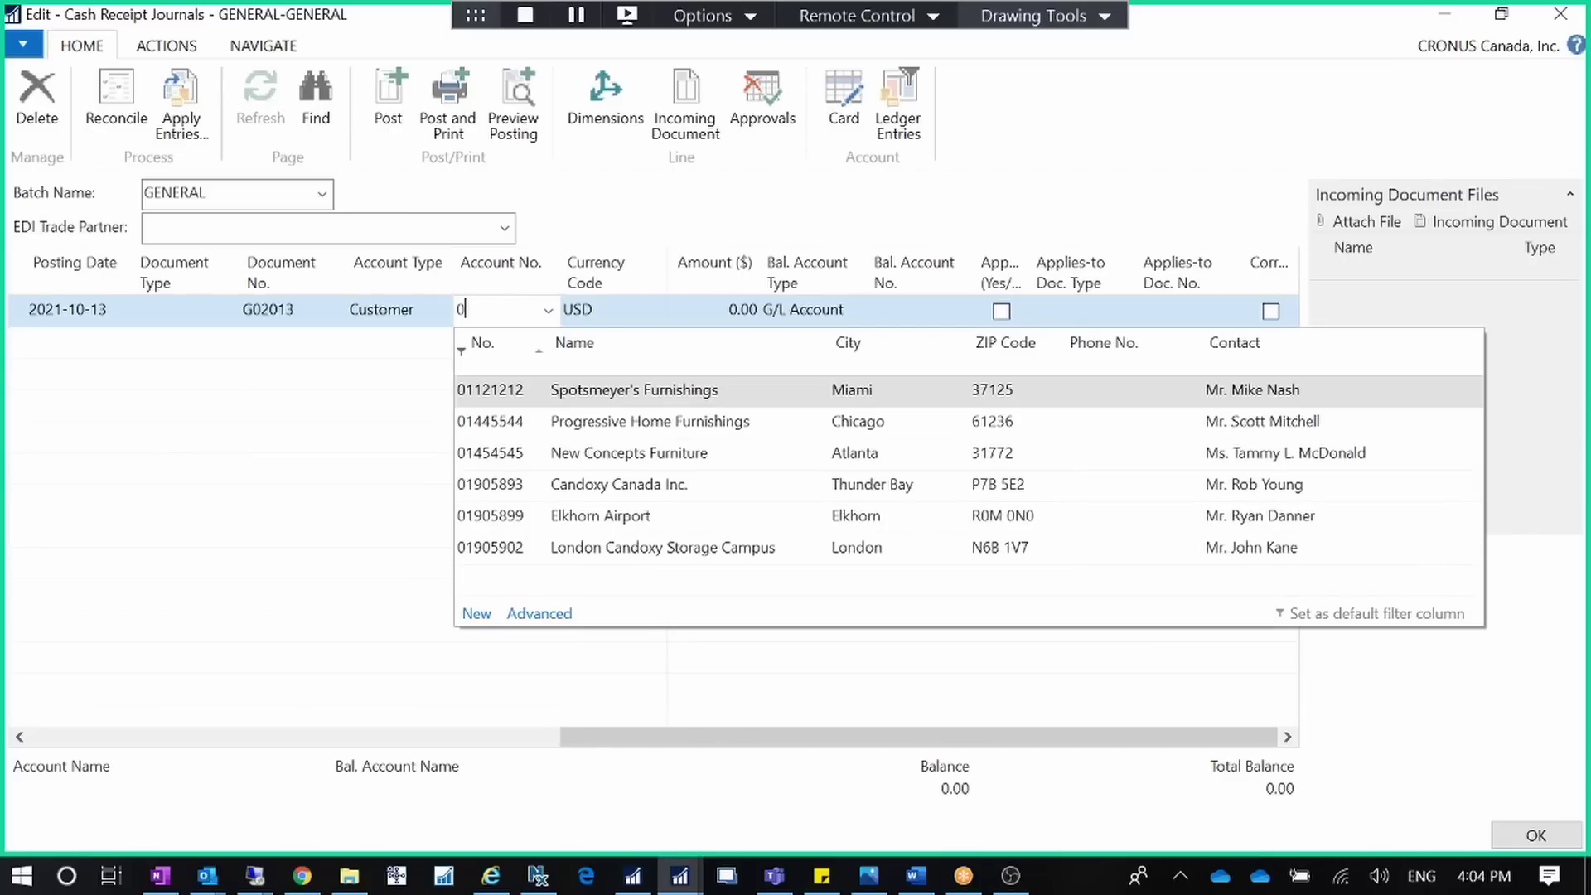
pyautogui.click(527, 452)
pyautogui.press('Tab')
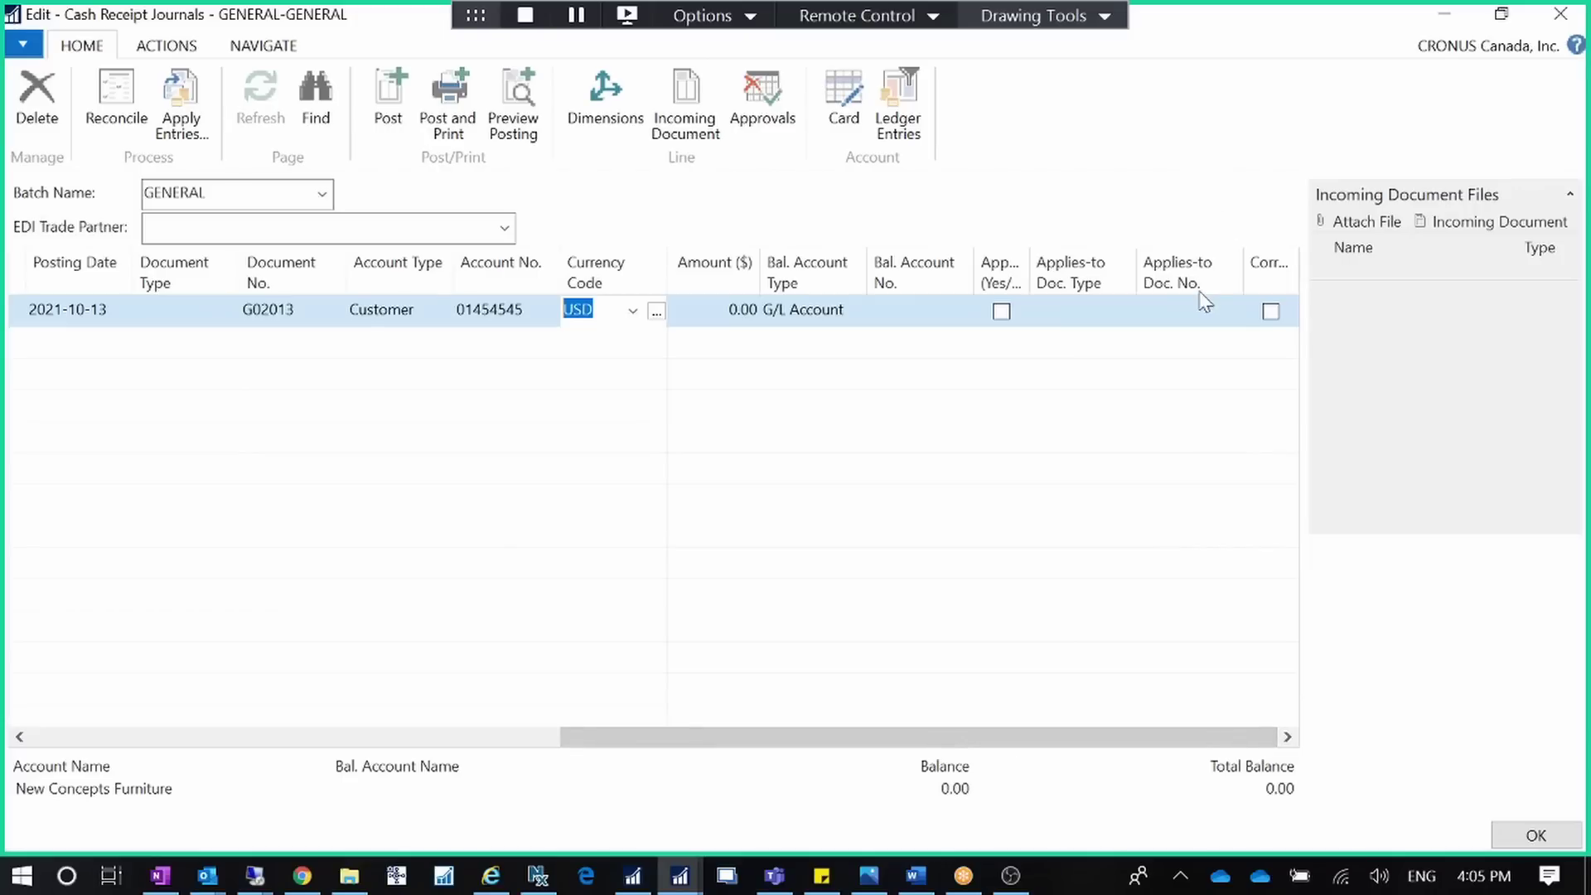
# Apply the journal line to the New Concepts Furniture invoice dated 2021-10-13 through Applies-to Doc. No., and recheck the applied entry without changing it
pyautogui.click(1188, 313)
pyautogui.click(1226, 313)
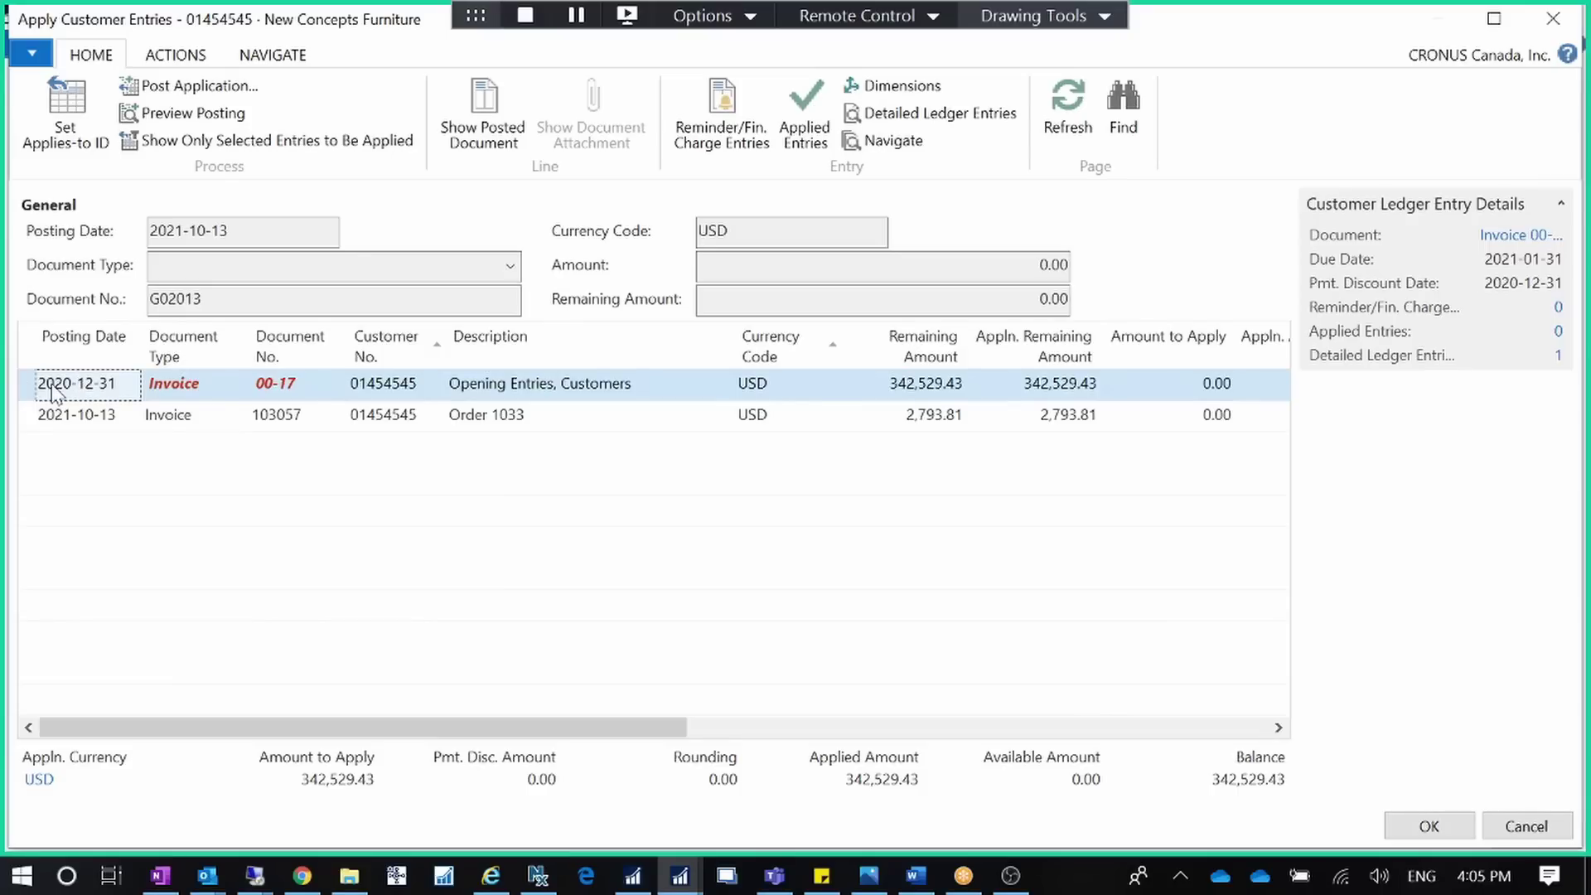
pyautogui.click(29, 424)
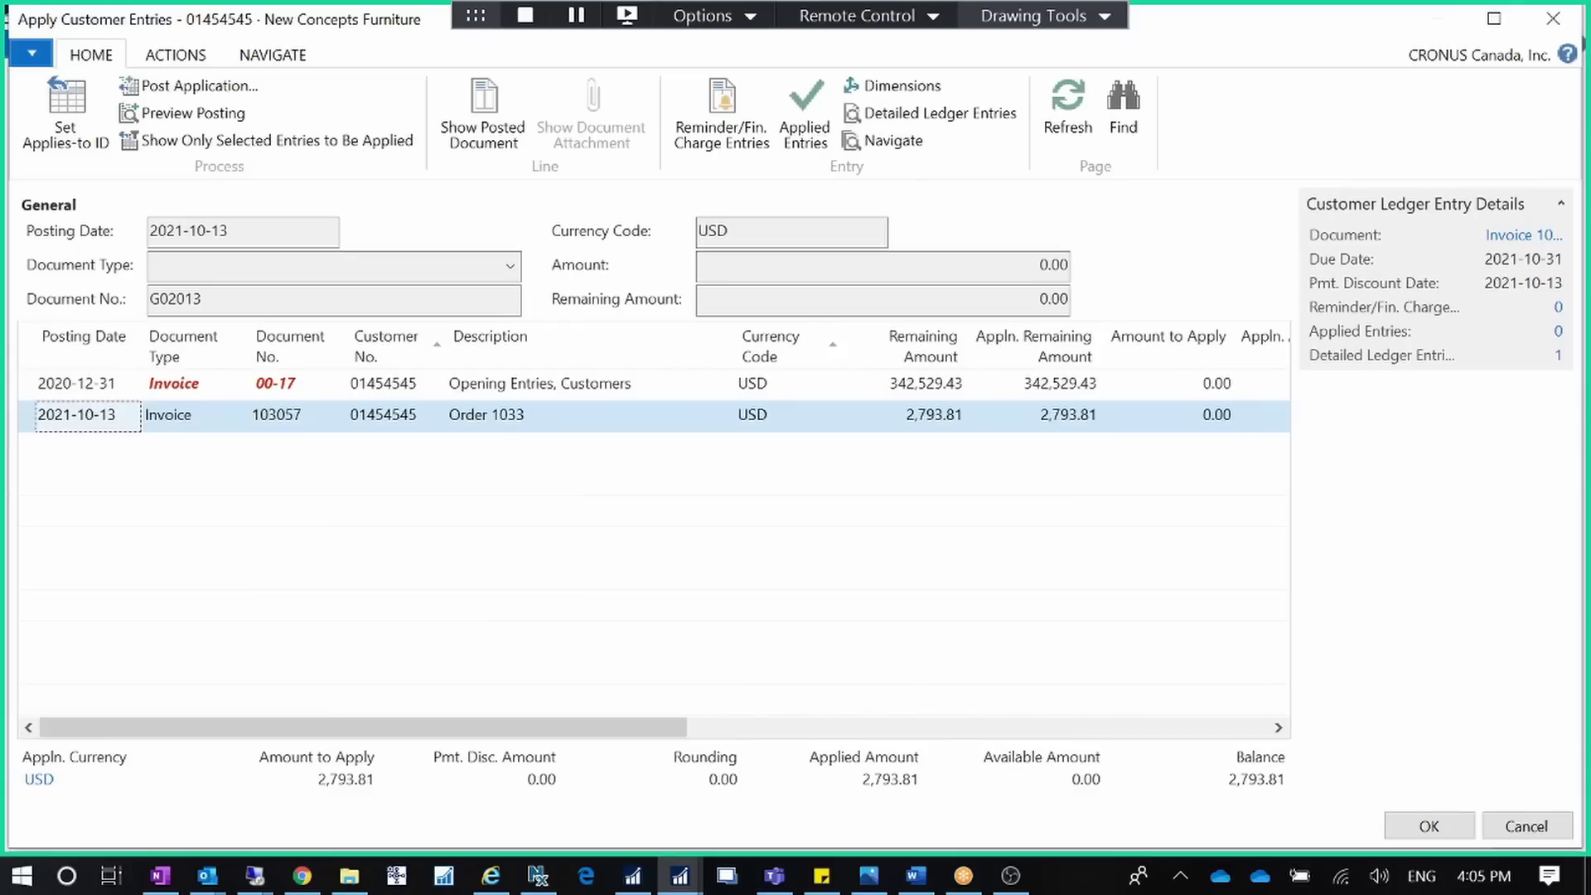
pyautogui.hotkey('alt', 'Tab')
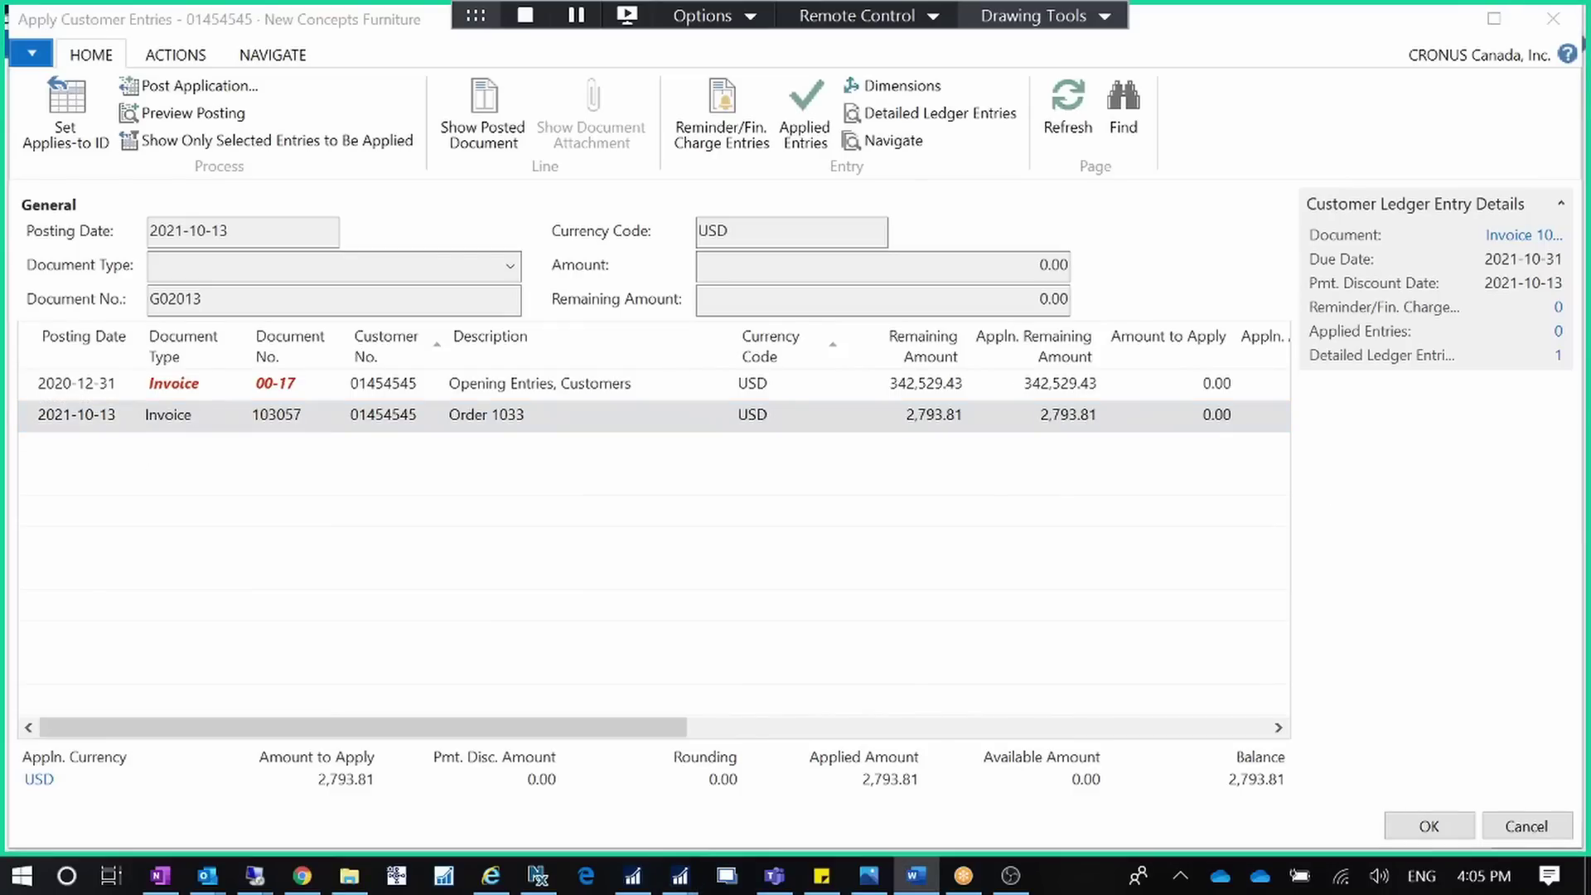
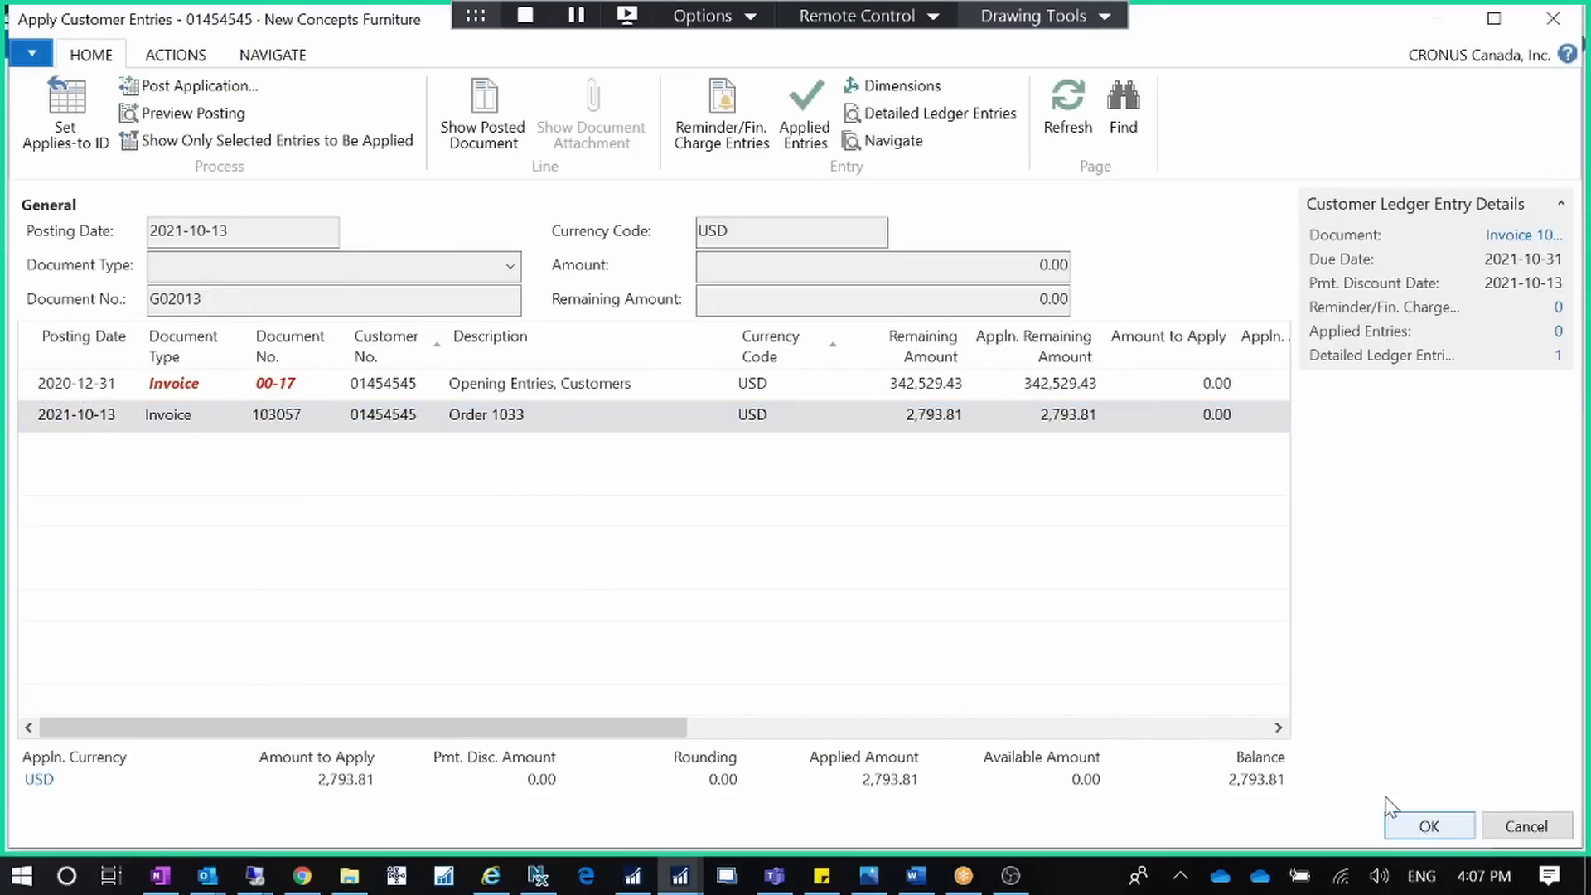
pyautogui.click(1421, 825)
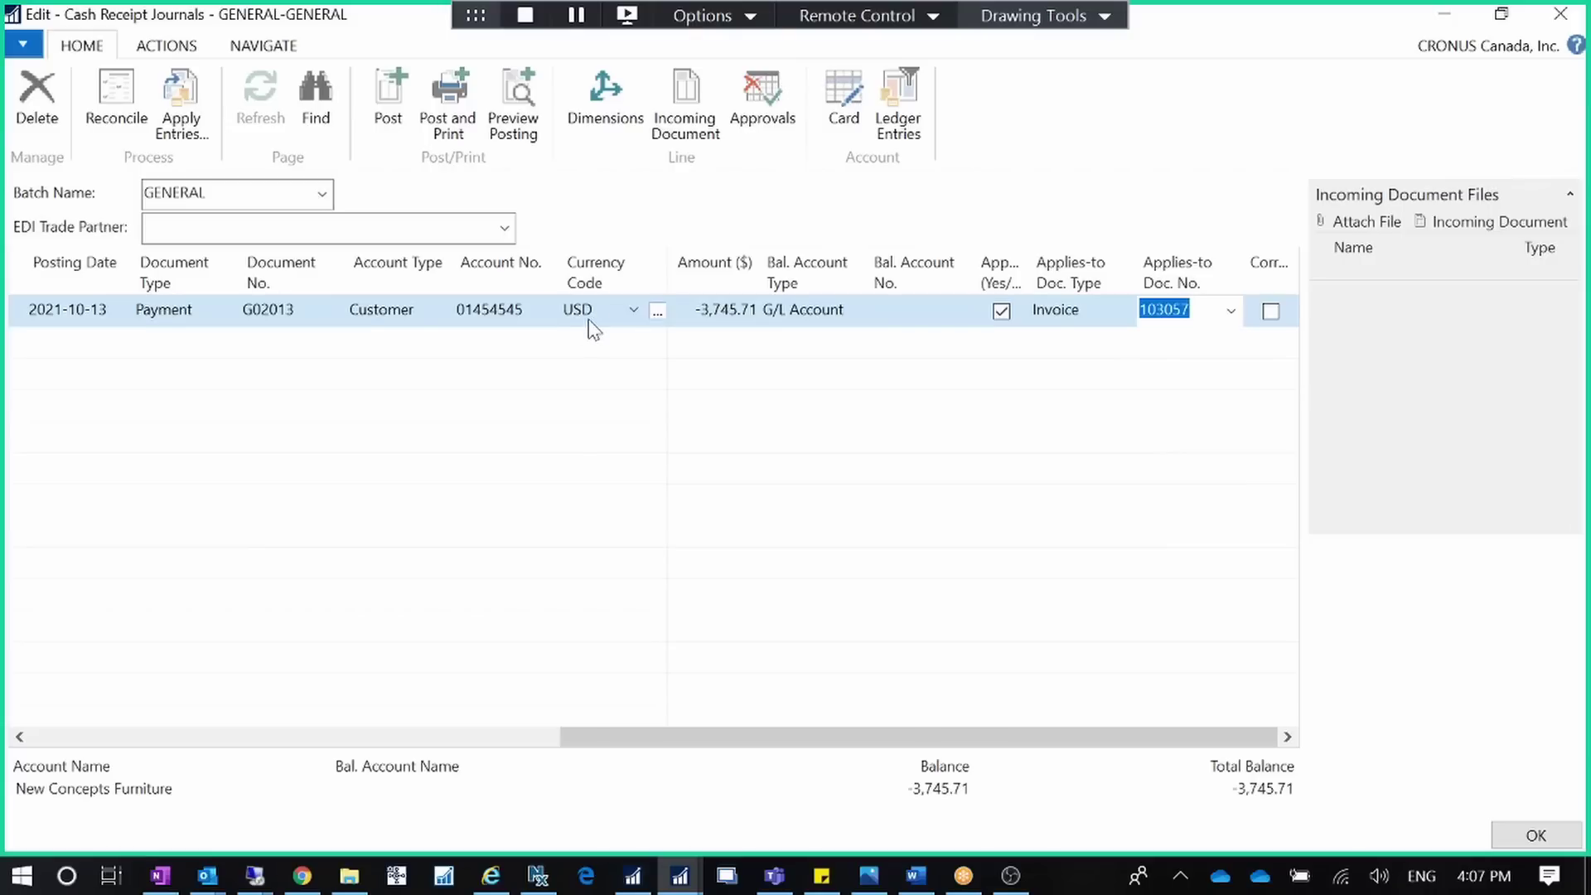
pyautogui.click(1230, 313)
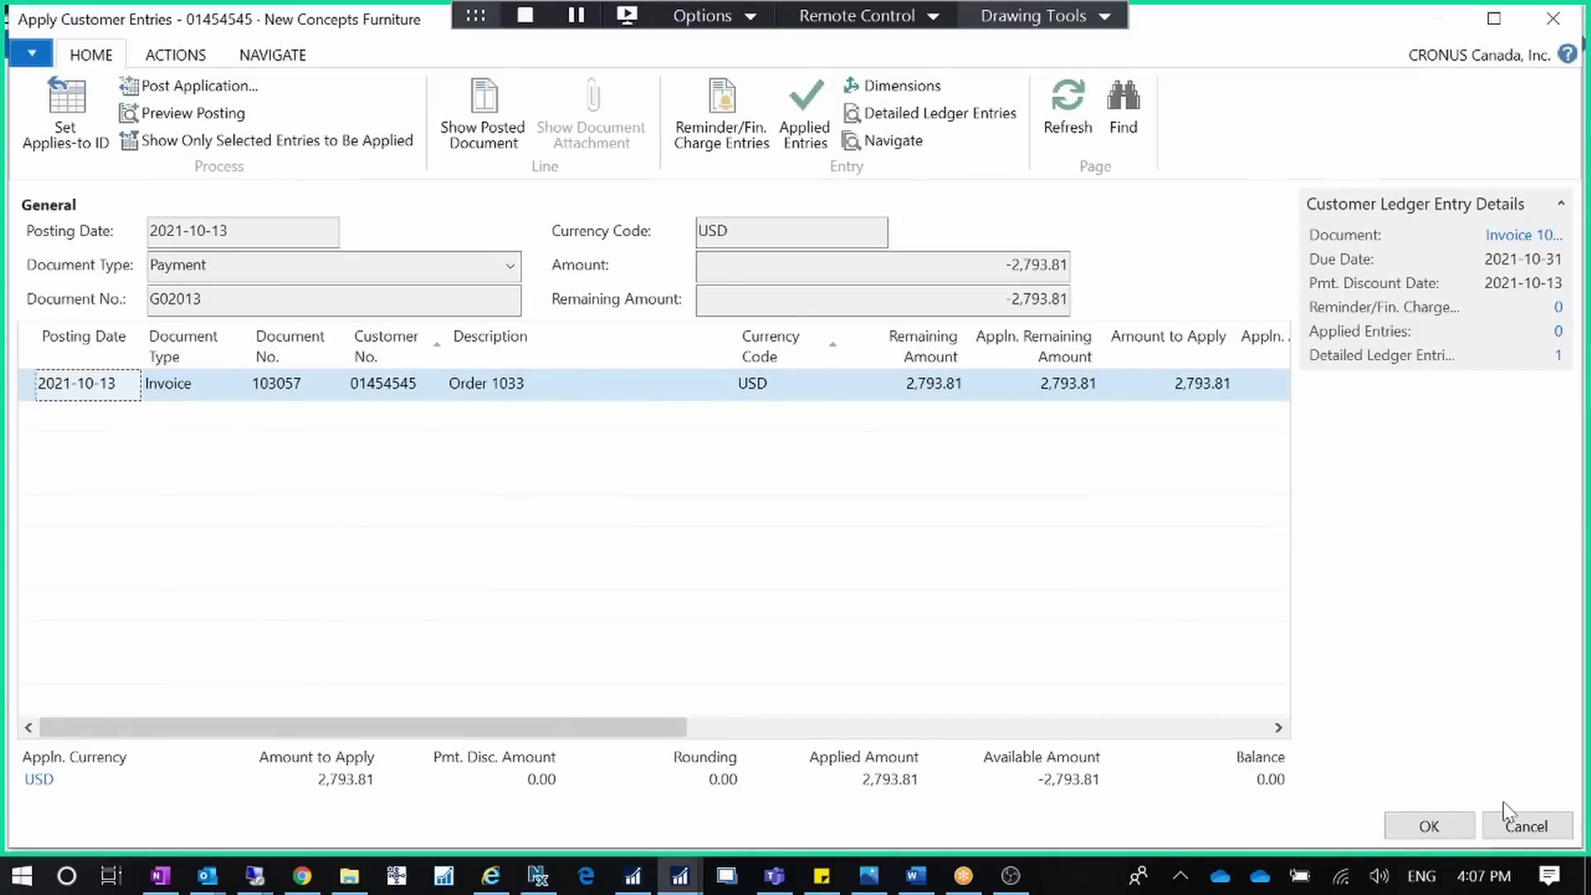
pyautogui.click(1516, 824)
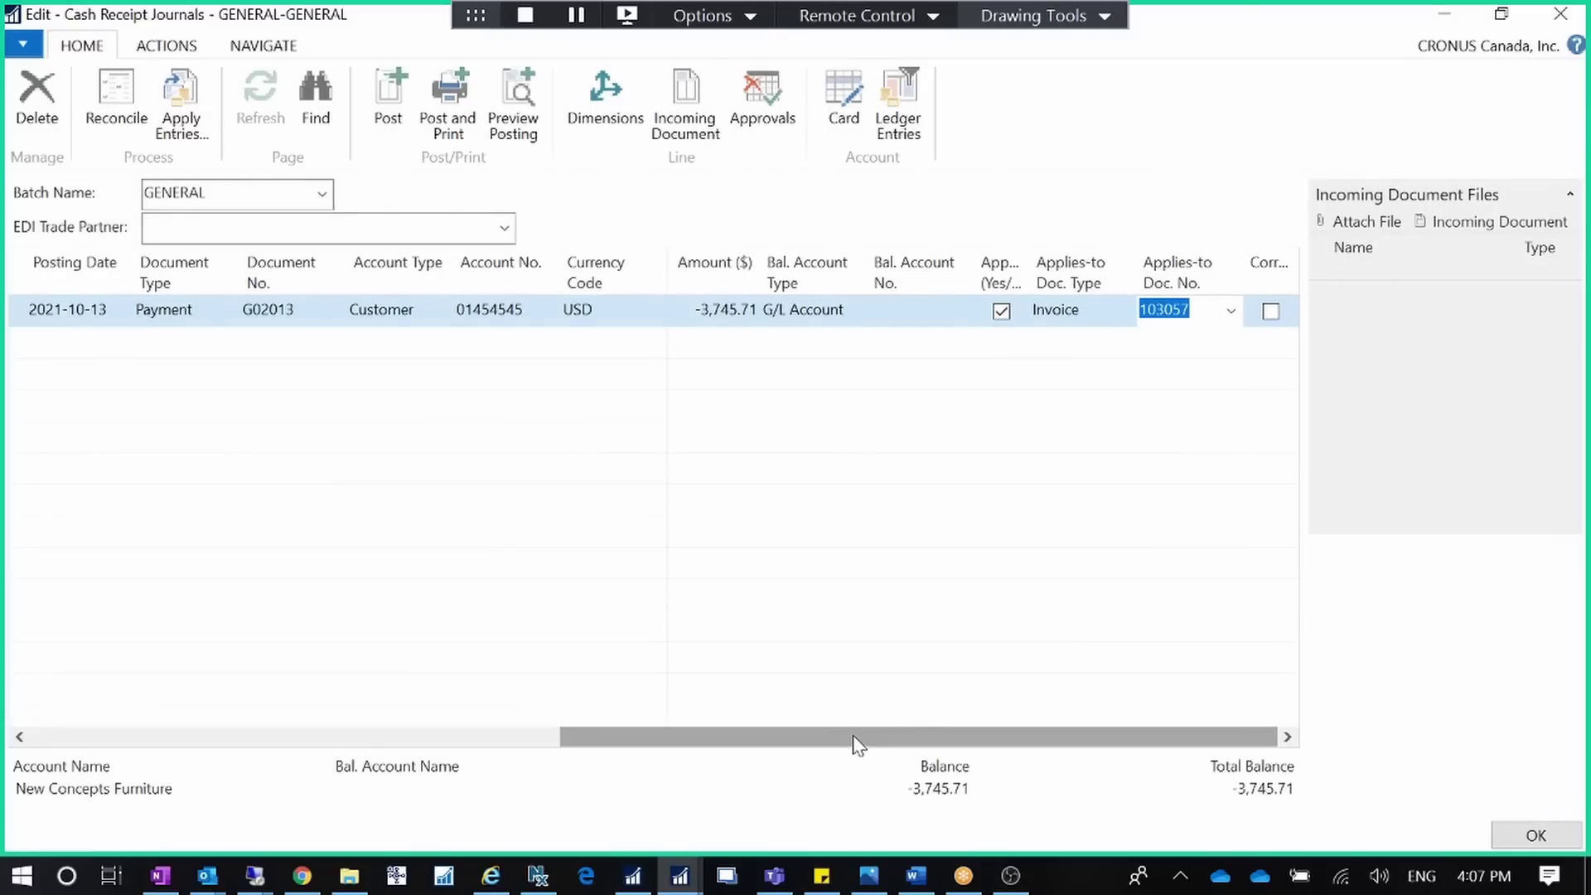
# Clear the Currency Code on the payment line so it uses the local currency
pyautogui.moveTo(918, 731); pyautogui.dragTo(227, 621)
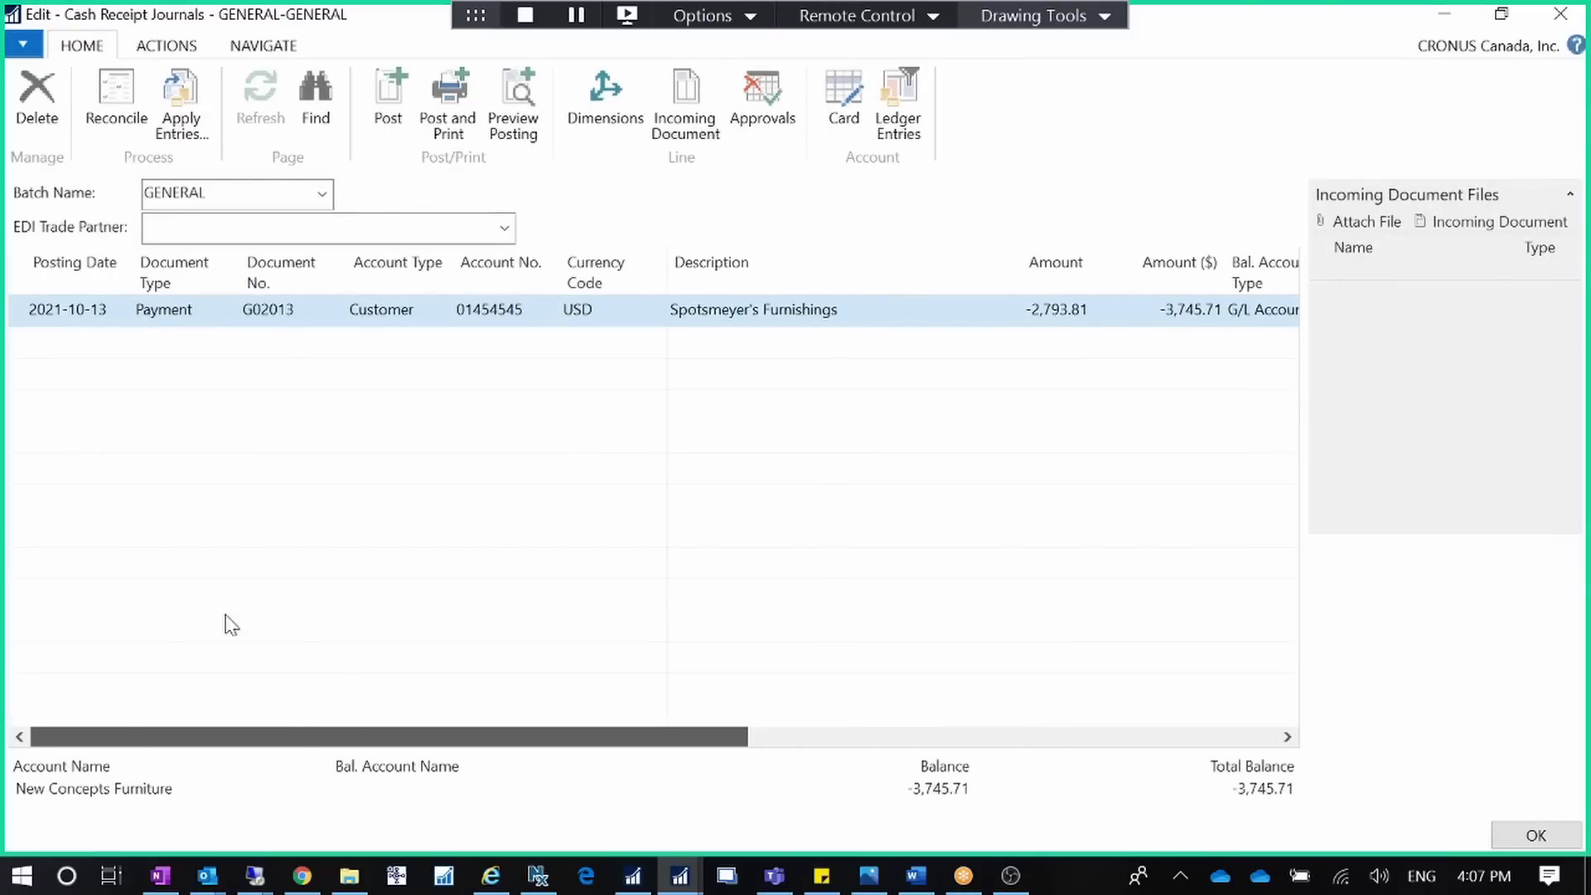
pyautogui.click(591, 320)
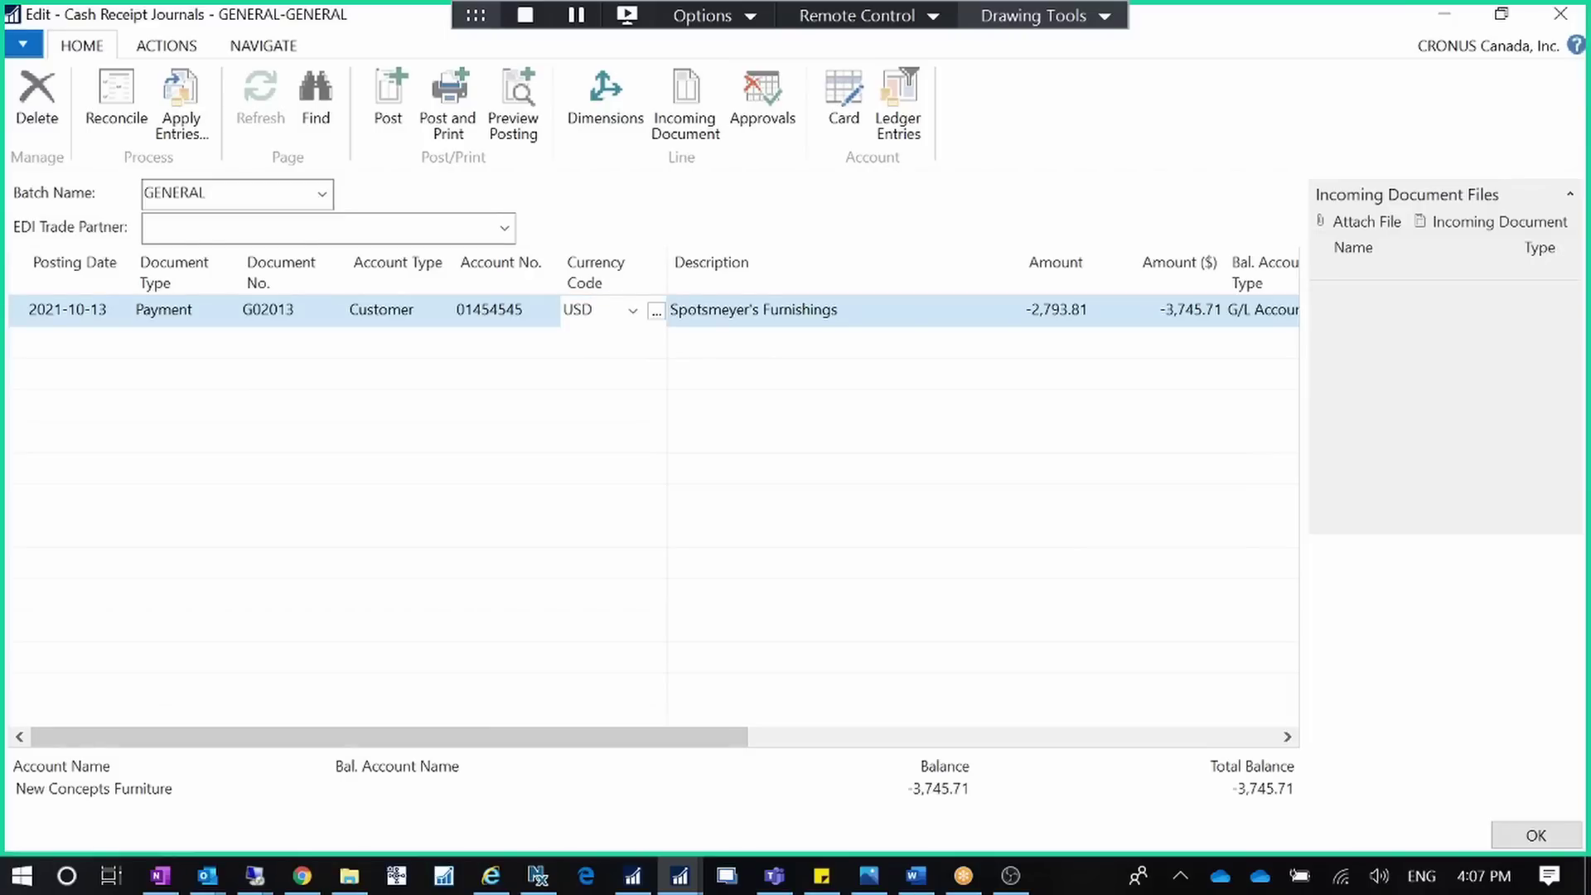
pyautogui.doubleClick(580, 312)
pyautogui.press('BackSpace')
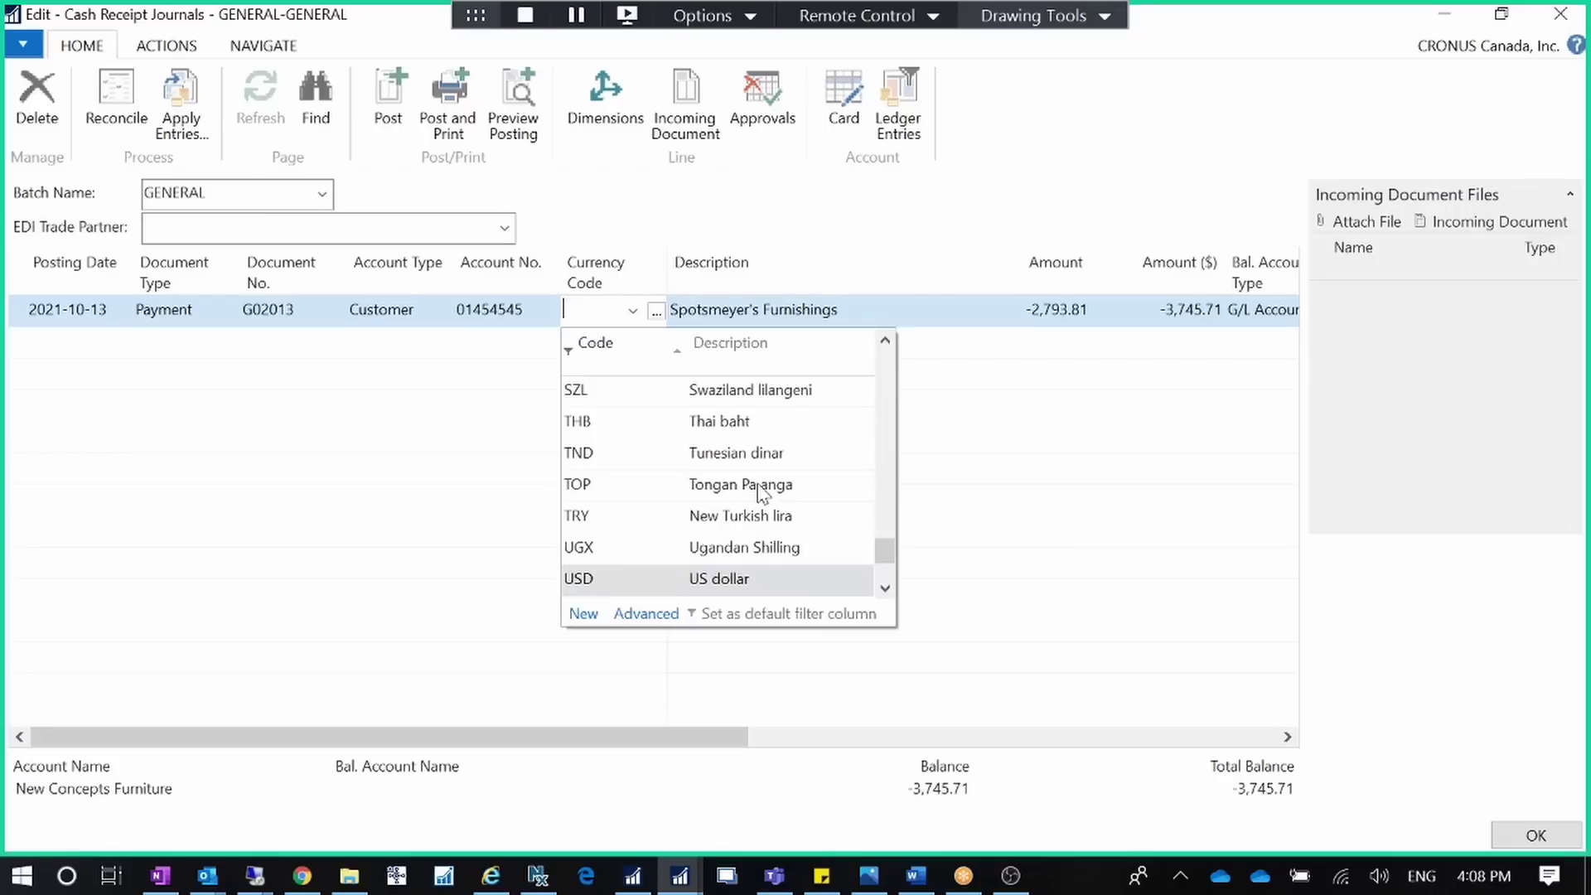
pyautogui.click(443, 313)
pyautogui.press('Tab')
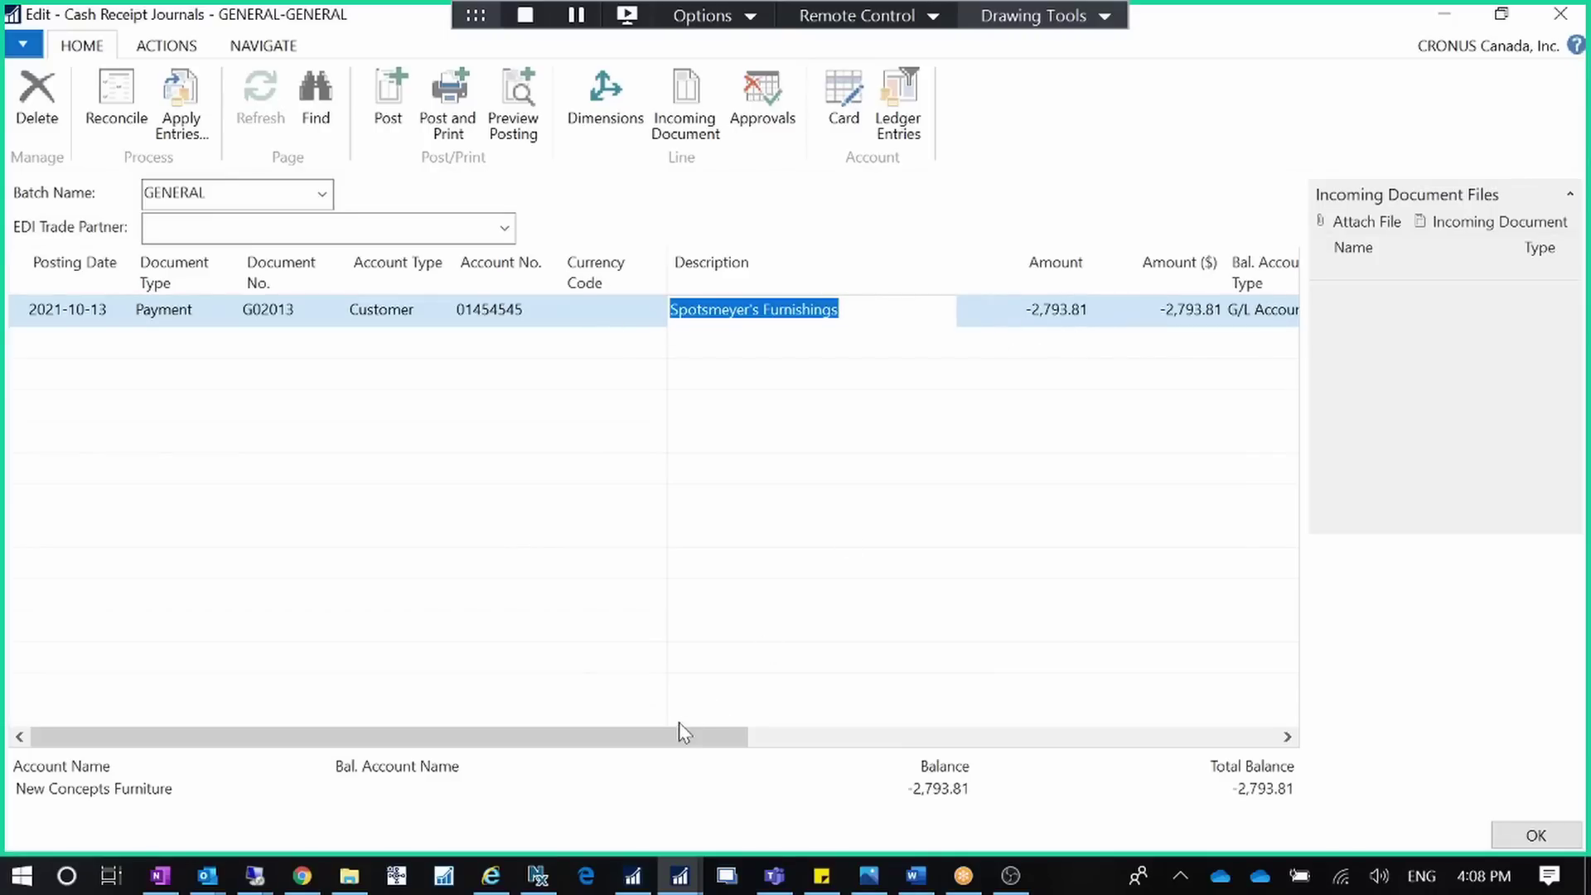
# Compare the payment line's amounts with the applied amount and balance in the Applies-to Doc. No. lookup, closing it without changes
pyautogui.moveTo(685, 732); pyautogui.dragTo(1283, 717)
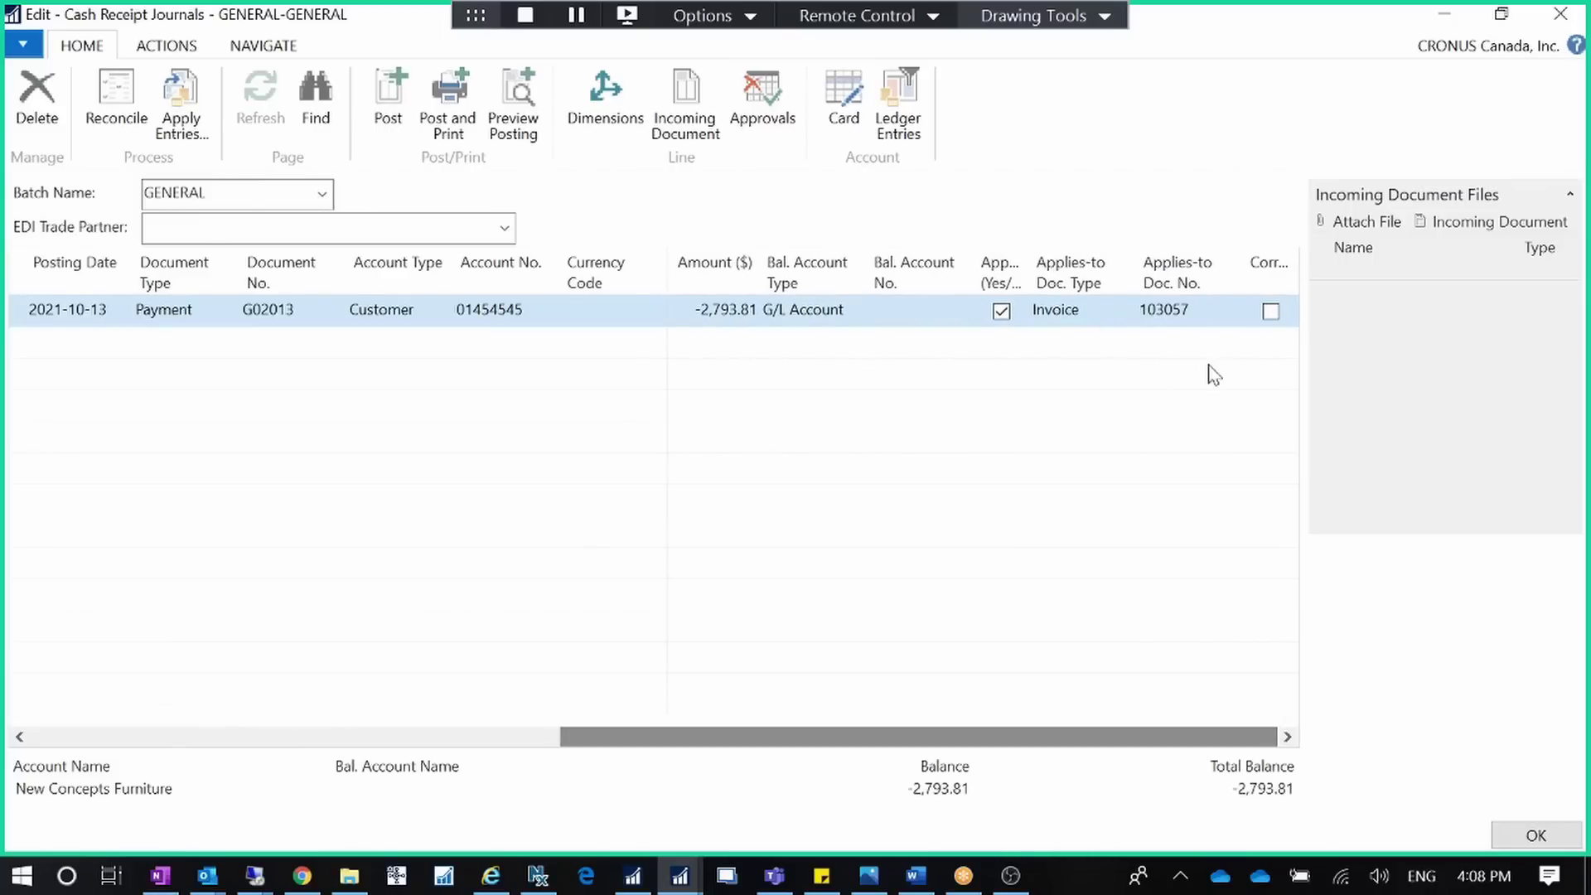
pyautogui.click(1196, 311)
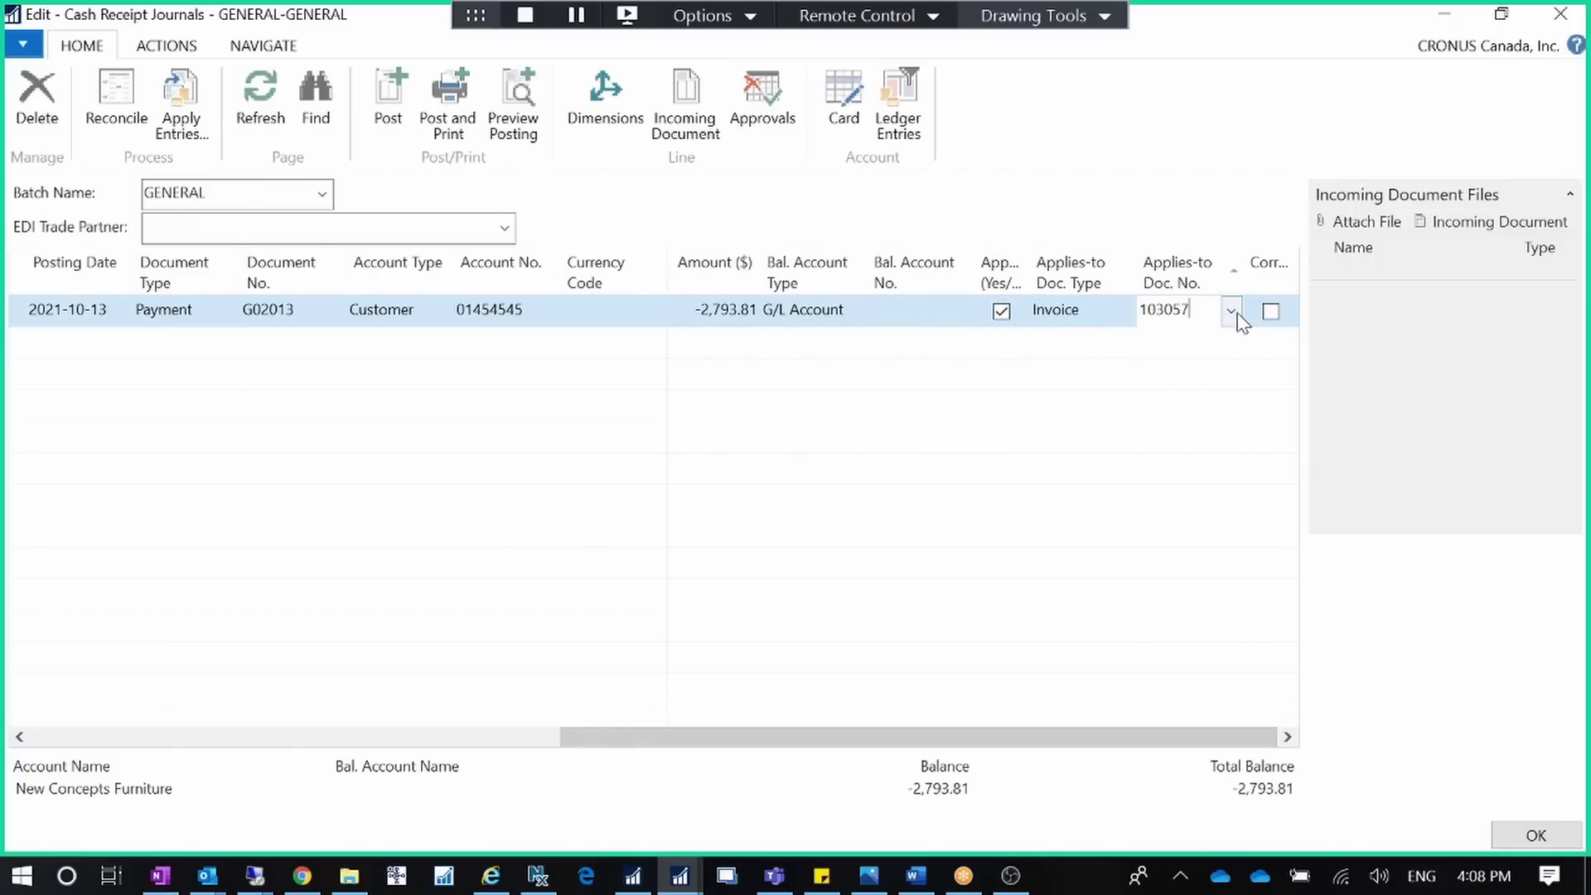
pyautogui.click(1233, 314)
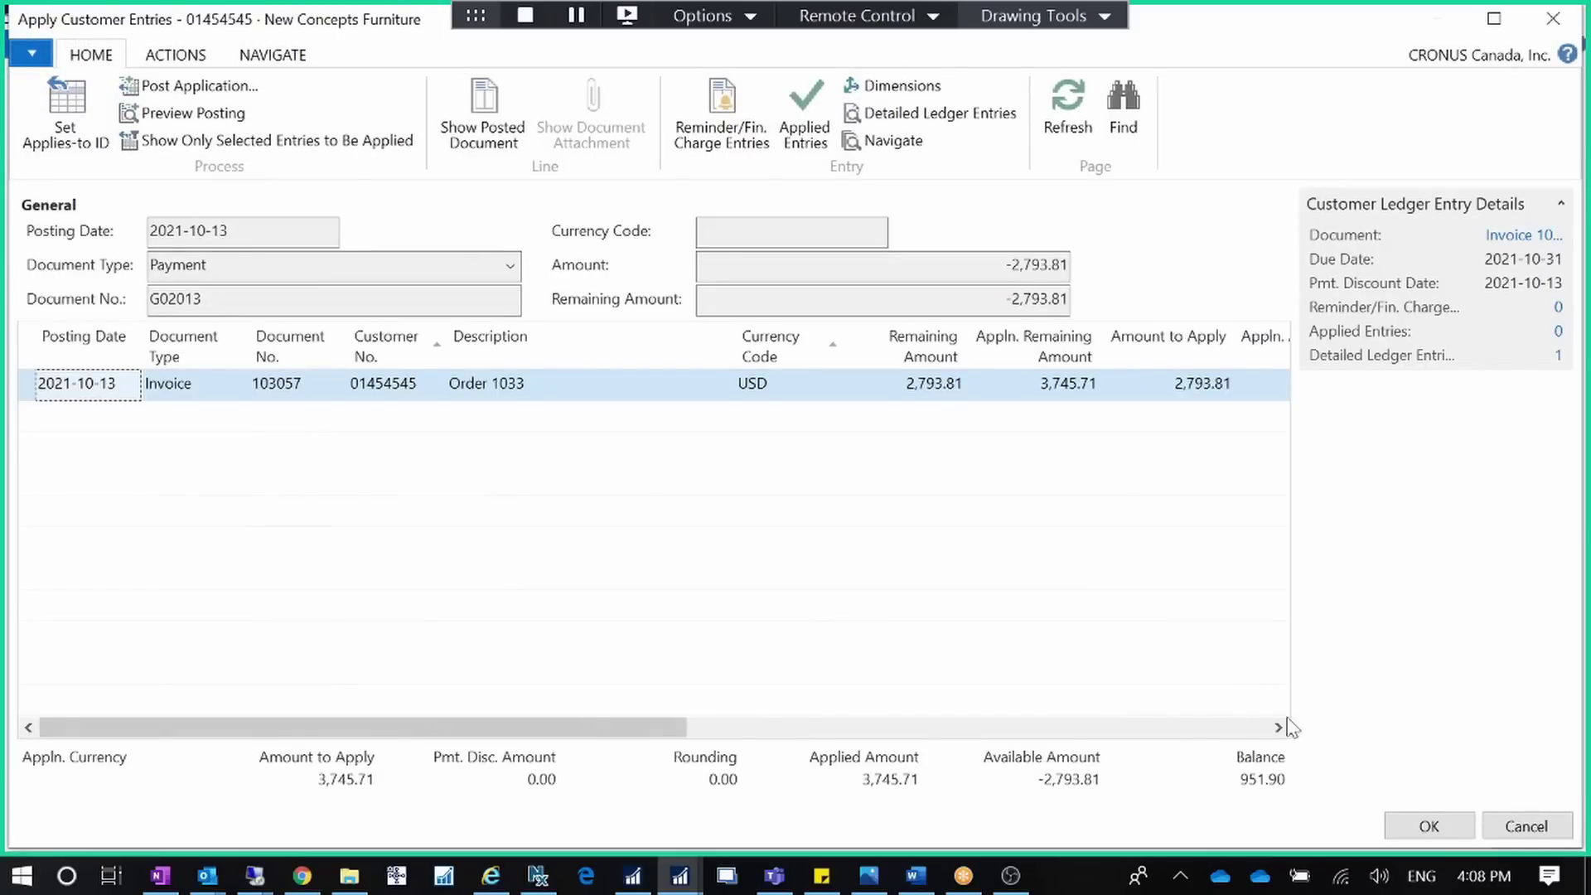
pyautogui.click(1526, 825)
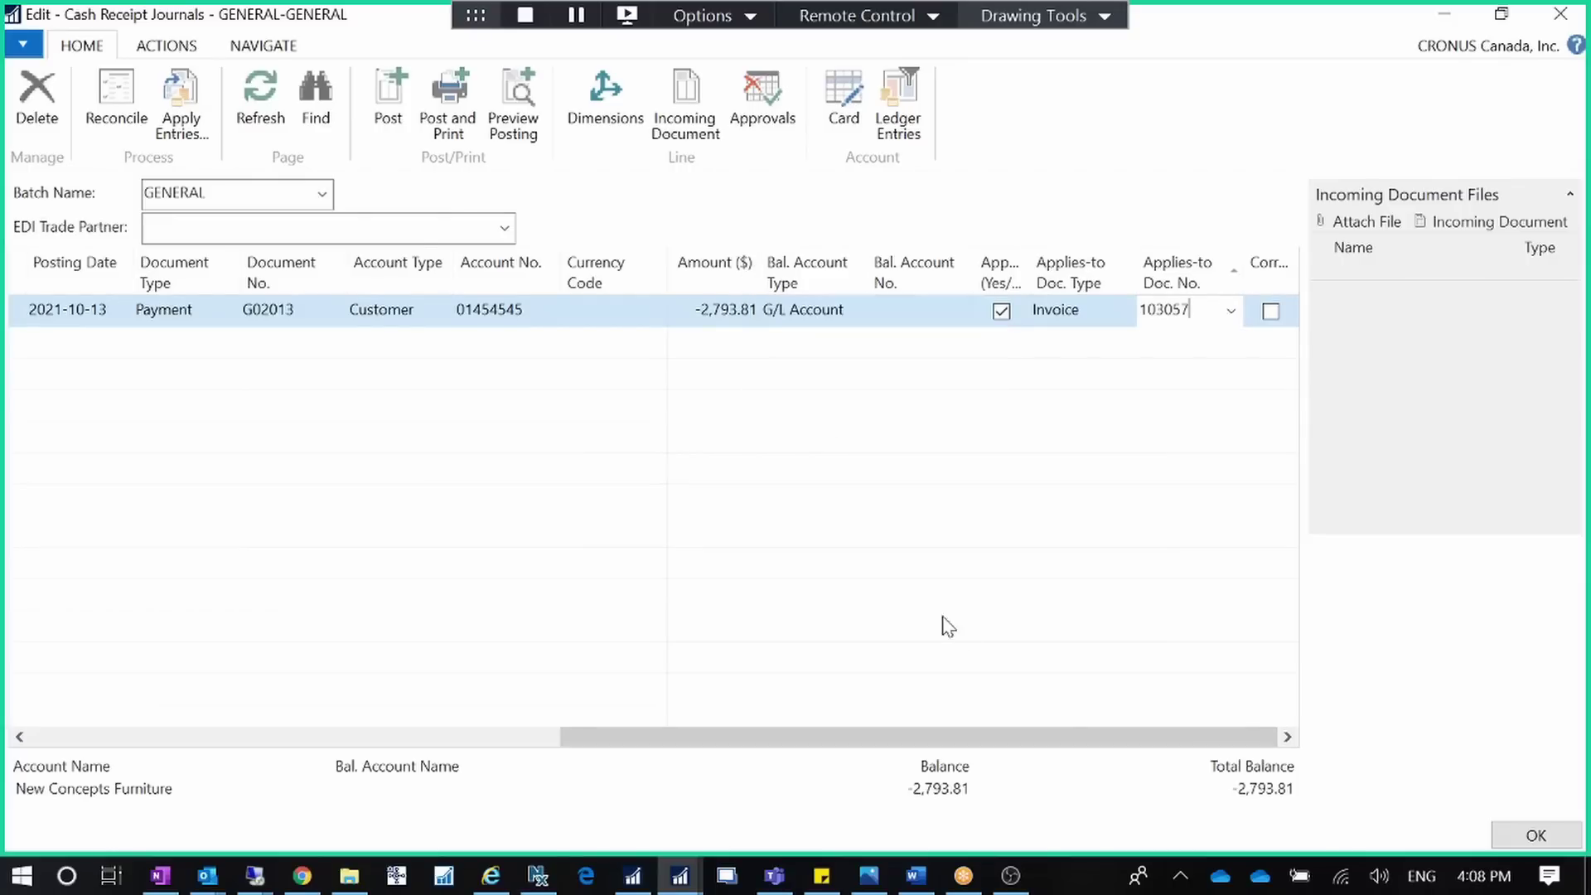
pyautogui.moveTo(1094, 738); pyautogui.dragTo(727, 736)
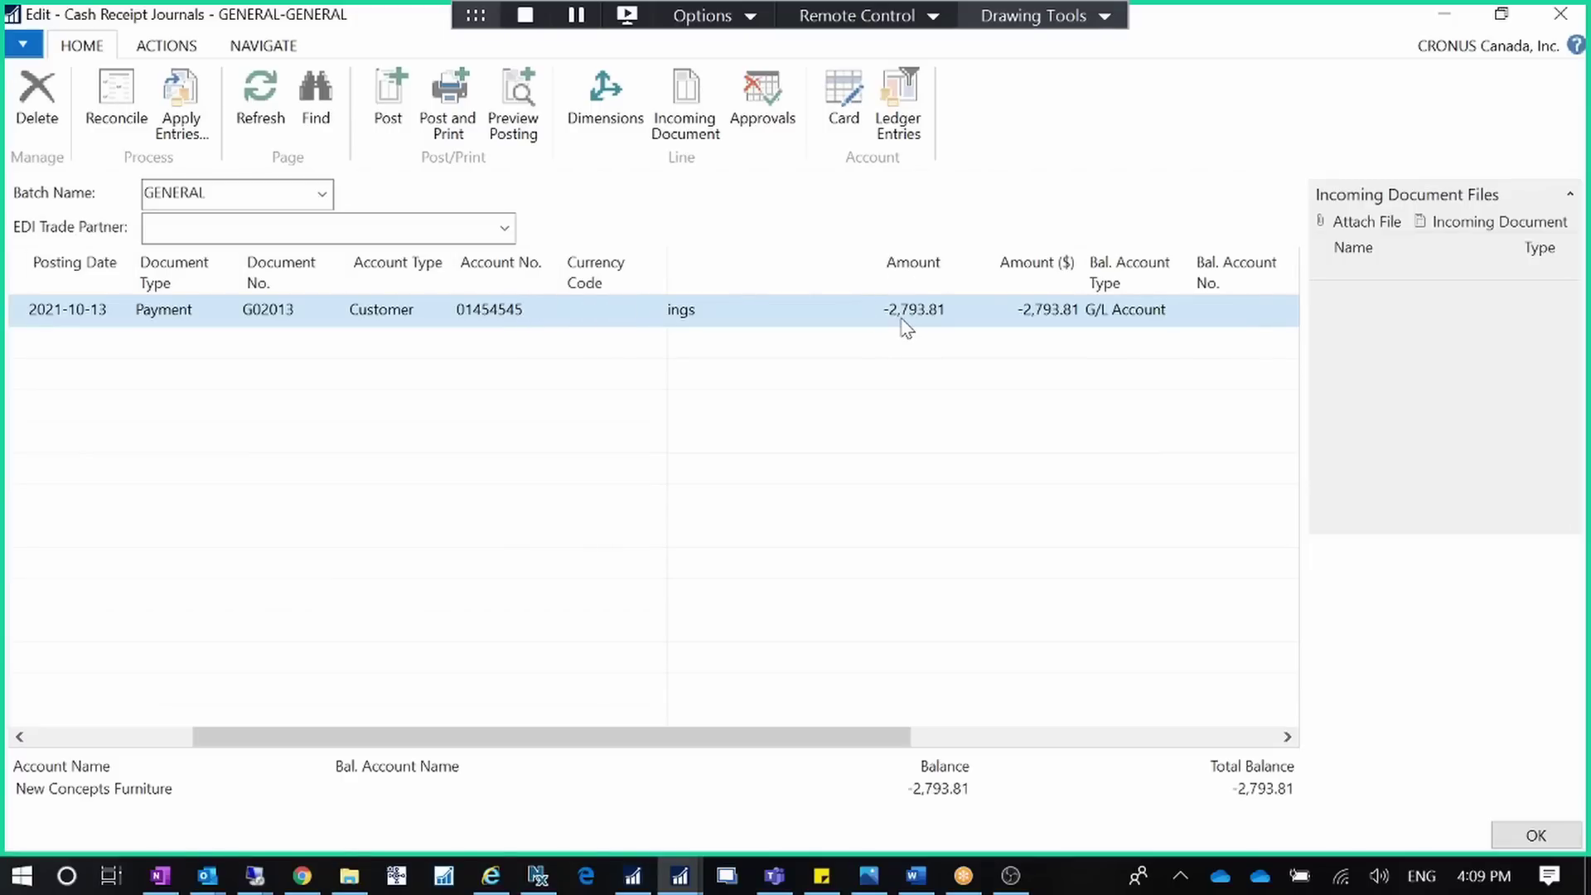
pyautogui.moveTo(864, 745); pyautogui.dragTo(1246, 714)
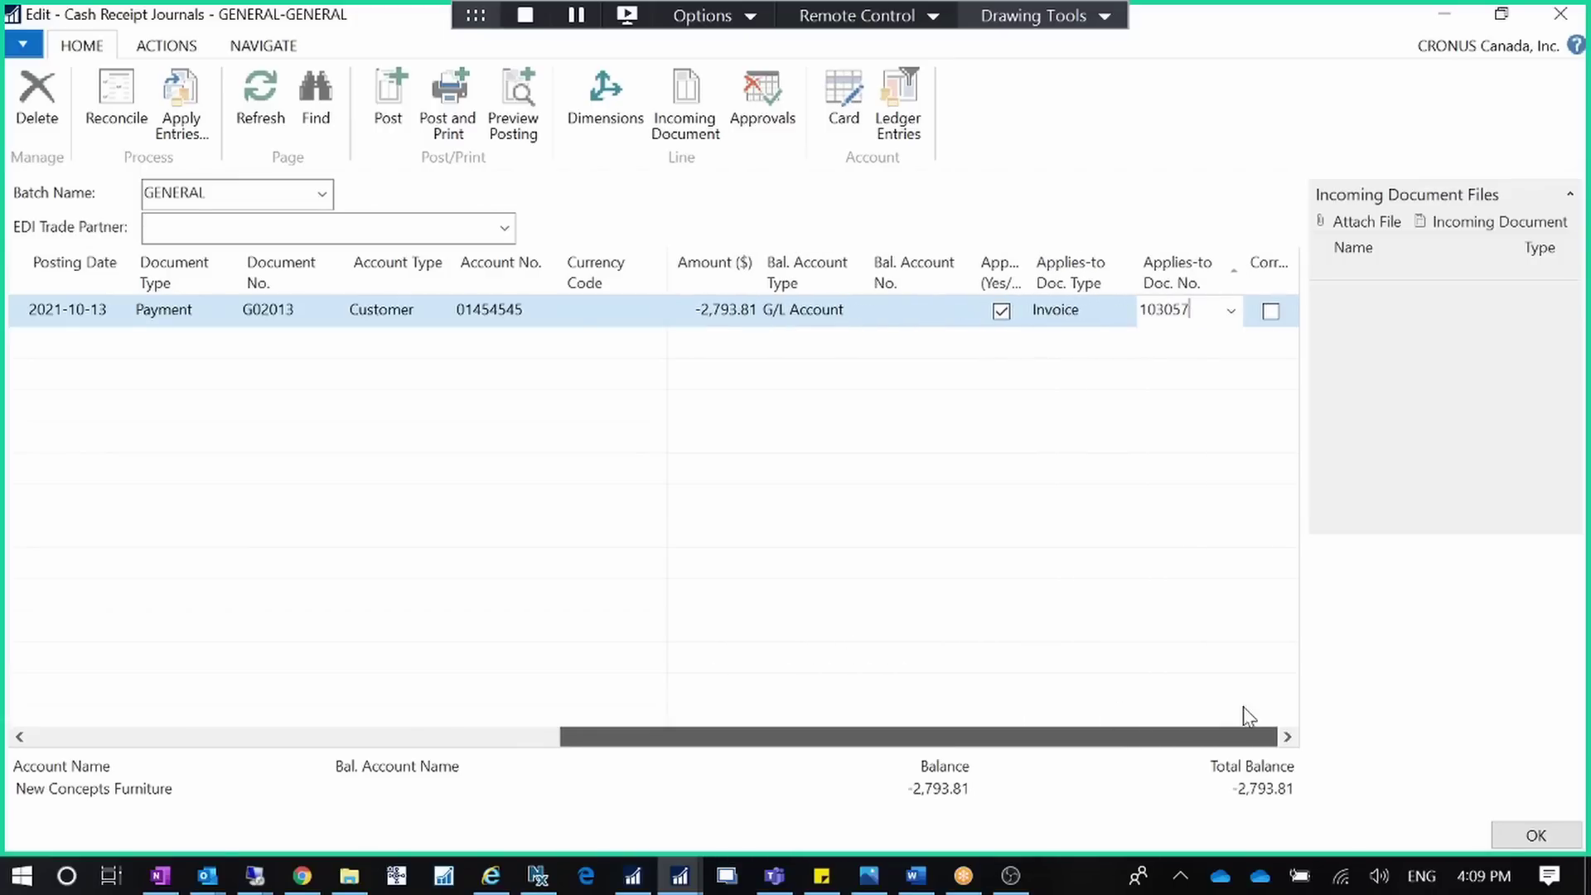
pyautogui.click(1231, 312)
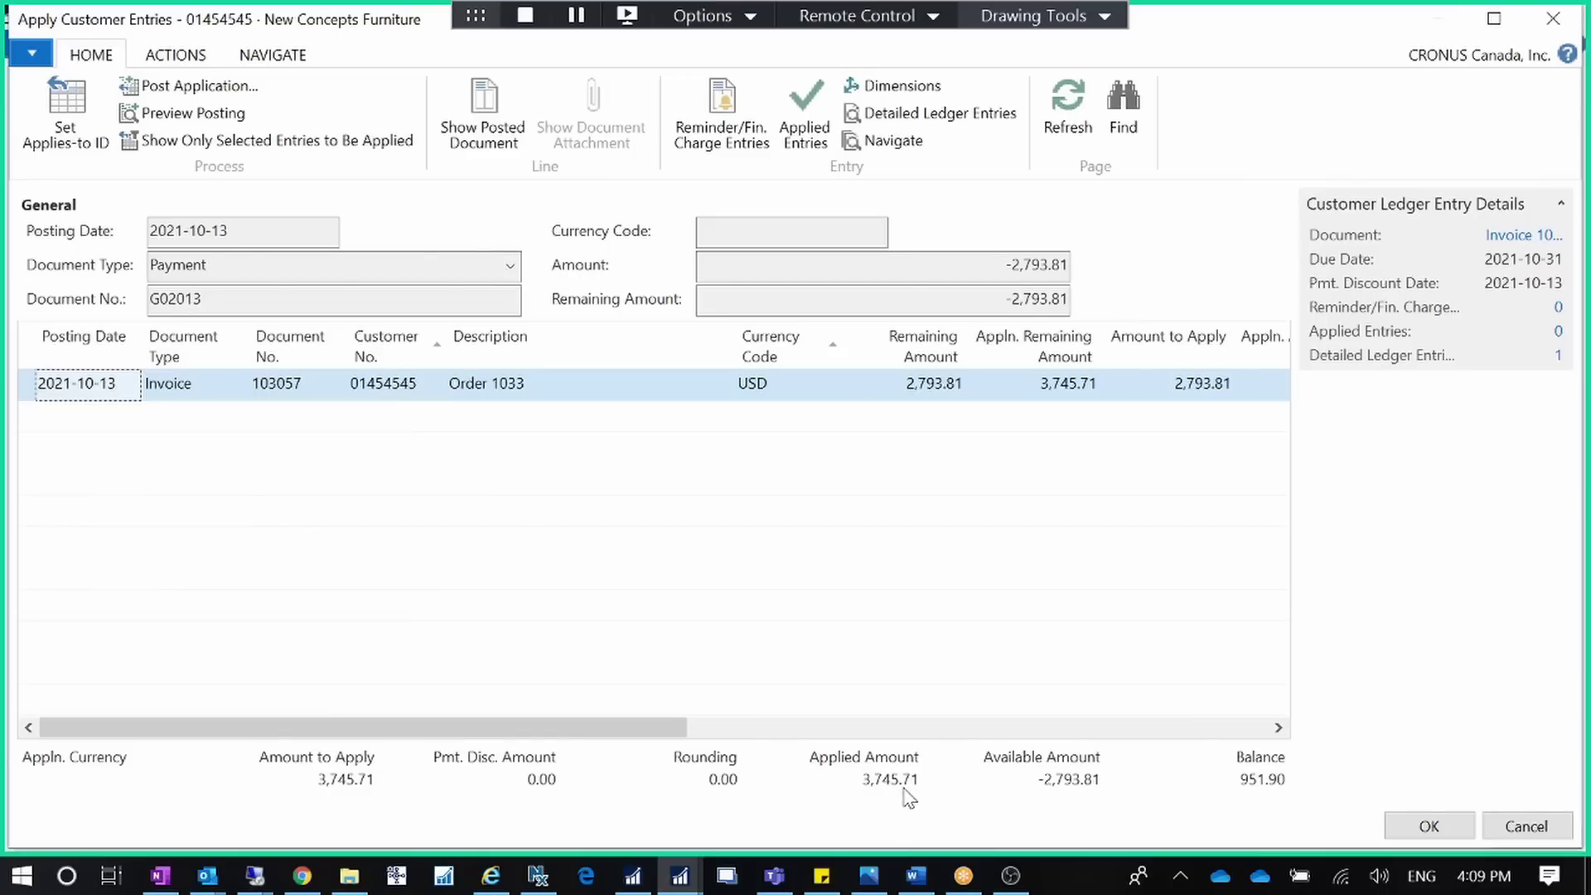
pyautogui.click(1506, 826)
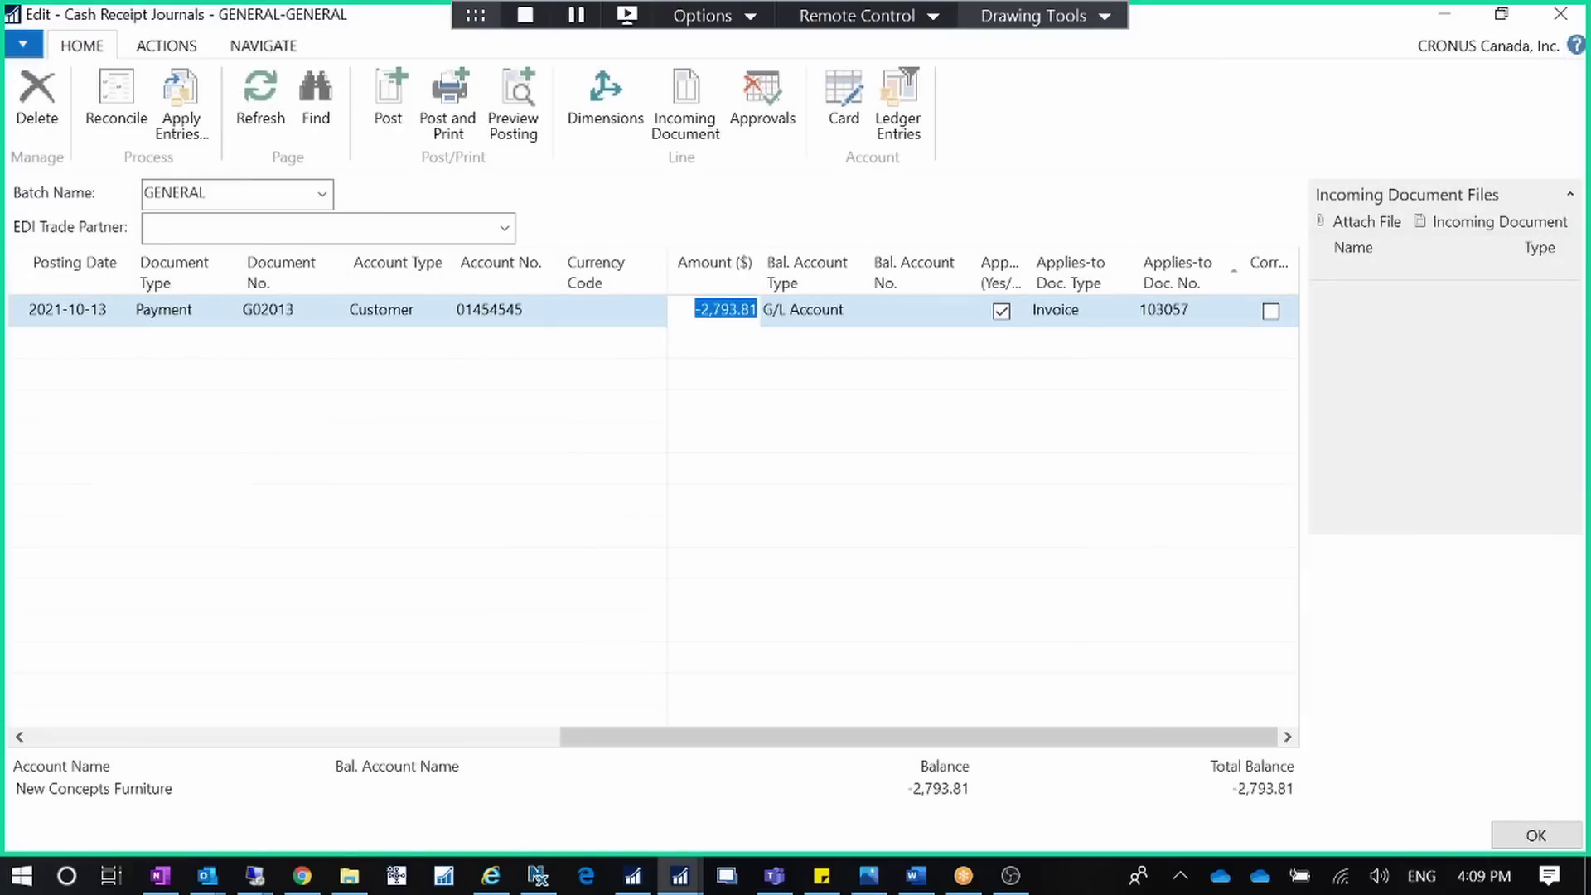
# Set the payment line's Amount ($) to -374,571.00
pyautogui.doubleClick(729, 310)
pyautogui.write('37')
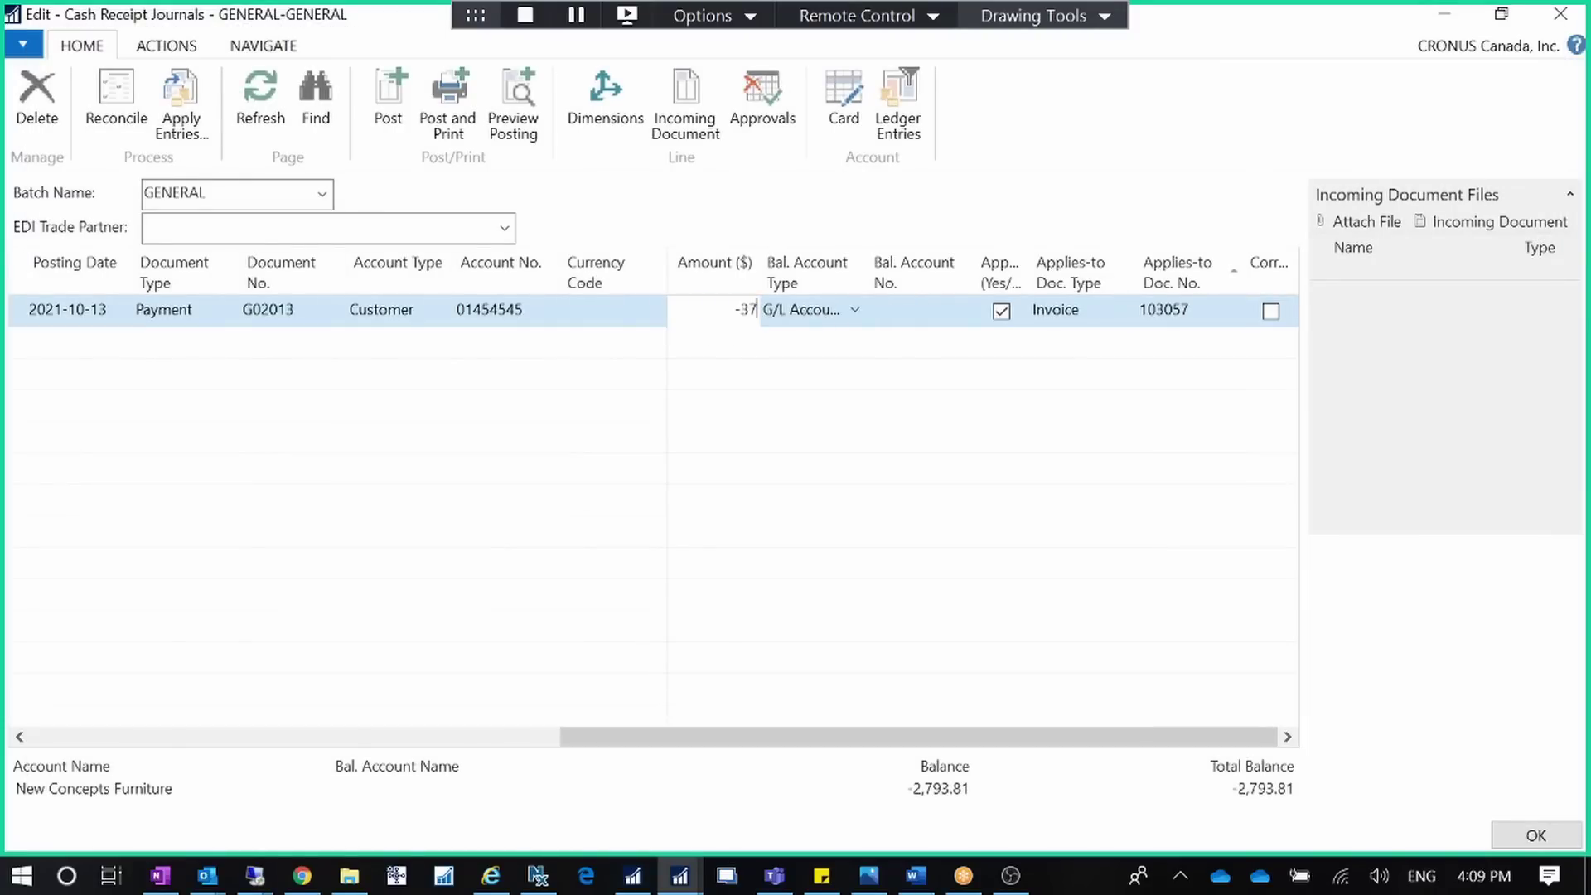
pyautogui.write('4,571')
pyautogui.press('Tab')
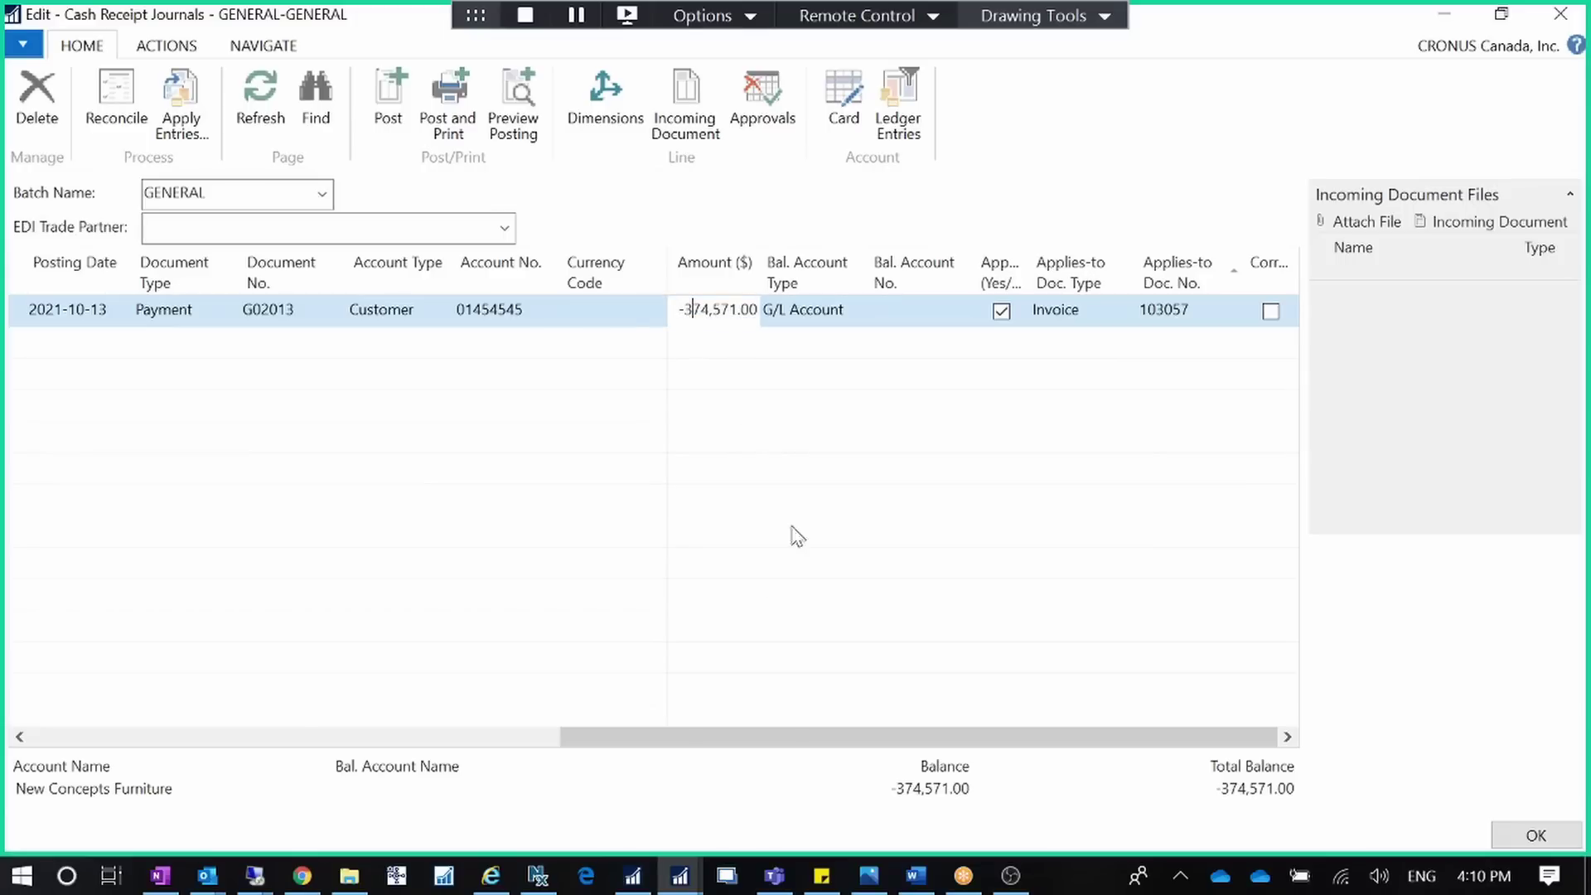
# Check the payment amount against the applied amount and balance in the Applies-to Doc. No. lookup, and recheck it after inspecting the Amount ($) value
pyautogui.moveTo(809, 736); pyautogui.dragTo(851, 706)
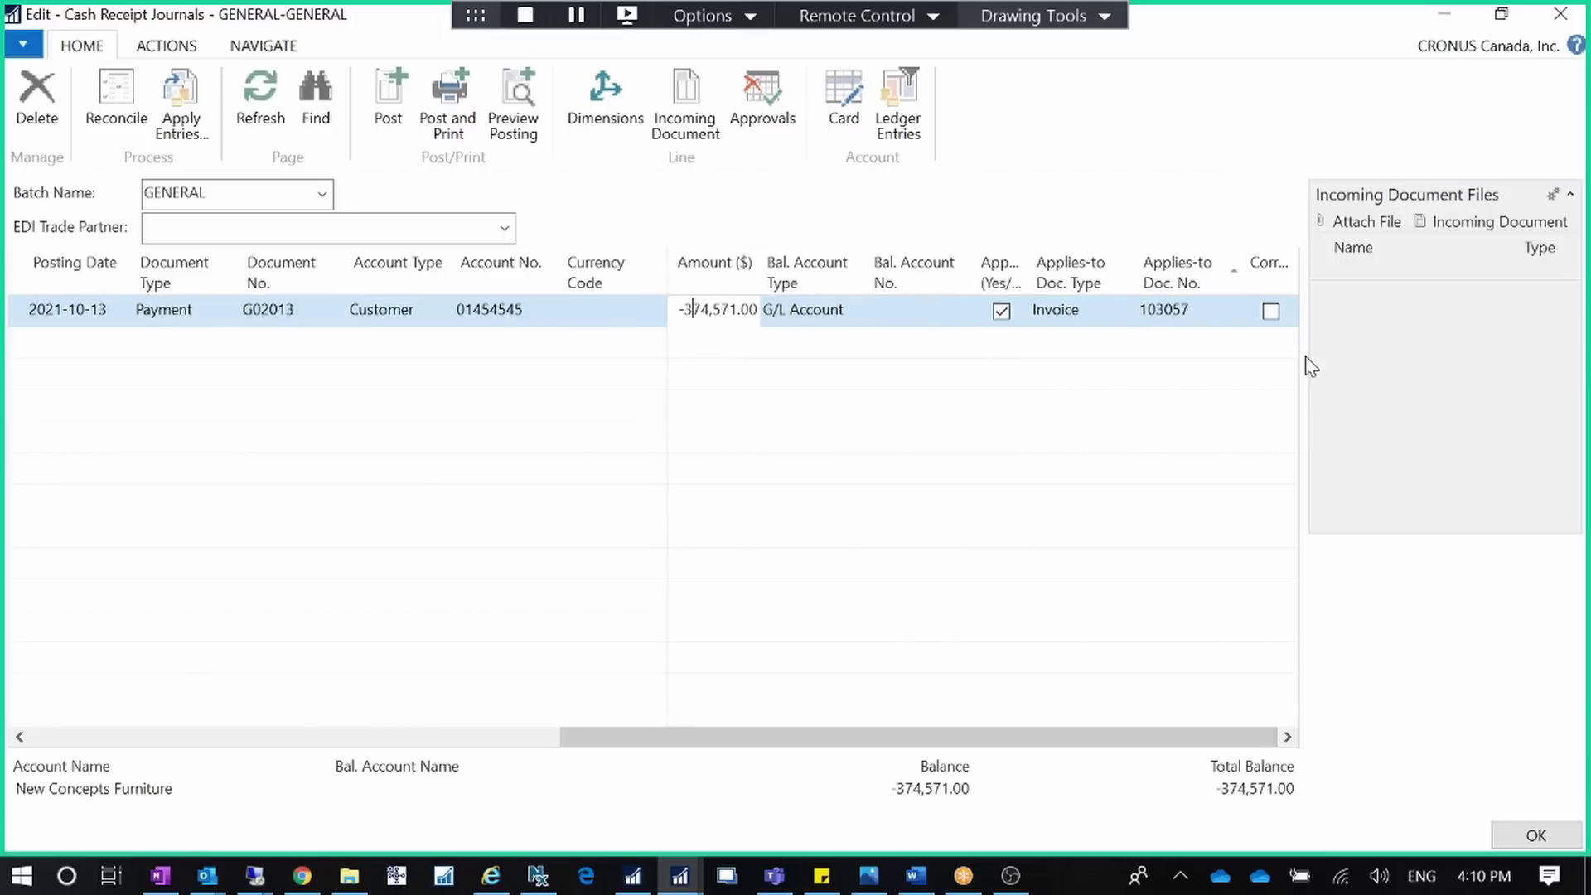
pyautogui.click(1210, 308)
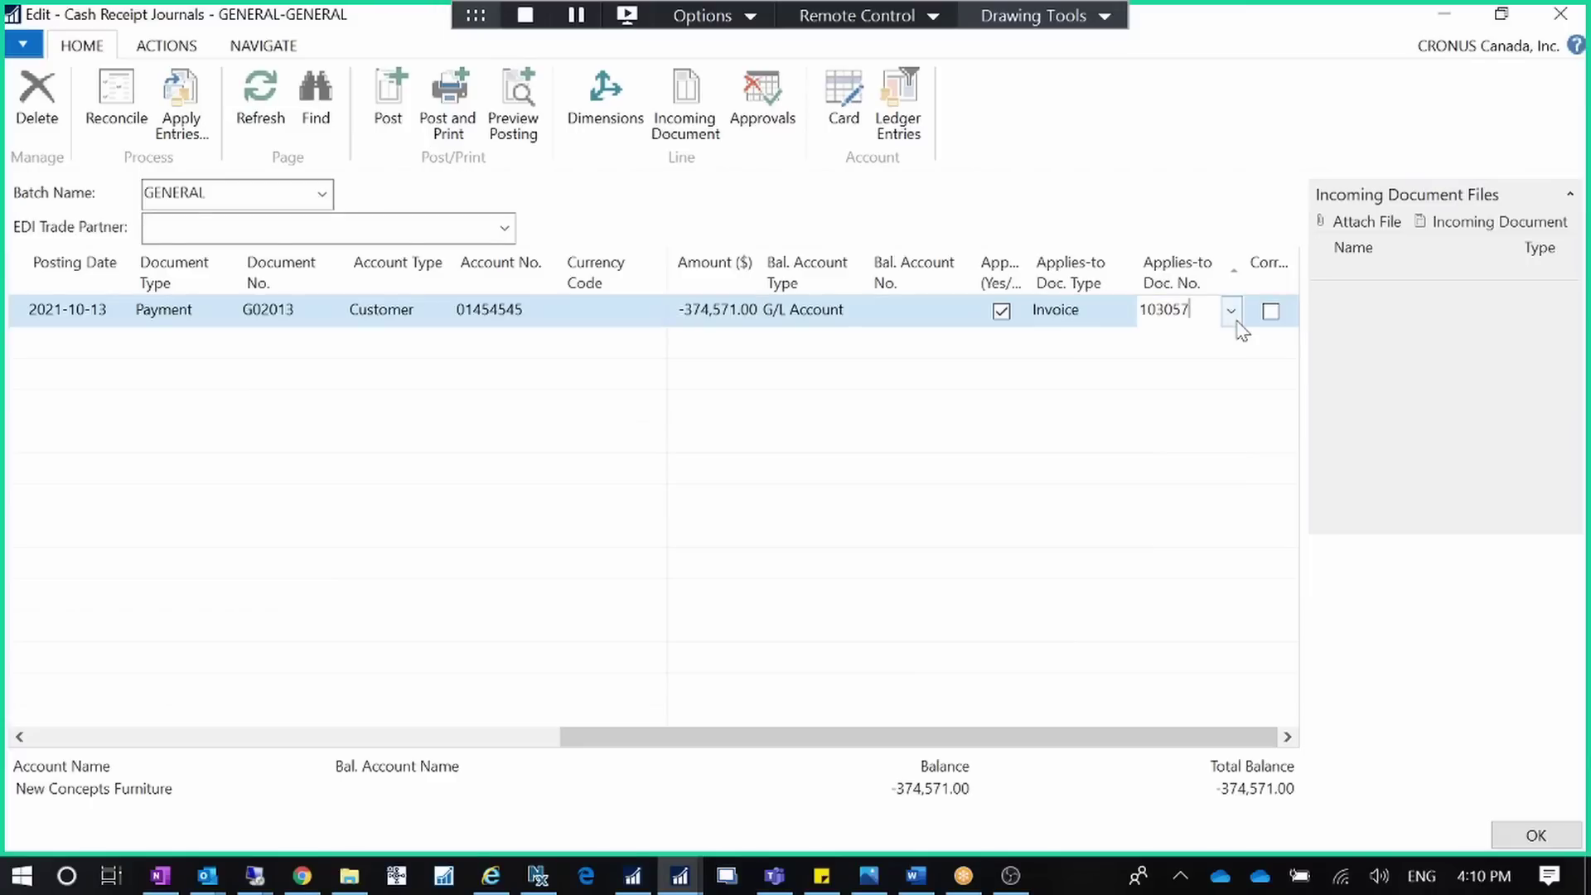
pyautogui.click(1232, 312)
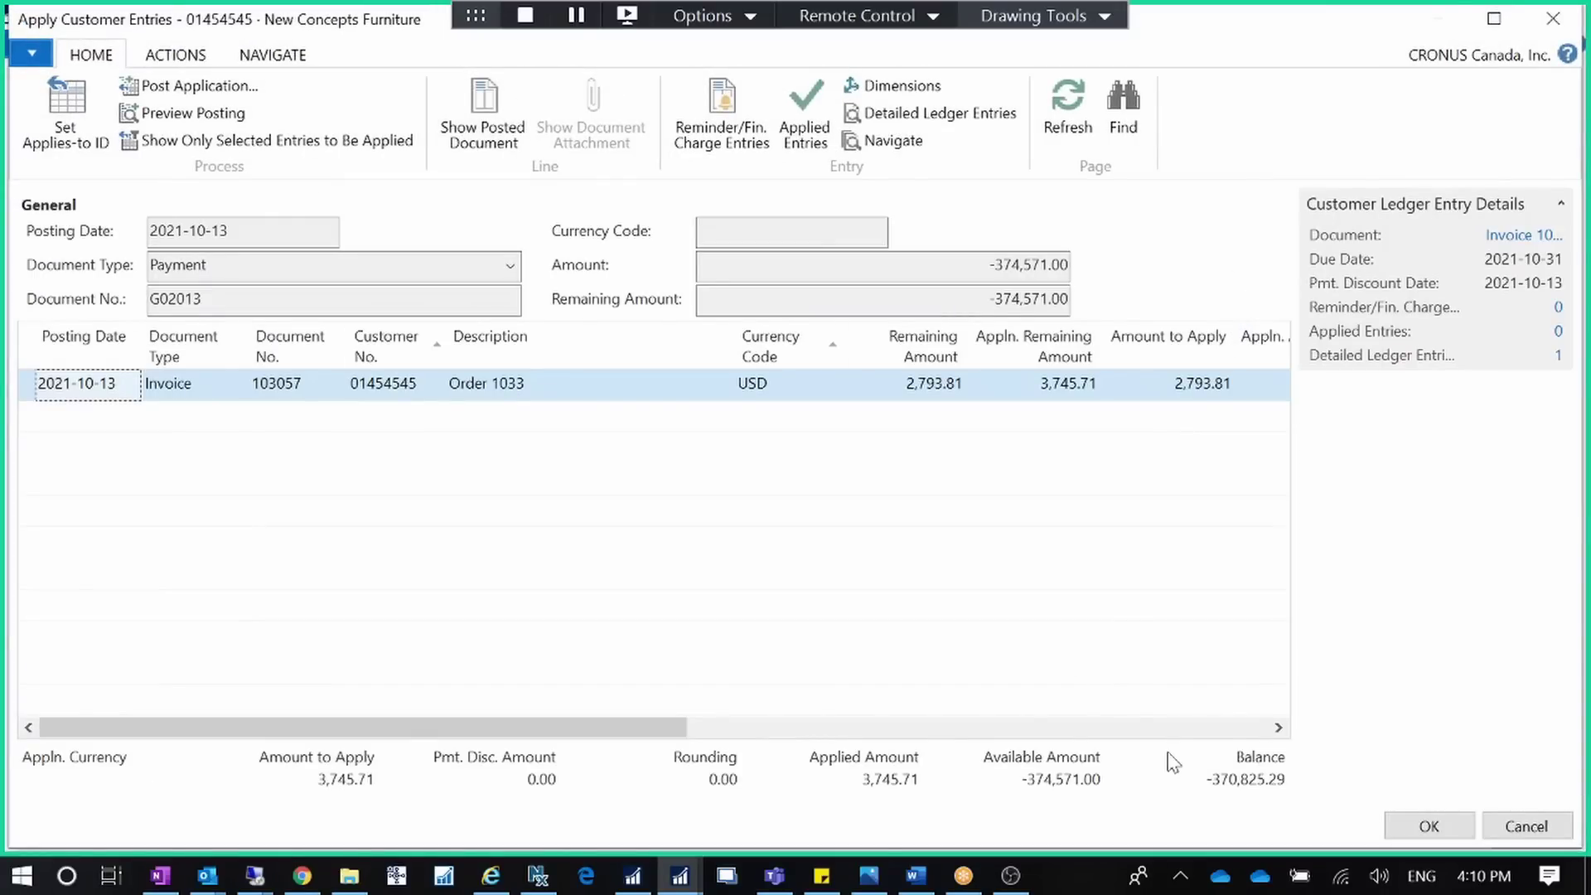
pyautogui.click(1423, 824)
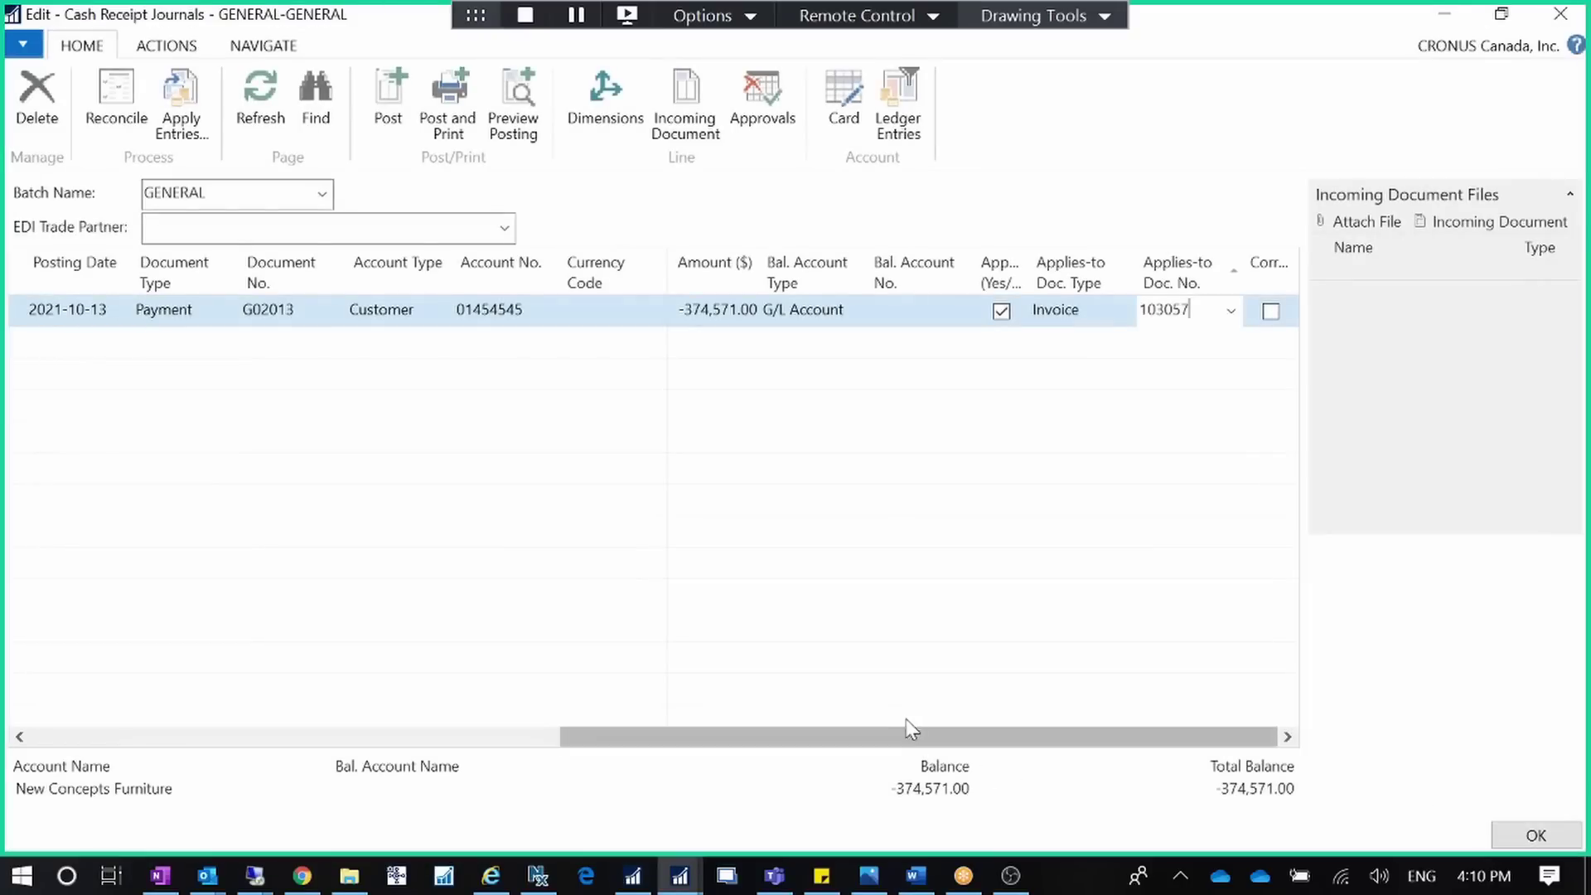
pyautogui.click(711, 310)
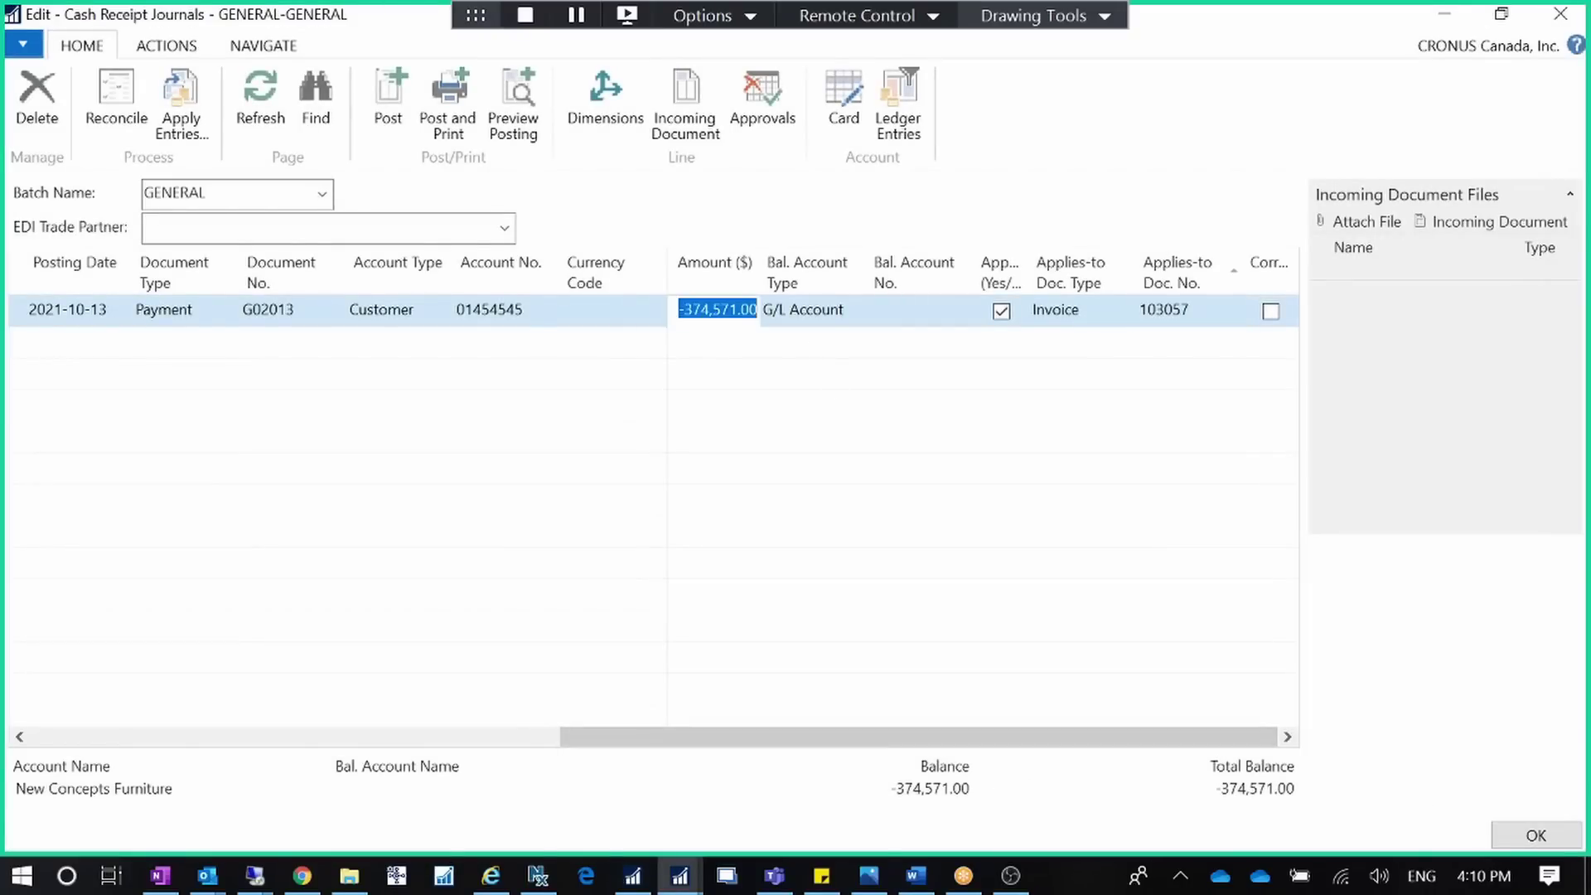
pyautogui.click(729, 309)
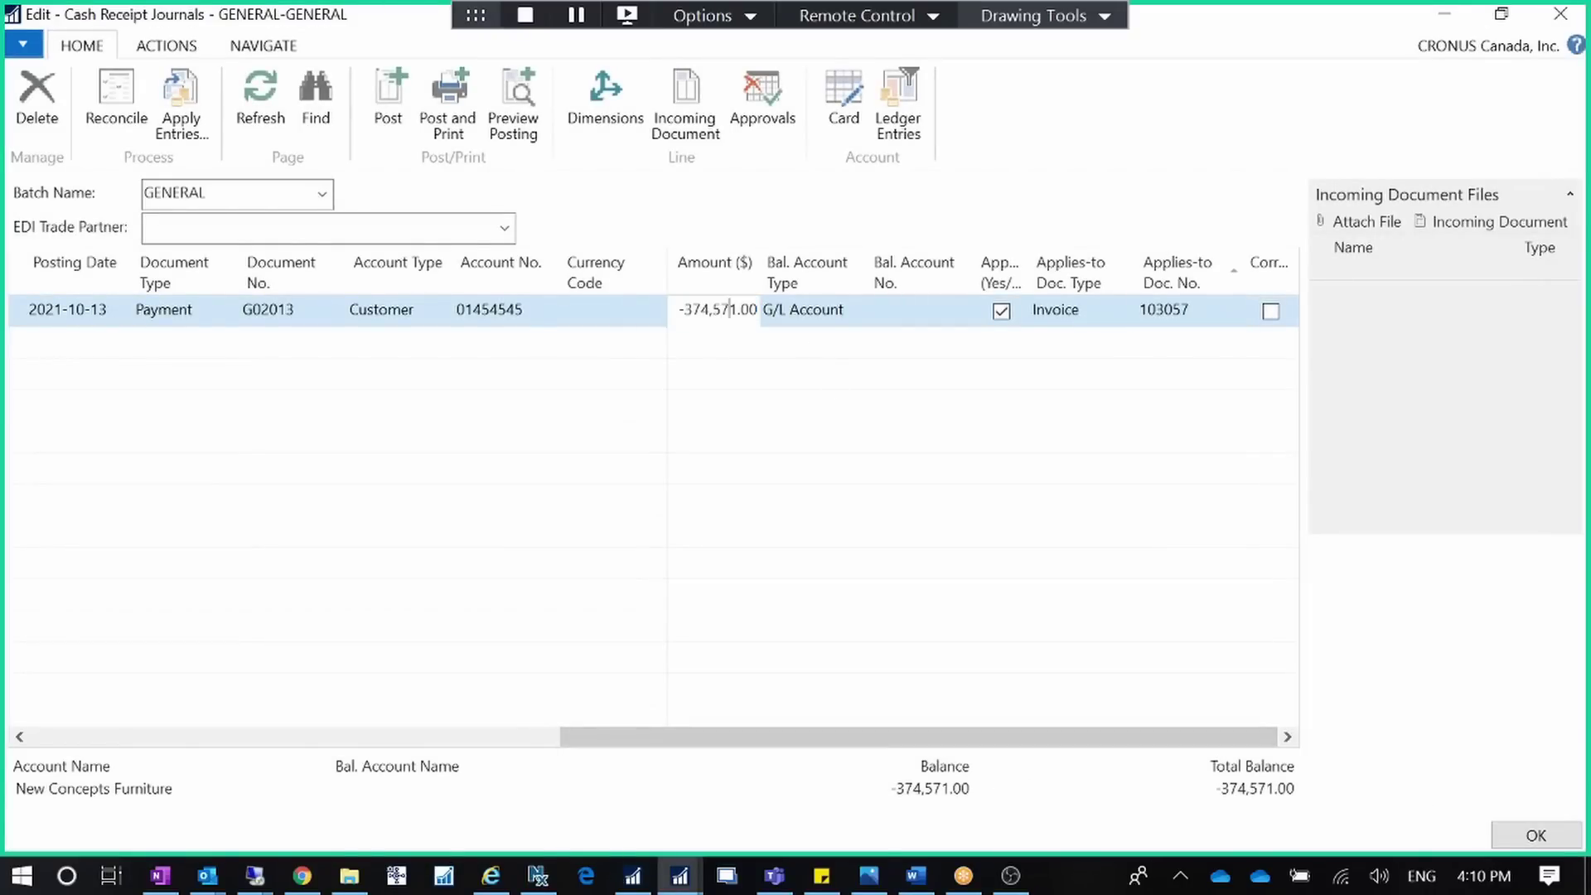
pyautogui.click(1163, 311)
pyautogui.click(1232, 313)
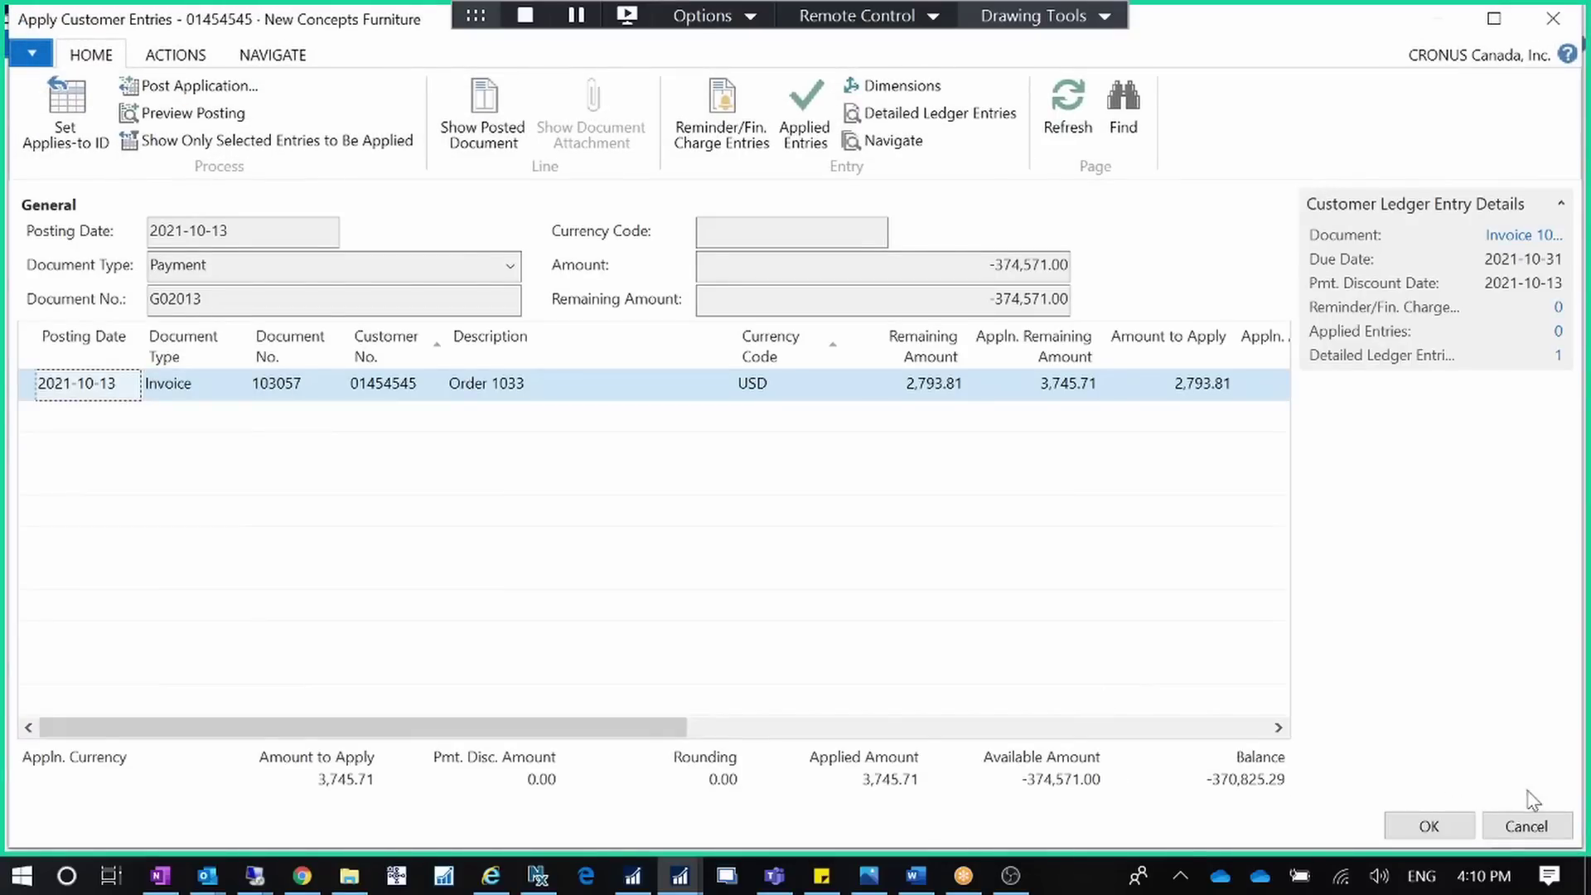
pyautogui.click(1523, 825)
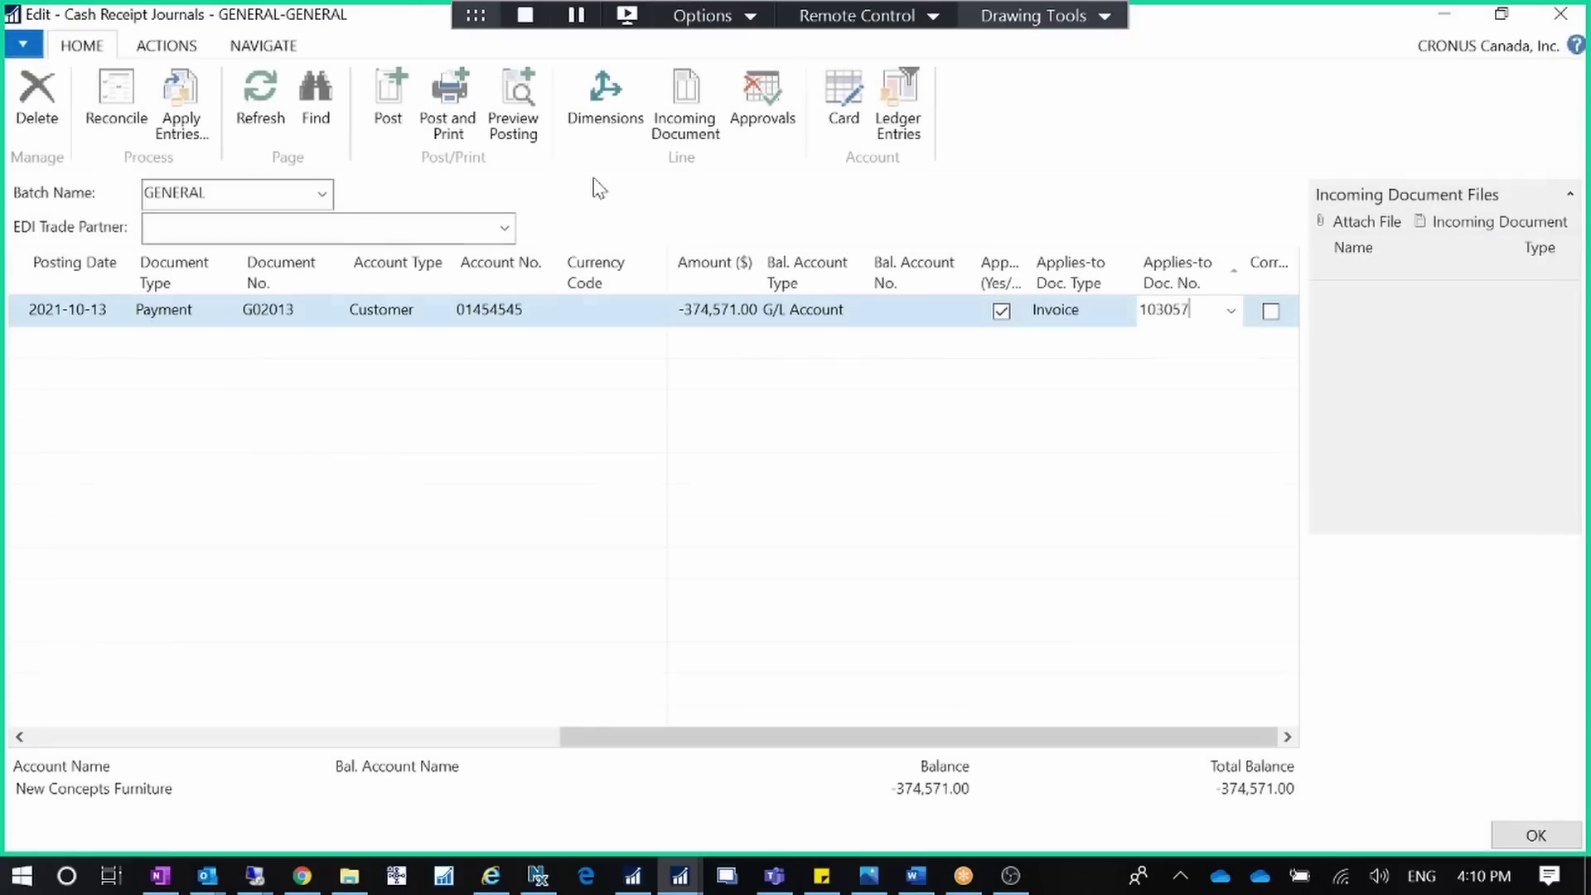
# Try to correct the payment line's Amount ($) by deleting digits, making it -37,400.00
pyautogui.click(722, 318)
pyautogui.click(741, 310)
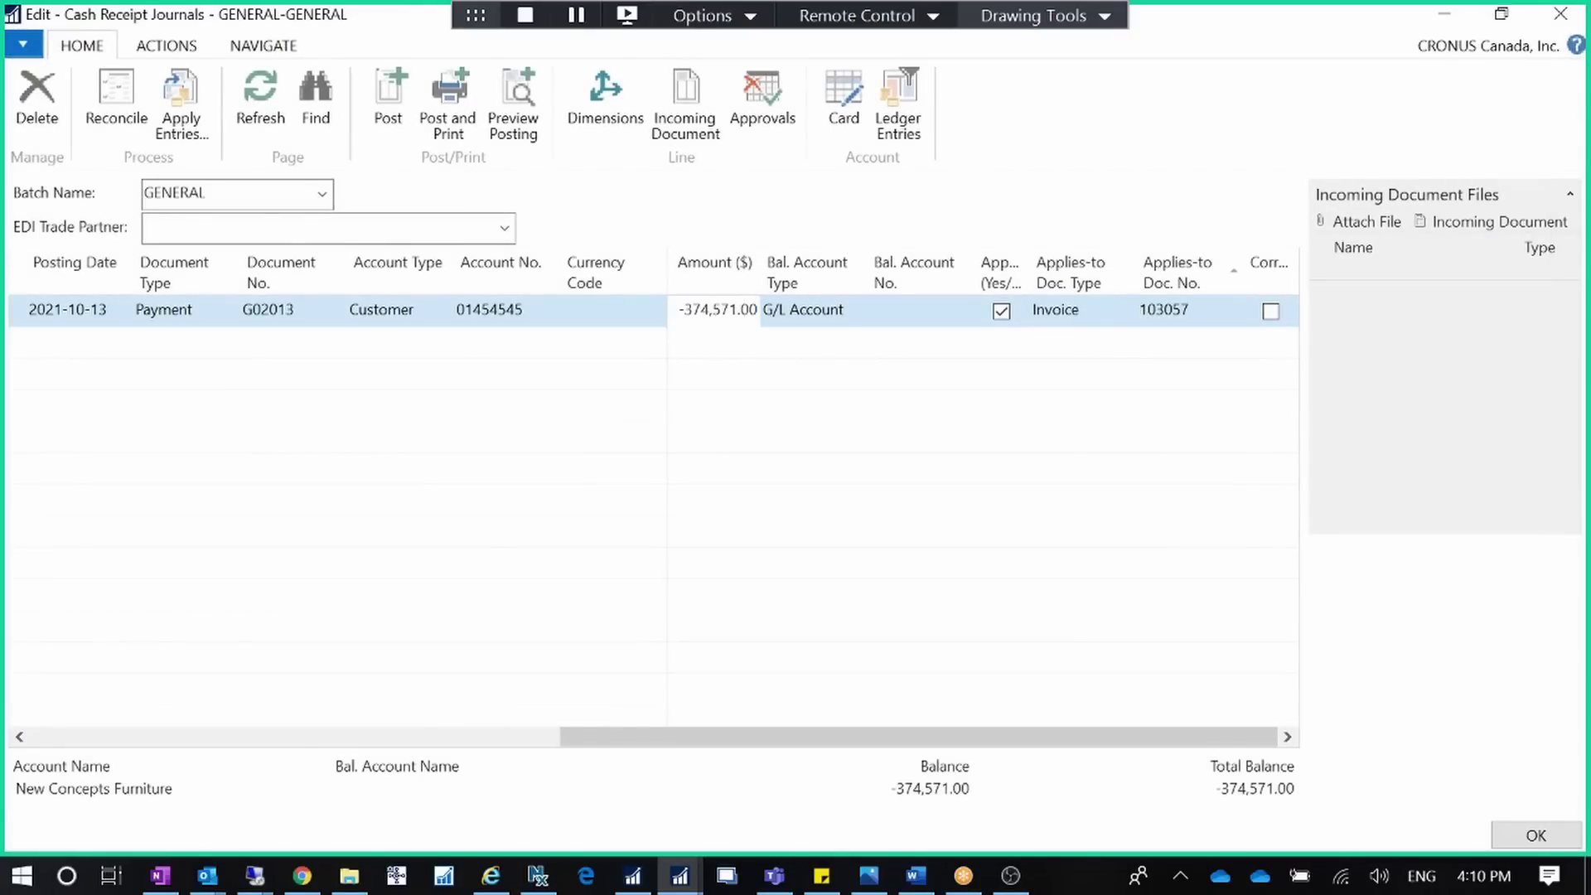
pyautogui.press('Tab')
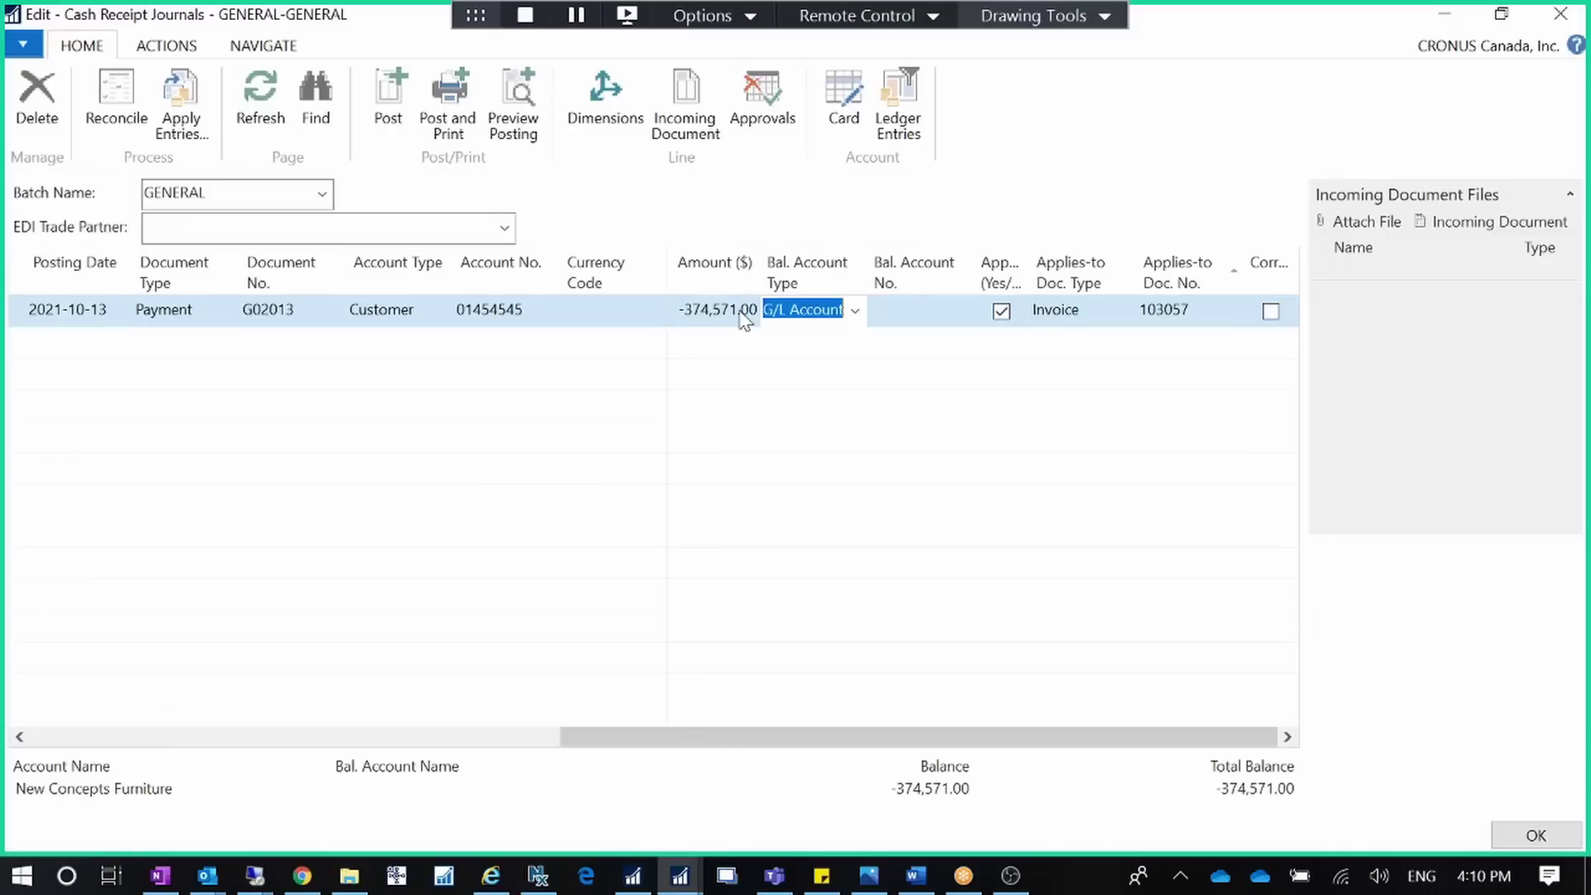
pyautogui.click(701, 310)
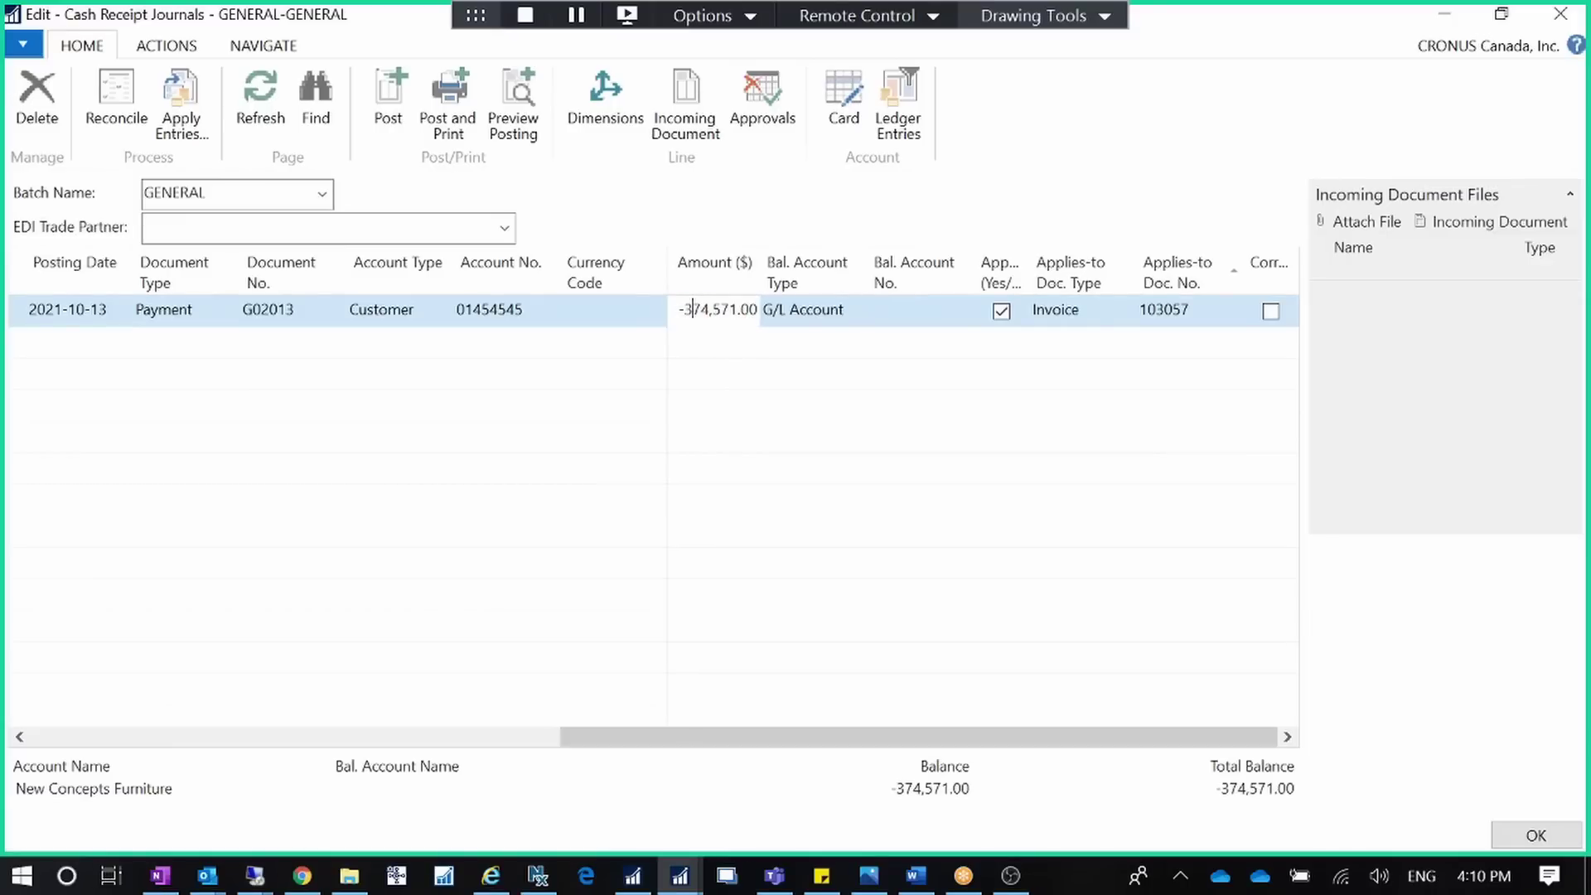
pyautogui.press('Delete')
pyautogui.press('Delete')
pyautogui.press('Delete')
pyautogui.press('Delete')
pyautogui.press('Delete')
pyautogui.click(716, 310)
pyautogui.hotkey('shift', 'Tab')
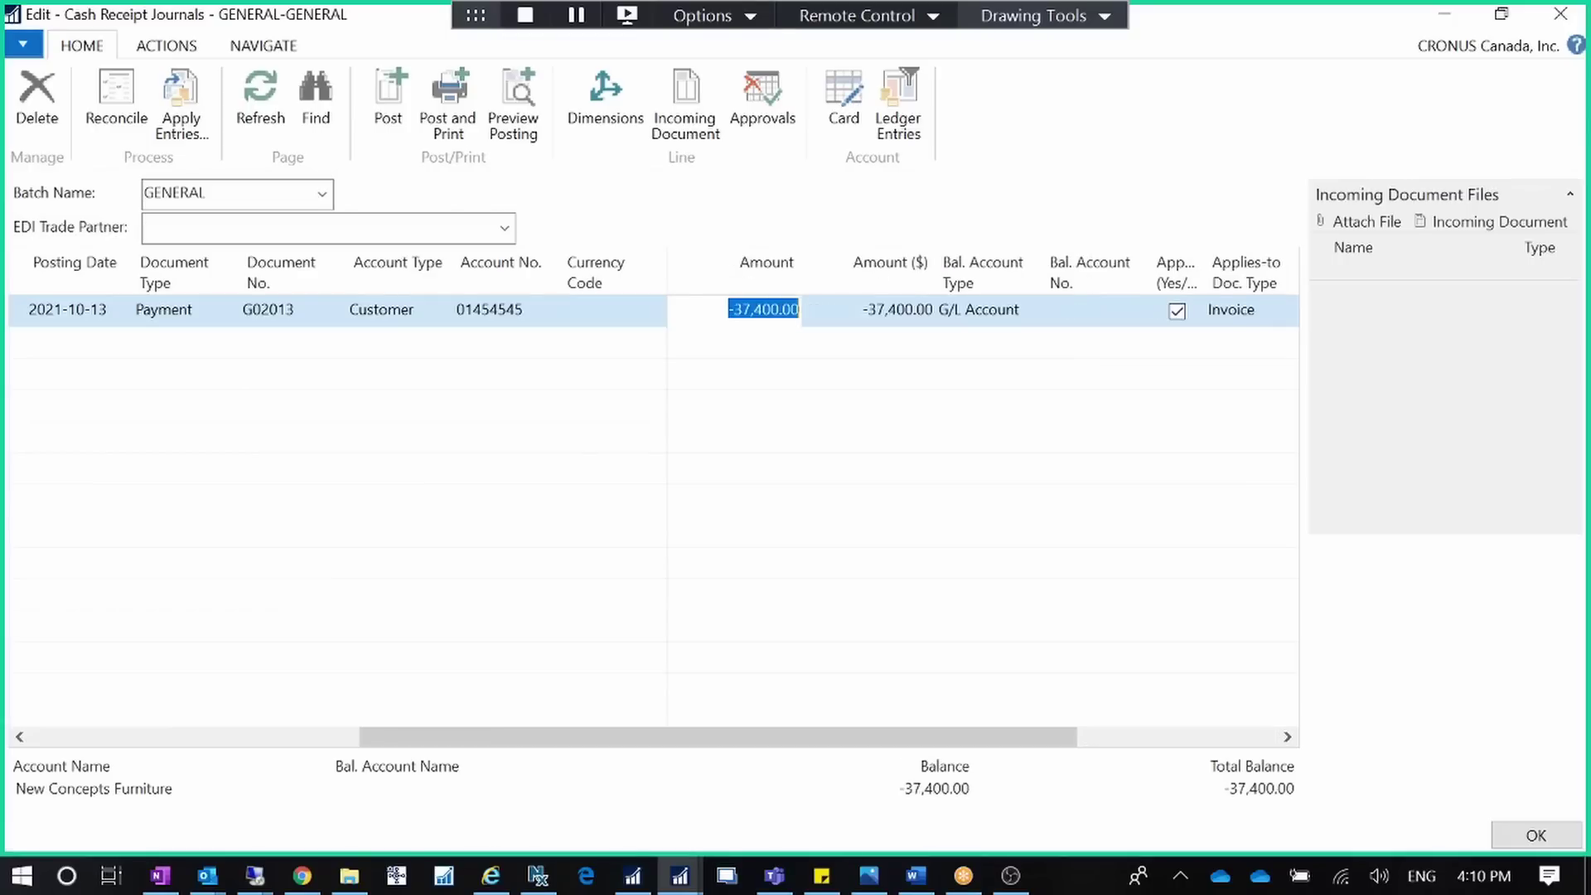
# Set the payment line's Amount to 3,745.71, correcting the misplaced decimal point
pyautogui.press('Delete')
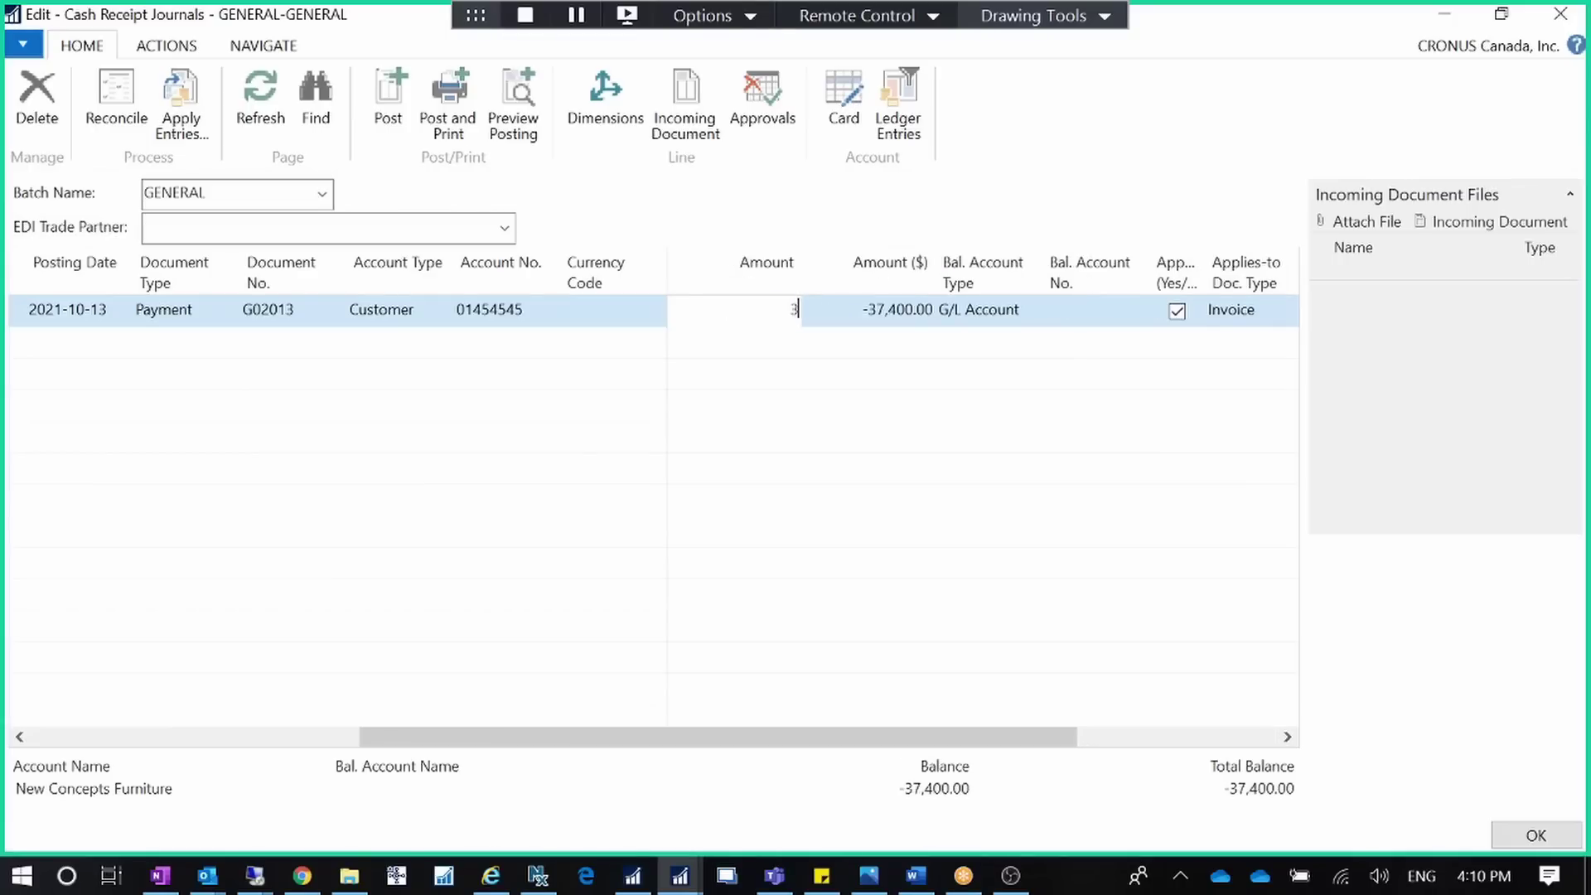
pyautogui.write('374571')
pyautogui.press('Tab')
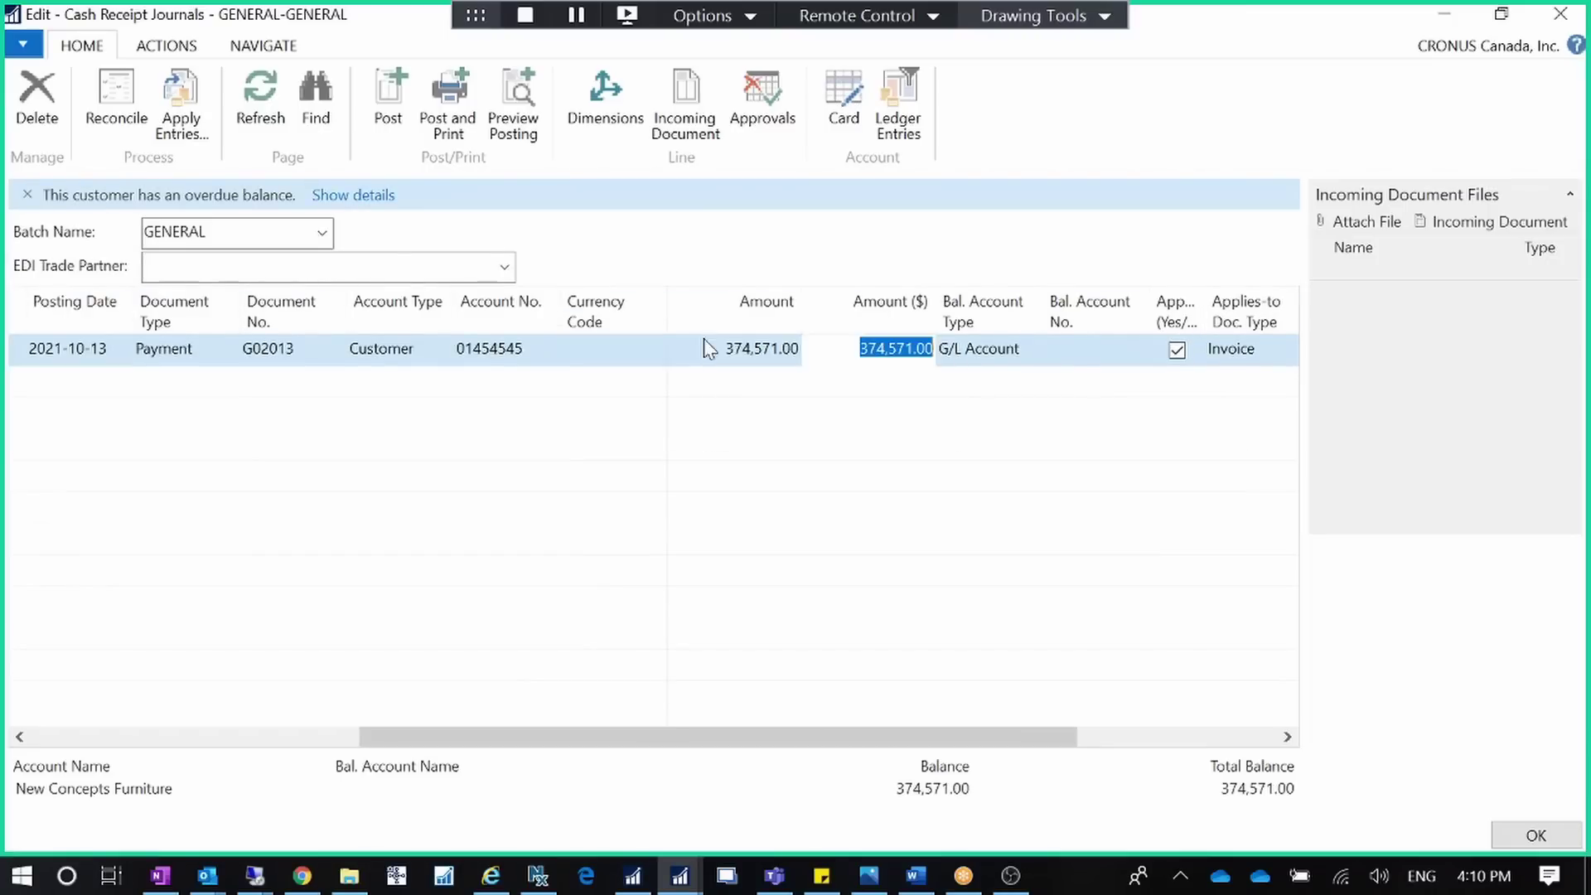
pyautogui.hotkey('shift', 'Tab')
pyautogui.click(762, 347)
pyautogui.write('.')
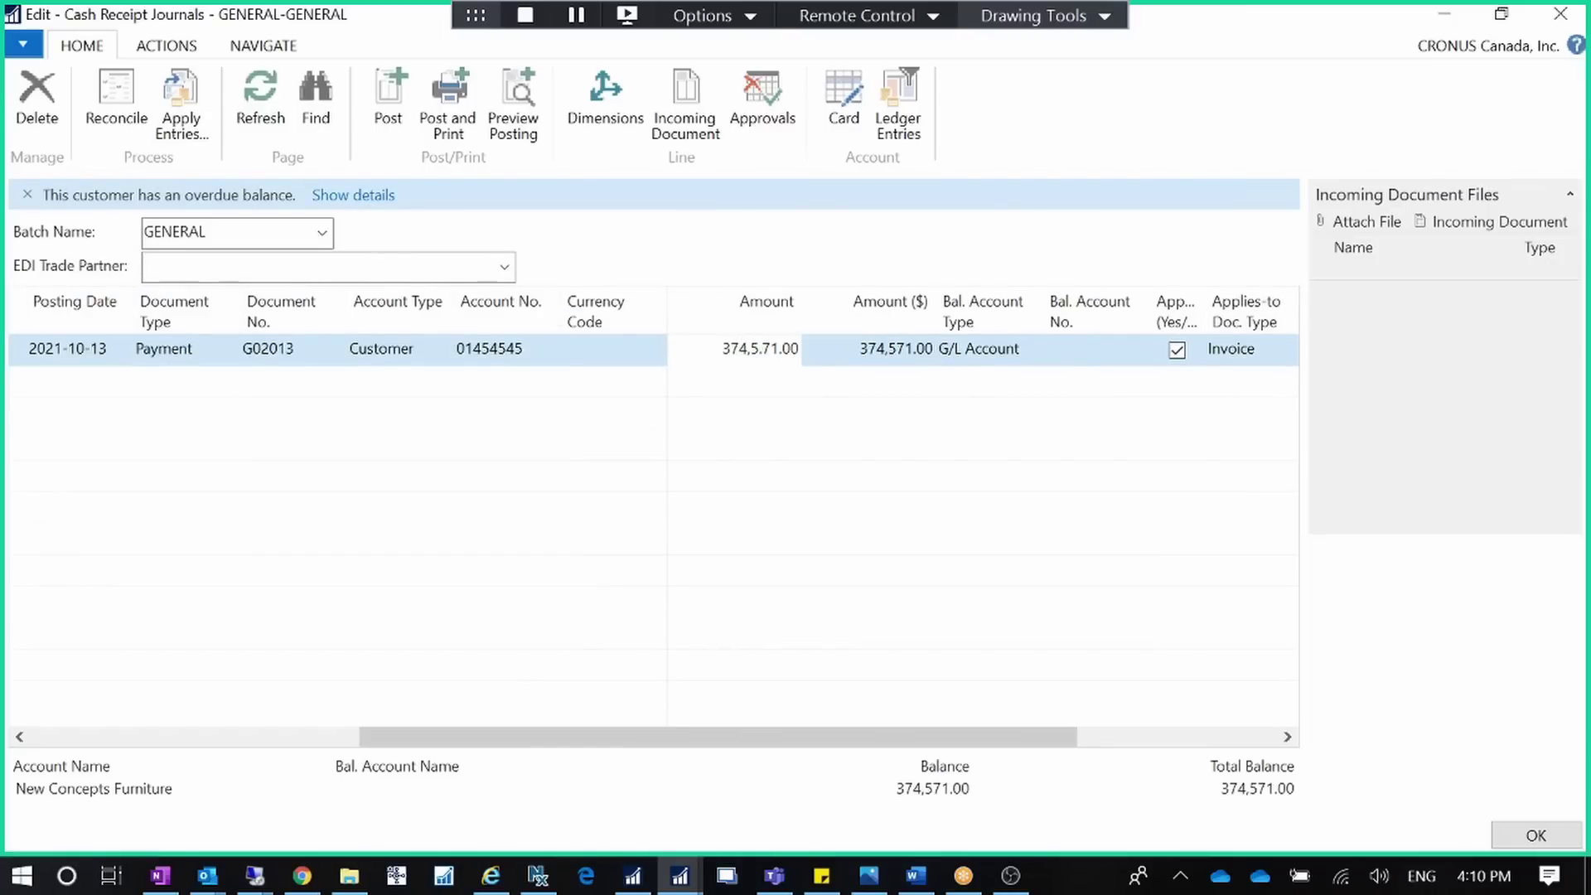
pyautogui.press('Tab')
pyautogui.click(764, 349)
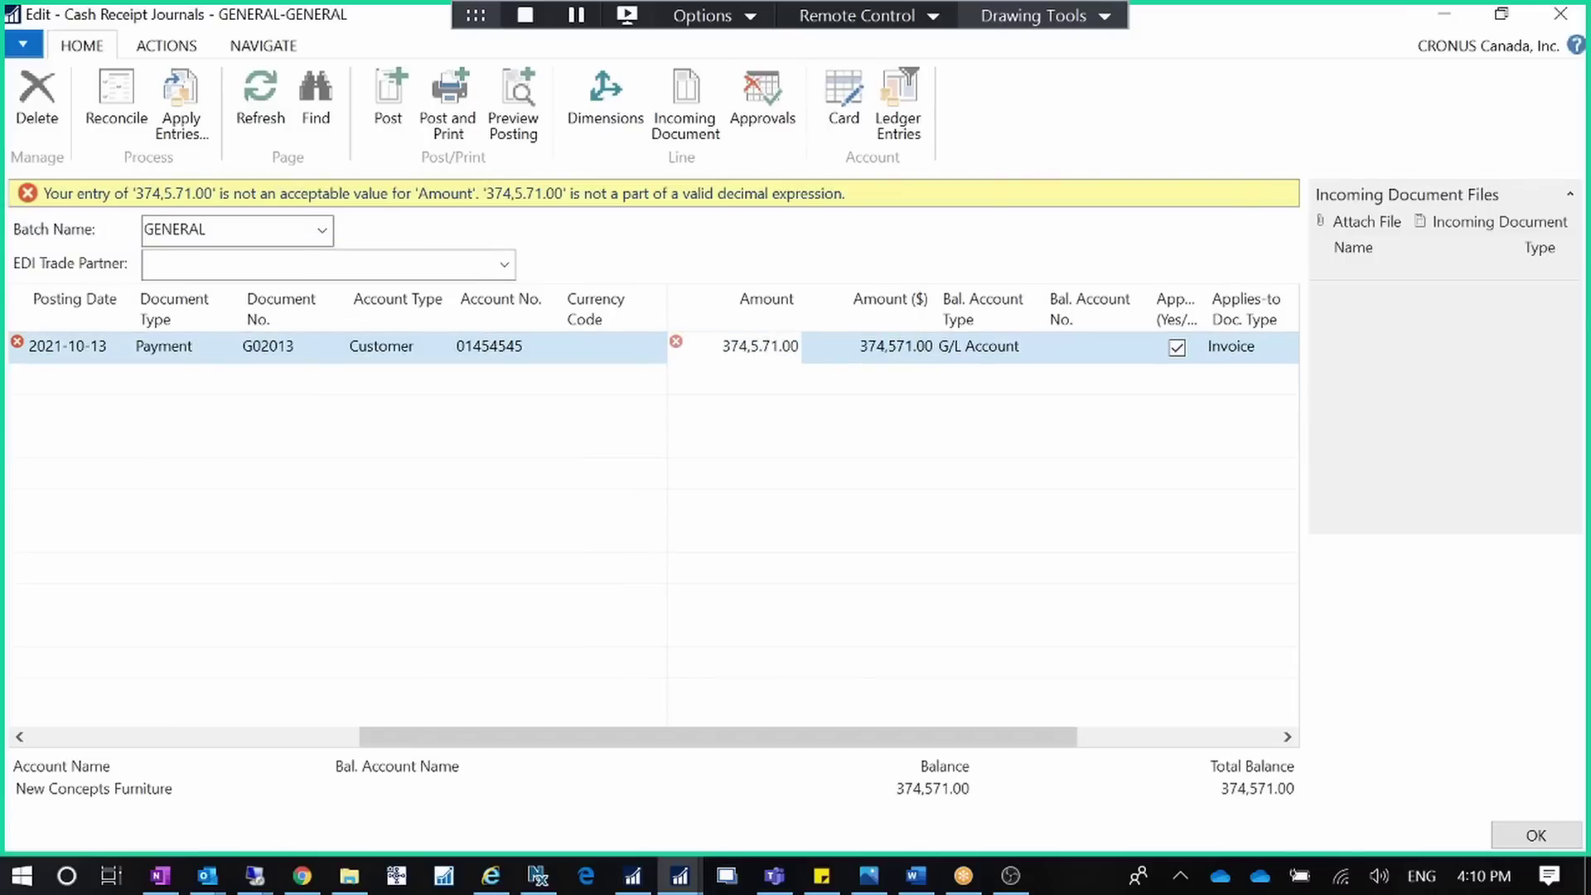
pyautogui.moveTo(777, 348); pyautogui.dragTo(802, 348)
pyautogui.press('BackSpace')
pyautogui.press('Tab')
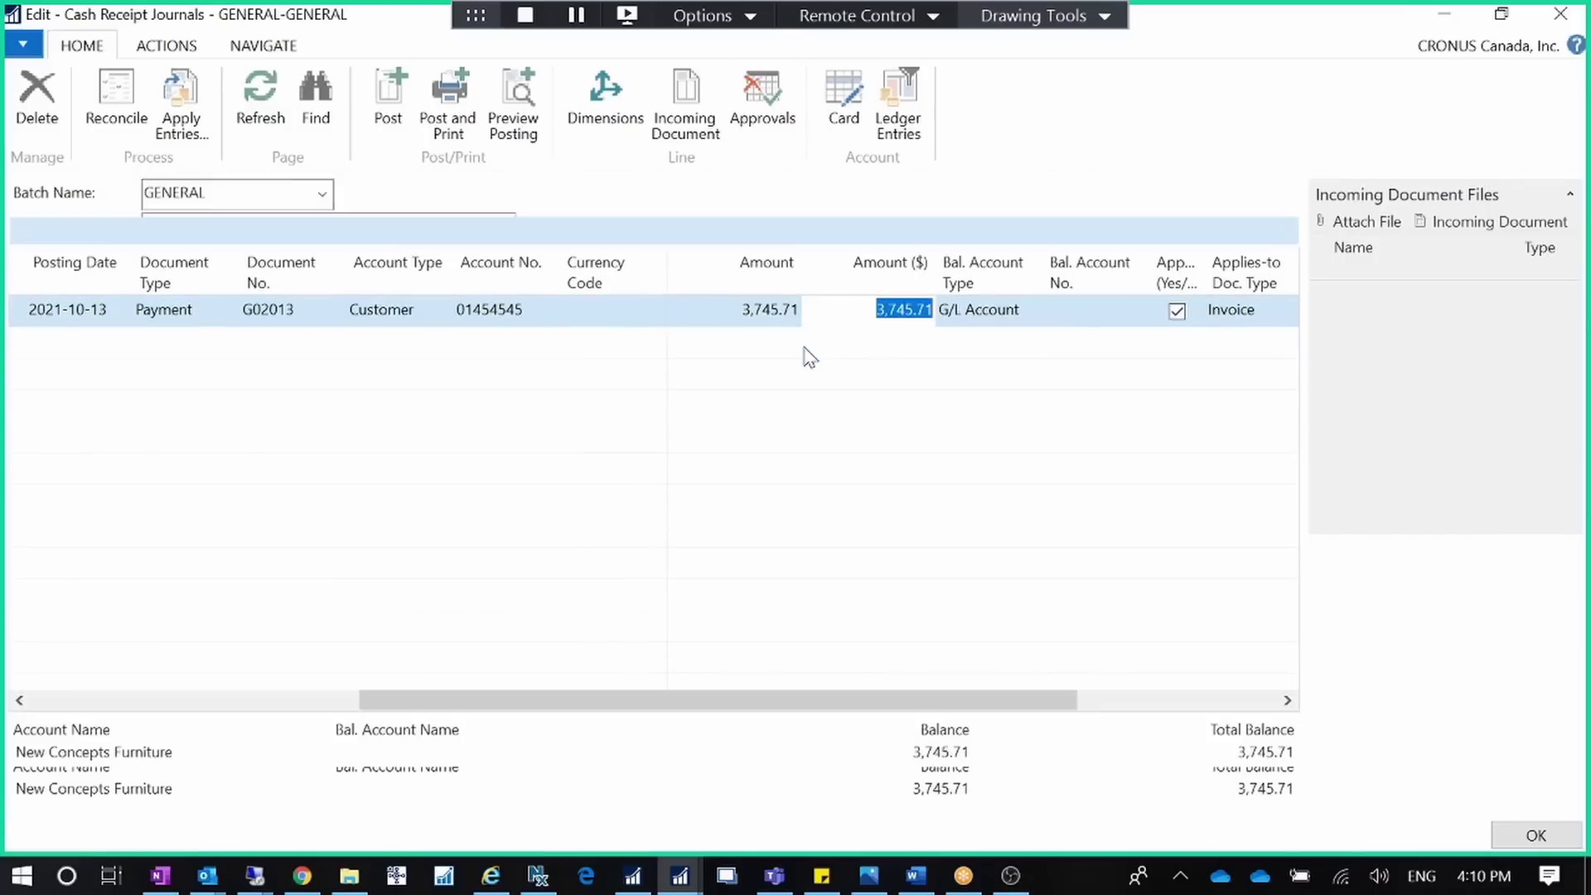
# Check the balance between the positive payment amount and the invoice in the Applies-to Doc. No. lookup
pyautogui.moveTo(1002, 740); pyautogui.dragTo(1244, 718)
pyautogui.click(1209, 354)
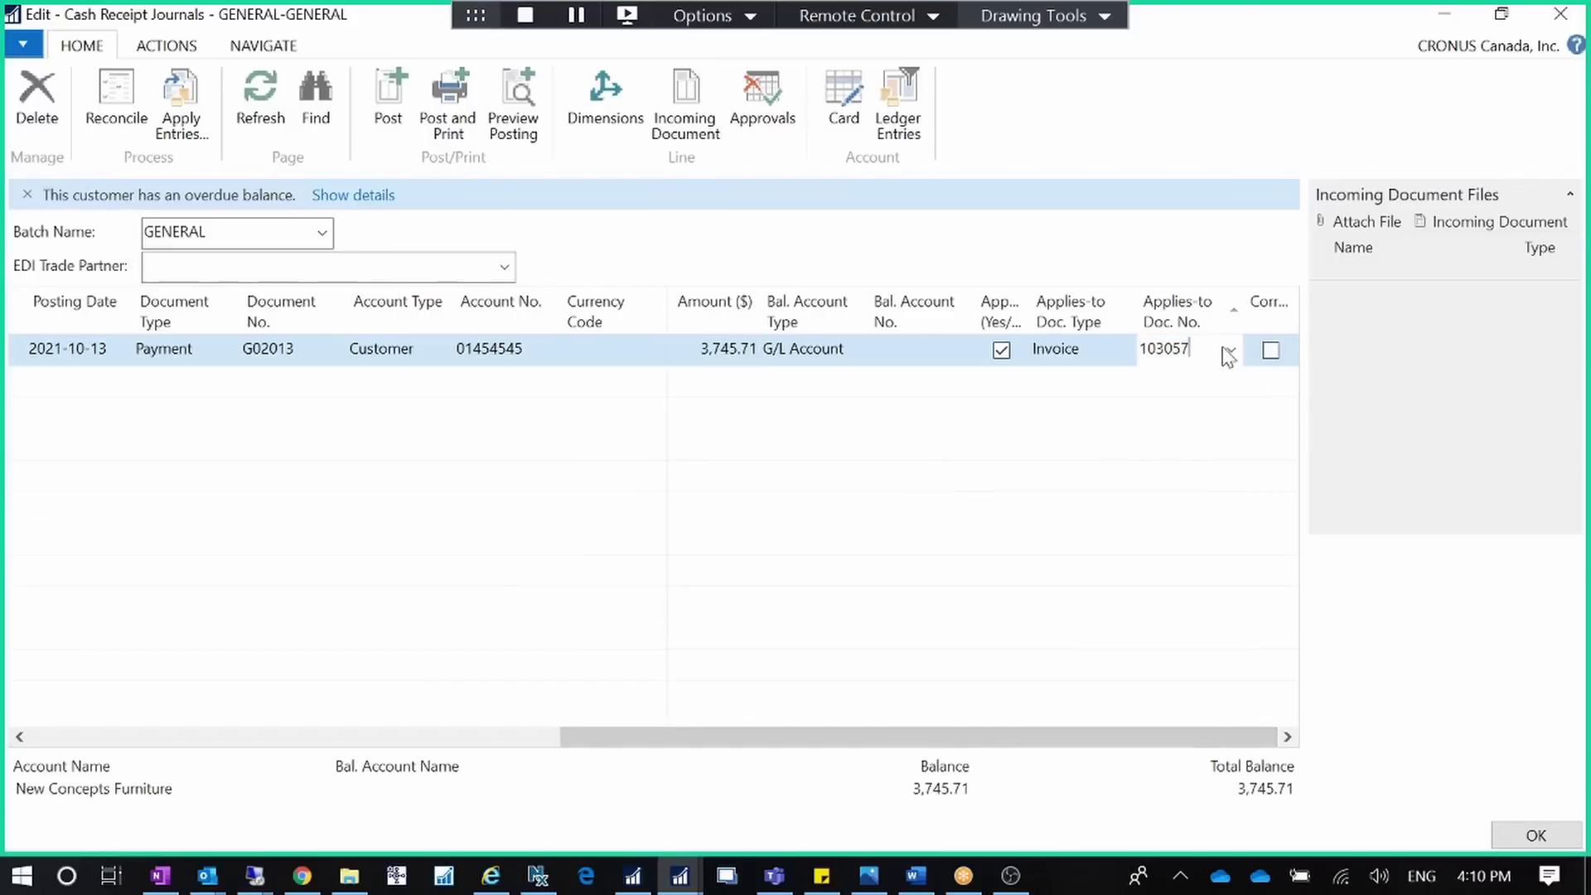
pyautogui.click(1233, 353)
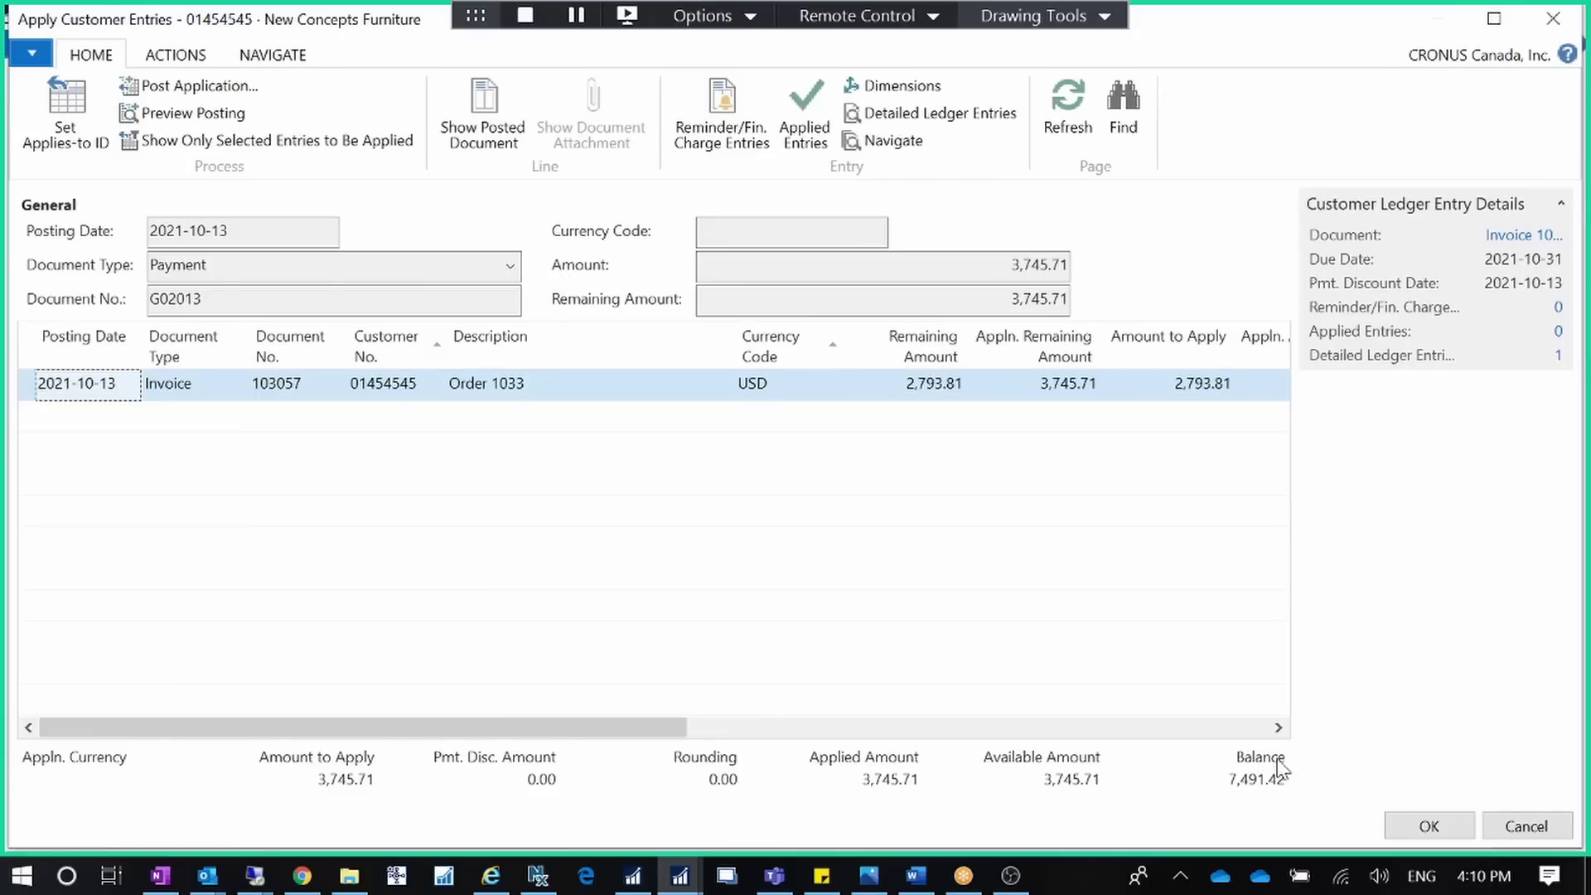
pyautogui.click(1432, 823)
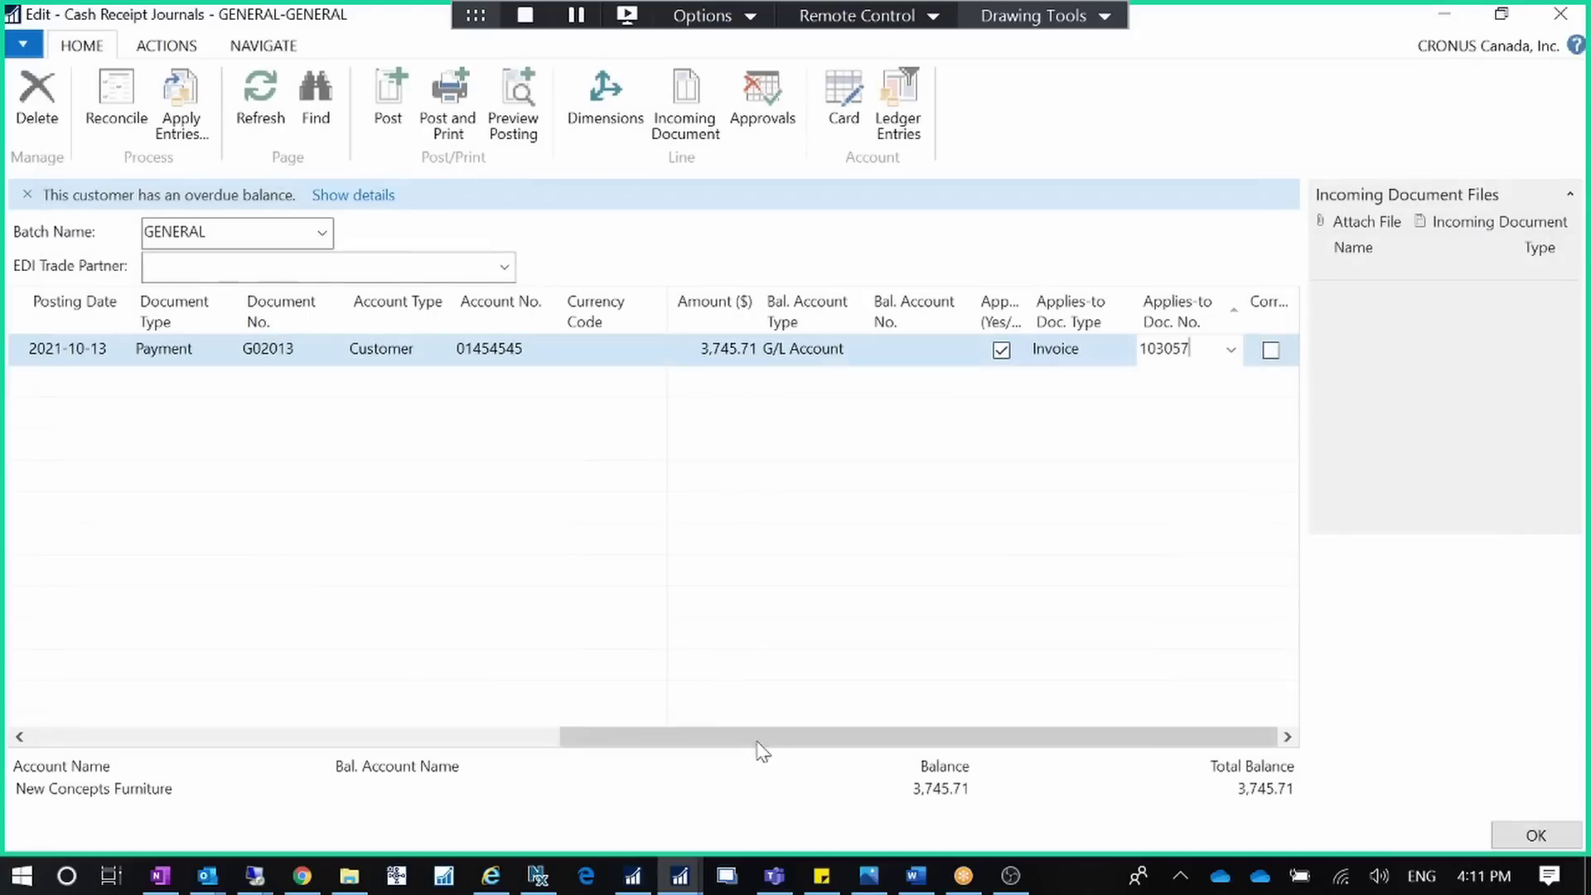
# Make the payment line's Amount negative, -3,745.71
pyautogui.moveTo(781, 742); pyautogui.dragTo(407, 717)
pyautogui.click(912, 361)
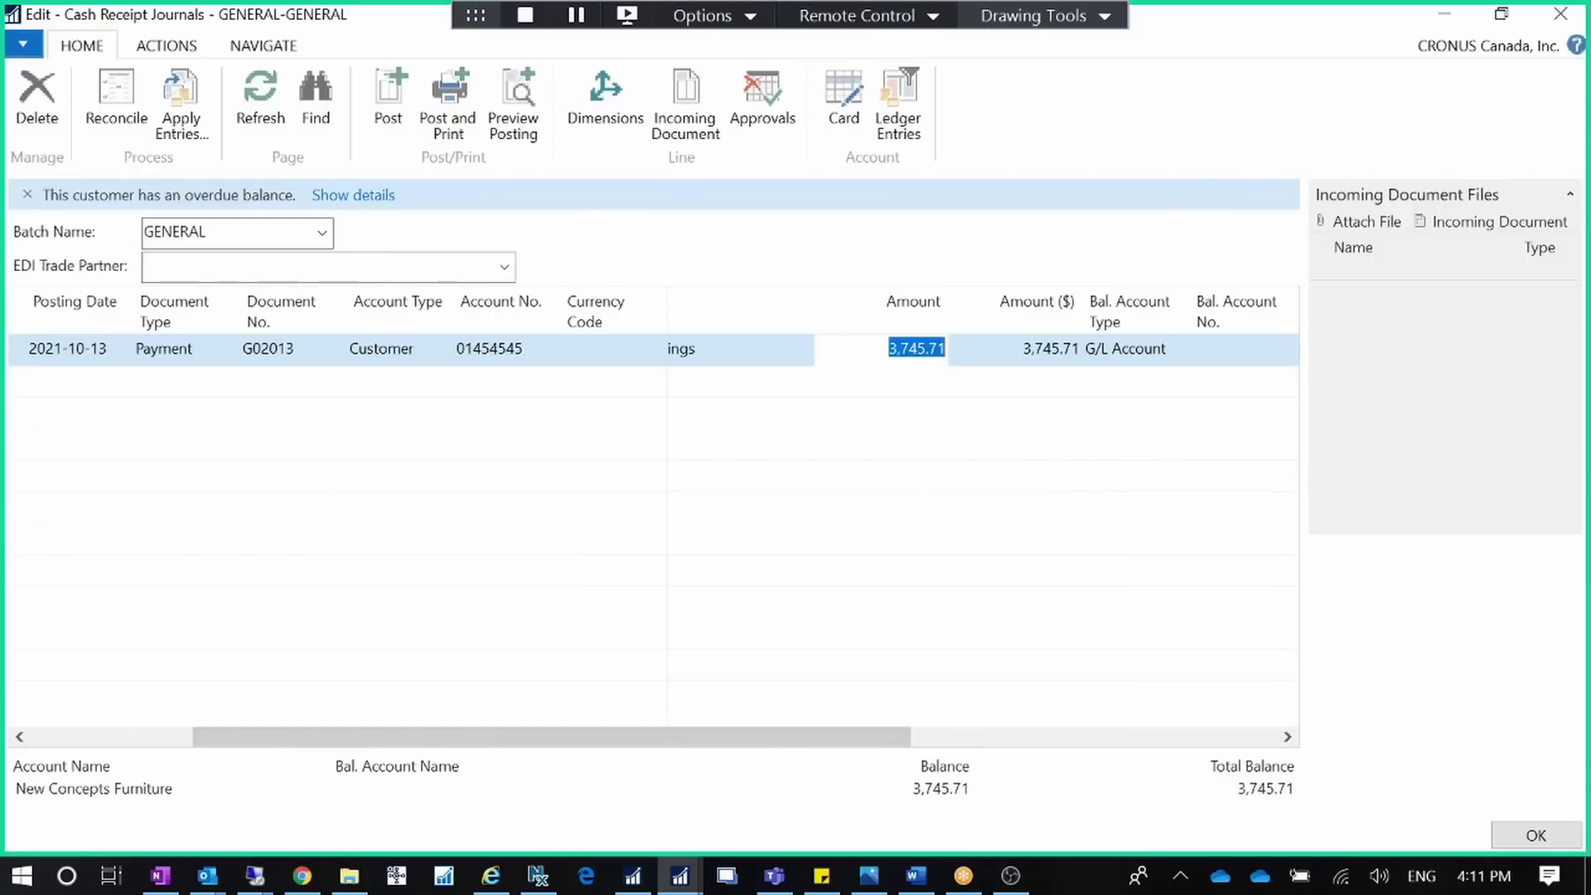
pyautogui.click(889, 348)
pyautogui.write('-')
pyautogui.press('Tab')
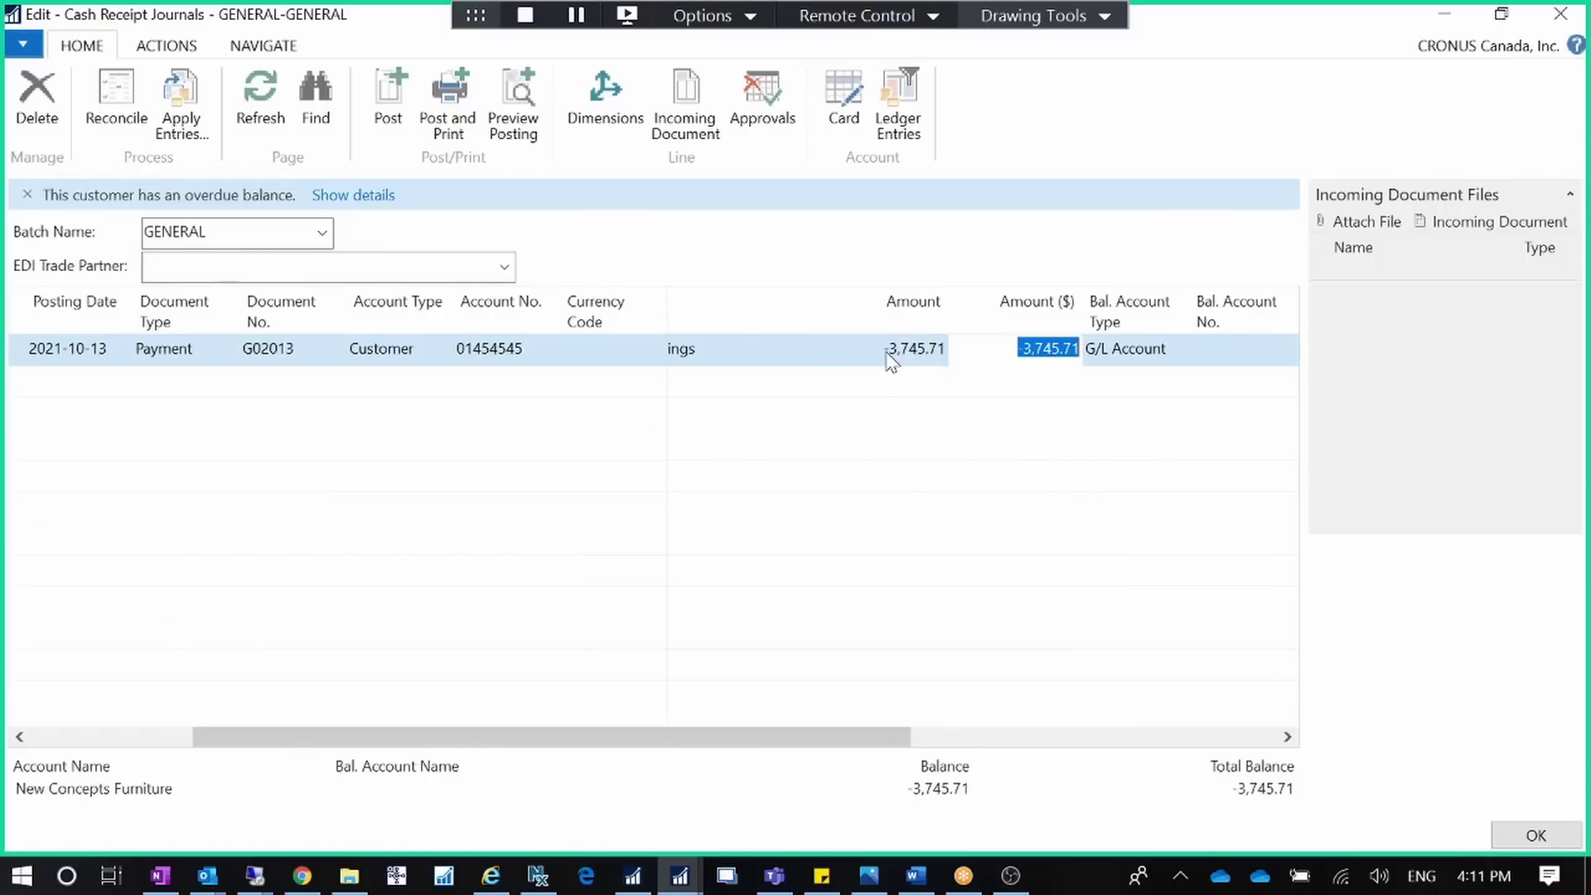
# Check the balance for the negative payment amount in the Applies-to Doc. No. lookup, closing it without changes
pyautogui.moveTo(859, 736); pyautogui.dragTo(1264, 693)
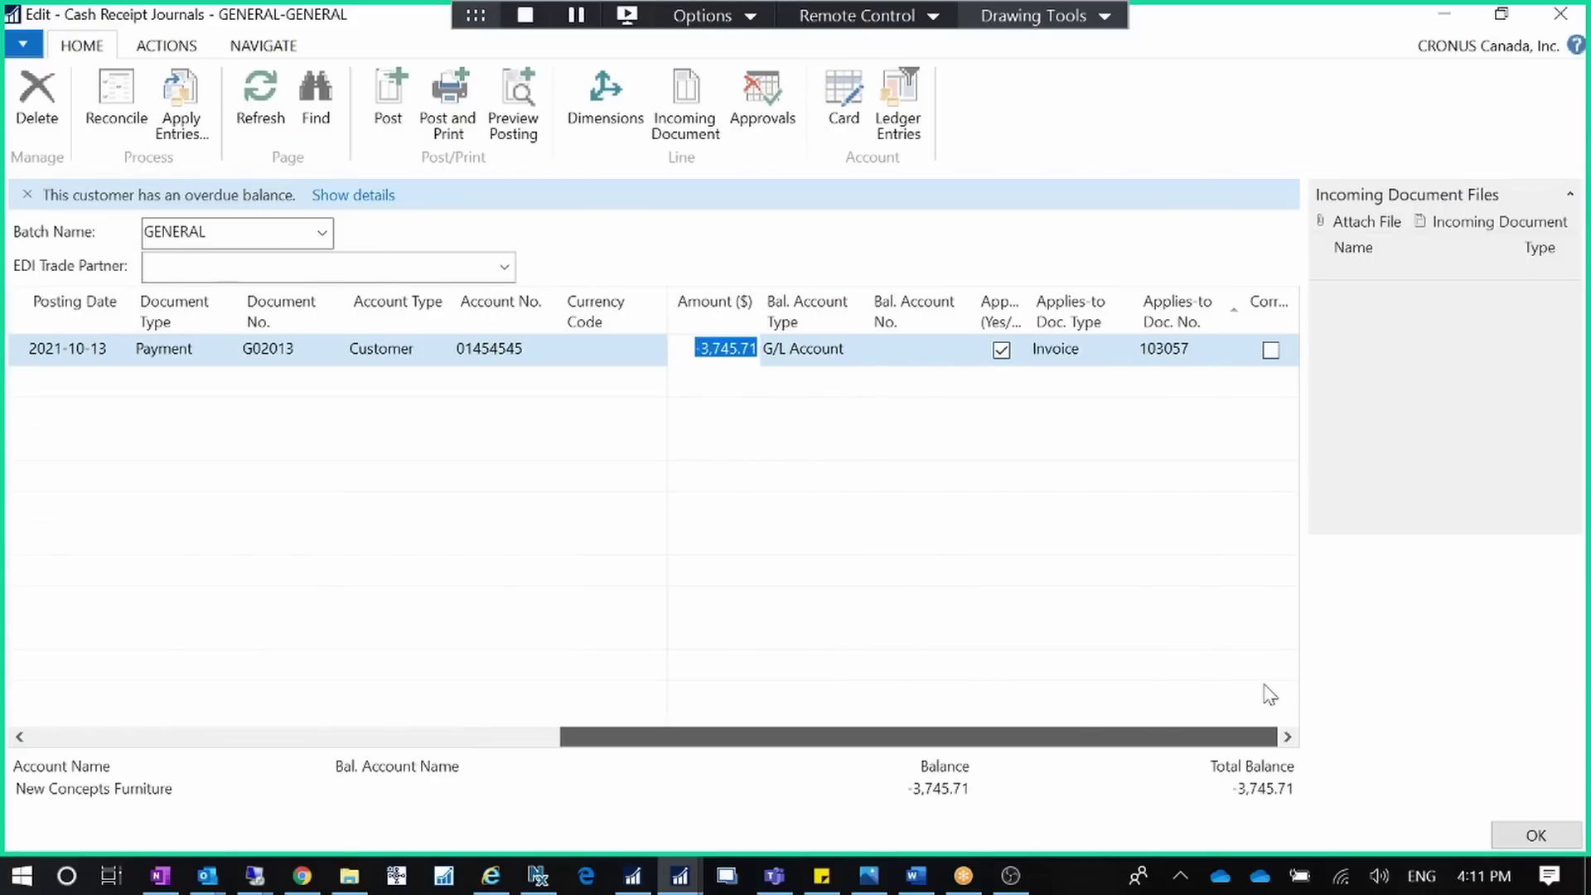
pyautogui.click(1123, 355)
pyautogui.click(1124, 358)
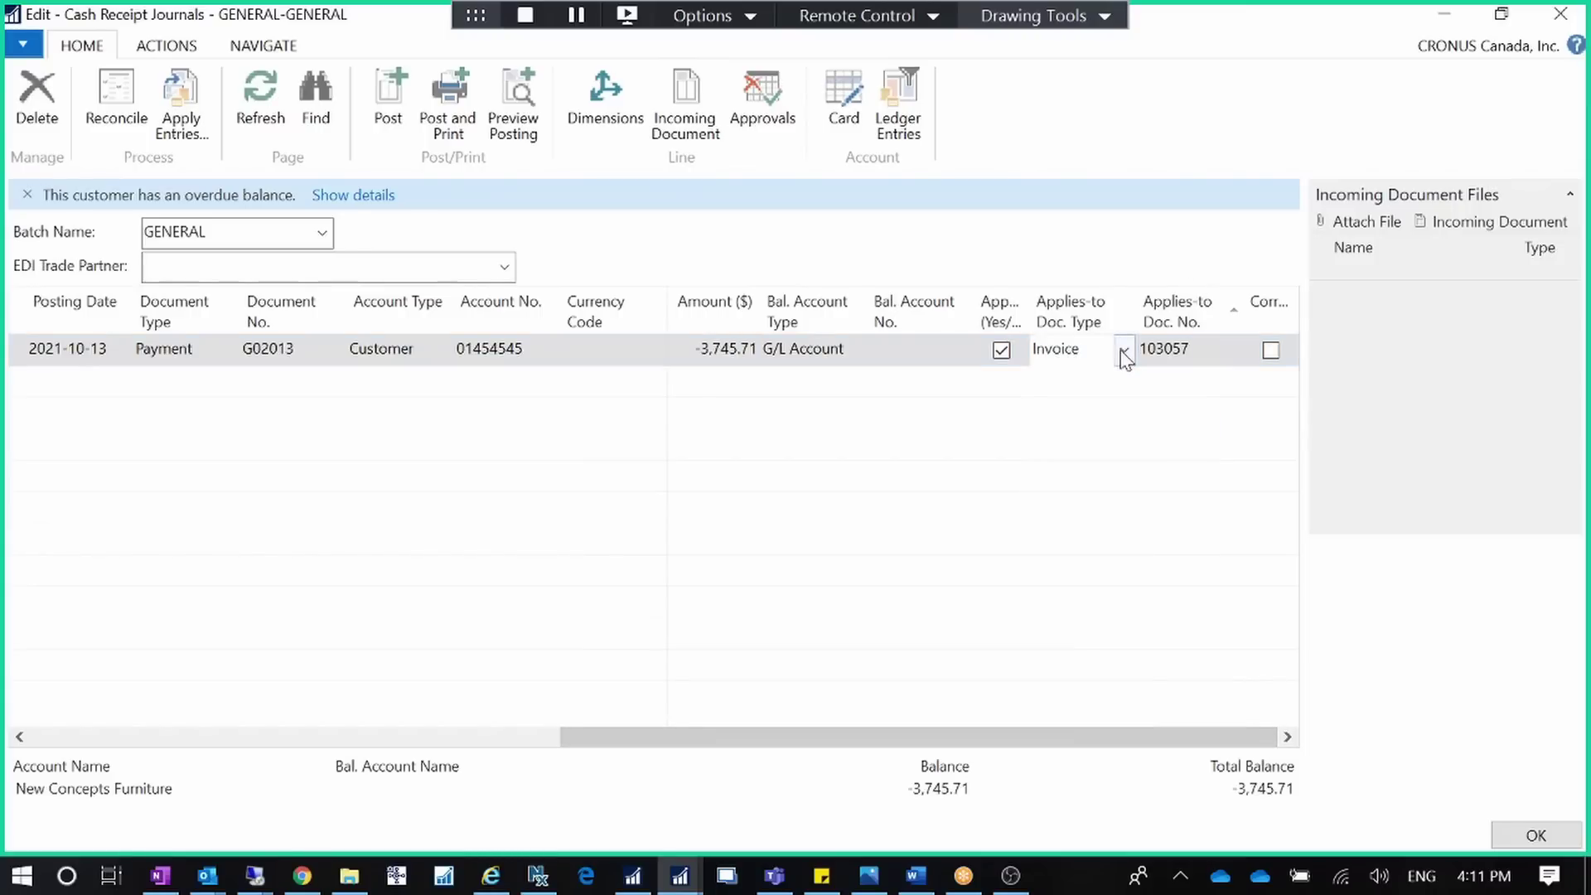
pyautogui.click(1200, 346)
pyautogui.click(1233, 350)
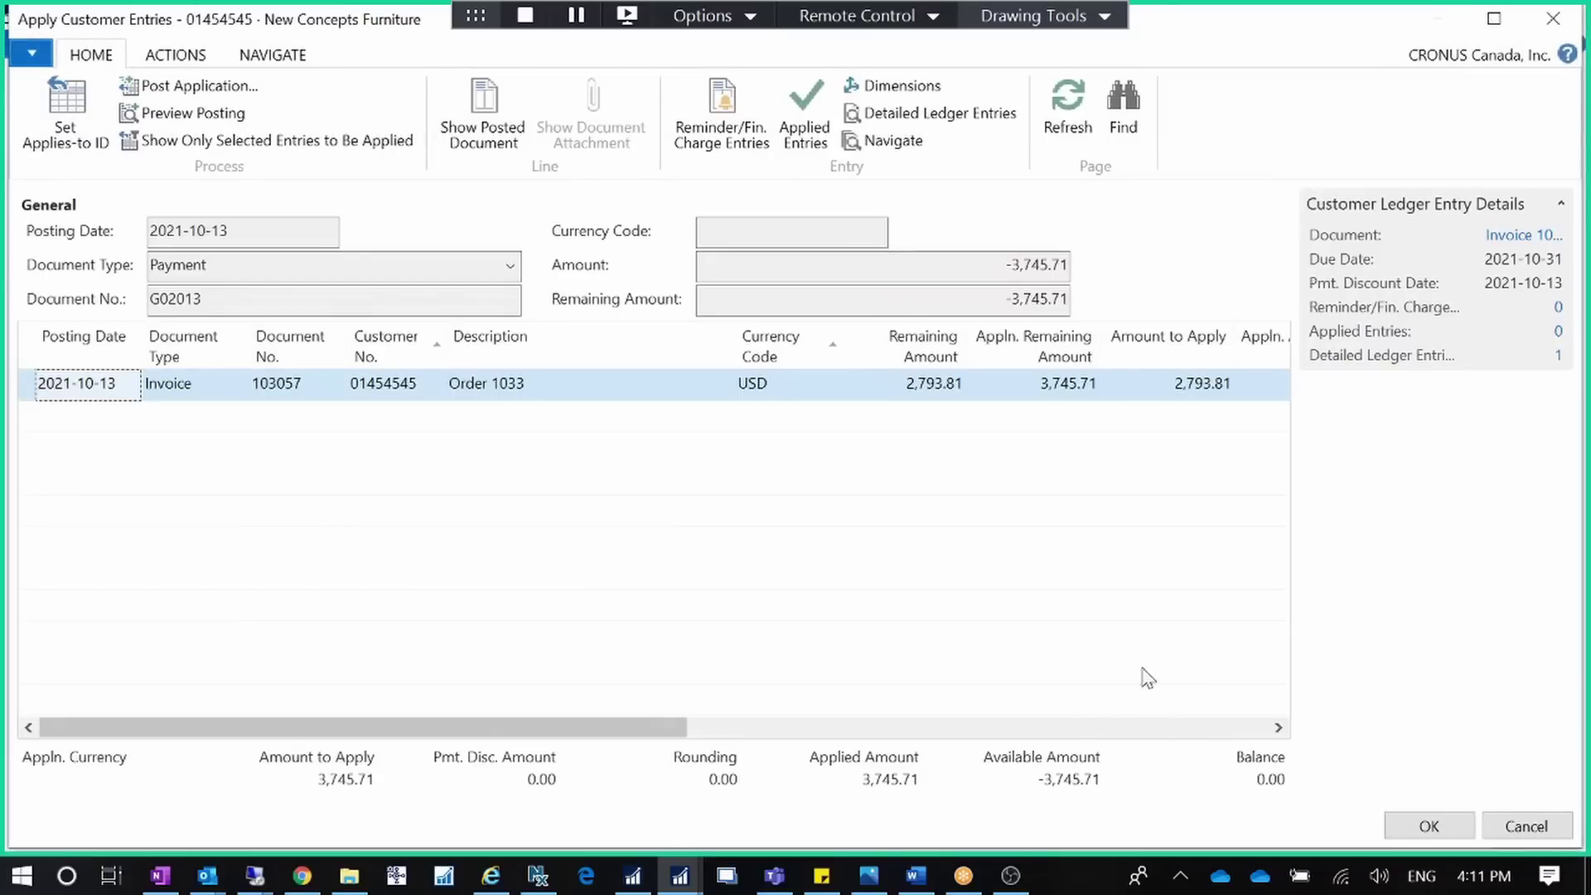
pyautogui.click(1539, 826)
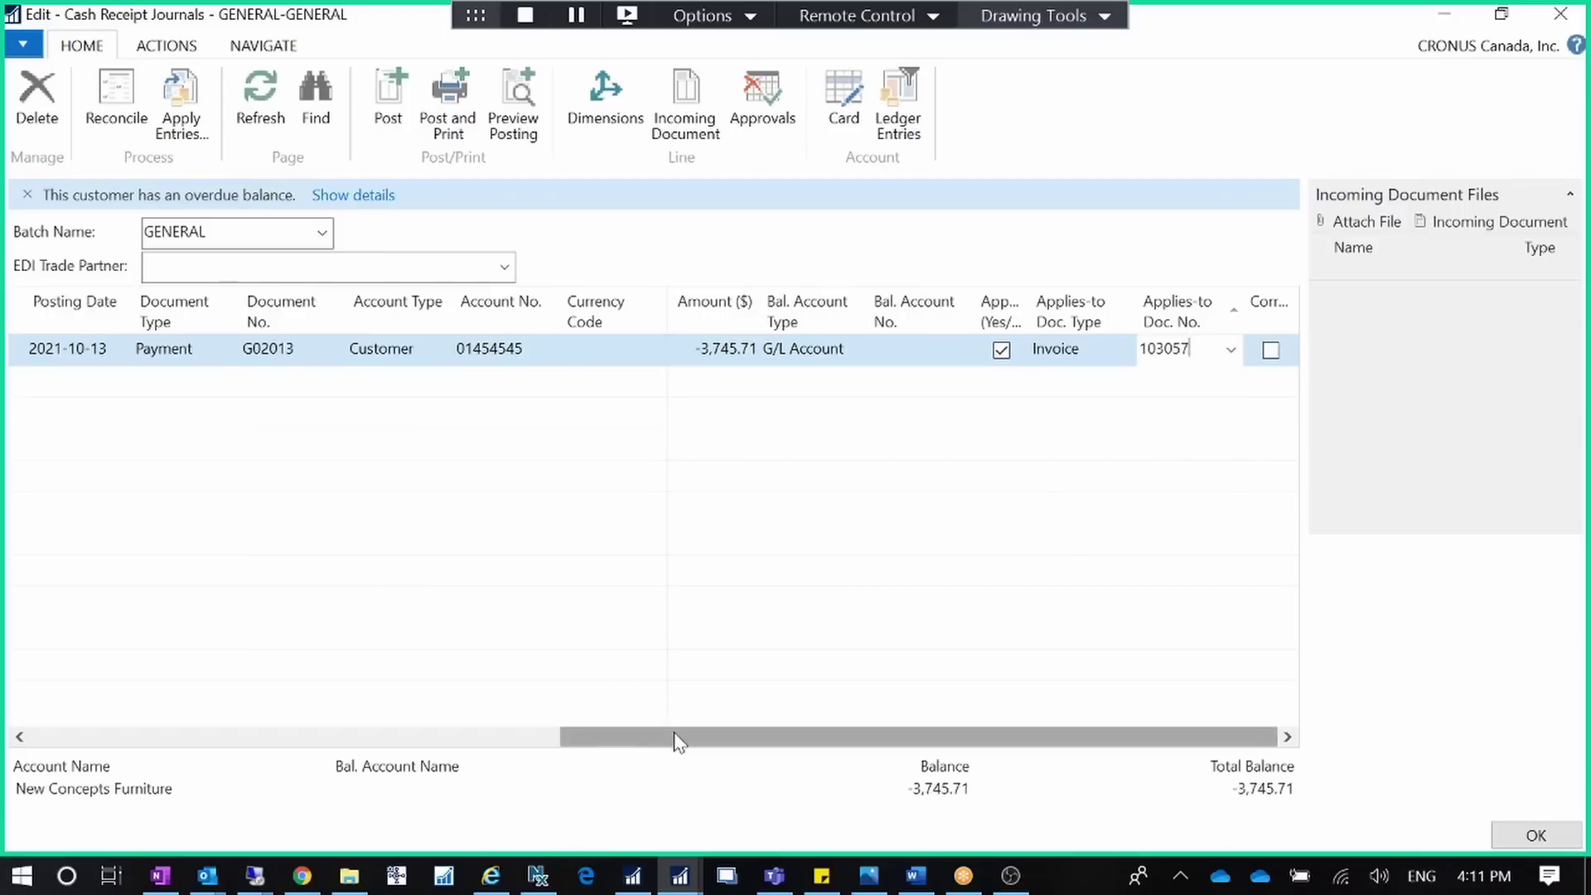
# Try to post the cash receipt journal line and dismiss the resulting message
pyautogui.moveTo(674, 738); pyautogui.dragTo(533, 519)
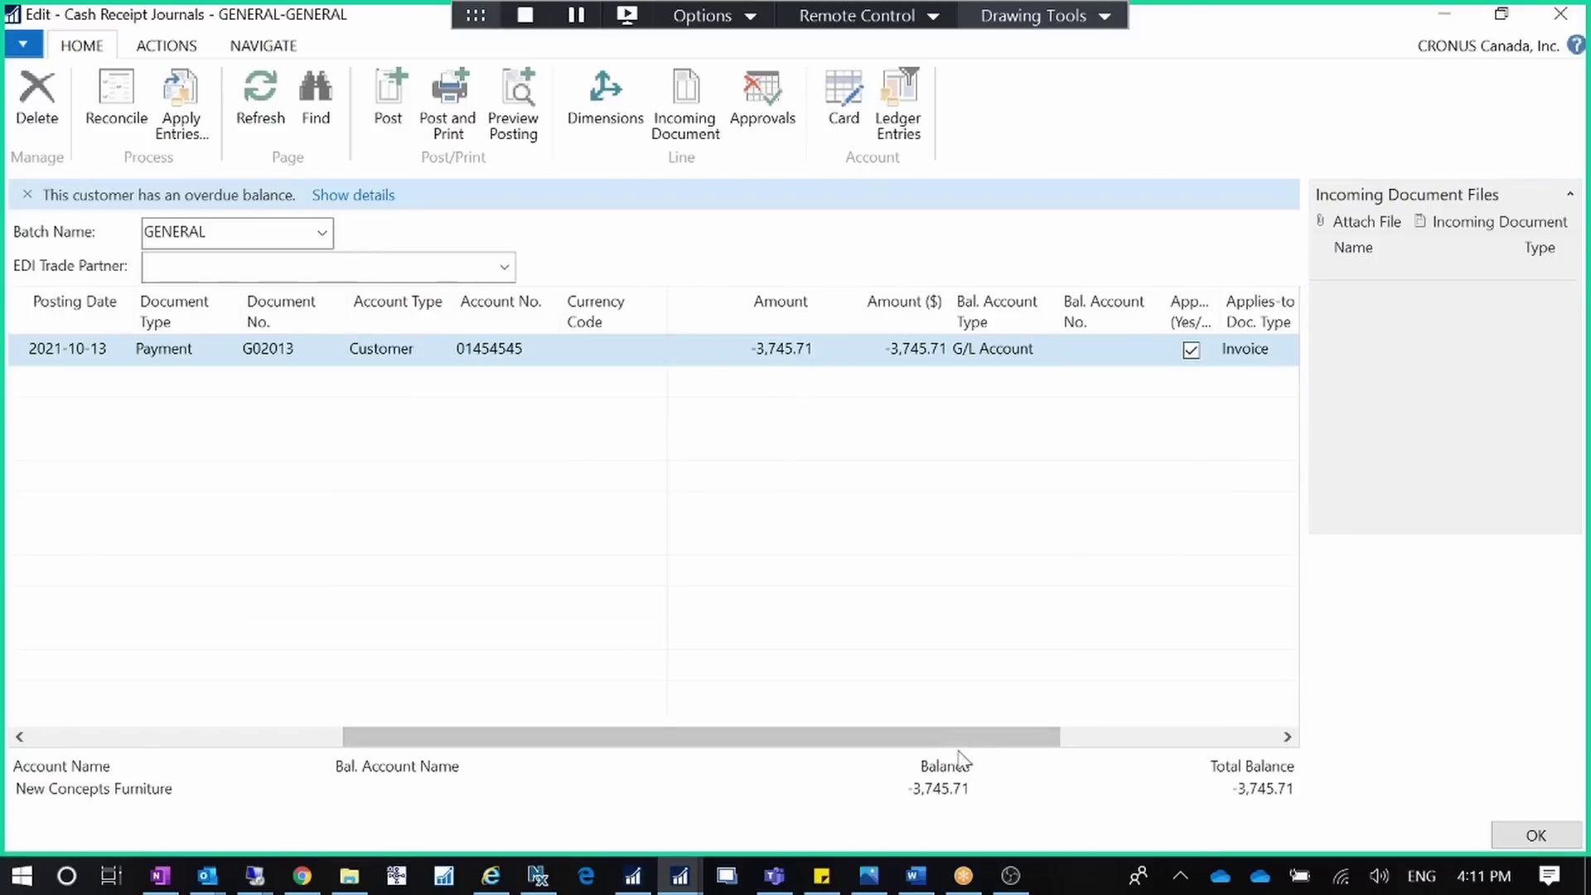
pyautogui.moveTo(951, 735); pyautogui.dragTo(230, 644)
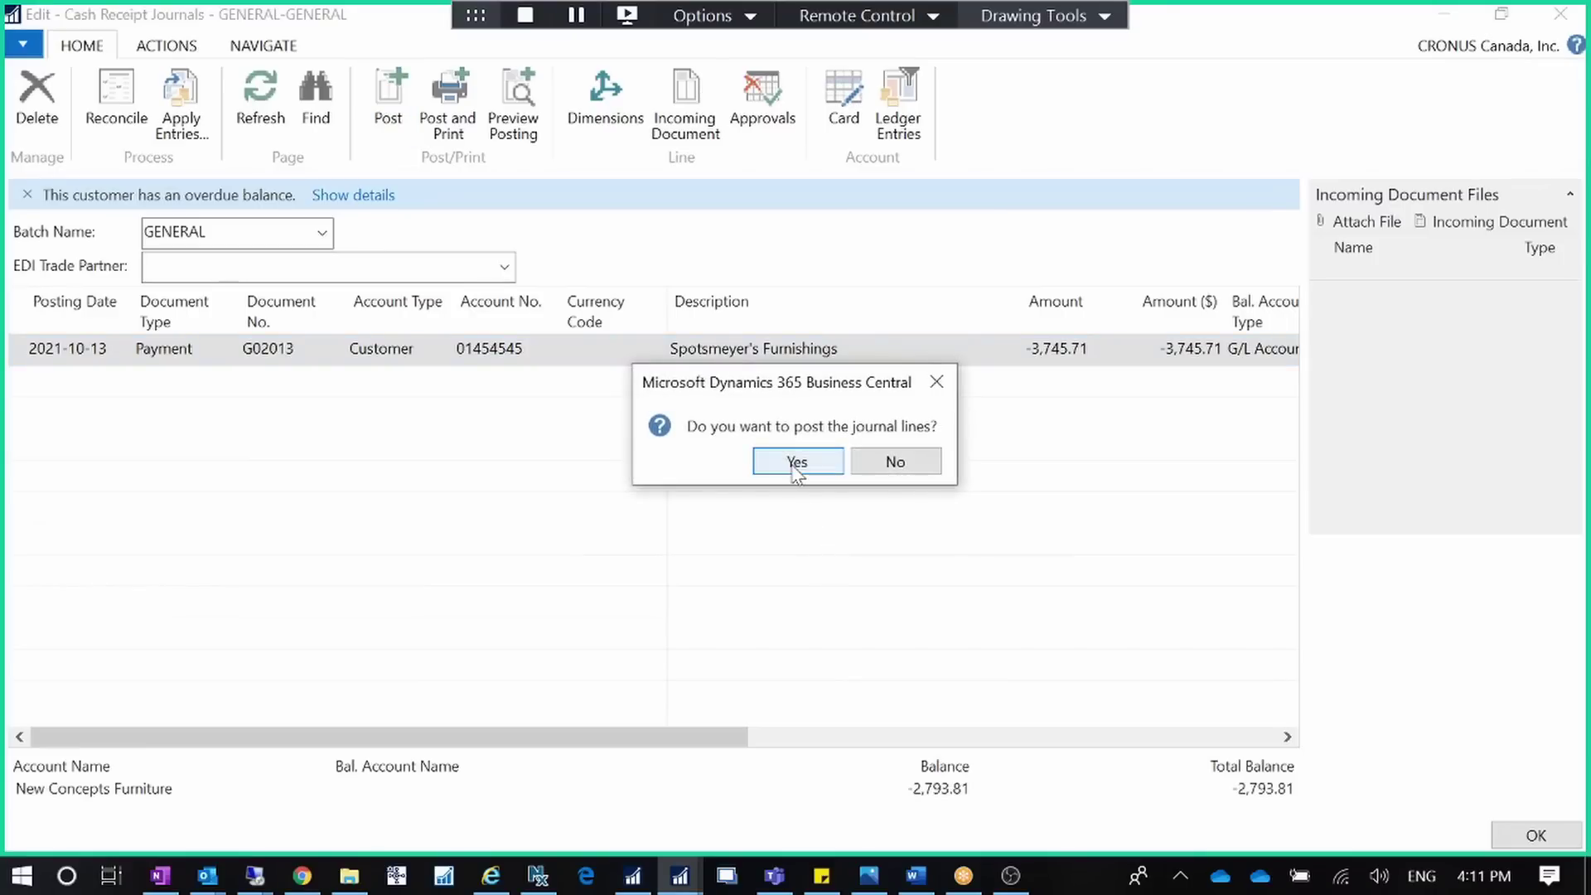
pyautogui.click(795, 462)
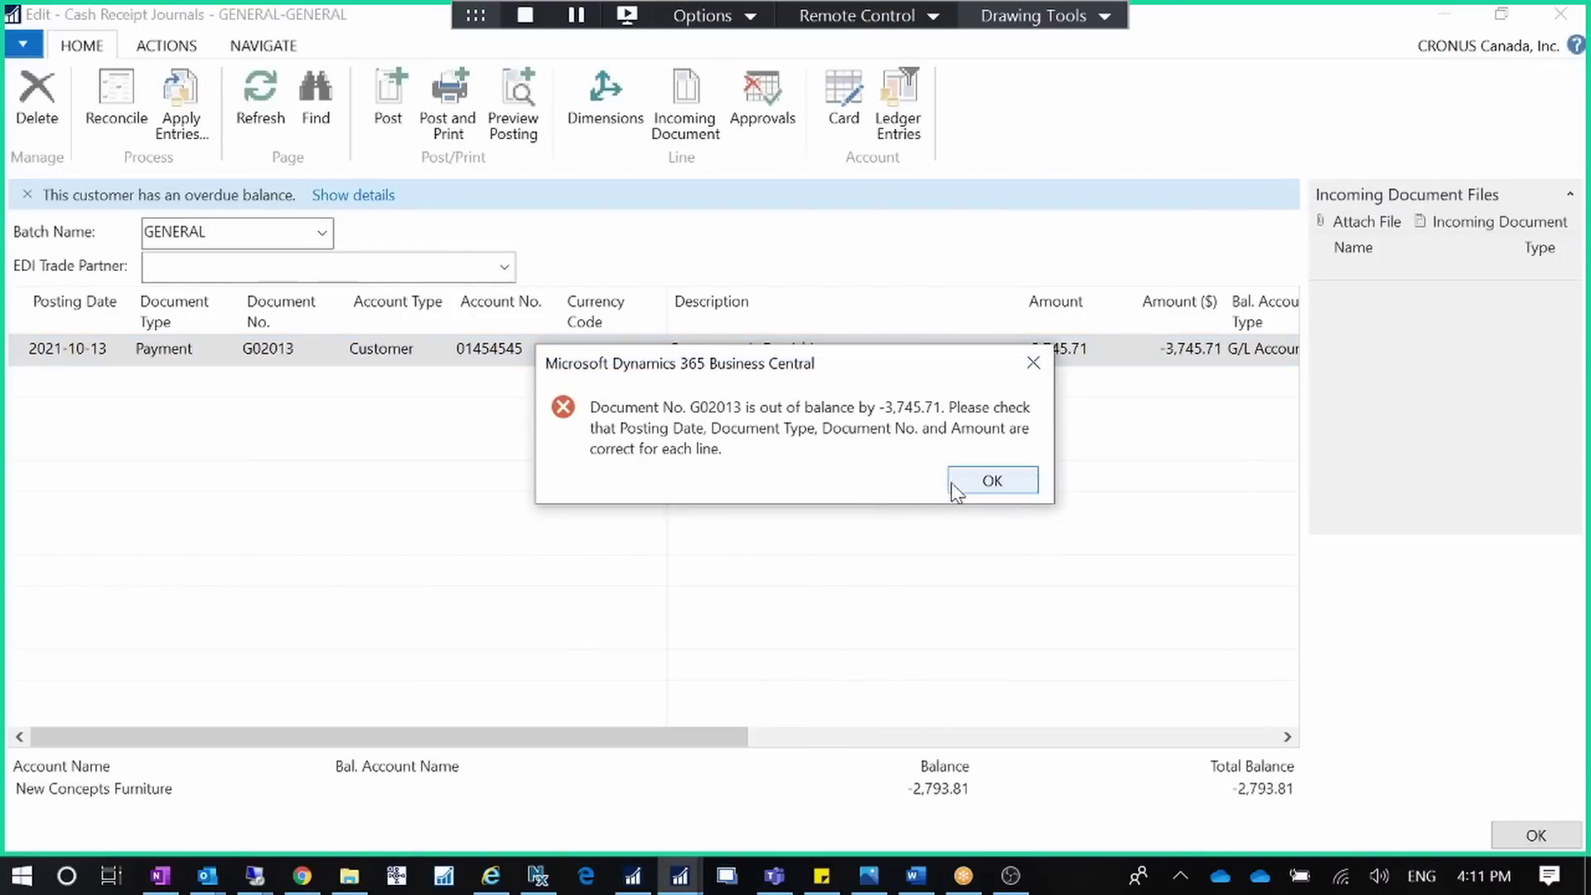
pyautogui.click(958, 491)
# Set the payment line's Bal. Account Type to Bank Account
pyautogui.moveTo(733, 736); pyautogui.dragTo(1223, 737)
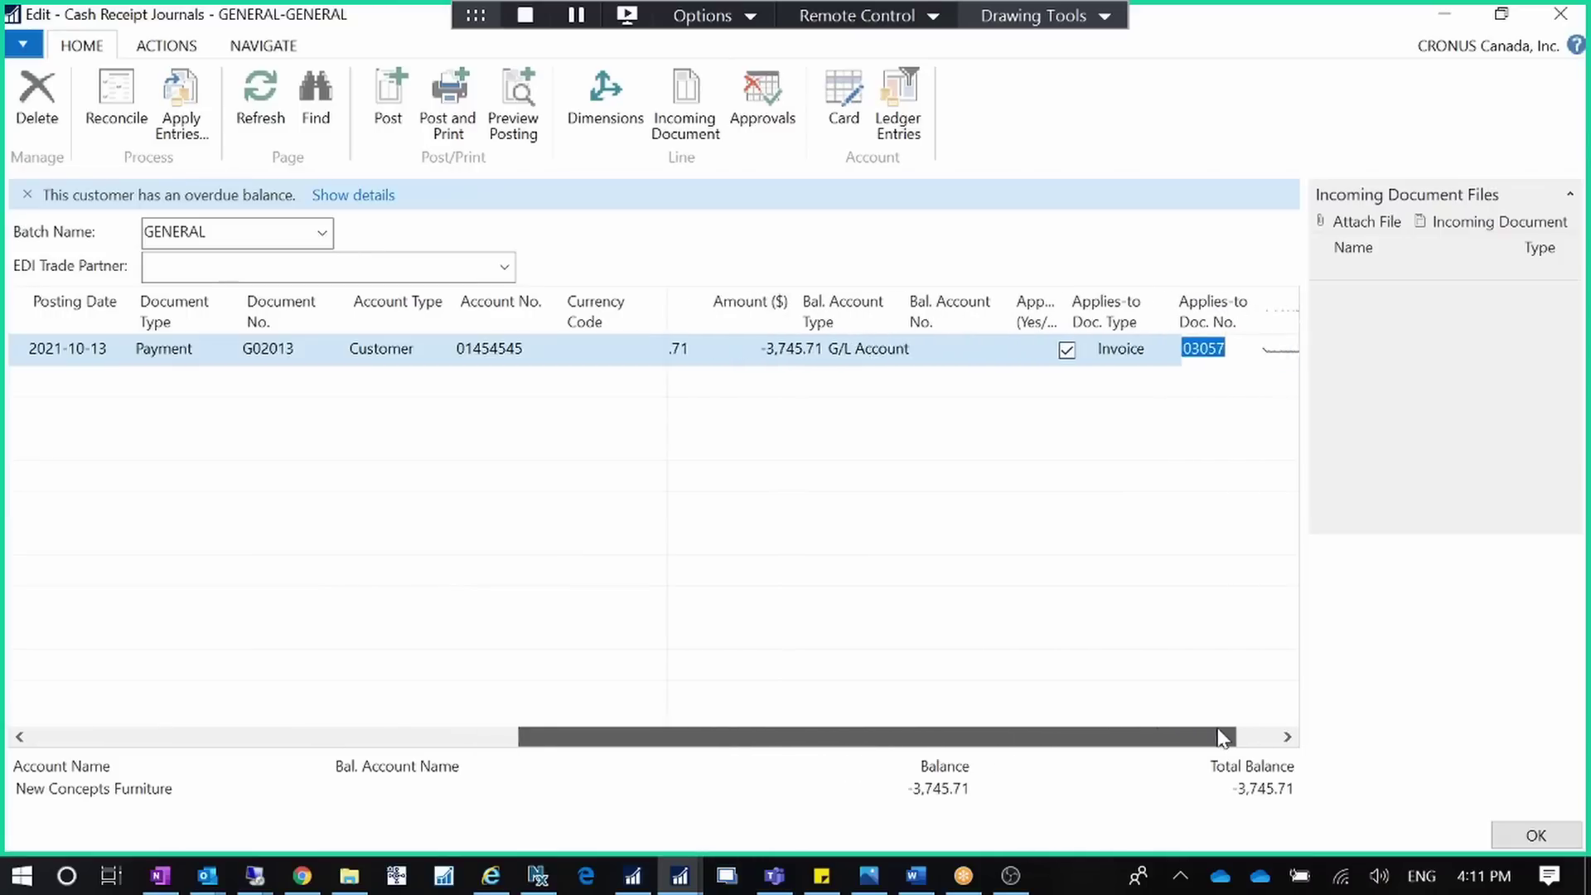
pyautogui.click(849, 354)
pyautogui.click(854, 351)
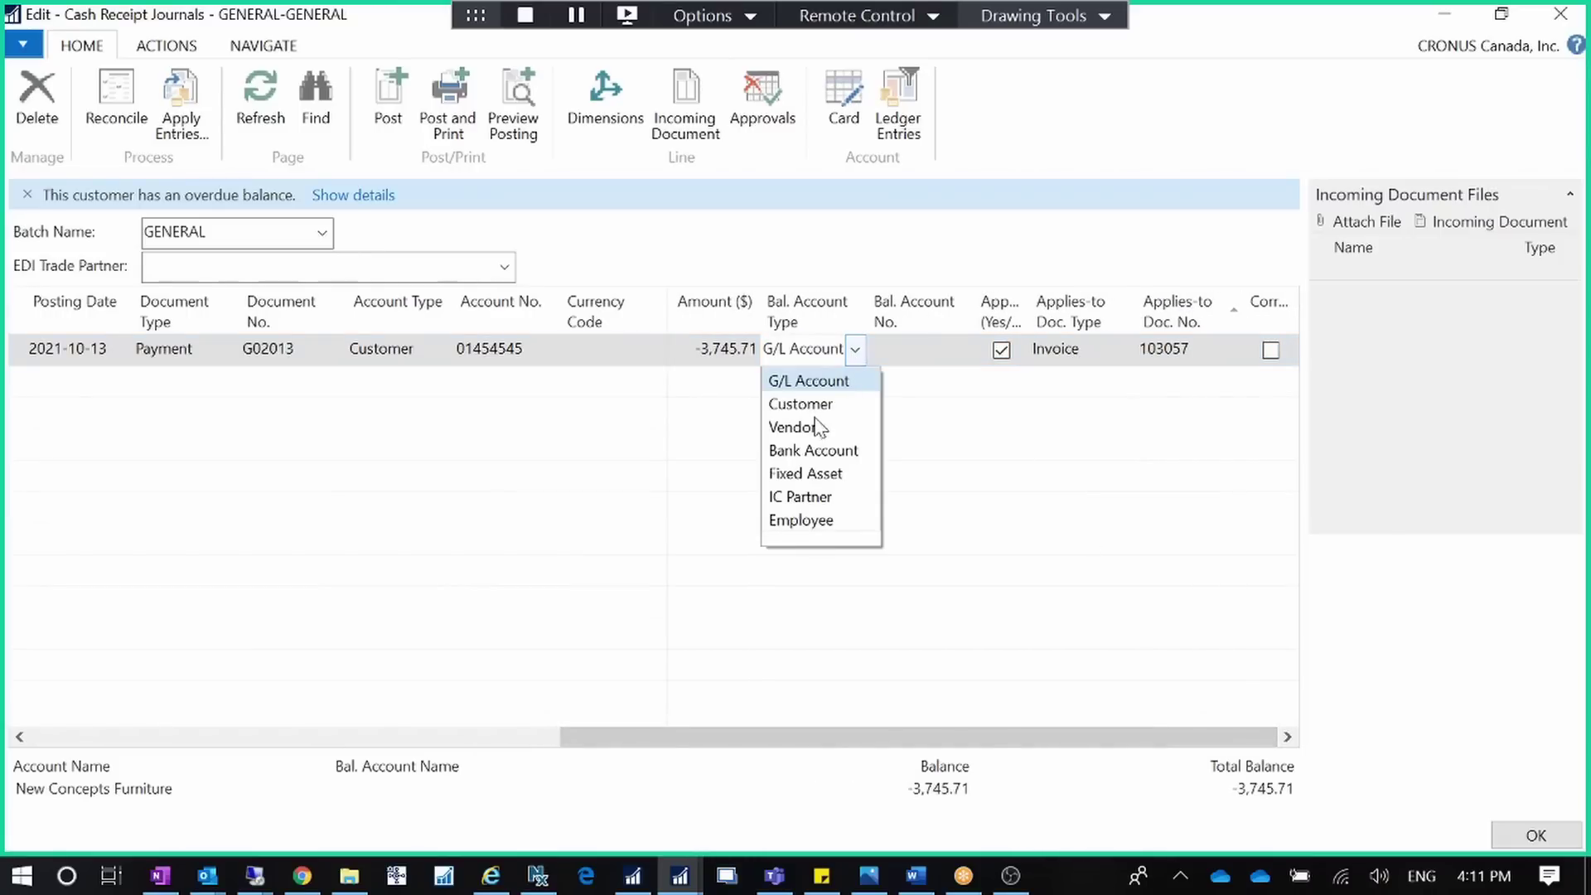
pyautogui.click(825, 452)
pyautogui.press('Tab')
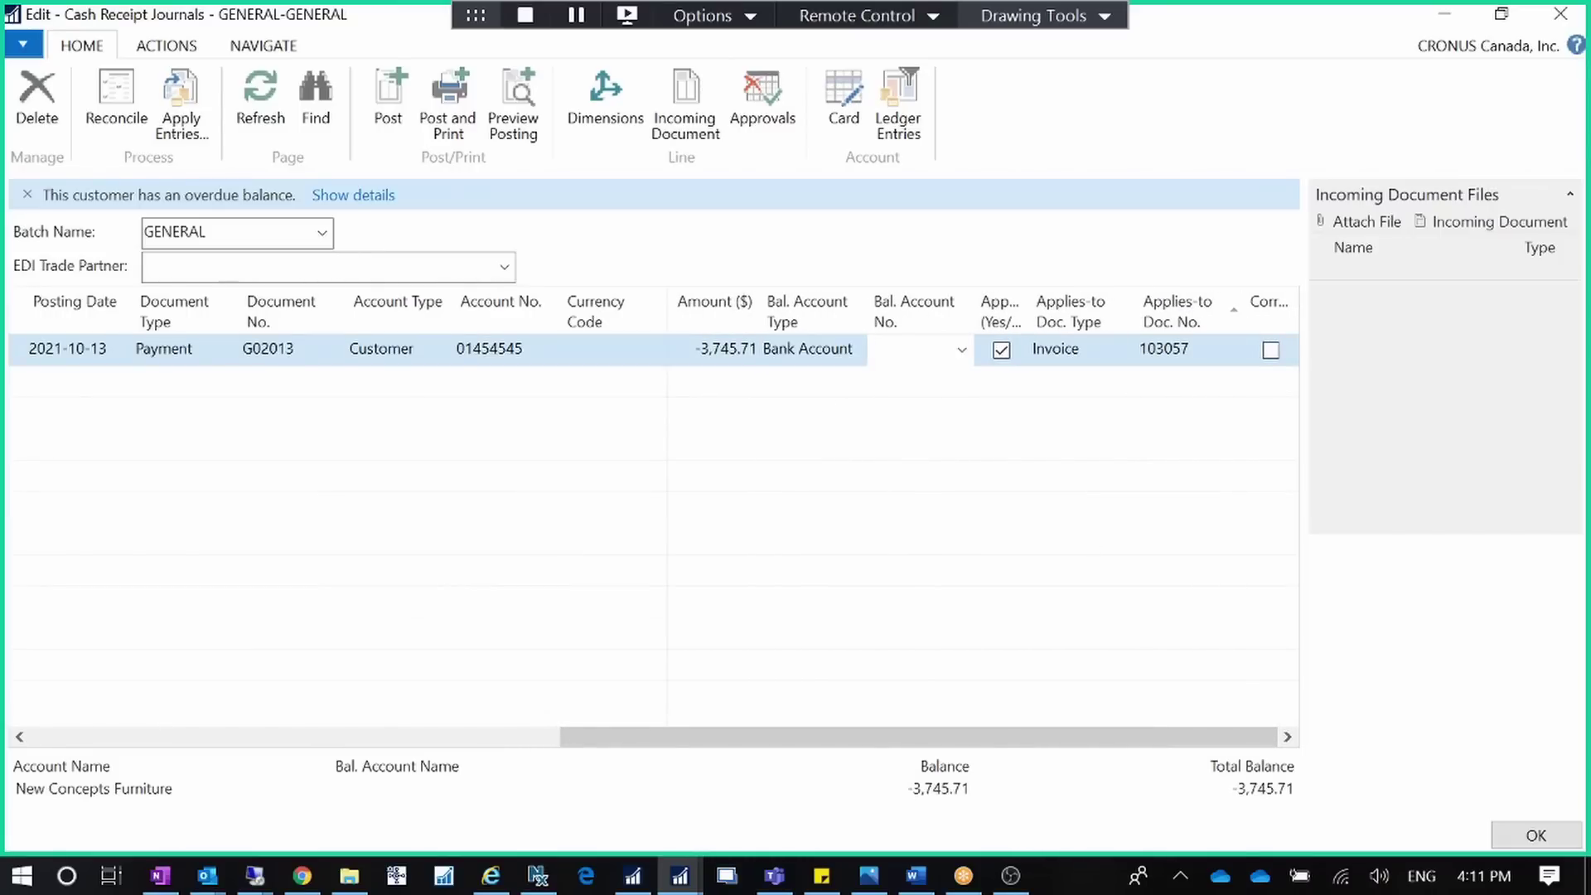
# Open the full bank account list for the payment line's Bal. Account No
pyautogui.click(961, 349)
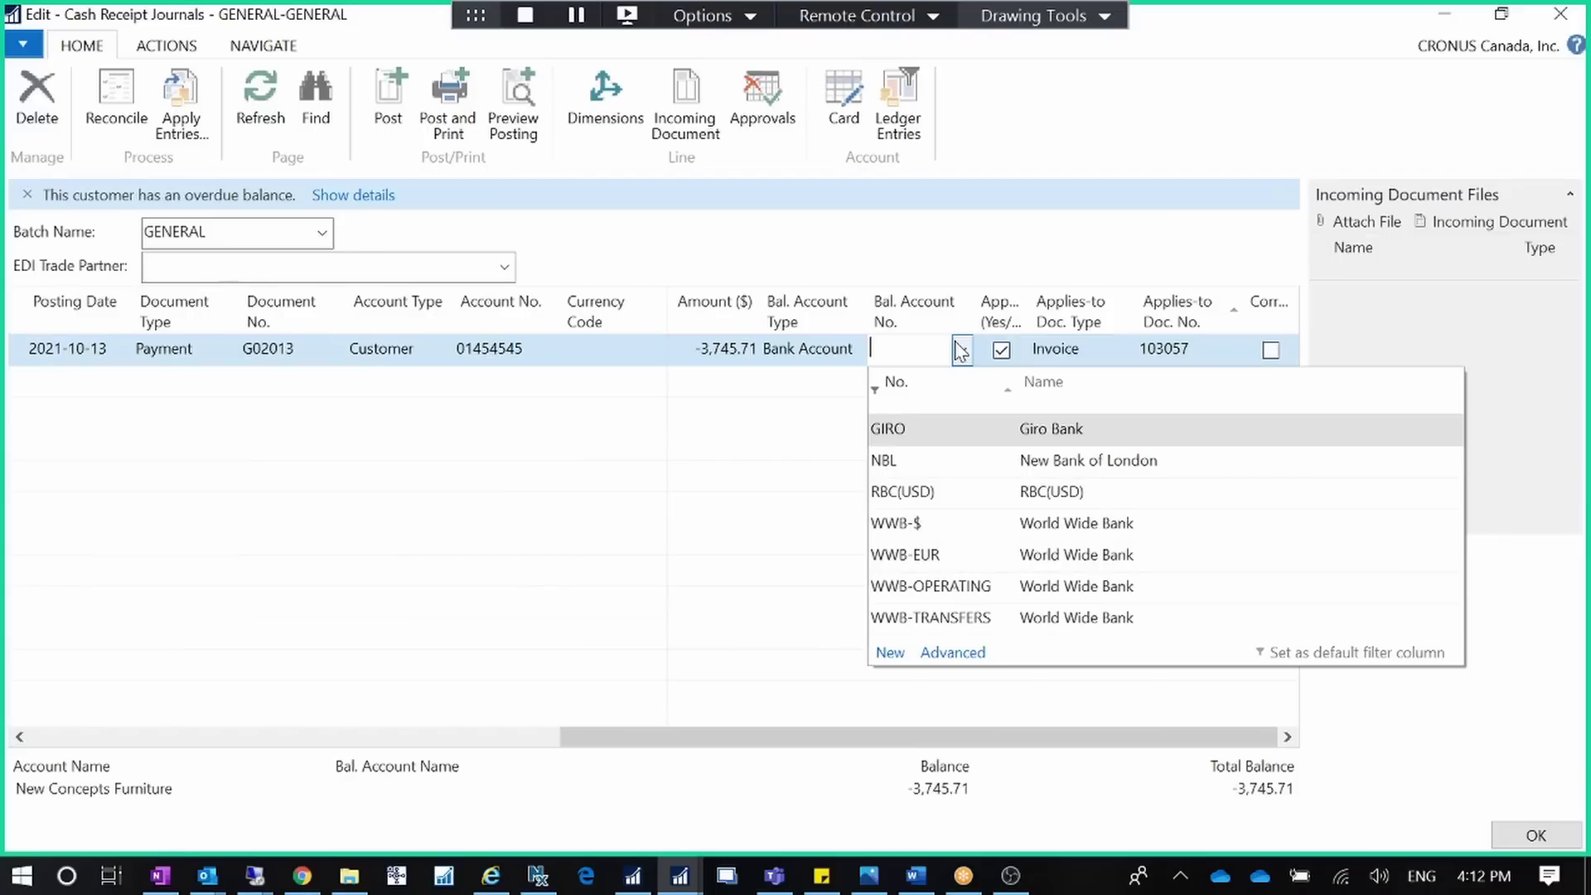
pyautogui.click(957, 657)
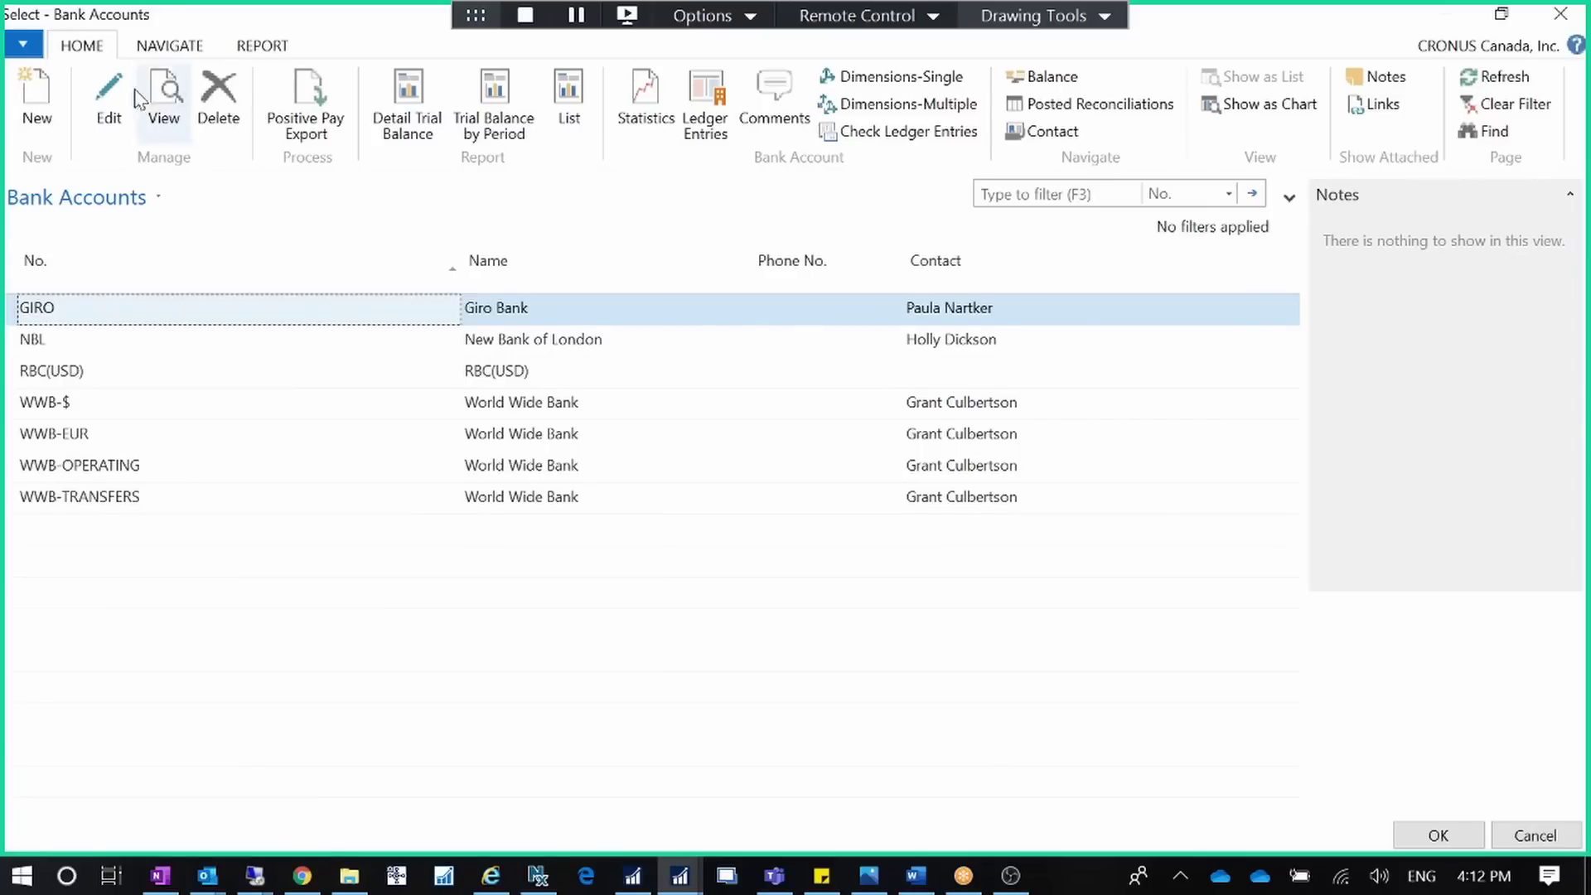
# Check the currency code on the Giro Bank account card, and choose GIRO as the journal line's balancing account
pyautogui.click(102, 121)
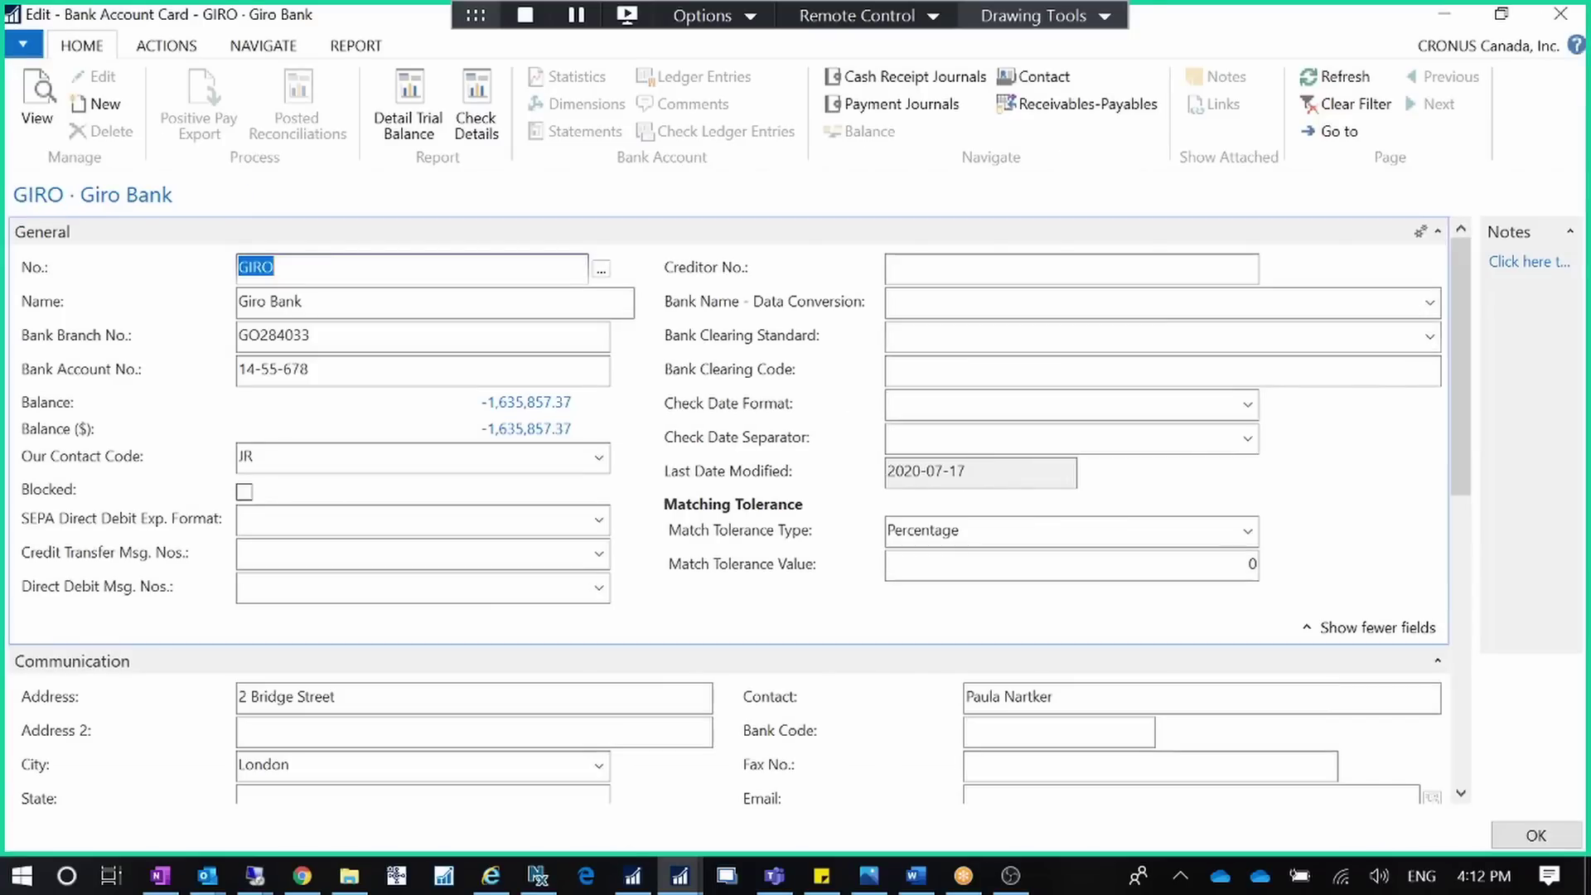
pyautogui.moveTo(1459, 418); pyautogui.dragTo(1466, 683)
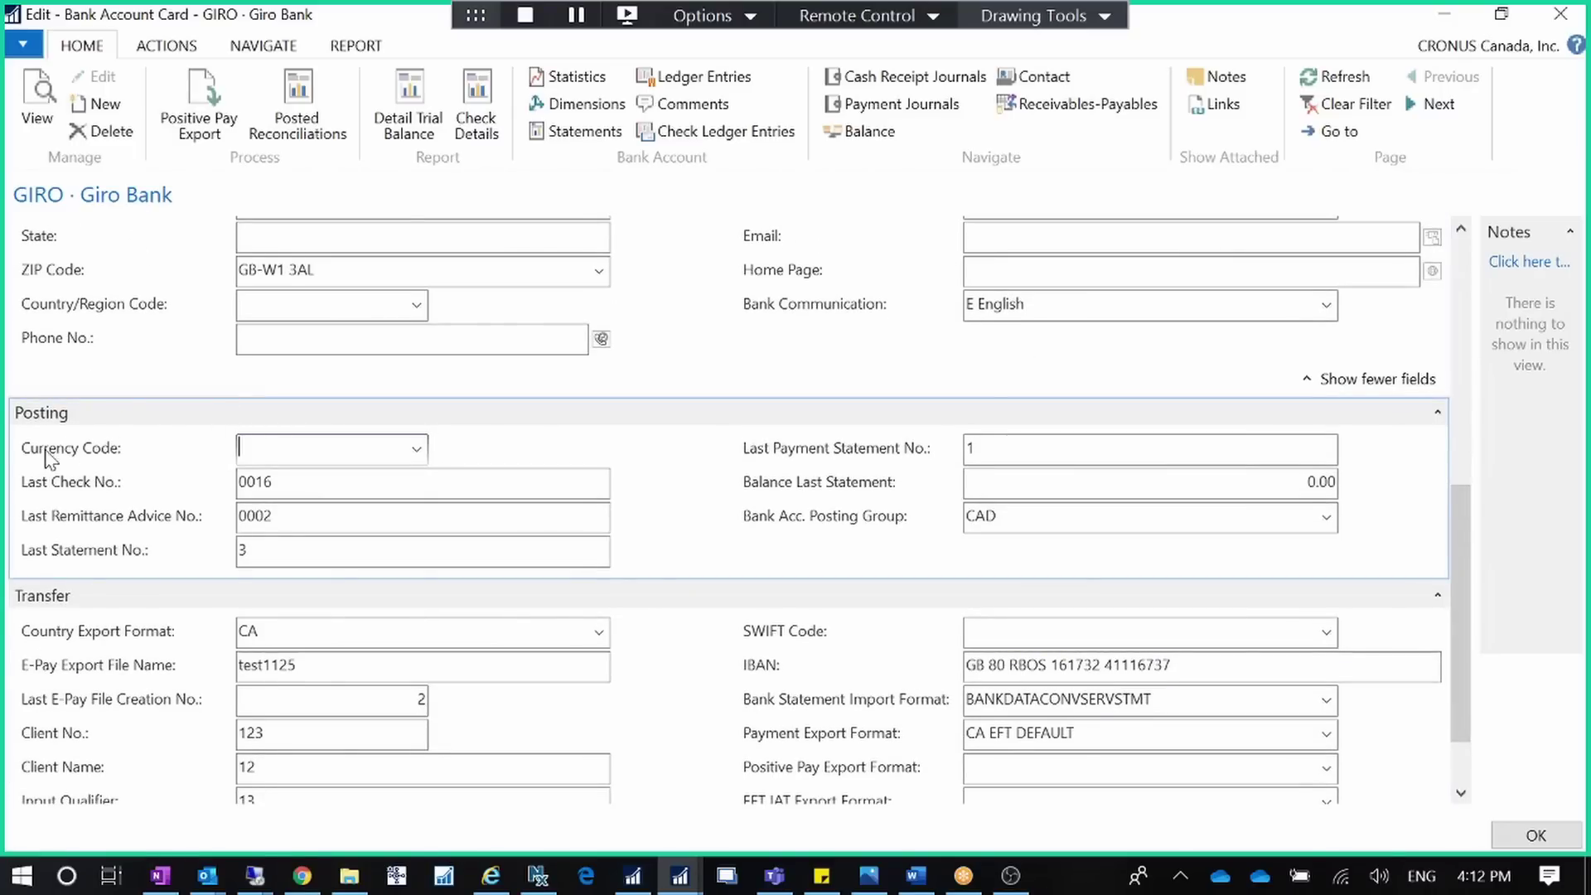
pyautogui.click(1534, 836)
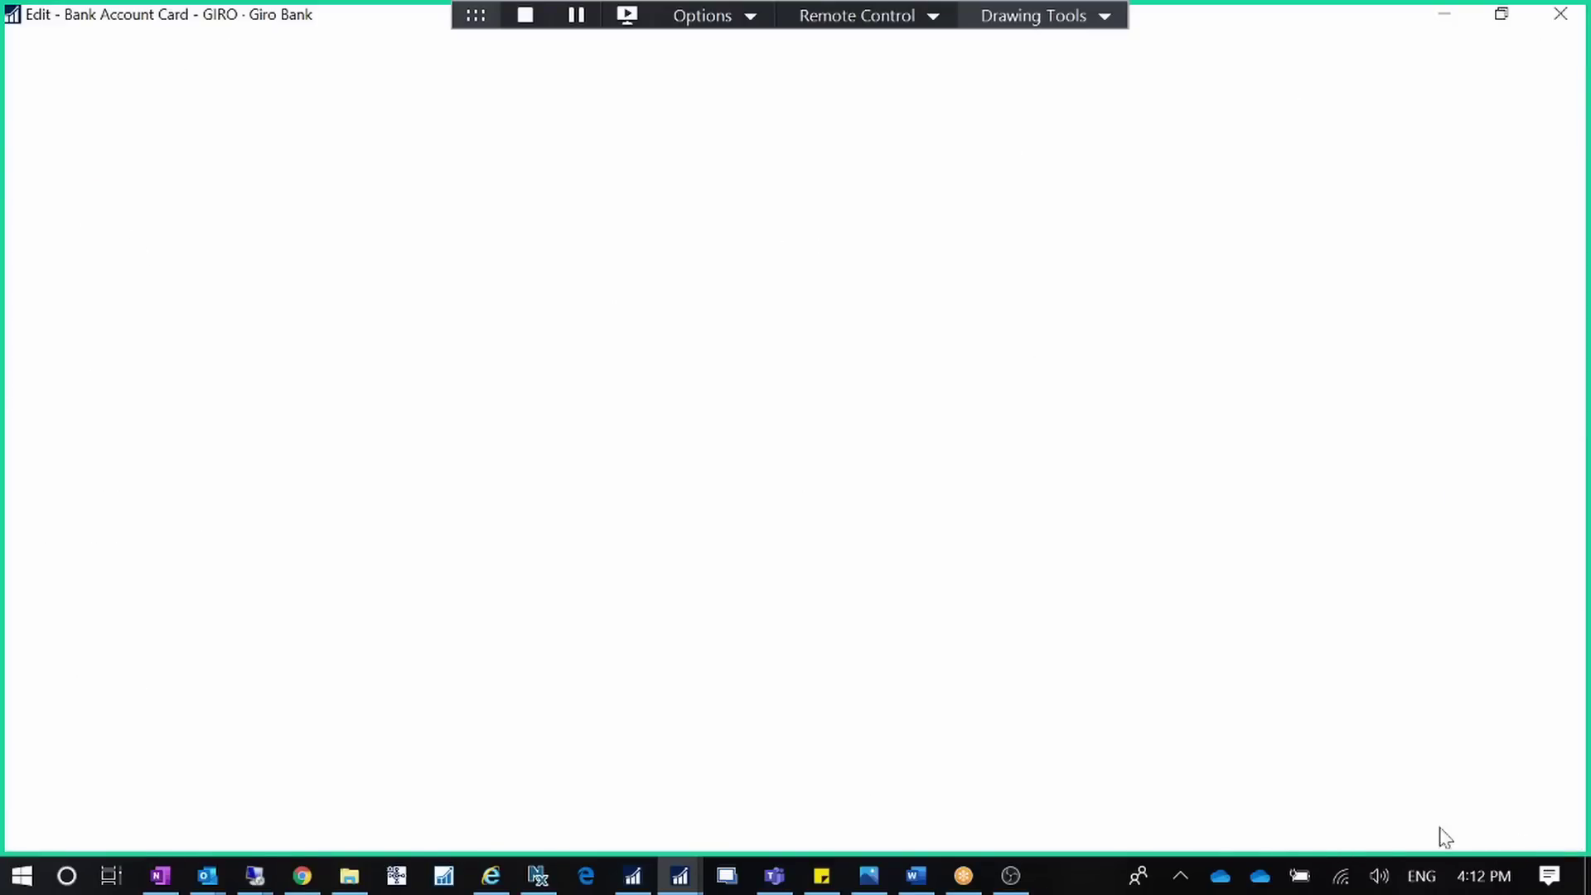
pyautogui.click(1400, 828)
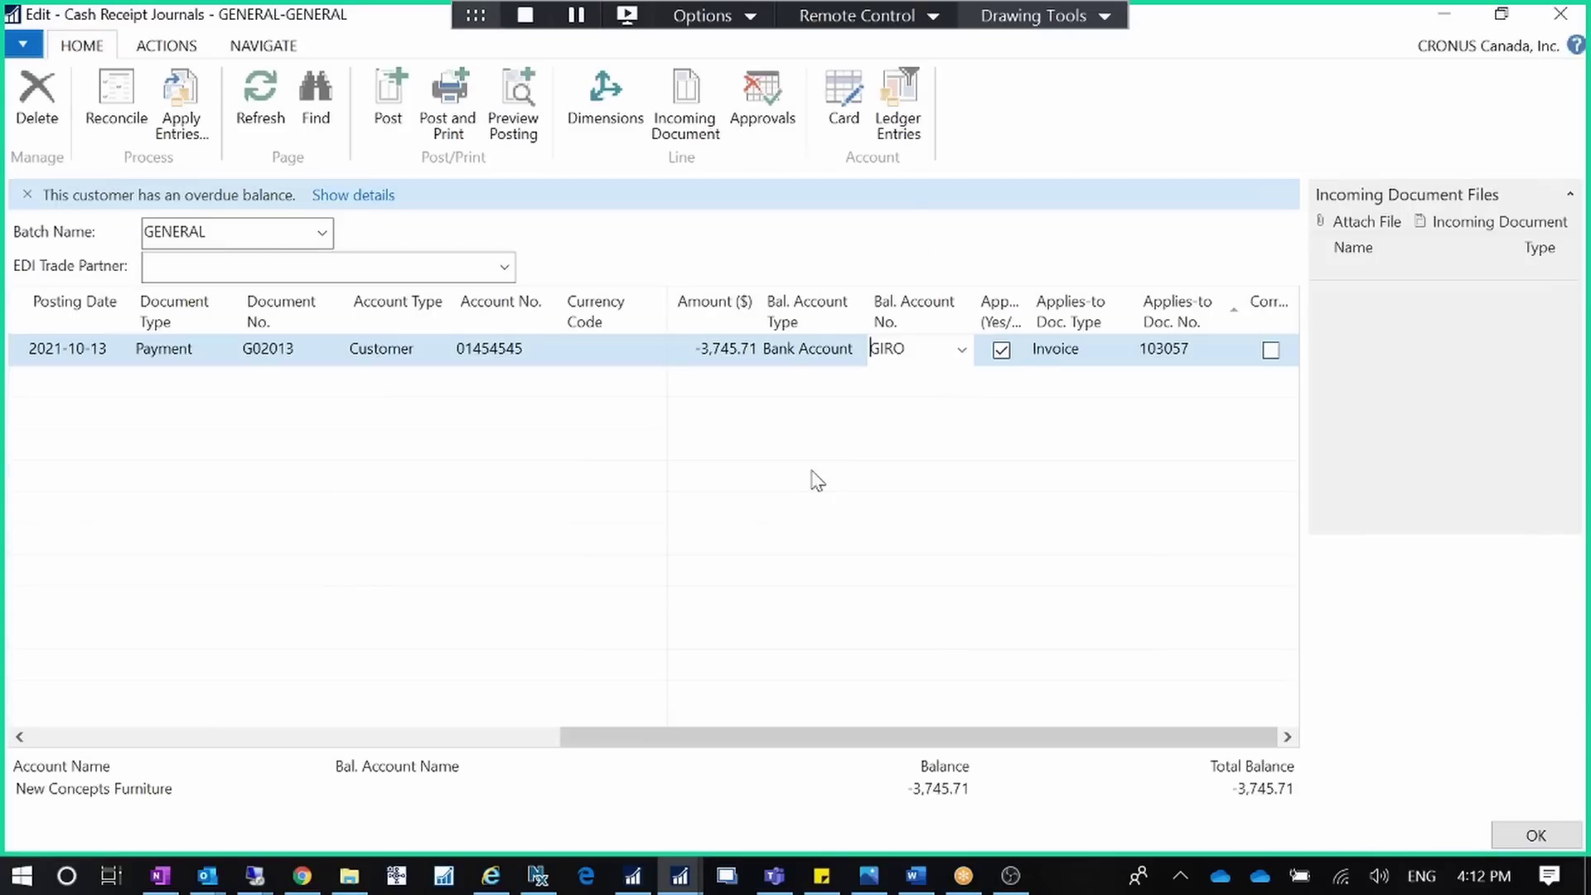
# Post the customer payment in the GENERAL cash receipt journal, and close the journal and the customer list
pyautogui.moveTo(966, 731); pyautogui.dragTo(462, 702)
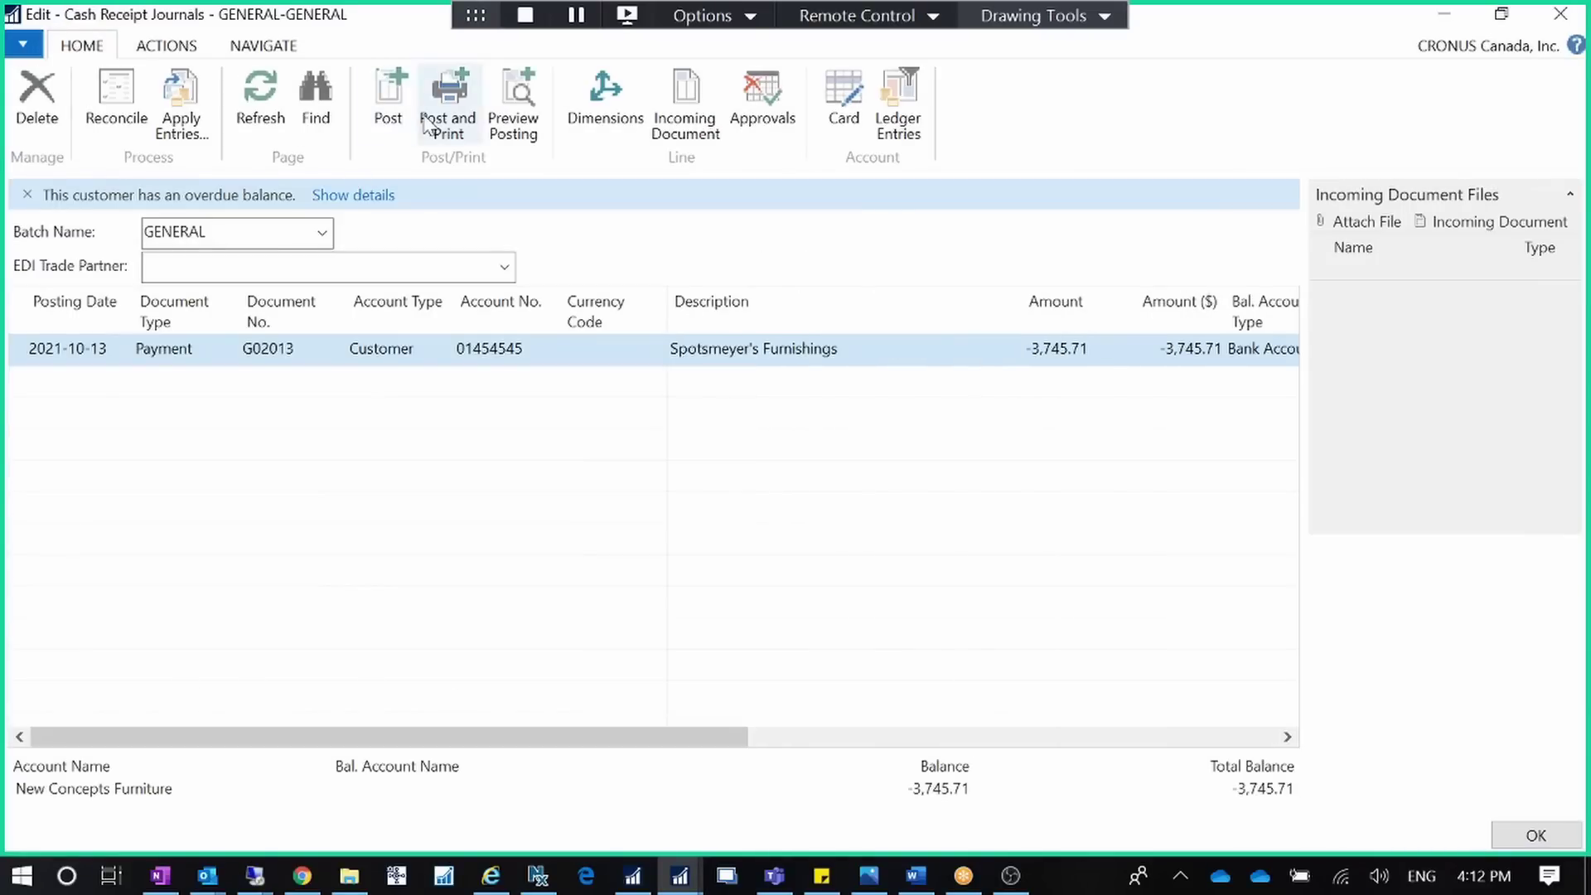
pyautogui.click(389, 104)
pyautogui.click(794, 458)
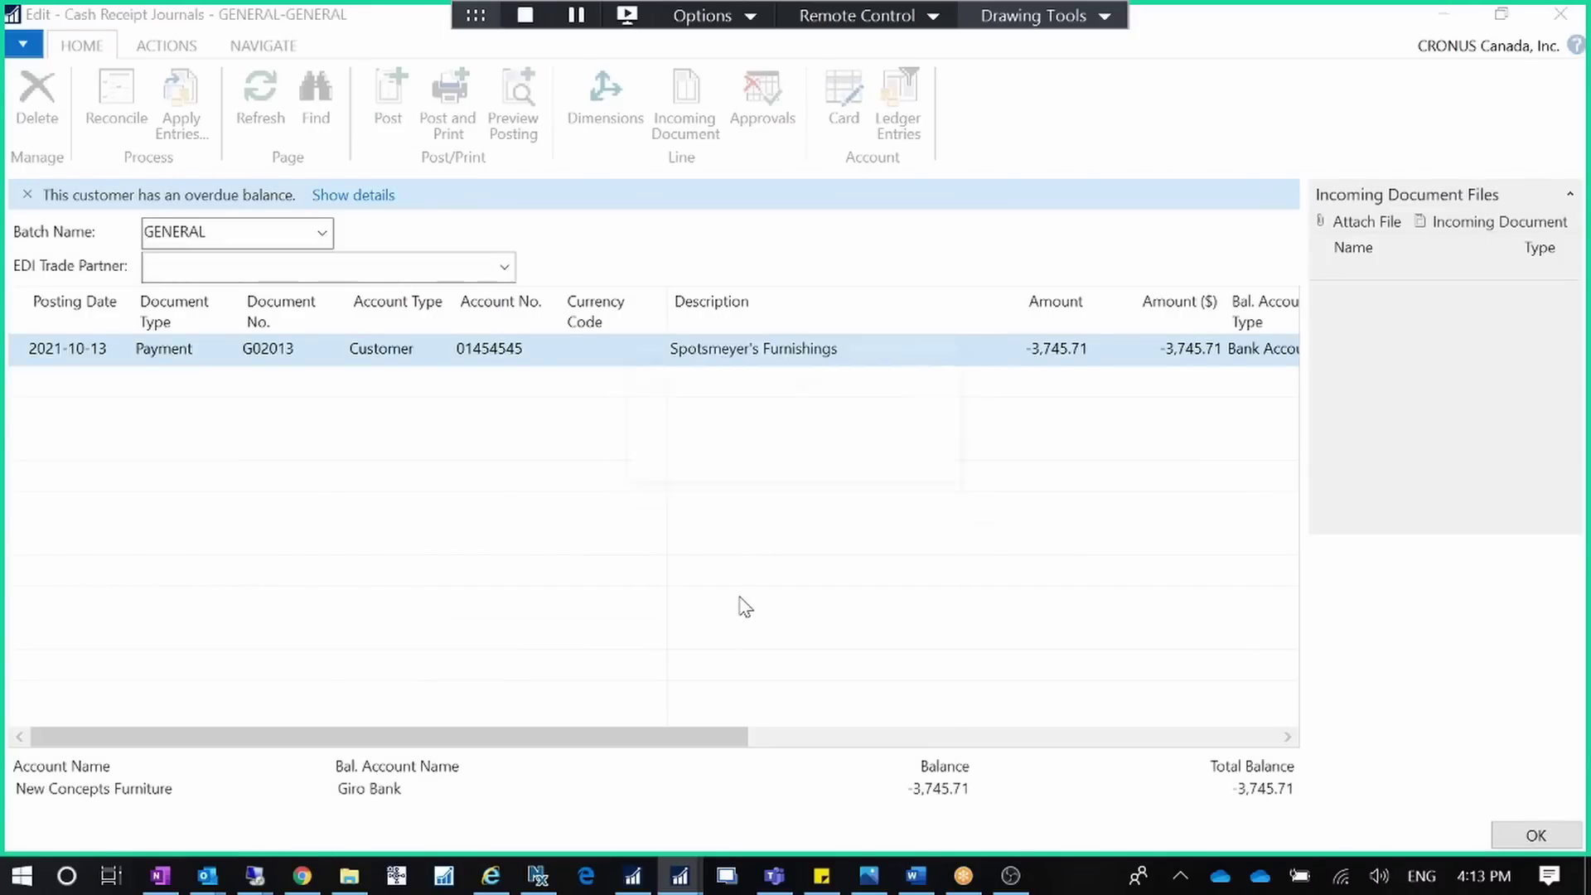
pyautogui.click(950, 458)
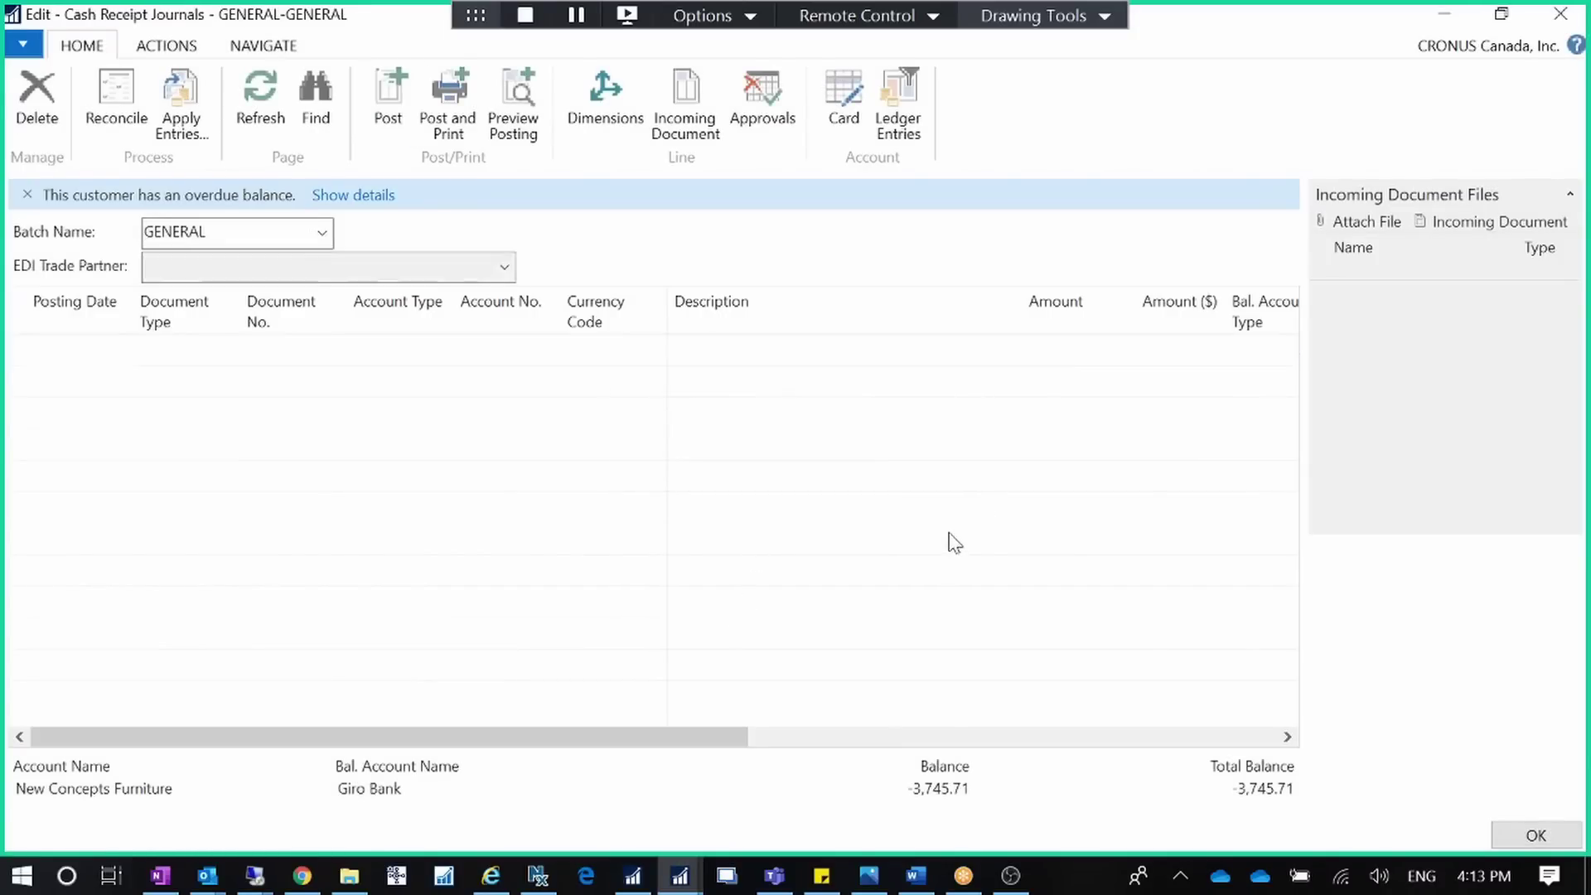
pyautogui.click(1534, 833)
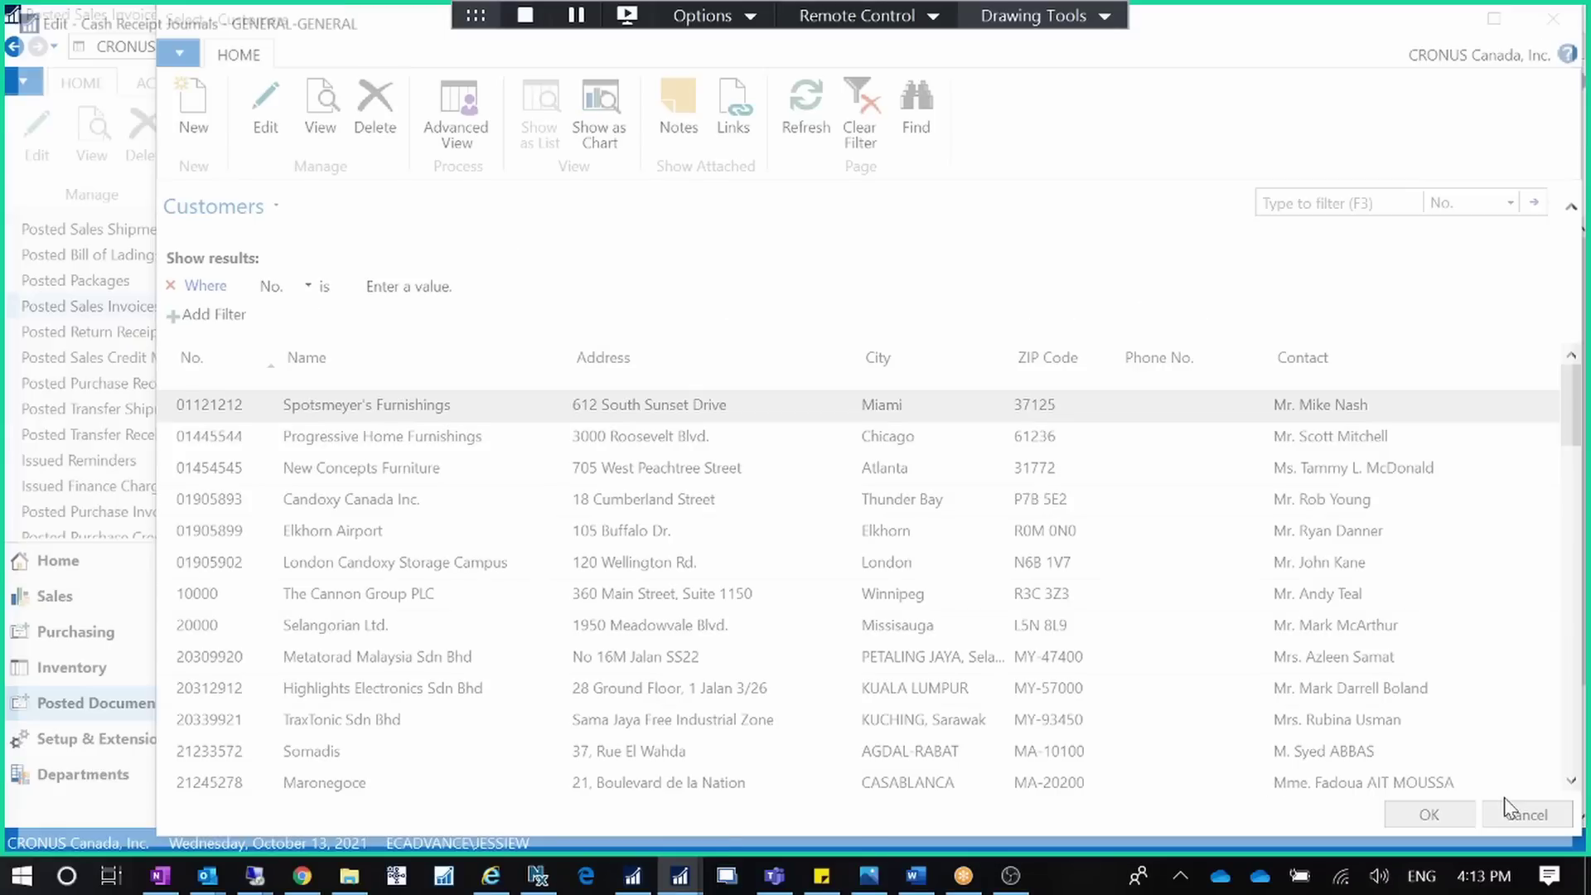
pyautogui.click(1552, 17)
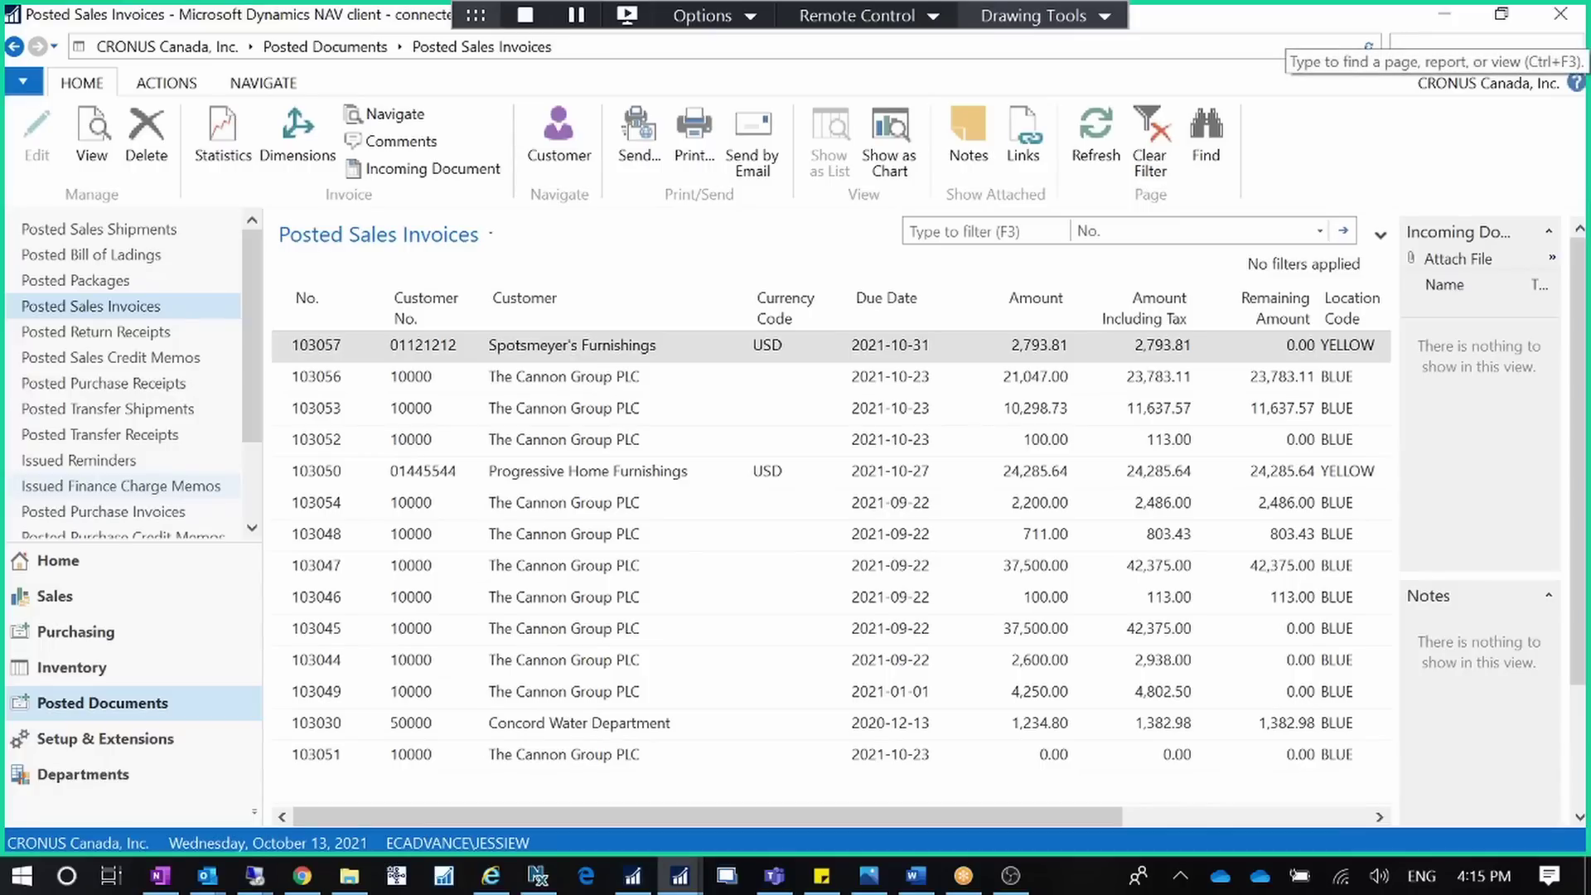
# Search for "customer ledger entries" and open the Customer Ledger Entries list under Posted Documents
pyautogui.click(1416, 53)
pyautogui.write('cured')
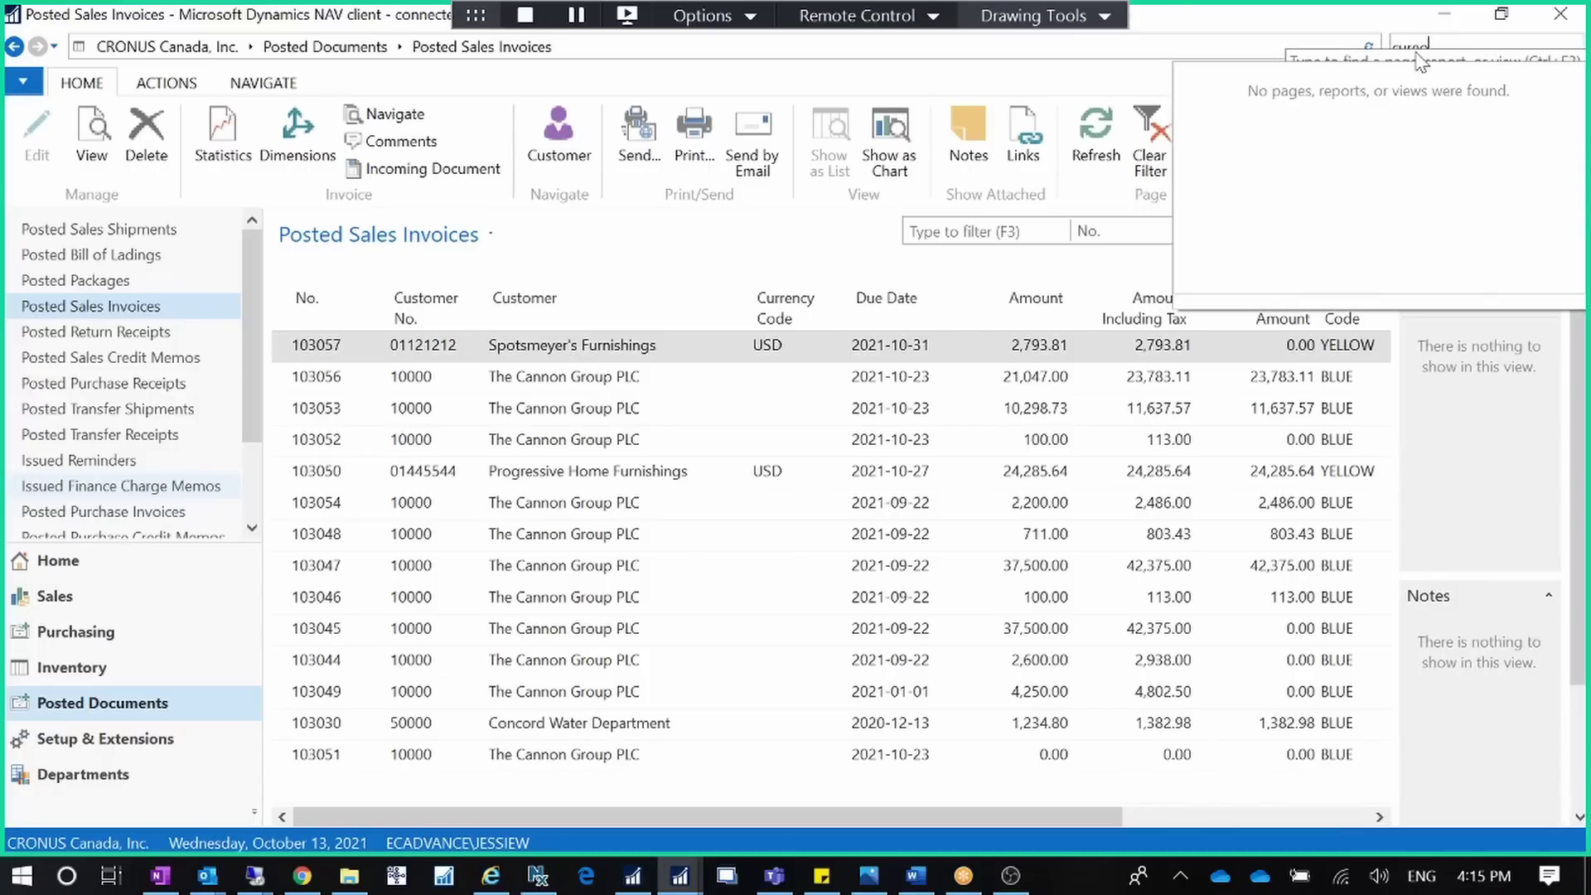
pyautogui.press('BackSpace')
pyautogui.press('BackSpace')
pyautogui.press('BackSpace')
pyautogui.press('BackSpace')
pyautogui.press('BackSpace')
pyautogui.write('custom')
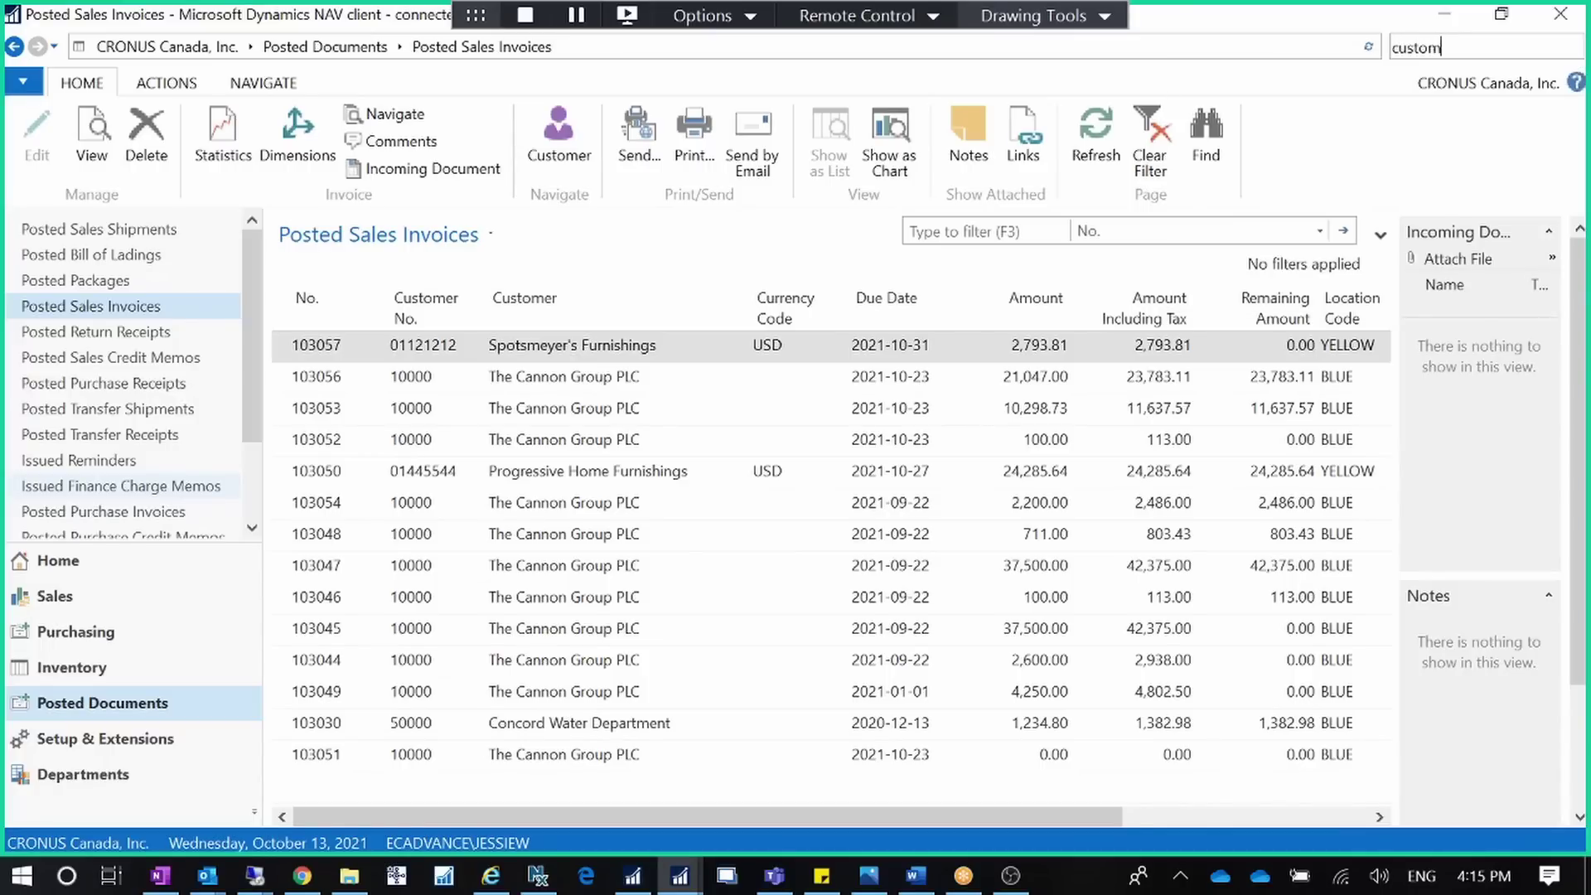
pyautogui.write('er ledger entries')
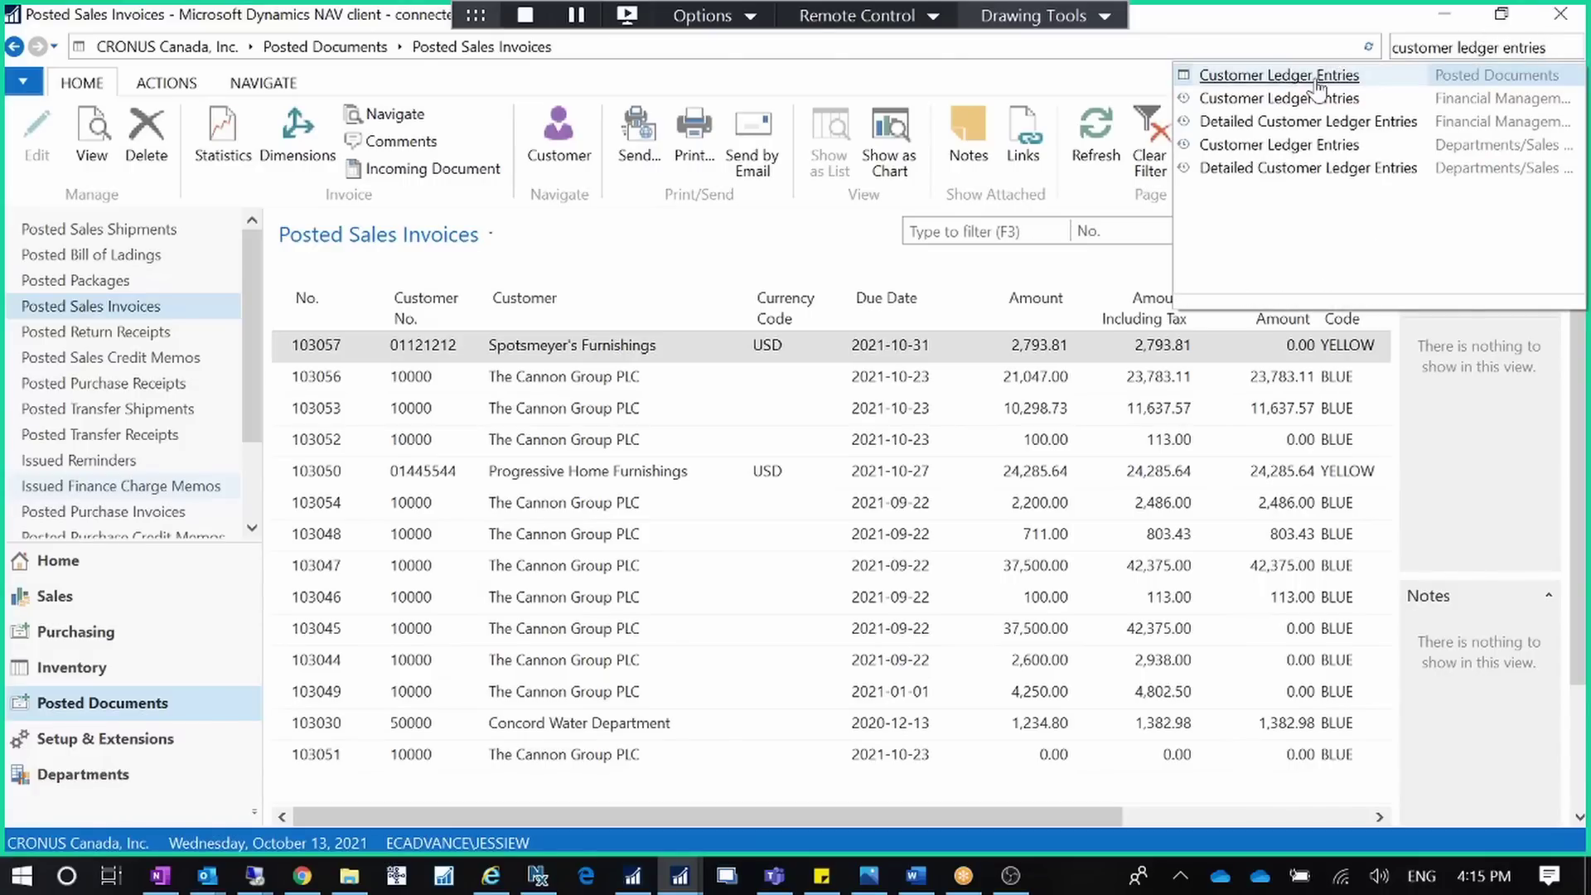
pyautogui.click(1317, 78)
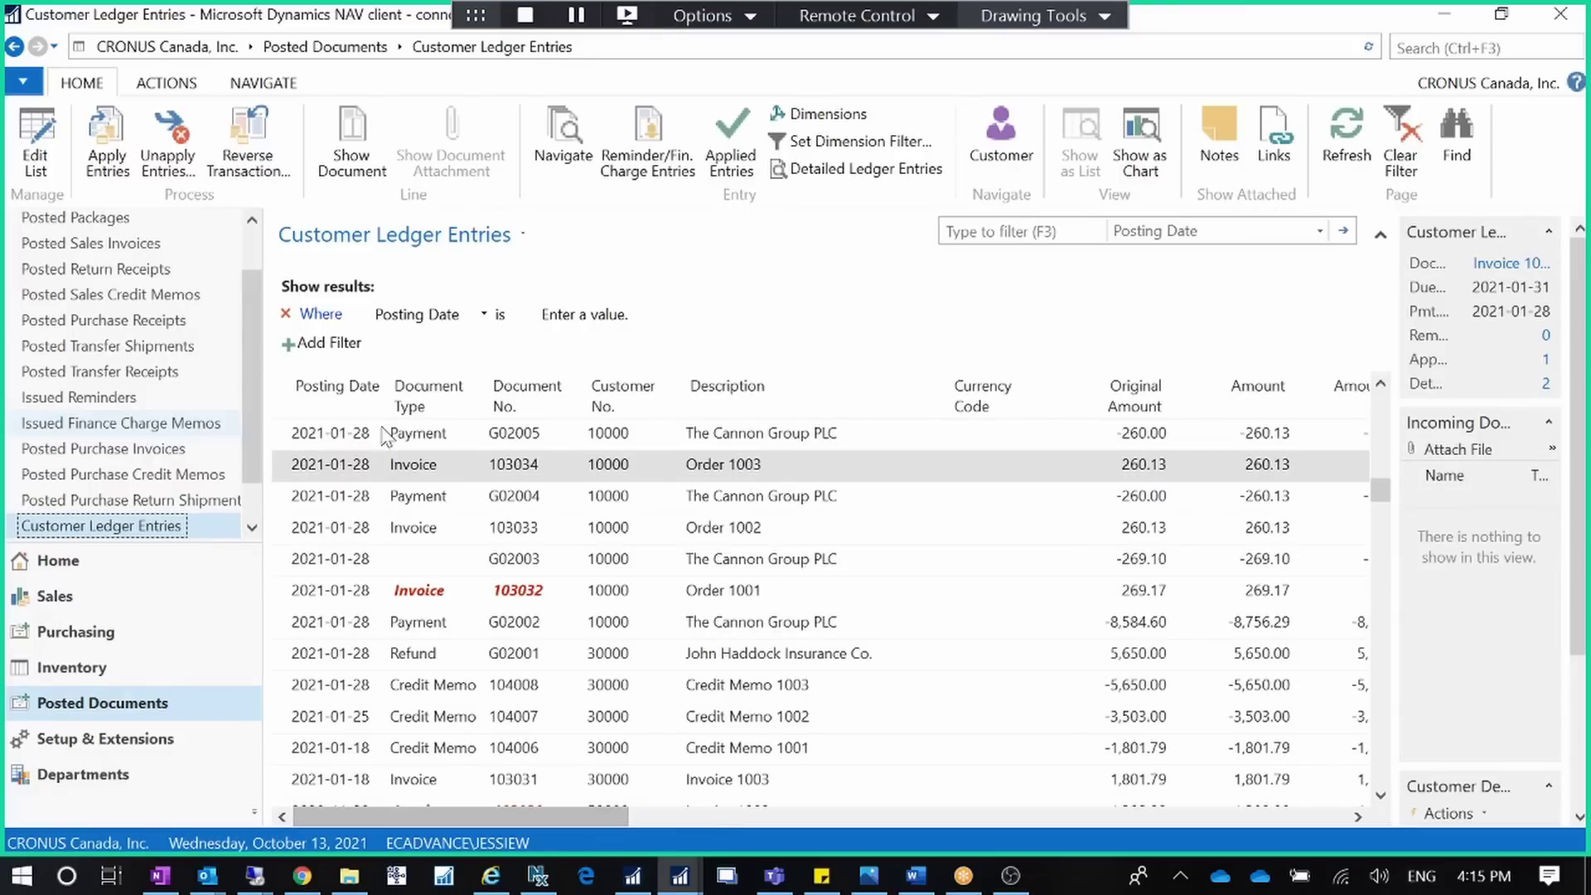
# Sort the customer ledger entries by posting date, newest first, and check the amounts and remaining amounts of invoice 103057
pyautogui.click(355, 396)
pyautogui.click(354, 396)
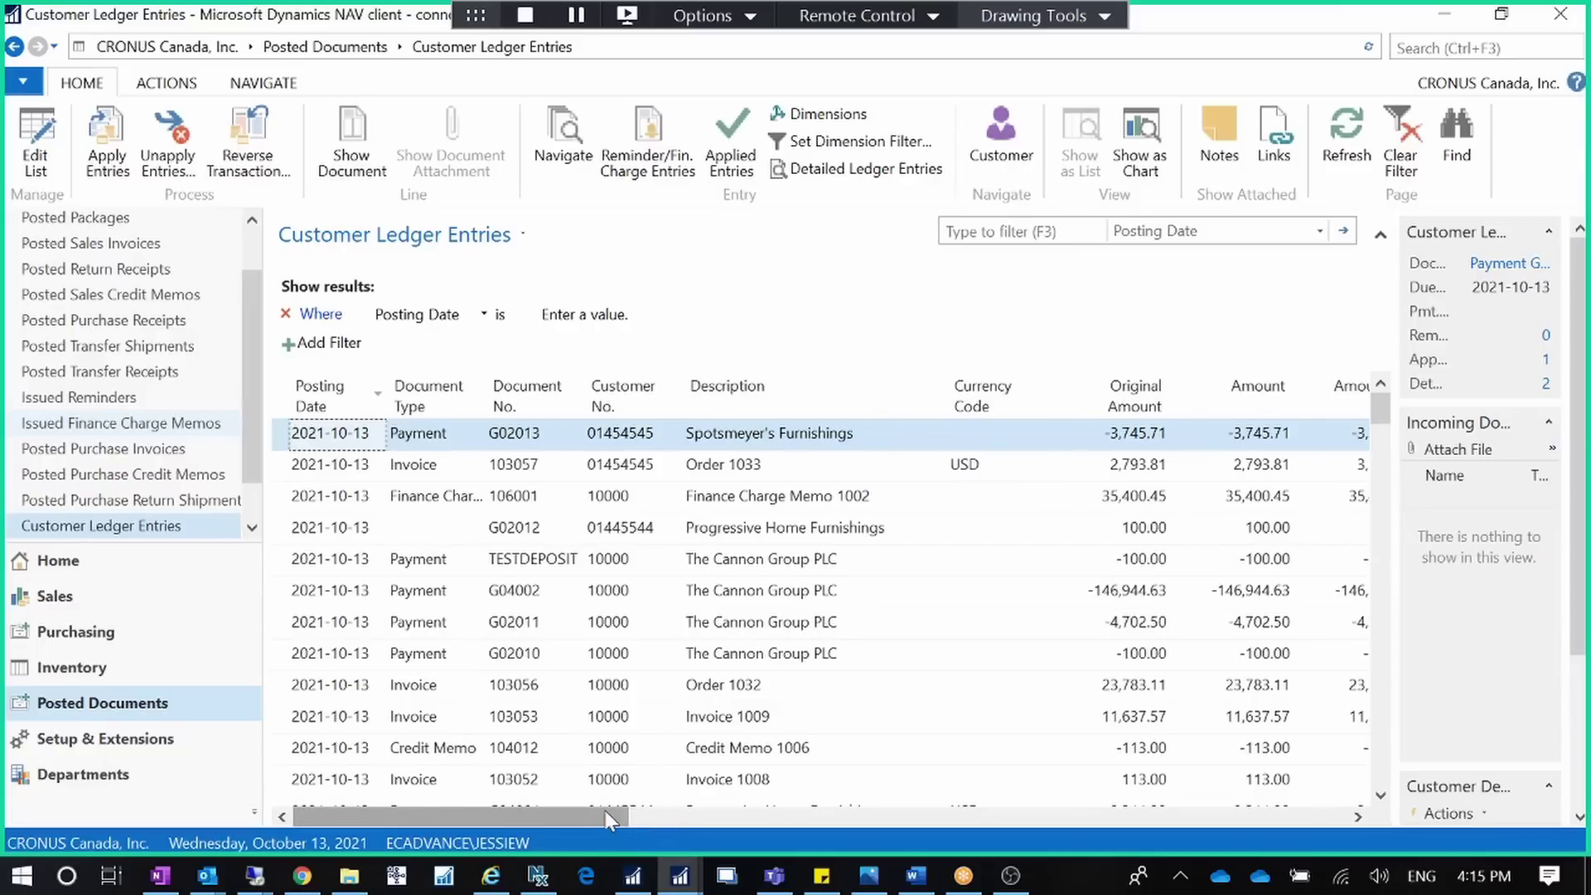
pyautogui.moveTo(604, 811)
pyautogui.mouseDown()
pyautogui.moveTo(717, 807)
pyautogui.moveTo(595, 808)
pyautogui.mouseUp()
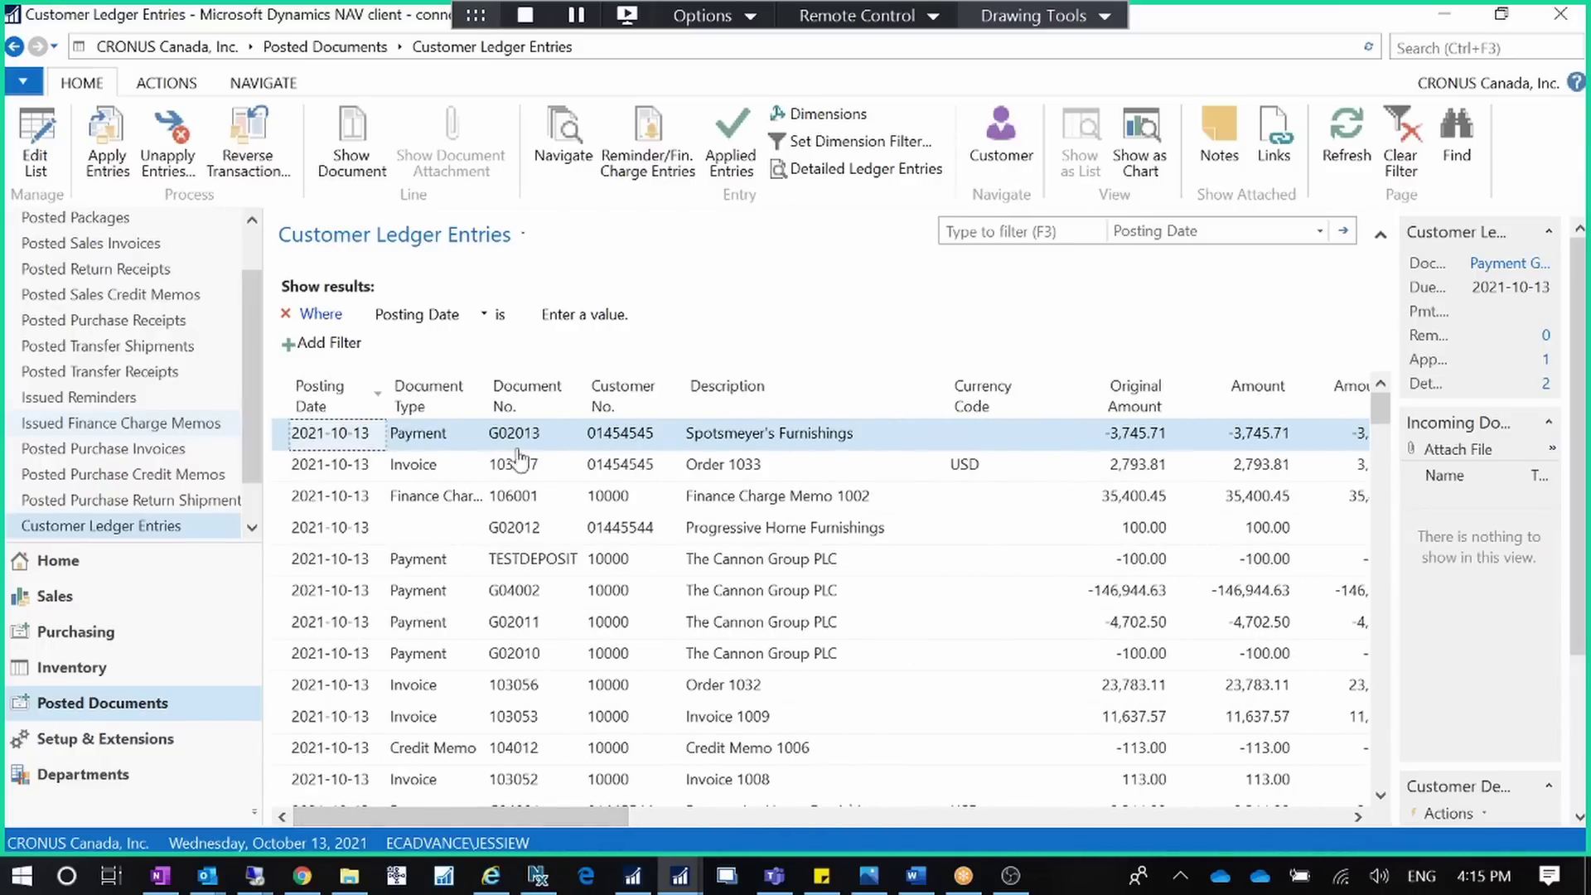
pyautogui.click(449, 468)
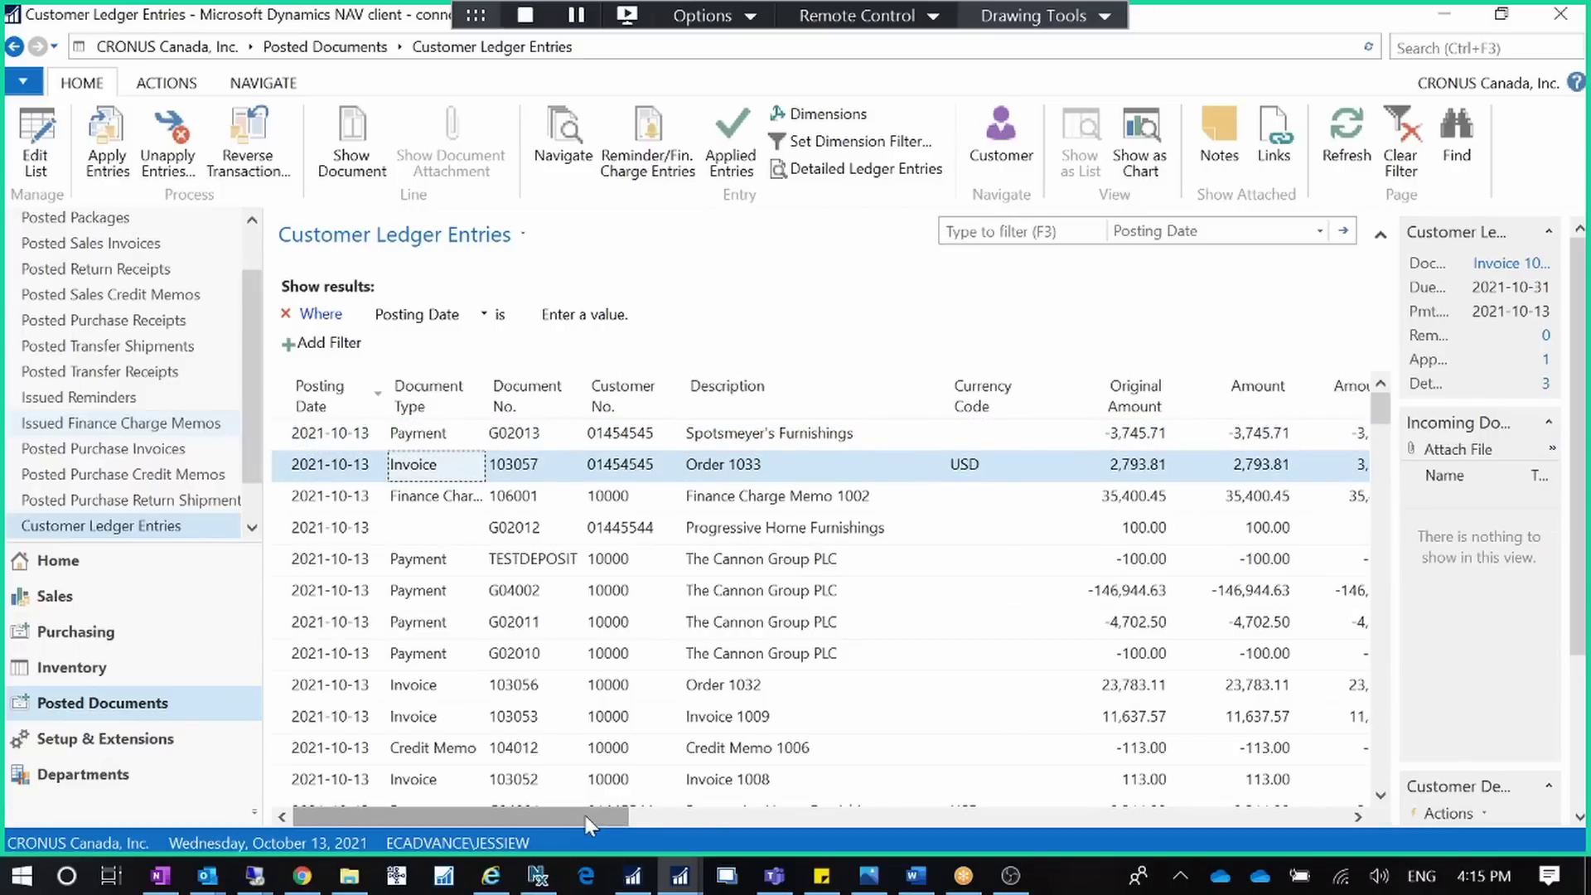
pyautogui.moveTo(585, 816); pyautogui.dragTo(708, 820)
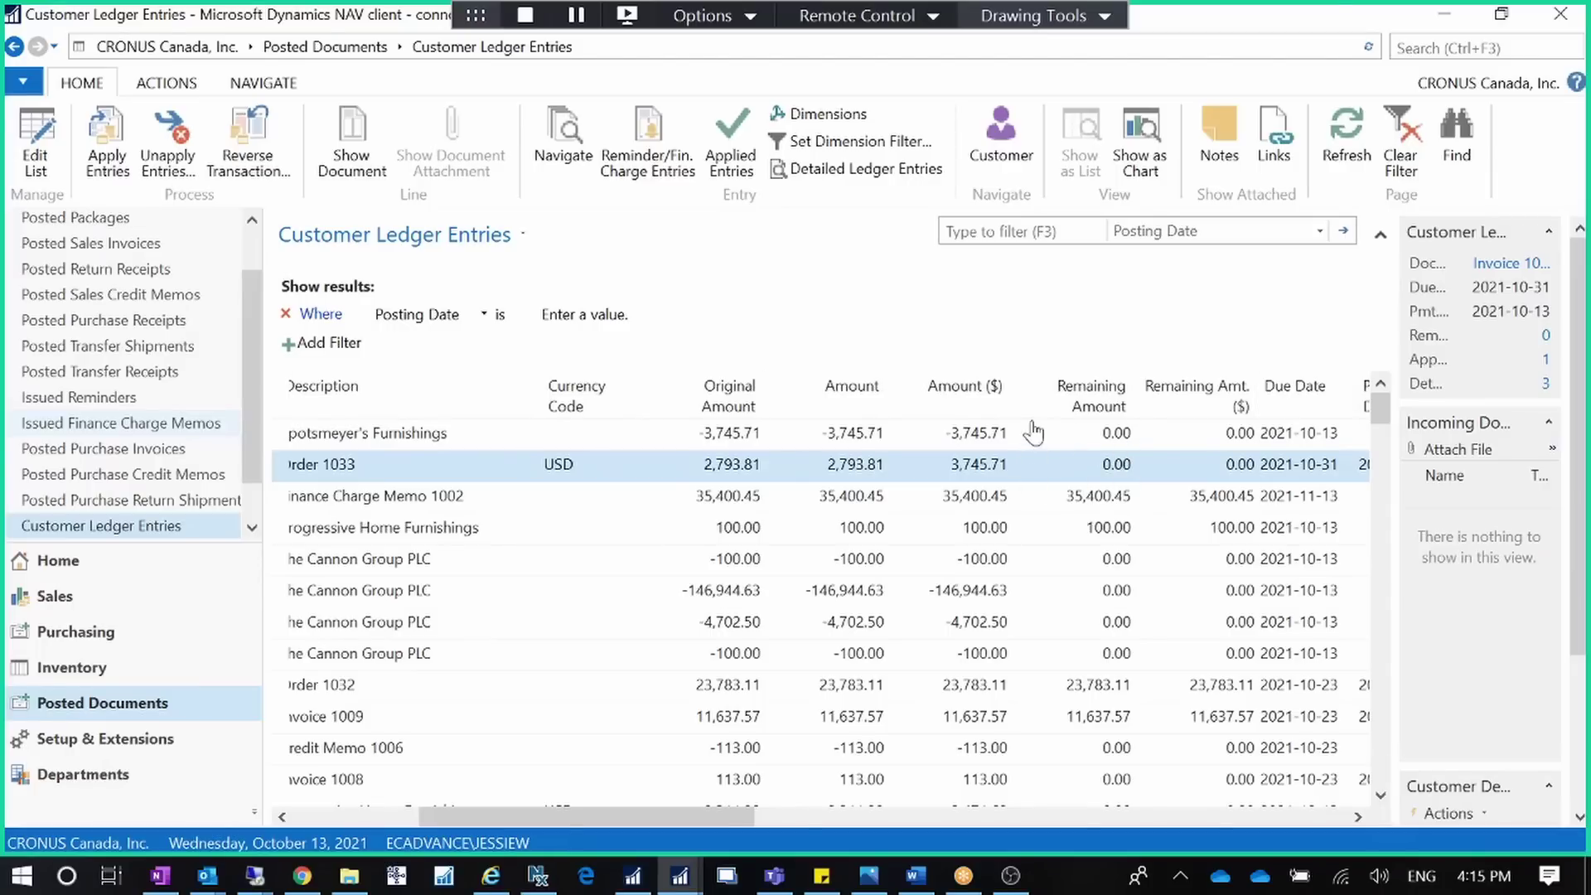
# View the applied customer entries of the Spotsmeyer's Furnishings payment G02013, and return to the ledger list
pyautogui.click(653, 434)
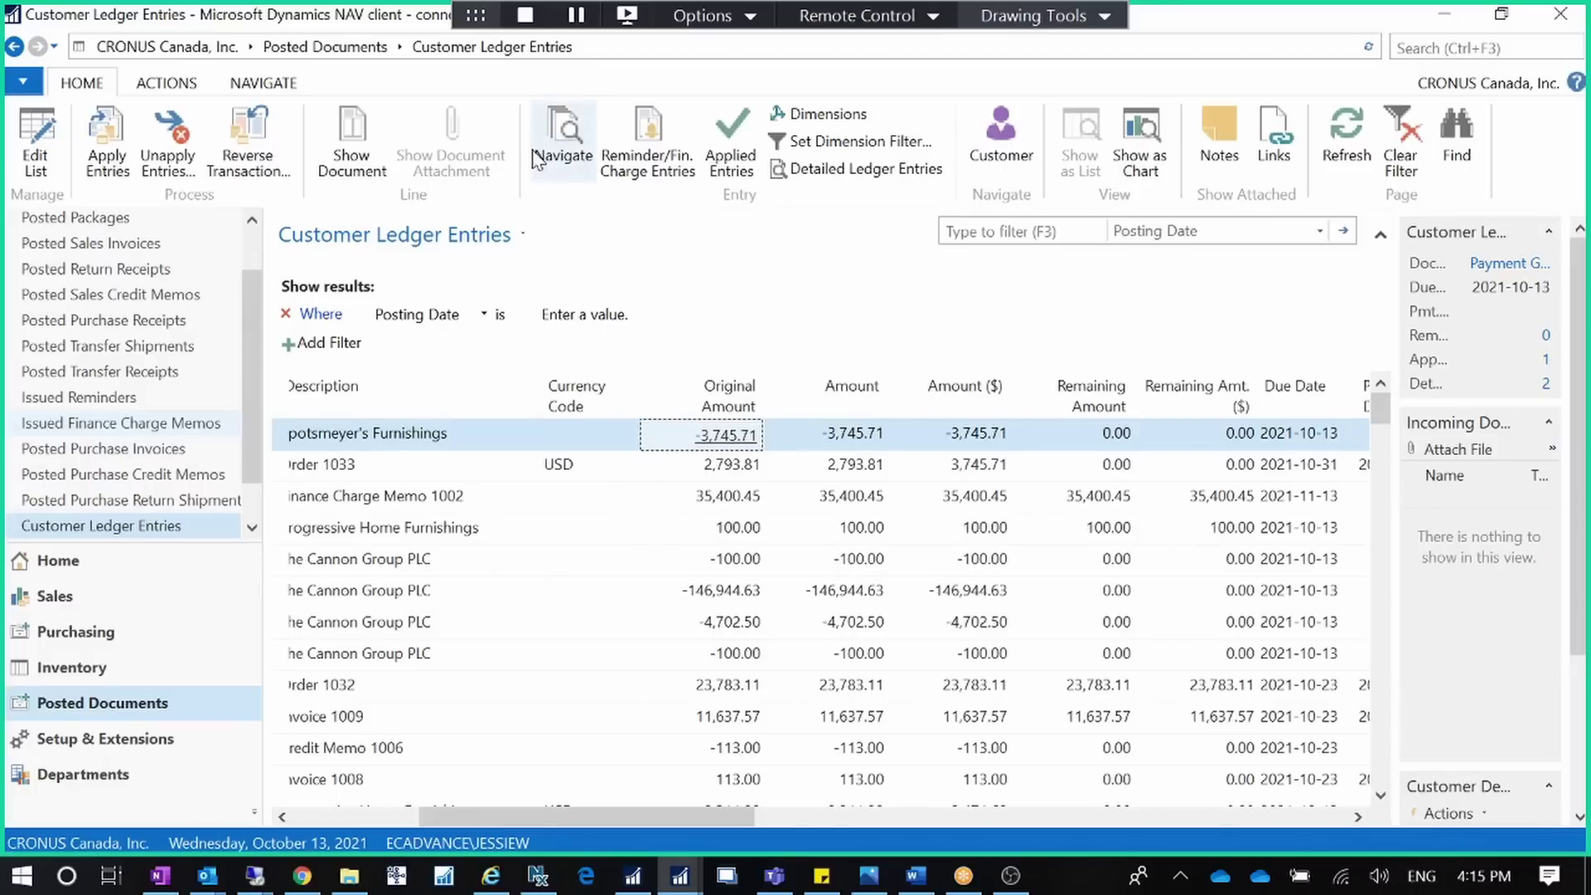
pyautogui.click(165, 82)
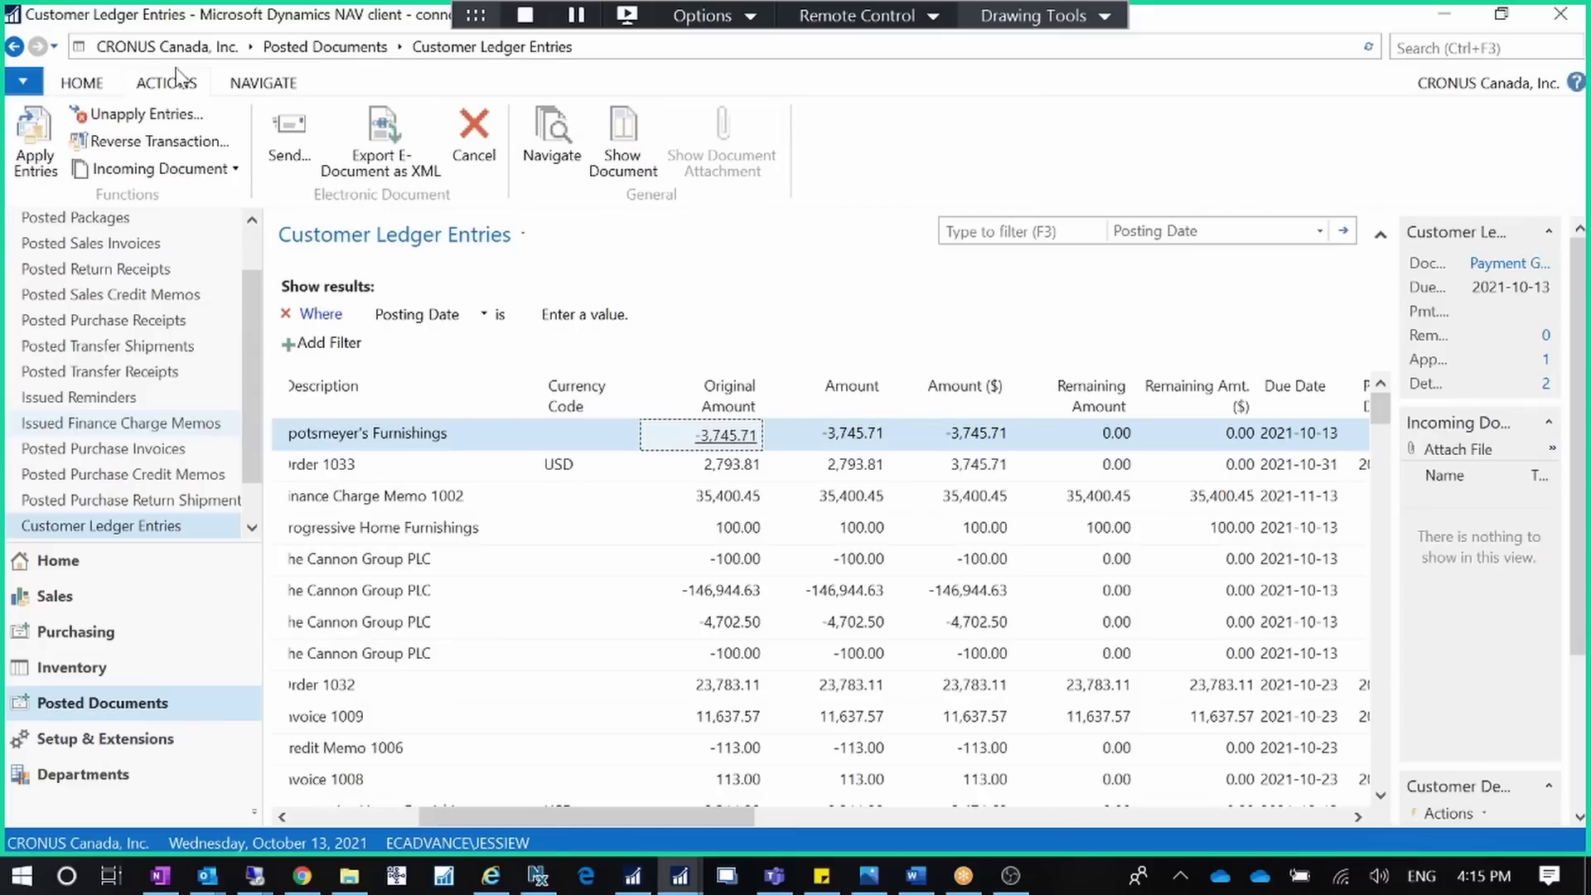
pyautogui.click(253, 82)
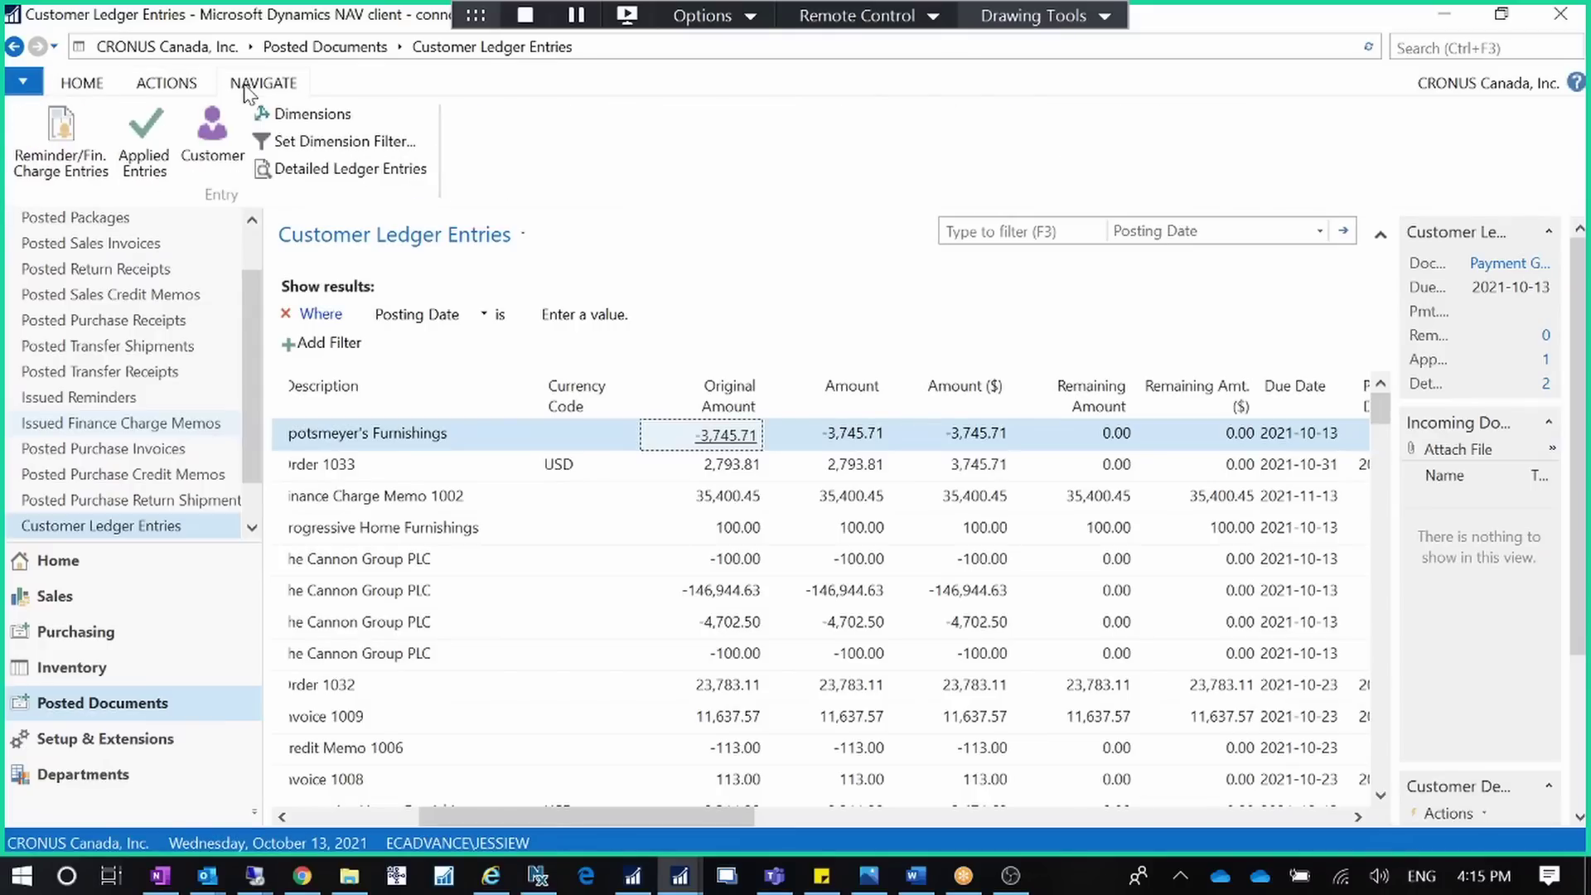
pyautogui.click(145, 137)
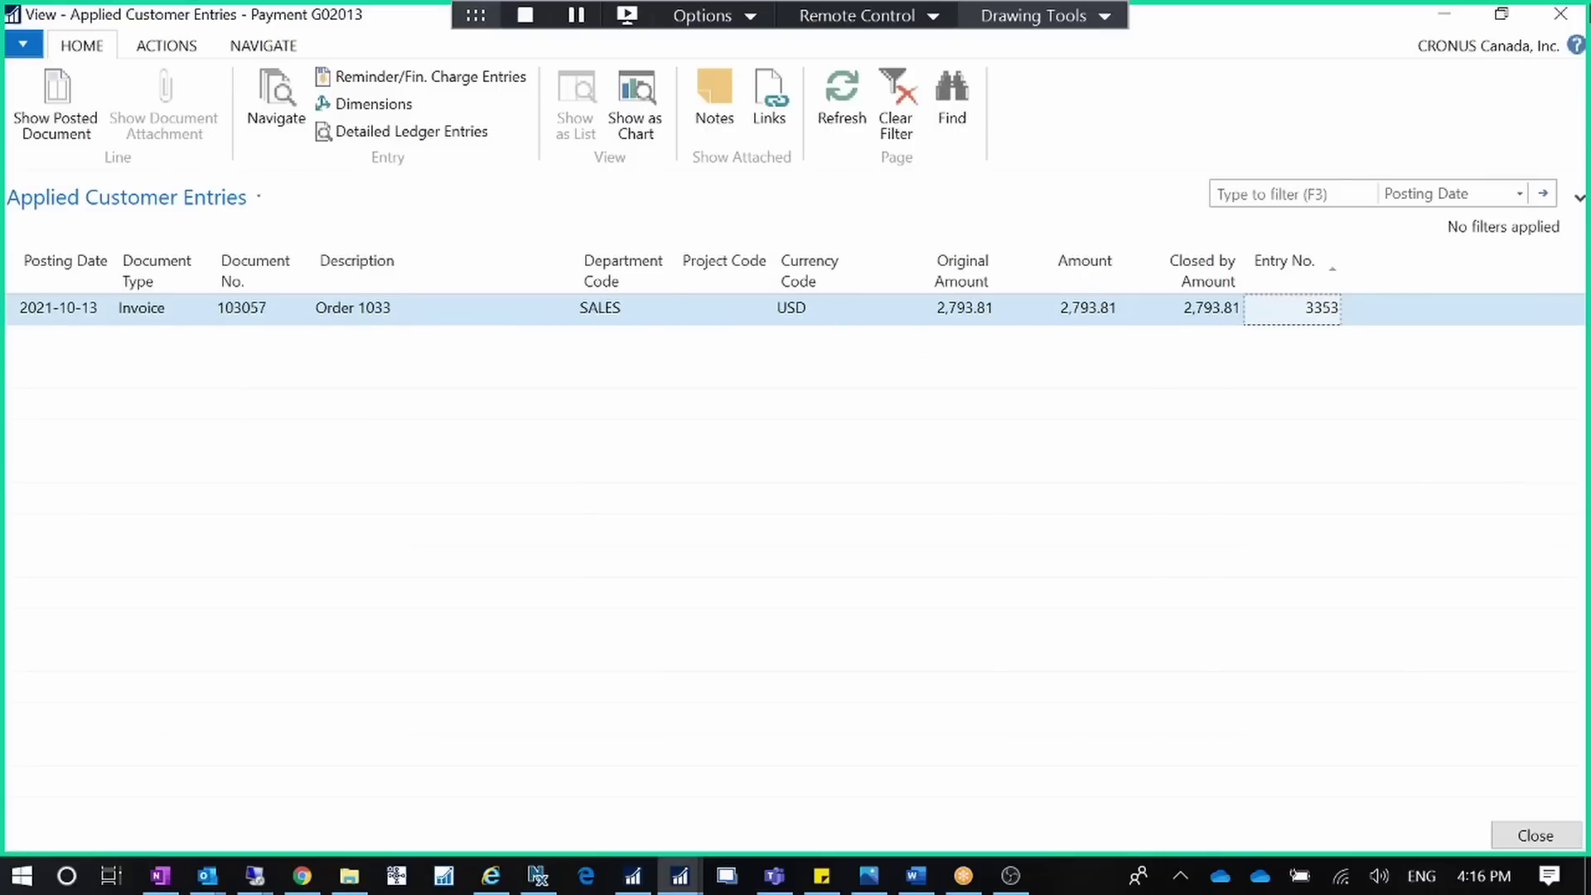
pyautogui.click(1560, 14)
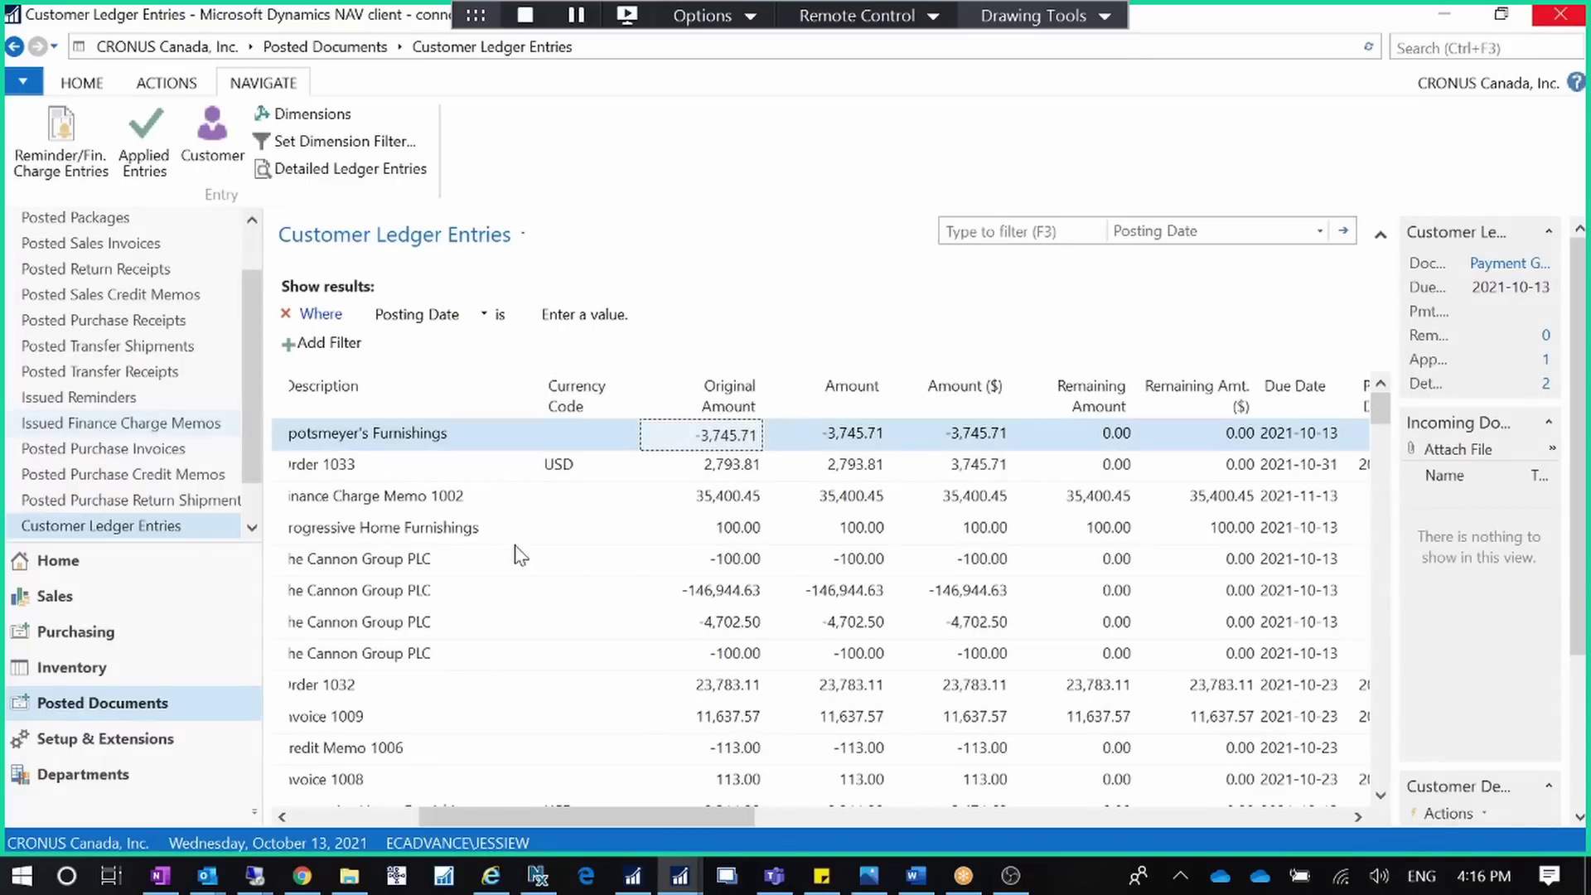
# View the applied customer entries of invoice 103057, and compare them with those of payment G02013
pyautogui.click(401, 463)
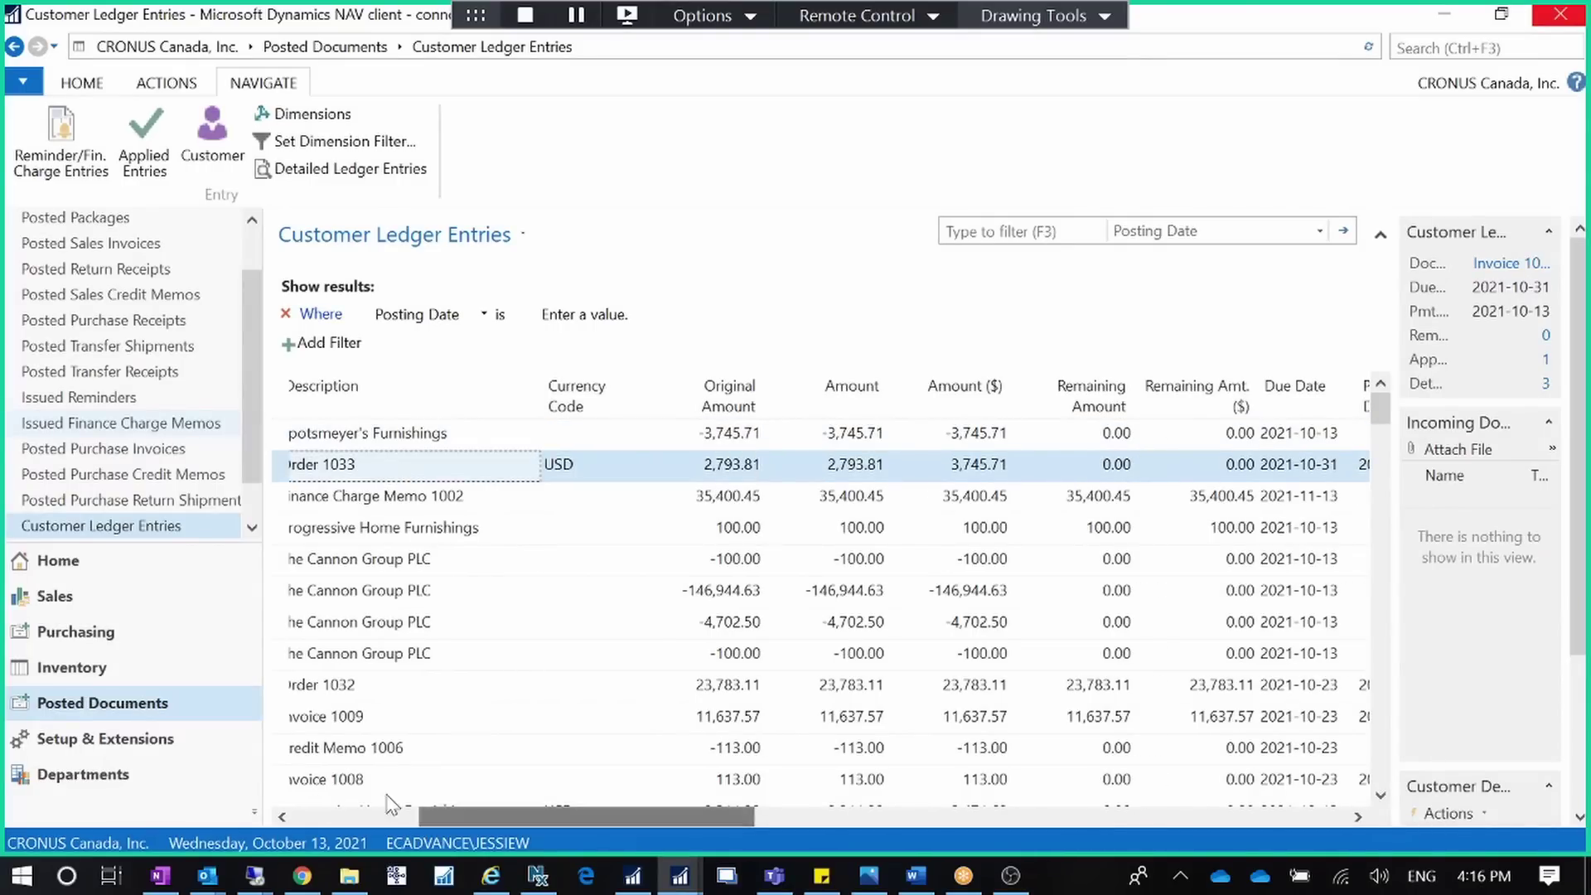
pyautogui.moveTo(480, 814); pyautogui.dragTo(322, 793)
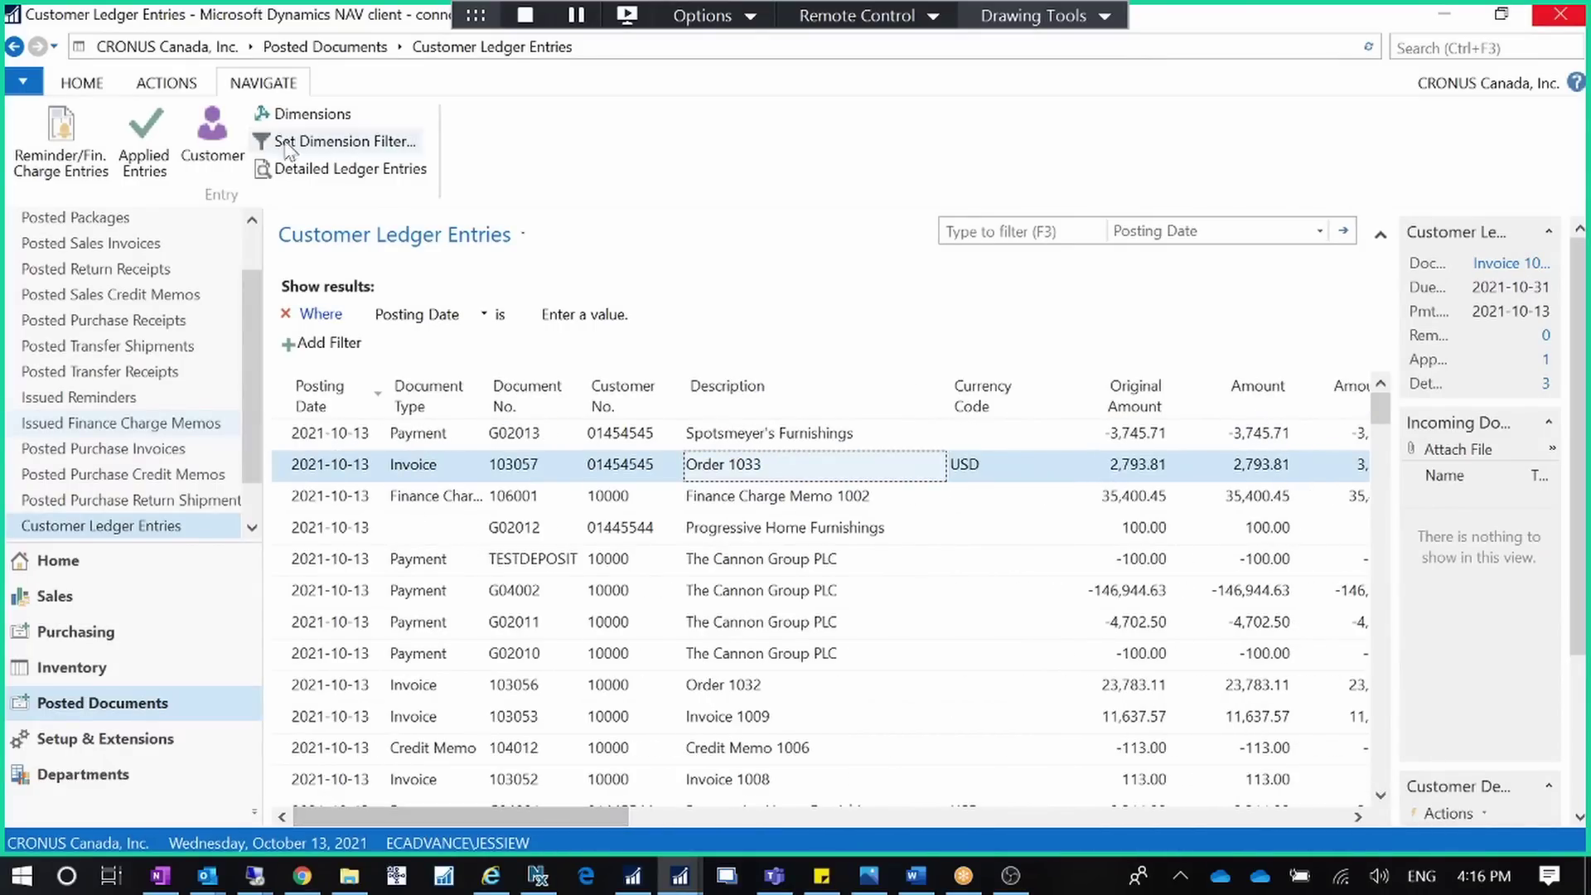
pyautogui.click(144, 143)
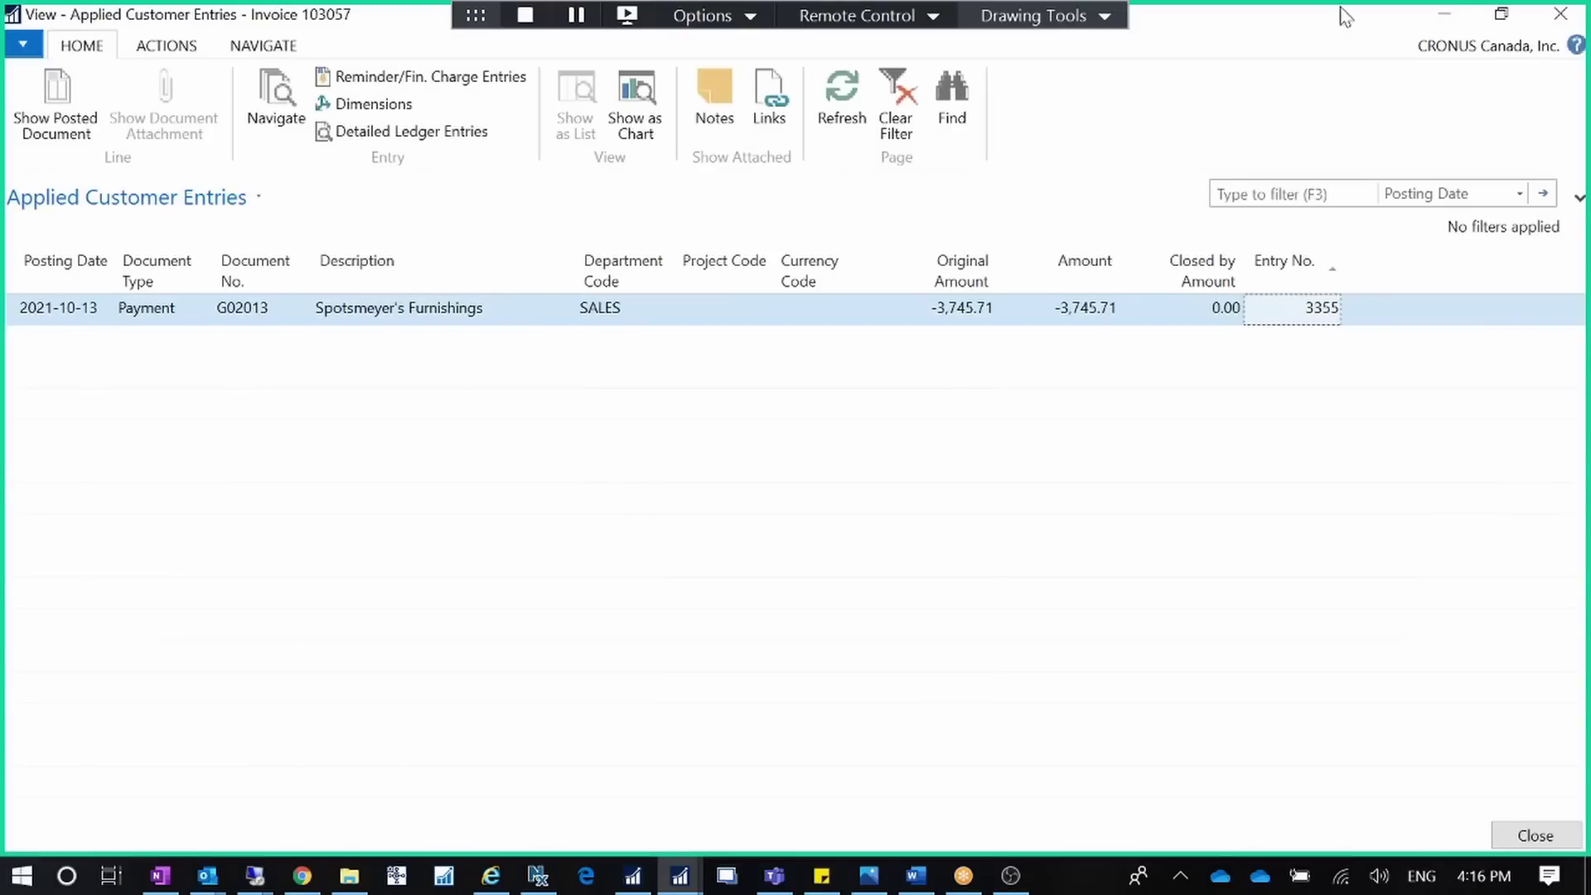
pyautogui.click(1560, 14)
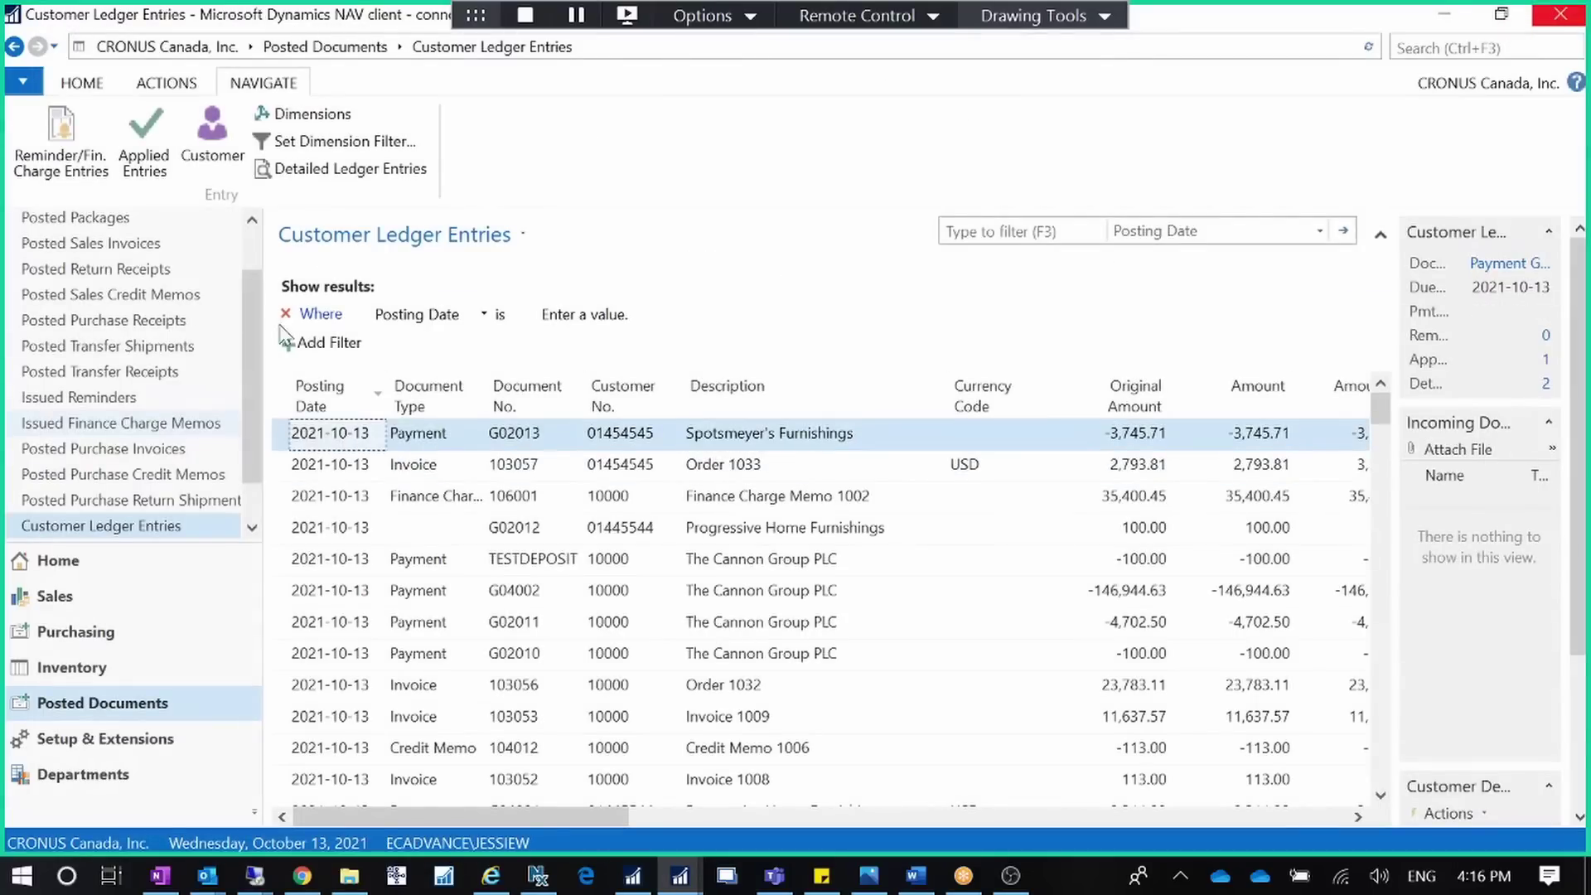
pyautogui.click(145, 142)
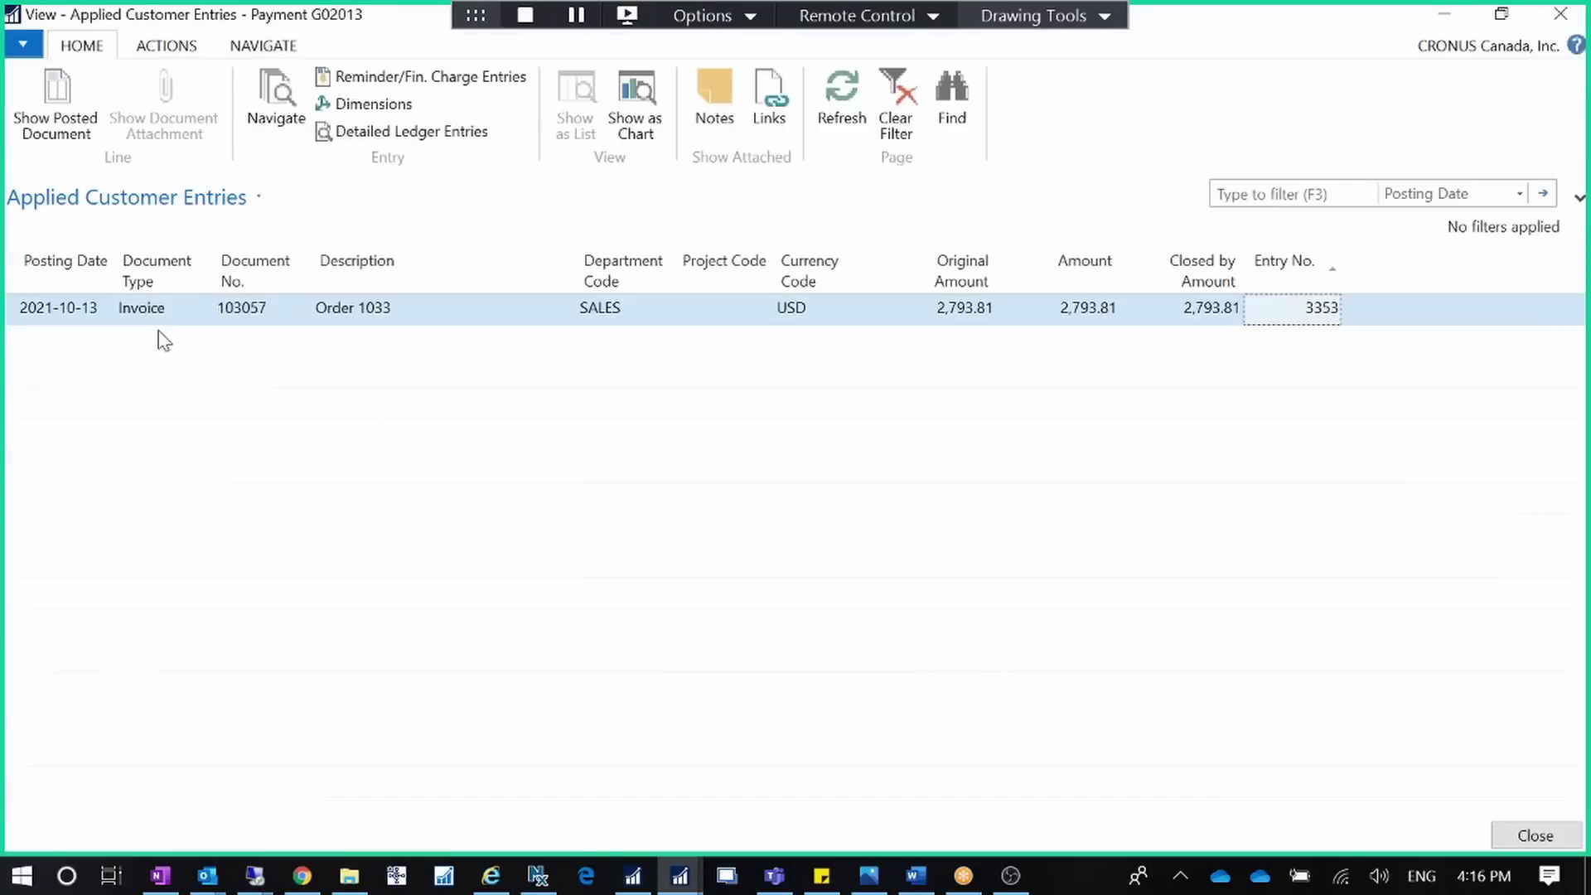
pyautogui.click(1560, 14)
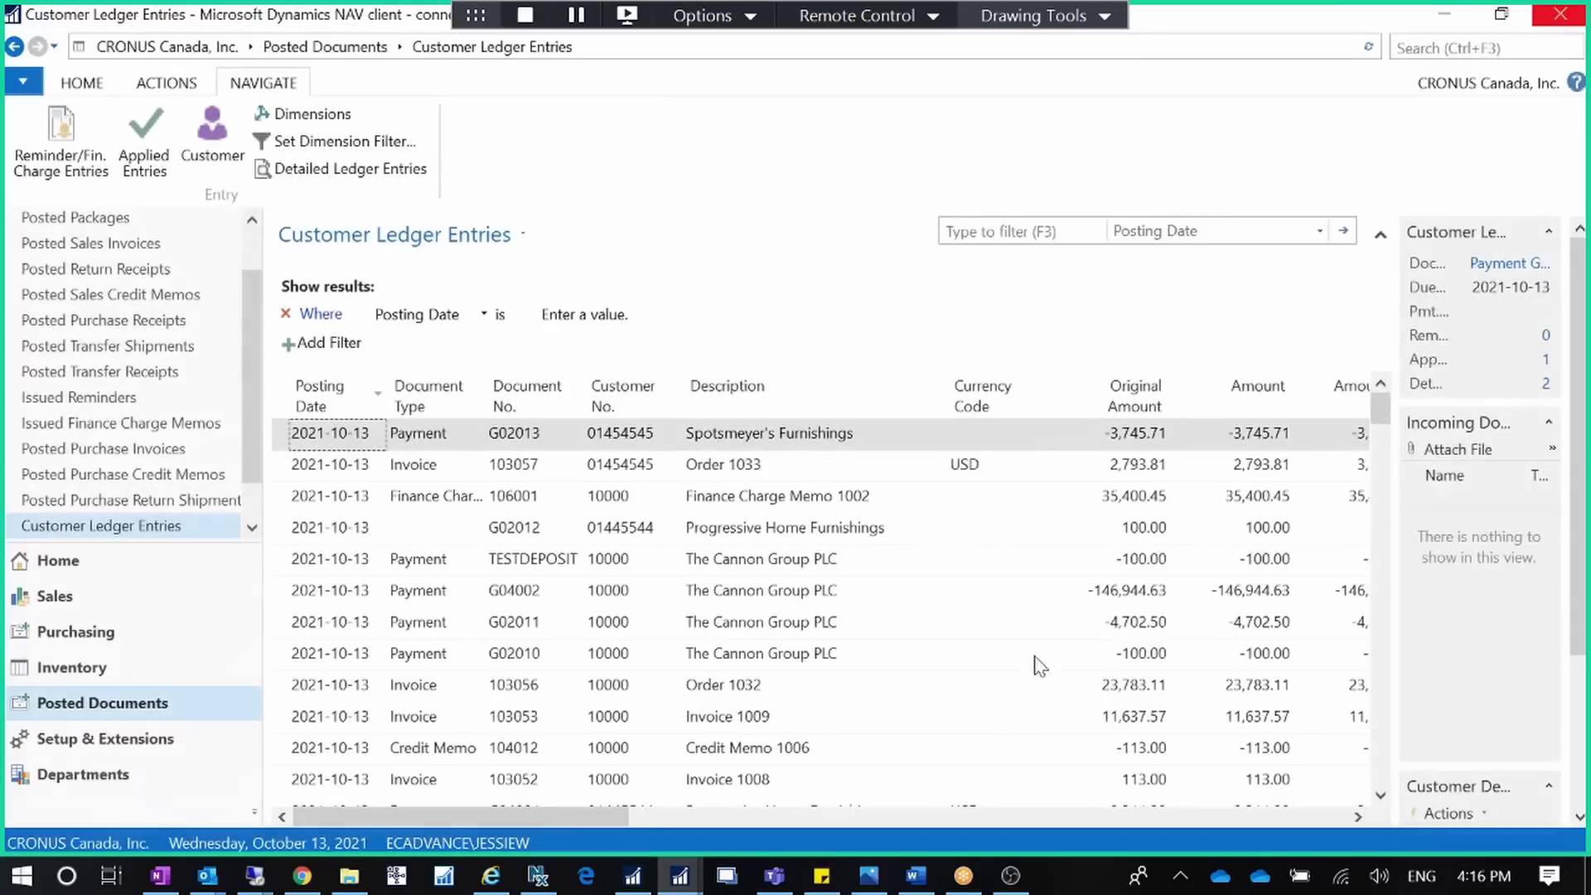
# Examine the detailed customer ledger entries behind the Amount ($) of payment G02013, and close them
pyautogui.moveTo(604, 816); pyautogui.dragTo(787, 816)
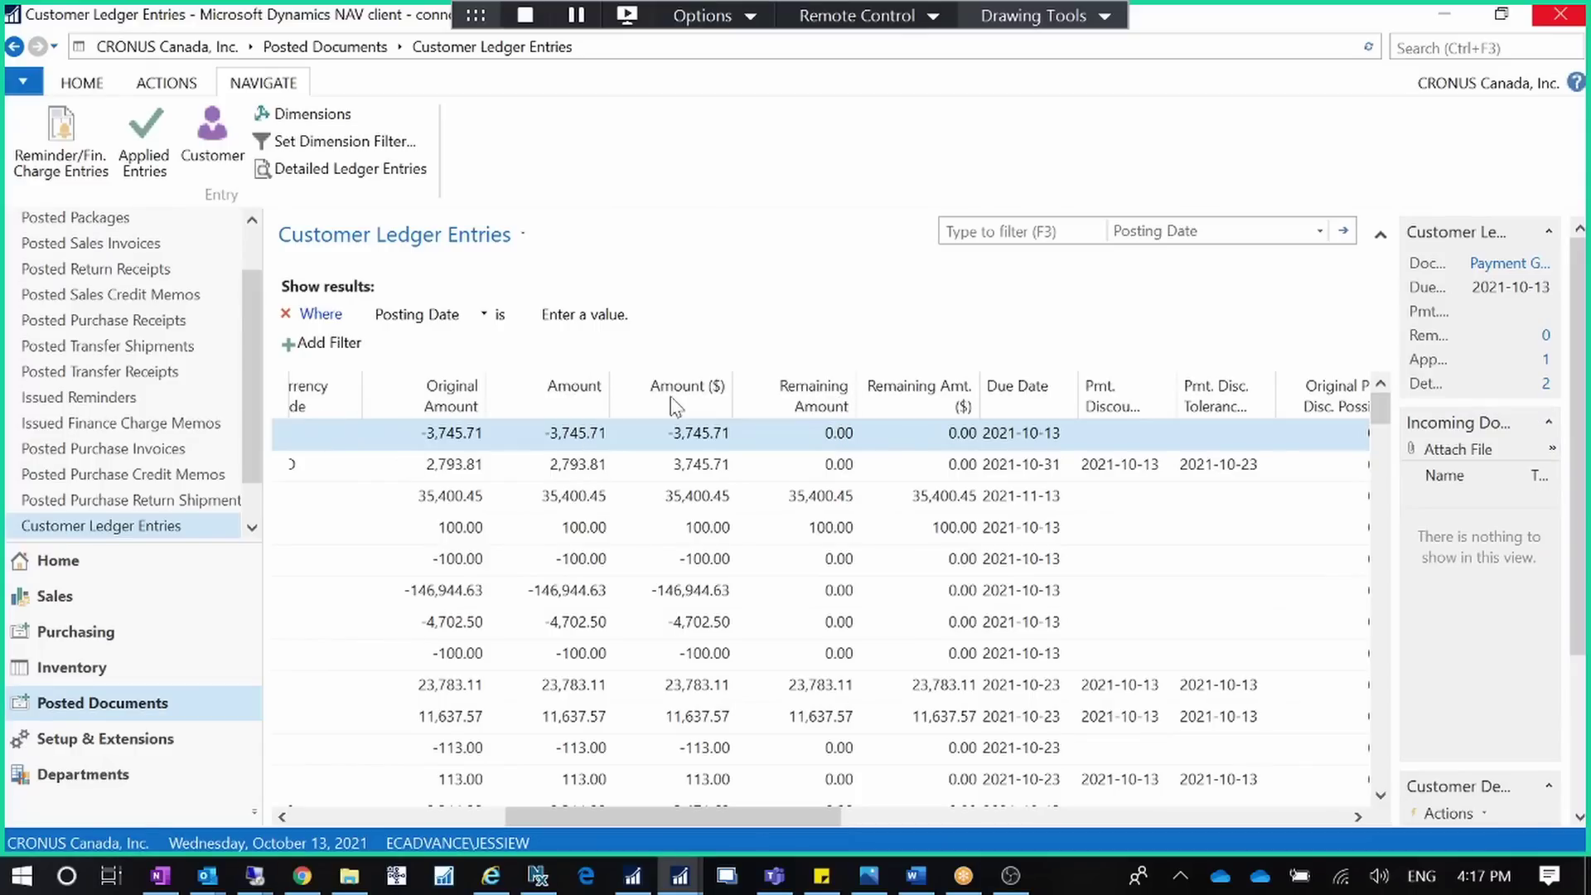
pyautogui.moveTo(671, 399)
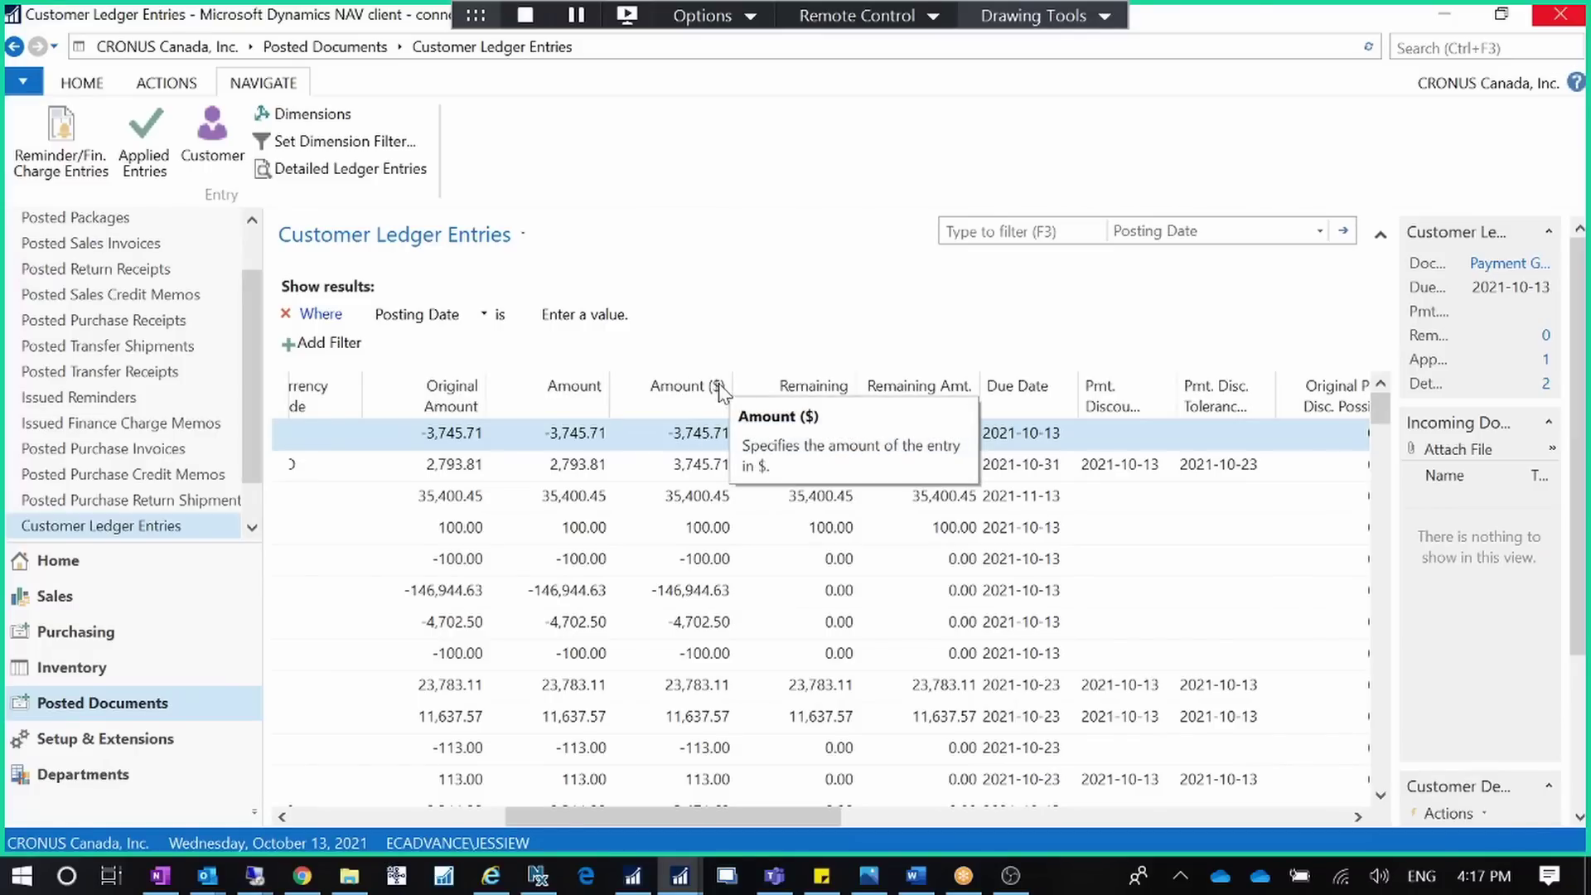
pyautogui.click(704, 439)
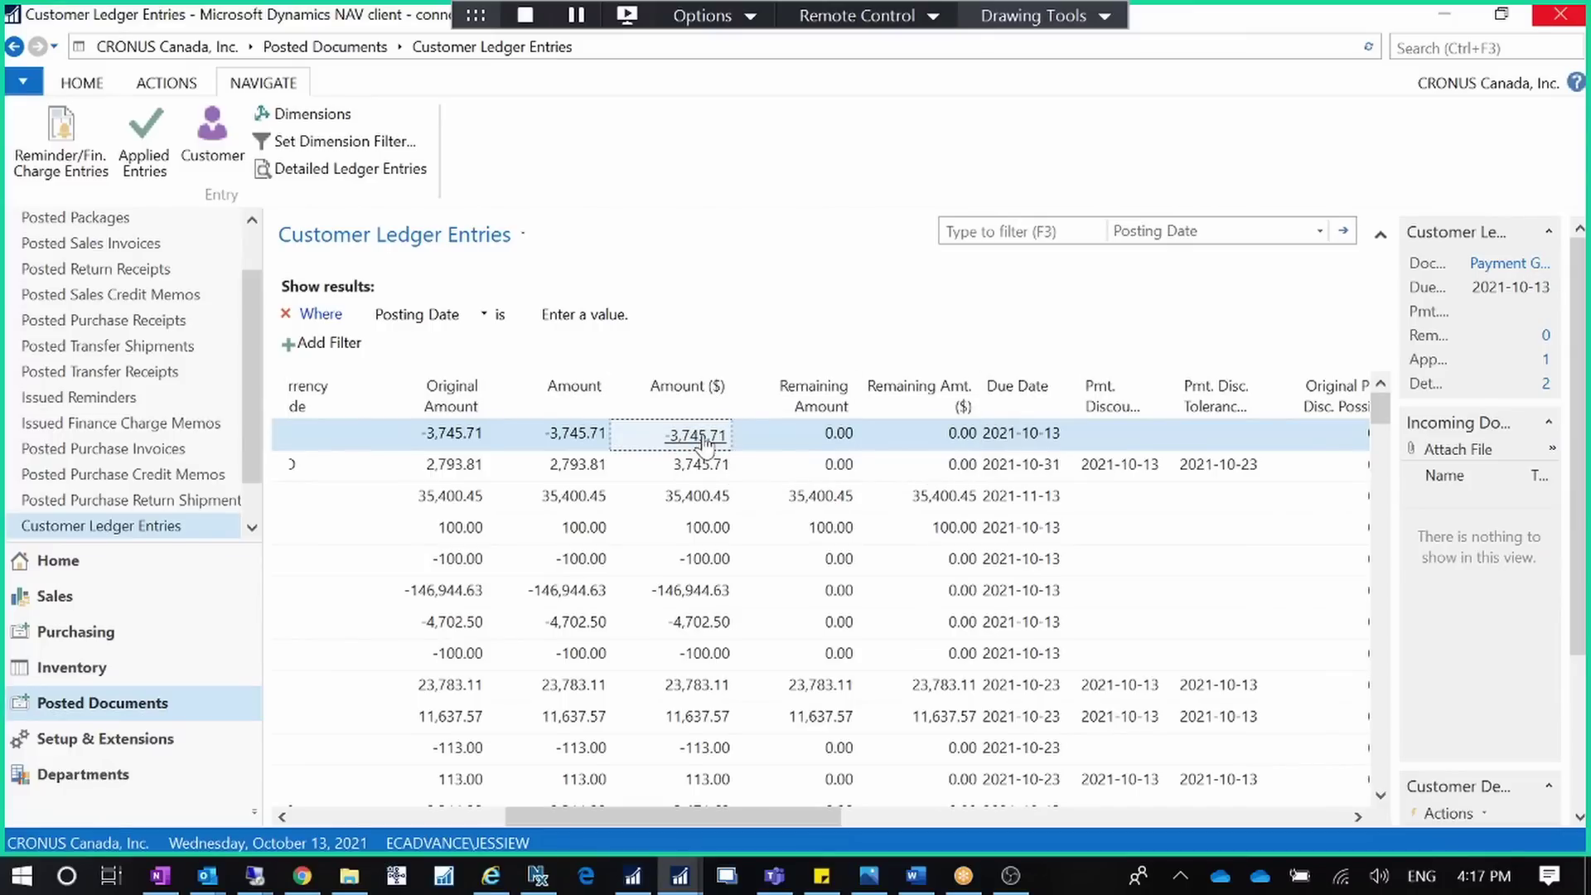
pyautogui.click(704, 439)
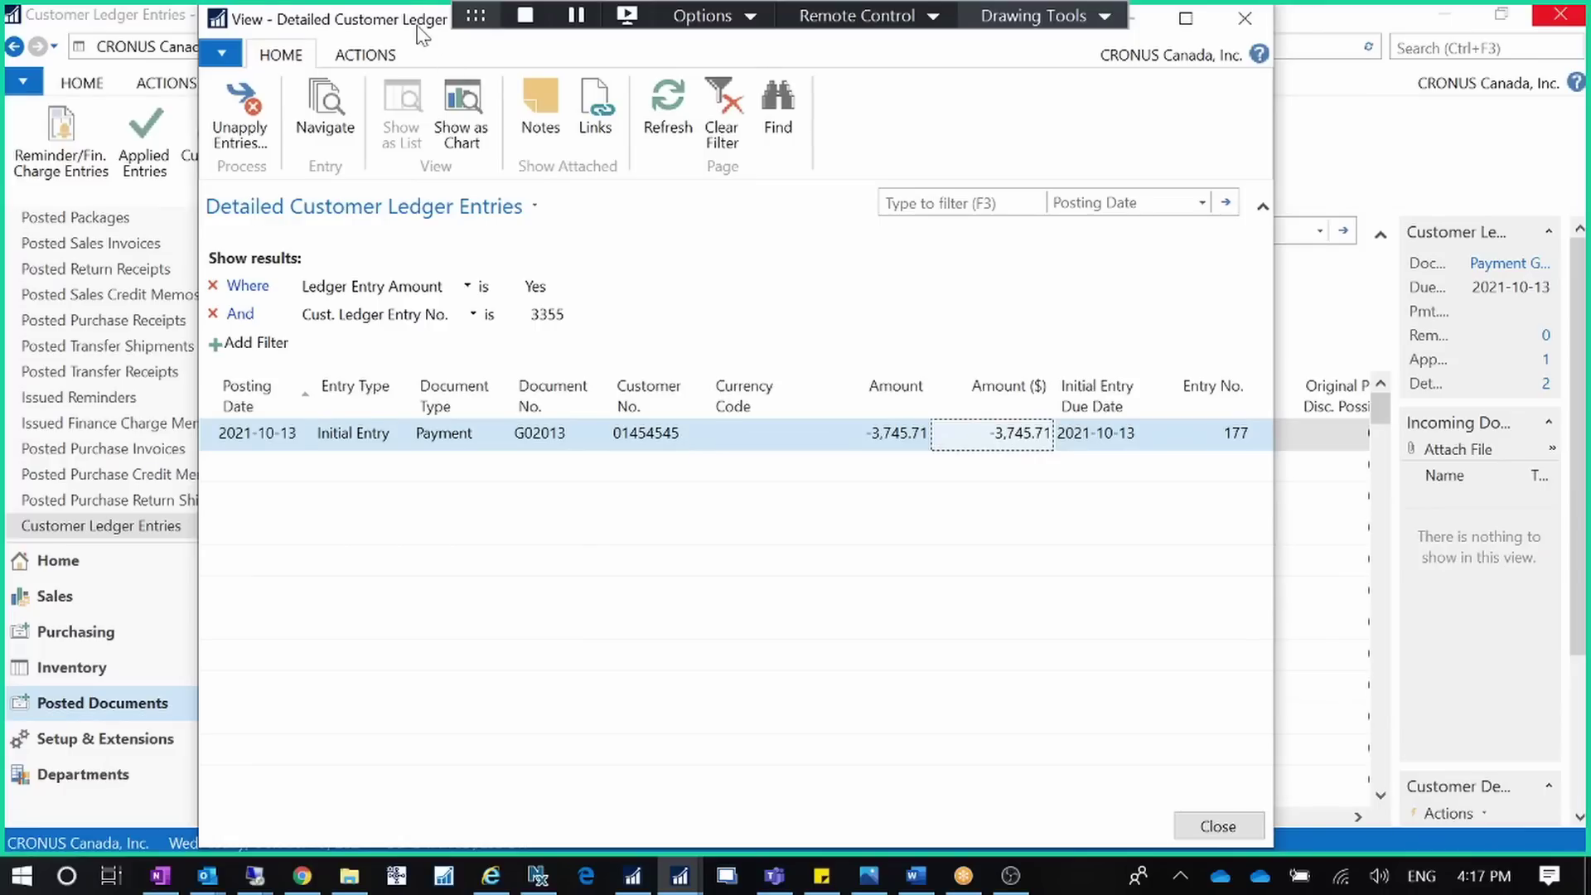
pyautogui.moveTo(418, 25); pyautogui.dragTo(417, 72)
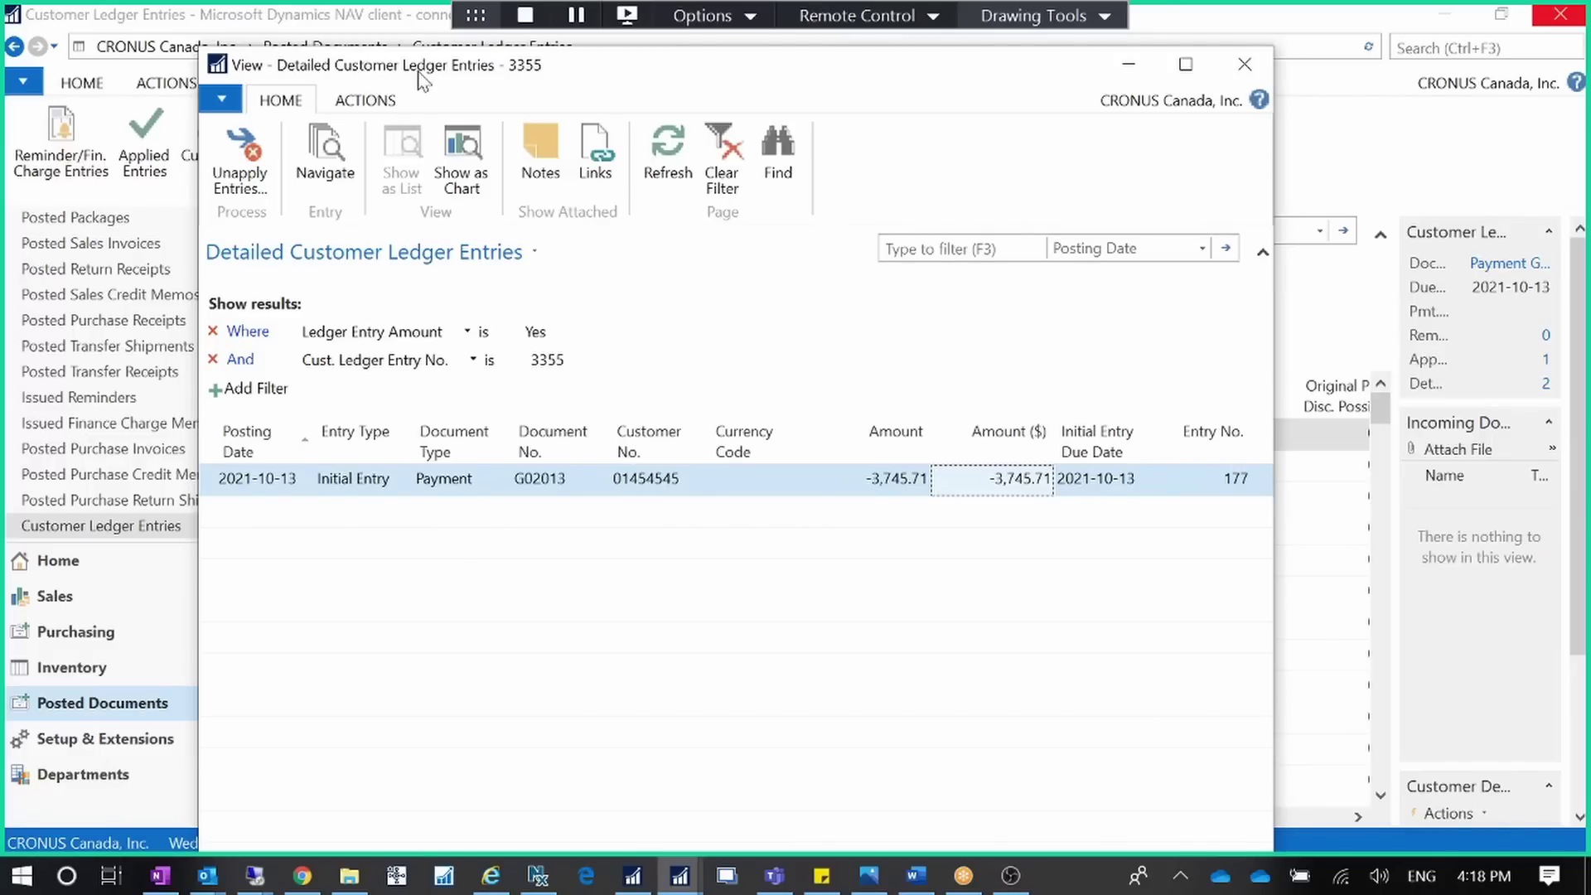
pyautogui.moveTo(419, 73); pyautogui.dragTo(424, 105)
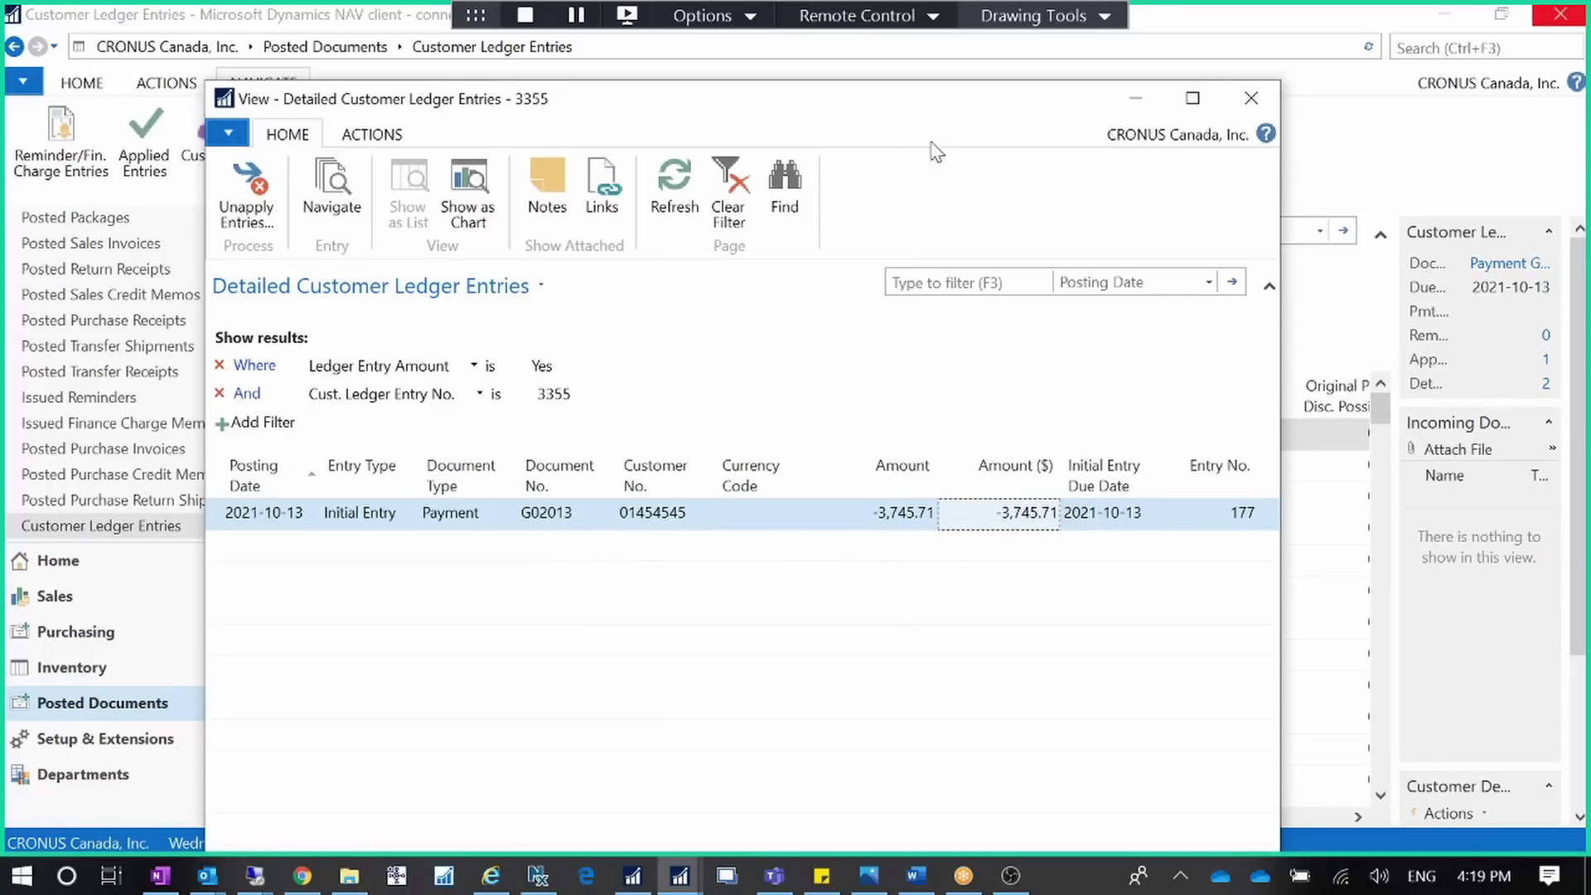
pyautogui.click(1250, 98)
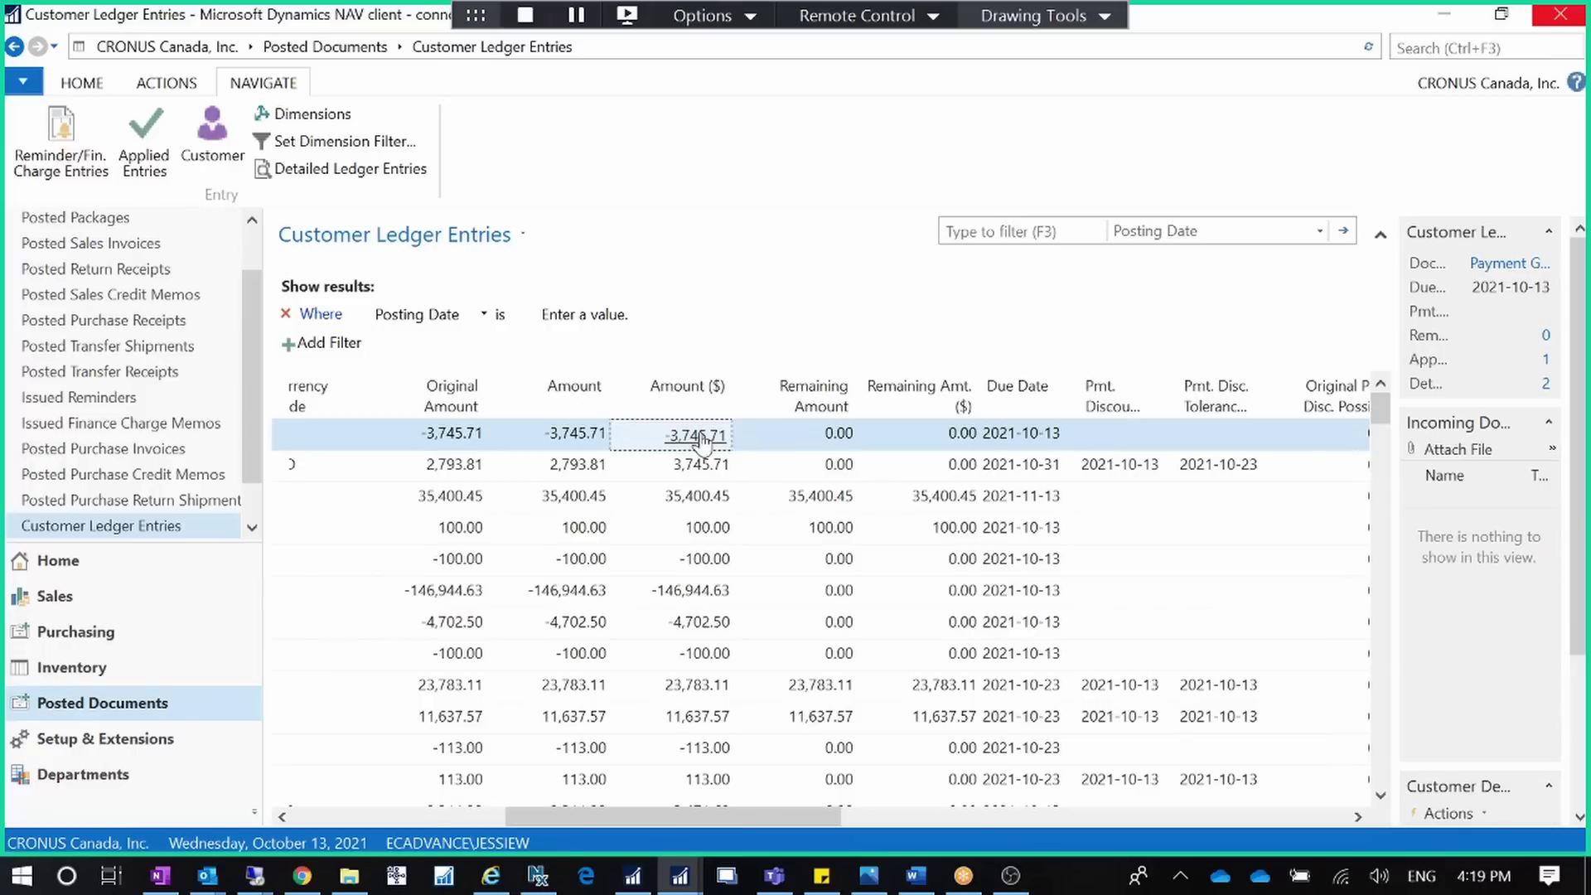
# Open the Purchases & Payables Setup, view the available options for application between currencies, and close the setup
pyautogui.click(1396, 49)
pyautogui.write('purcha')
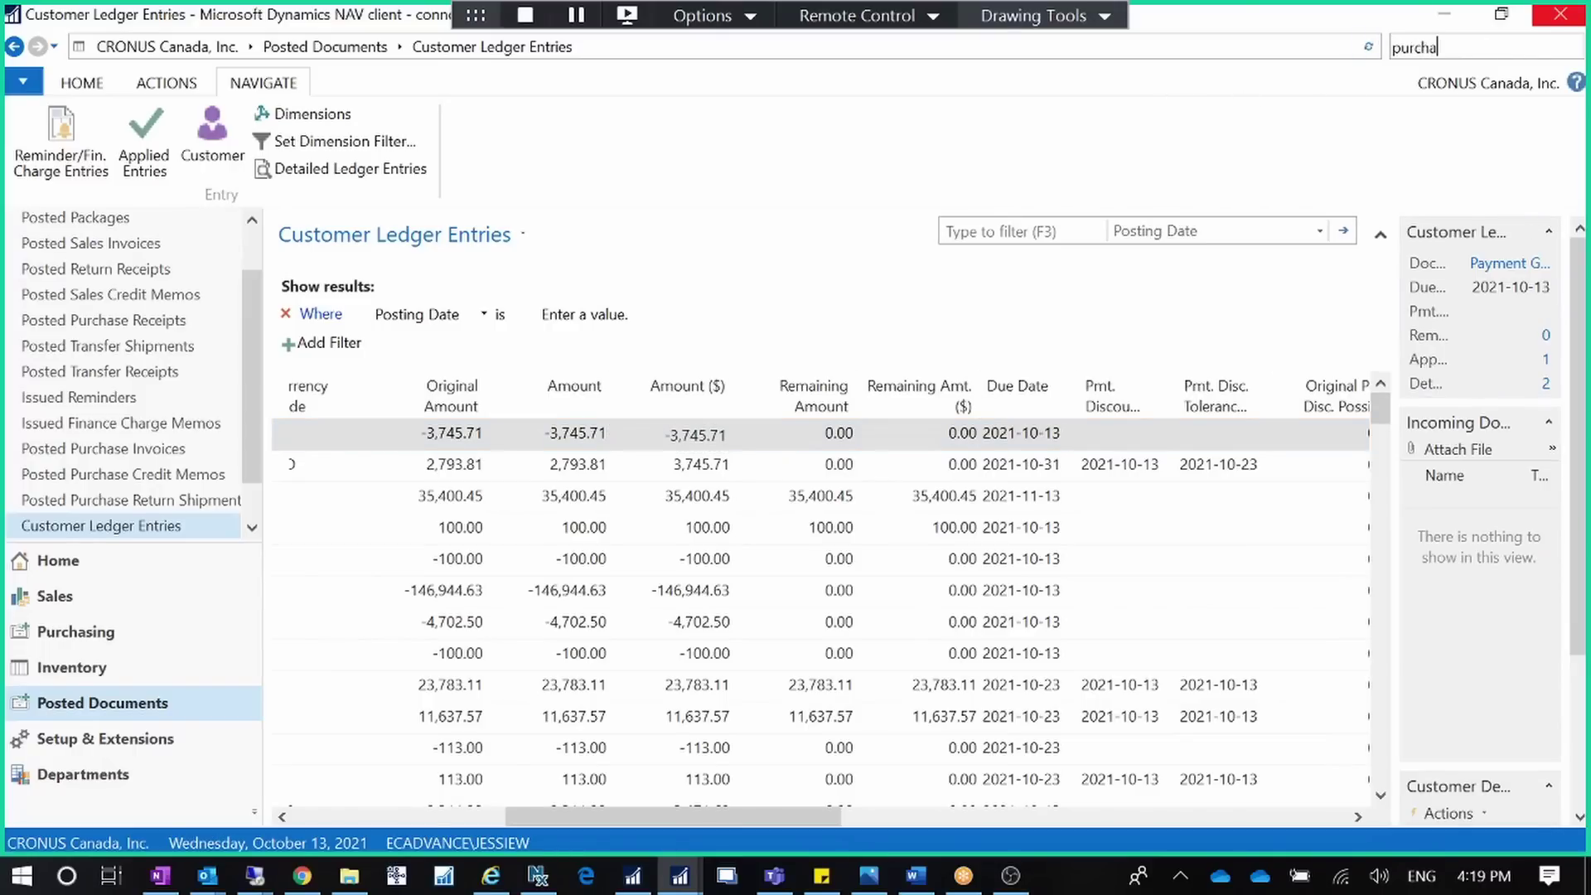
pyautogui.write('se & paya')
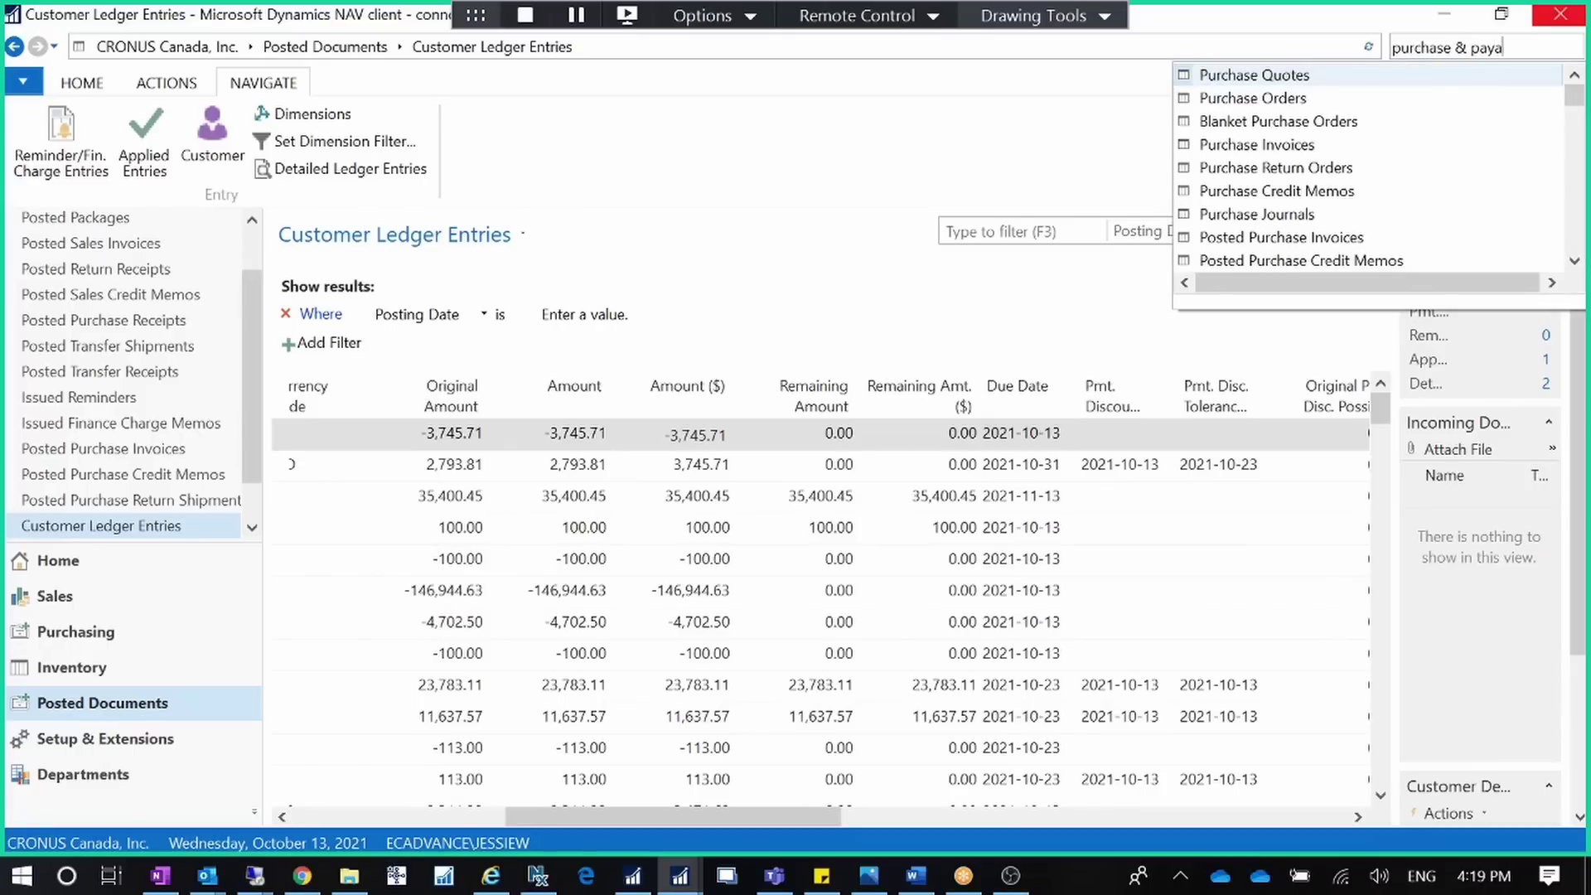
pyautogui.write('bl')
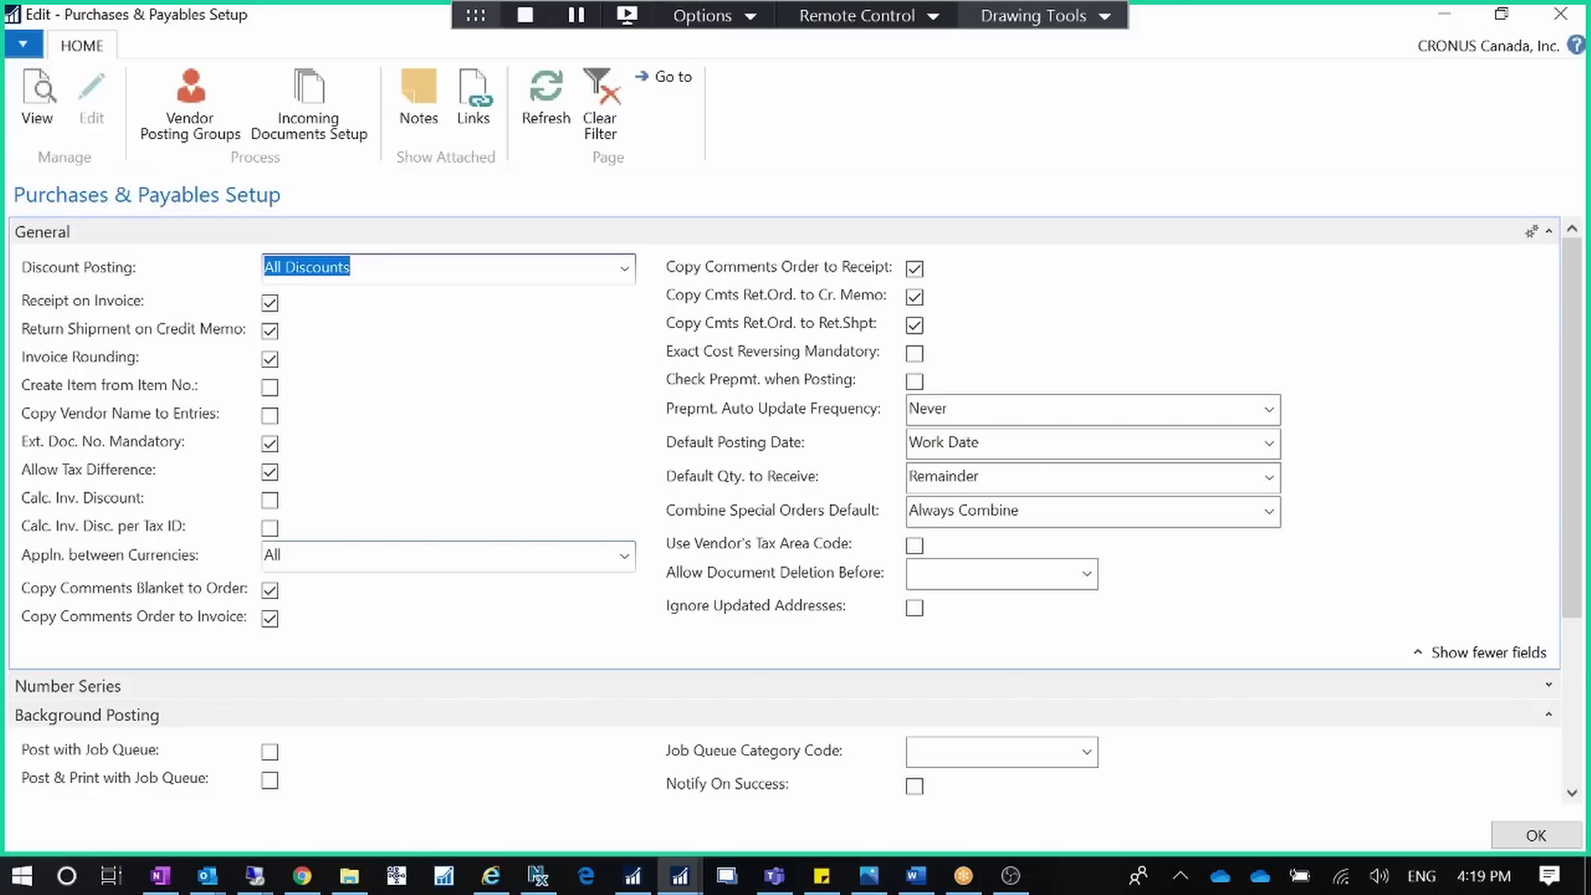
pyautogui.click(623, 555)
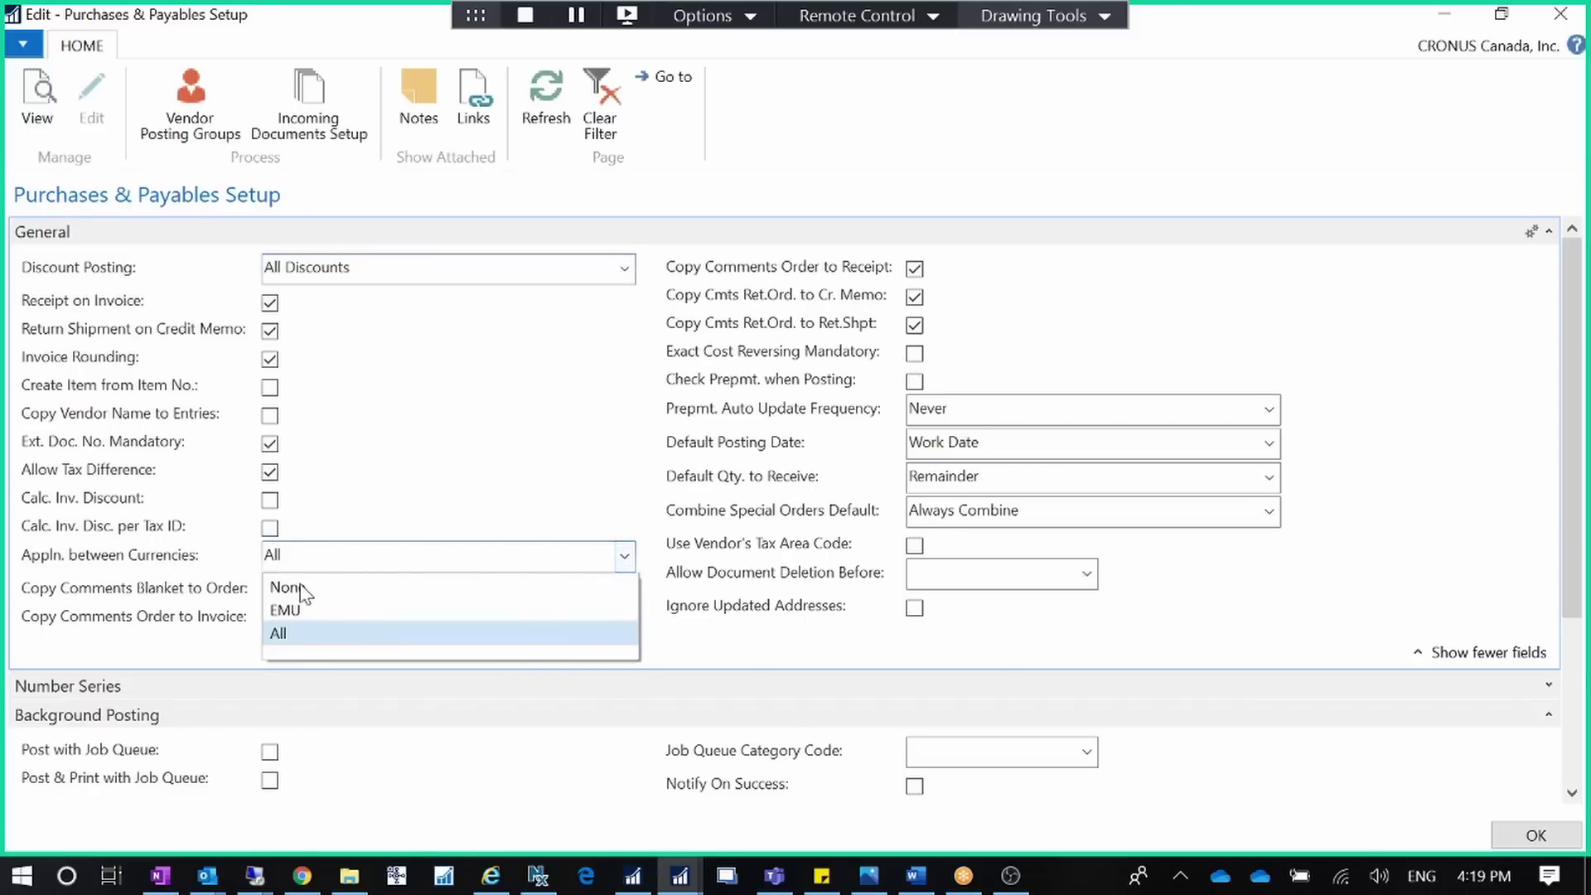
pyautogui.click(441, 512)
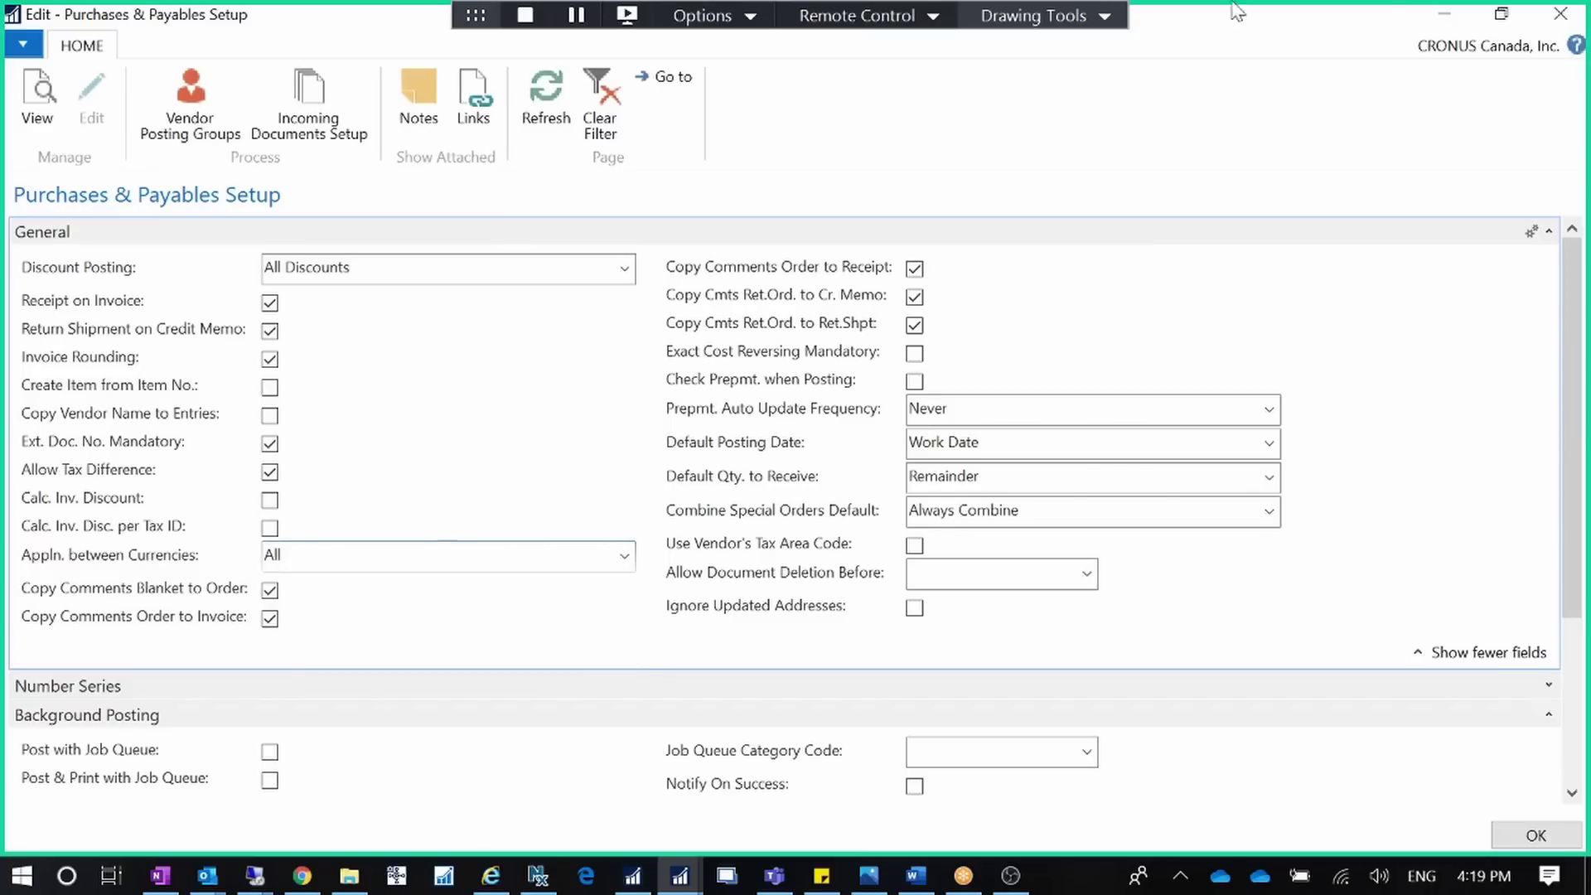
pyautogui.click(1560, 14)
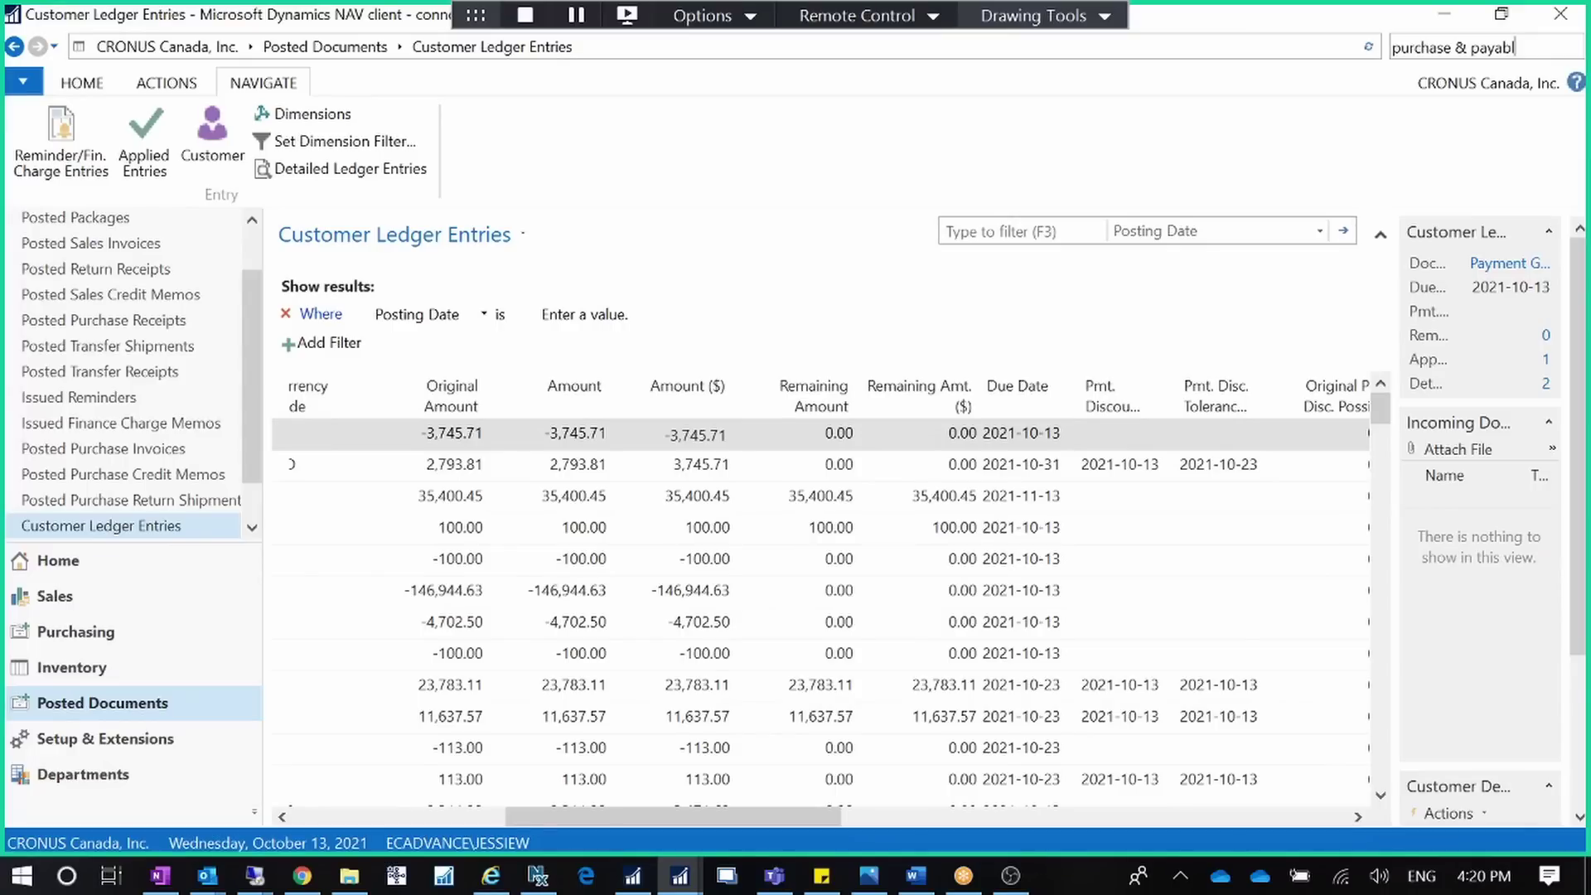
# Switch the session to the company Consolidated Company
pyautogui.hotkey('alt', 'Tab')
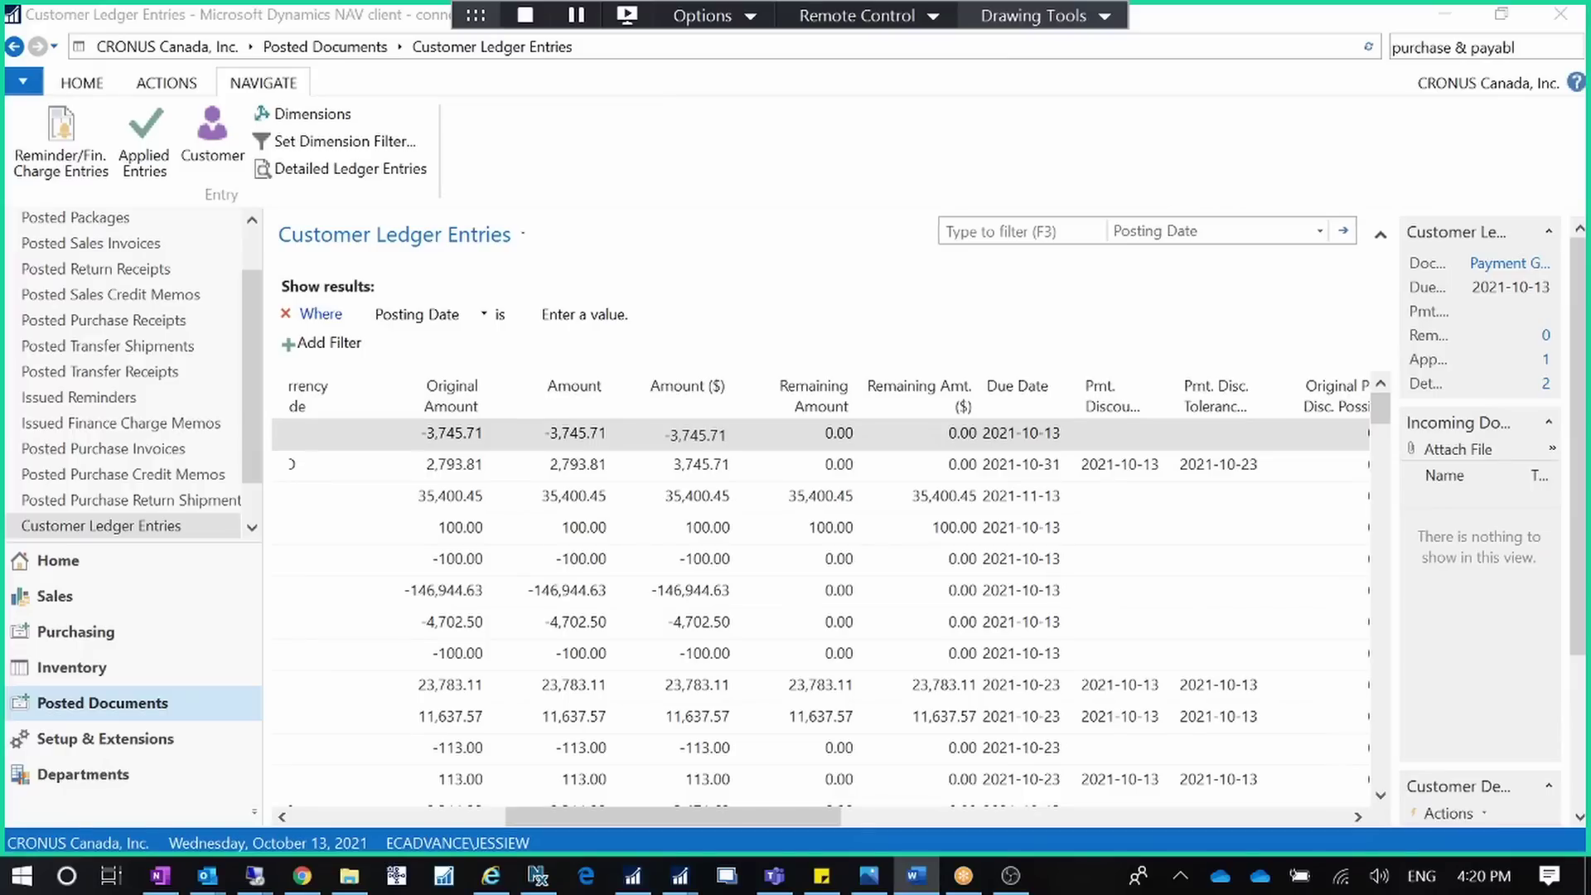
pyautogui.click(24, 82)
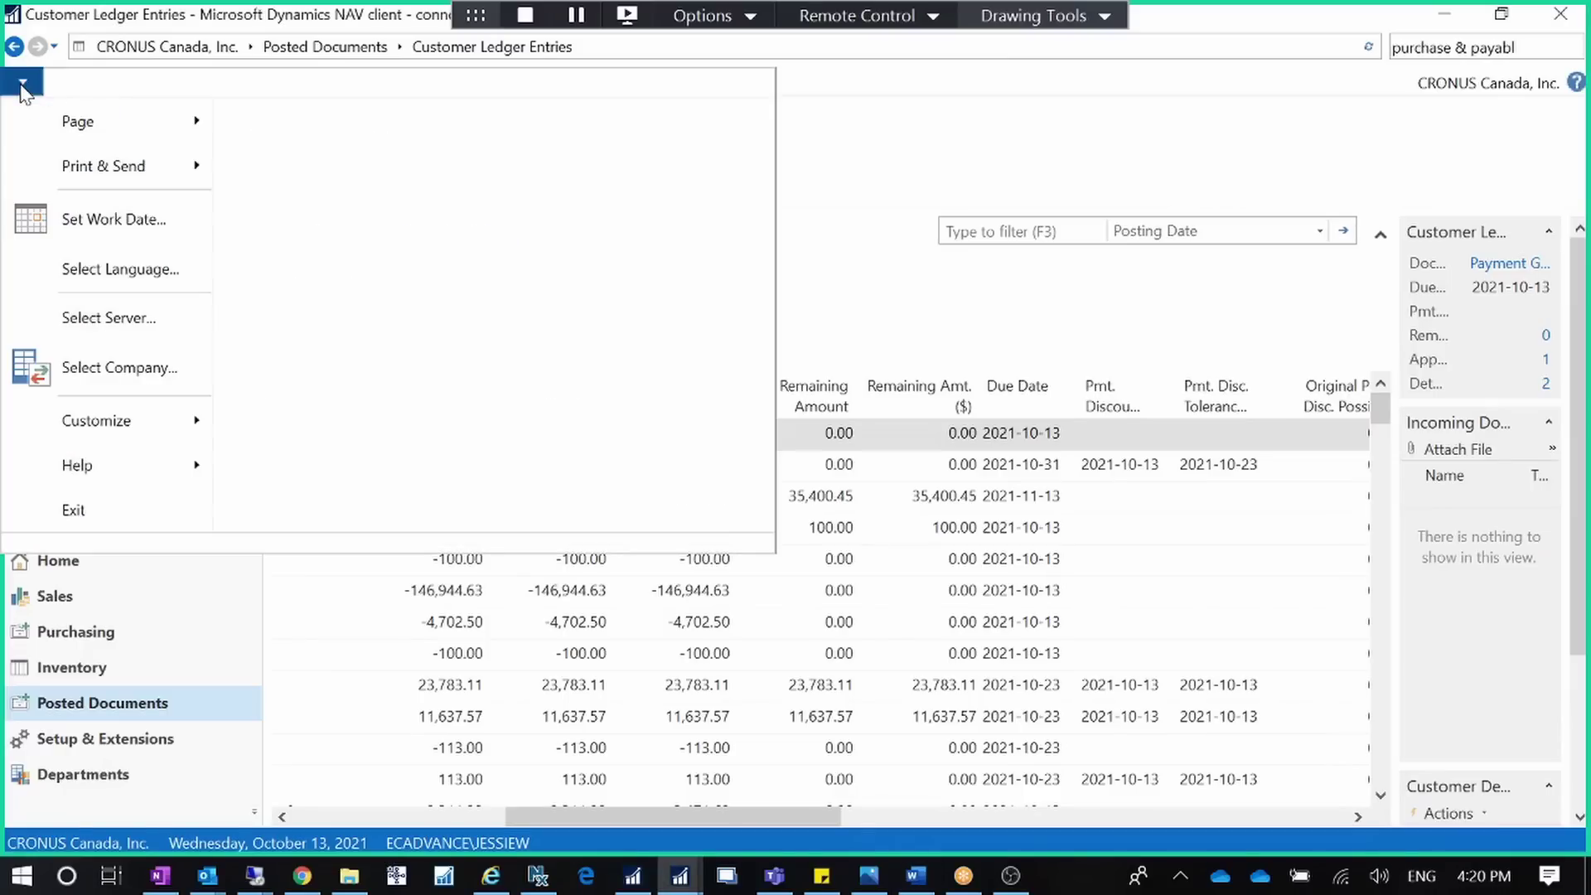
pyautogui.click(160, 367)
pyautogui.click(654, 277)
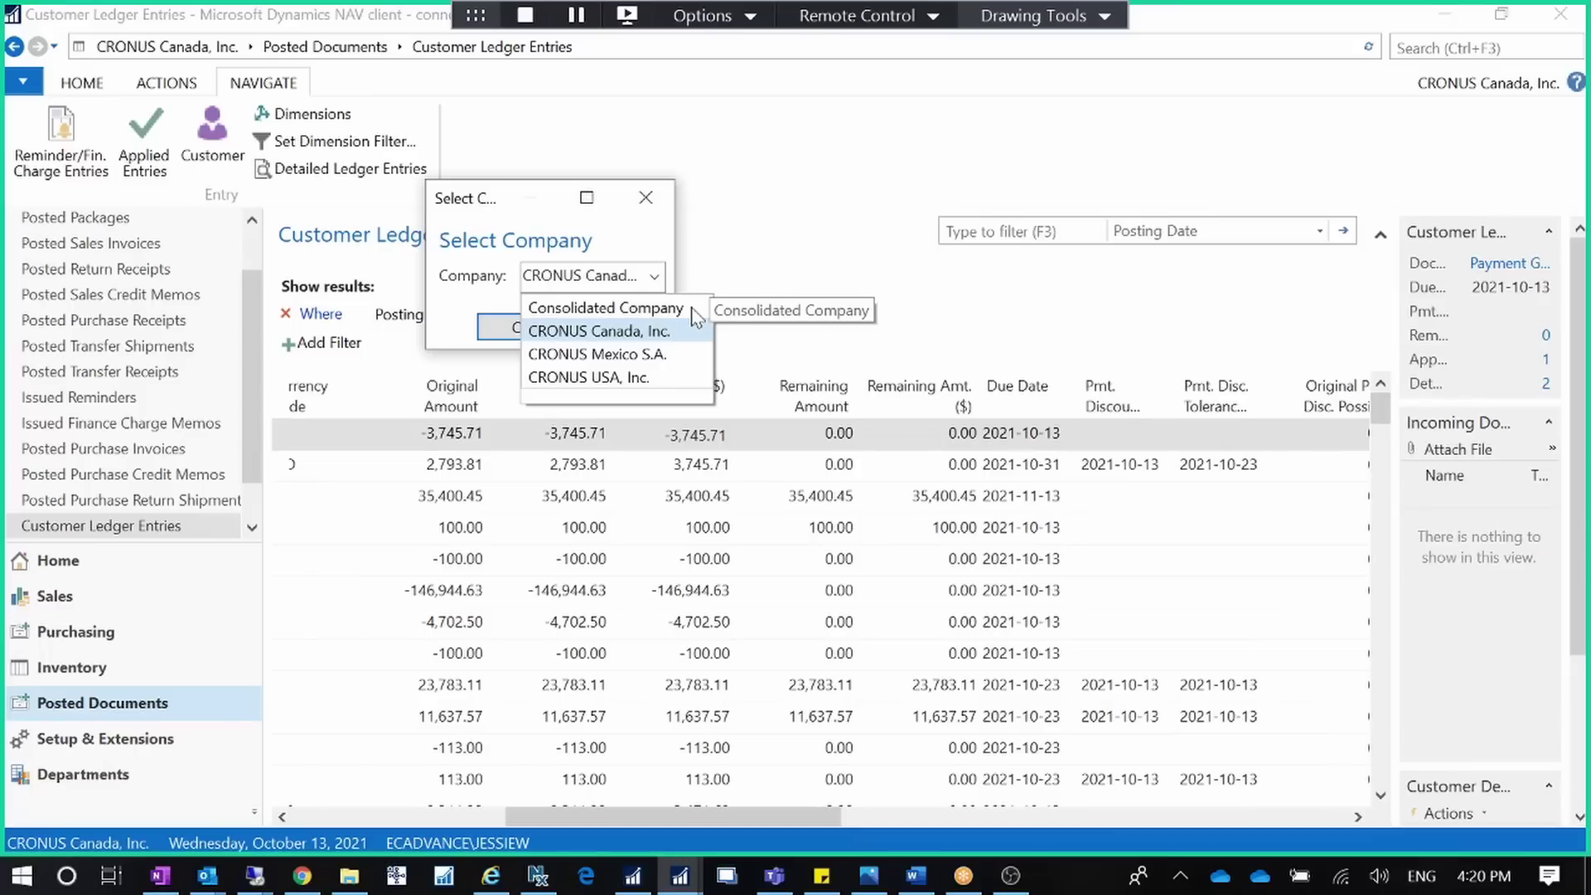
pyautogui.click(655, 312)
pyautogui.click(534, 327)
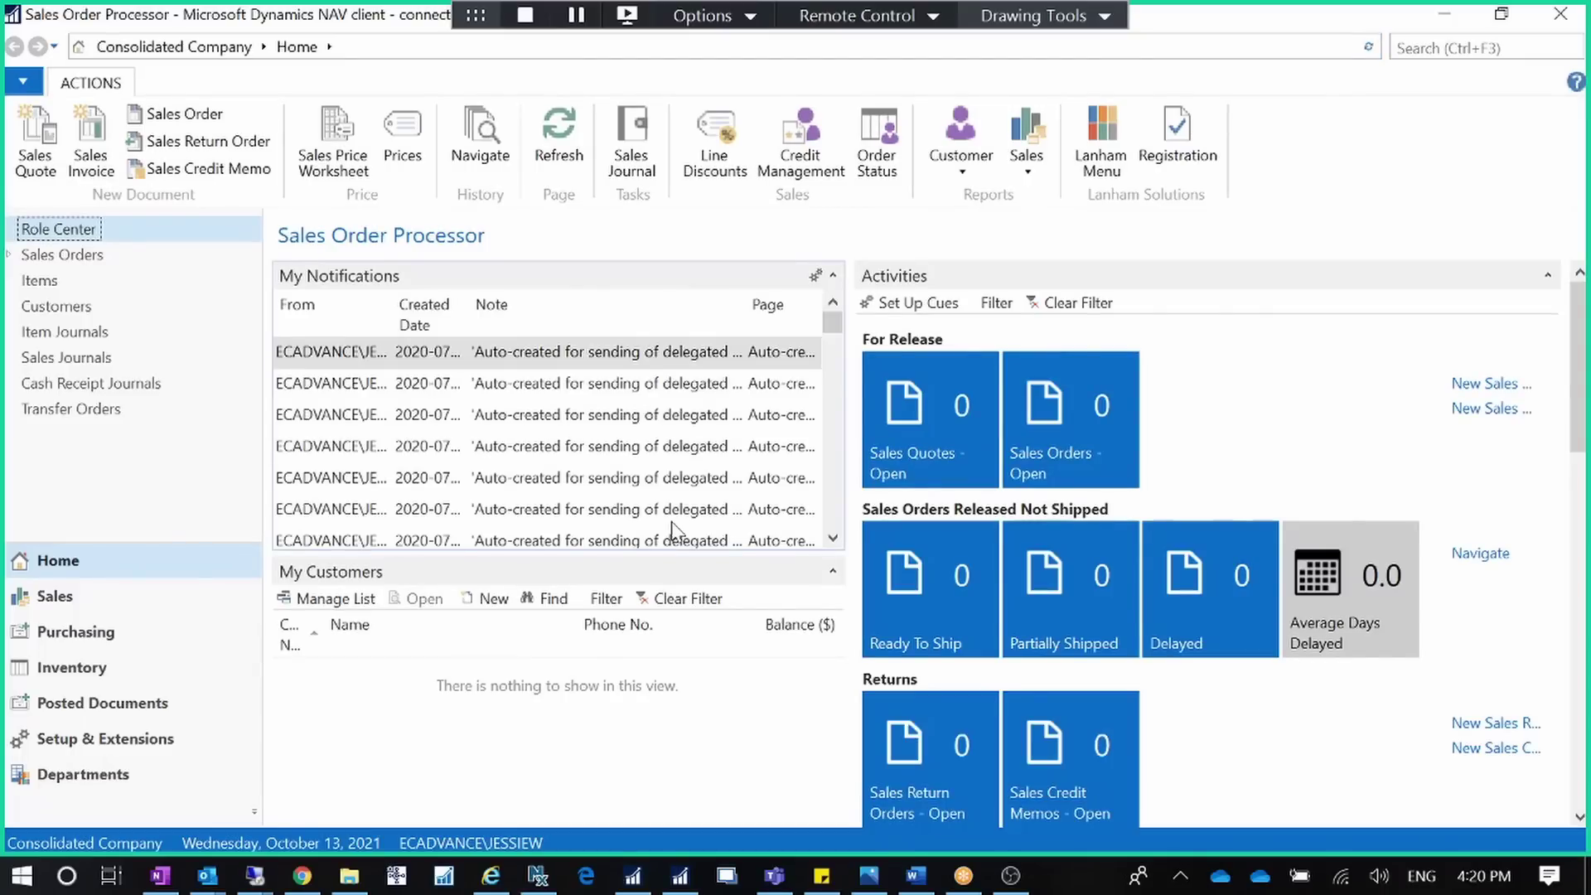
# Find and open the Assisted Setup list, and look through its setup guides
pyautogui.click(1474, 48)
pyautogui.write('ass')
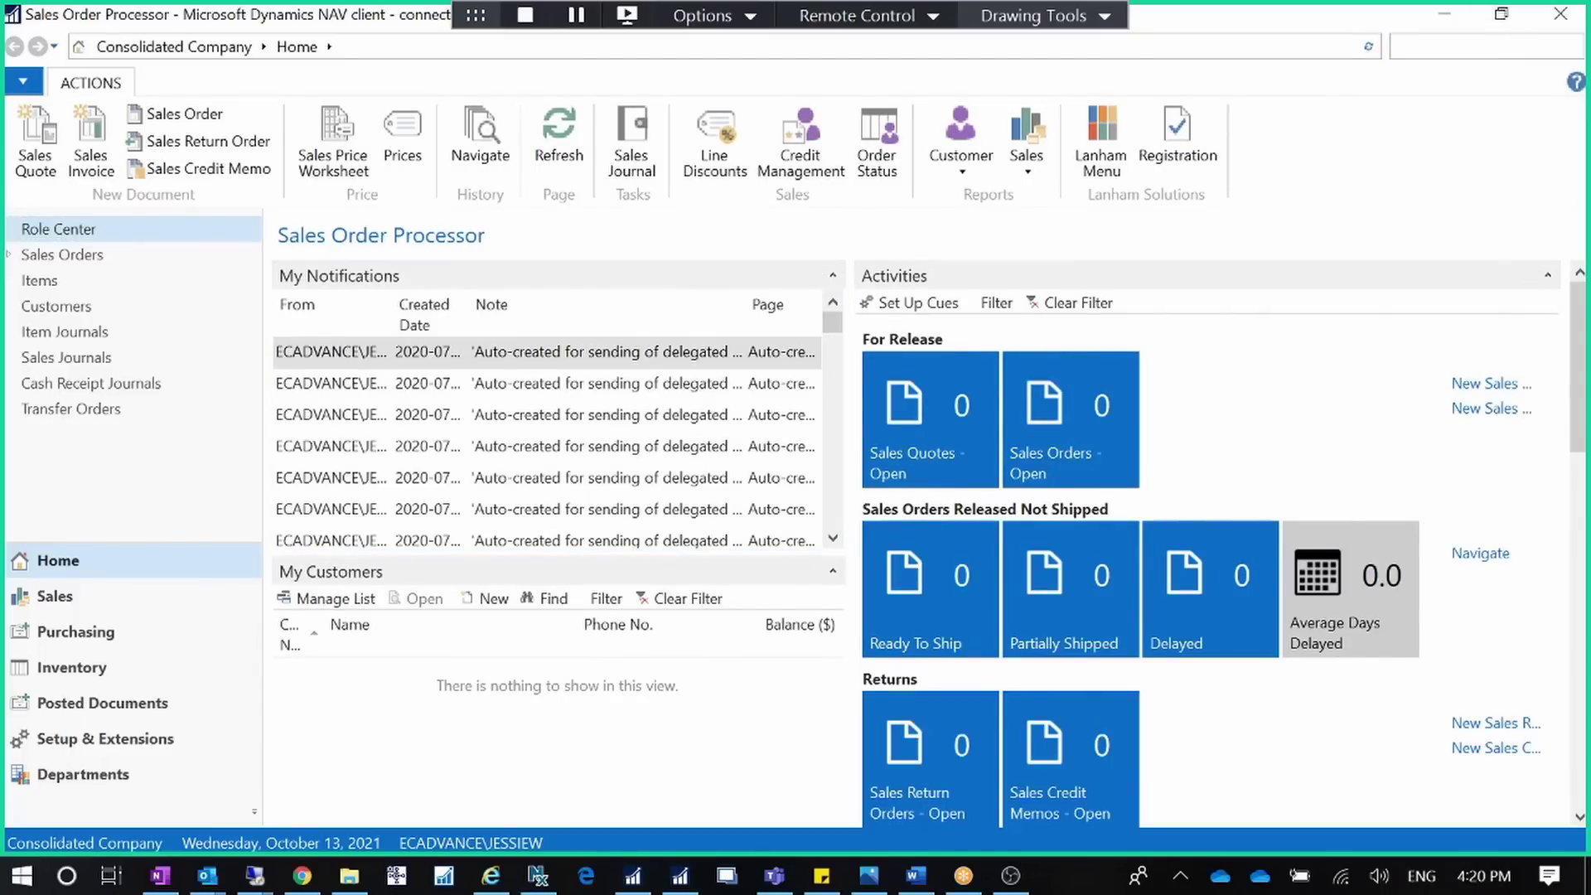
pyautogui.write('isted setup')
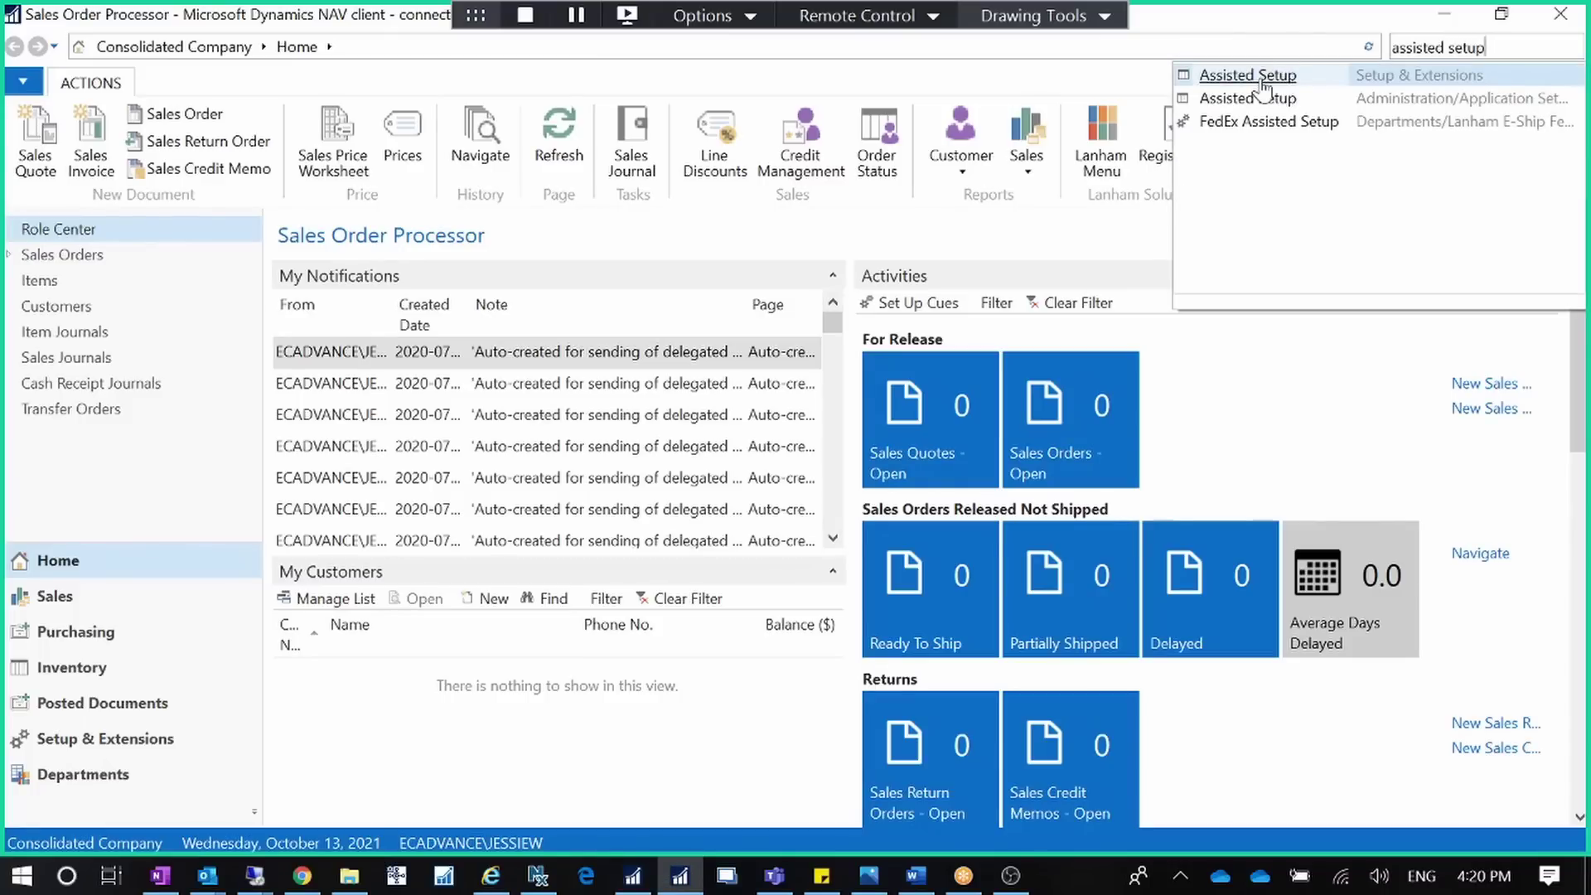
pyautogui.click(1260, 81)
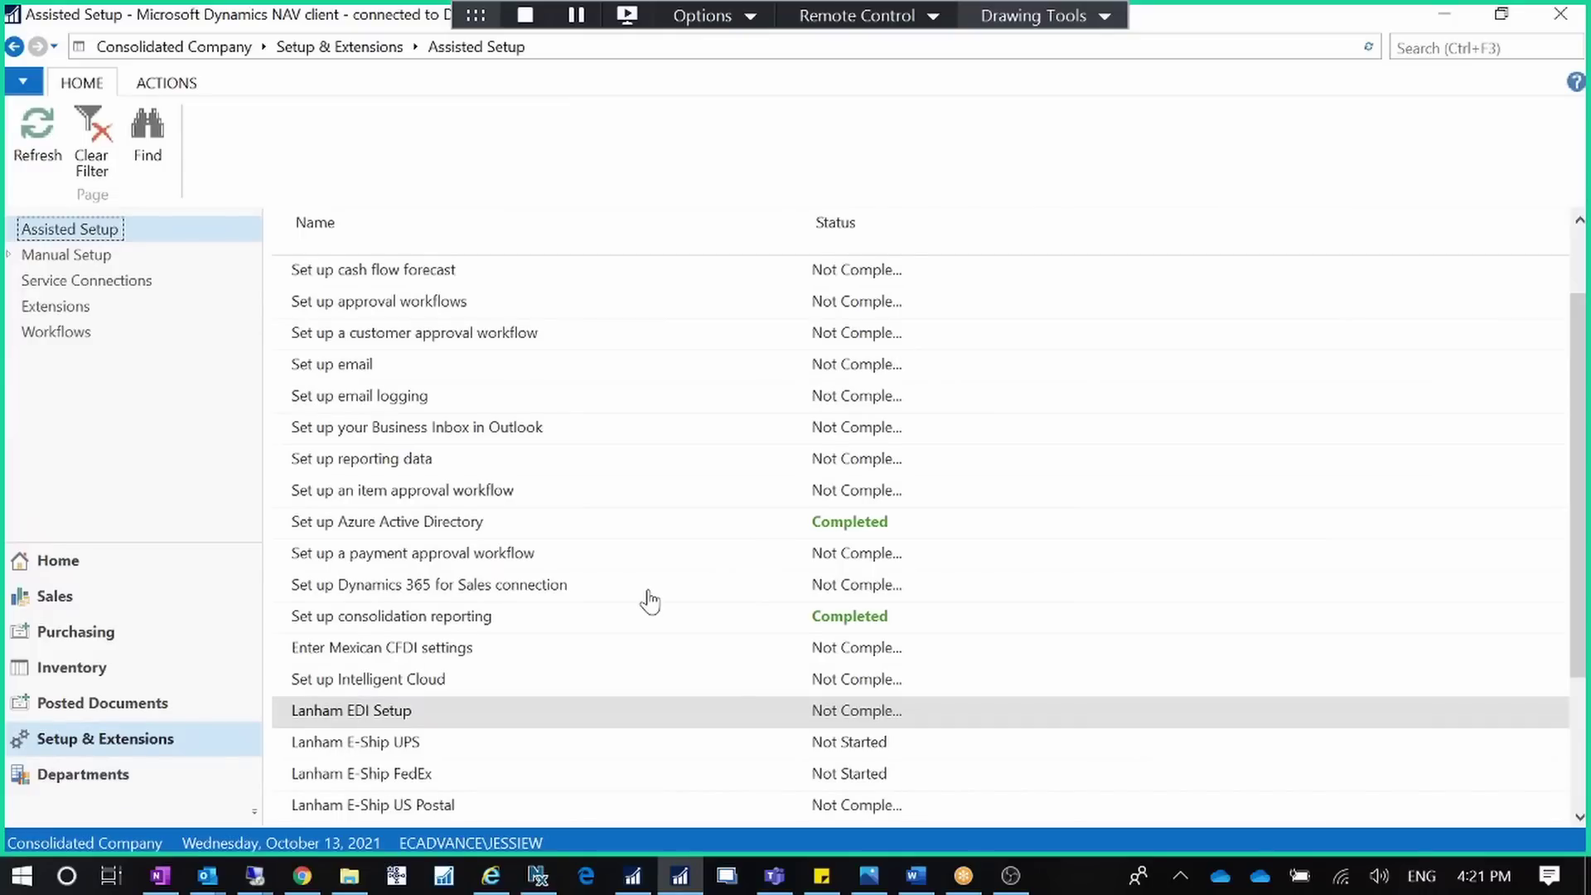
pyautogui.scroll(1, 650, 601)
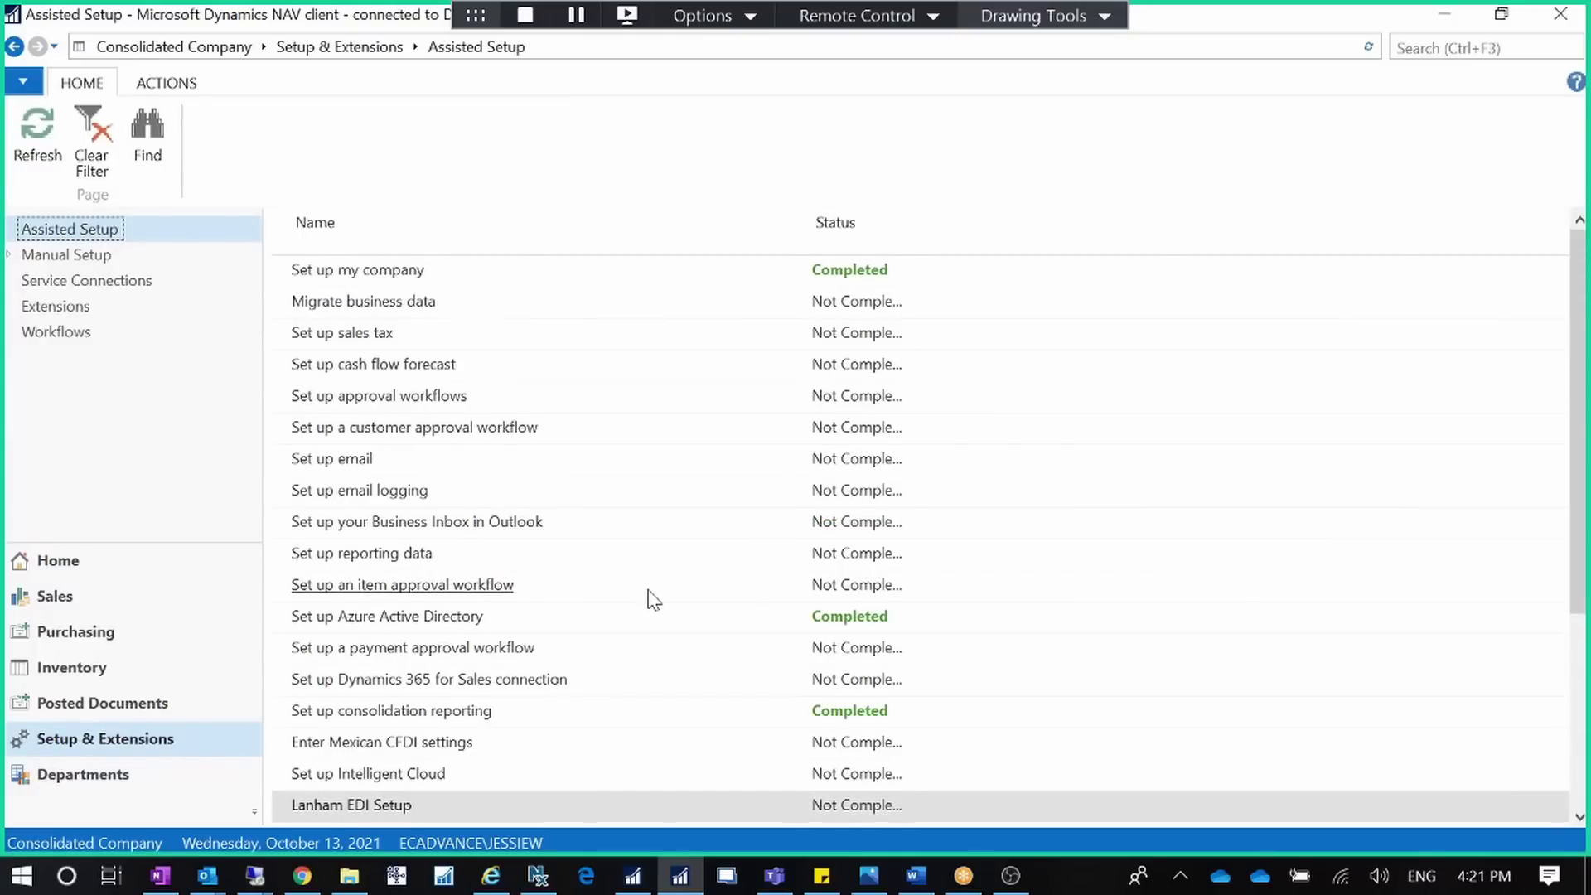
# Rerun the consolidation reporting setup guide, view its Consolidated Company page, and exit the guide without finishing it
pyautogui.click(460, 718)
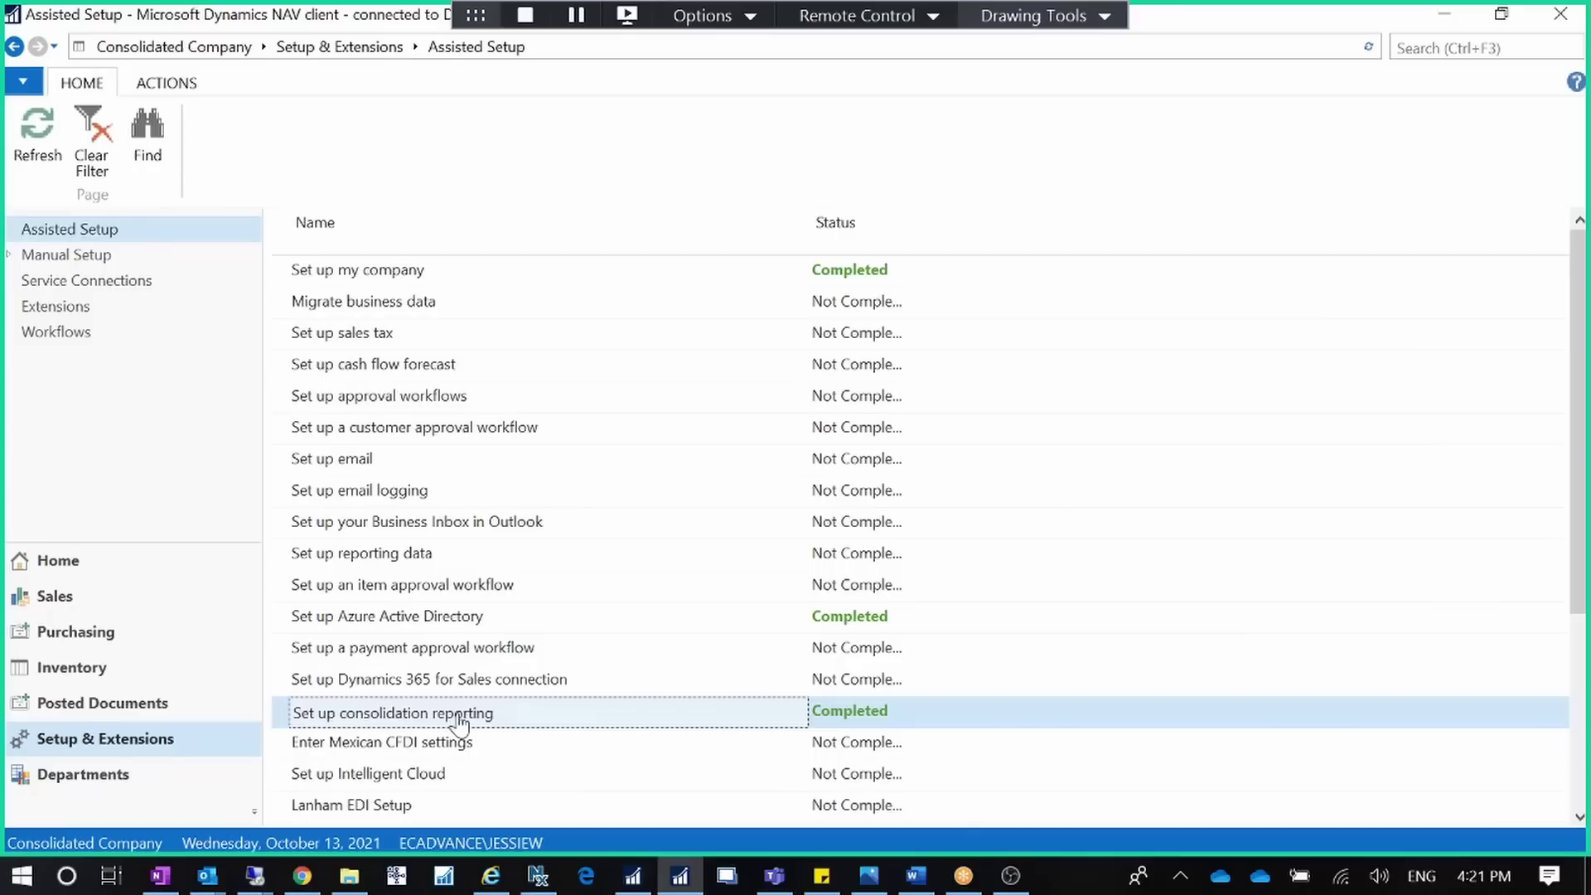
pyautogui.click(460, 716)
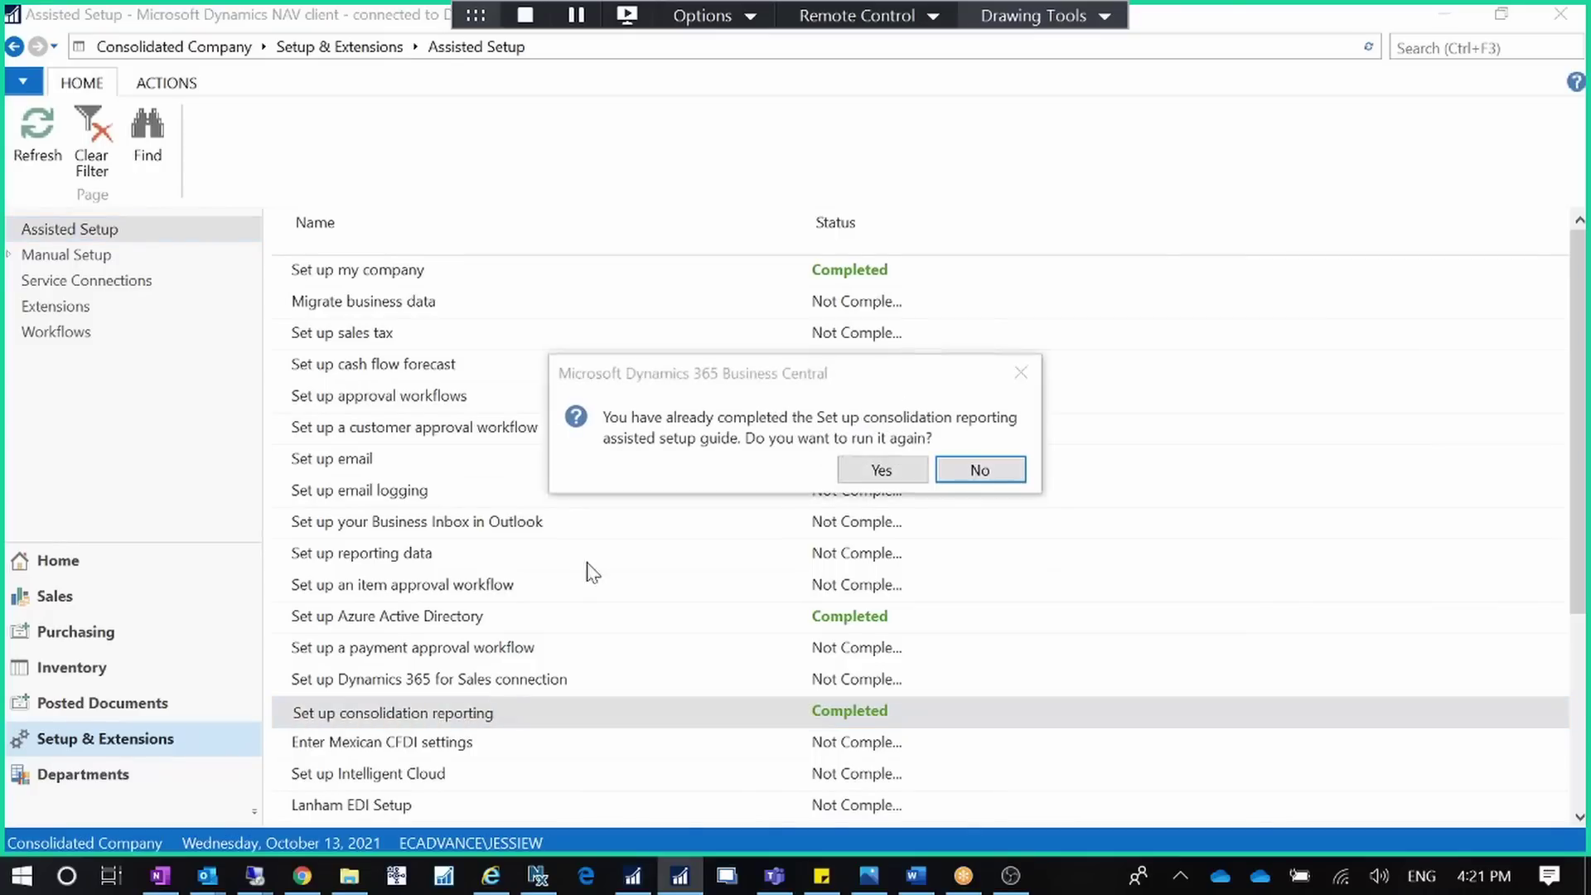
pyautogui.click(893, 465)
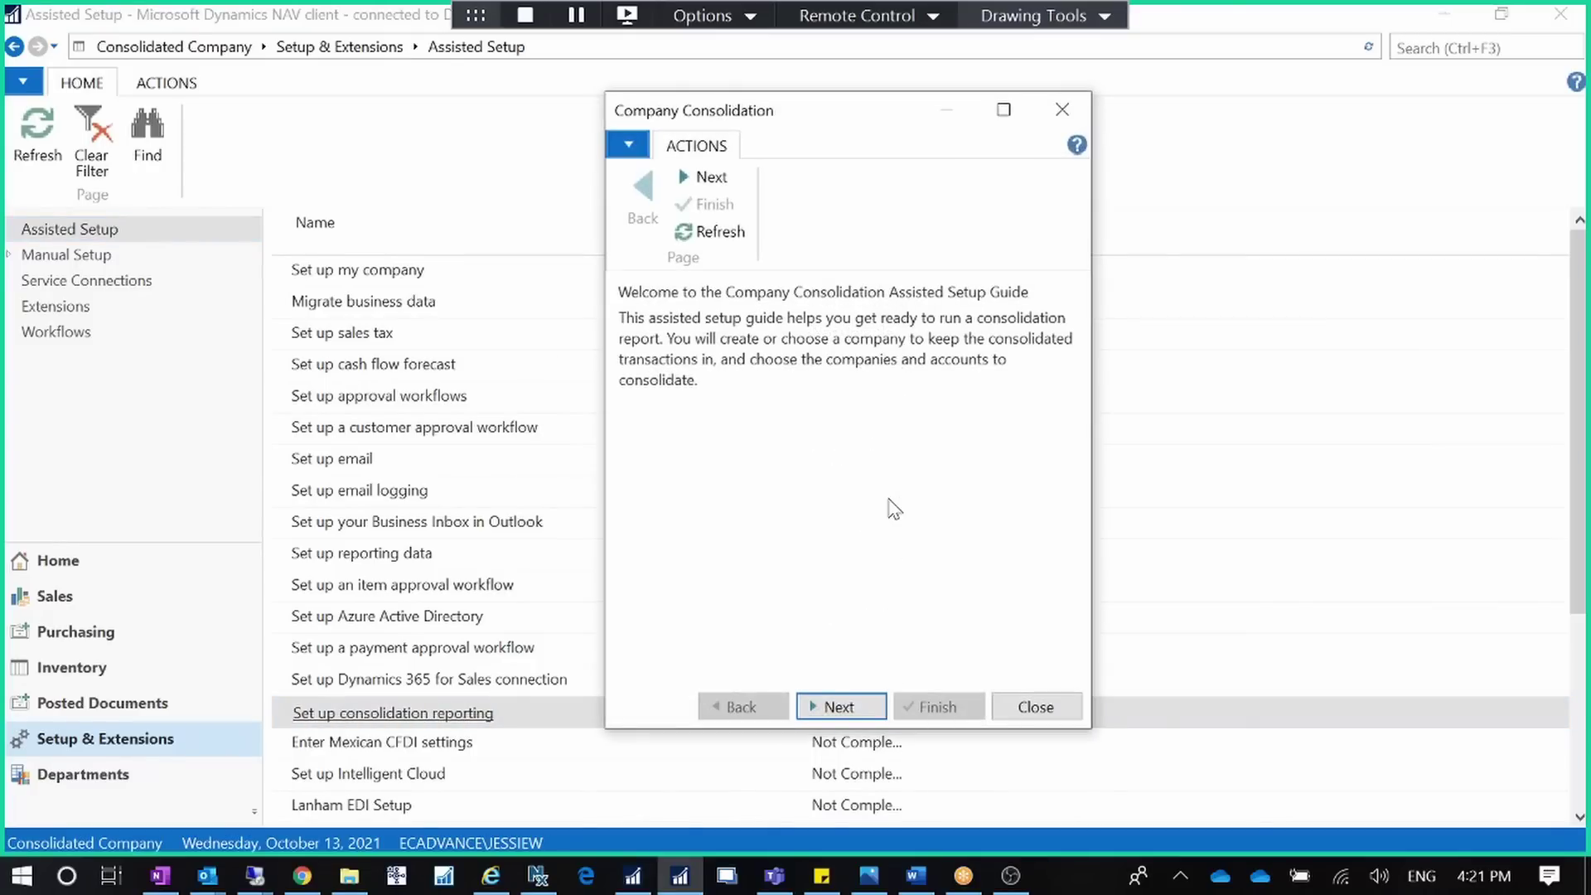
pyautogui.click(856, 705)
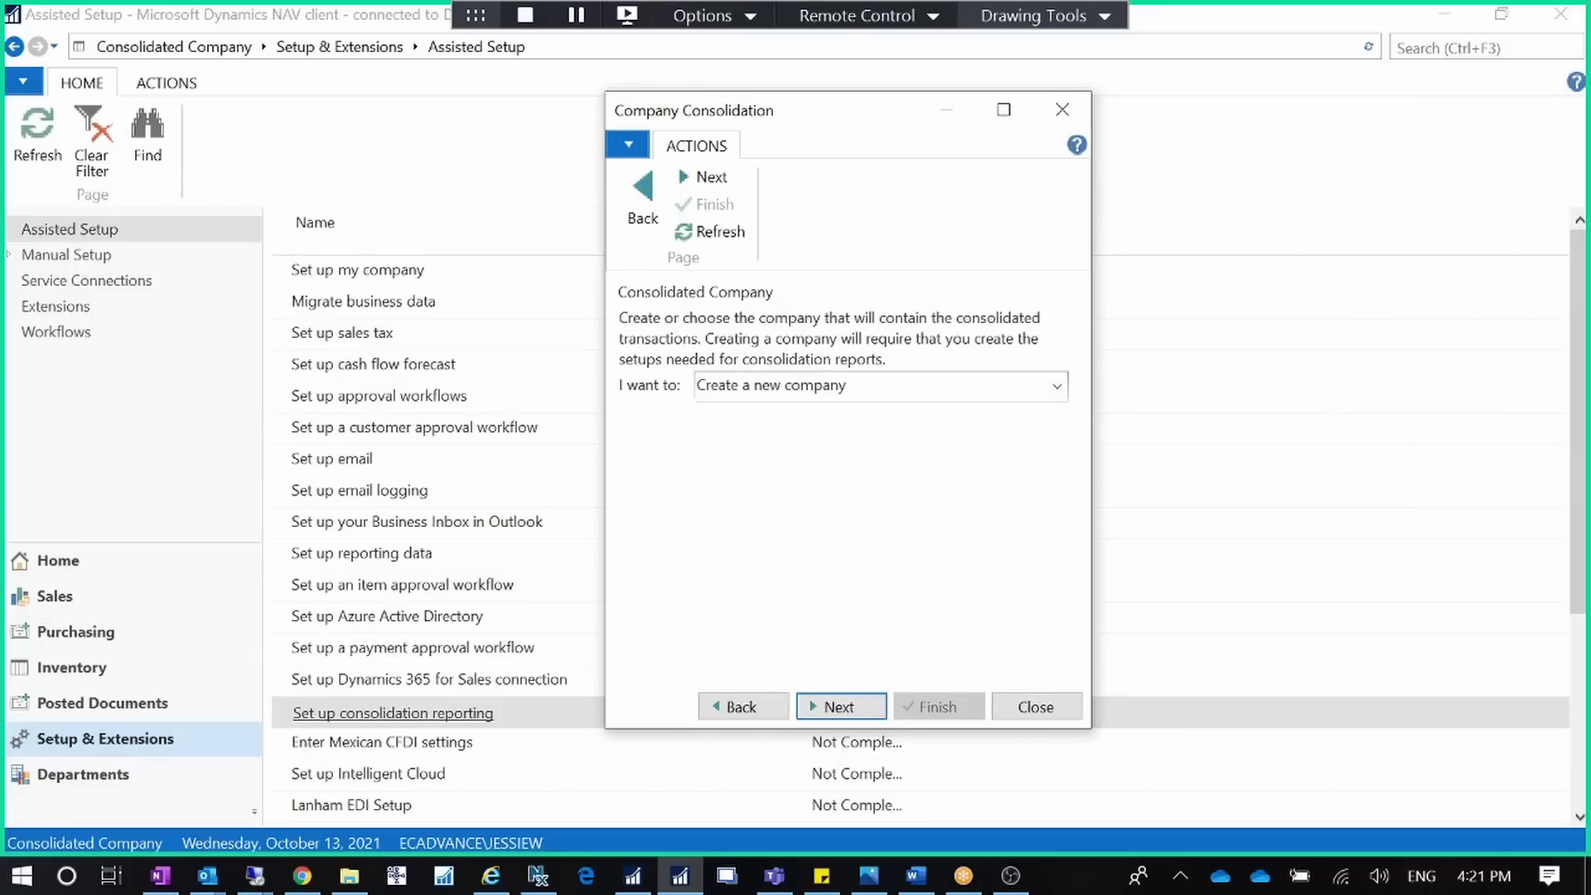
pyautogui.click(1035, 707)
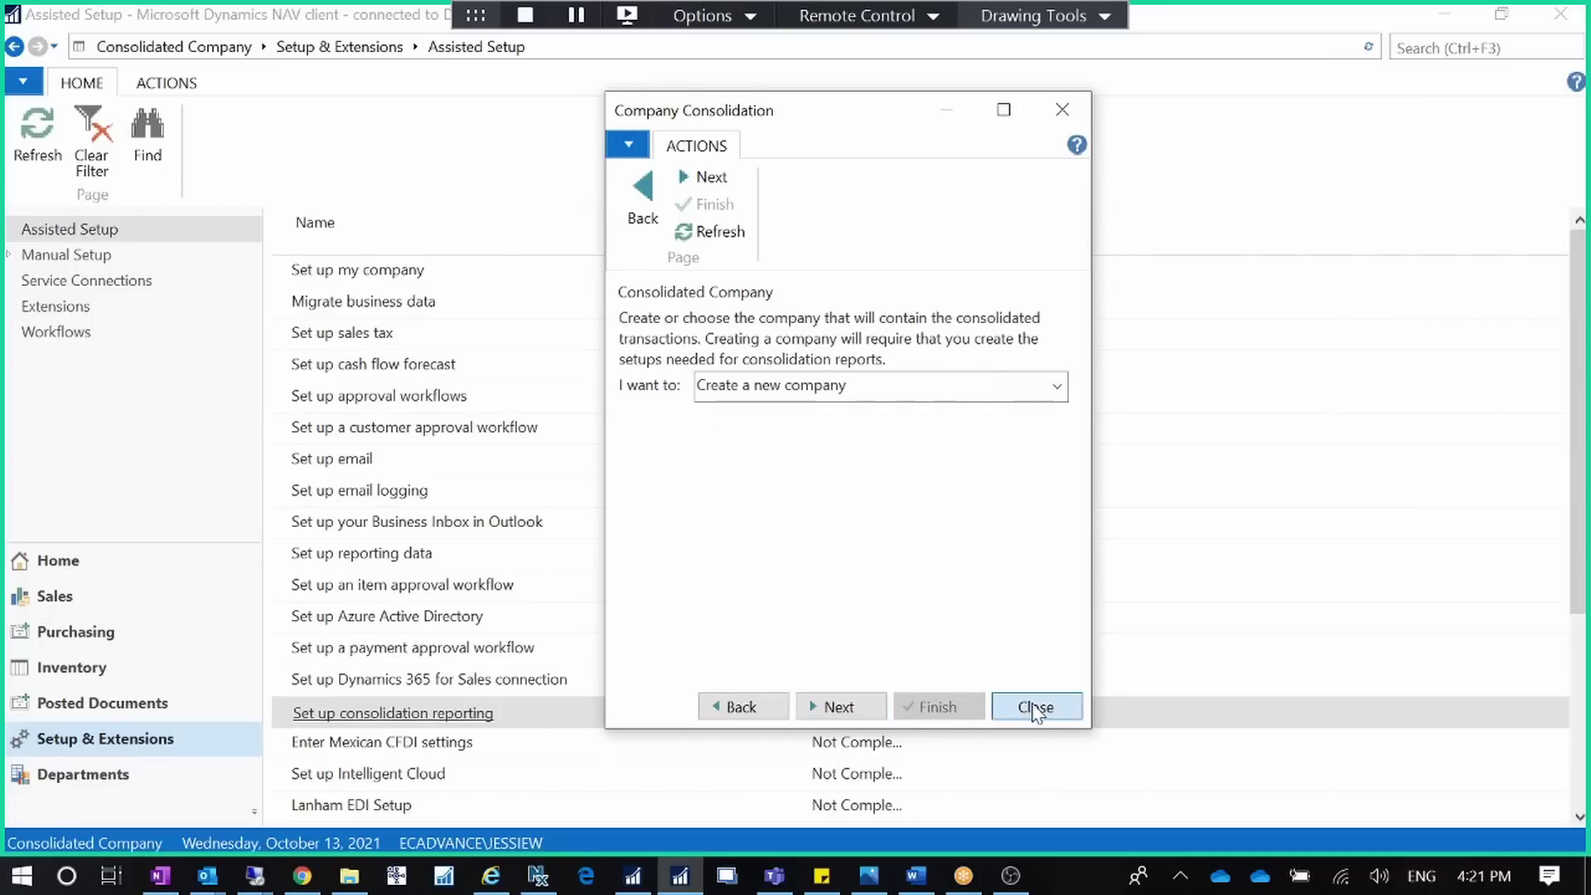
pyautogui.click(853, 467)
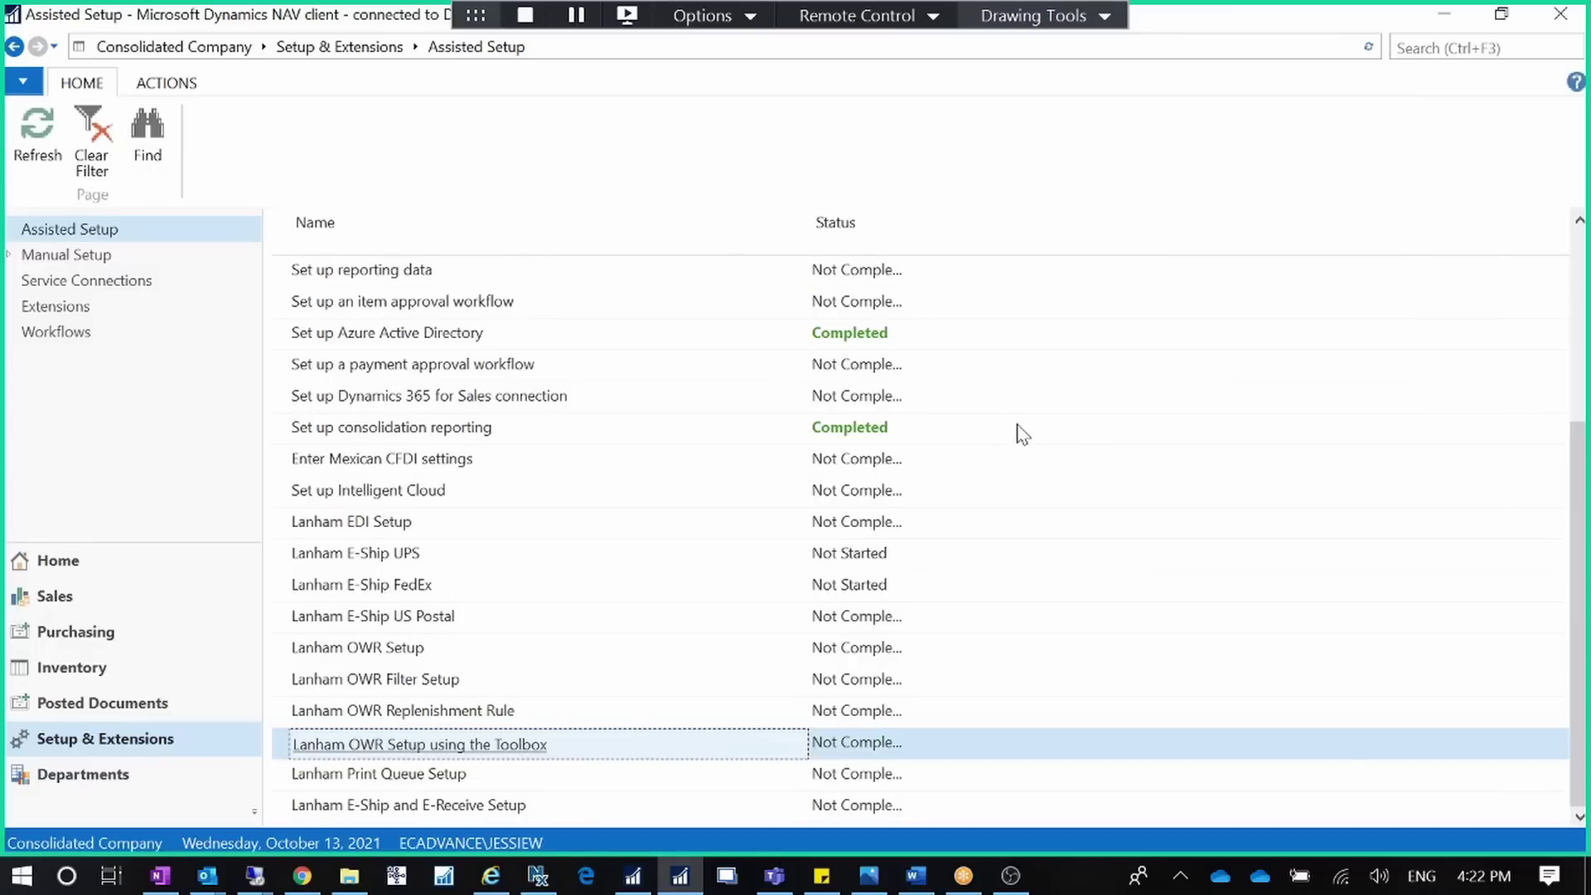
# Switch the session back to the company CRONUS Canada, Inc
pyautogui.click(23, 82)
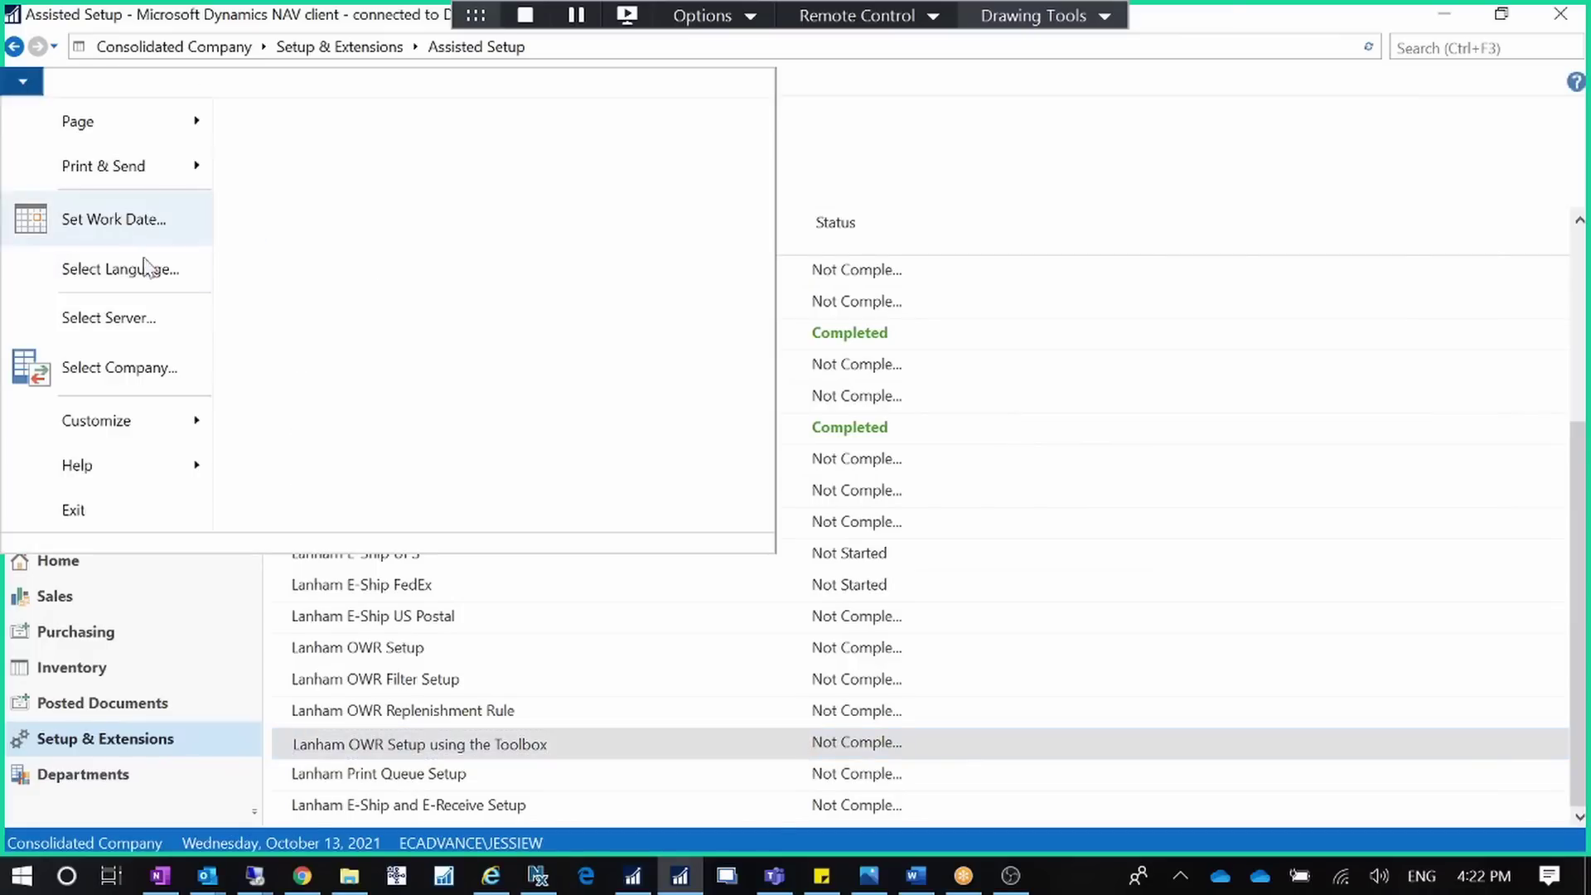
pyautogui.click(184, 370)
pyautogui.click(654, 279)
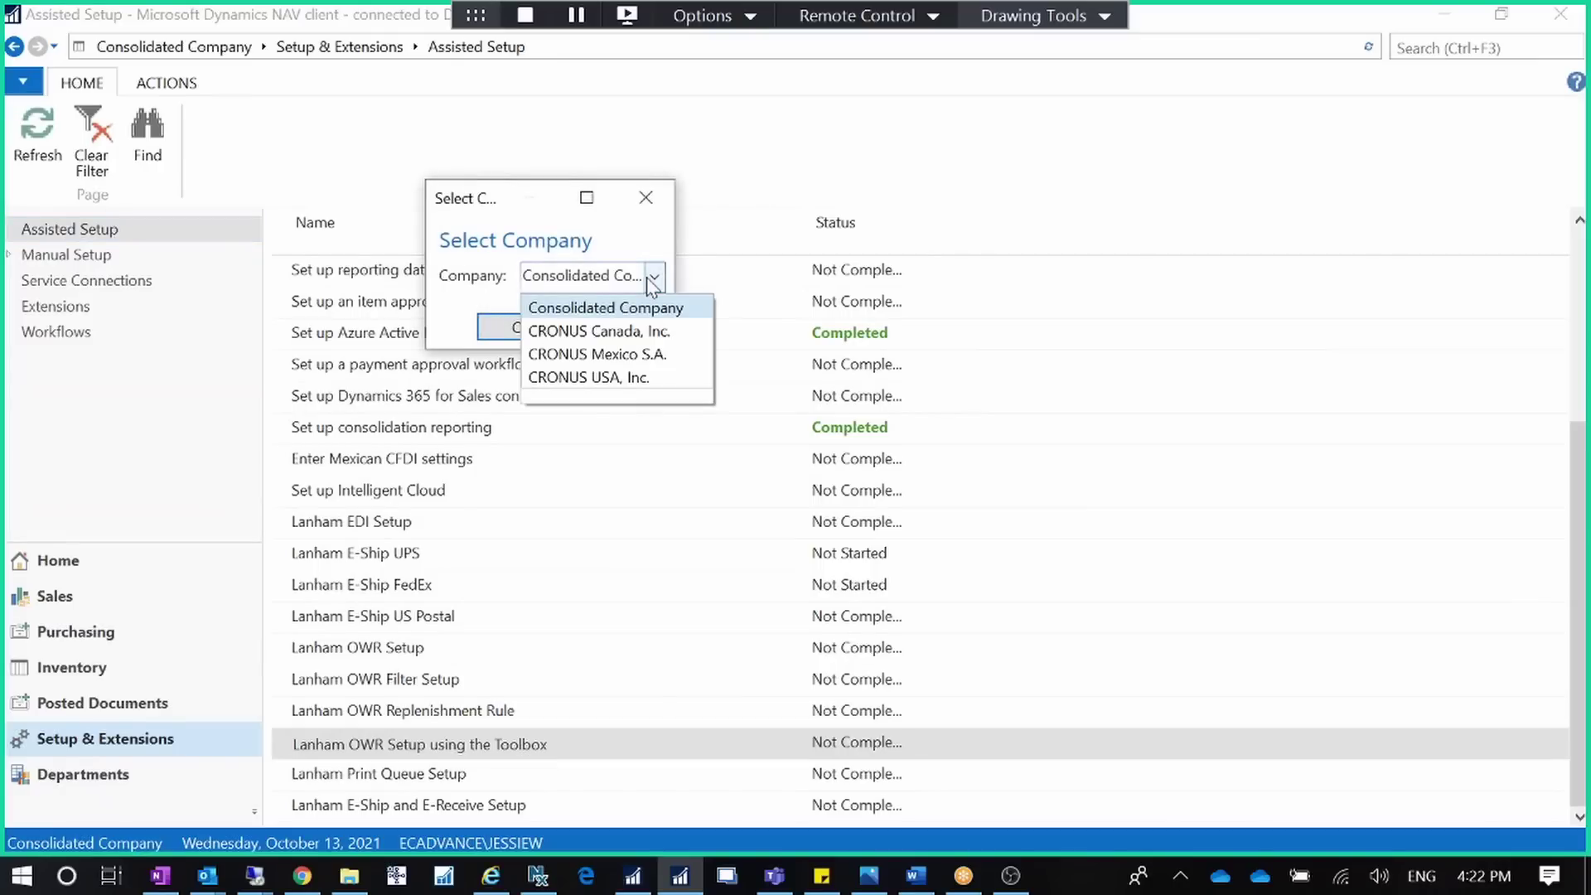
pyautogui.click(550, 331)
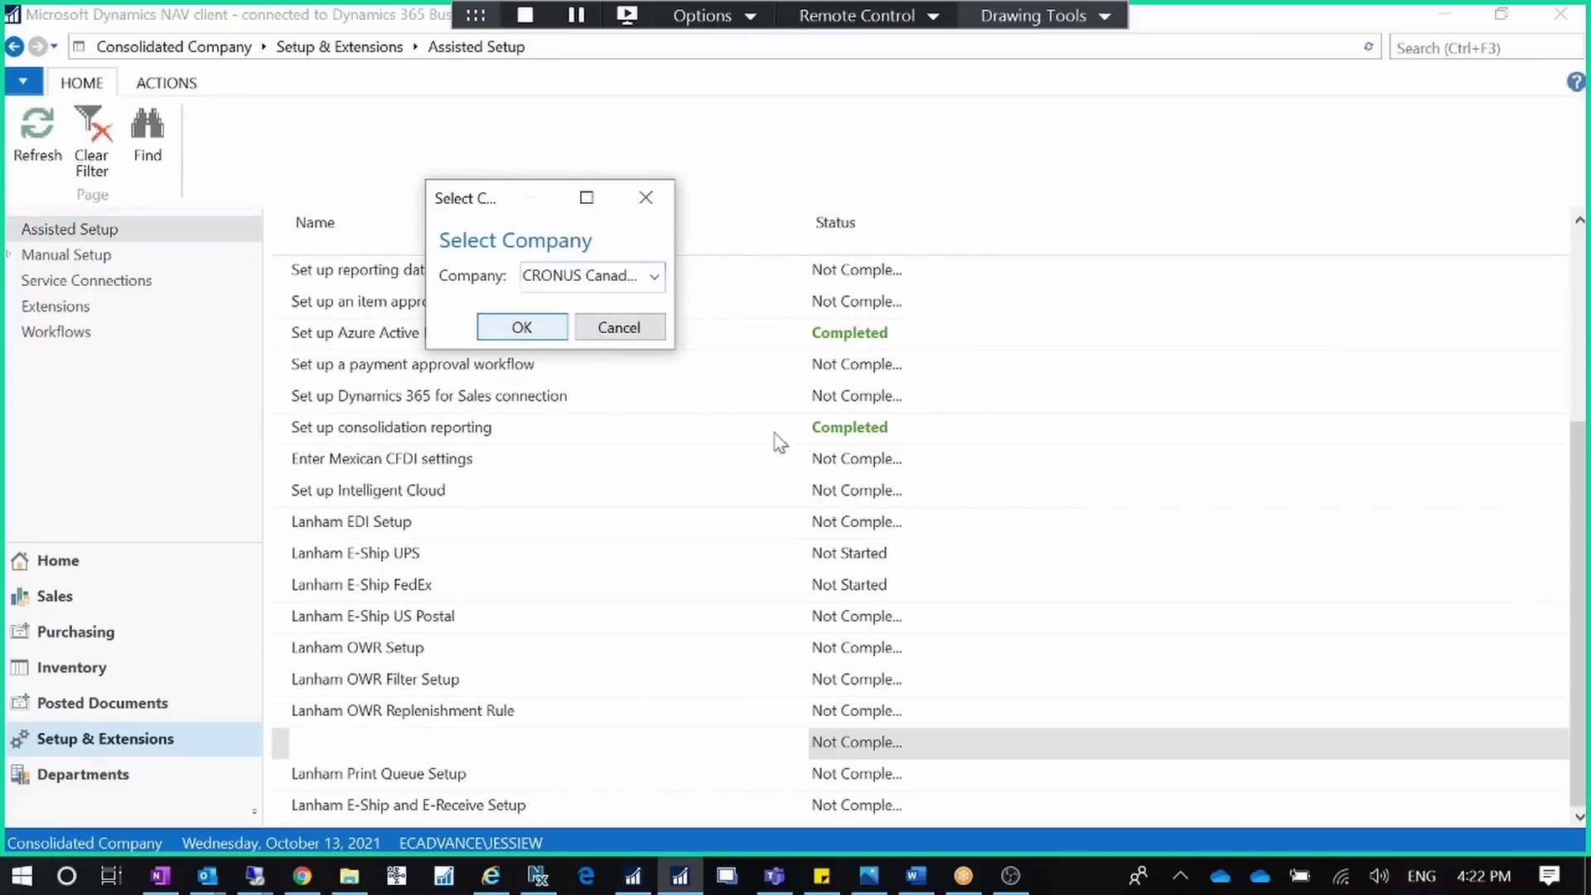
pyautogui.press('Return')
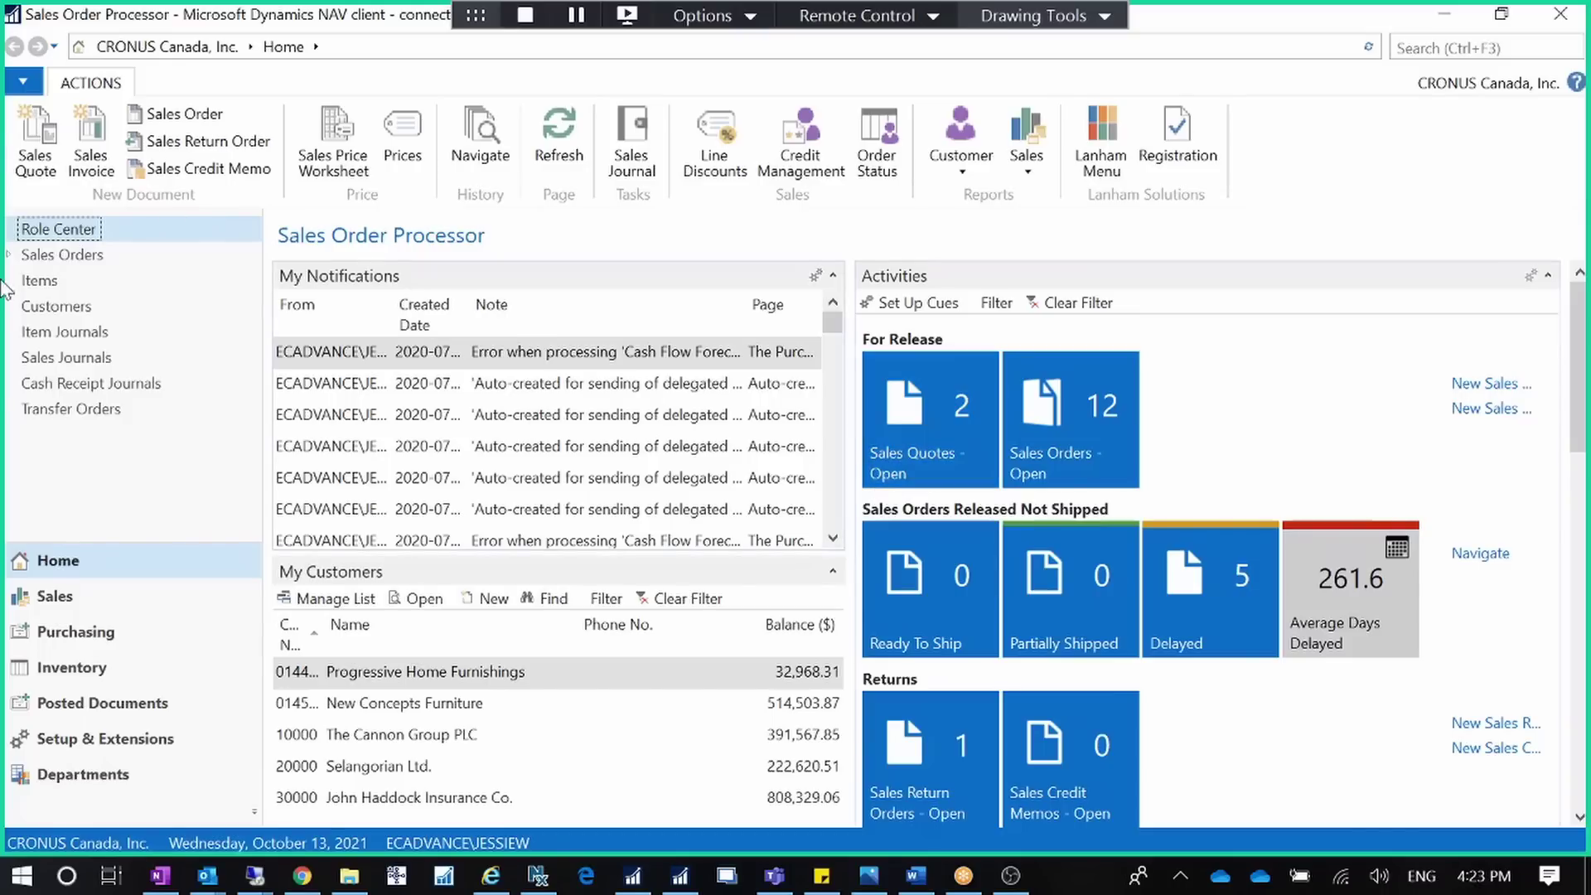
# Open purchase order 104002, compare its Receive, Invoice, and Receive and Invoice posting options, and cancel the posting
pyautogui.click(124, 633)
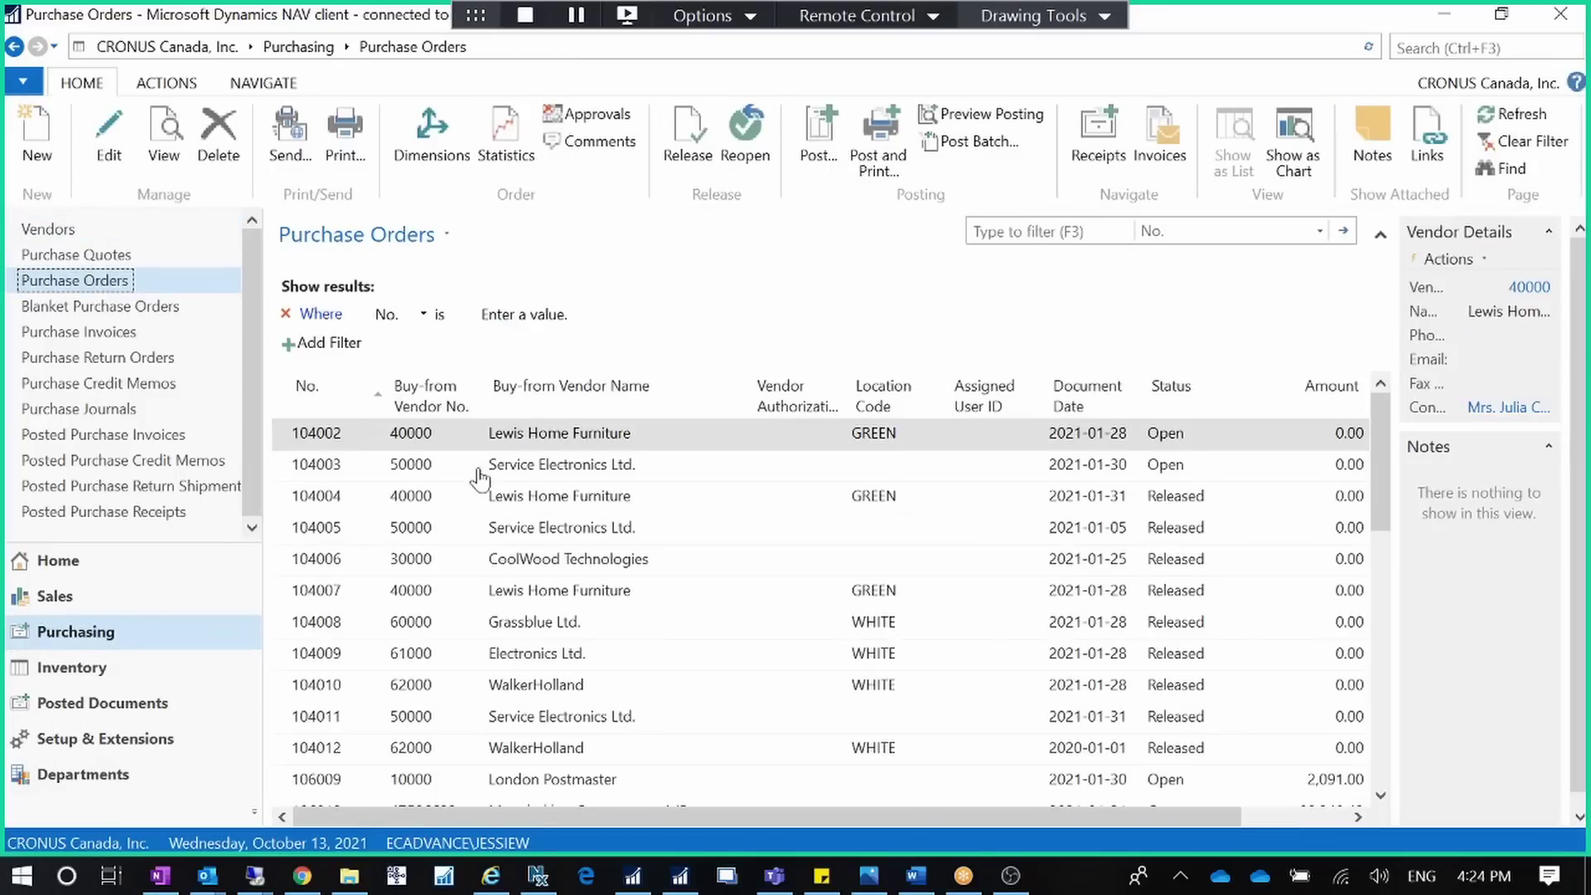
pyautogui.click(366, 443)
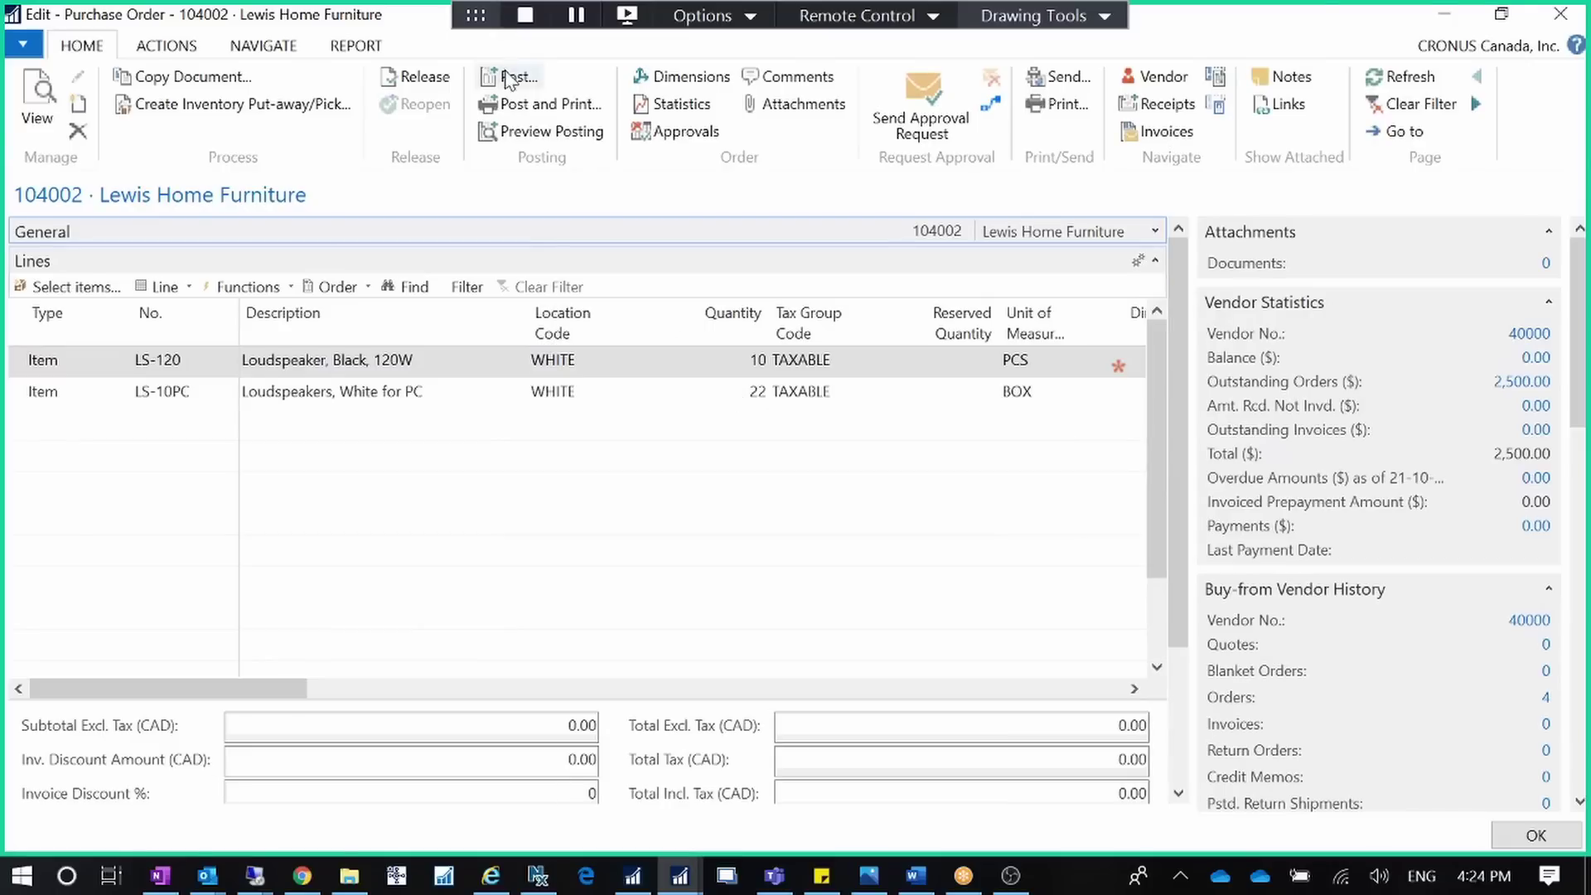
pyautogui.click(747, 407)
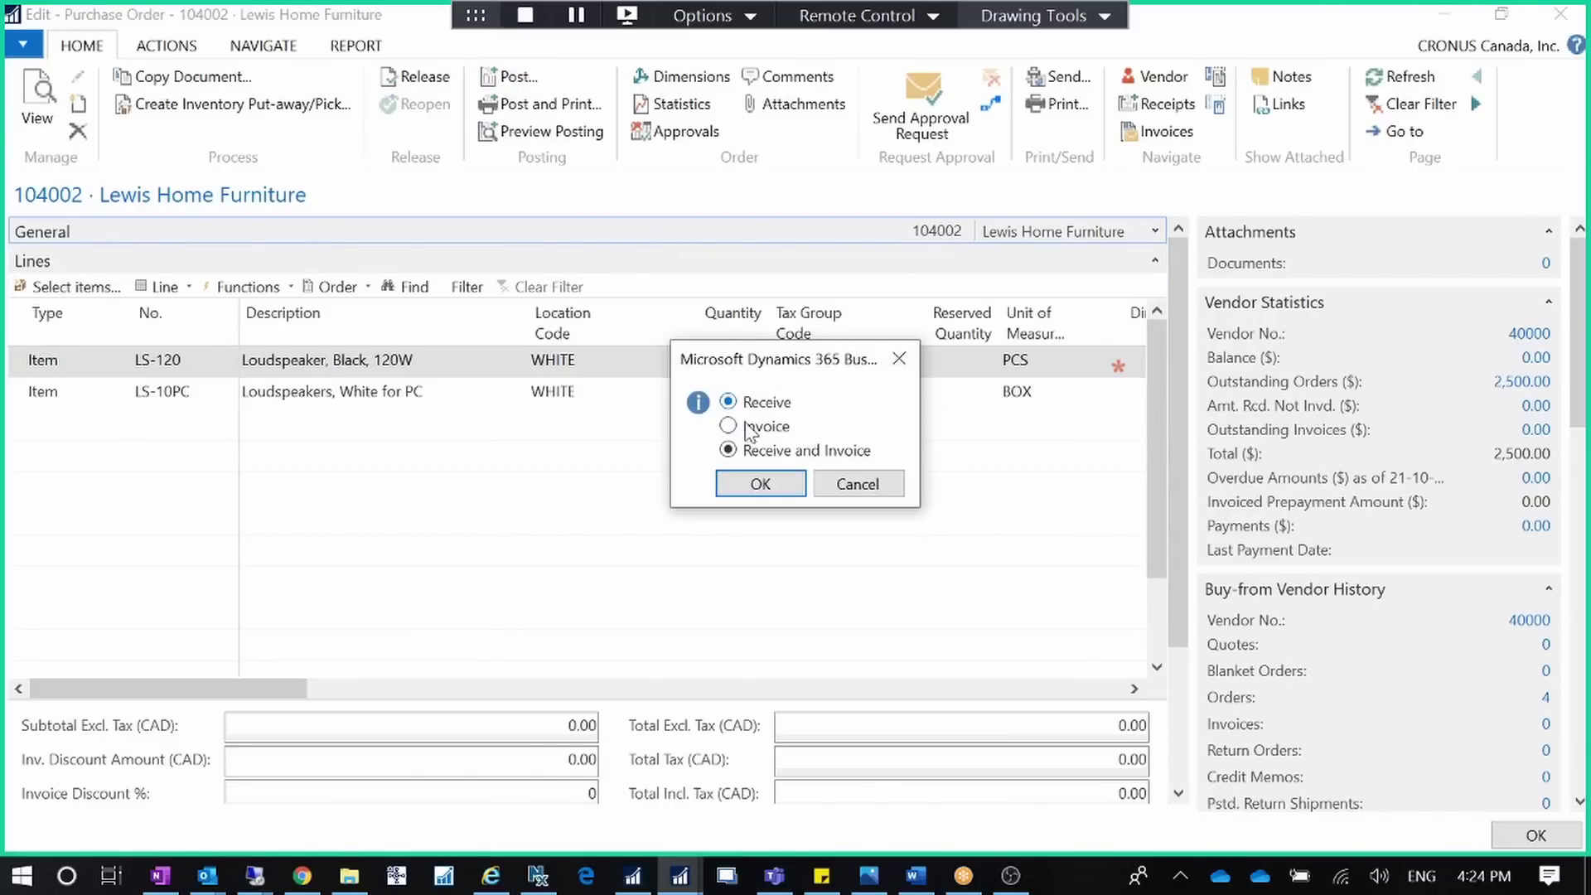
pyautogui.click(744, 427)
pyautogui.click(748, 454)
pyautogui.click(752, 406)
pyautogui.click(728, 426)
pyautogui.click(729, 403)
pyautogui.click(729, 426)
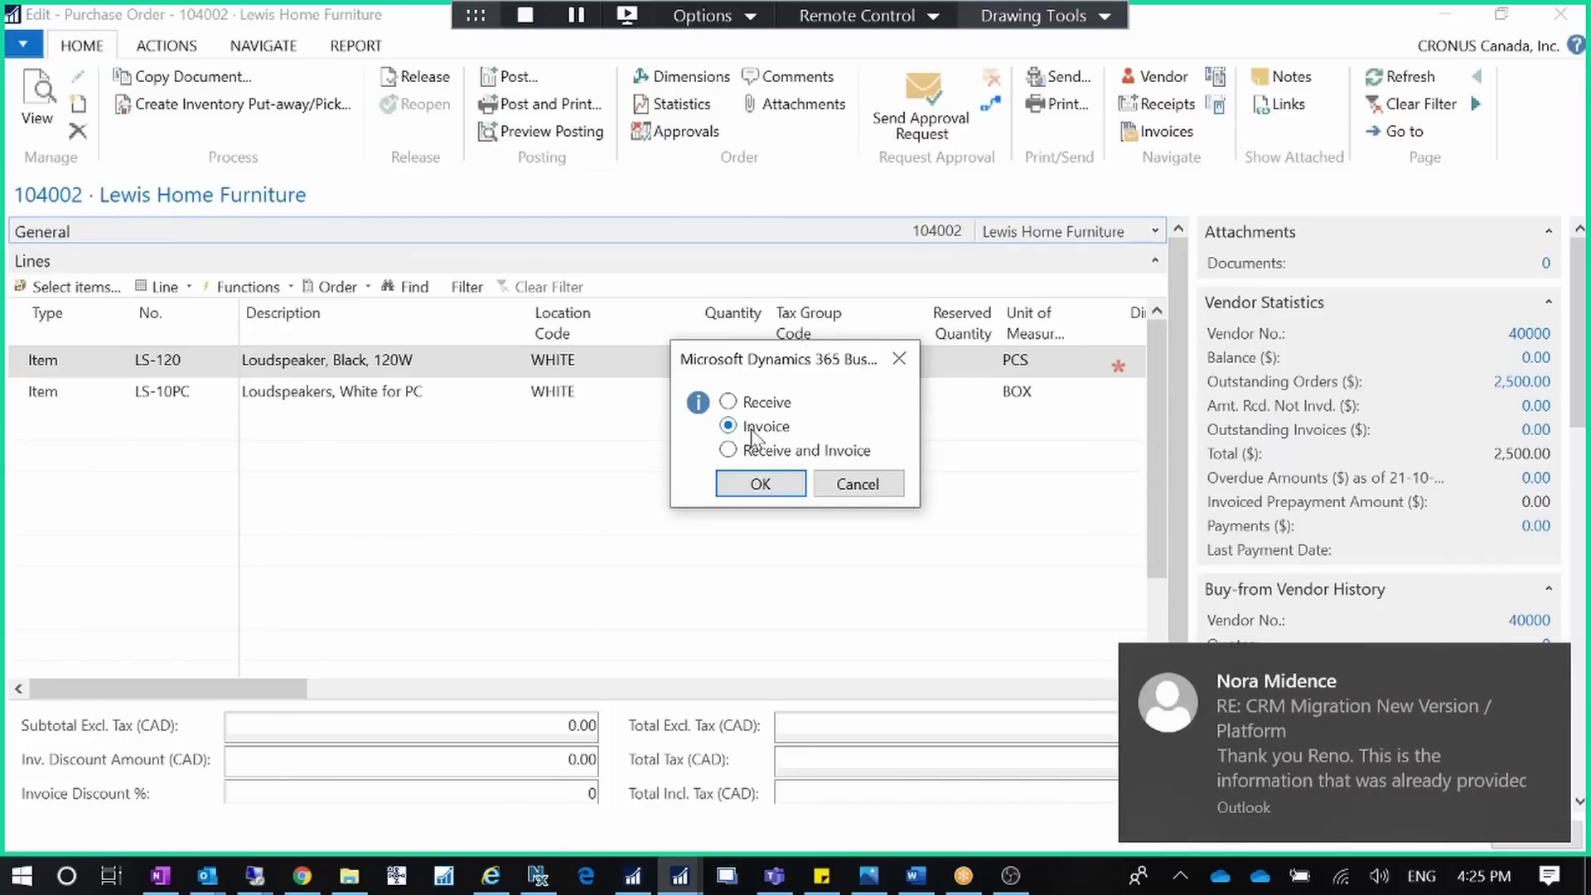
pyautogui.click(728, 402)
pyautogui.click(728, 427)
pyautogui.click(883, 487)
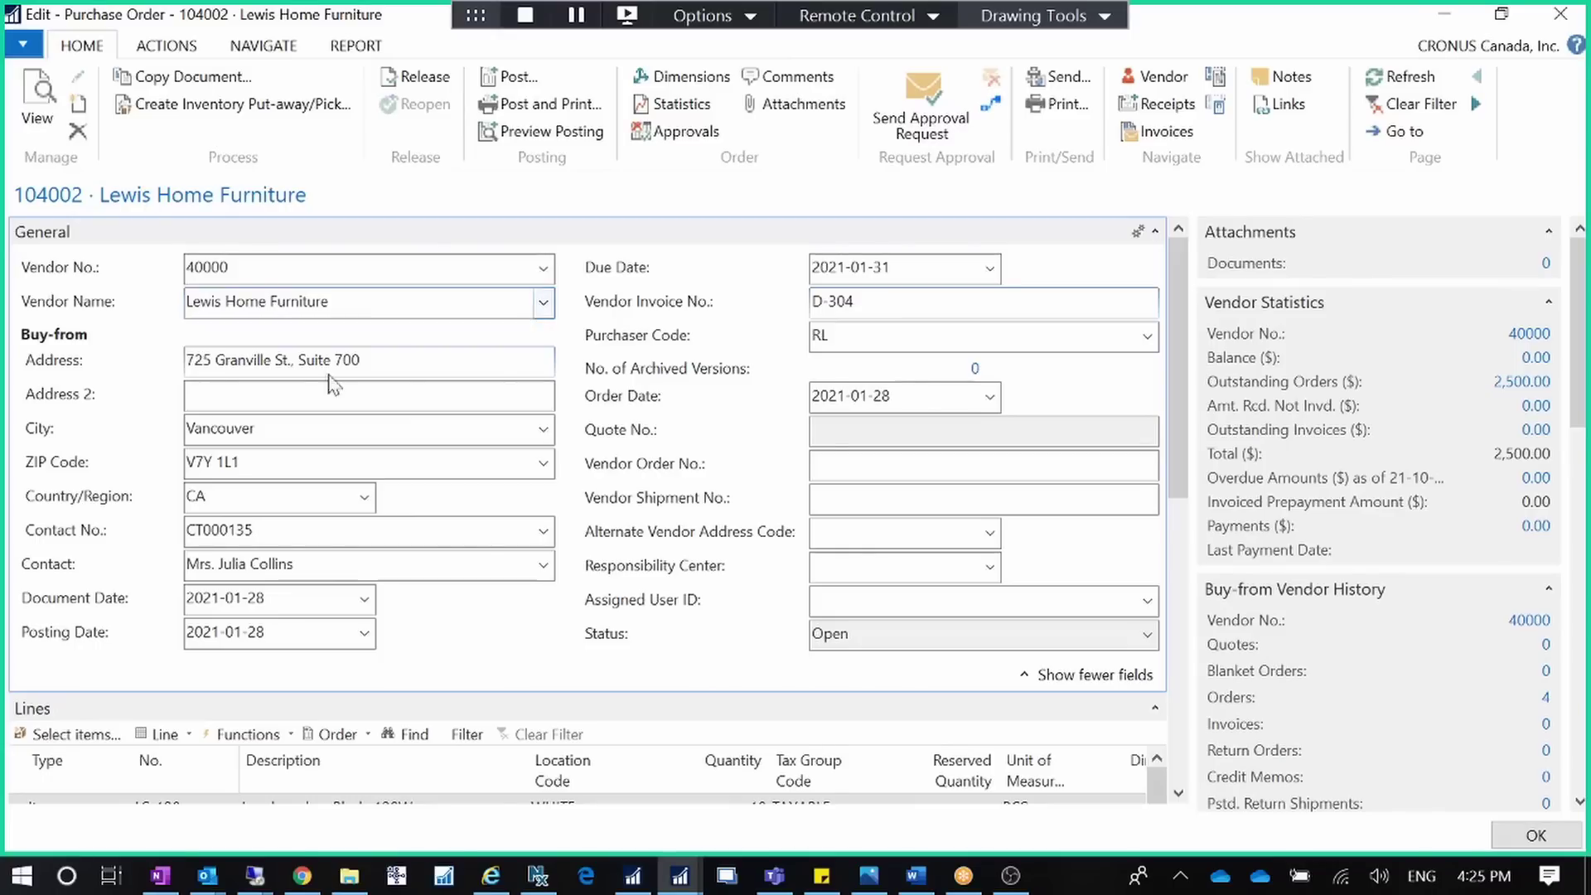
# Check the posting date and lines of purchase order 104002, and try to post it with the Receive option
pyautogui.click(286, 631)
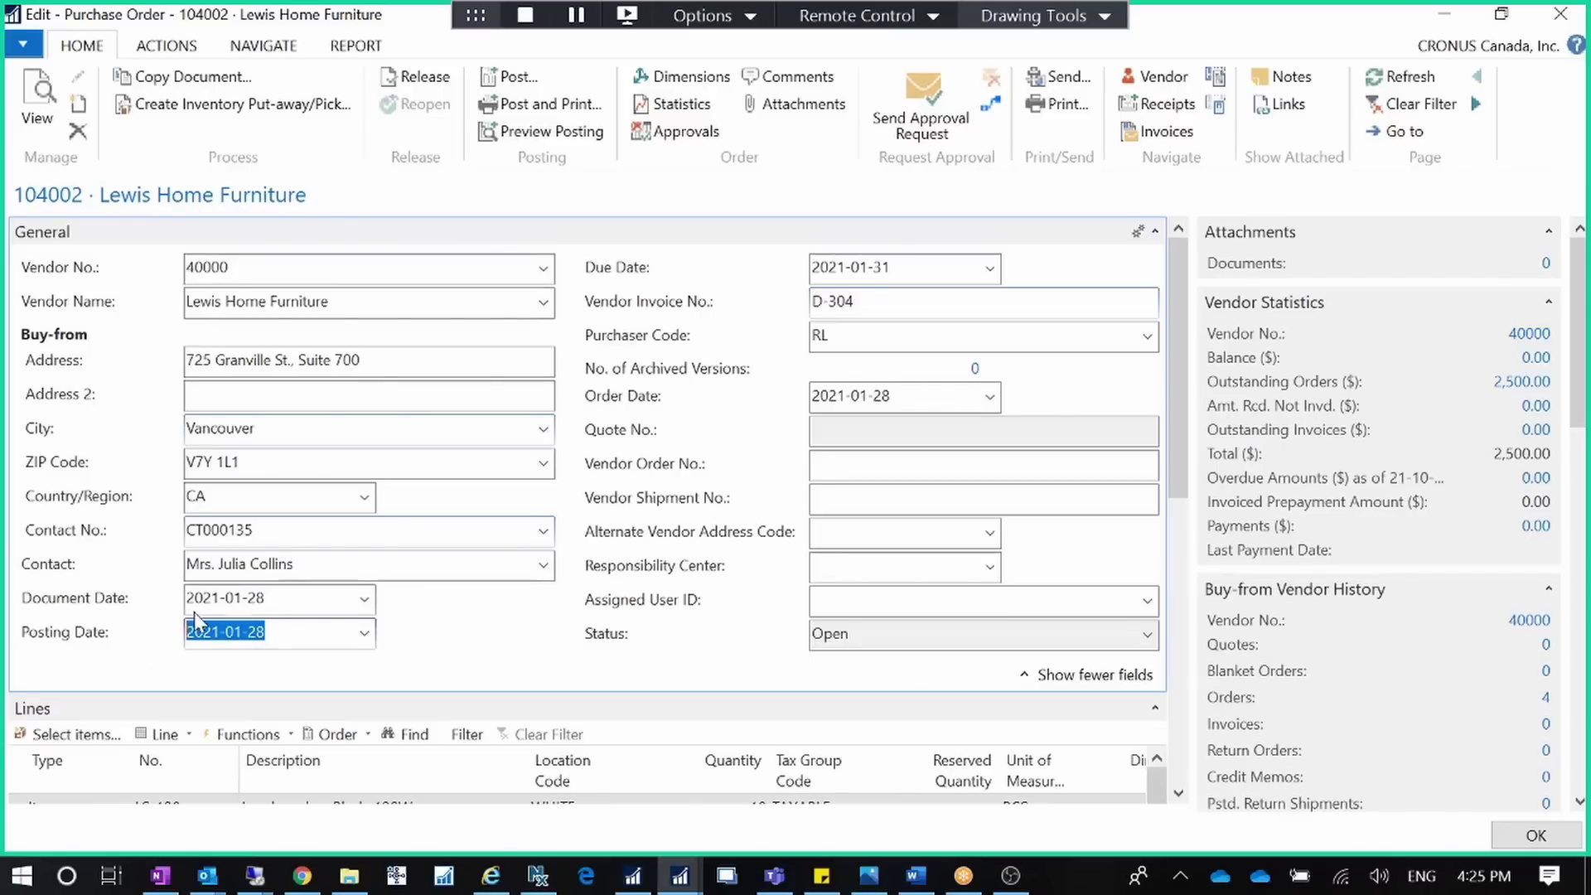
pyautogui.moveTo(1171, 452); pyautogui.dragTo(1175, 528)
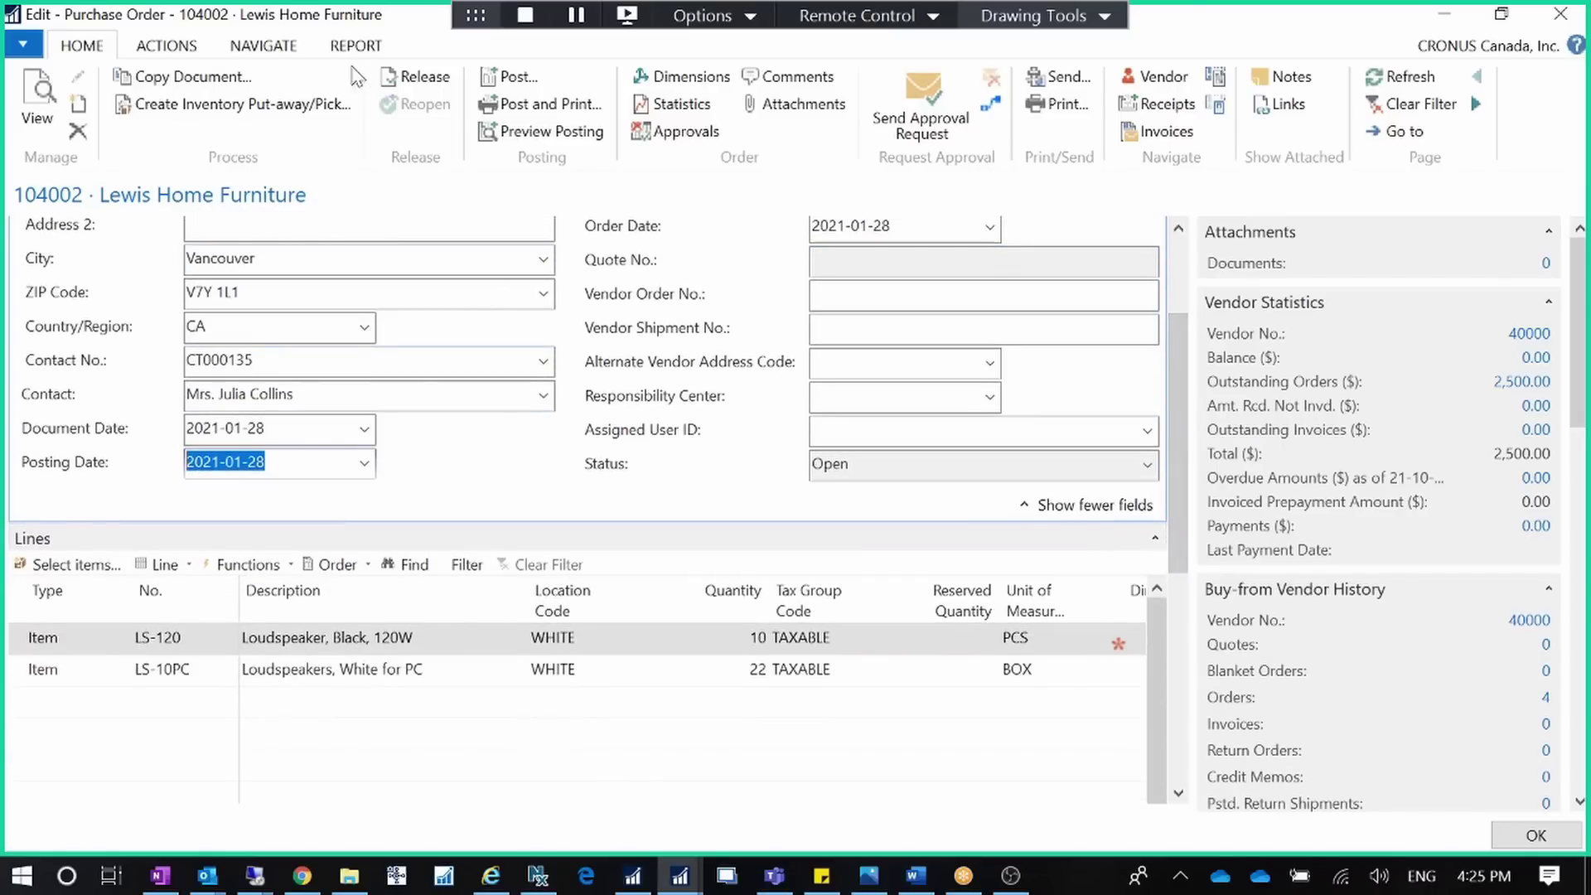
pyautogui.click(509, 77)
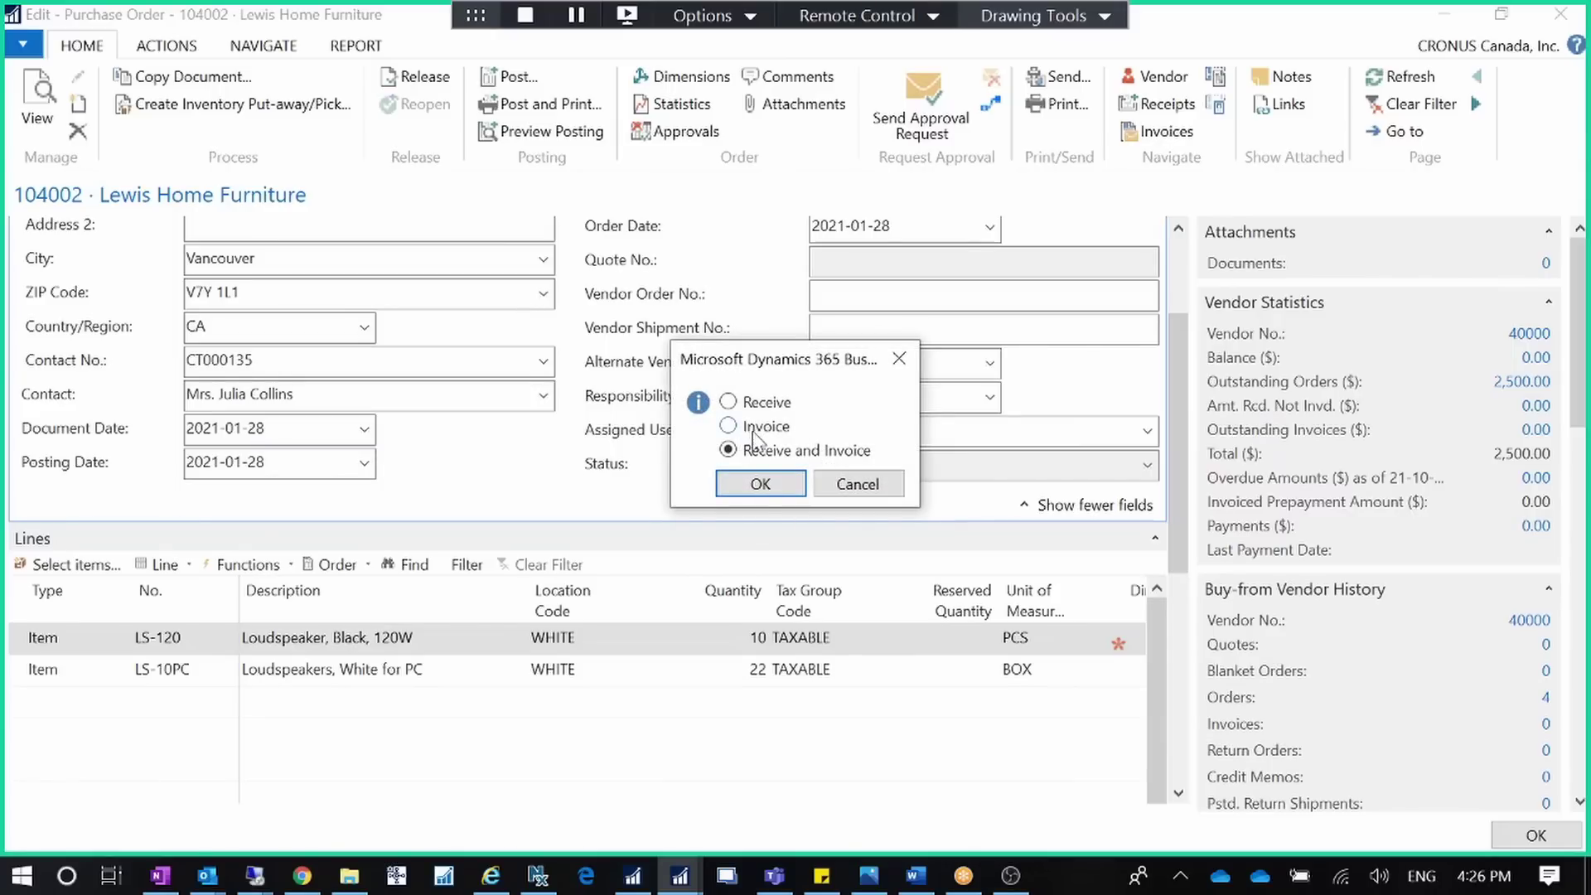
pyautogui.click(732, 403)
pyautogui.click(755, 485)
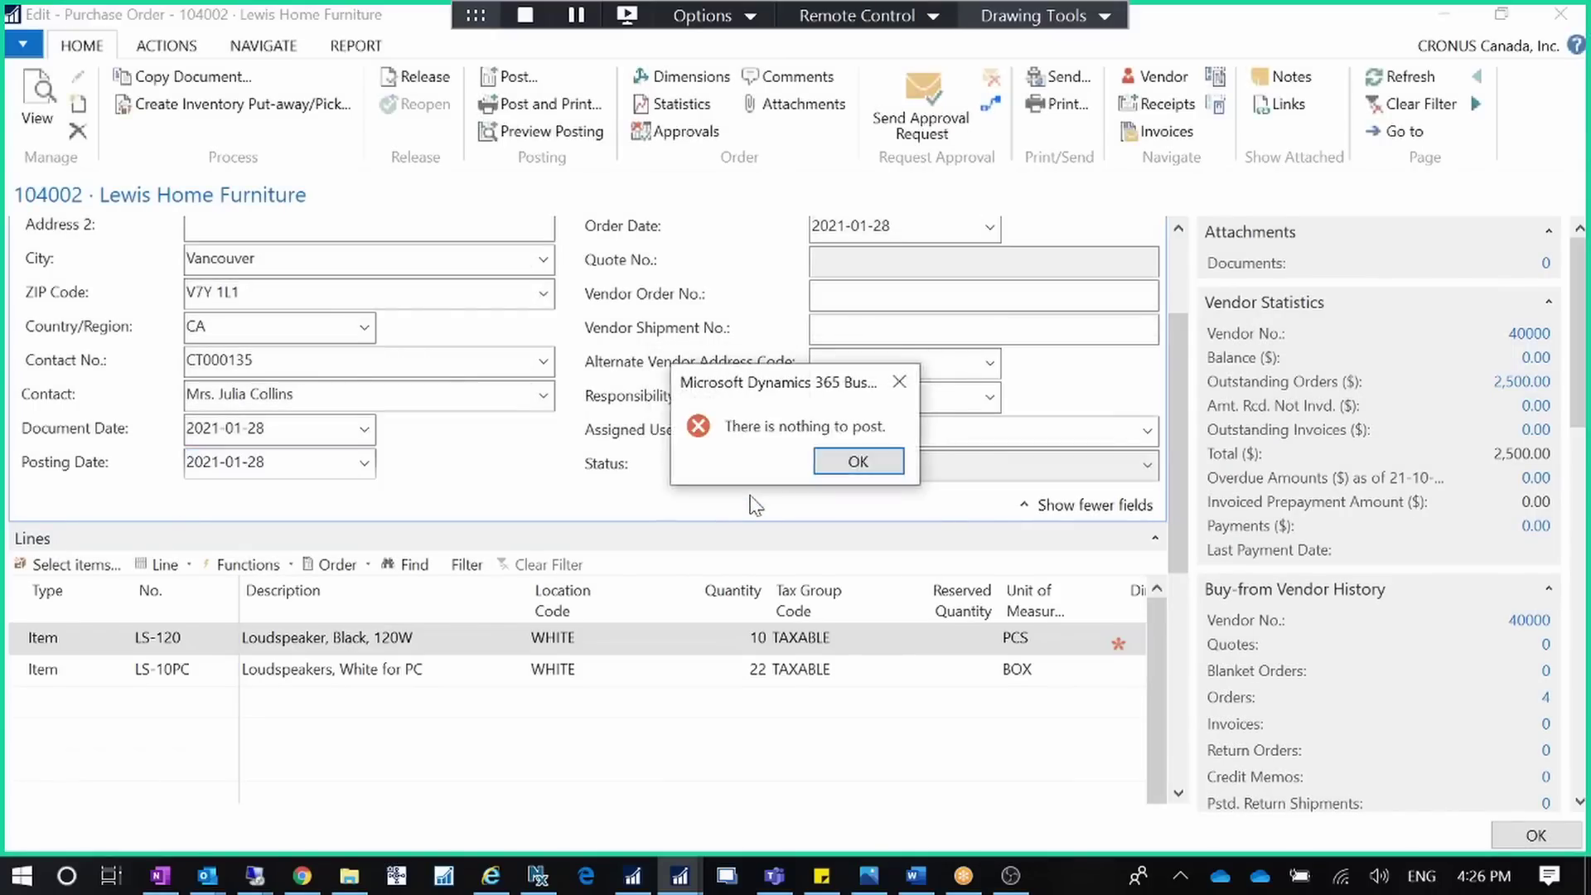
pyautogui.click(858, 461)
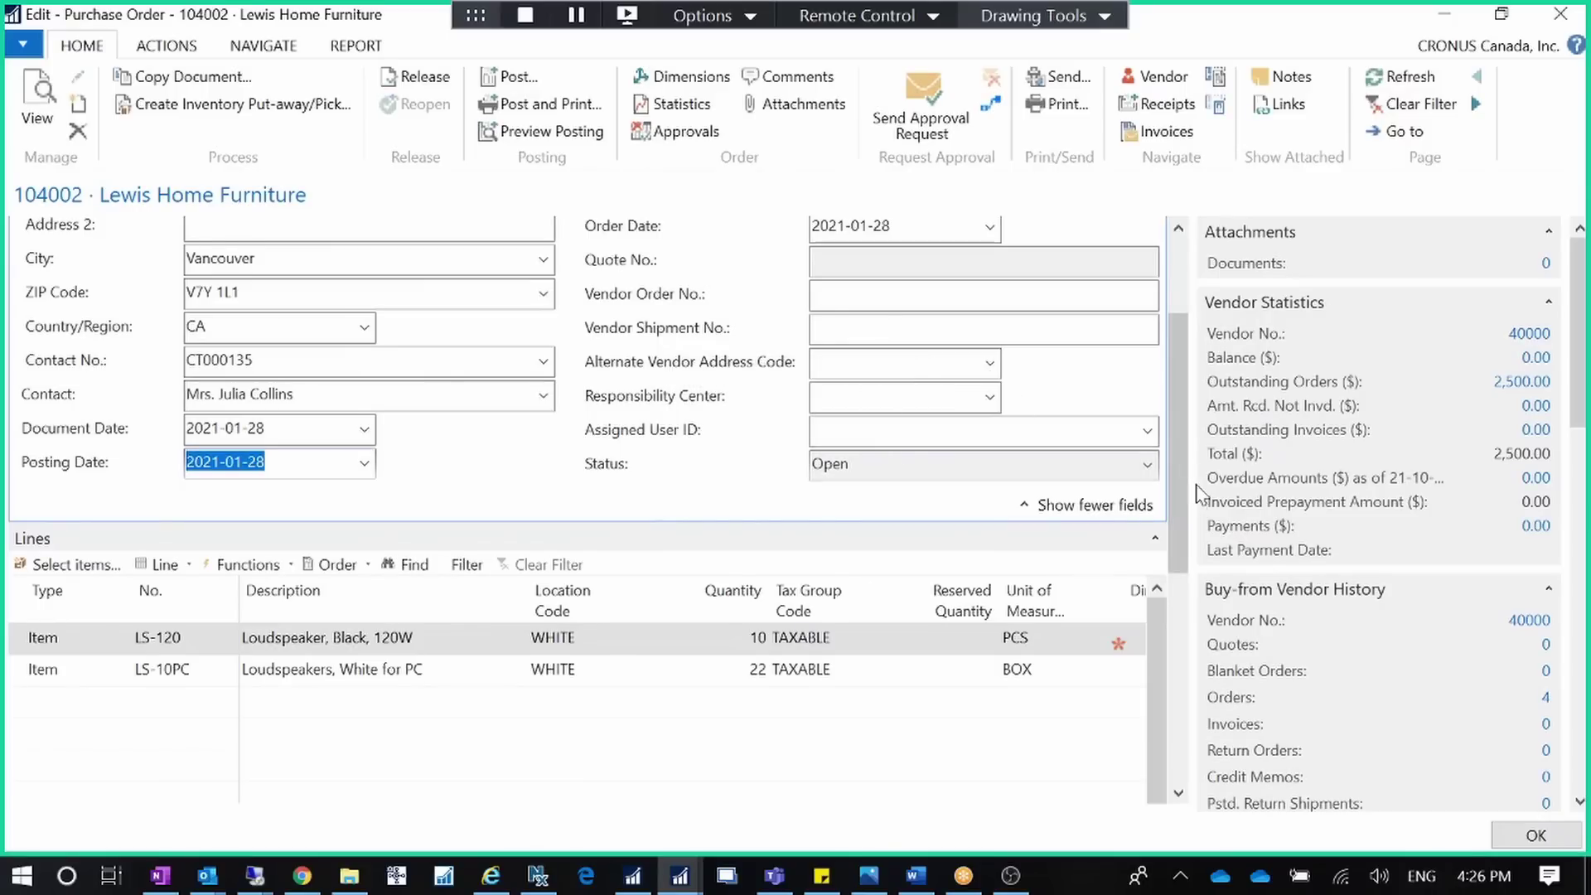
pyautogui.moveTo(1172, 476); pyautogui.dragTo(1170, 399)
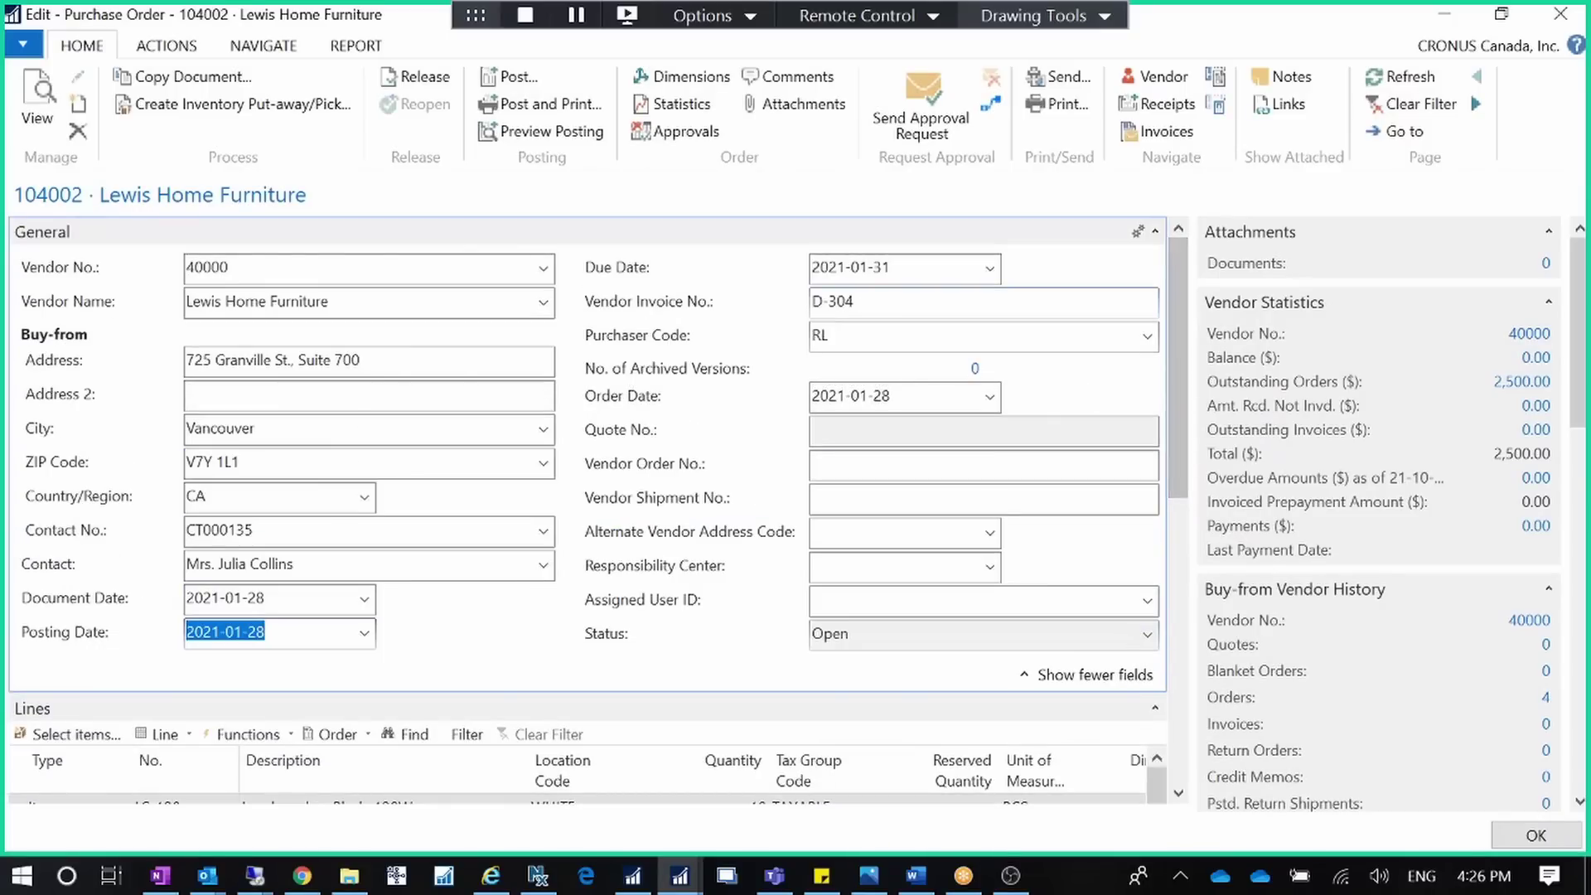
# Set purchase order 104002's posting date to 2021-01-30, and close the order after choosing the Invoice posting option and cancelling the posting
pyautogui.click(364, 634)
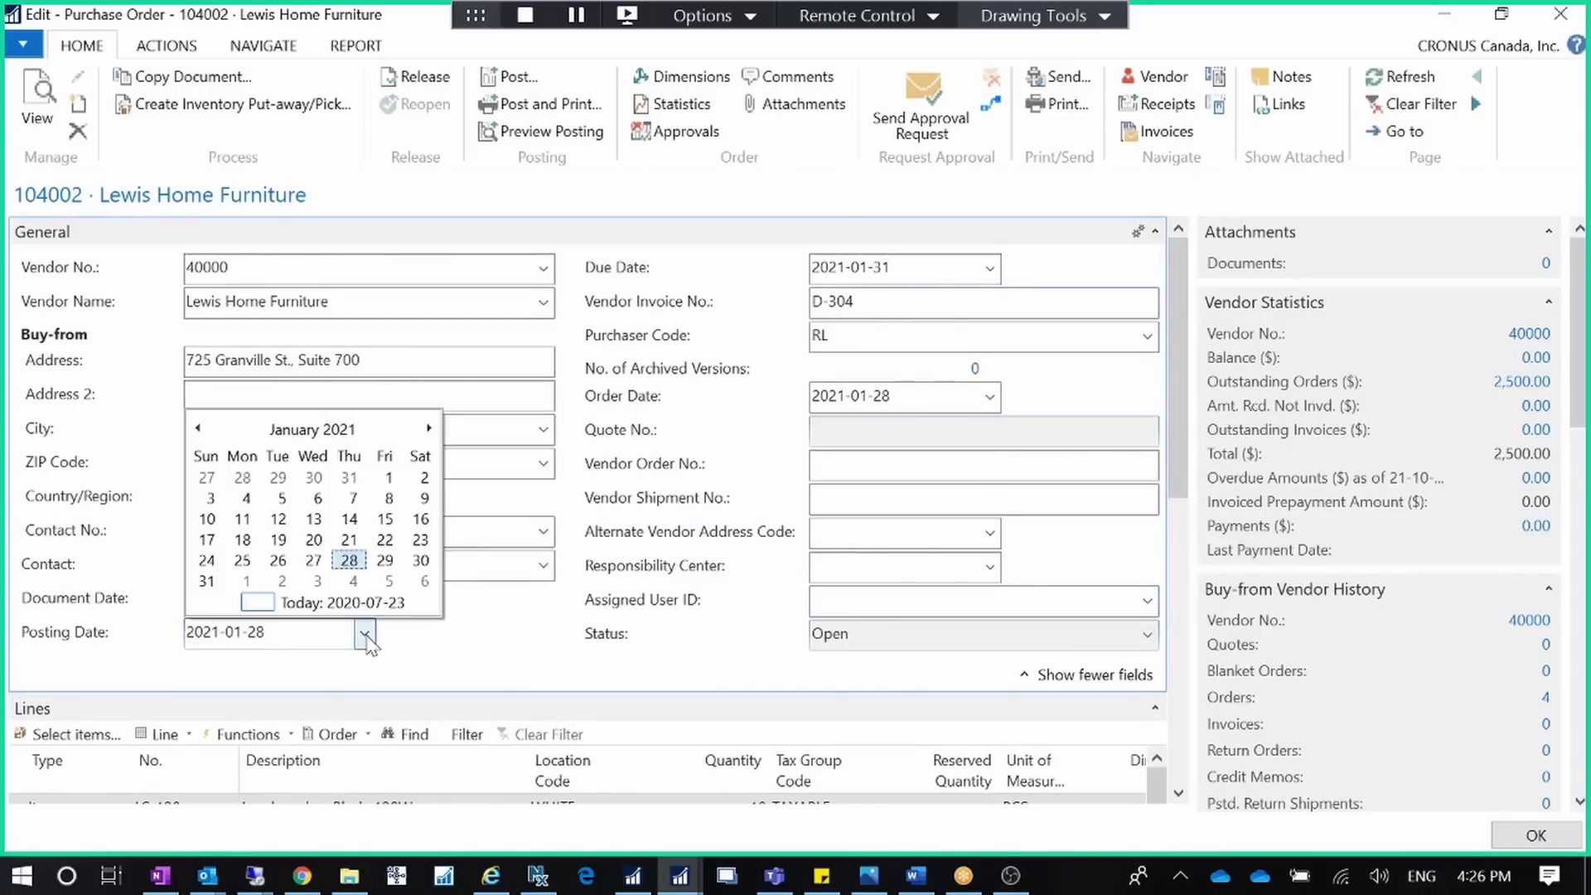
pyautogui.click(421, 560)
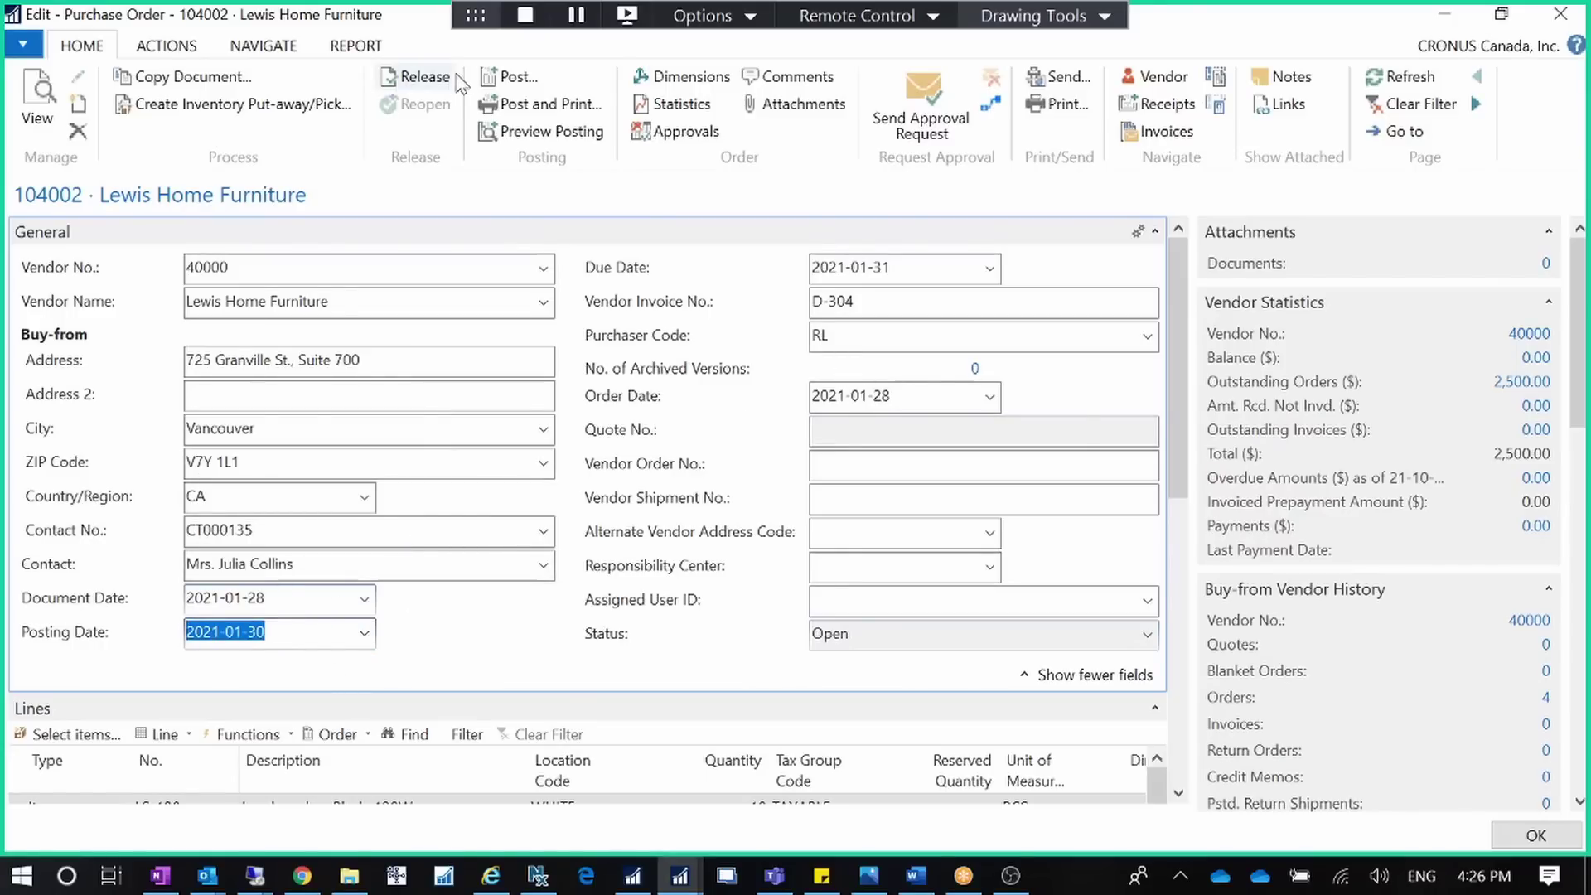
pyautogui.click(510, 76)
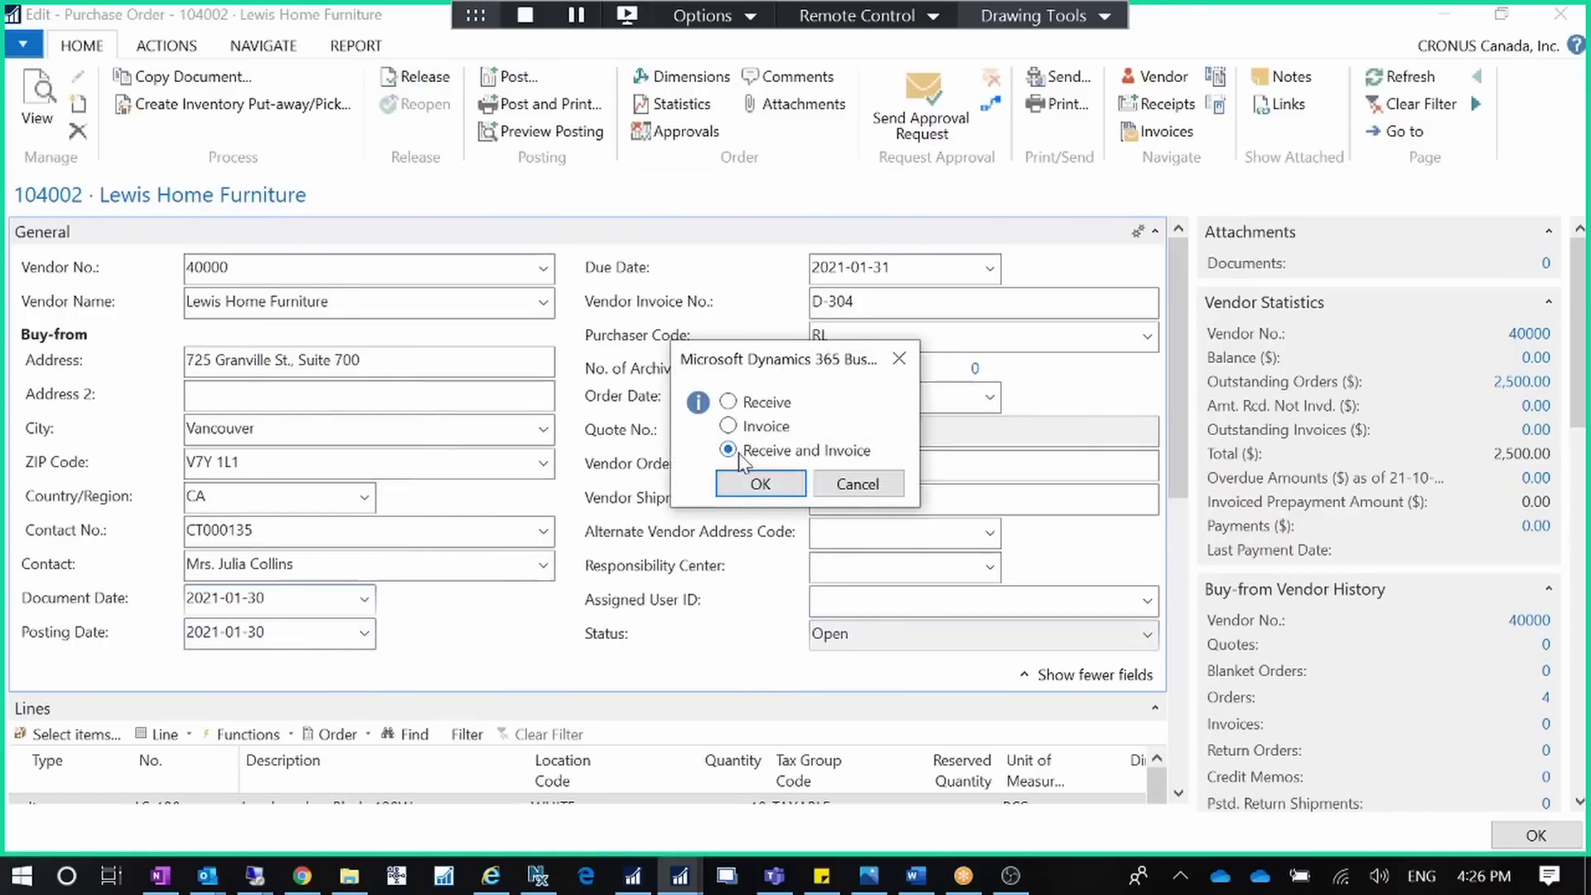
pyautogui.click(728, 426)
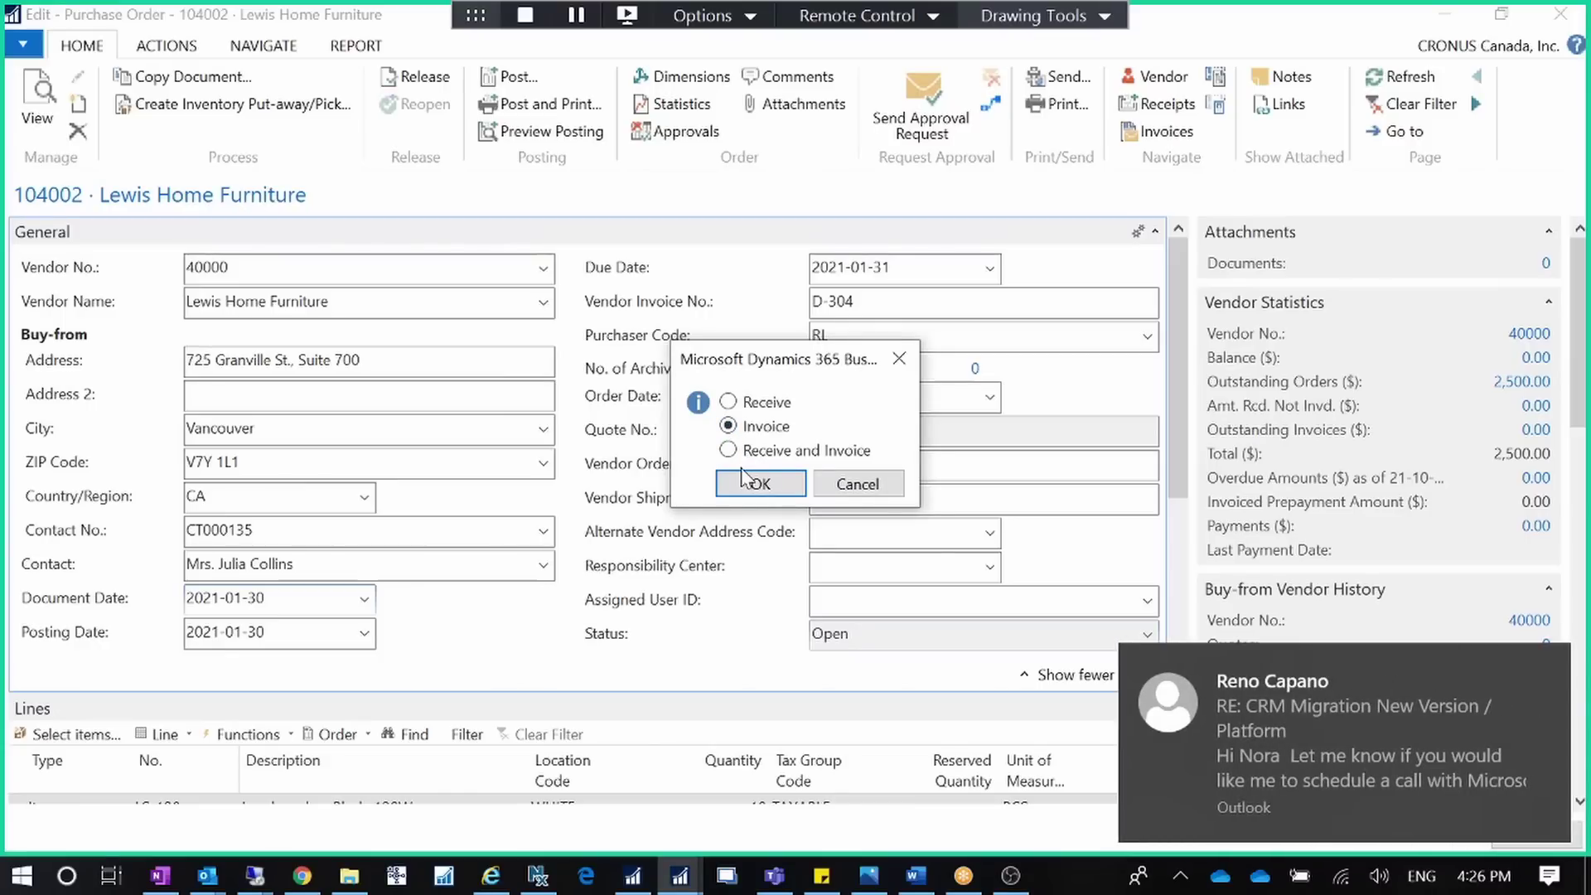
pyautogui.click(882, 490)
pyautogui.click(1544, 666)
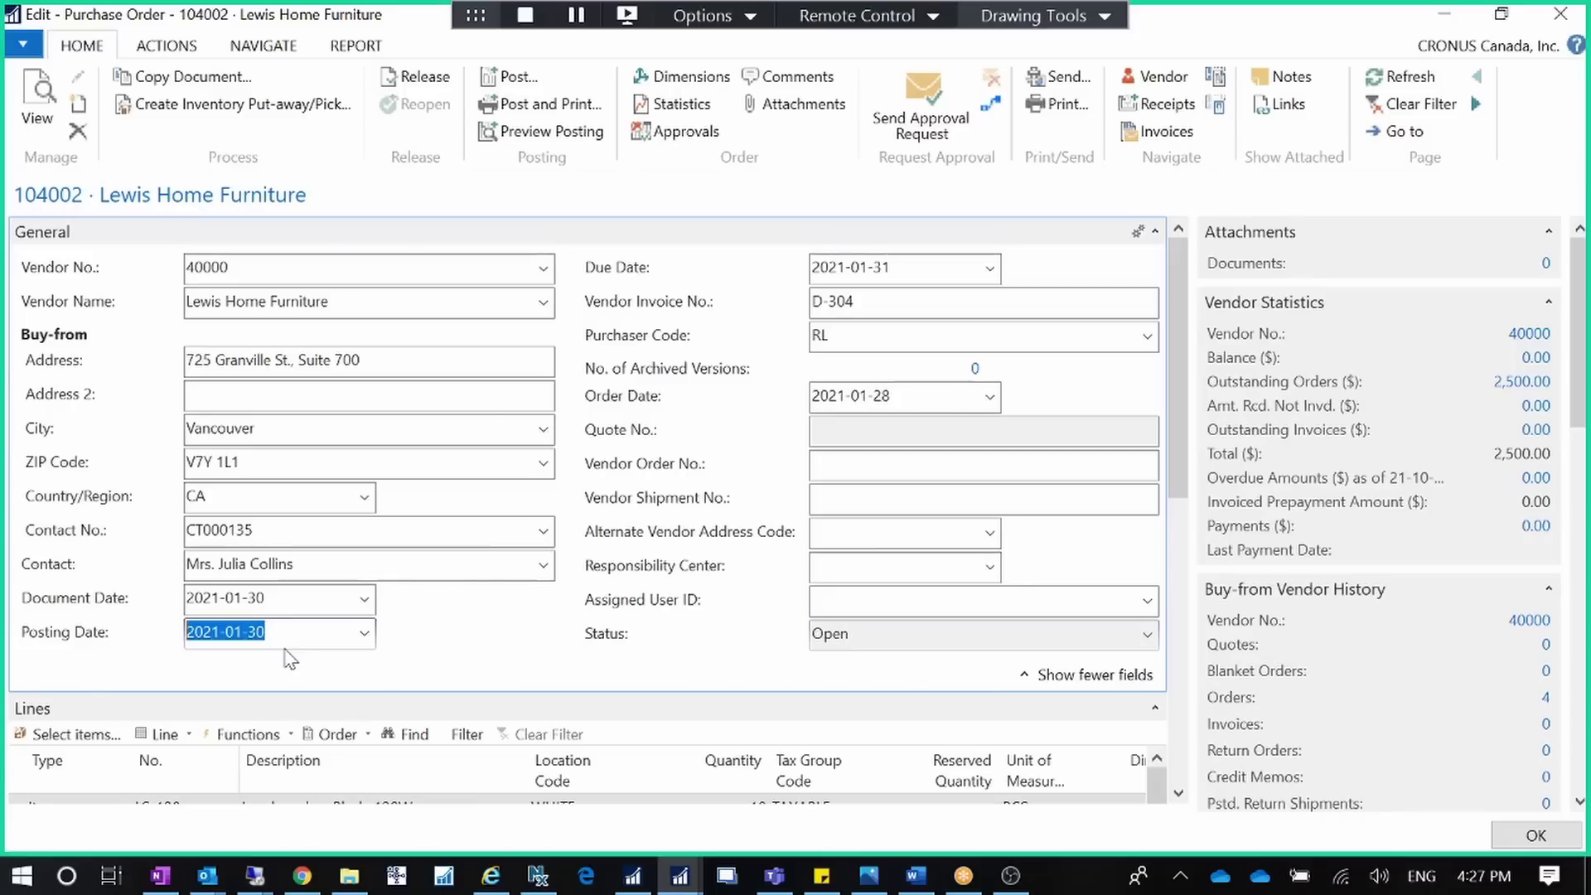
pyautogui.click(1560, 14)
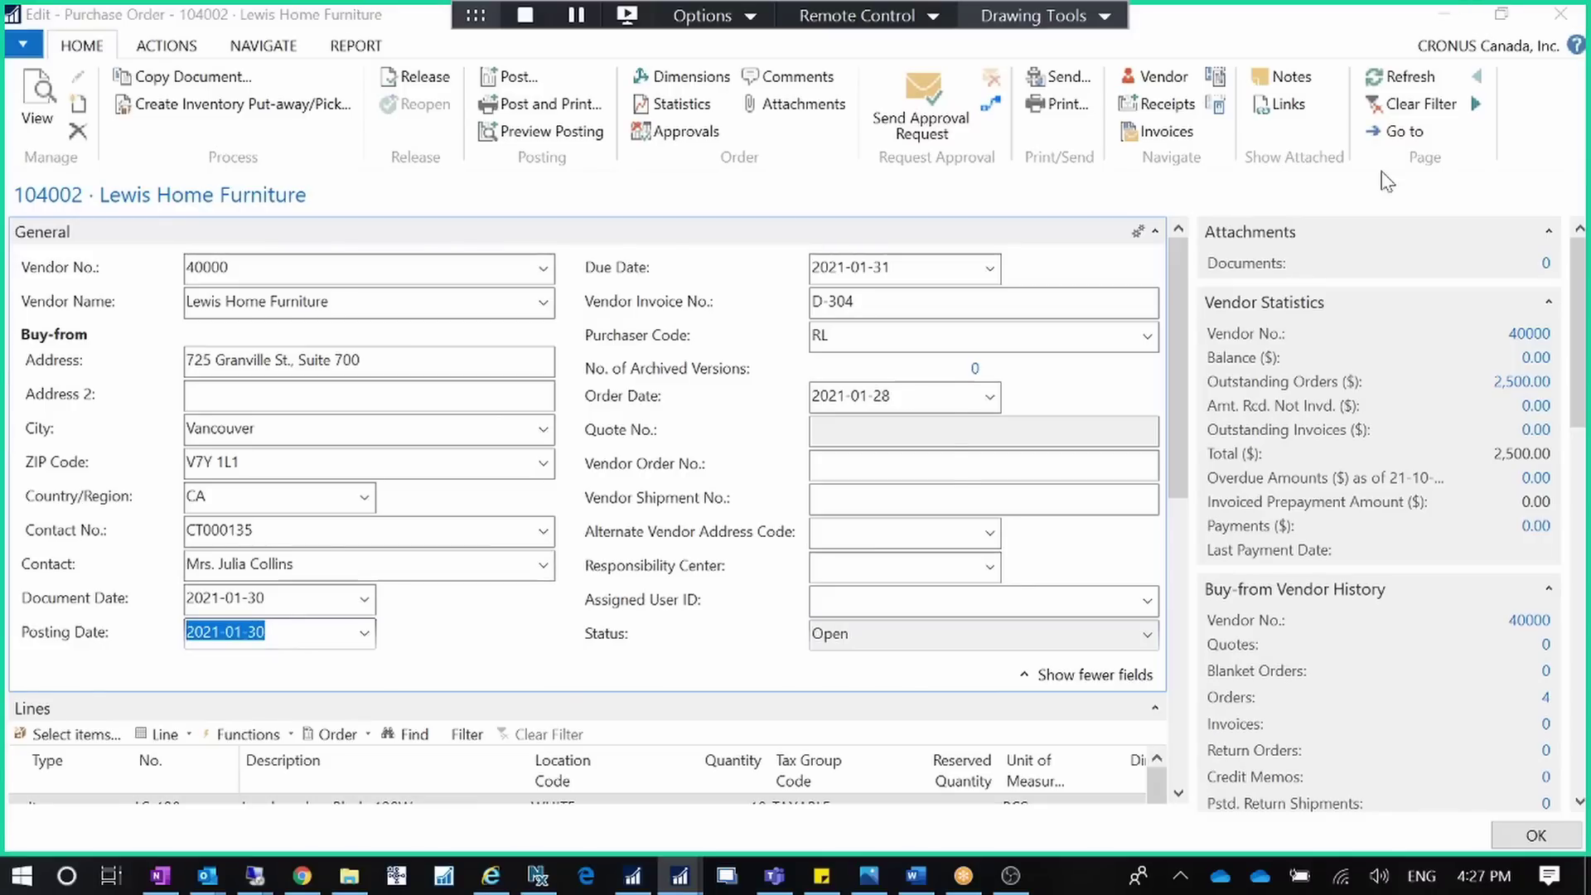
pyautogui.click(797, 469)
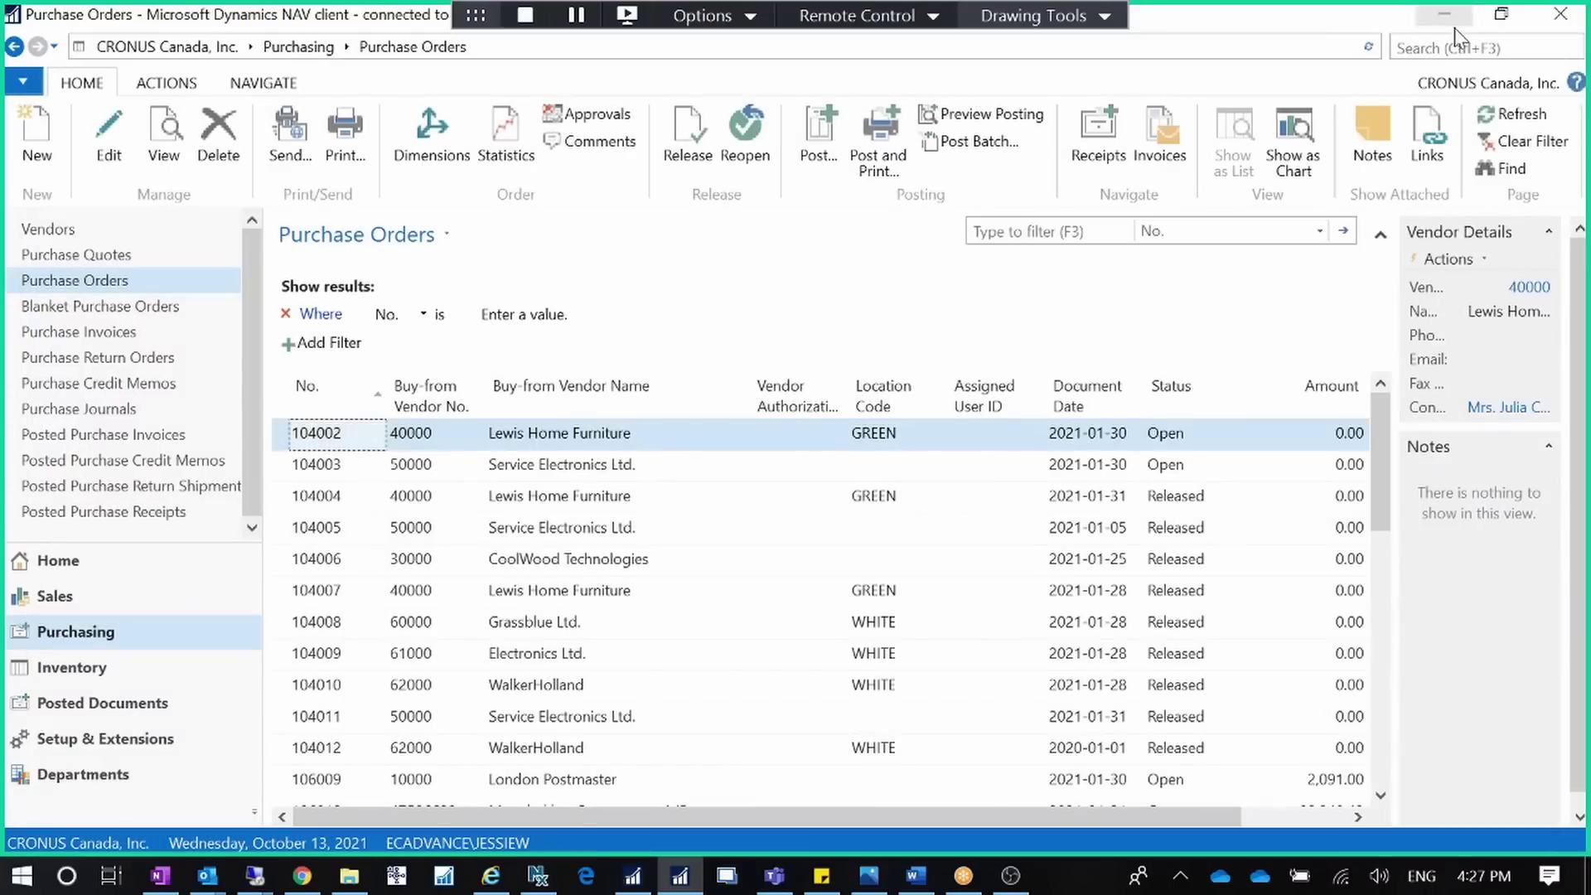
pyautogui.click(1458, 47)
pyautogui.write('pu')
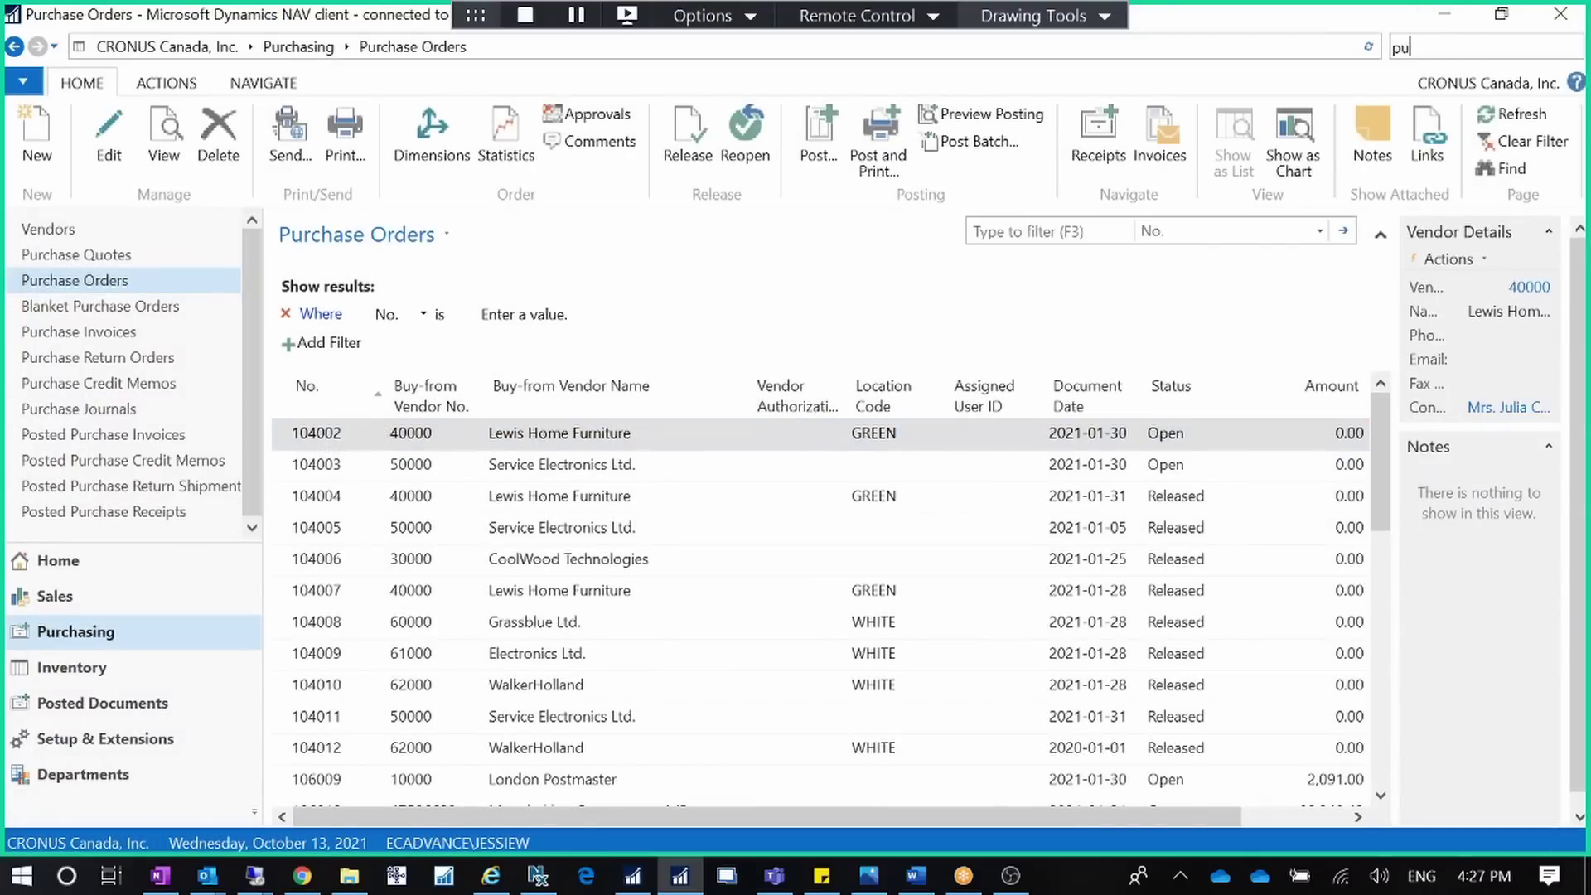
pyautogui.write('rchase')
pyautogui.press('BackSpace')
pyautogui.press('BackSpace')
pyautogui.press('BackSpace')
pyautogui.press('BackSpace')
pyautogui.press('BackSpace')
pyautogui.press('BackSpace')
pyautogui.press('BackSpace')
pyautogui.press('BackSpace')
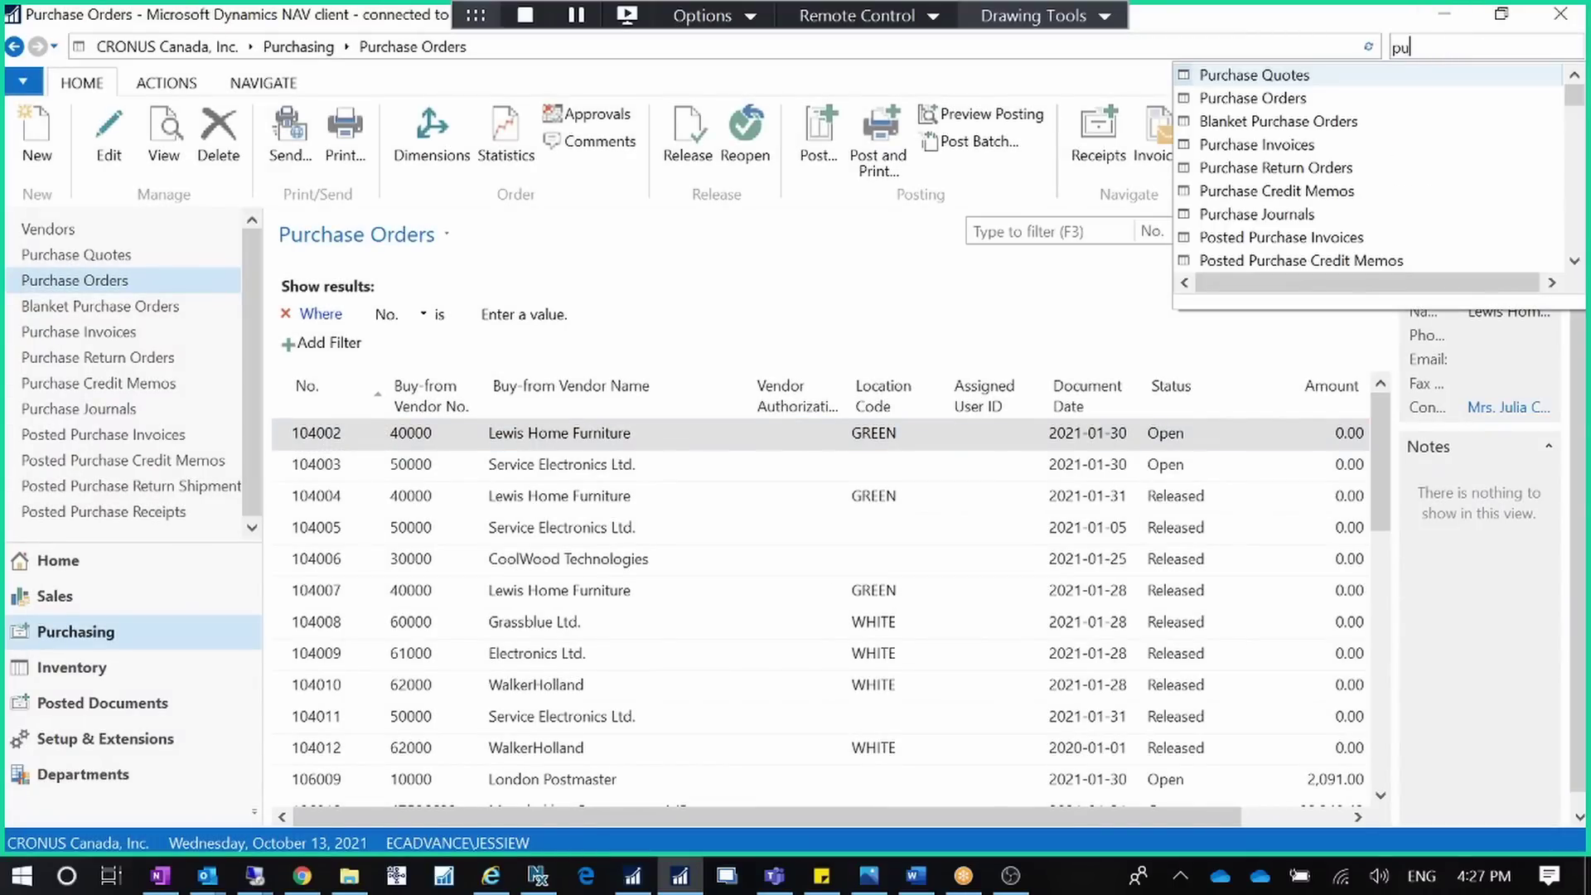
# Search for and open Inventory Setup, examine the Expected Cost Posting to G/L setting, and close the page
pyautogui.write('ivent')
pyautogui.press('BackSpace')
pyautogui.press('BackSpace')
pyautogui.write('nvne')
pyautogui.press('BackSpace')
pyautogui.press('BackSpace')
pyautogui.write('entory setup')
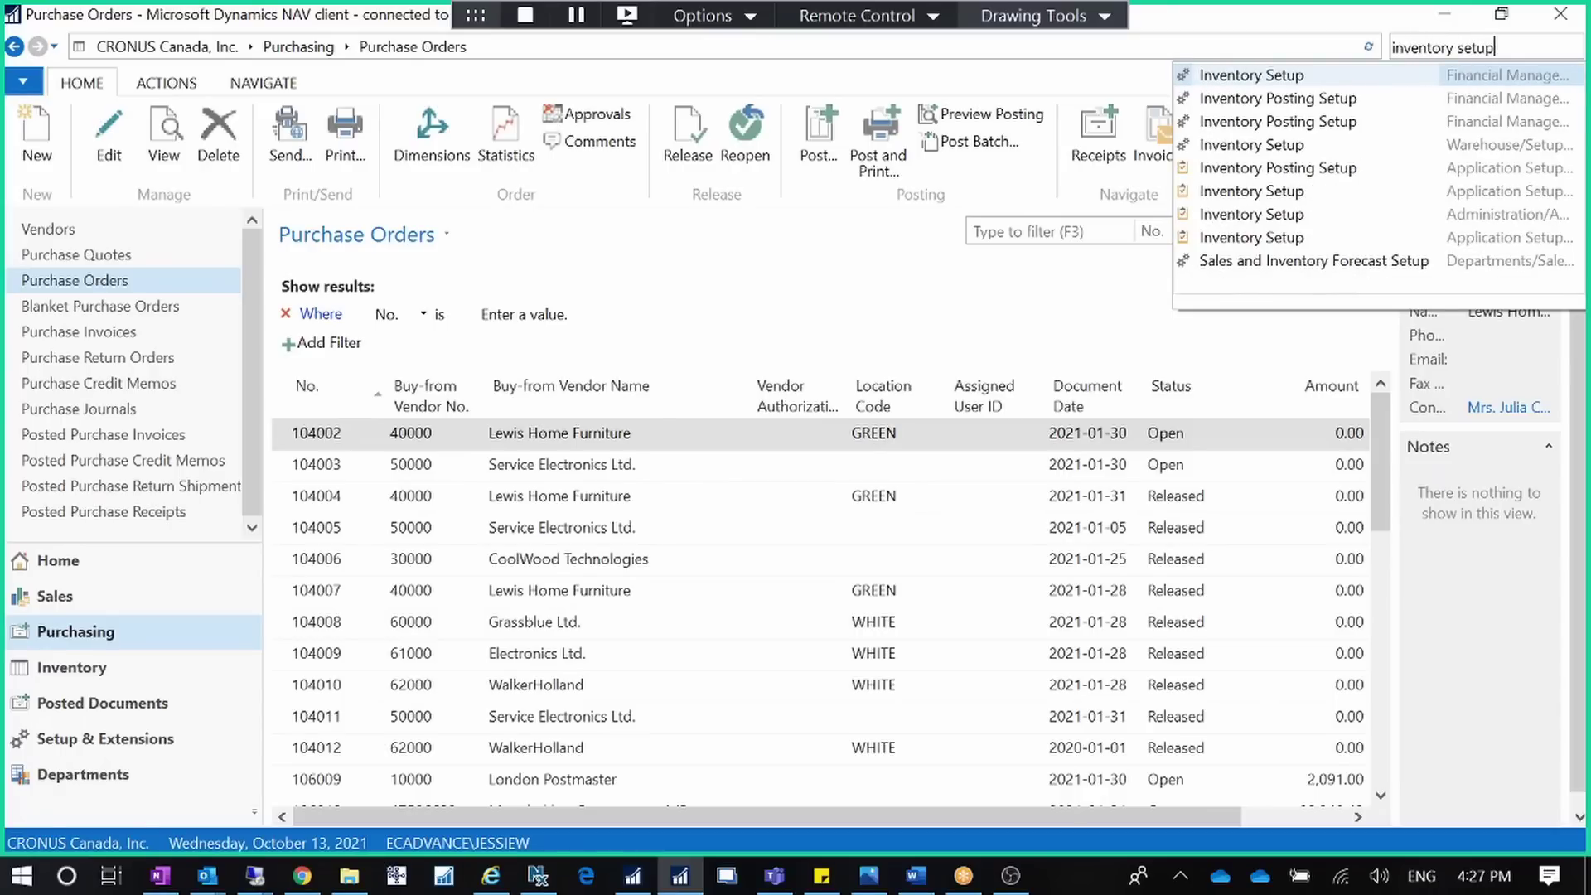
pyautogui.click(1259, 76)
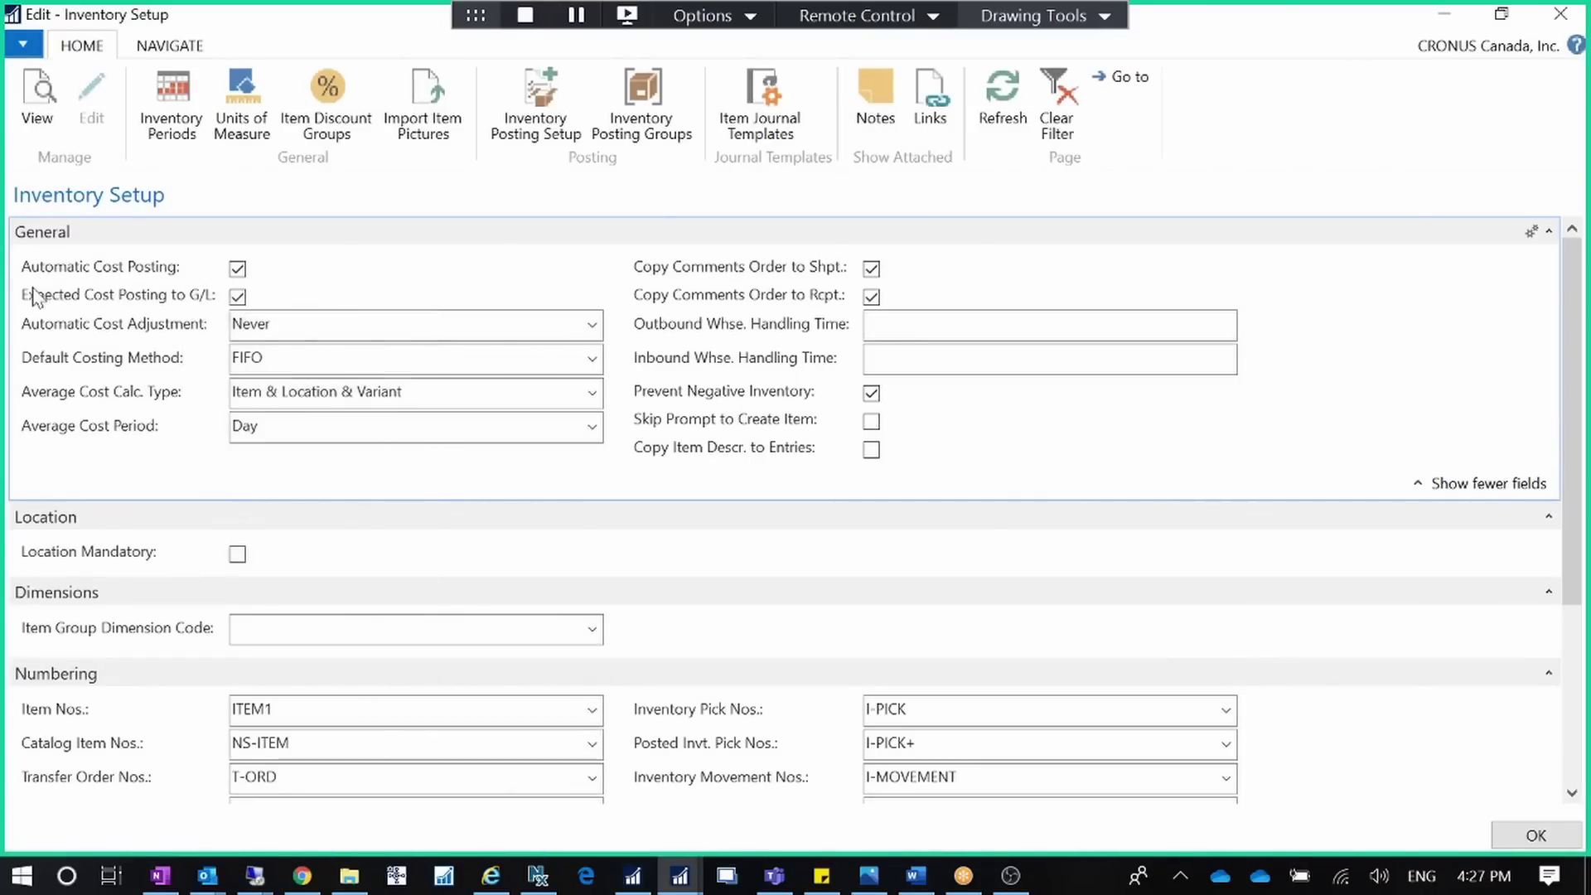
pyautogui.moveTo(132, 301)
pyautogui.click(1557, 23)
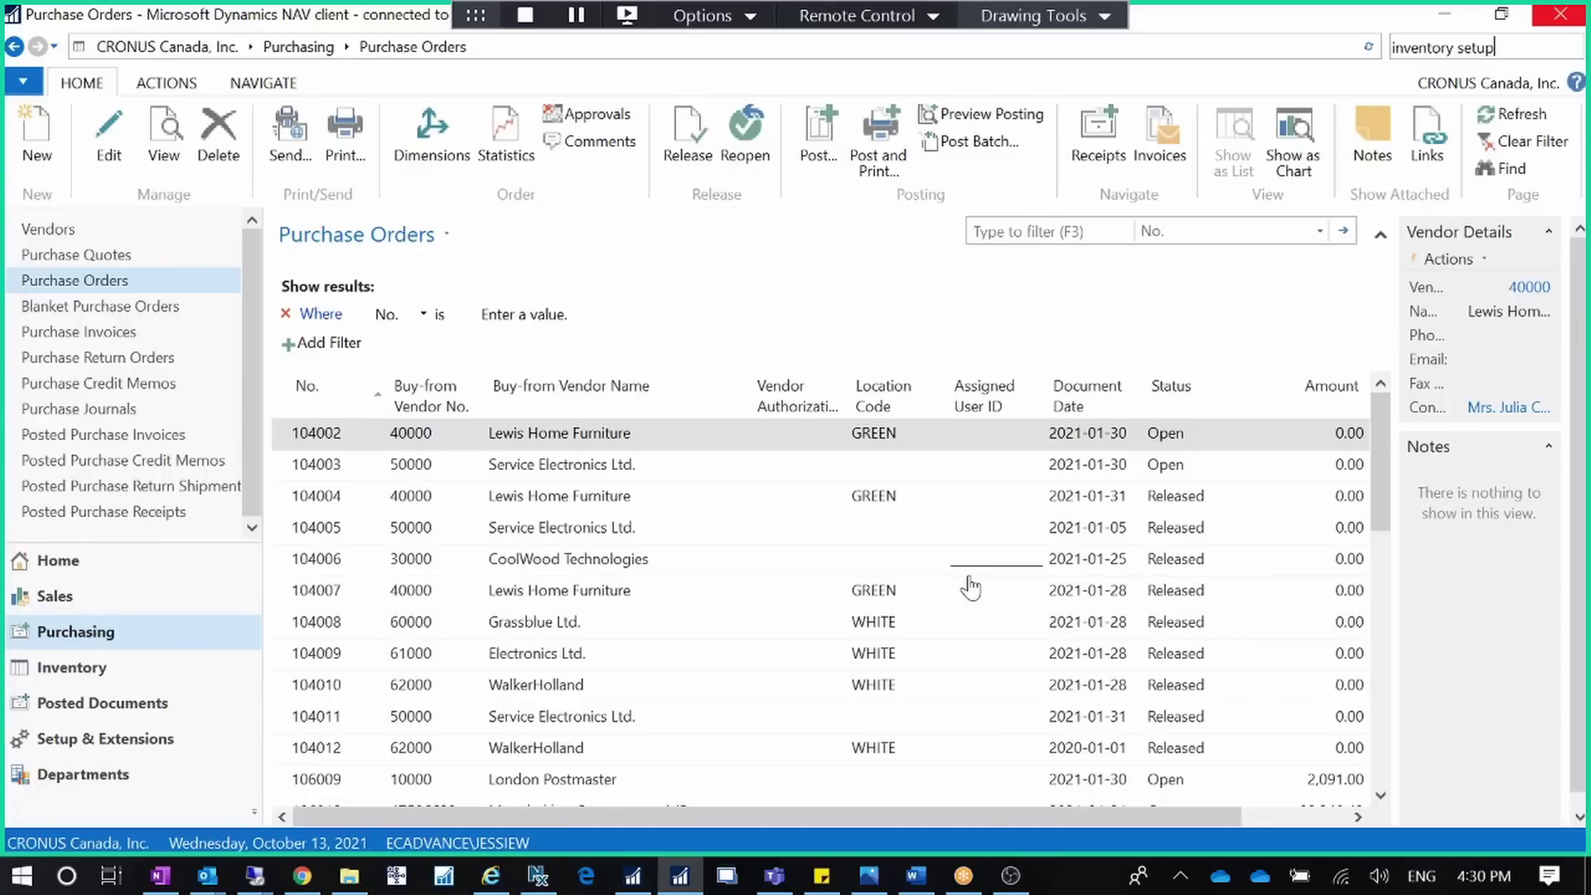
# Search for currencies and open the Currencies list from the general financial management setup
pyautogui.press('BackSpace')
pyautogui.press('BackSpace')
pyautogui.press('BackSpace')
pyautogui.press('BackSpace')
pyautogui.press('BackSpace')
pyautogui.press('BackSpace')
pyautogui.press('BackSpace')
pyautogui.press('BackSpace')
pyautogui.press('BackSpace')
pyautogui.press('BackSpace')
pyautogui.press('BackSpace')
pyautogui.press('BackSpace')
pyautogui.press('BackSpace')
pyautogui.press('BackSpace')
pyautogui.press('BackSpace')
pyautogui.write('currencies')
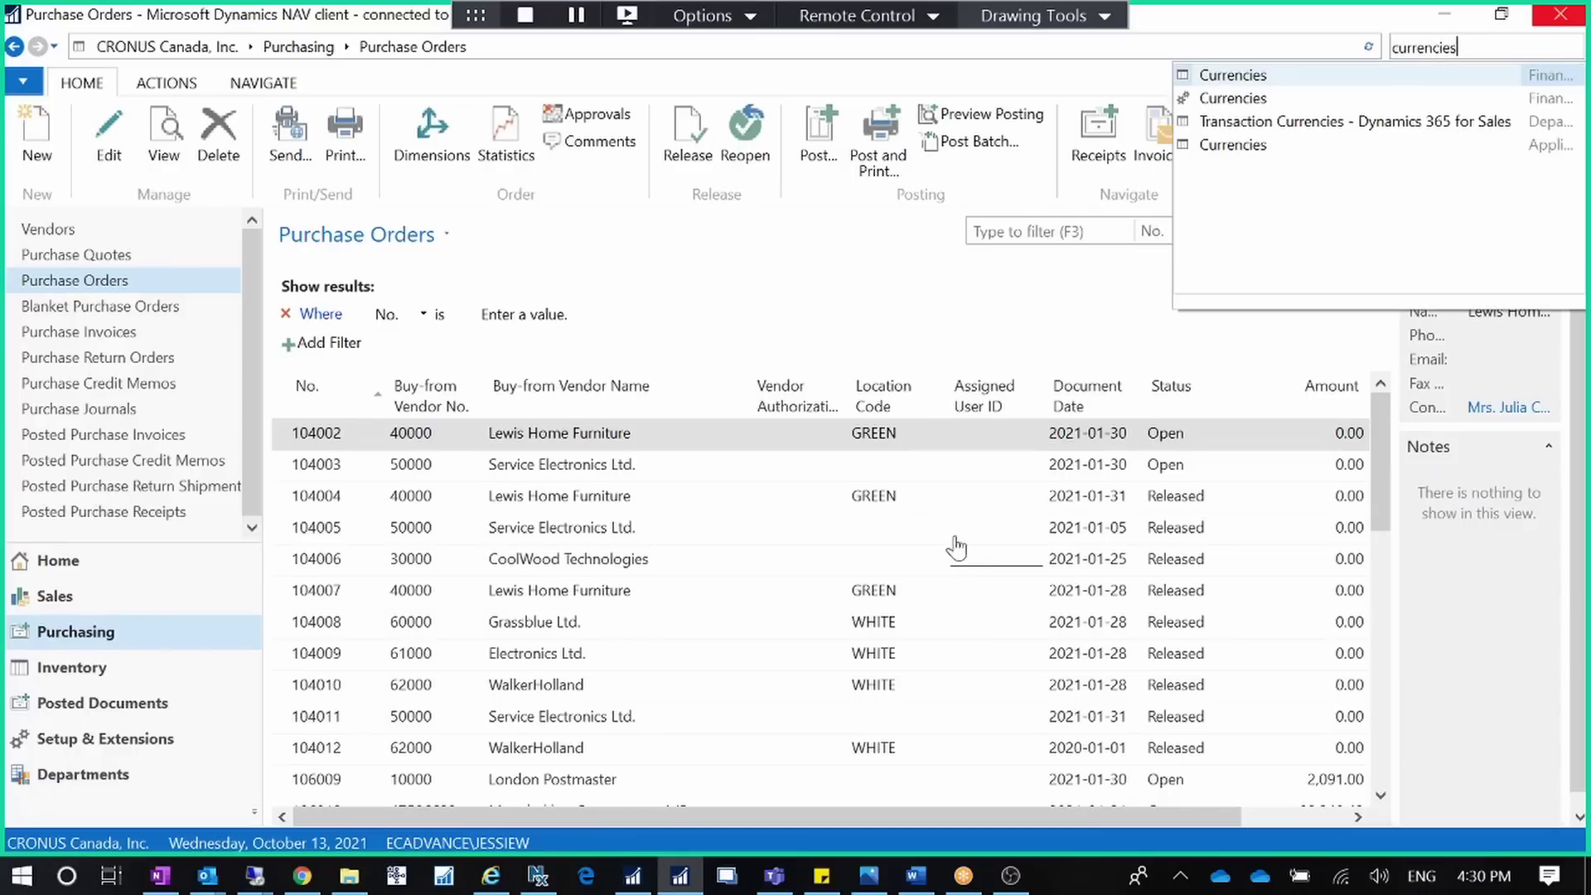
pyautogui.click(1529, 98)
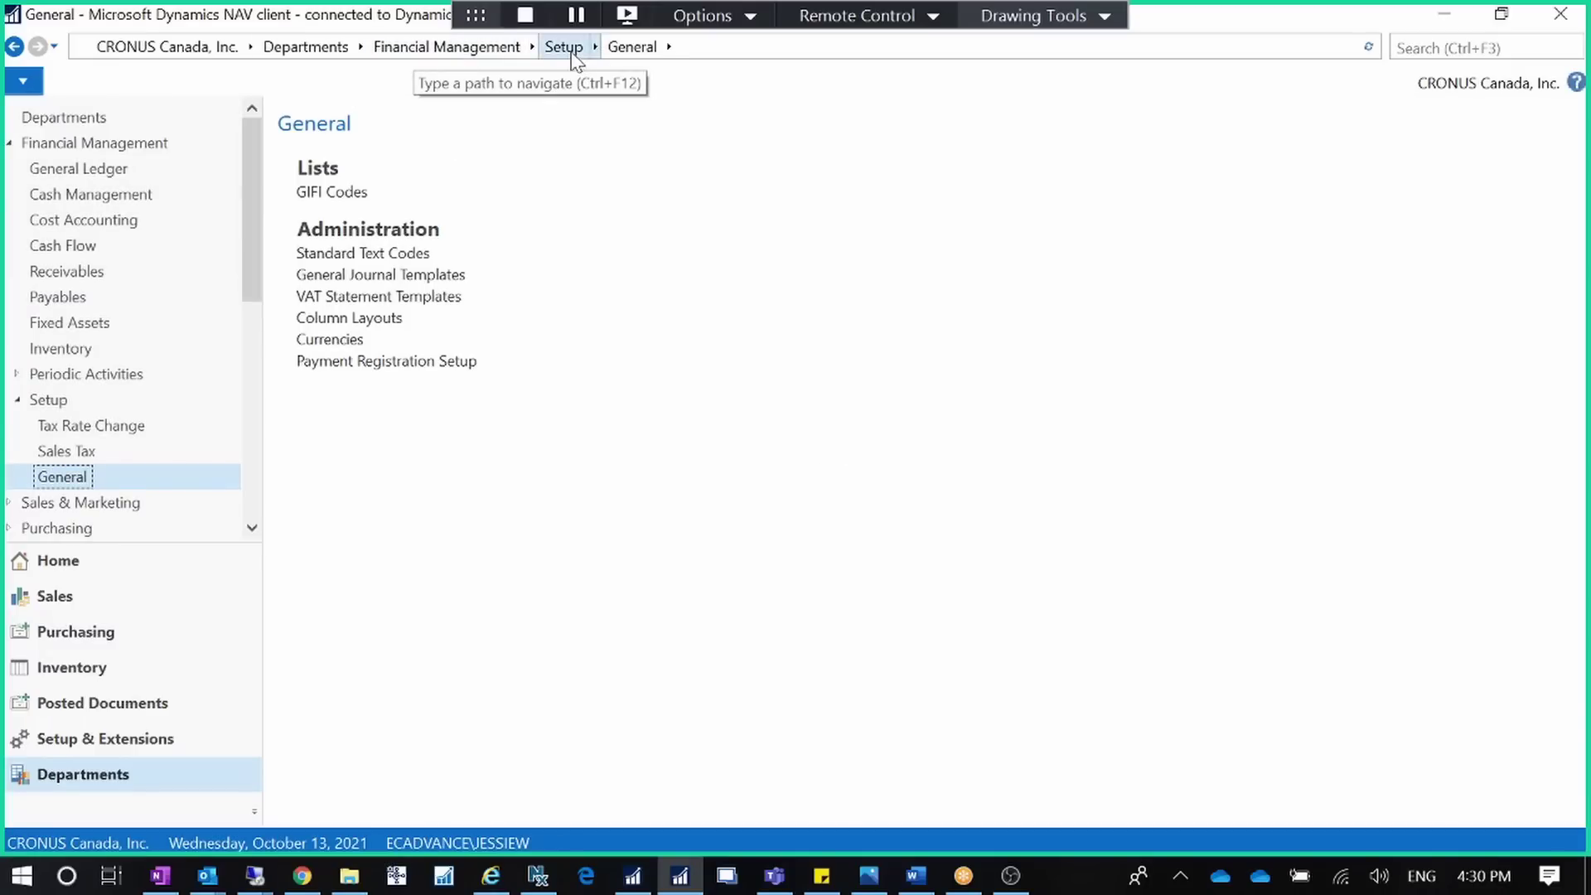
pyautogui.click(331, 340)
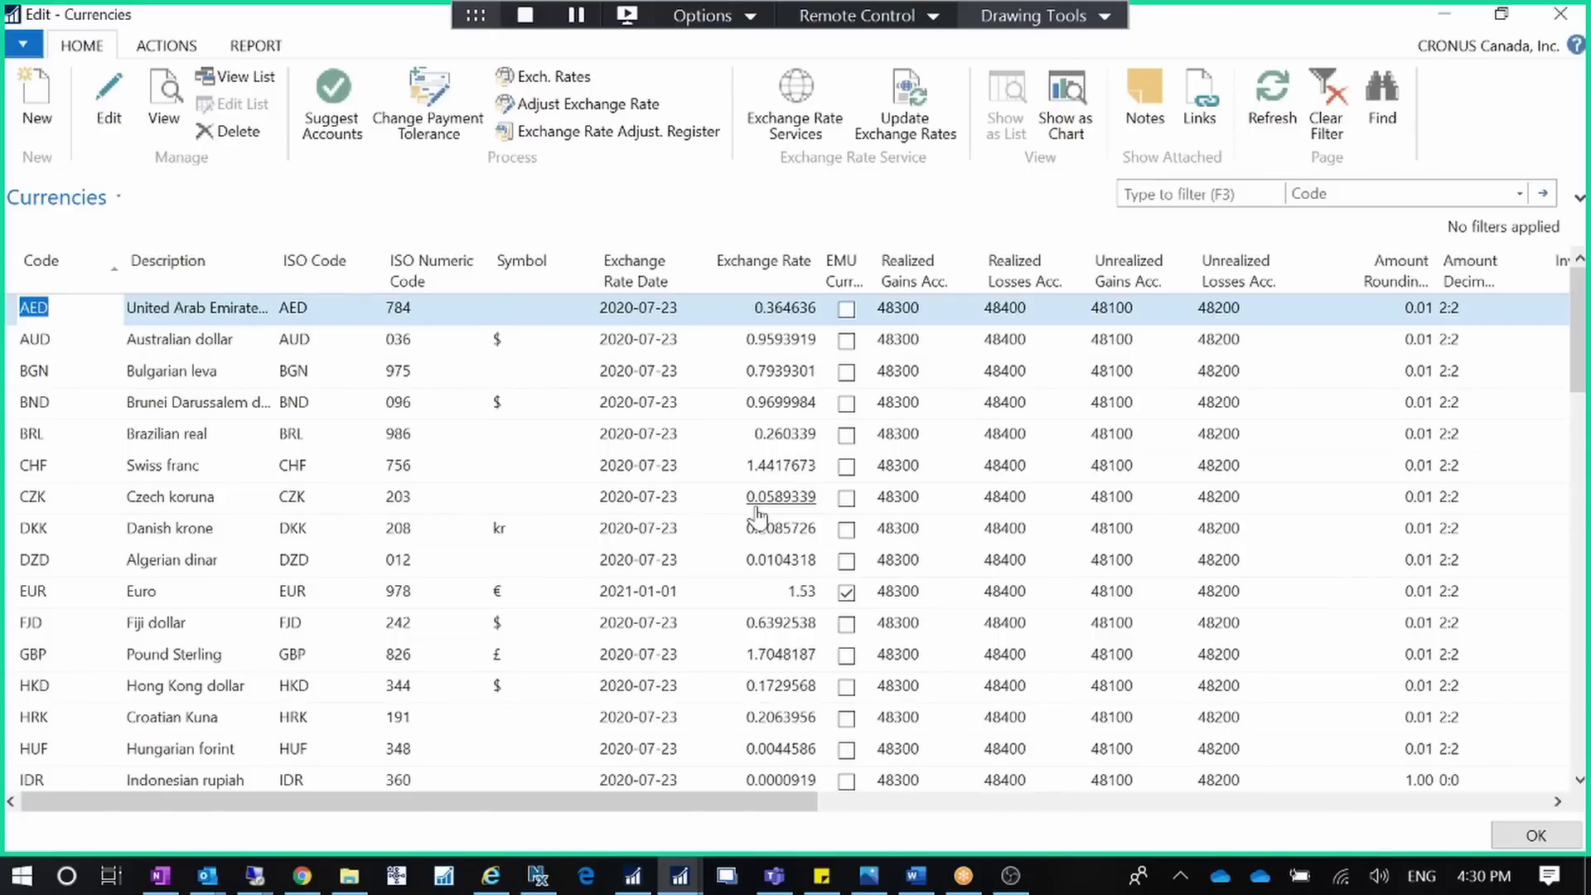
# Open the exchange rates of the Brazilian real (BRL) in a smaller window to review the dated rates
pyautogui.click(81, 417)
pyautogui.click(71, 430)
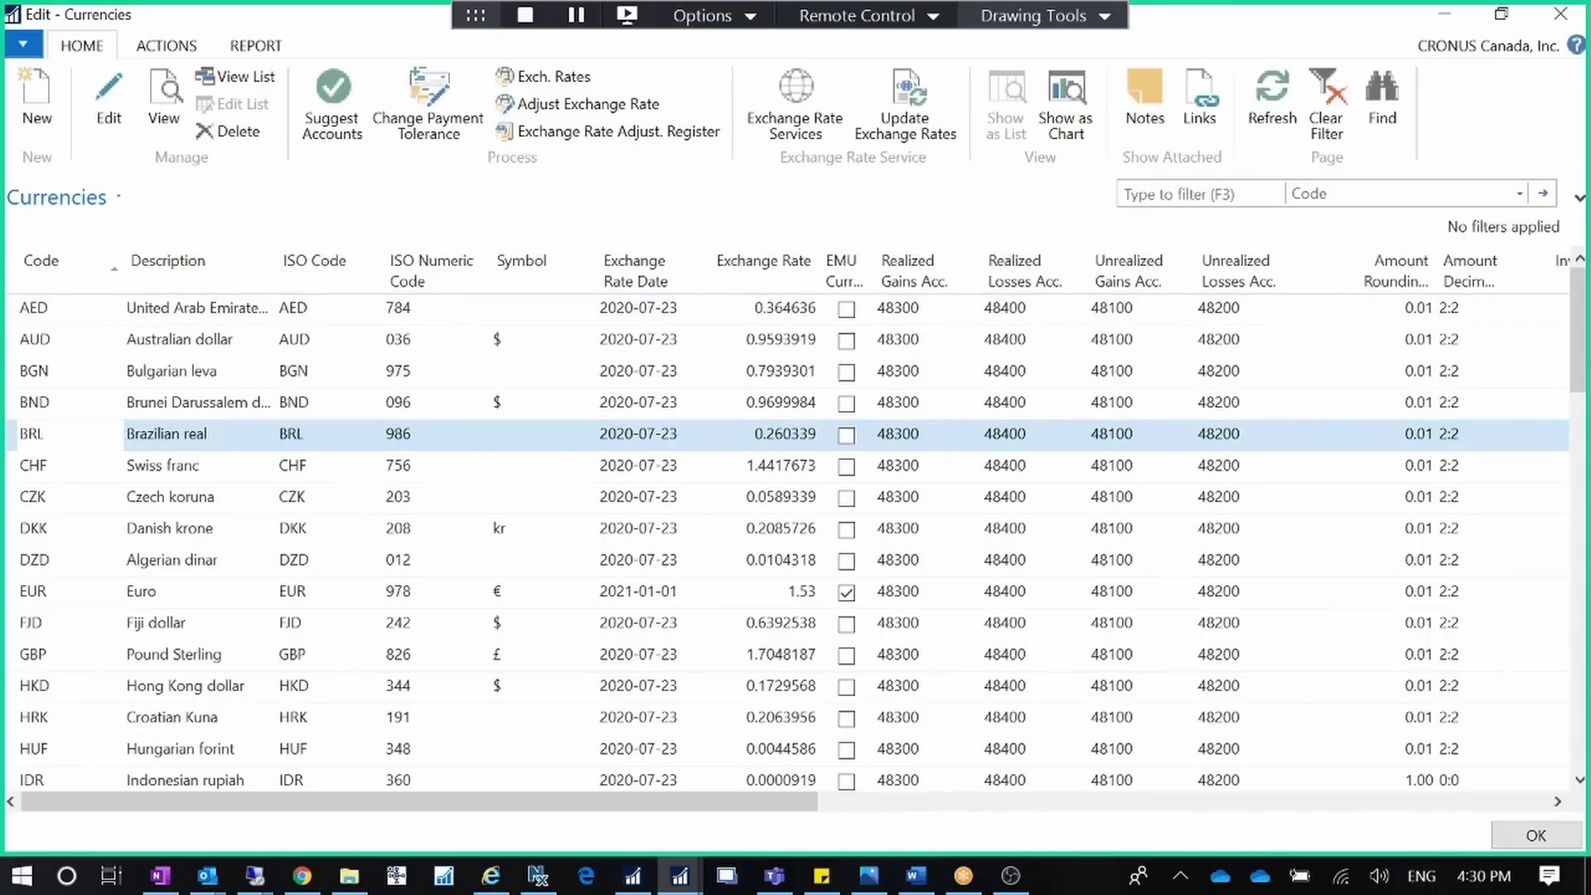
pyautogui.click(585, 79)
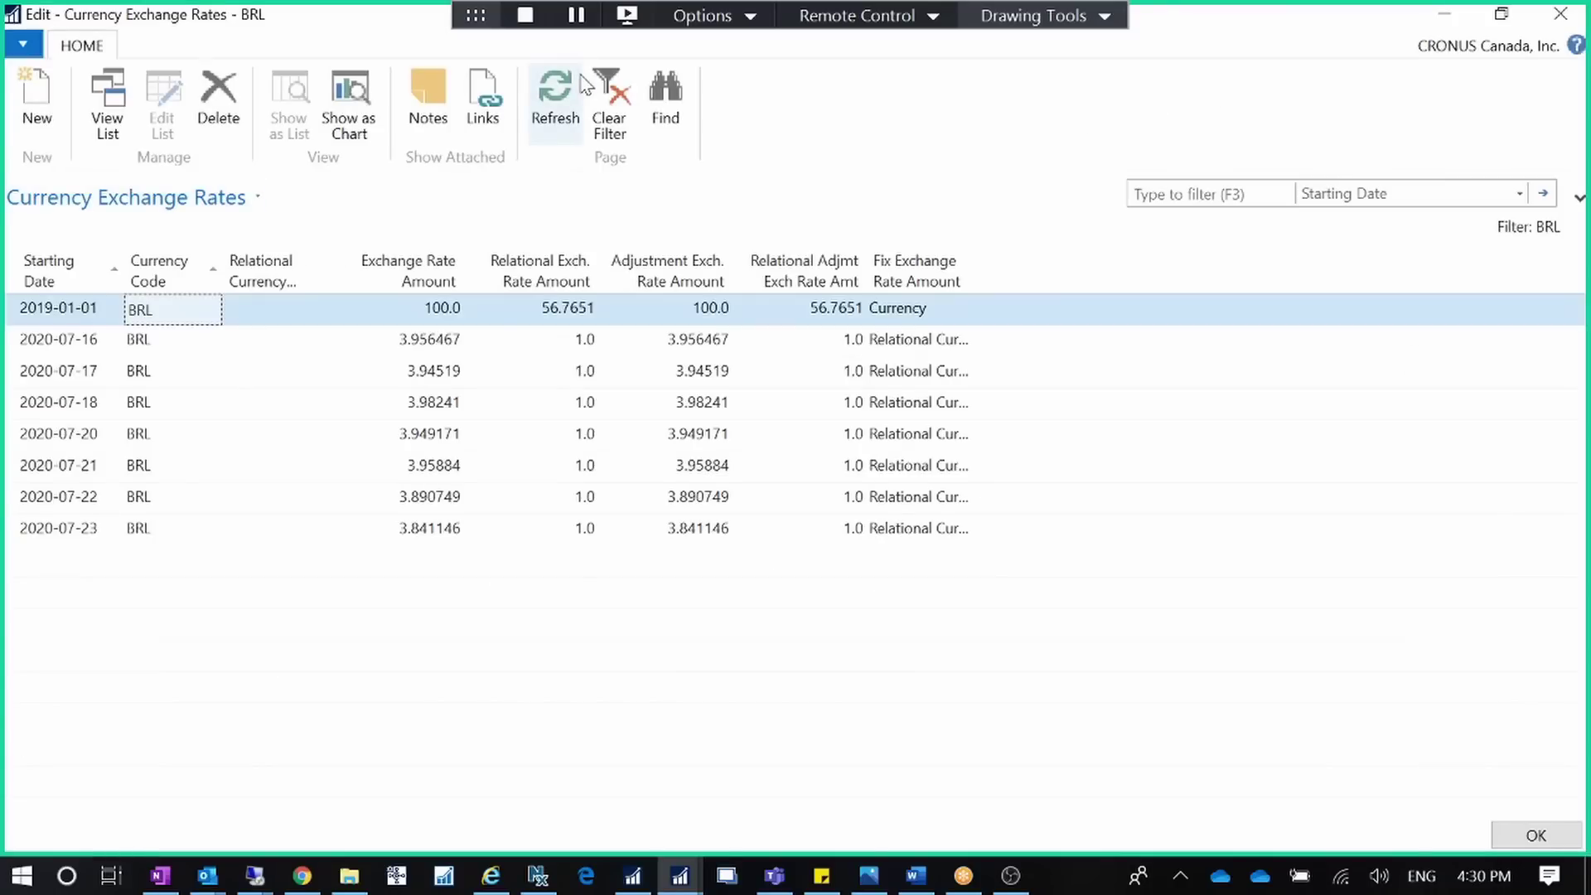
pyautogui.doubleClick(372, 23)
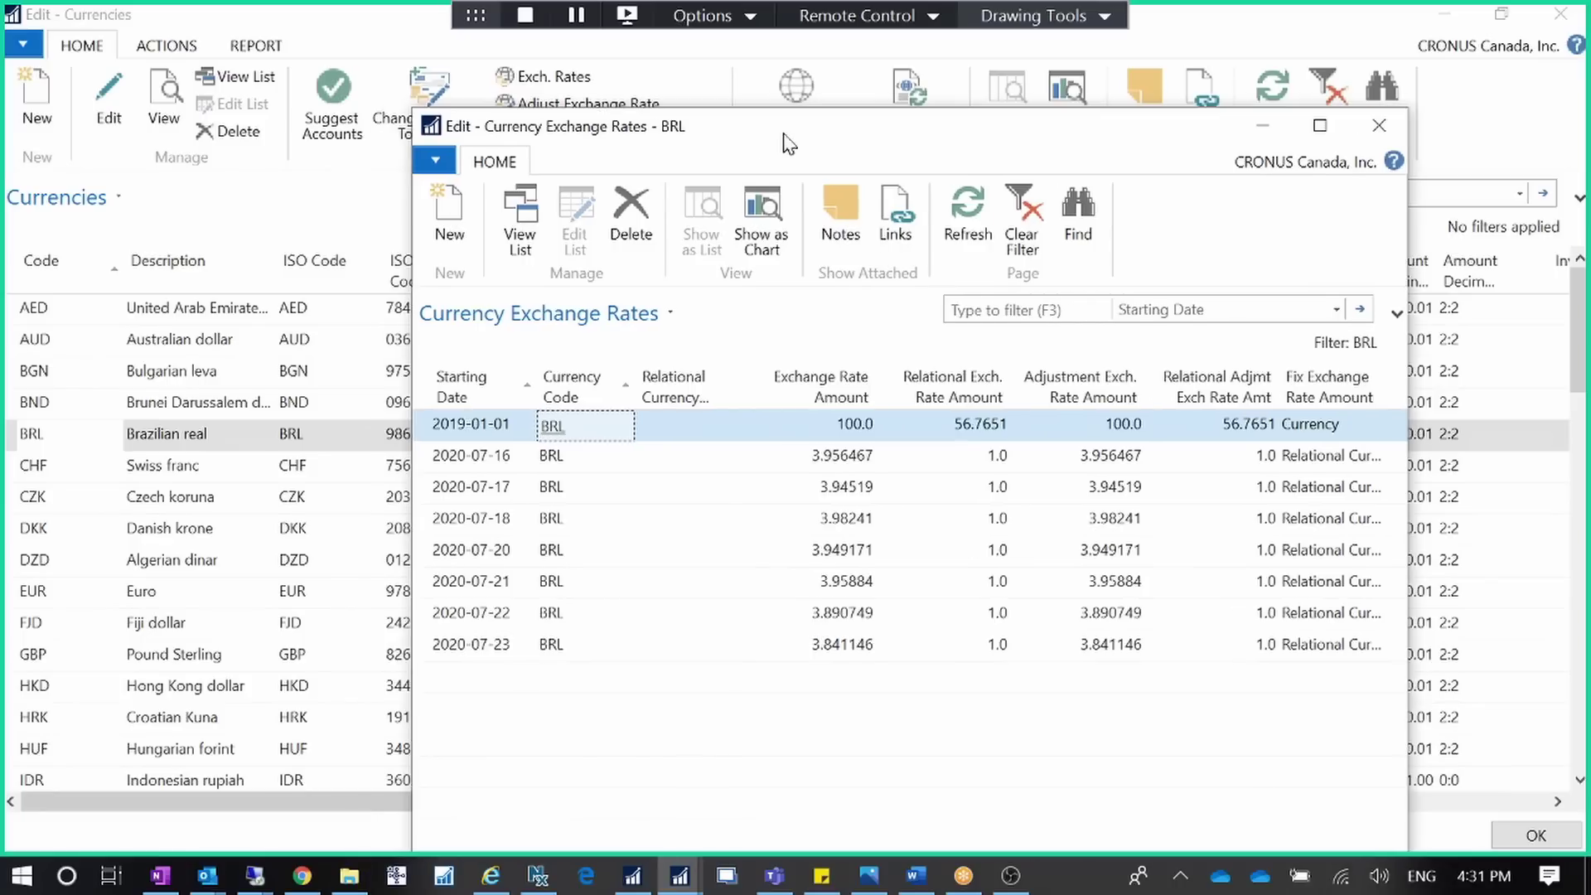
# Try to add a BRL exchange rate line with starting date 2020-07-31, and close the exchange rates window
pyautogui.click(464, 651)
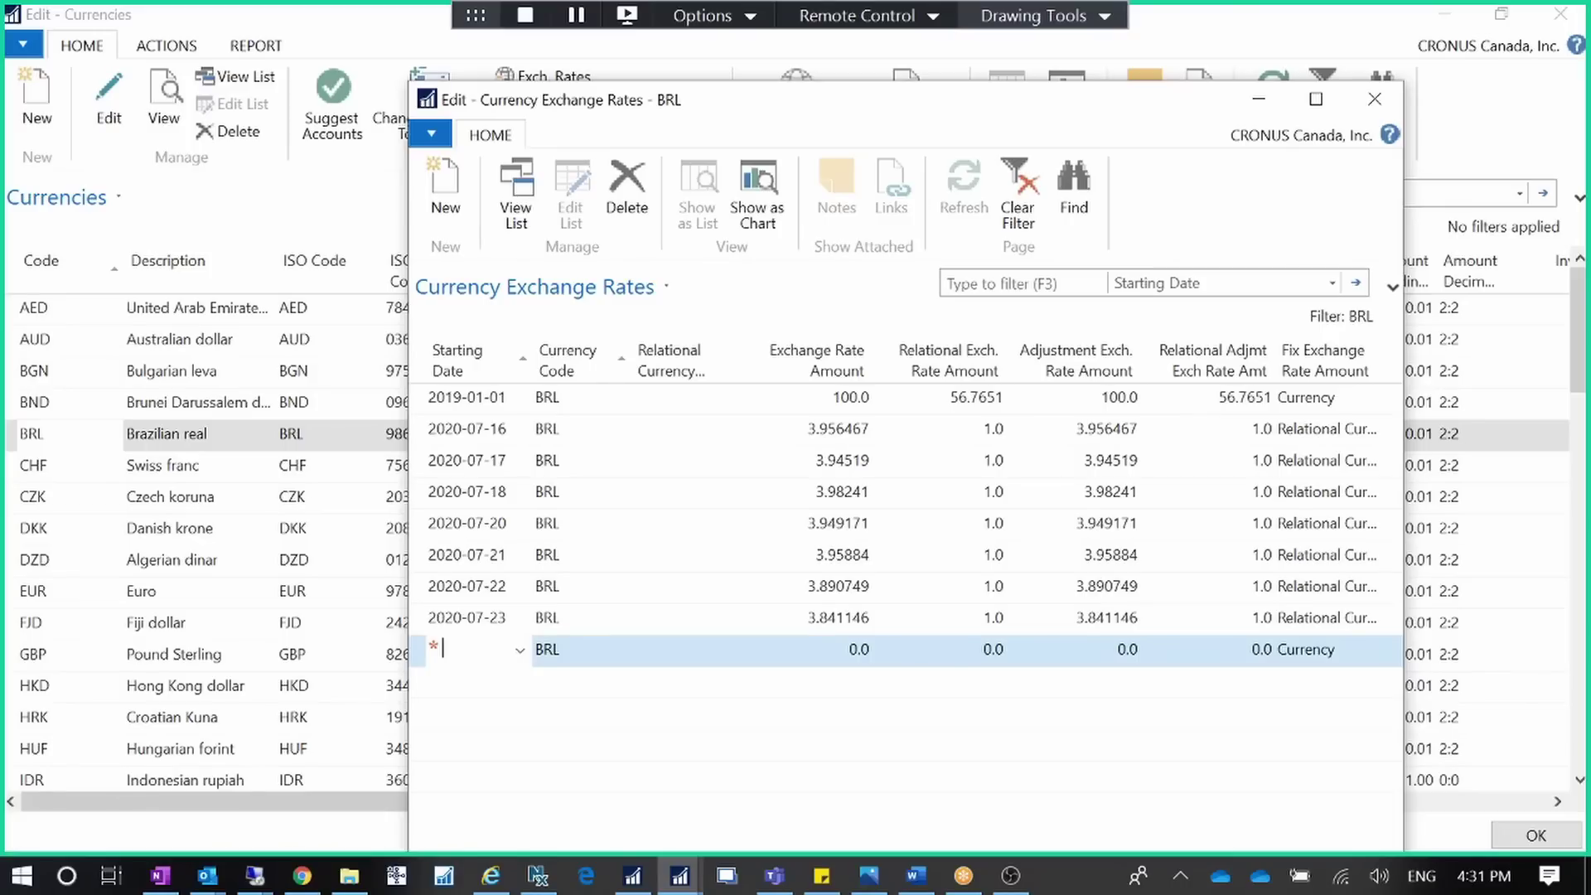
pyautogui.write('2020-07-31')
pyautogui.press('Tab')
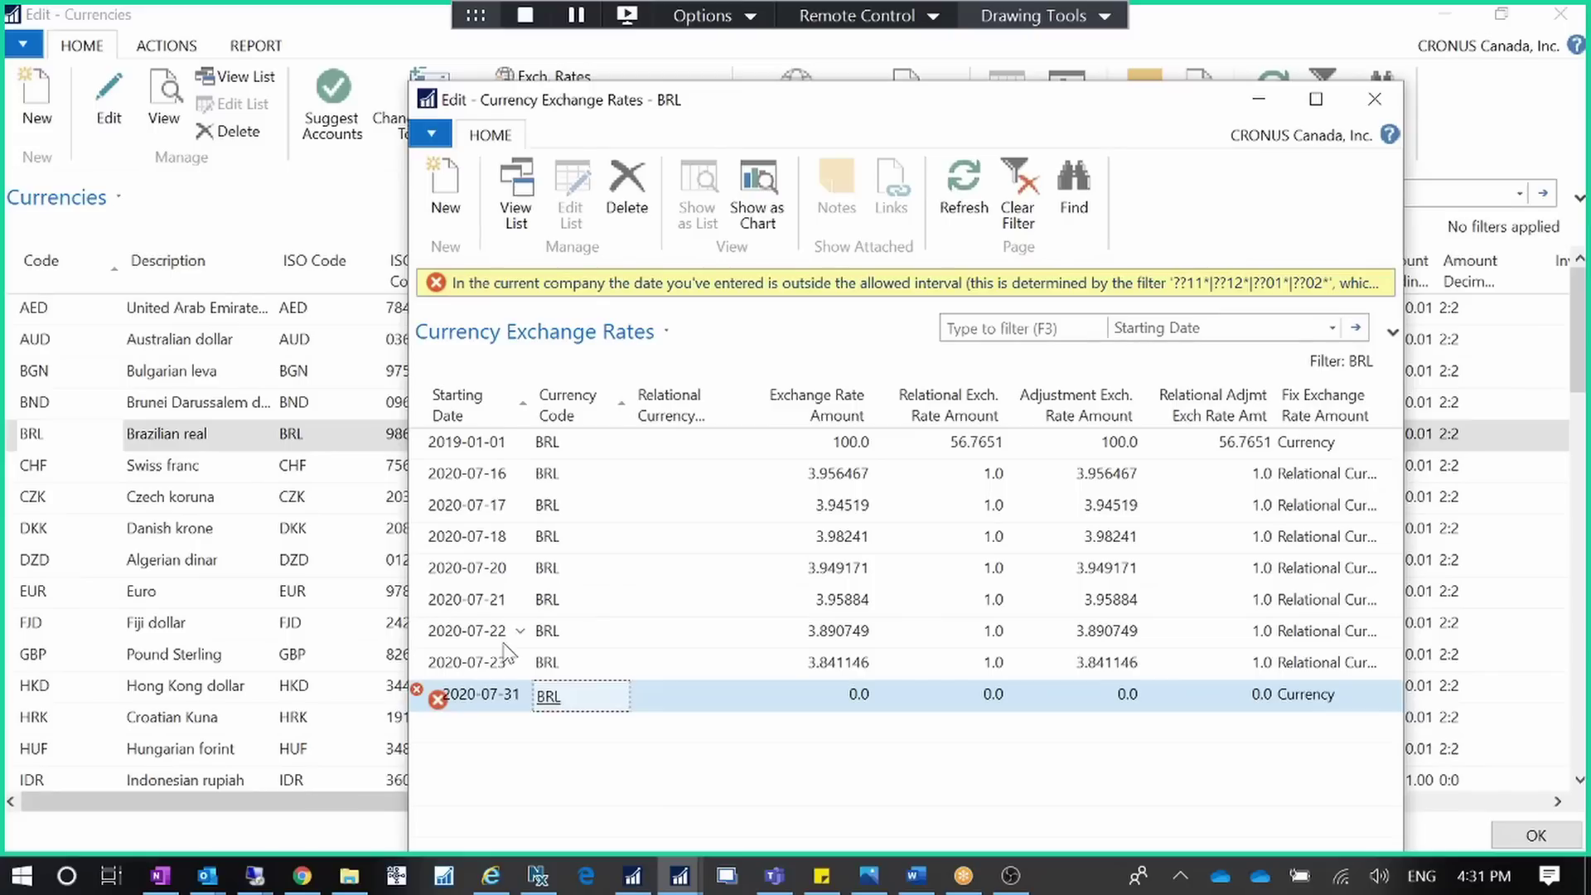
pyautogui.click(850, 700)
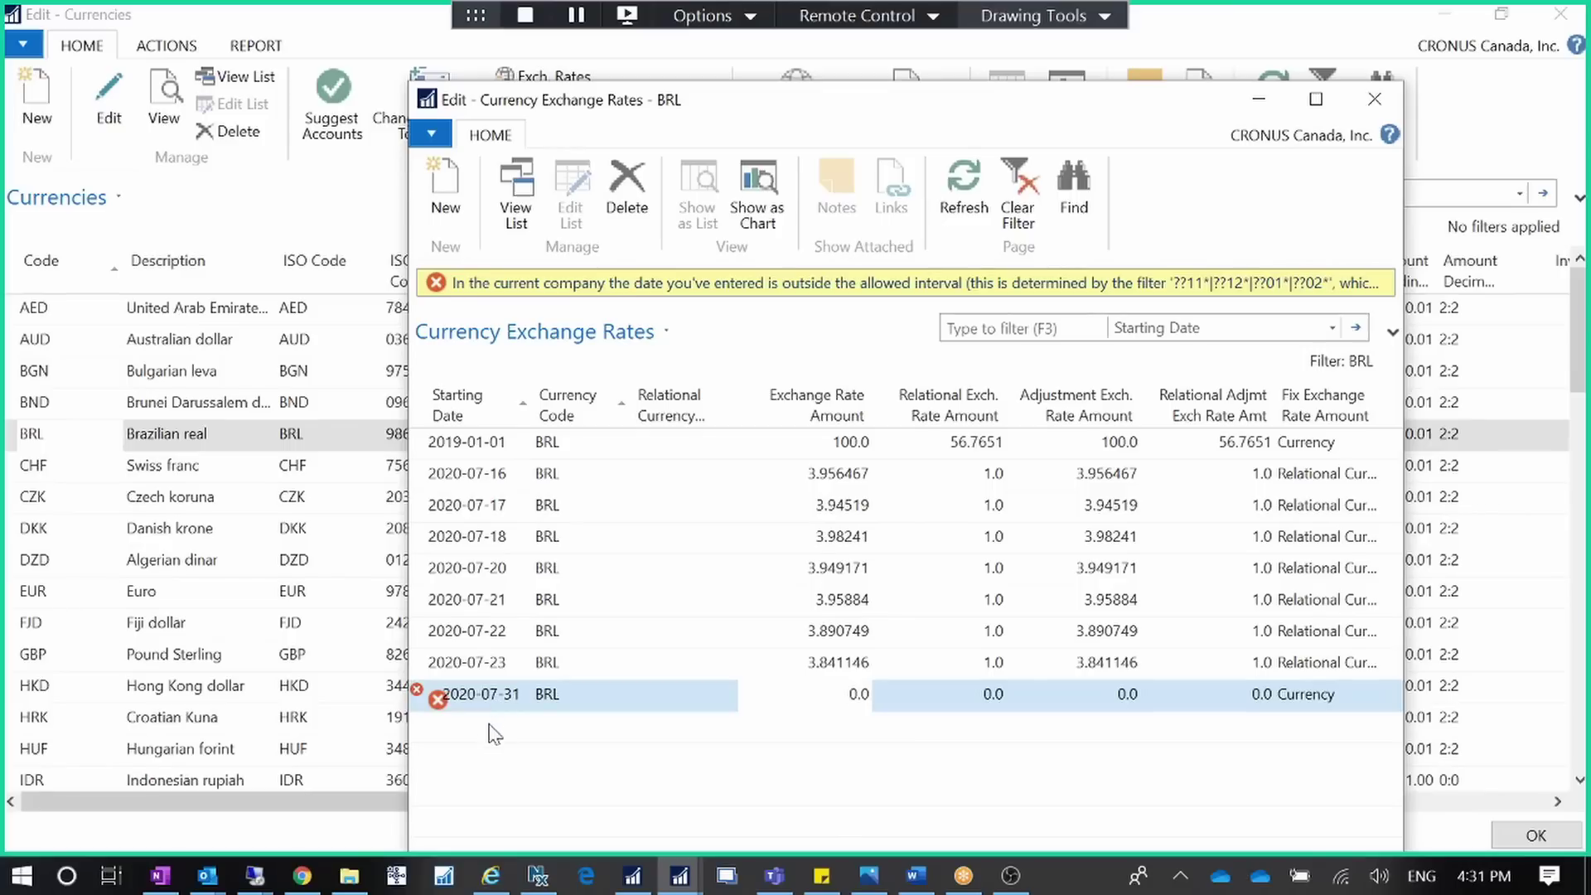
pyautogui.doubleClick(859, 695)
pyautogui.click(1374, 100)
pyautogui.click(1011, 542)
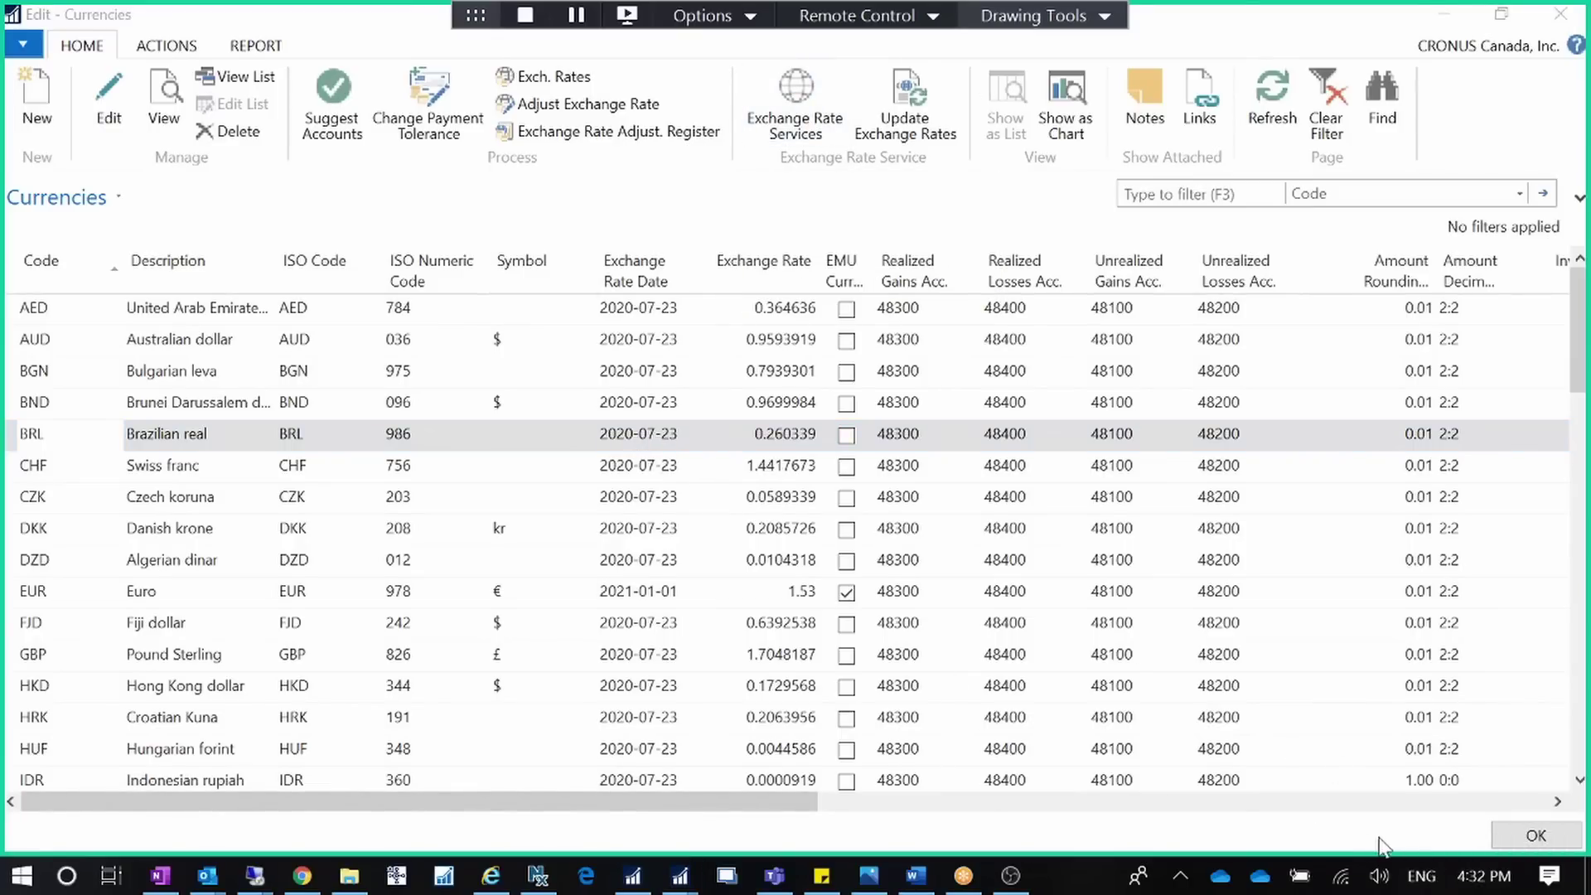
# Compare the system calendar's current date with the BRL exchange rate date, and close the Currencies list
pyautogui.click(1459, 880)
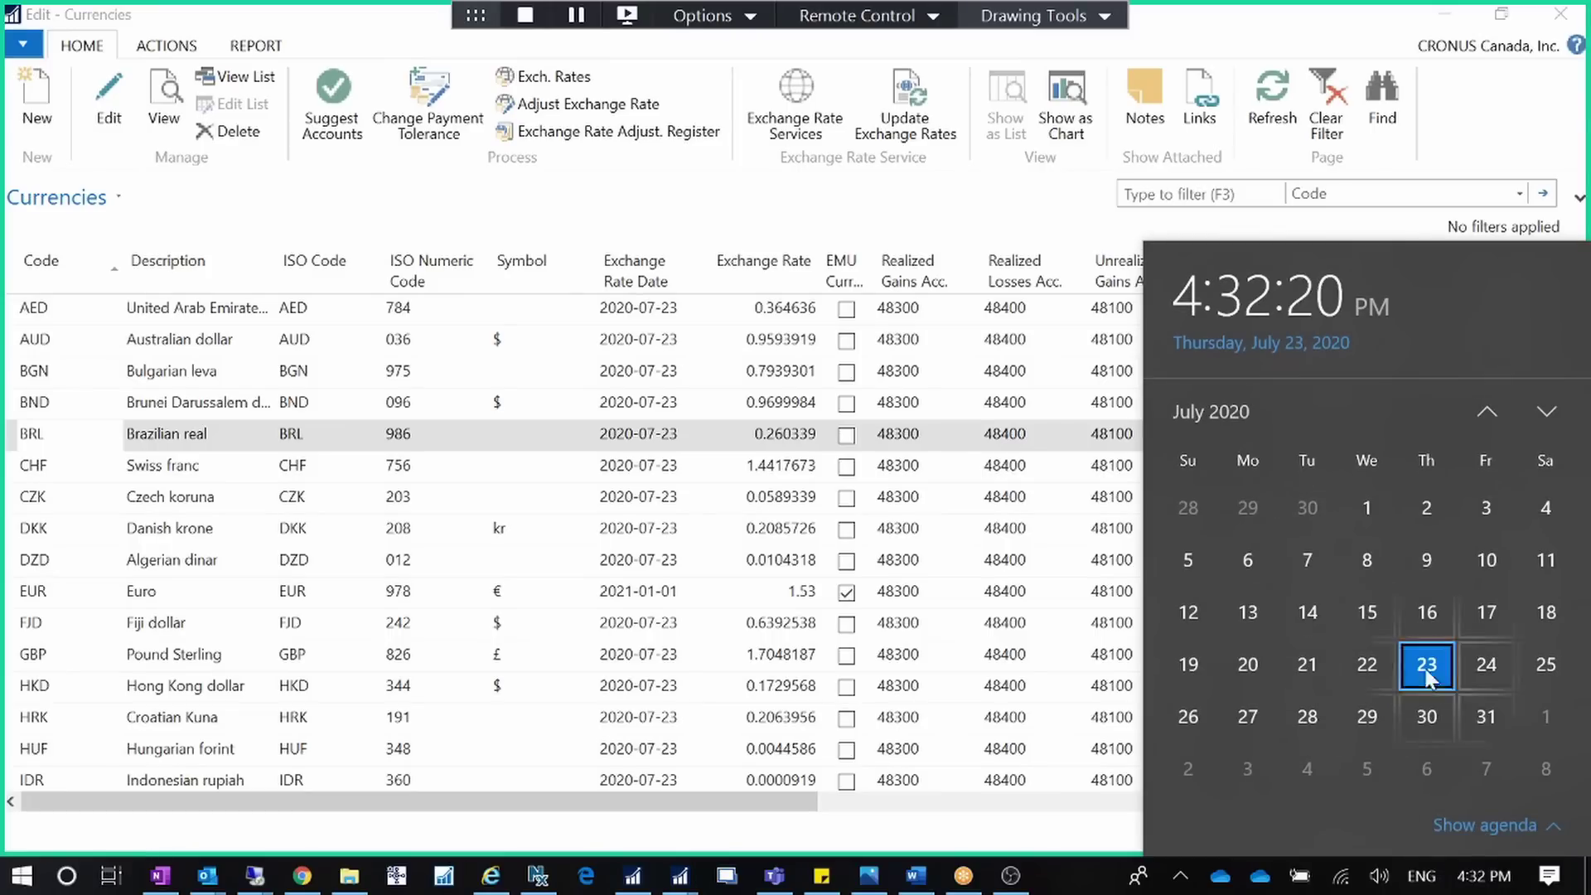
pyautogui.click(660, 444)
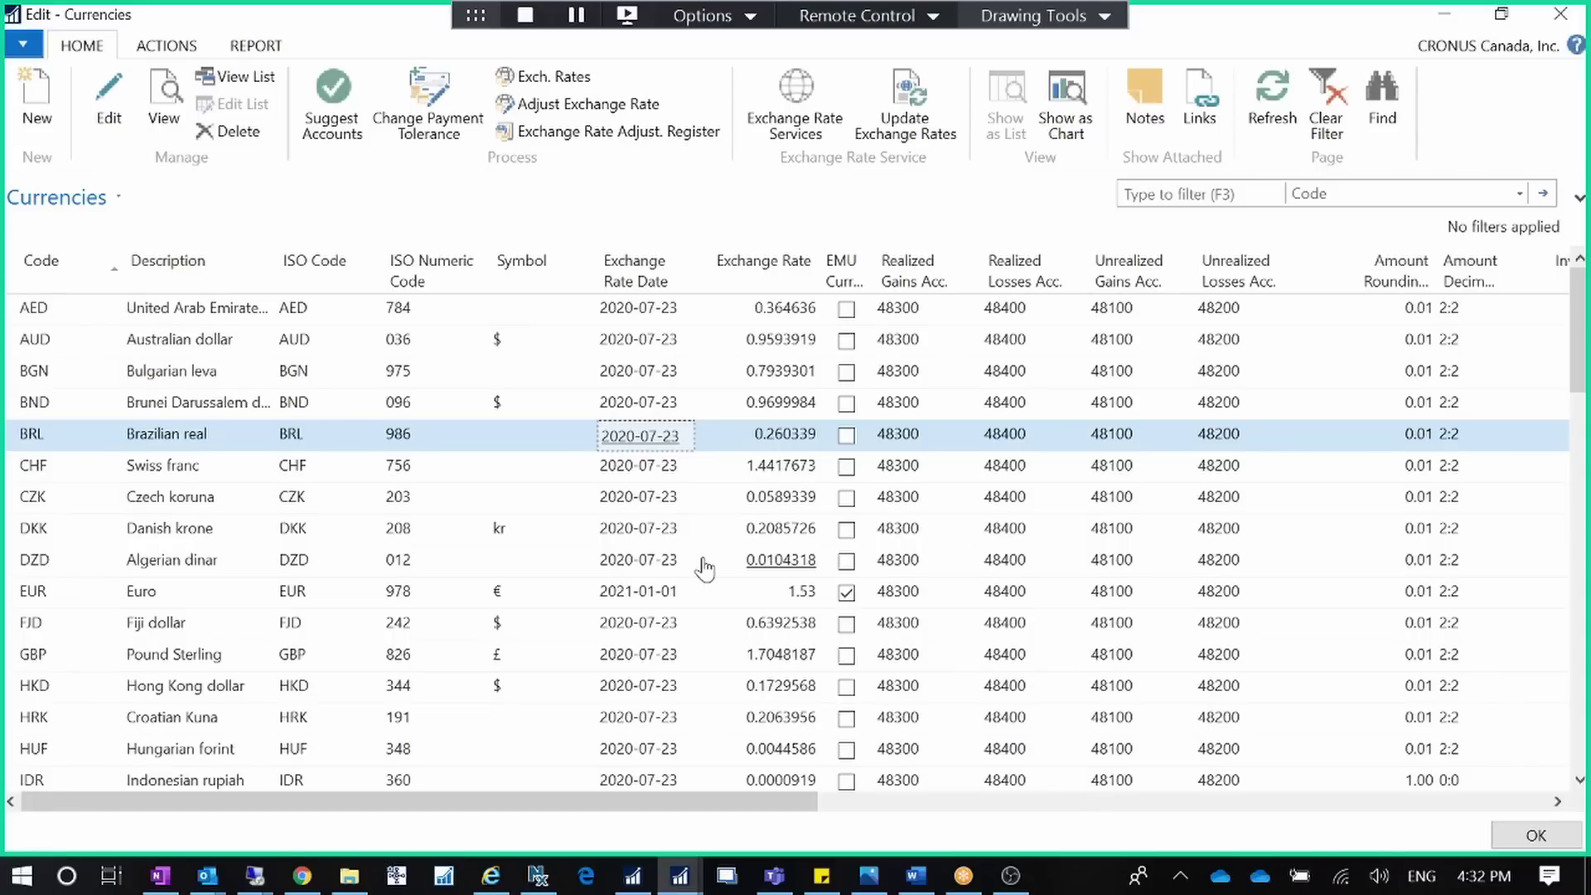
pyautogui.click(1557, 15)
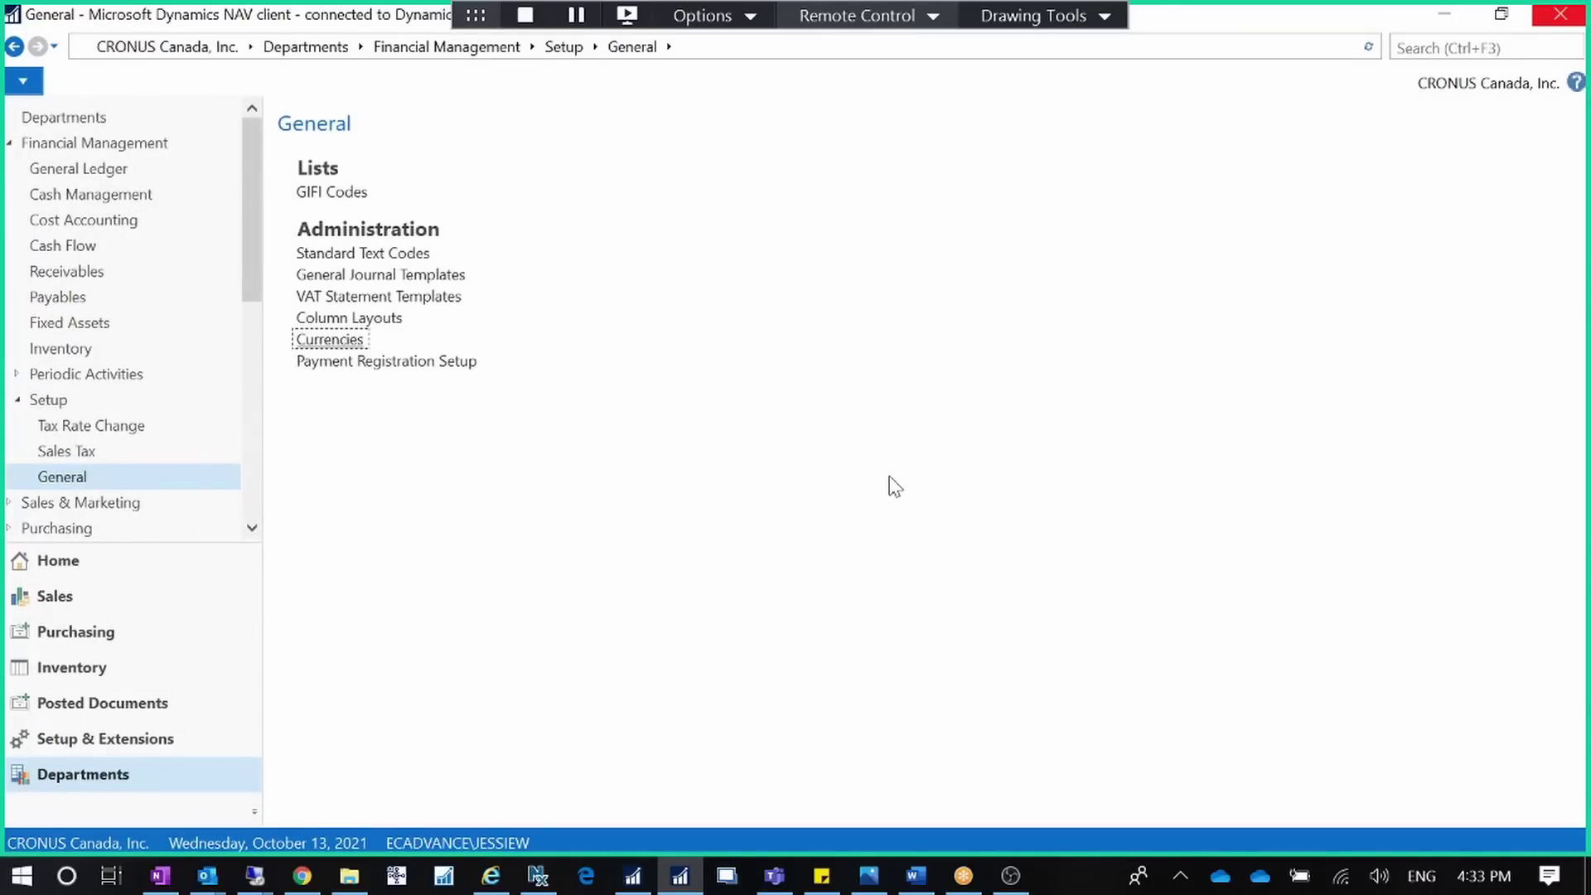
# Search for customer pages and open the Customer Ledger Entries list
pyautogui.click(1408, 47)
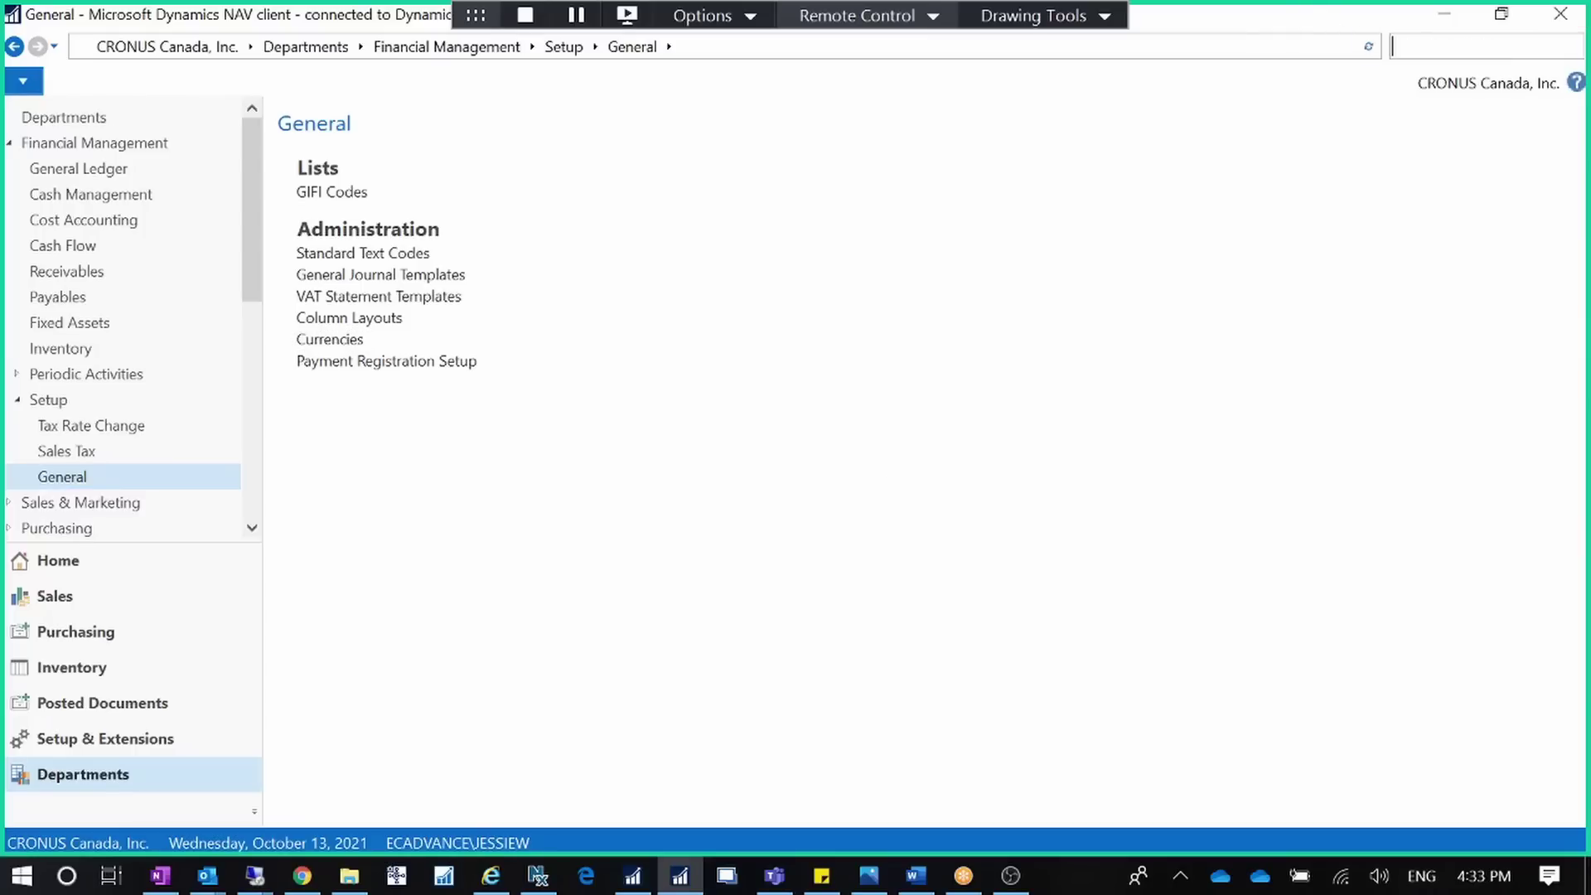
pyautogui.write('cusotmer')
pyautogui.press('BackSpace')
pyautogui.press('BackSpace')
pyautogui.press('BackSpace')
pyautogui.press('BackSpace')
pyautogui.press('BackSpace')
pyautogui.press('BackSpace')
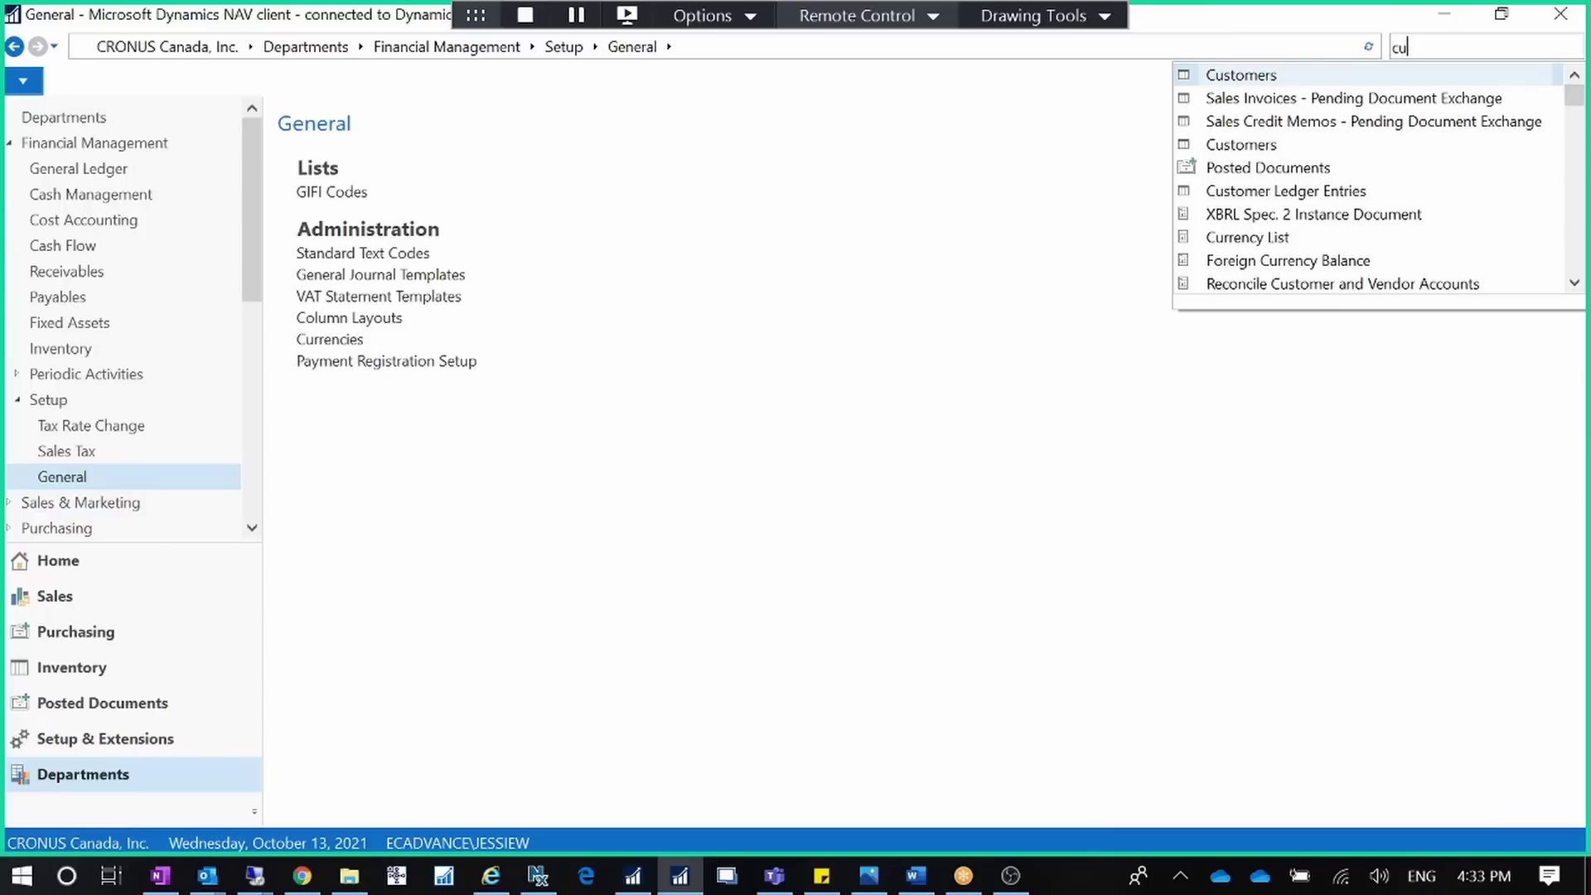
pyautogui.write('stomer')
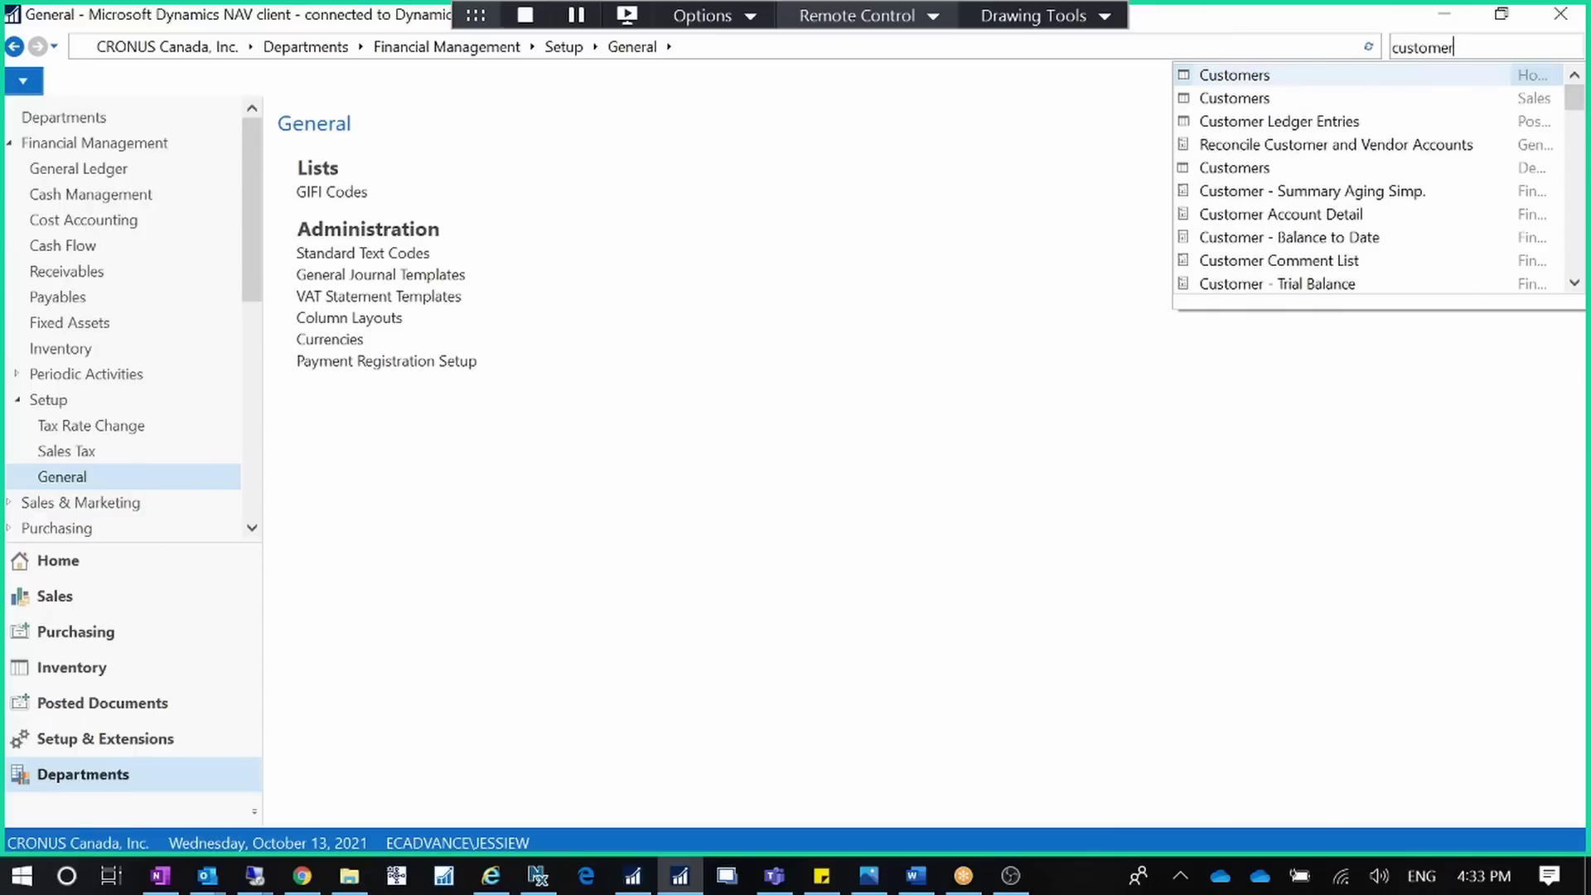
pyautogui.click(1339, 126)
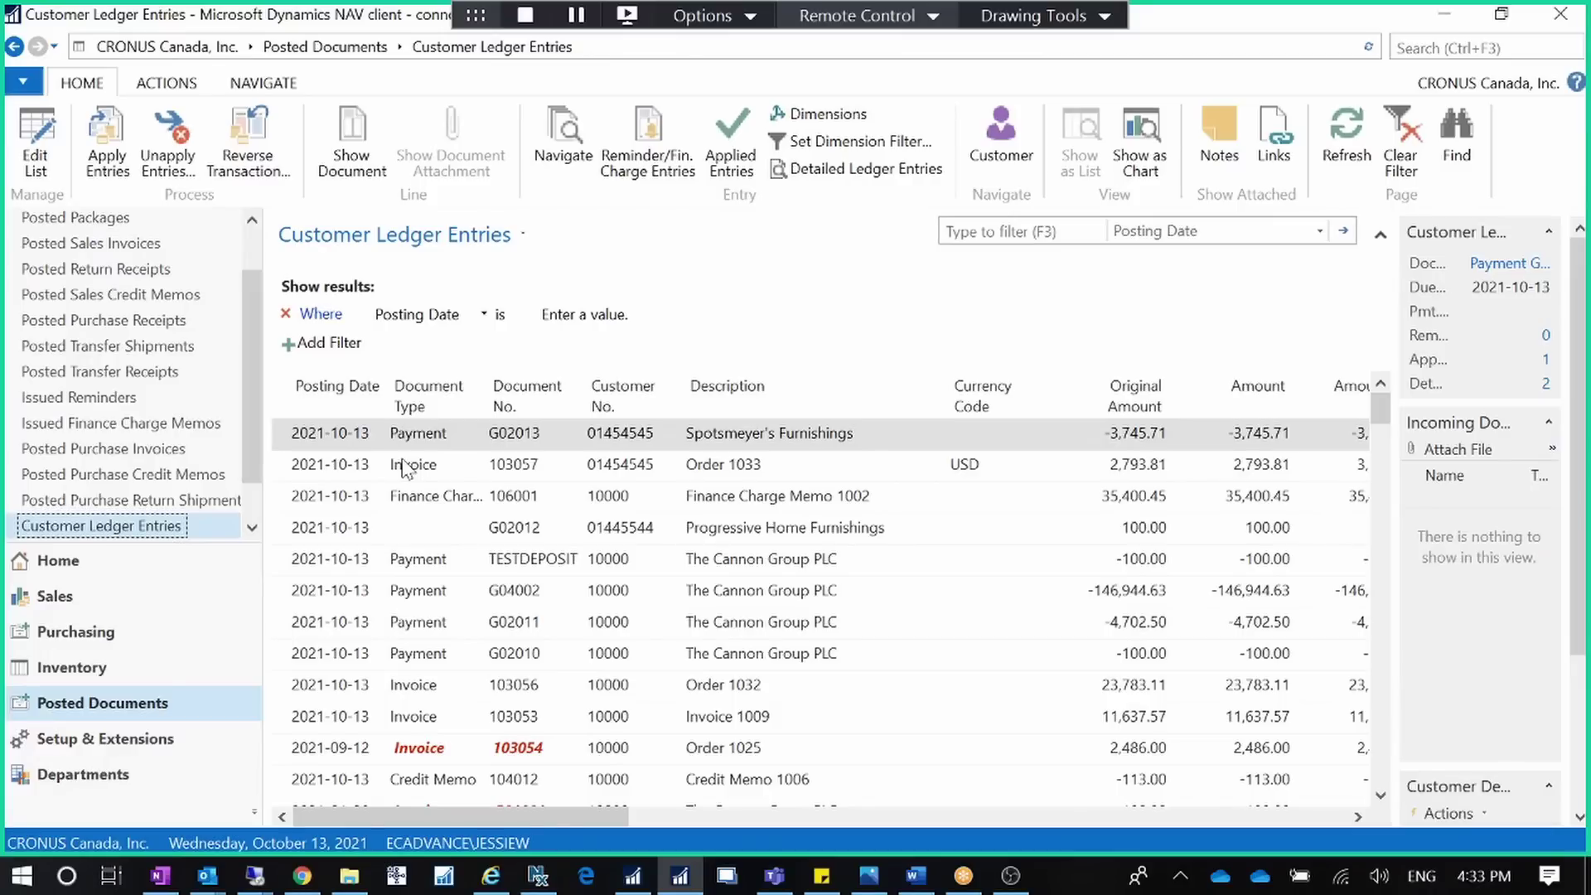
# Check which entries payment G02013 is applied to, and reselect the payment line in the customer ledger
pyautogui.click(248, 84)
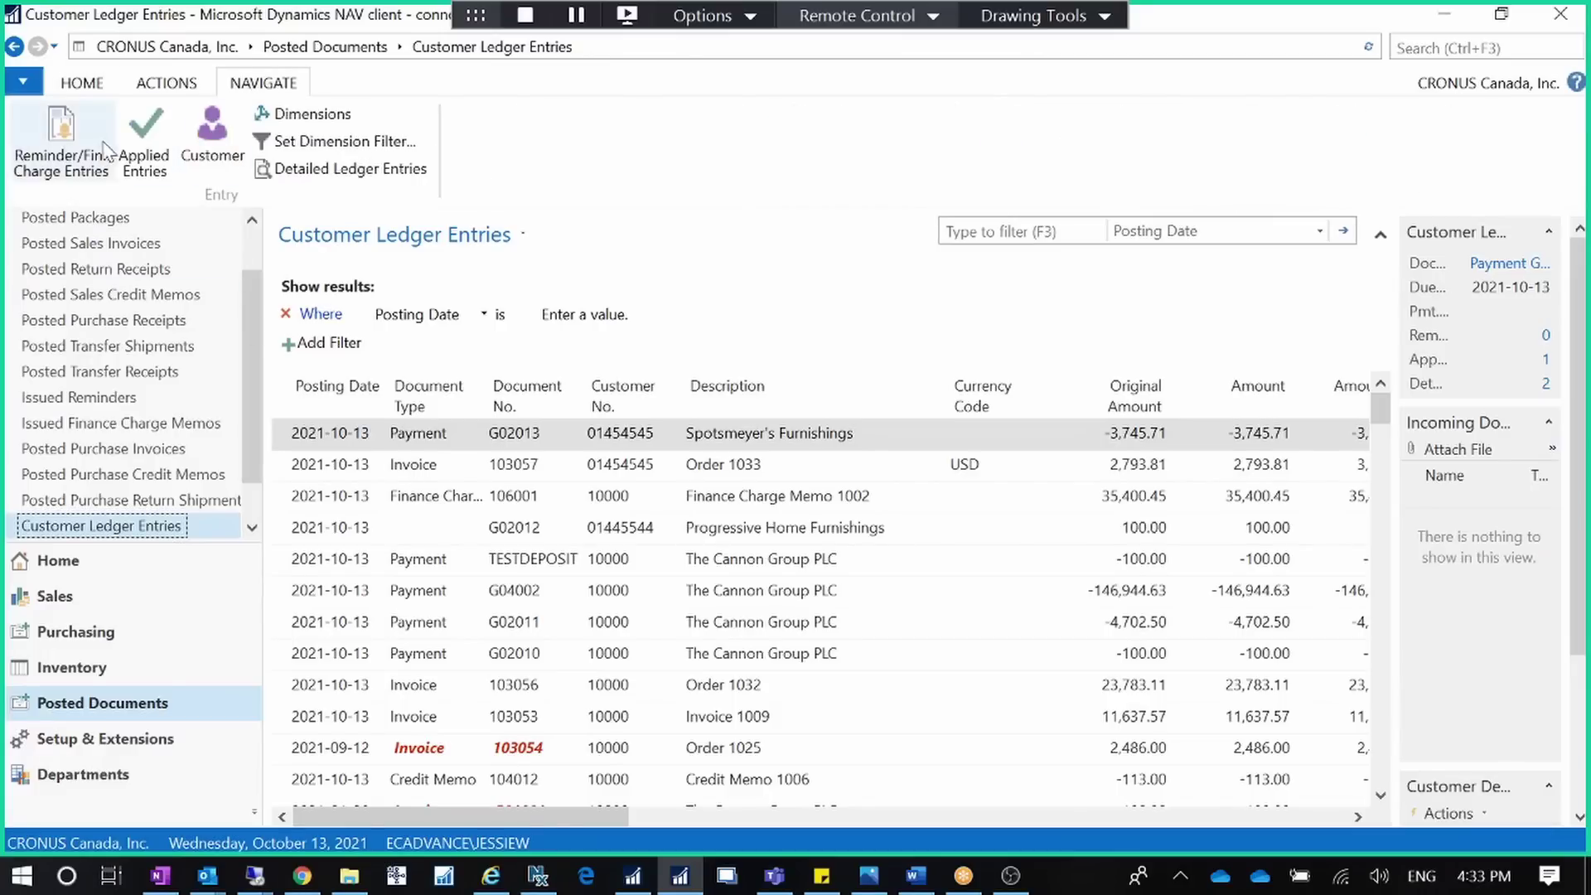
pyautogui.click(132, 145)
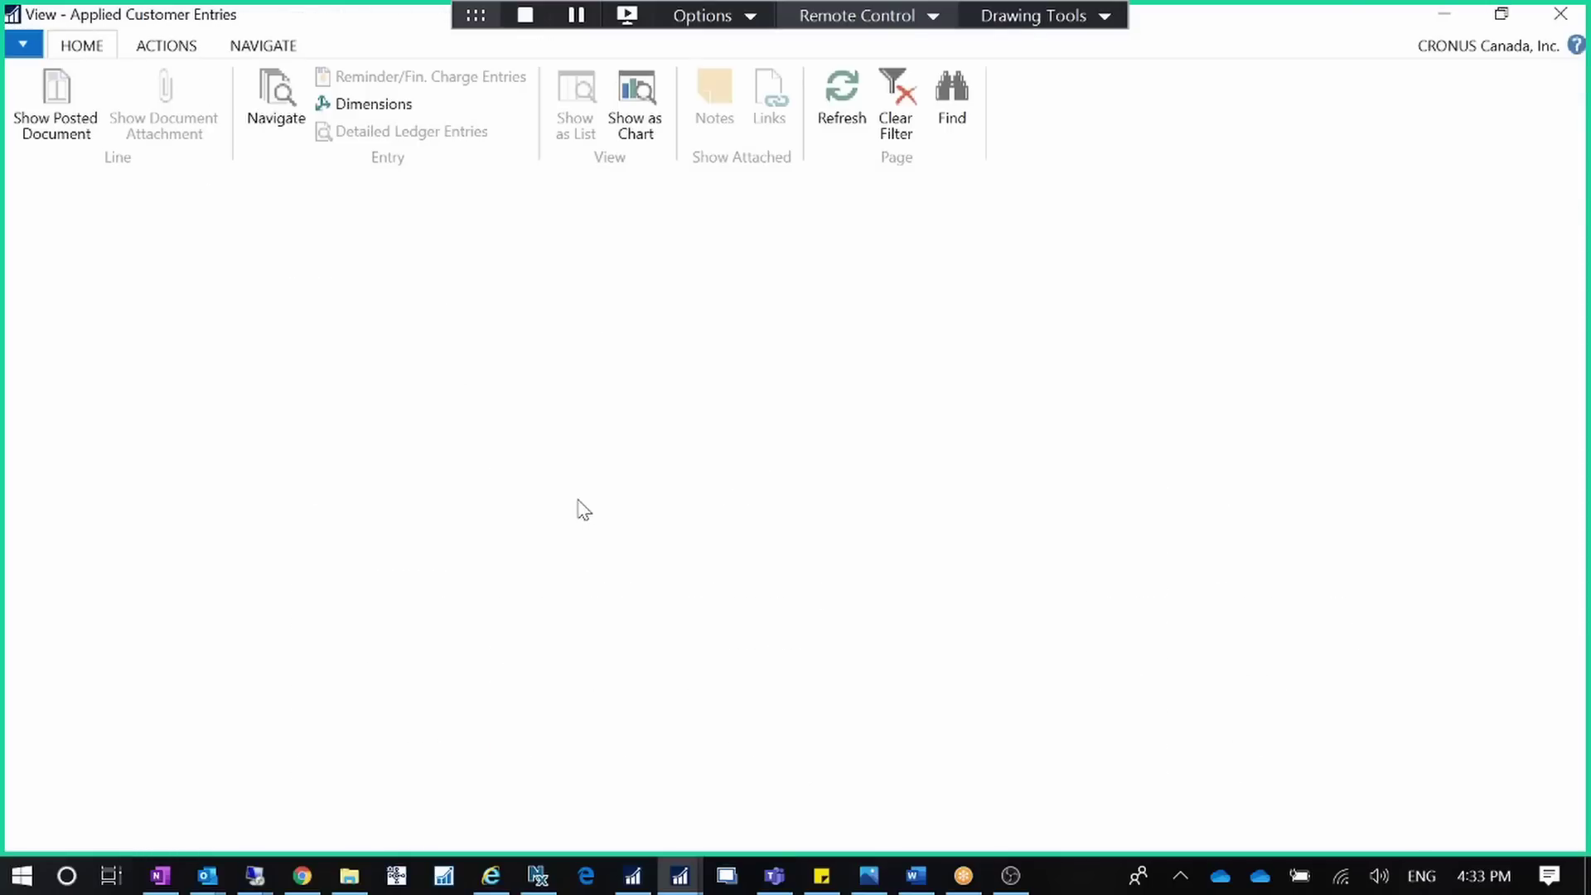
pyautogui.press('Escape')
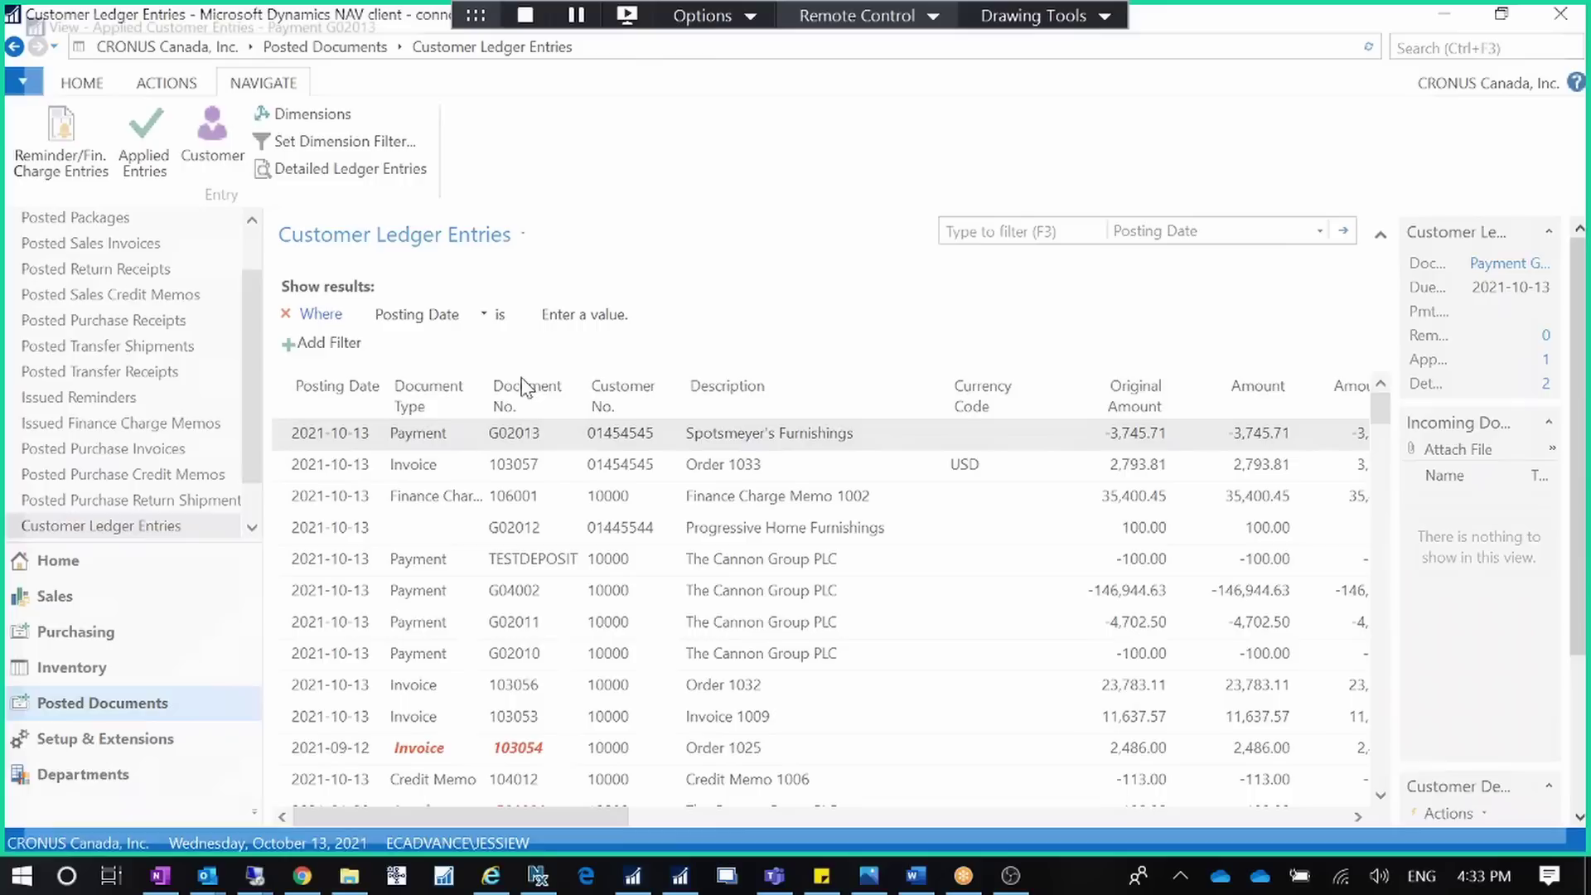
pyautogui.click(357, 469)
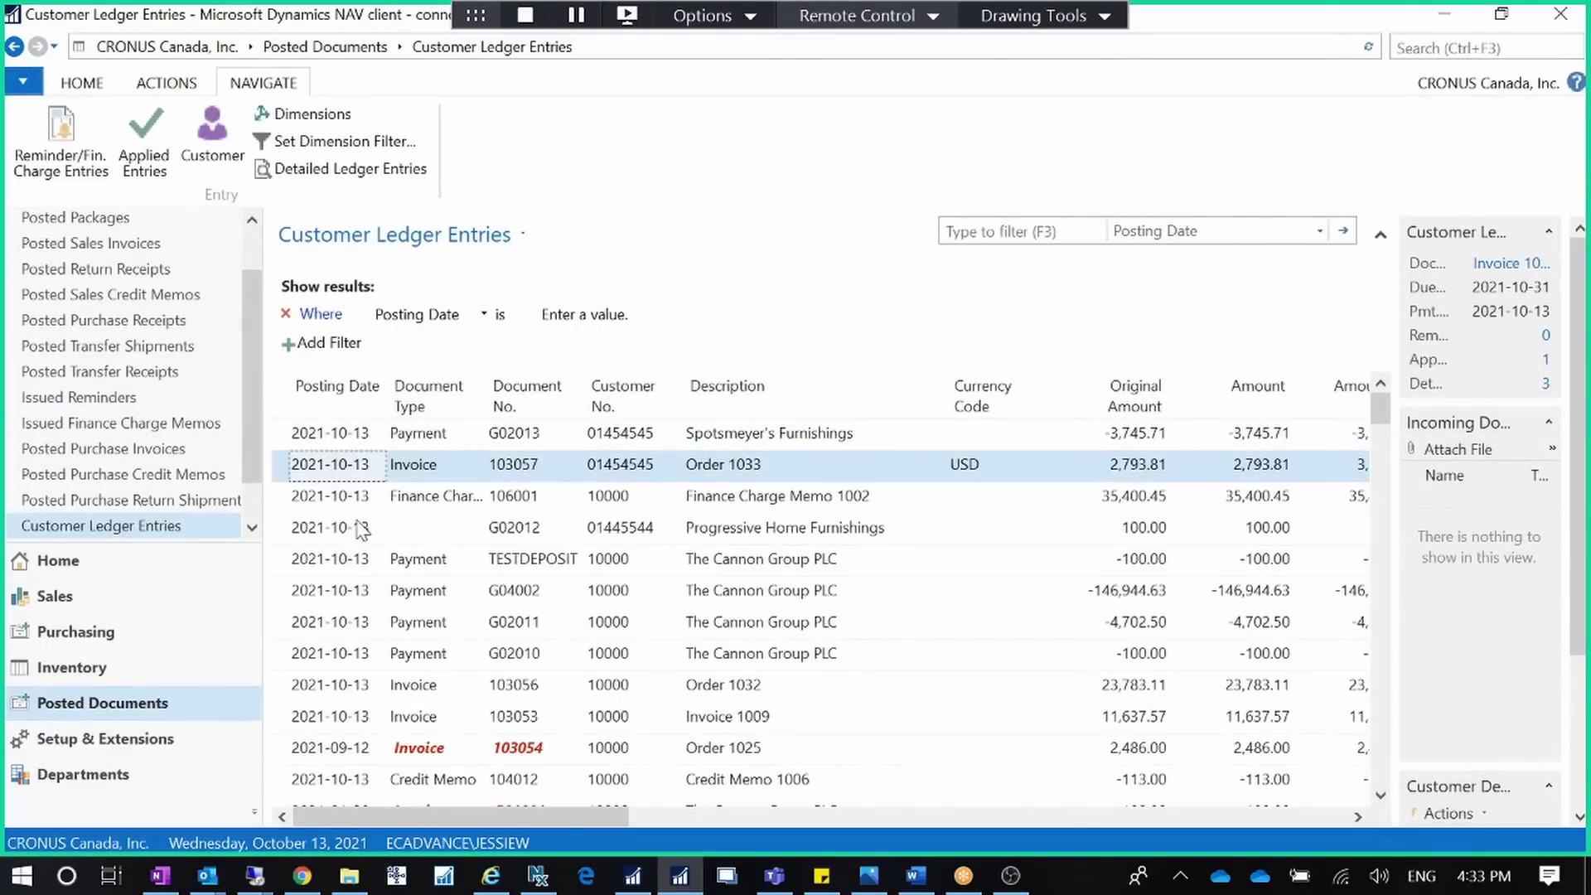
pyautogui.click(359, 755)
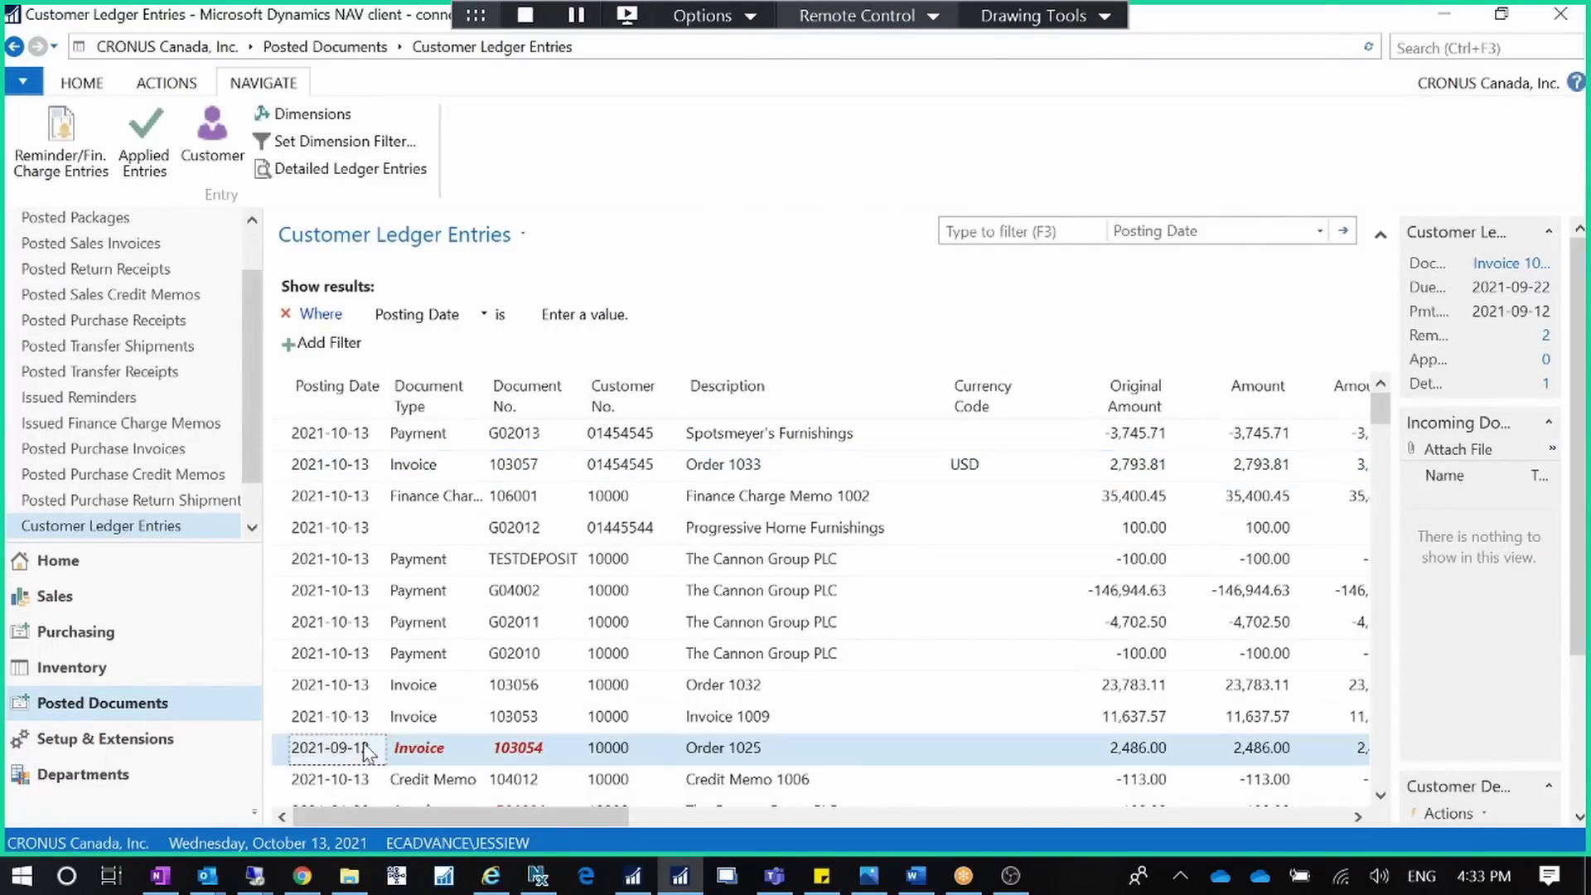
pyautogui.click(361, 434)
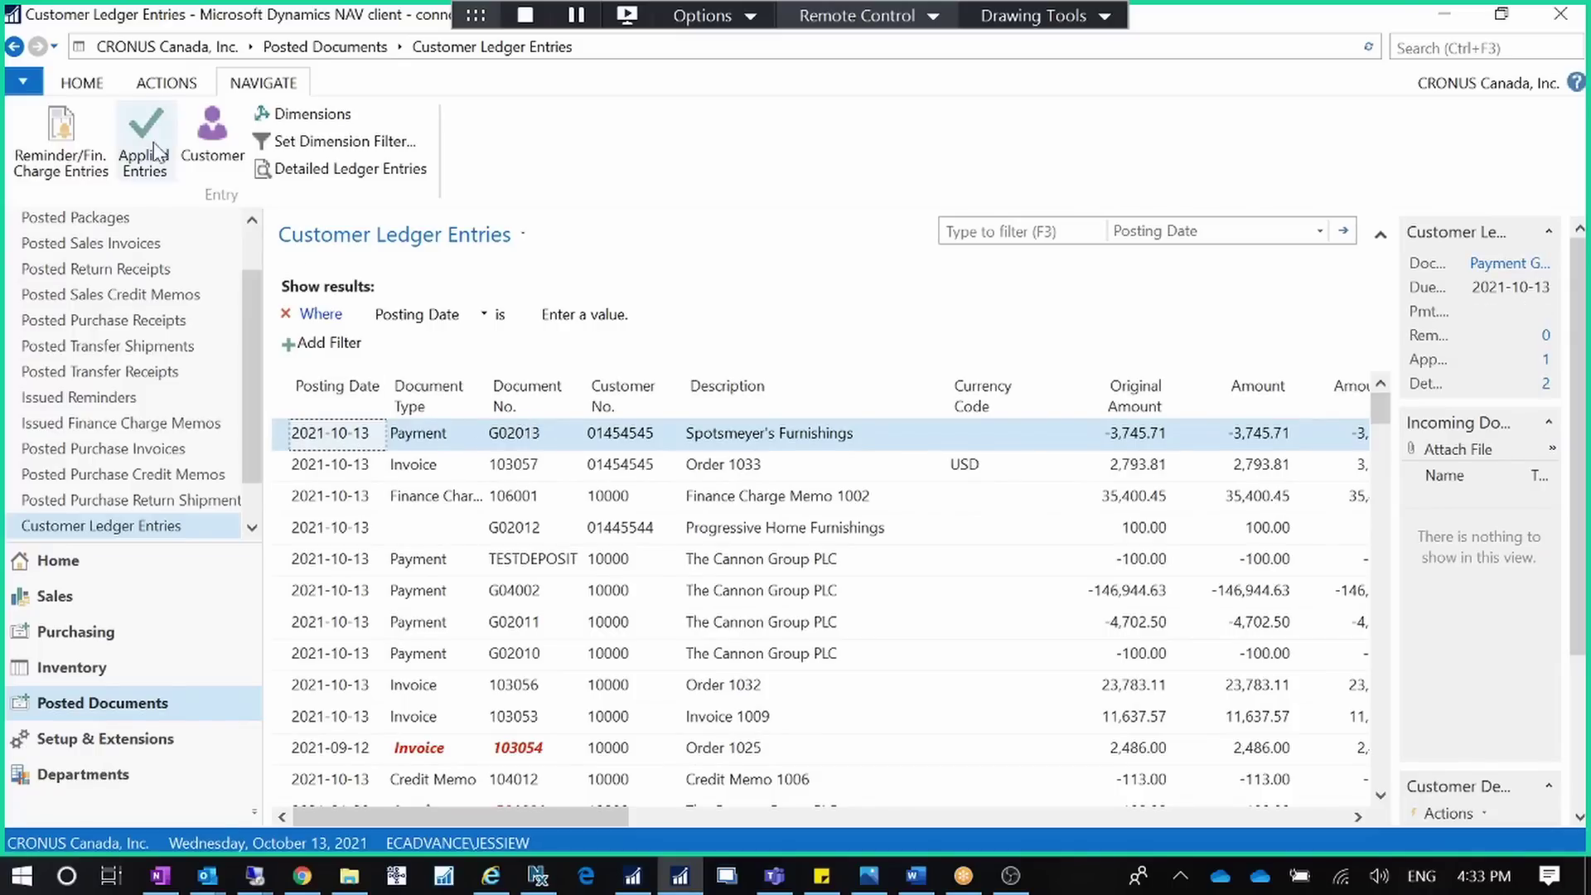
# Review the realized gain and application lines of payment G02013, and unapply them by posting the correcting entries
pyautogui.click(170, 85)
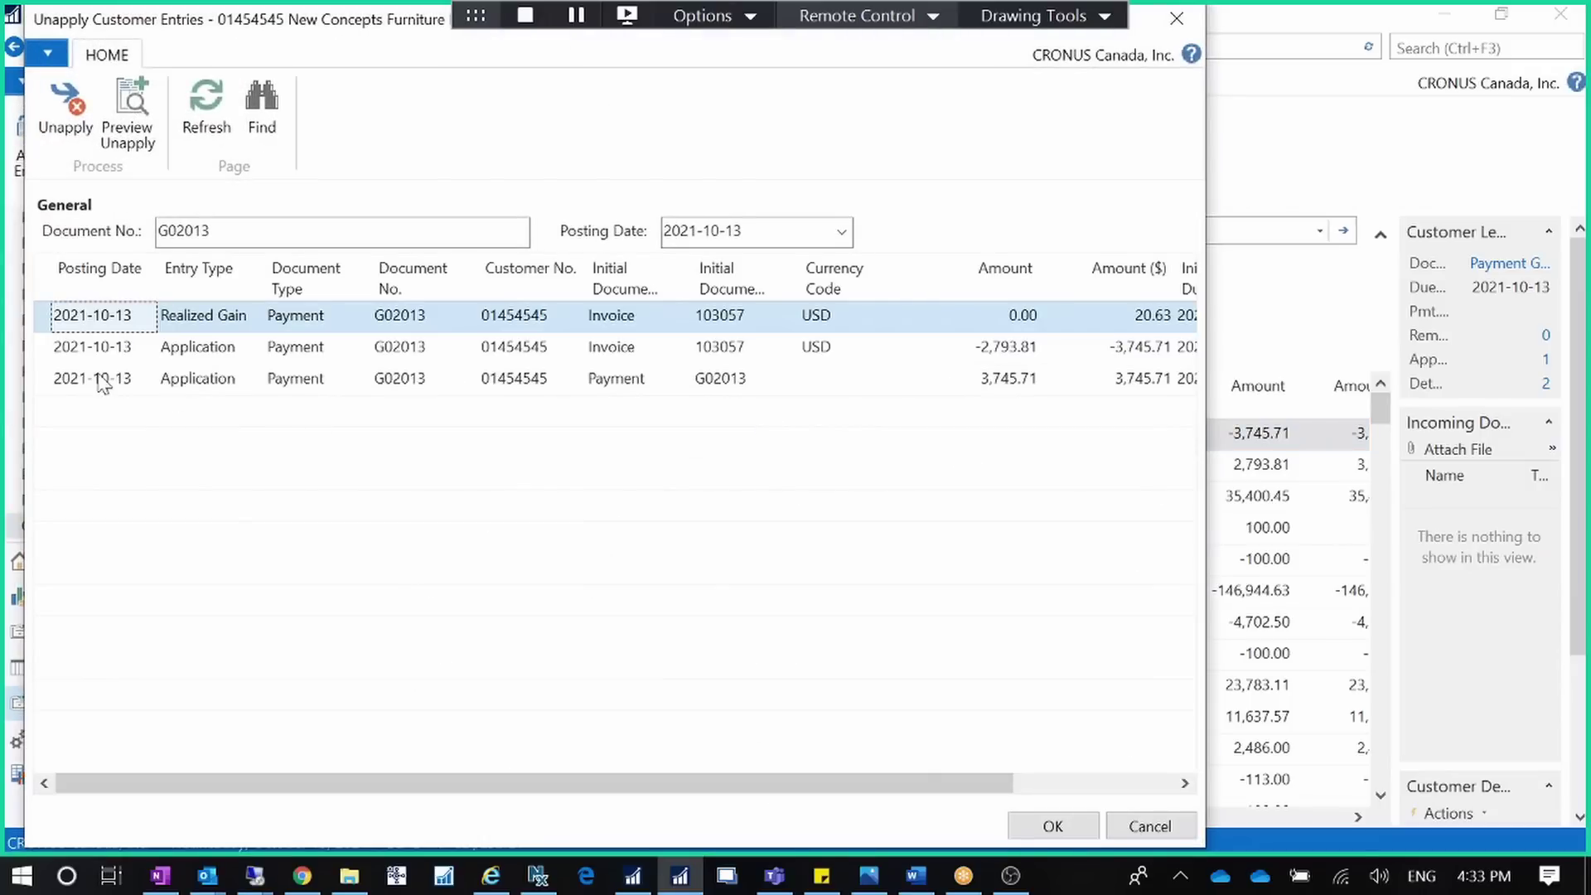
pyautogui.keyDown('shift'); pyautogui.click(50, 385); pyautogui.keyUp('shift')
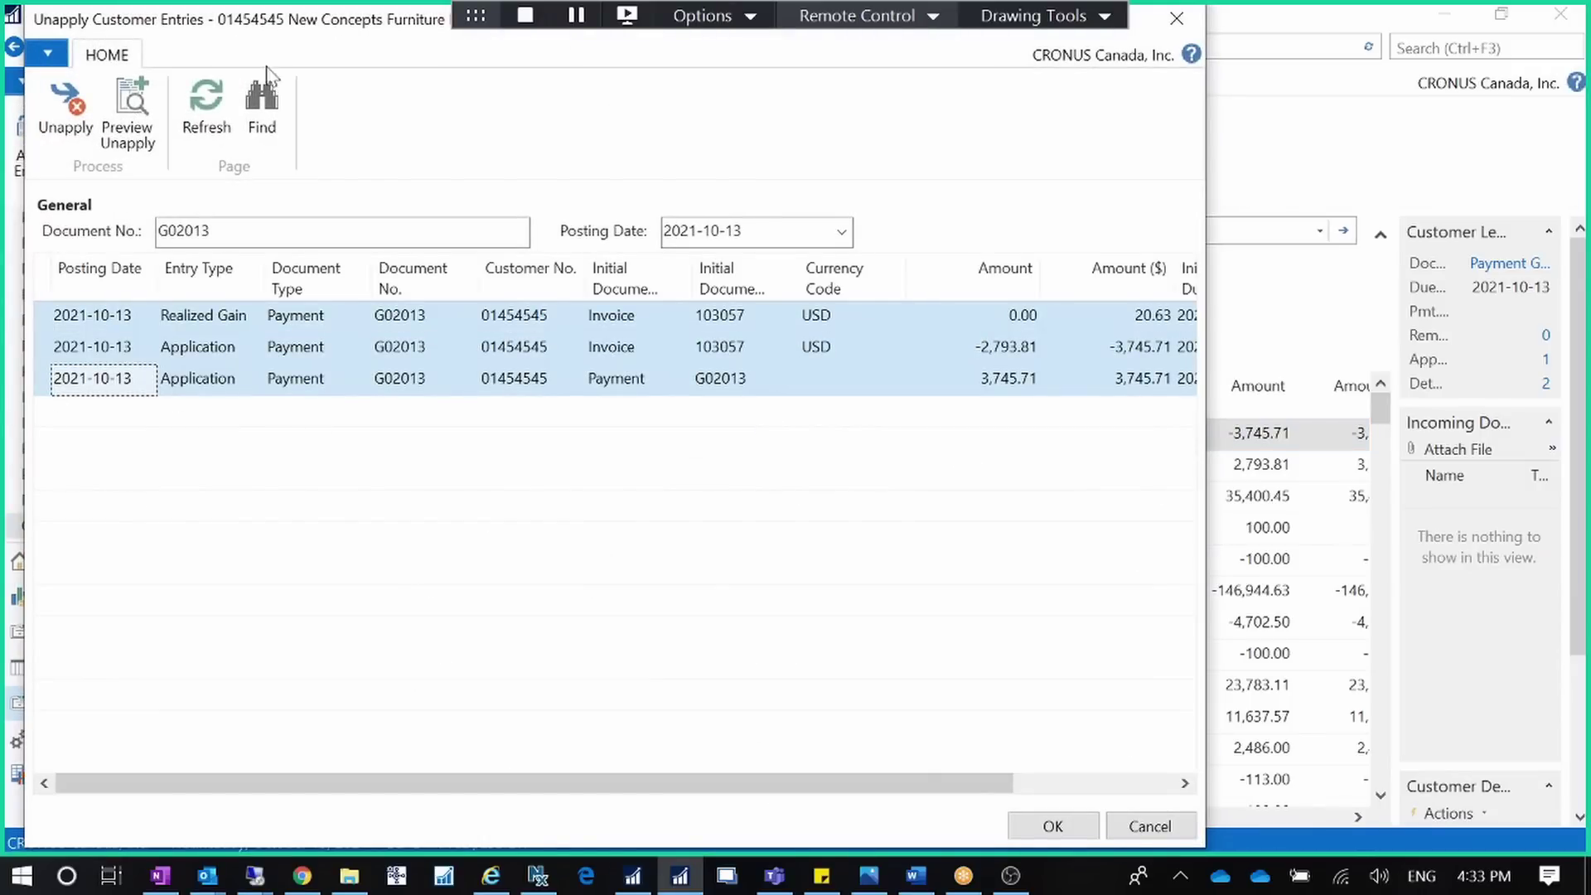
pyautogui.doubleClick(284, 29)
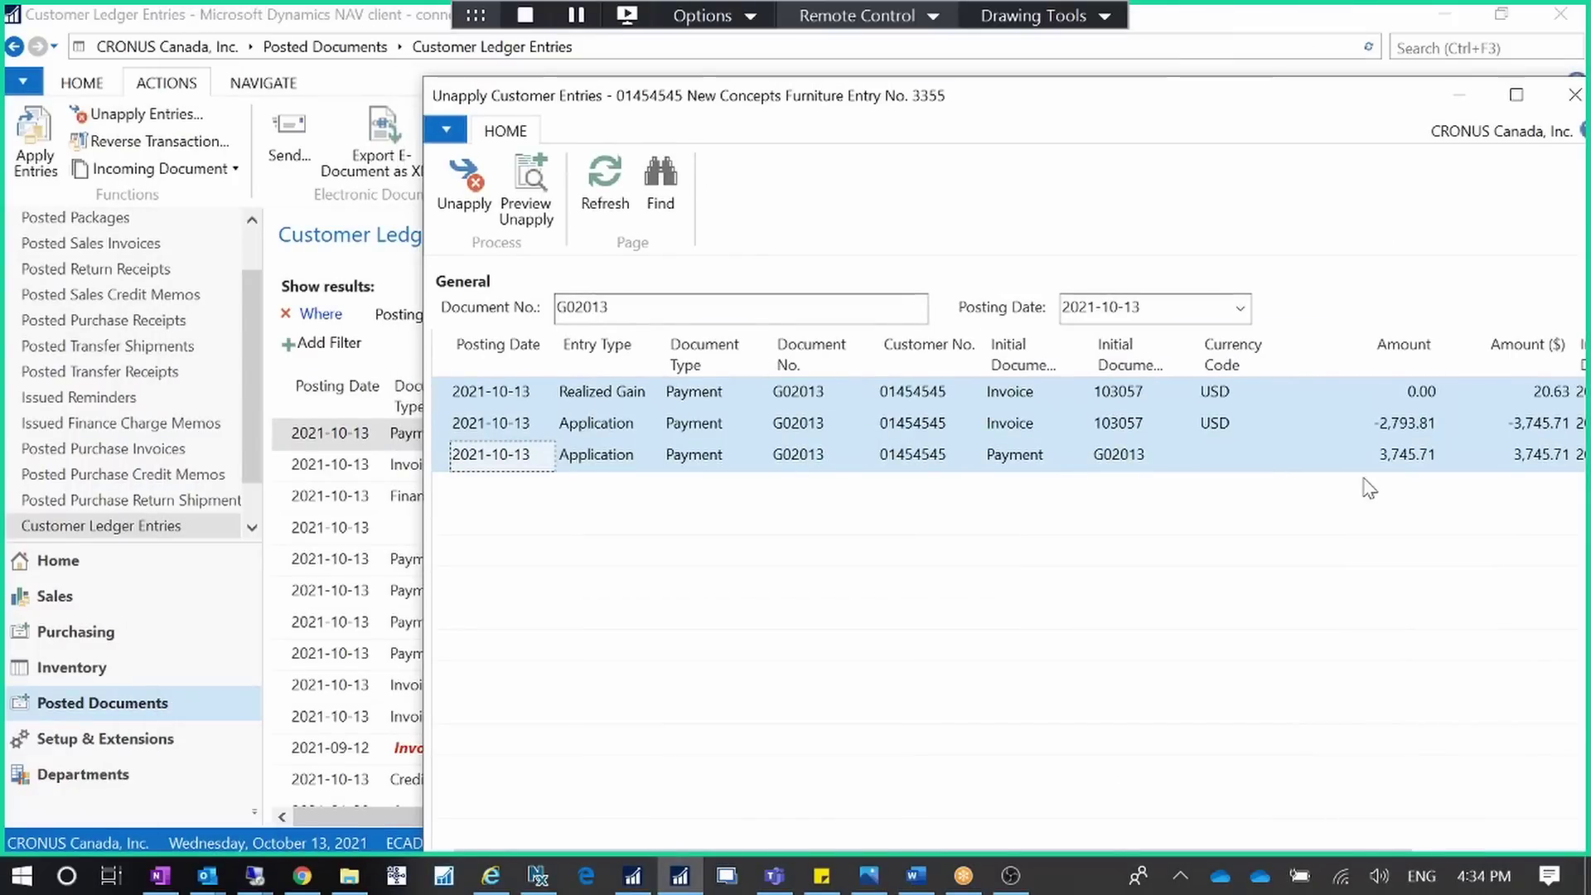
pyautogui.moveTo(1113, 101); pyautogui.dragTo(953, 134)
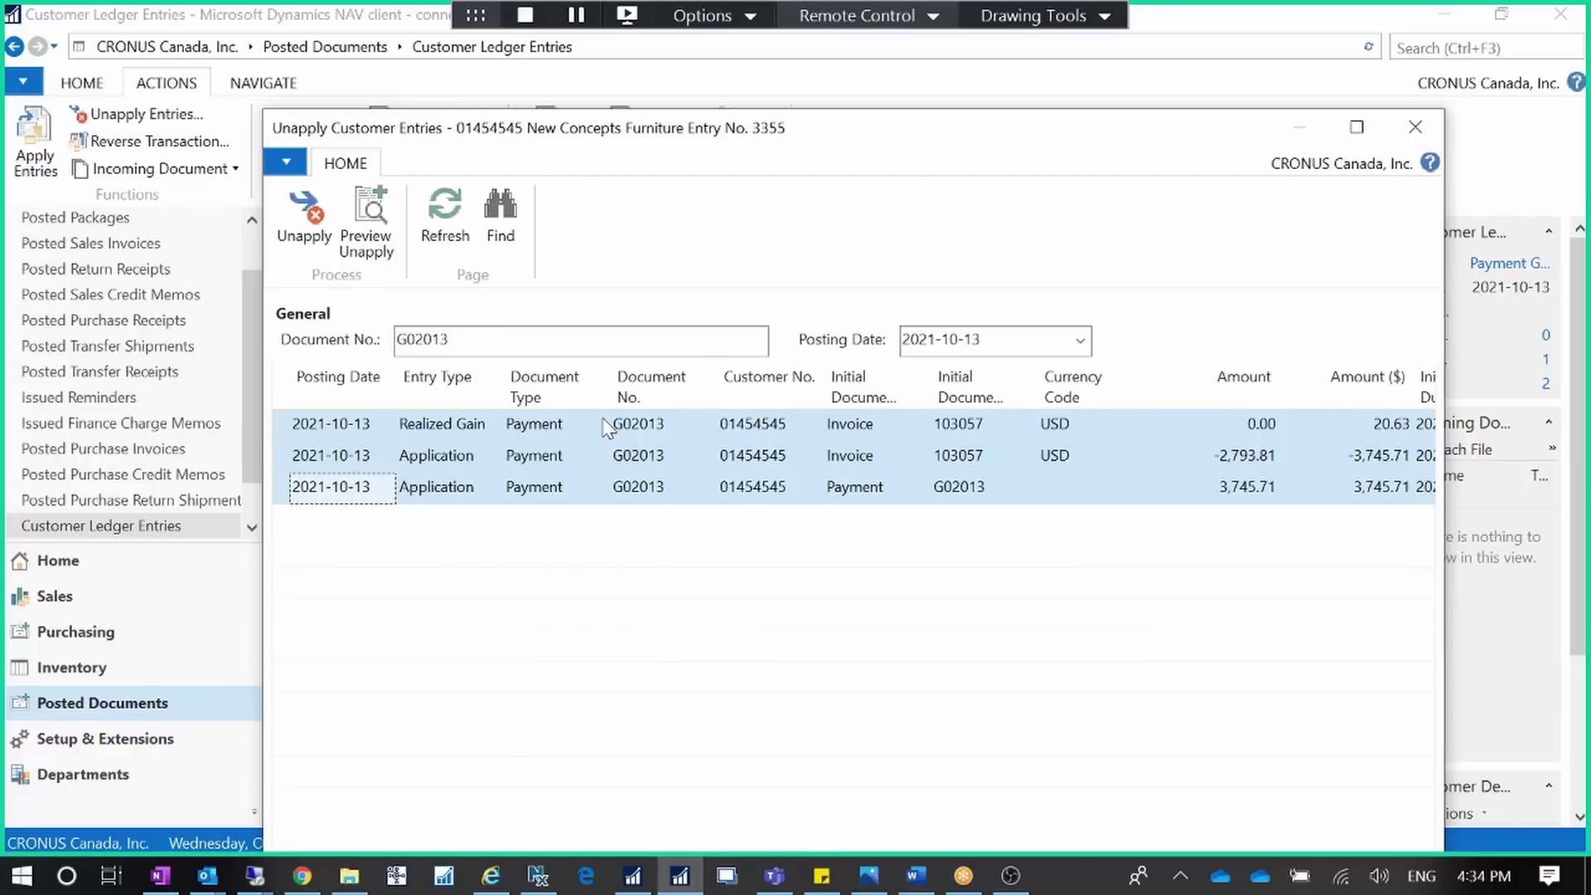
pyautogui.click(307, 437)
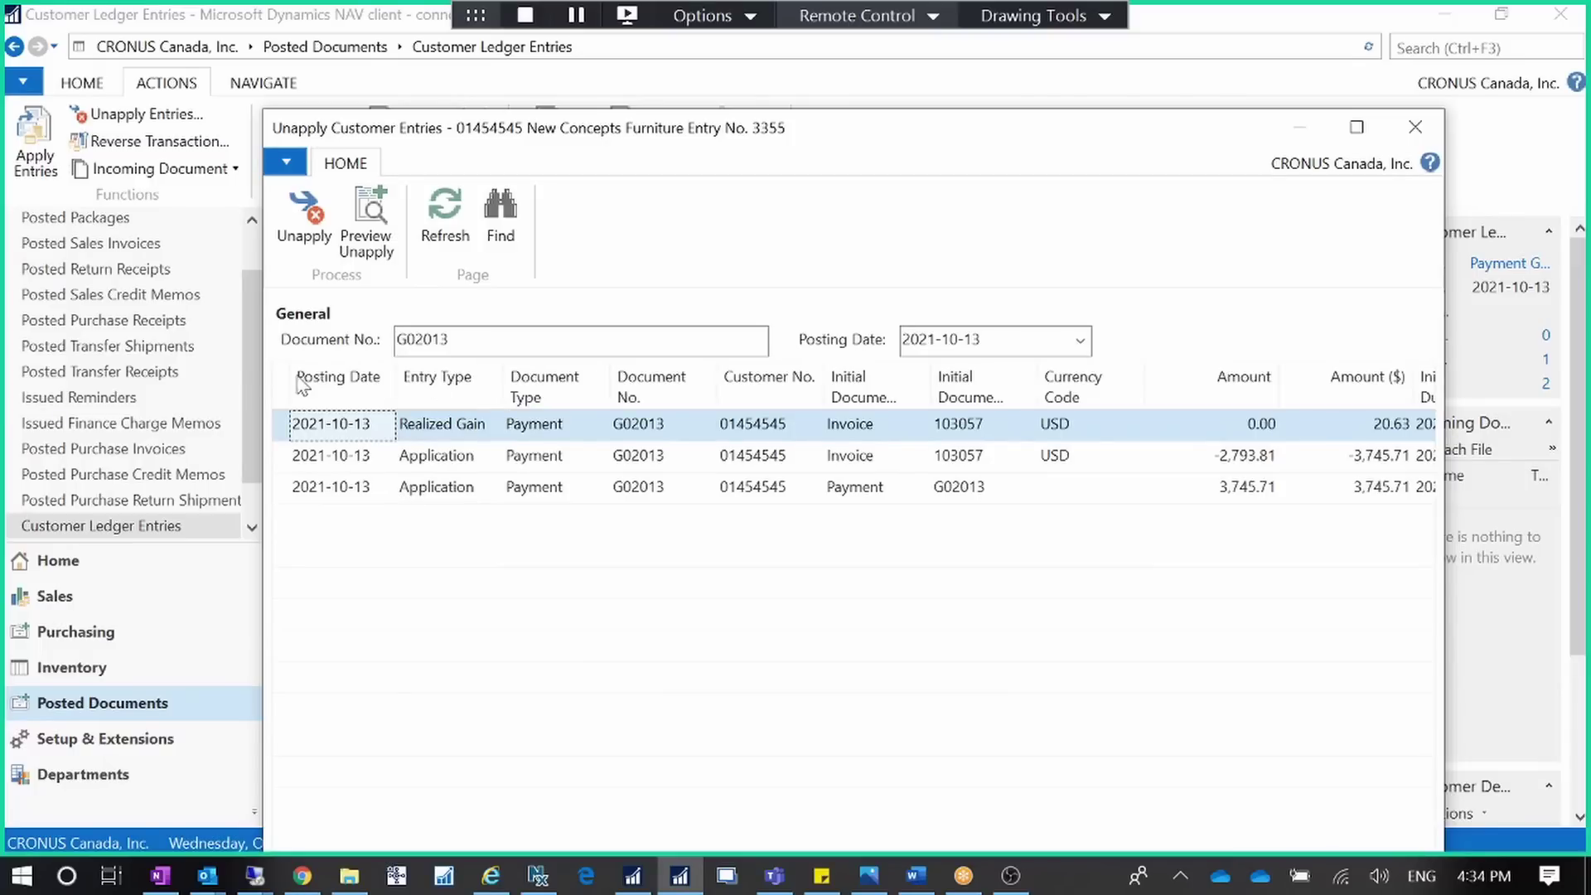
pyautogui.moveTo(514, 135); pyautogui.dragTo(533, 129)
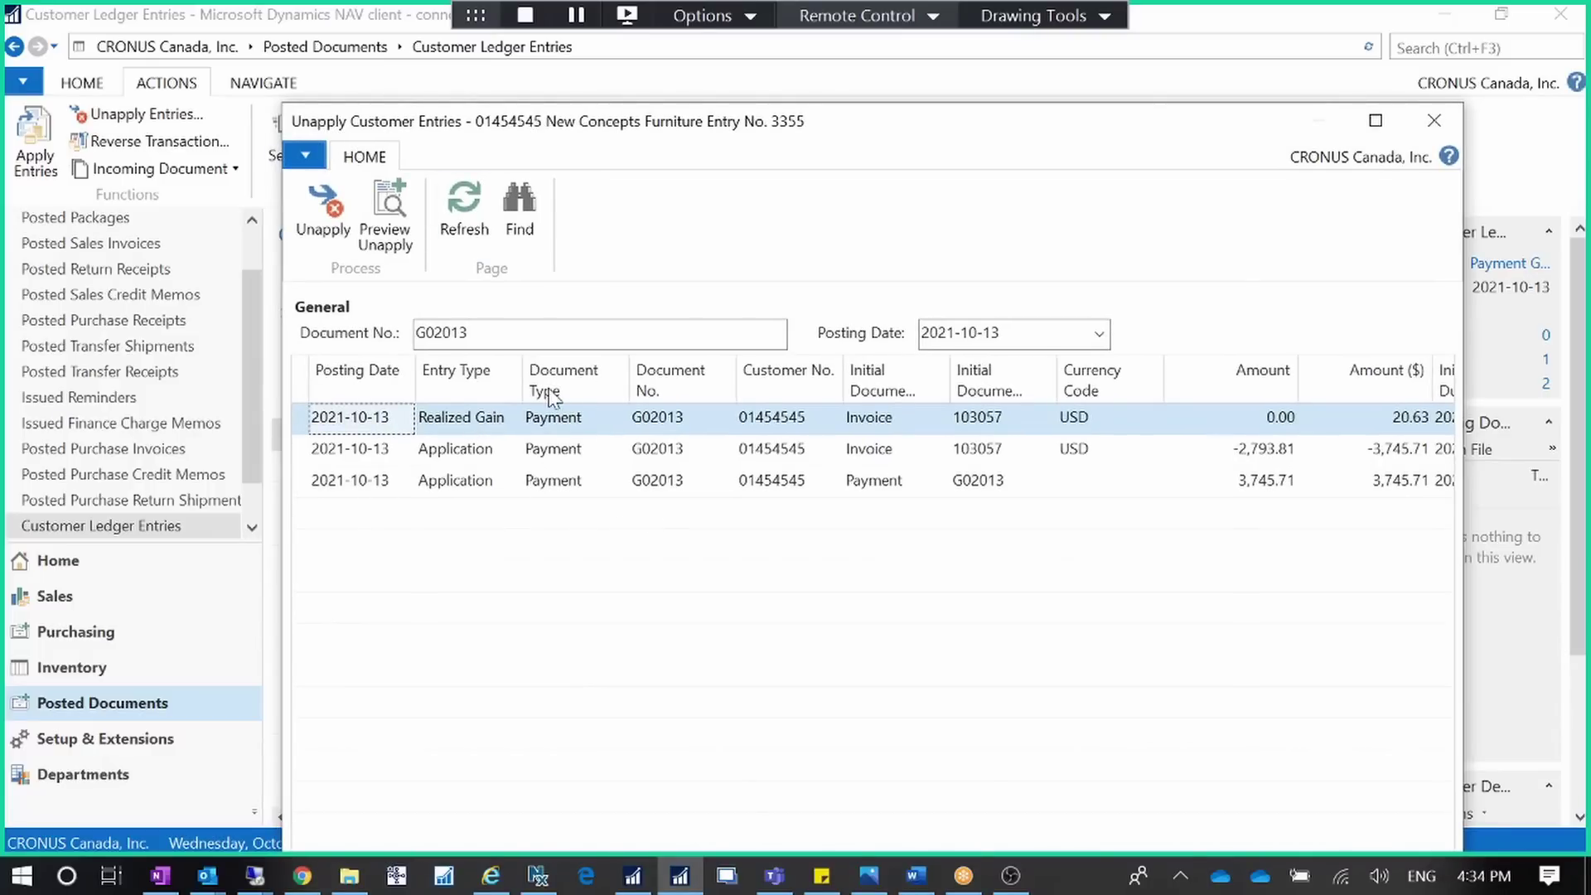
pyautogui.click(323, 209)
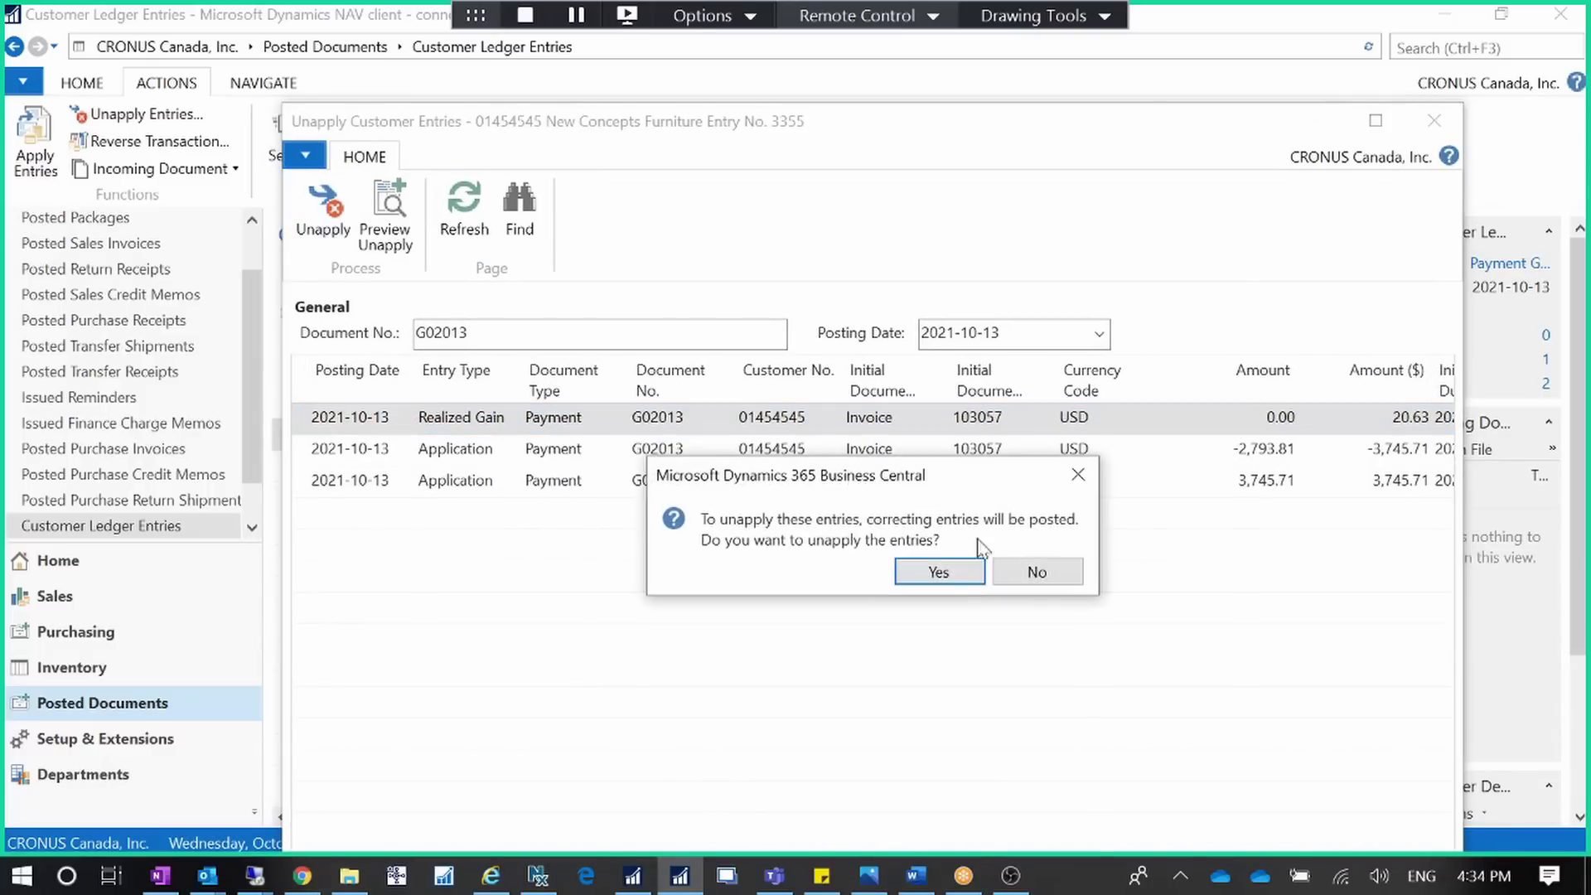
pyautogui.click(944, 570)
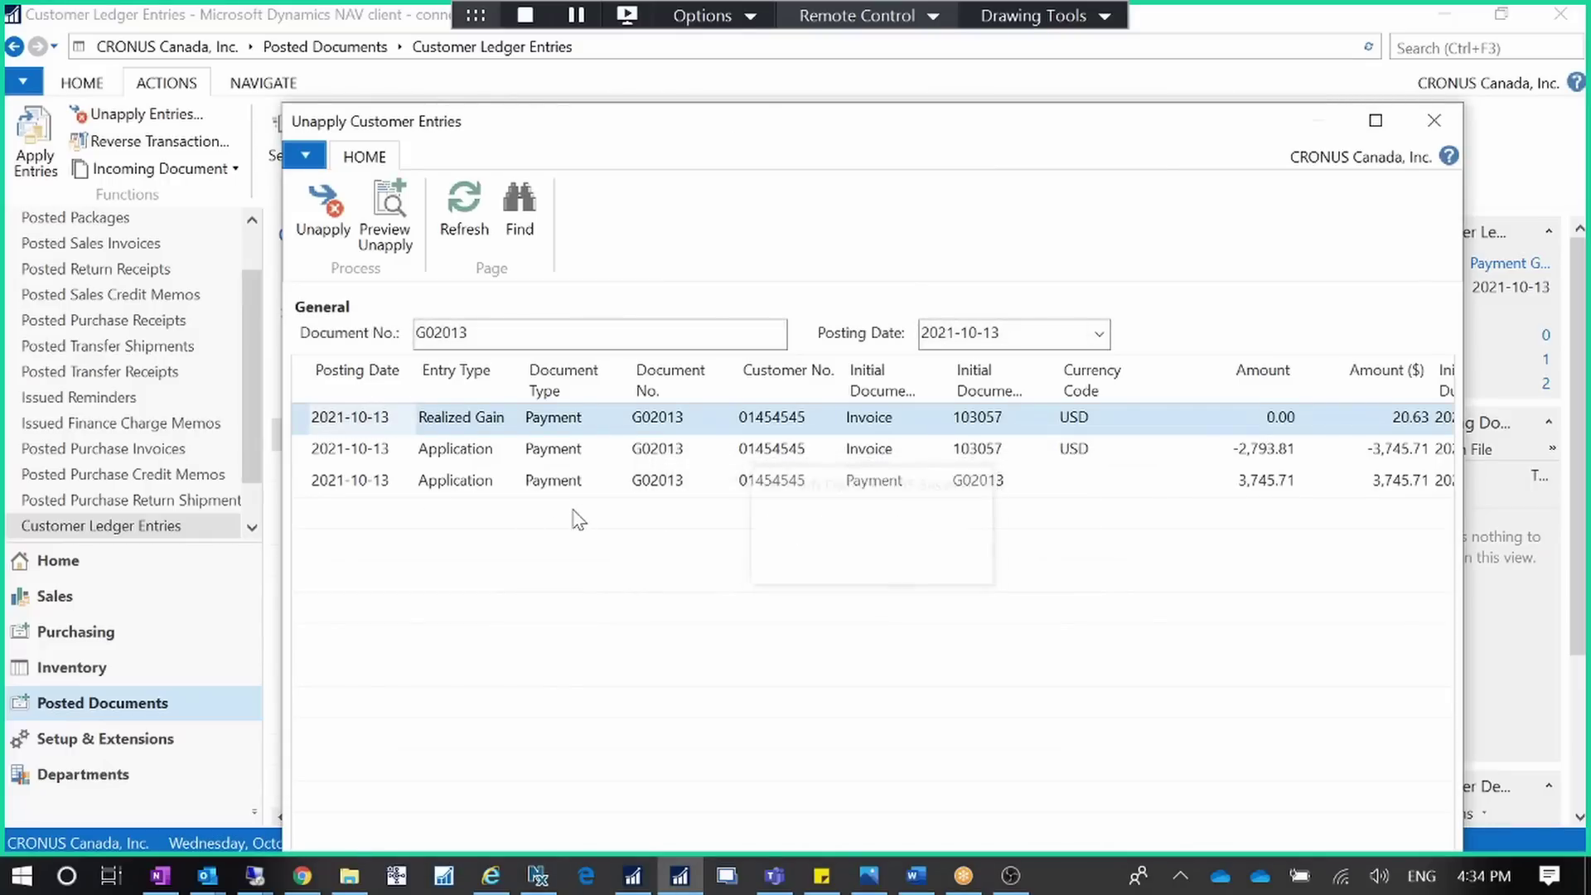
pyautogui.click(927, 474)
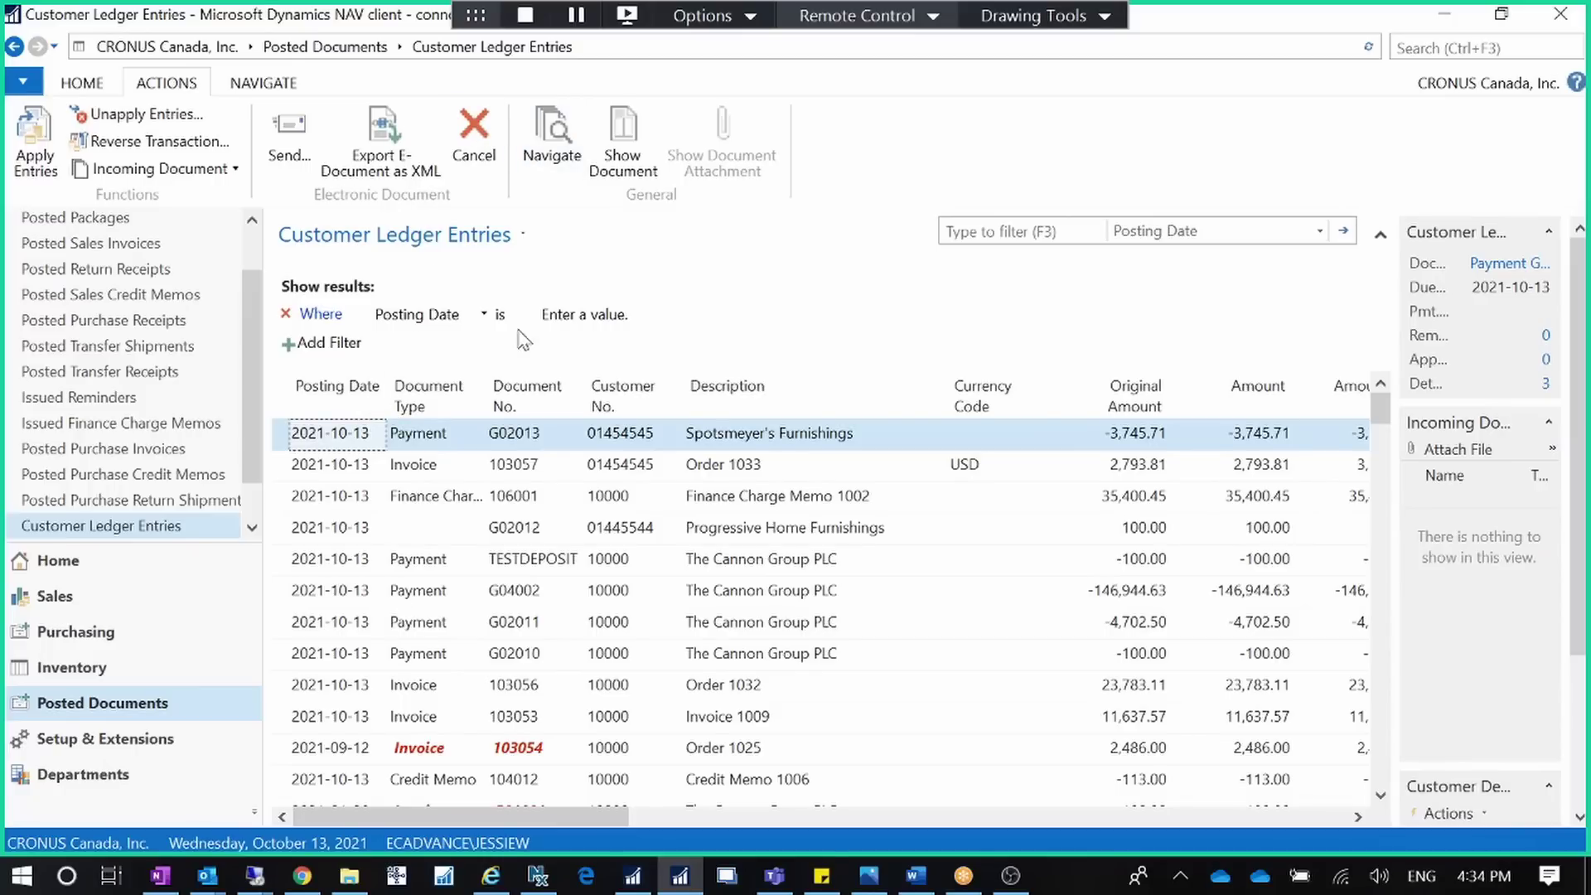
# Recheck the applied entries of the unapplied payment G02013, and copy the document number of invoice 103056
pyautogui.click(257, 86)
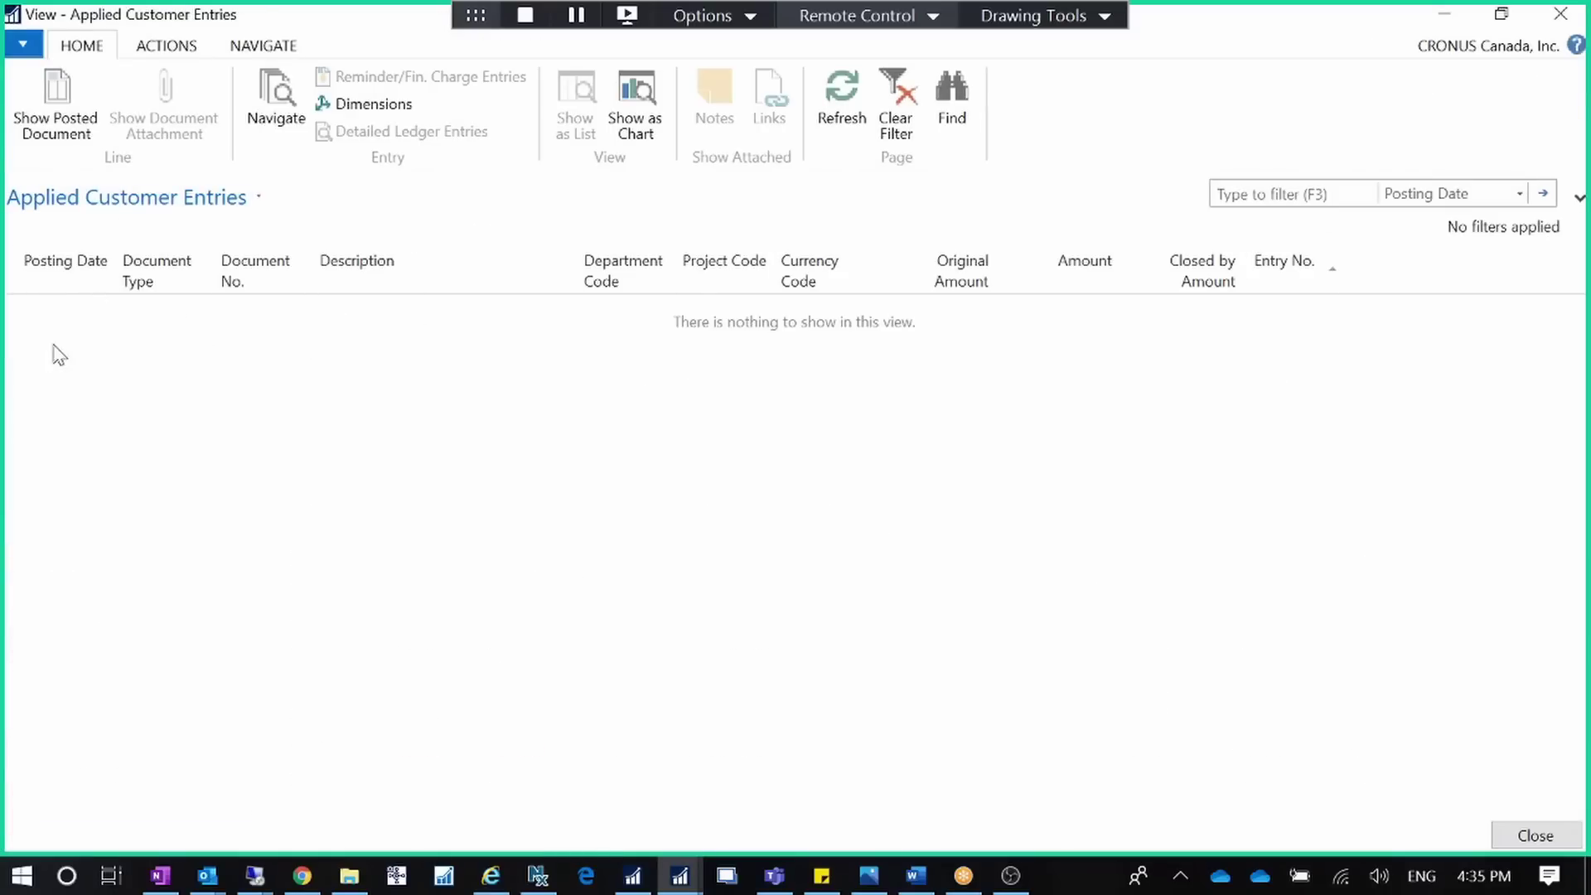
pyautogui.click(1552, 15)
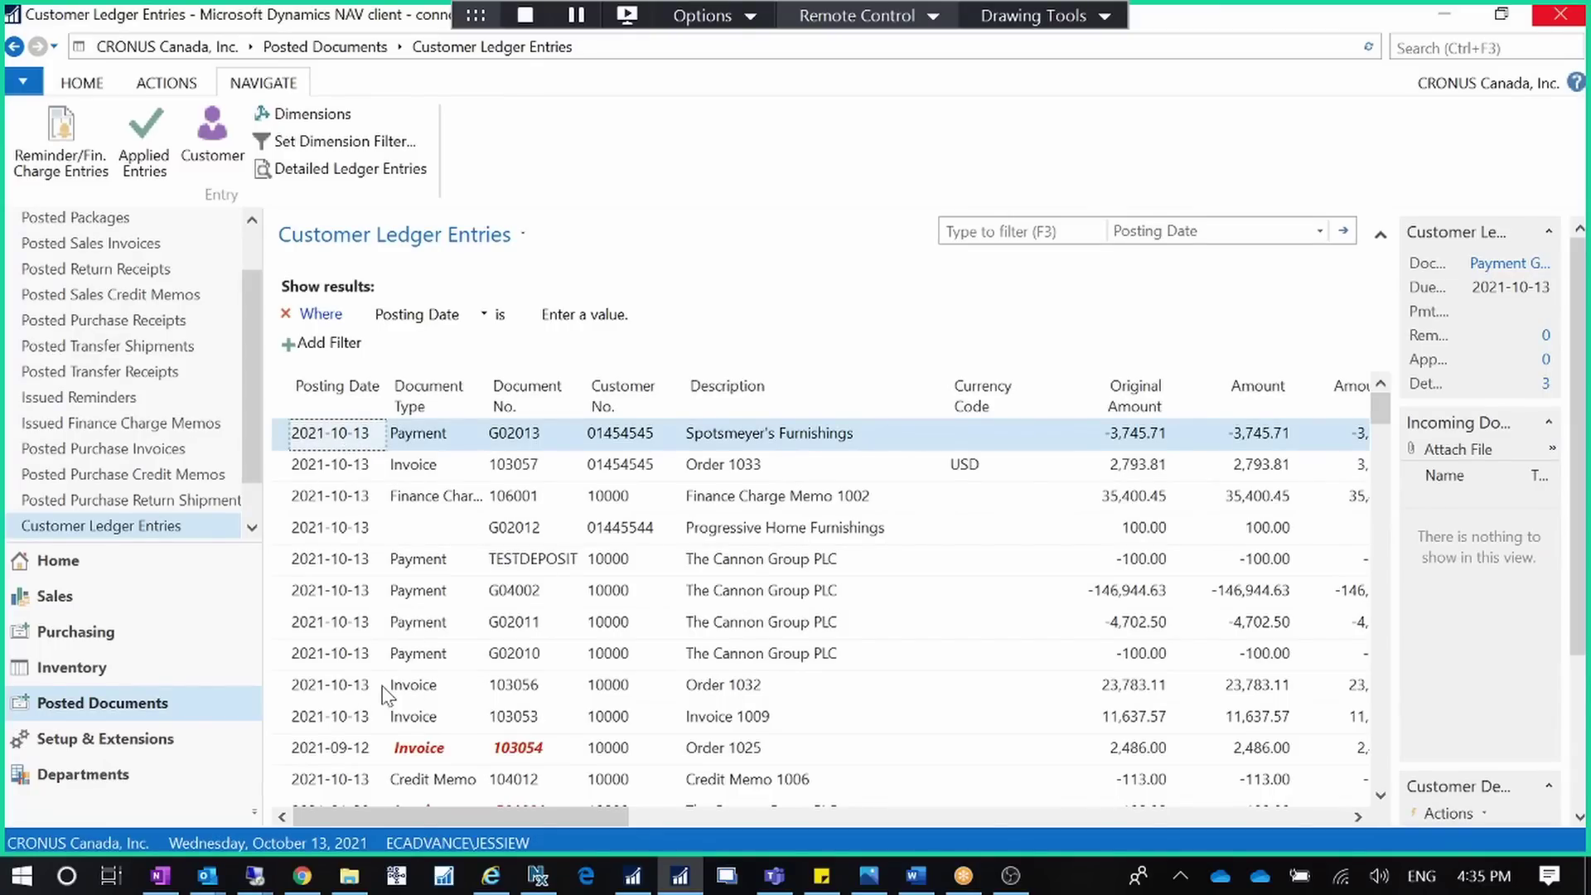
pyautogui.click(507, 688)
pyautogui.rightClick(510, 699)
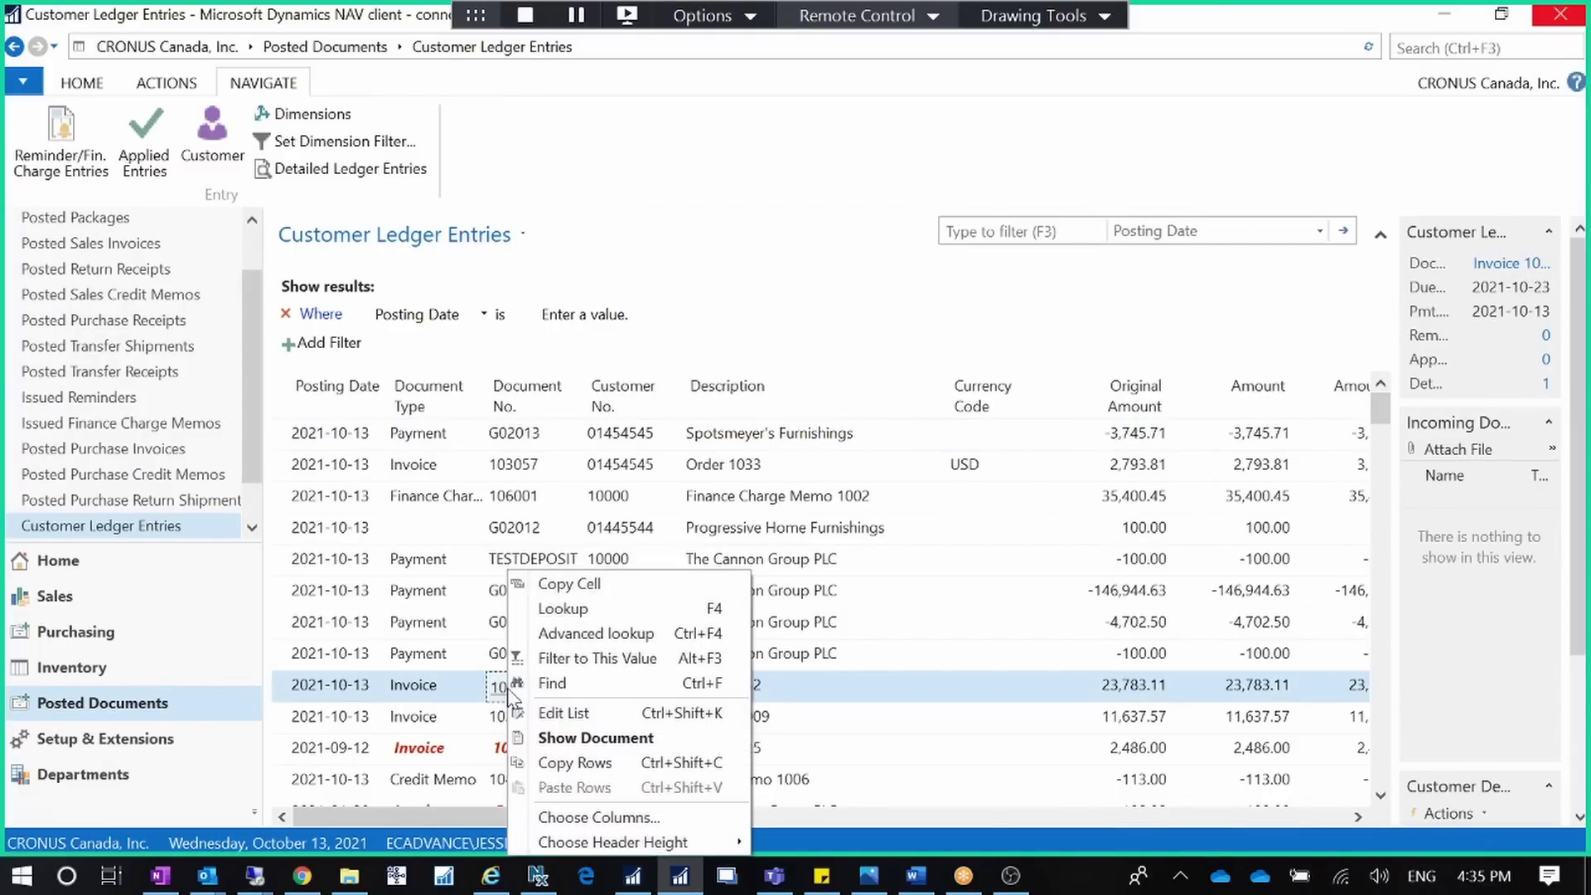
pyautogui.click(568, 583)
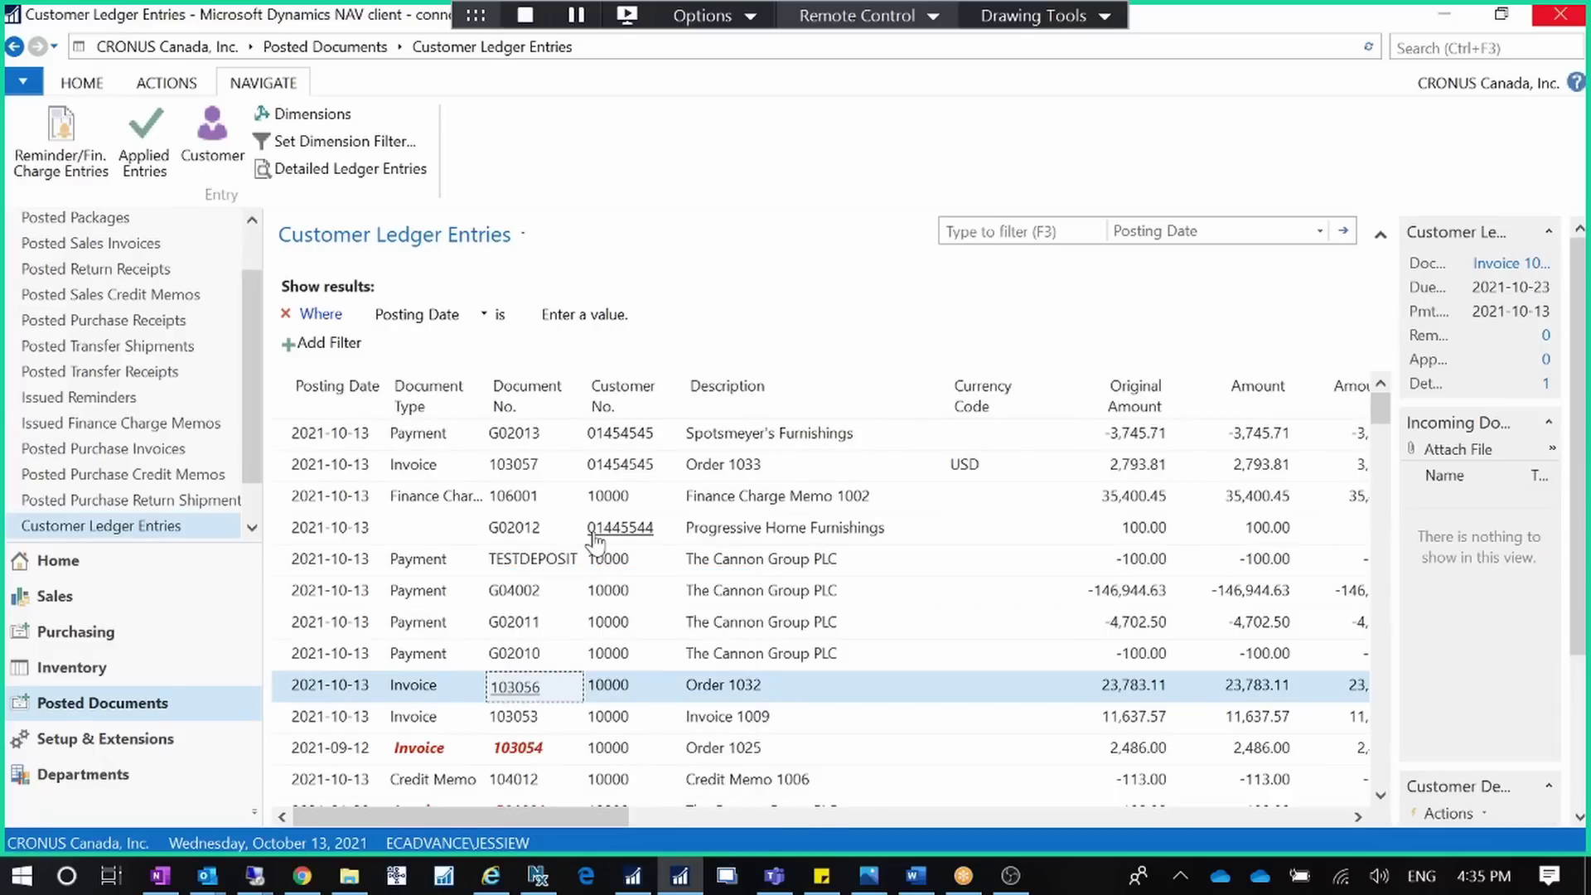
# Open the Apply Customer Entries page for payment G02013 and set the Applies-to ID on invoice 00-17
pyautogui.click(333, 439)
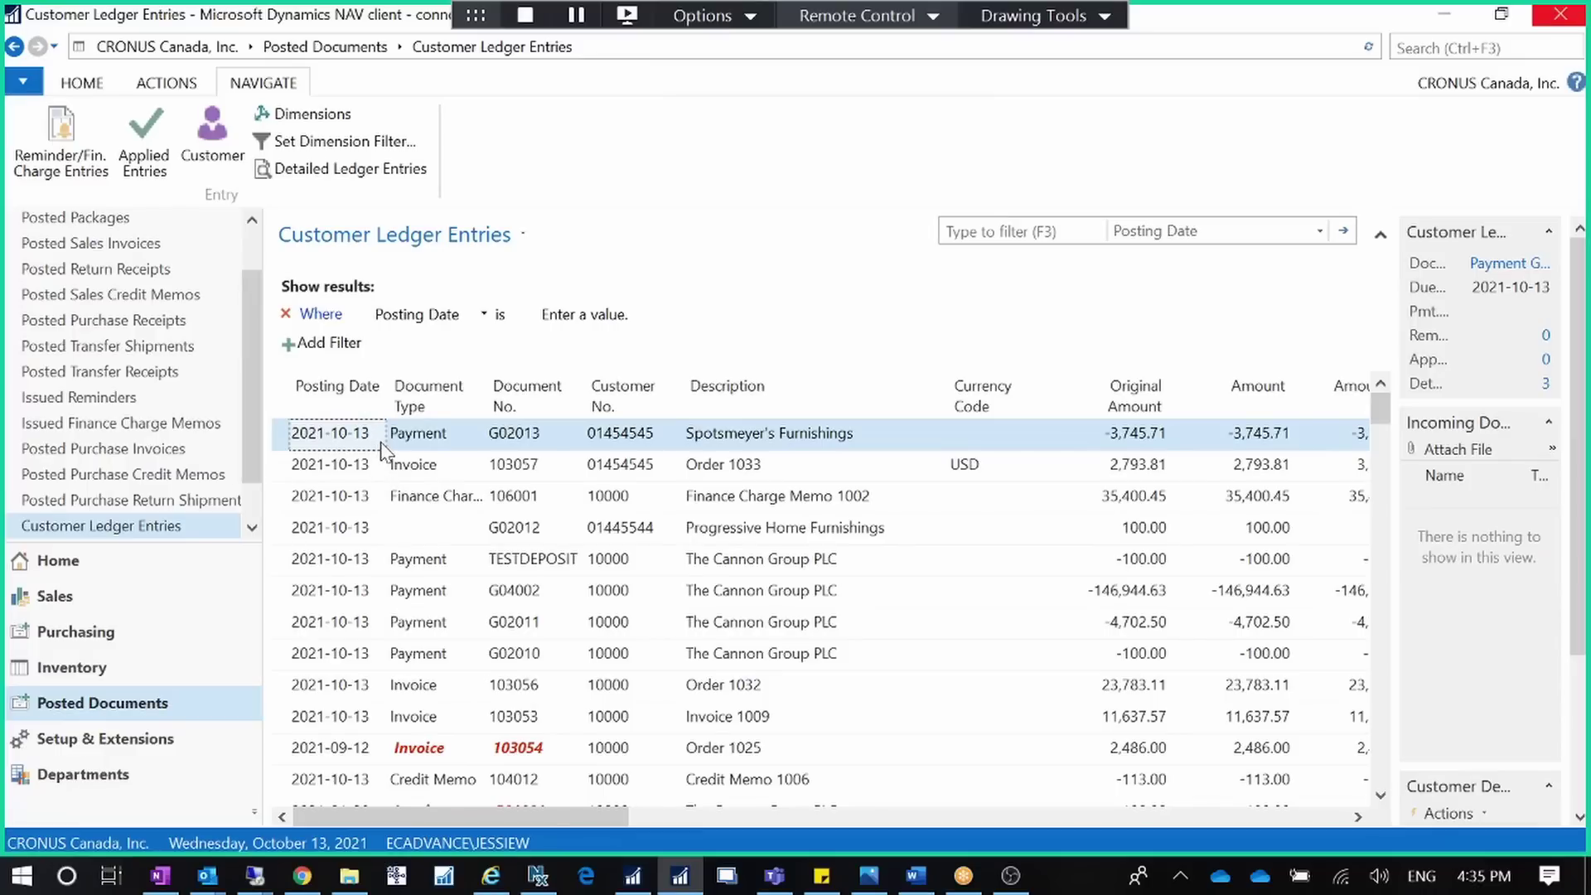
pyautogui.click(166, 82)
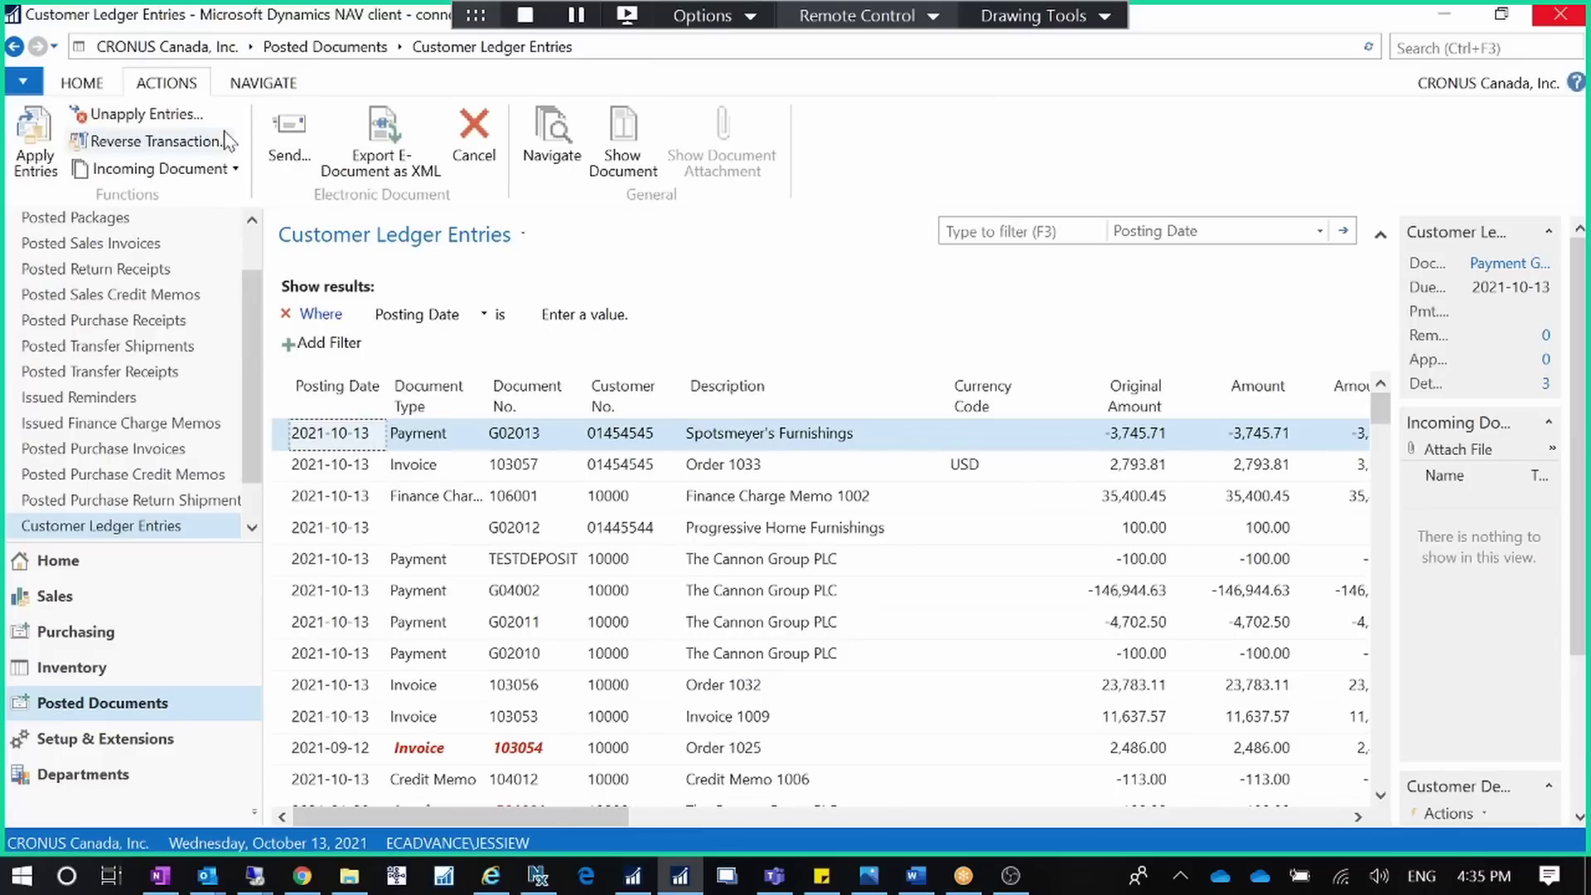
pyautogui.click(35, 141)
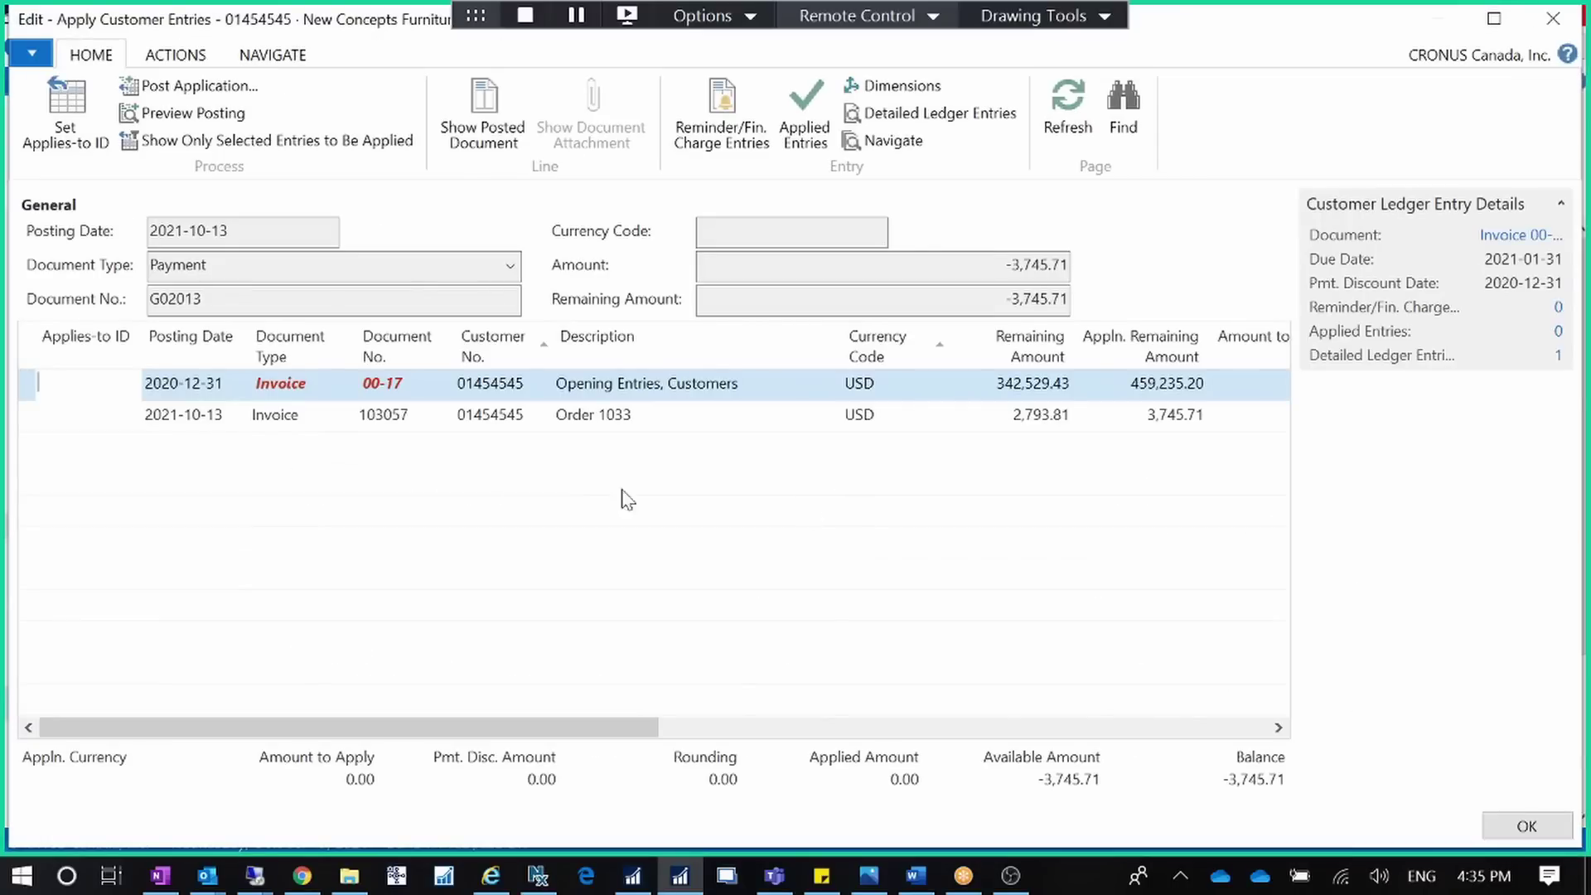
pyautogui.click(99, 423)
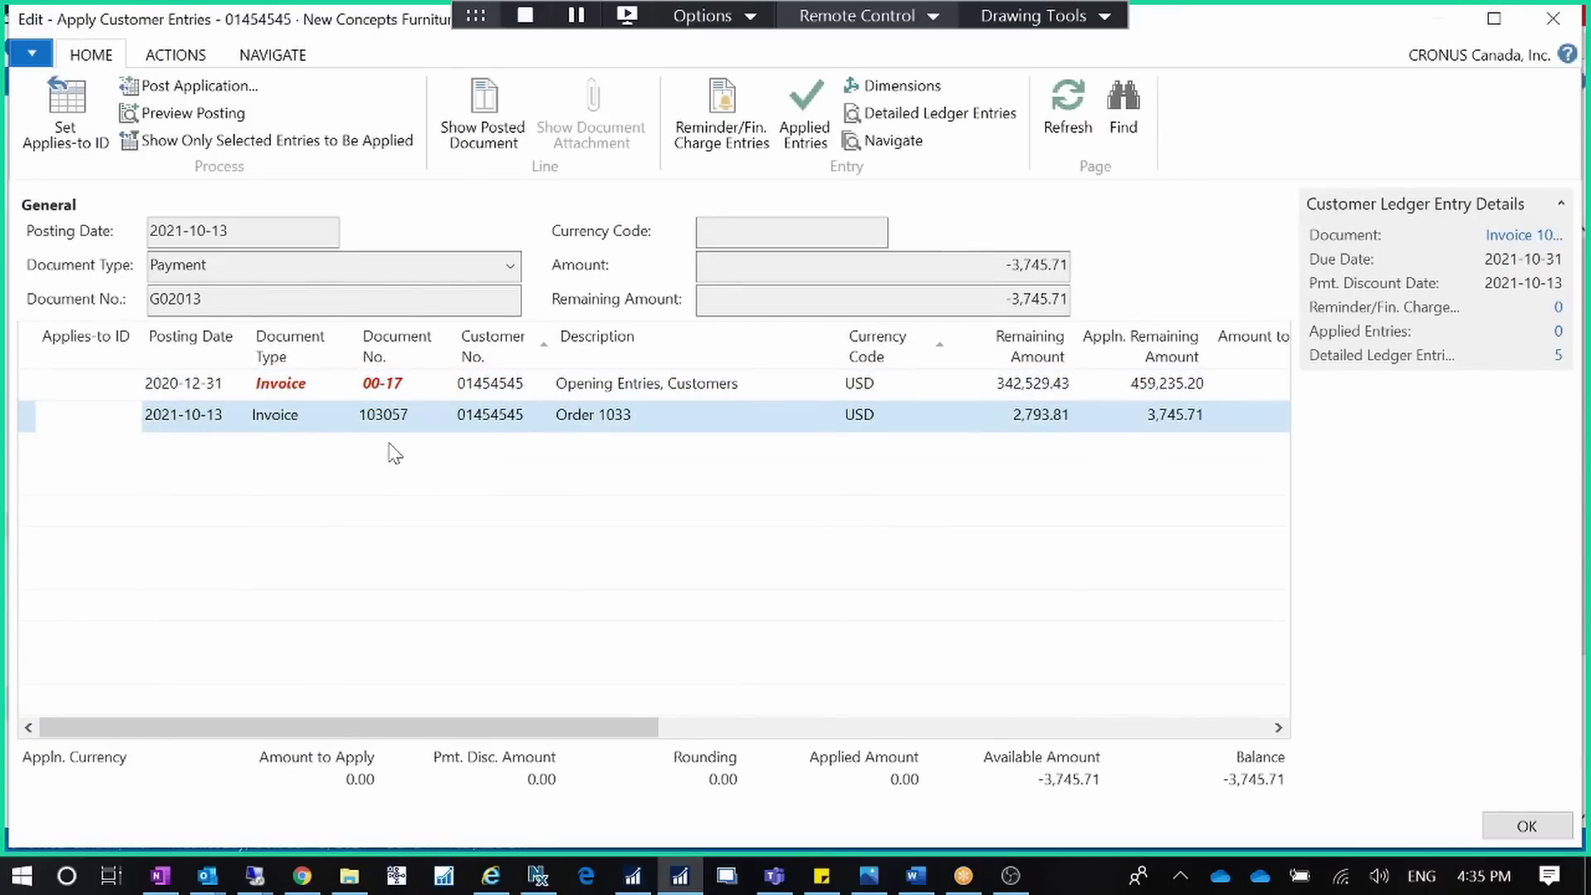
pyautogui.click(96, 385)
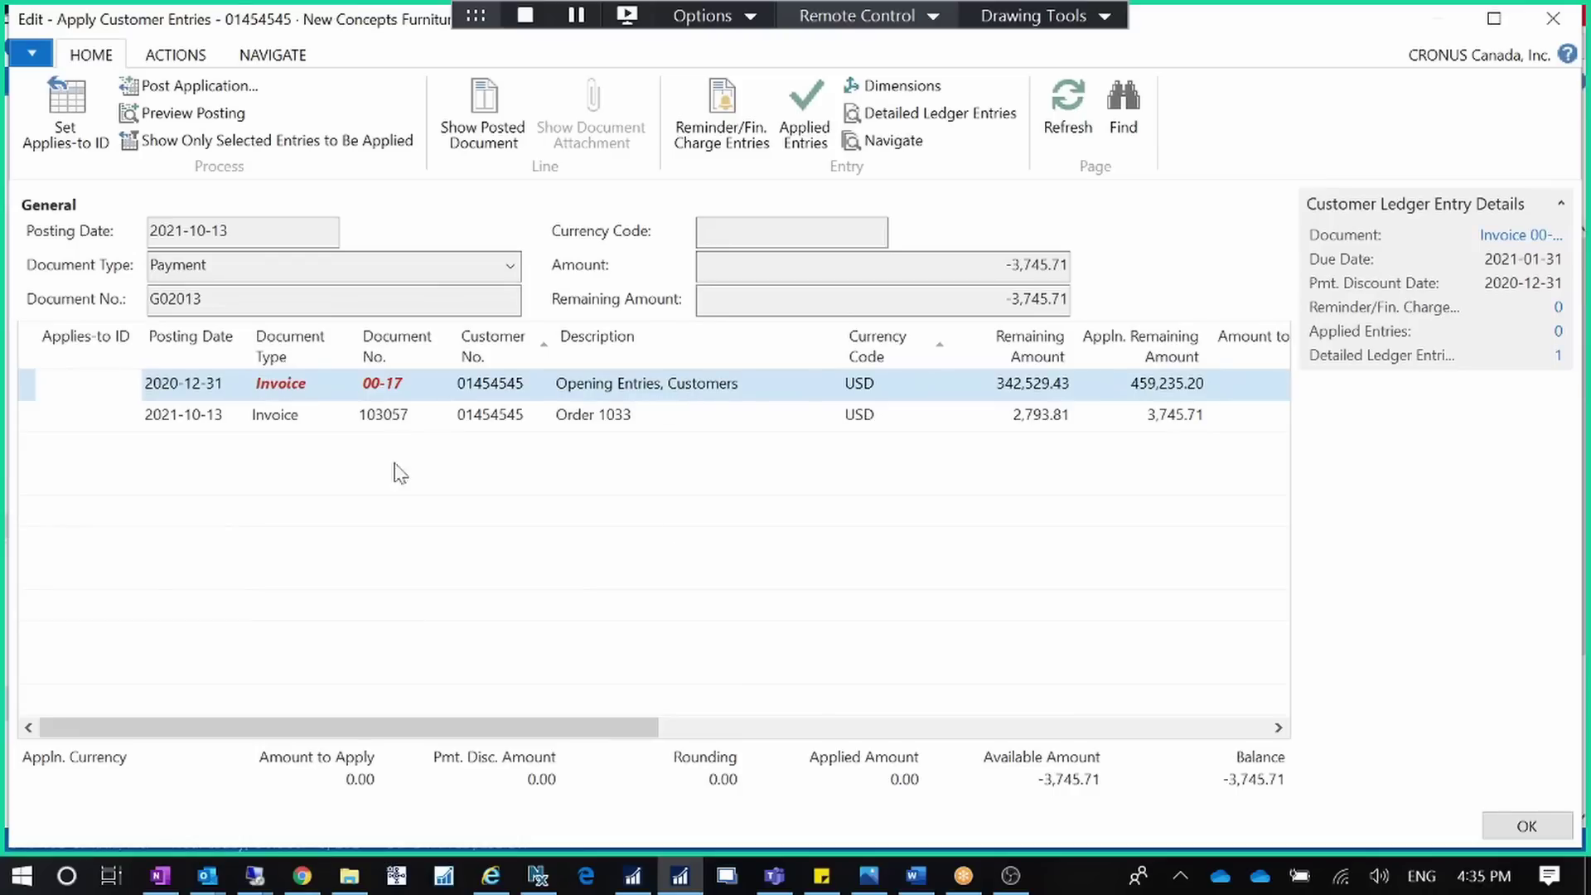
pyautogui.click(66, 109)
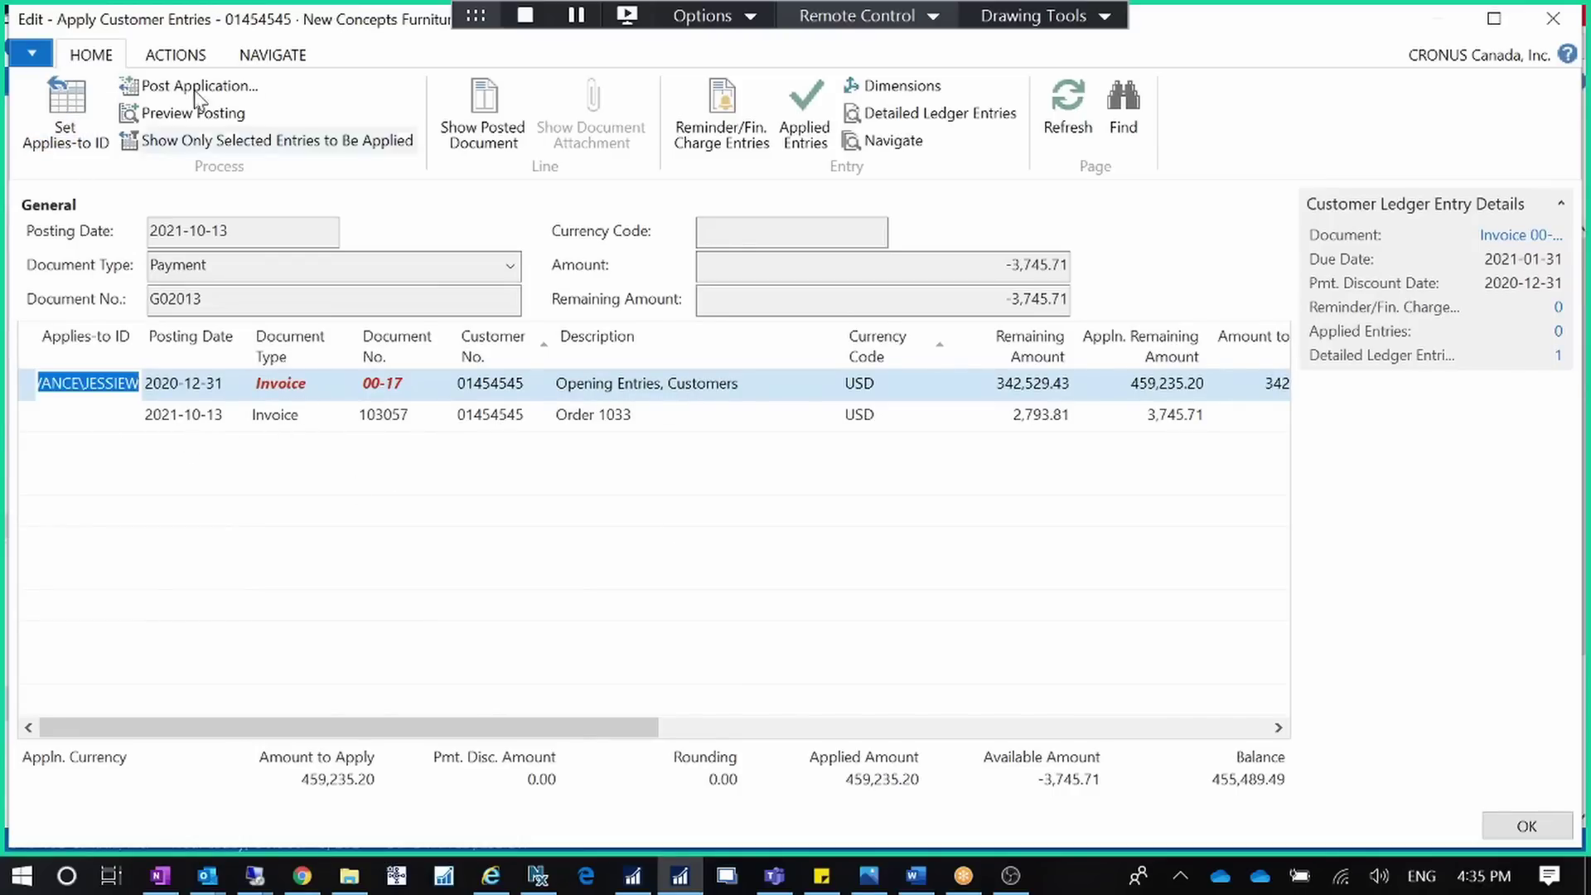
# Review the amount to apply and balance for invoice 00-17, and close the application page with the selection kept
pyautogui.moveTo(207, 13); pyautogui.dragTo(320, 73)
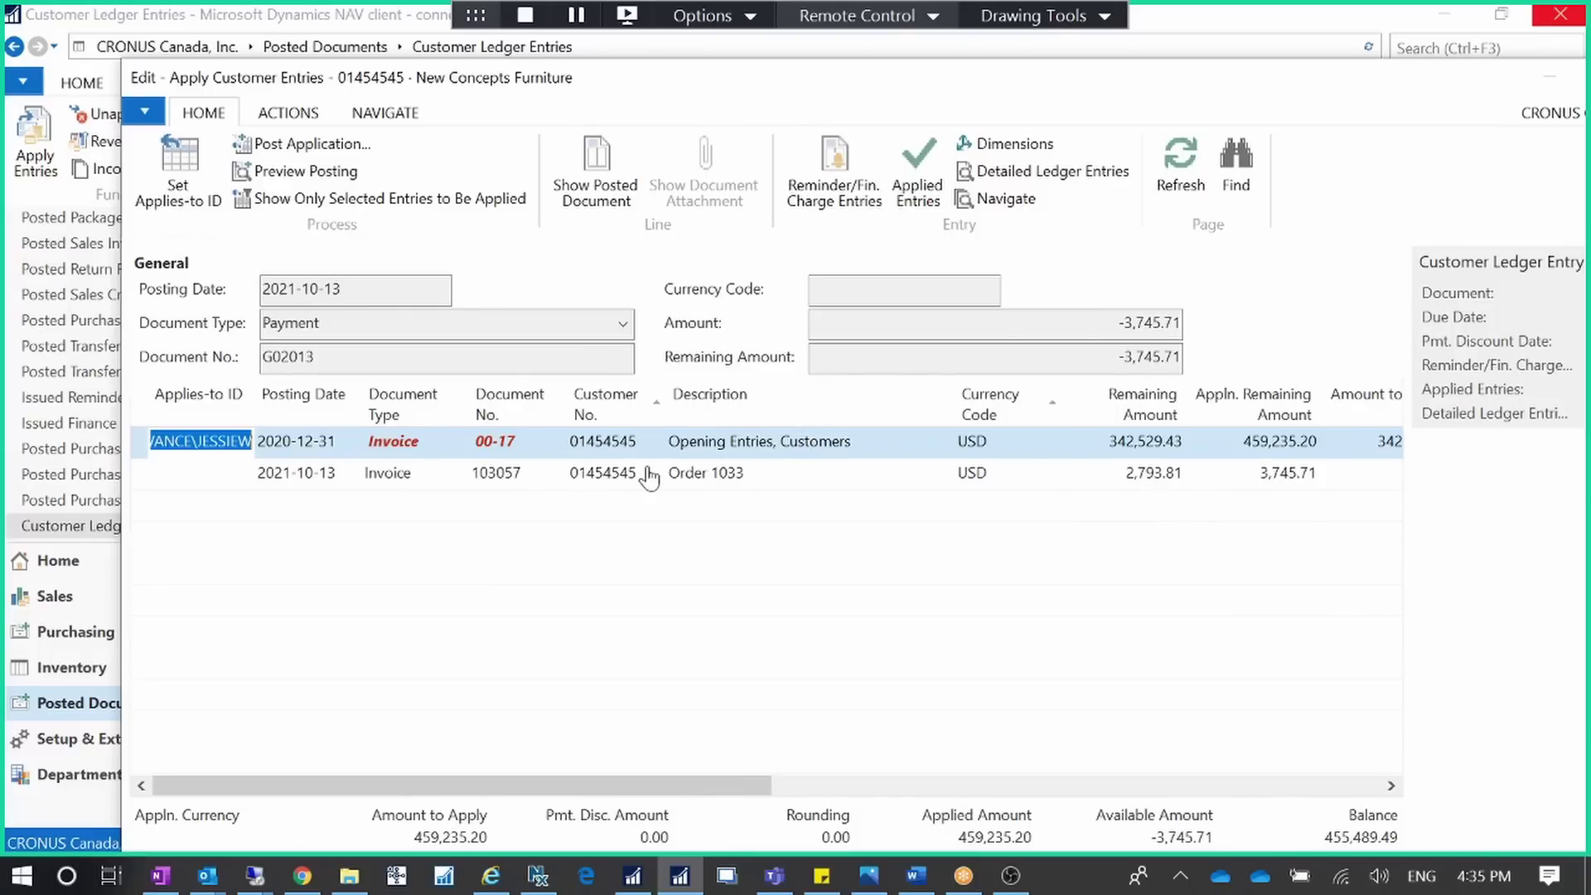
pyautogui.doubleClick(1231, 83)
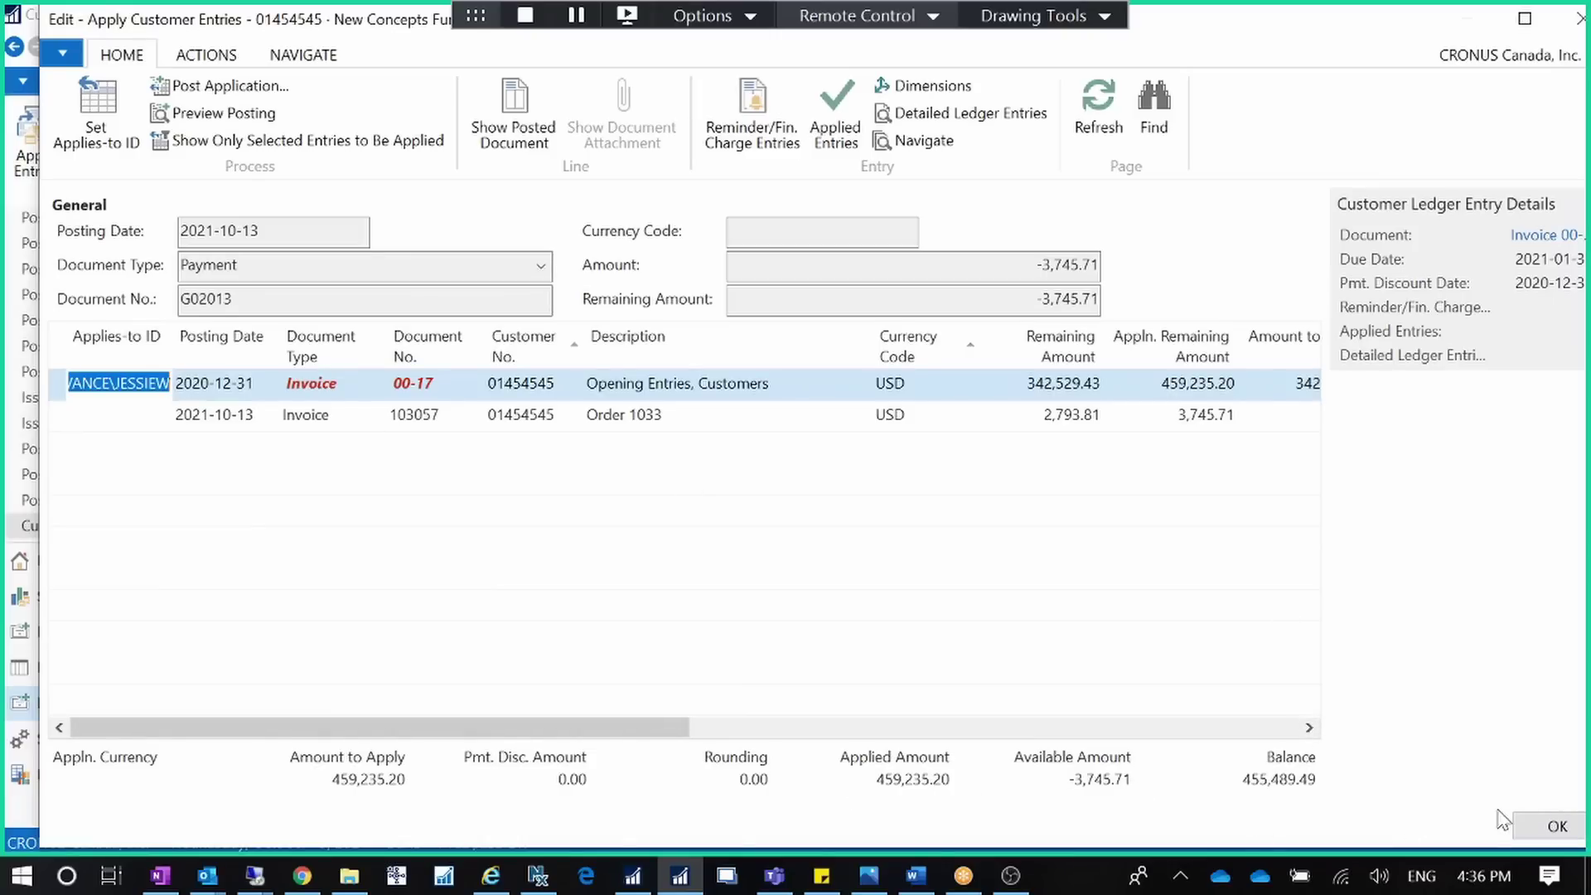
pyautogui.click(1569, 828)
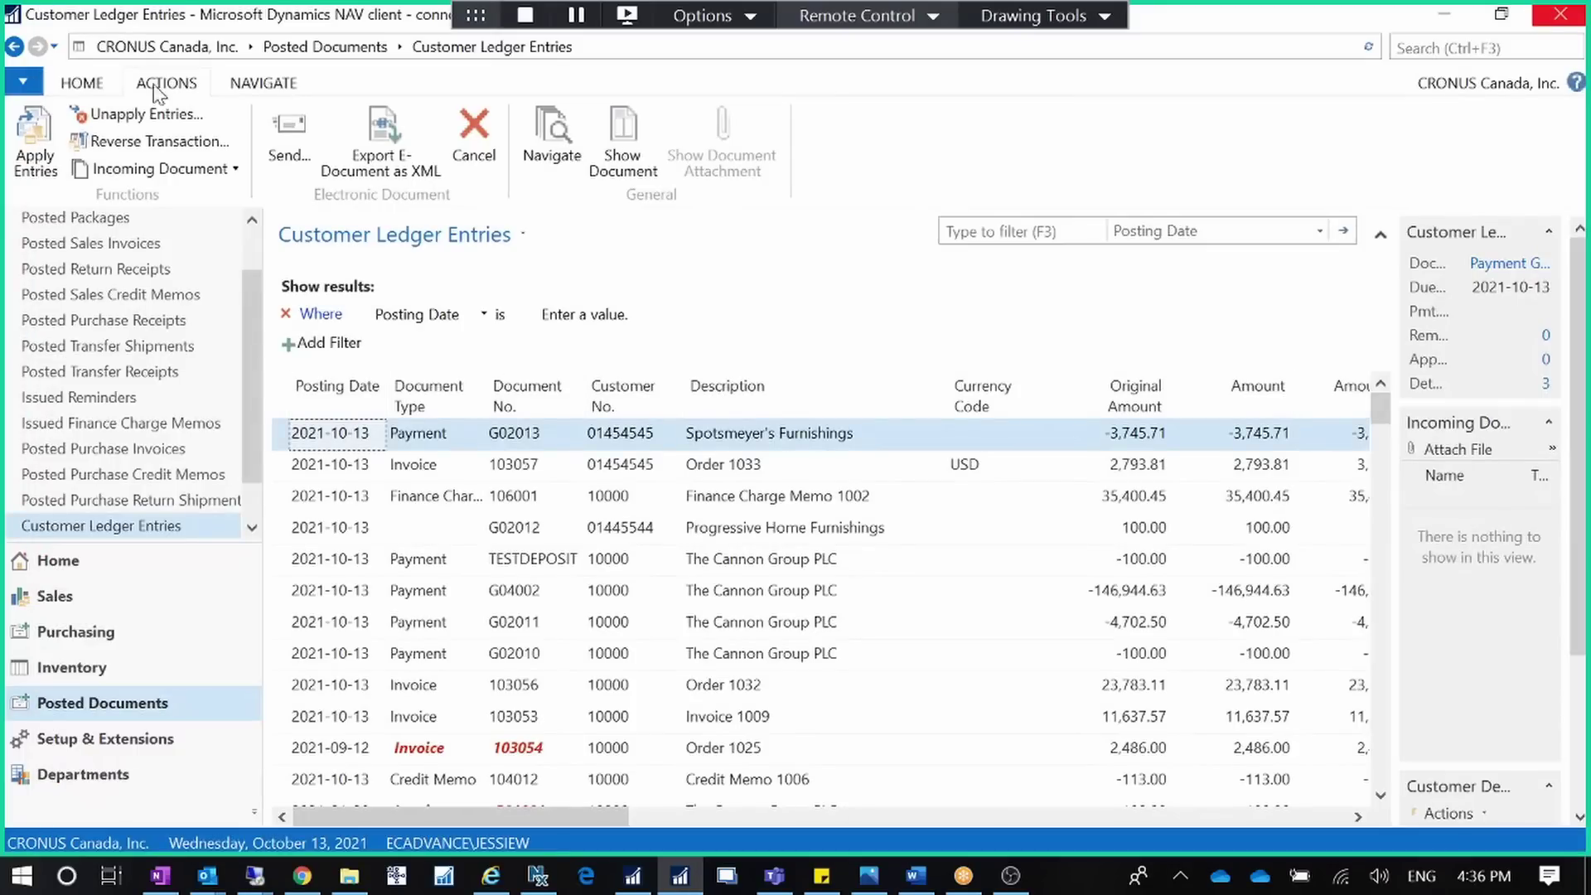
# Post the application of payment G02013 to invoice 00-17, keeping the proposed document number and posting date
pyautogui.click(34, 145)
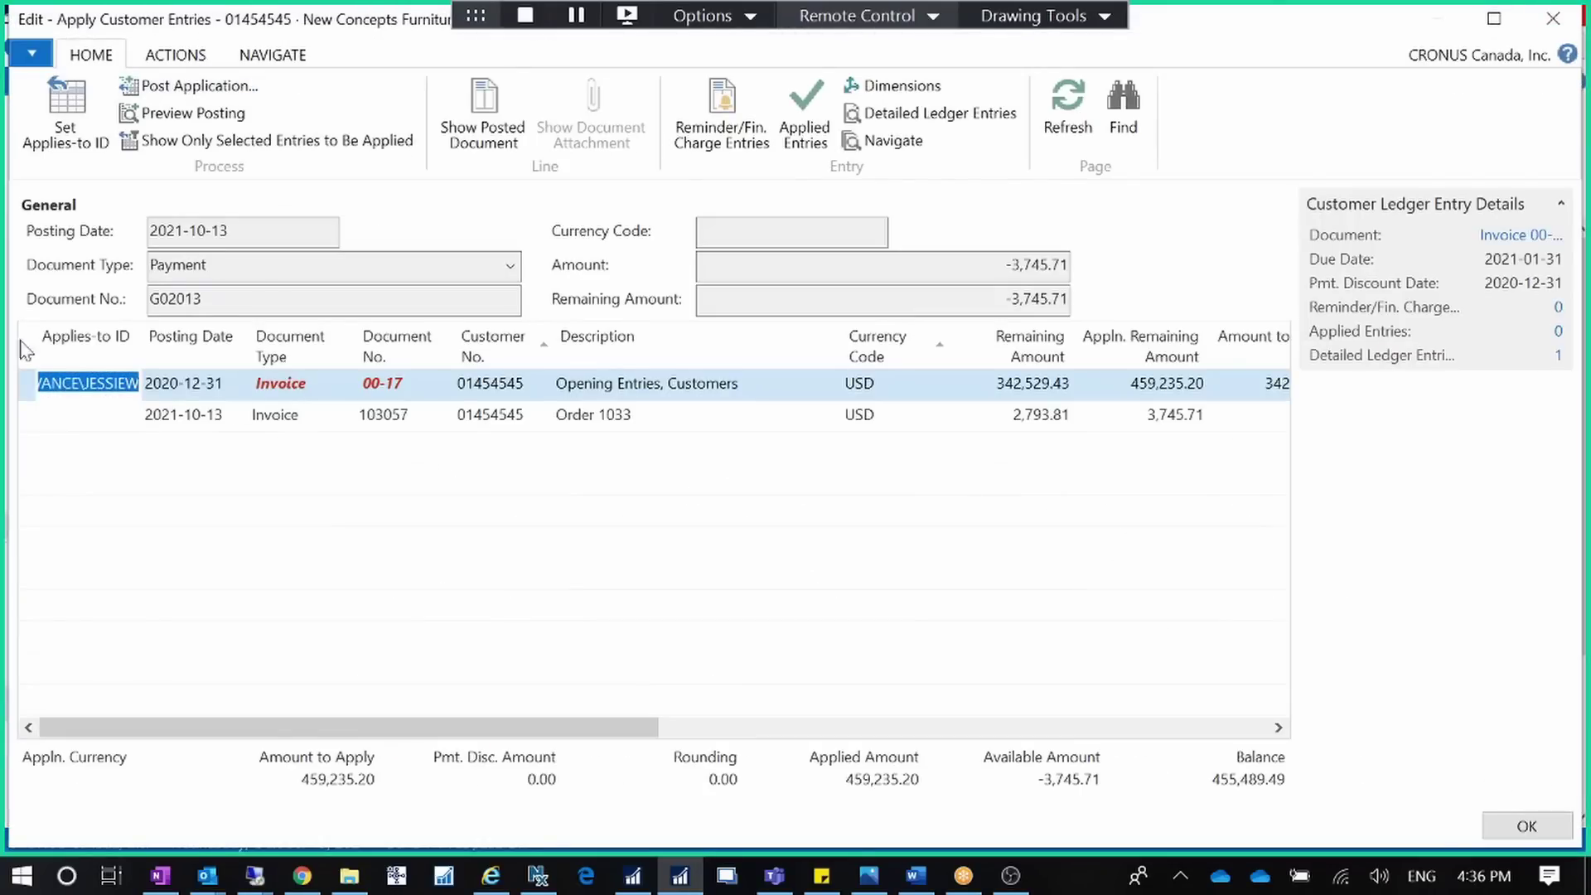
pyautogui.click(198, 85)
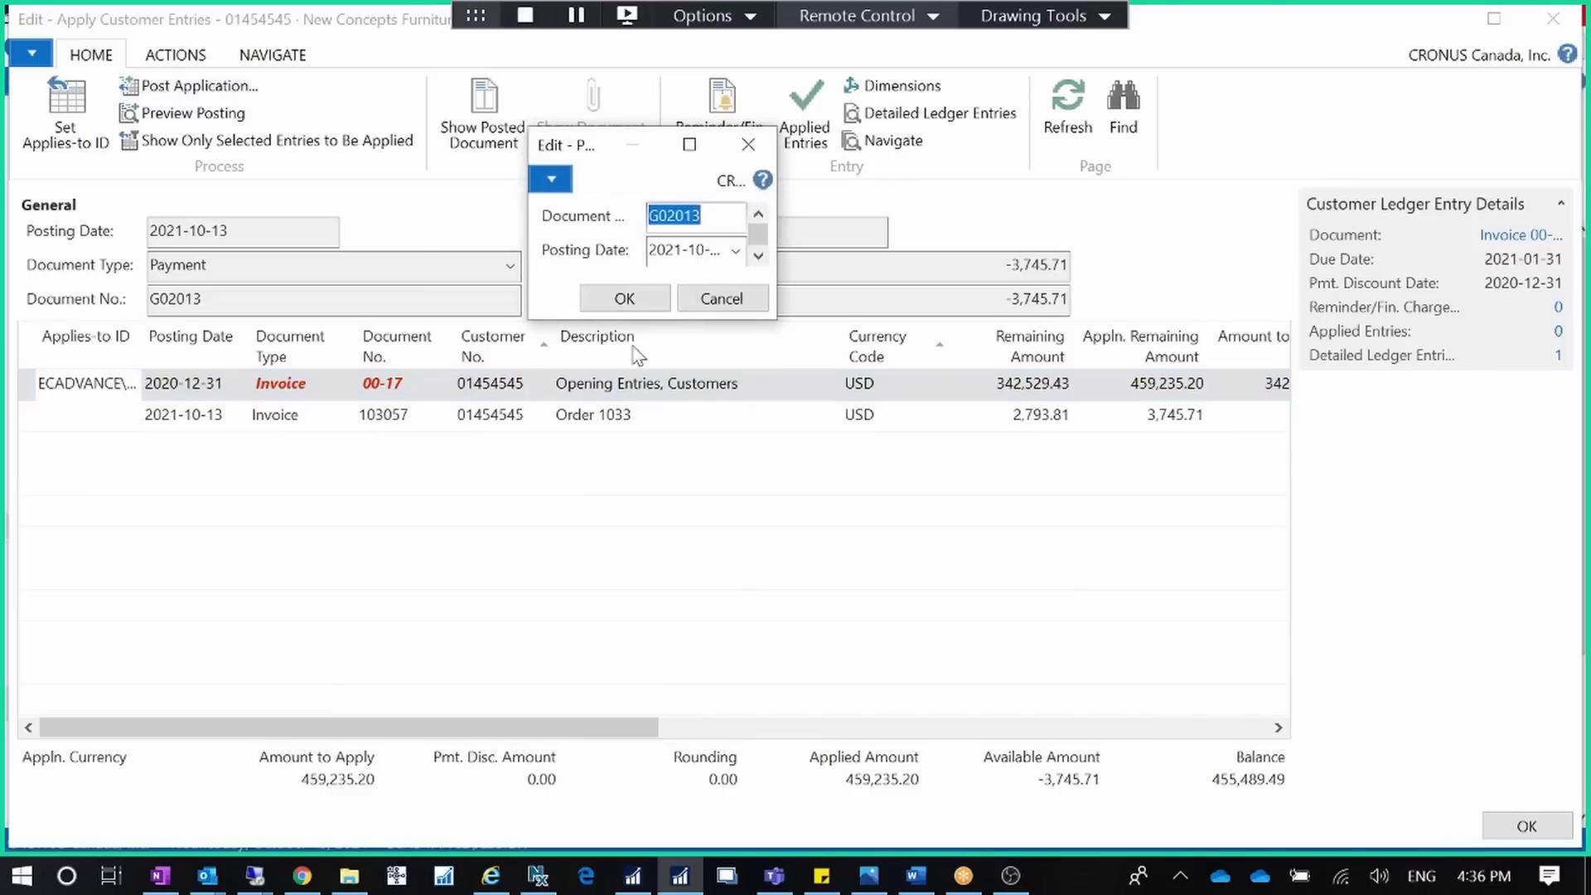
pyautogui.click(642, 290)
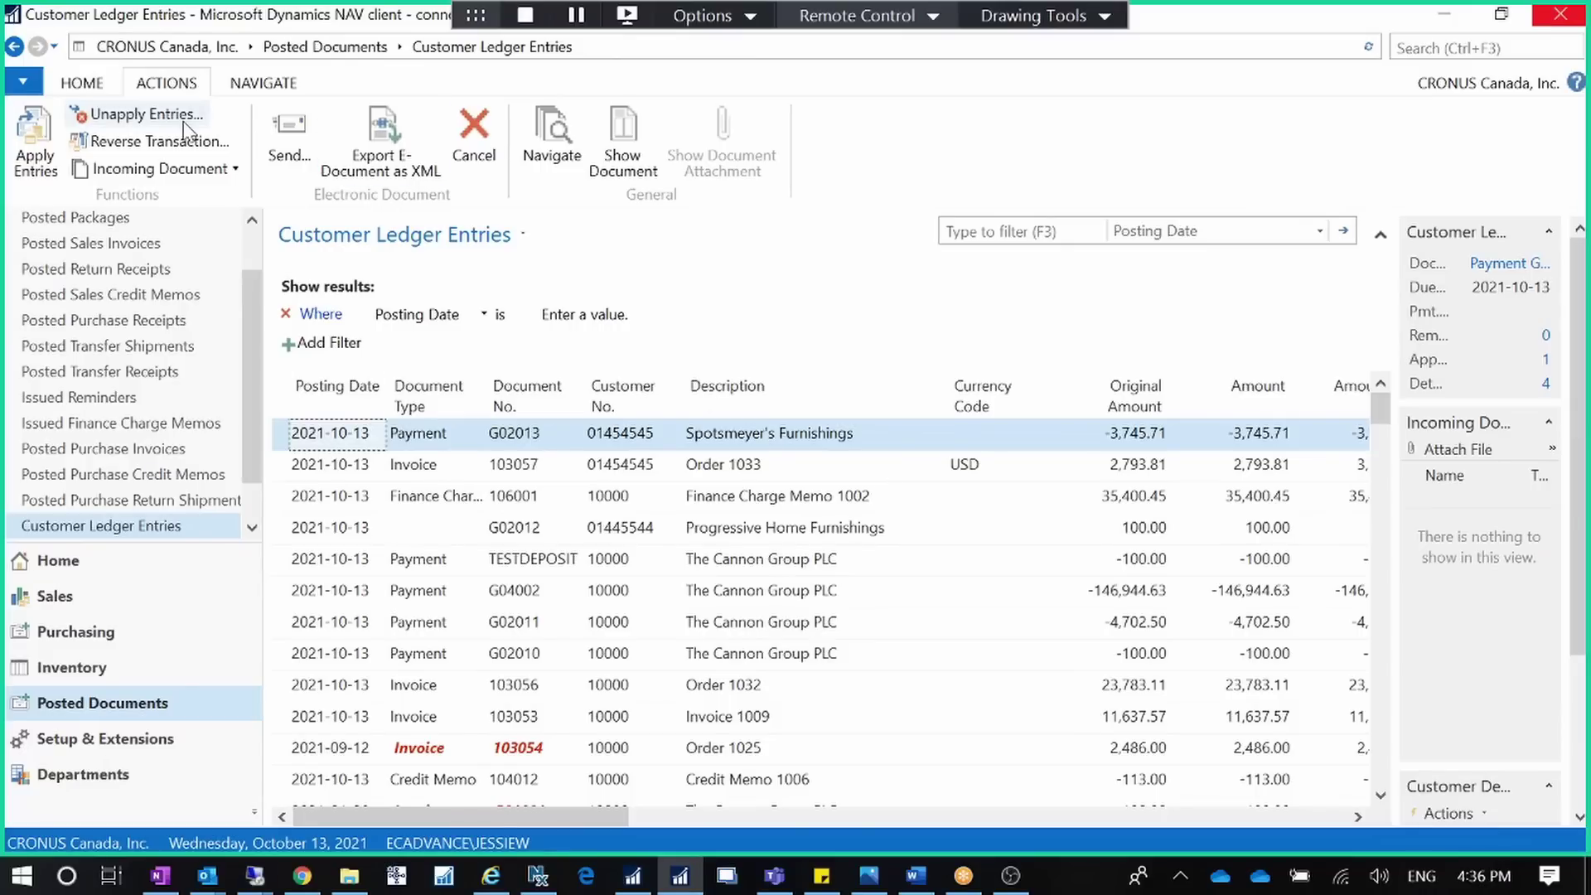
# Review the customer entries applied to payment G02013 after posting the new application, and close the view
pyautogui.click(257, 83)
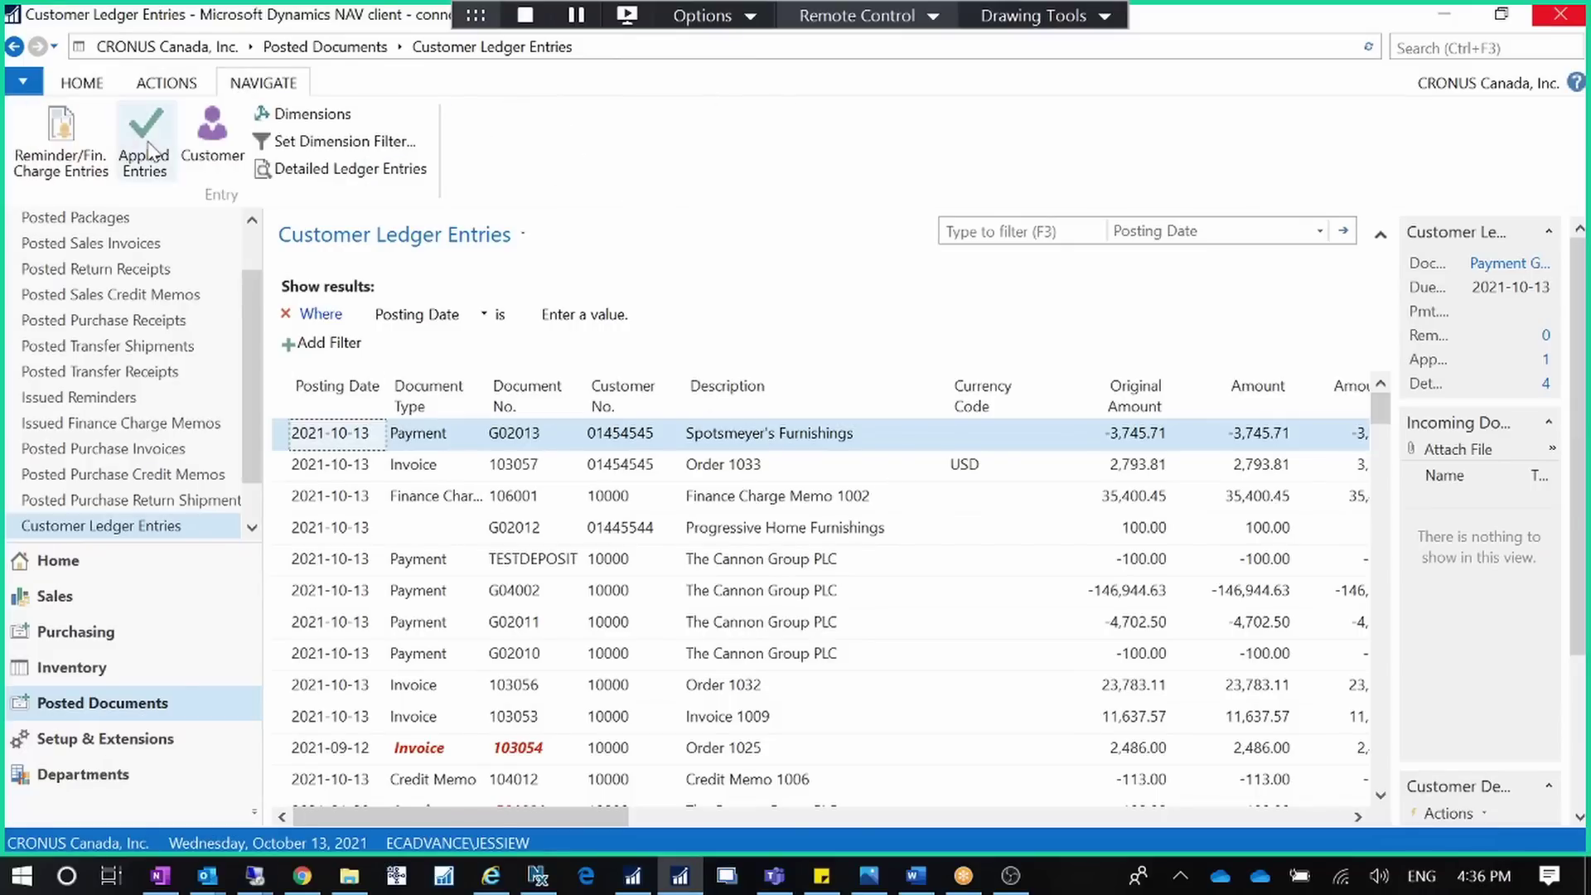
pyautogui.click(147, 153)
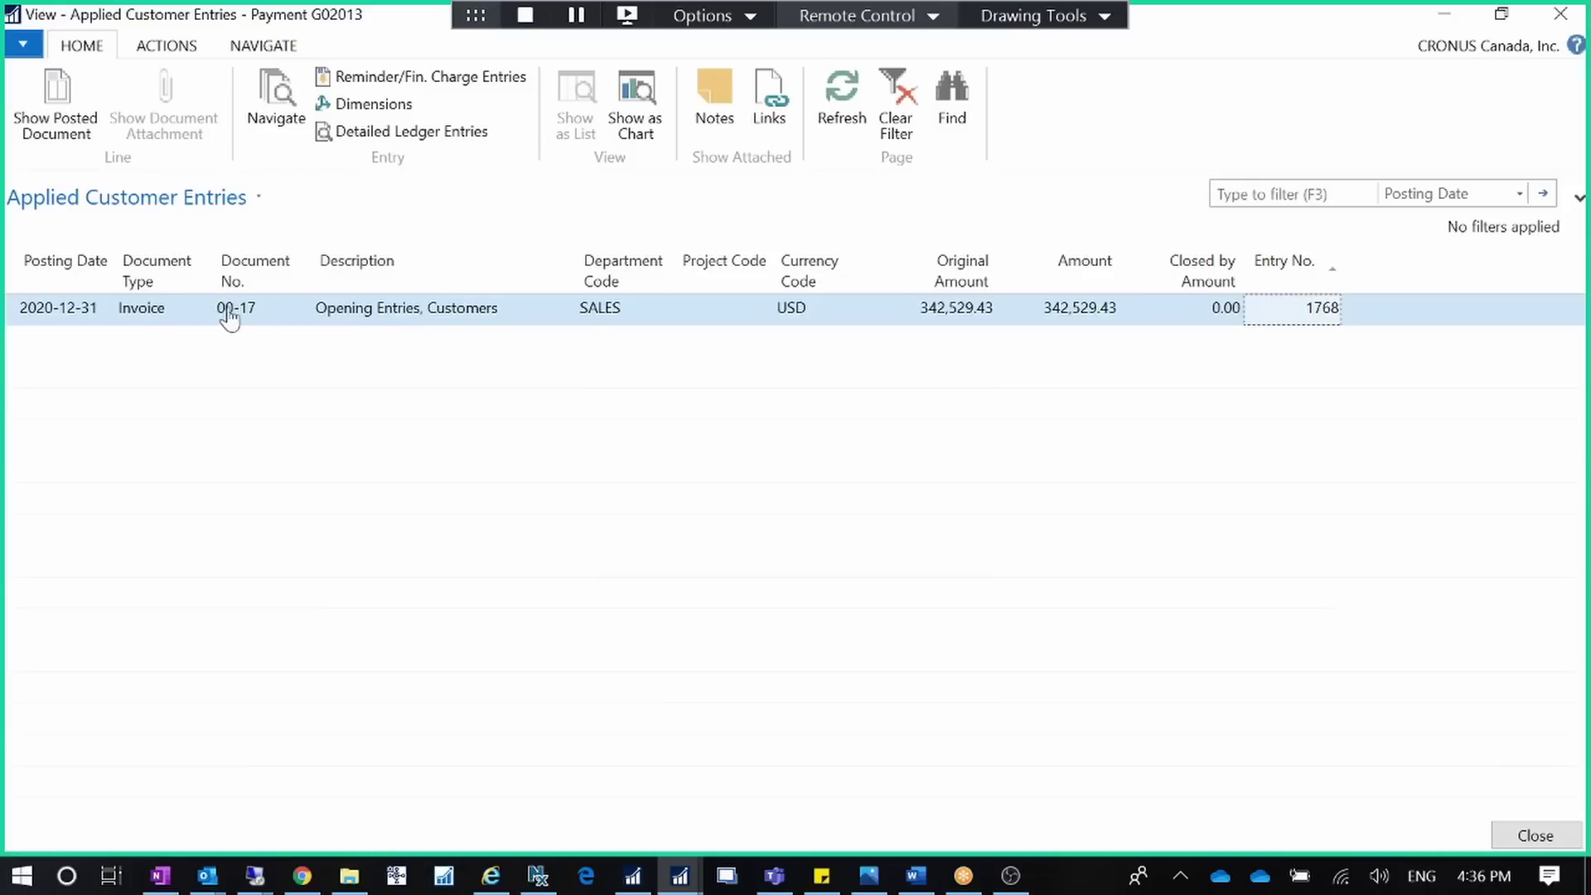
pyautogui.click(1560, 13)
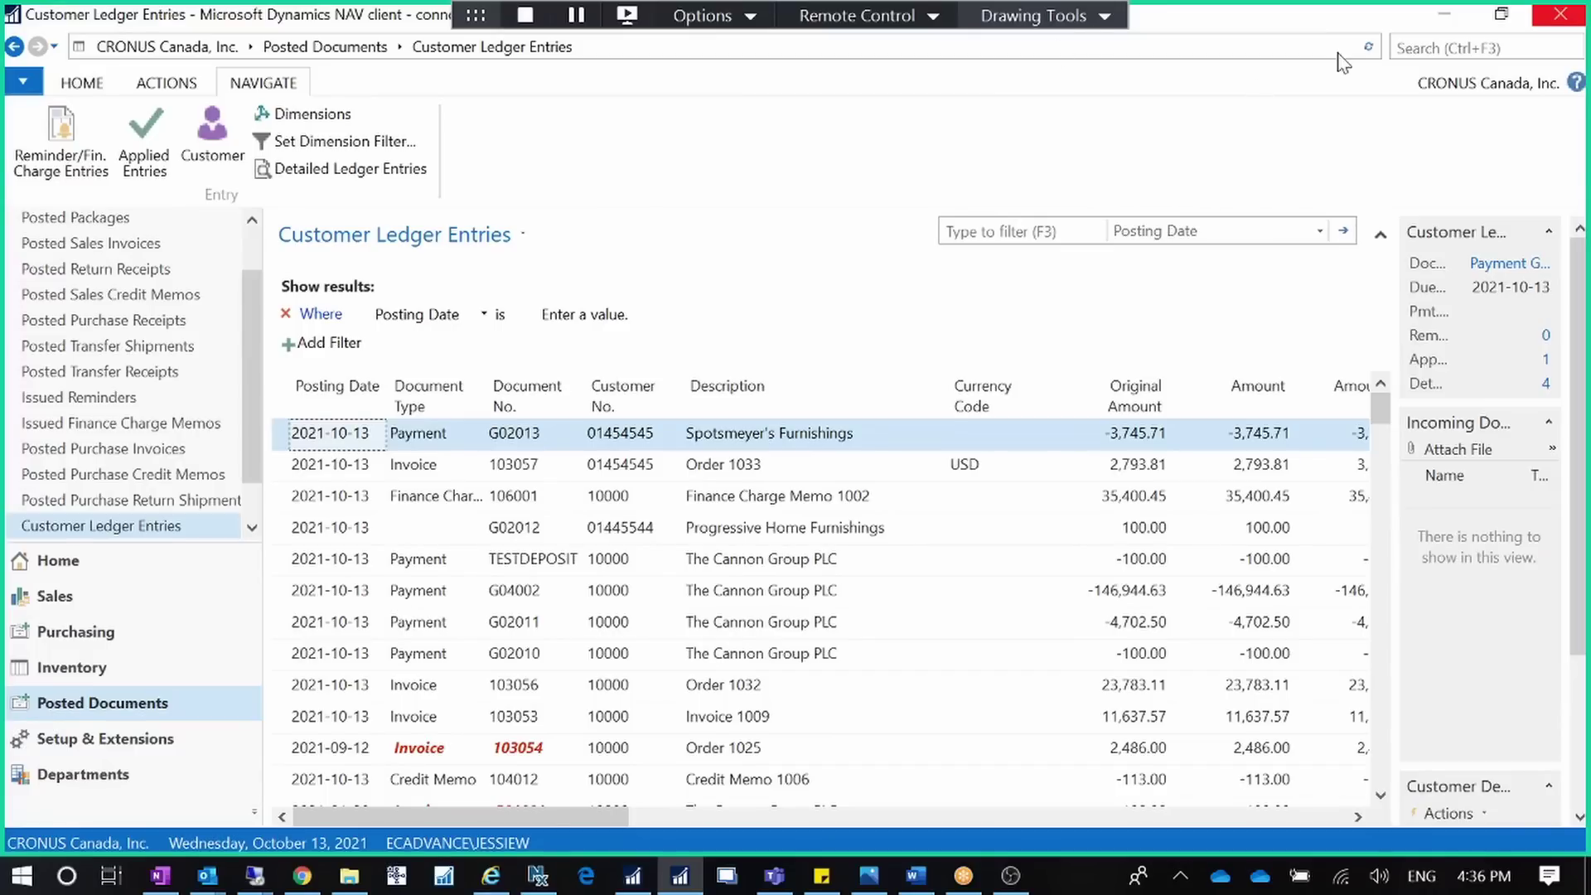
# Search for the cash receipt journals and open the GENERAL batch for editing
pyautogui.click(1408, 48)
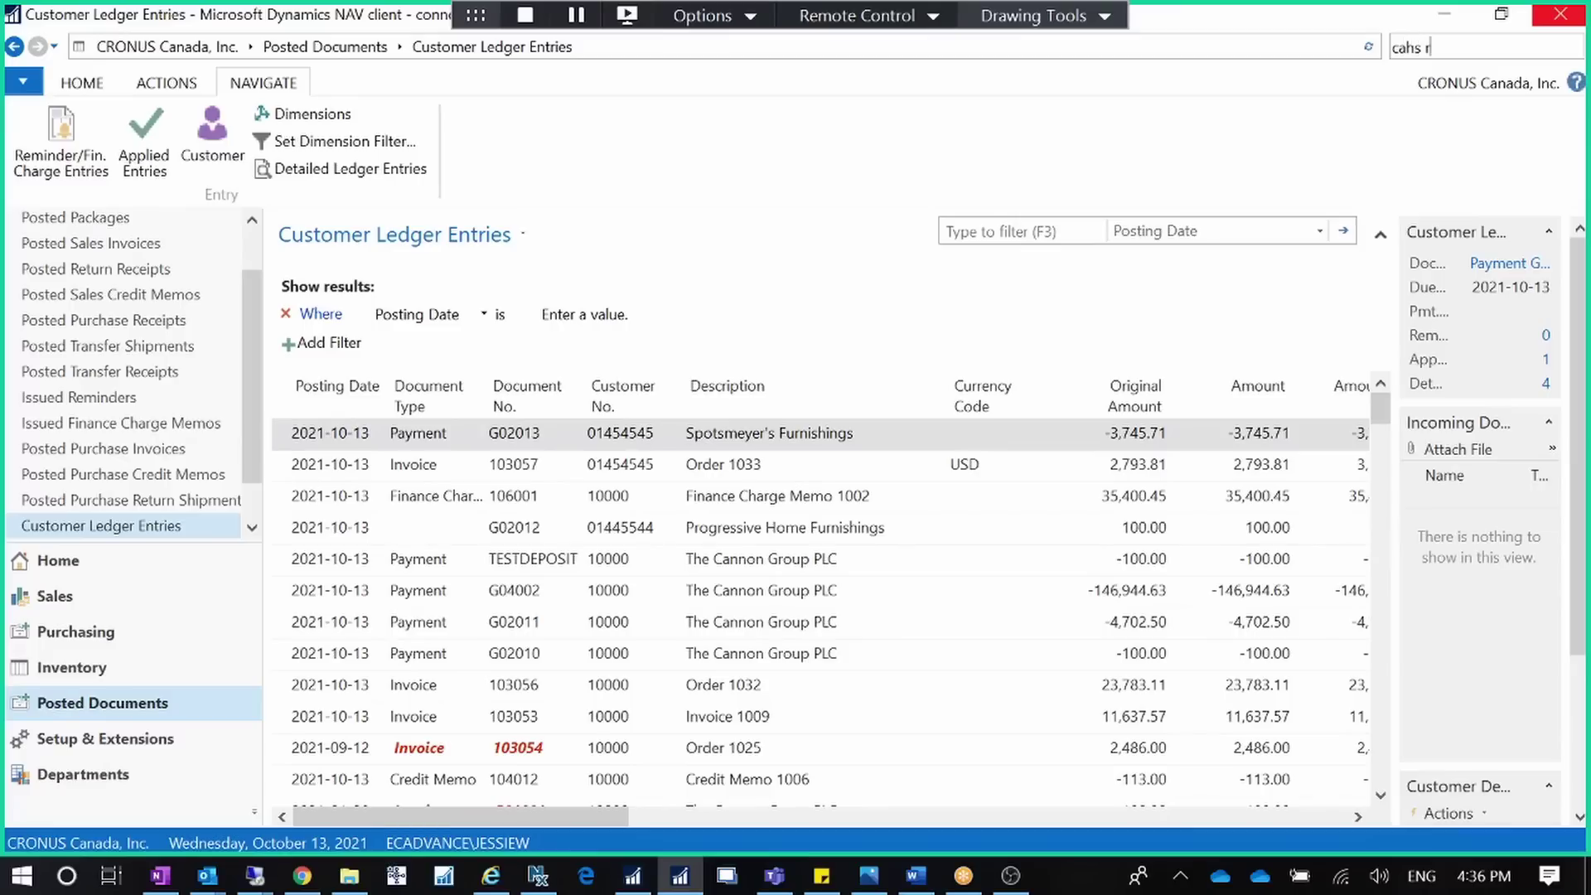
pyautogui.write('cash receipt')
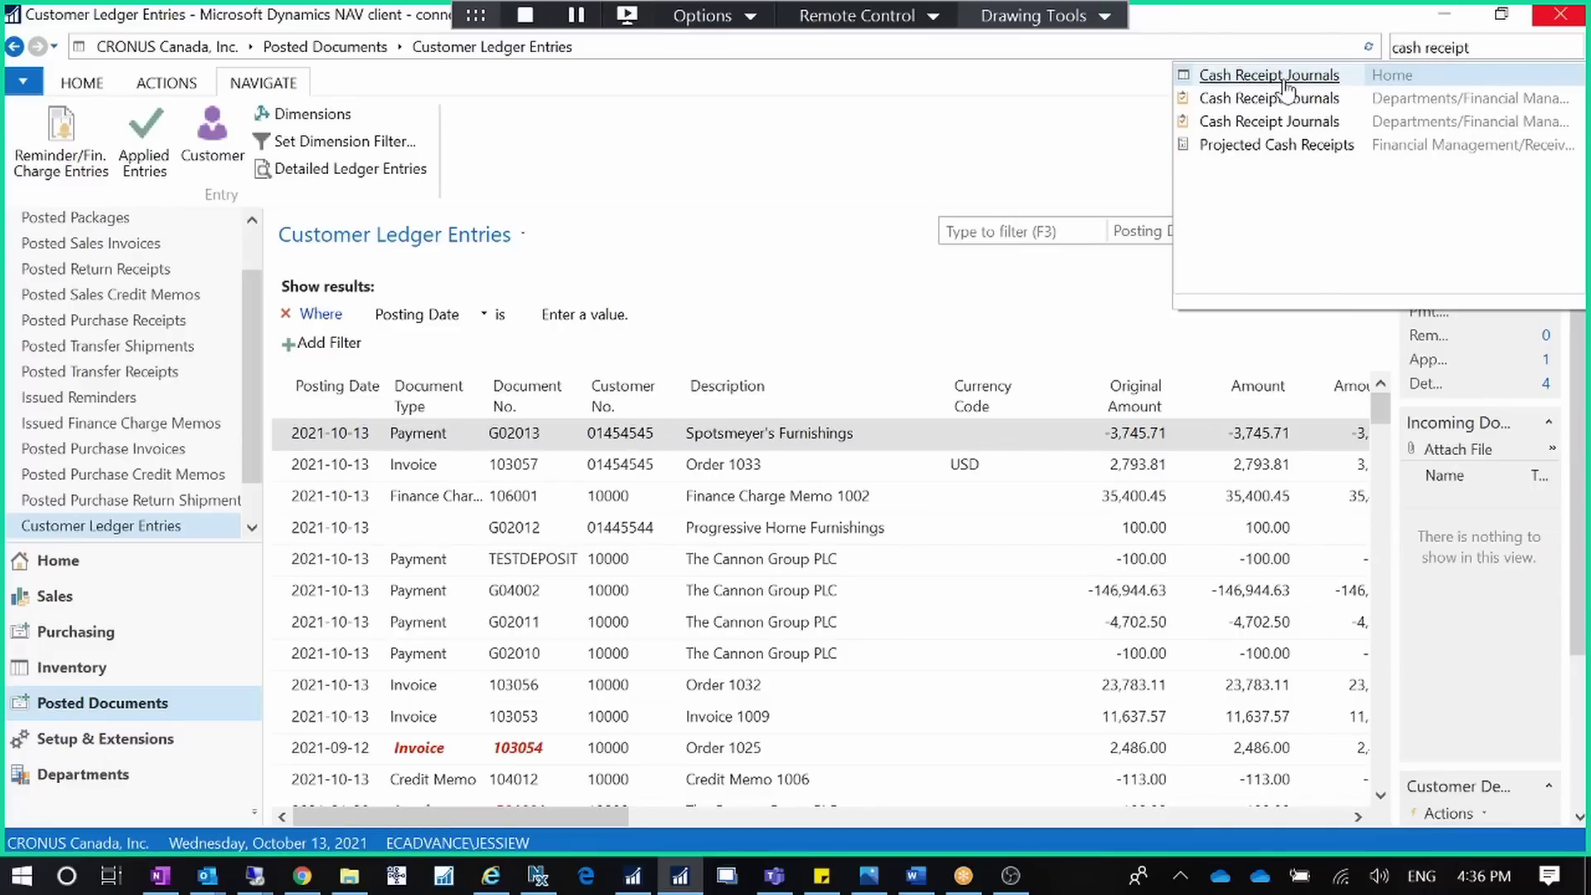
pyautogui.click(1285, 82)
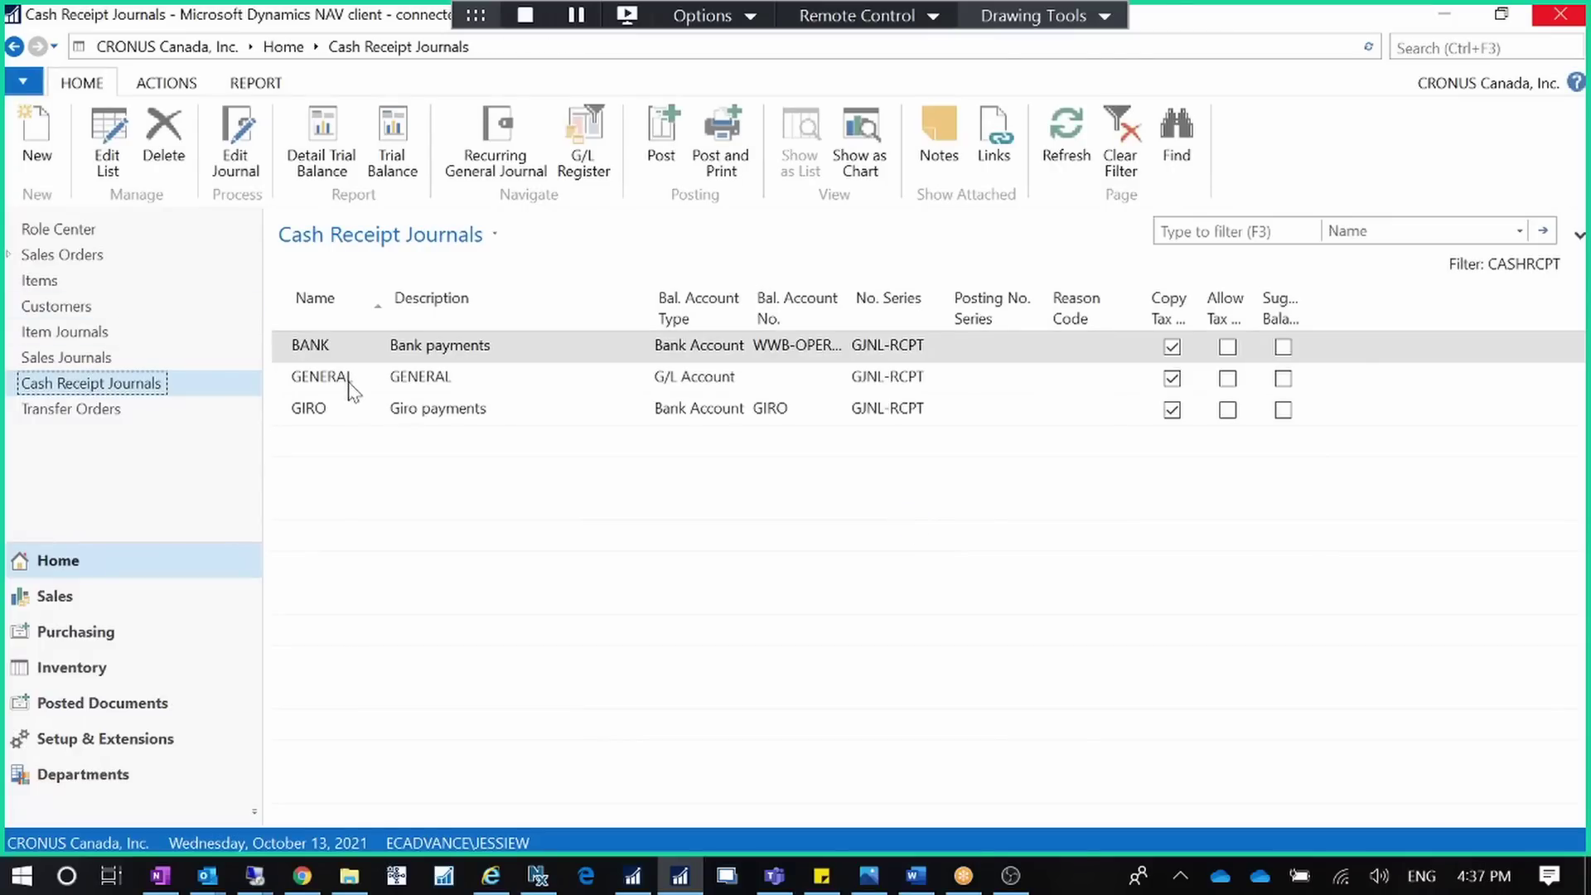
pyautogui.click(350, 388)
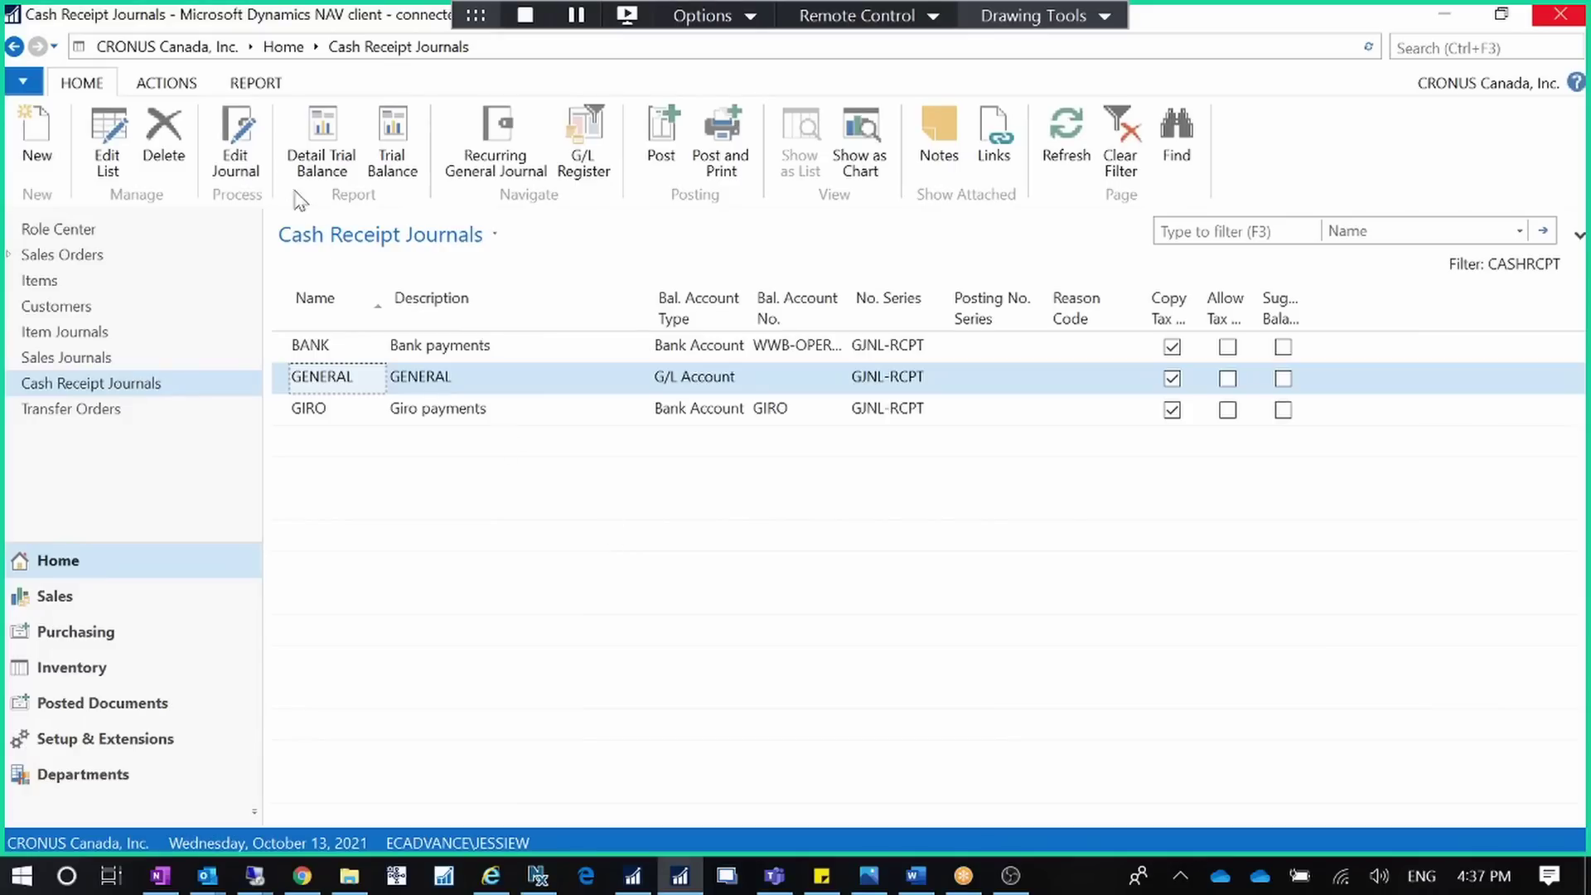
pyautogui.click(240, 154)
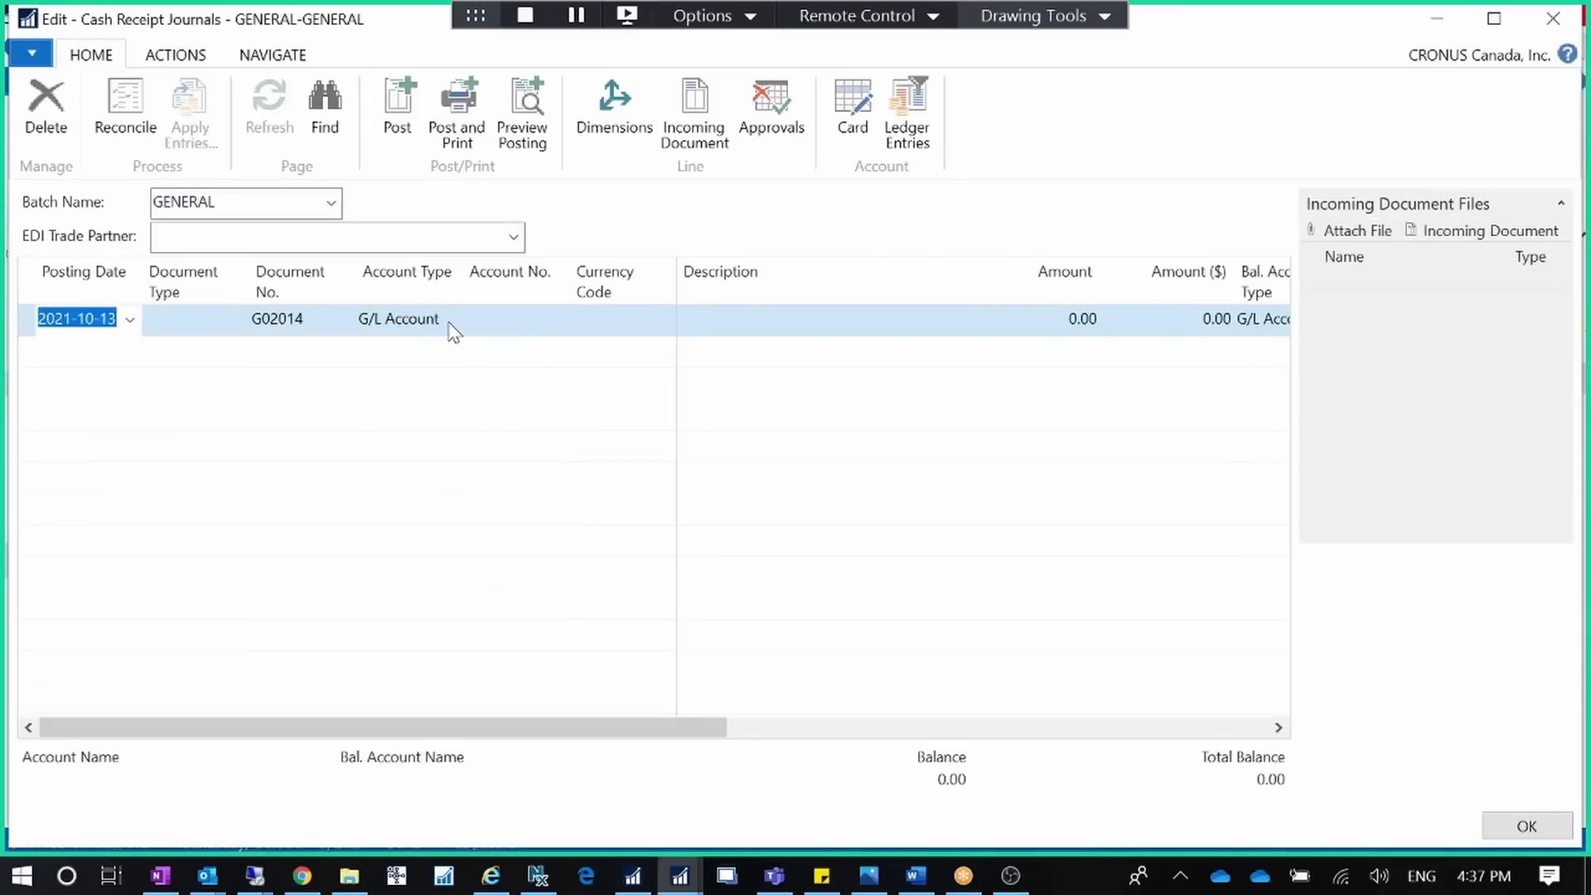
# Set the journal line's account type to Customer and select Spotsmeyer's Furnishings as the account
pyautogui.click(449, 325)
pyautogui.click(445, 380)
pyautogui.click(509, 328)
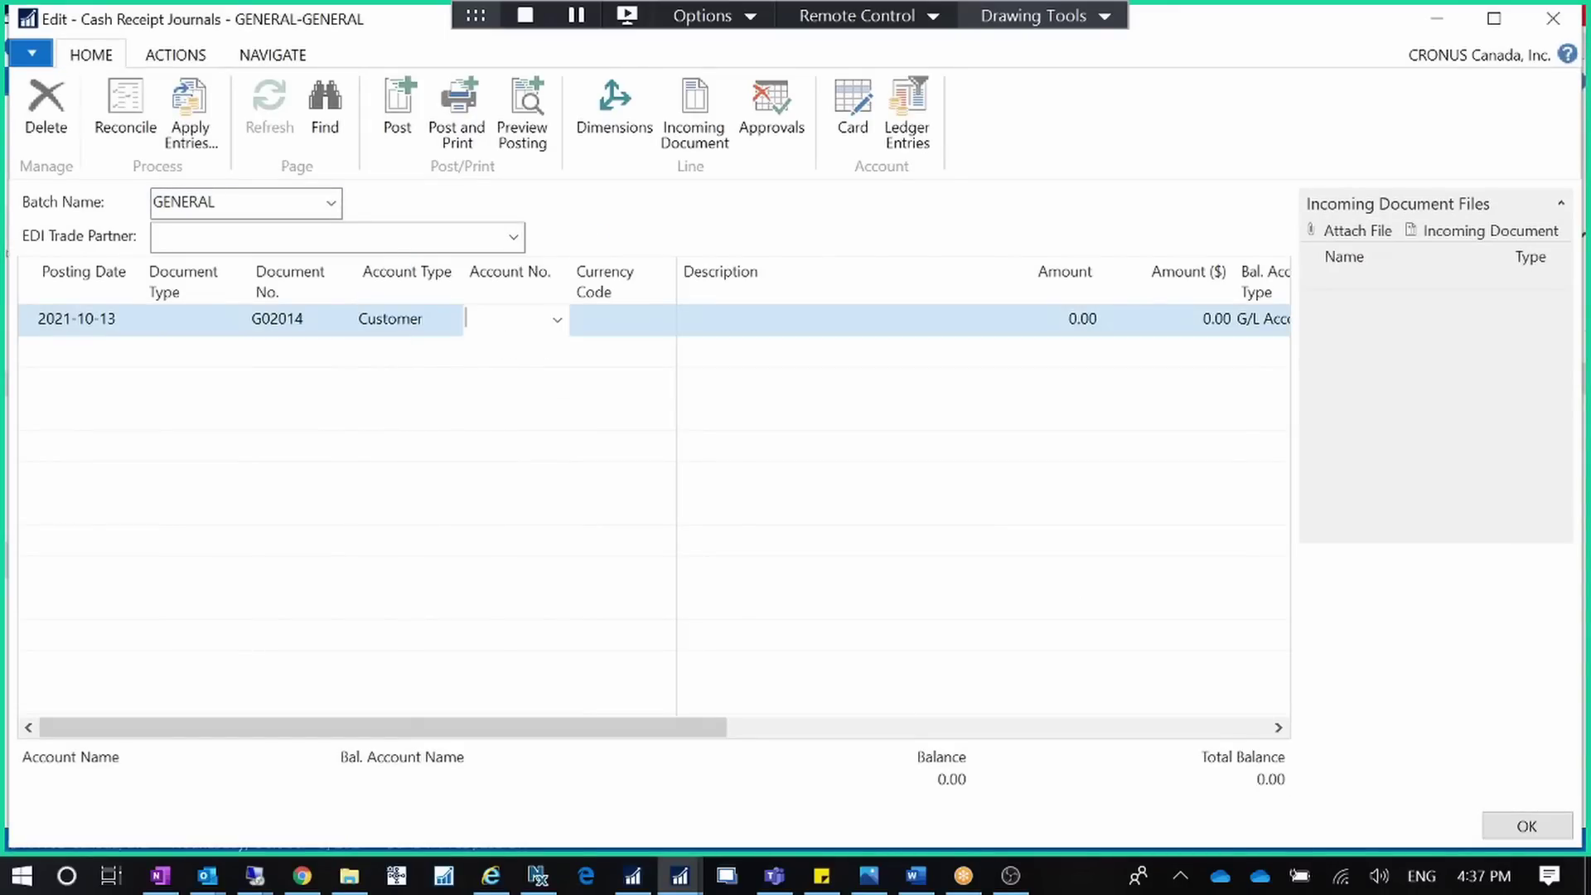
pyautogui.click(558, 321)
pyautogui.click(543, 400)
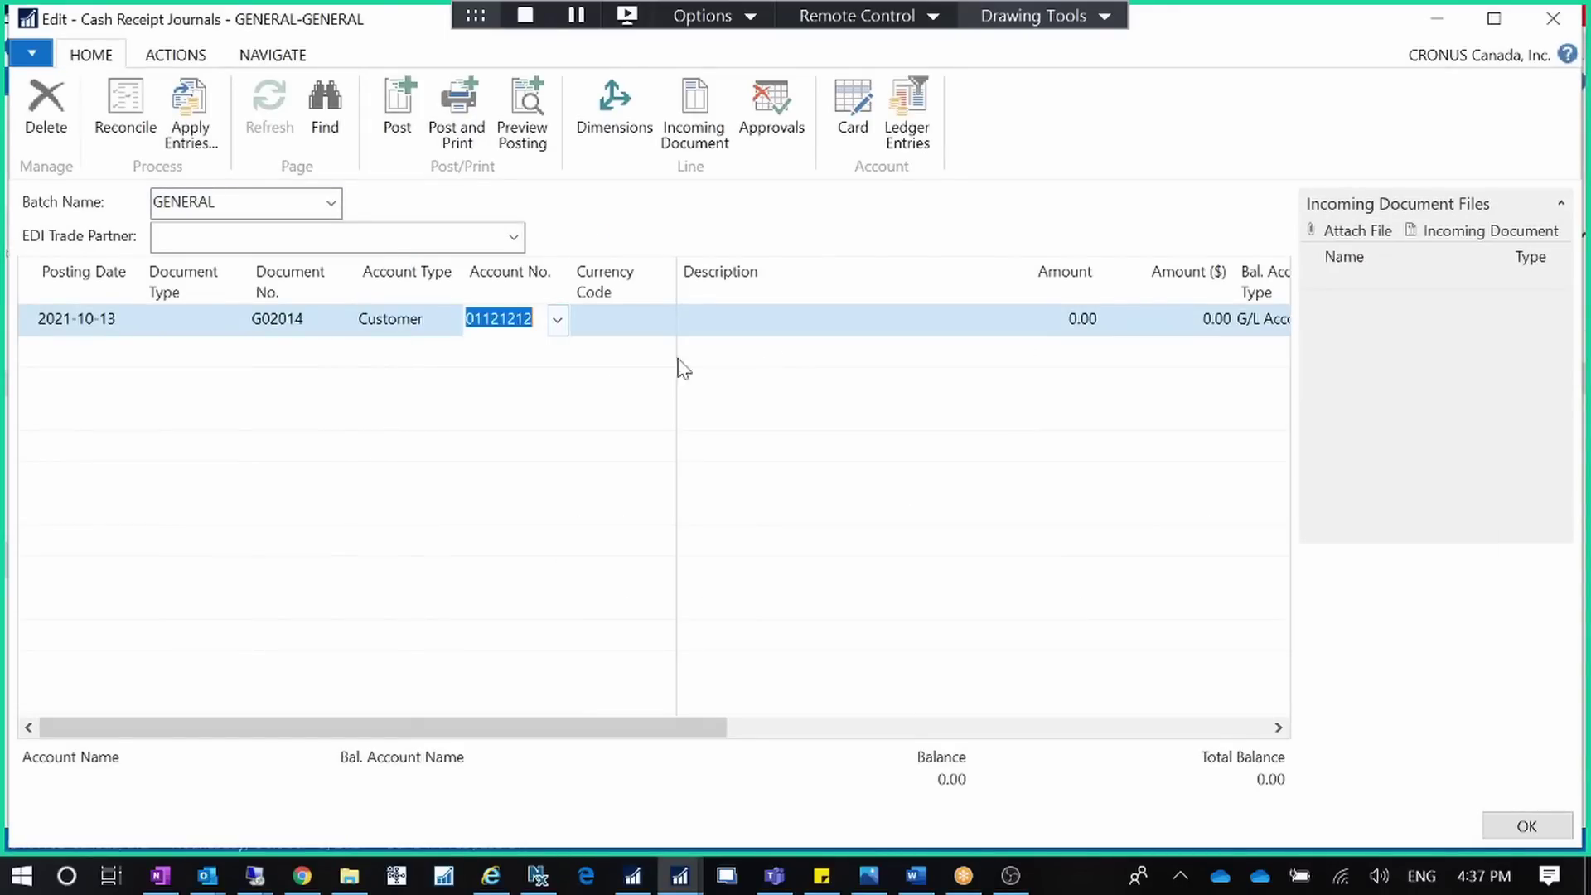
pyautogui.click(1061, 323)
pyautogui.click(880, 481)
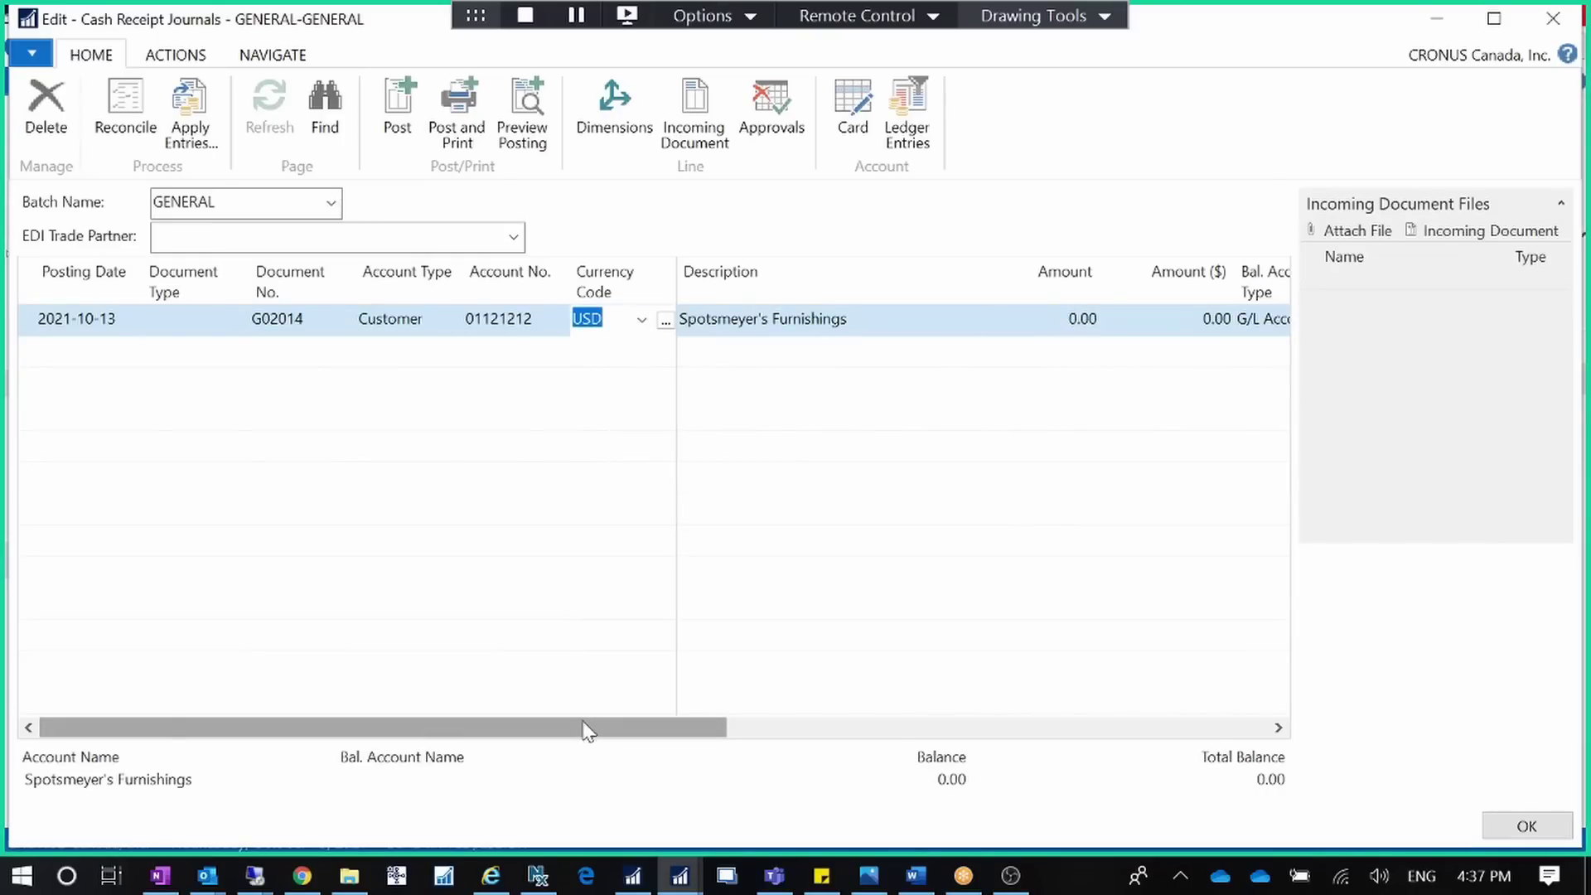
# Enter -5,000.00 as the amount on the Spotsmeyer's Furnishings receipt line
pyautogui.moveTo(583, 721); pyautogui.dragTo(749, 722)
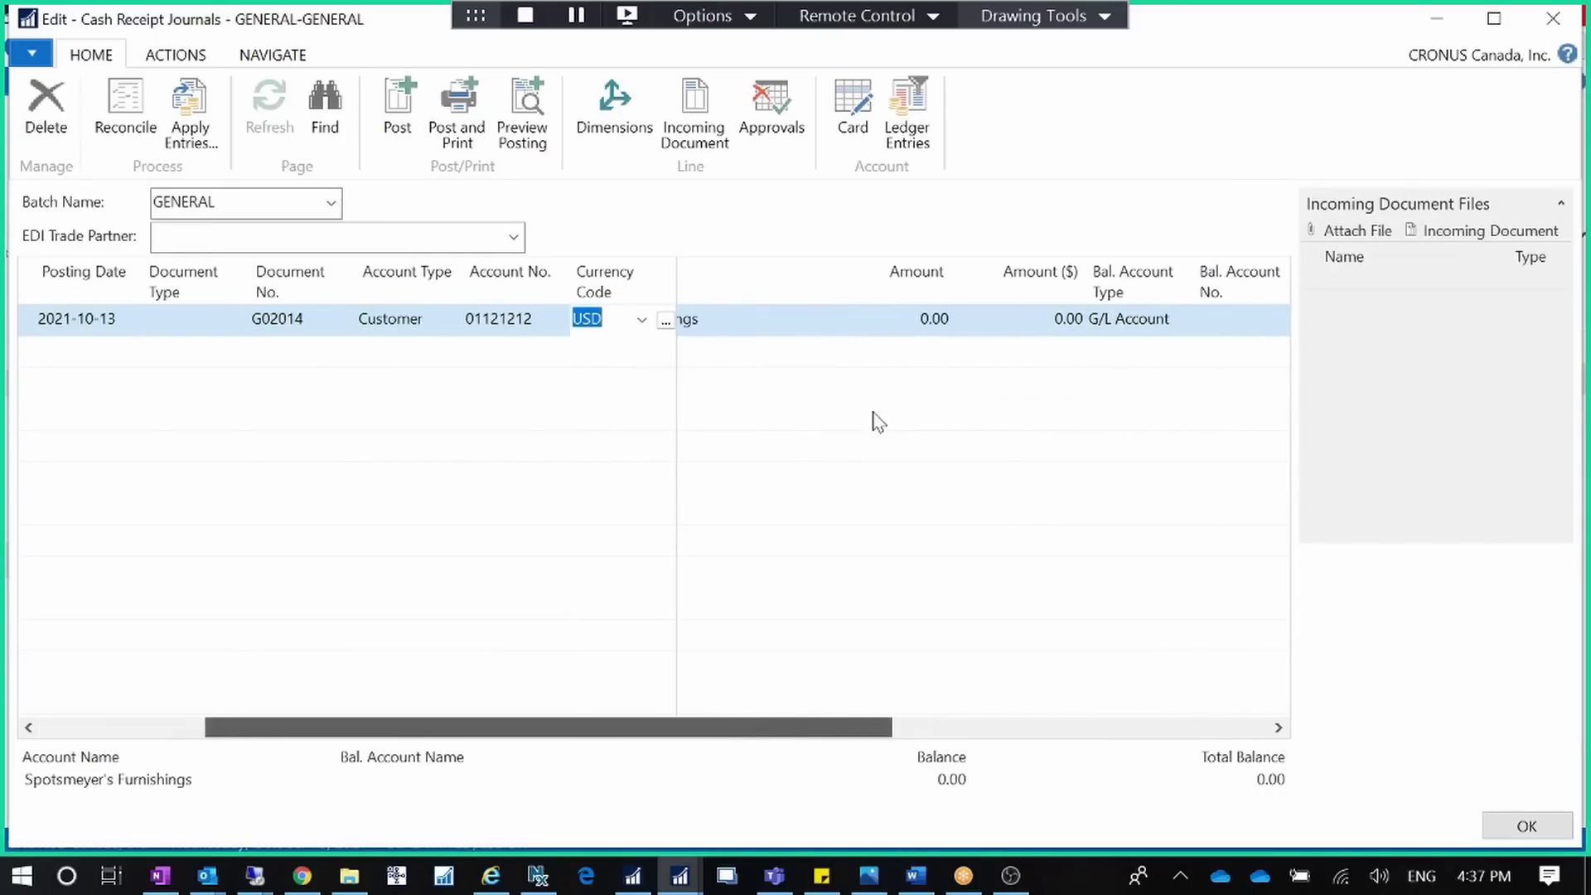
pyautogui.click(923, 320)
pyautogui.write('5000')
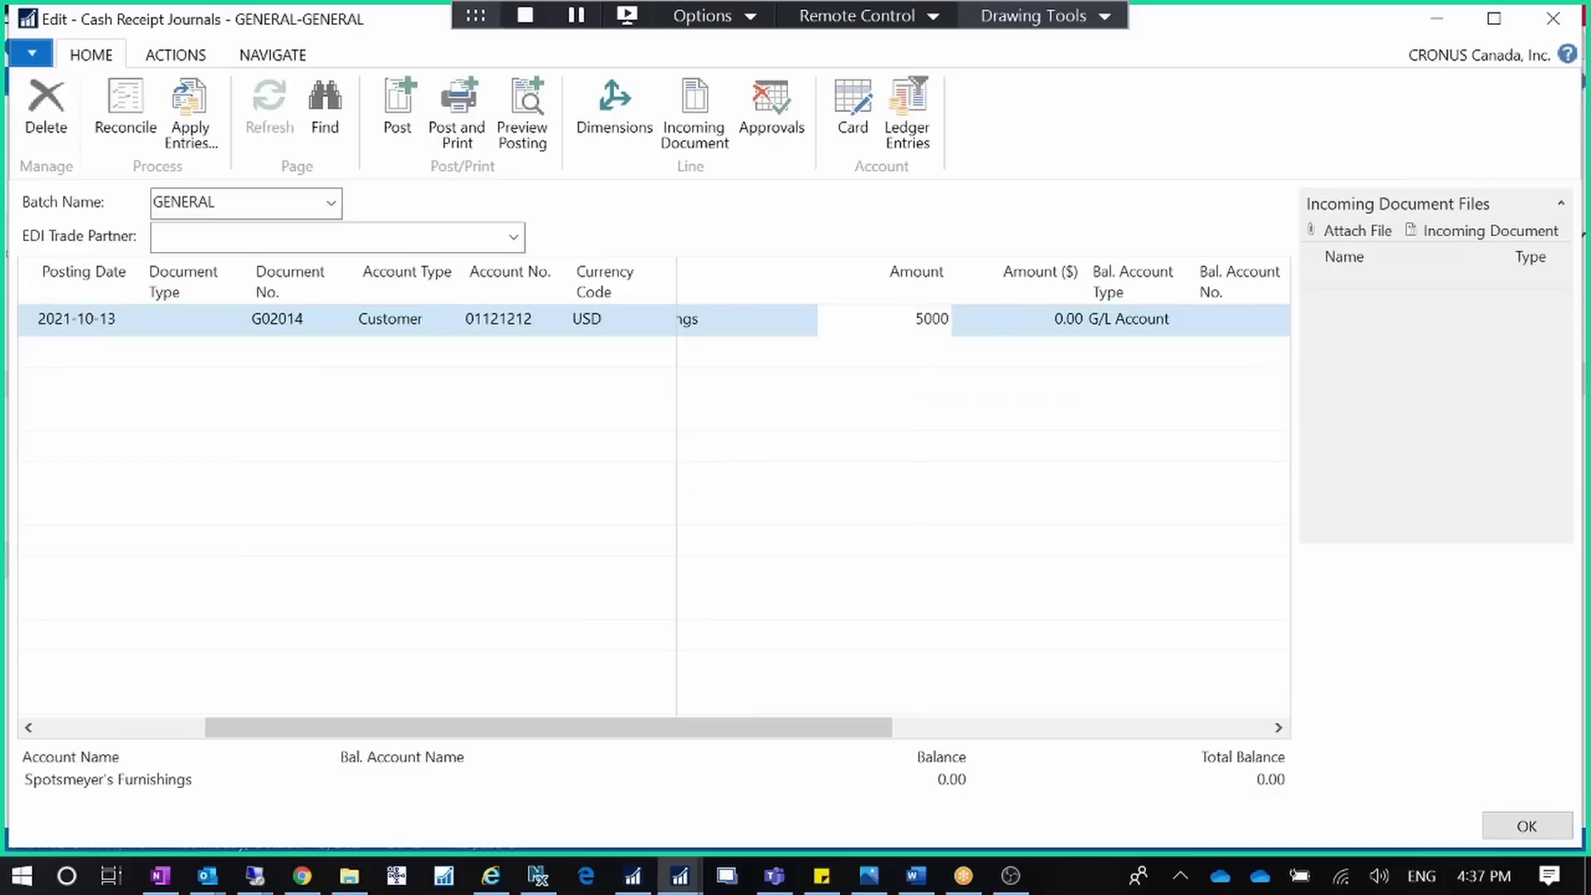
pyautogui.press('Tab')
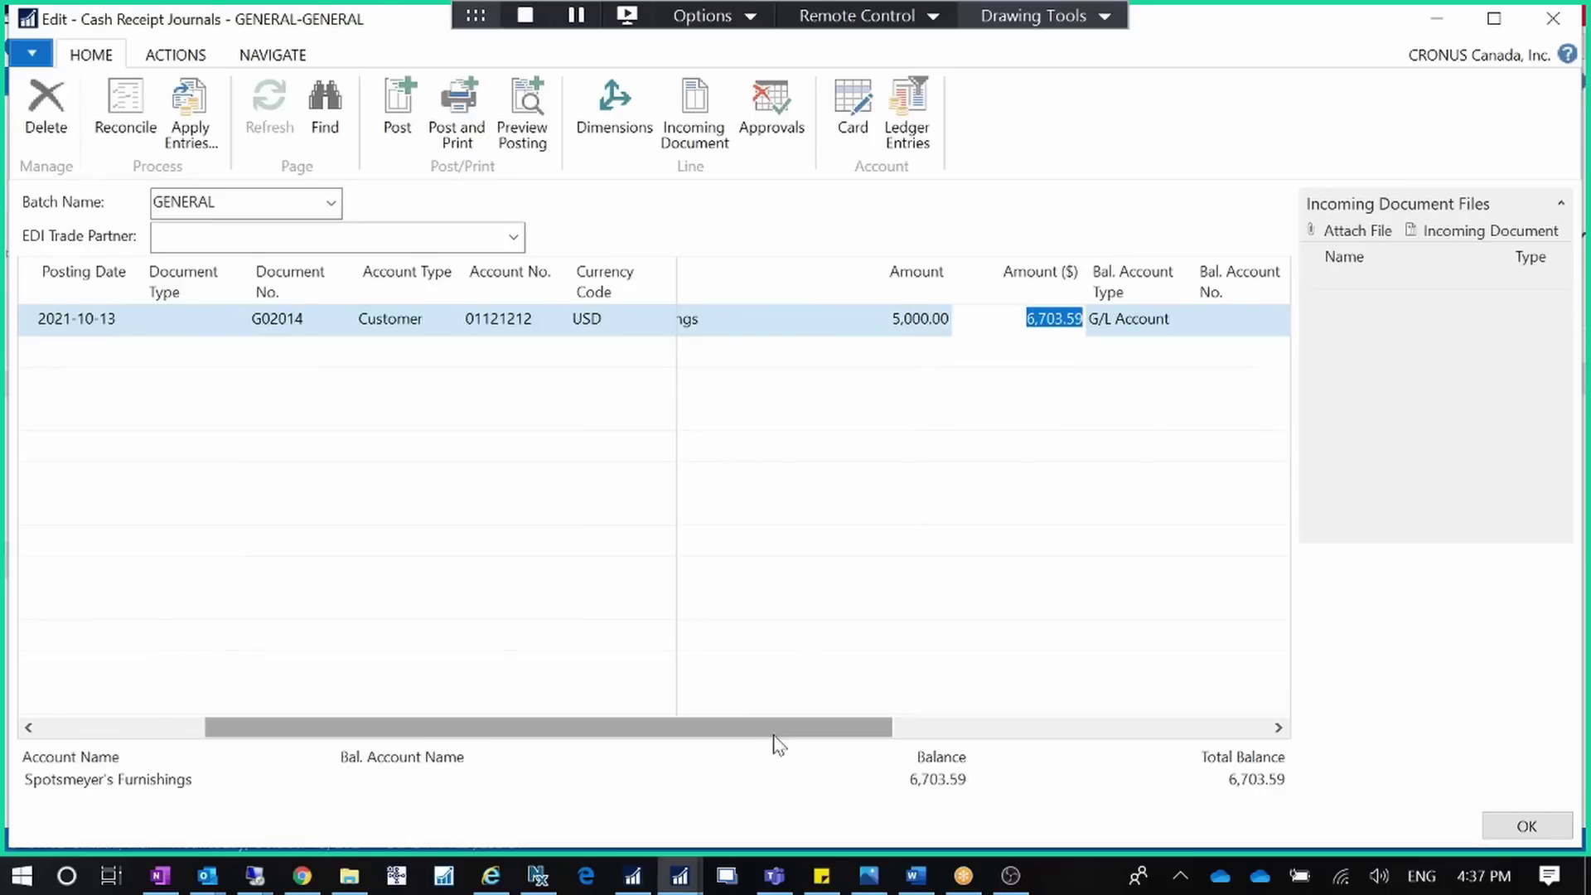
pyautogui.click(893, 320)
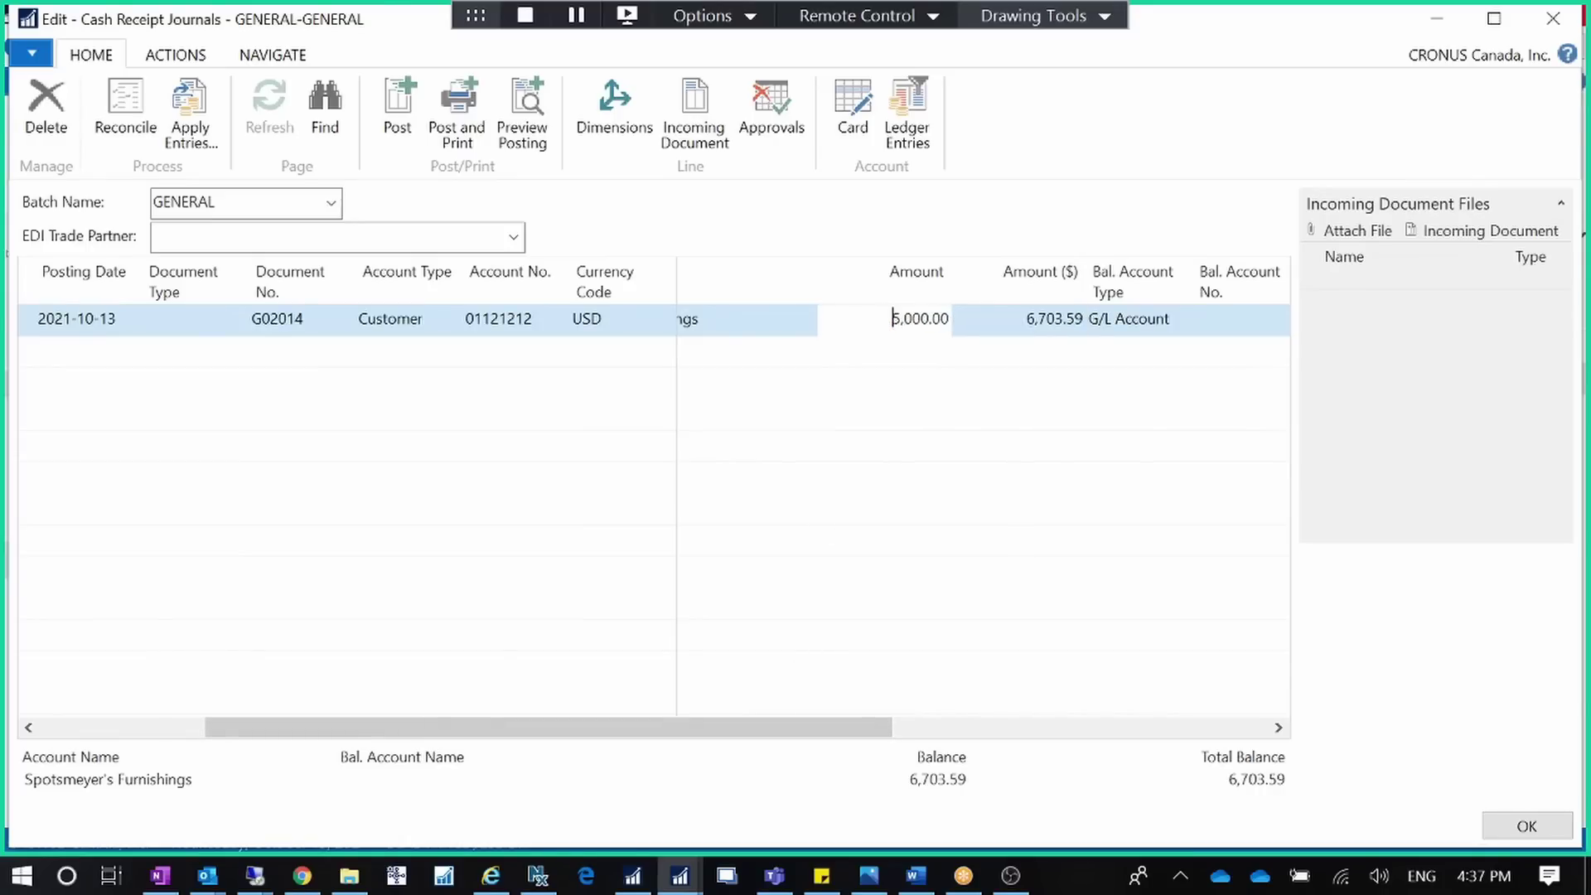
pyautogui.write('-')
pyautogui.press('Tab')
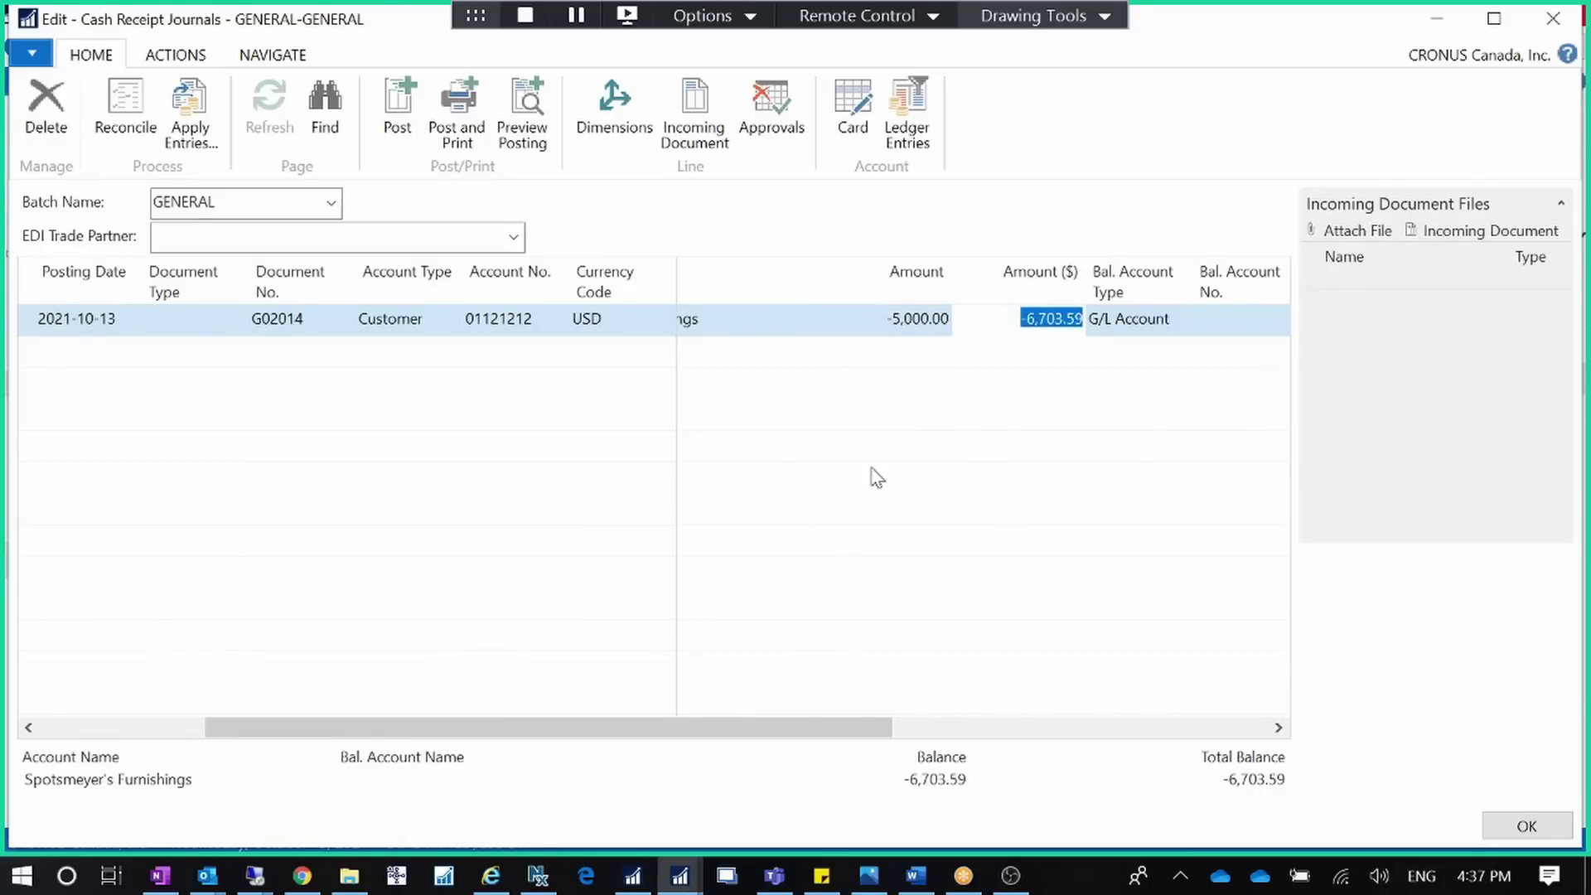
# Set the line's balancing account type to Bank Account and its balancing account number to GIRO
pyautogui.moveTo(815, 742); pyautogui.dragTo(1243, 675)
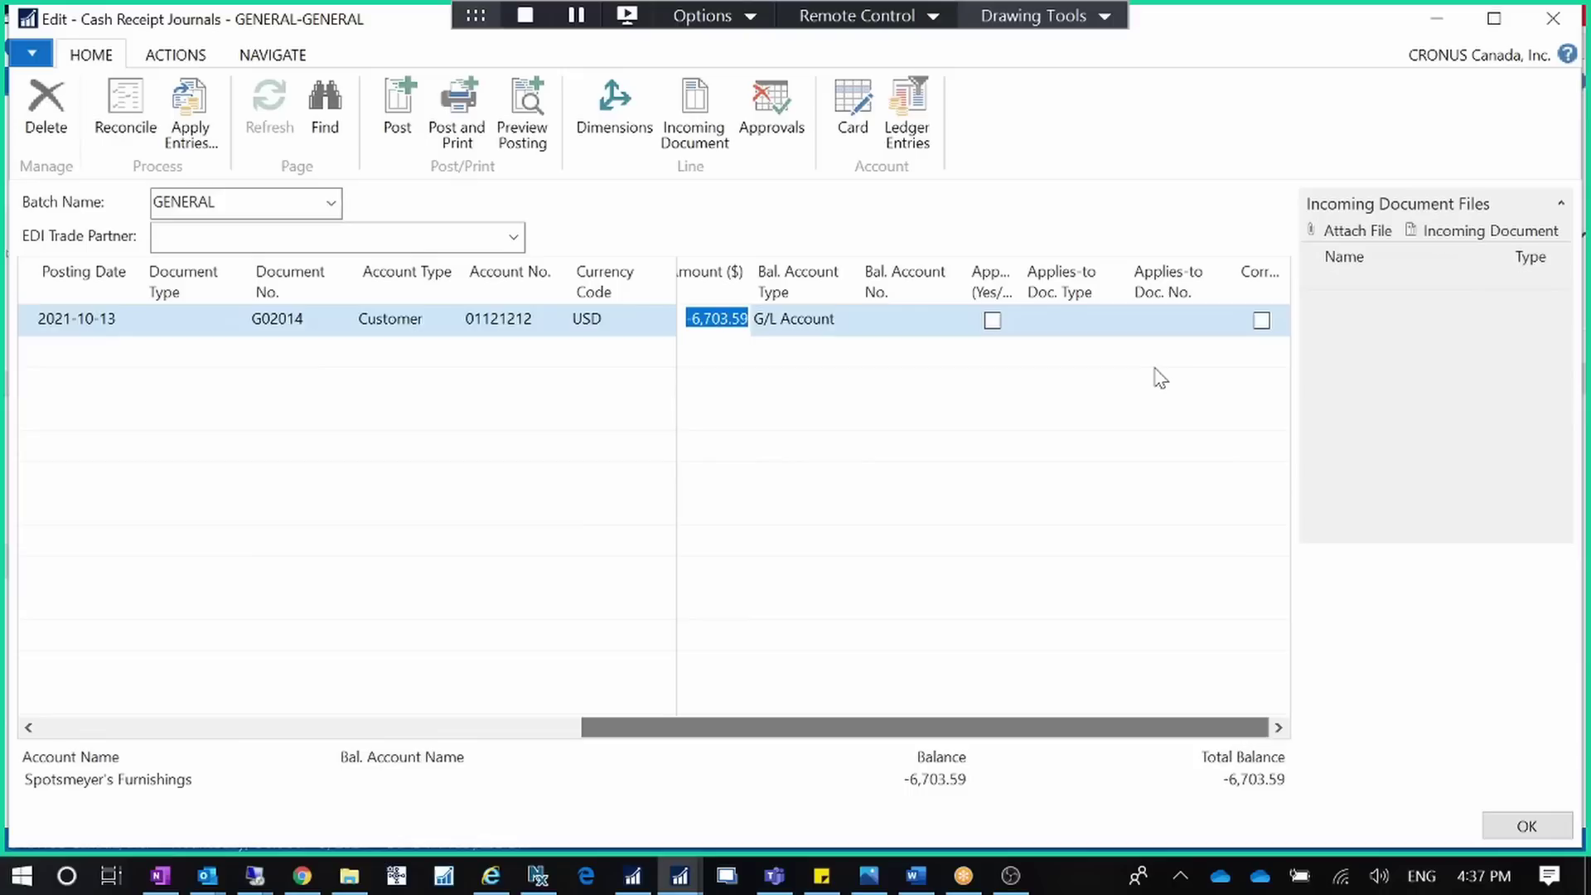
pyautogui.click(845, 320)
pyautogui.click(845, 319)
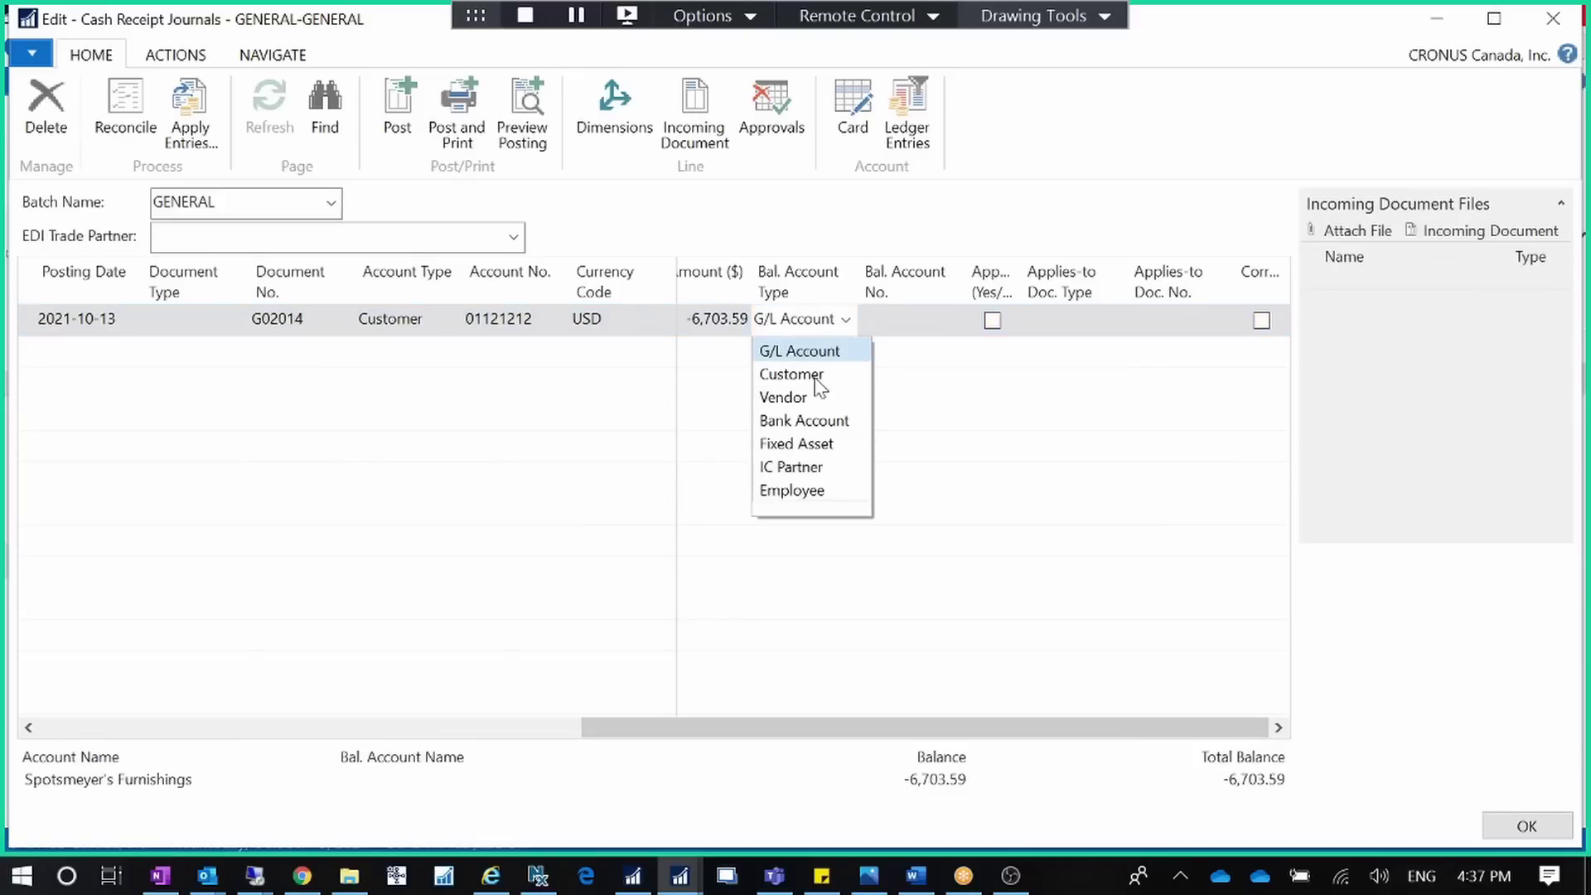
pyautogui.click(803, 420)
pyautogui.click(952, 321)
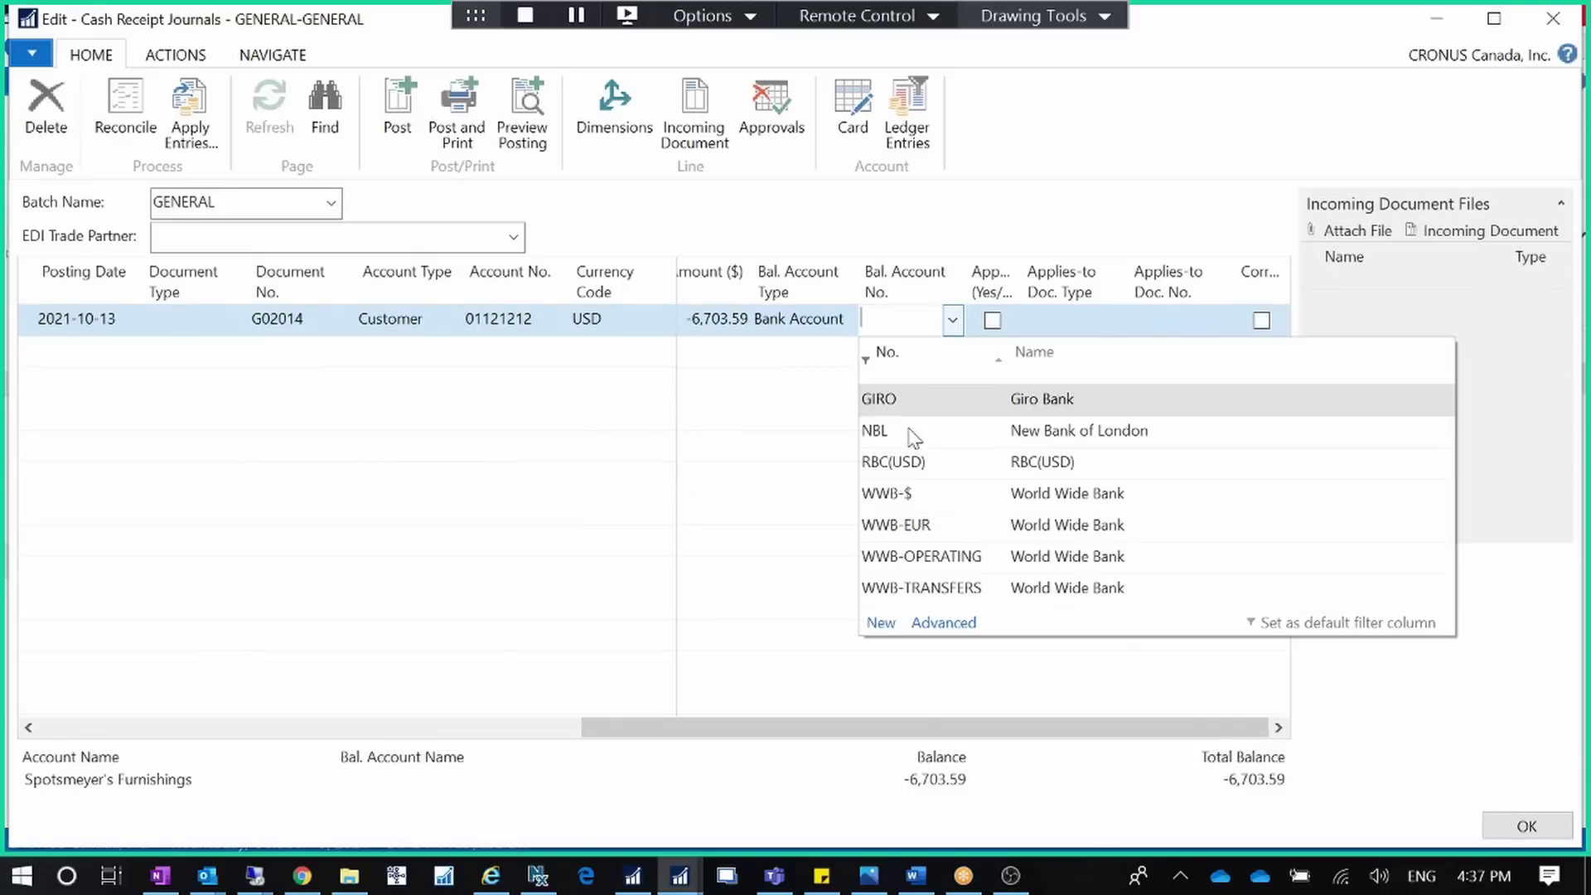
pyautogui.click(911, 400)
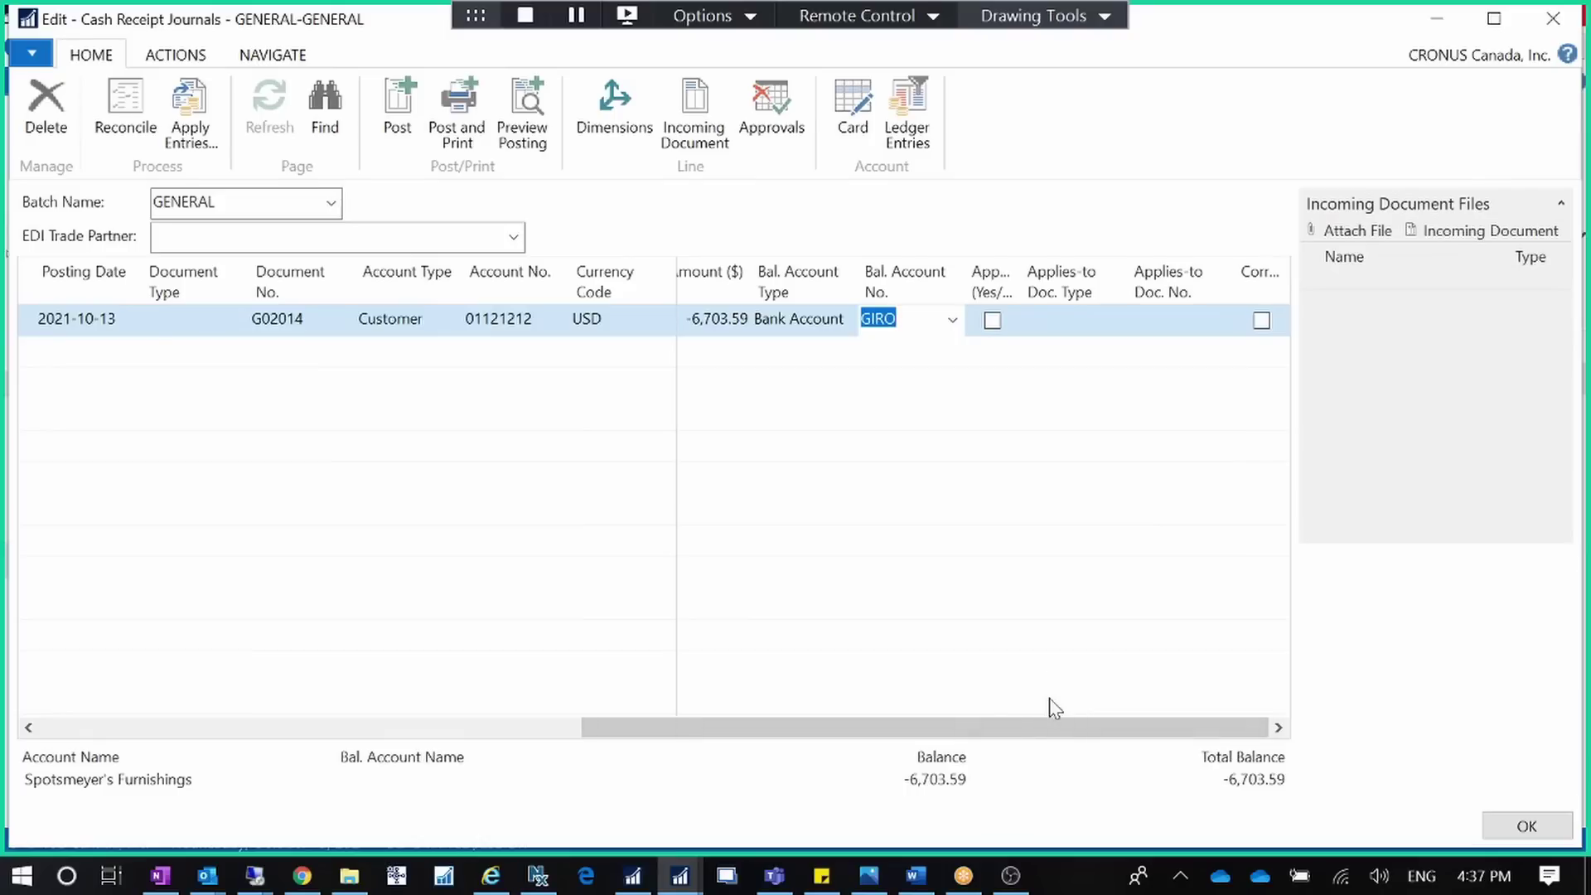
# Check the Apply Customer Entries page for open Spotsmeyer's Furnishings entries, and cancel it
pyautogui.moveTo(979, 727); pyautogui.dragTo(497, 733)
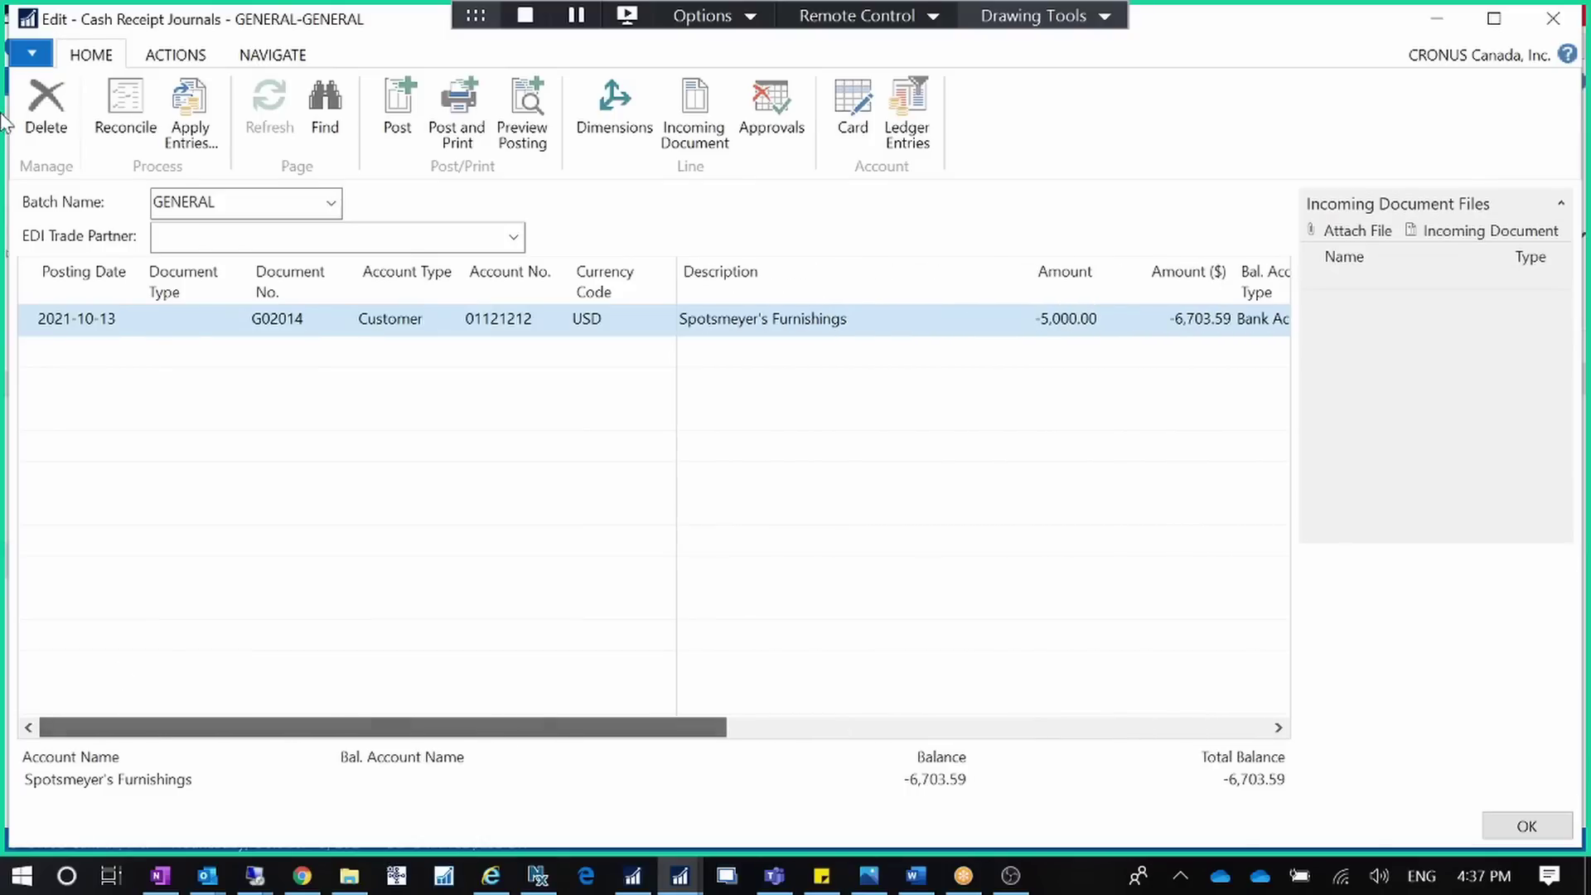
pyautogui.click(190, 140)
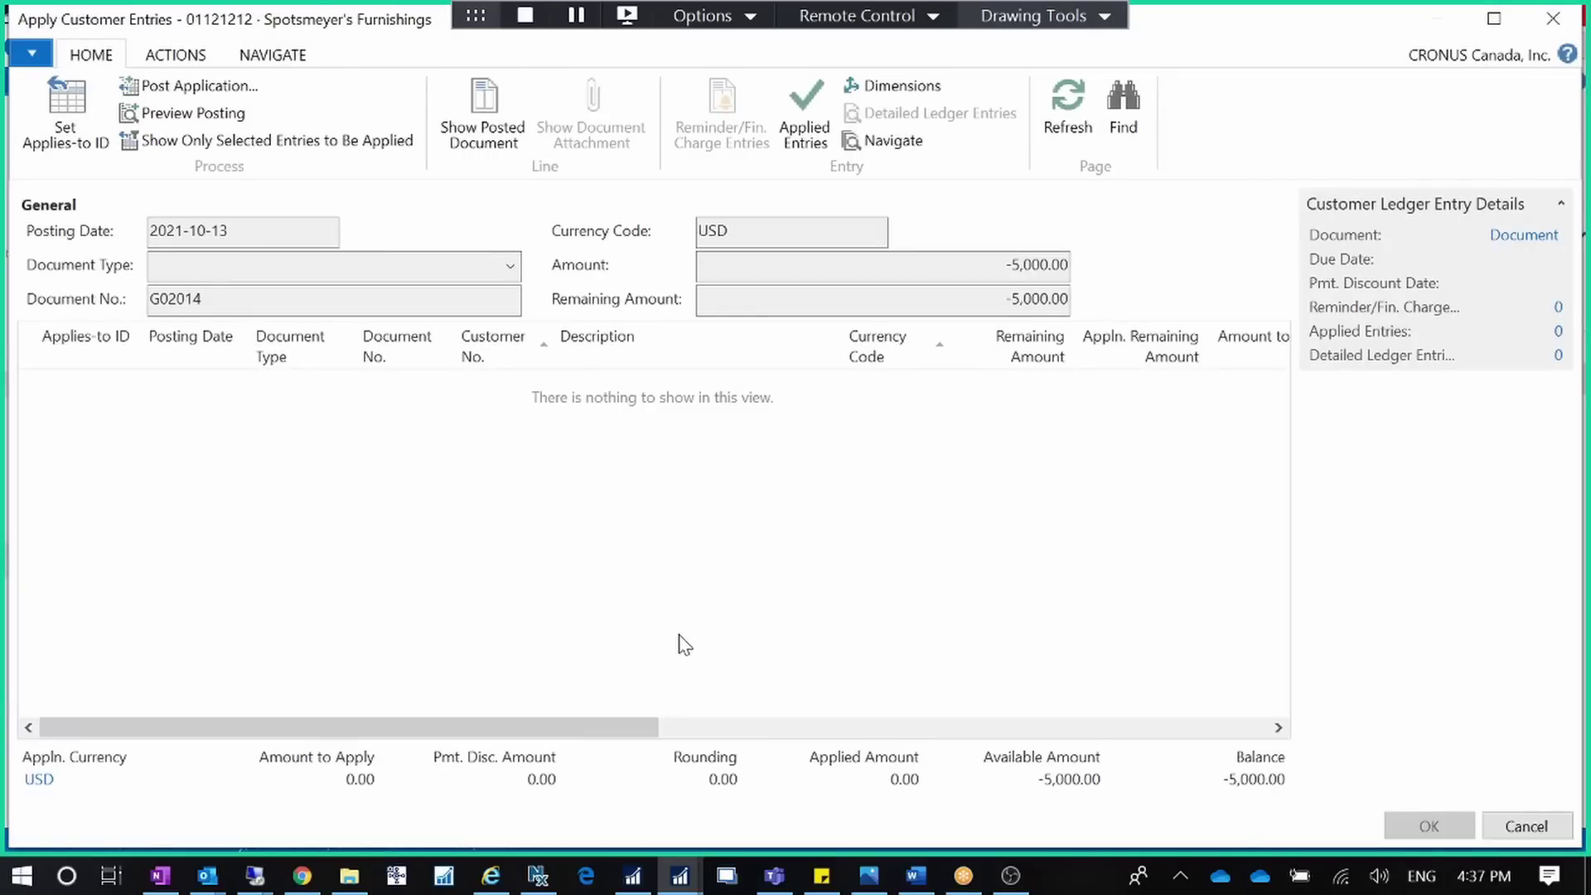
pyautogui.click(1513, 815)
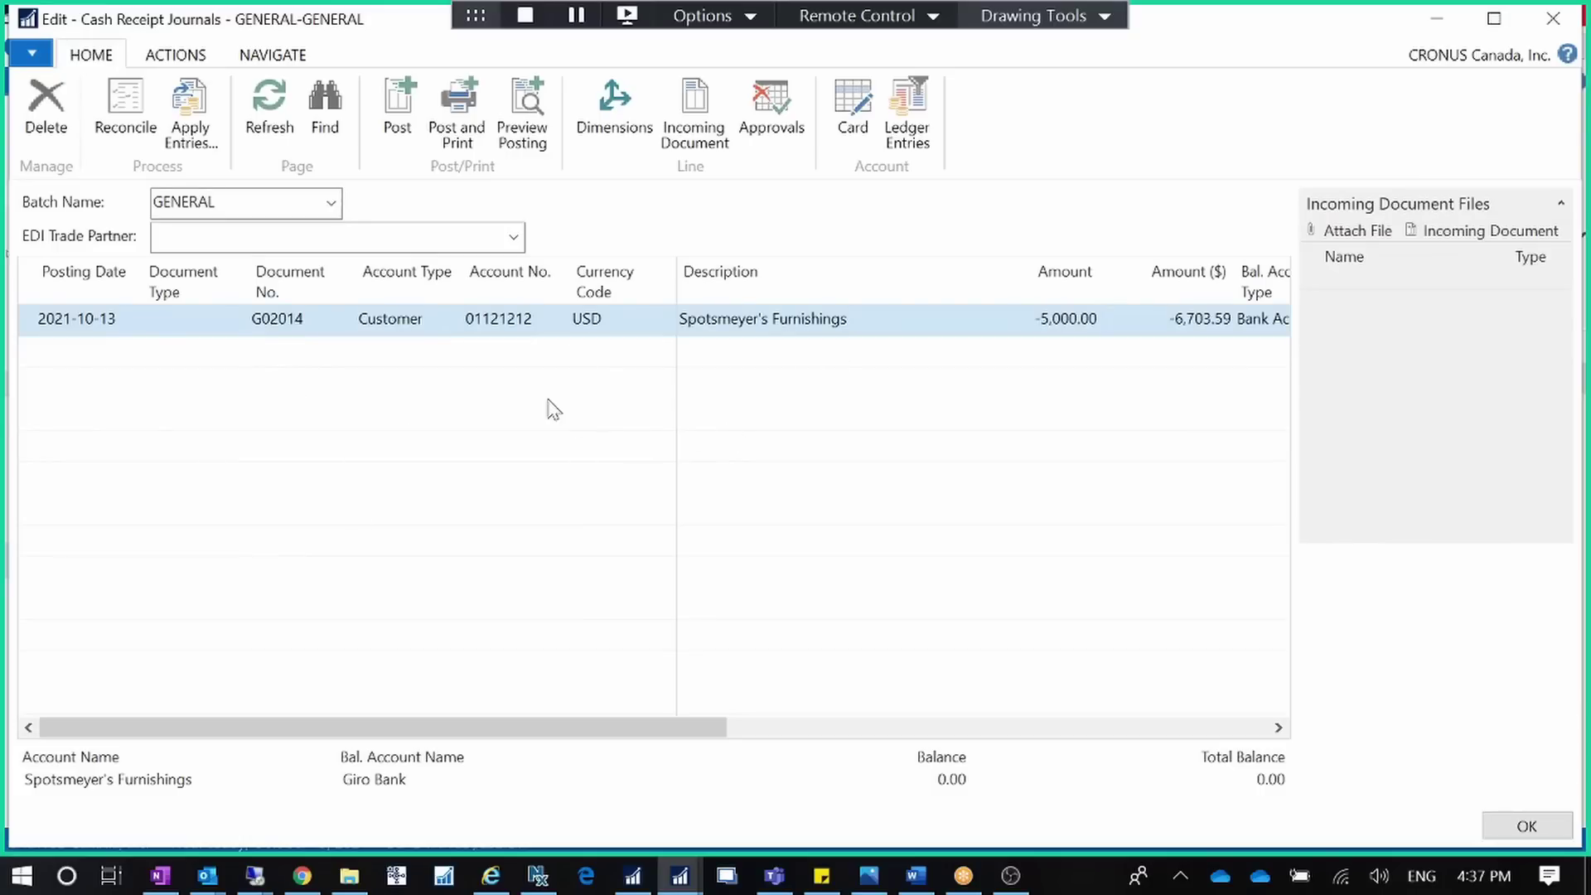
# Change the customer on the receipt line to The Cannon Group PLC
pyautogui.click(522, 329)
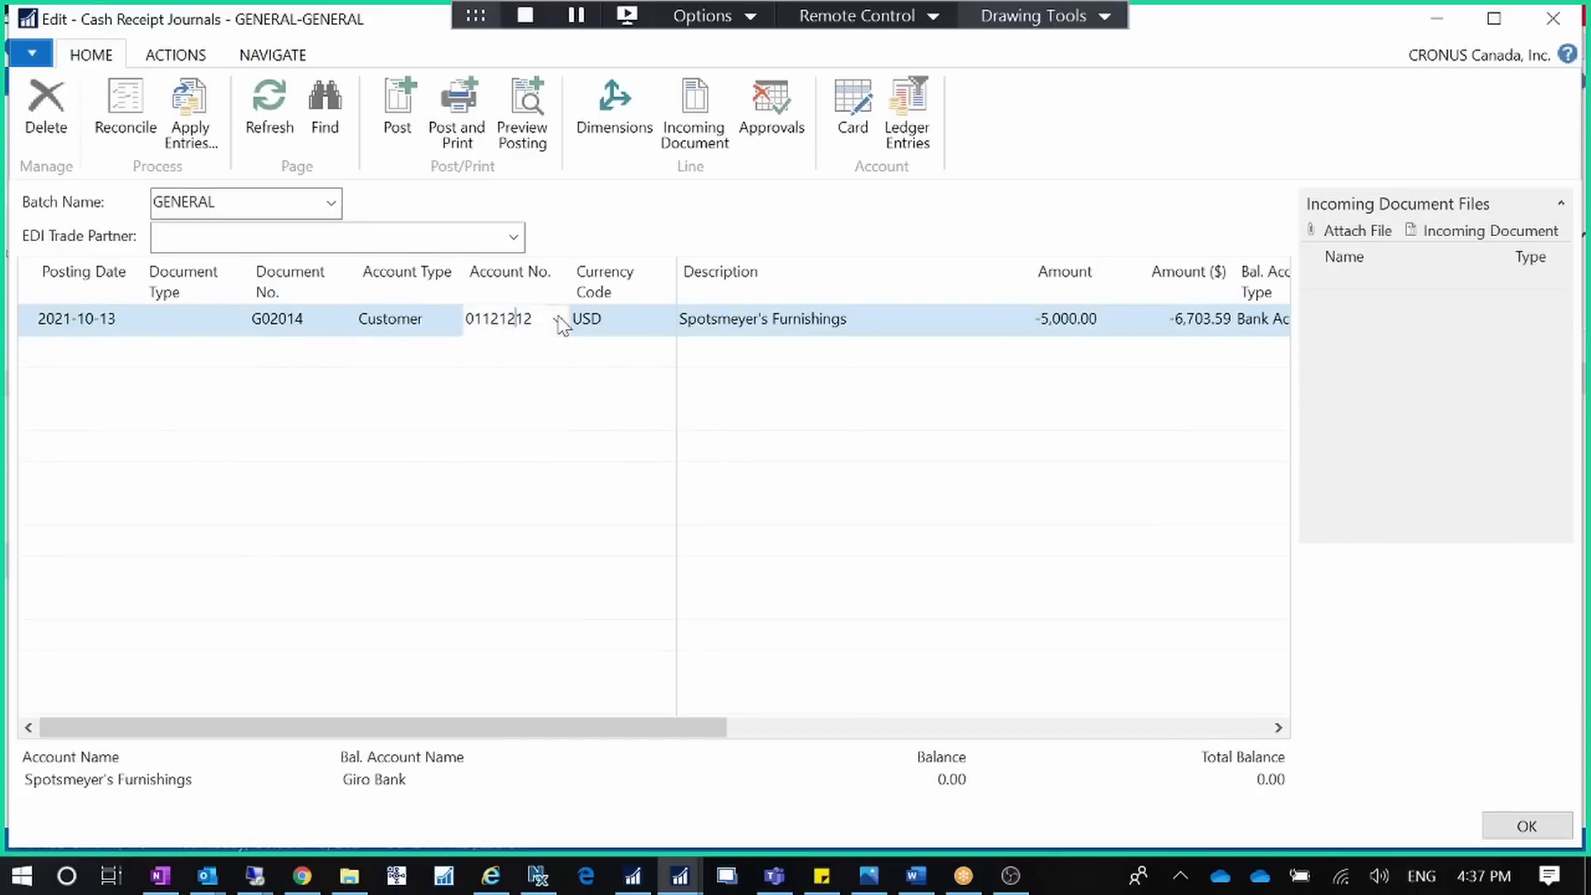
pyautogui.click(557, 319)
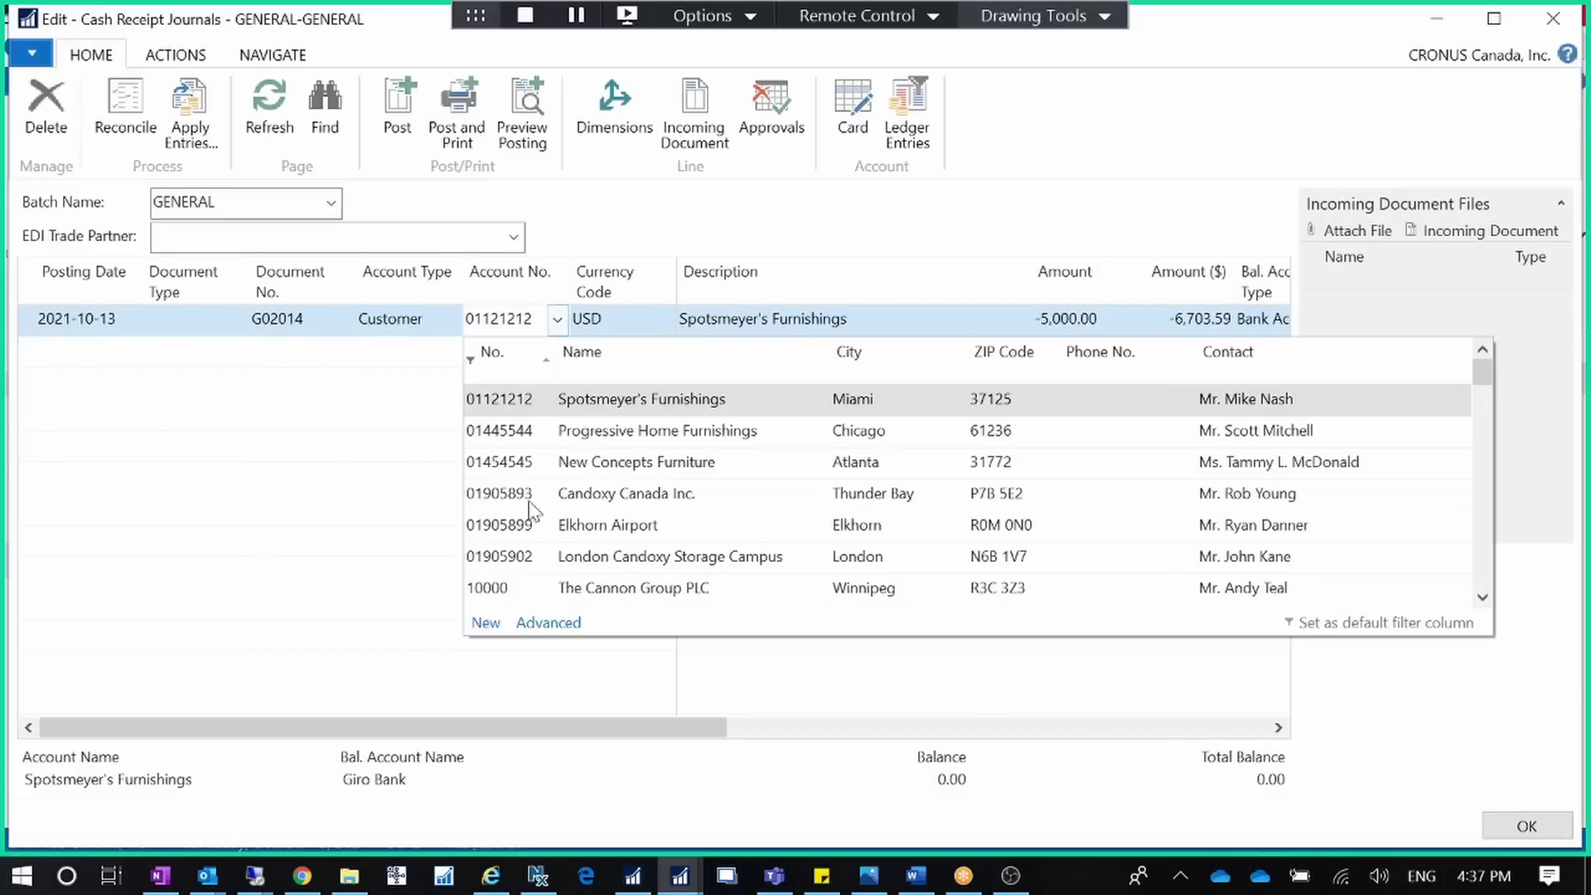
pyautogui.click(530, 588)
pyautogui.press('Tab')
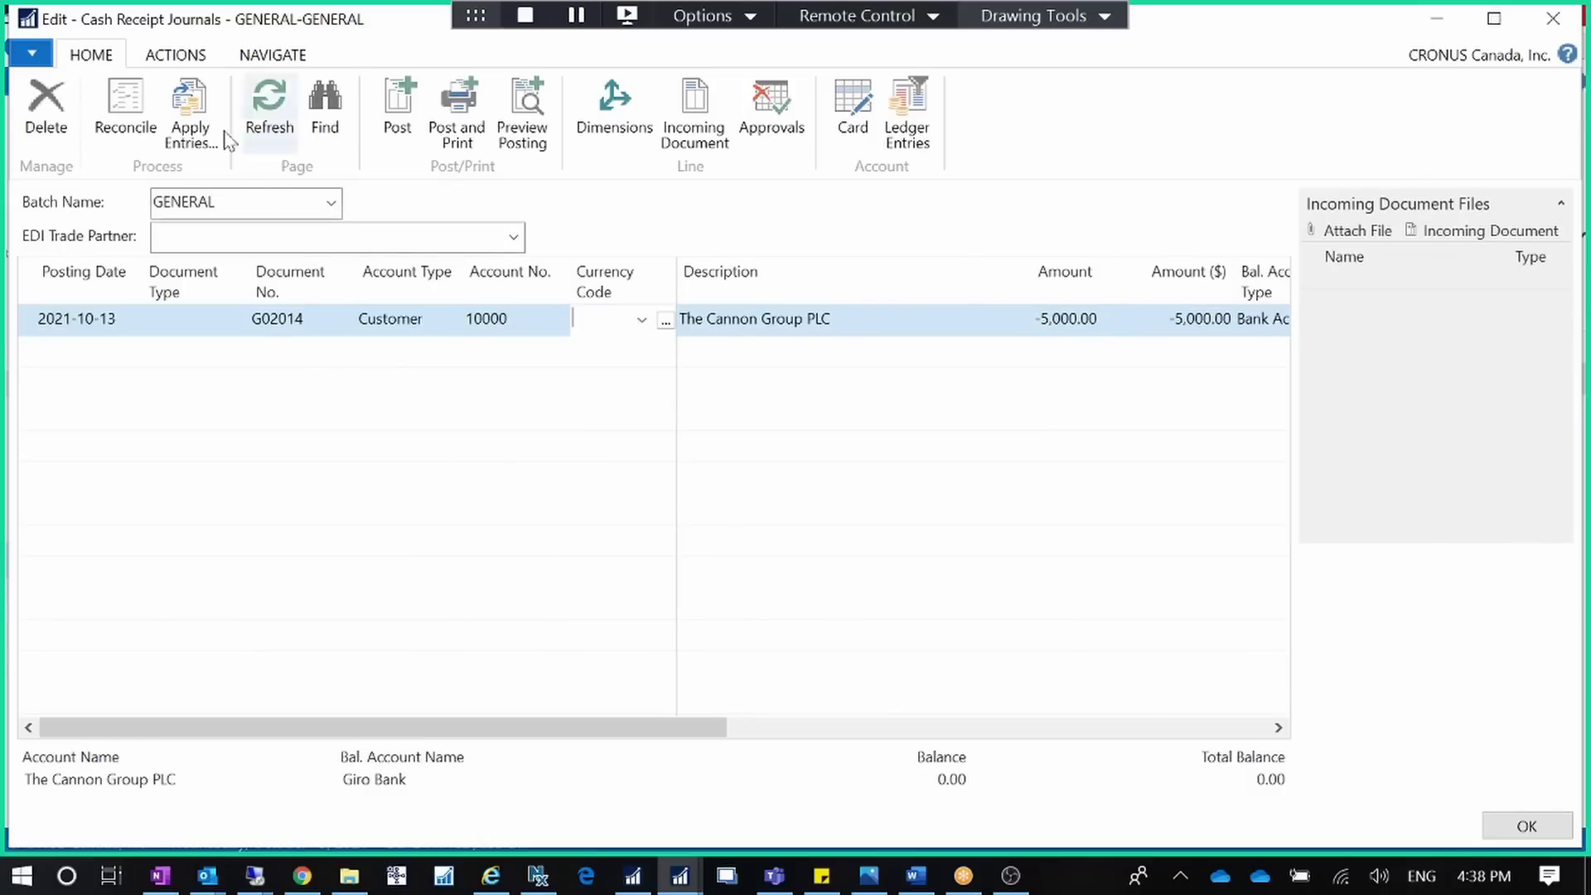
# Open the Apply Customer Entries page for The Cannon Group PLC and clear the existing Applies-to ID on invoice G02008
pyautogui.click(192, 116)
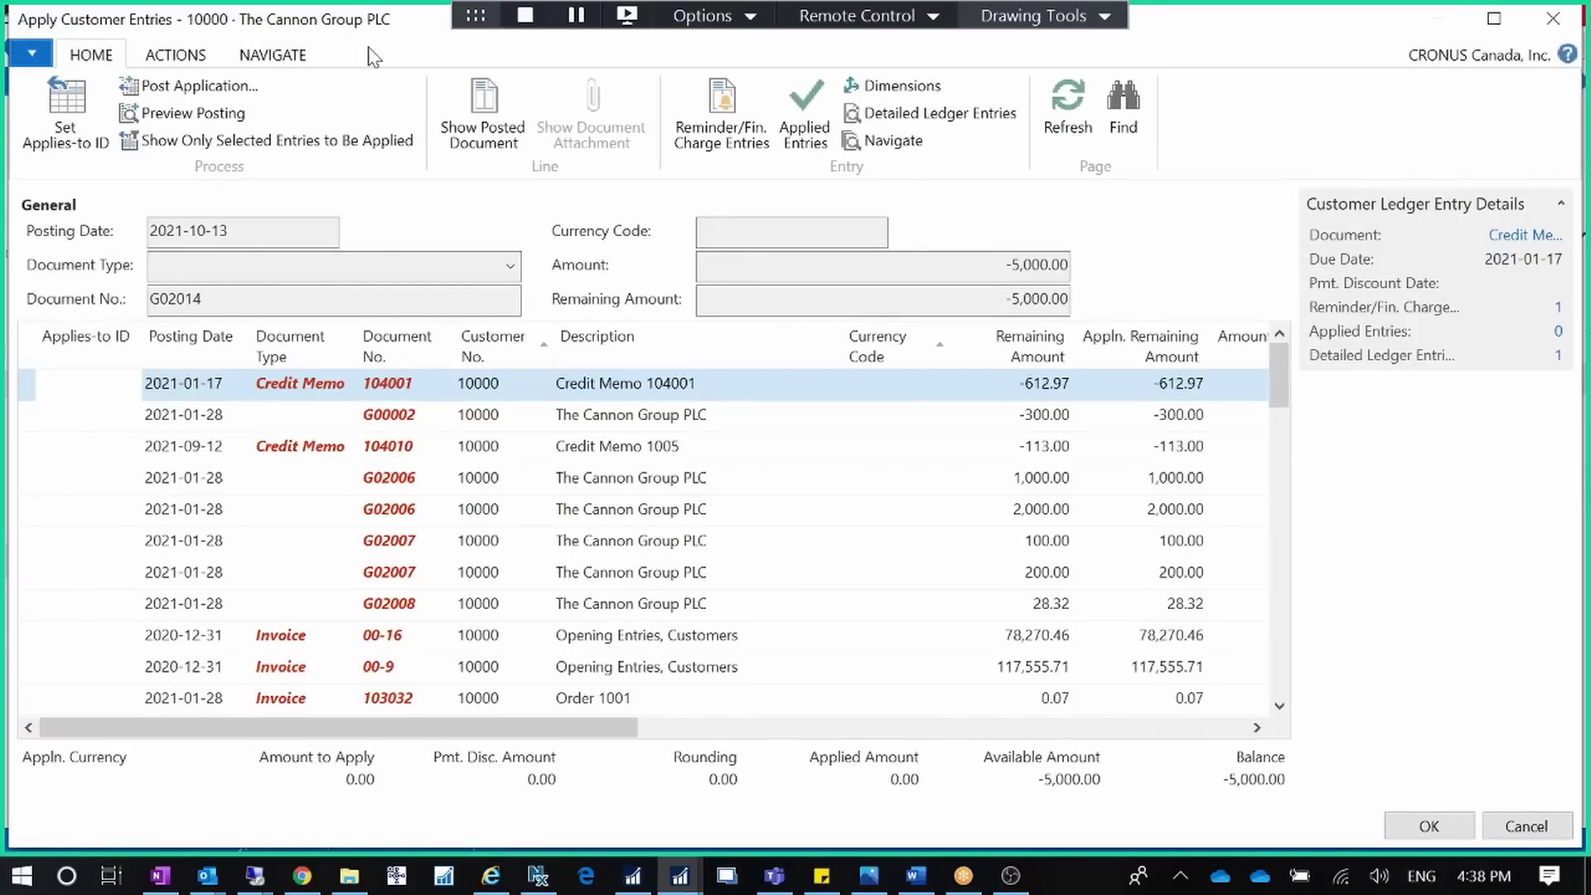
pyautogui.moveTo(376, 42); pyautogui.dragTo(544, 79)
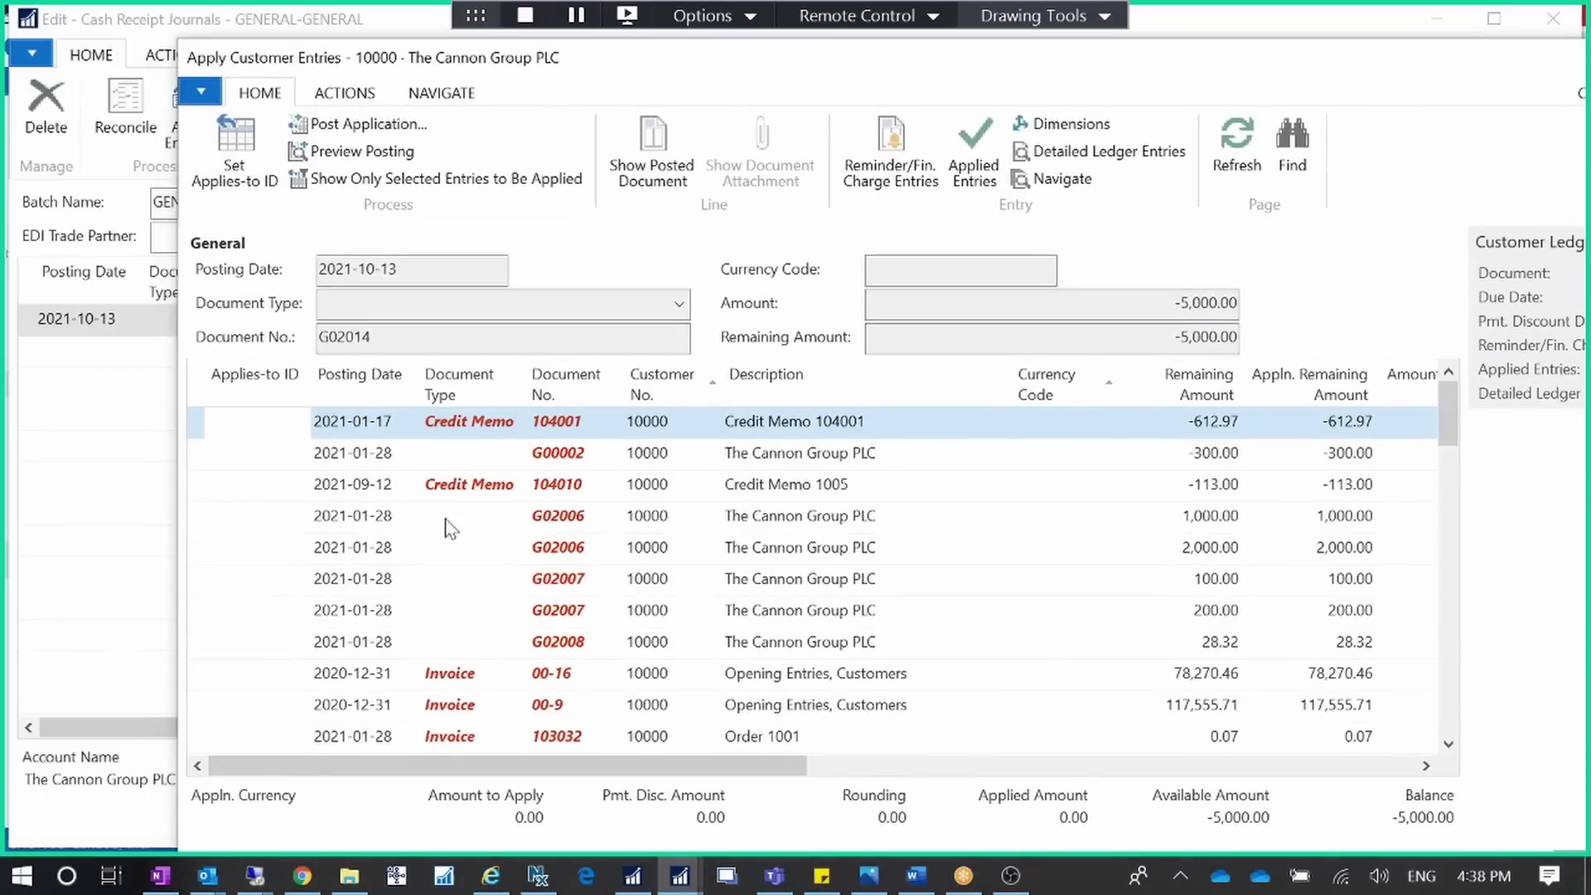
pyautogui.click(263, 675)
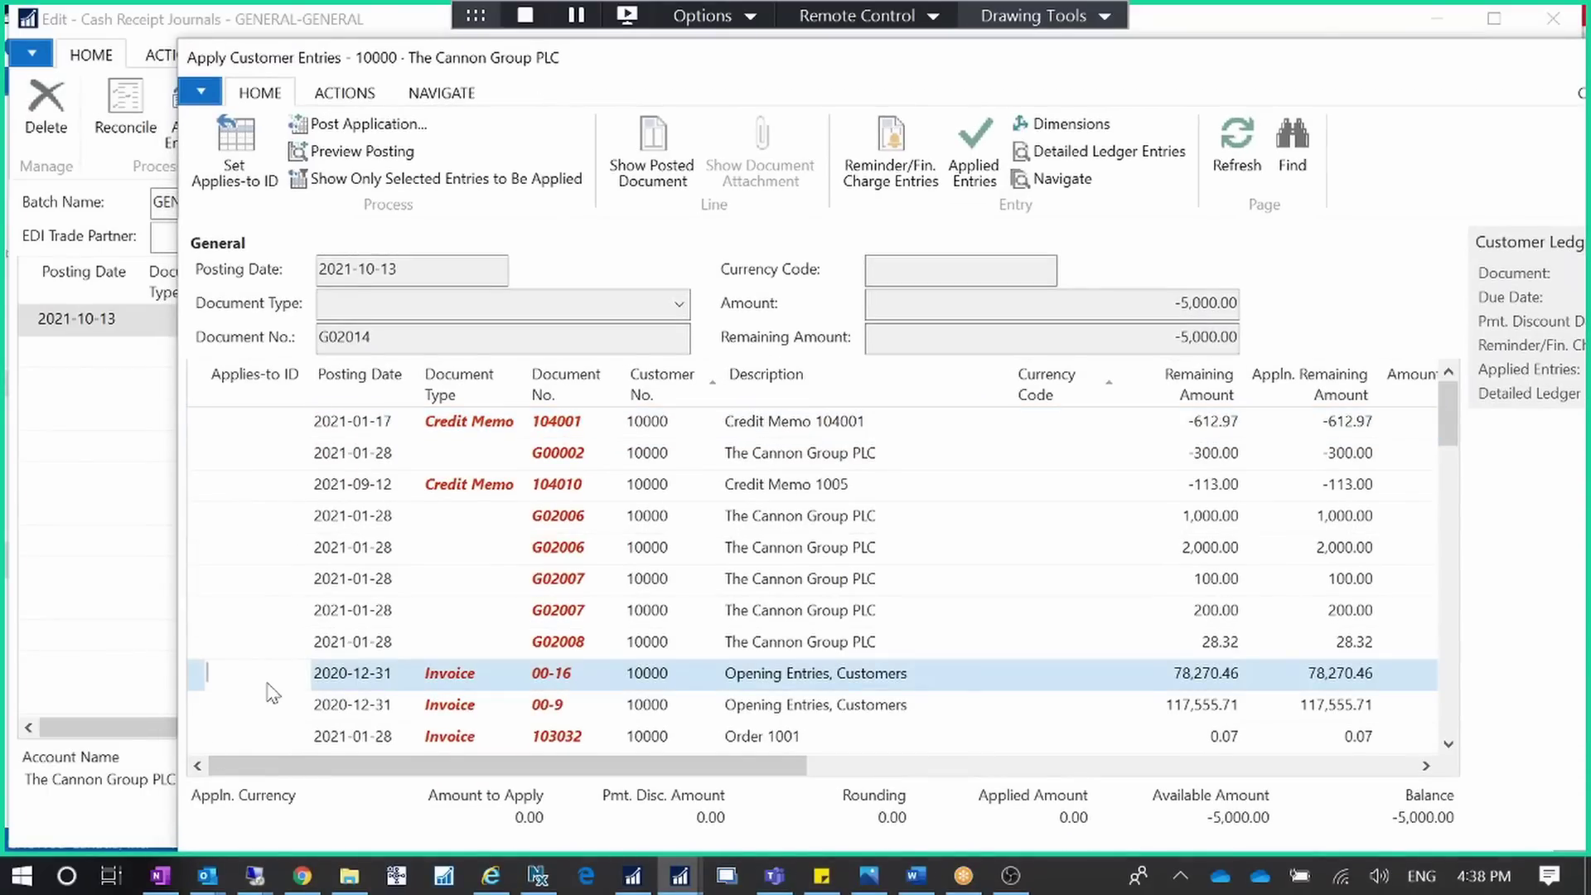
pyautogui.moveTo(1443, 416); pyautogui.dragTo(1430, 524)
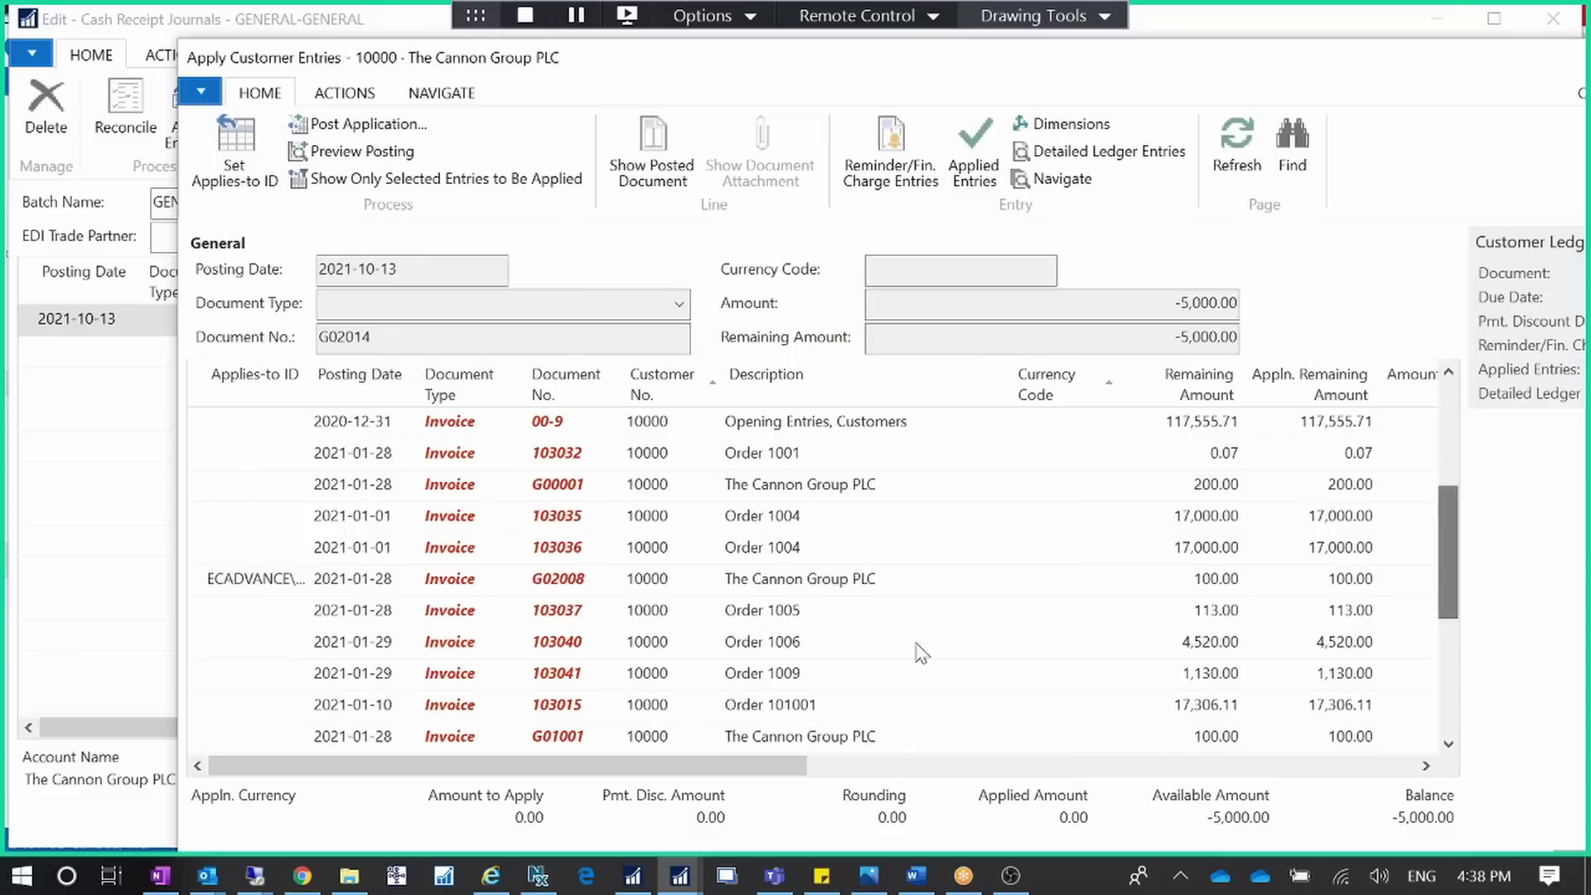
pyautogui.click(273, 578)
pyautogui.click(235, 149)
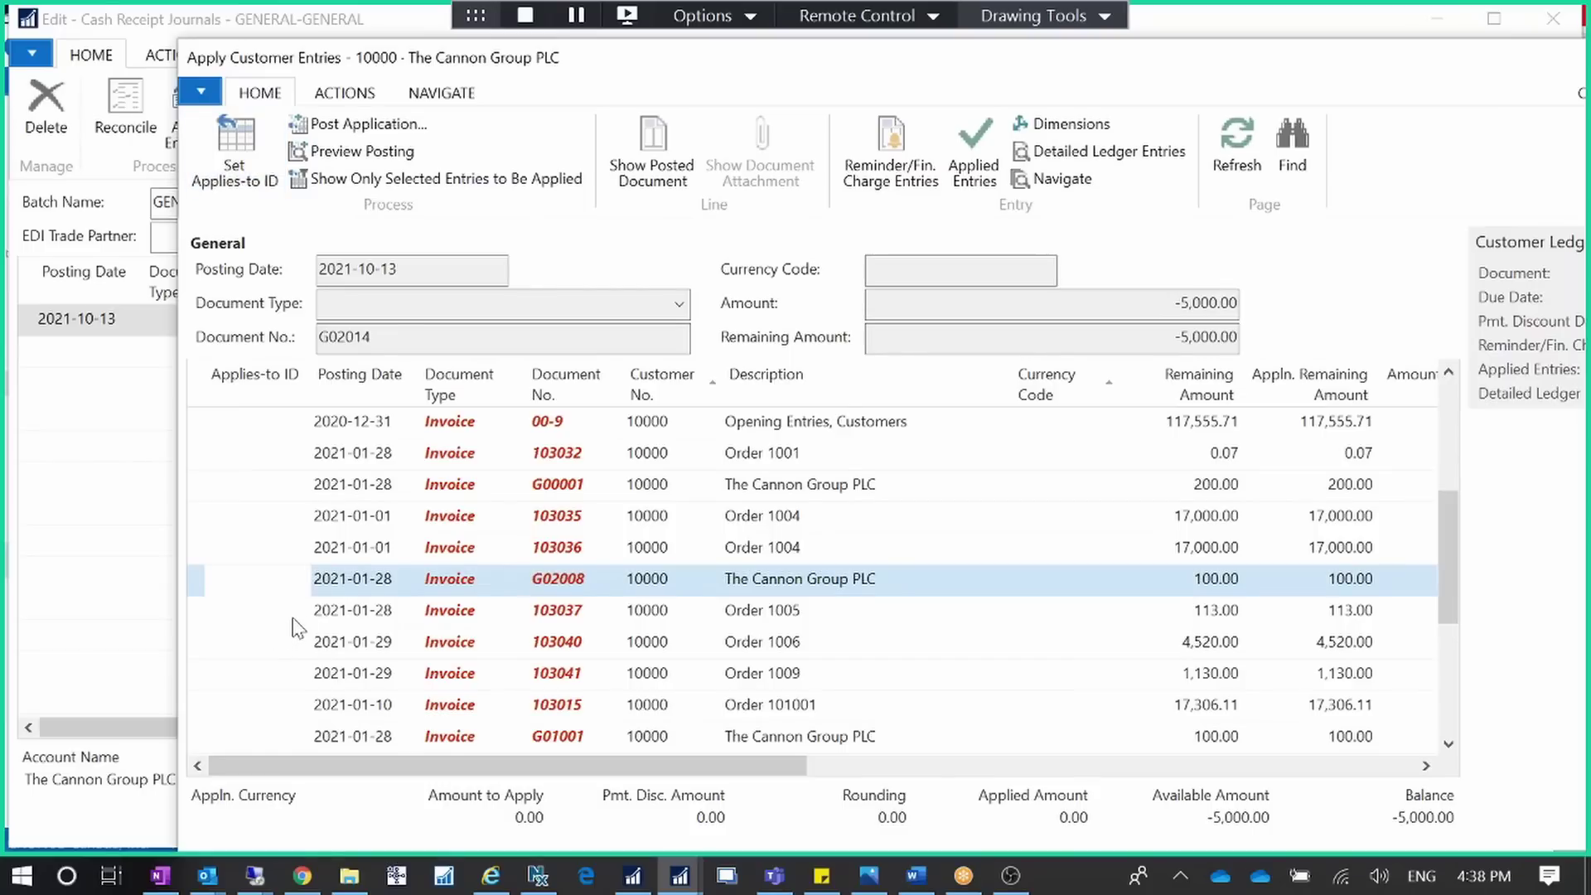
# Set the Applies-to ID on invoices G02008, 103037, 103040 and 103041, and accept the selected entries
pyautogui.moveTo(269, 590); pyautogui.dragTo(251, 651)
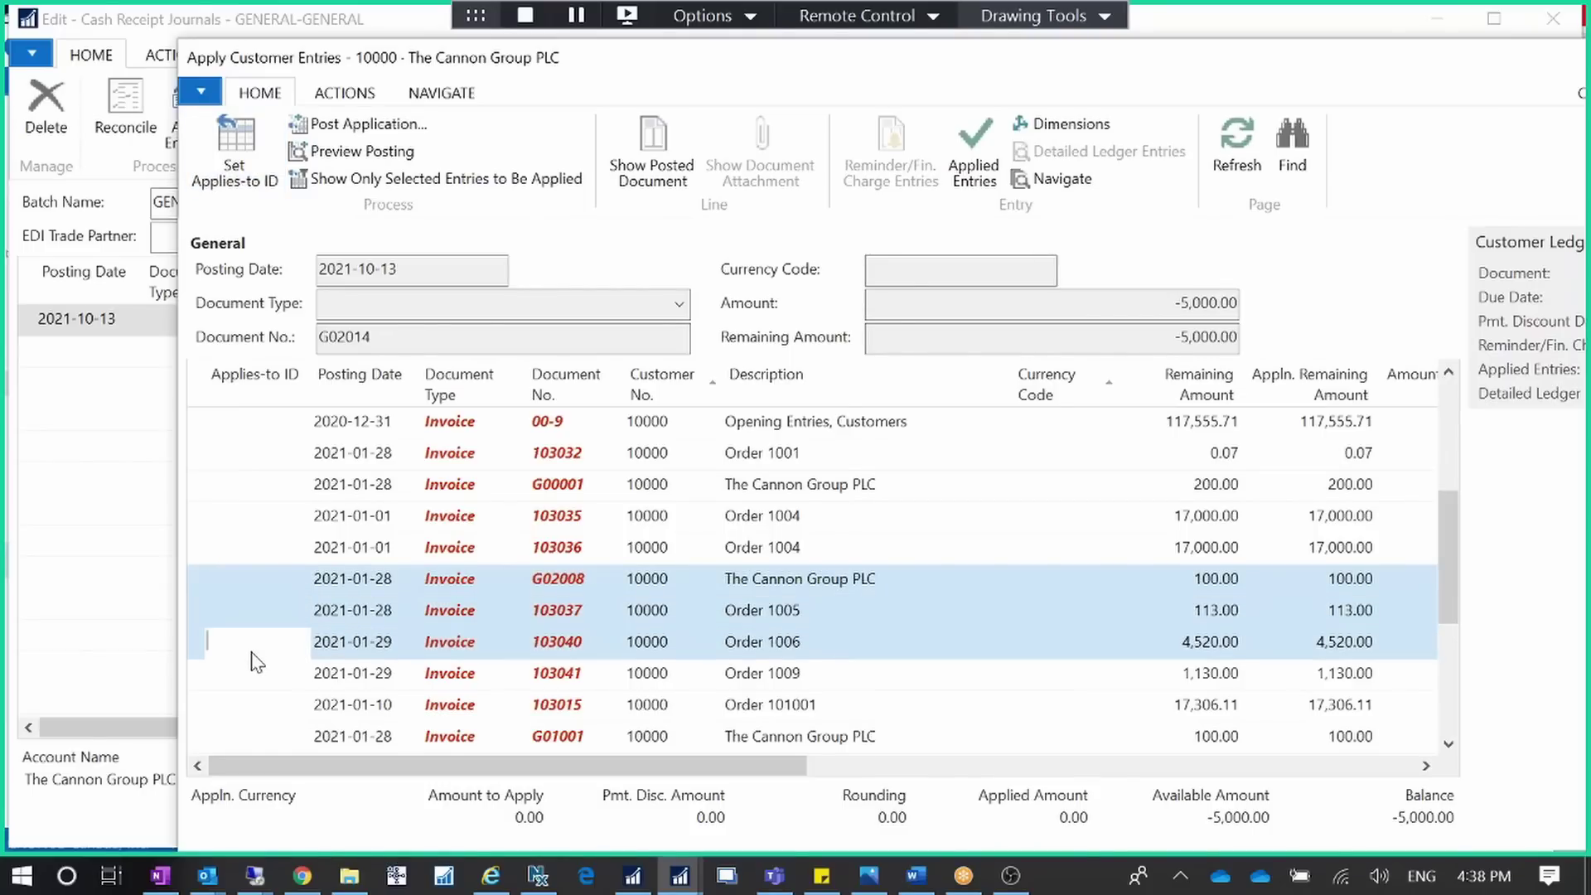
pyautogui.click(233, 153)
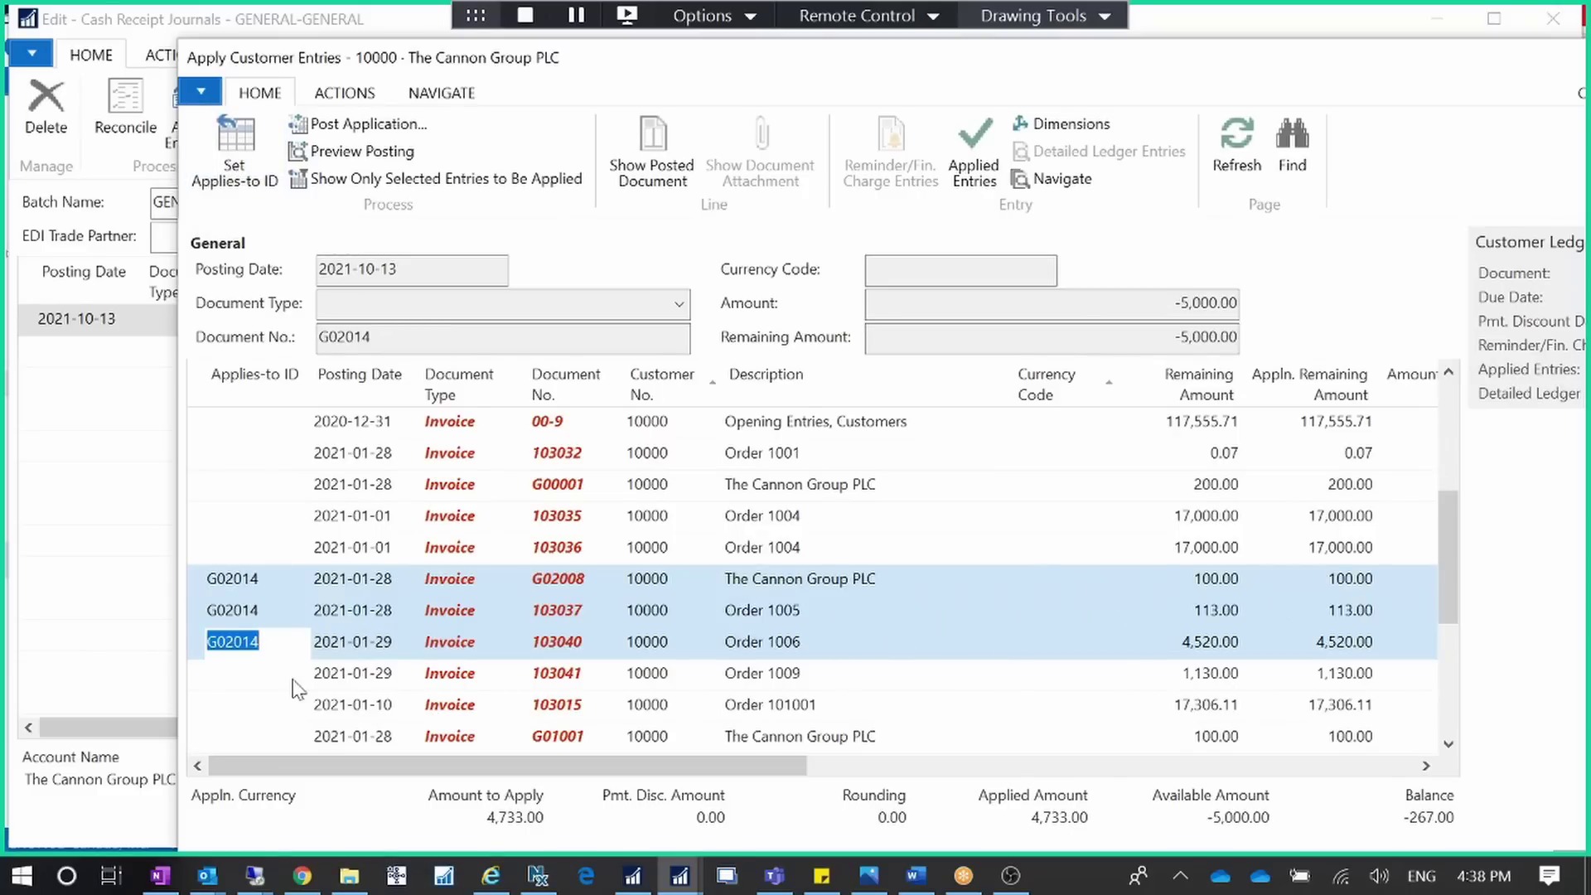
pyautogui.click(265, 678)
pyautogui.click(264, 152)
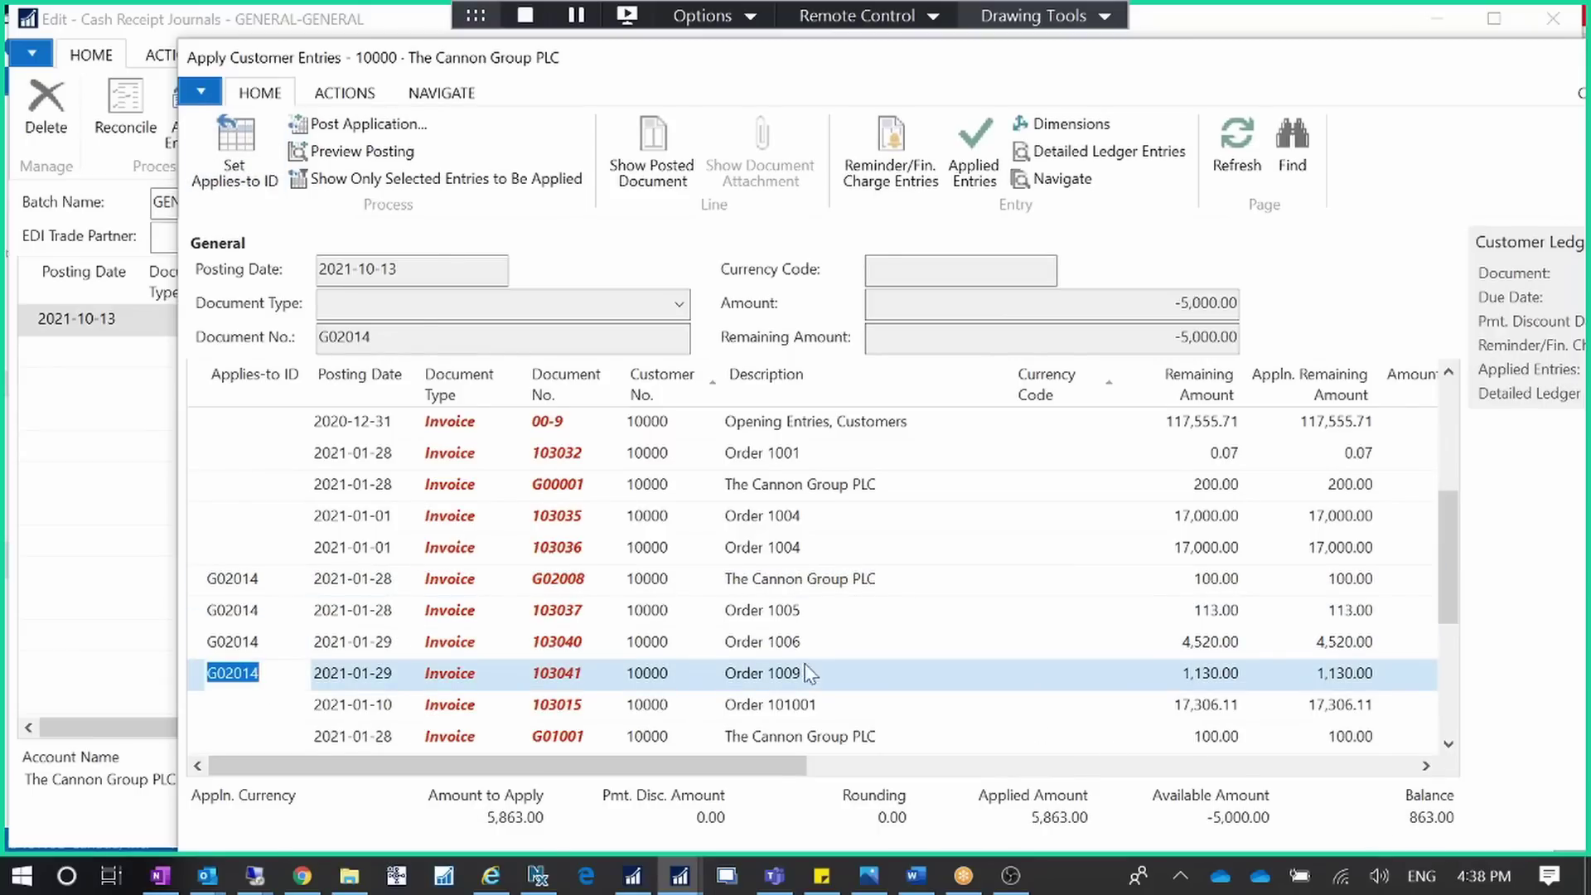
pyautogui.moveTo(1229, 57); pyautogui.dragTo(1080, 2)
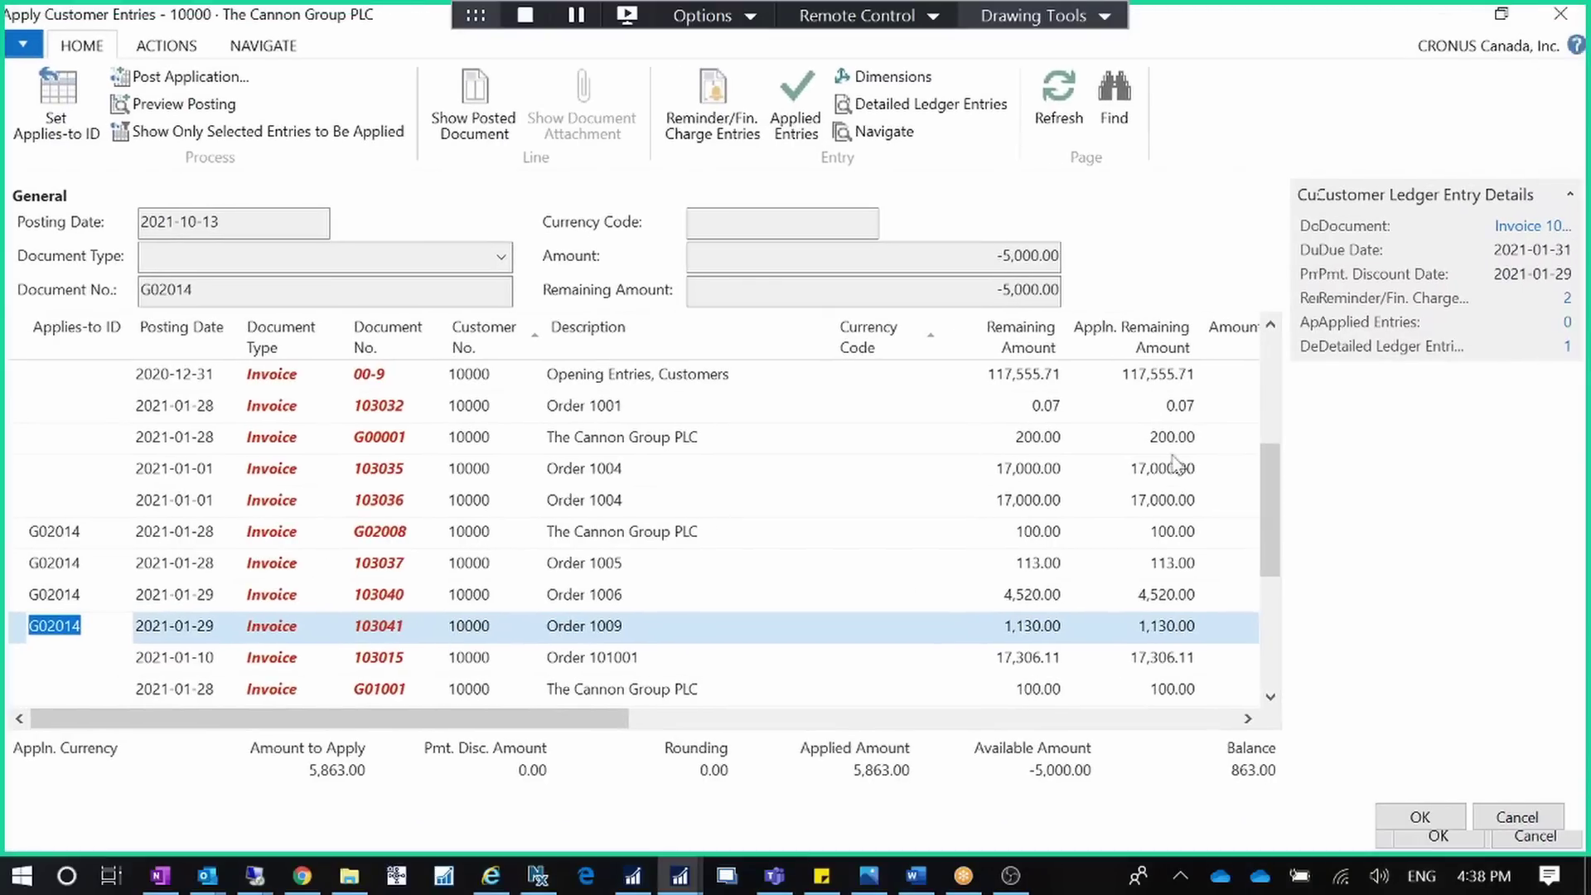
pyautogui.click(1429, 835)
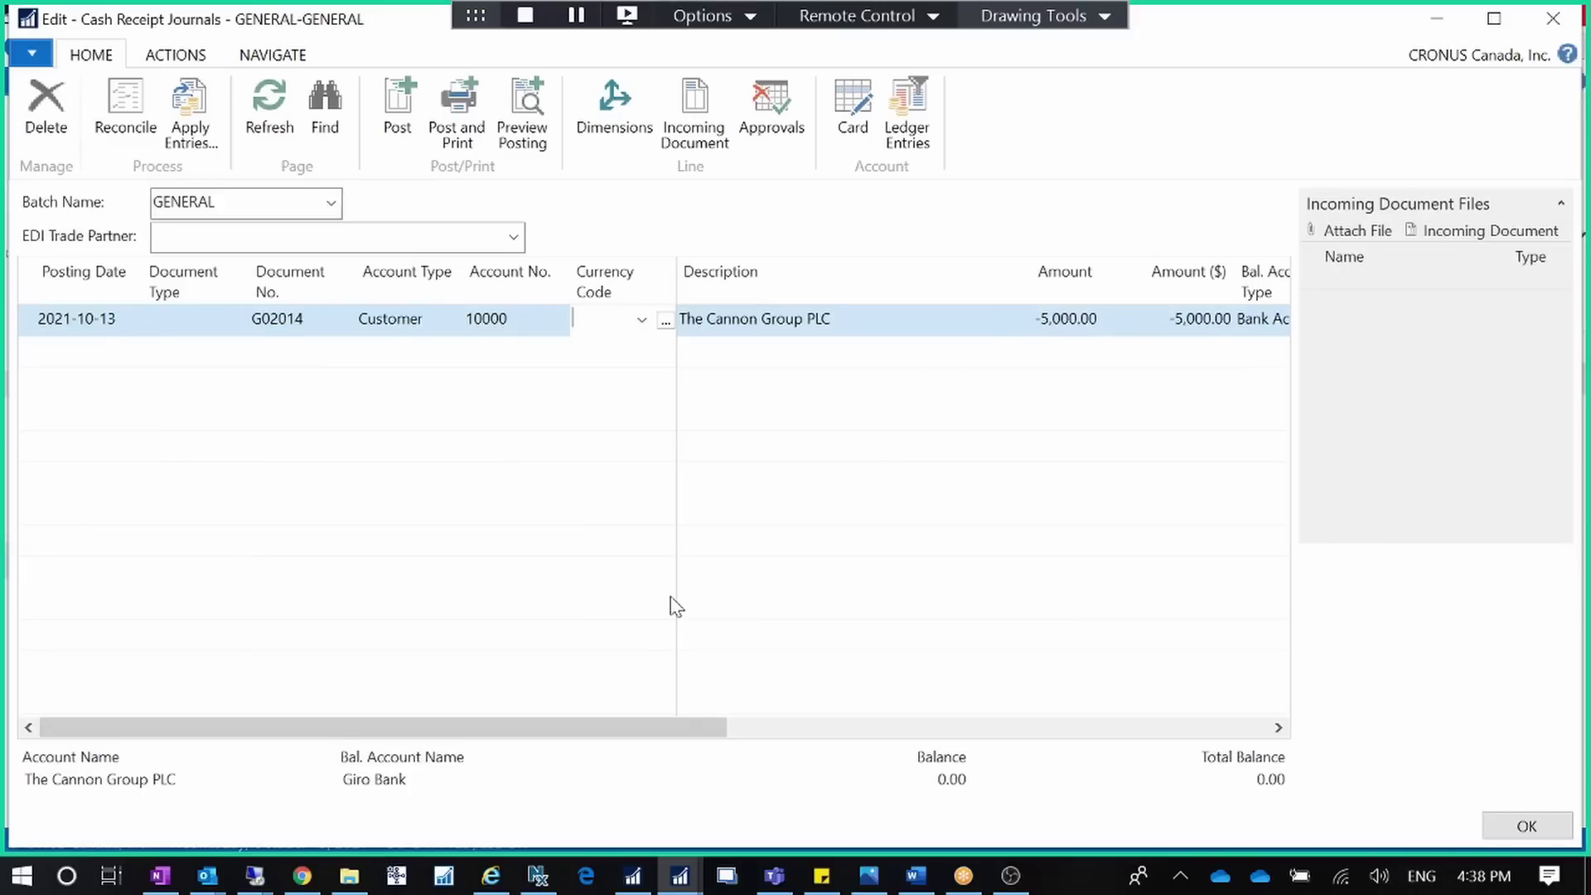
# Clear the amount on The Cannon Group PLC receipt line
pyautogui.moveTo(679, 727); pyautogui.dragTo(775, 726)
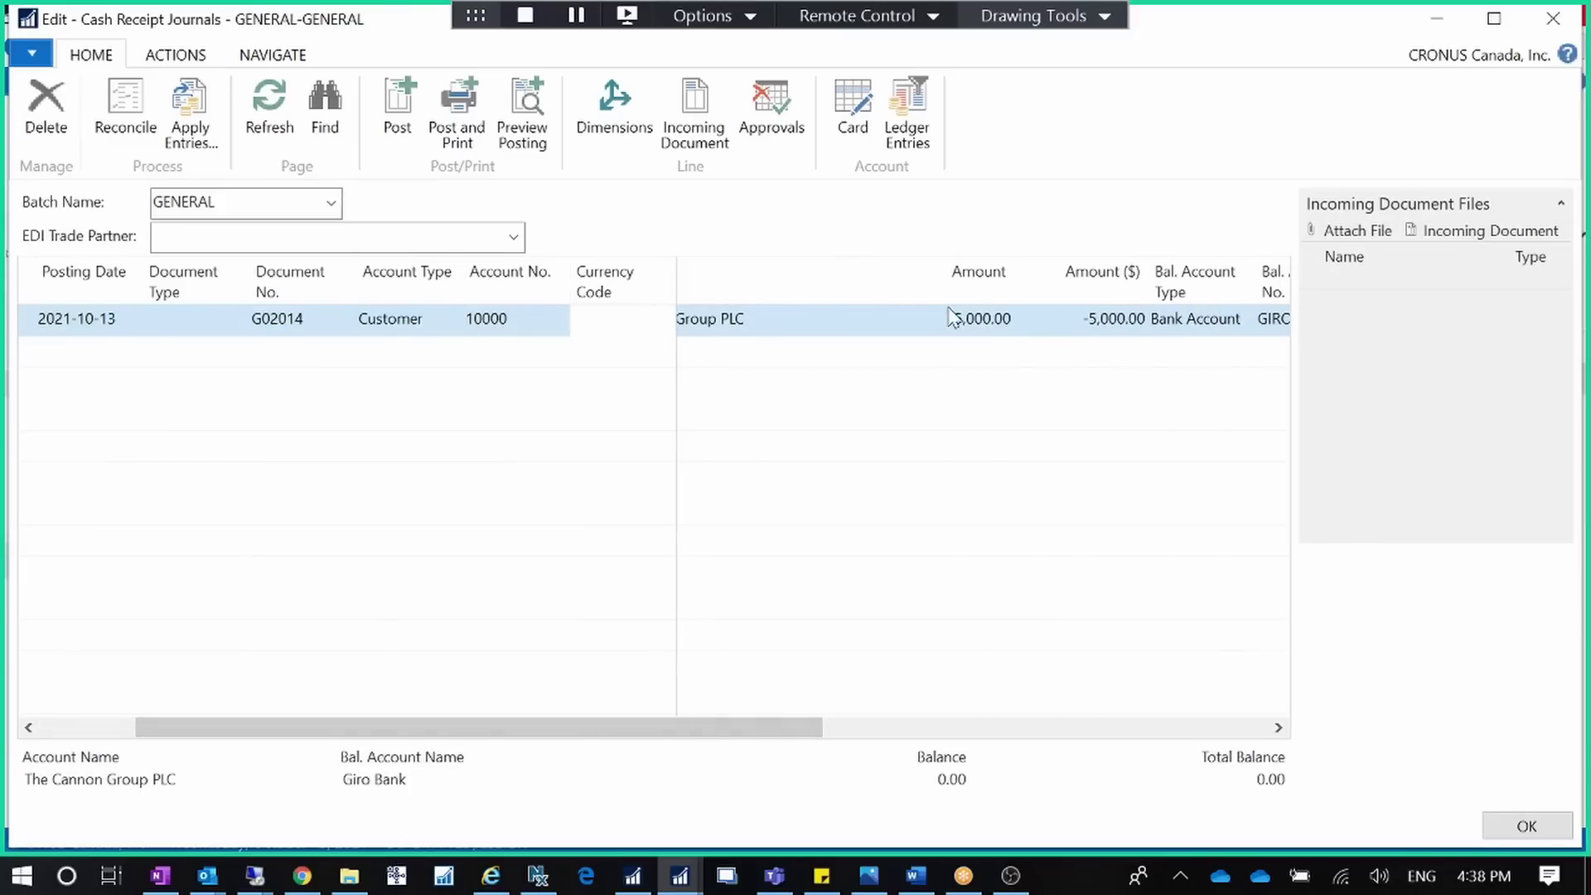
pyautogui.click(961, 318)
pyautogui.press('Delete')
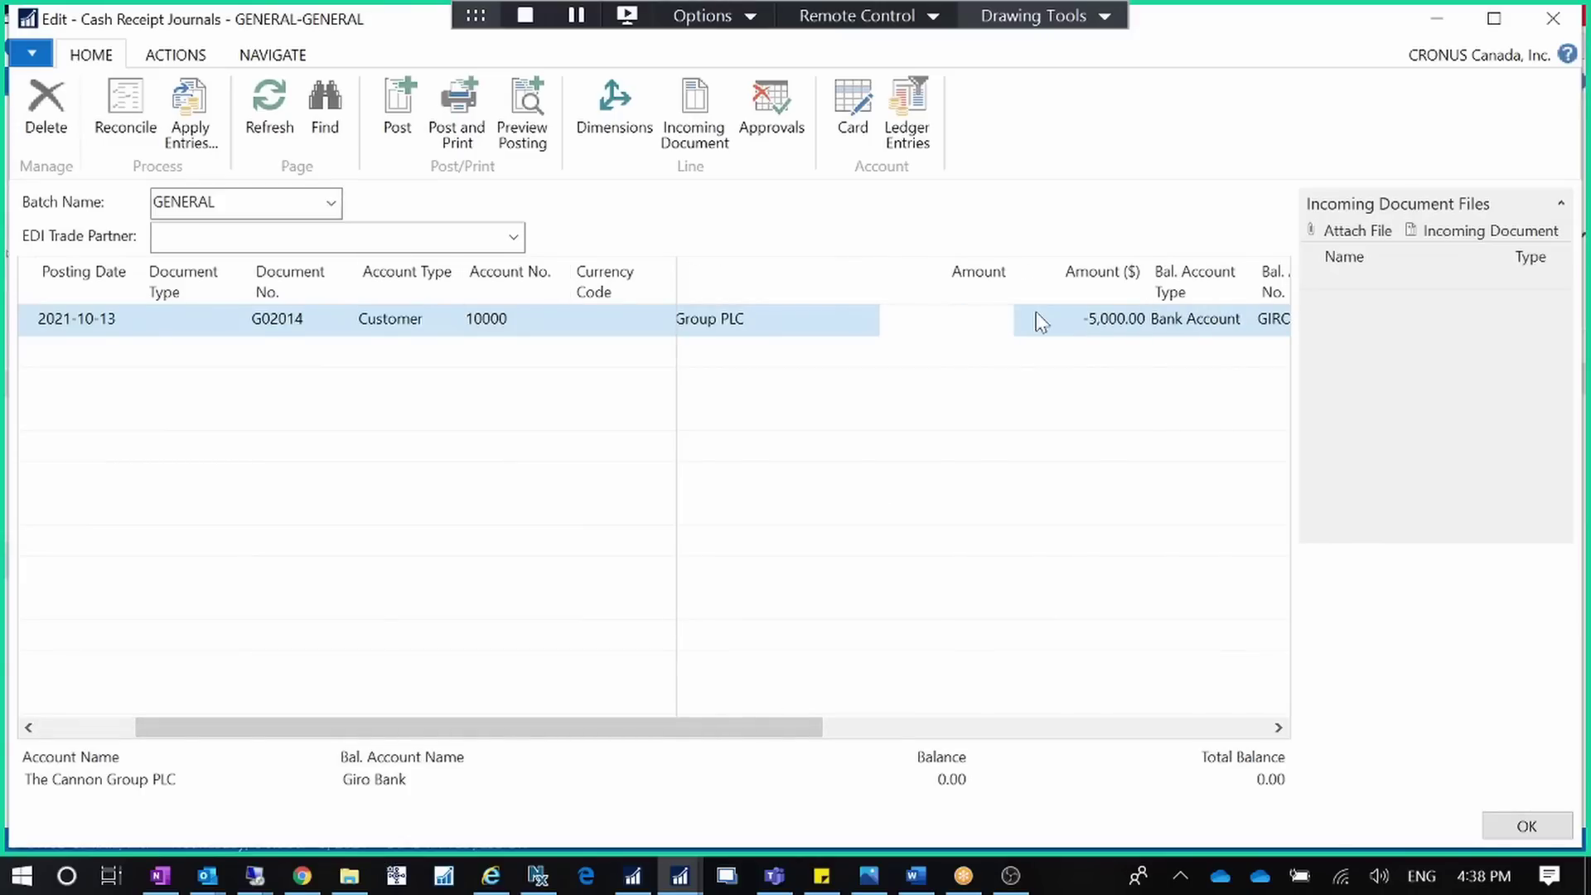
pyautogui.press('Tab')
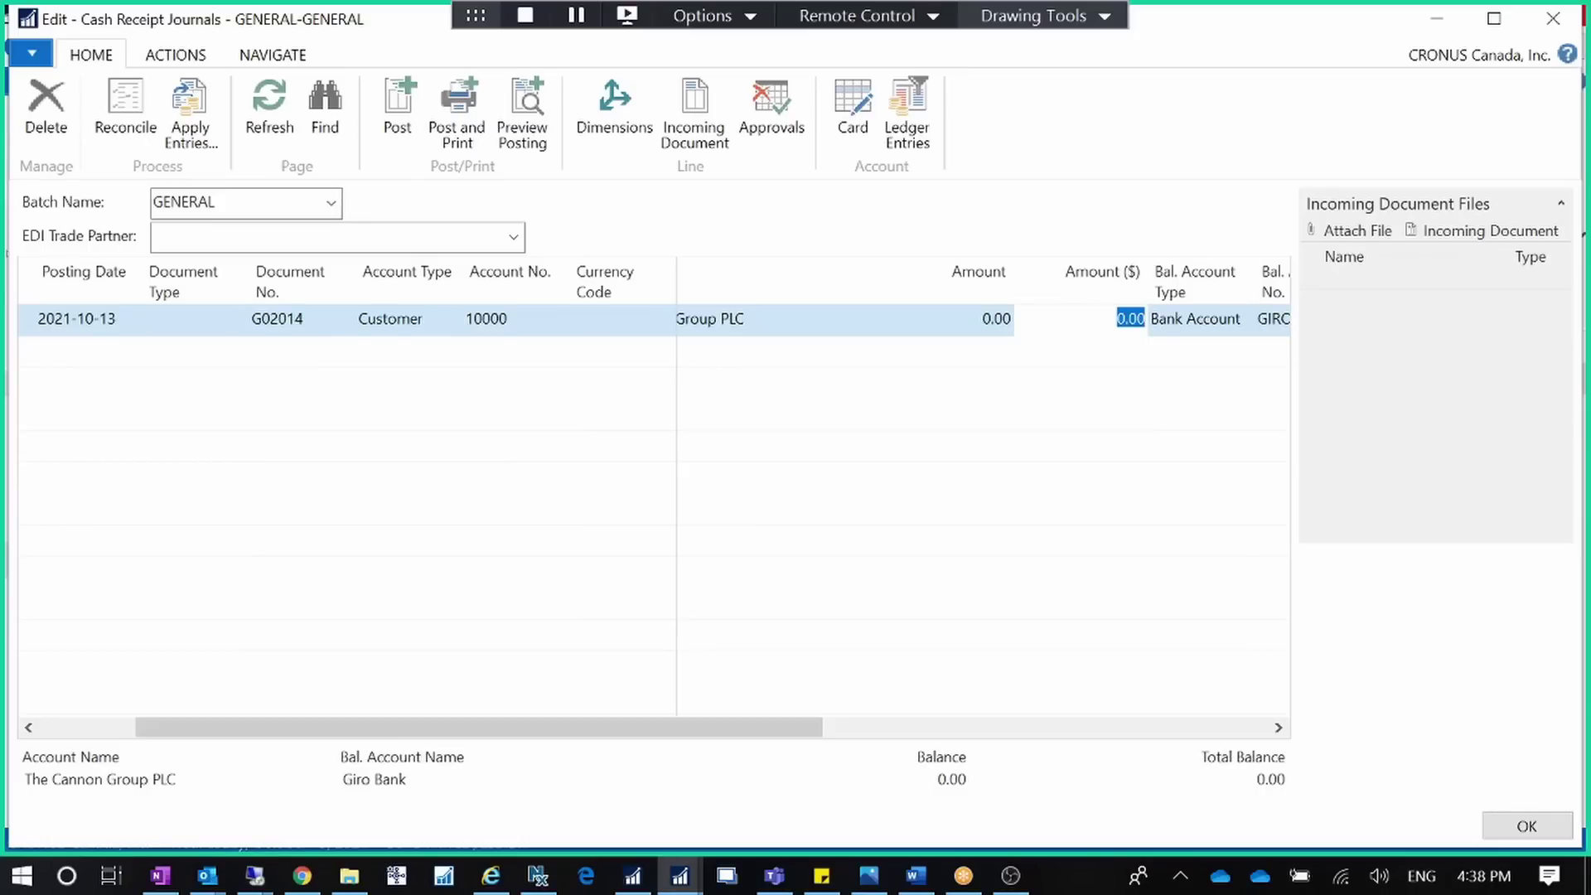
# Apply The Cannon Group PLC receipt line to invoice G02008 and check the amounts and Applies-to fields on the line
pyautogui.moveTo(808, 727); pyautogui.dragTo(1239, 569)
pyautogui.click(1180, 318)
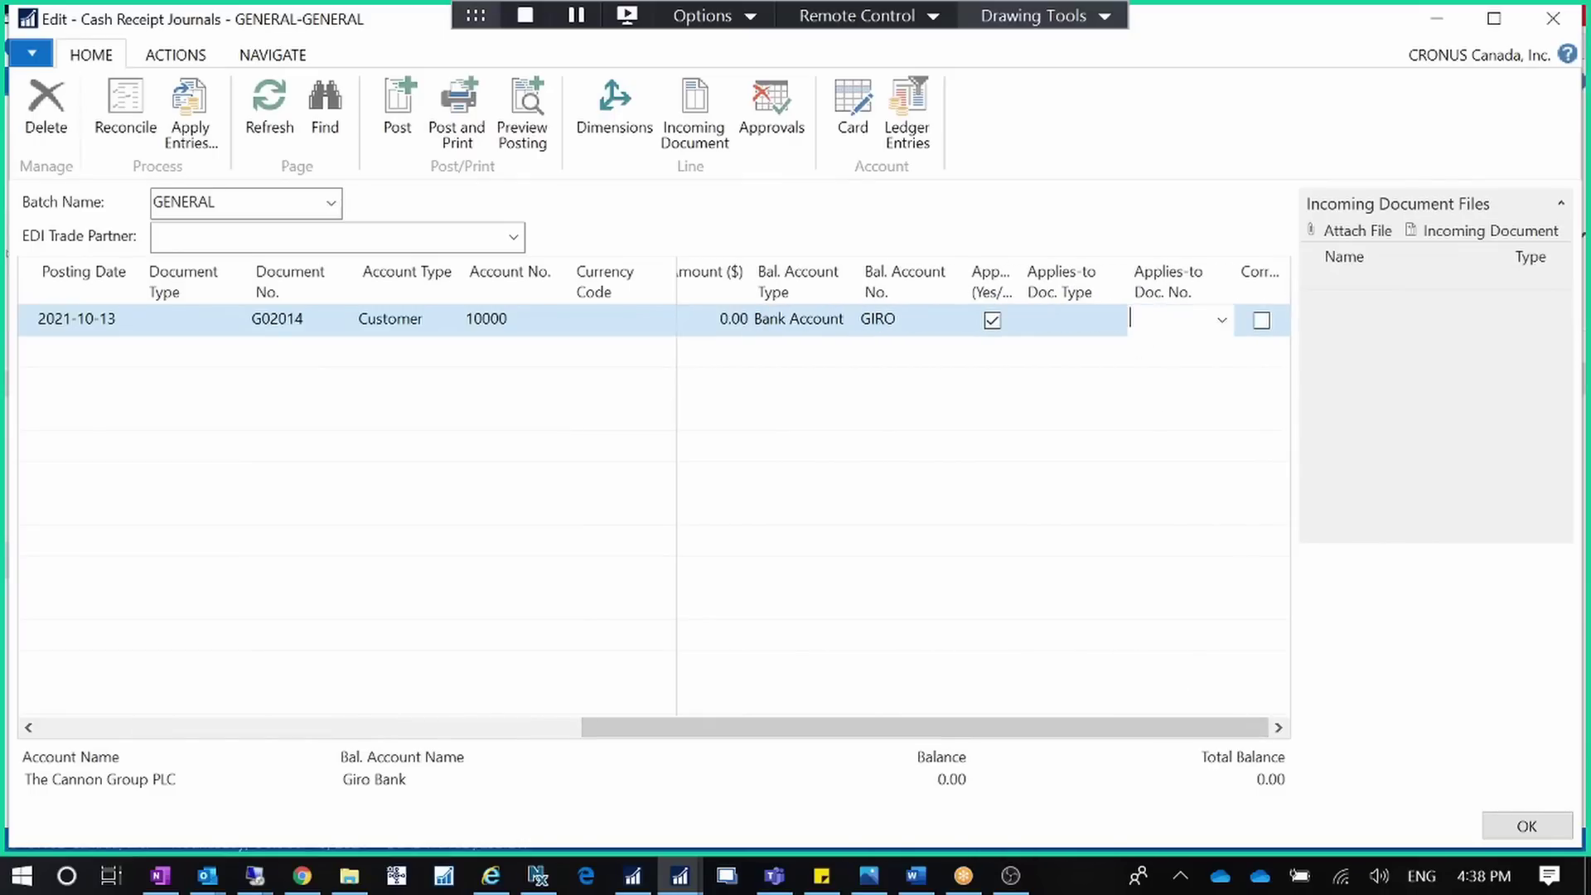
pyautogui.click(1219, 323)
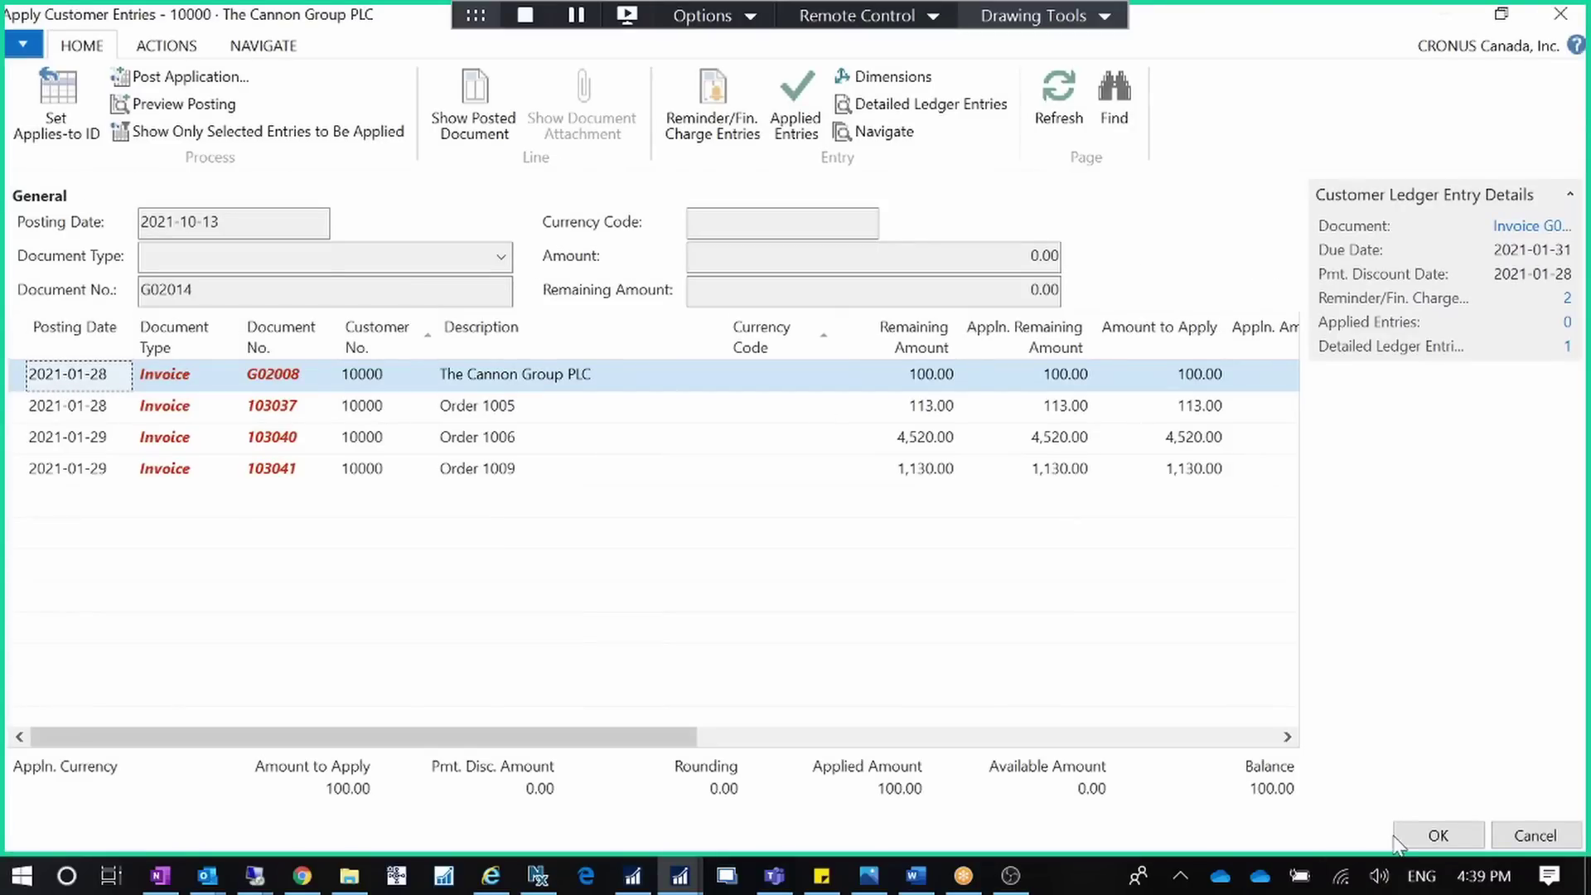
pyautogui.click(1434, 834)
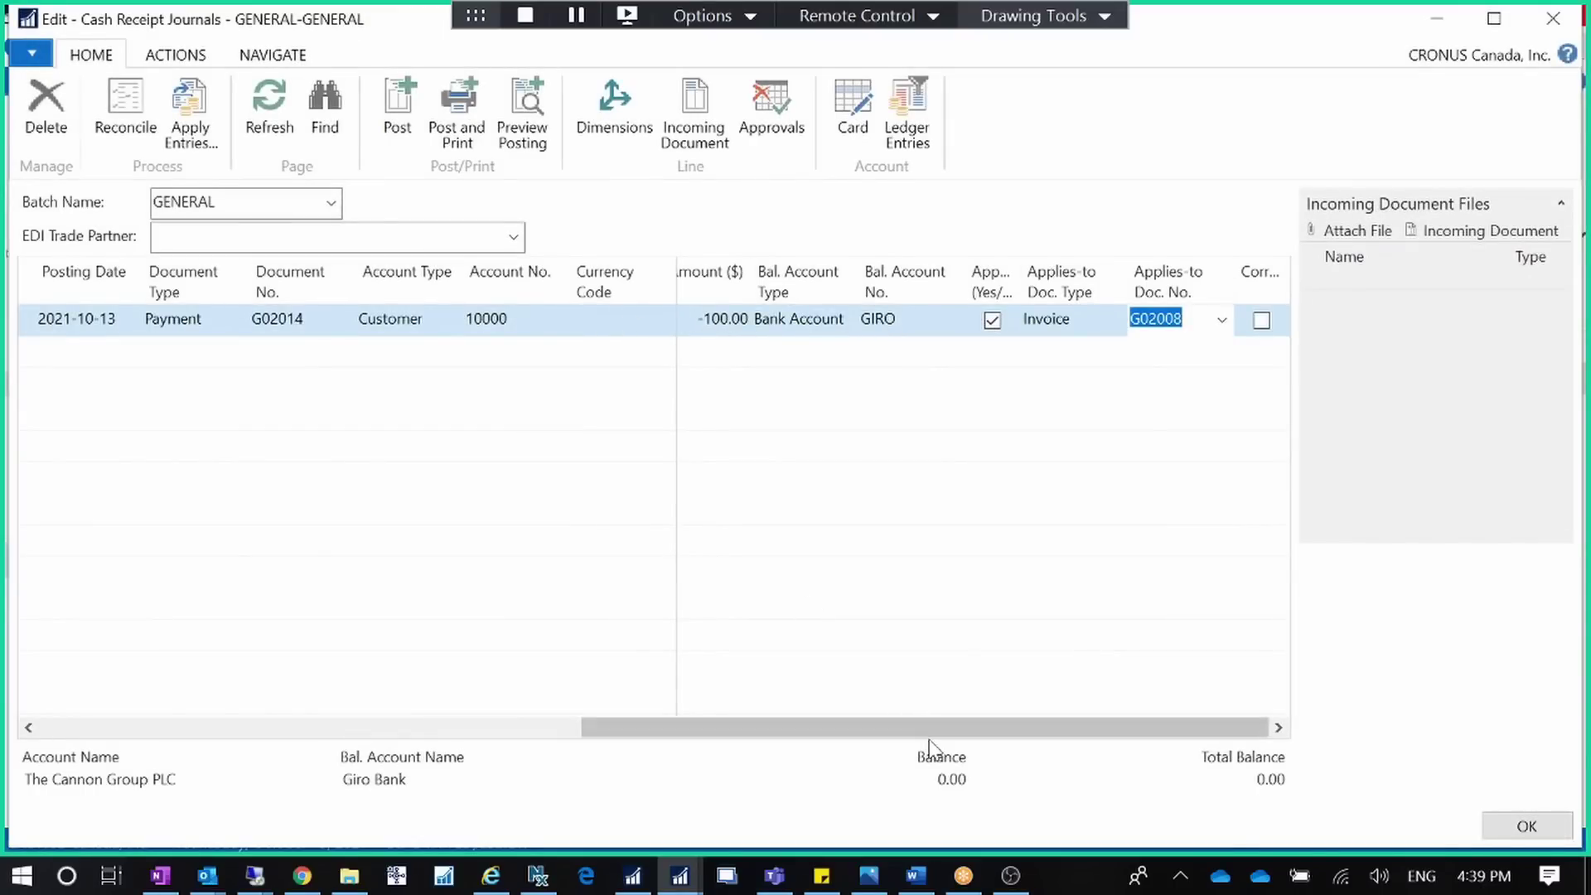
pyautogui.moveTo(929, 729); pyautogui.dragTo(749, 726)
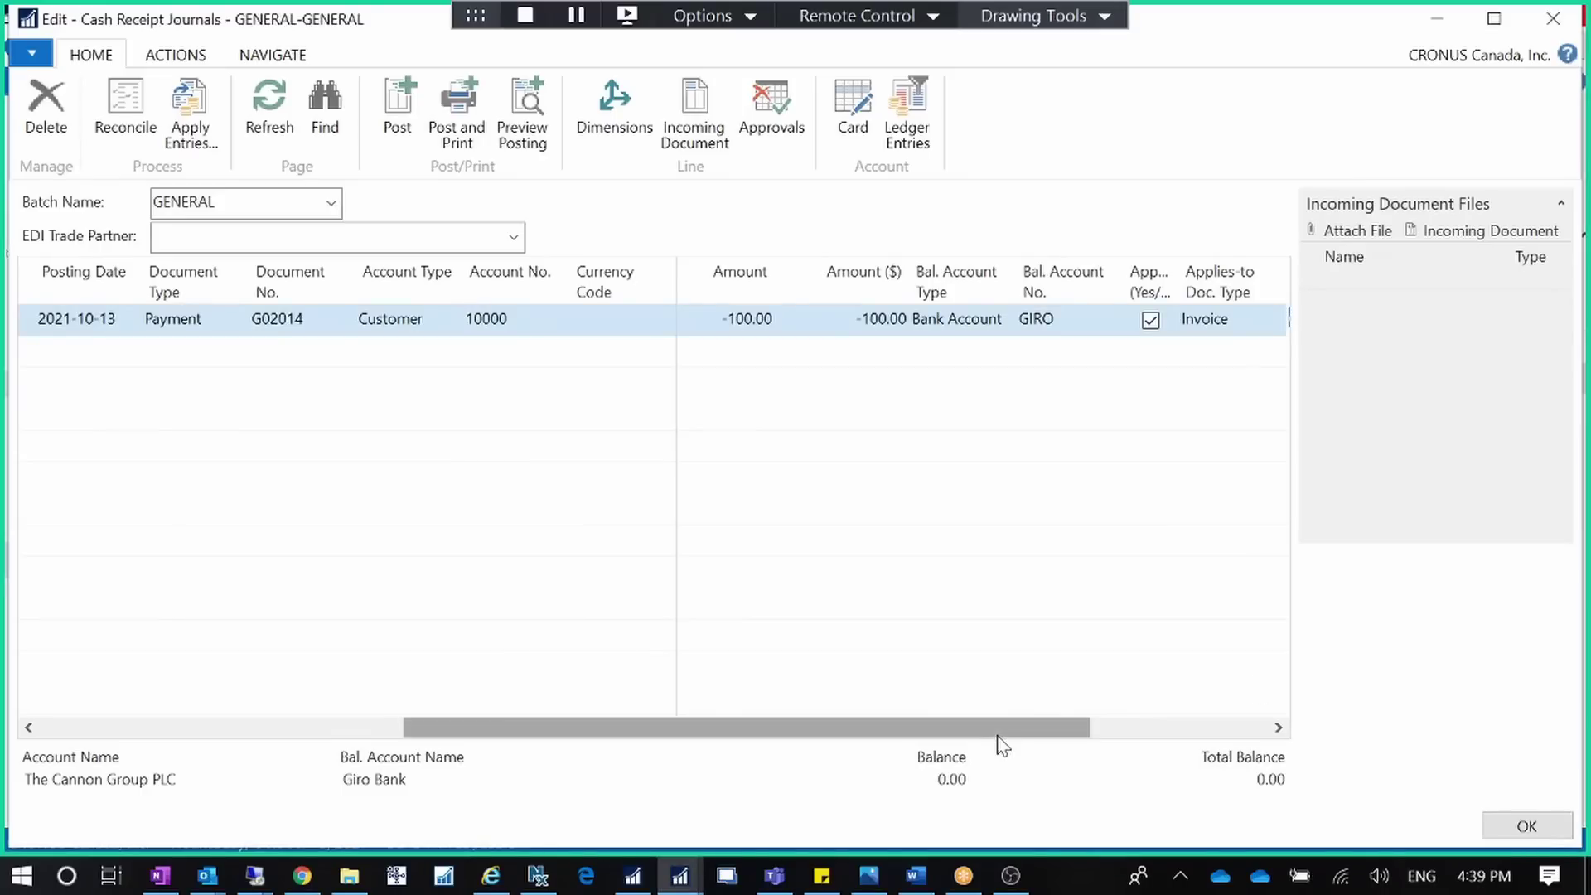
pyautogui.moveTo(997, 726); pyautogui.dragTo(1176, 726)
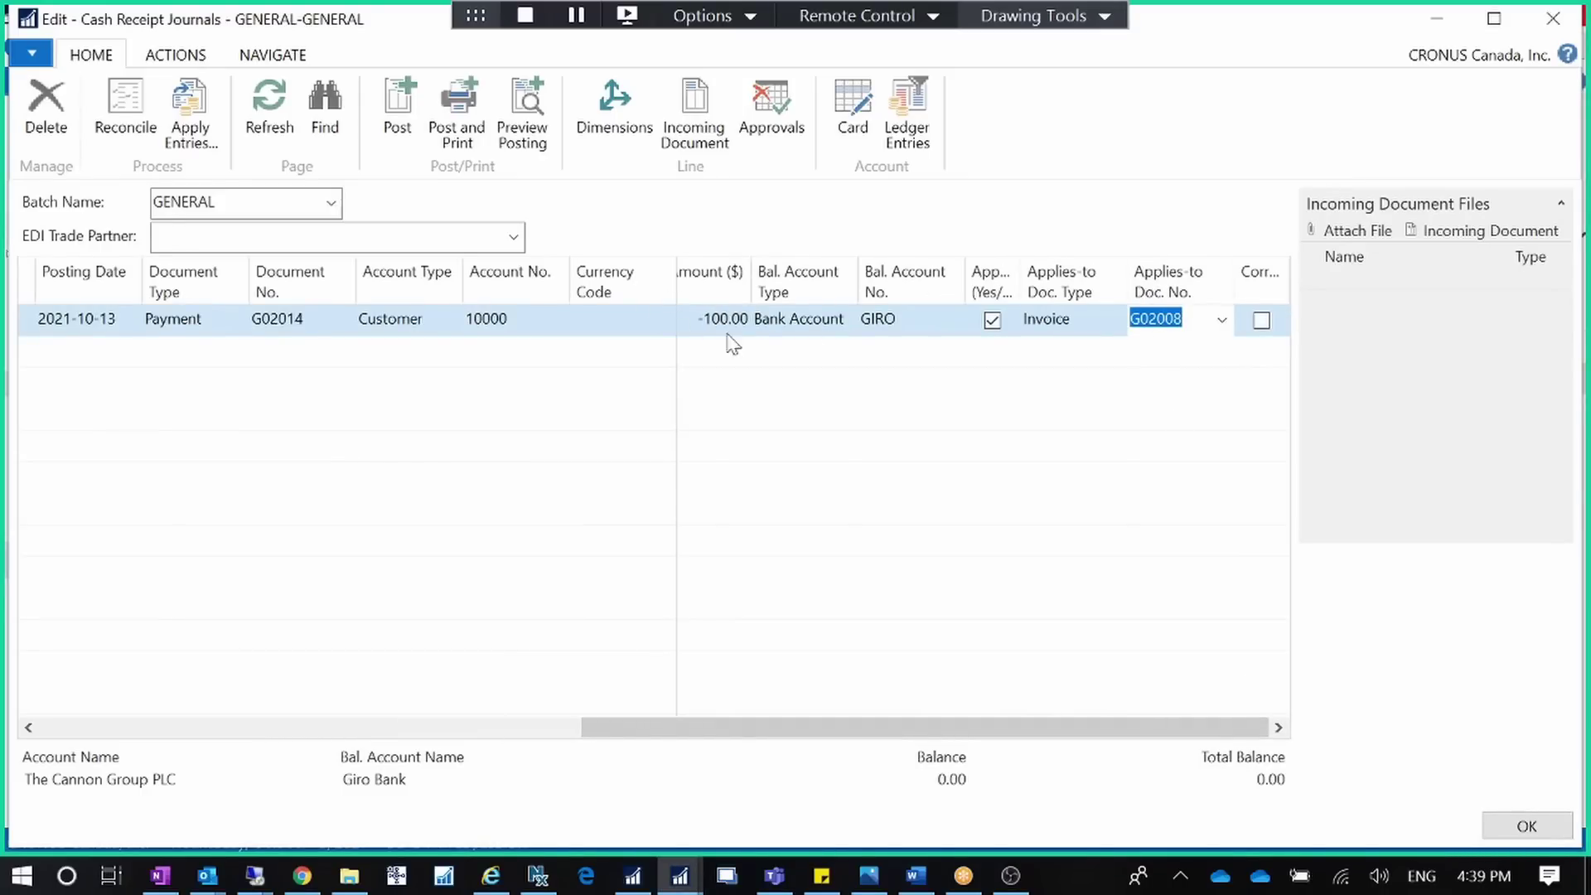
pyautogui.moveTo(827, 724); pyautogui.dragTo(626, 727)
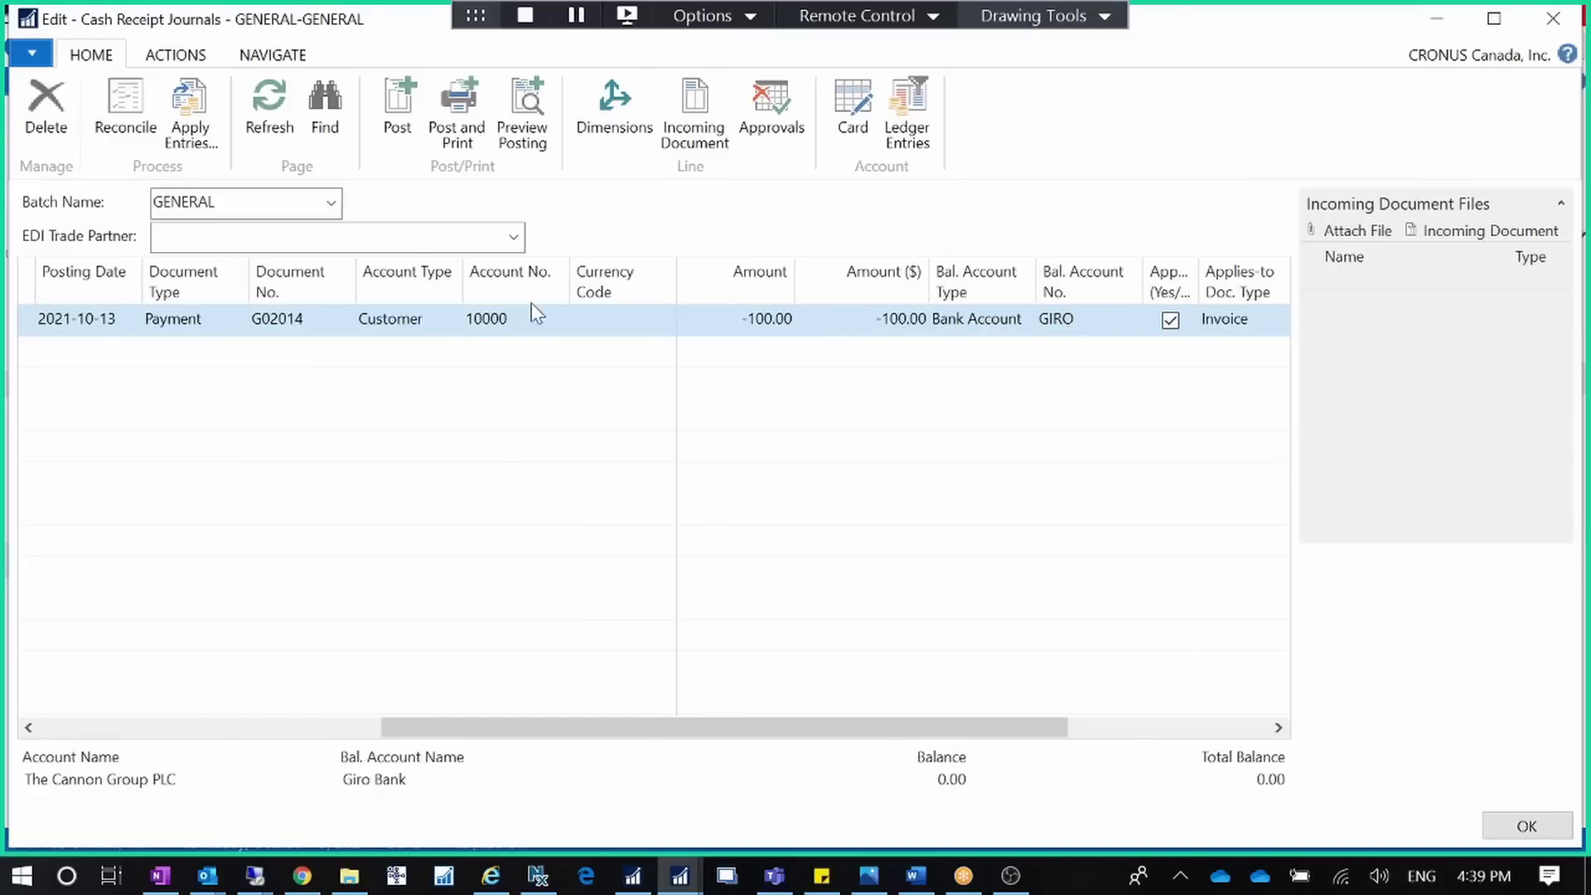
pyautogui.moveTo(795, 728); pyautogui.dragTo(997, 729)
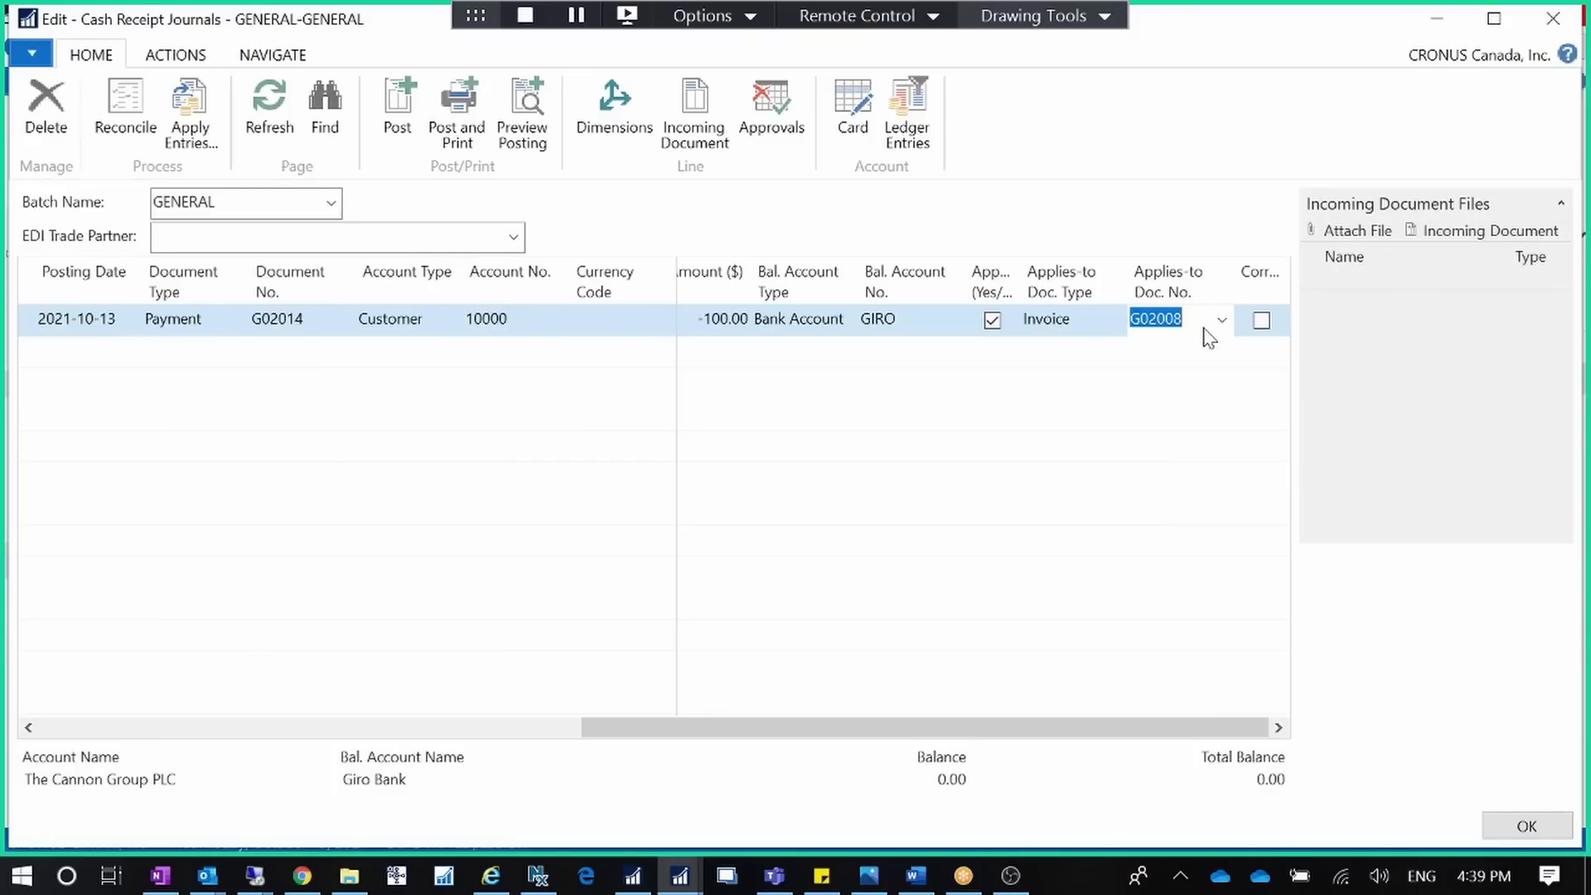
# Clear the Applies-to Doc. No. on the receipt line and review the line's remaining fields
pyautogui.press('BackSpace')
pyautogui.press('Tab')
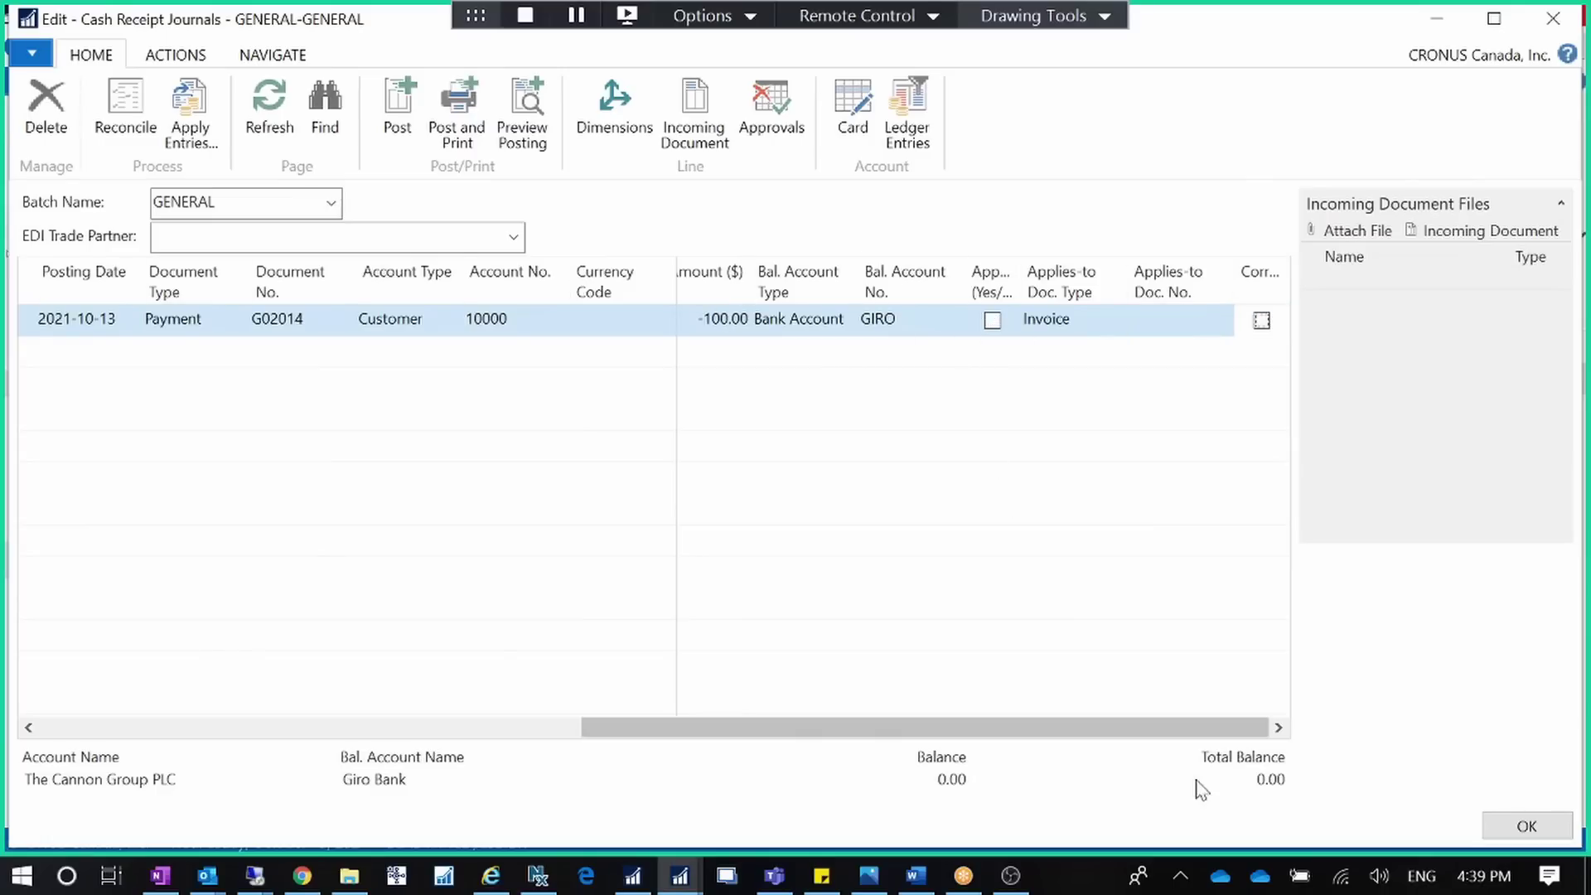
pyautogui.moveTo(1170, 729); pyautogui.dragTo(599, 733)
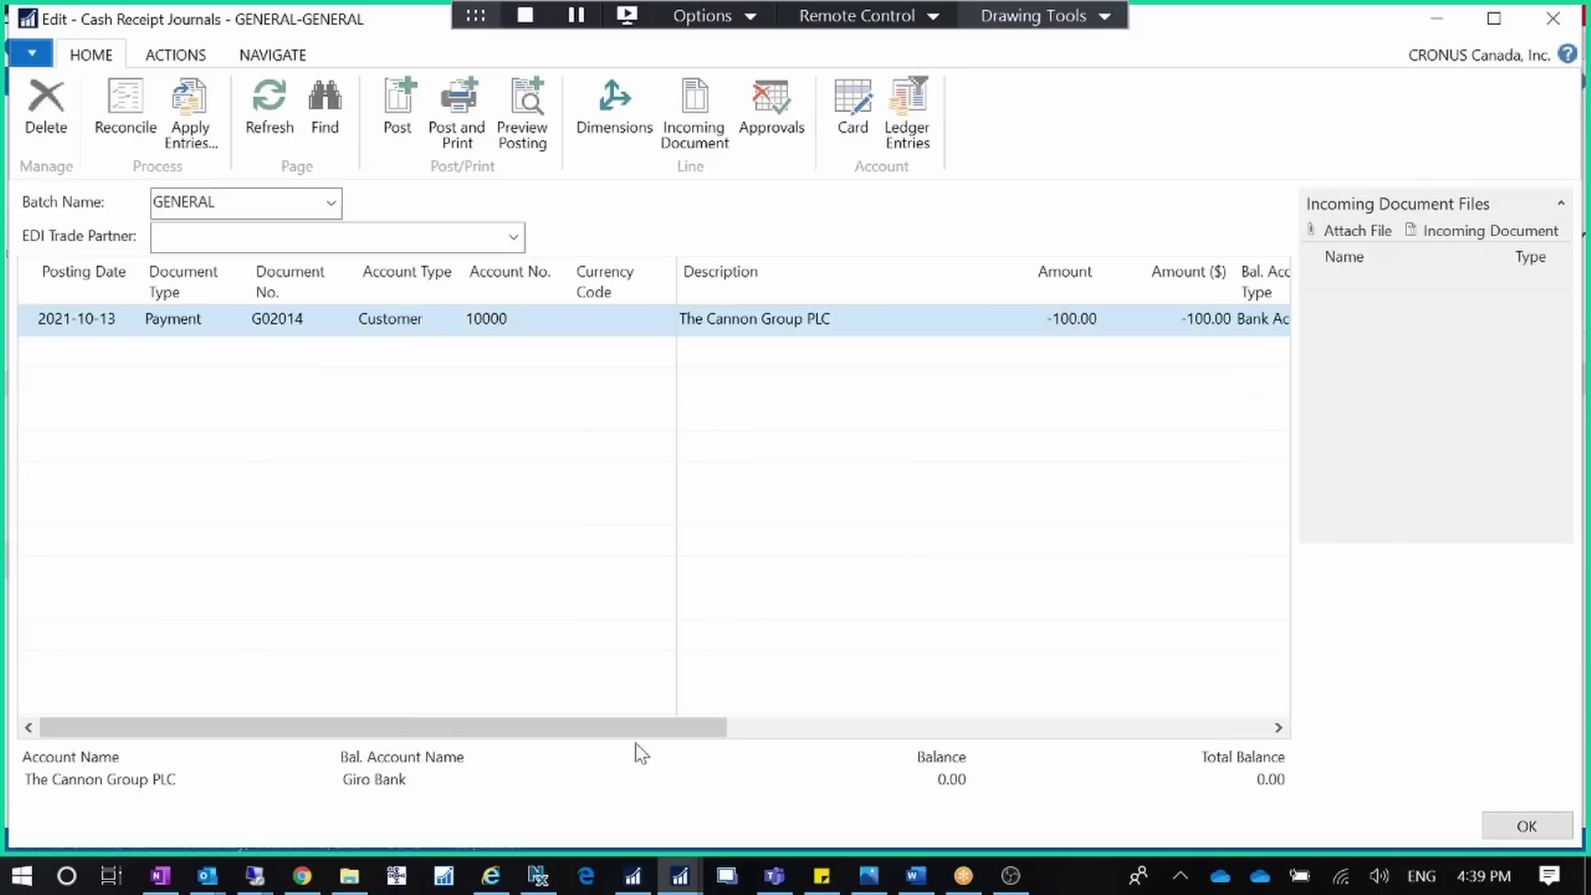
pyautogui.moveTo(695, 732); pyautogui.dragTo(1068, 727)
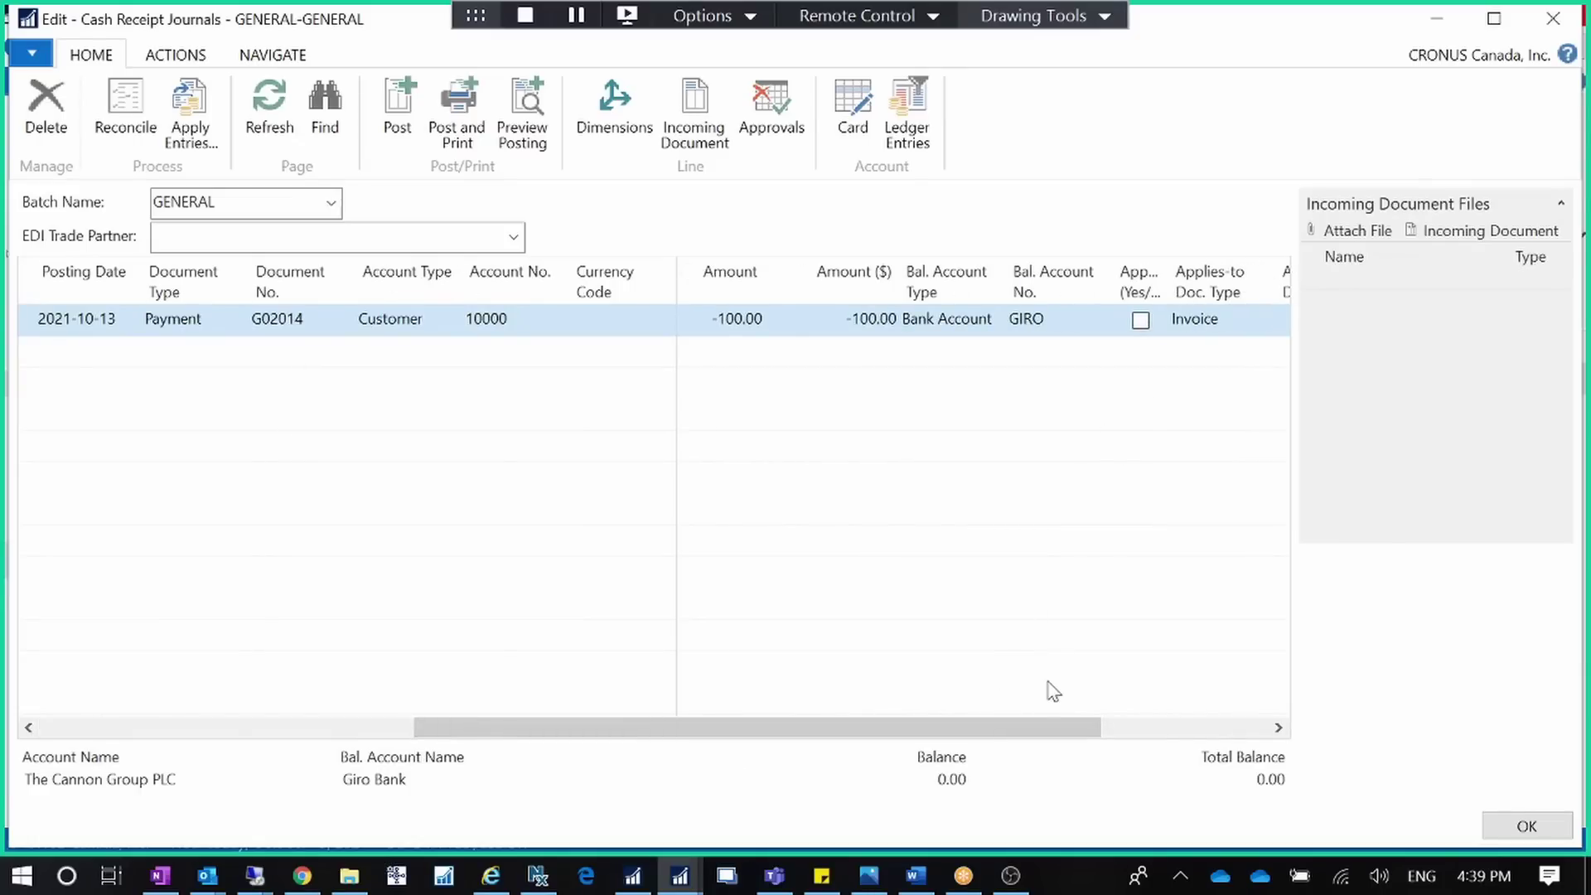
pyautogui.moveTo(1037, 733); pyautogui.dragTo(1179, 707)
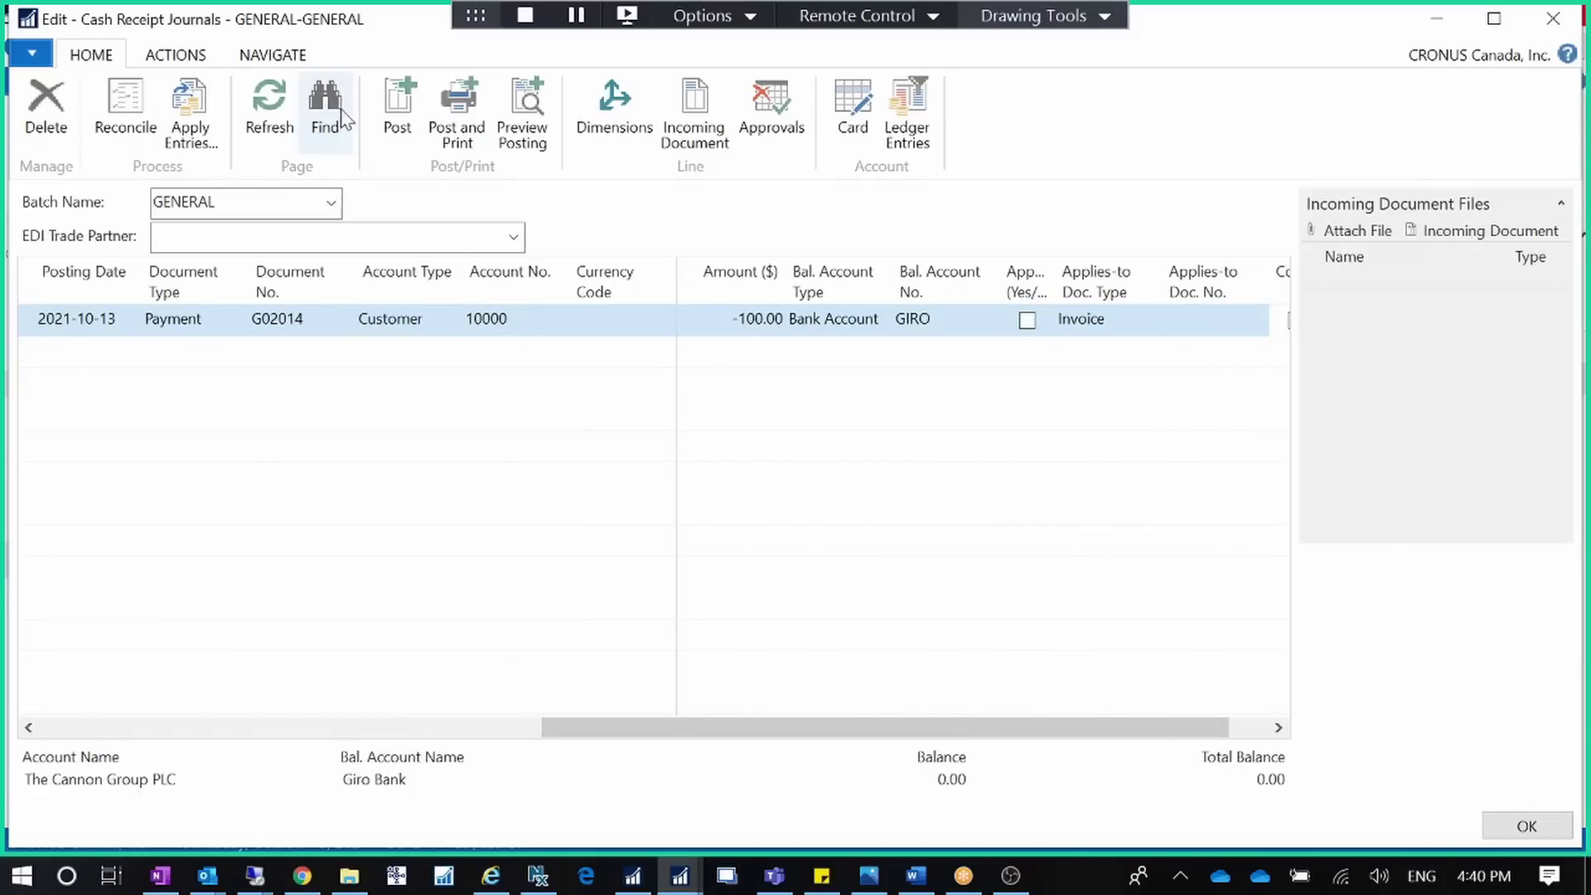
# Post the GENERAL cash receipt journal and close the journal
pyautogui.click(398, 112)
pyautogui.click(767, 464)
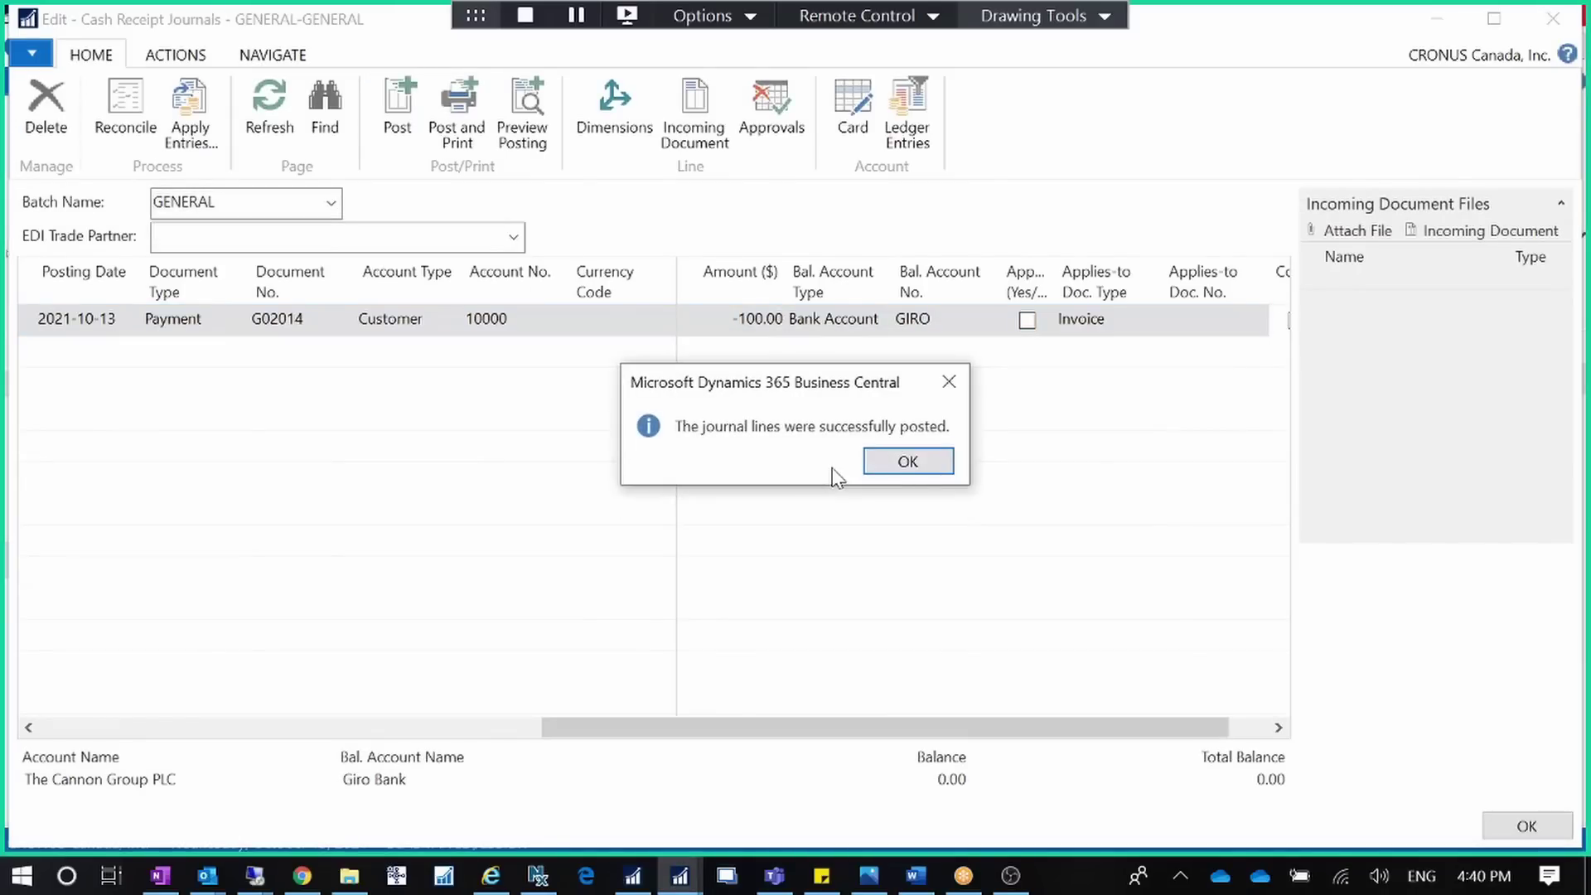
pyautogui.click(916, 462)
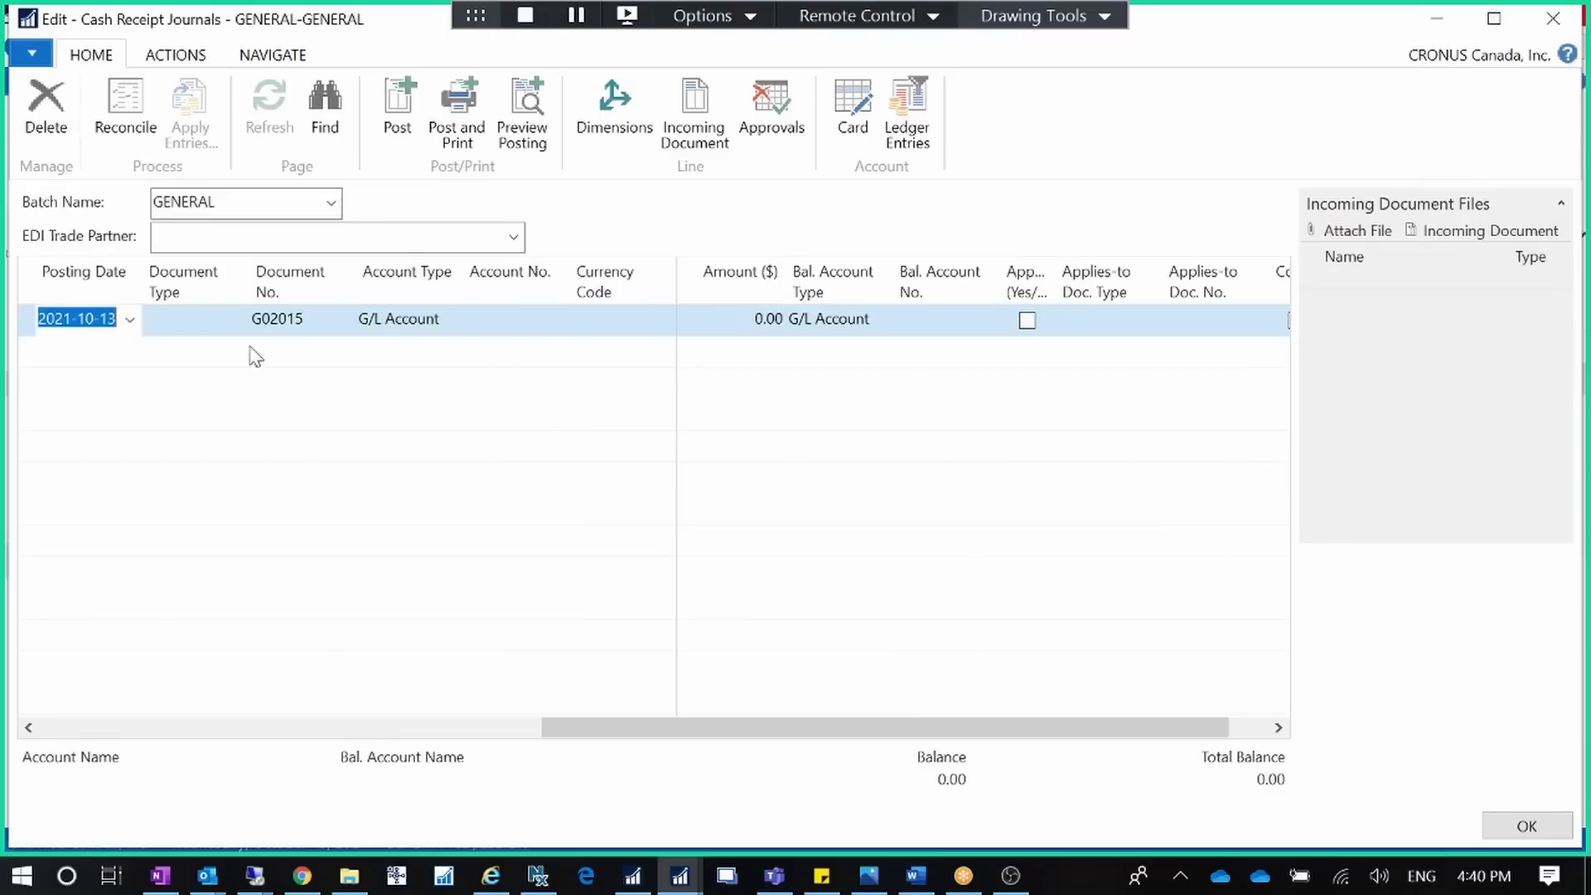
pyautogui.click(1526, 824)
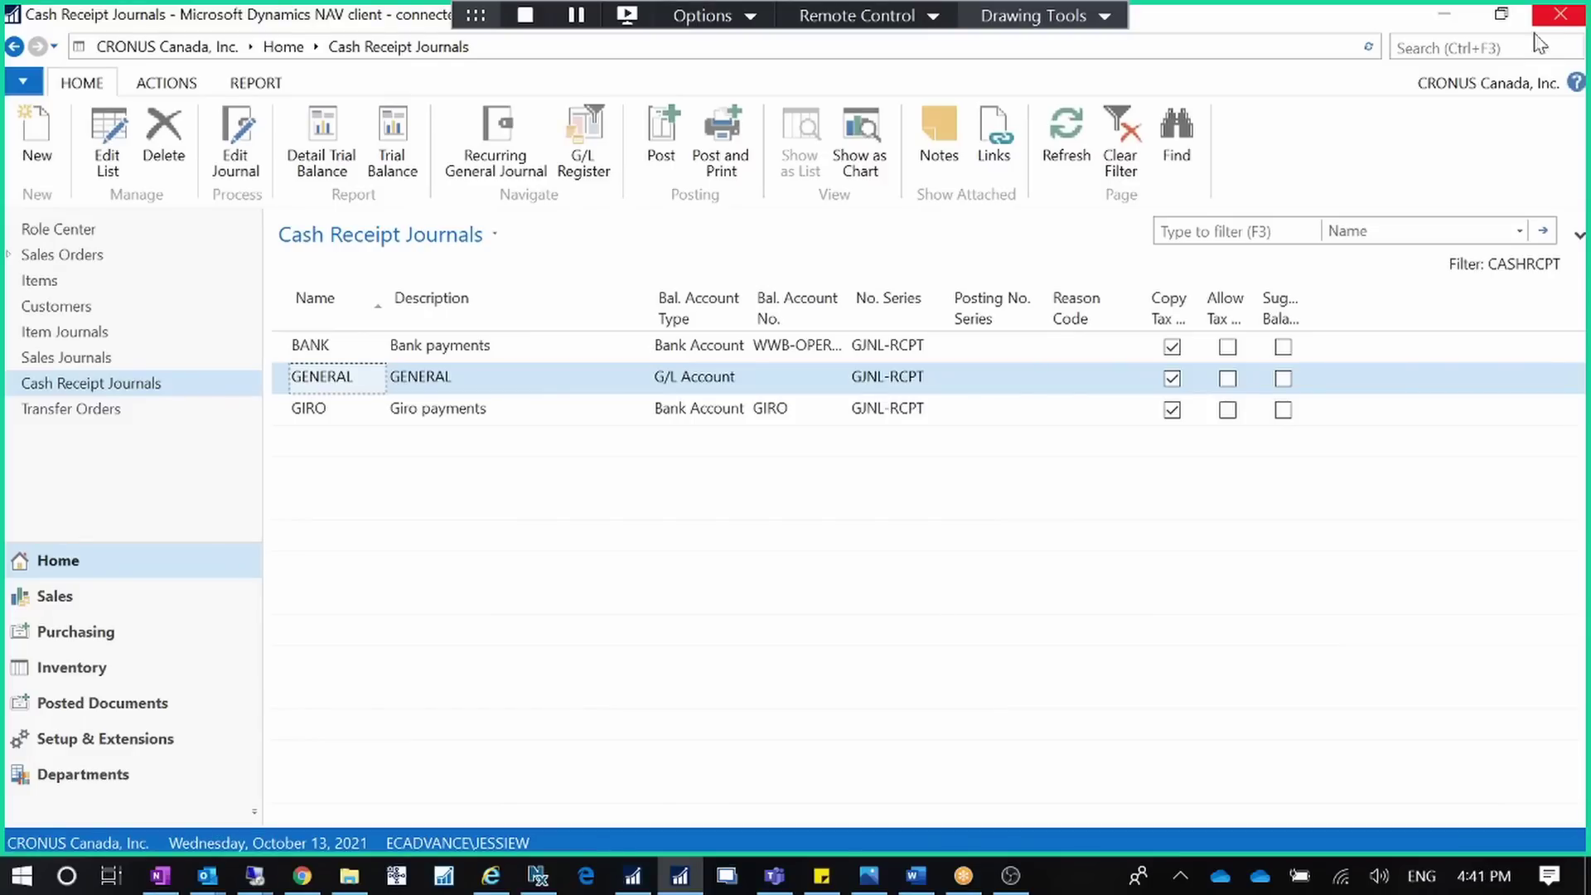
# Search for currencies and open the Currencies list
pyautogui.hotkey('ctrl', 'F3')
pyautogui.write('cu')
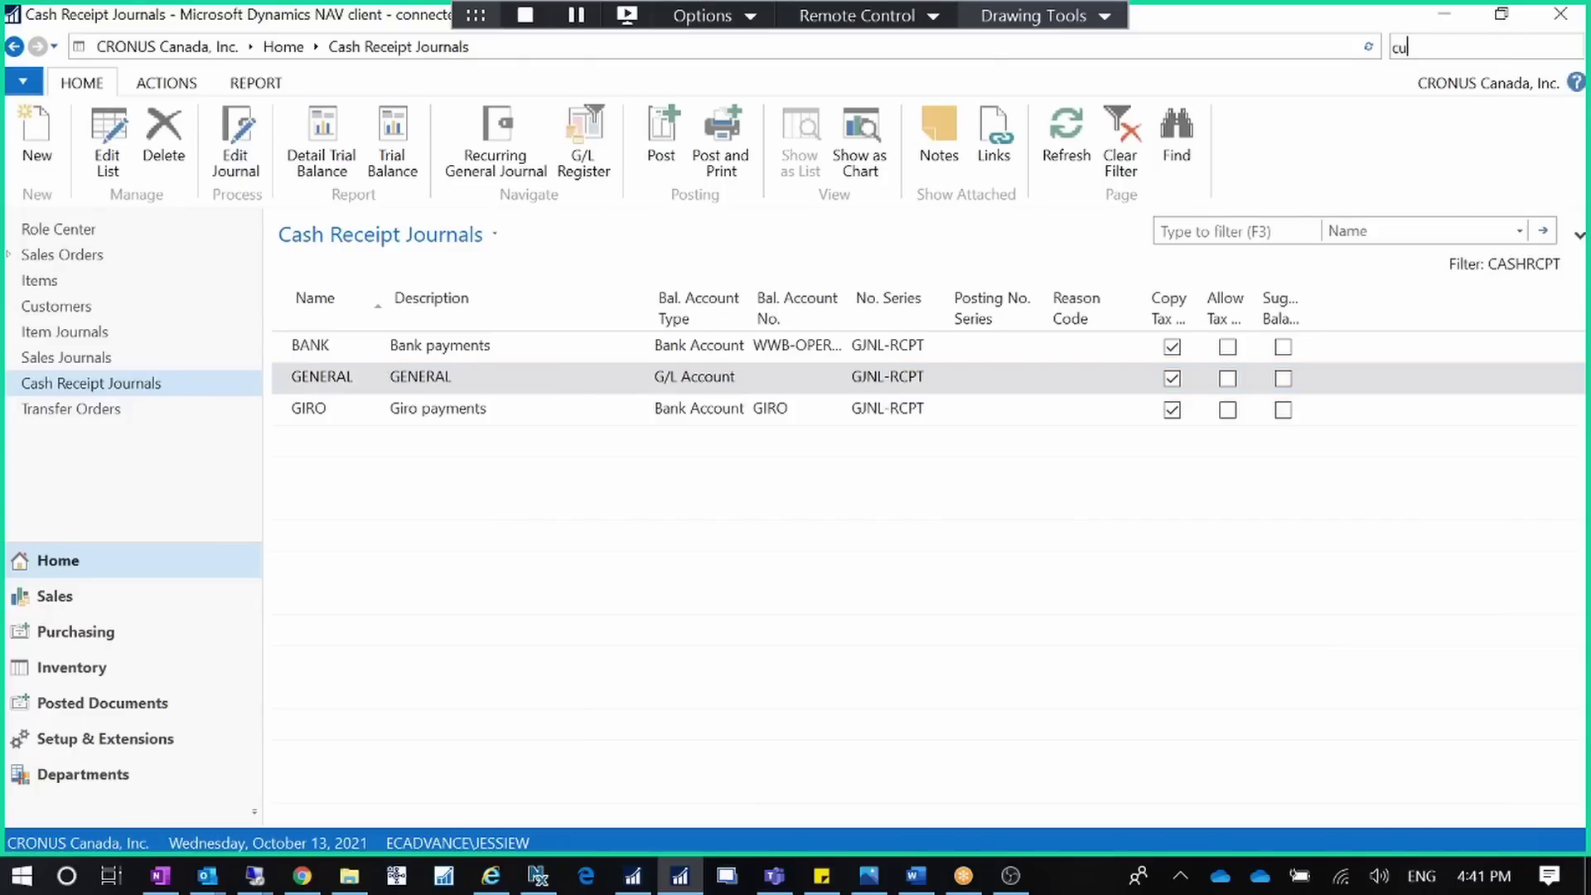
pyautogui.write('rrencie')
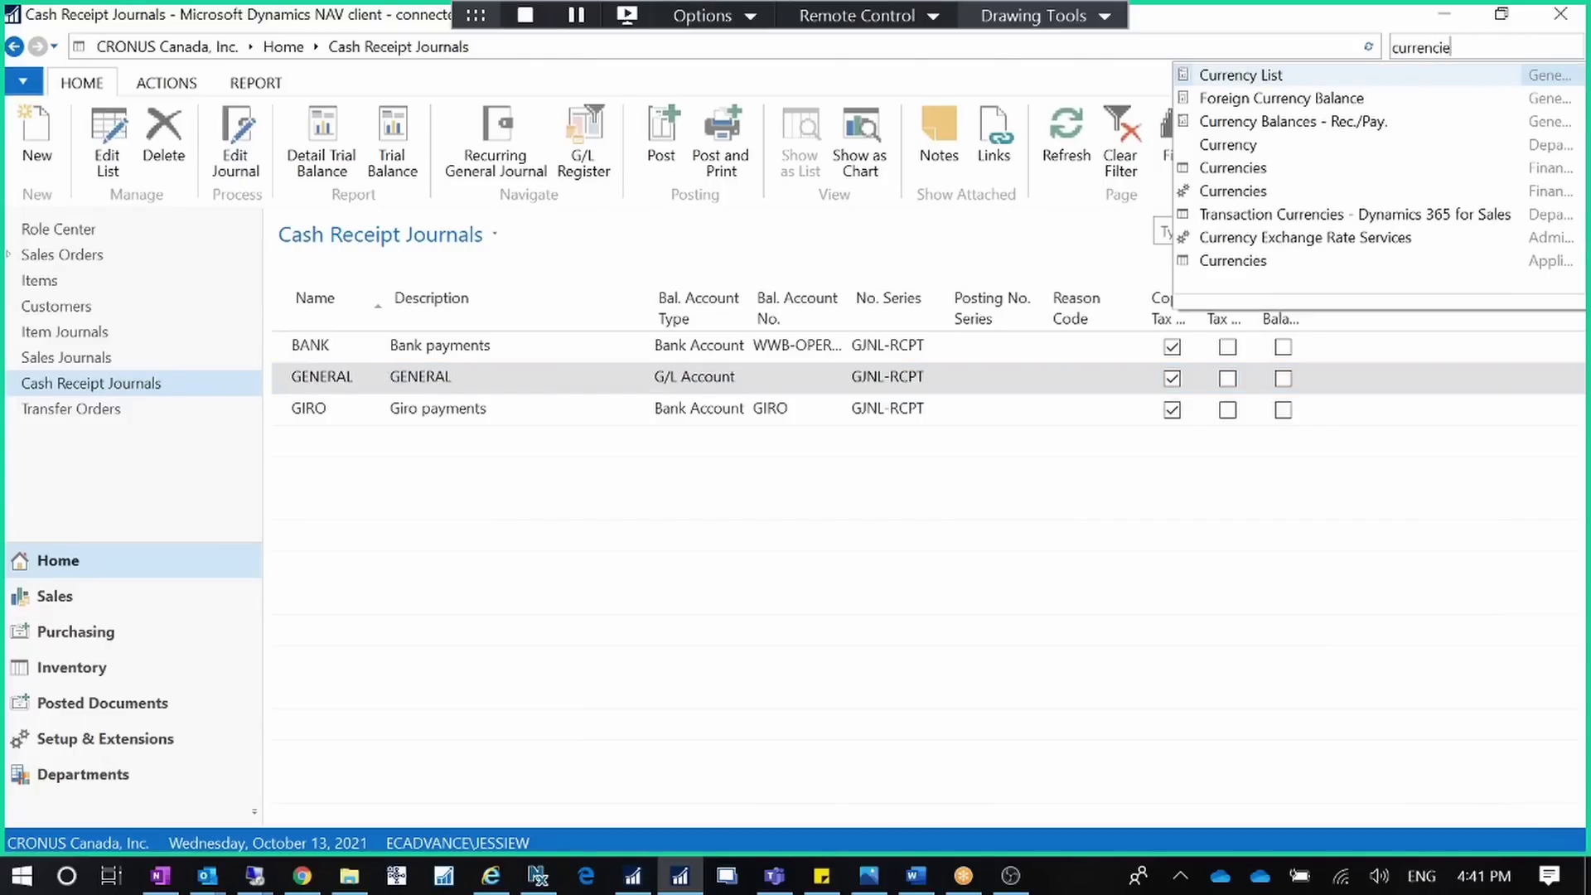
pyautogui.click(1245, 101)
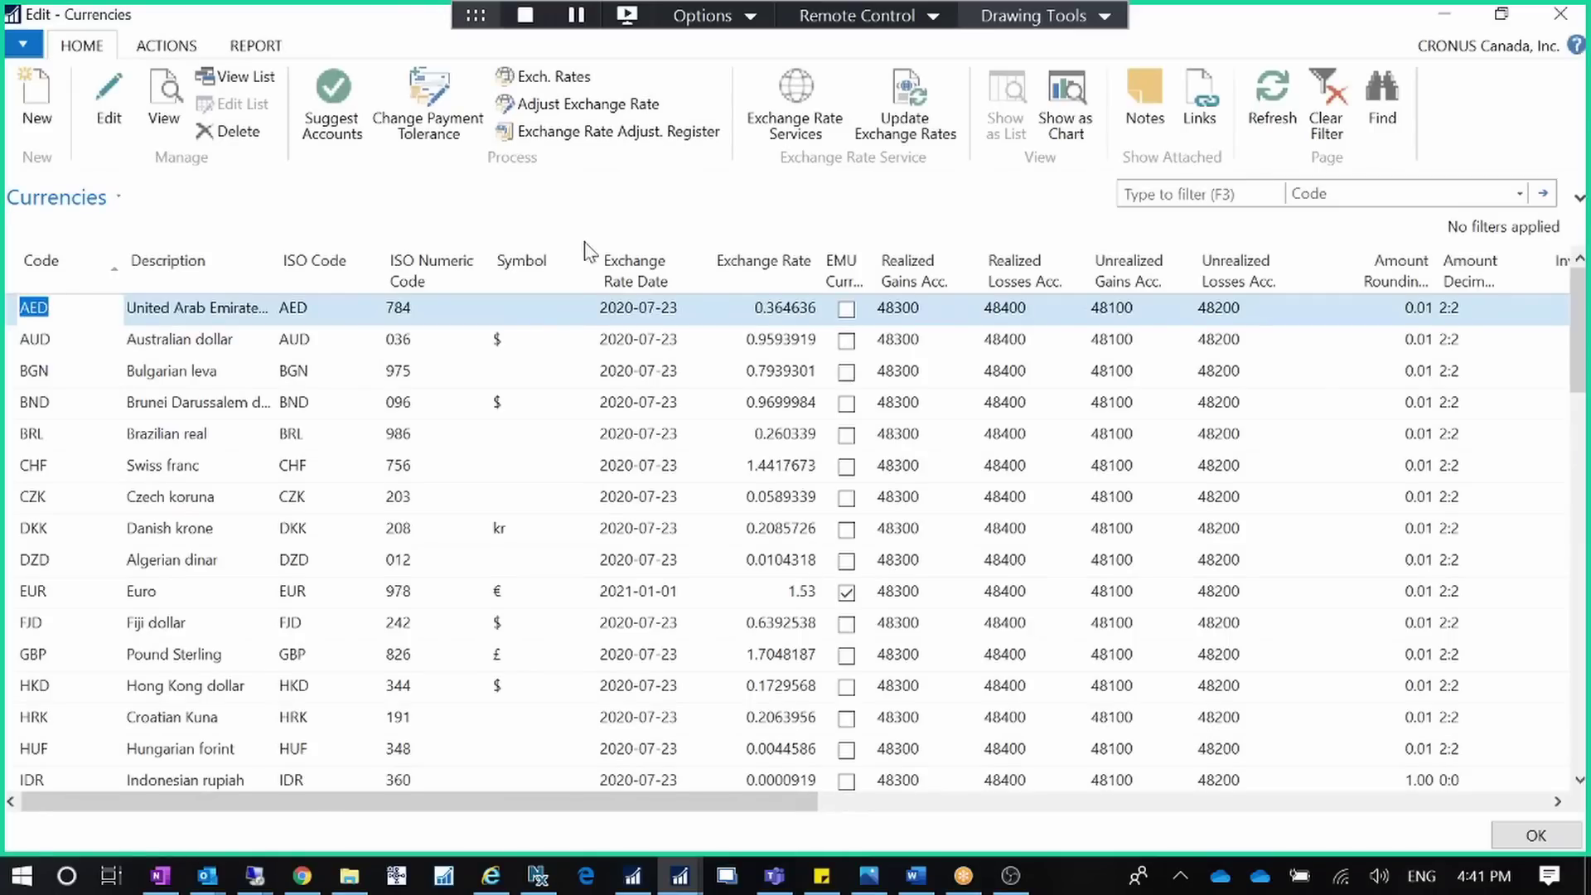
# View the Adjust Exchange Rates options in an enlarged window, cancel the job and close the Currencies list
pyautogui.click(610, 108)
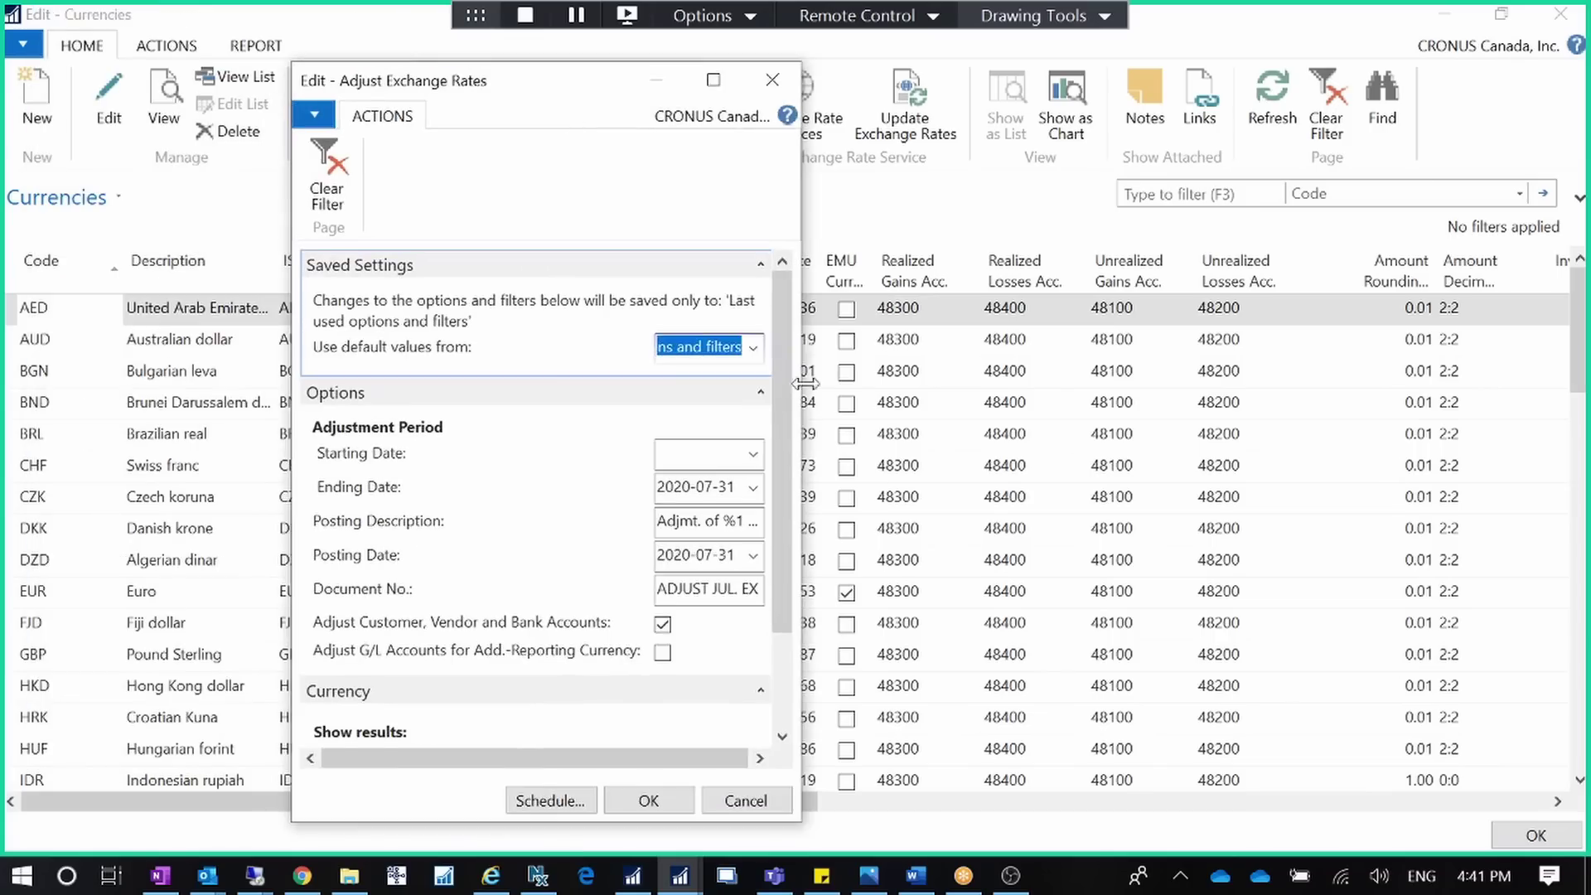
pyautogui.moveTo(805, 419); pyautogui.dragTo(1004, 419)
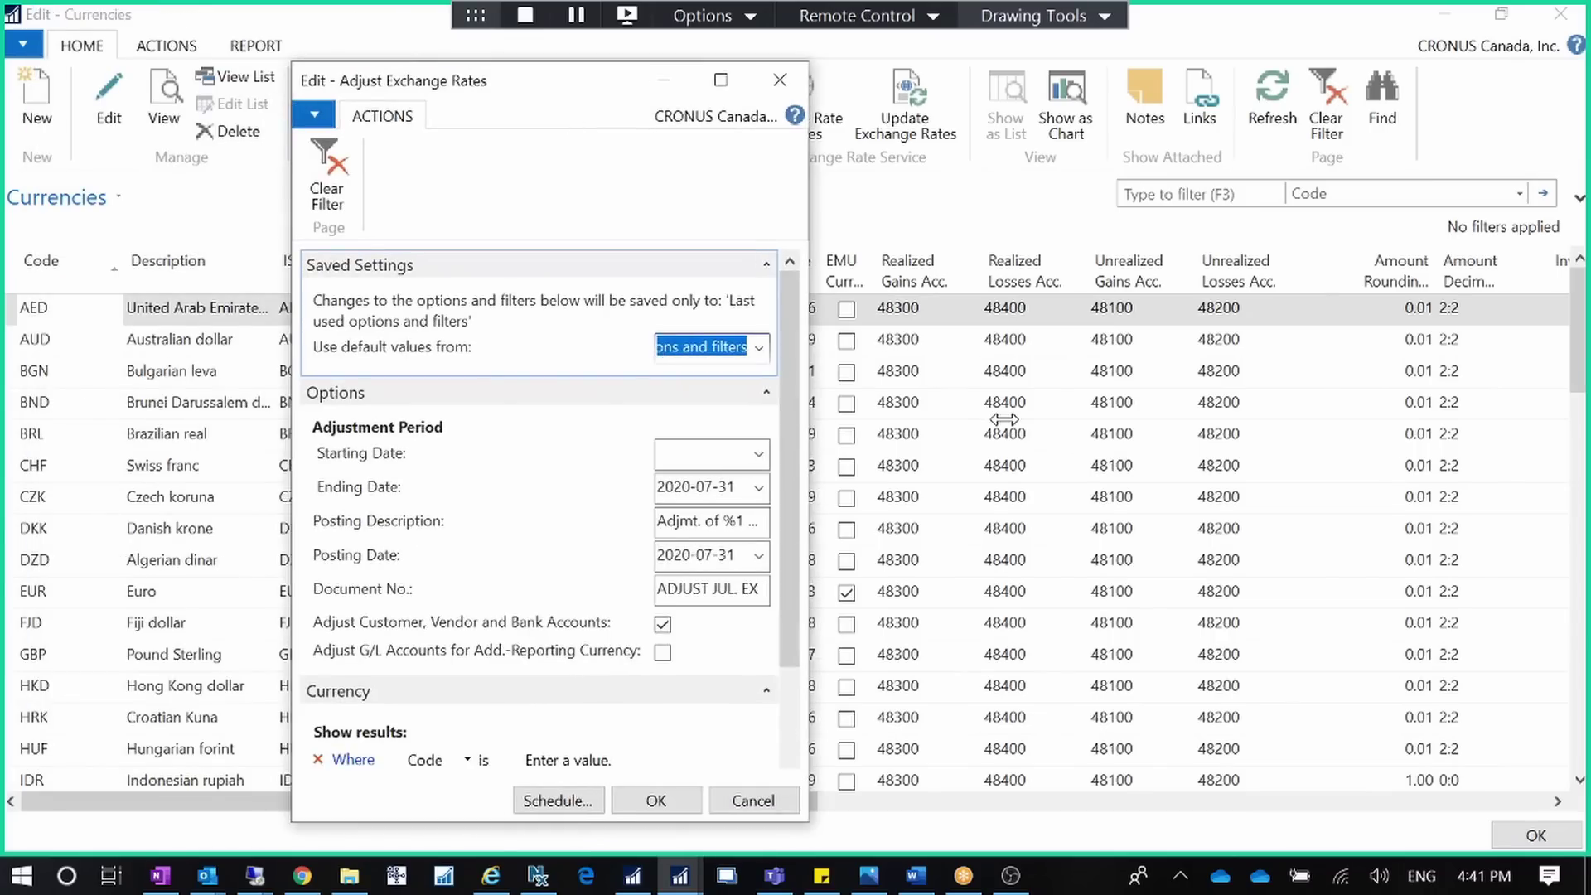
pyautogui.moveTo(731, 89); pyautogui.dragTo(742, 59)
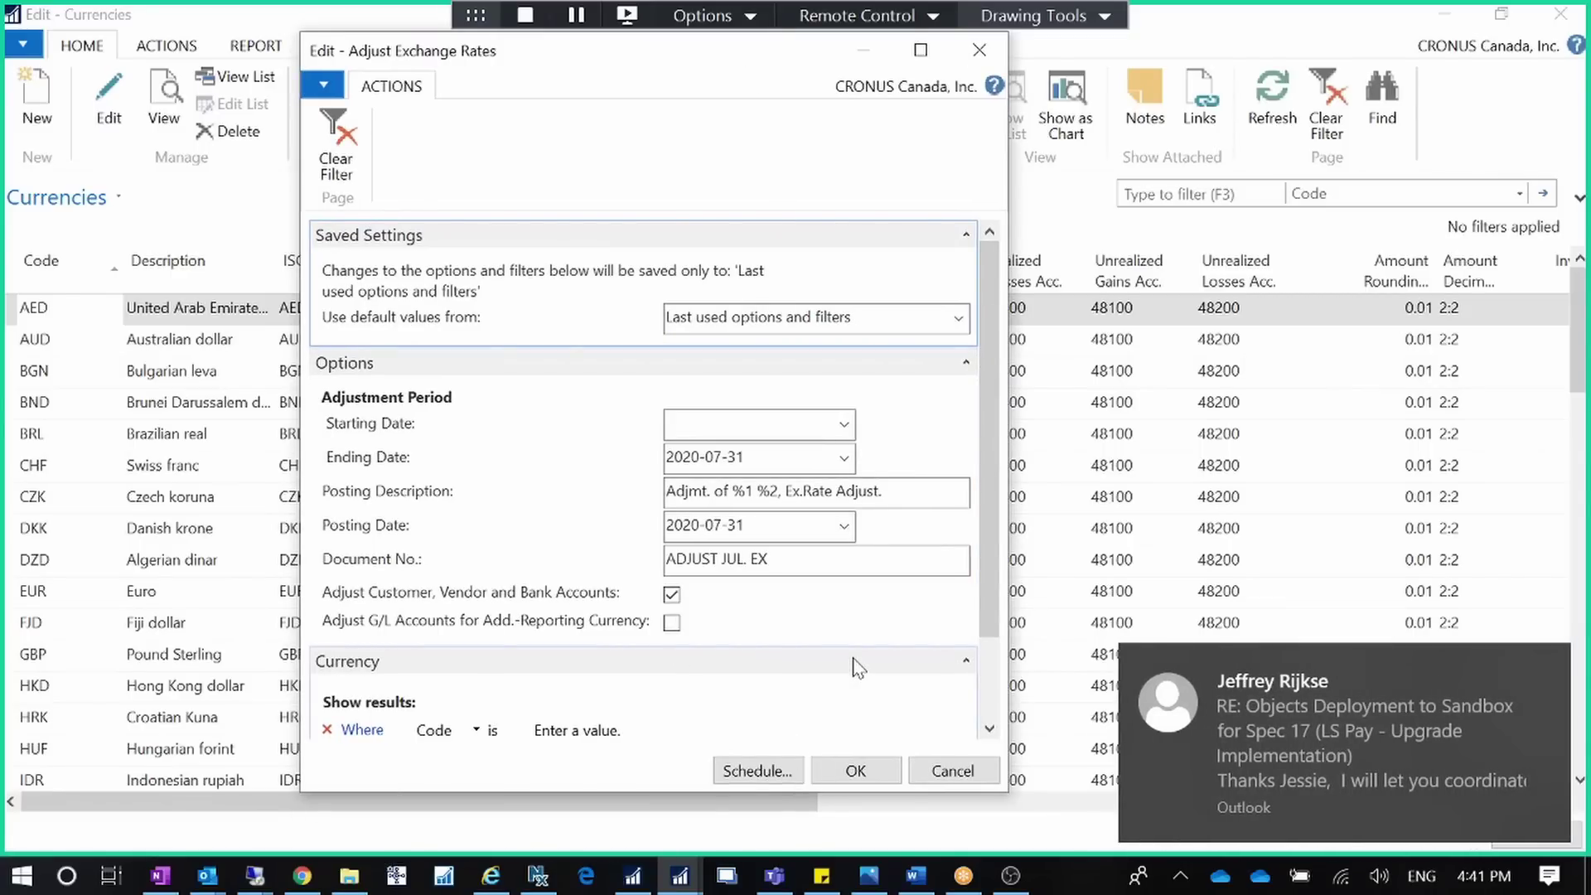
pyautogui.click(948, 772)
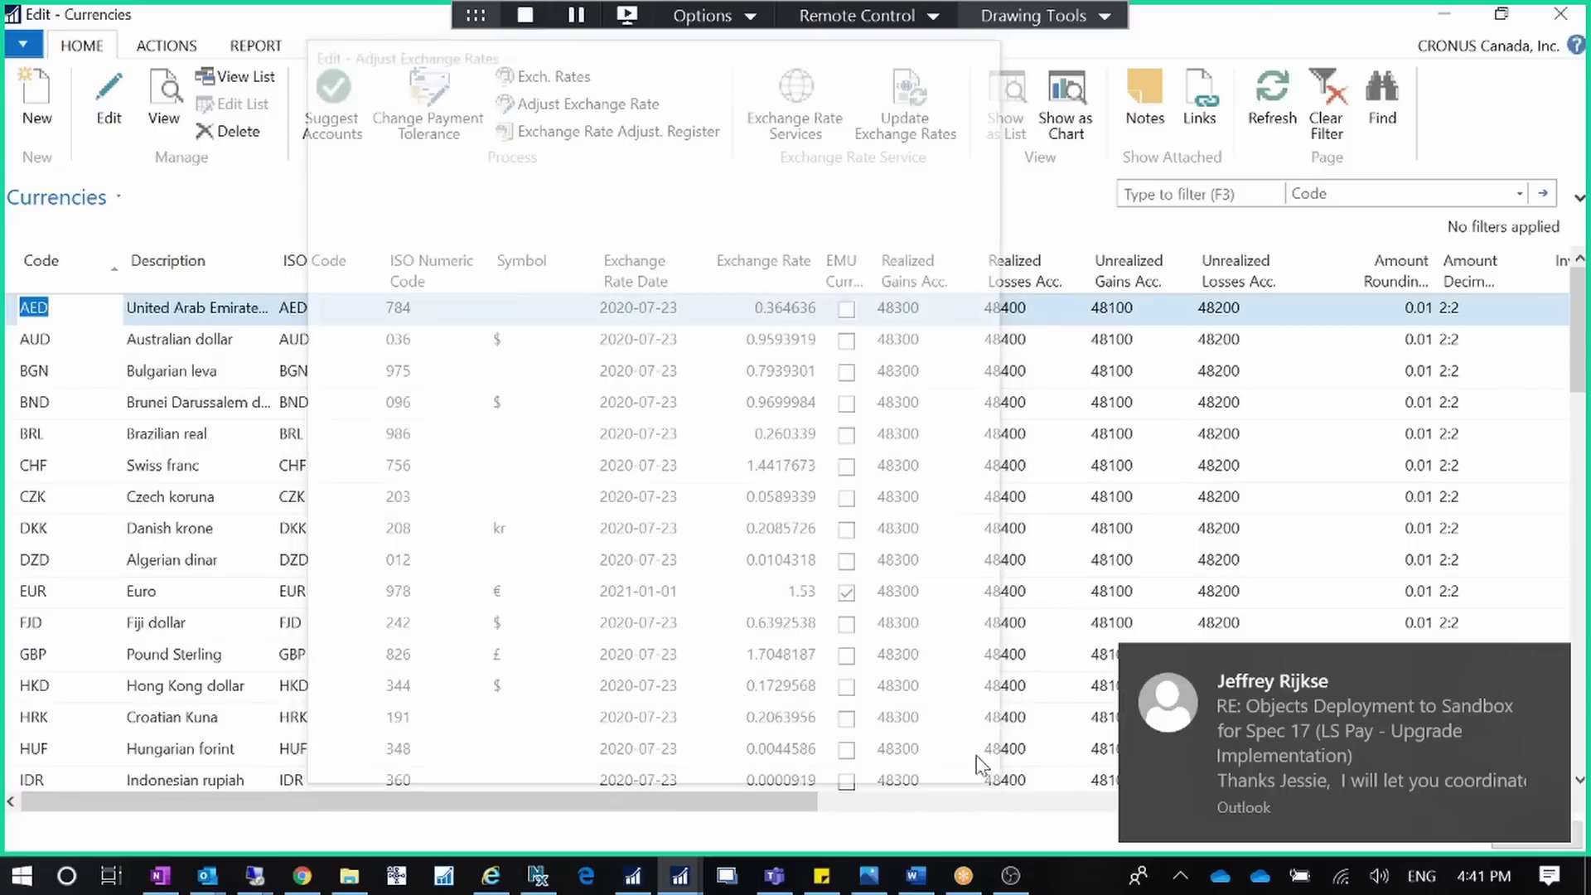
pyautogui.click(1544, 673)
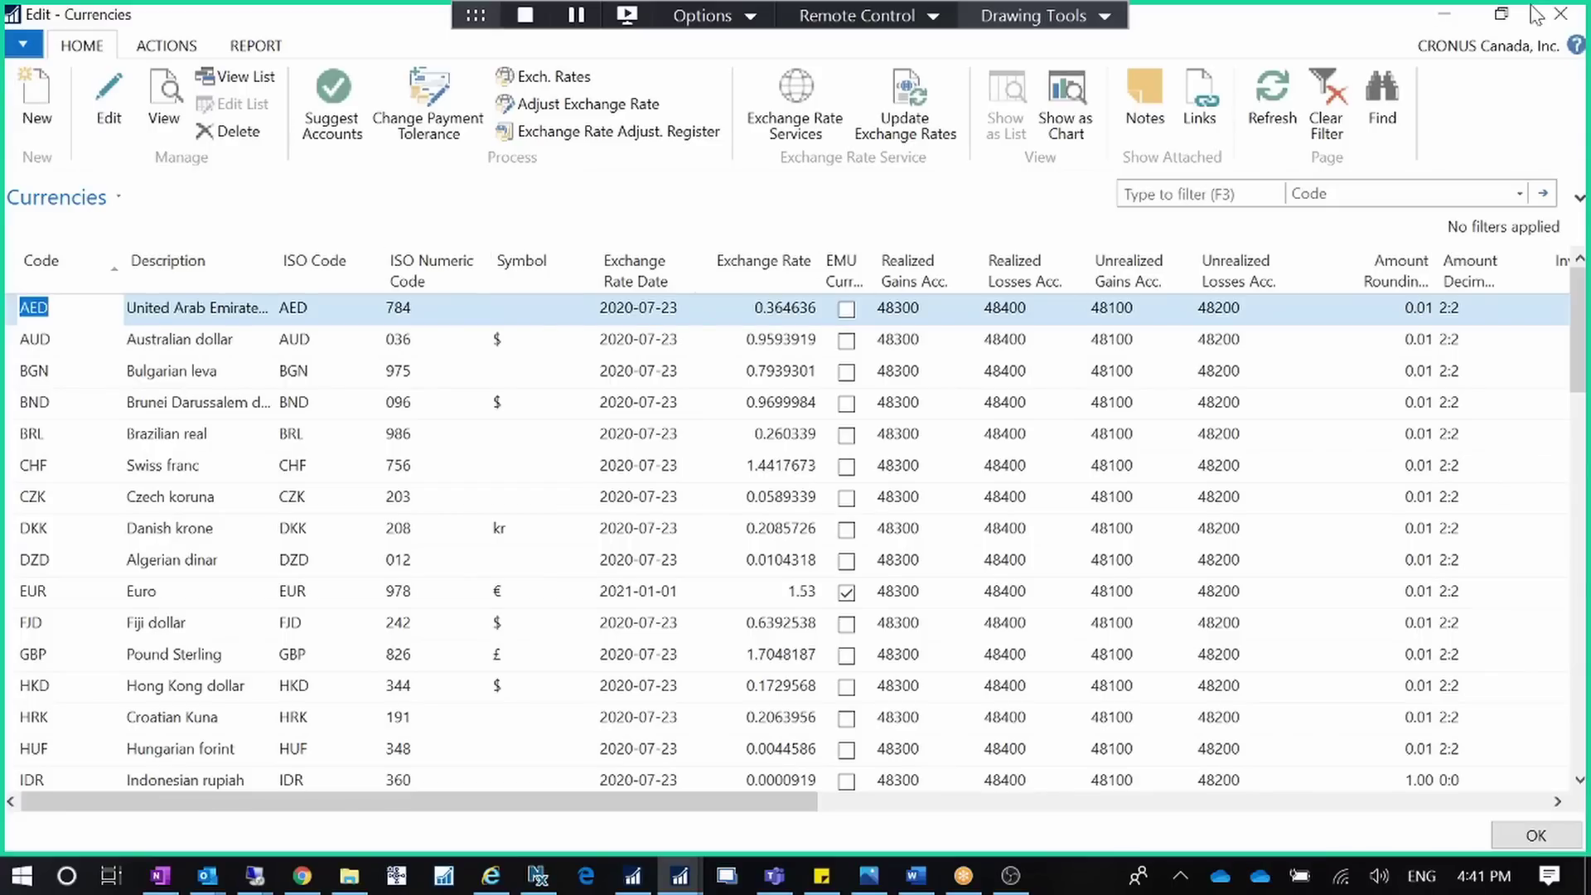
pyautogui.click(1560, 15)
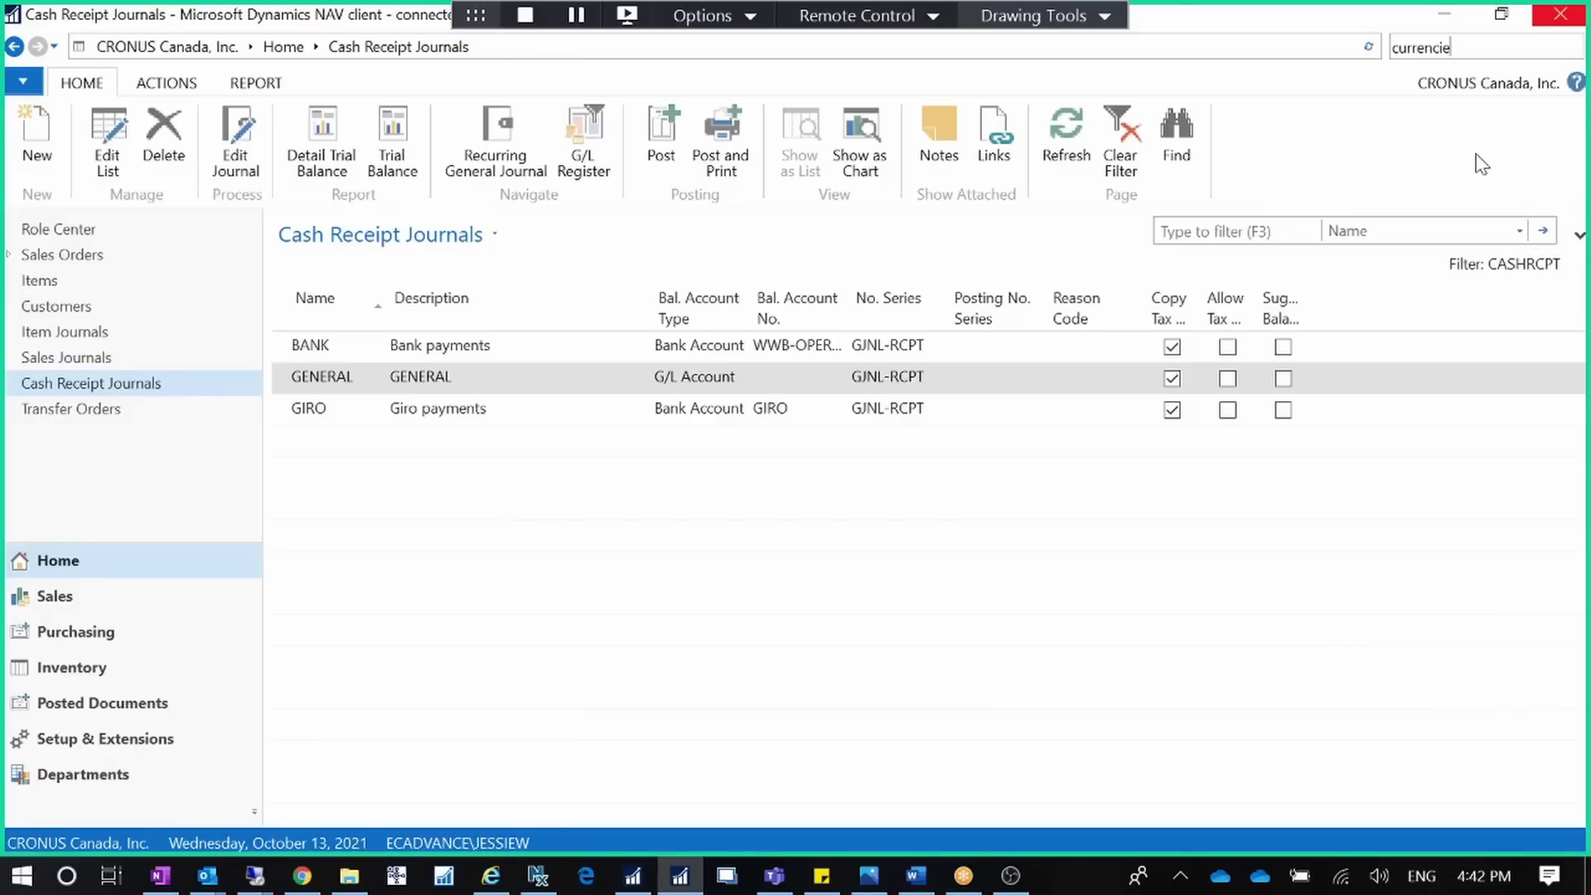
# Search for customer ledger entries and open the Customer Ledger Entries page
pyautogui.press('BackSpace')
pyautogui.press('BackSpace')
pyautogui.press('BackSpace')
pyautogui.press('BackSpace')
pyautogui.press('BackSpace')
pyautogui.press('BackSpace')
pyautogui.press('BackSpace')
pyautogui.press('BackSpace')
pyautogui.press('BackSpace')
pyautogui.write('customer ledger en')
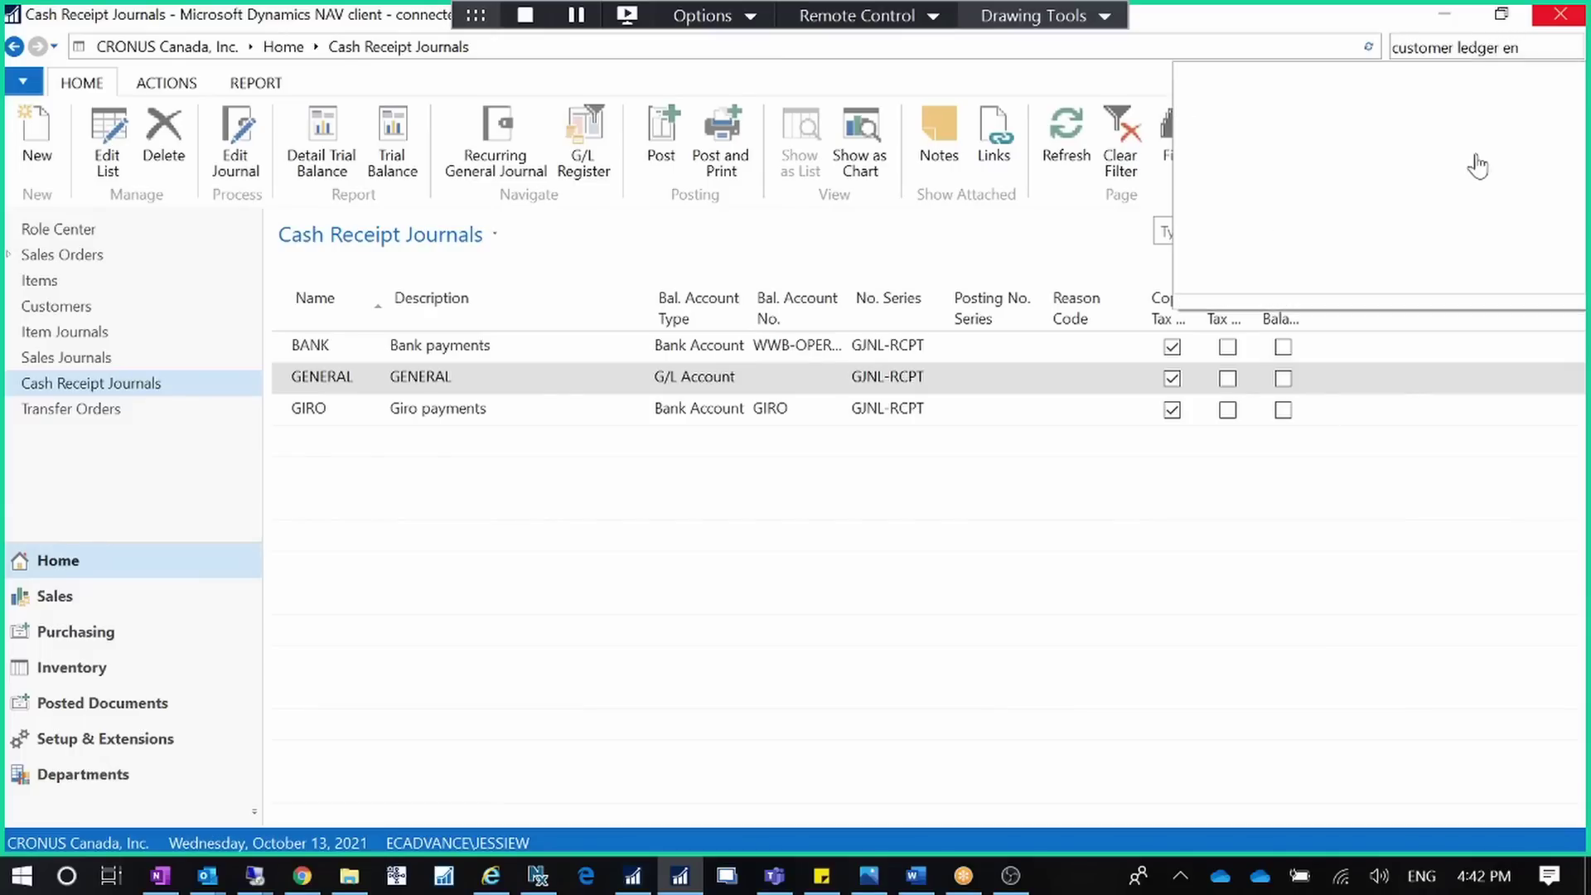
pyautogui.click(1325, 92)
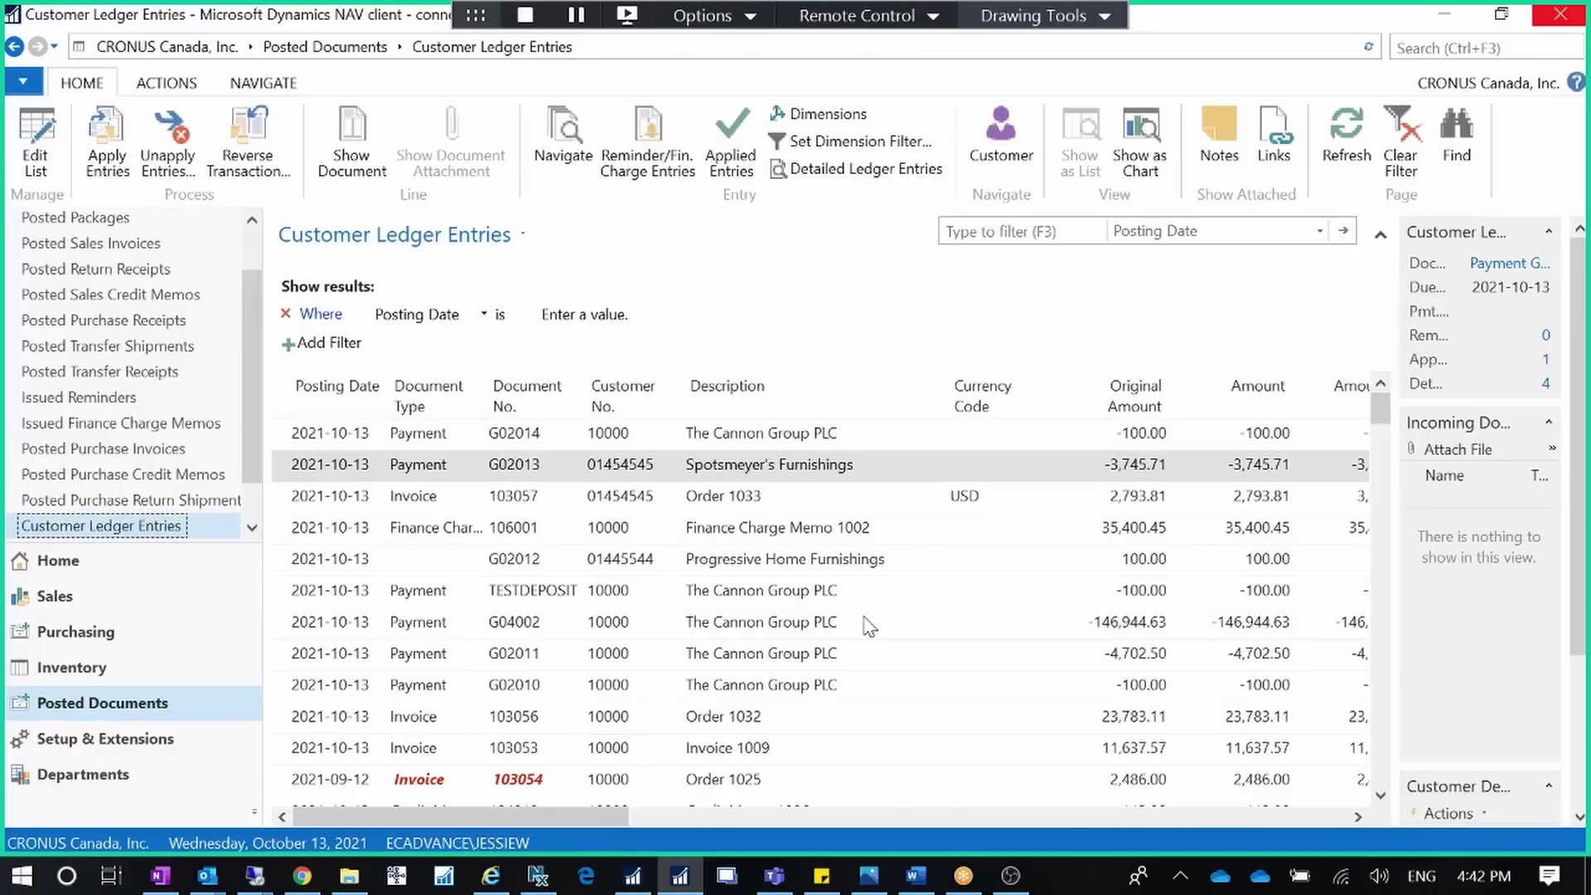
# View the detailed ledger entries of Spotsmeyer's Furnishings payment G02013 in a maximized window, and close them
pyautogui.click(866, 168)
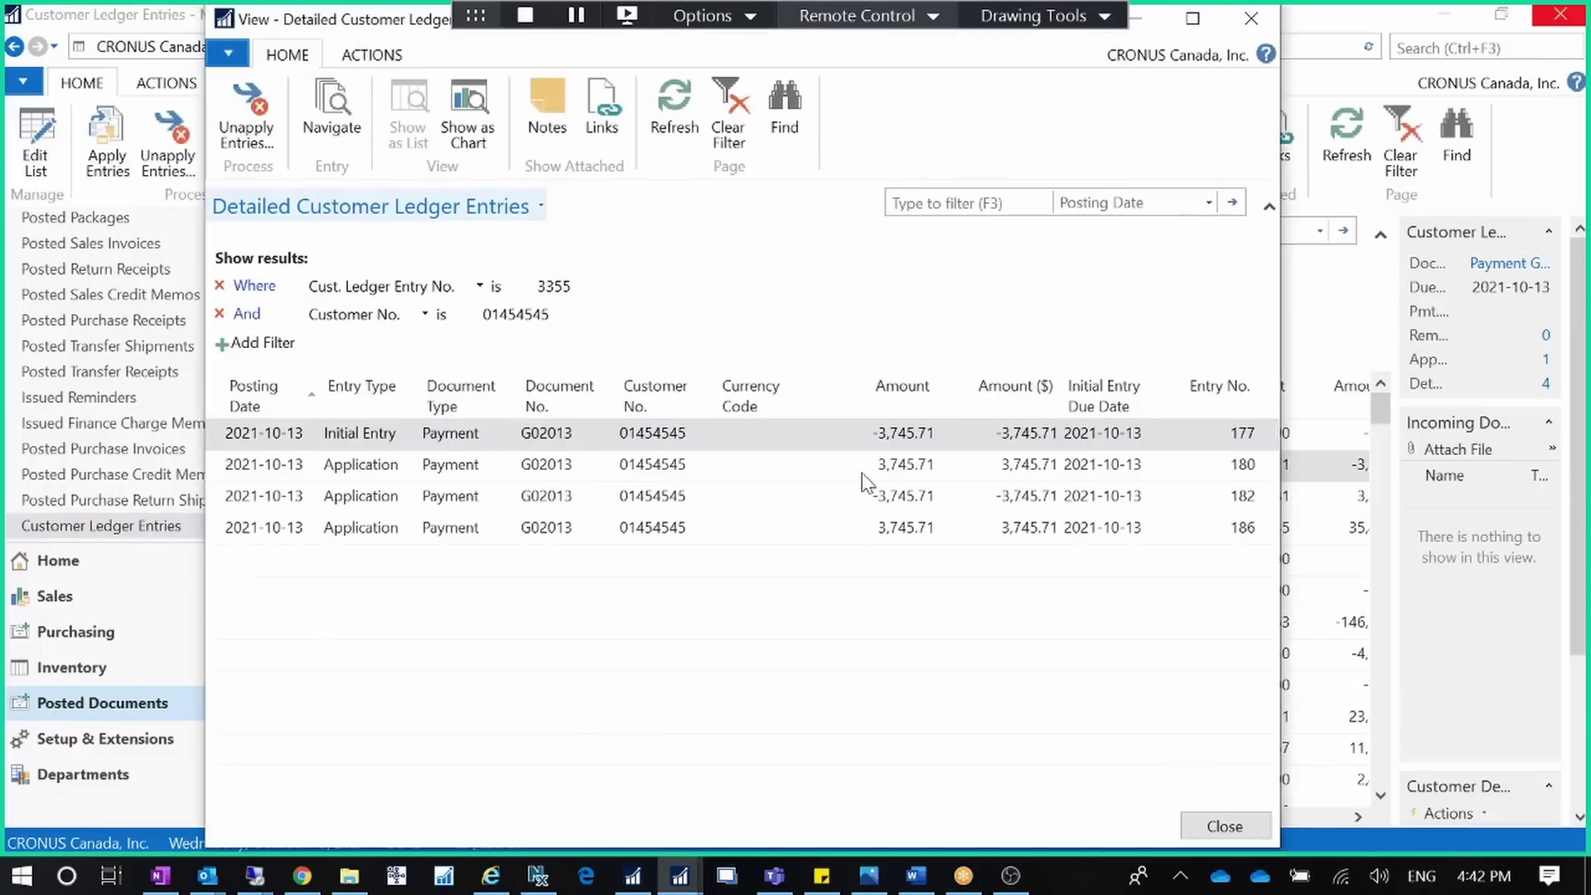
pyautogui.click(1190, 19)
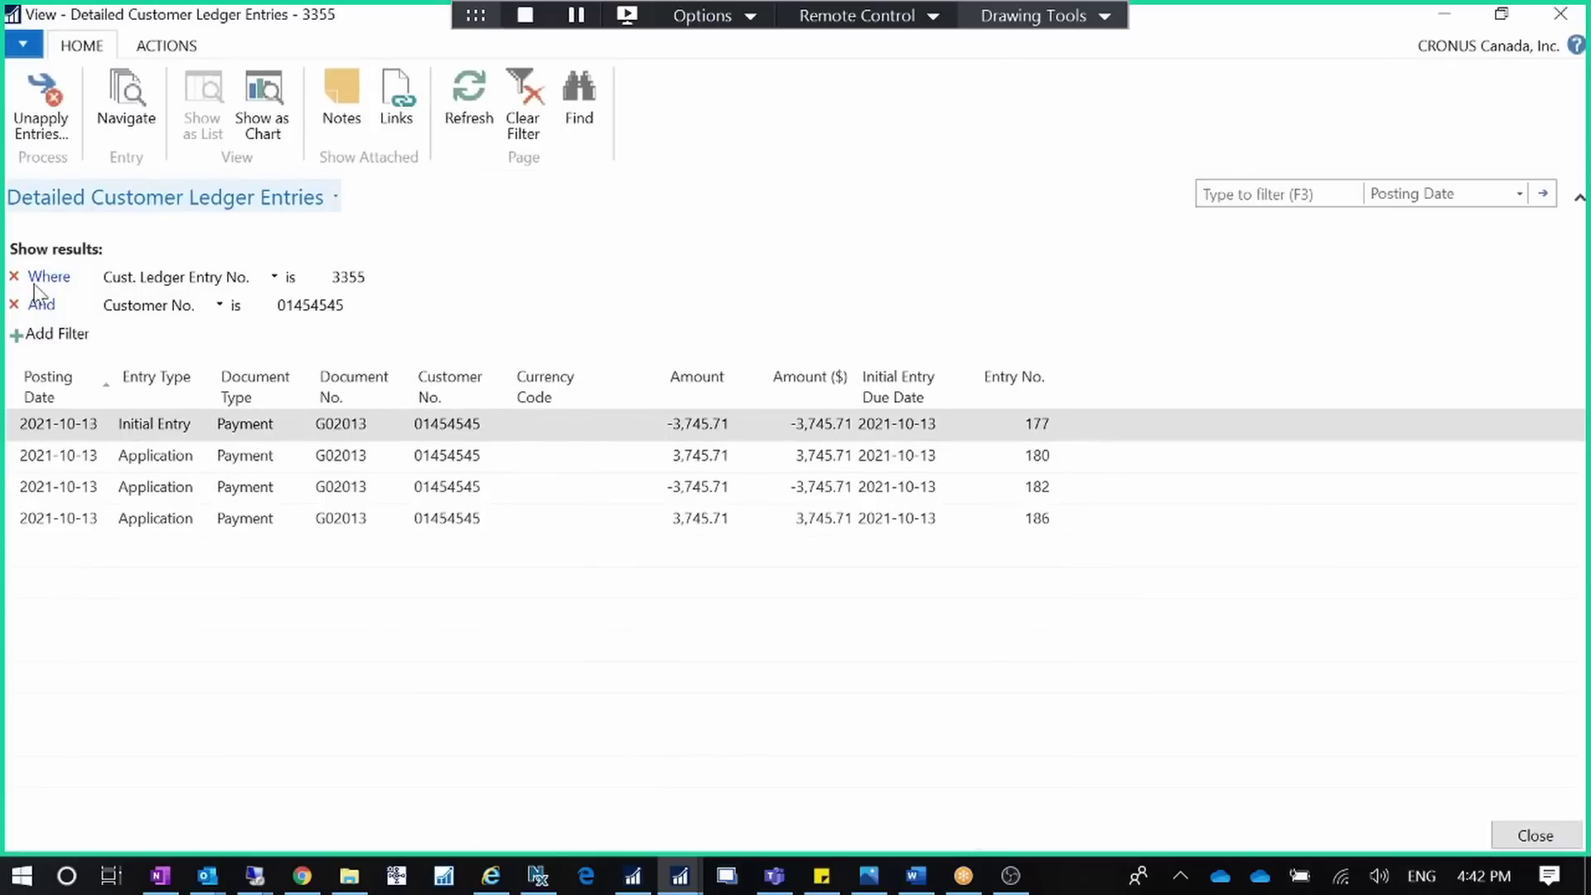
pyautogui.click(1560, 14)
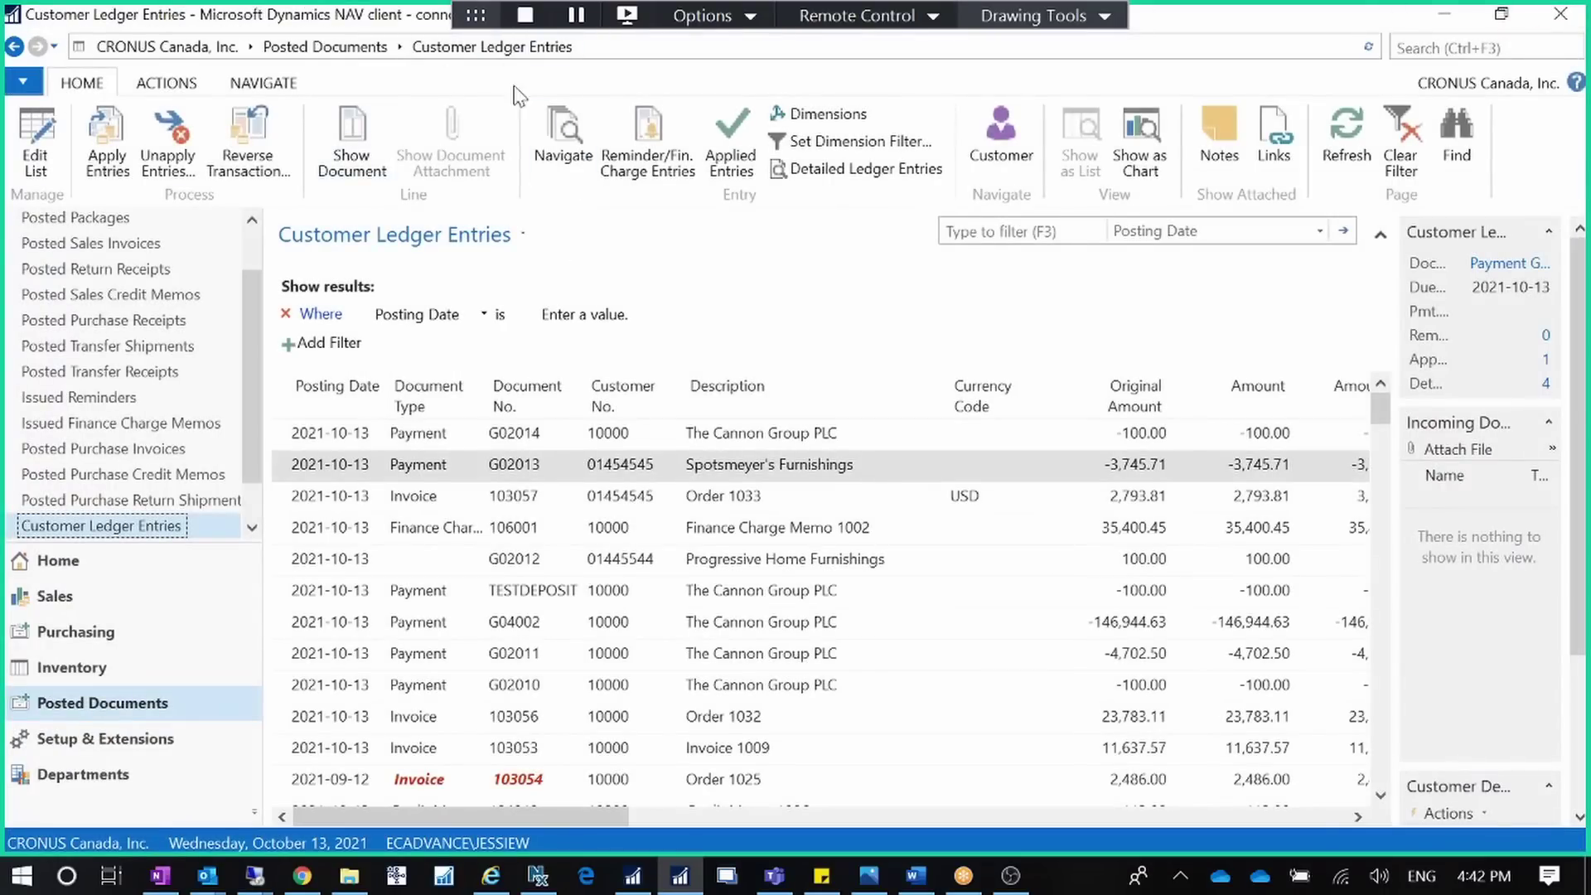
# Open the detailed ledger entries of payment G02013 and remove the ledger entry number and customer number filters to list all entries
pyautogui.click(861, 168)
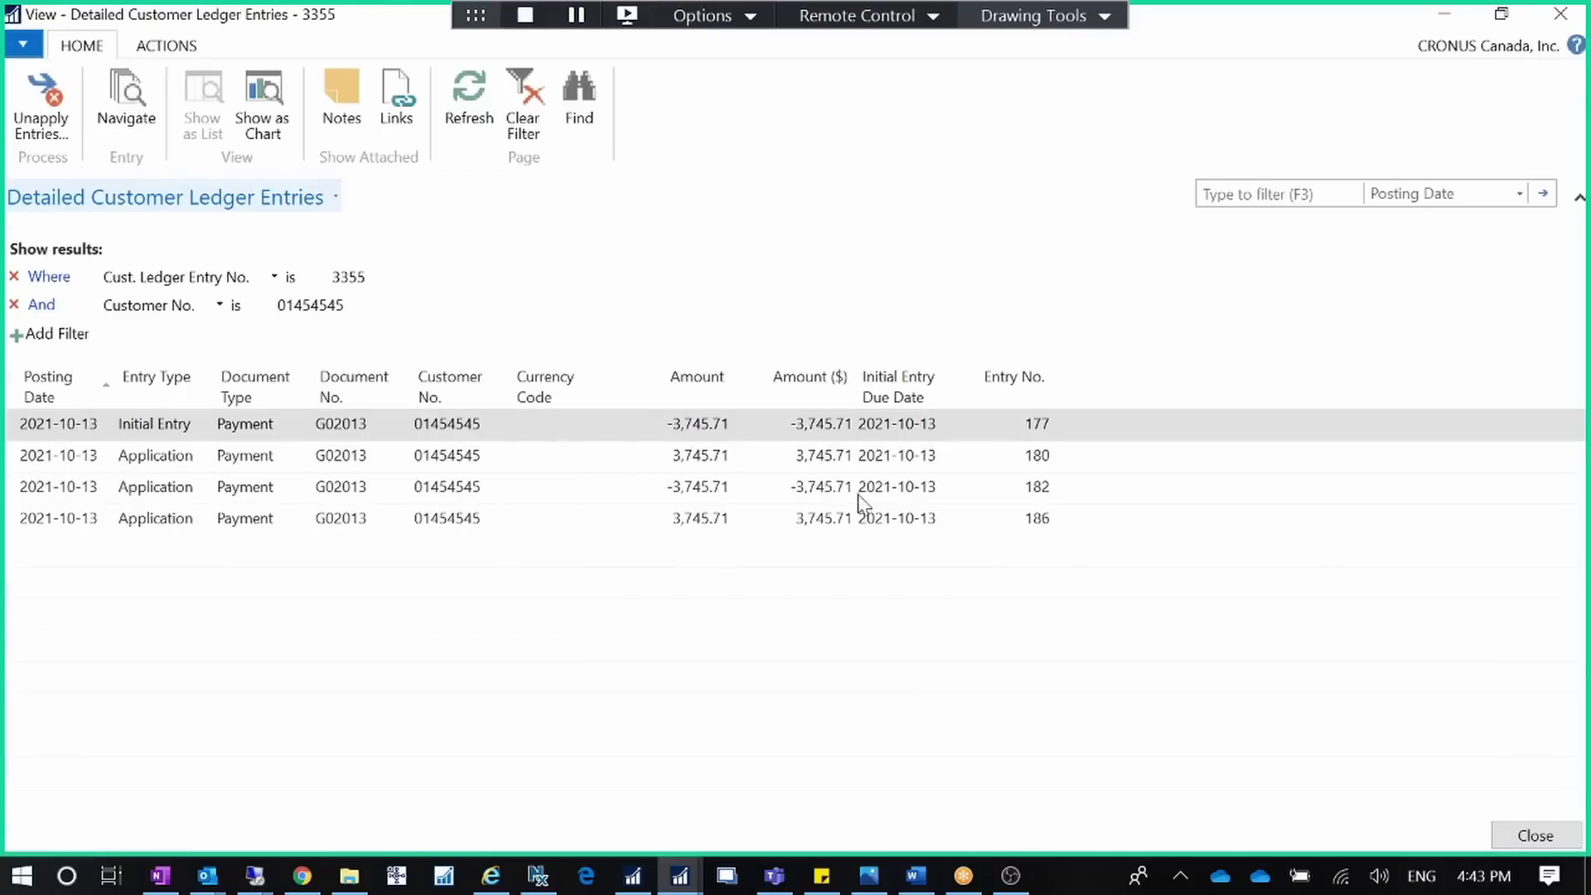
pyautogui.click(14, 304)
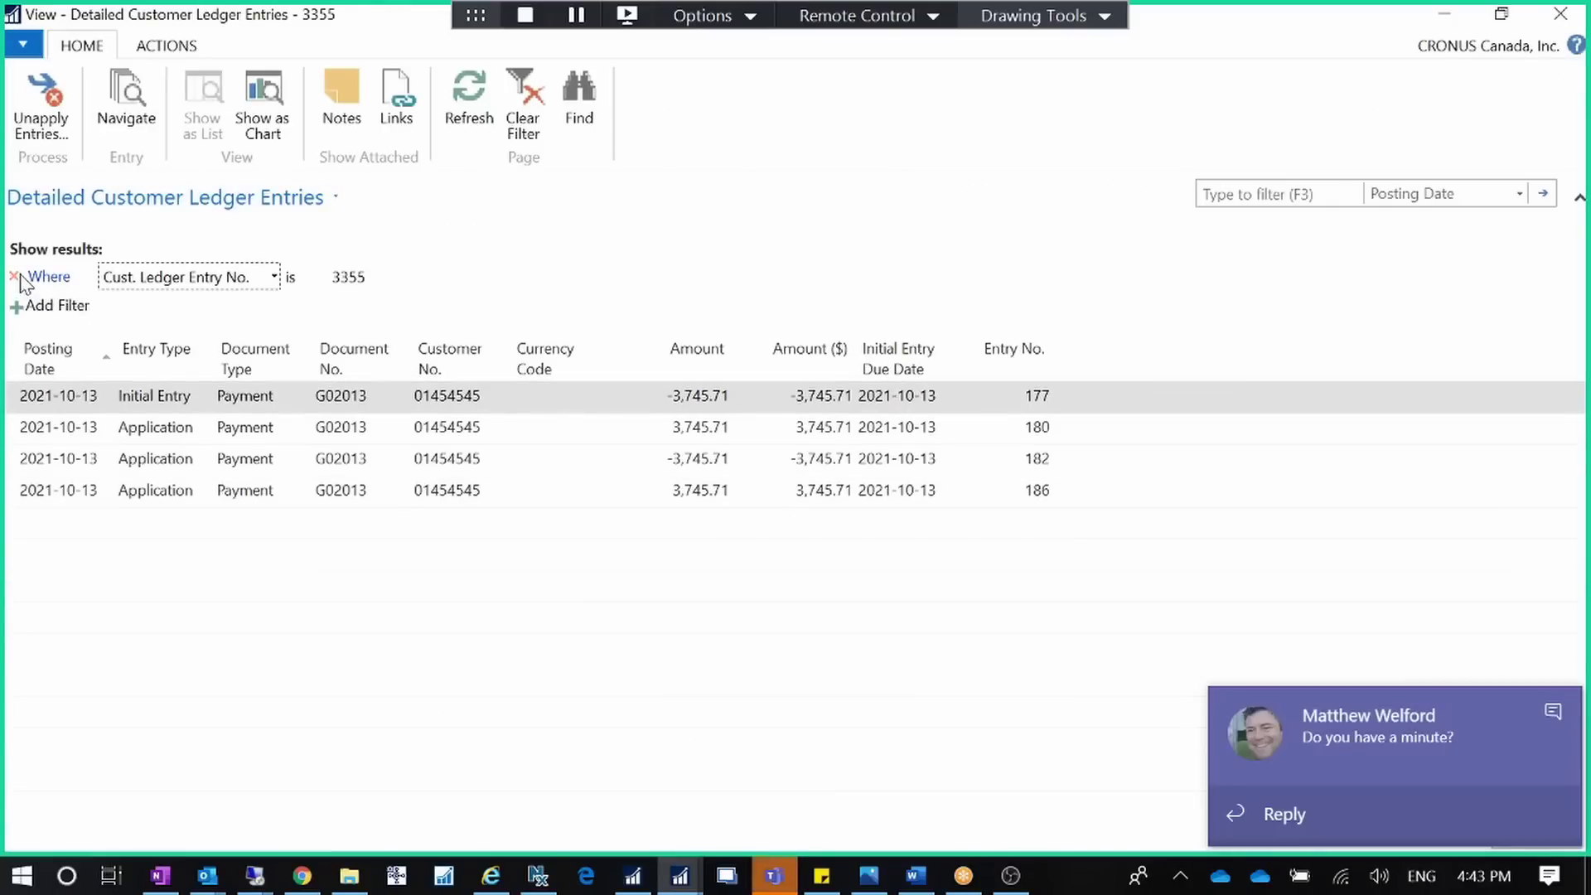
pyautogui.click(14, 276)
pyautogui.scroll(3, 545, 621)
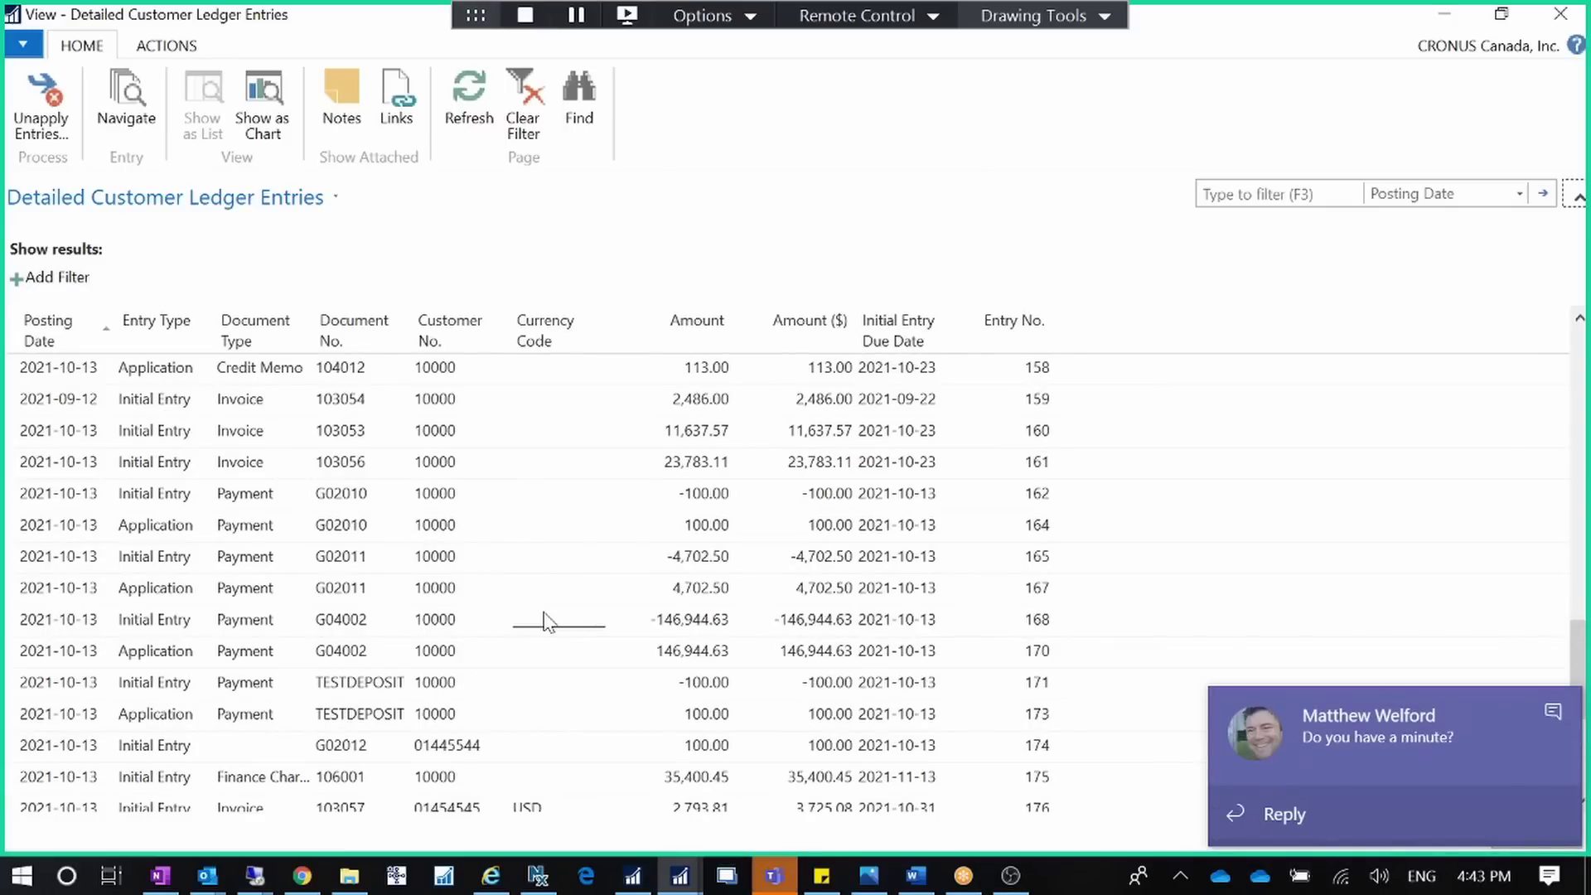
pyautogui.scroll(6, 545, 622)
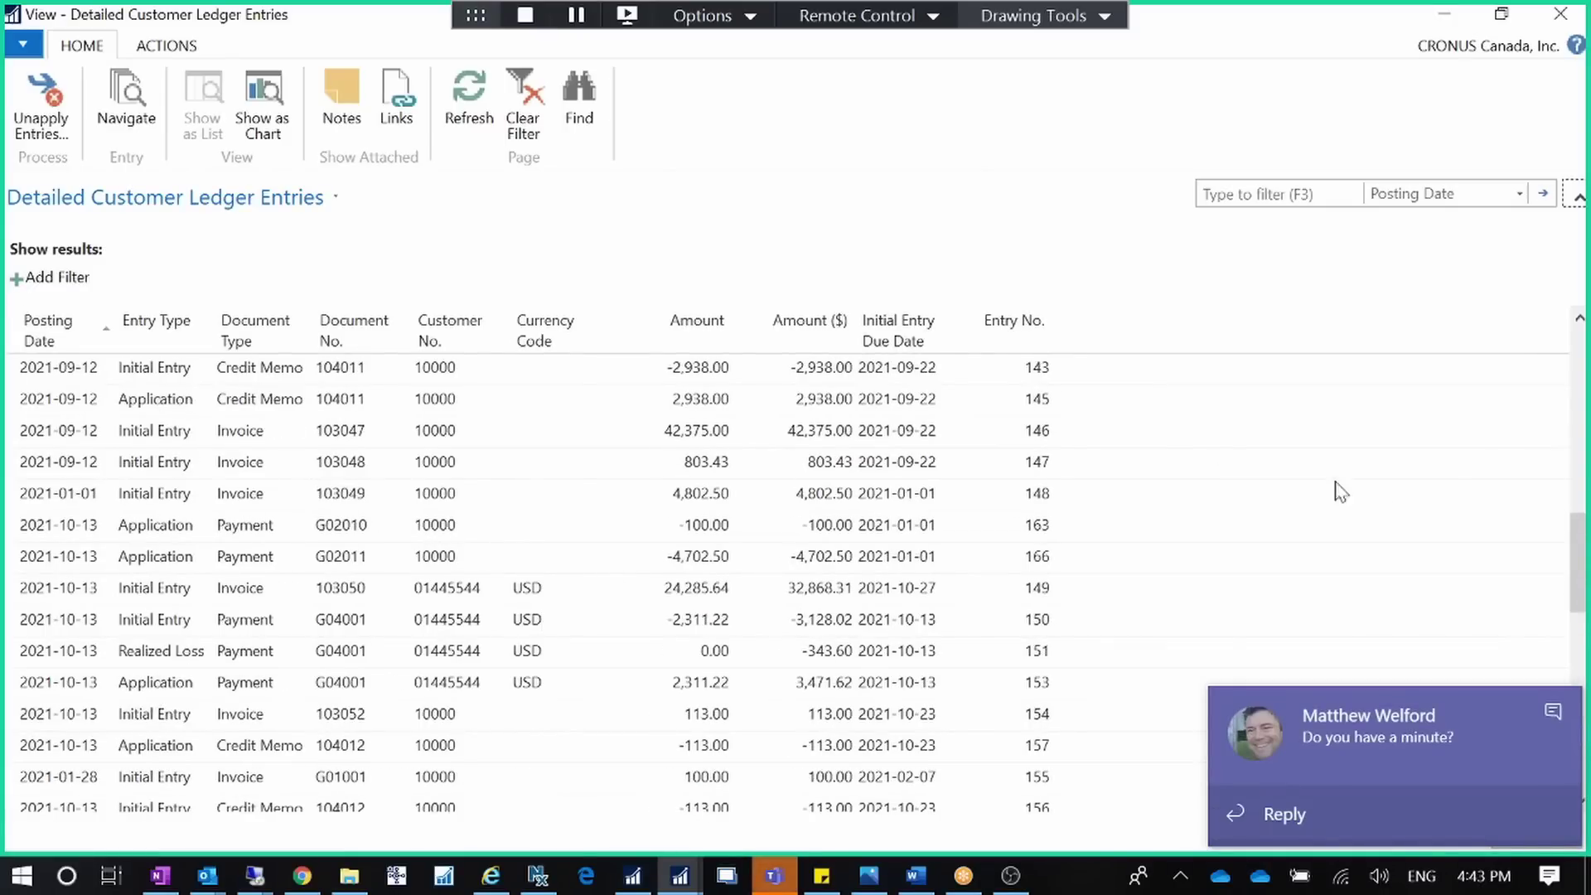
# Reply to the incoming chat message with "In a customer meeting right now"
pyautogui.click(1421, 825)
pyautogui.write('In a me')
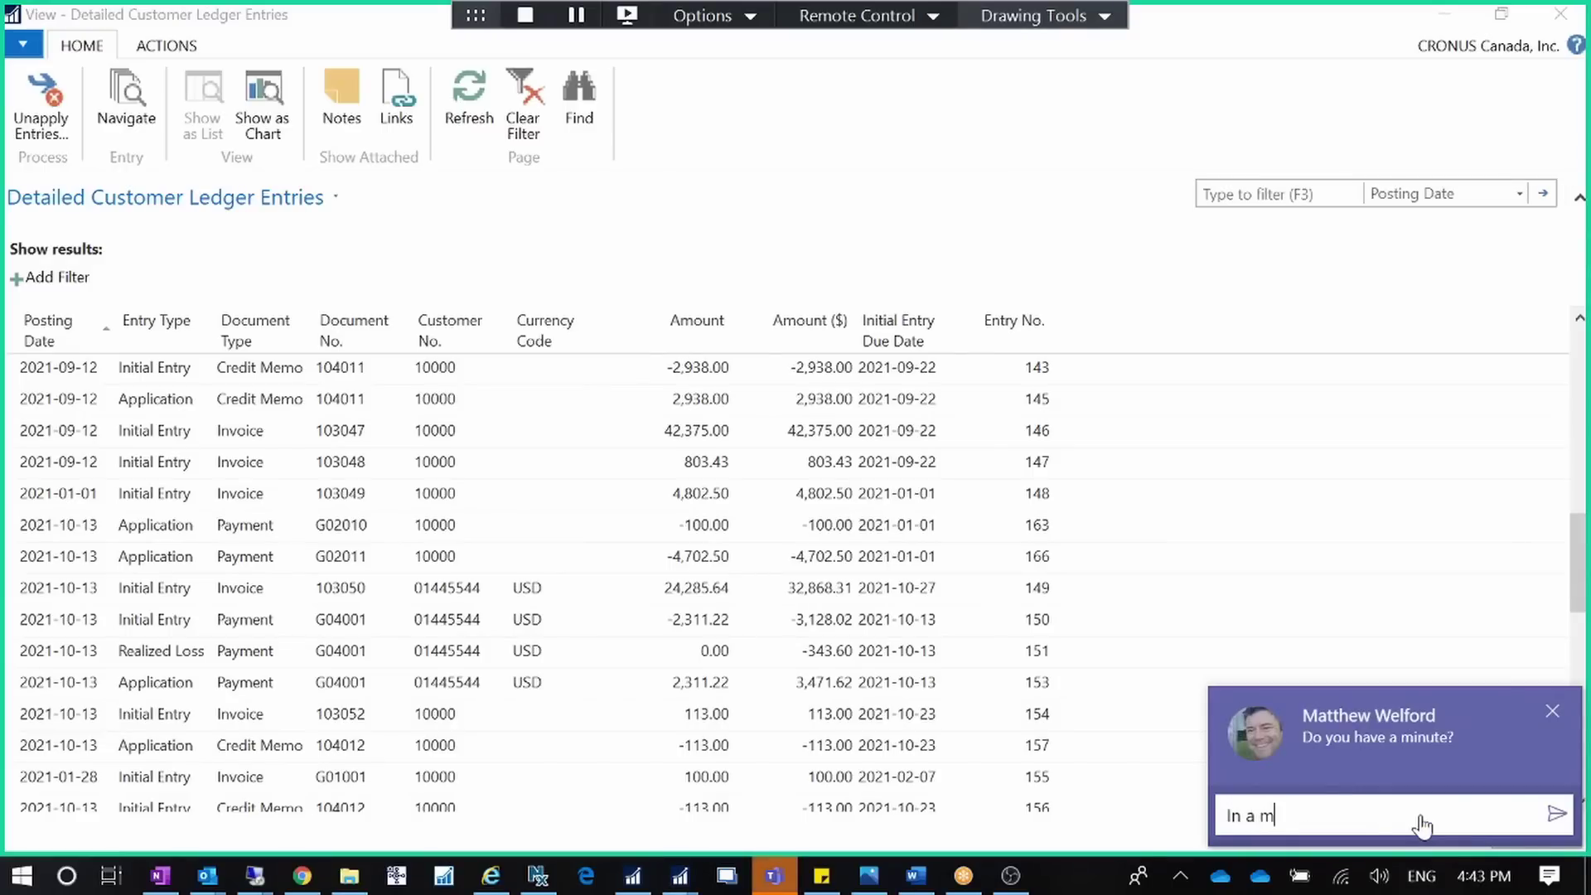
pyautogui.press('BackSpace')
pyautogui.press('BackSpace')
pyautogui.write('customer meeting')
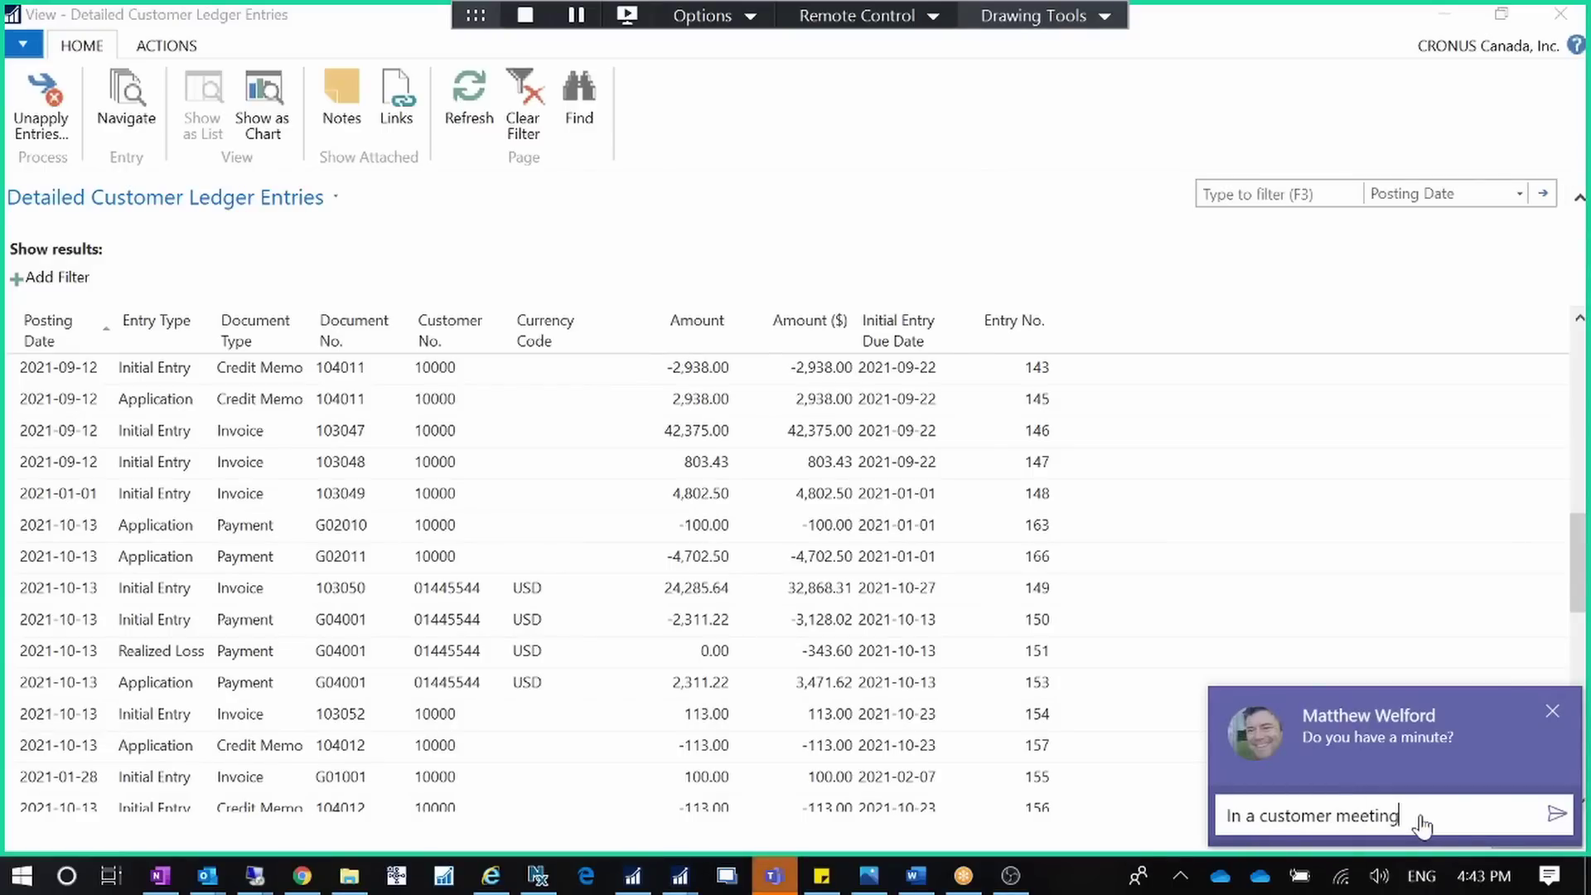
pyautogui.write(' right now')
pyautogui.press('Return')
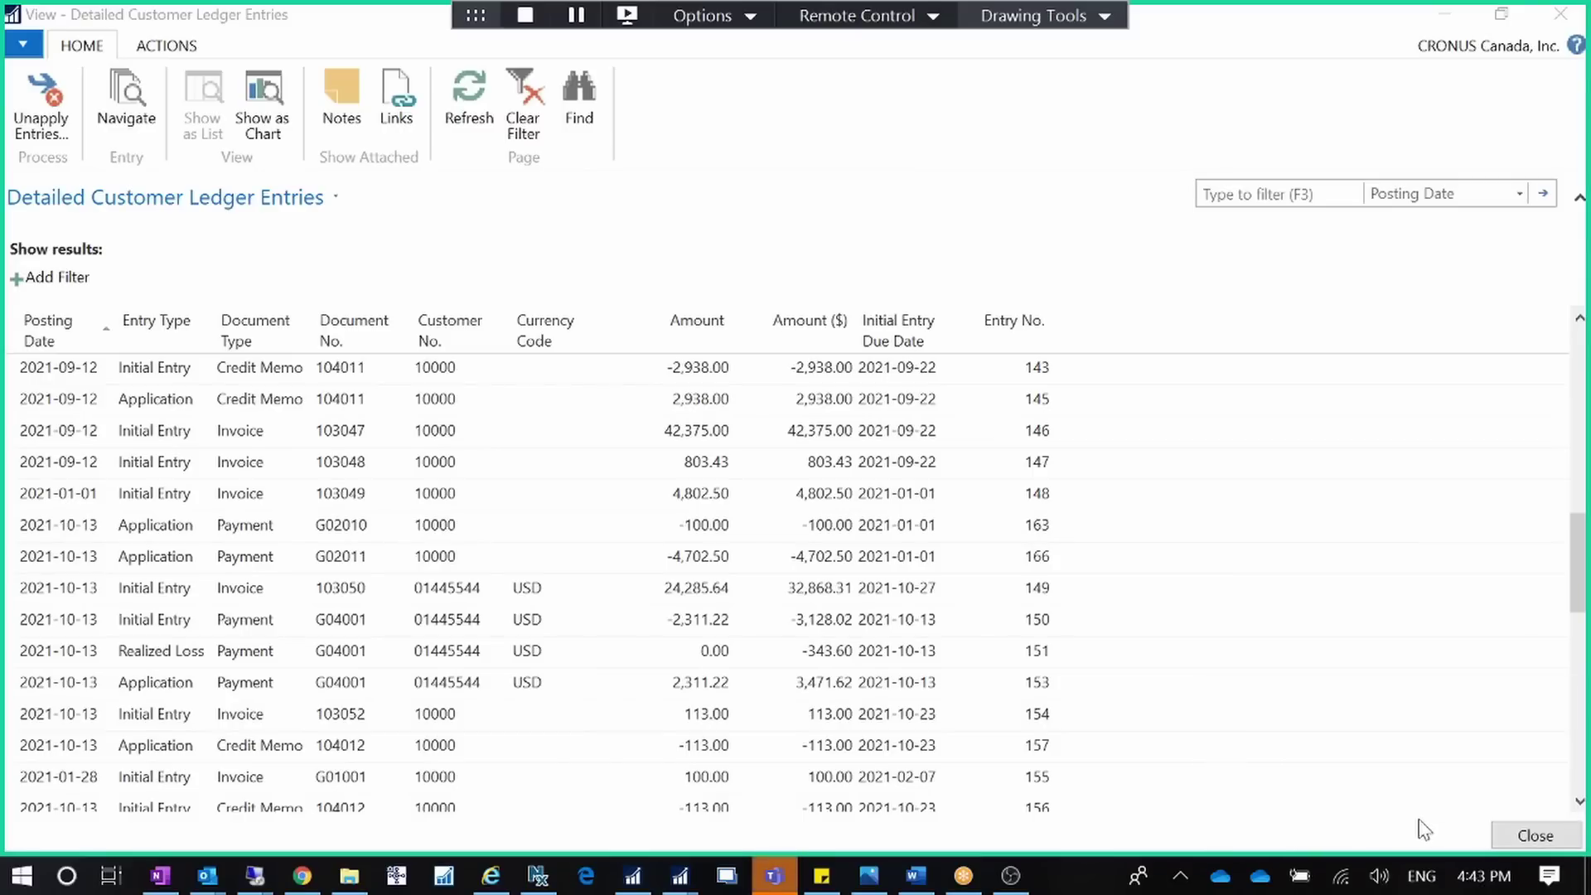
# Locate the detailed entries of payment G02002 and select its application entry no. 99
pyautogui.scroll(10, 418, 484)
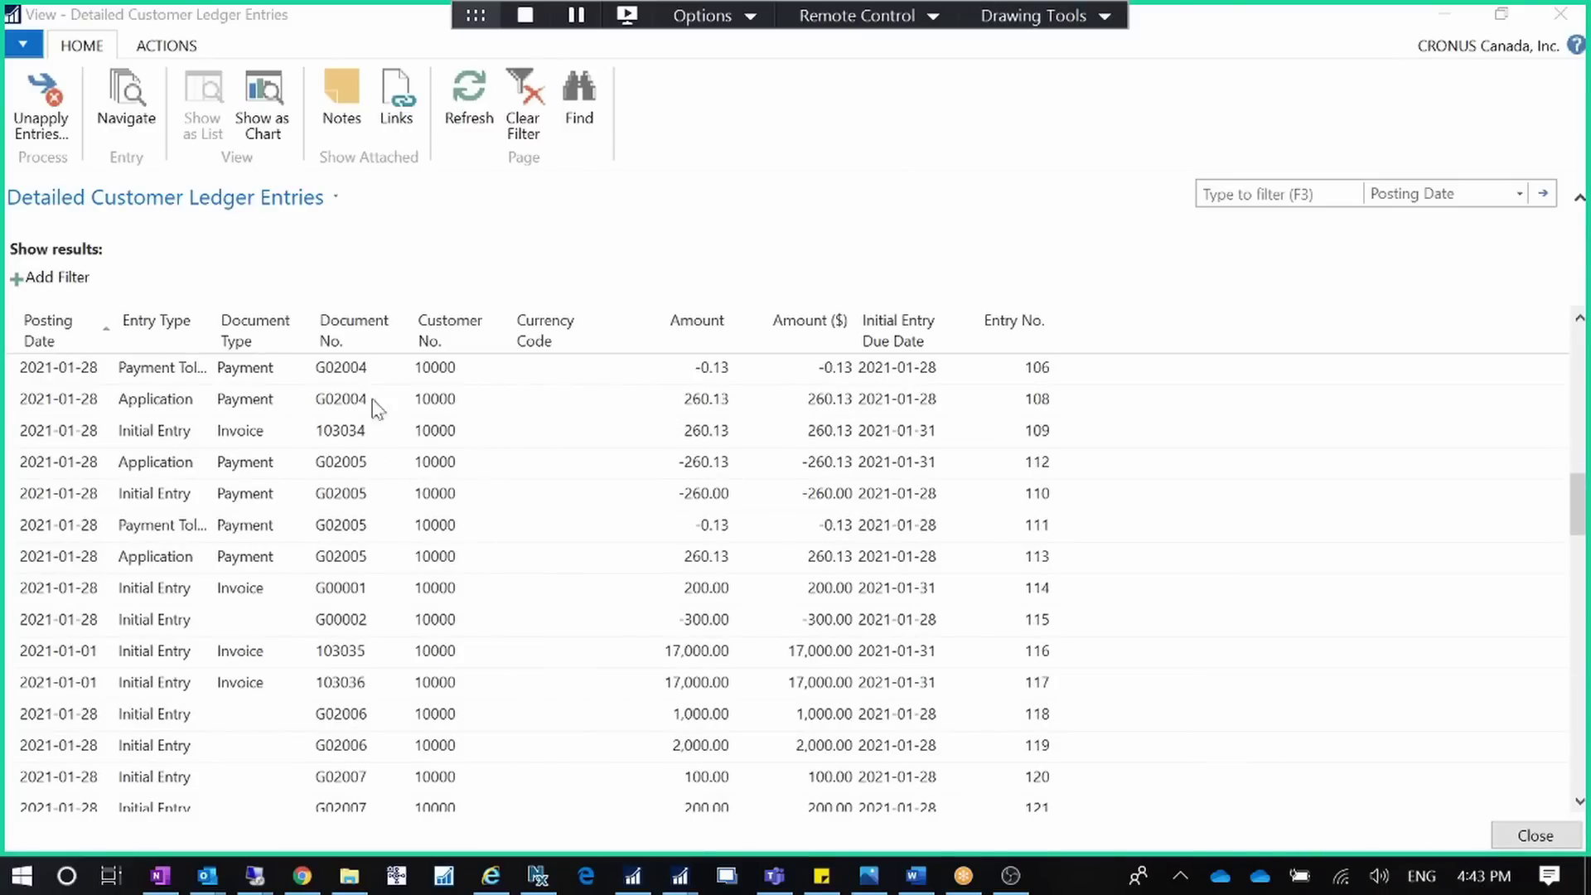
pyautogui.scroll(4, 322, 456)
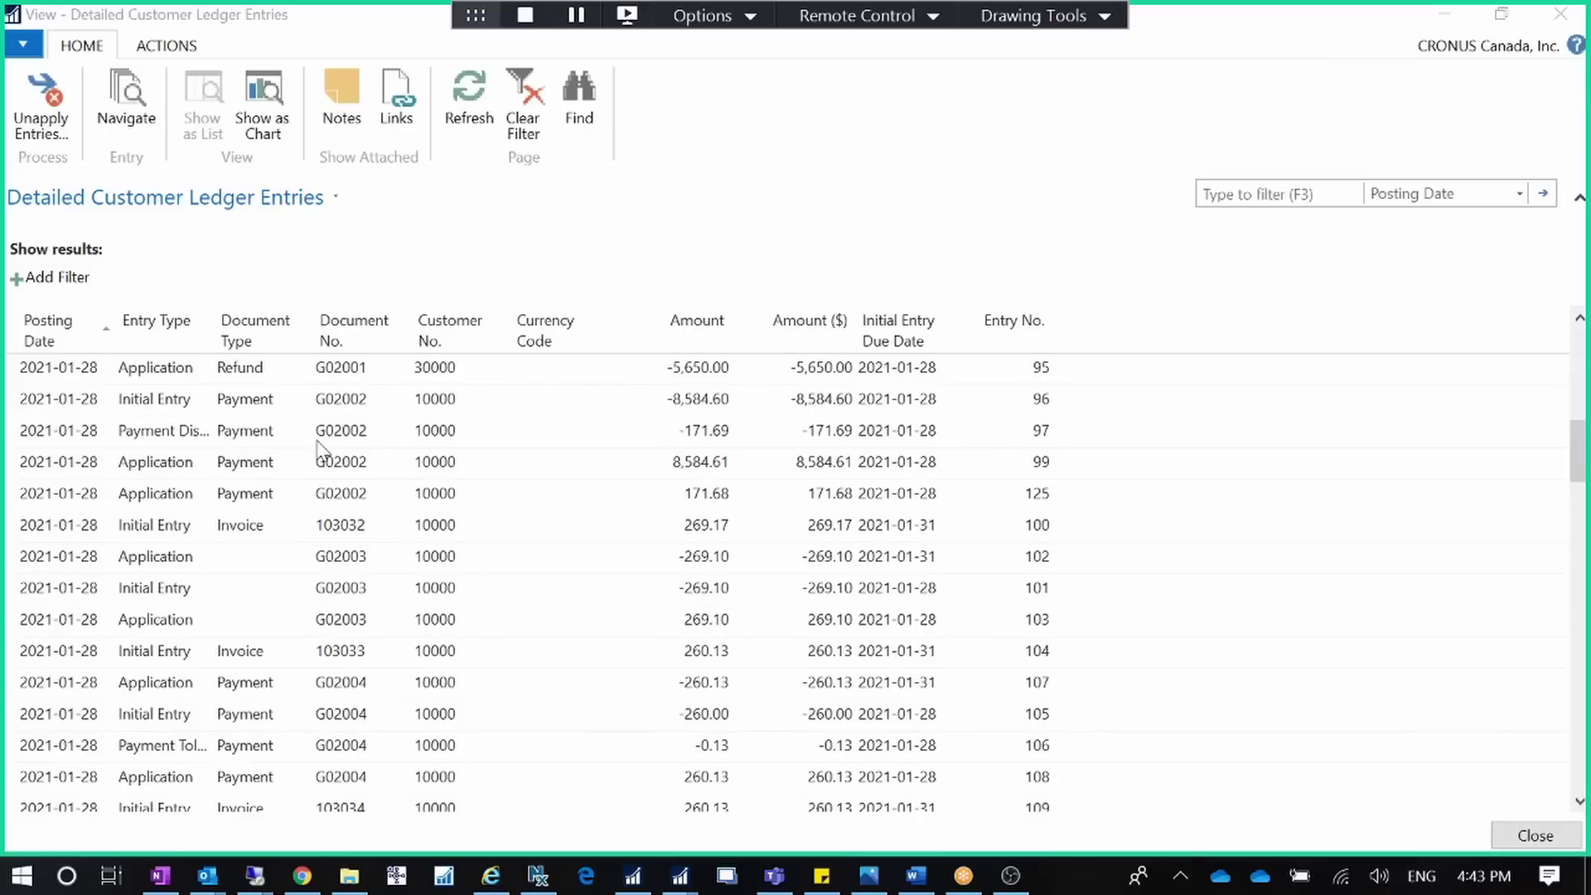
pyautogui.click(128, 469)
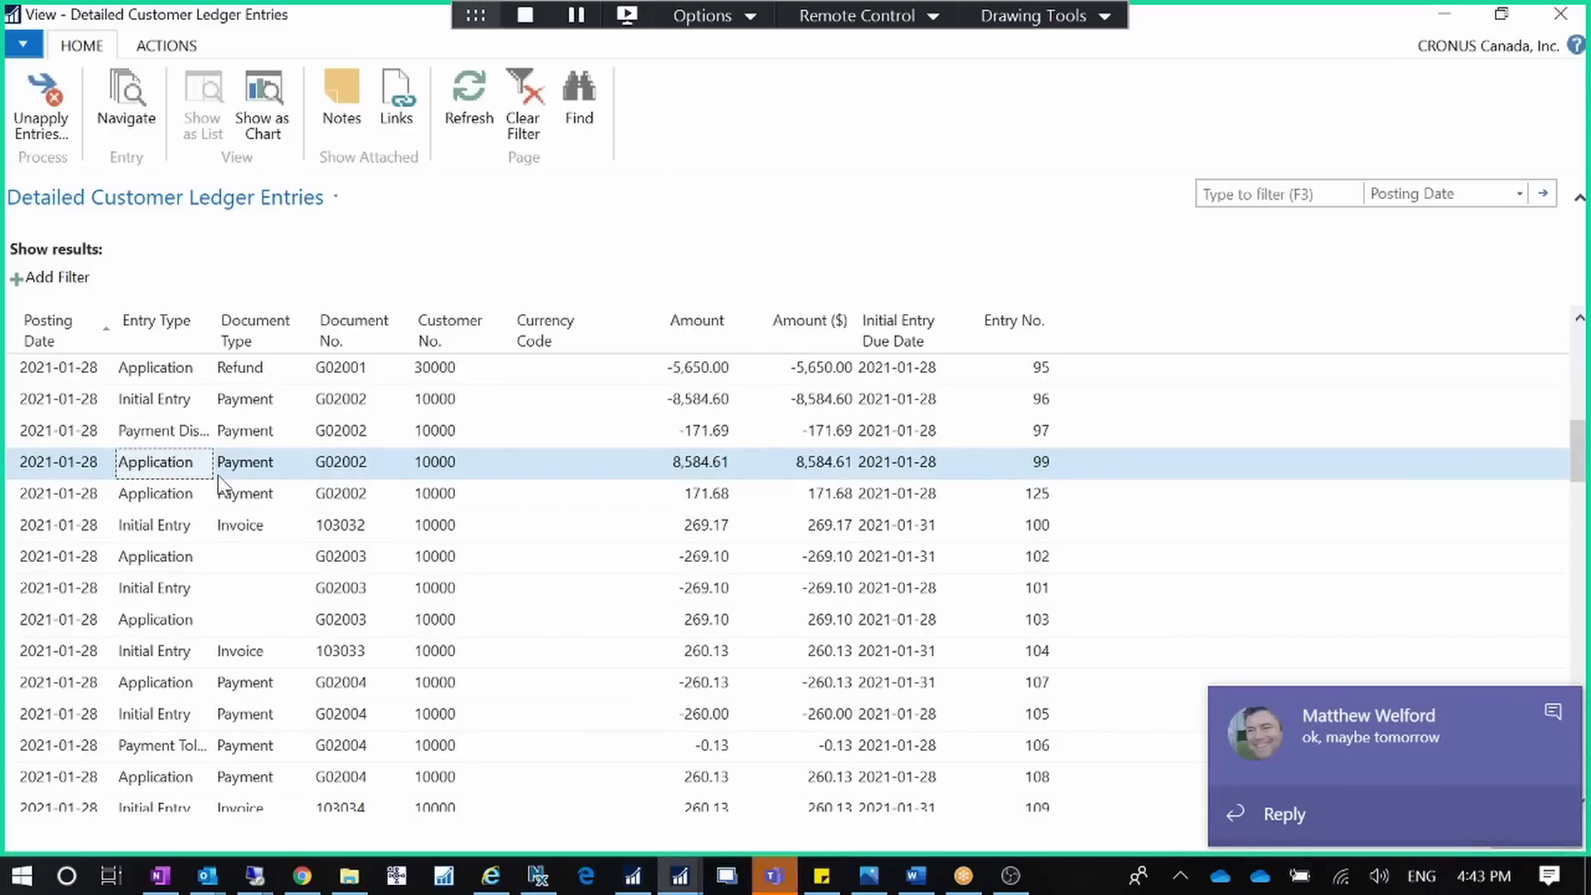
# Answer the follow-up chat message with "Sure"
pyautogui.click(1350, 814)
pyautogui.write('S')
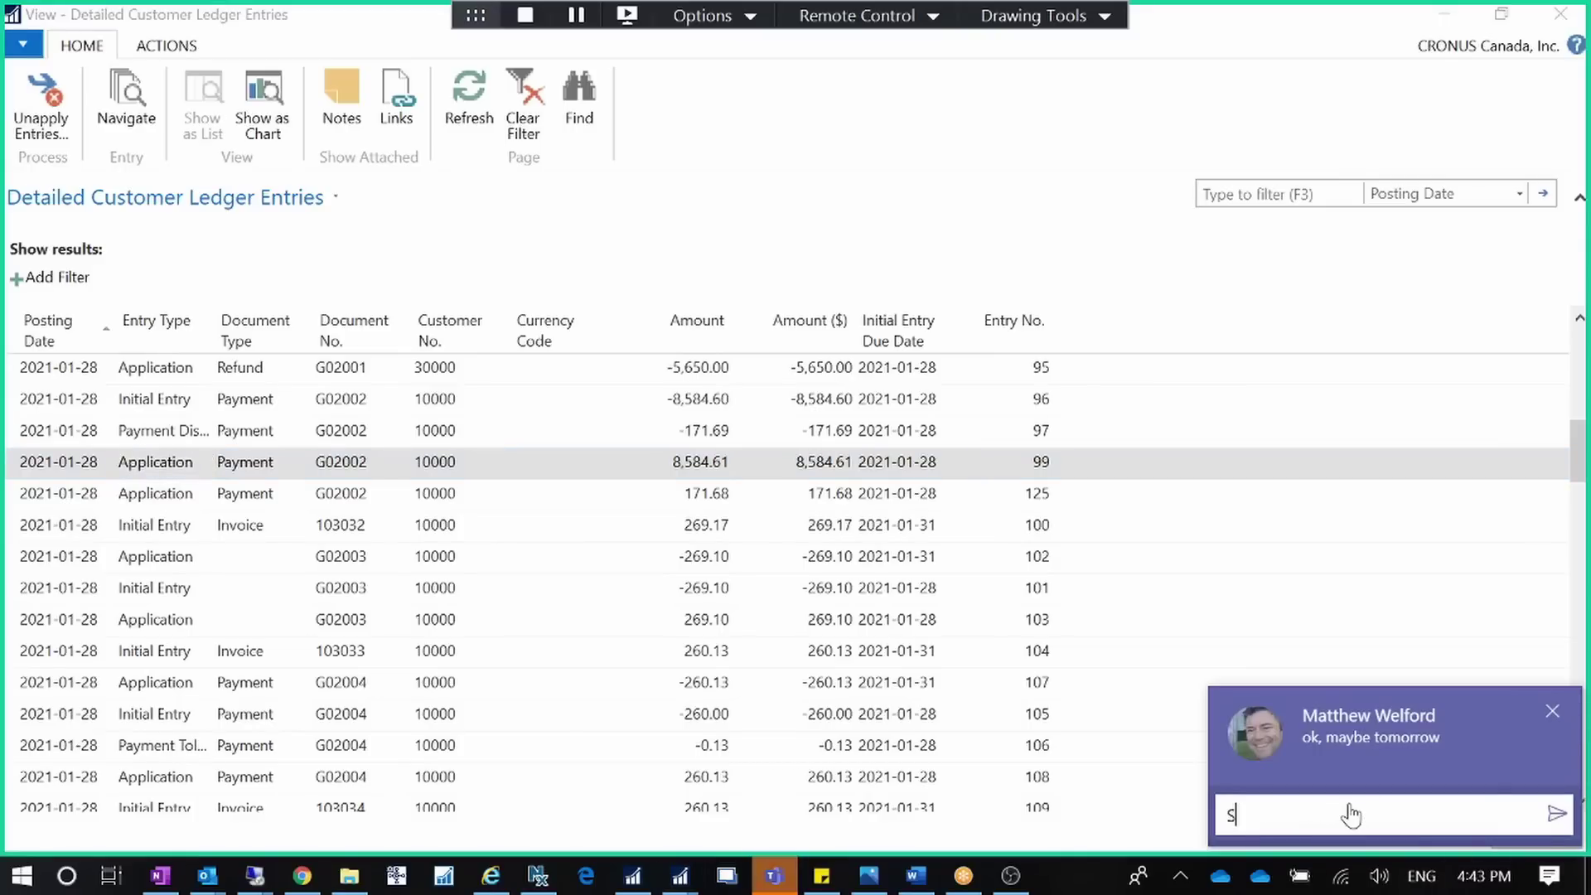
pyautogui.write('ure')
pyautogui.press('Return')
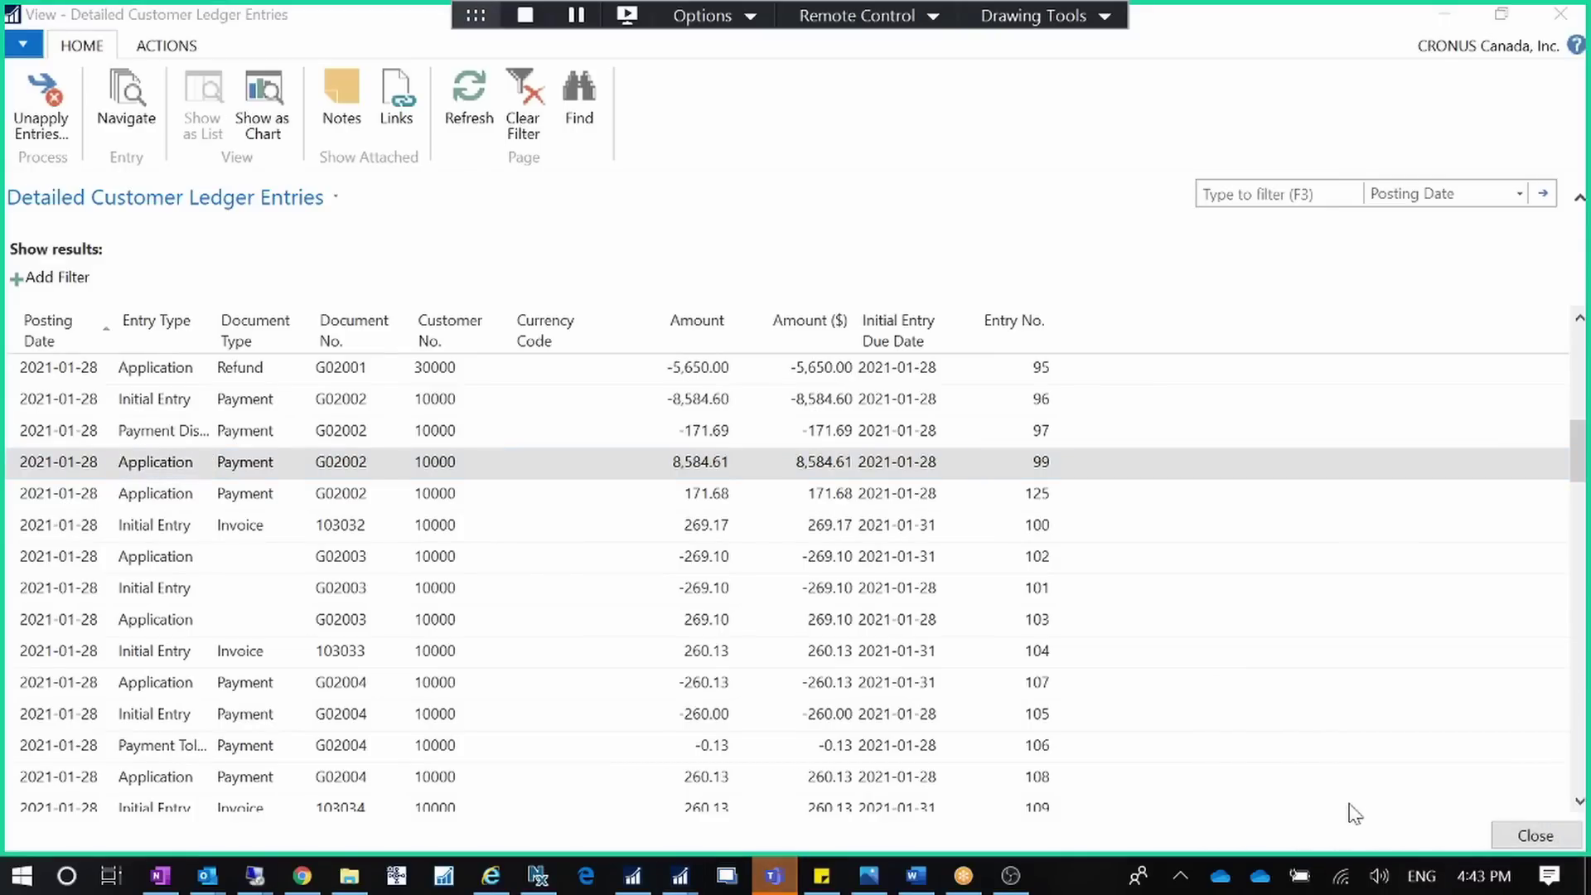
# Select the initial entry of payment G02002, widen the Entry Type column slightly and respond to the new chat notification
pyautogui.click(81, 406)
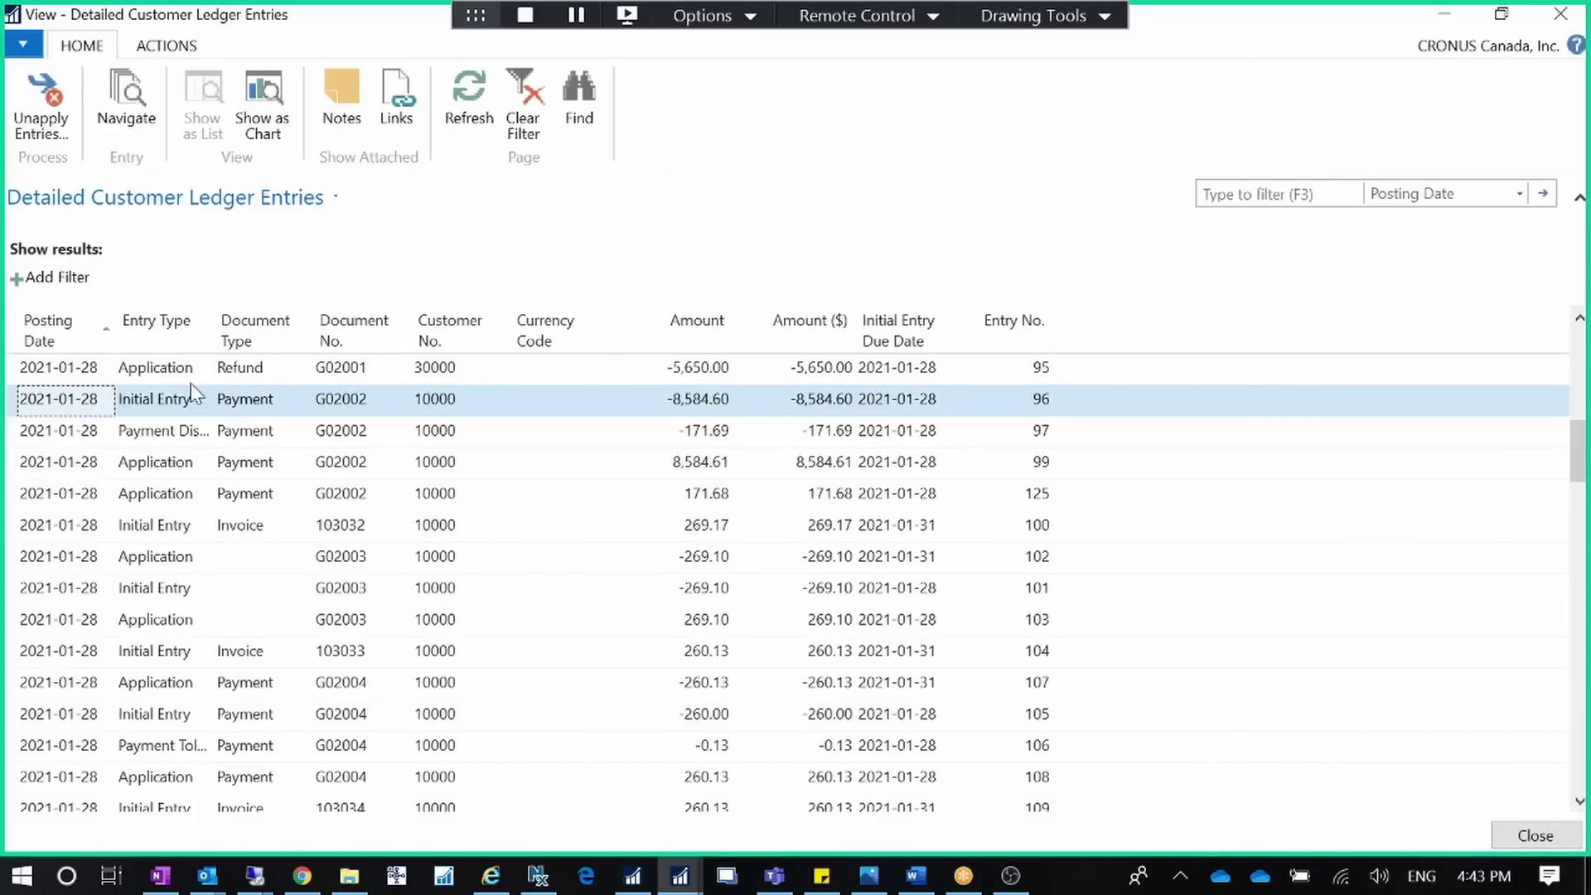
pyautogui.moveTo(213, 330); pyautogui.dragTo(232, 330)
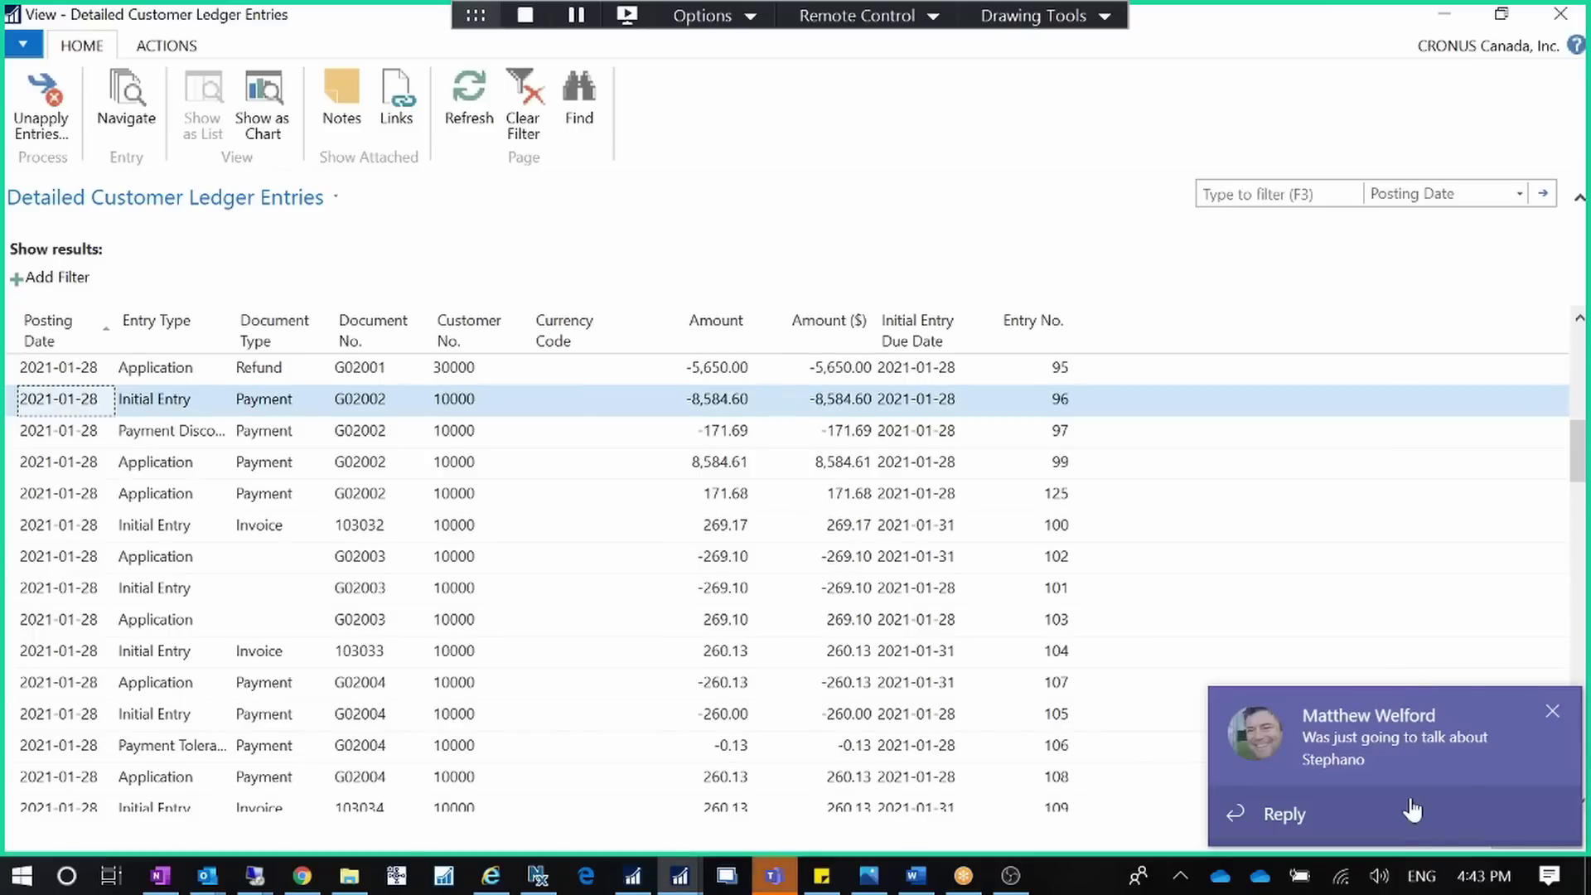
pyautogui.click(1283, 813)
pyautogui.press('Return')
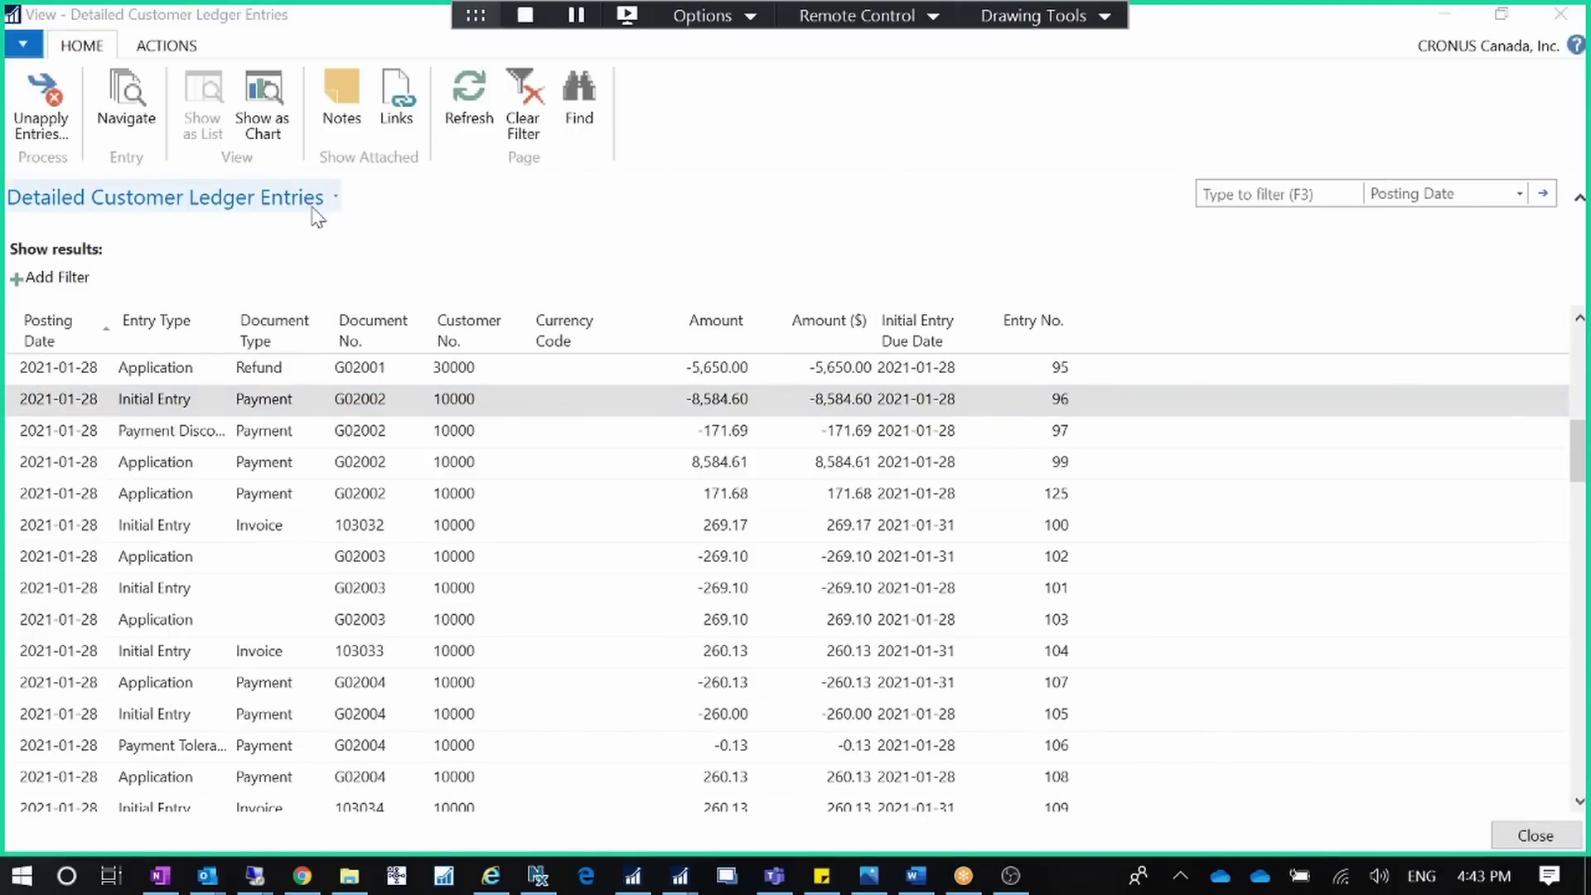
# Collapse and re-expand the filter pane of the detailed entries, adding an empty Posting Date filter row
pyautogui.click(231, 233)
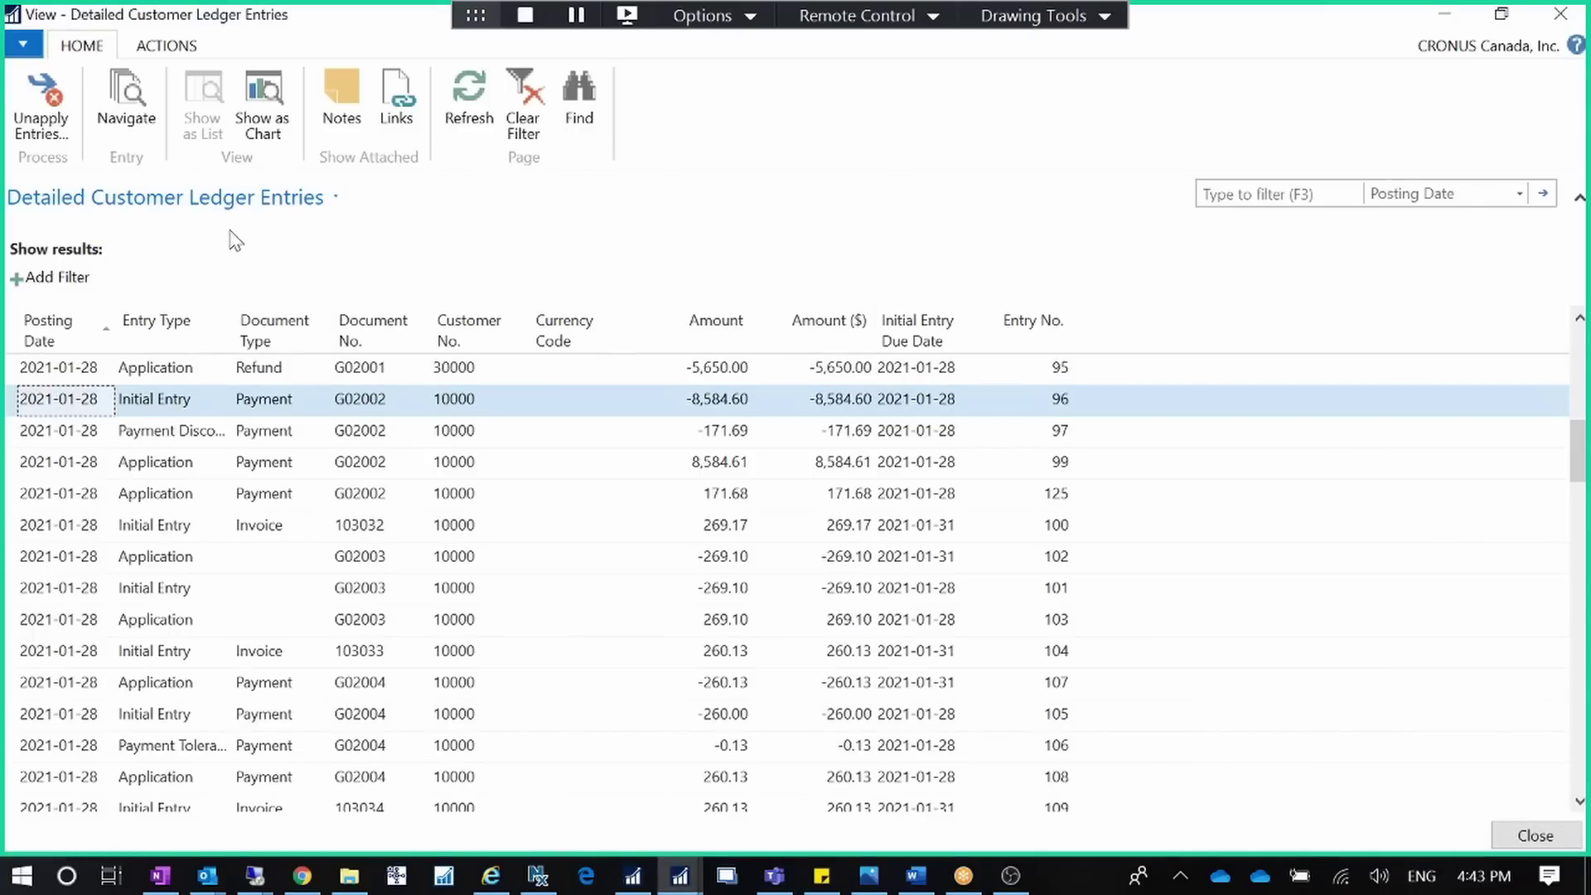
pyautogui.click(245, 208)
pyautogui.click(199, 248)
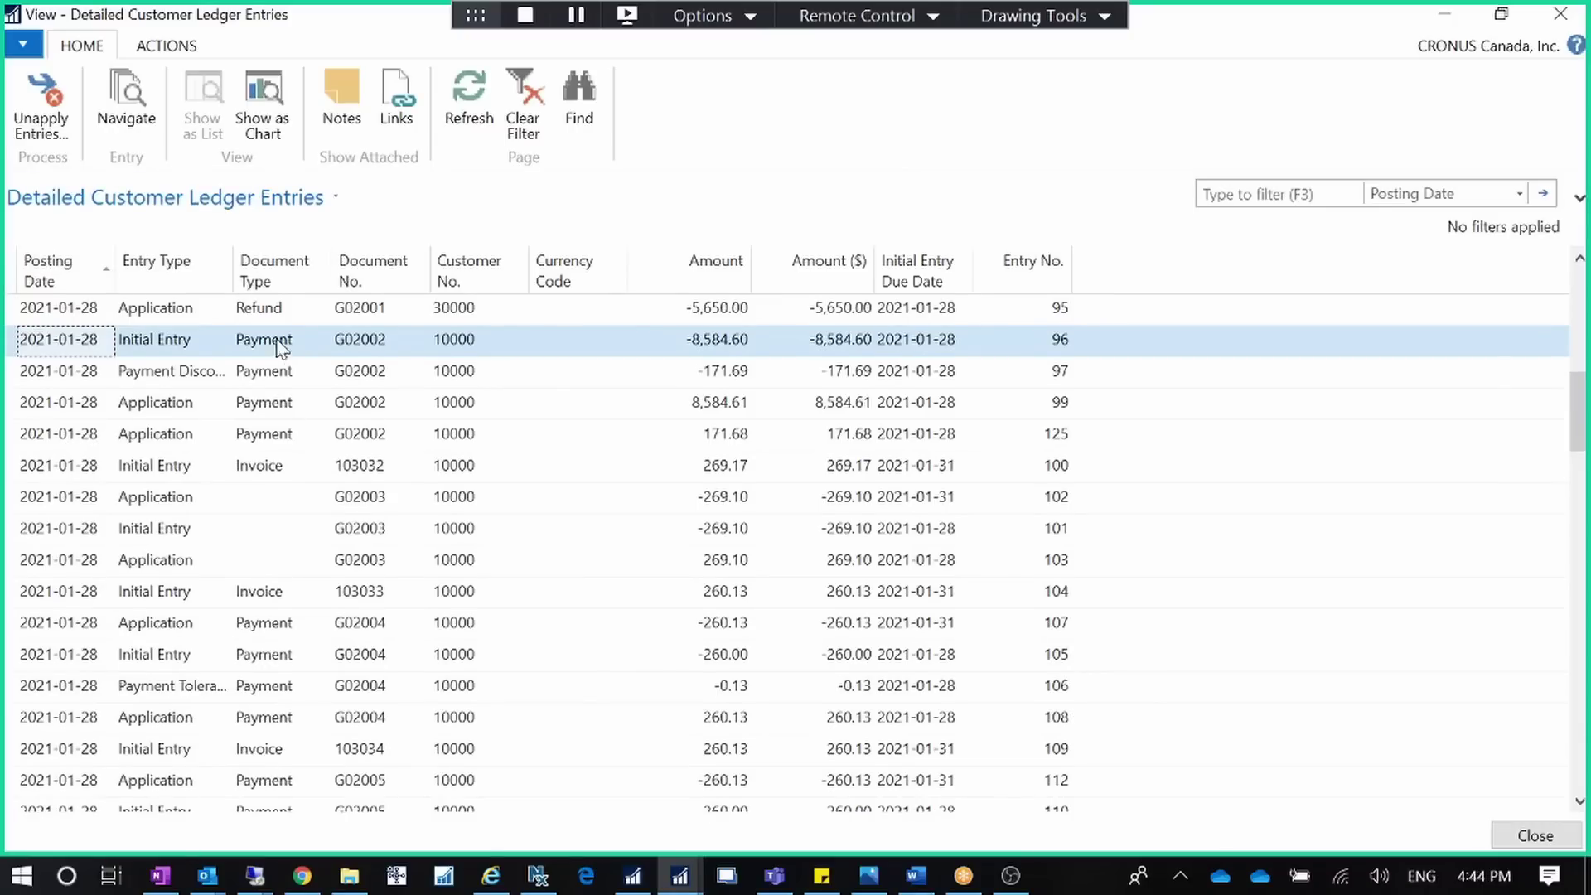
pyautogui.click(273, 199)
pyautogui.click(211, 251)
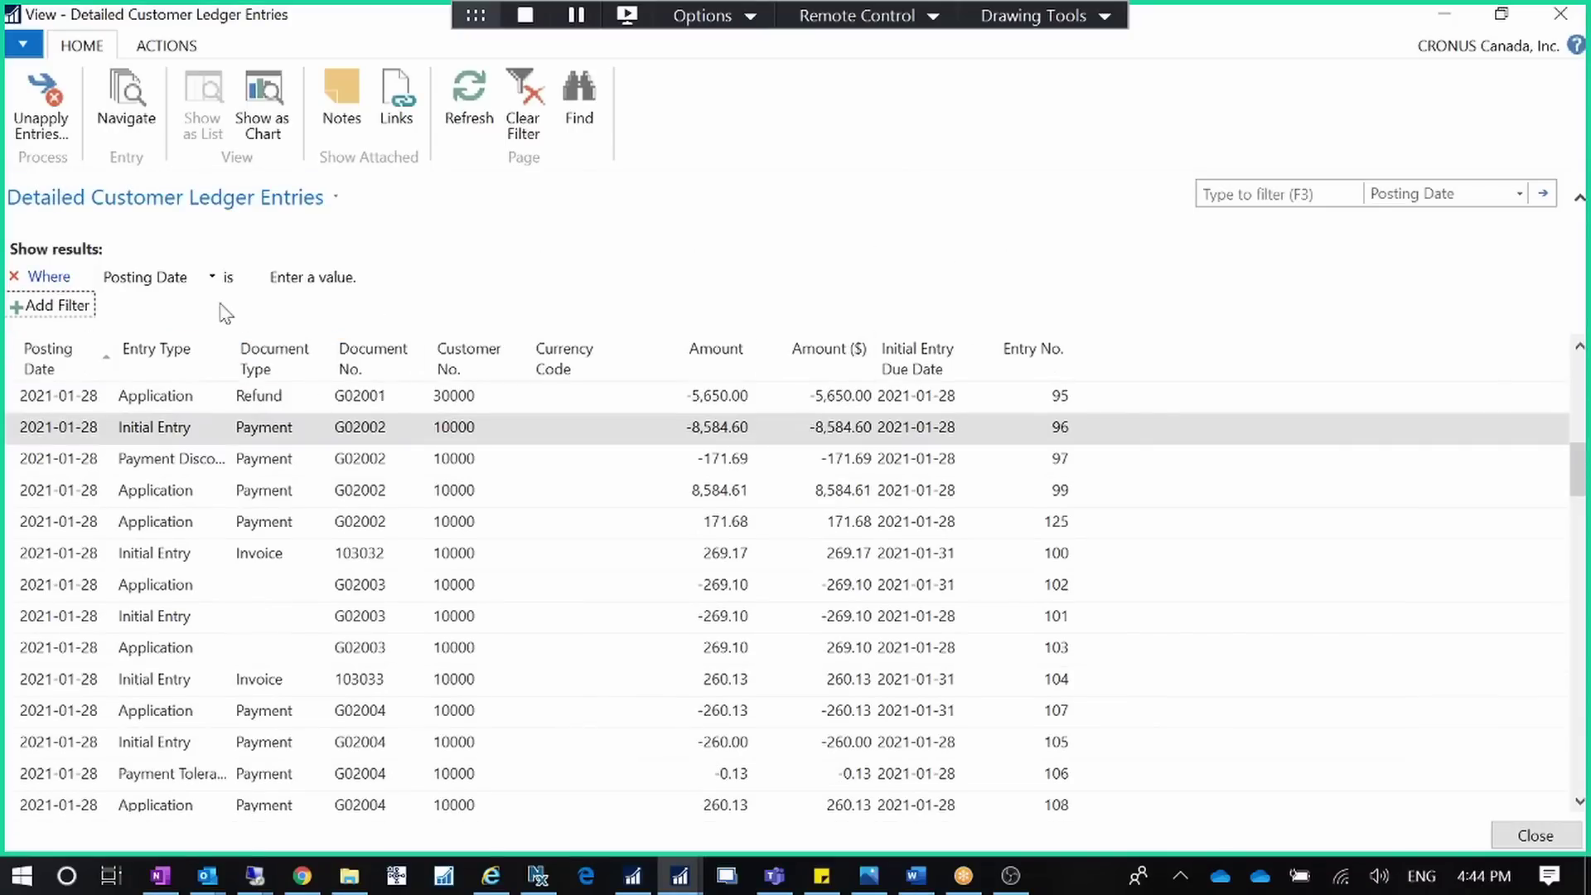
# Sort the detailed entries by Entry Type in descending order and widen that column to show the full type names
pyautogui.moveTo(1575, 477); pyautogui.dragTo(1586, 348)
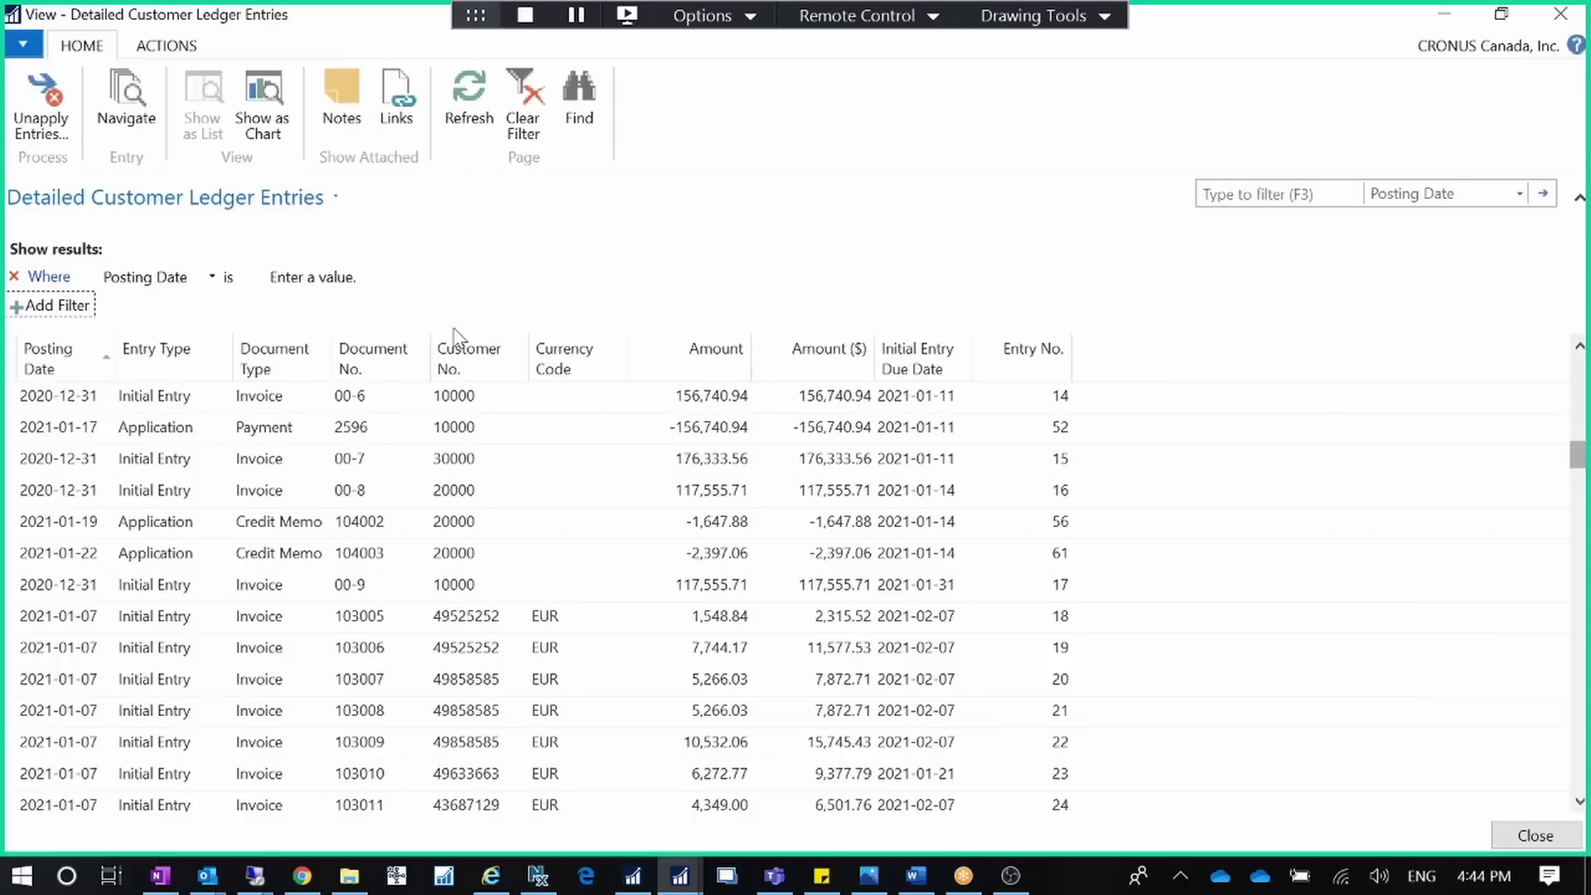
pyautogui.click(193, 352)
pyautogui.click(193, 352)
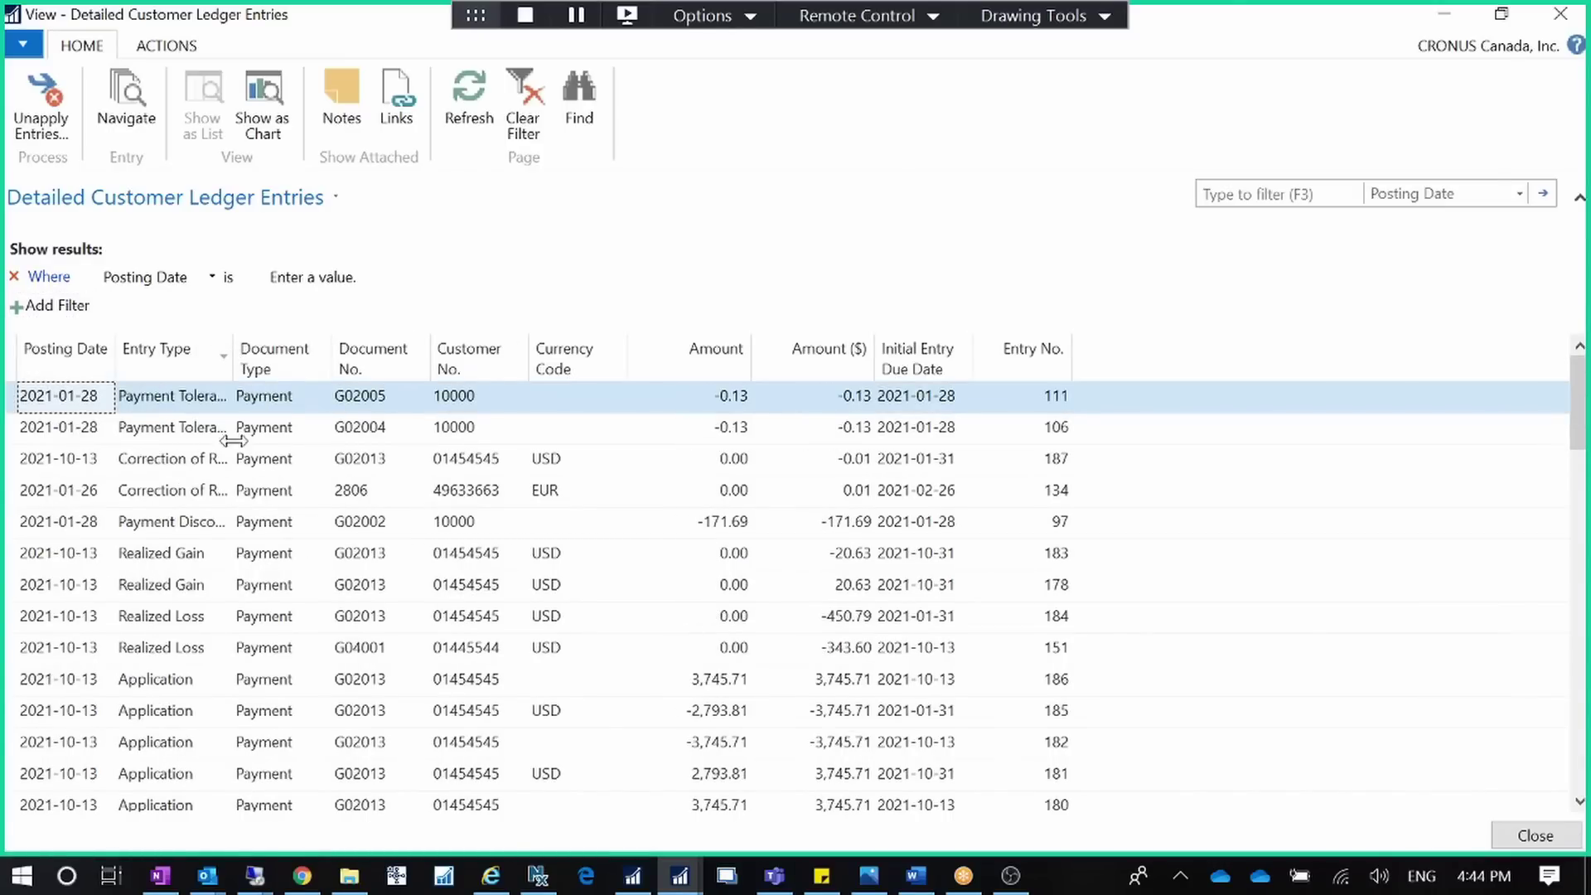
pyautogui.click(203, 556)
pyautogui.moveTo(467, 334); pyautogui.dragTo(462, 335)
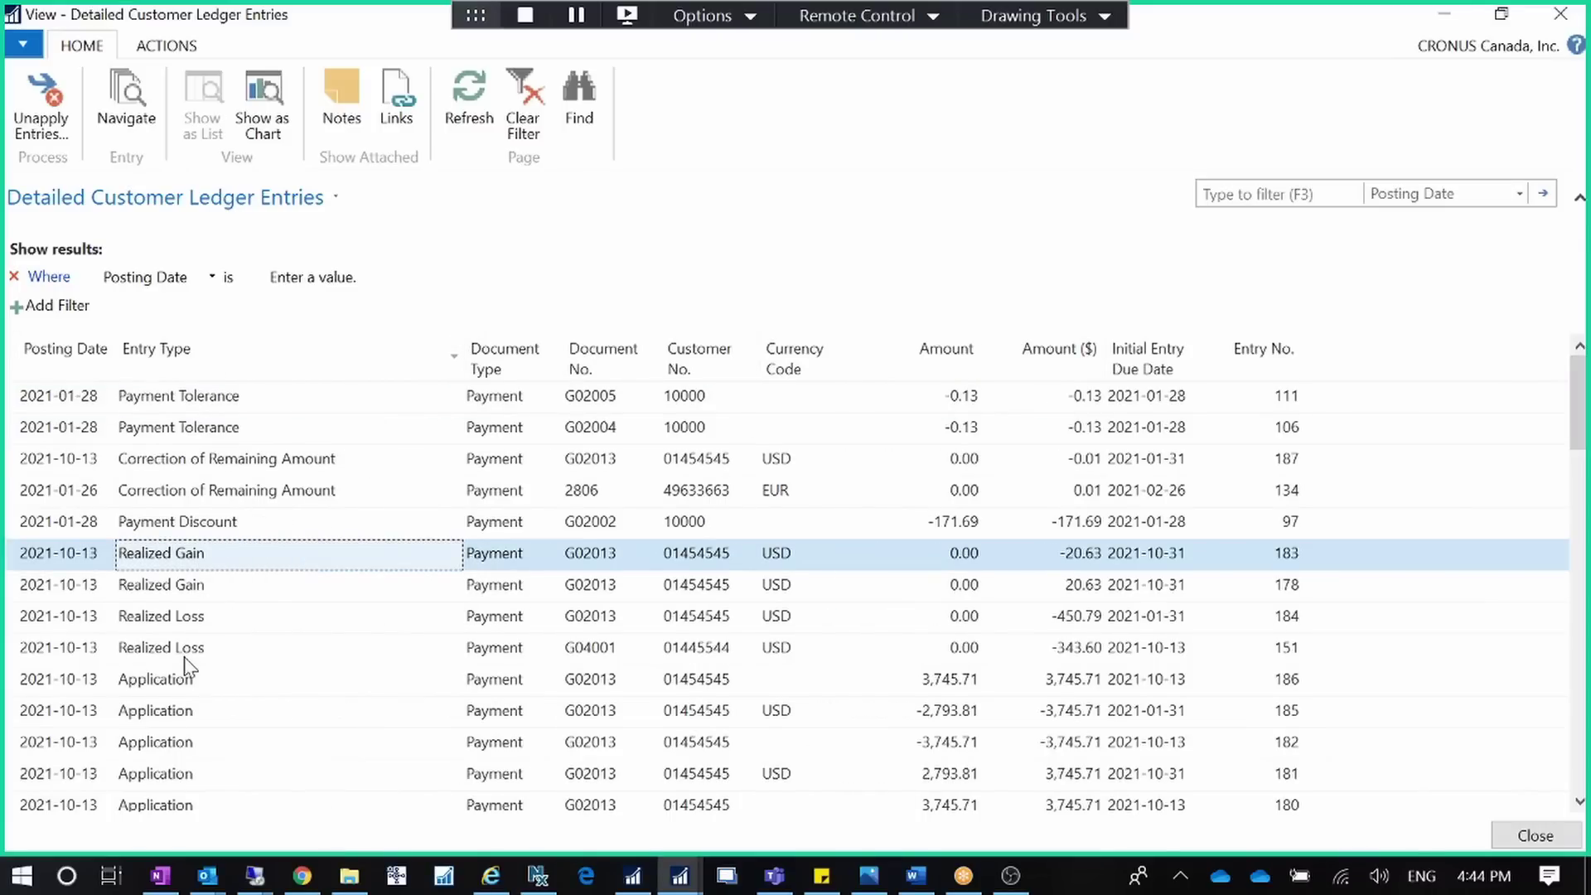
# Filter the detailed entries by Entry Type to Unrealized Loss, Unrealized Gain, Realized Loss and Realized Gain, and close the page after viewing
pyautogui.click(212, 277)
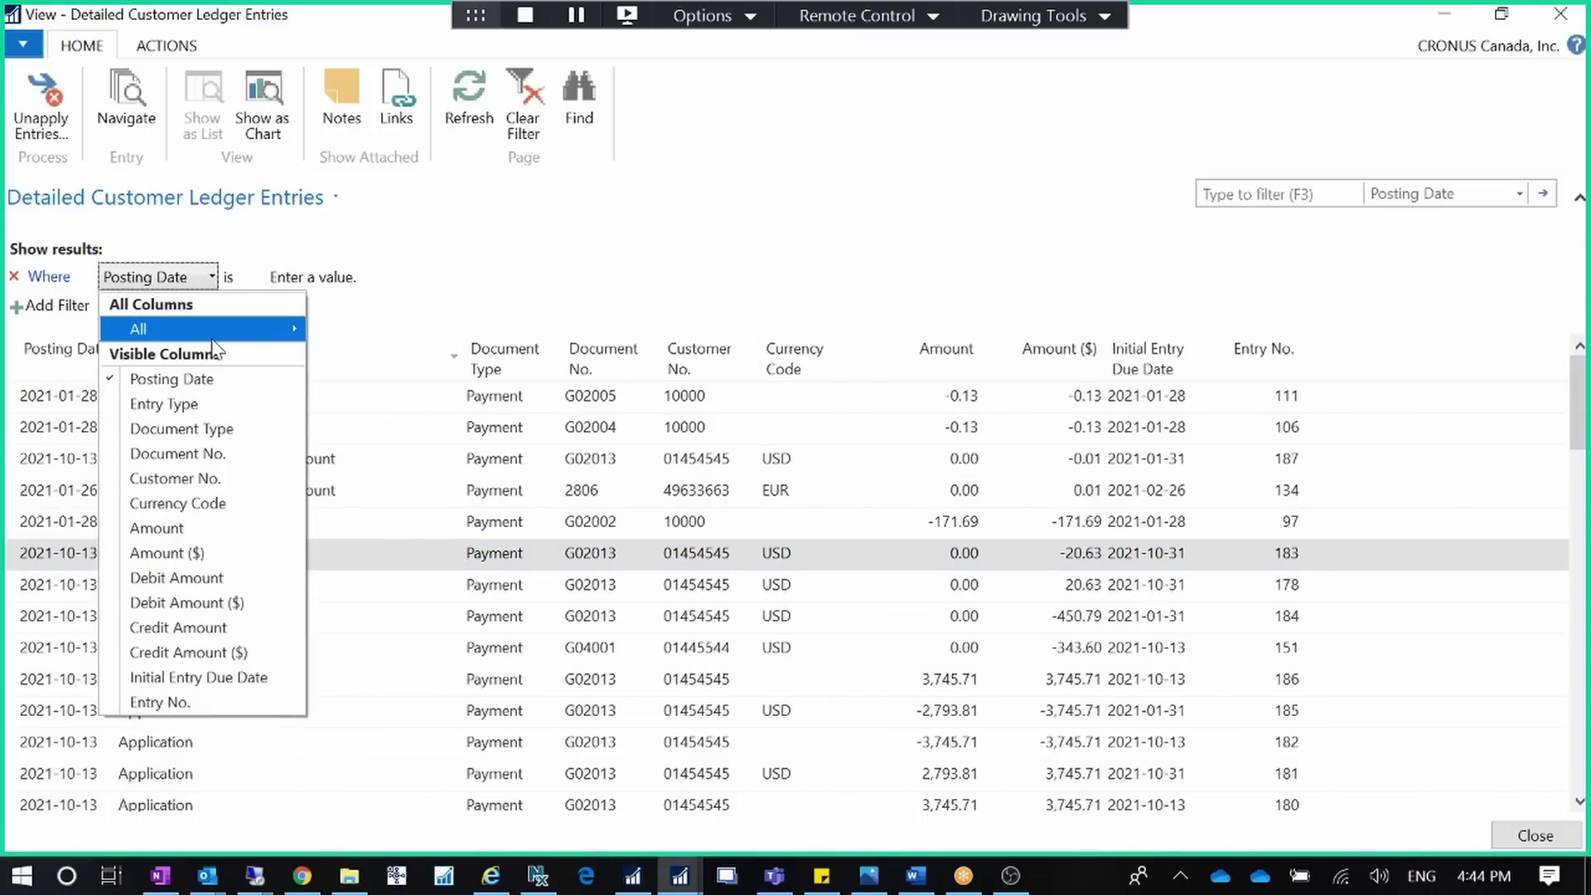
pyautogui.click(170, 404)
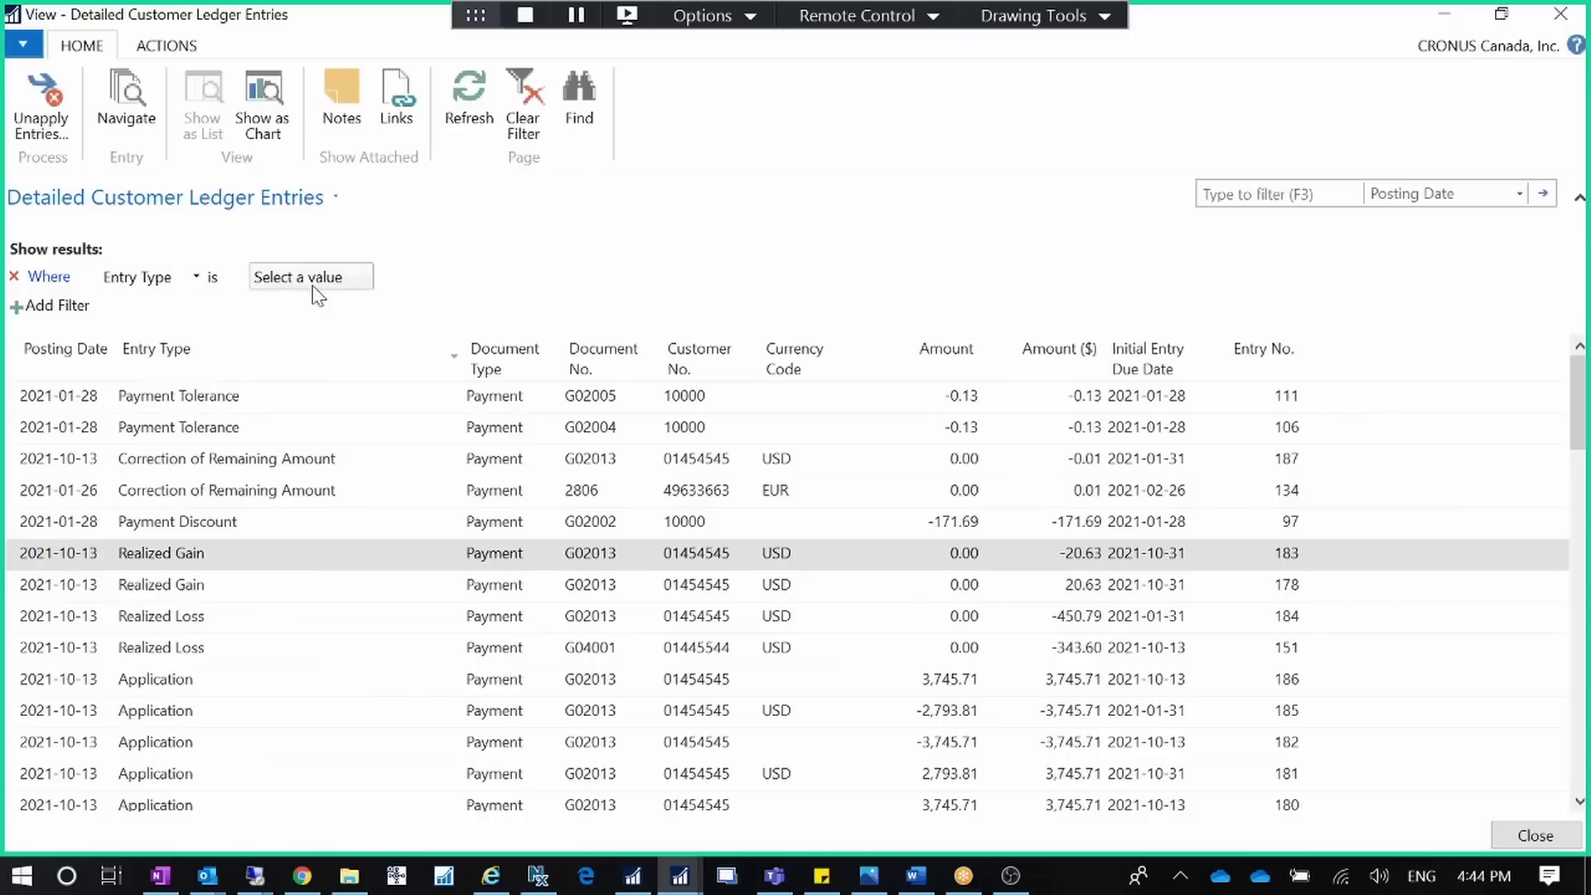
pyautogui.click(362, 277)
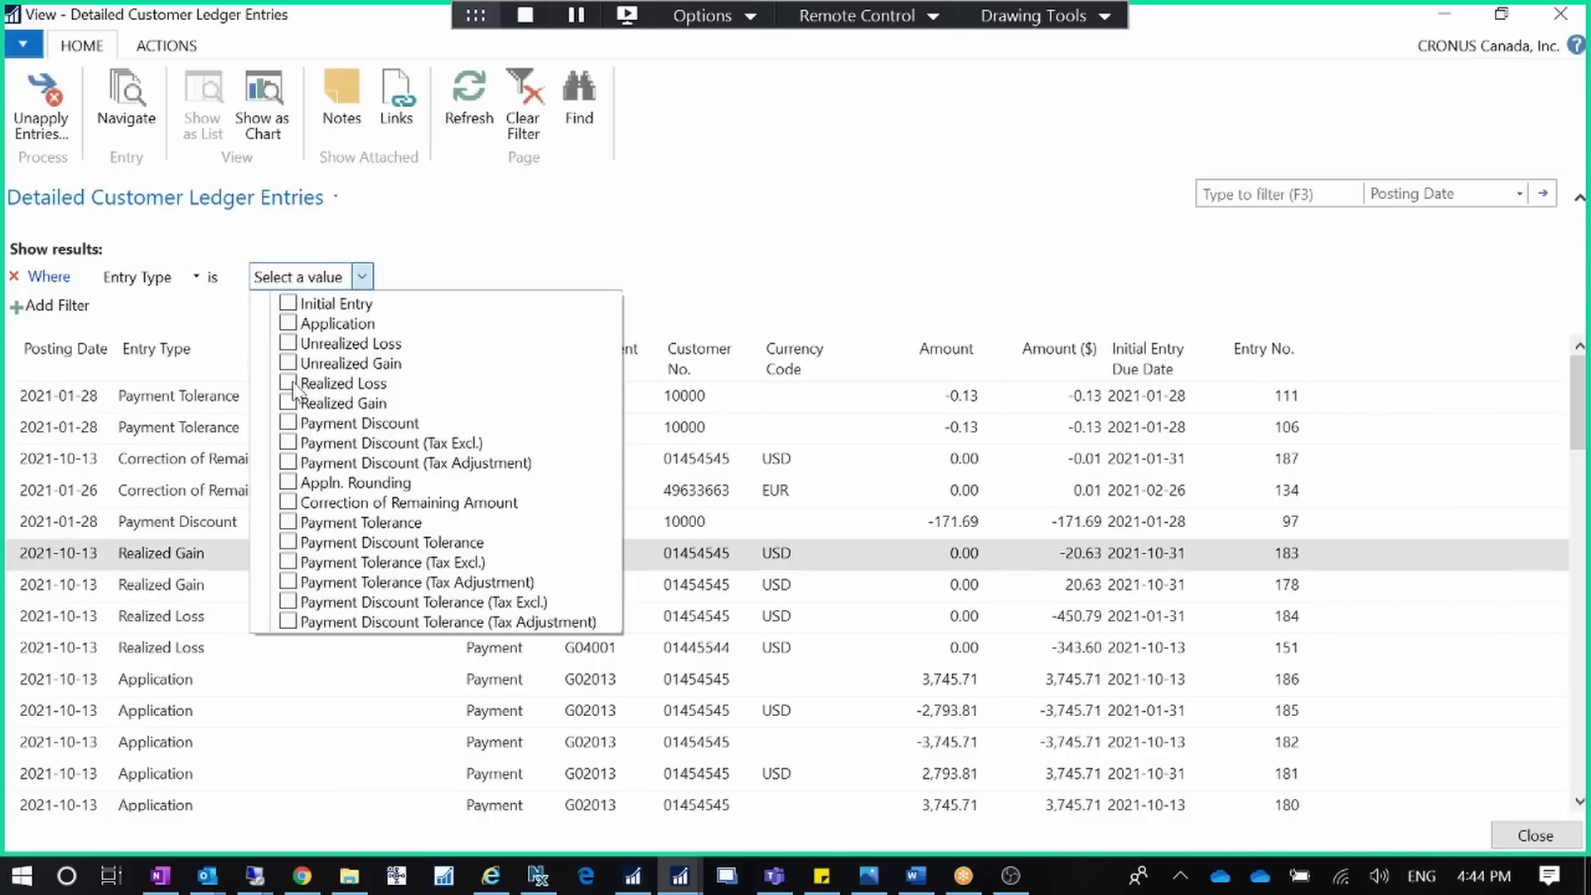
pyautogui.click(288, 343)
pyautogui.click(288, 363)
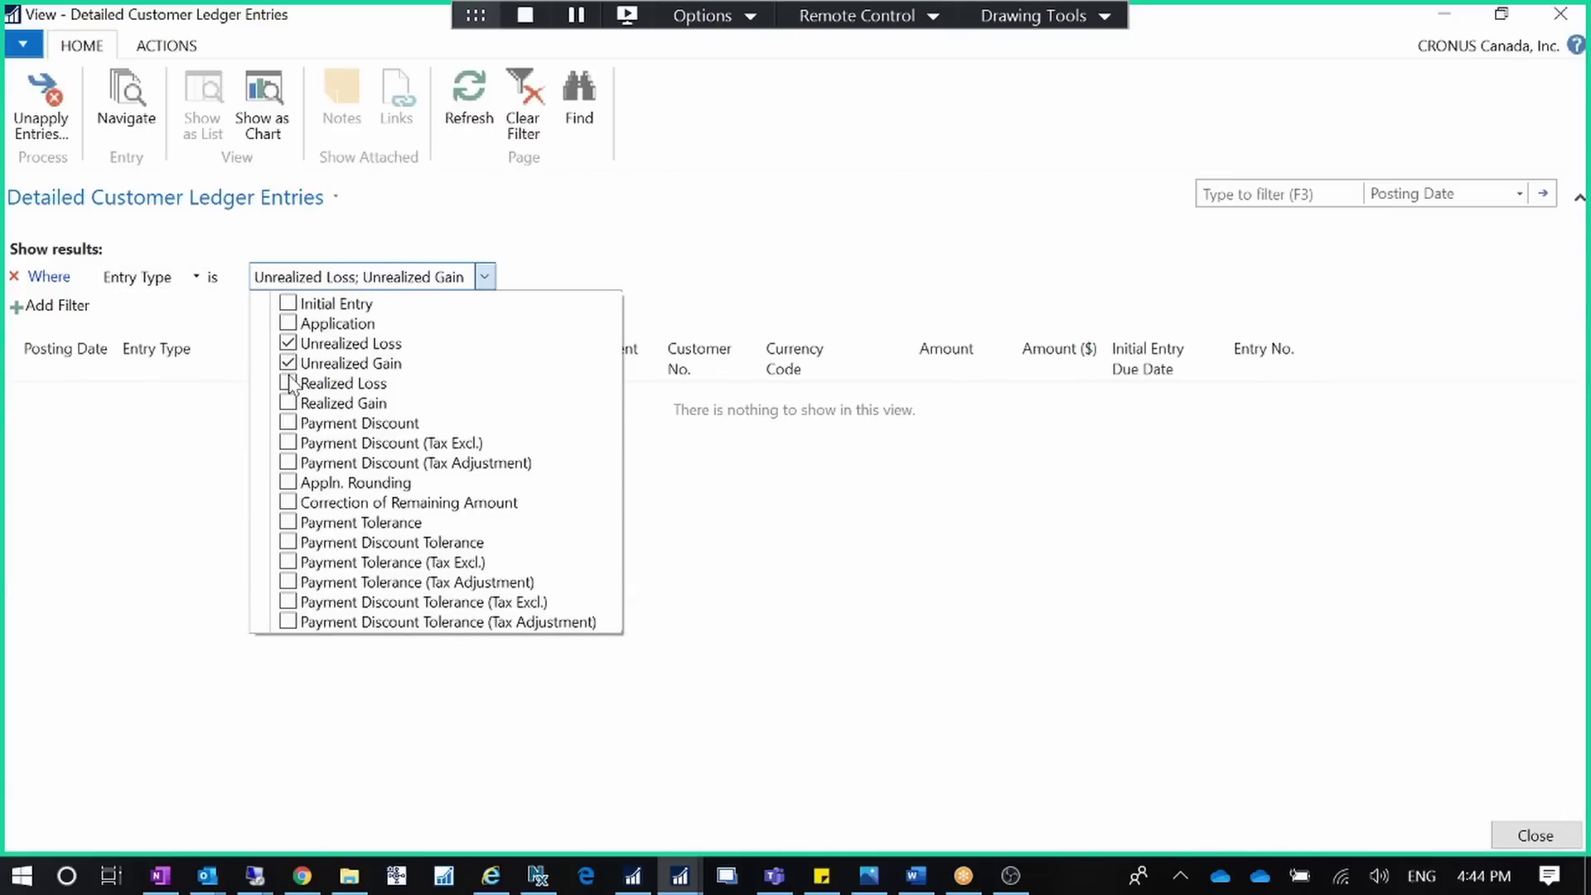
pyautogui.click(288, 383)
pyautogui.click(287, 402)
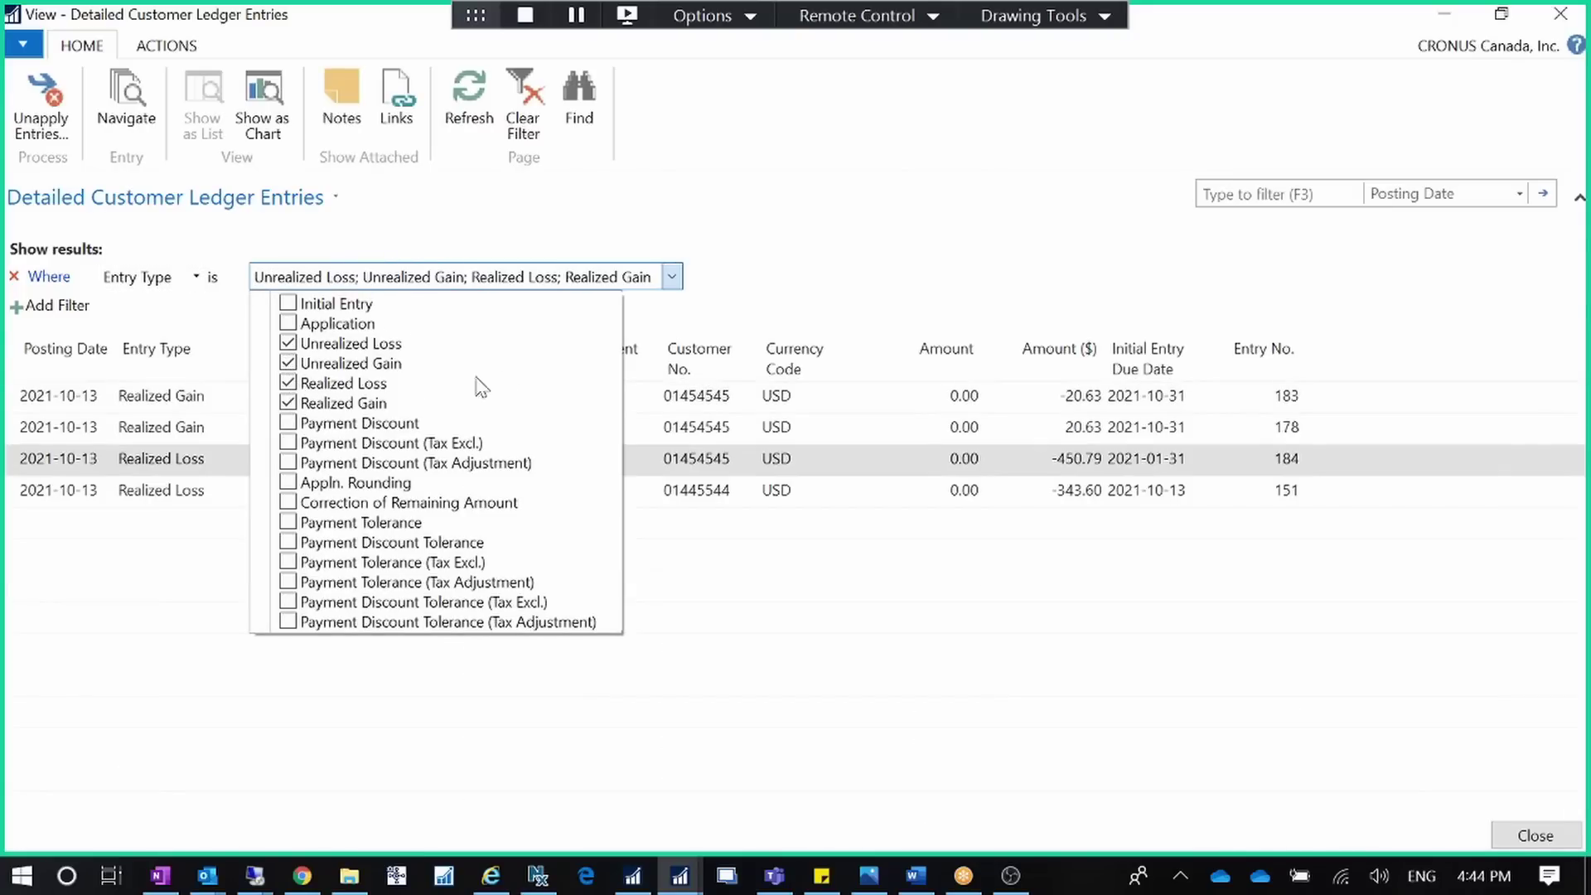
pyautogui.click(759, 308)
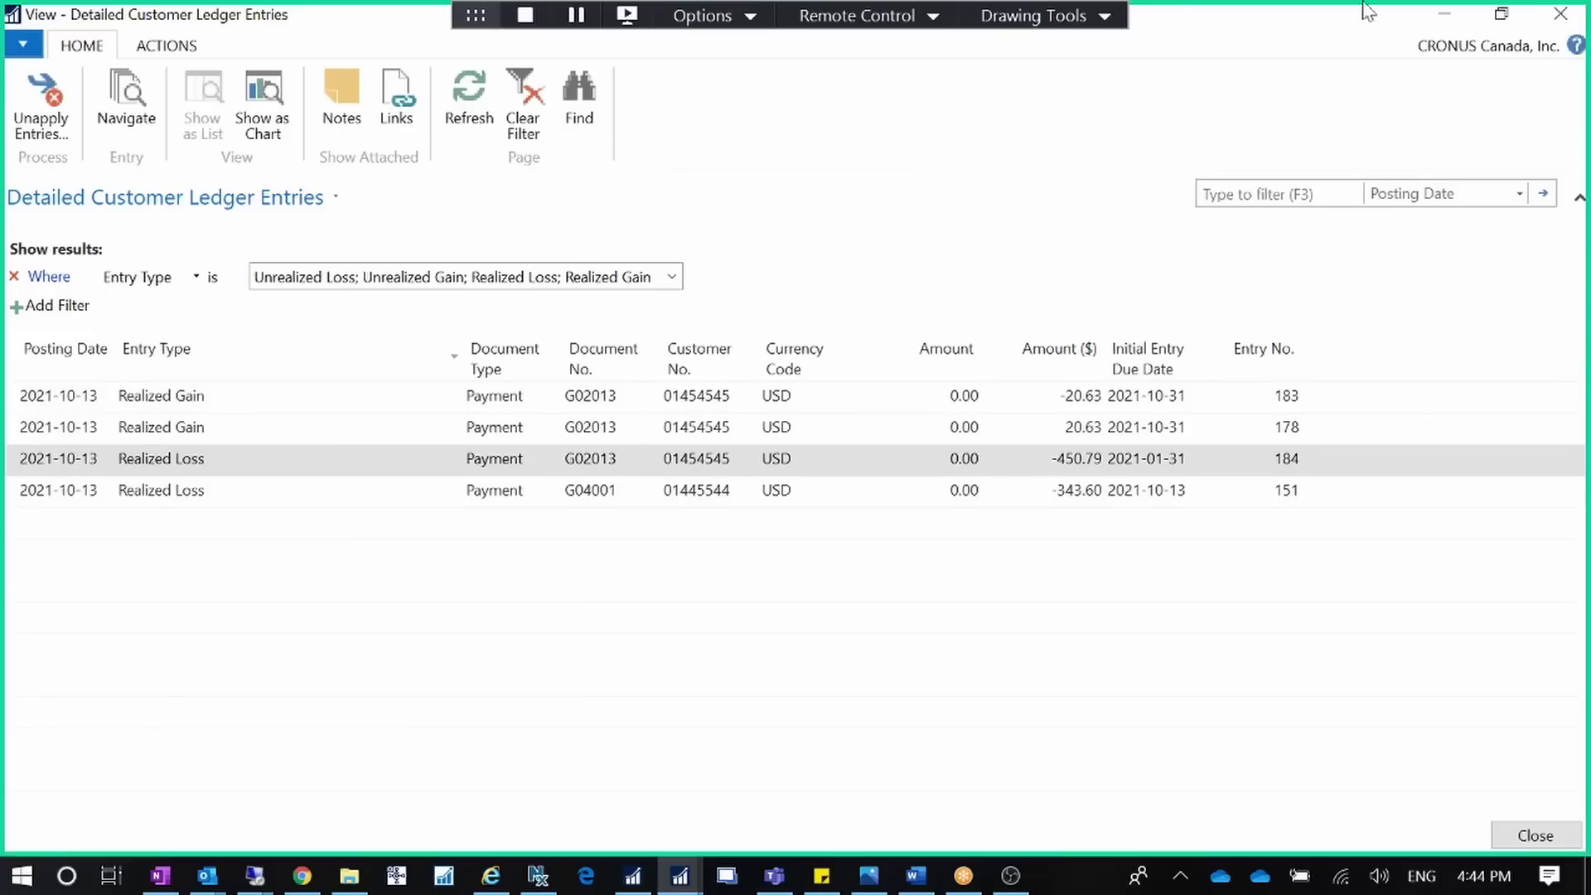
pyautogui.click(1560, 14)
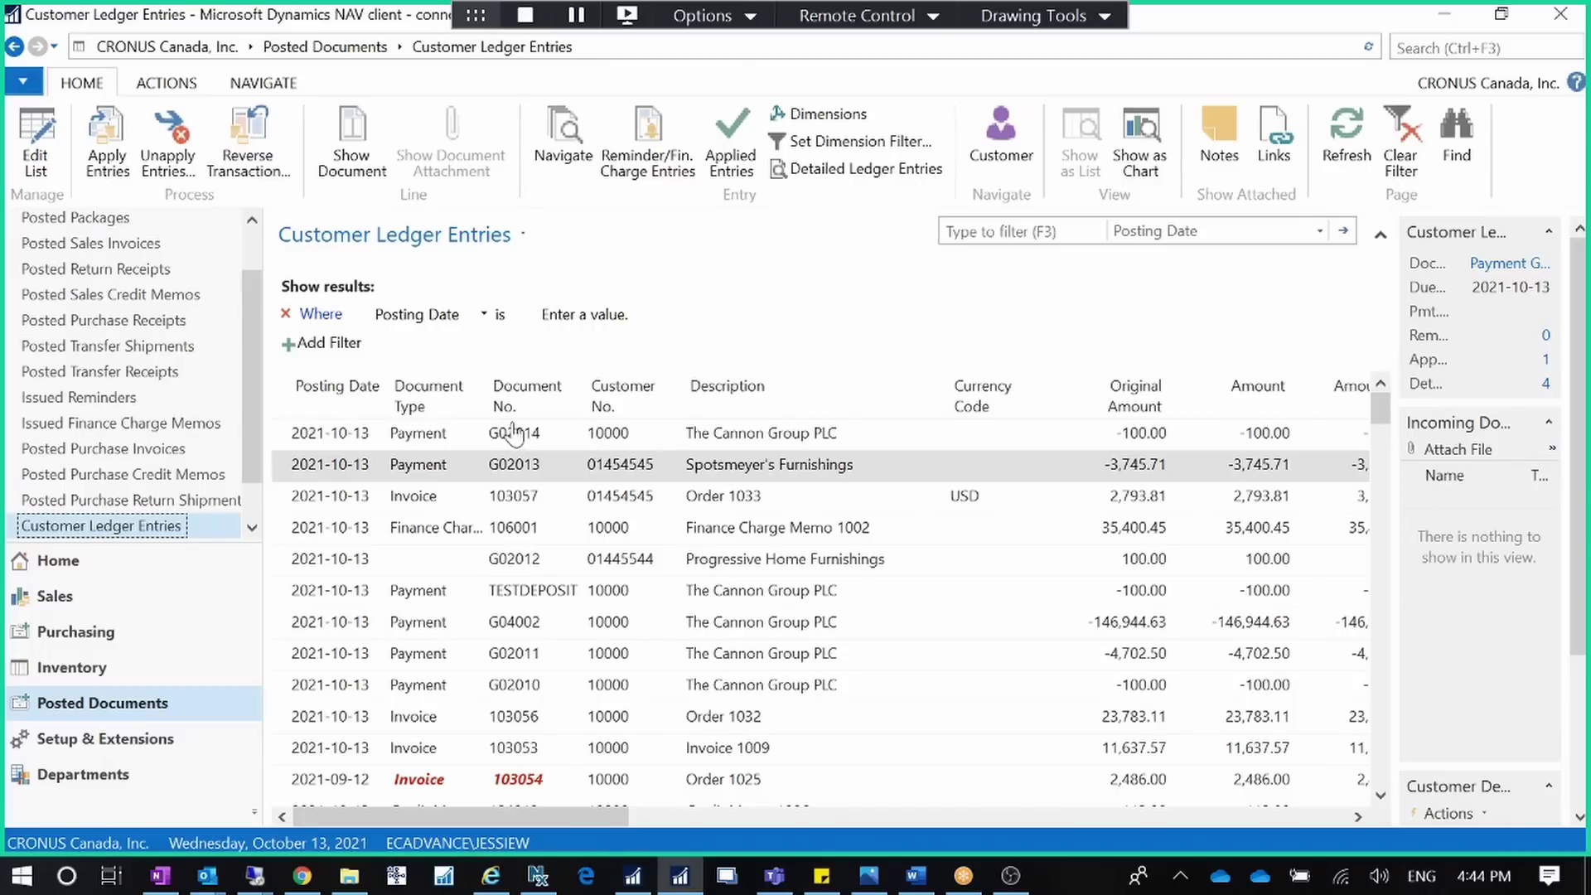
# Filter the Customer Ledger Entries by Document No. 106001
pyautogui.click(444, 319)
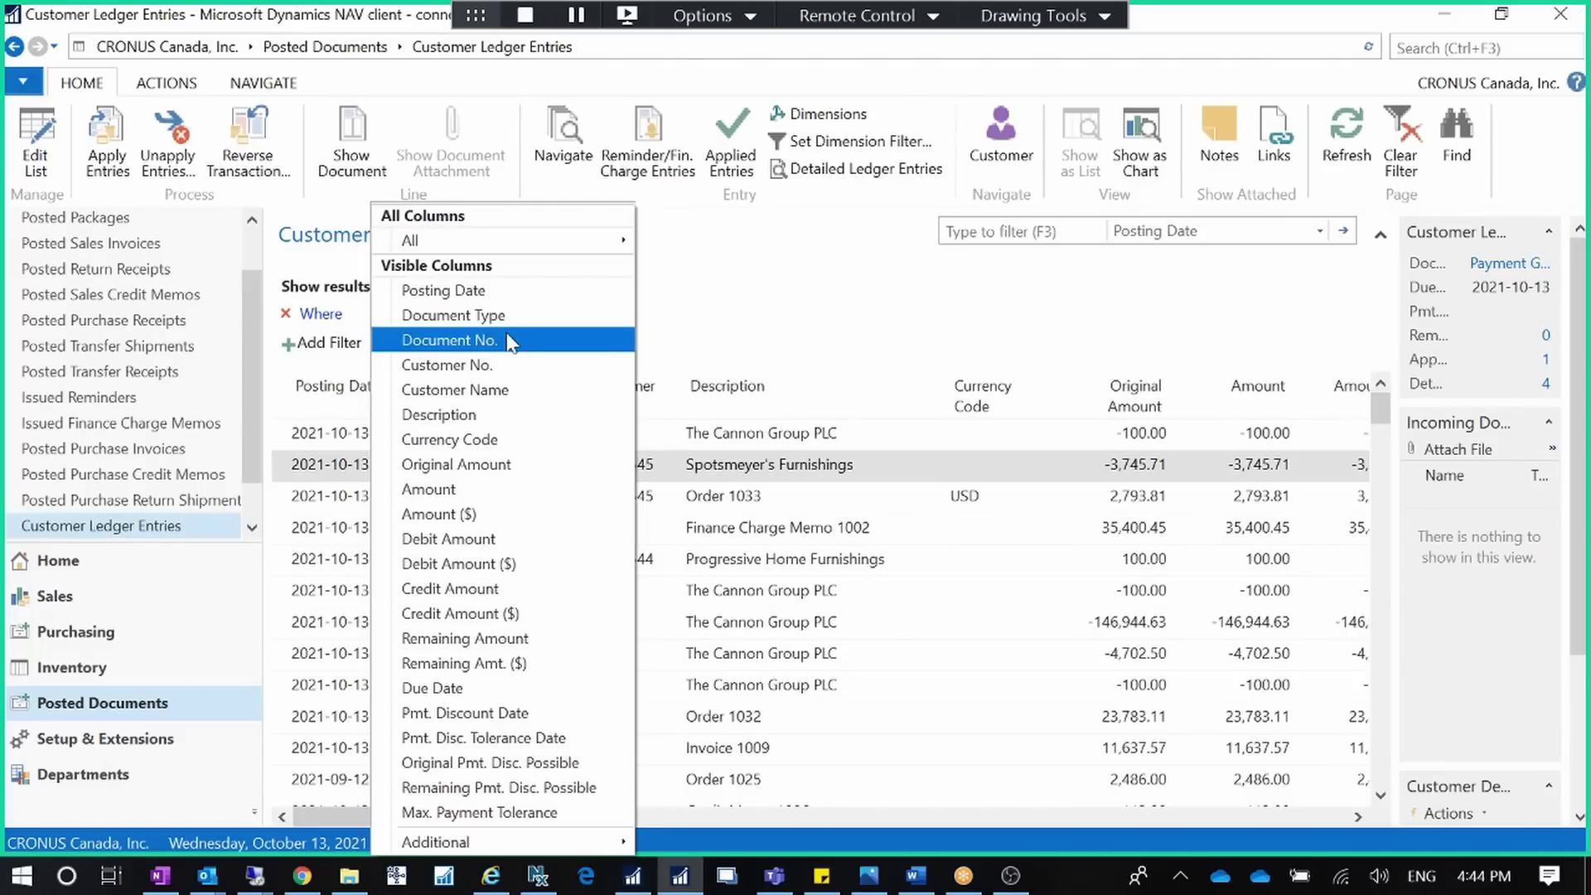
pyautogui.click(508, 342)
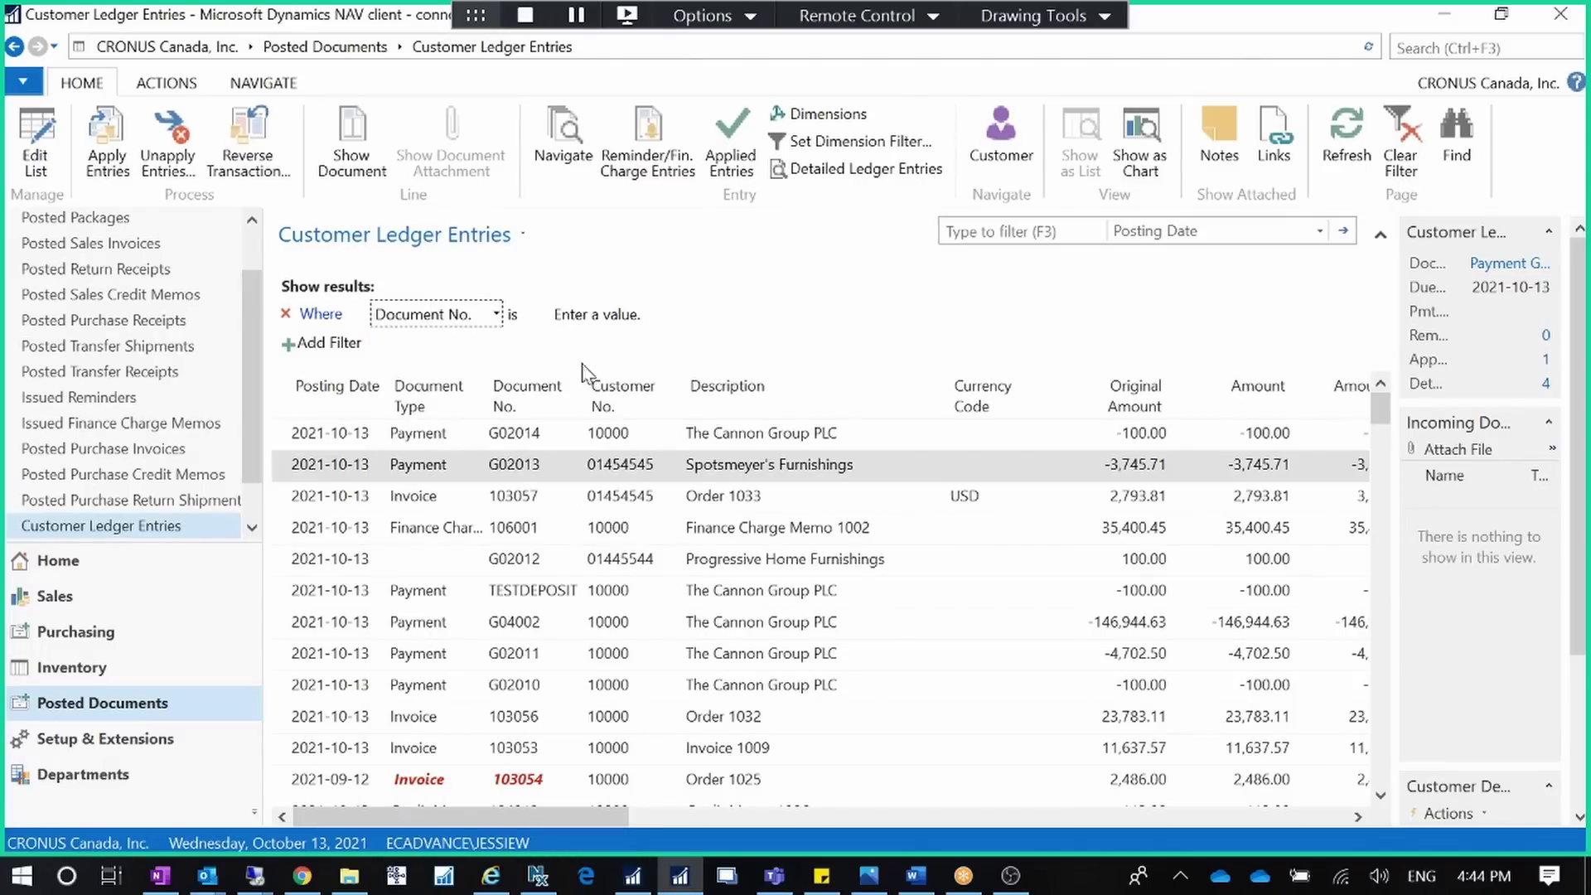
pyautogui.rightClick(537, 533)
pyautogui.press('Escape')
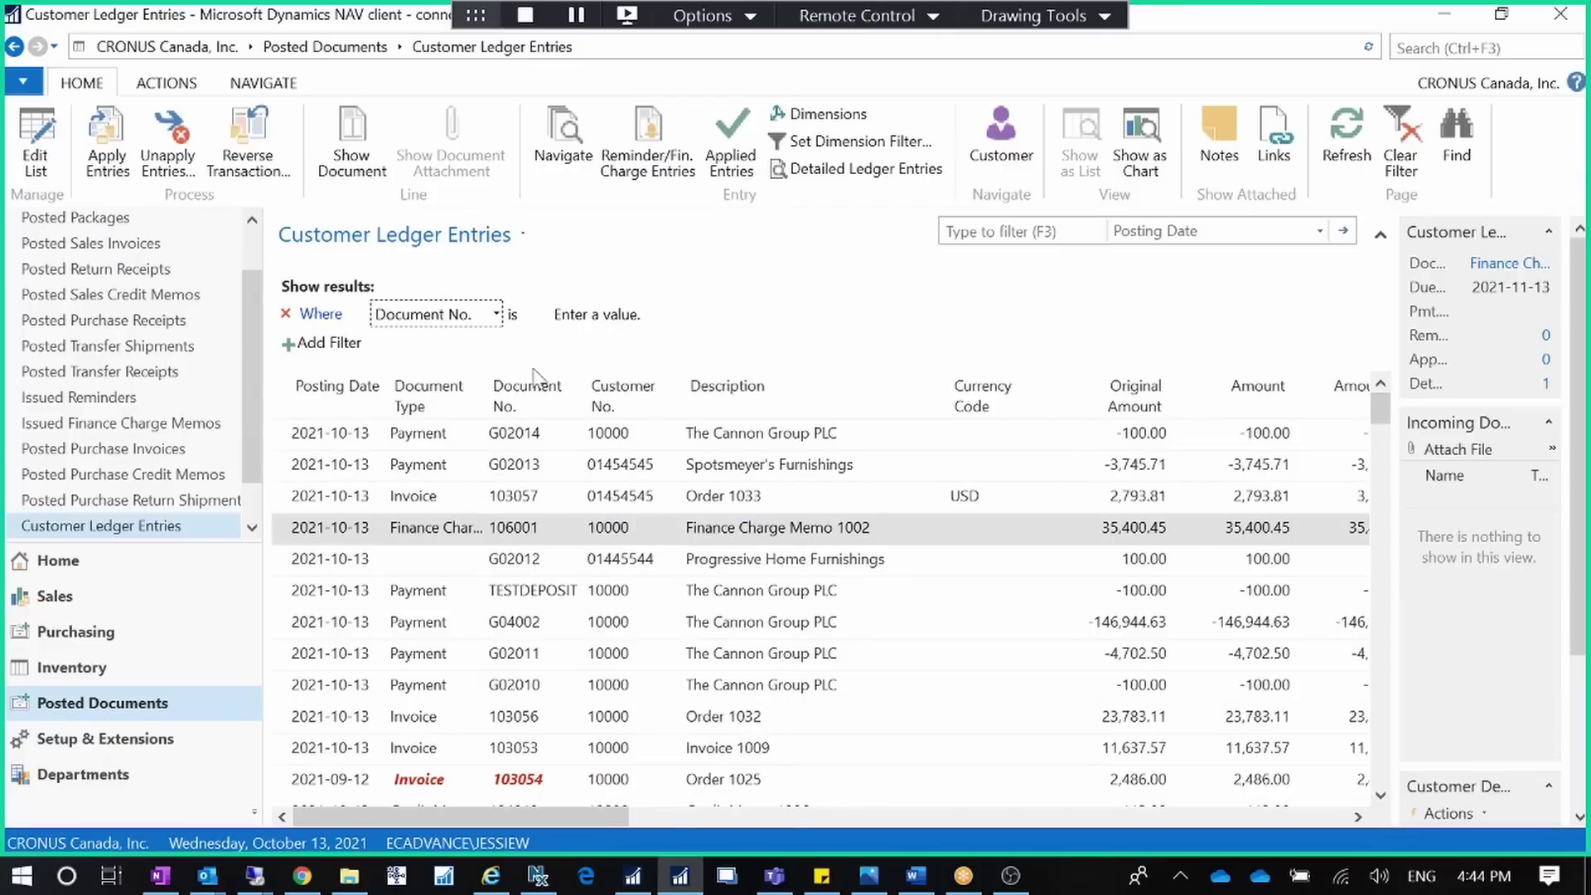
pyautogui.click(564, 315)
pyautogui.write('106001')
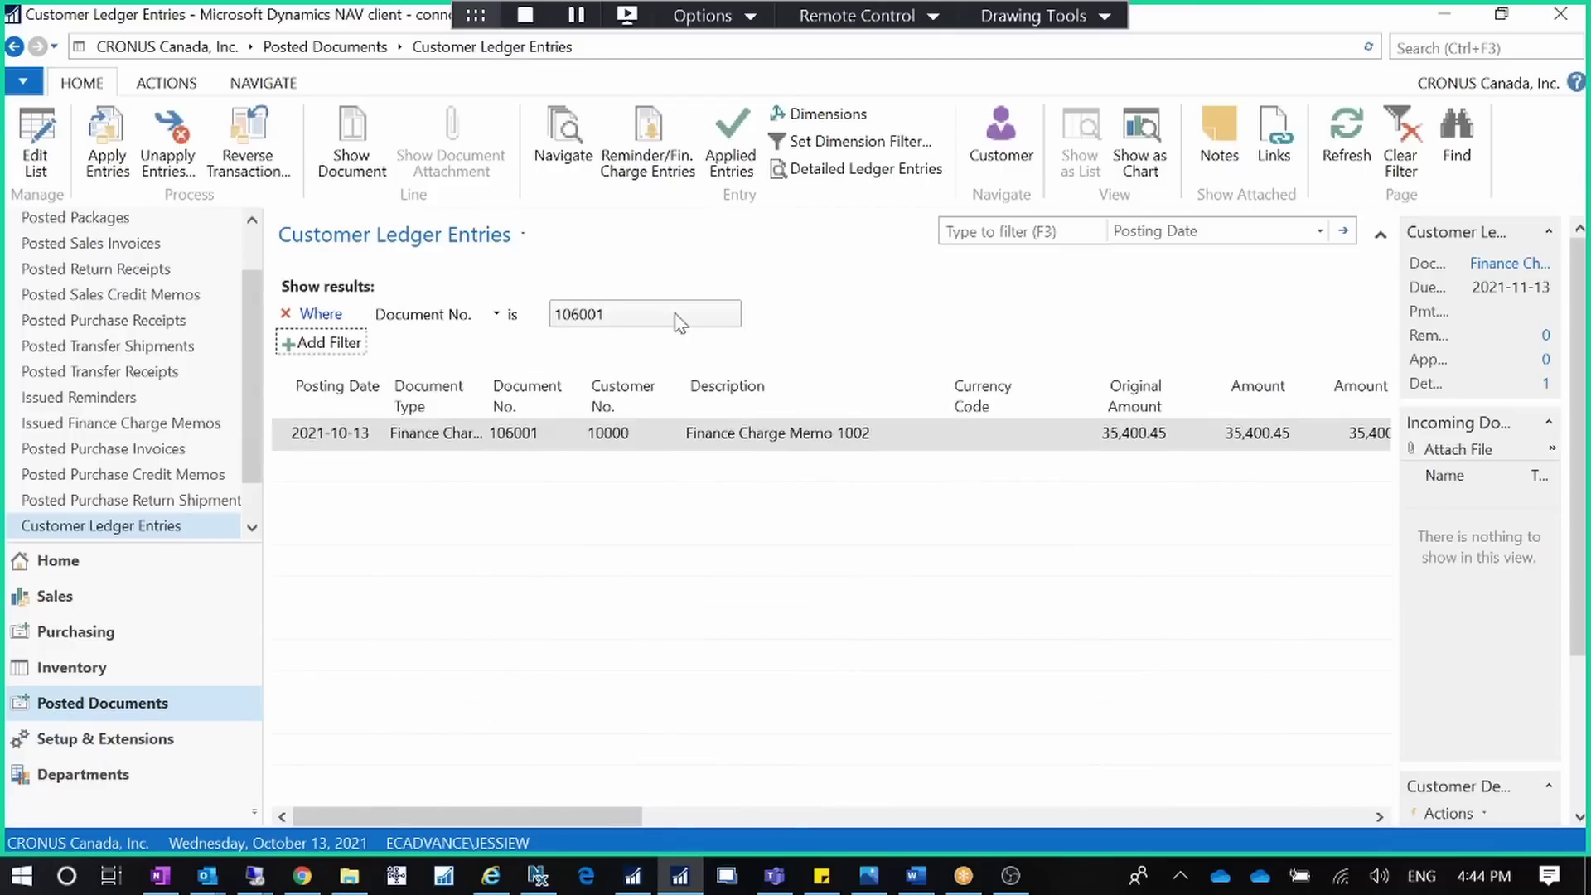
pyautogui.press('Tab')
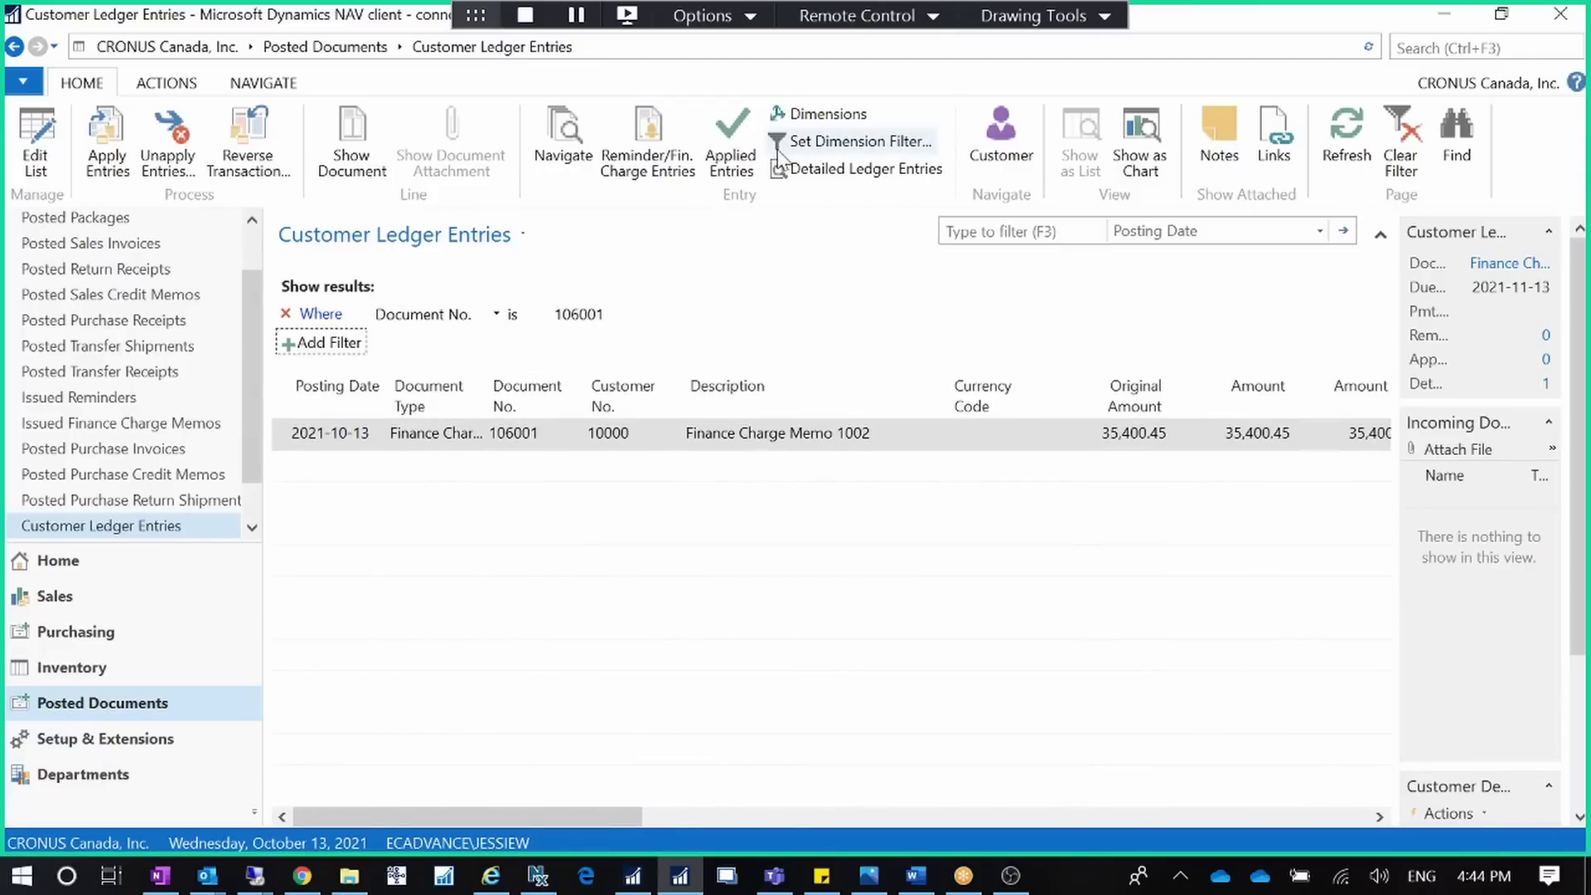
# View the detailed ledger entries of finance charge memo 106001 and close them
pyautogui.click(802, 174)
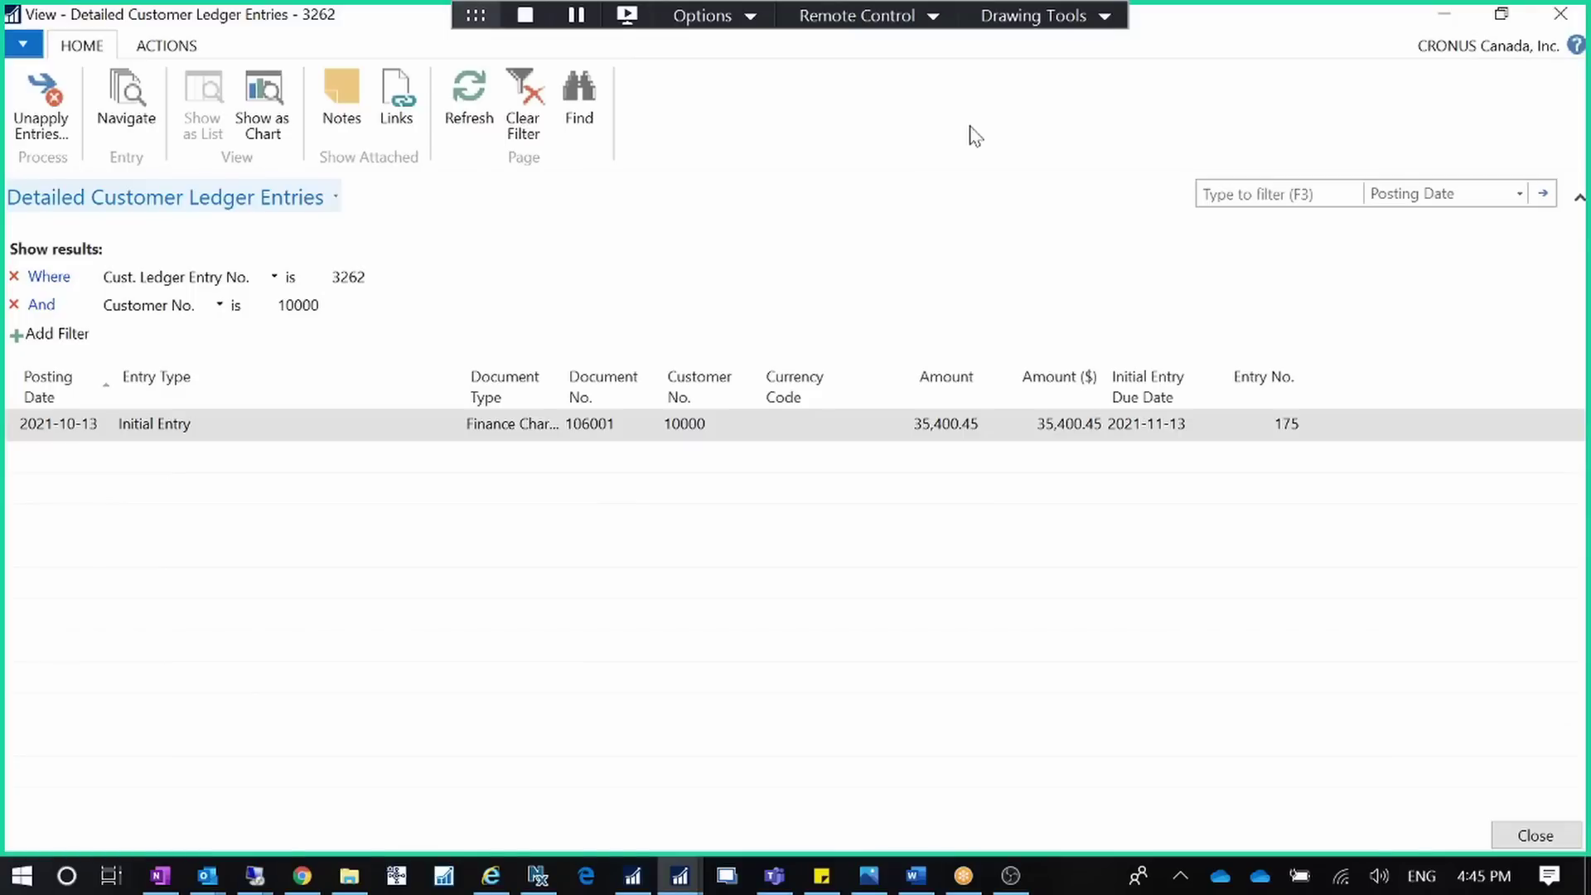
pyautogui.click(1559, 14)
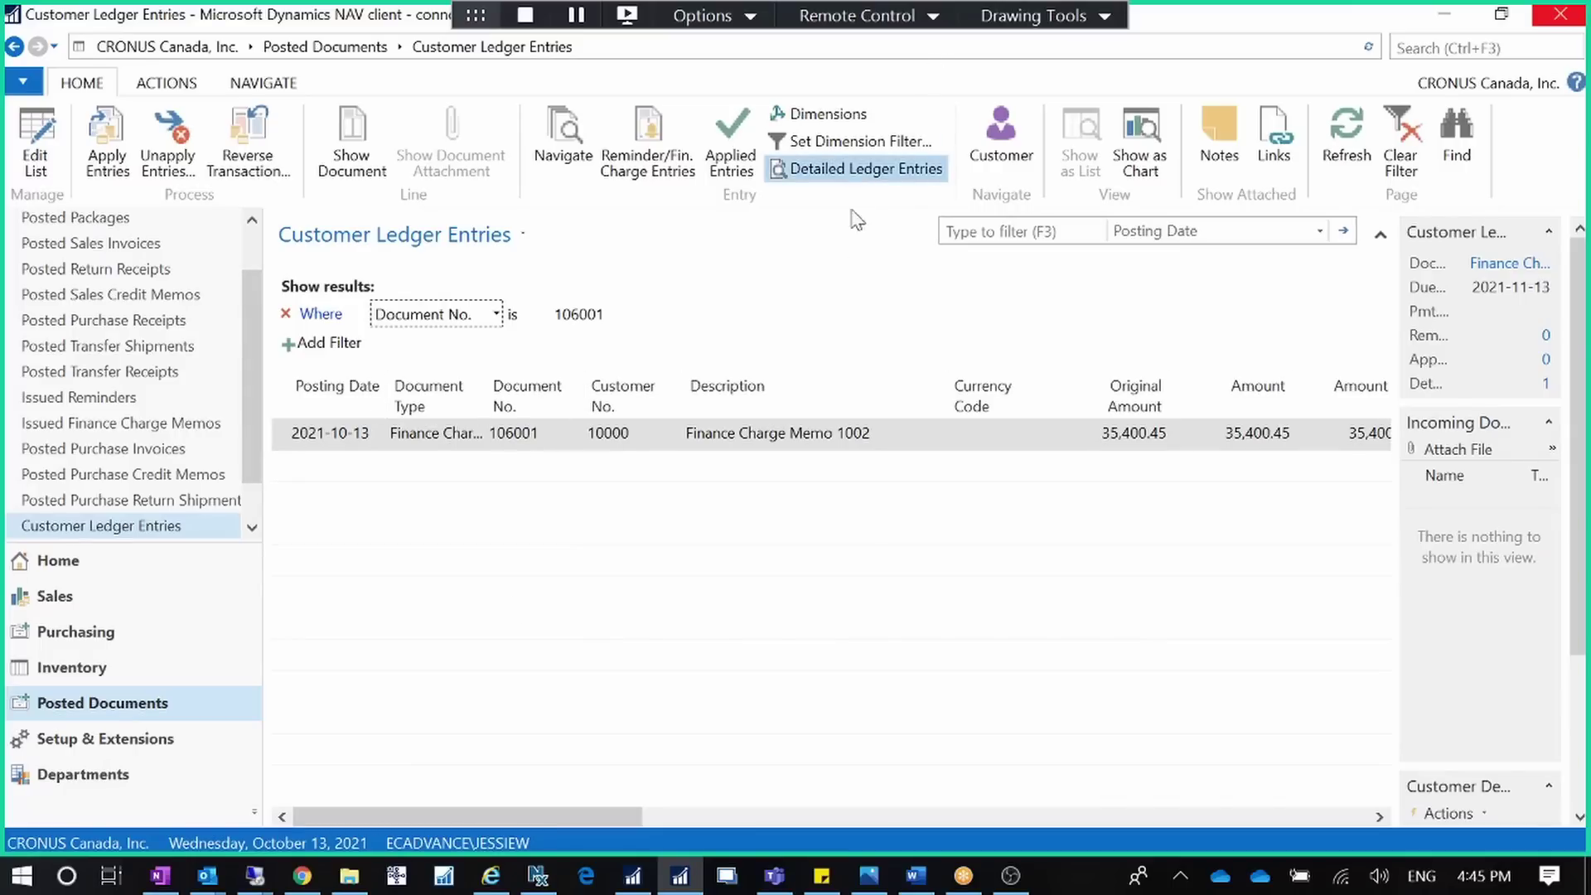
# Reopen the detailed ledger entries of the finance charge memo for review and close the page
pyautogui.click(857, 170)
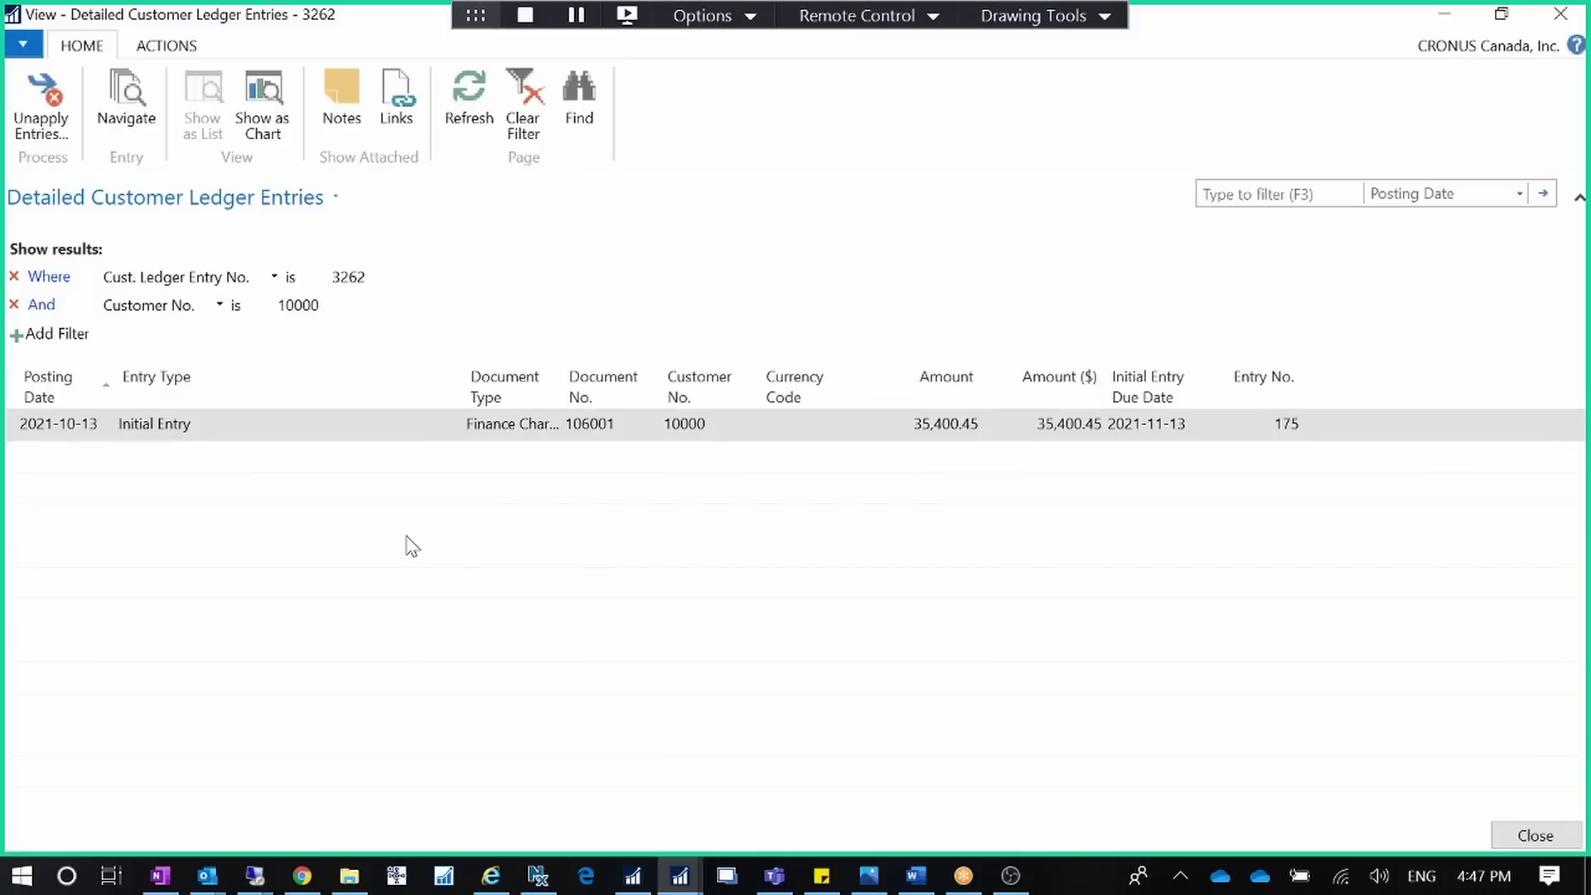
pyautogui.click(1560, 15)
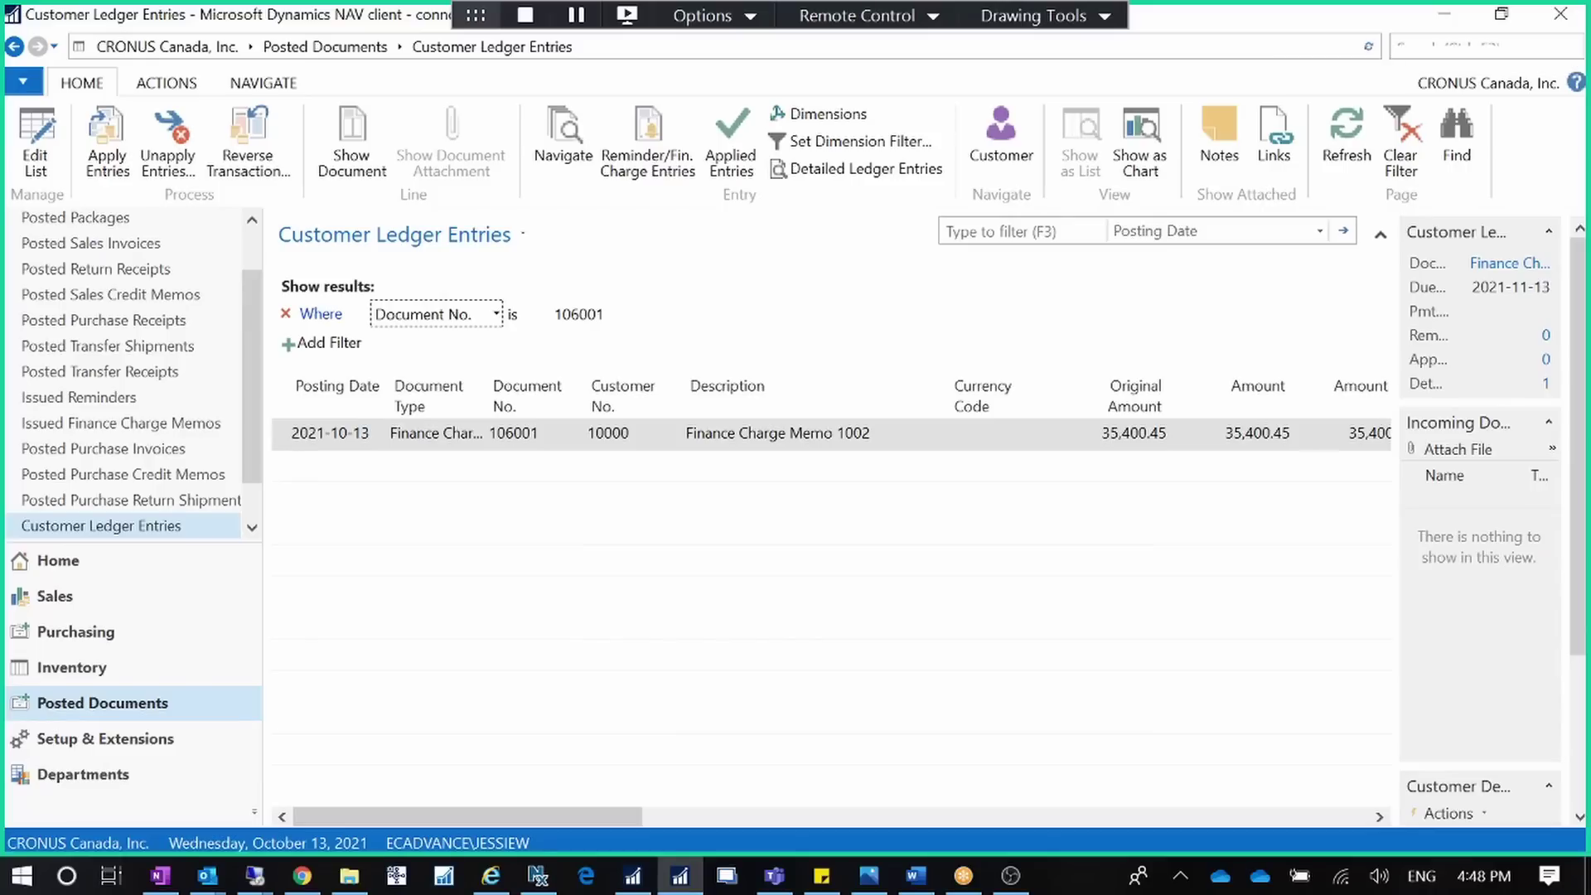
# Find and open the General Posting Setup page, and minimize its window
pyautogui.click(1485, 46)
pyautogui.write('general')
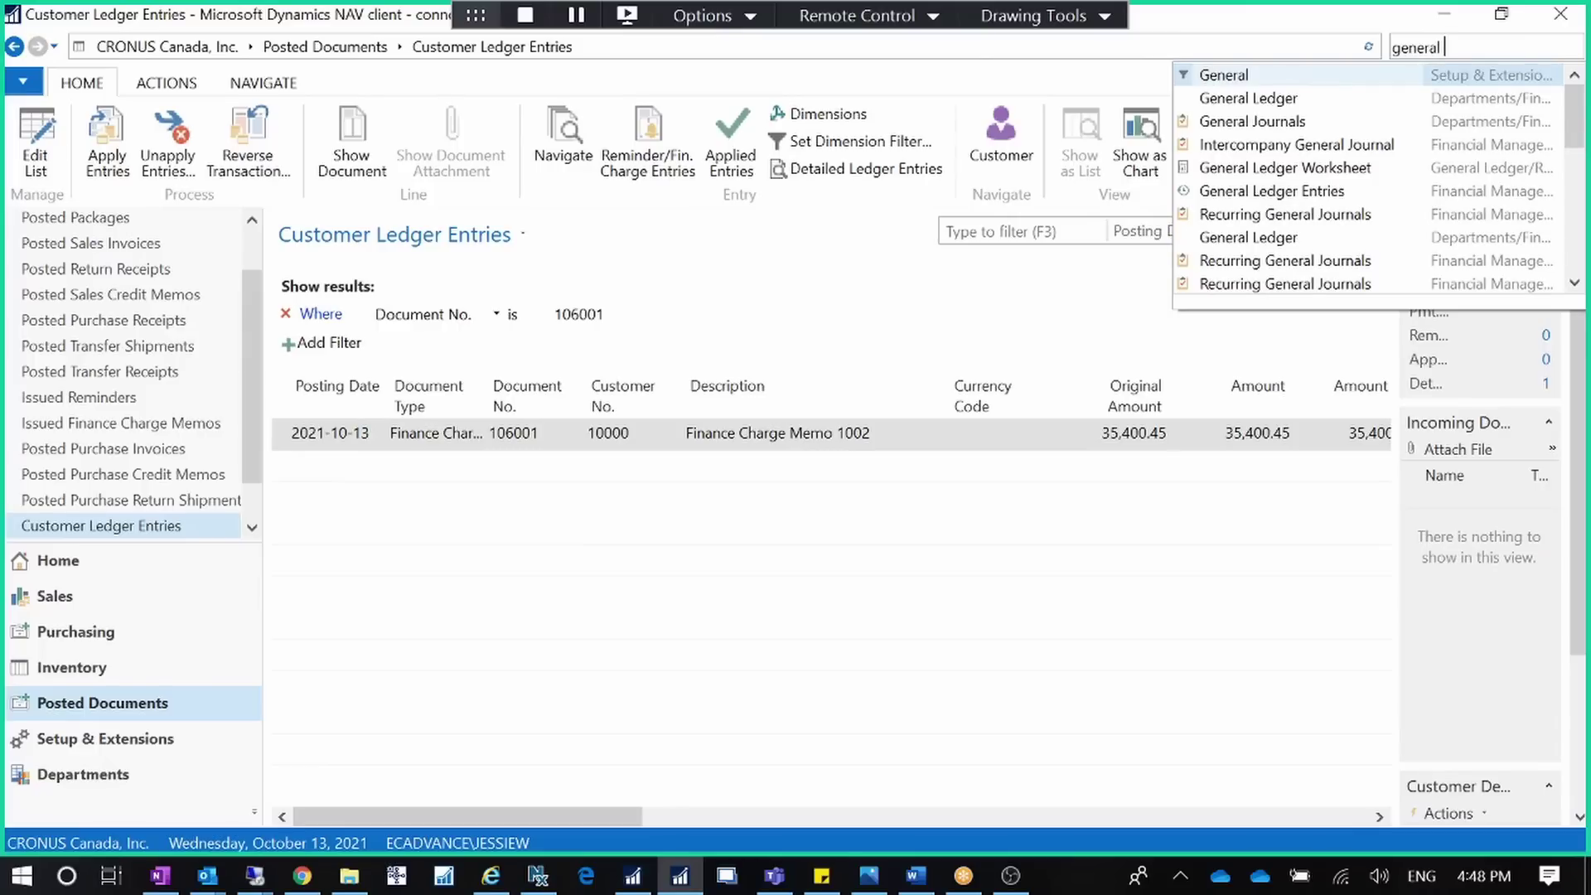
pyautogui.write(' posting setup')
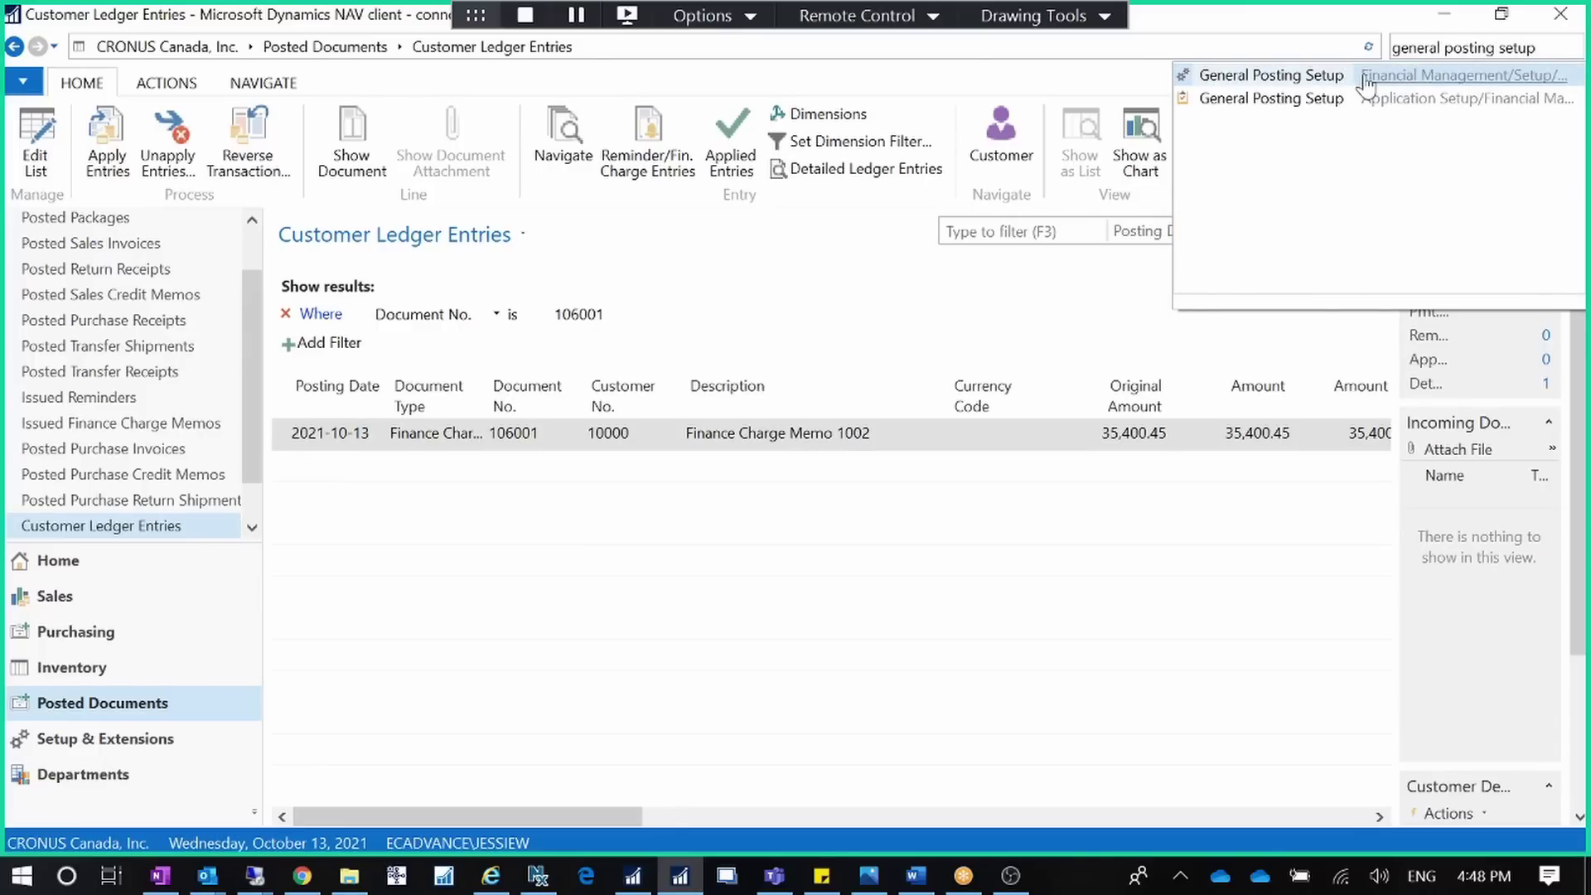
pyautogui.click(1304, 74)
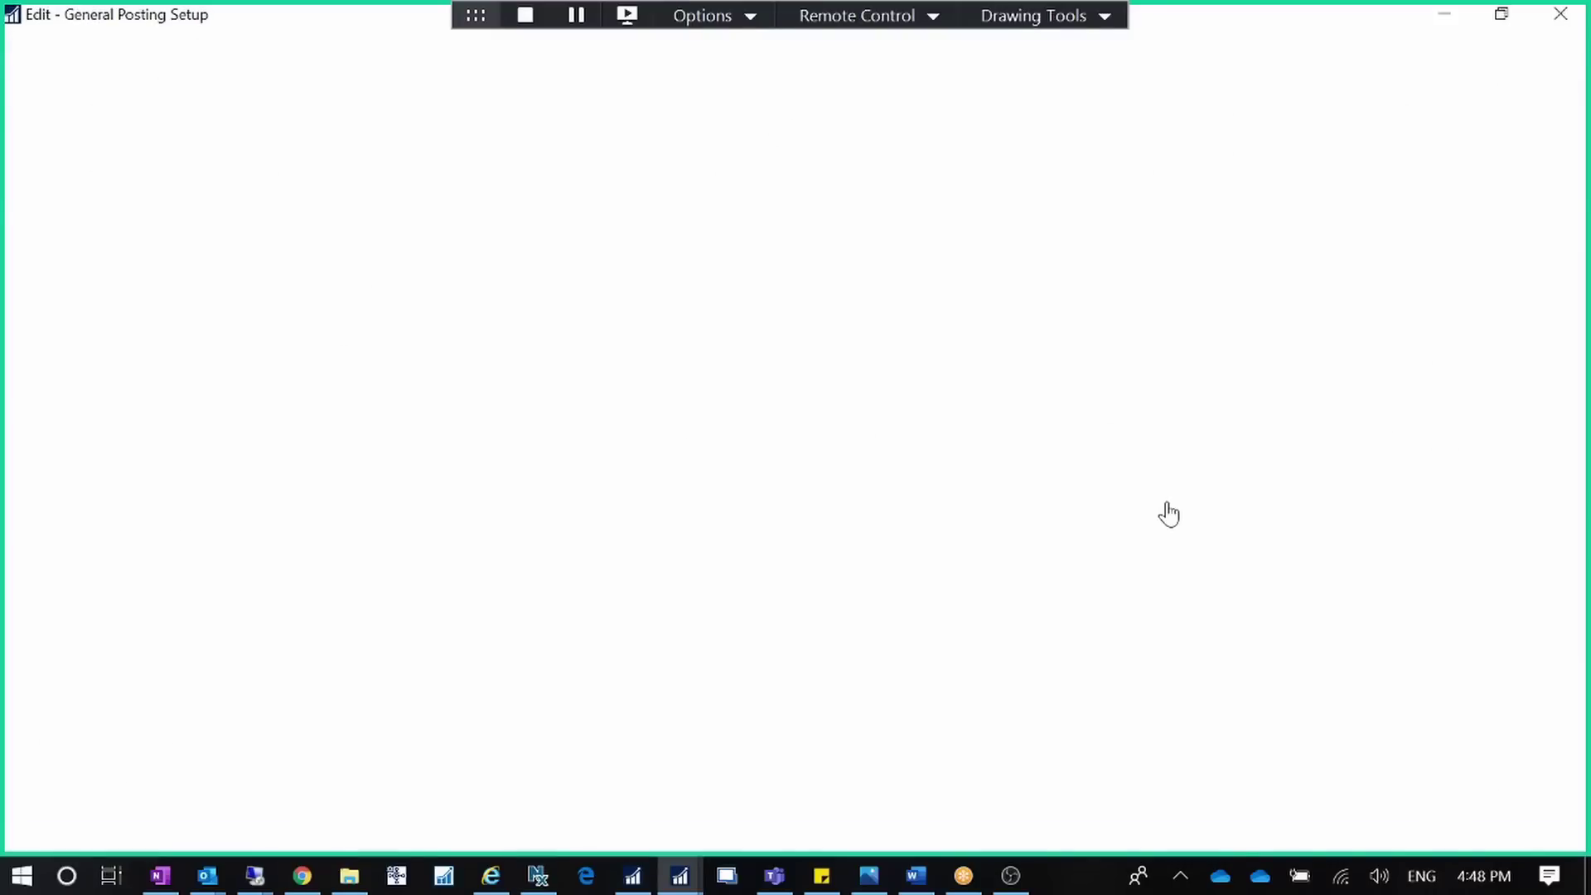
pyautogui.click(1451, 14)
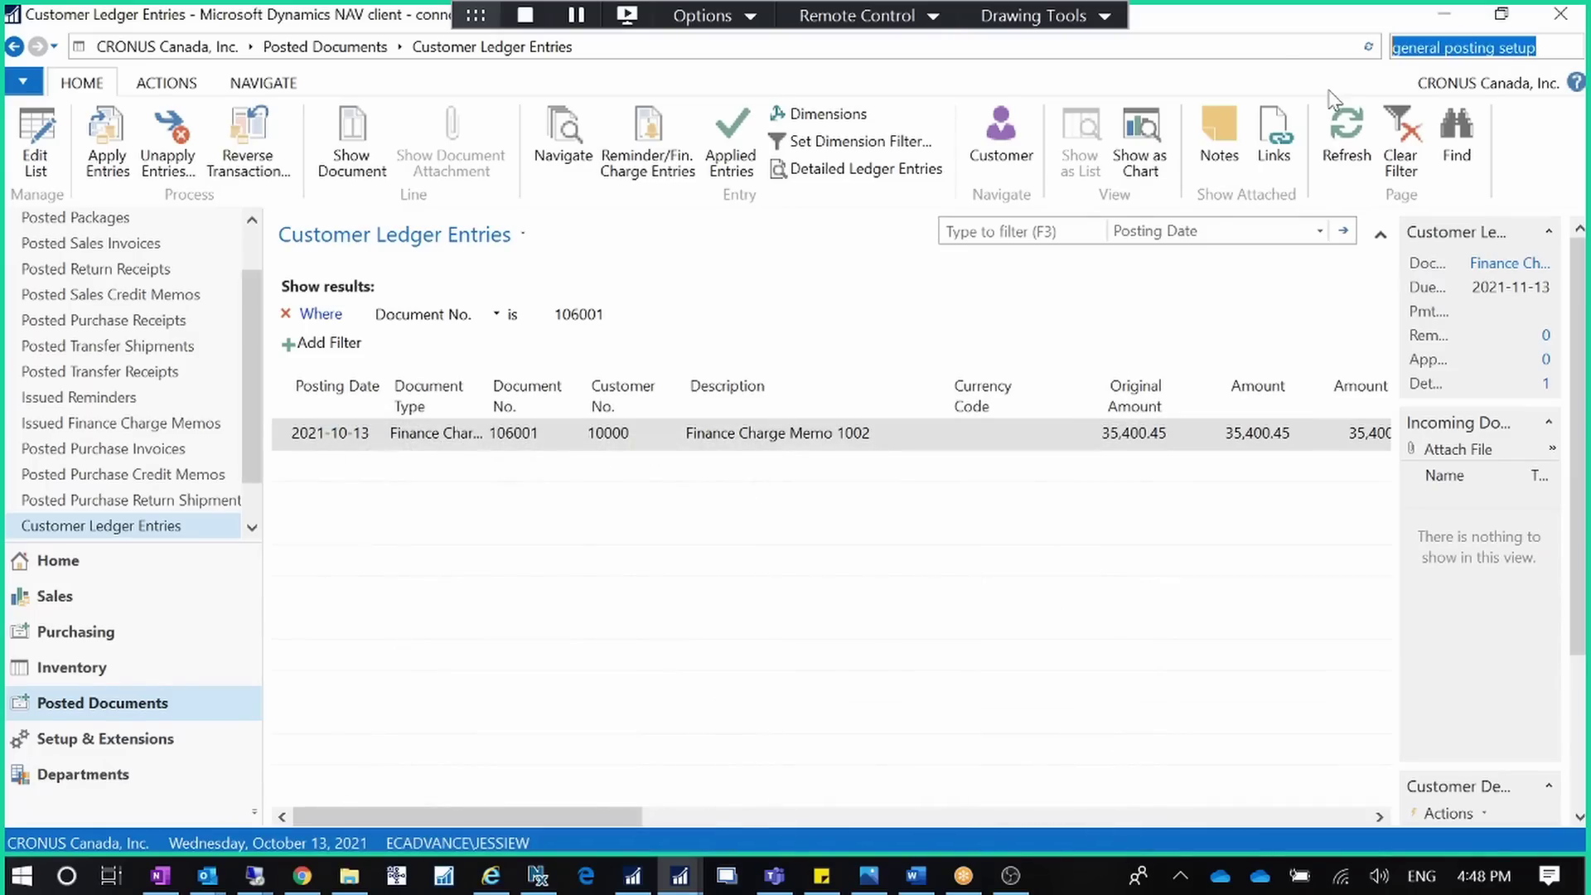
# Find and open Inventory Setup, review the general cost posting options, and minimize its window
pyautogui.write('inveno')
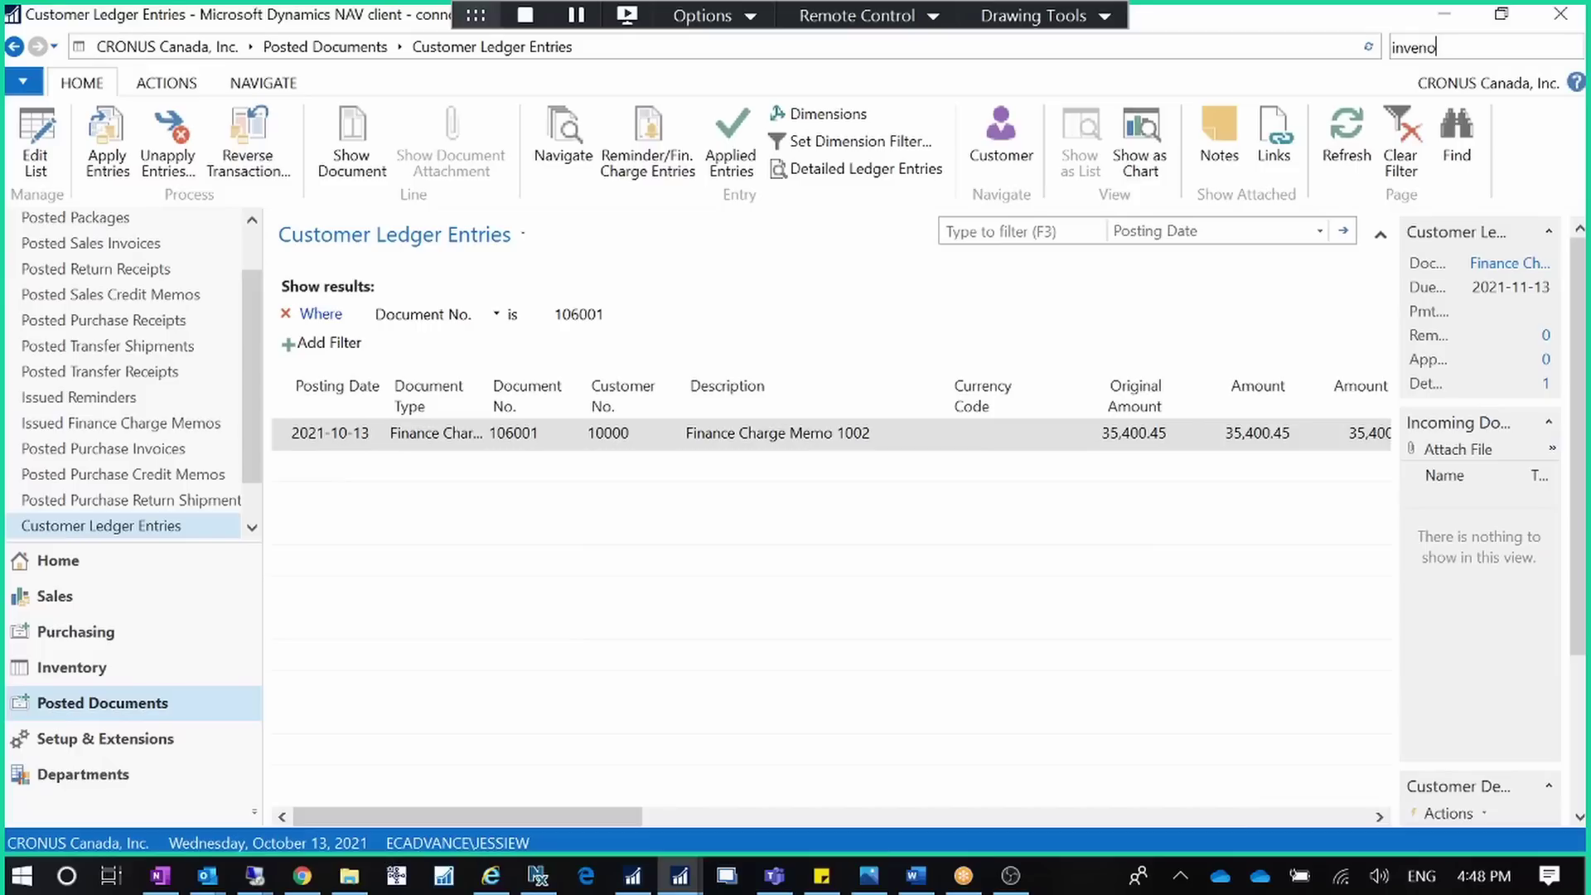
pyautogui.press('BackSpace')
pyautogui.write('tory s')
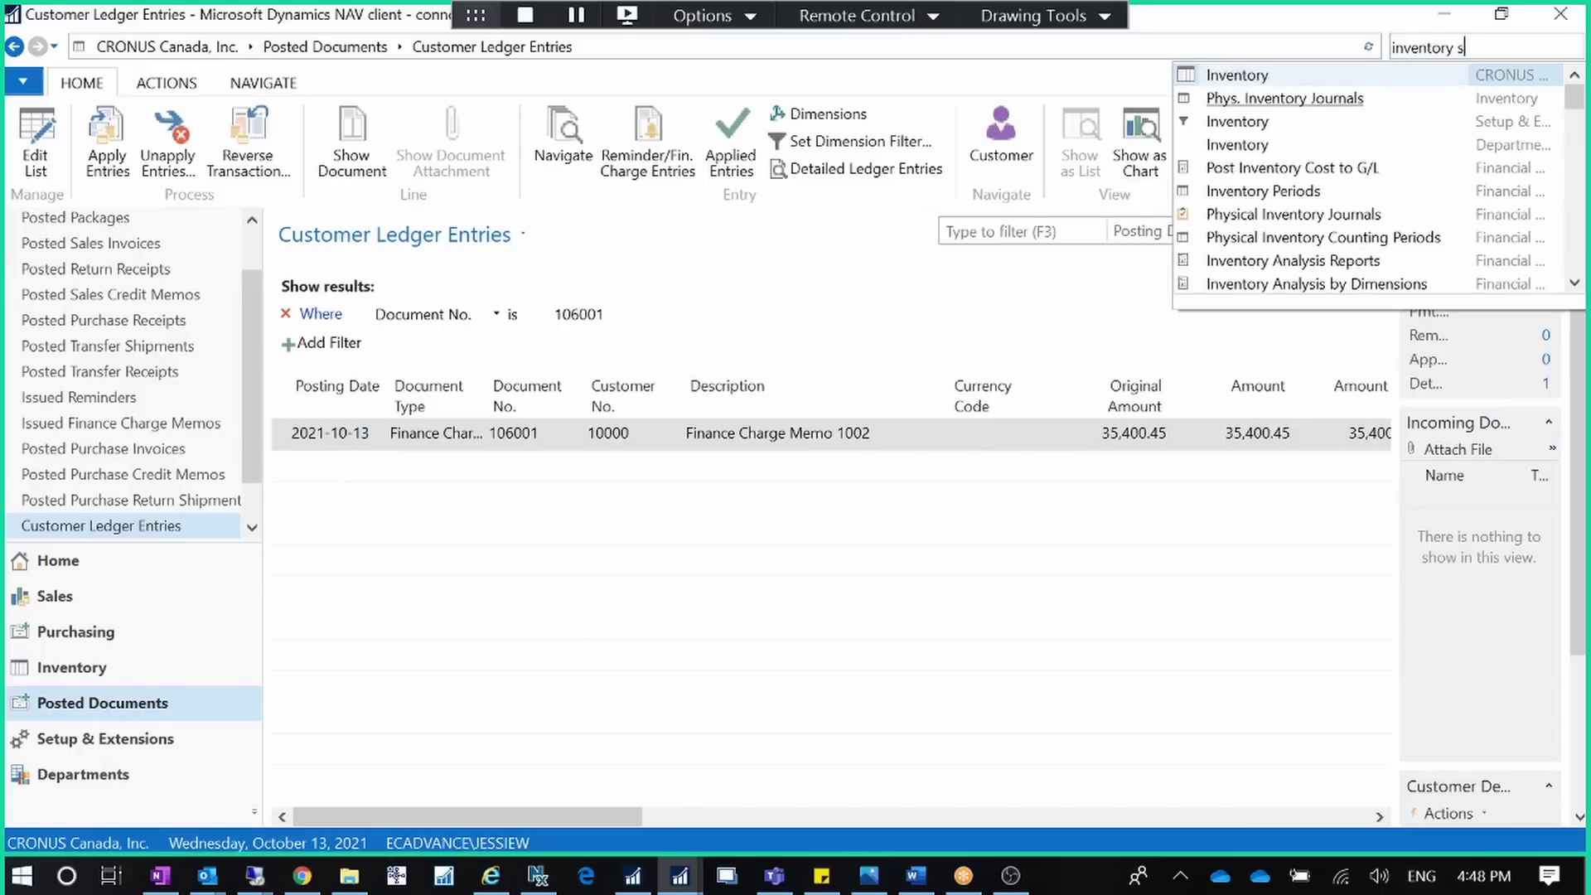
pyautogui.write('etup')
pyautogui.click(1253, 77)
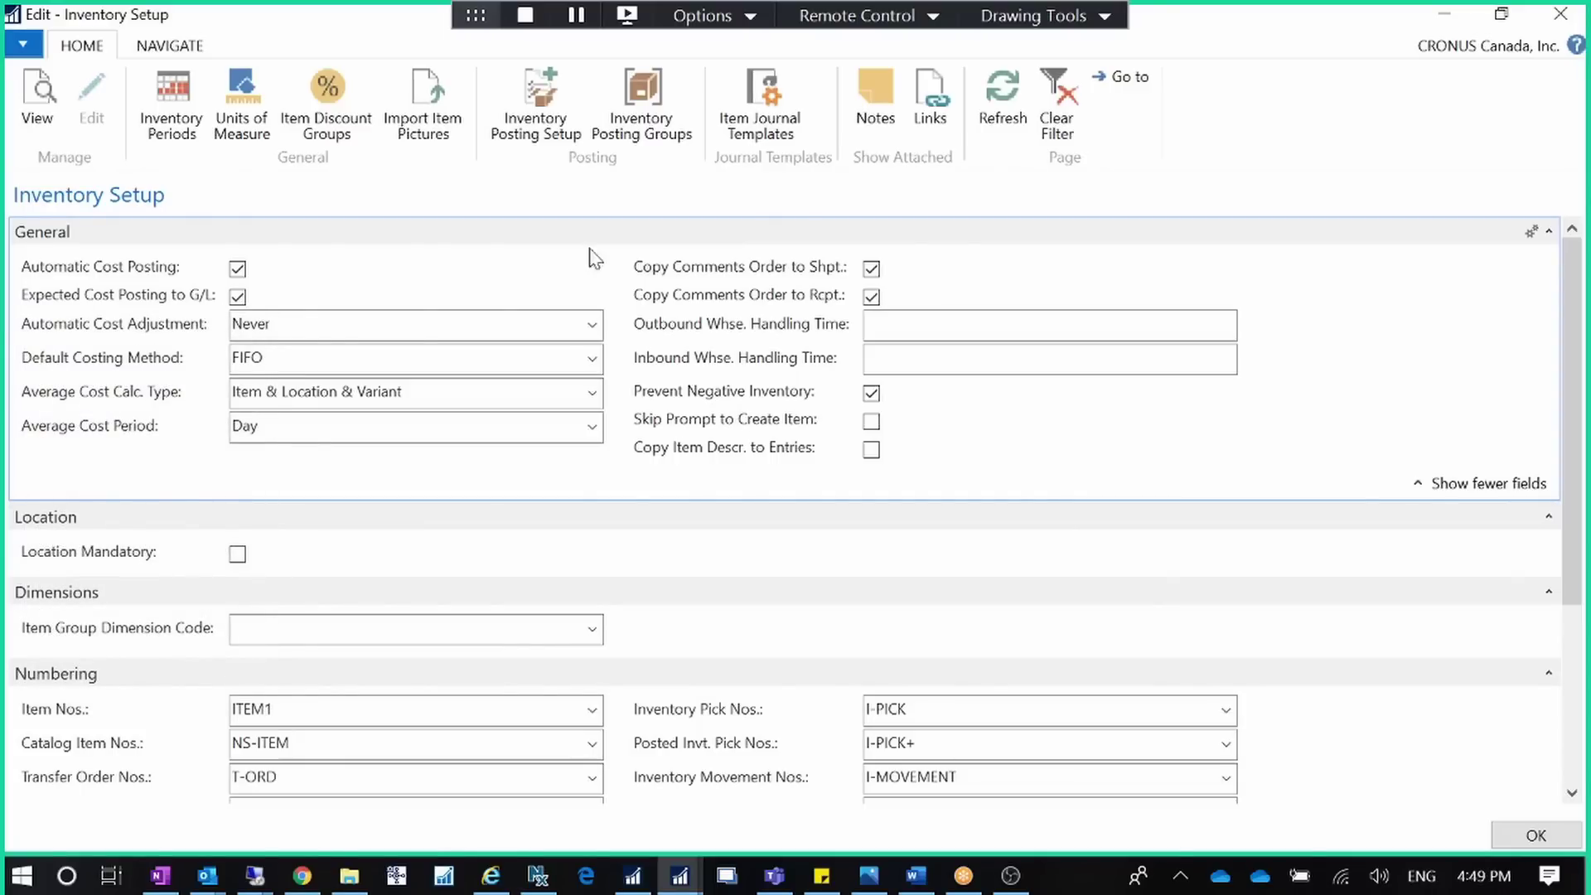
pyautogui.click(1443, 14)
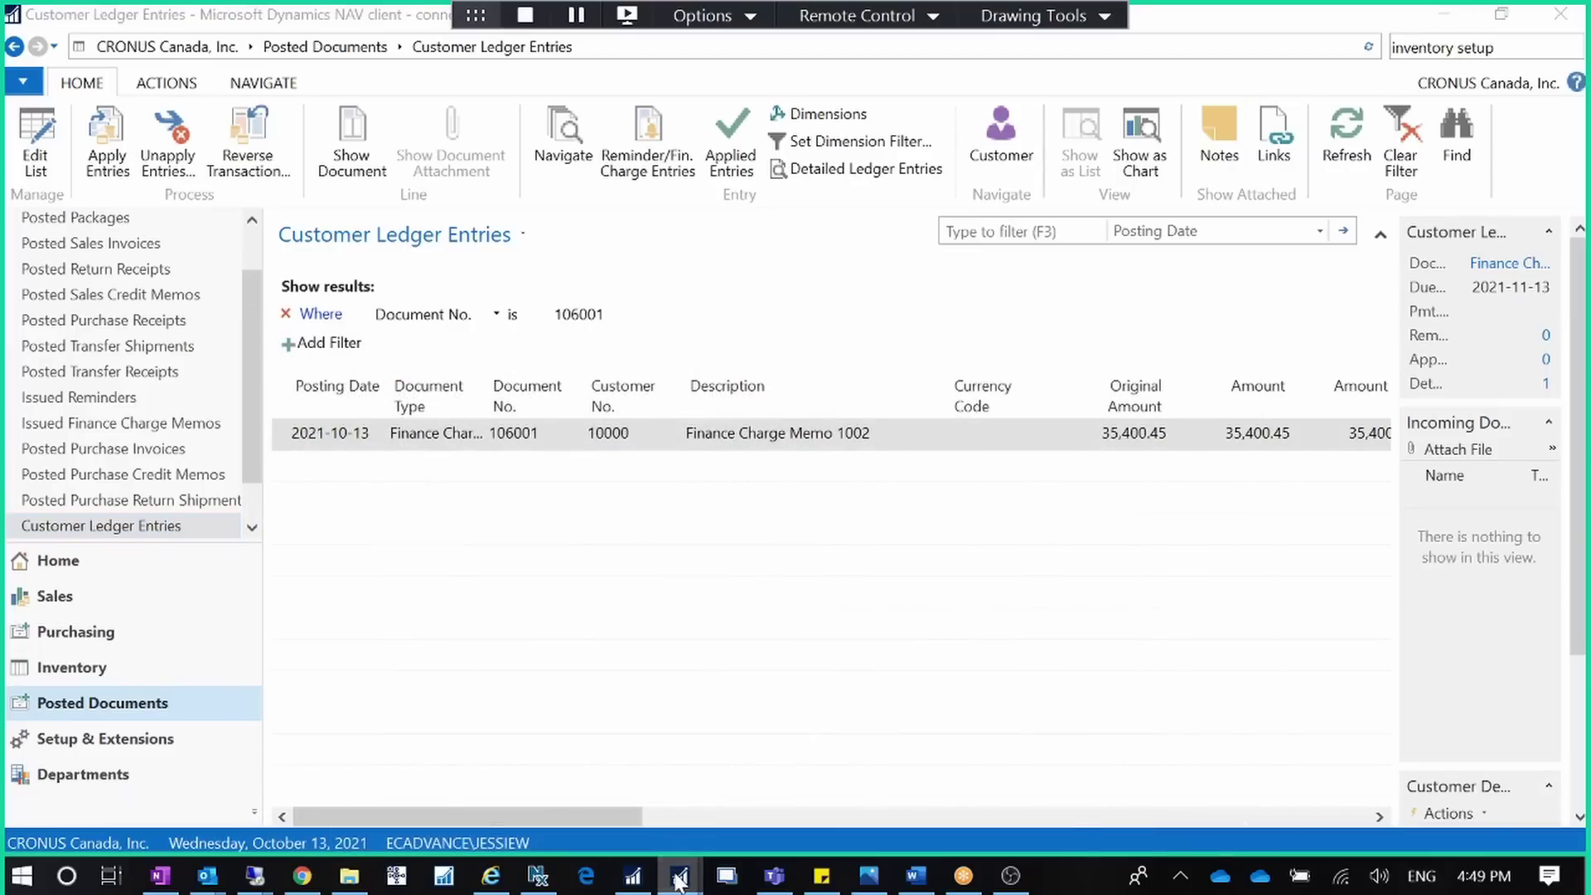
# Widen the Invt. Accrual Acc. (Interim) column in General Posting Setup to show its full name, and minimize both open setup windows
pyautogui.moveTo(680, 874)
pyautogui.click(962, 816)
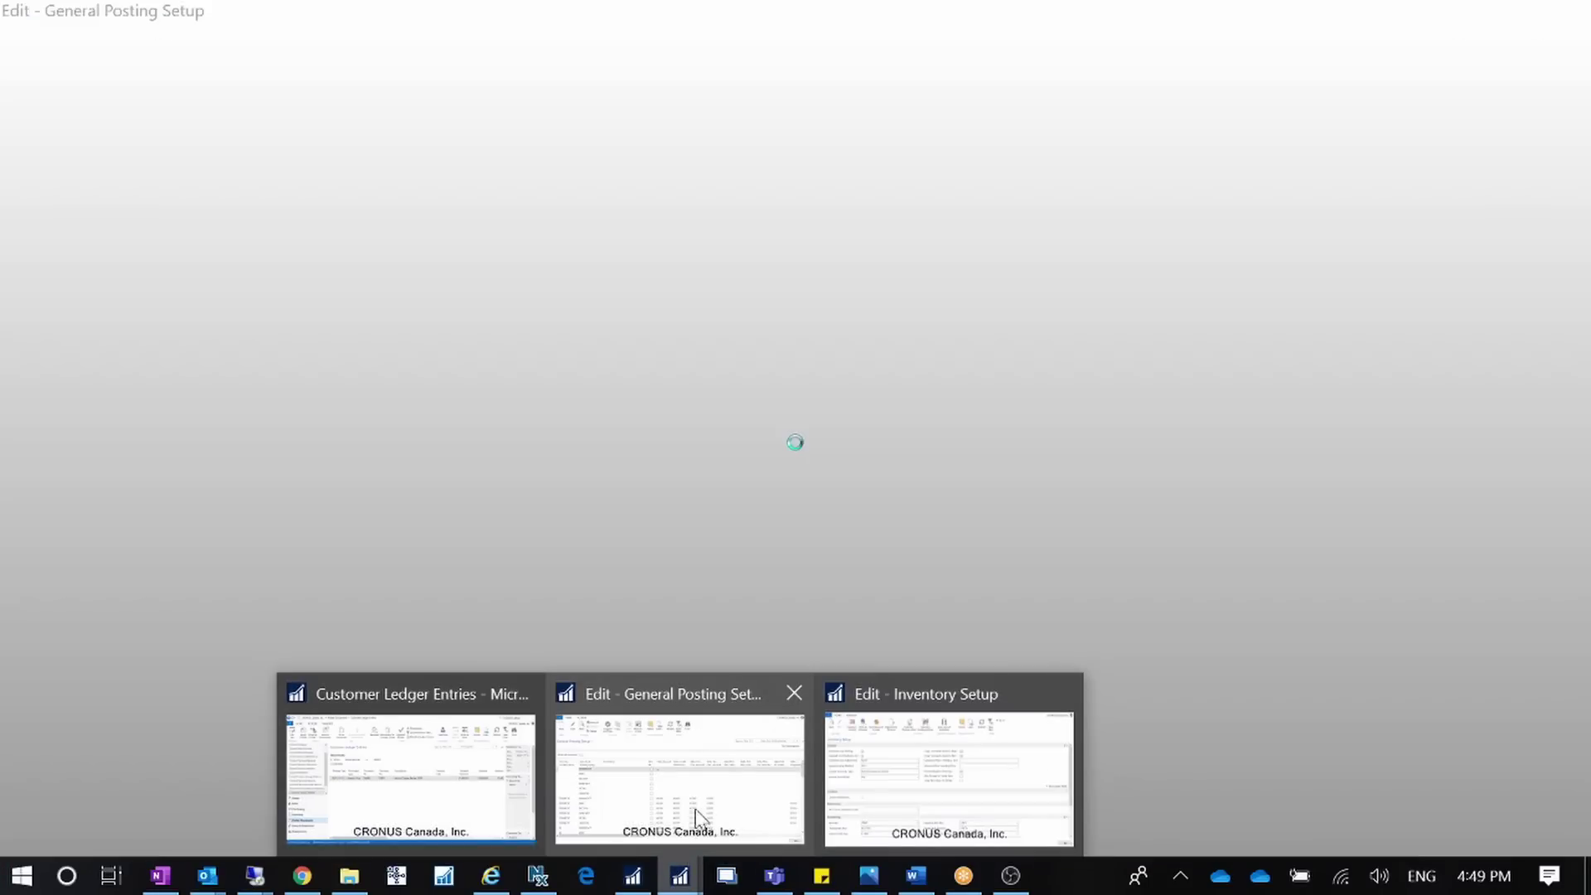
pyautogui.click(718, 804)
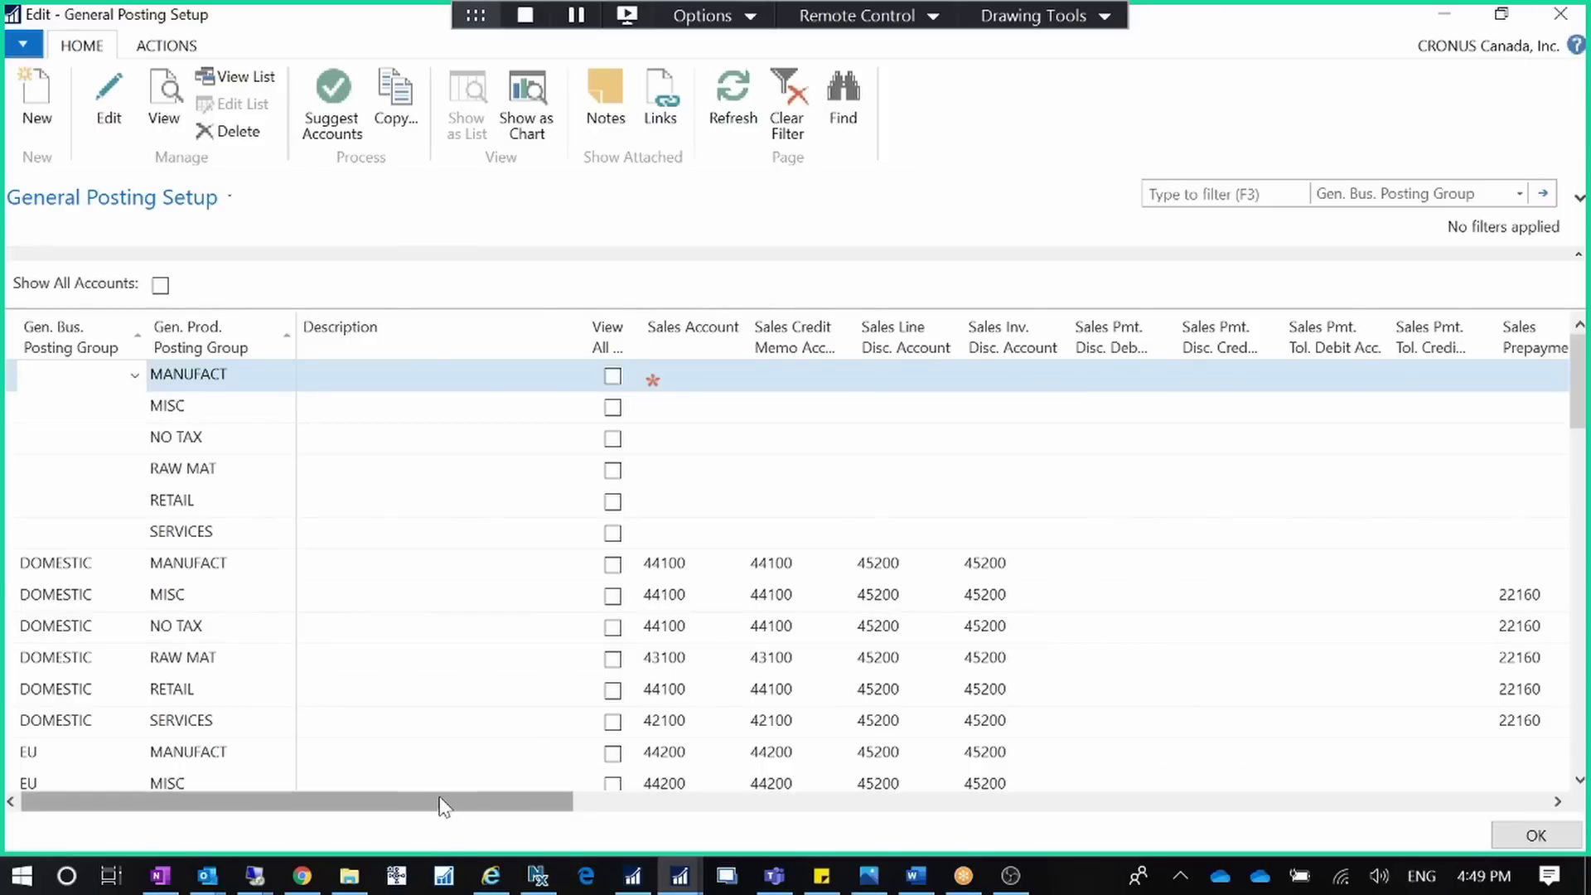
pyautogui.moveTo(486, 802); pyautogui.dragTo(1364, 710)
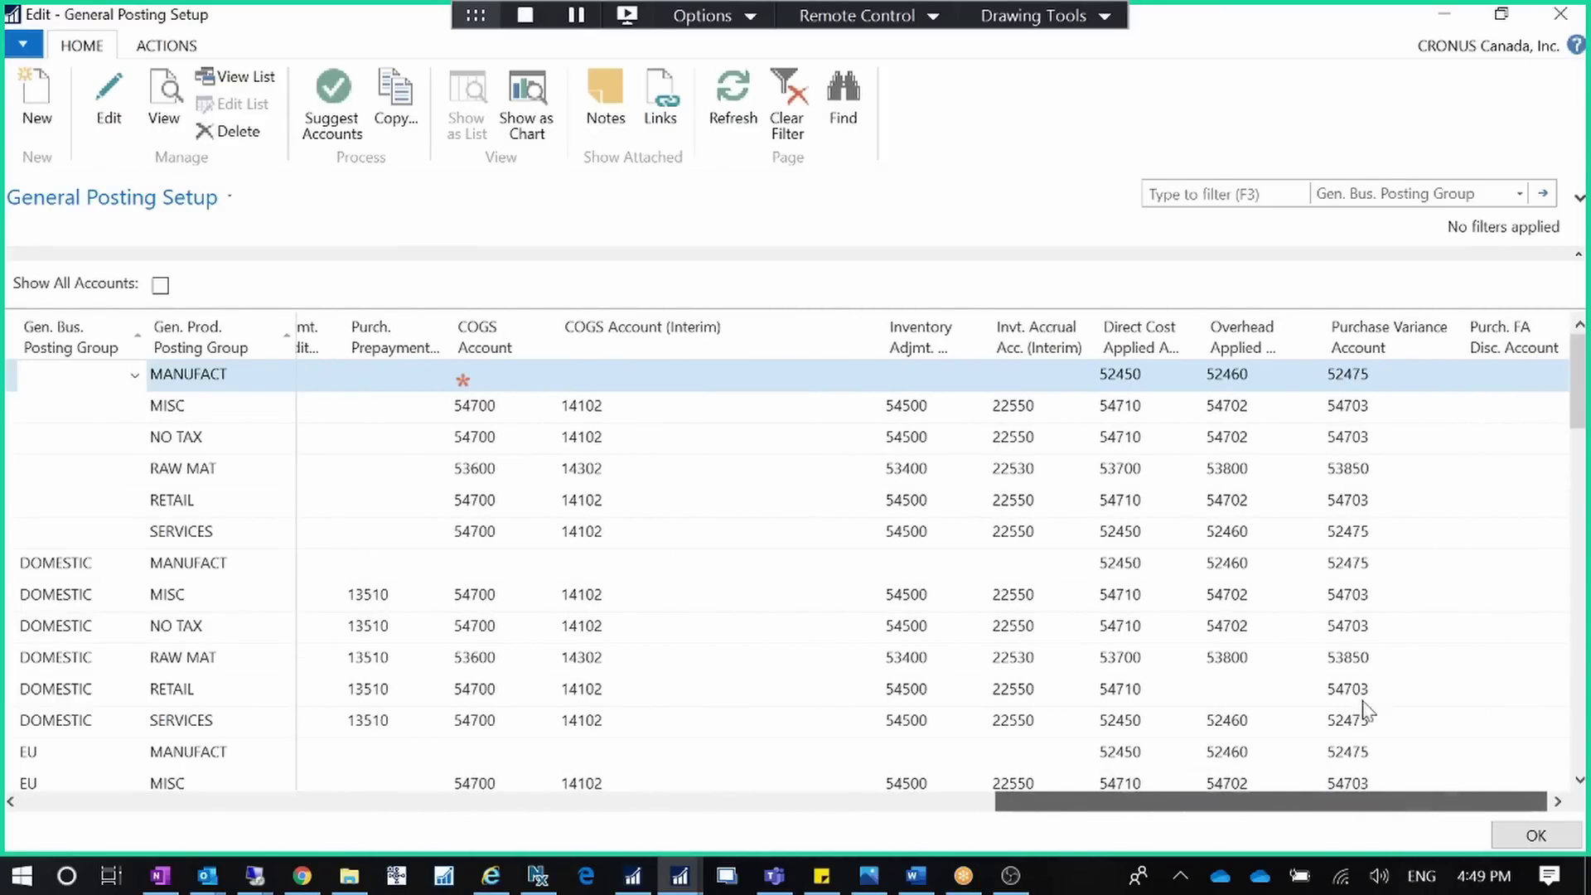
pyautogui.moveTo(1093, 327); pyautogui.dragTo(1199, 327)
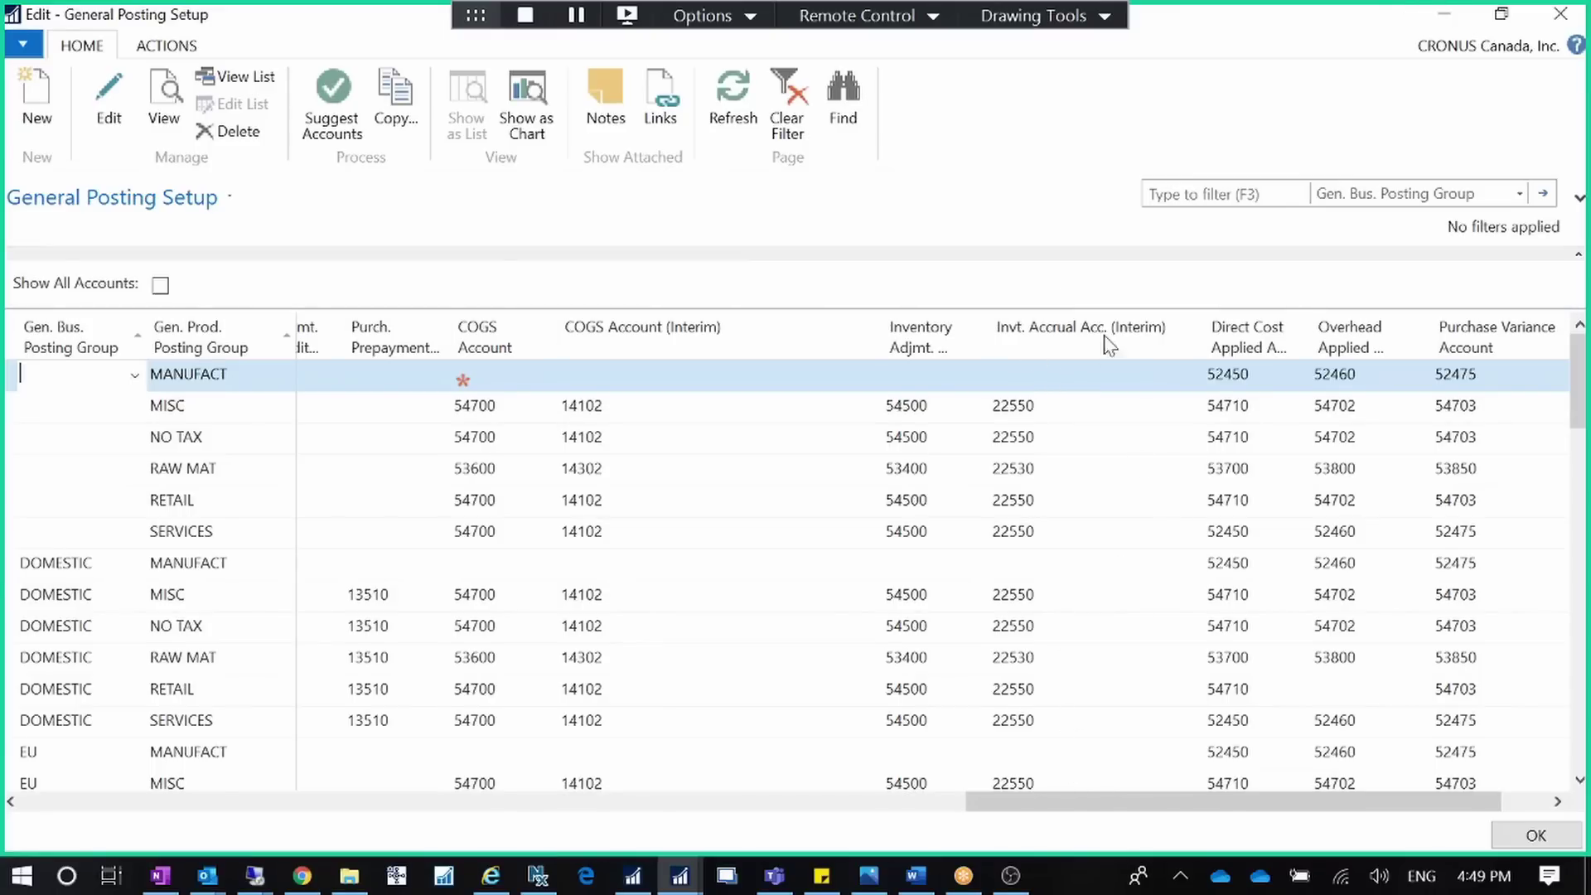
pyautogui.click(1444, 15)
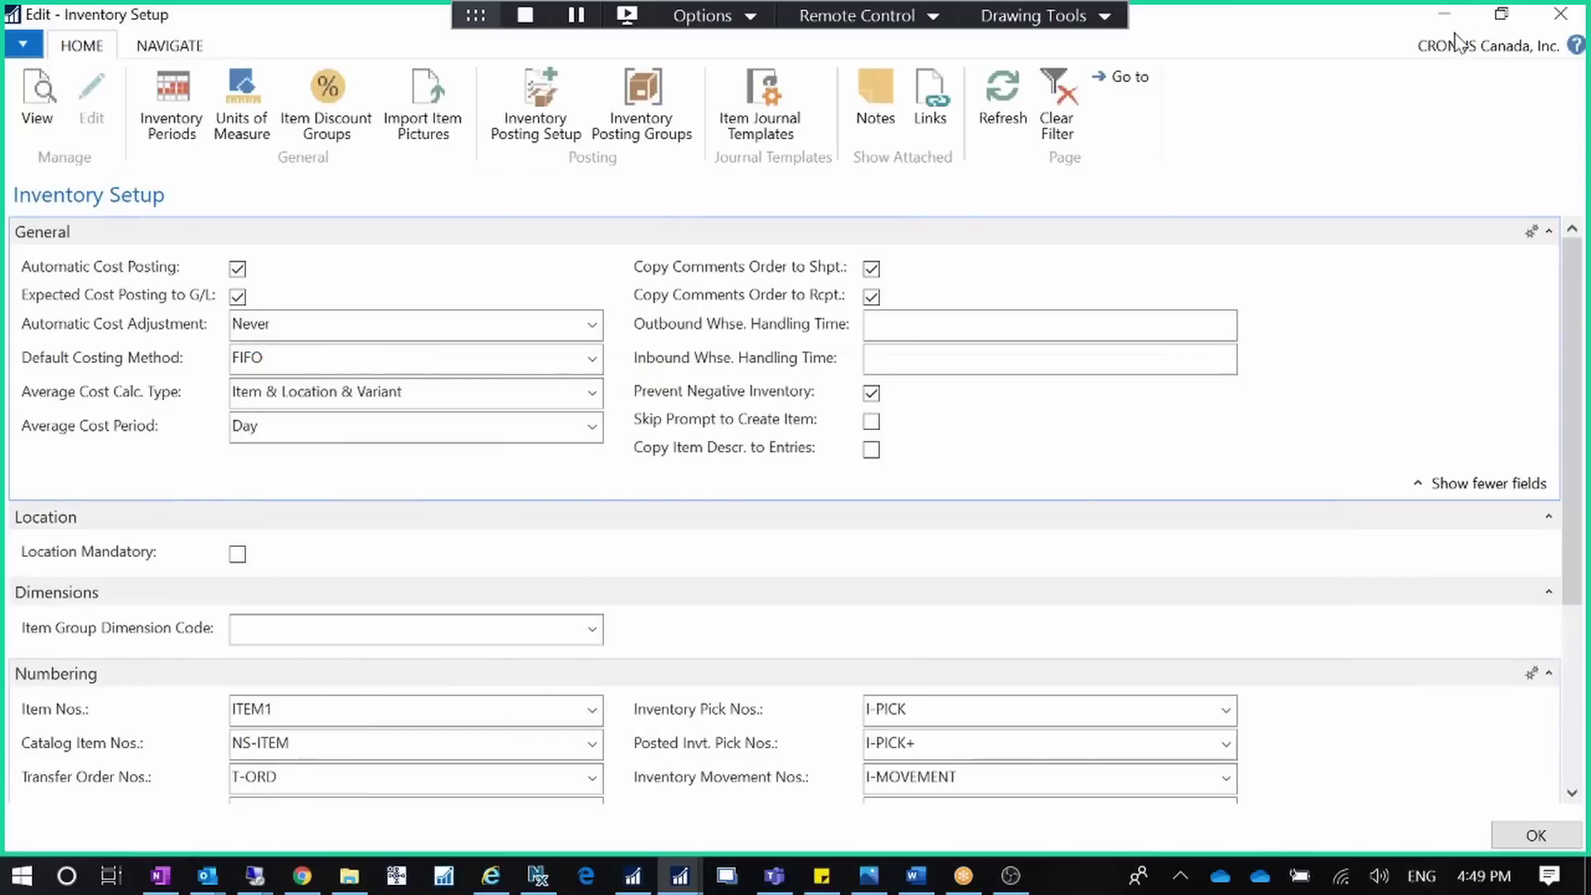
pyautogui.click(1444, 15)
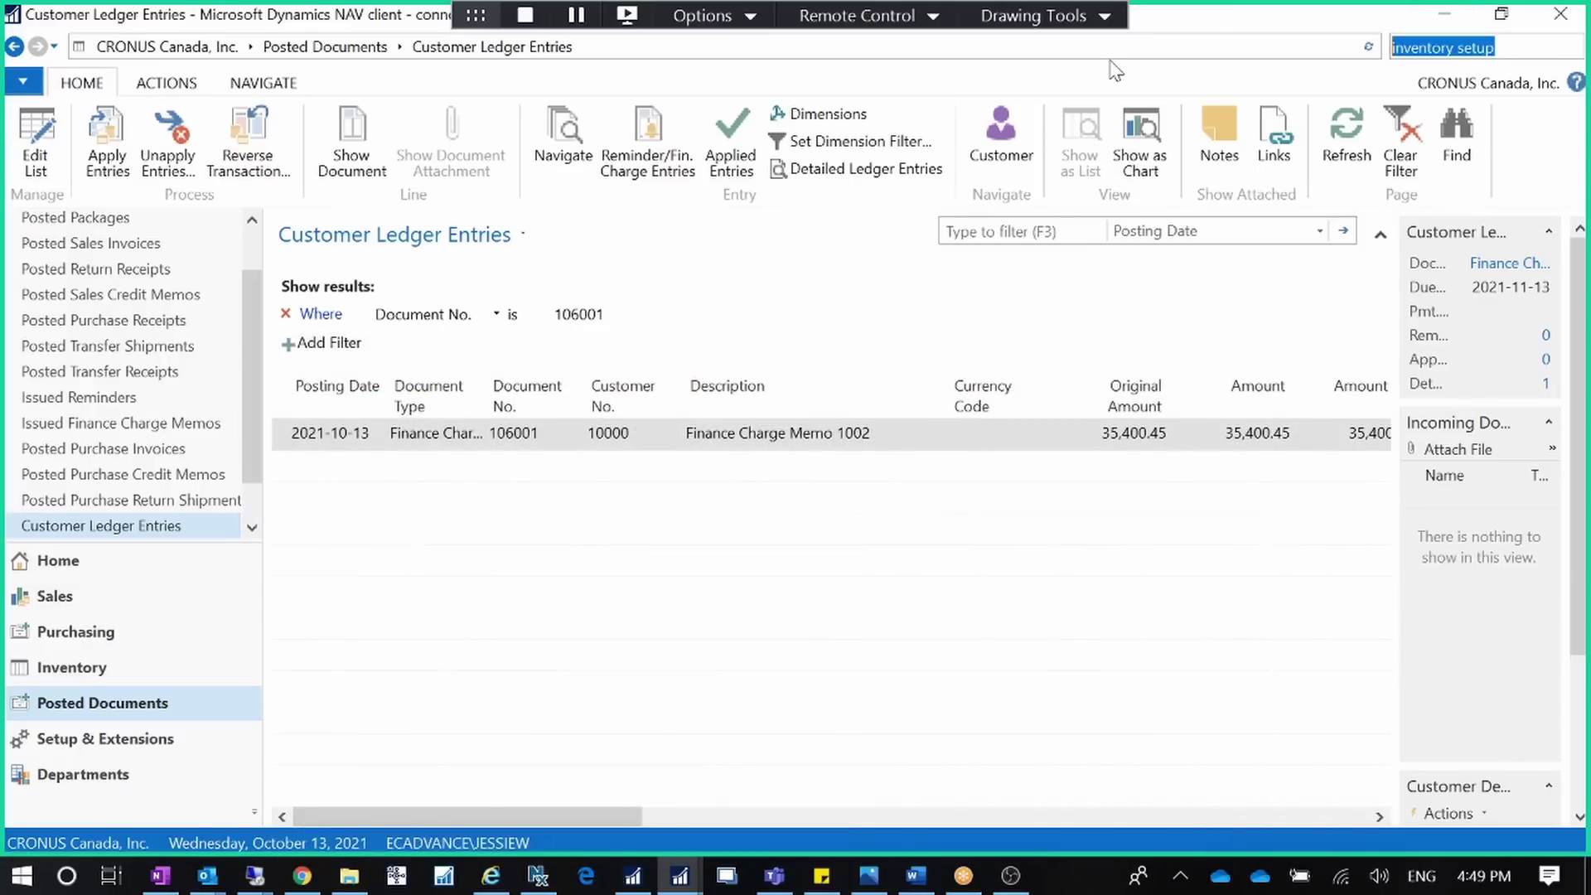
pyautogui.write('inventory setup')
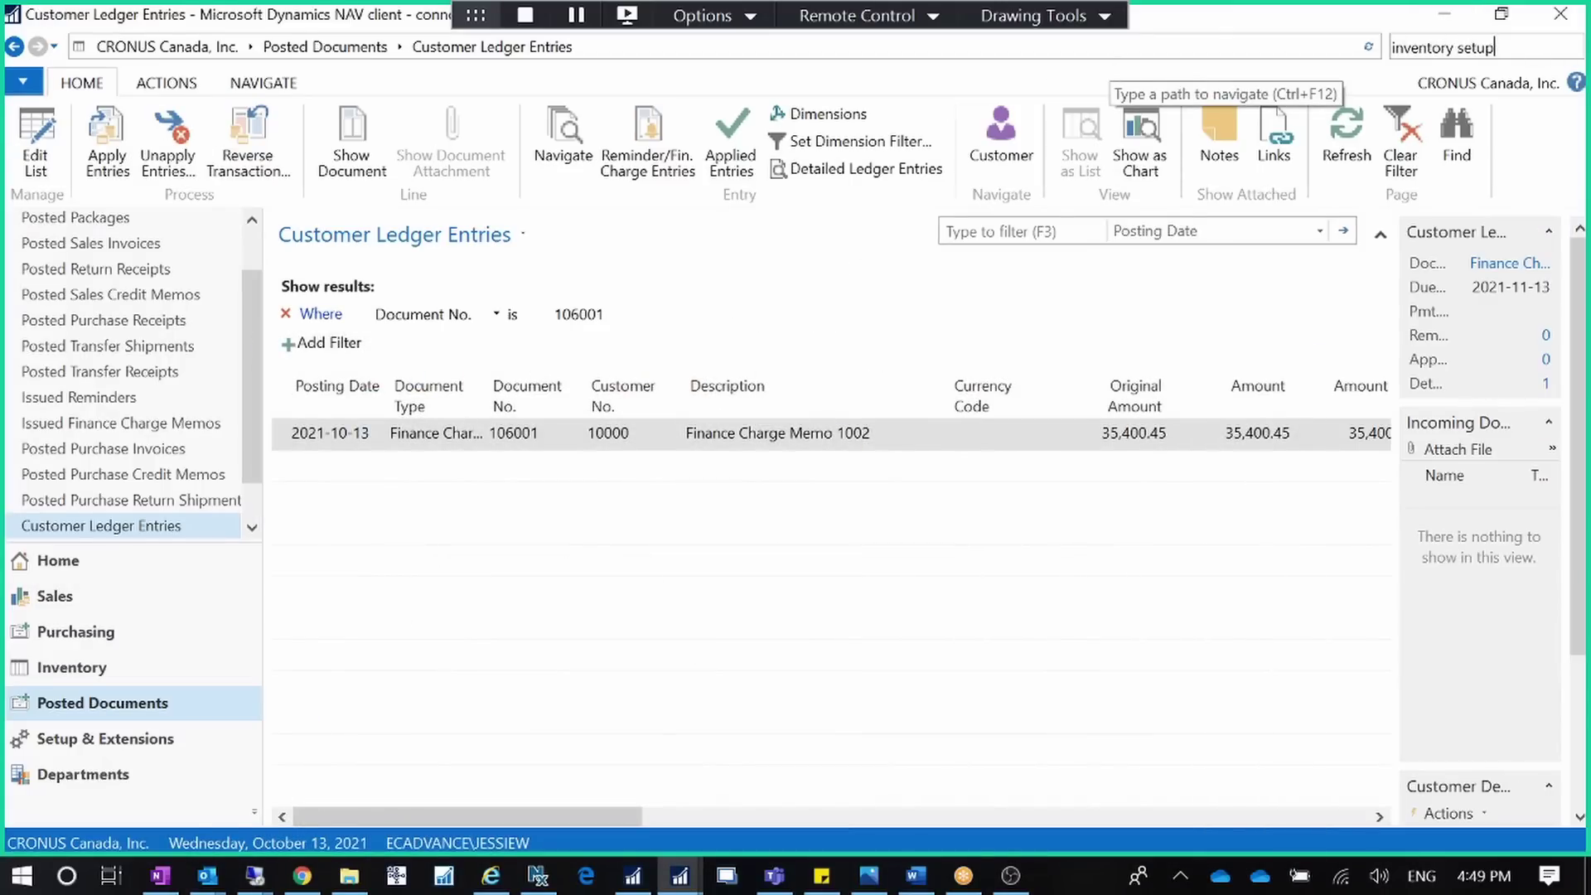
pyautogui.click(1249, 75)
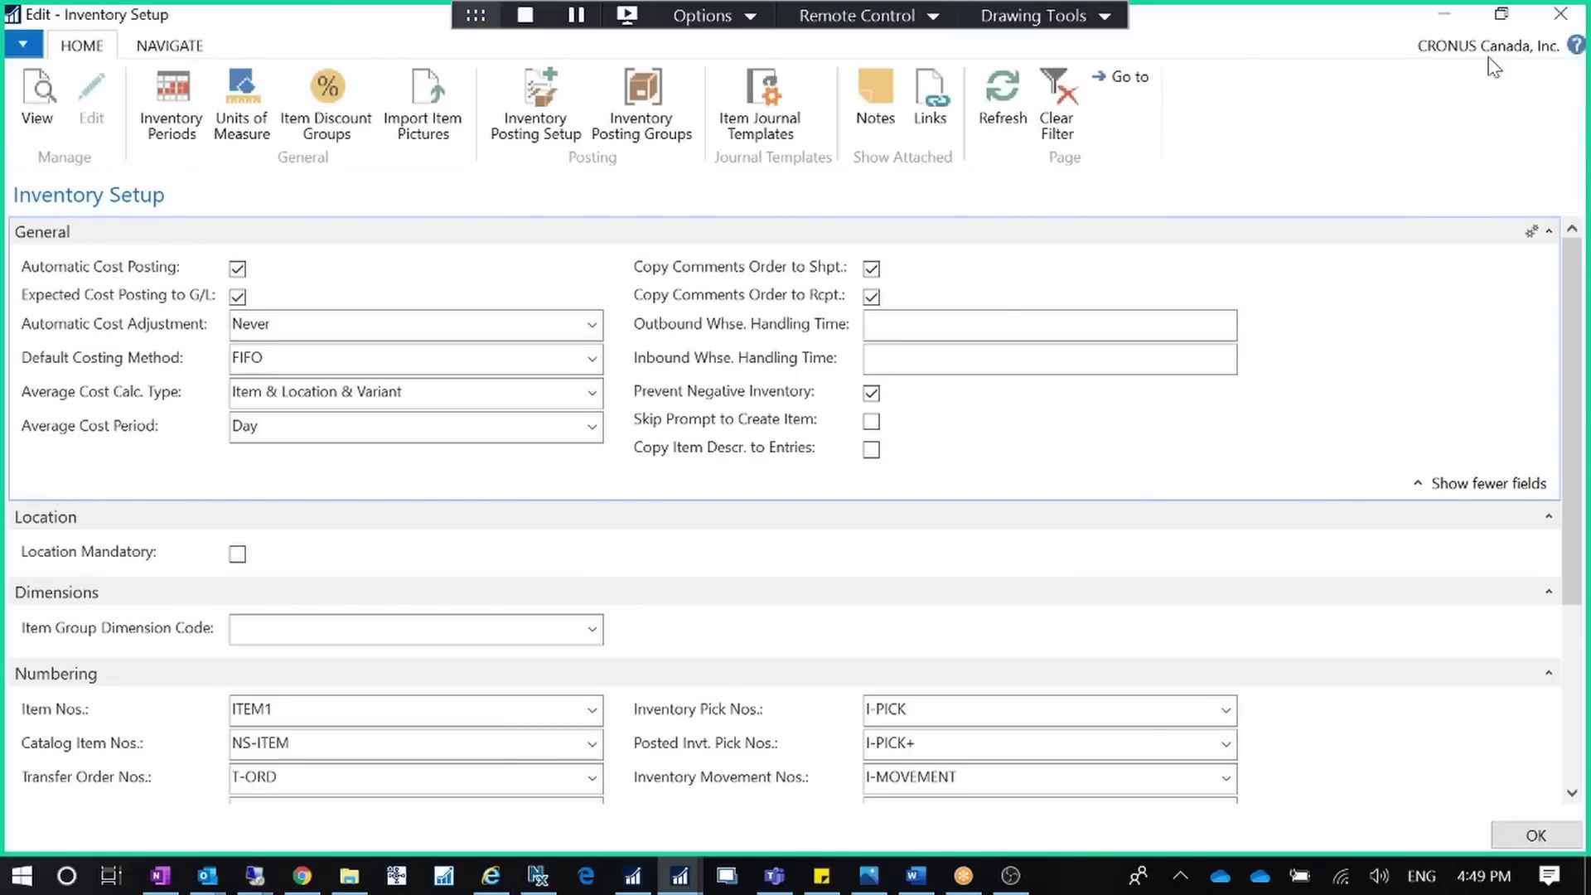
pyautogui.click(1555, 24)
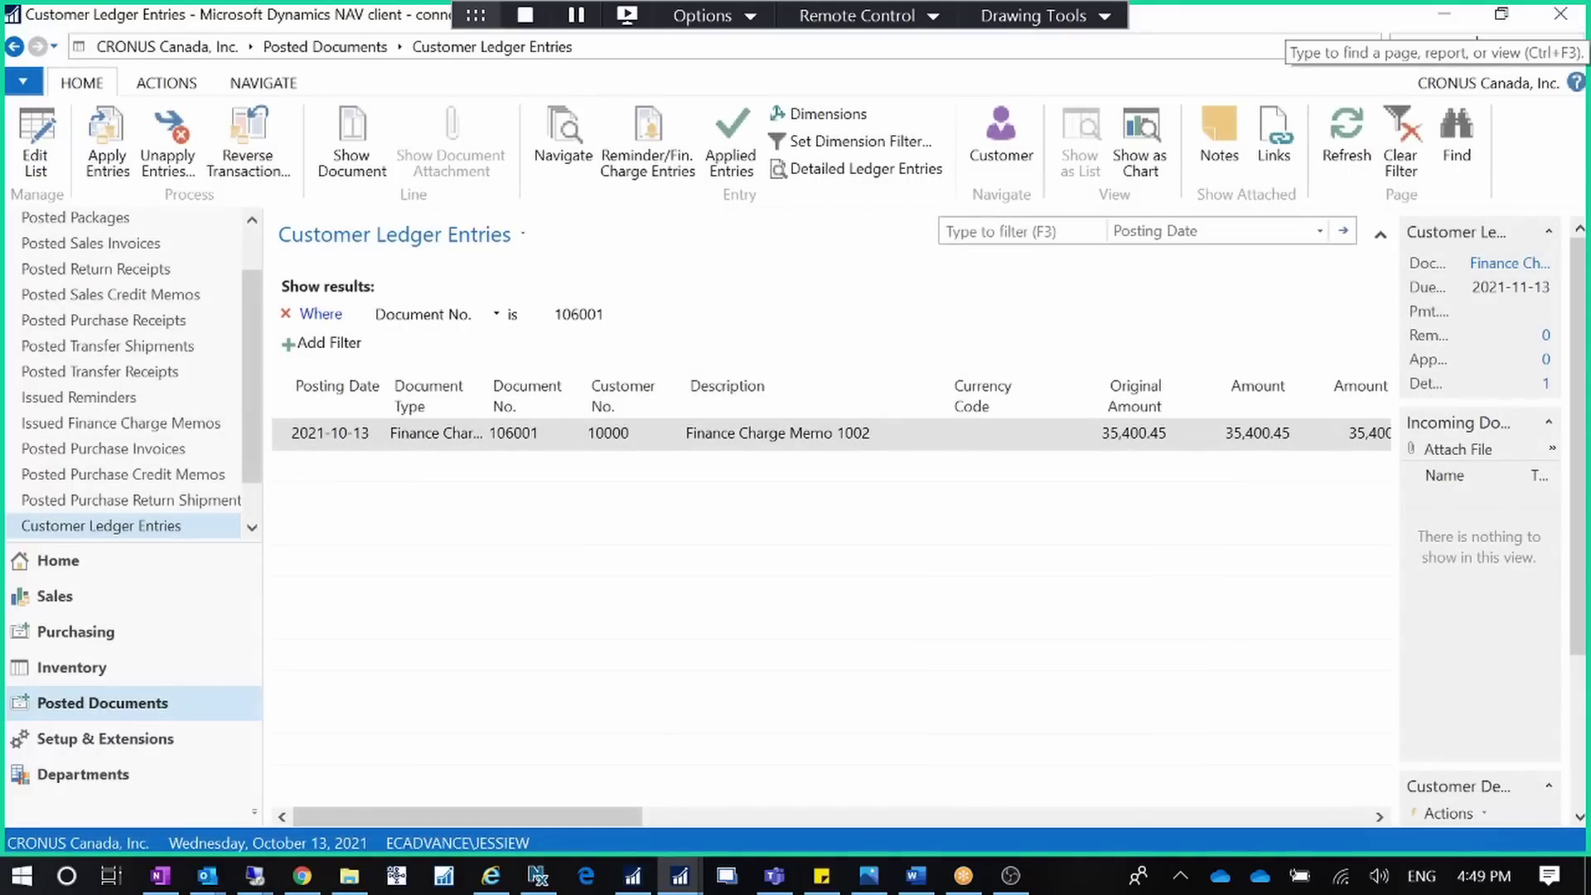
# Find and open Inventory Posting Setup to examine the Inventory Account (Interim) assigned to each location and inventory posting group
pyautogui.write('inventory')
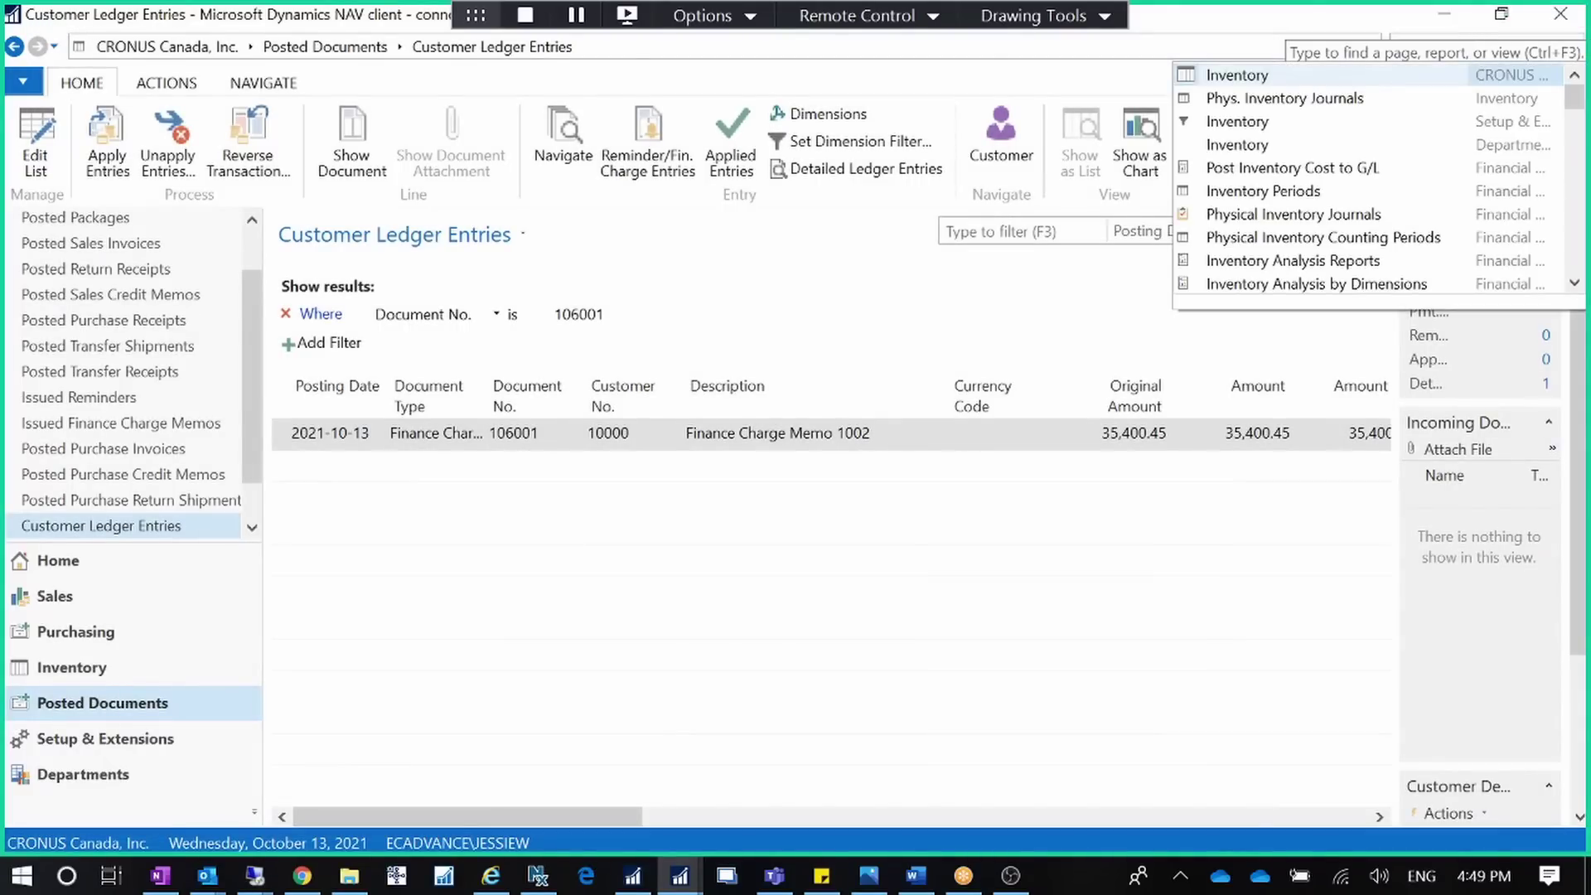
pyautogui.write('posting')
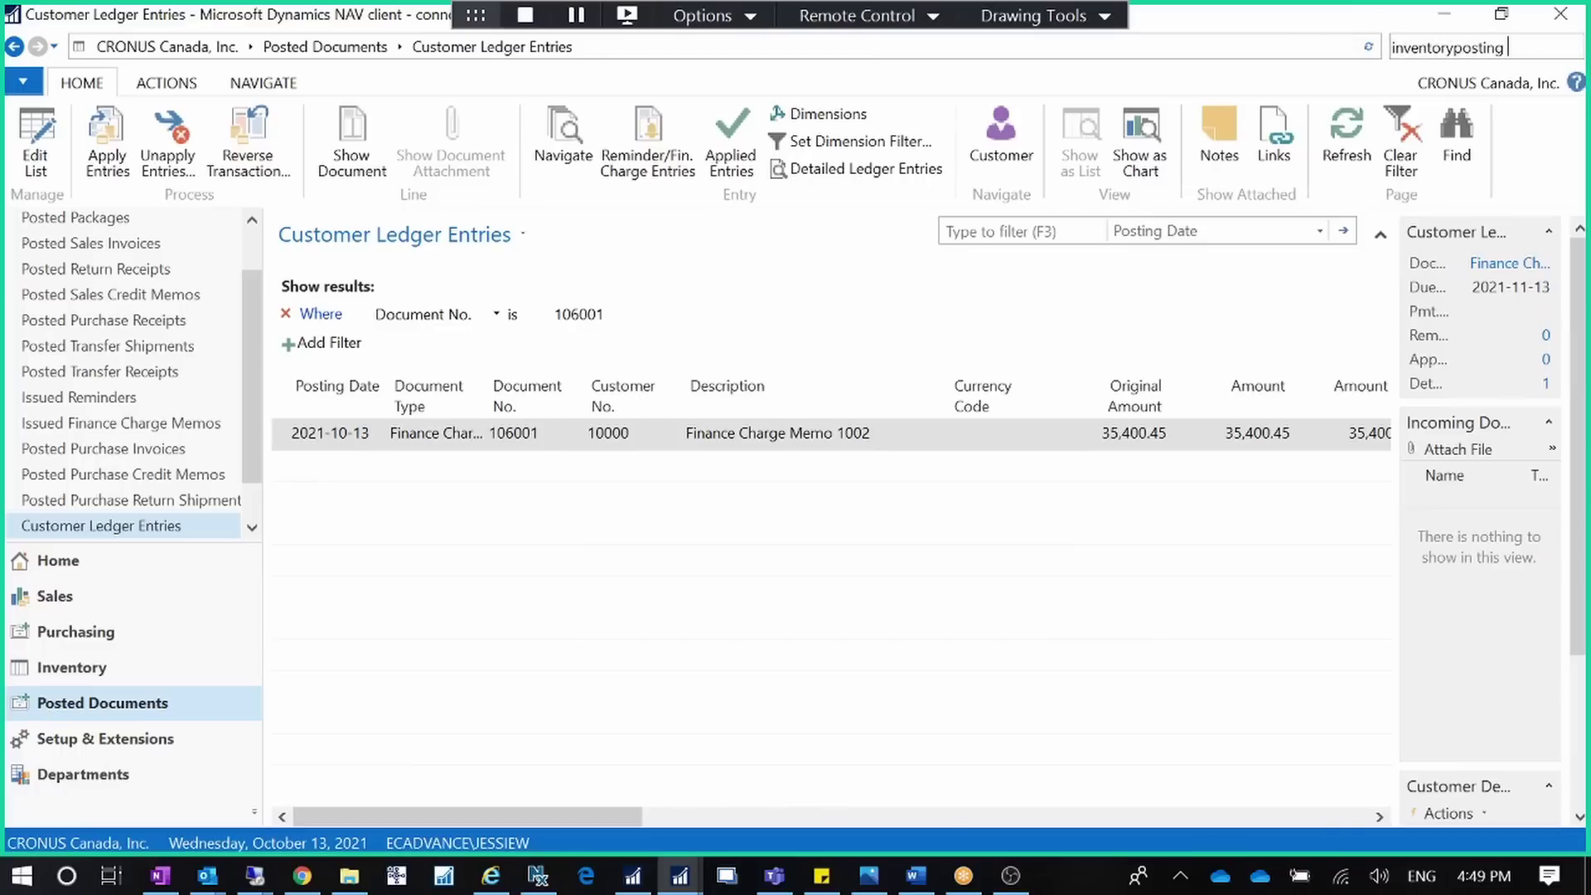
pyautogui.moveTo(1508, 48); pyautogui.dragTo(1359, 53)
pyautogui.write('invent')
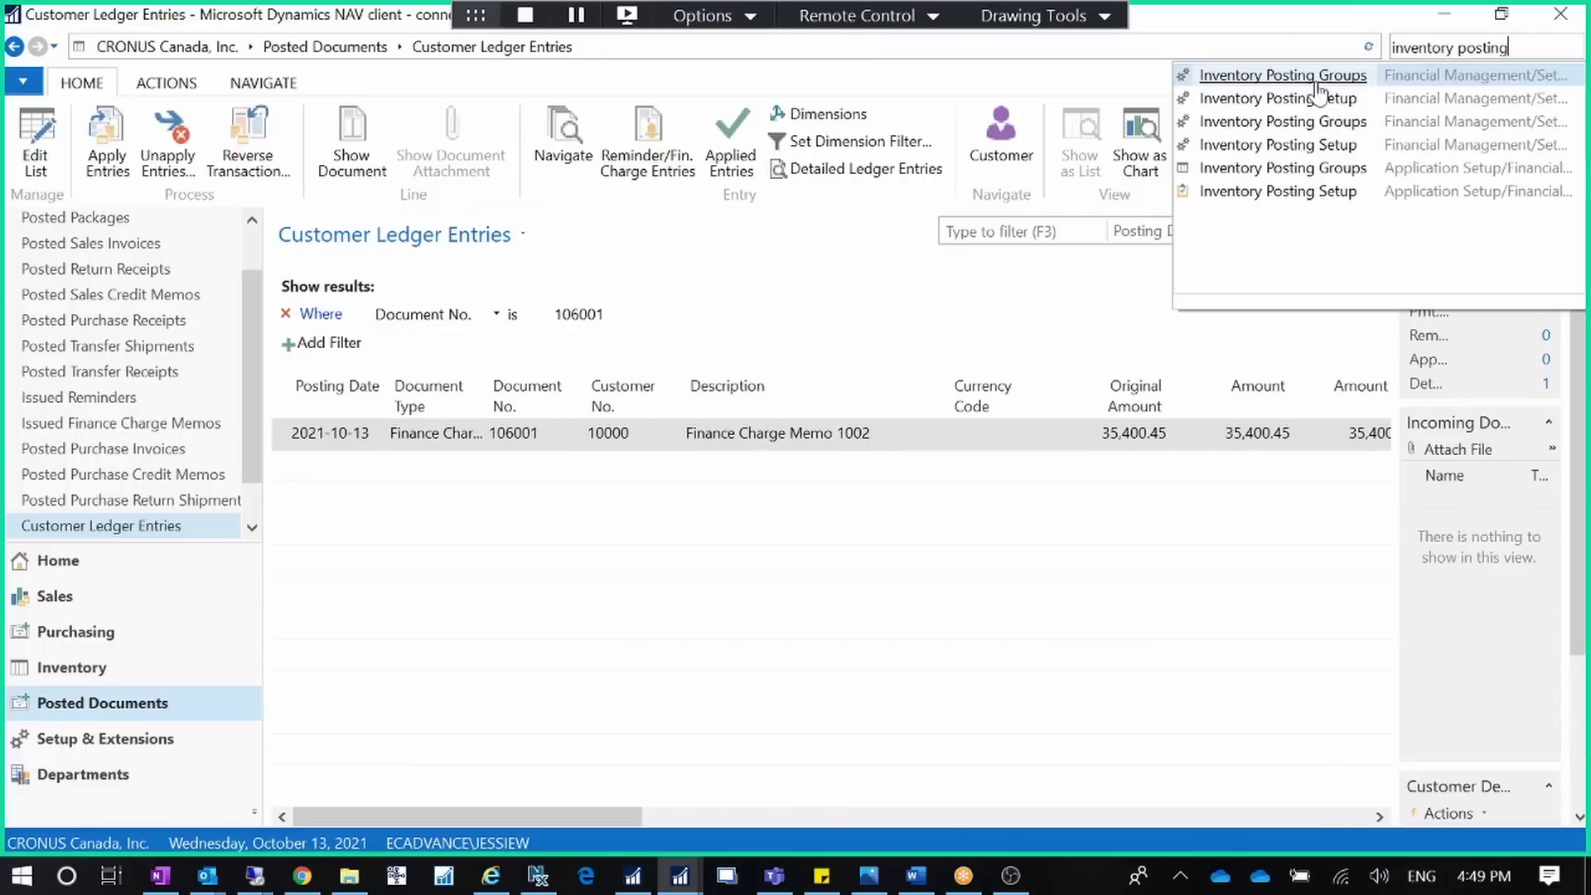
pyautogui.click(1297, 101)
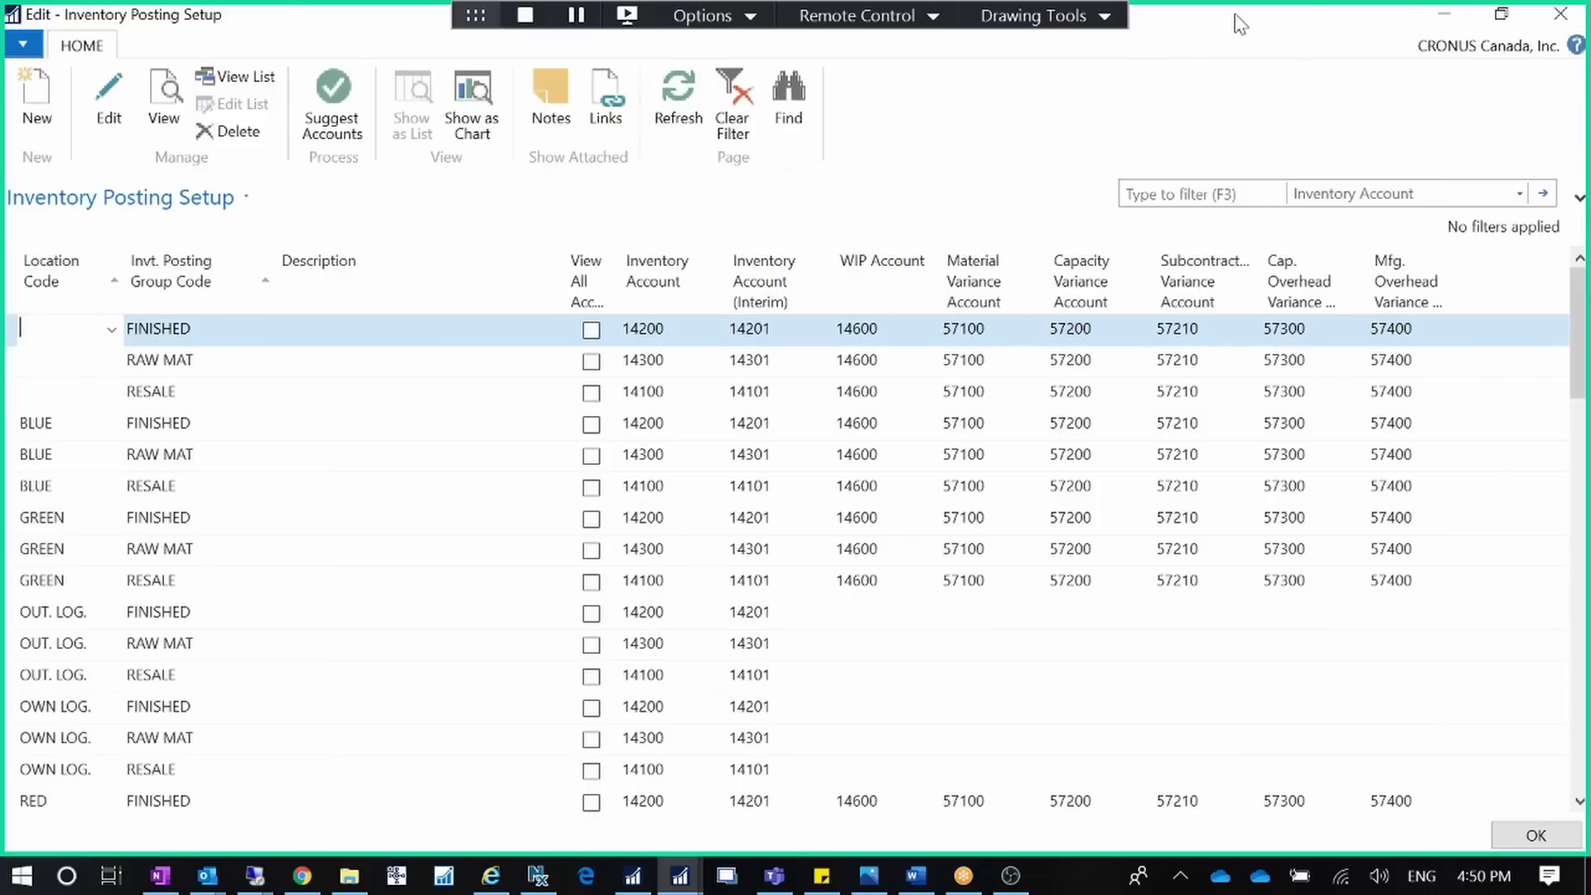
# Overlap the Inventory Posting Setup and General Posting Setup windows to compare their interim accounts, and minimize both
pyautogui.moveTo(1240, 24); pyautogui.dragTo(634, 64)
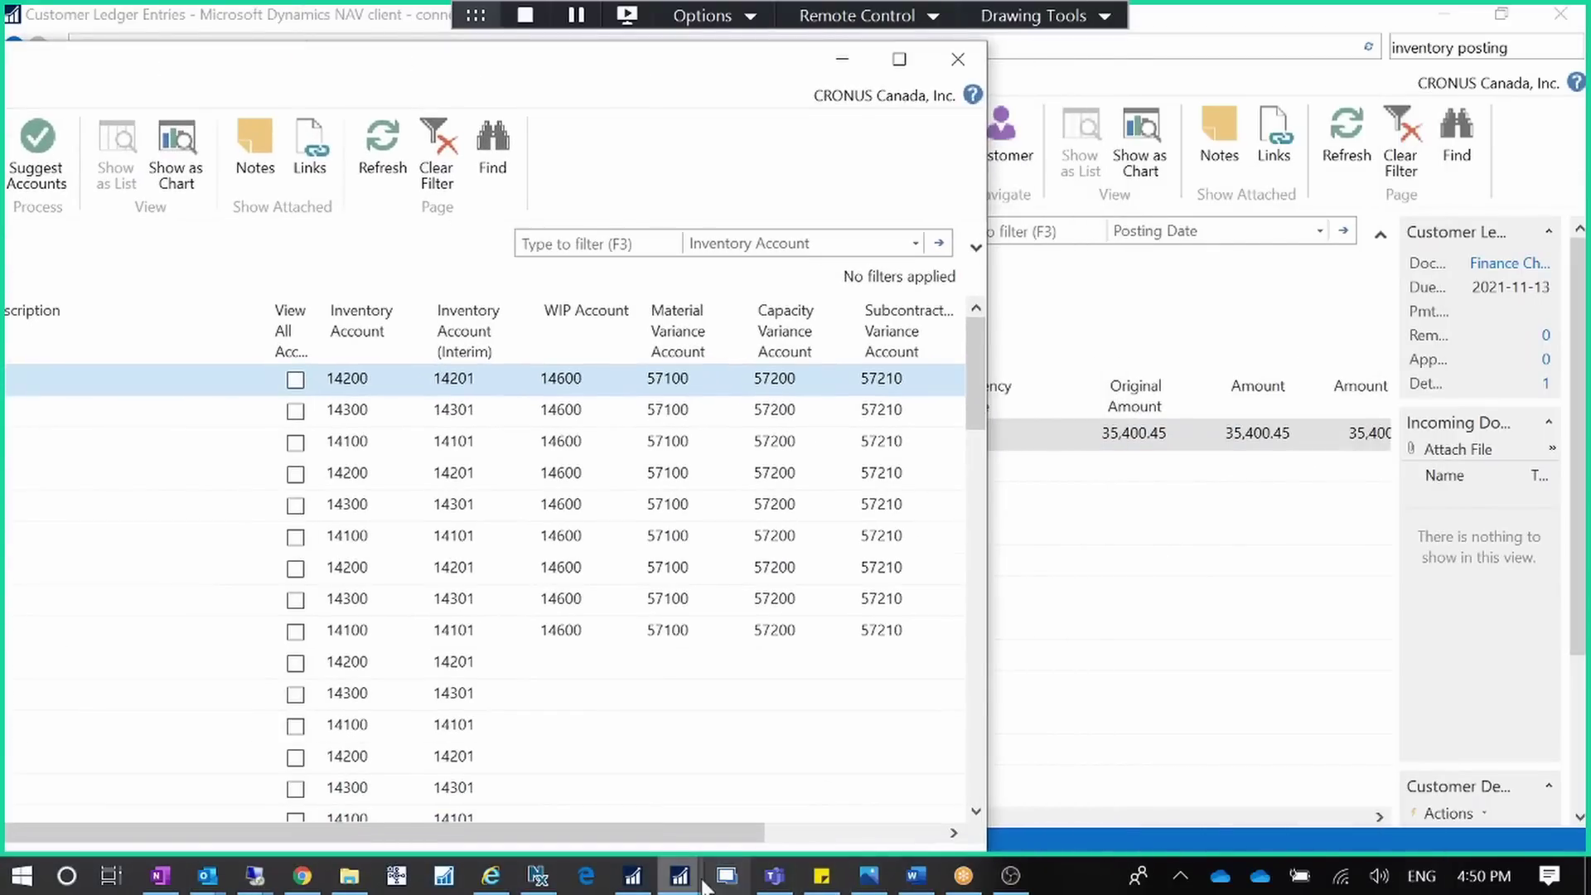
pyautogui.moveTo(681, 878)
pyautogui.moveTo(1069, 833)
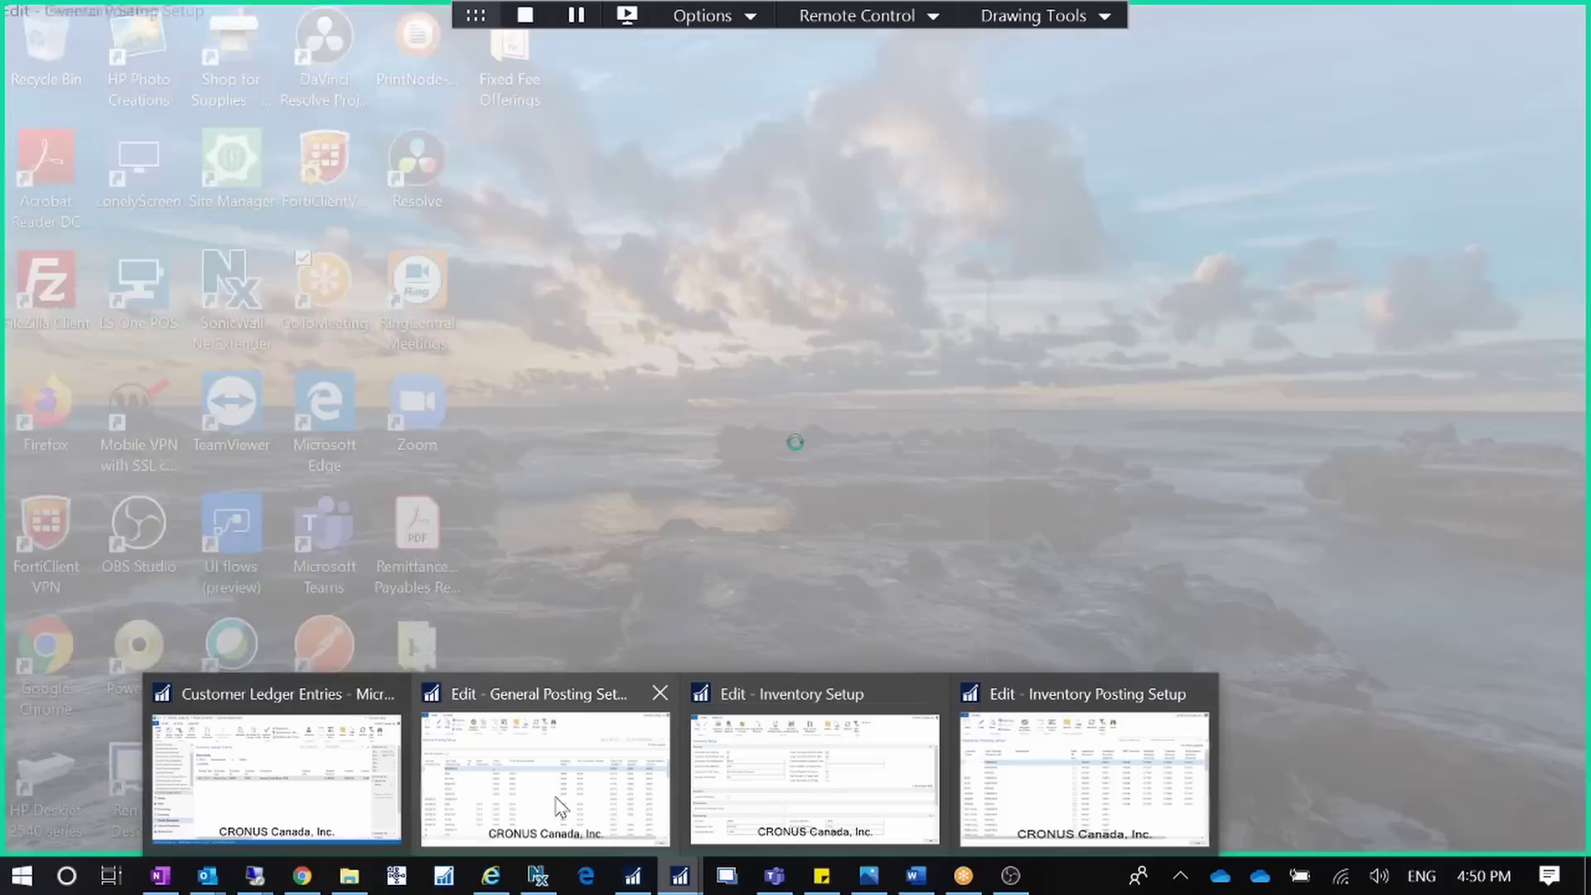
pyautogui.click(559, 797)
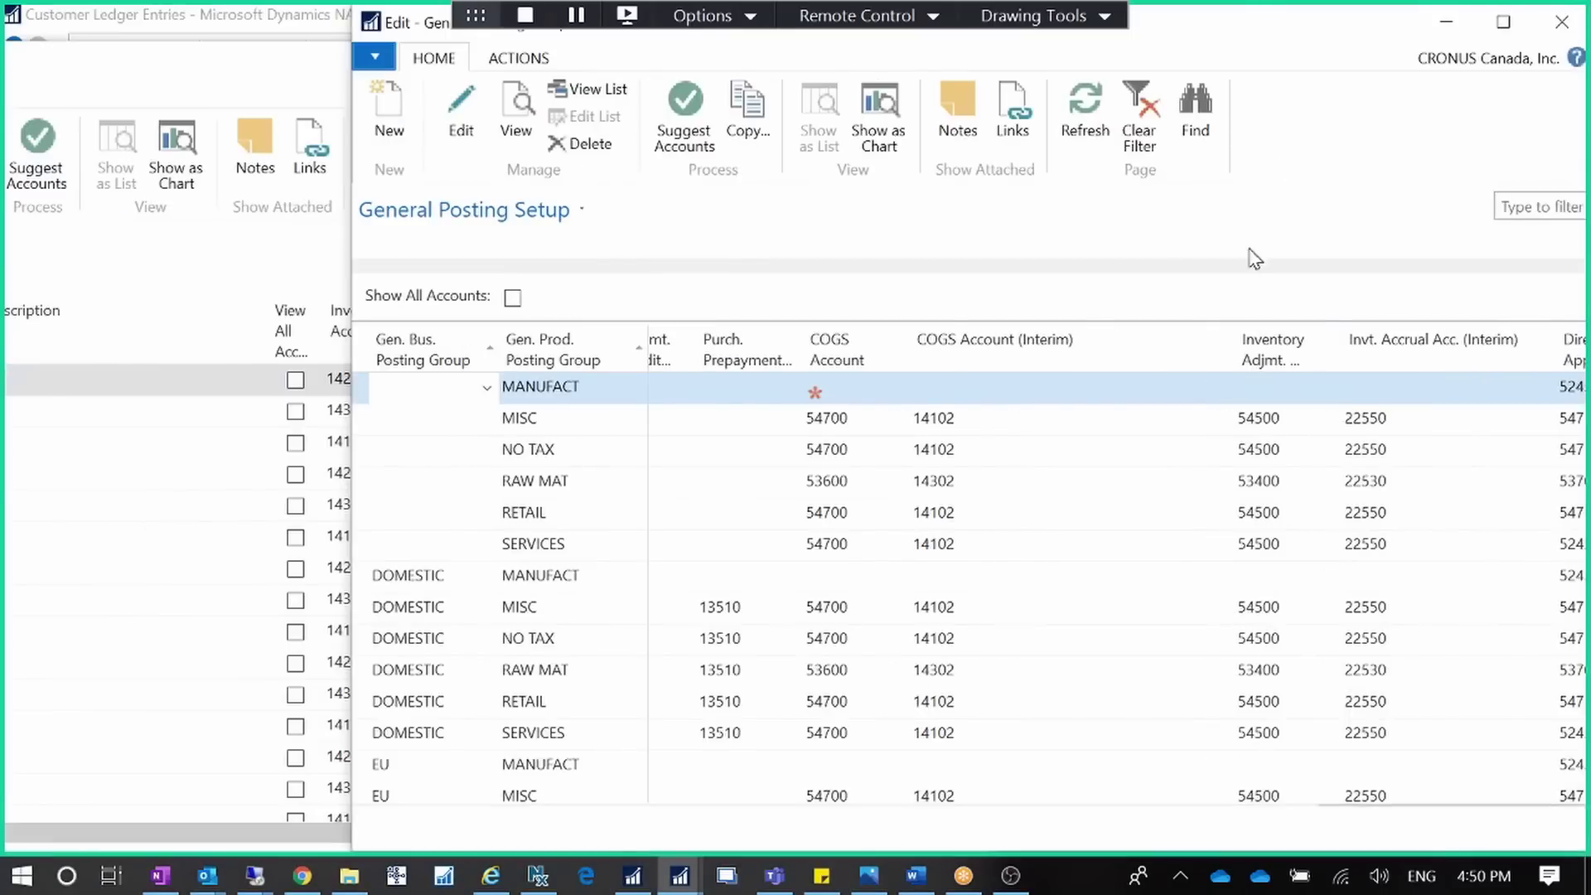
pyautogui.moveTo(1186, 23); pyautogui.dragTo(740, 457)
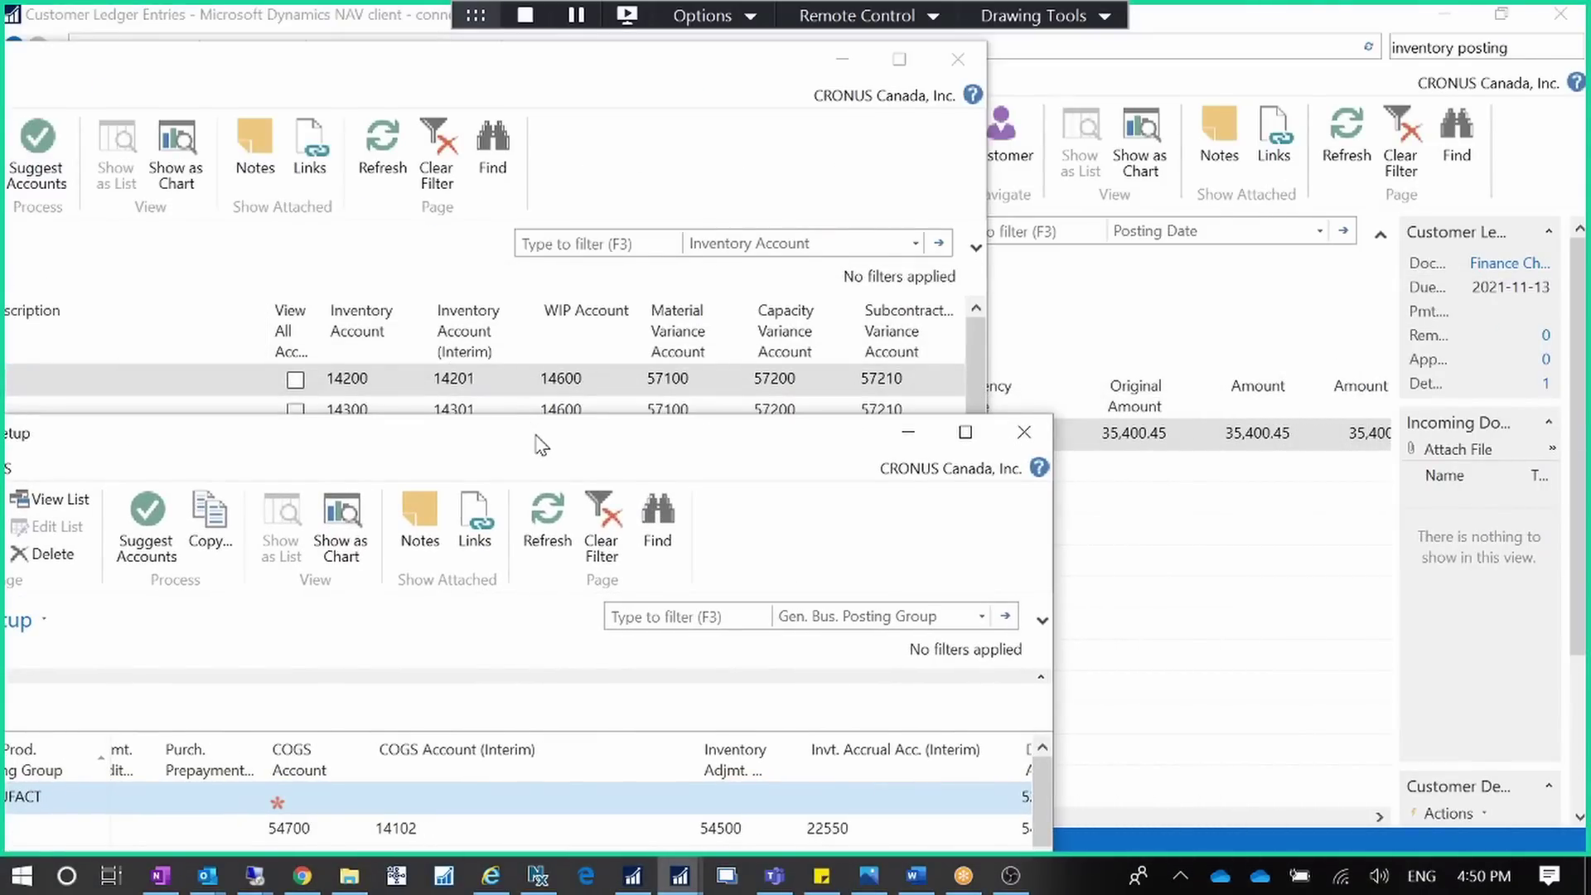
pyautogui.moveTo(536, 437); pyautogui.dragTo(881, 57)
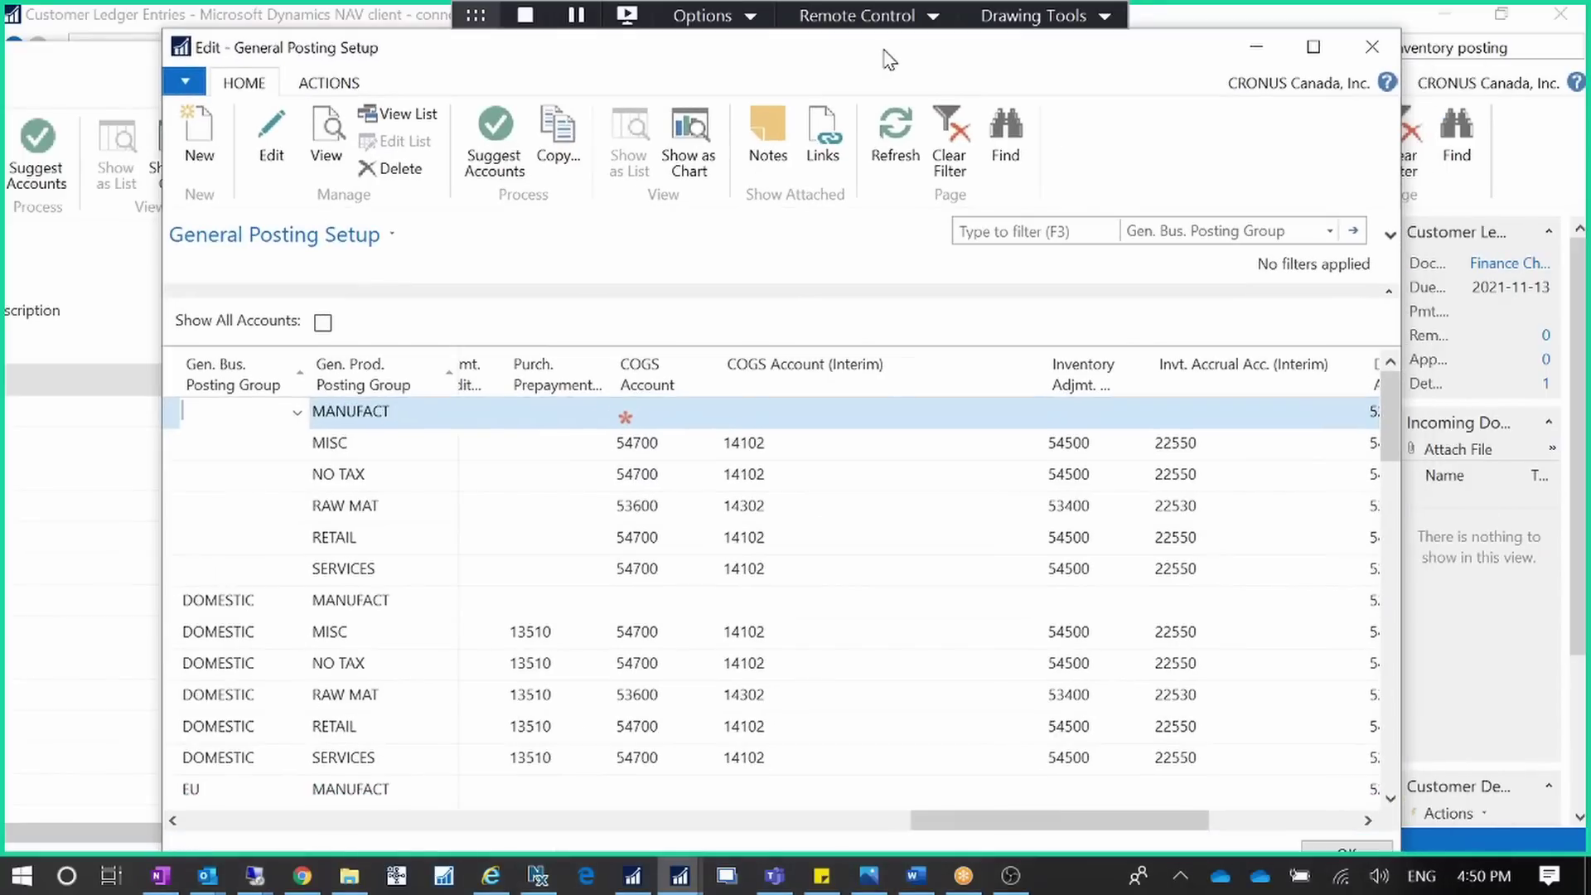
pyautogui.moveTo(1267, 381)
pyautogui.click(1251, 52)
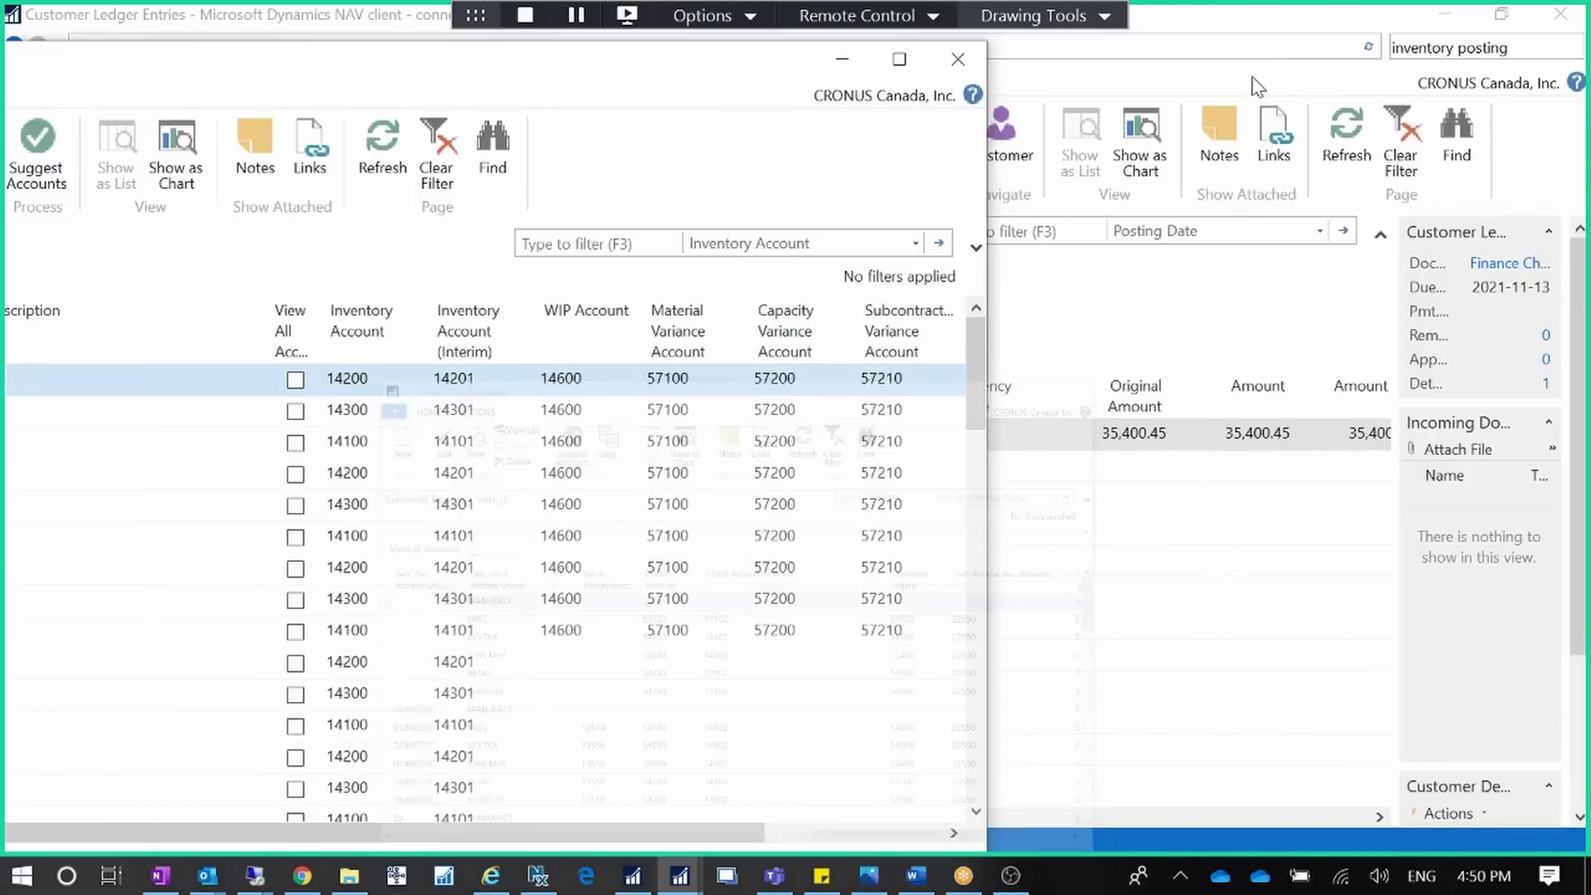
pyautogui.click(843, 63)
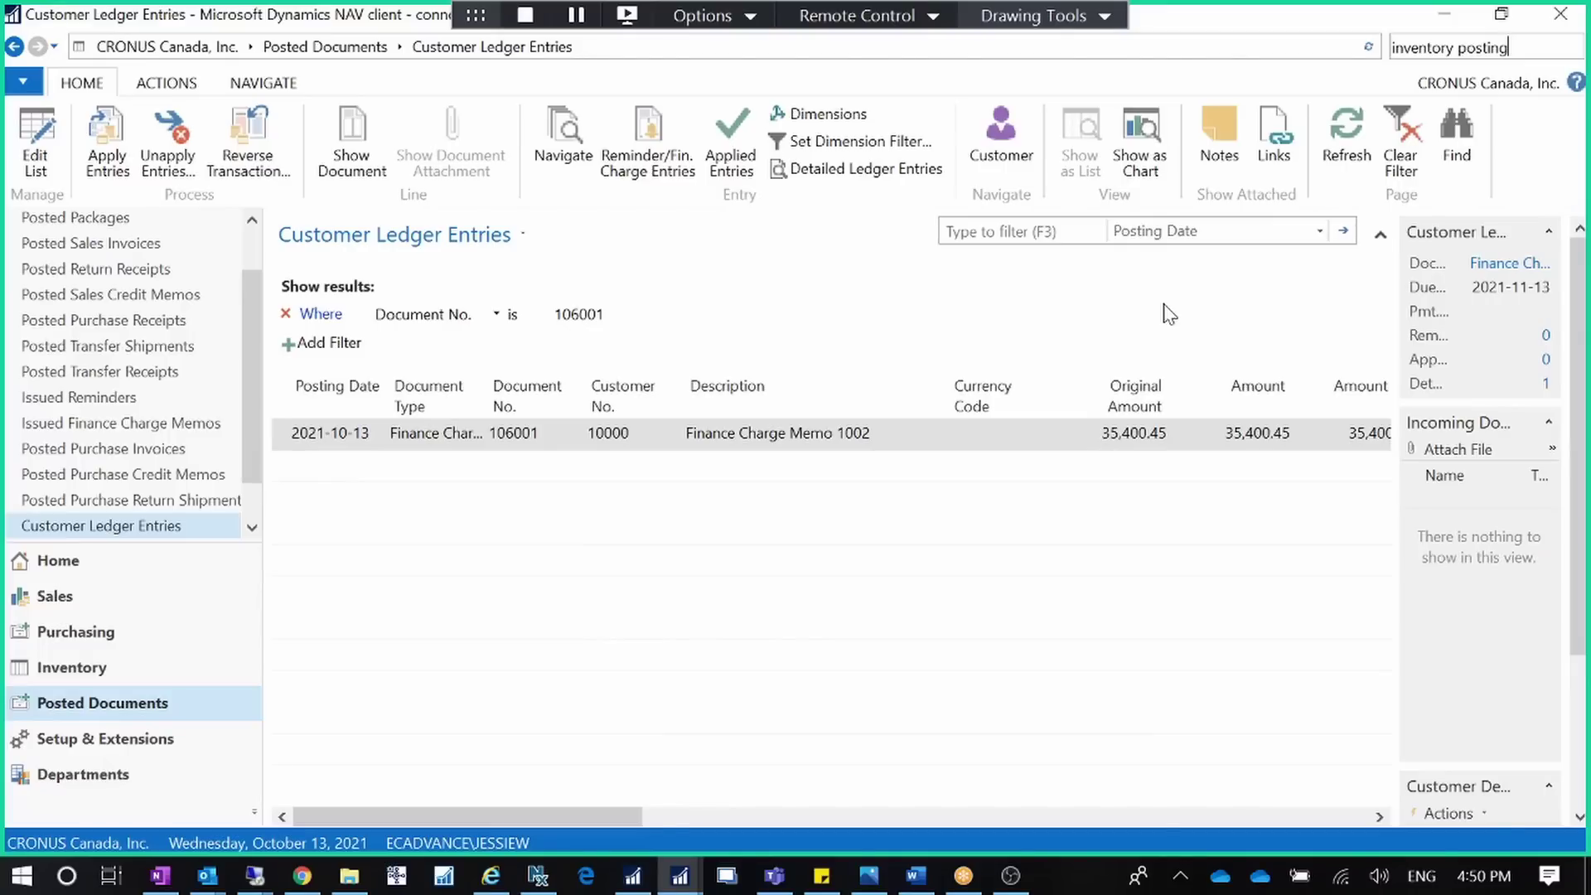
# Find and open the Currencies list
pyautogui.press('BackSpace')
pyautogui.press('BackSpace')
pyautogui.press('BackSpace')
pyautogui.press('BackSpace')
pyautogui.press('BackSpace')
pyautogui.press('BackSpace')
pyautogui.press('BackSpace')
pyautogui.press('BackSpace')
pyautogui.press('BackSpace')
pyautogui.press('BackSpace')
pyautogui.press('BackSpace')
pyautogui.press('BackSpace')
pyautogui.press('BackSpace')
pyautogui.press('BackSpace')
pyautogui.press('BackSpace')
pyautogui.press('BackSpace')
pyautogui.press('BackSpace')
pyautogui.write('curren')
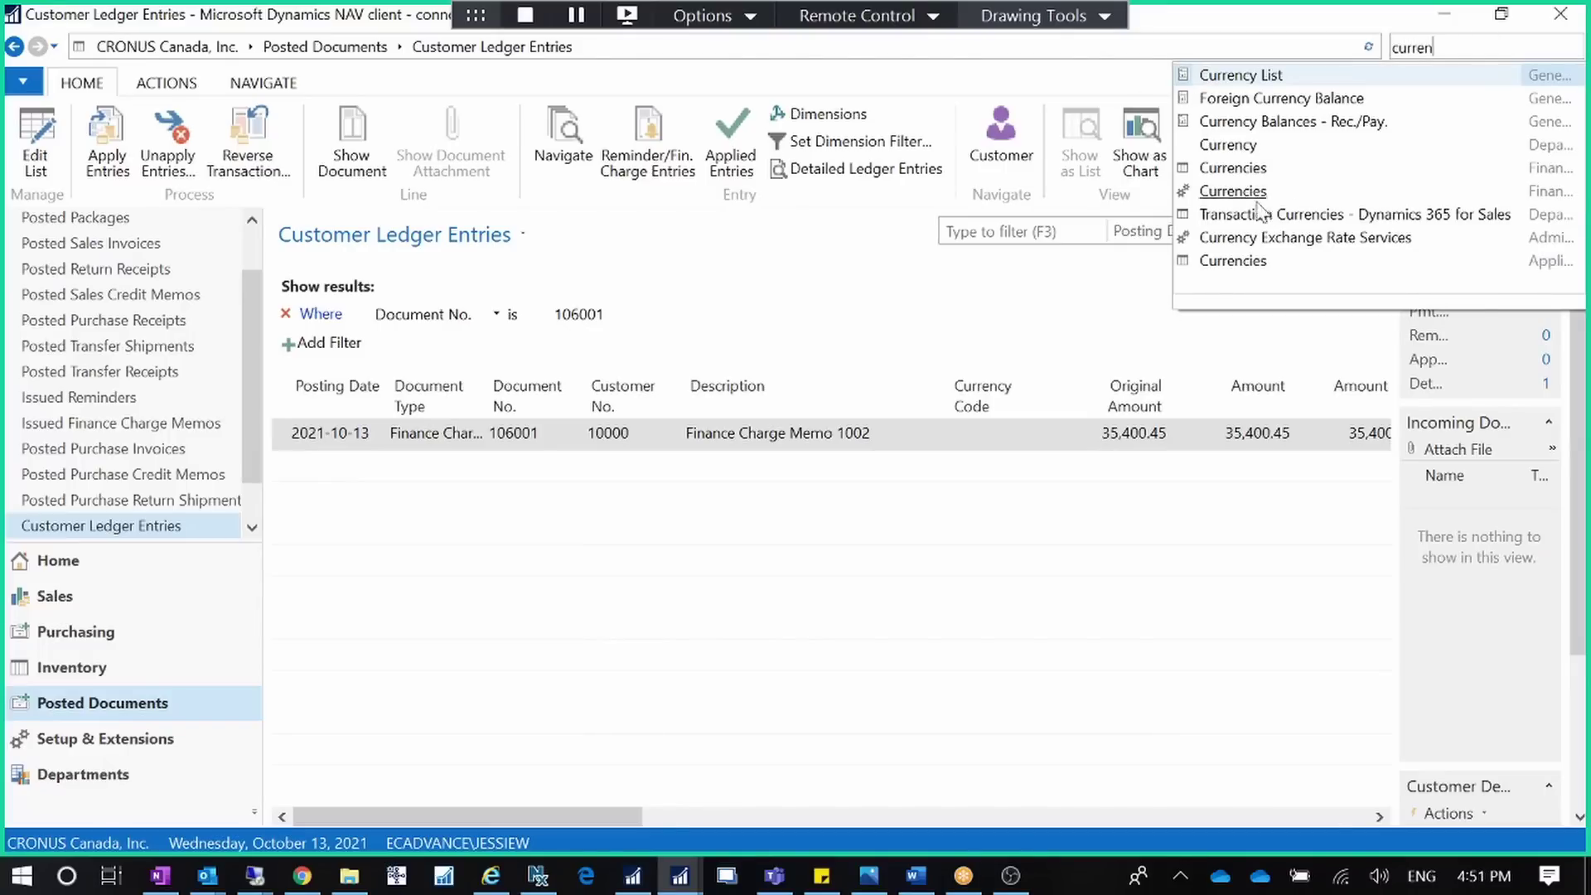
pyautogui.click(1224, 197)
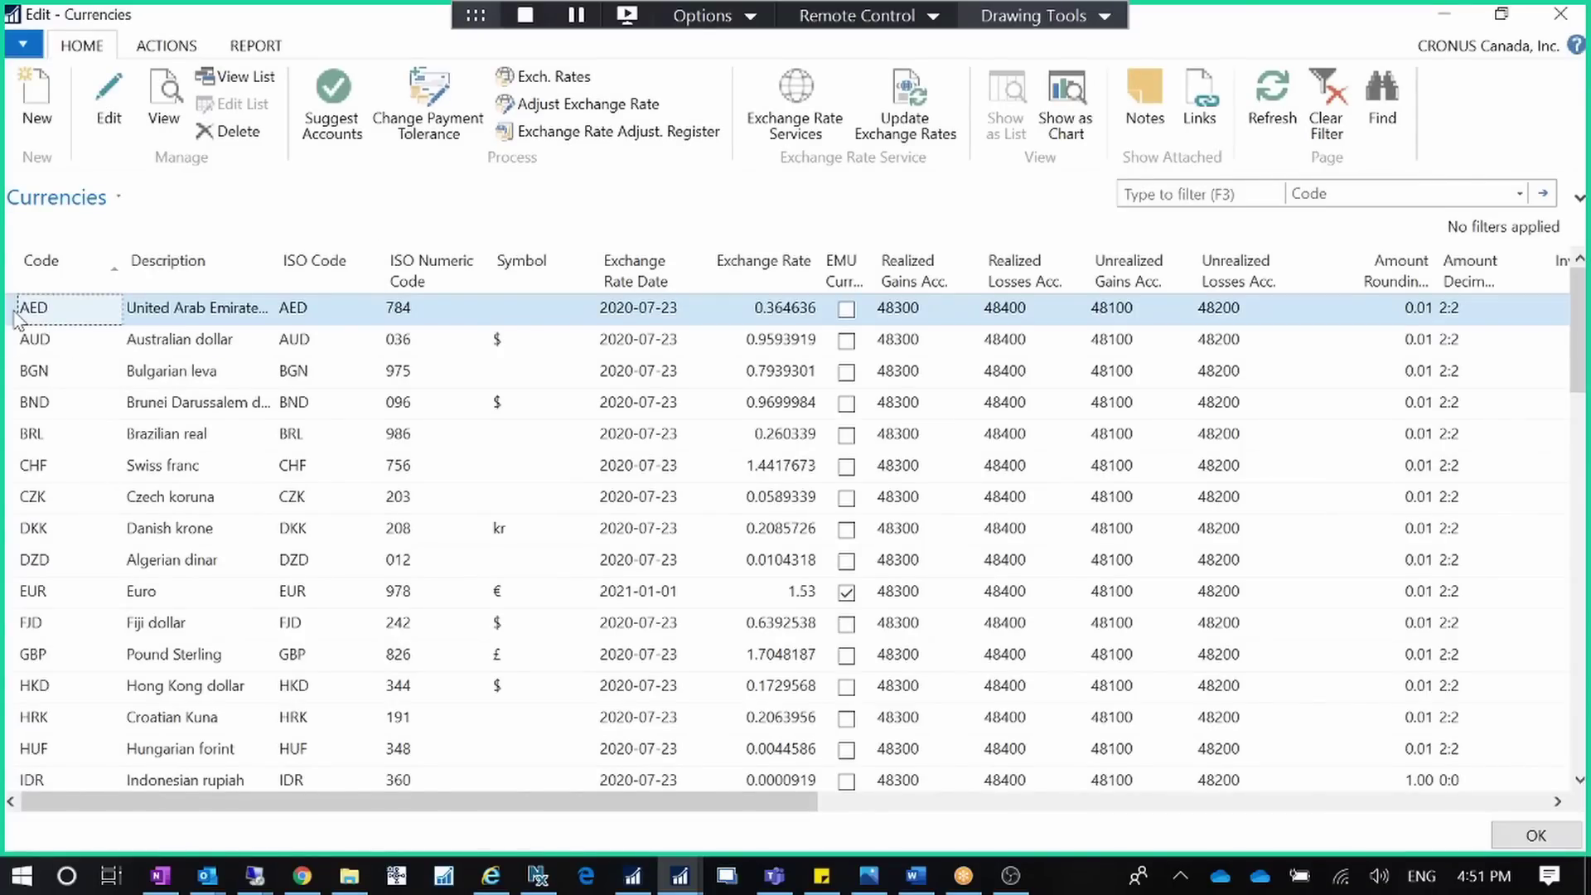
# Open the AED currency card and examine its gains and losses accounts, including the Reporting section
pyautogui.click(108, 103)
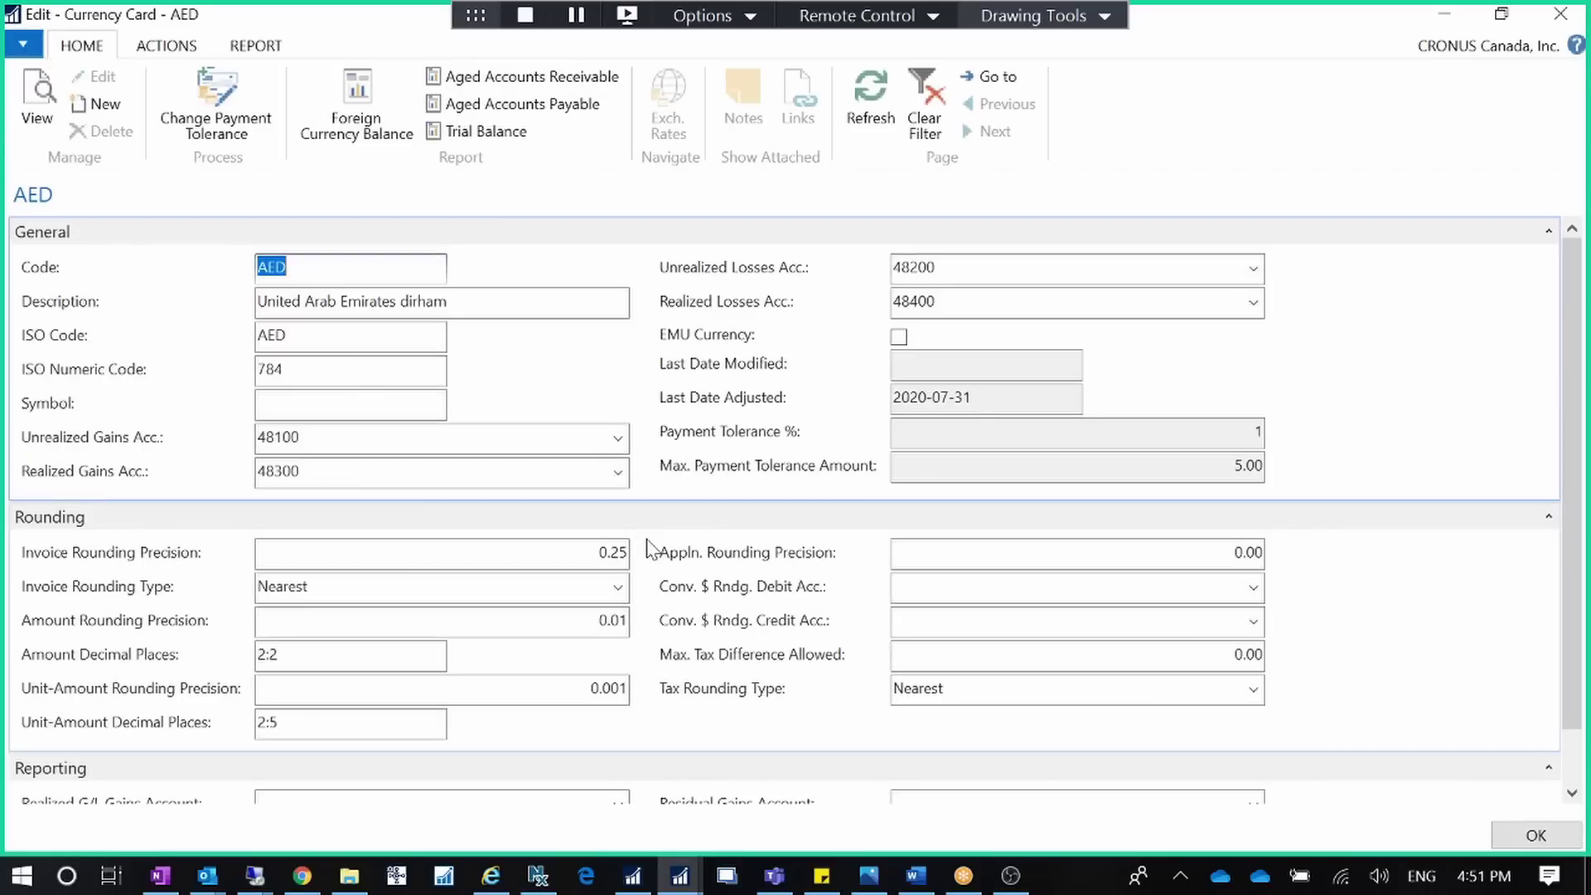
pyautogui.moveTo(301, 438); pyautogui.dragTo(137, 475)
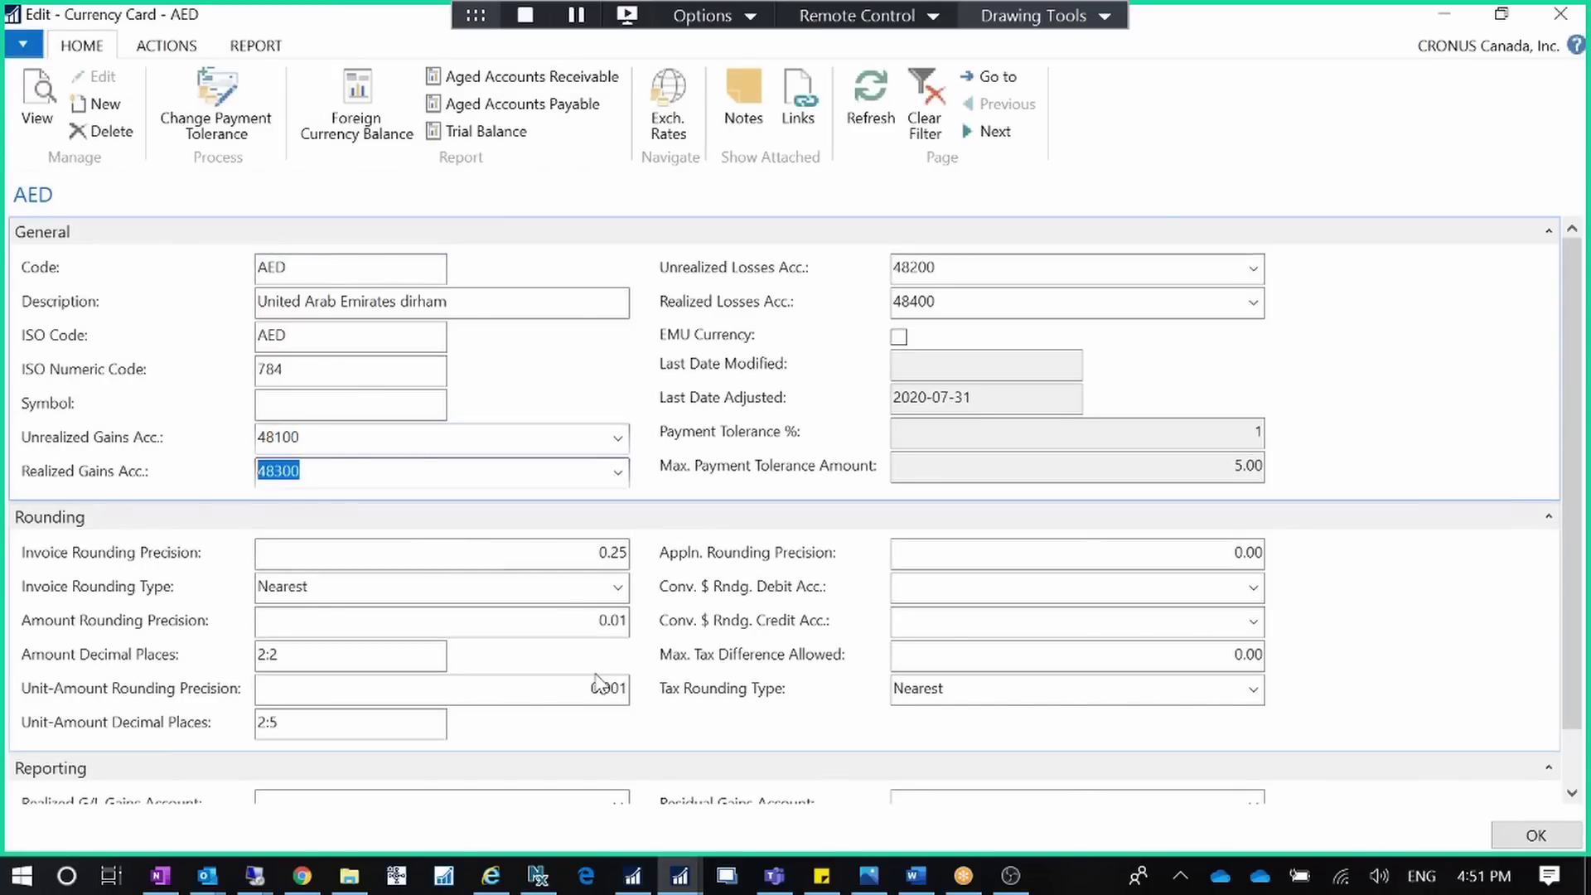
pyautogui.scroll(-1, 601, 680)
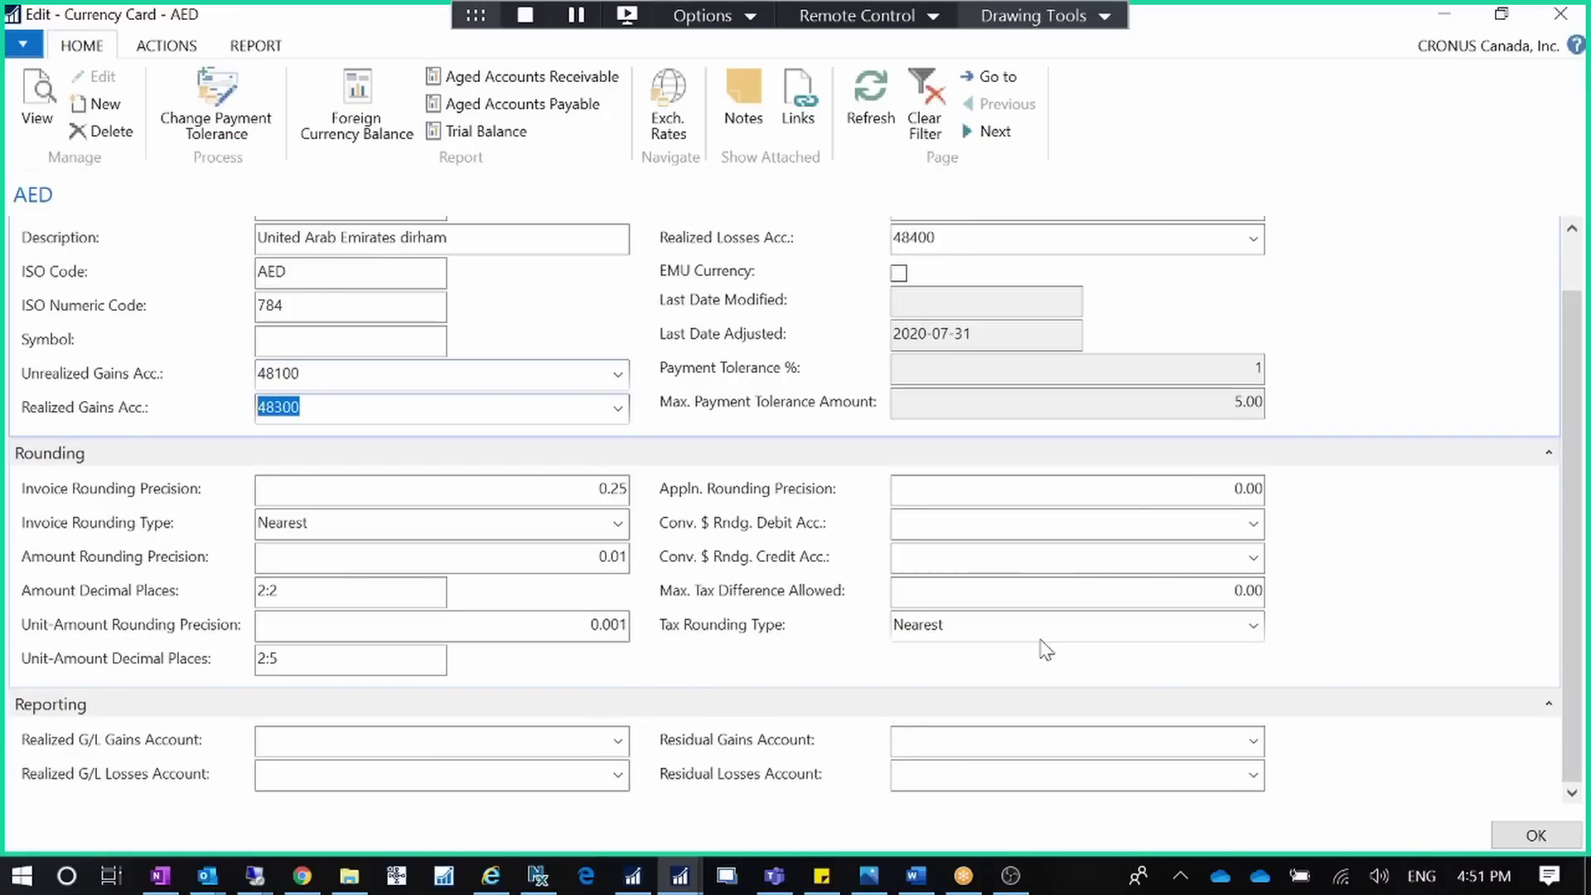
# Review the unrealized and realized gains and losses accounts in the General section of the AED currency card
pyautogui.scroll(1, 1045, 648)
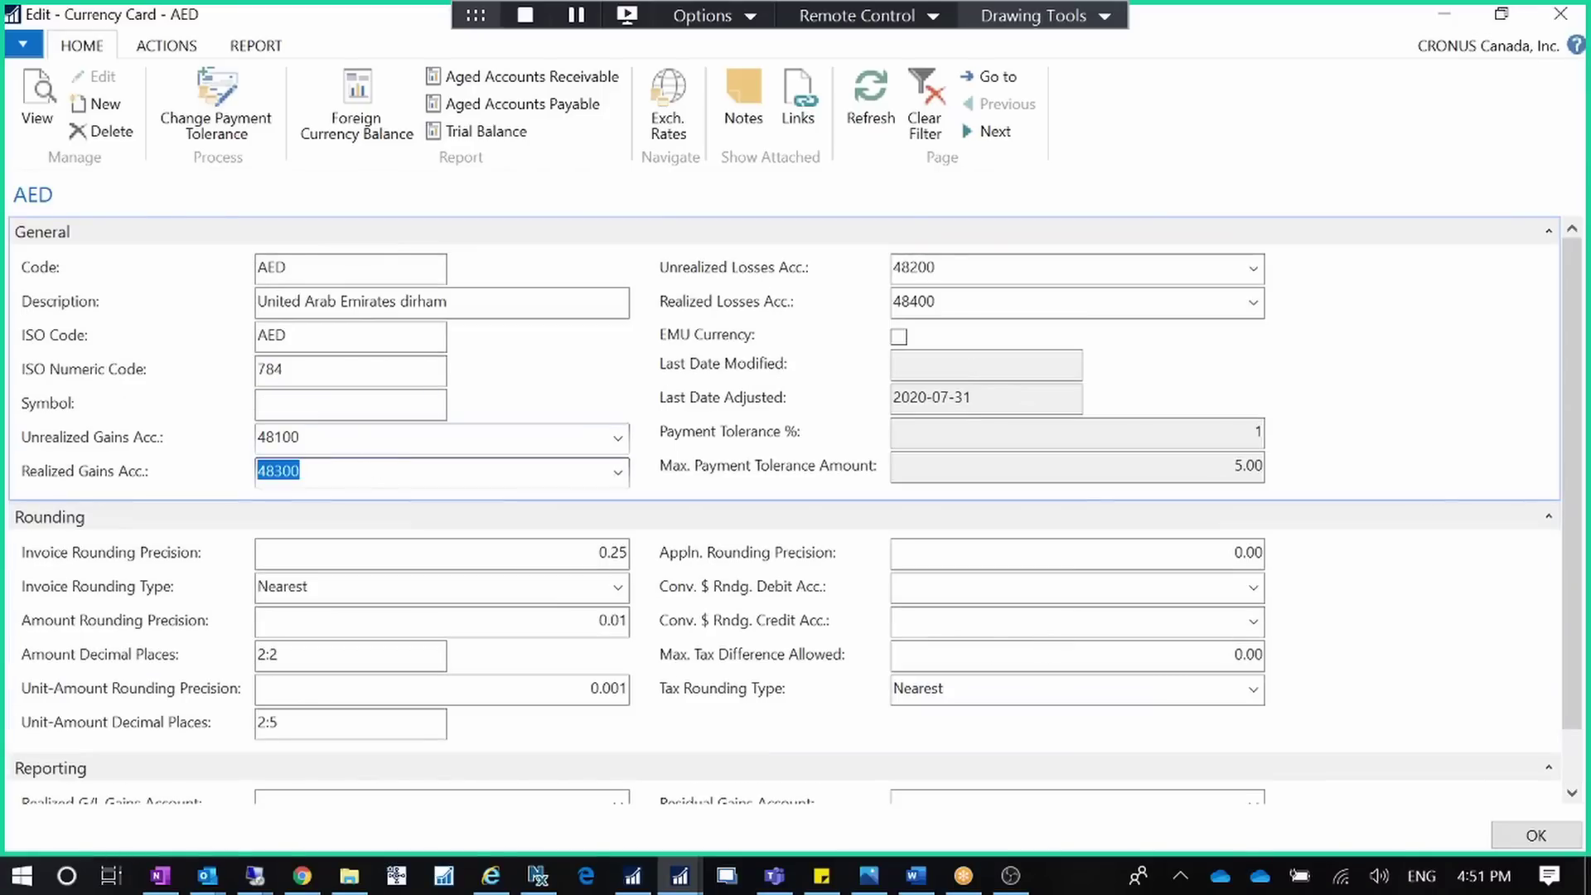
pyautogui.hotkey('shift', 'Tab')
pyautogui.press('Tab')
pyautogui.press('Tab')
pyautogui.press('Tab')
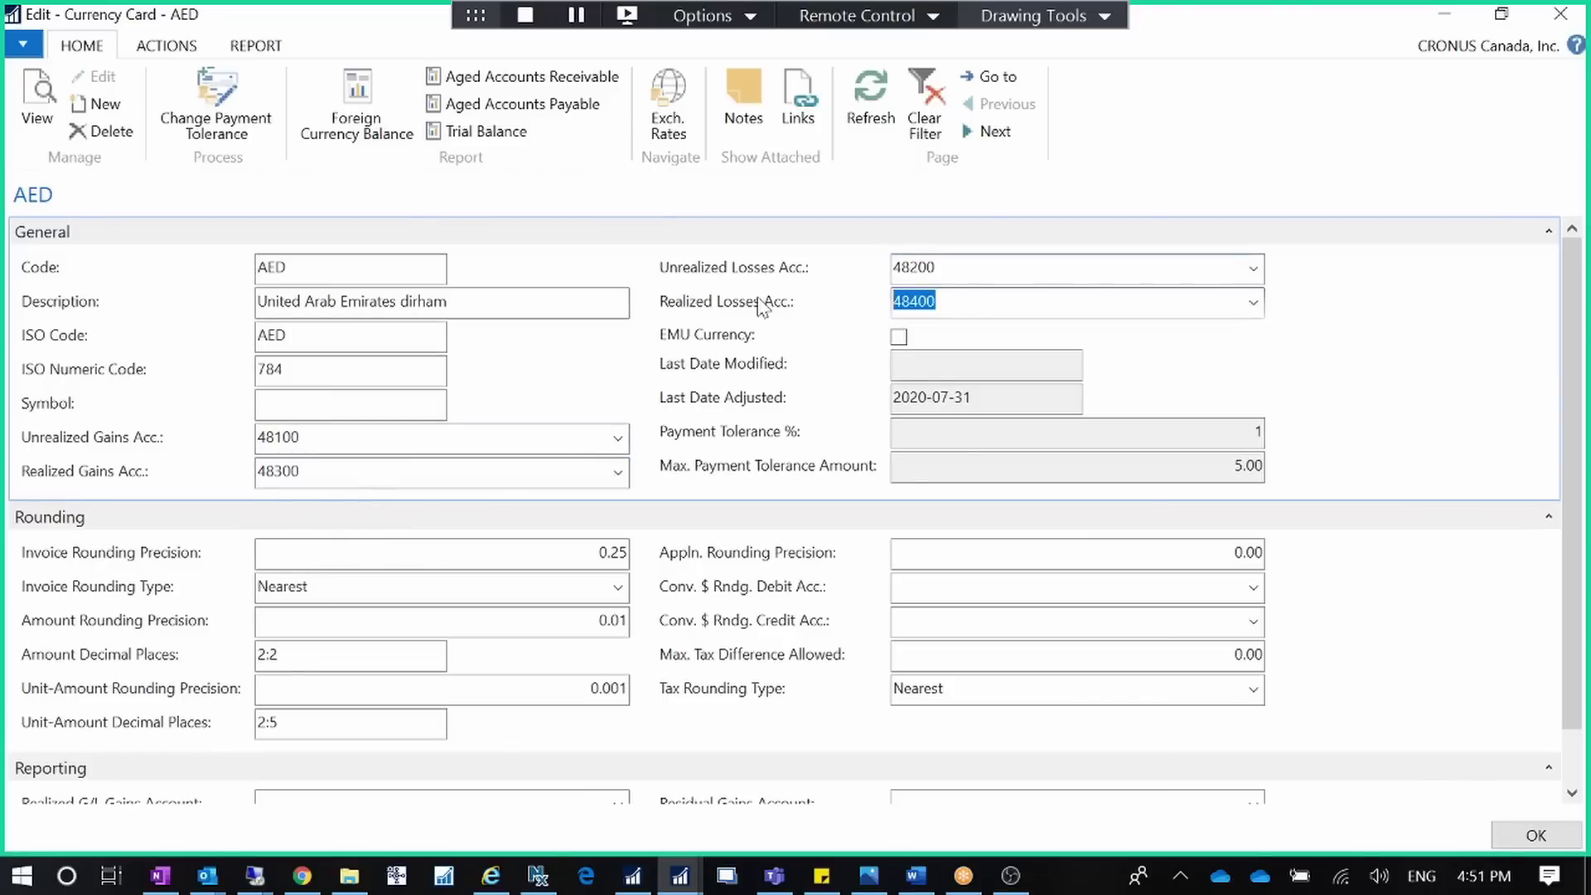
pyautogui.moveTo(761, 306)
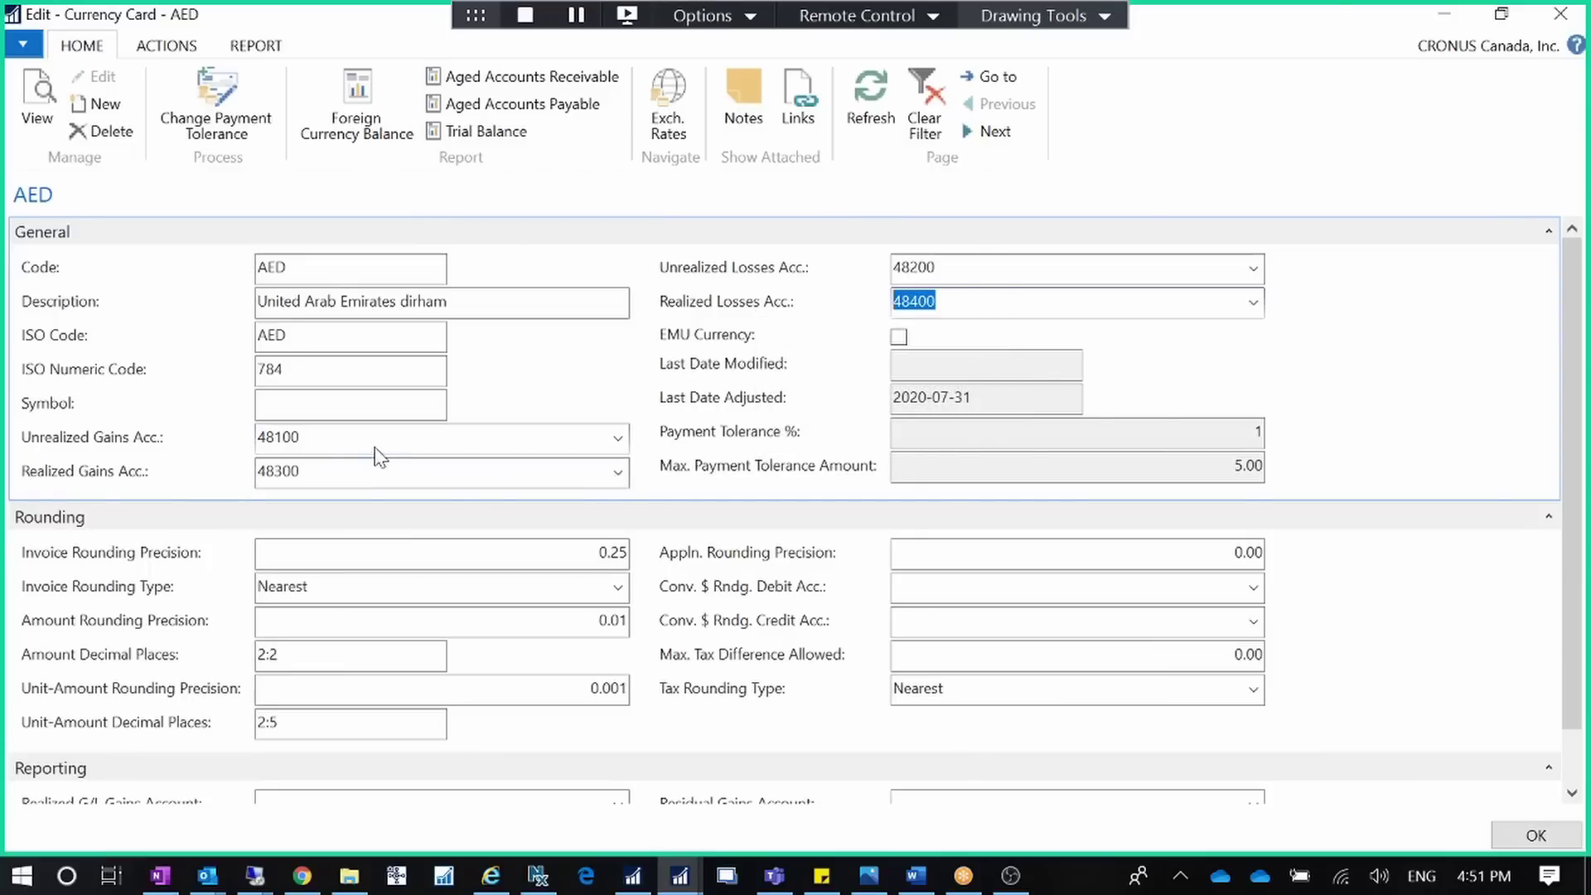
pyautogui.click(247, 449)
pyautogui.click(303, 472)
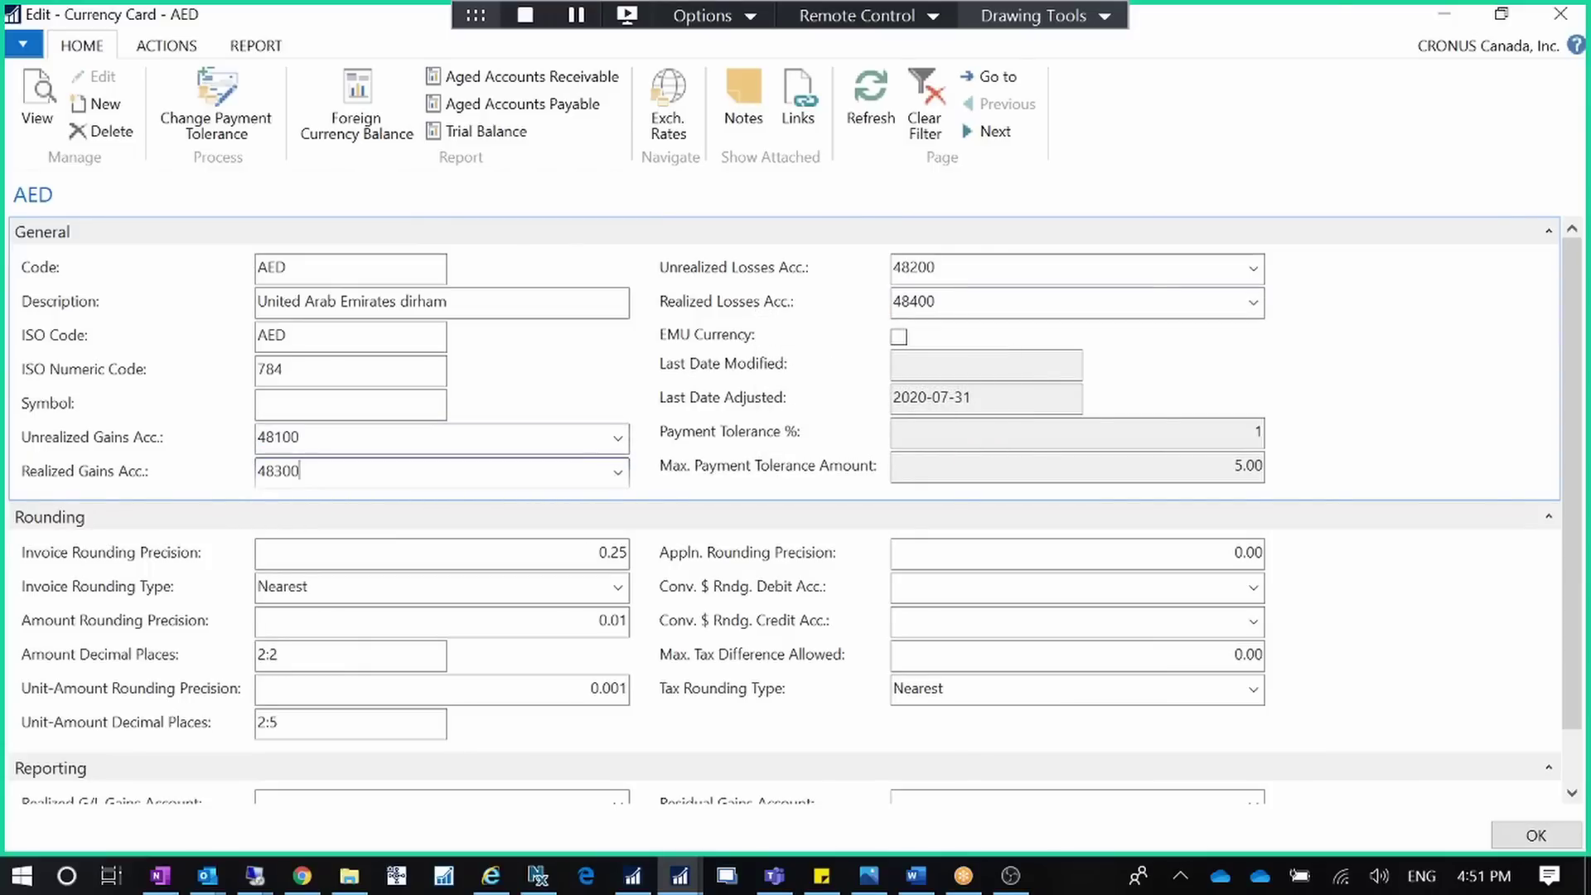
pyautogui.click(988, 270)
pyautogui.click(959, 298)
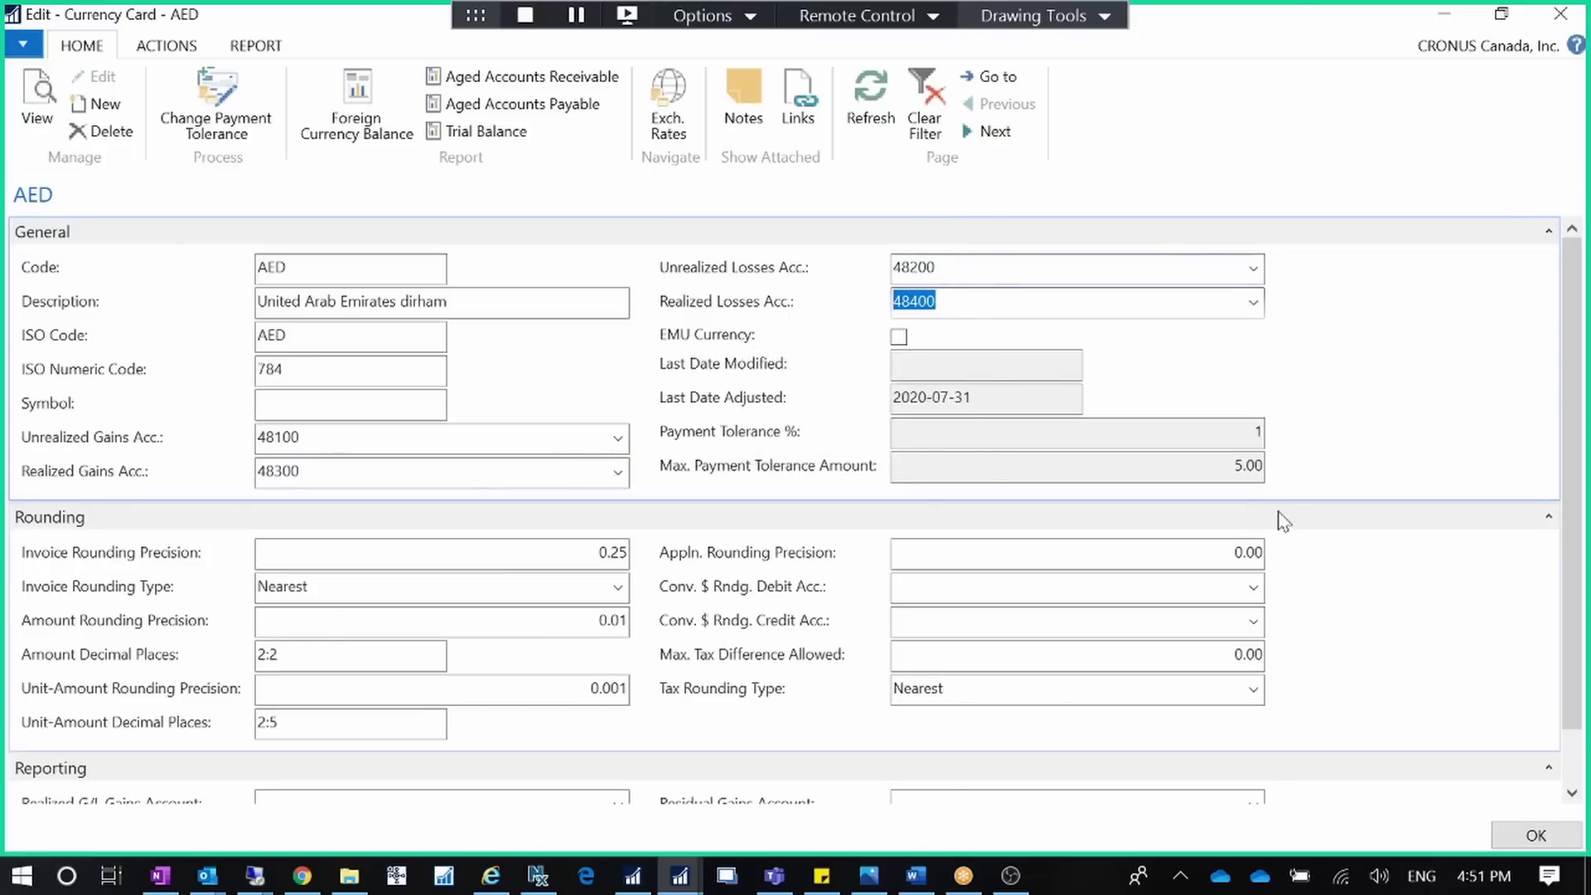
# Examine the Residual Gains Account in the Reporting section of the AED card, and close the card to return to the Currencies list
pyautogui.scroll(-1, 1280, 524)
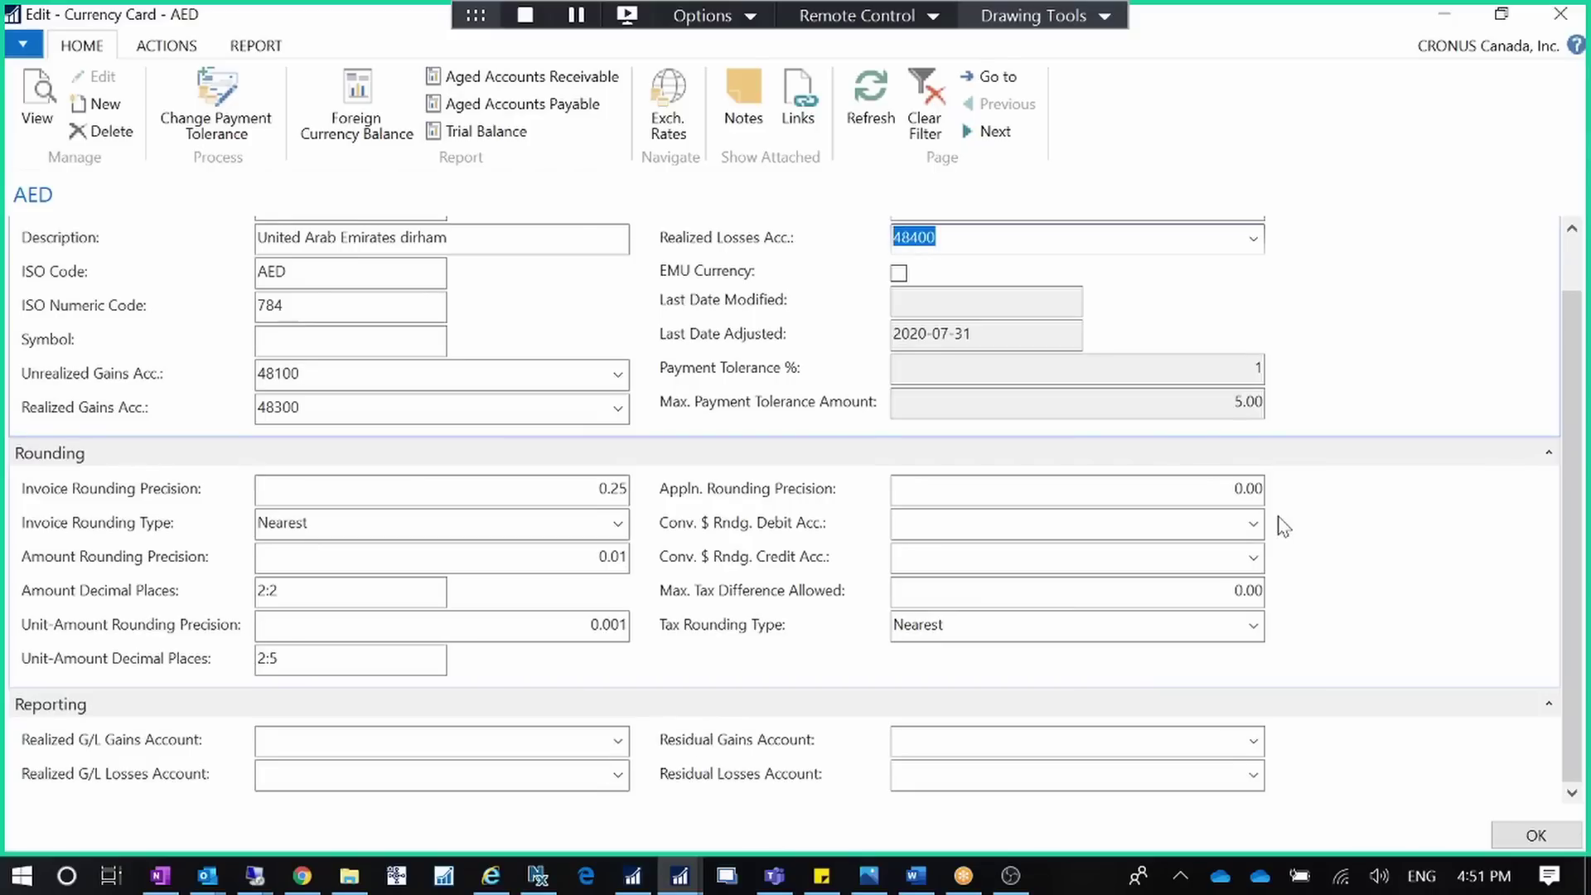
pyautogui.click(945, 750)
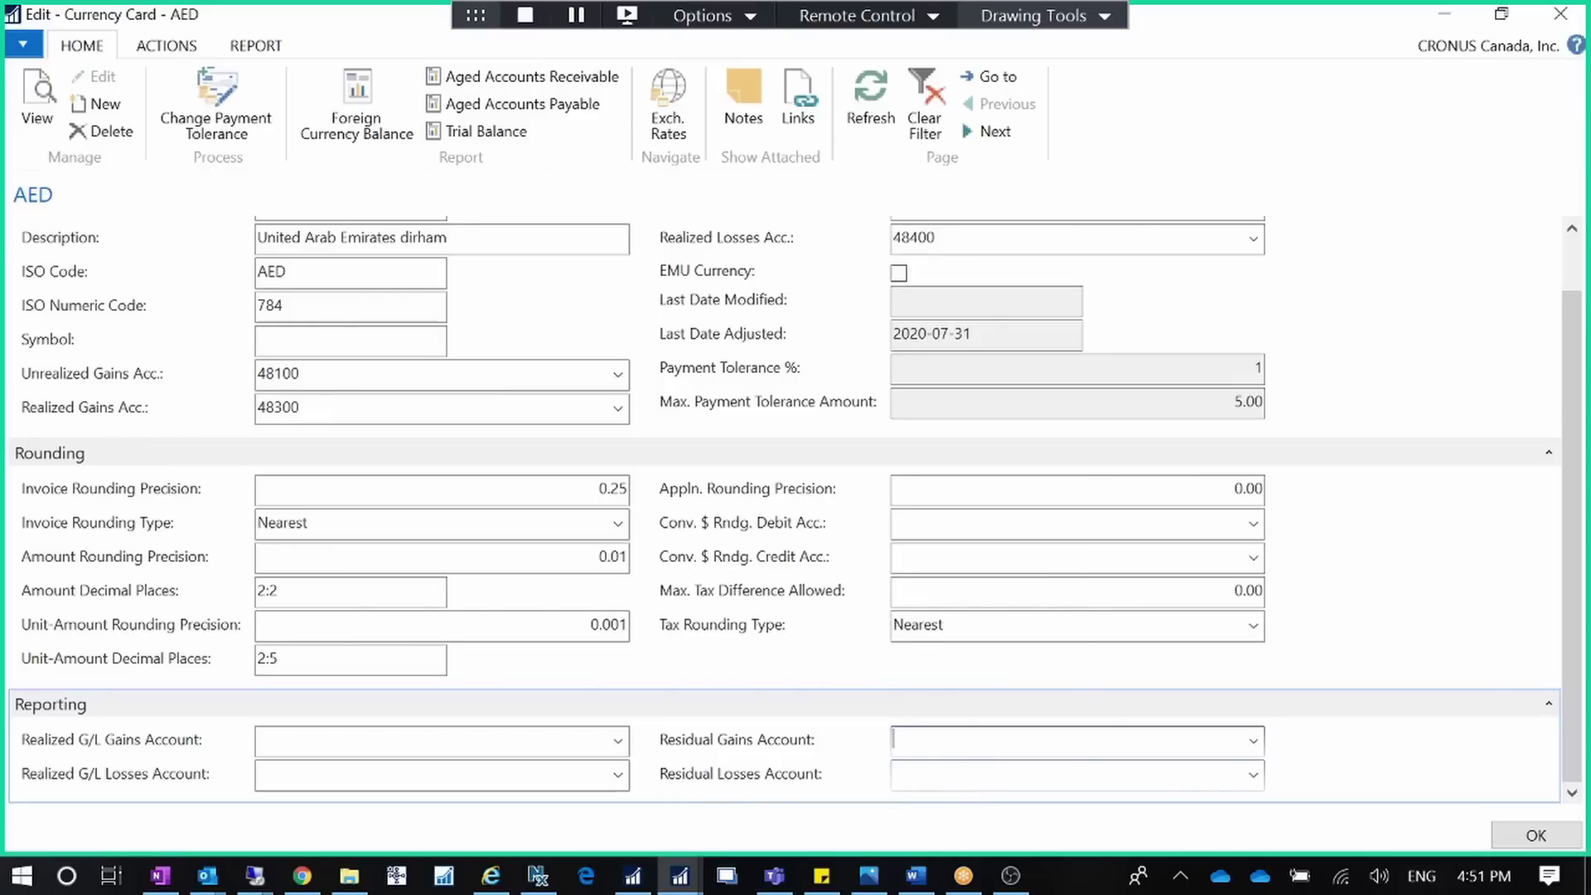
pyautogui.click(1560, 14)
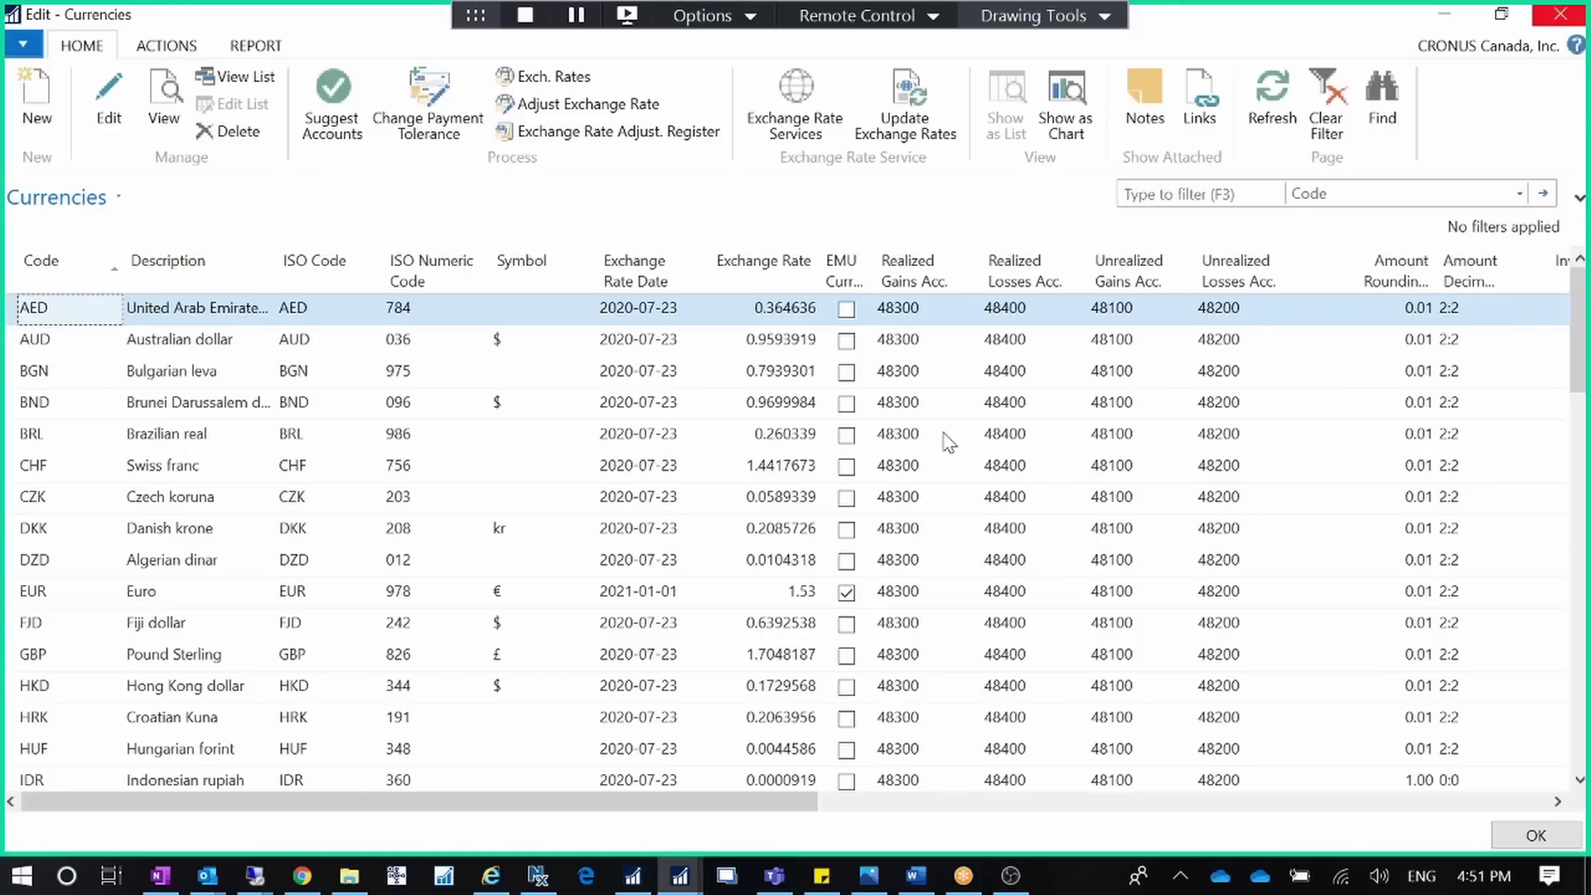